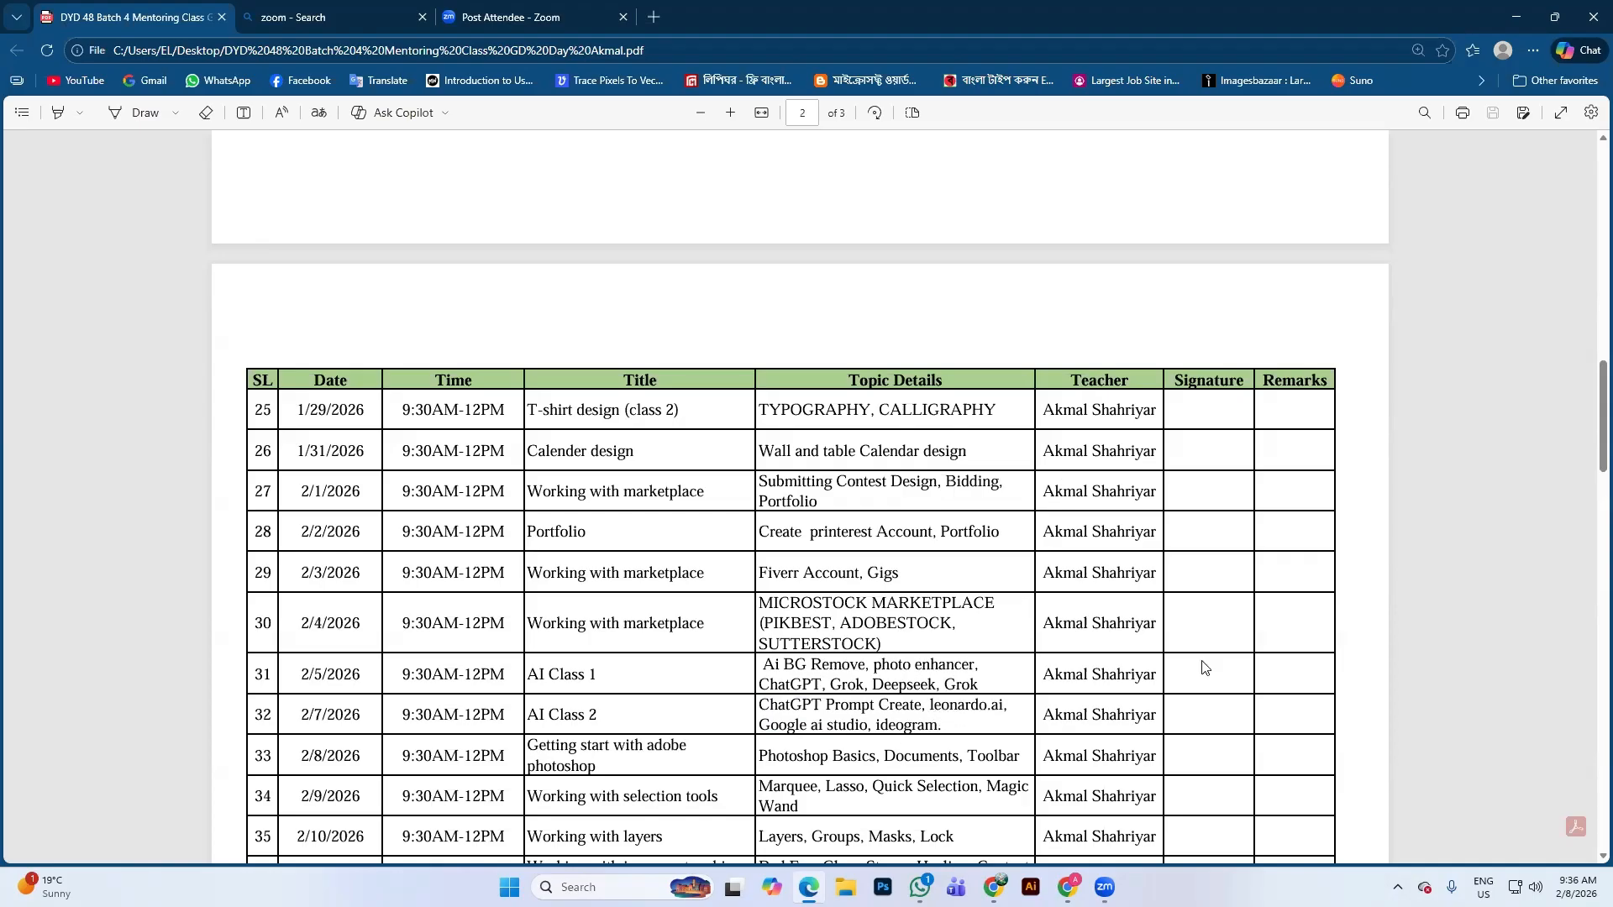
Bring the ChatGPT window in Google Chrome to the front from the taskbar preview
mouse_move(994, 887)
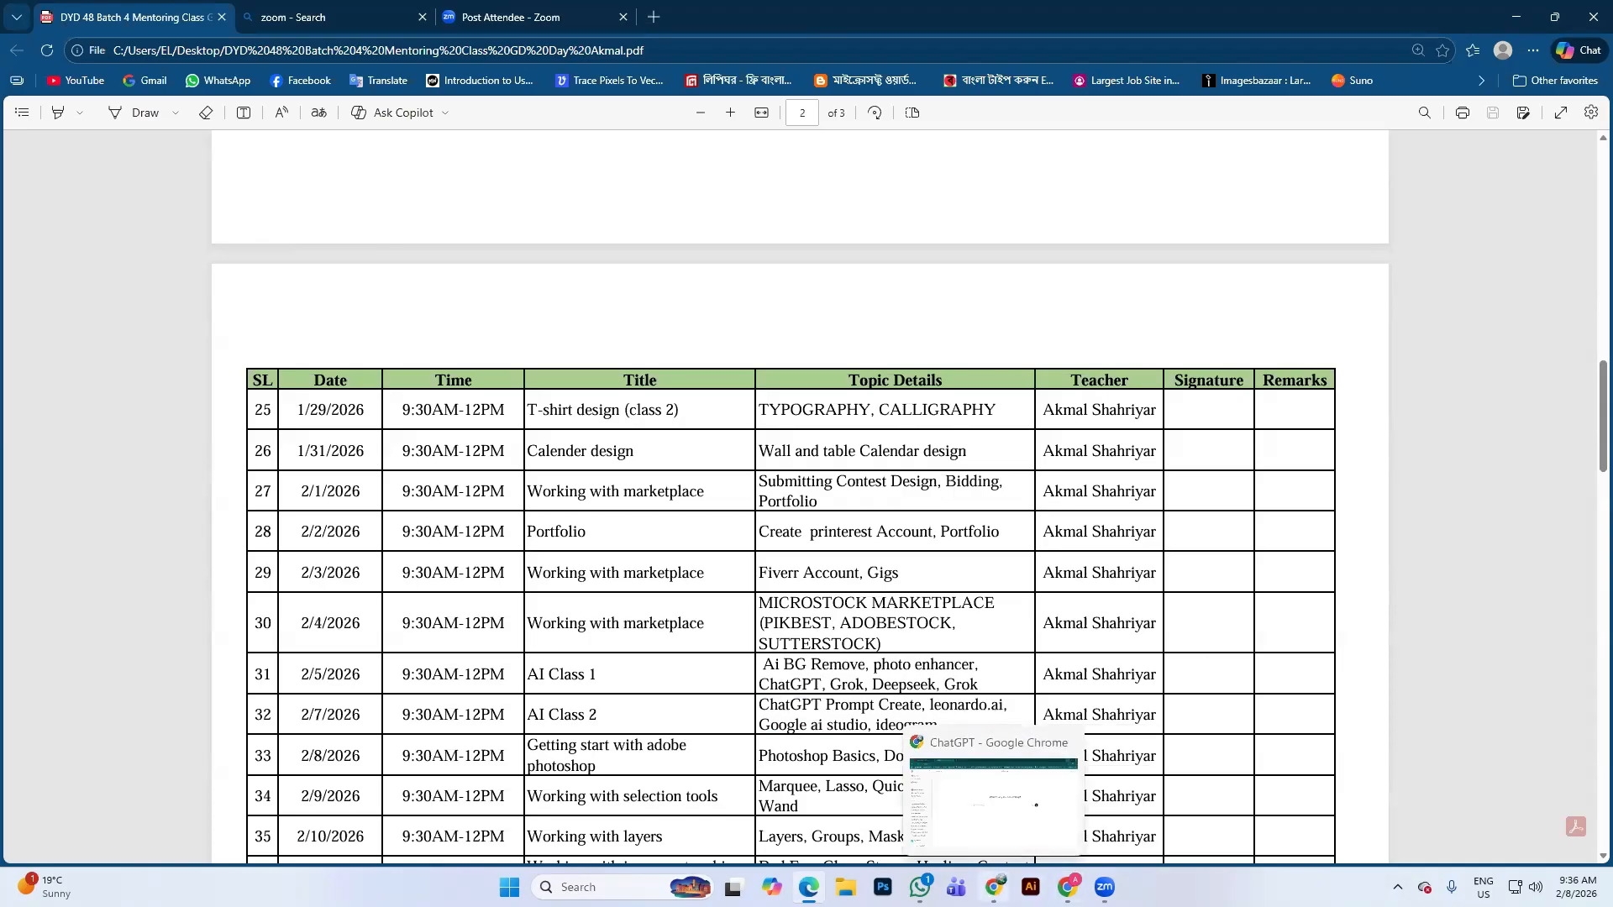
click(966, 769)
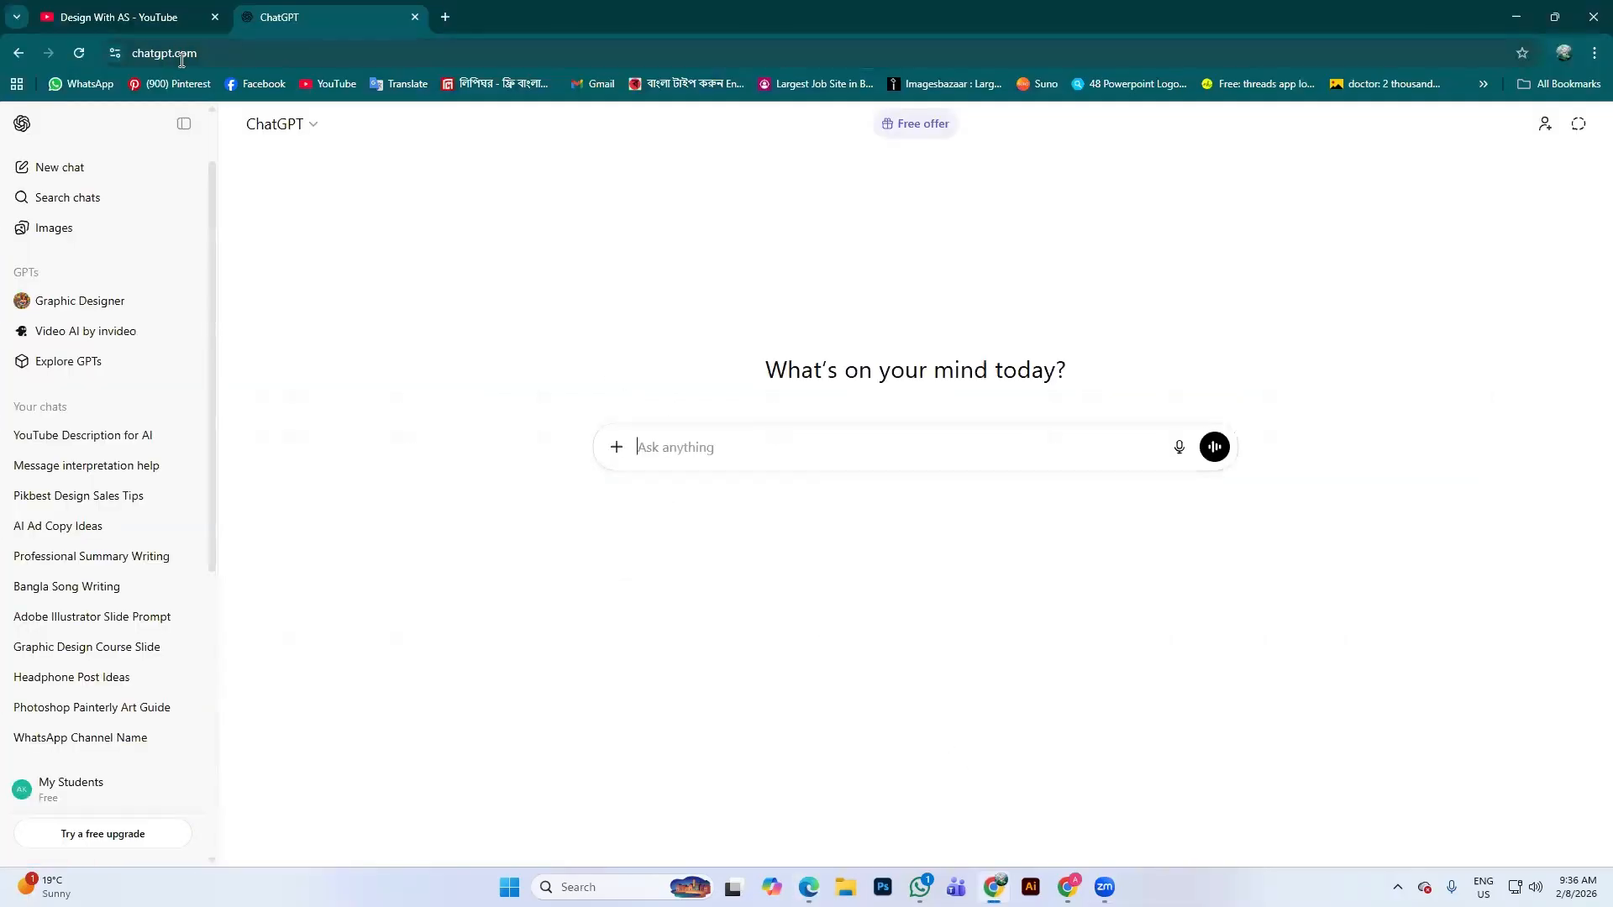
Glance at the YouTube tab, then open the Pinterest bookmark in a new tab and view it
click(126, 15)
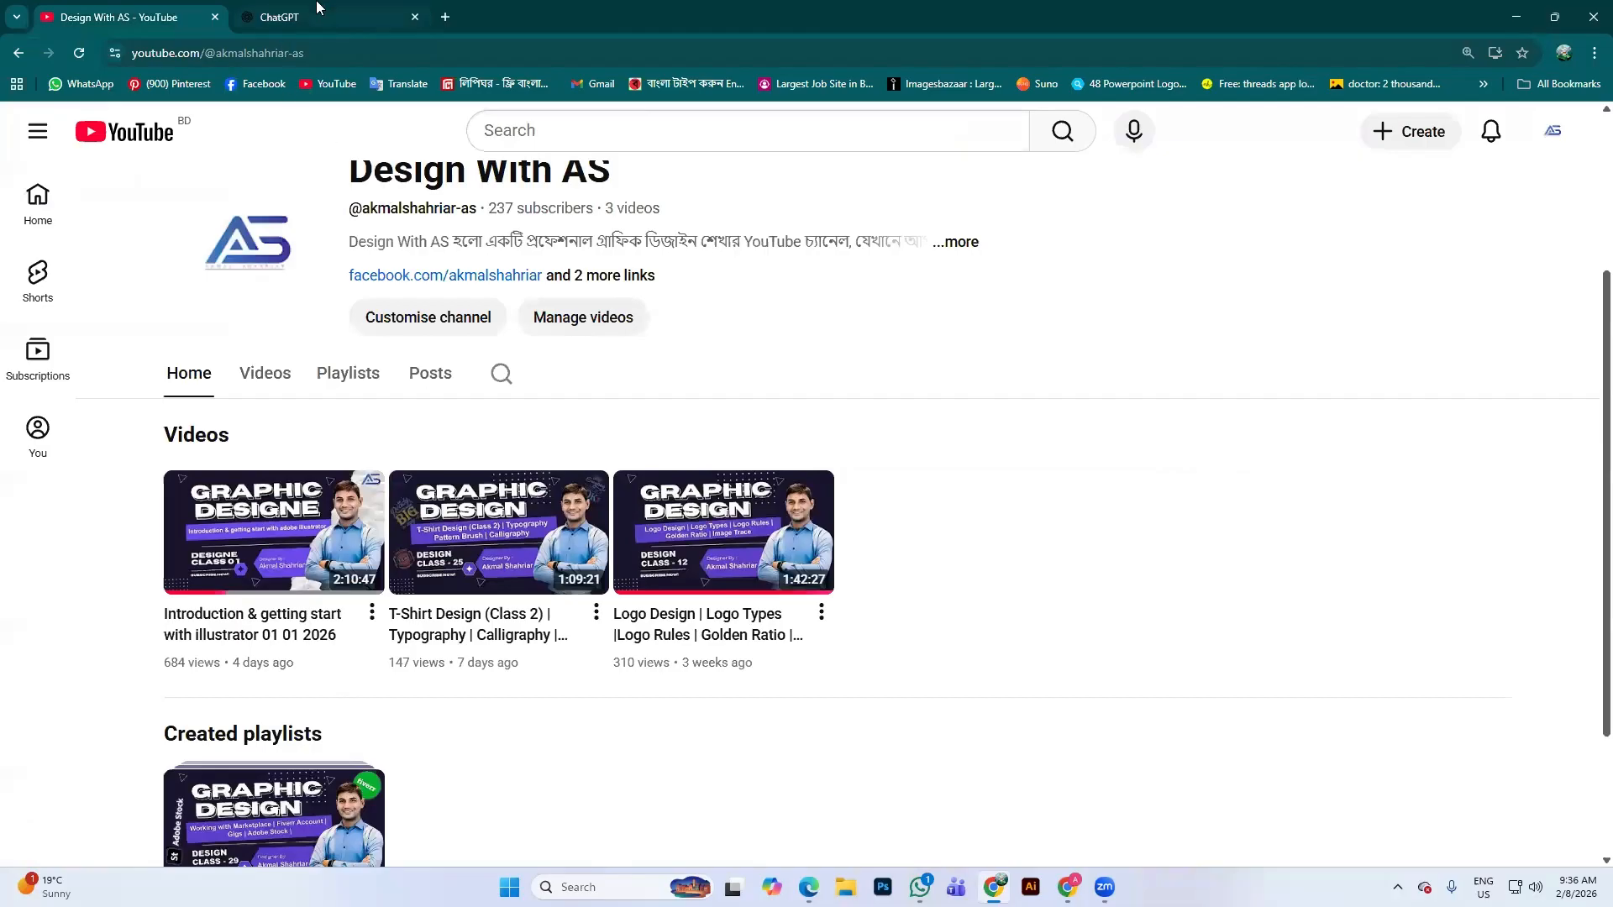
click(317, 10)
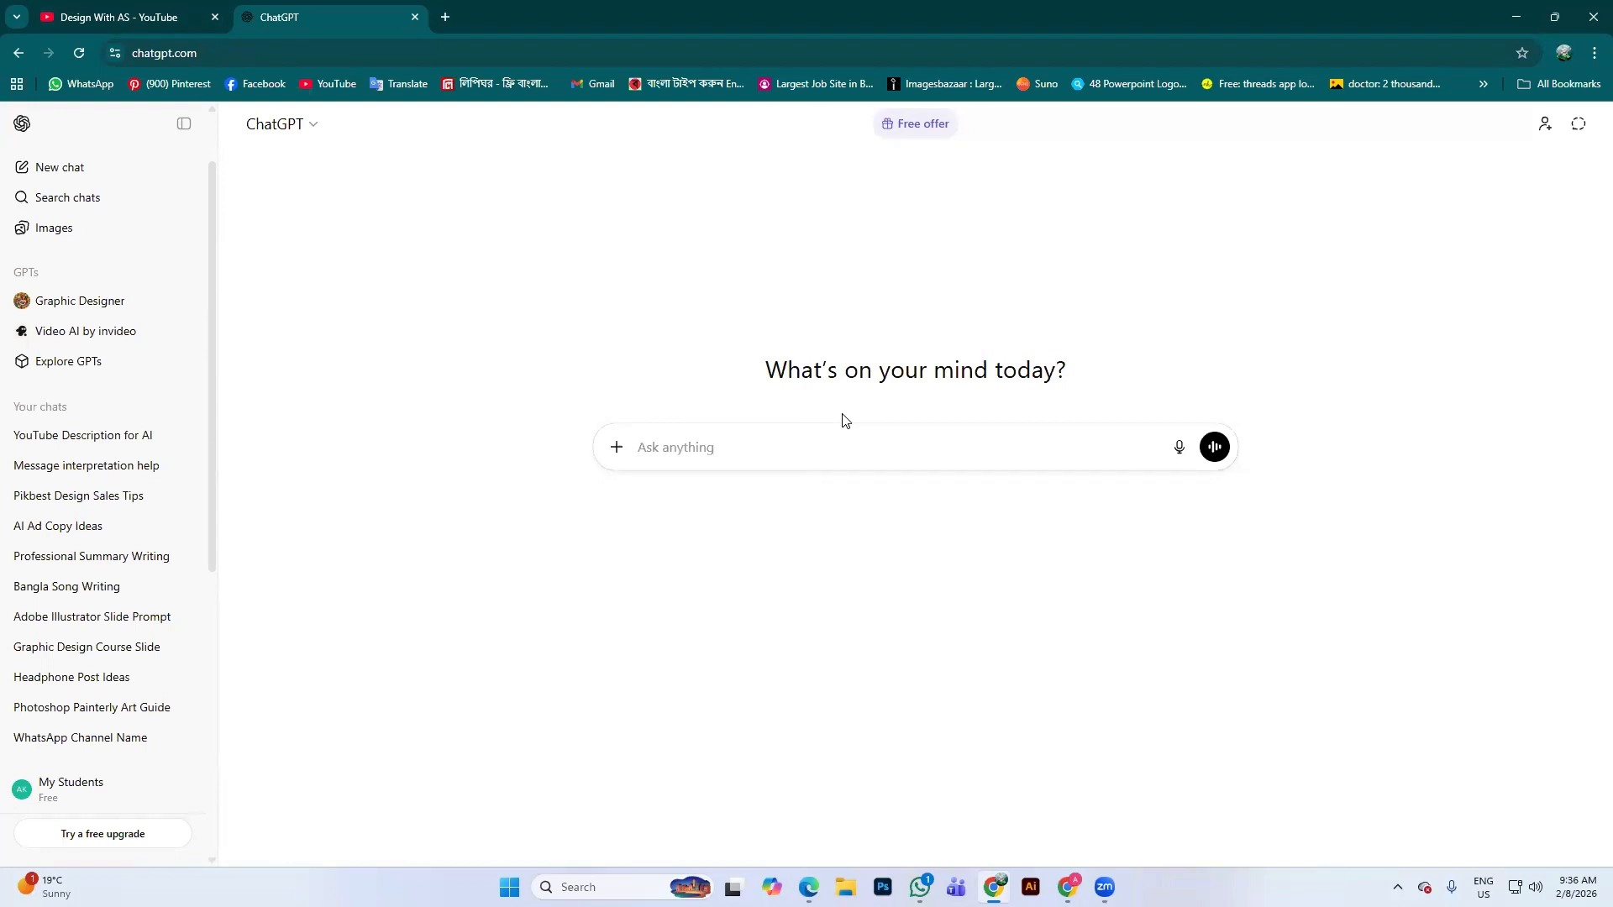
middle_click(158, 86)
click(554, 8)
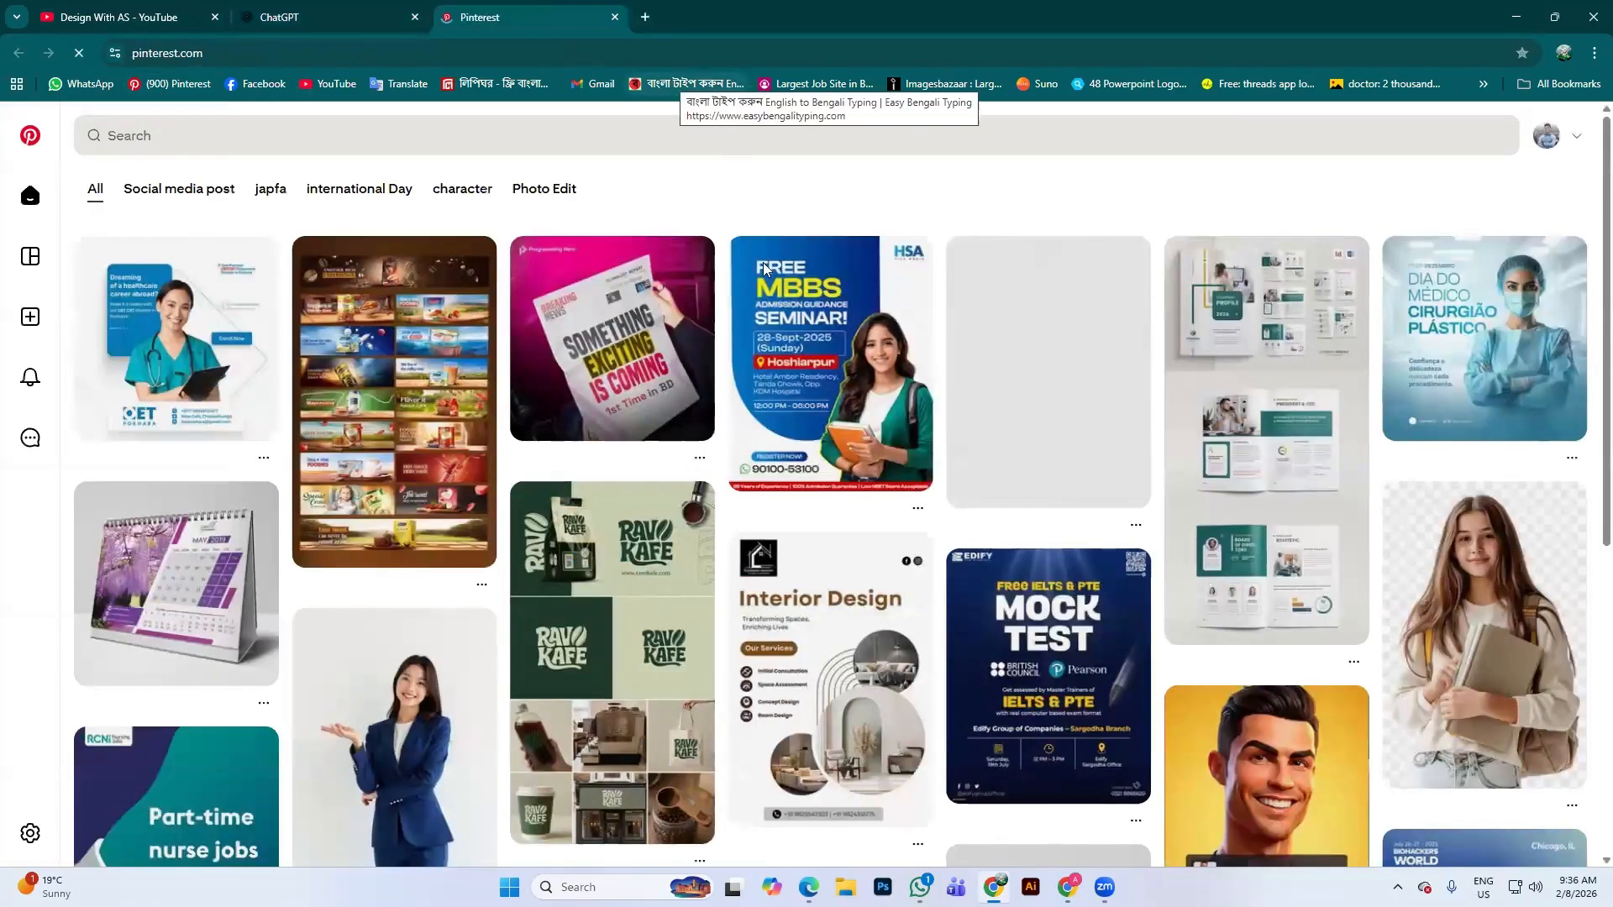
Search Pinterest for 'social media post design' and browse the results
click(207, 137)
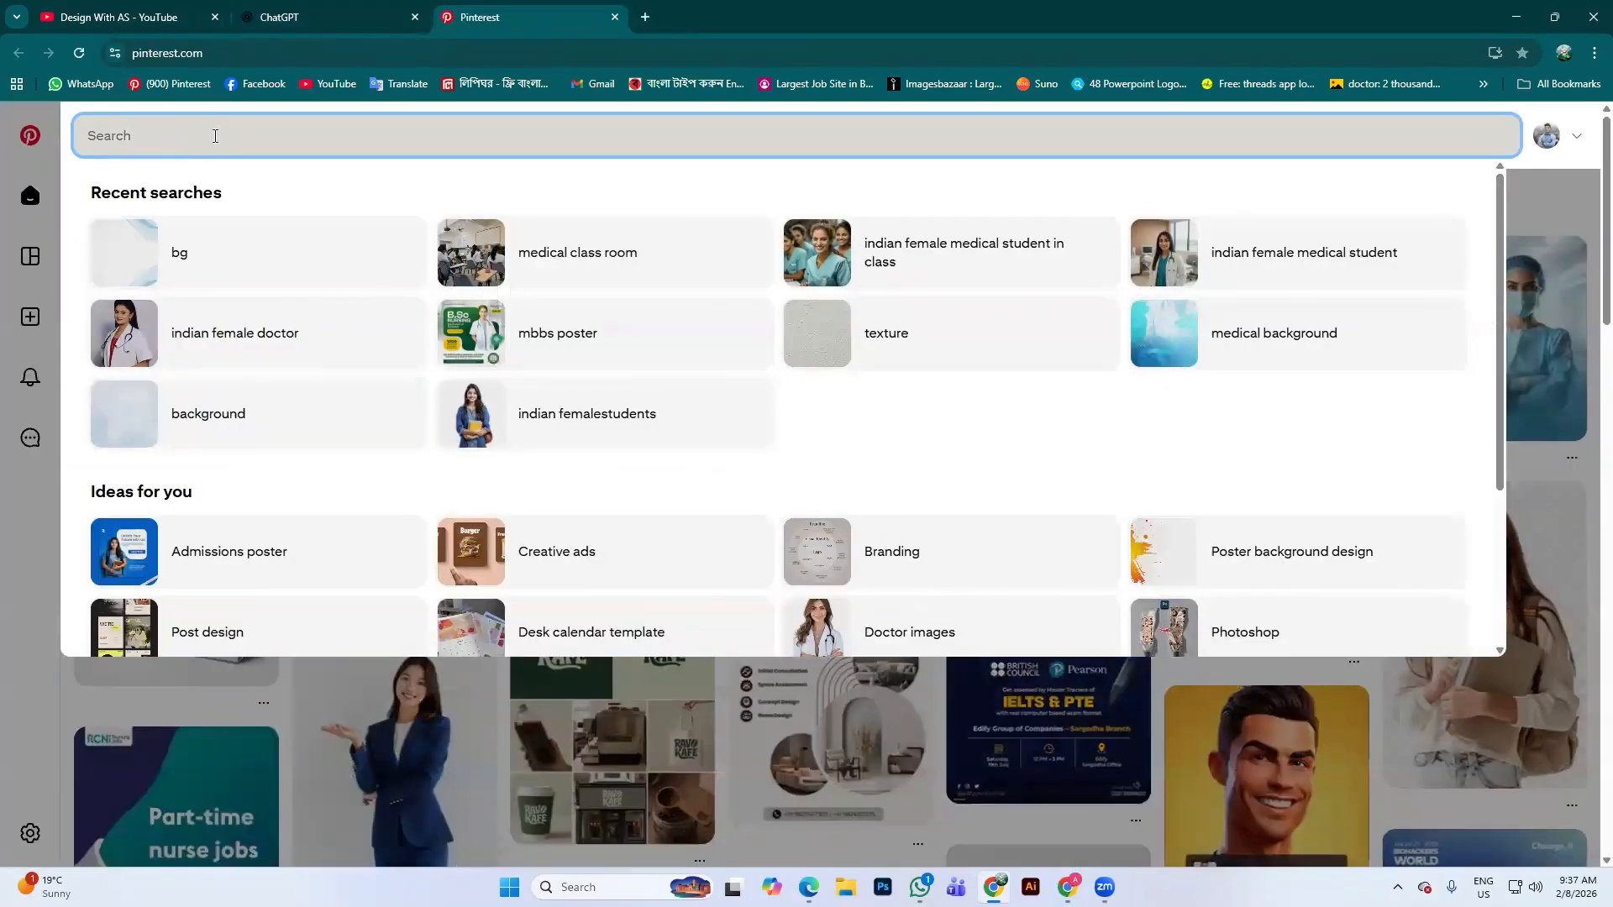
text(s)
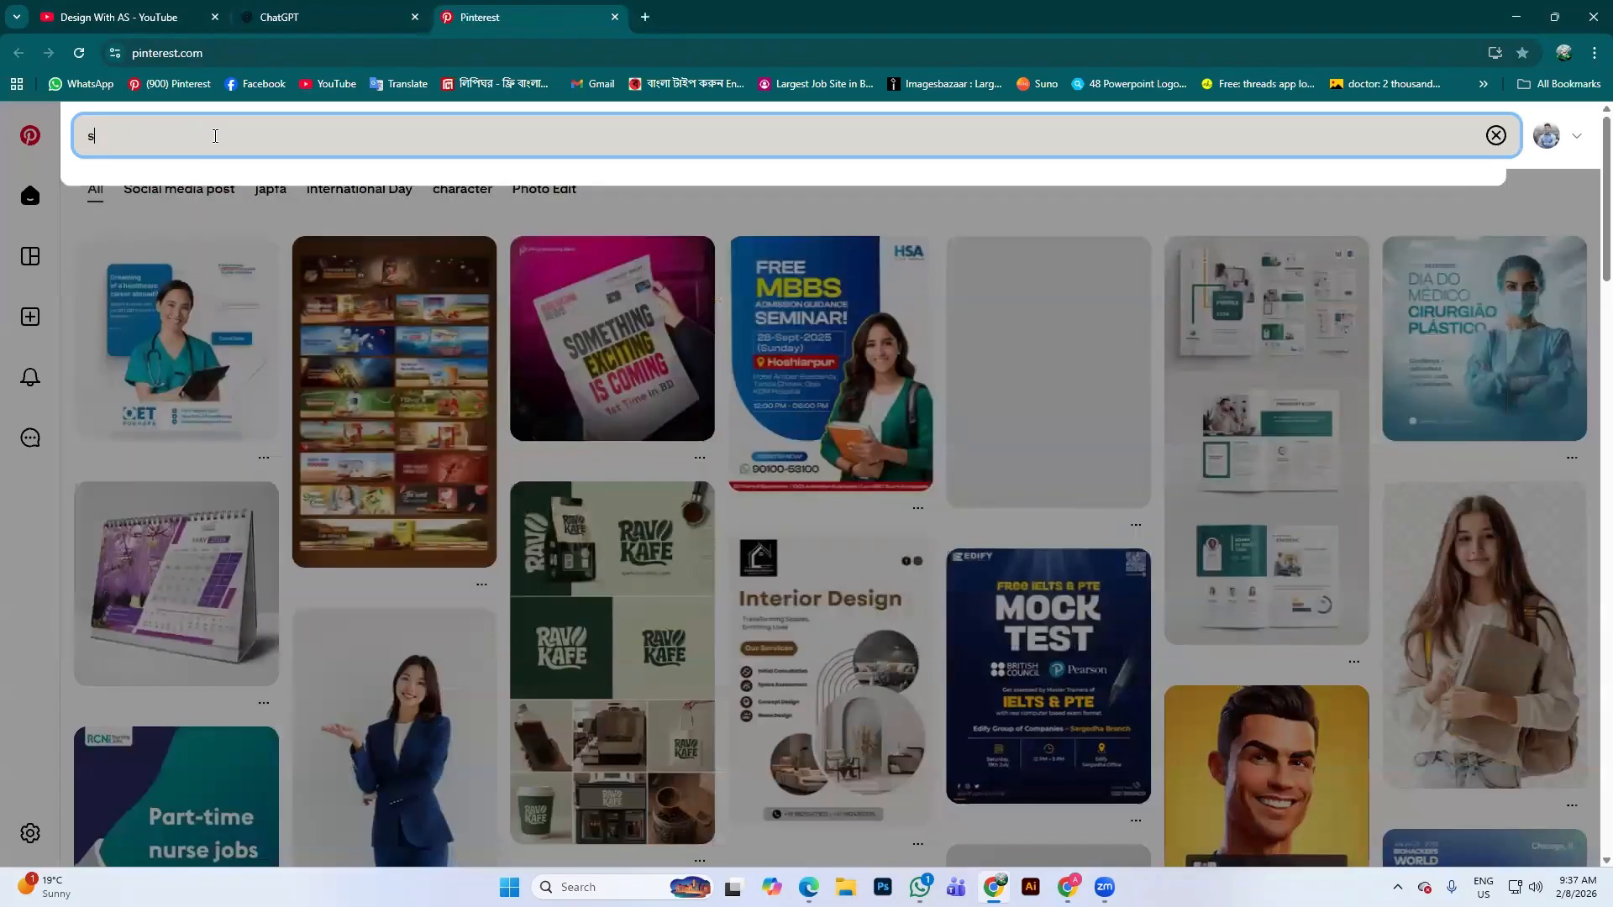
text(ocial medi)
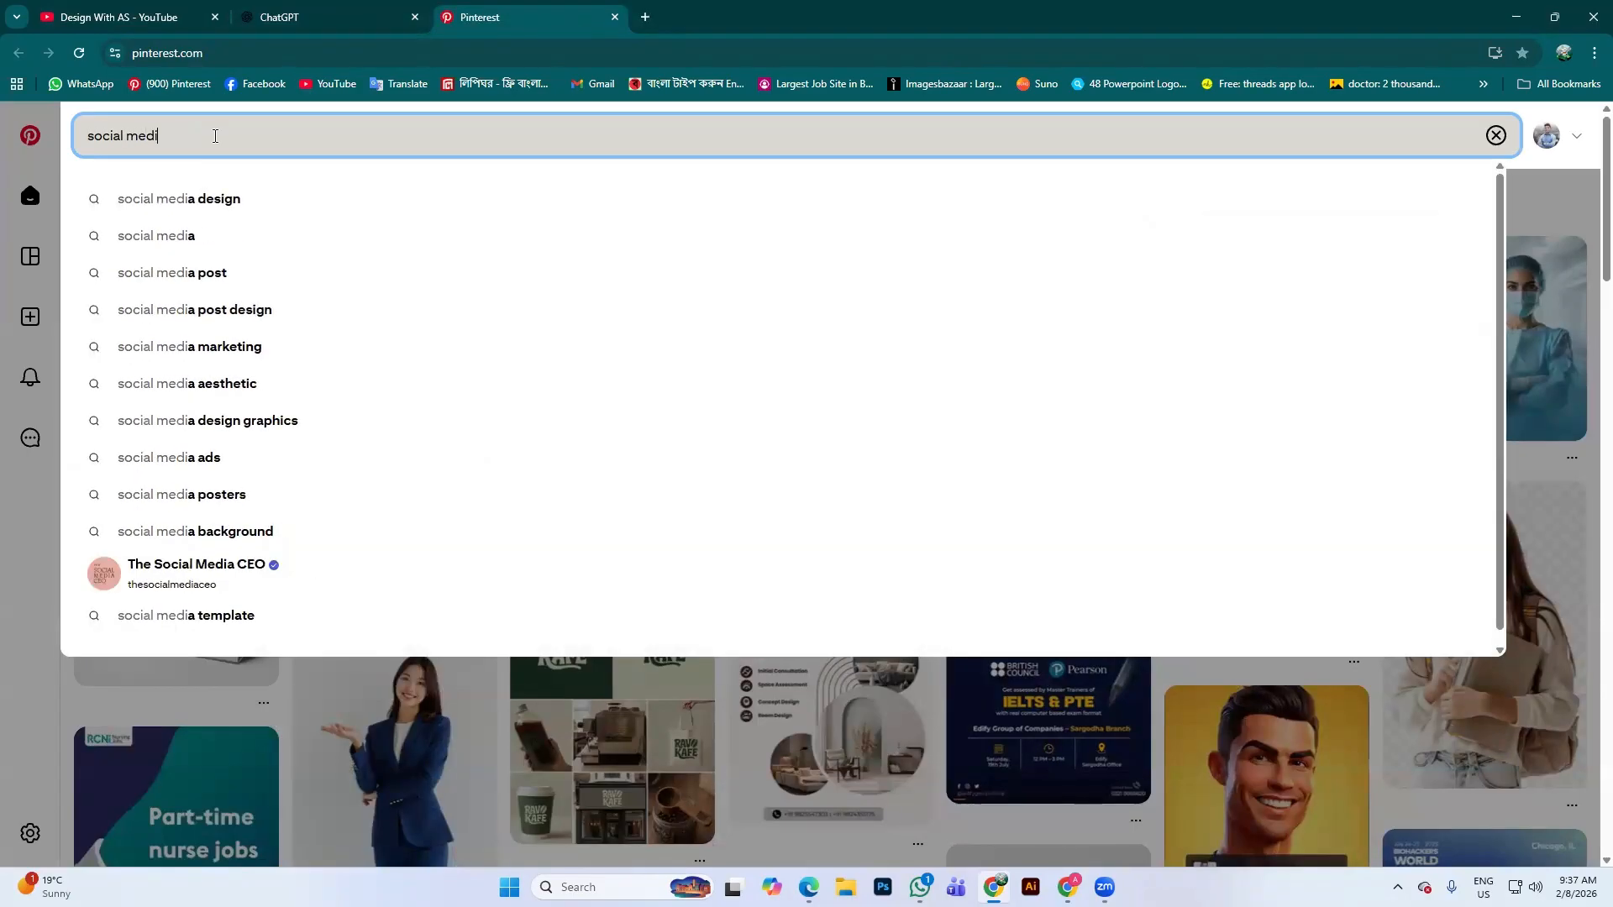
text(a)
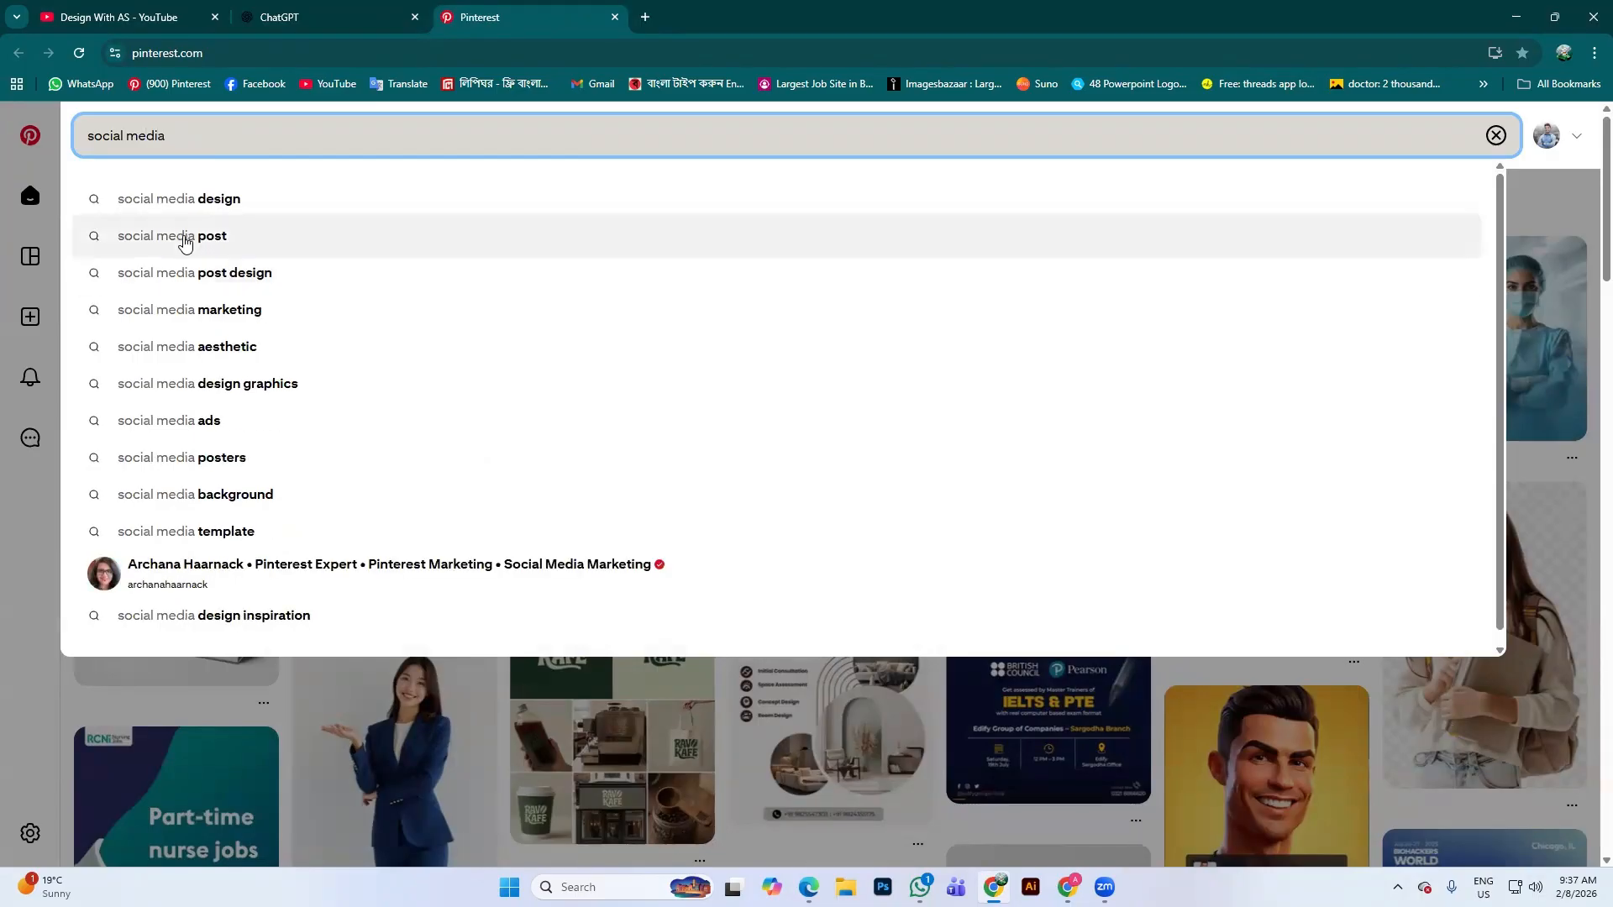
click(198, 262)
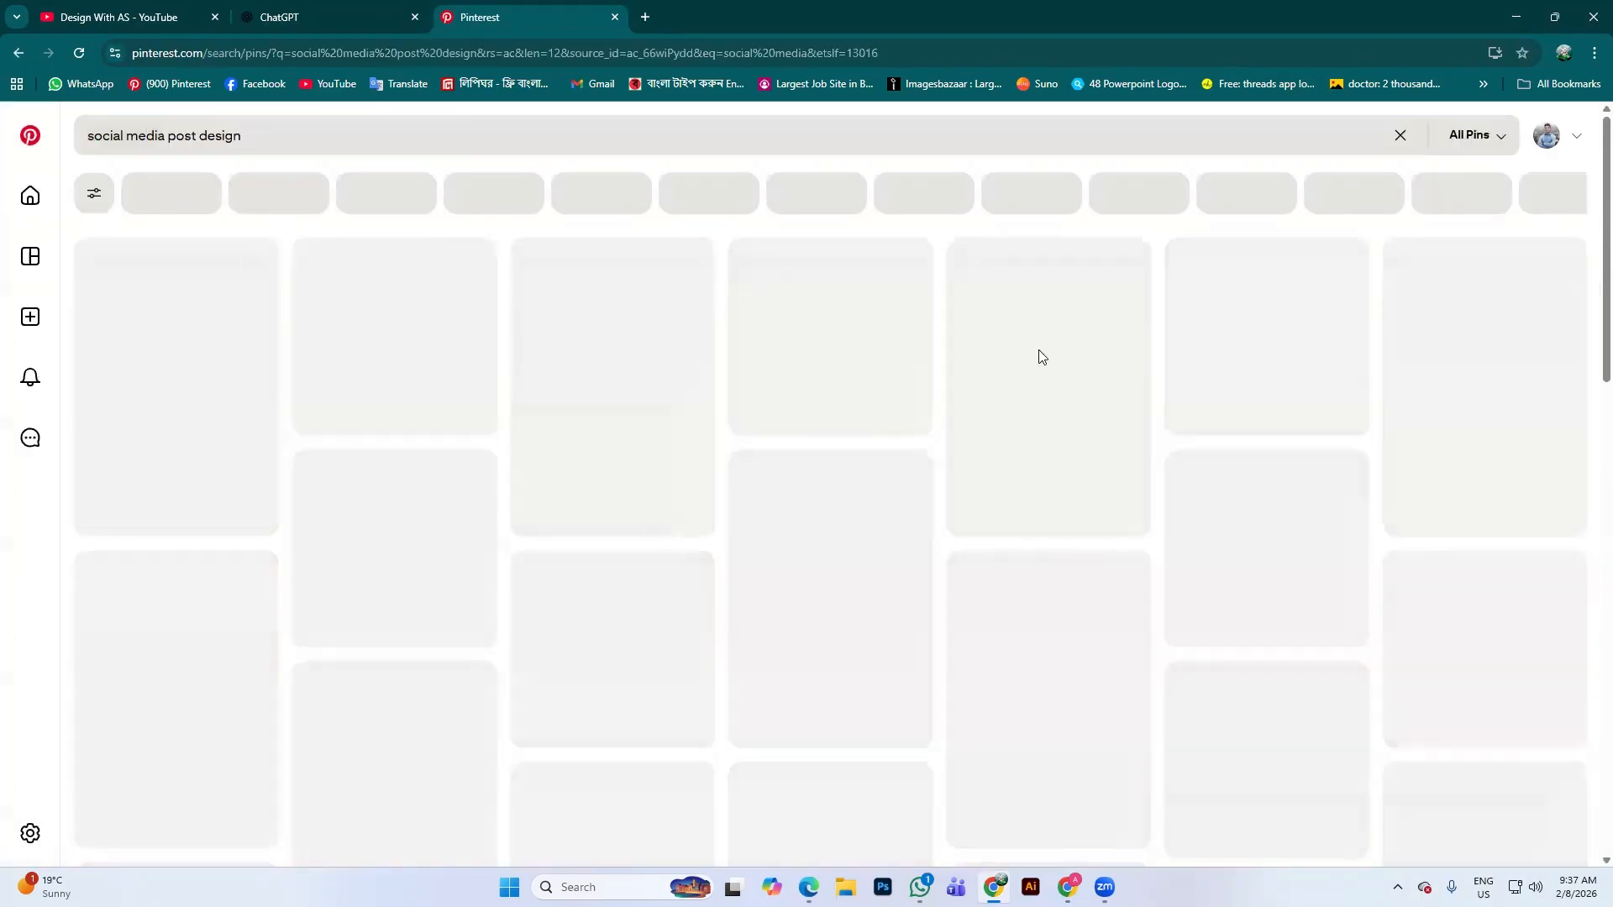
scroll(958, 466, down, 5)
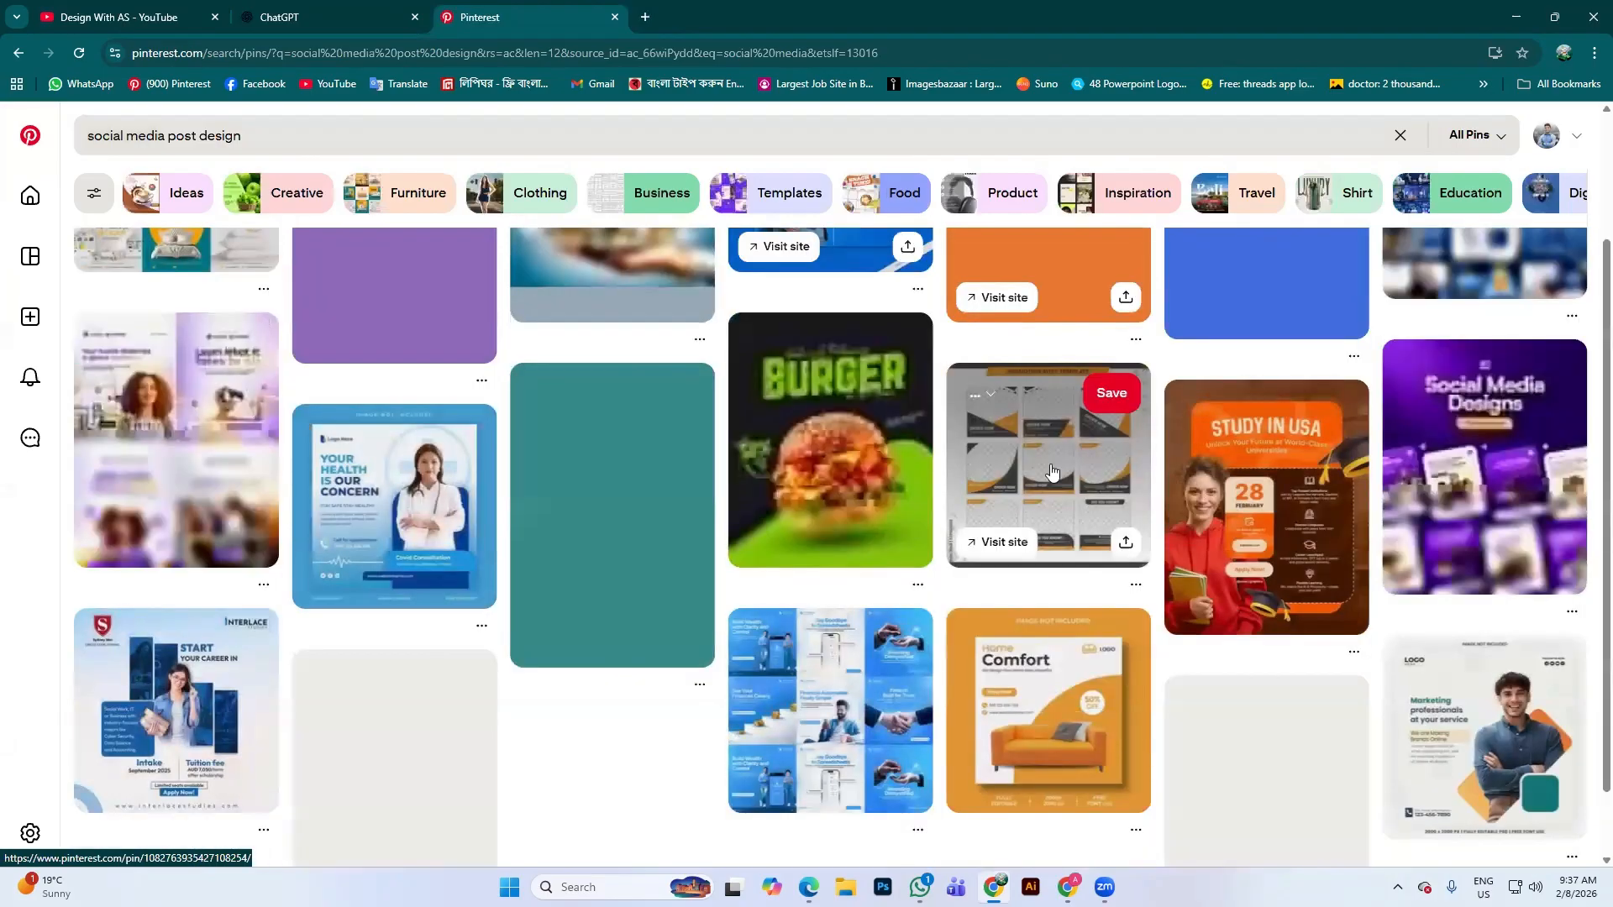
scroll(1179, 593, up, 5)
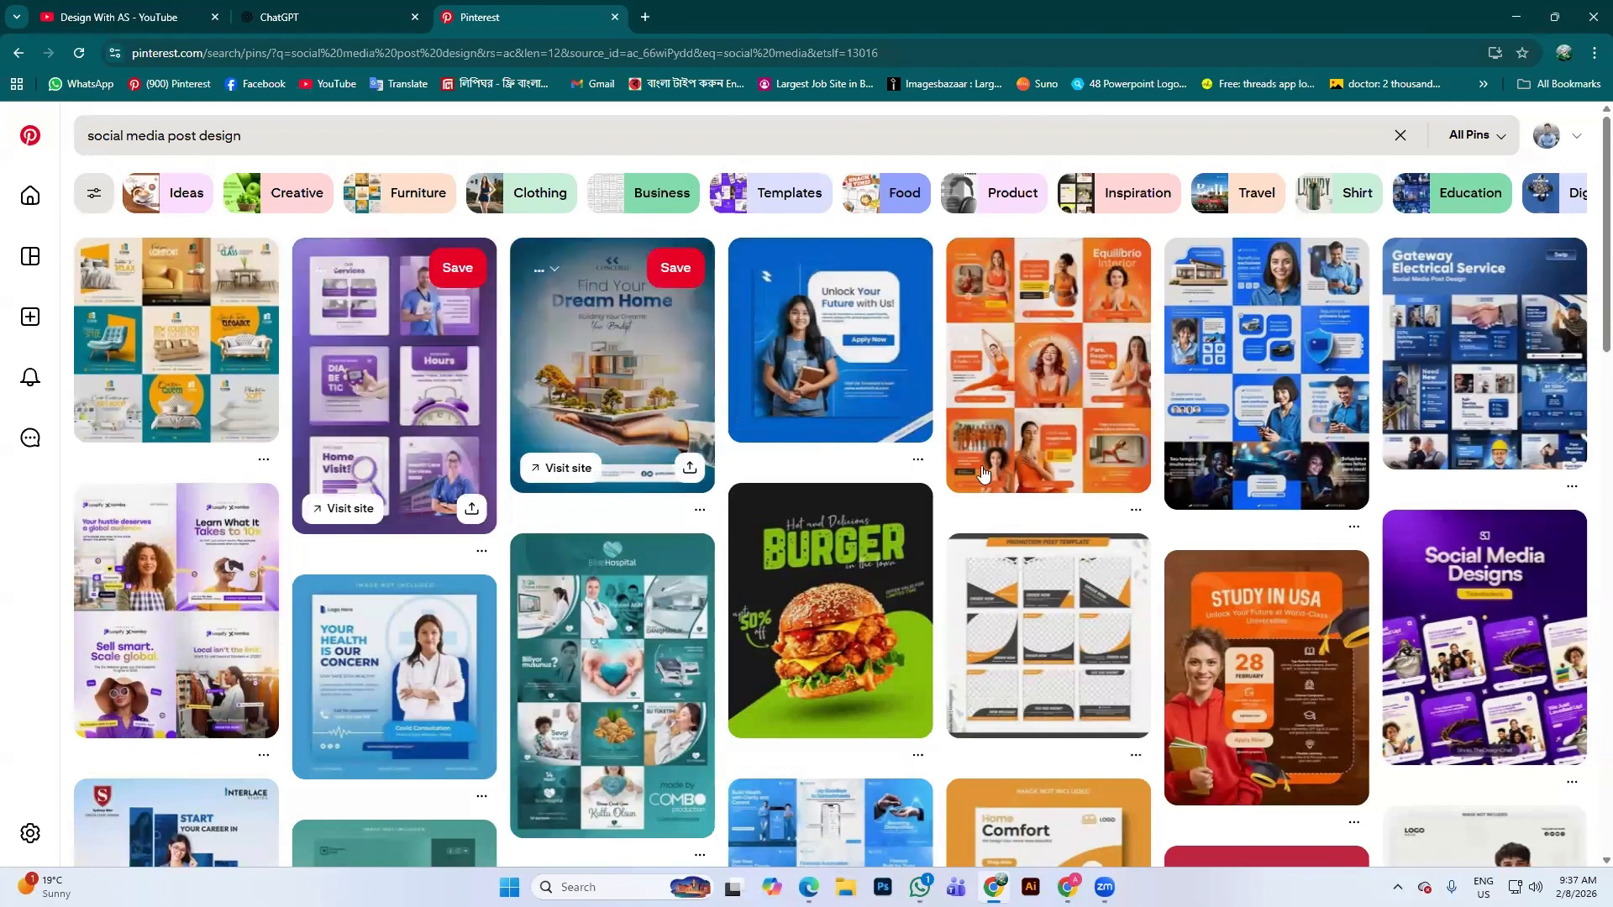
Open the Find Your Dream Home pin and scroll through its related pins
click(637, 327)
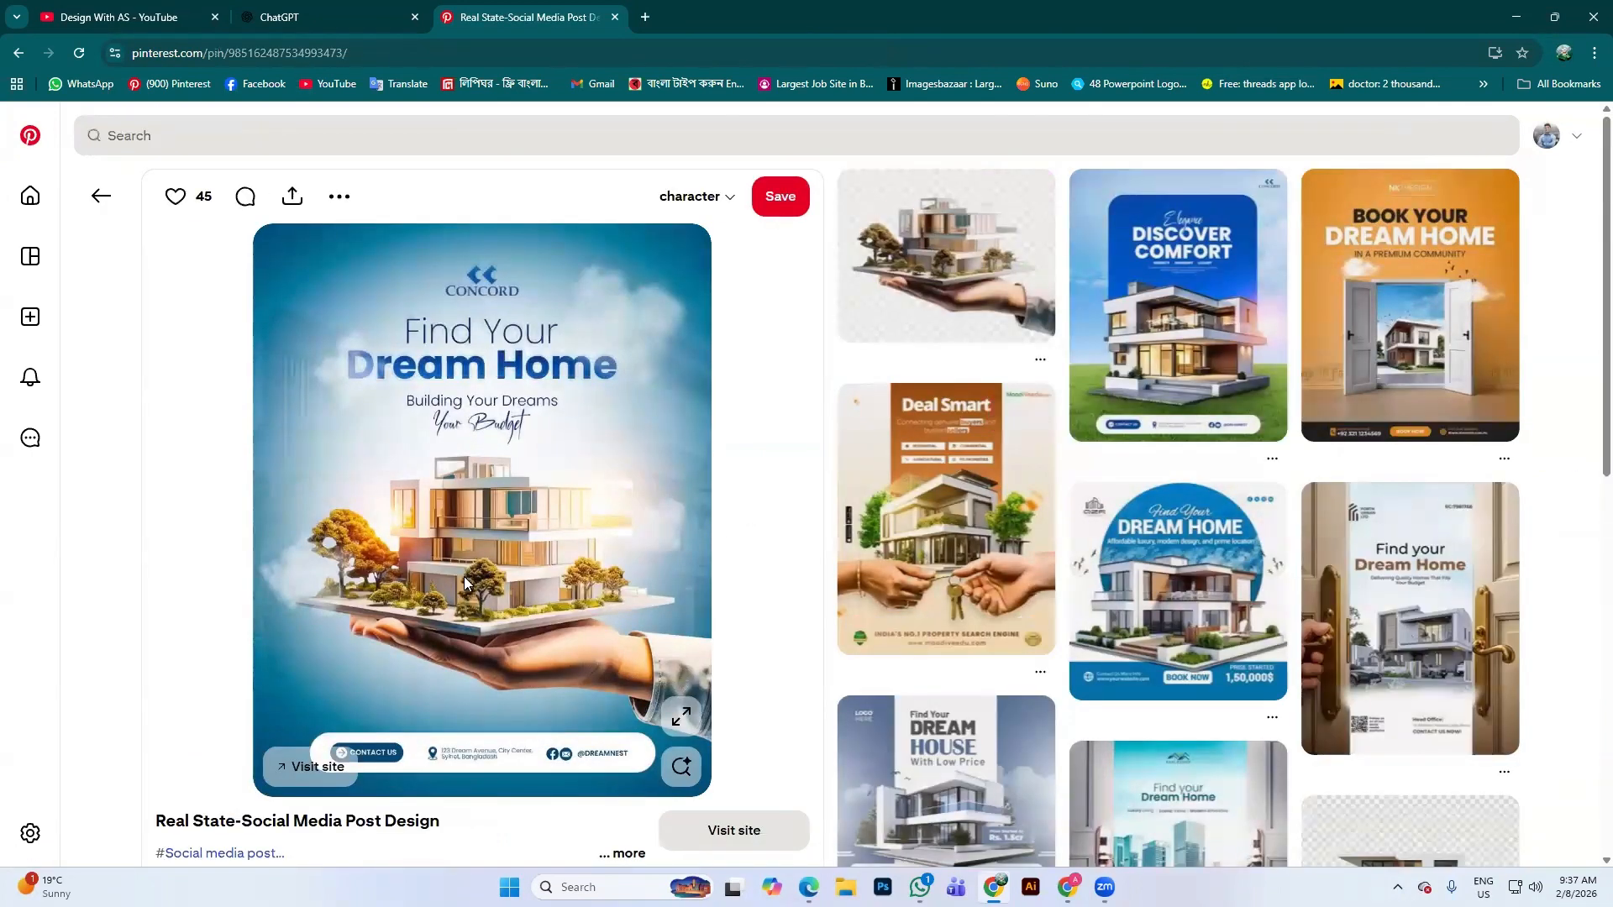
scroll(607, 548, down, 6)
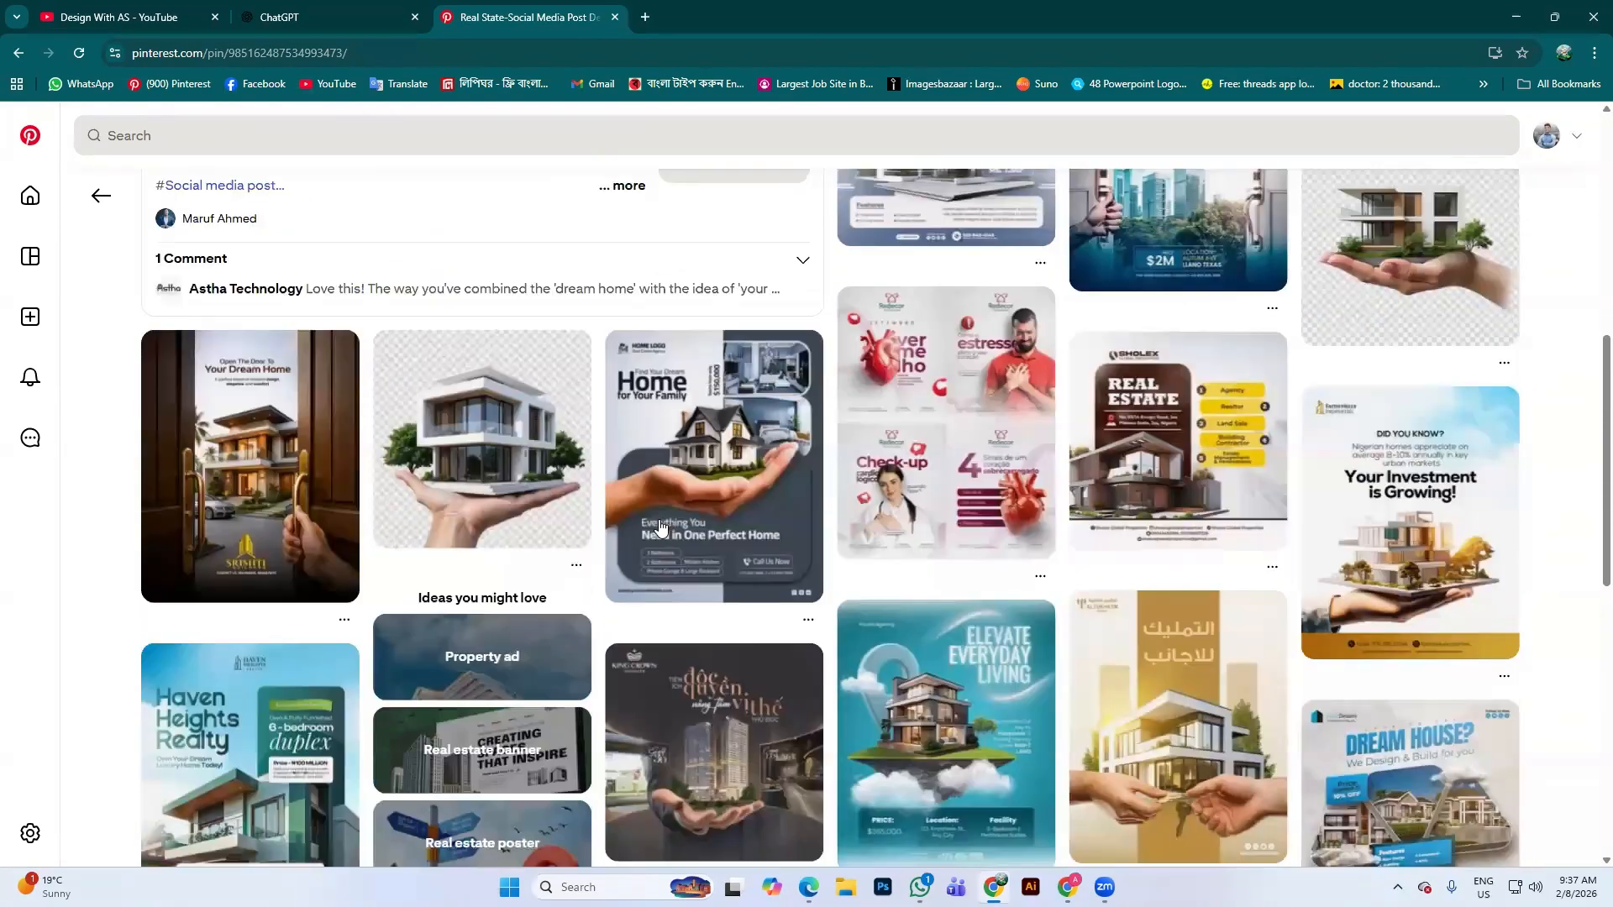
scroll(735, 521, down, 5)
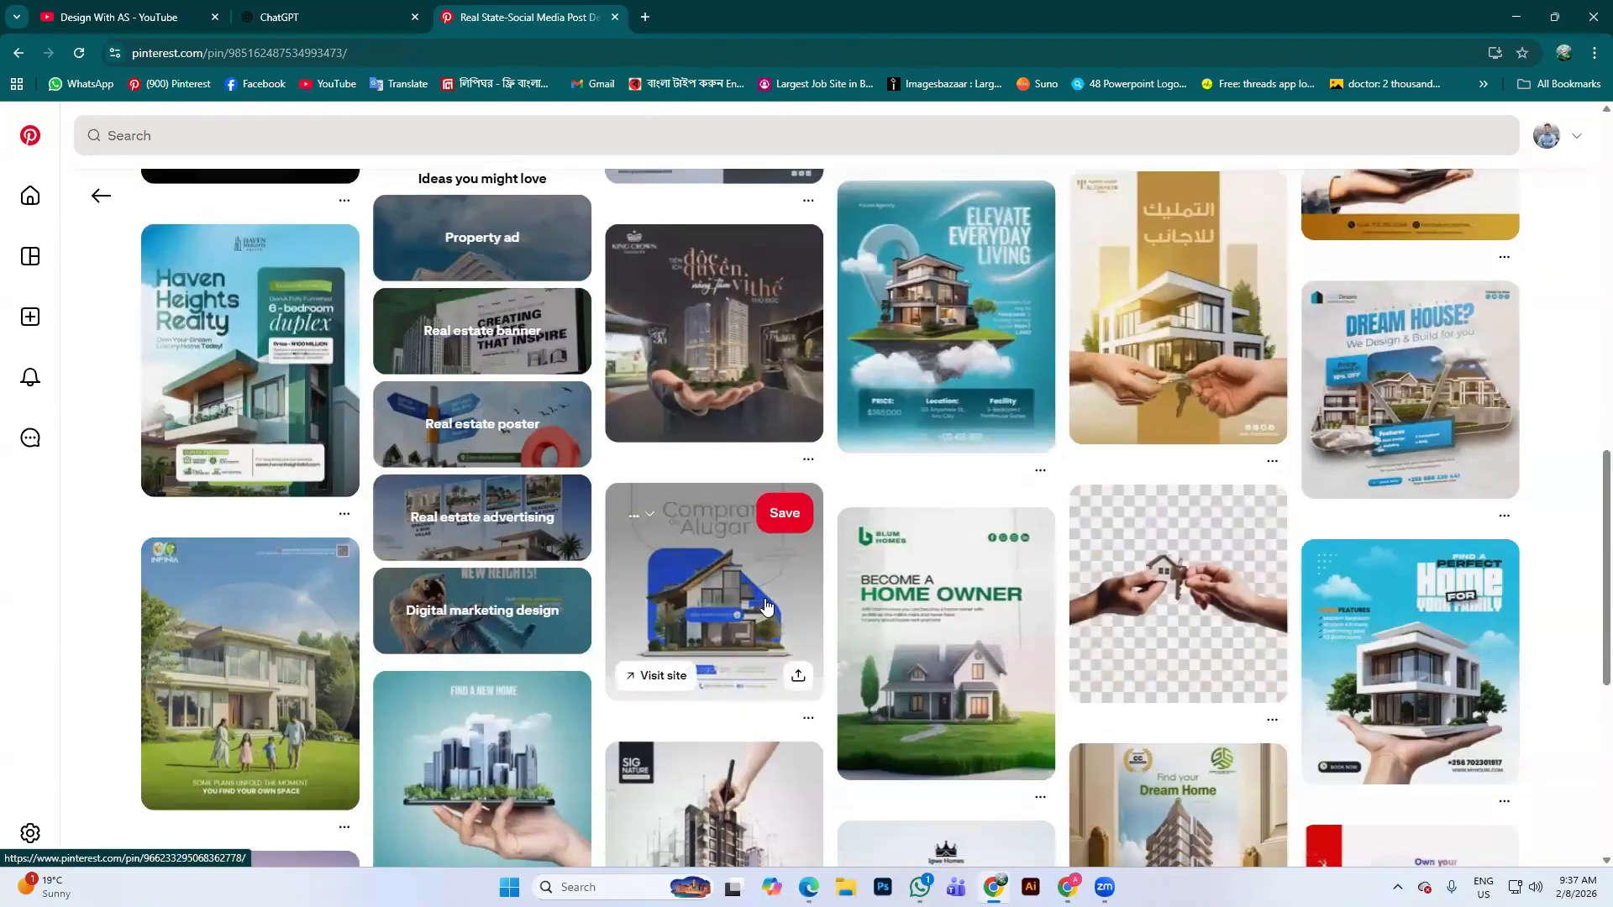
scroll(756, 598, up, 1)
scroll(528, 445, down, 10)
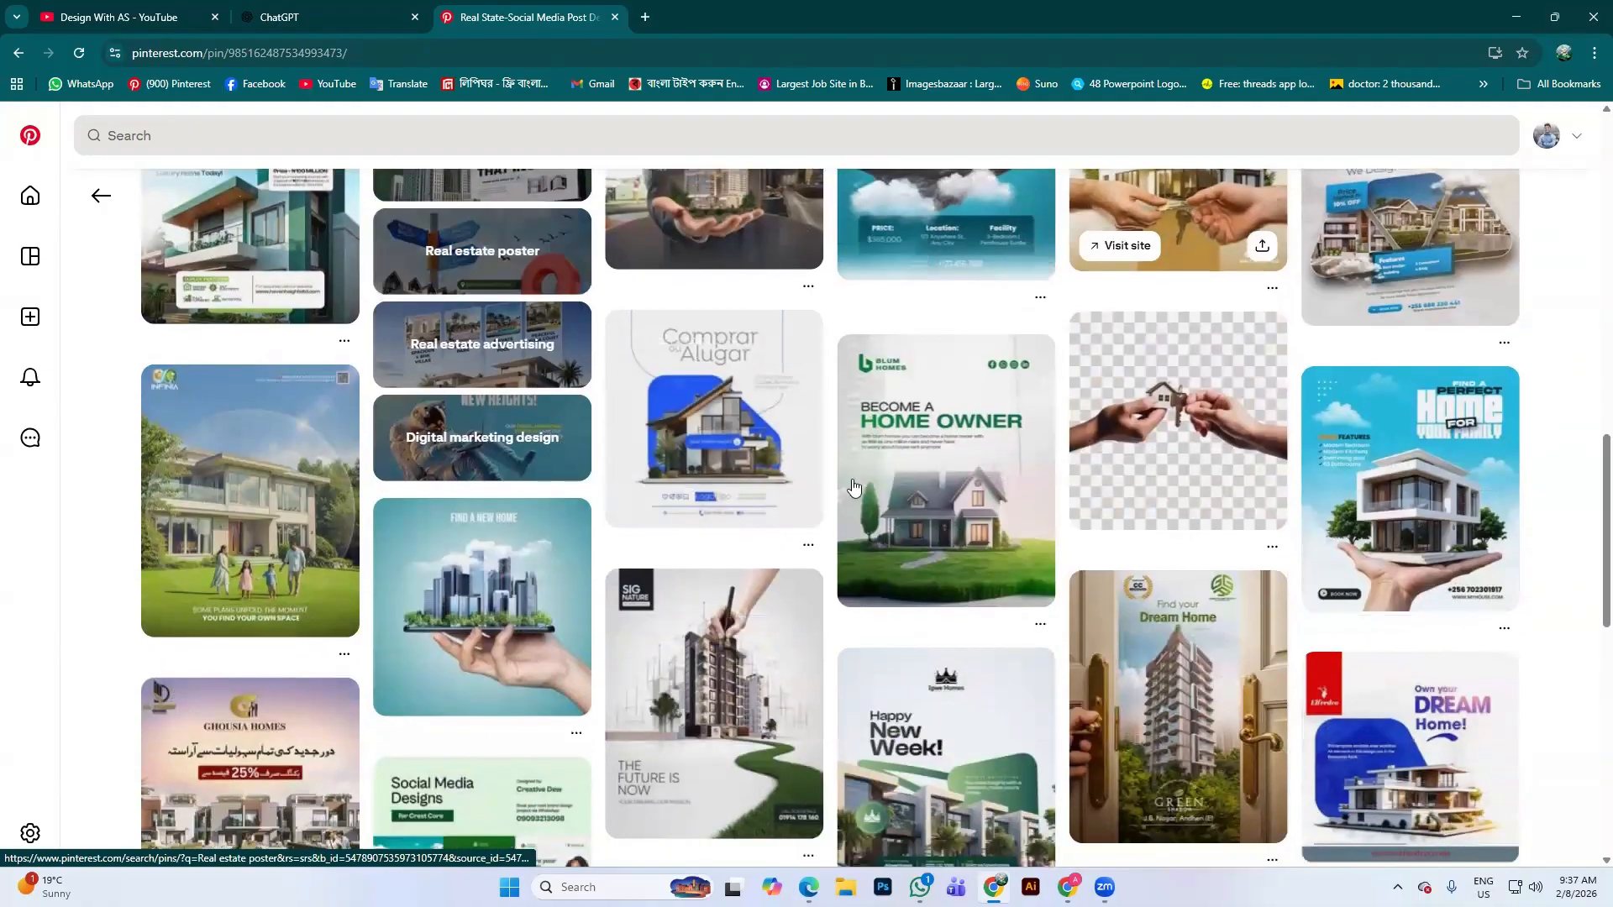
scroll(821, 491, down, 2)
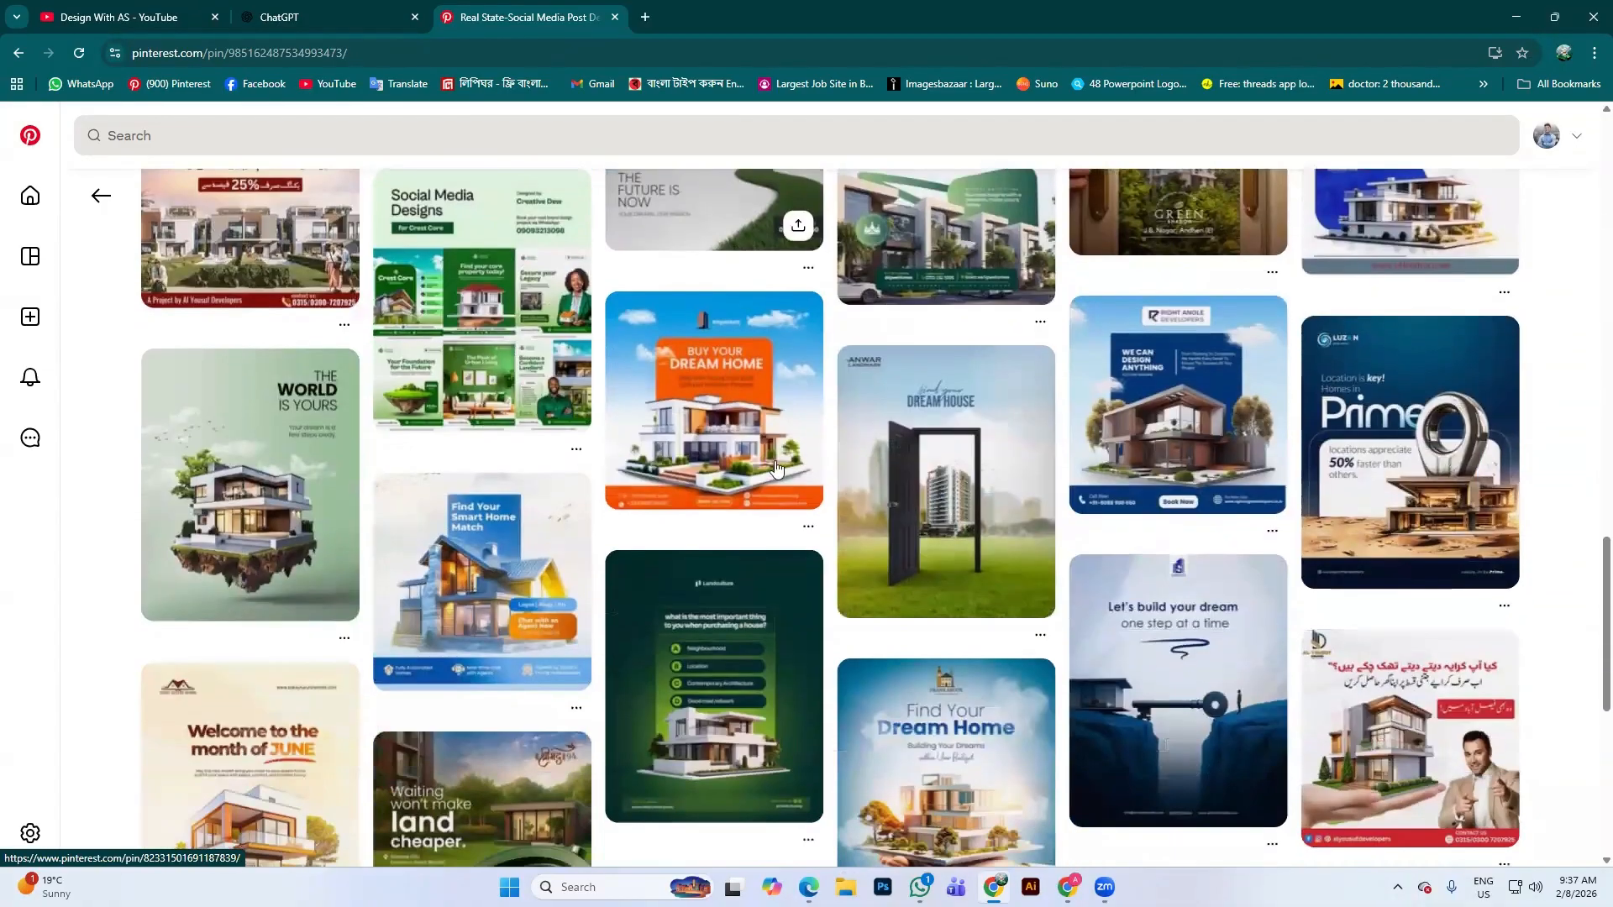
scroll(531, 426, up, 6)
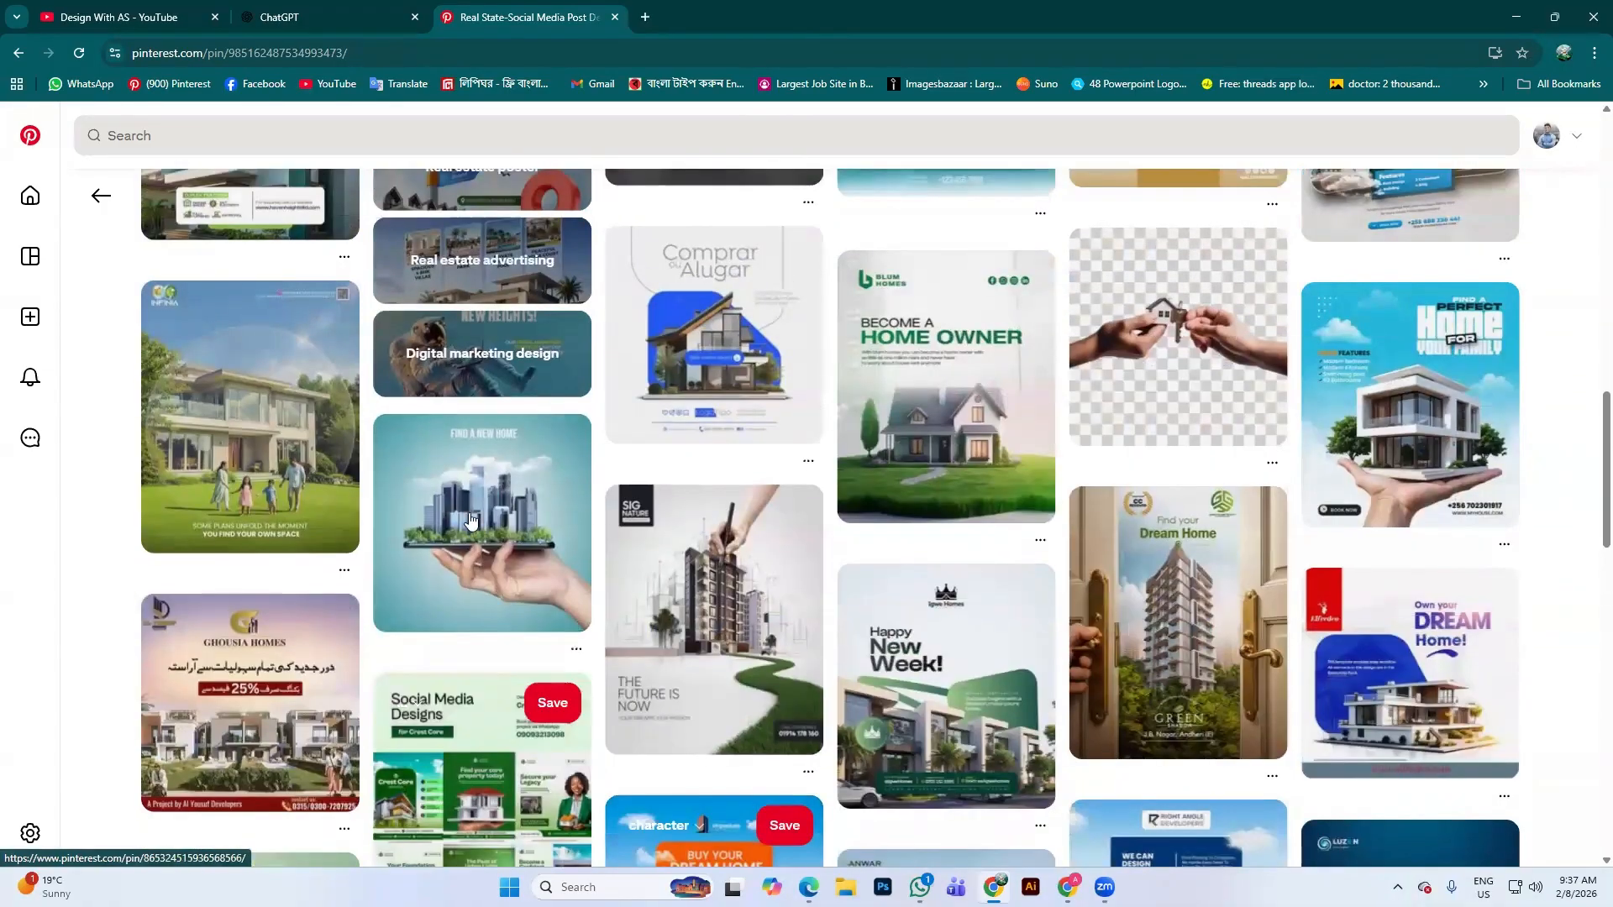
Open the FIND A NEW HOME pin and copy its image
click(531, 437)
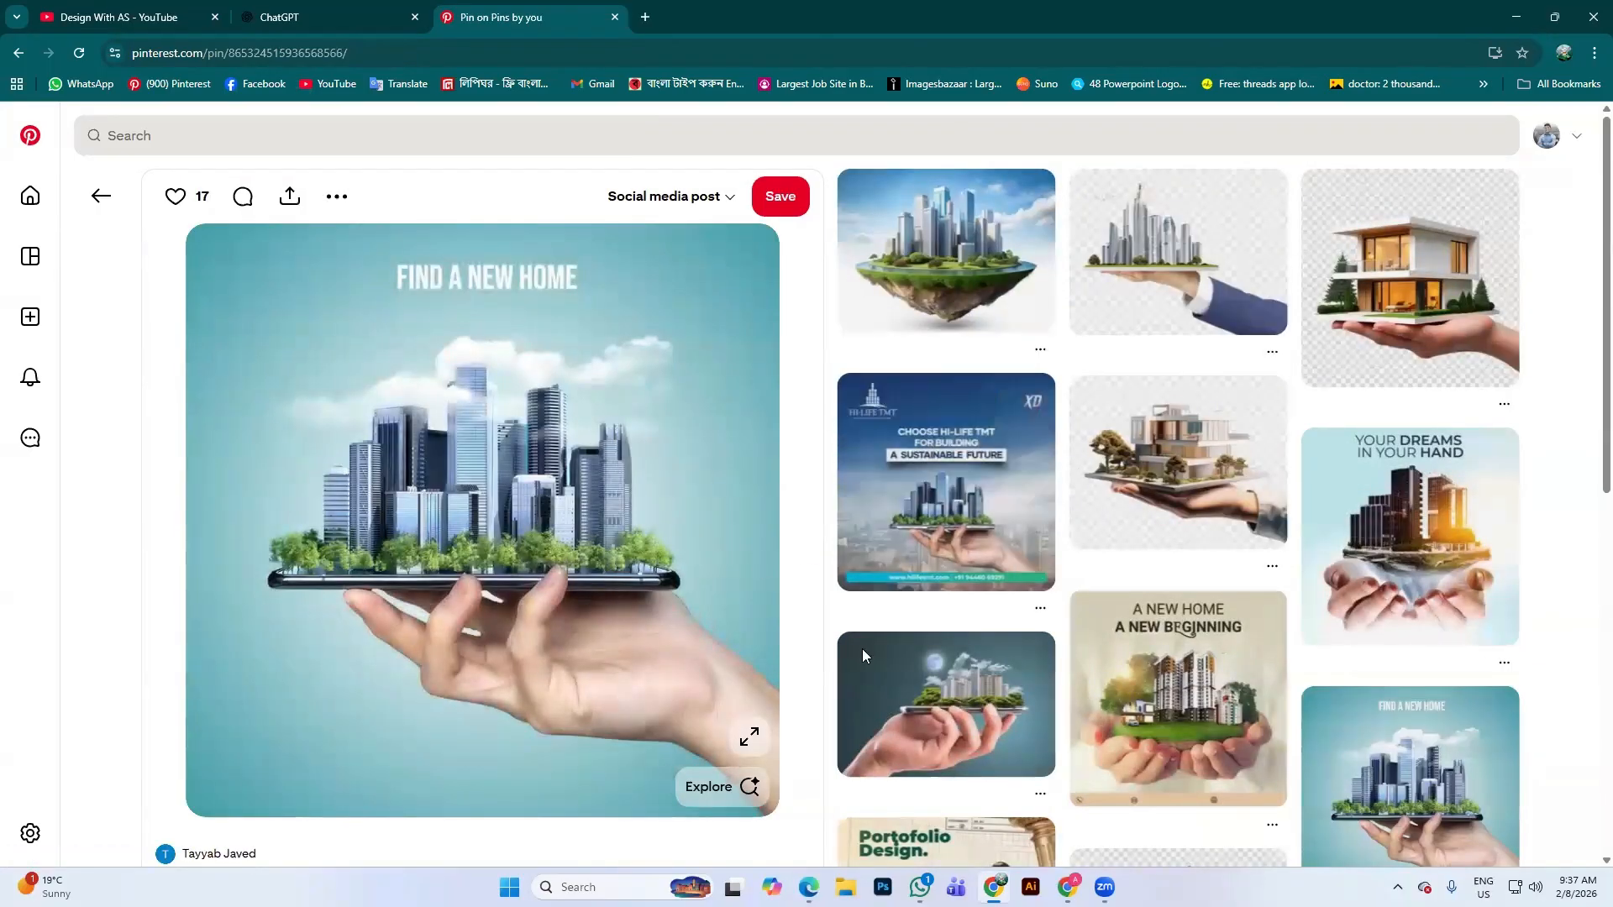
scroll(605, 483, down, 1)
scroll(512, 477, up, 1)
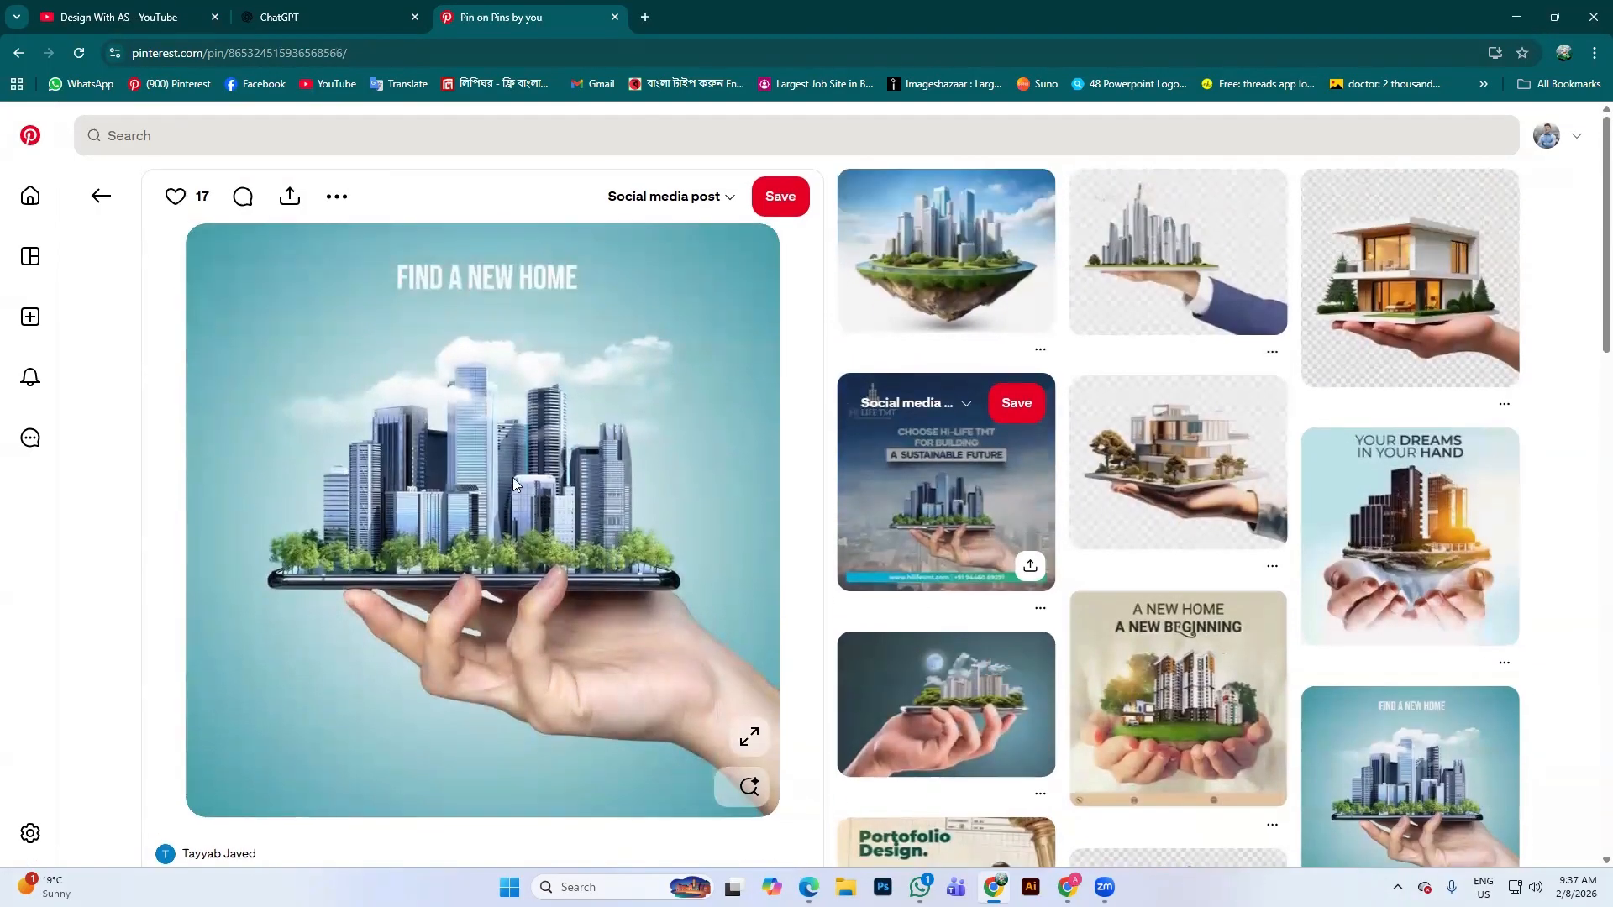
right_click(423, 362)
click(514, 430)
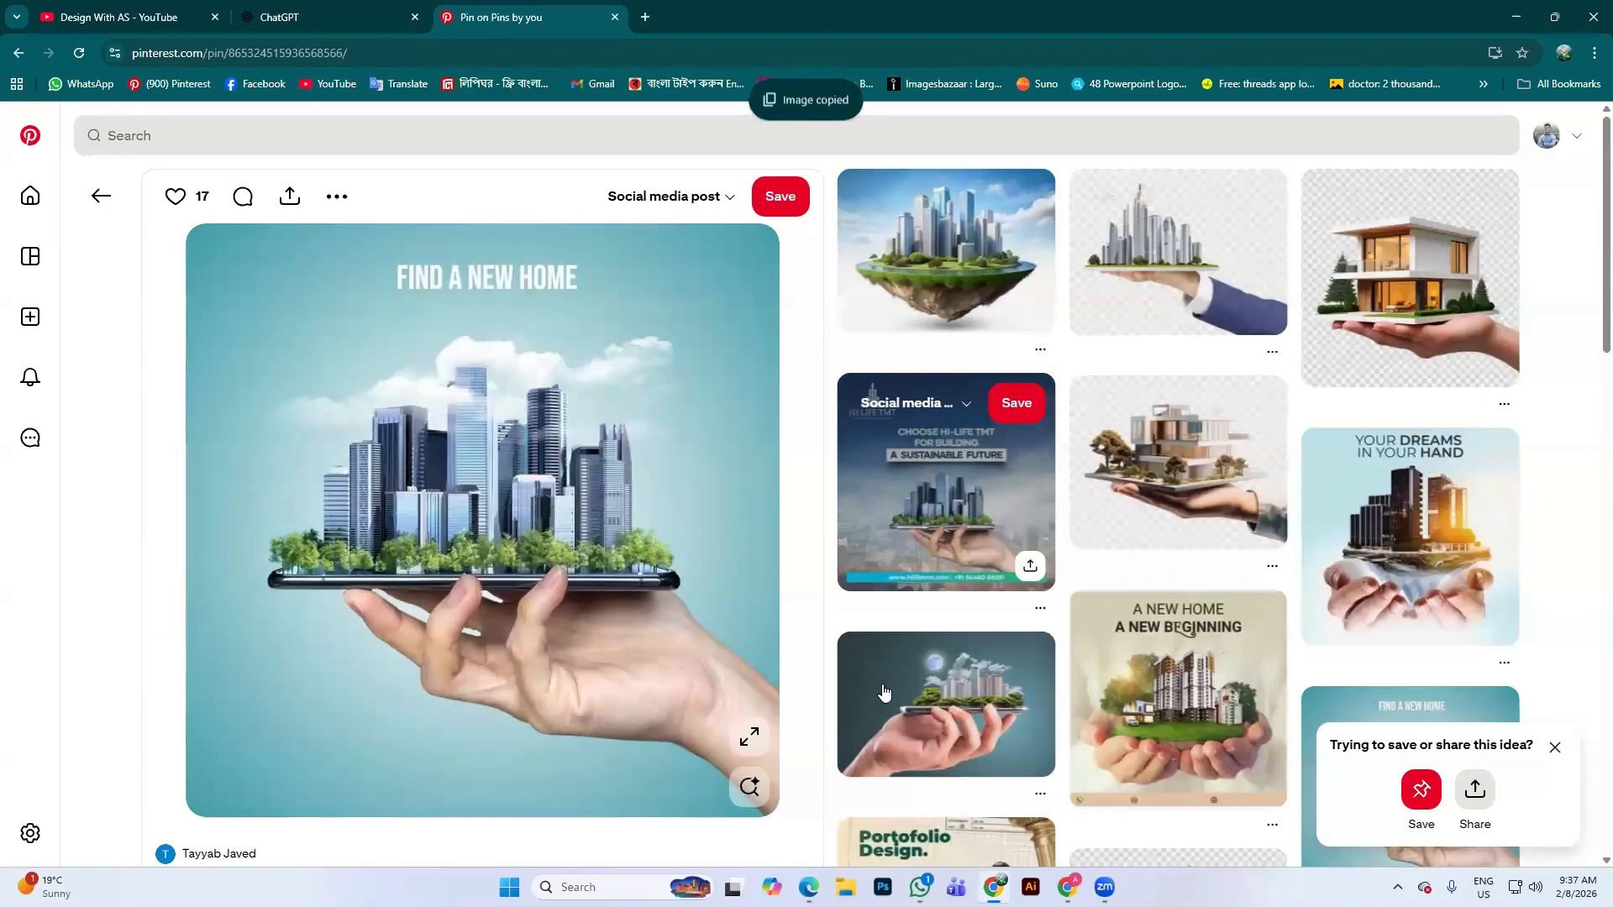
Paste the copied pin image into ChatGPT's prompt box and begin the request with 'Give me'
click(295, 12)
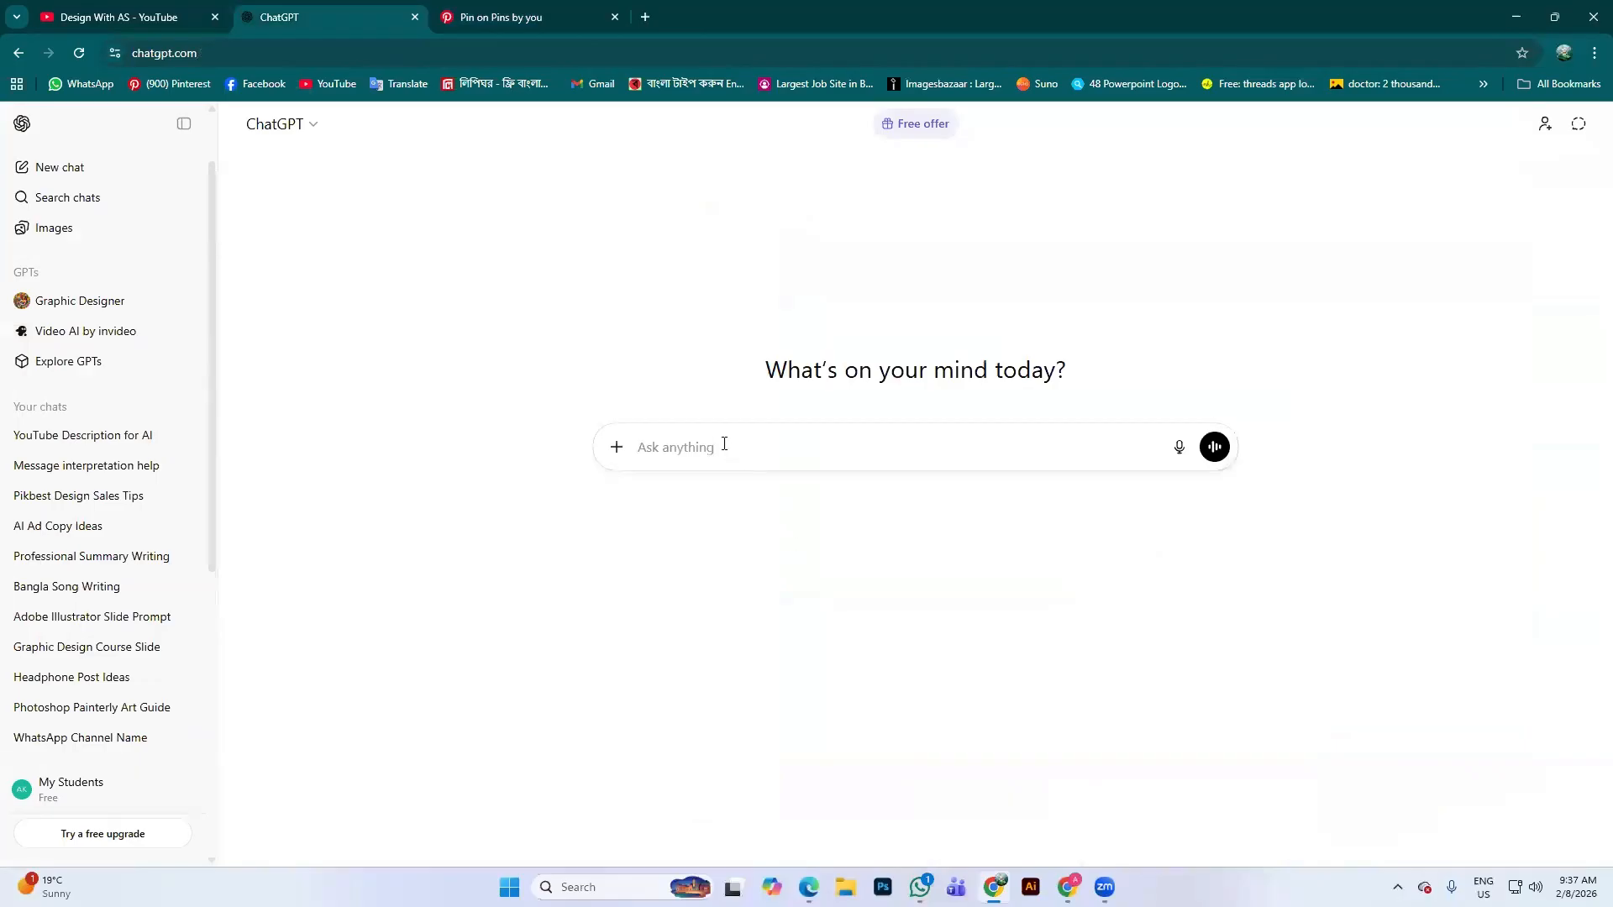
key(ctrl)
key(ctrl+v)
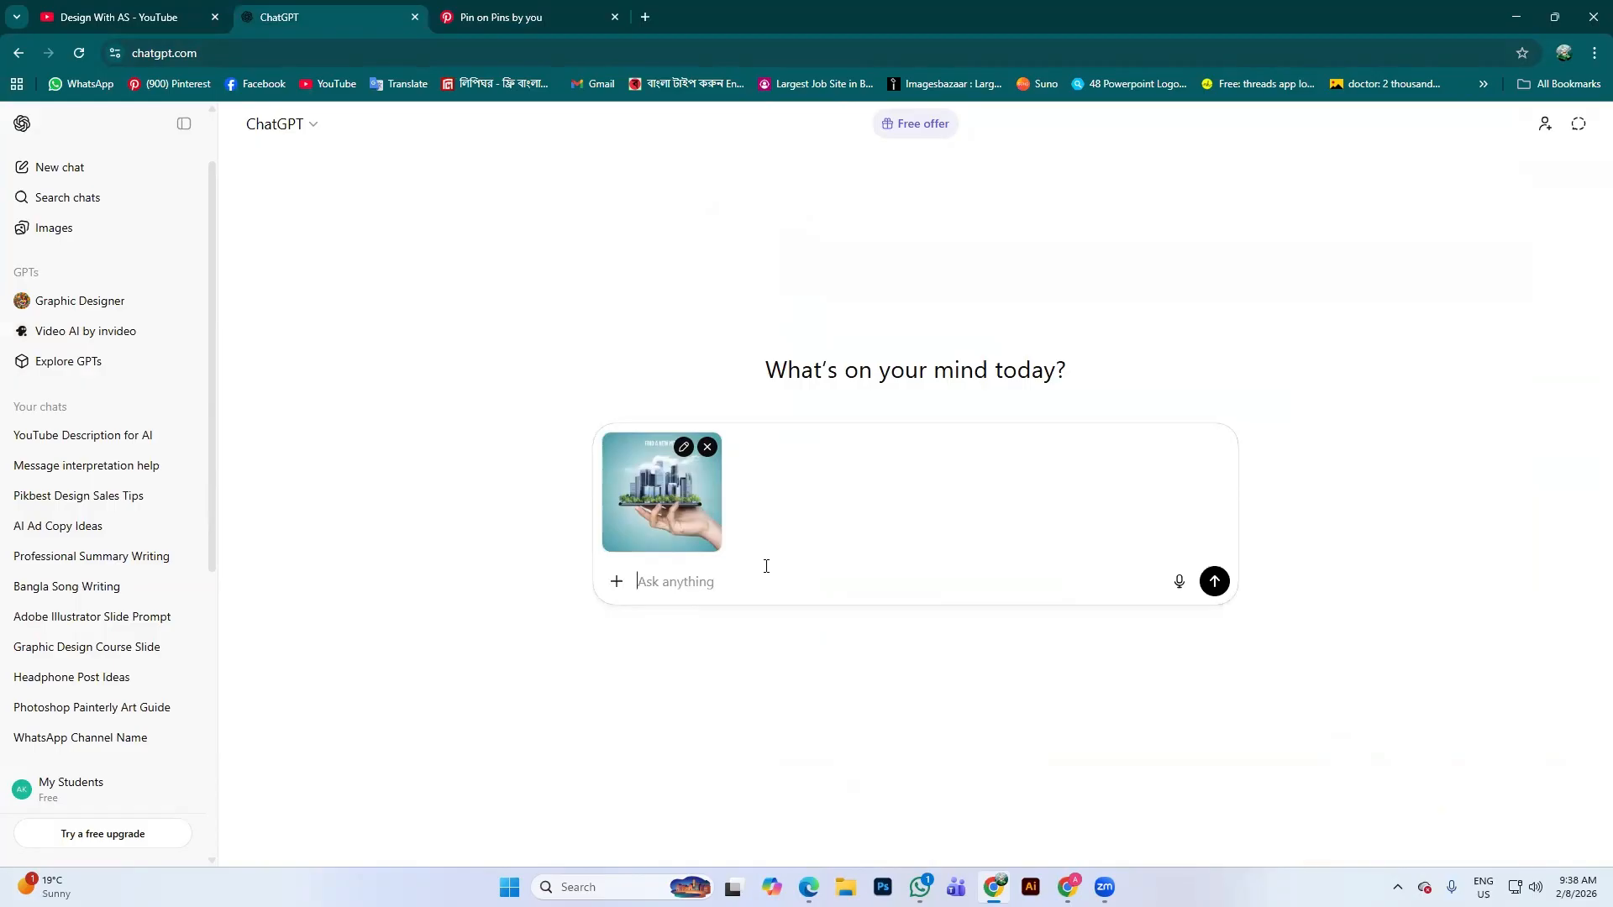
text(Gime)
key(BackSpace)
key(BackSpace)
Type 'Give me prompt for that poster, no logo, no Text on this picture' beside the image
text(ve me )
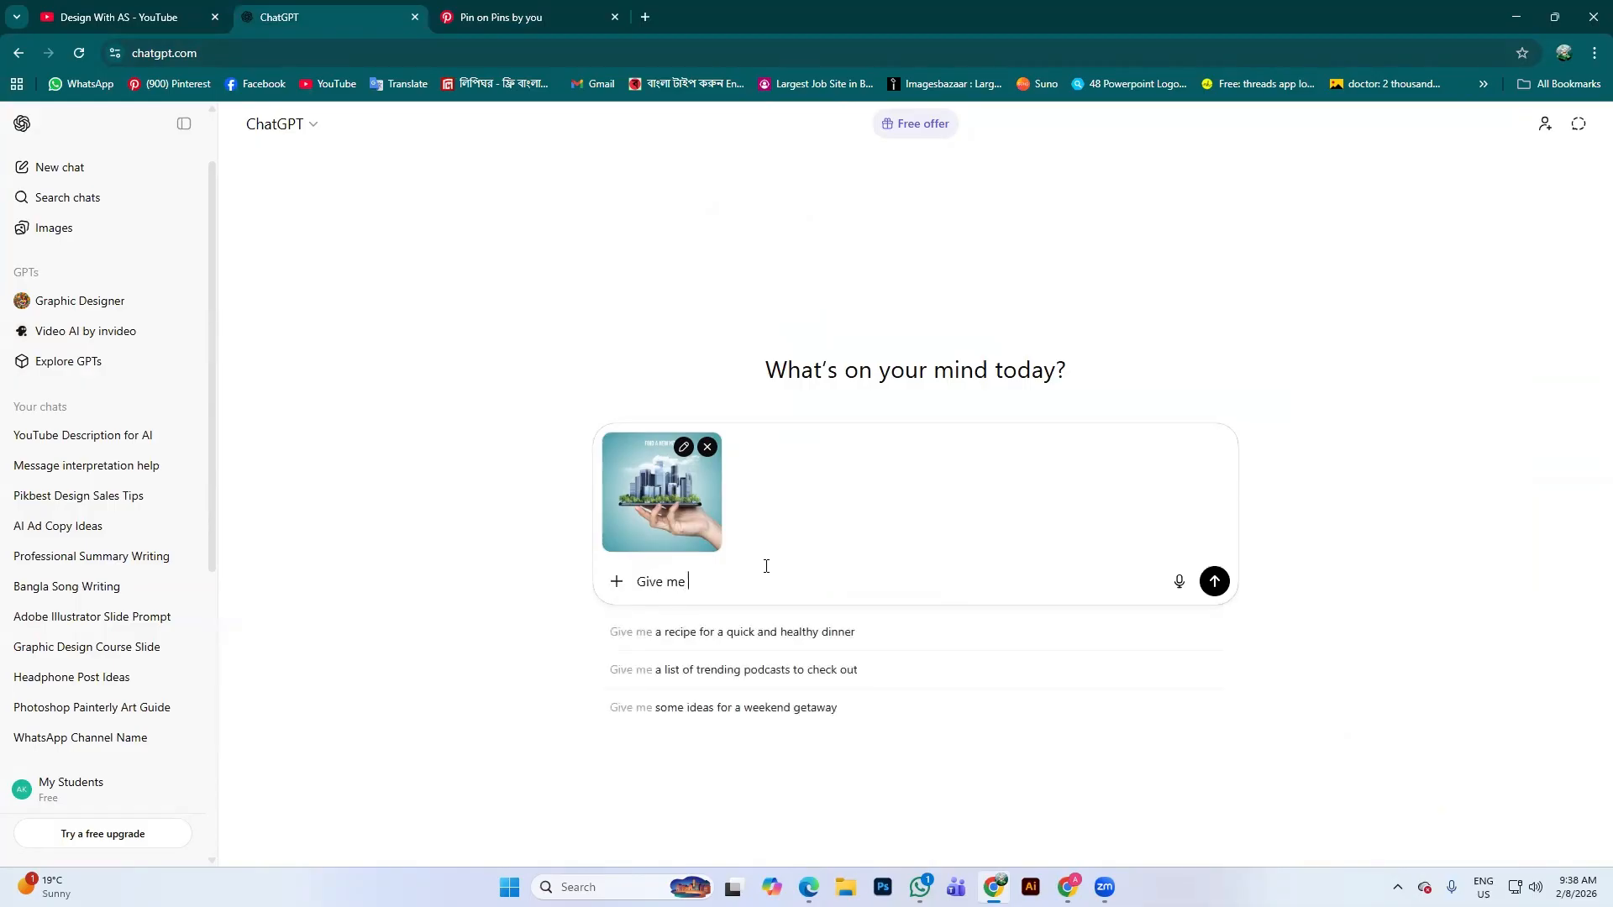
text(promp)
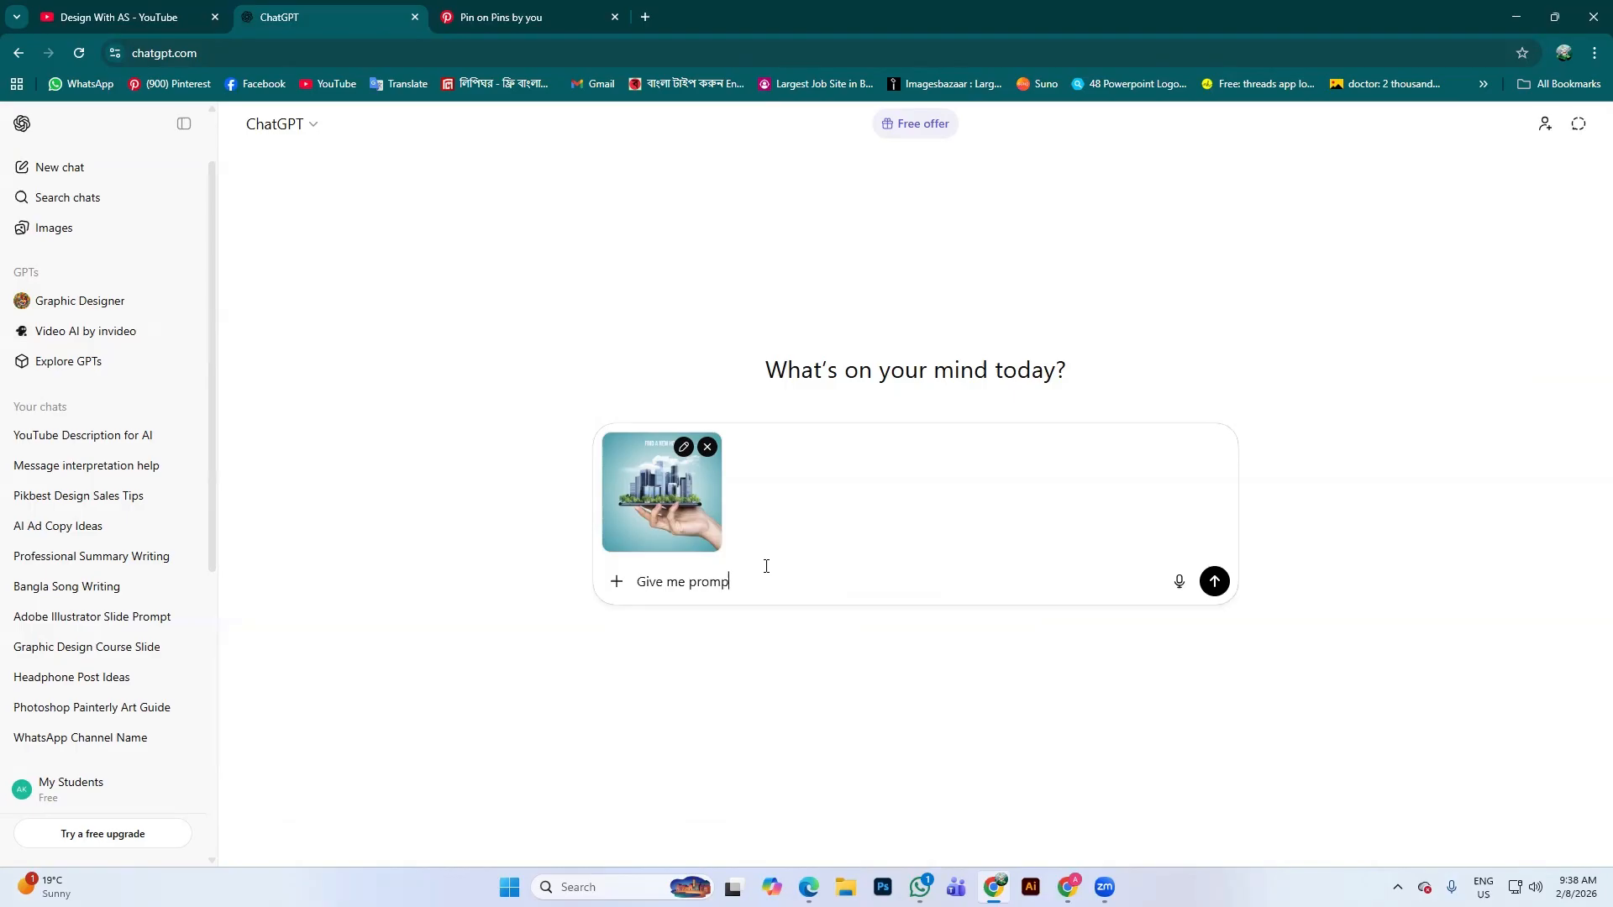
text(t)
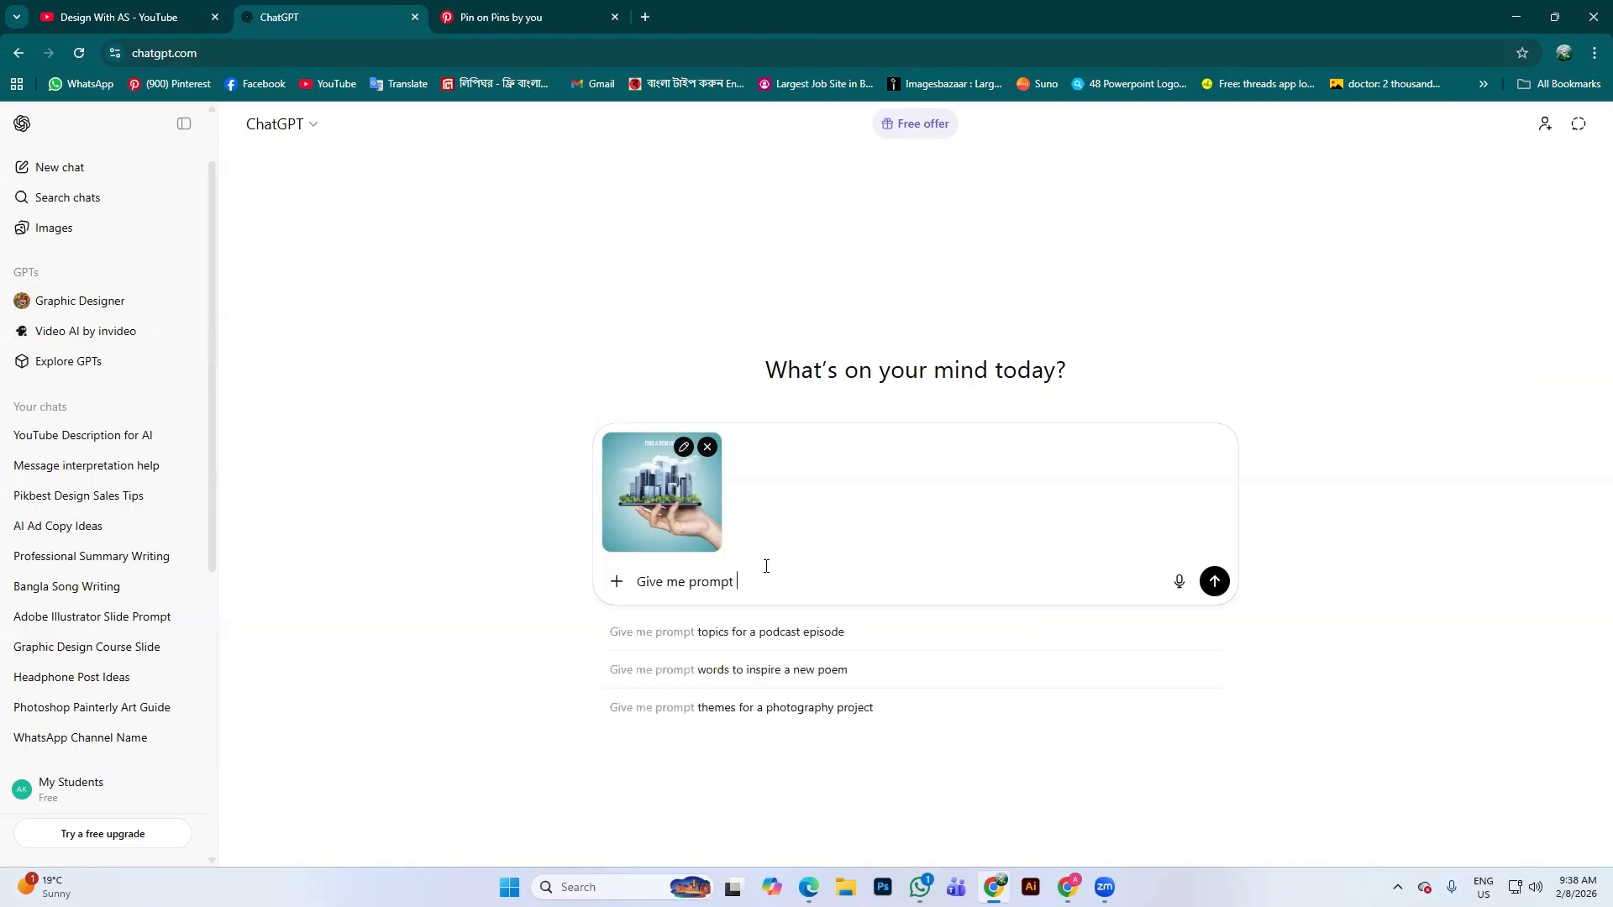
text( for )
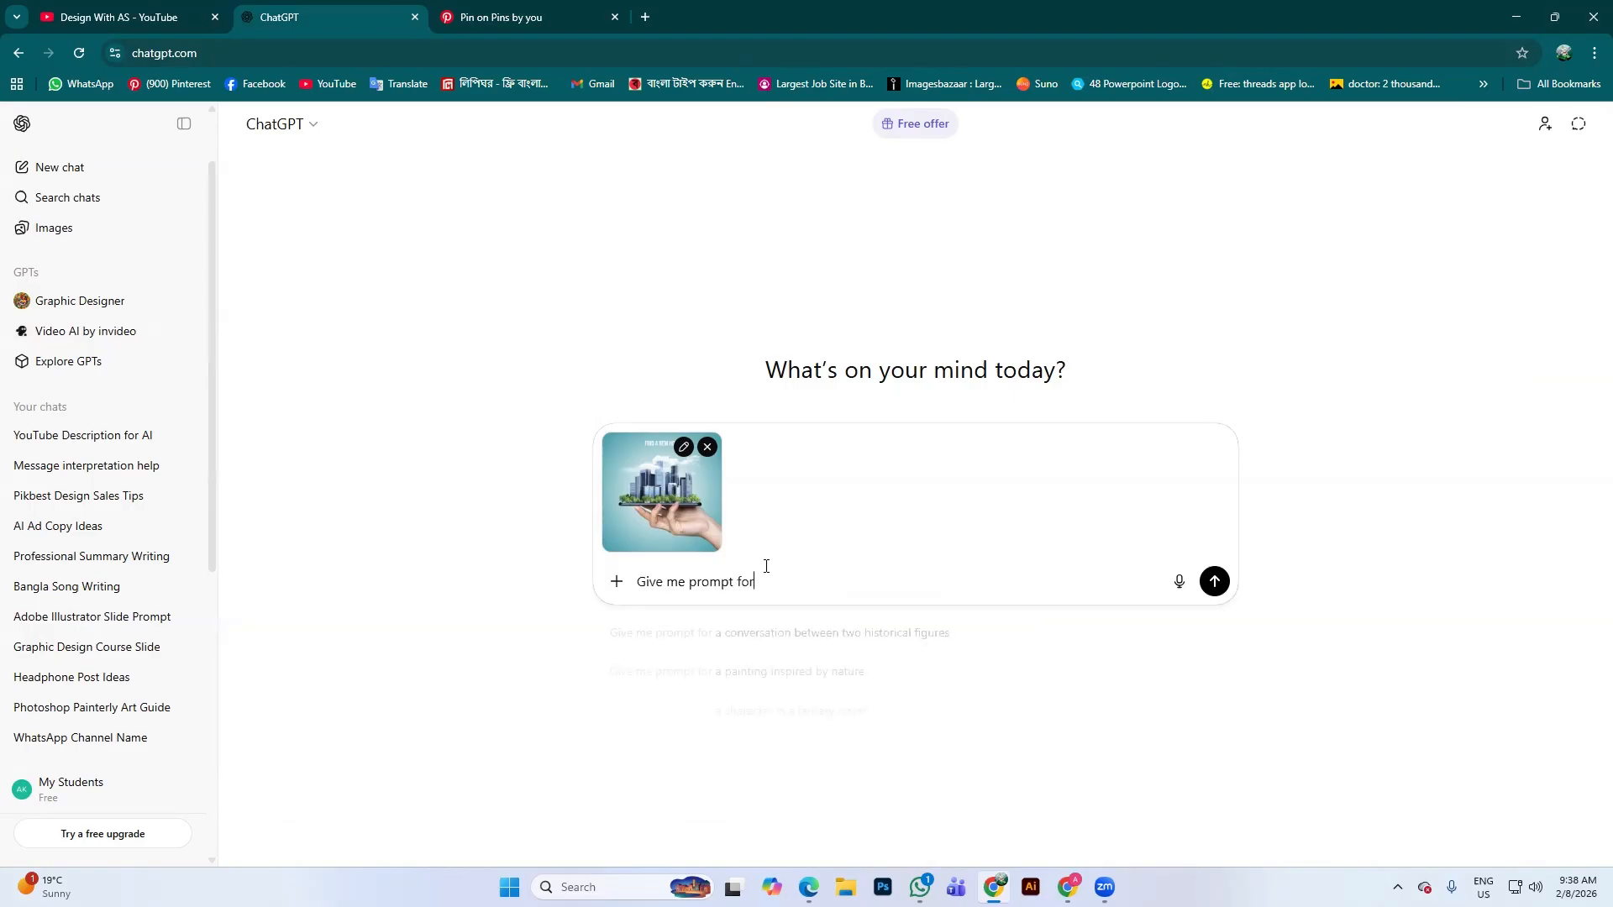
text(that )
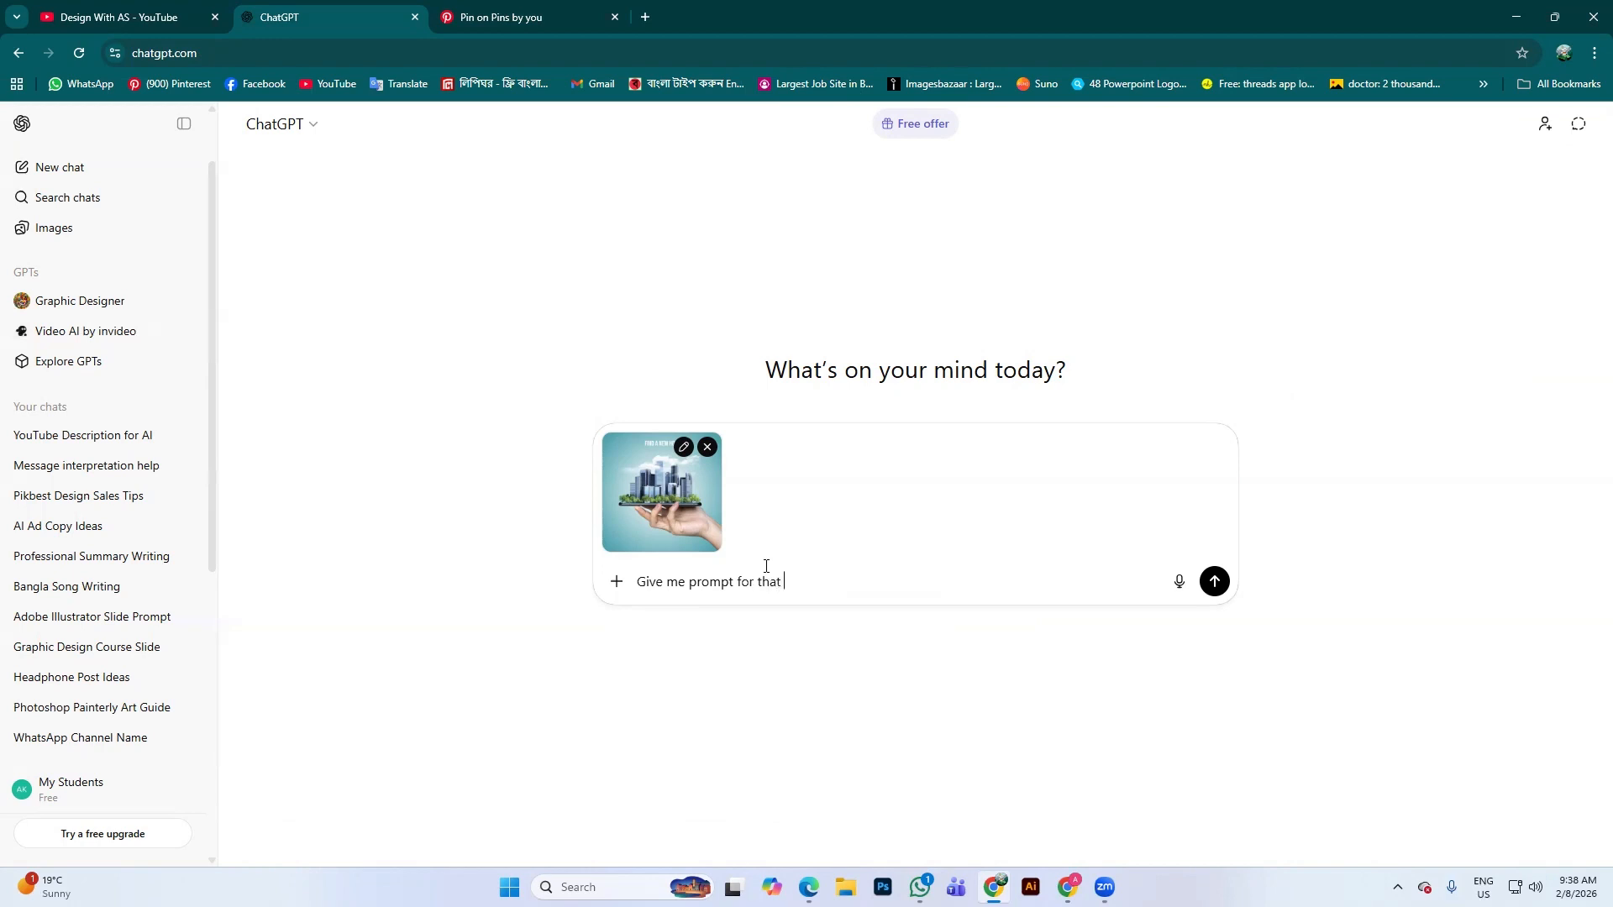
text(pos)
text(ter)
text(,)
text(np)
text(o lo)
text(go)
text(,)
text( no )
text(Text)
text( on )
text(th)
text(is )
text(pic)
text(ture)
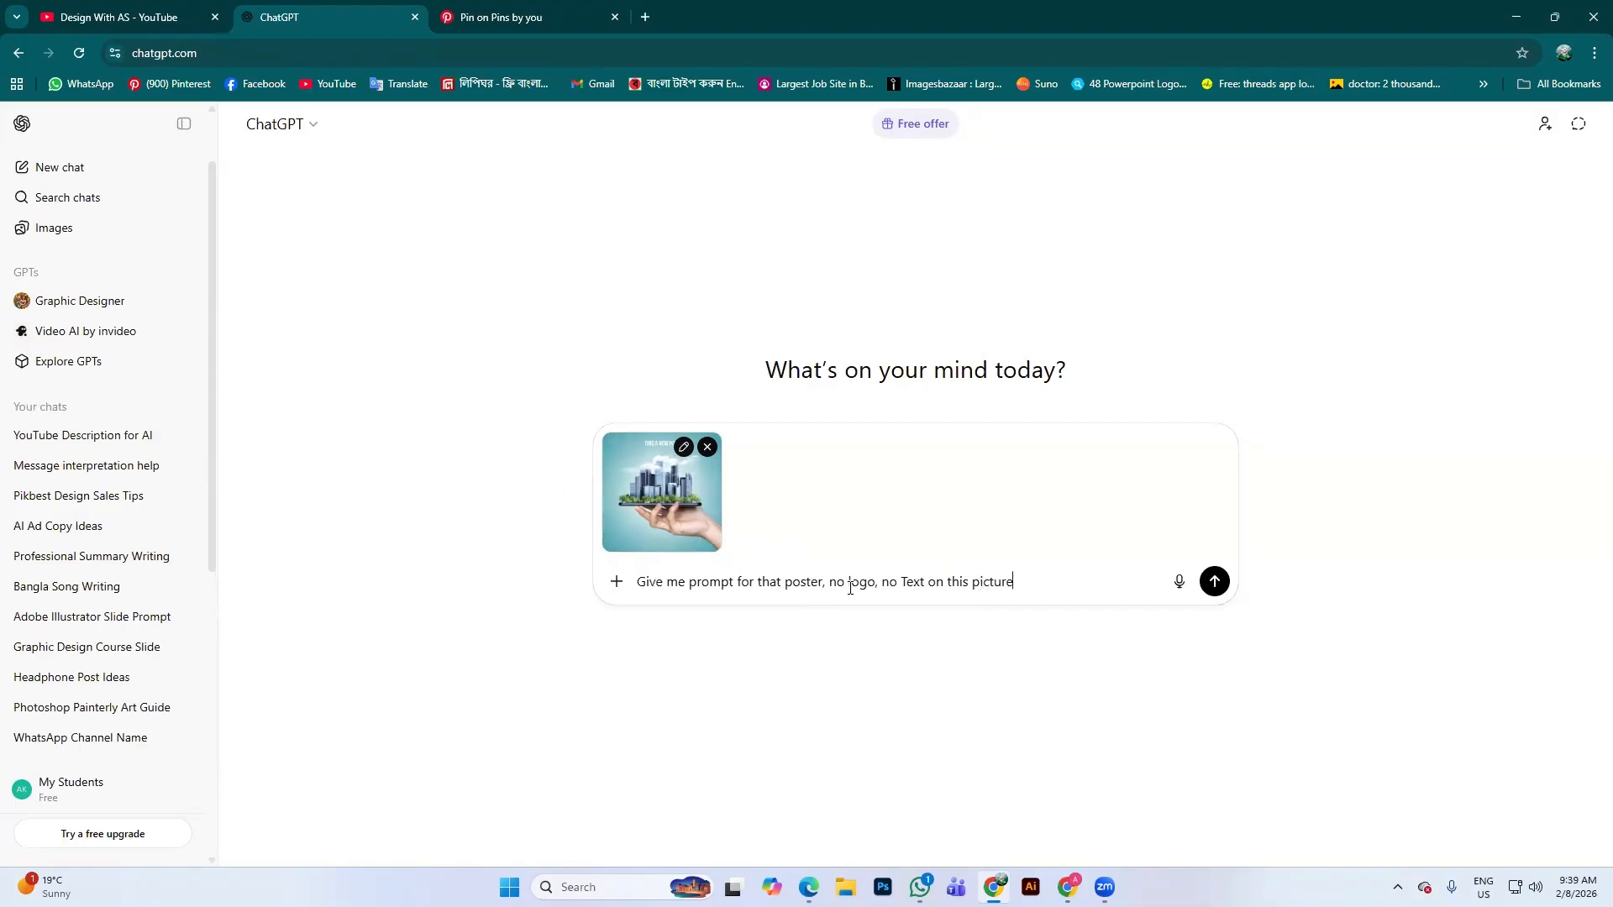
drag(835, 582, 973, 582)
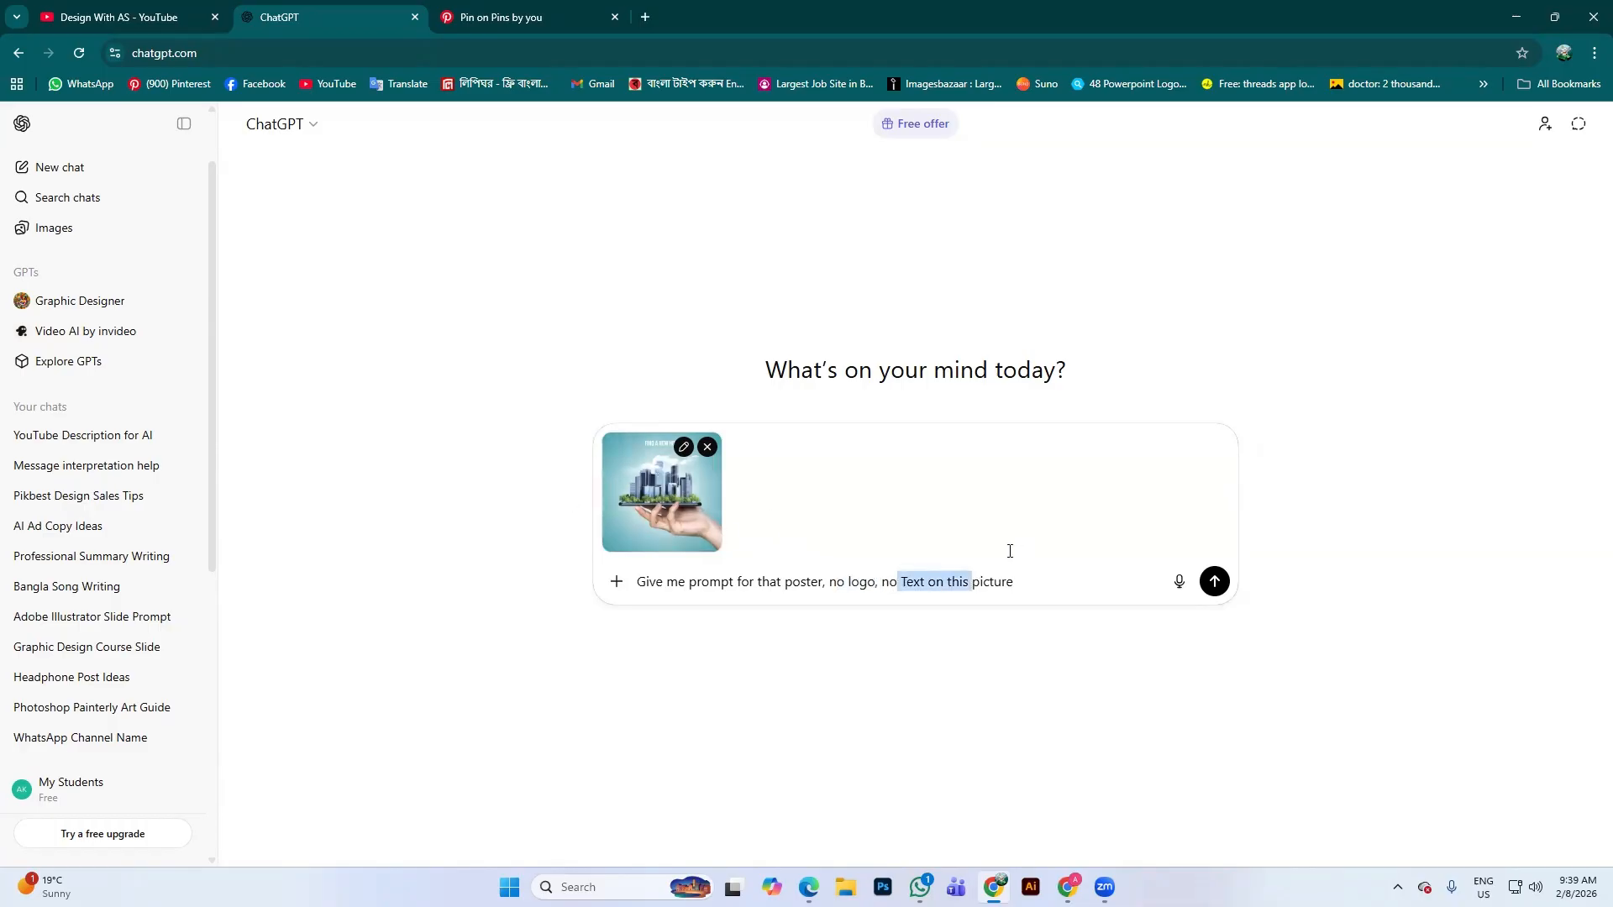
click(1028, 585)
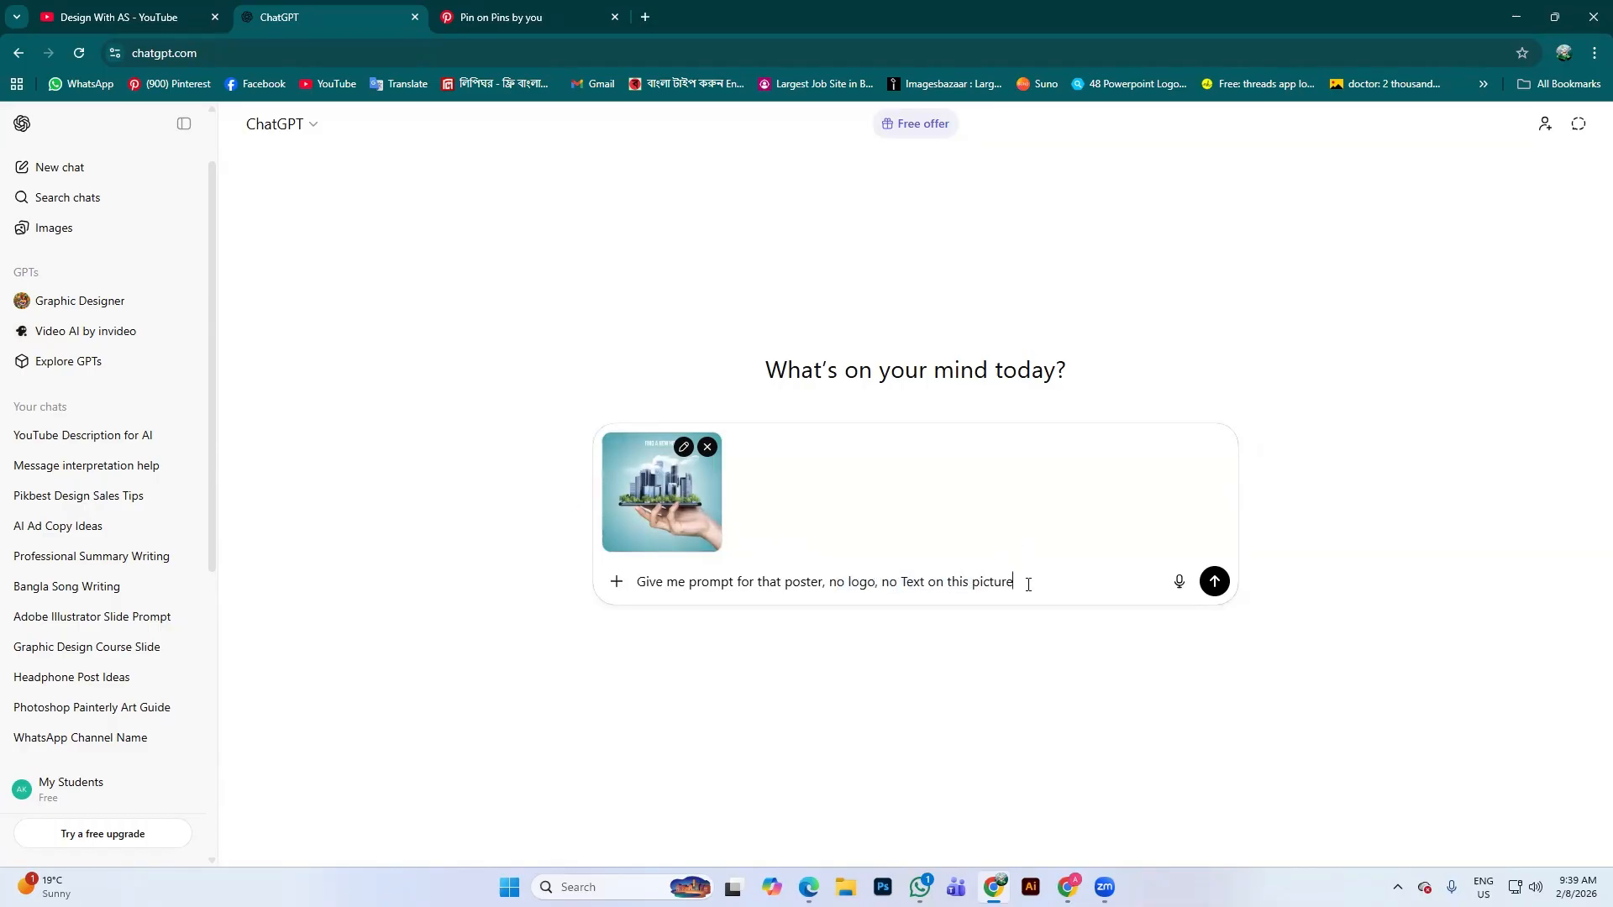
Add the closing period, send the poster request, and highlight the opening lines of the returned prompt
text(.)
click(1212, 581)
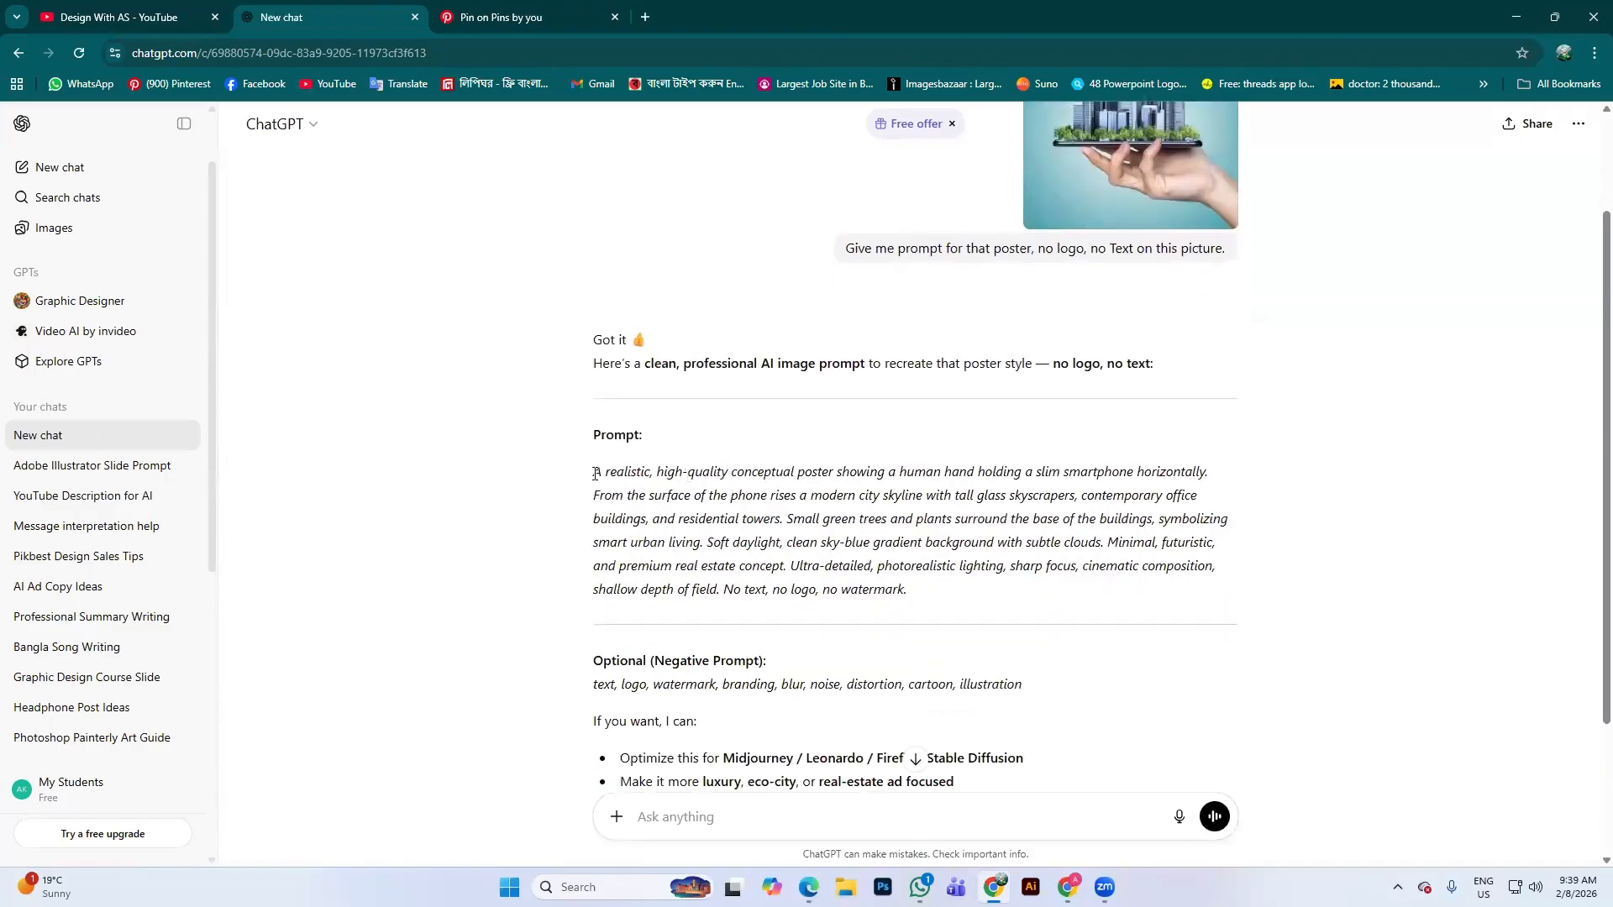
drag(595, 472, 848, 471)
drag(904, 468, 1214, 468)
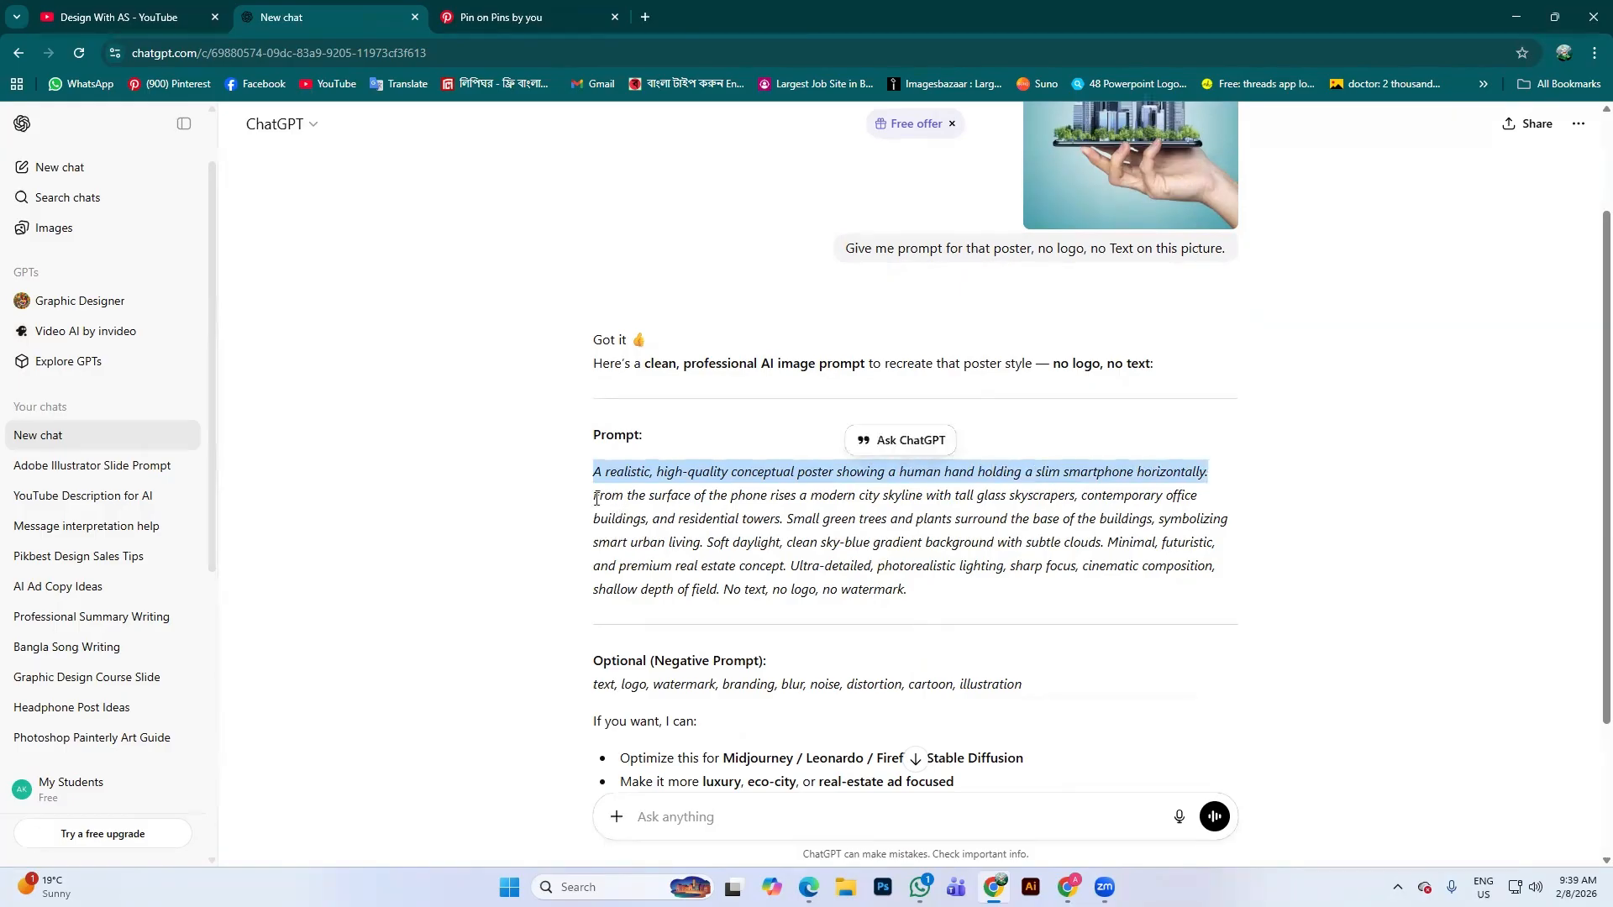
drag(595, 497, 1224, 493)
drag(626, 534, 763, 522)
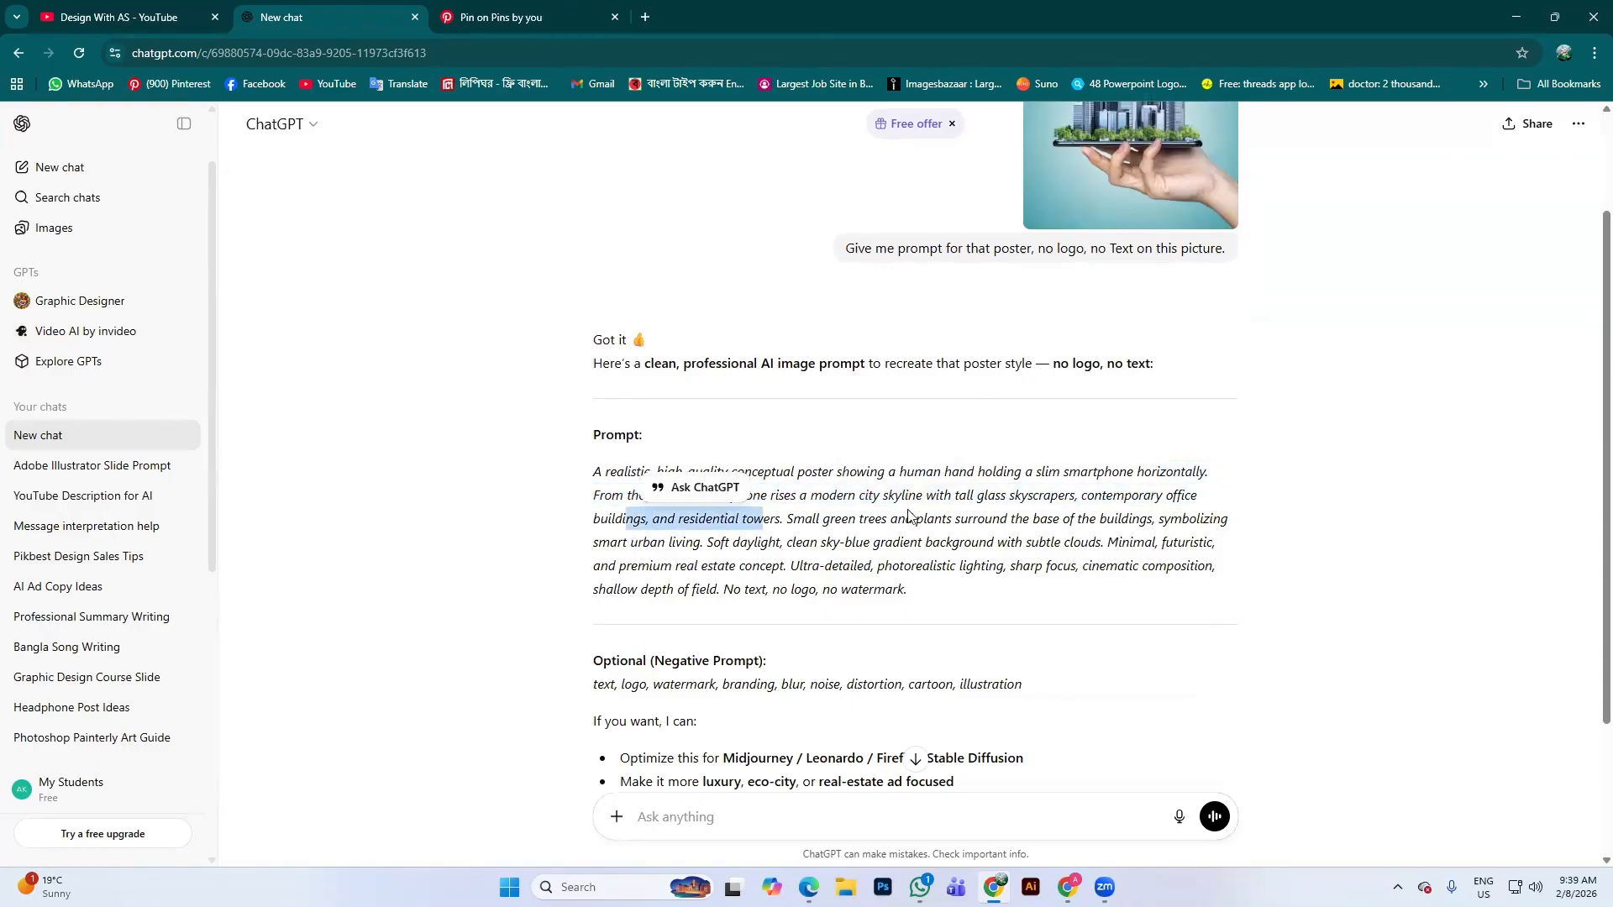
Review the generated prompt, highlighting the sentence about green trees and daylight
scroll(791, 582, up, 1)
drag(792, 582, 903, 601)
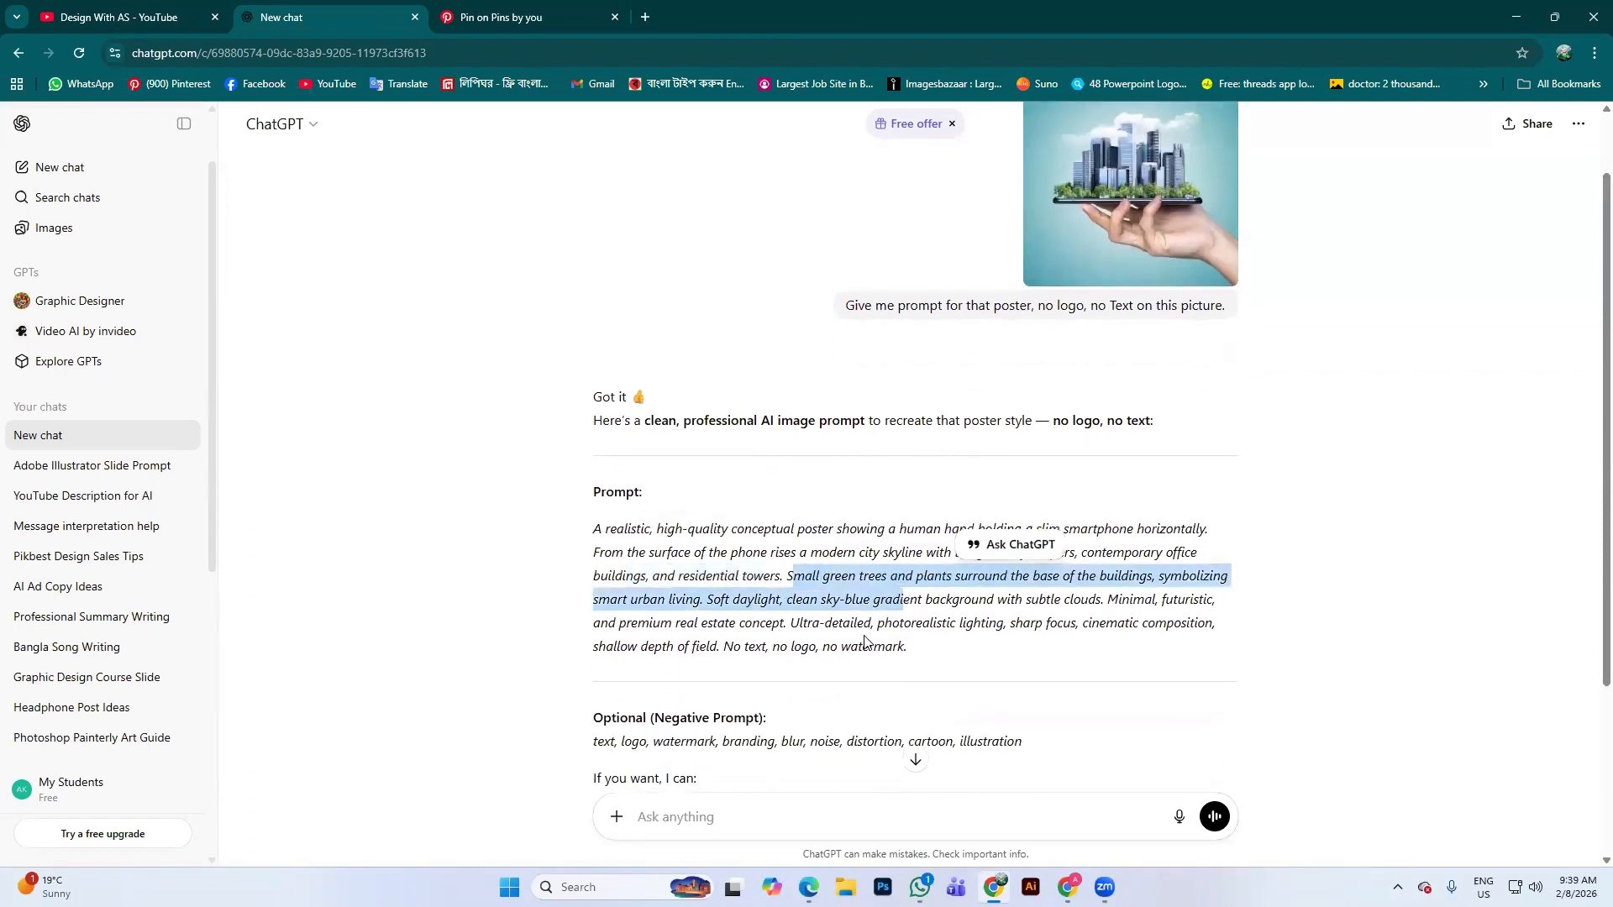
scroll(814, 619, up, 1)
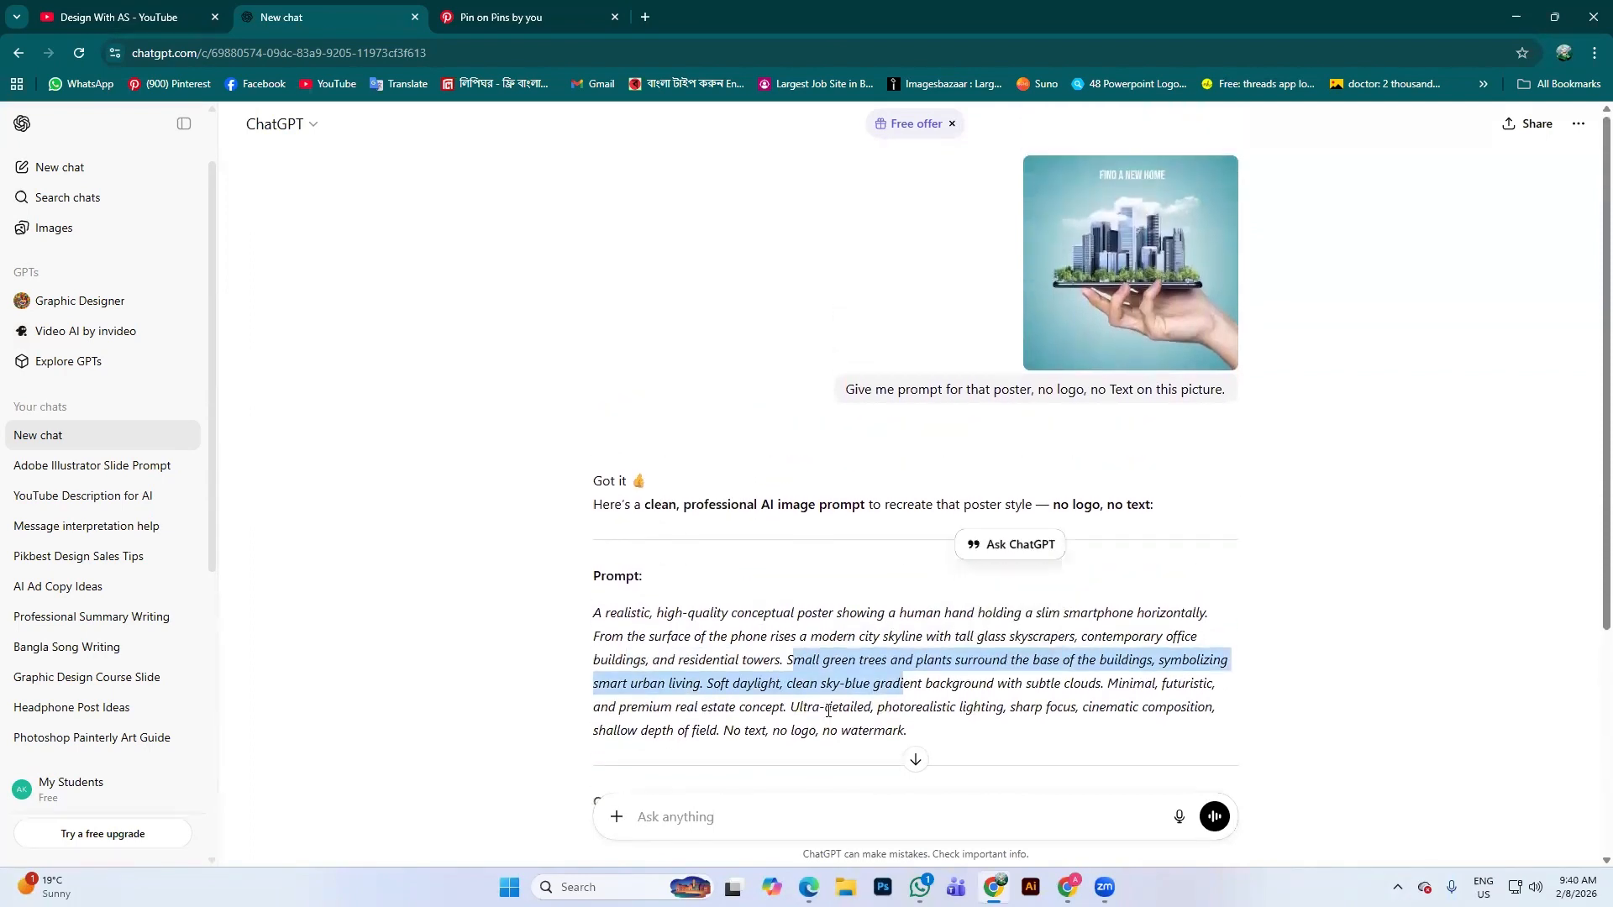
click(861, 656)
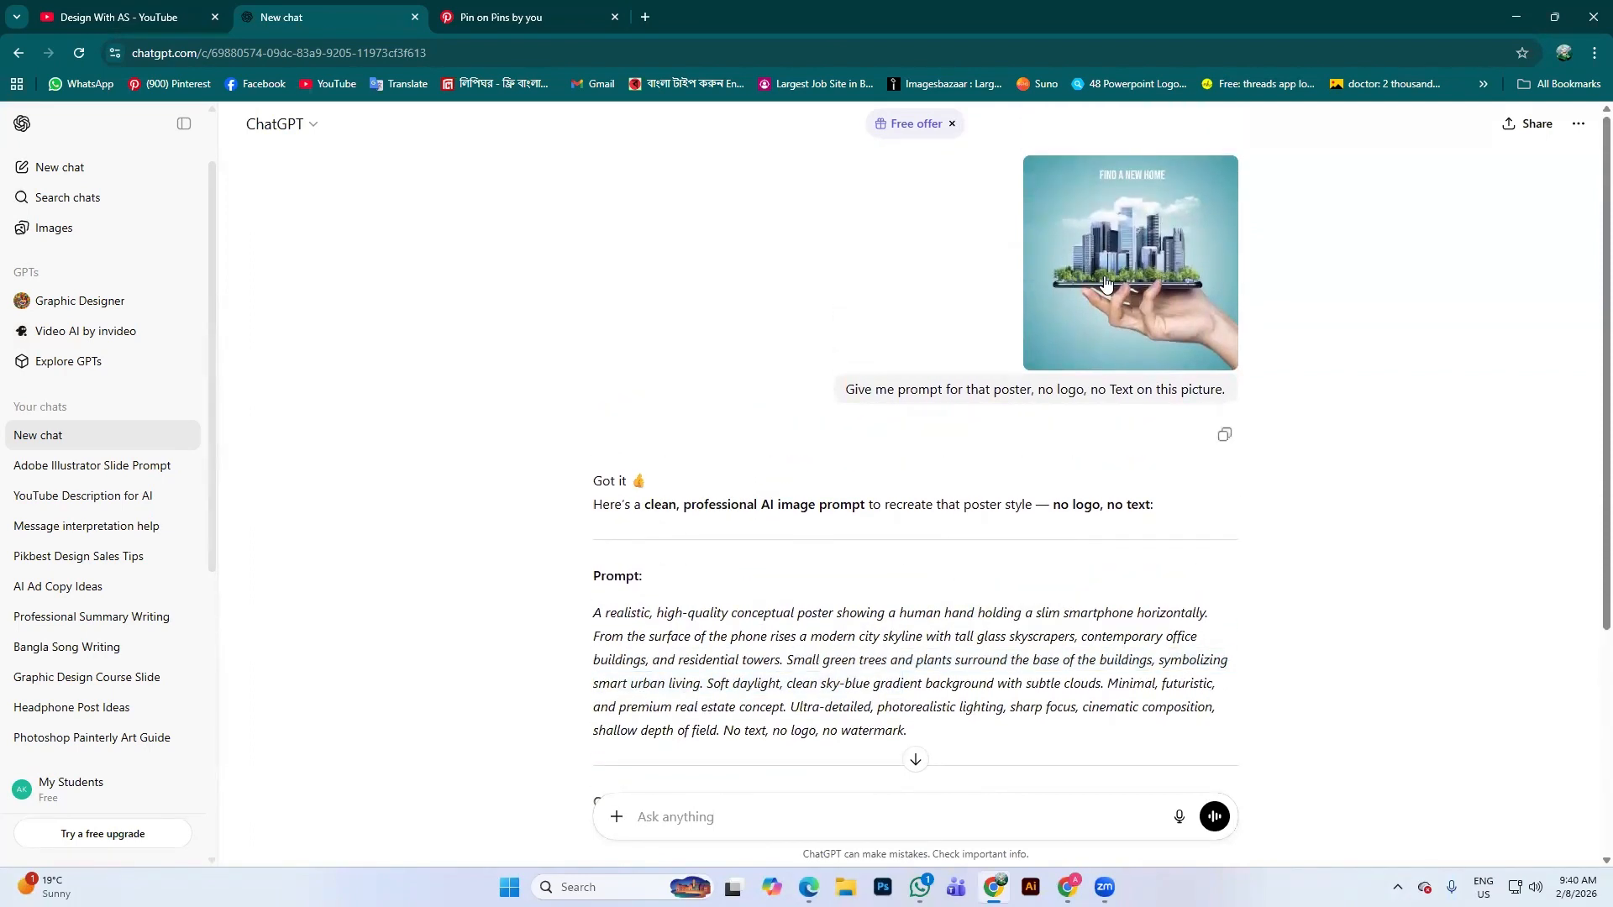
scroll(981, 676, down, 1)
scroll(980, 676, down, 2)
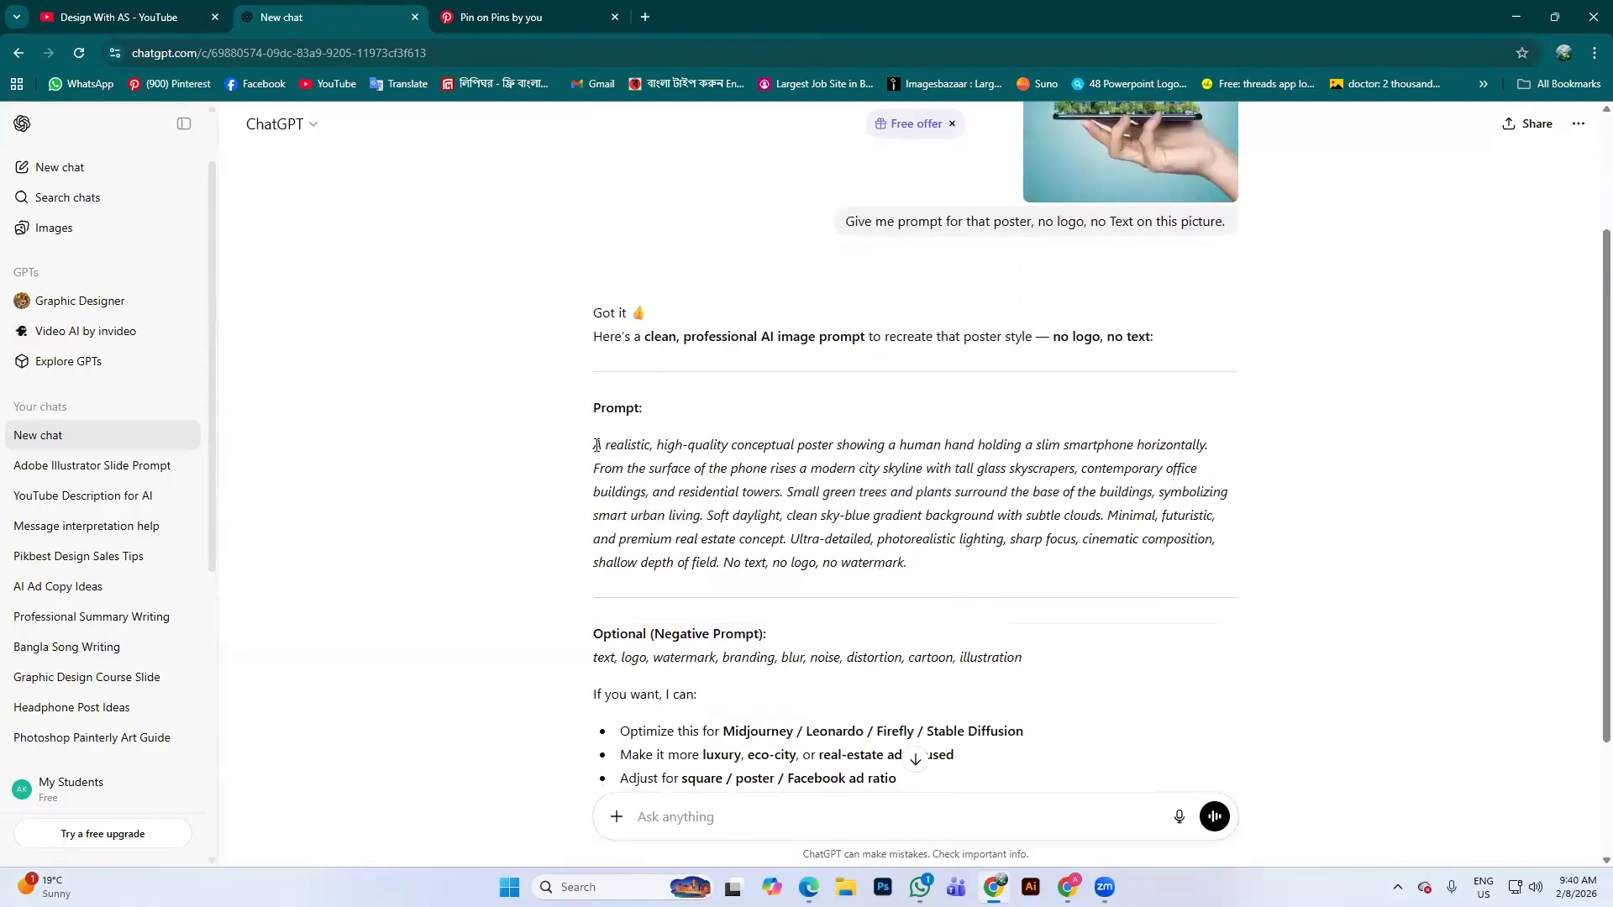
drag(597, 445, 956, 561)
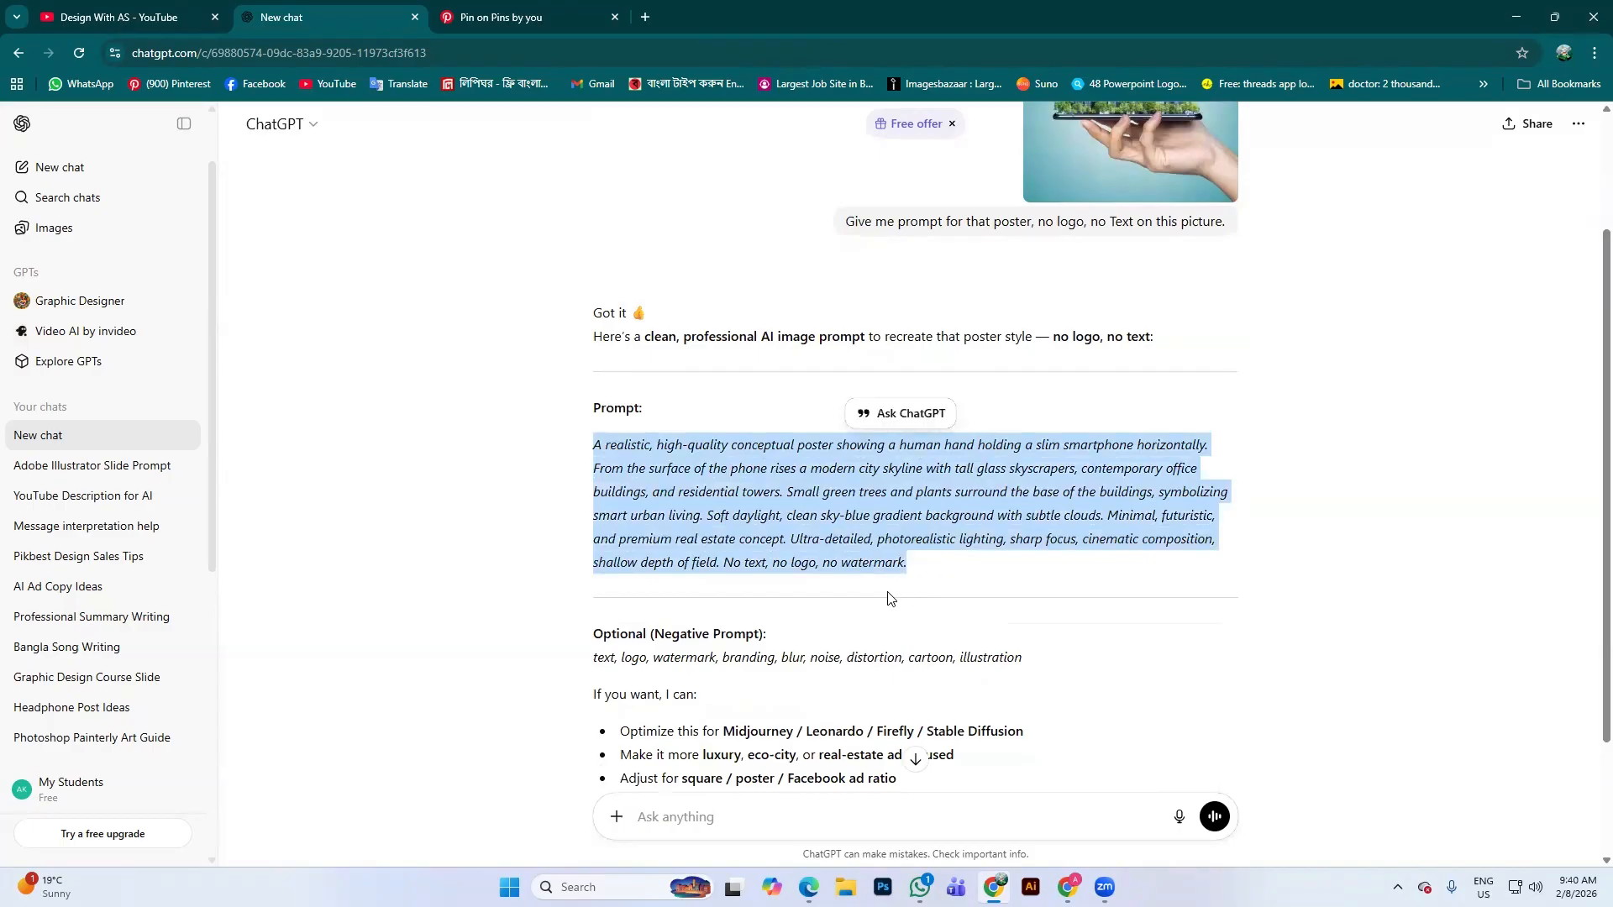
scroll(891, 599, down, 2)
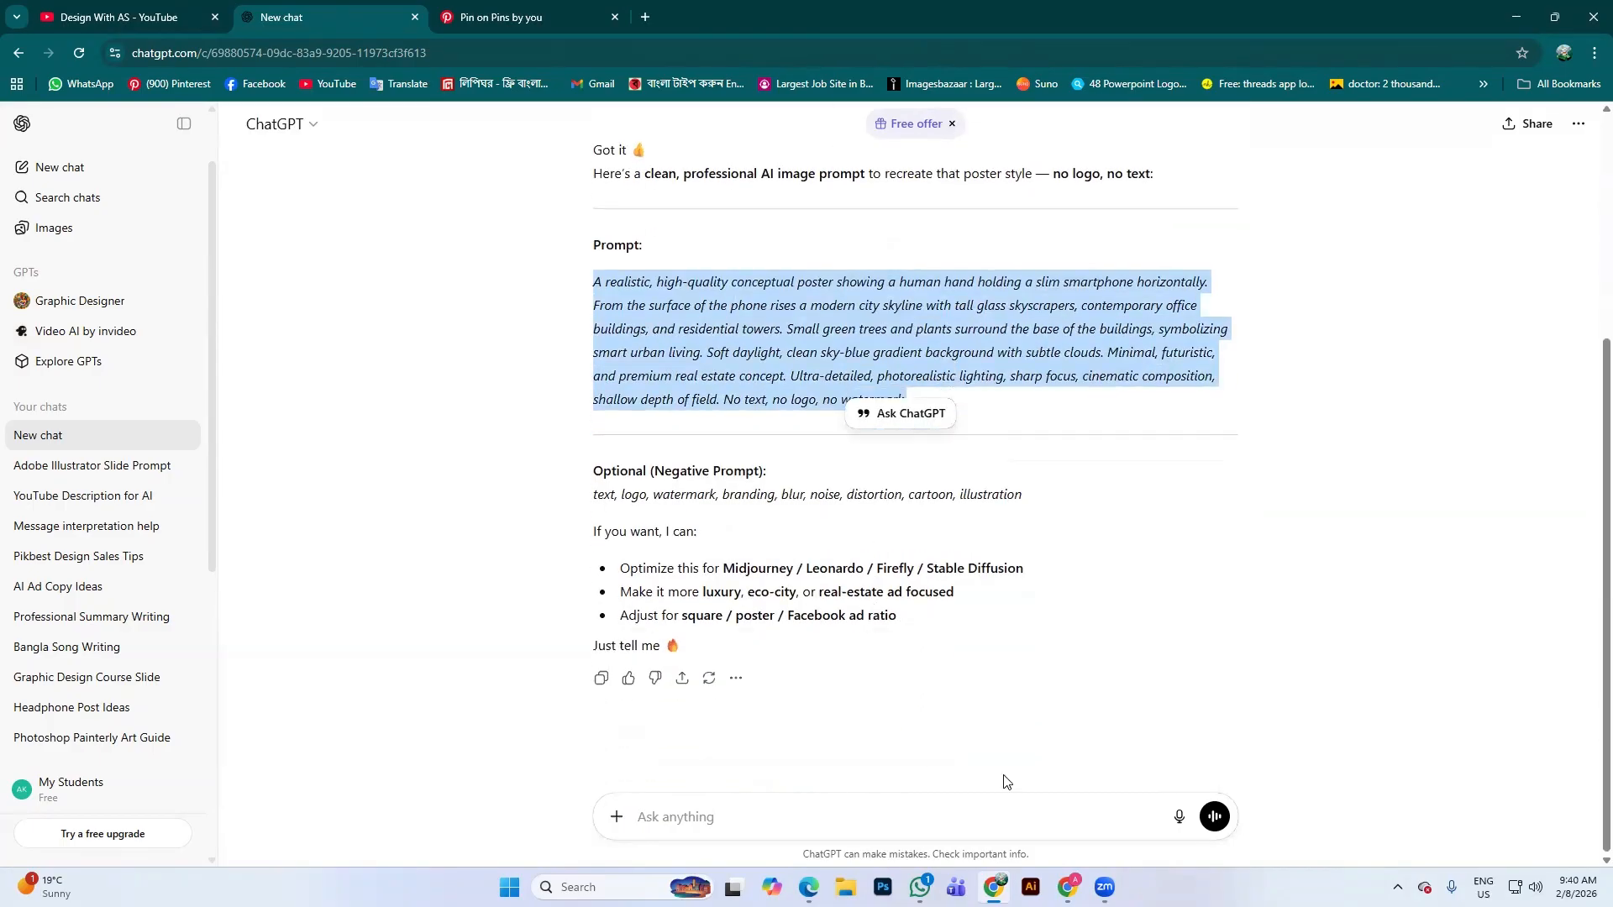
Start a follow-up message asking ChatGPT to create the image
click(704, 808)
text(d)
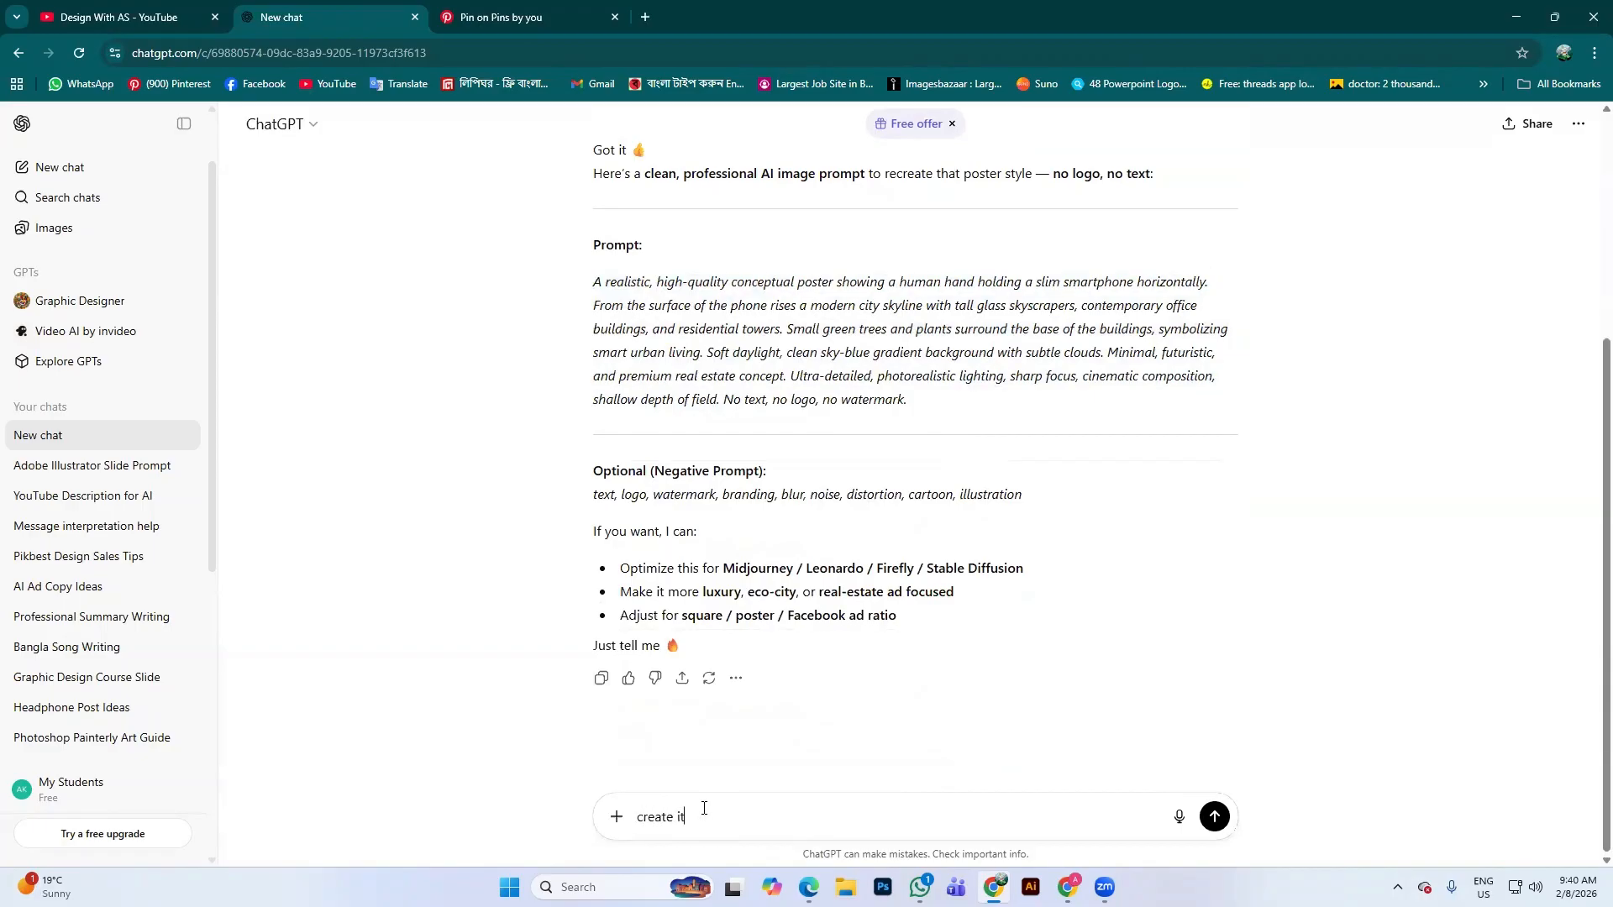
key(Return)
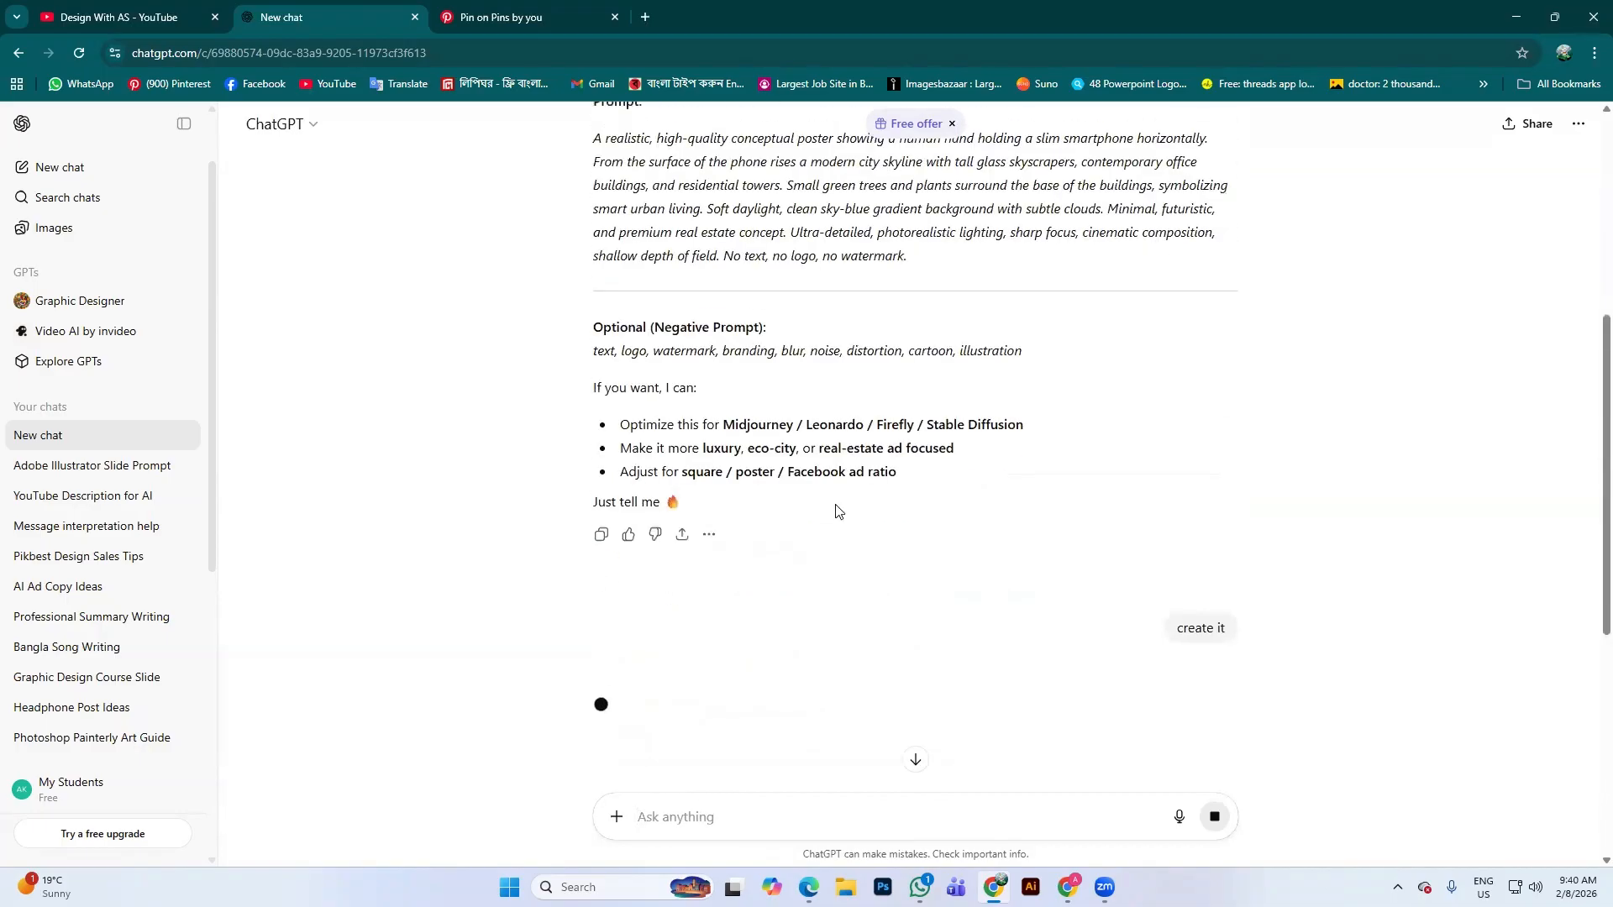
Copy the whole generated poster prompt paragraph
scroll(844, 502, up, 4)
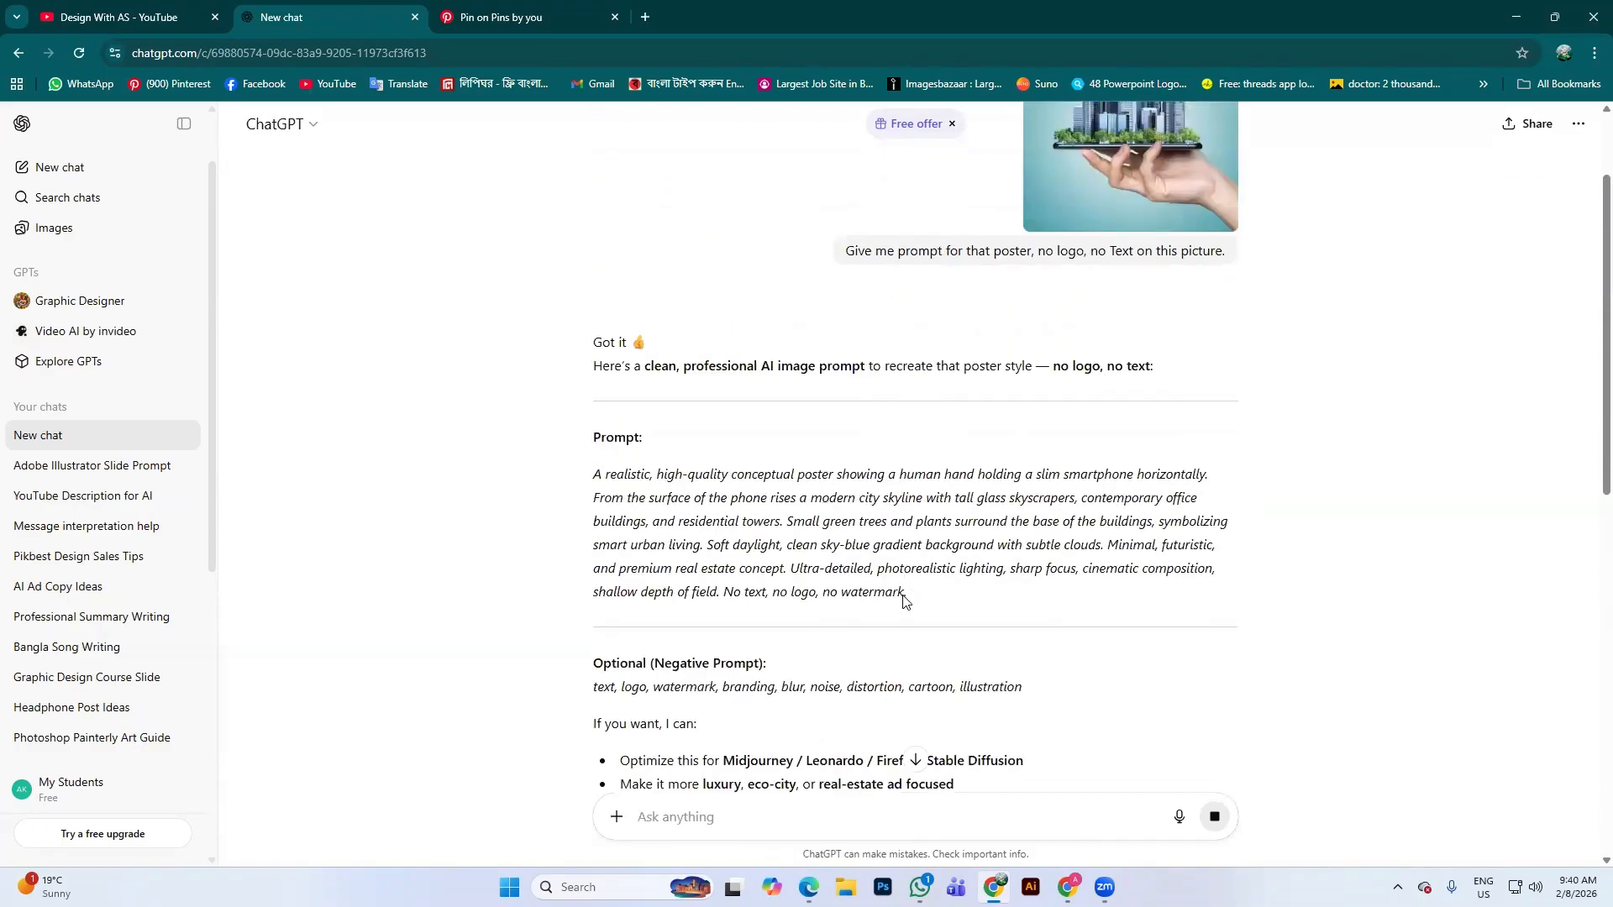
drag(906, 592, 562, 468)
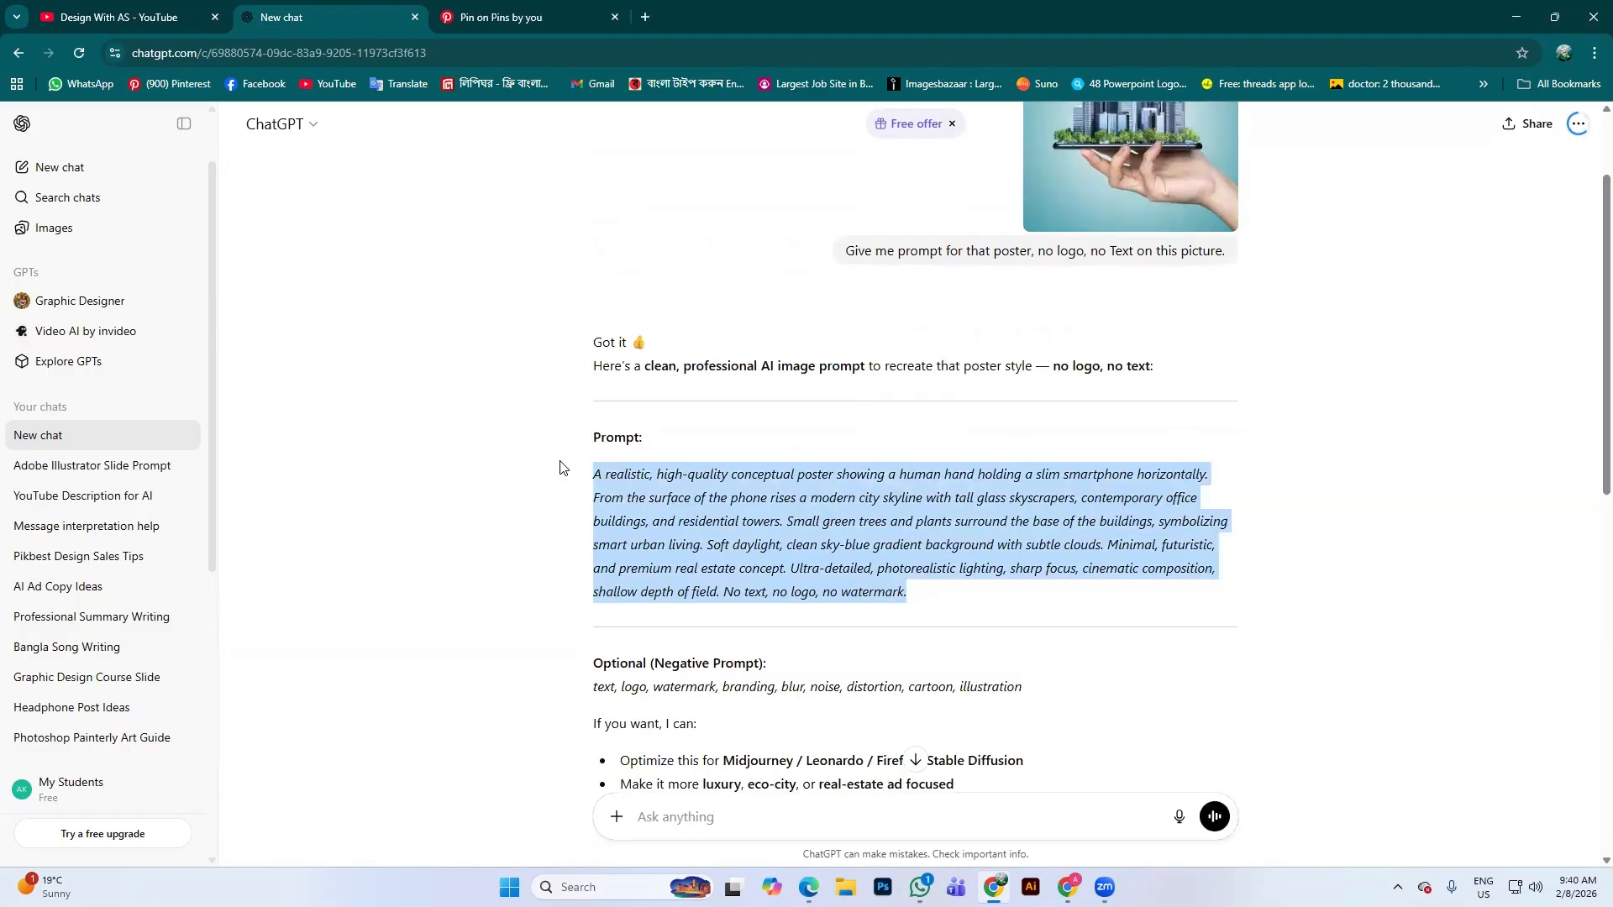
key(ctrl+c)
Send 'create it' to generate the image, then bring up Microsoft Copilot
scroll(1317, 668, down, 1)
text(create it)
key(Return)
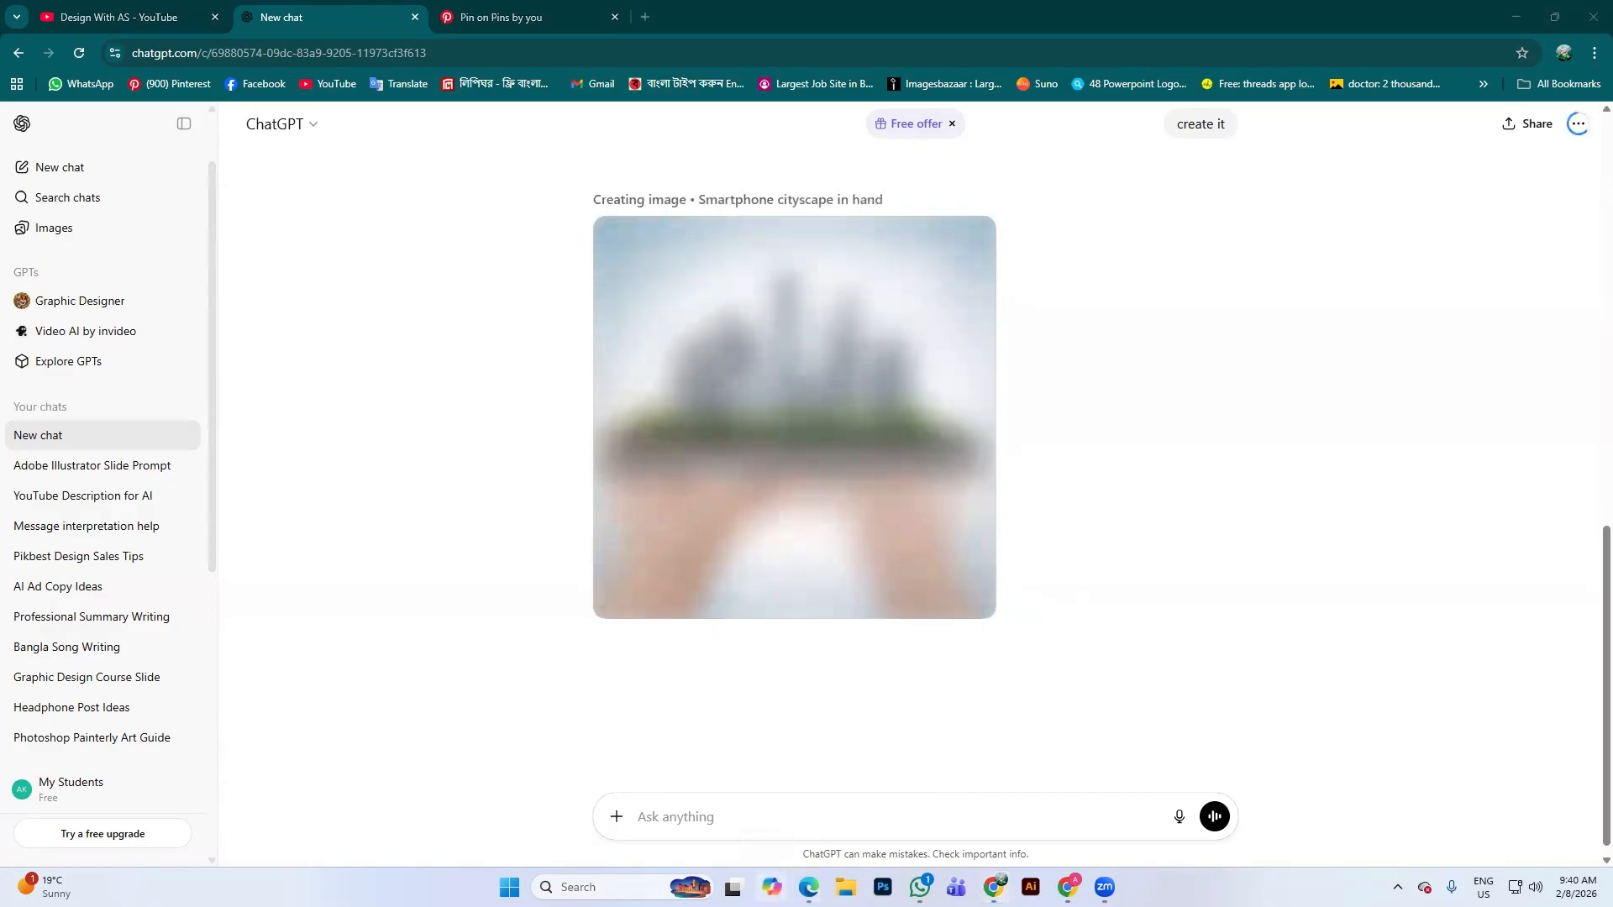
click(772, 887)
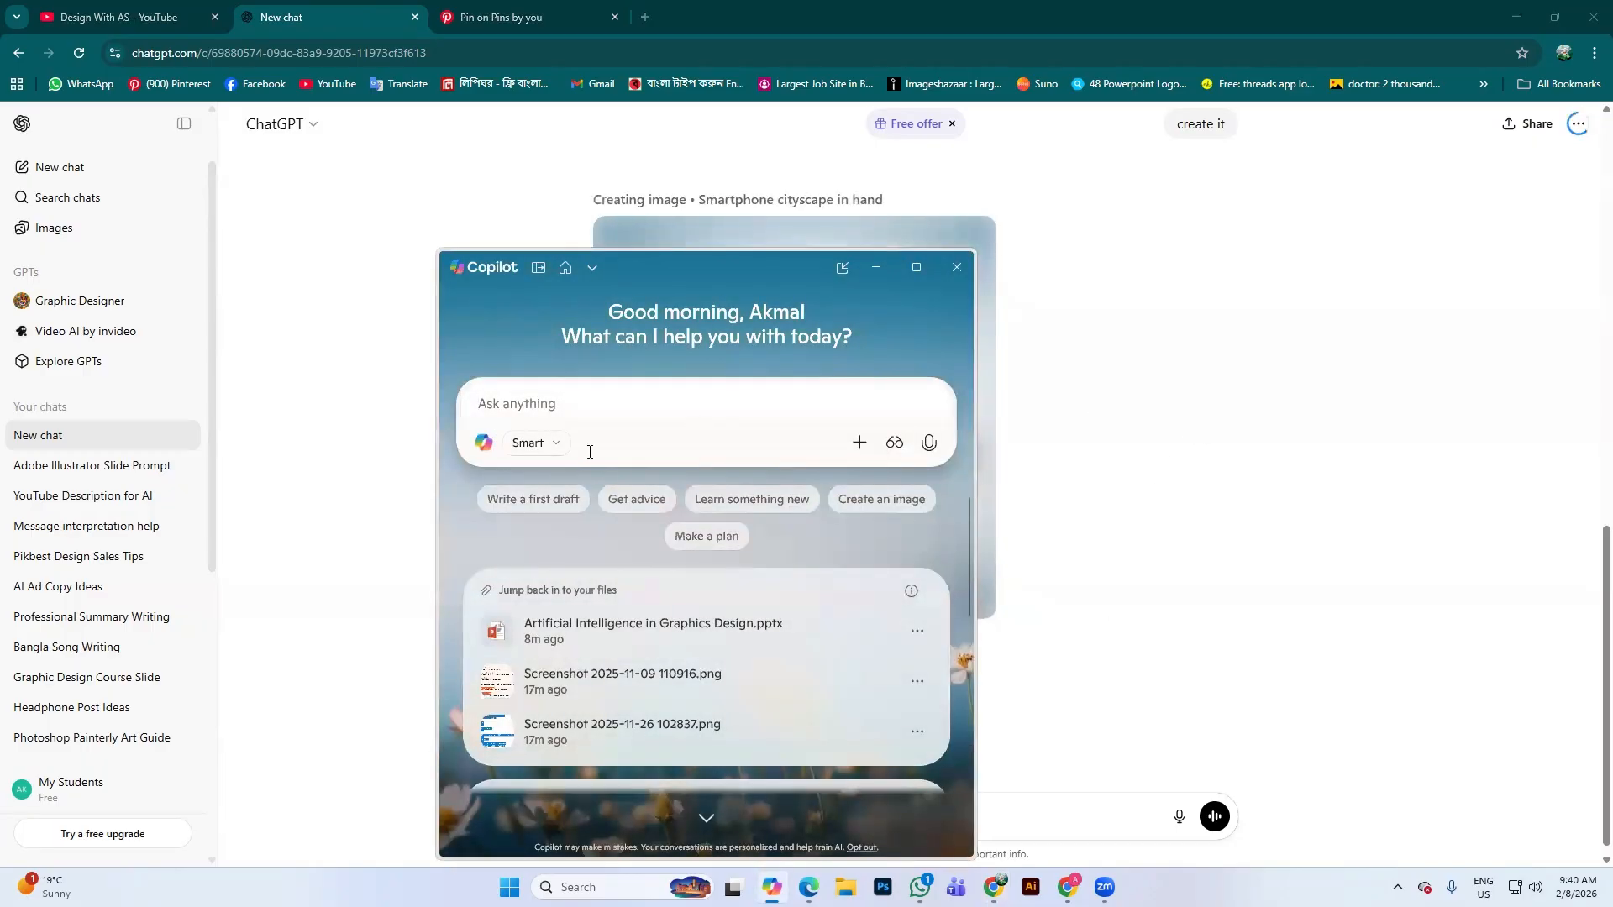
Check Copilot's + options menu and keep the response mode on Smart
click(858, 443)
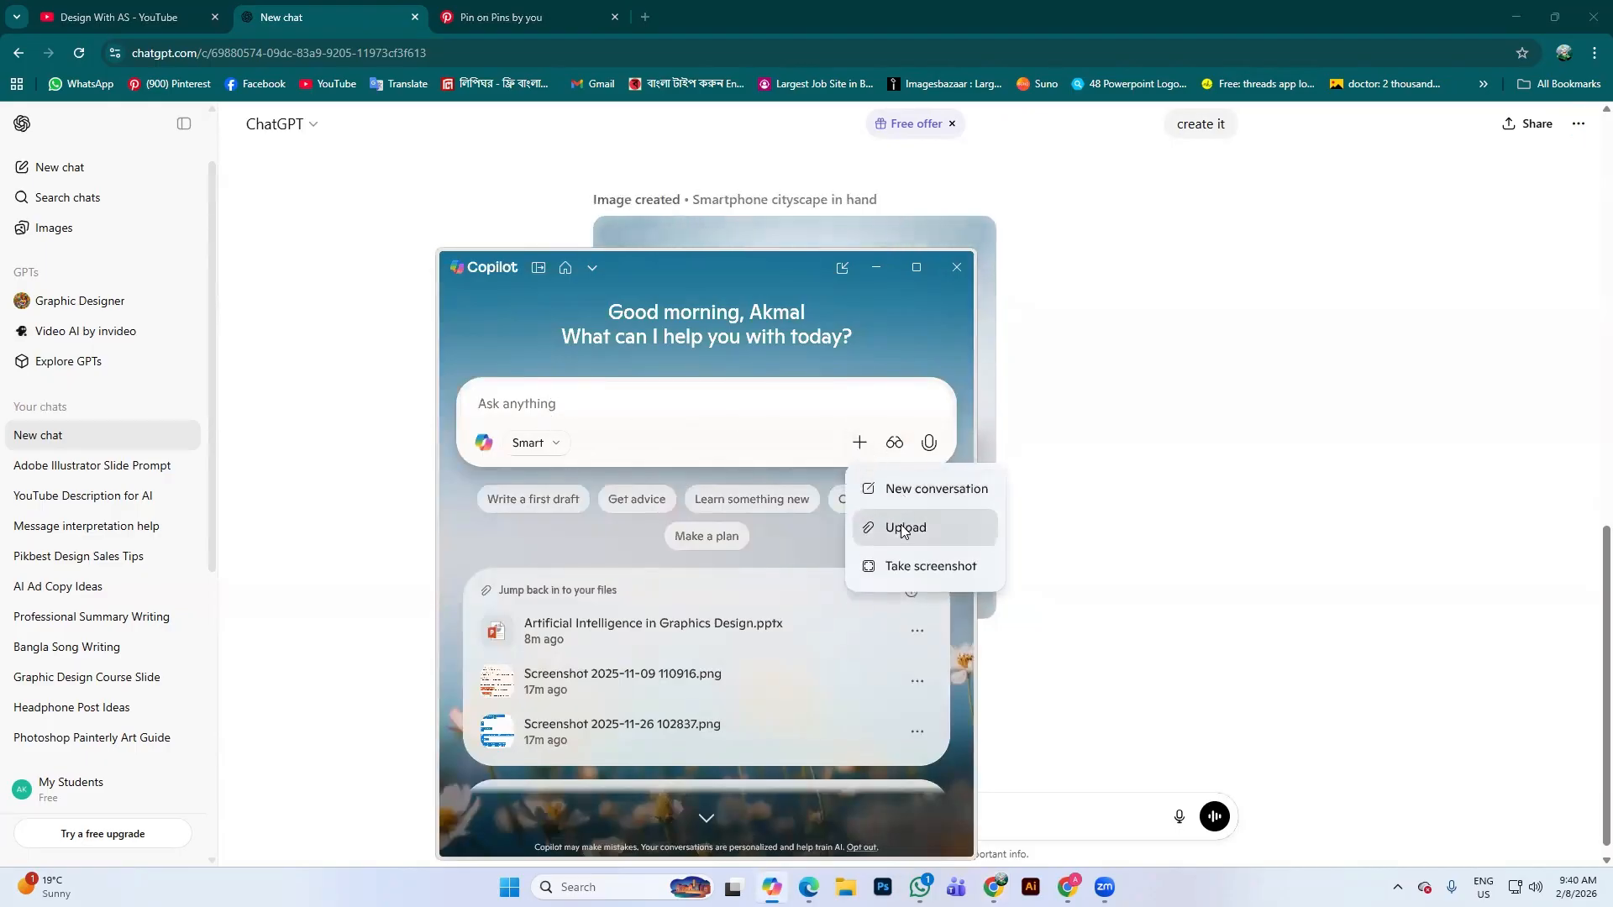
click(577, 402)
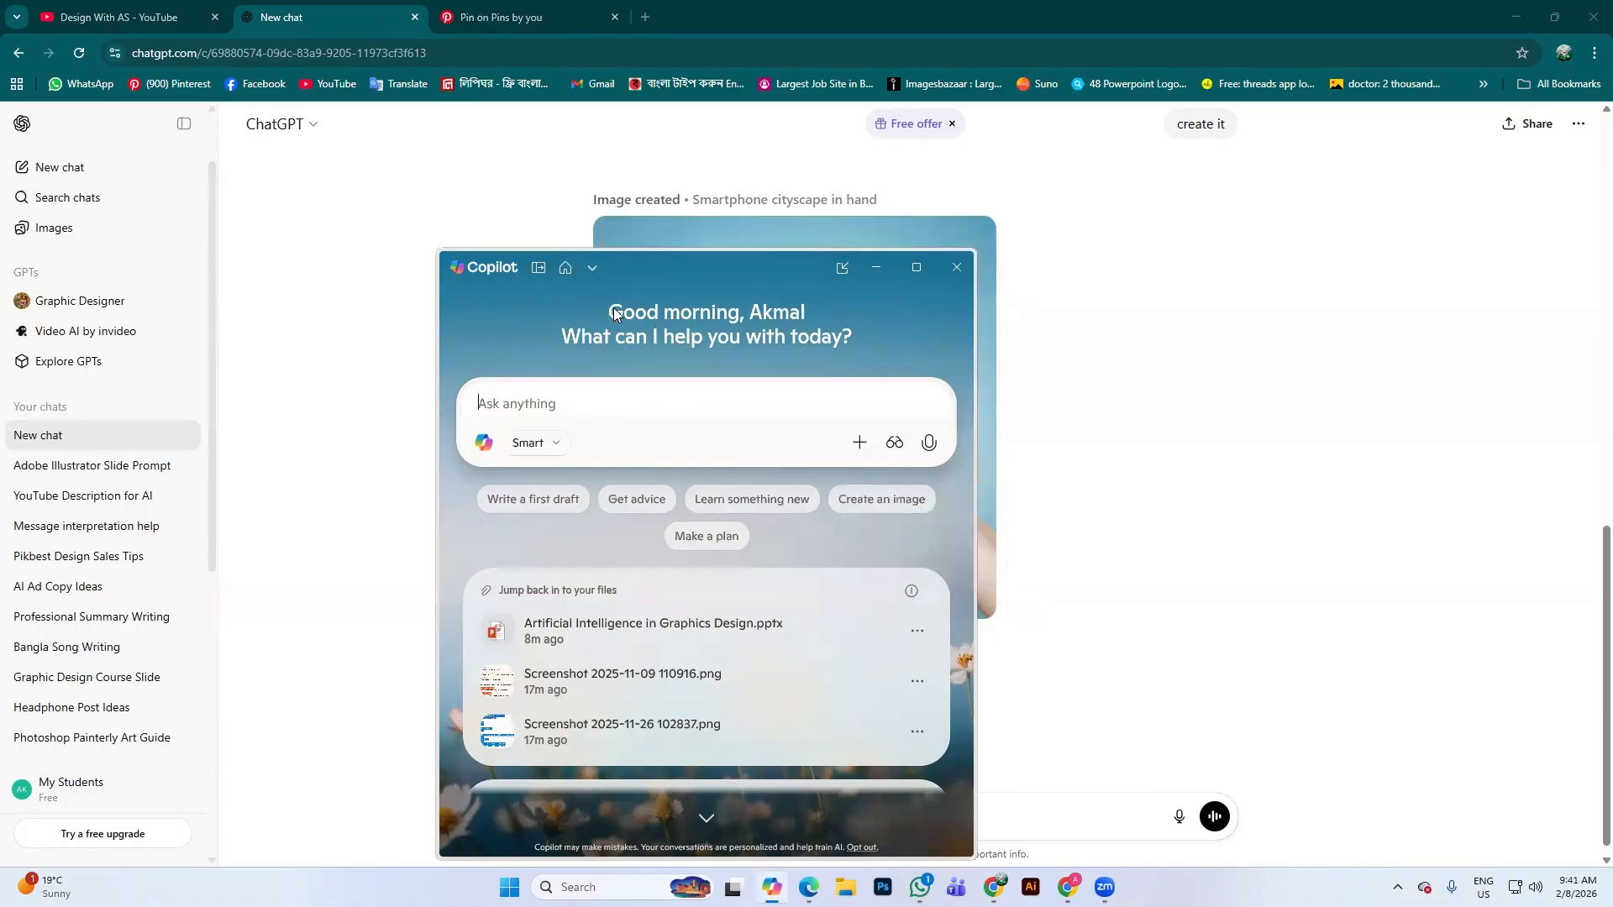
scroll(672, 509, down, 5)
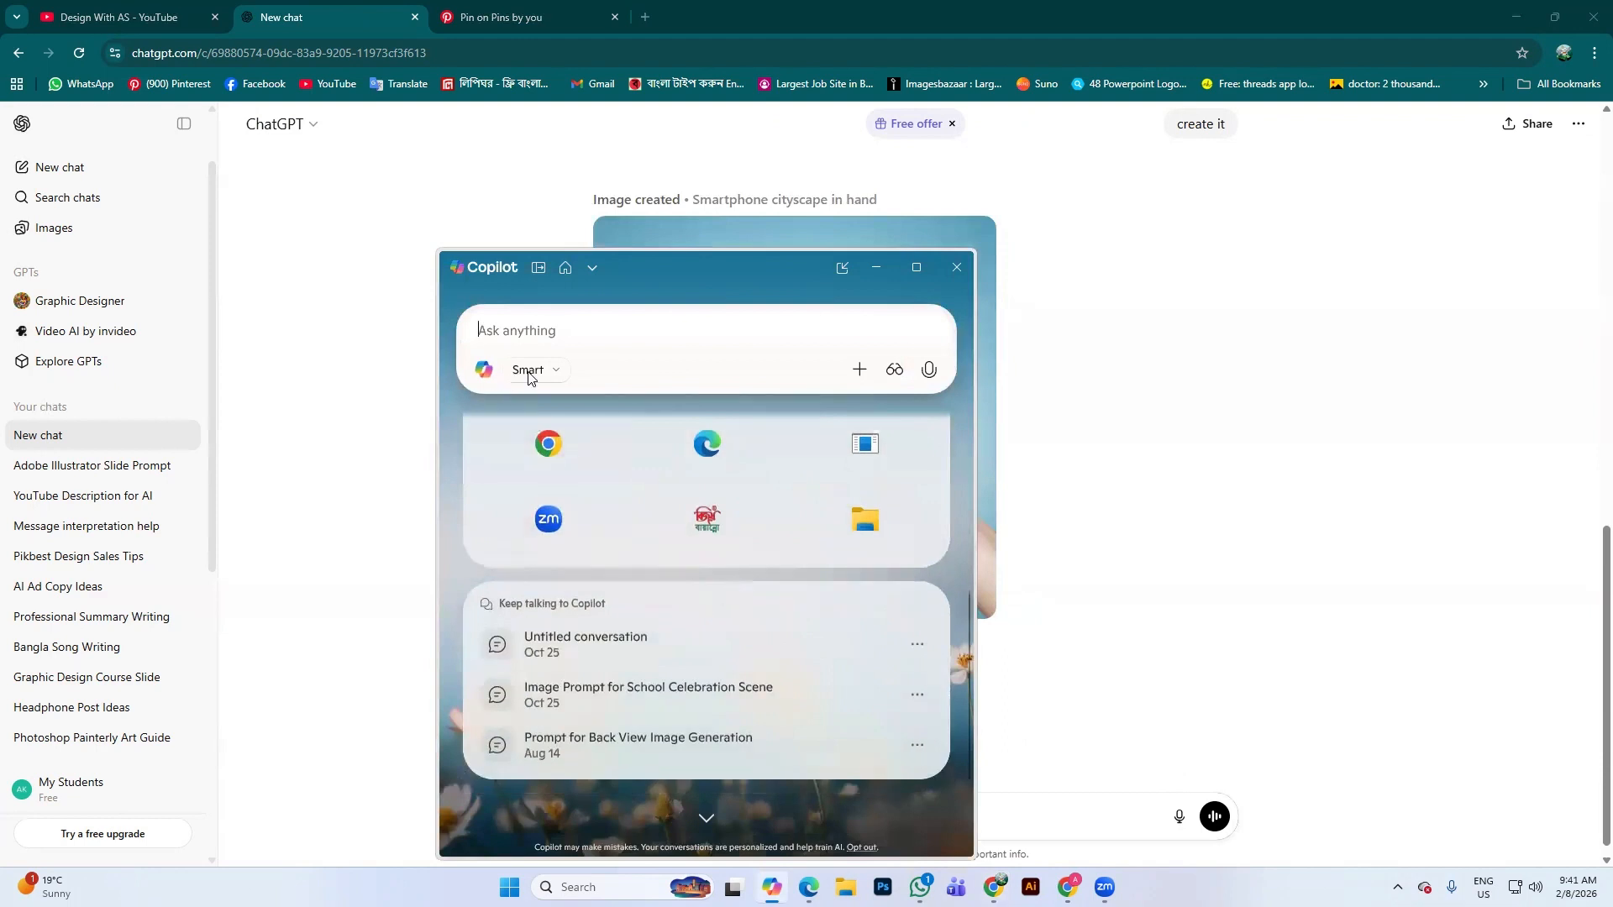
click(550, 375)
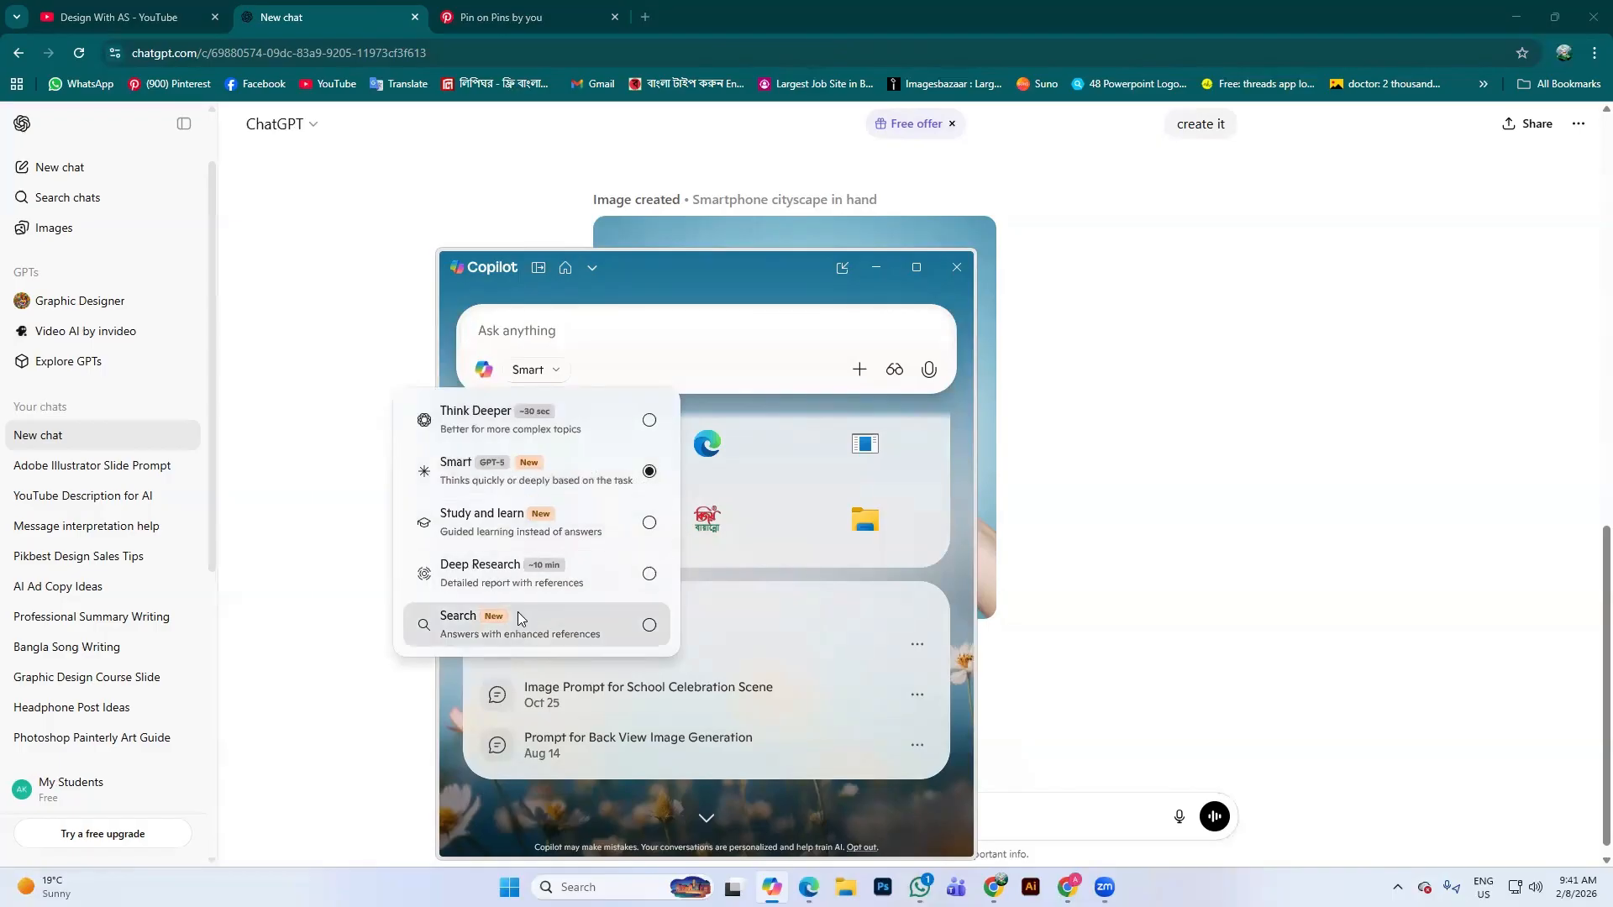
click(605, 474)
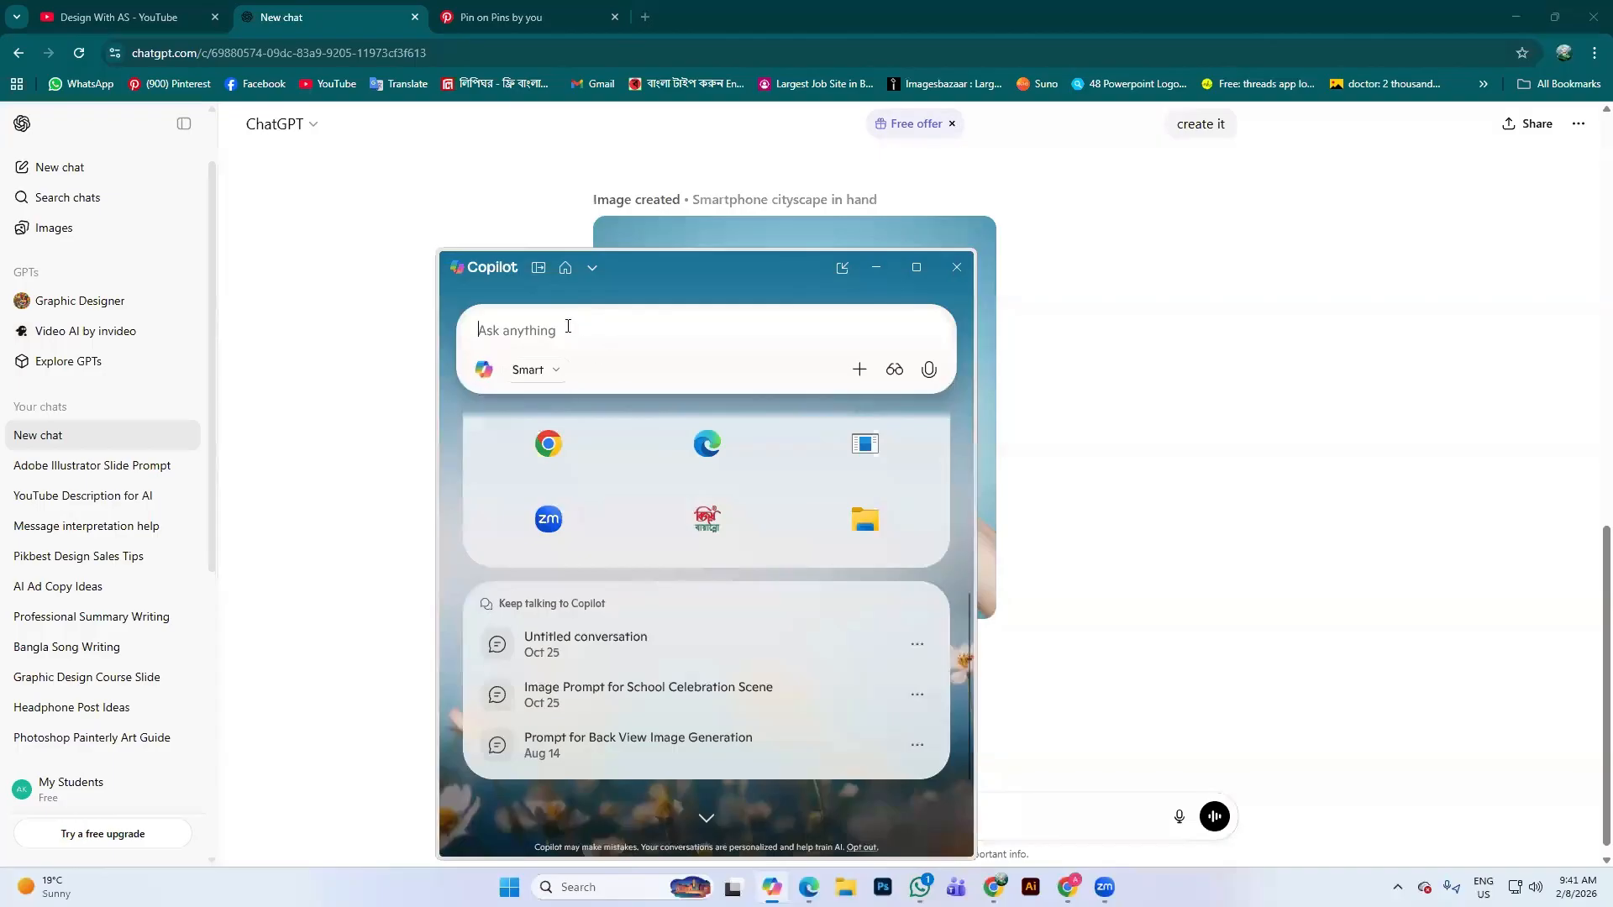
Paste and send the poster prompt in Copilot, then return to the ChatGPT tab
key(ctrl+v)
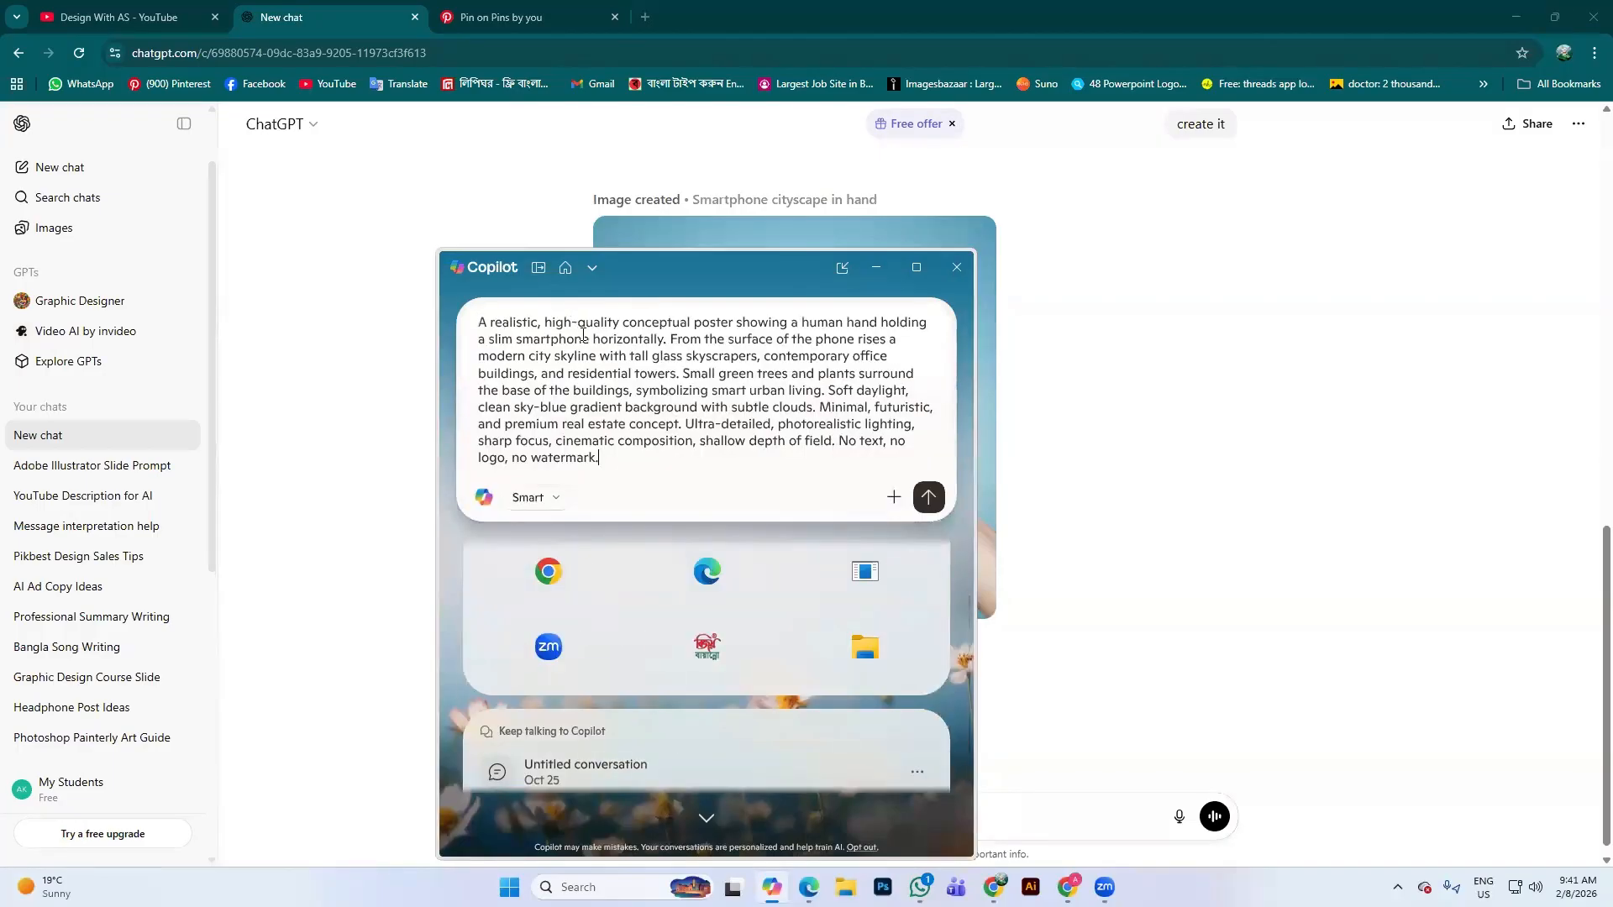
click(929, 496)
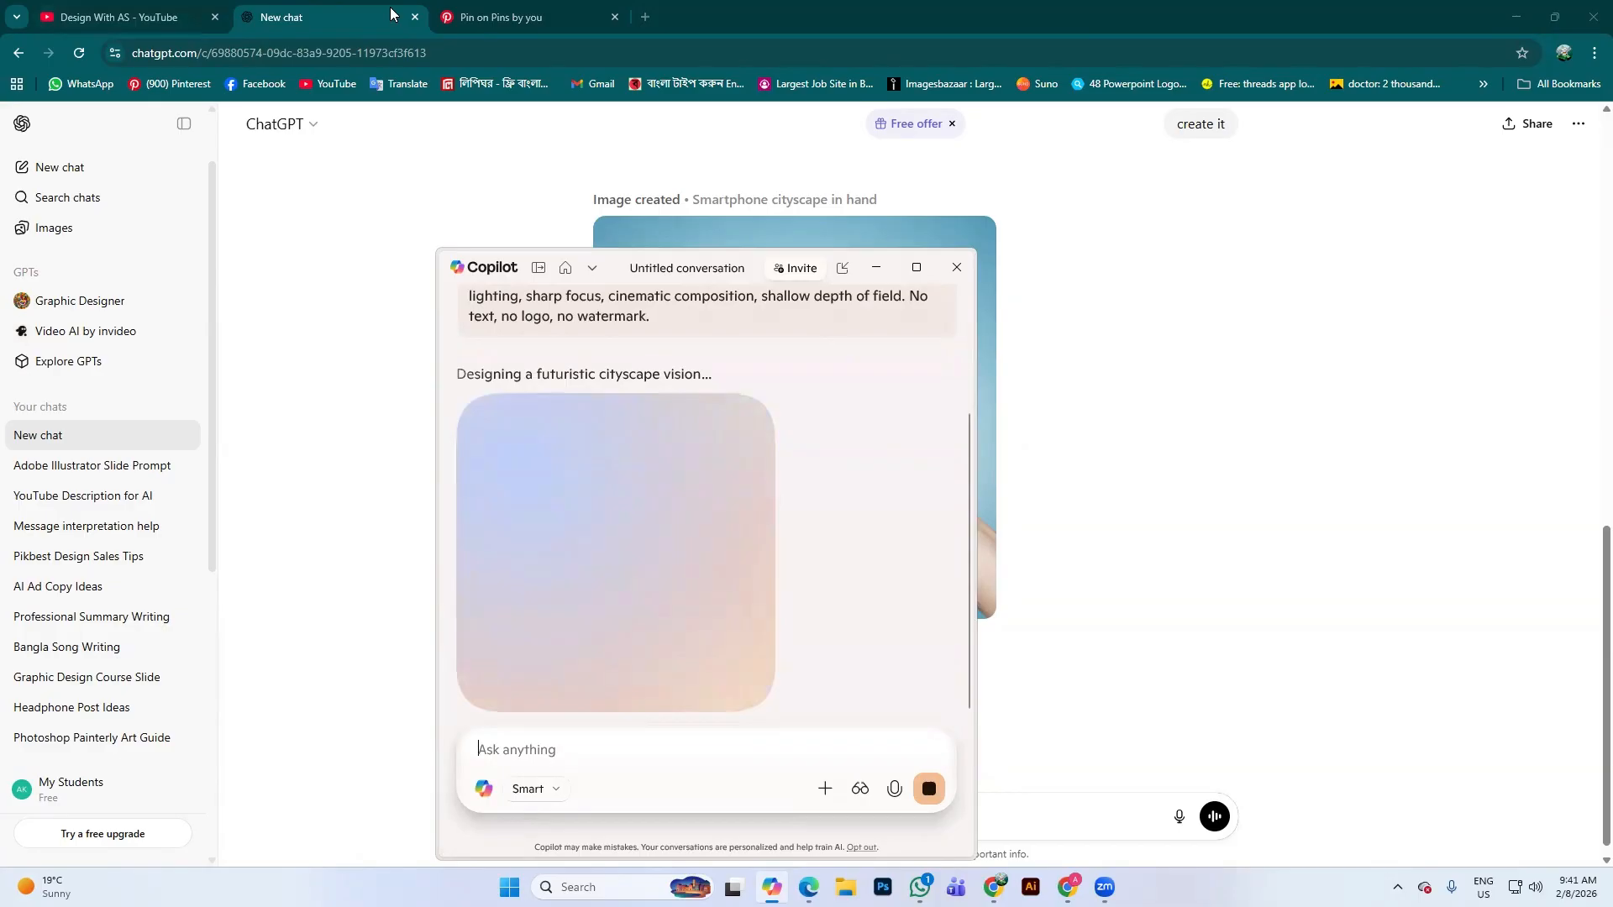
click(379, 7)
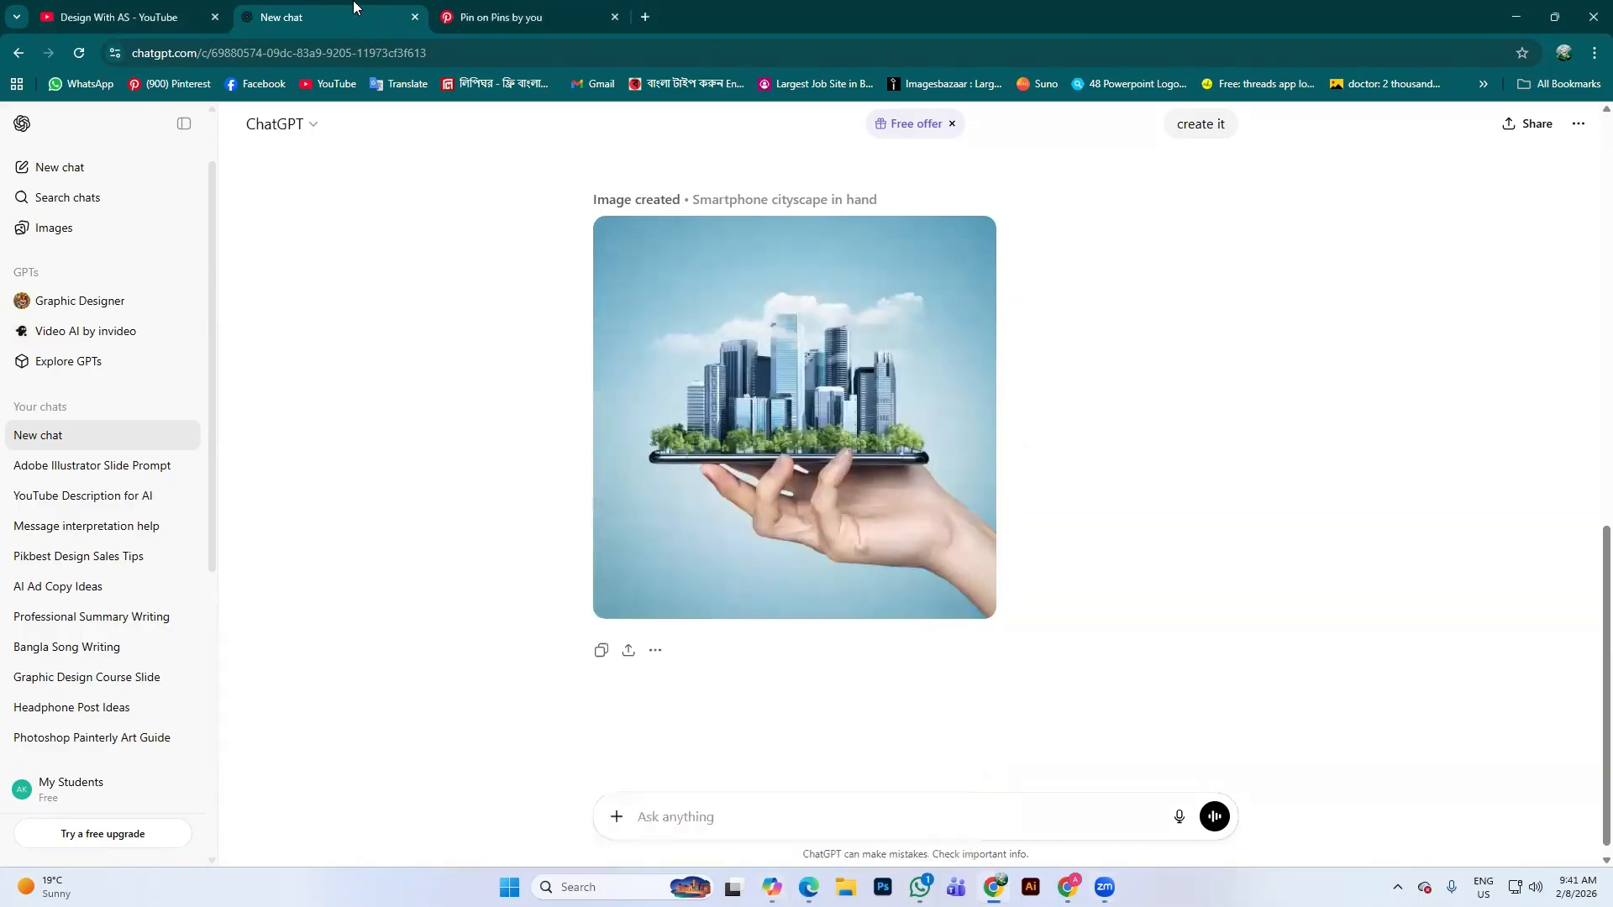
scroll(1029, 500, up, 3)
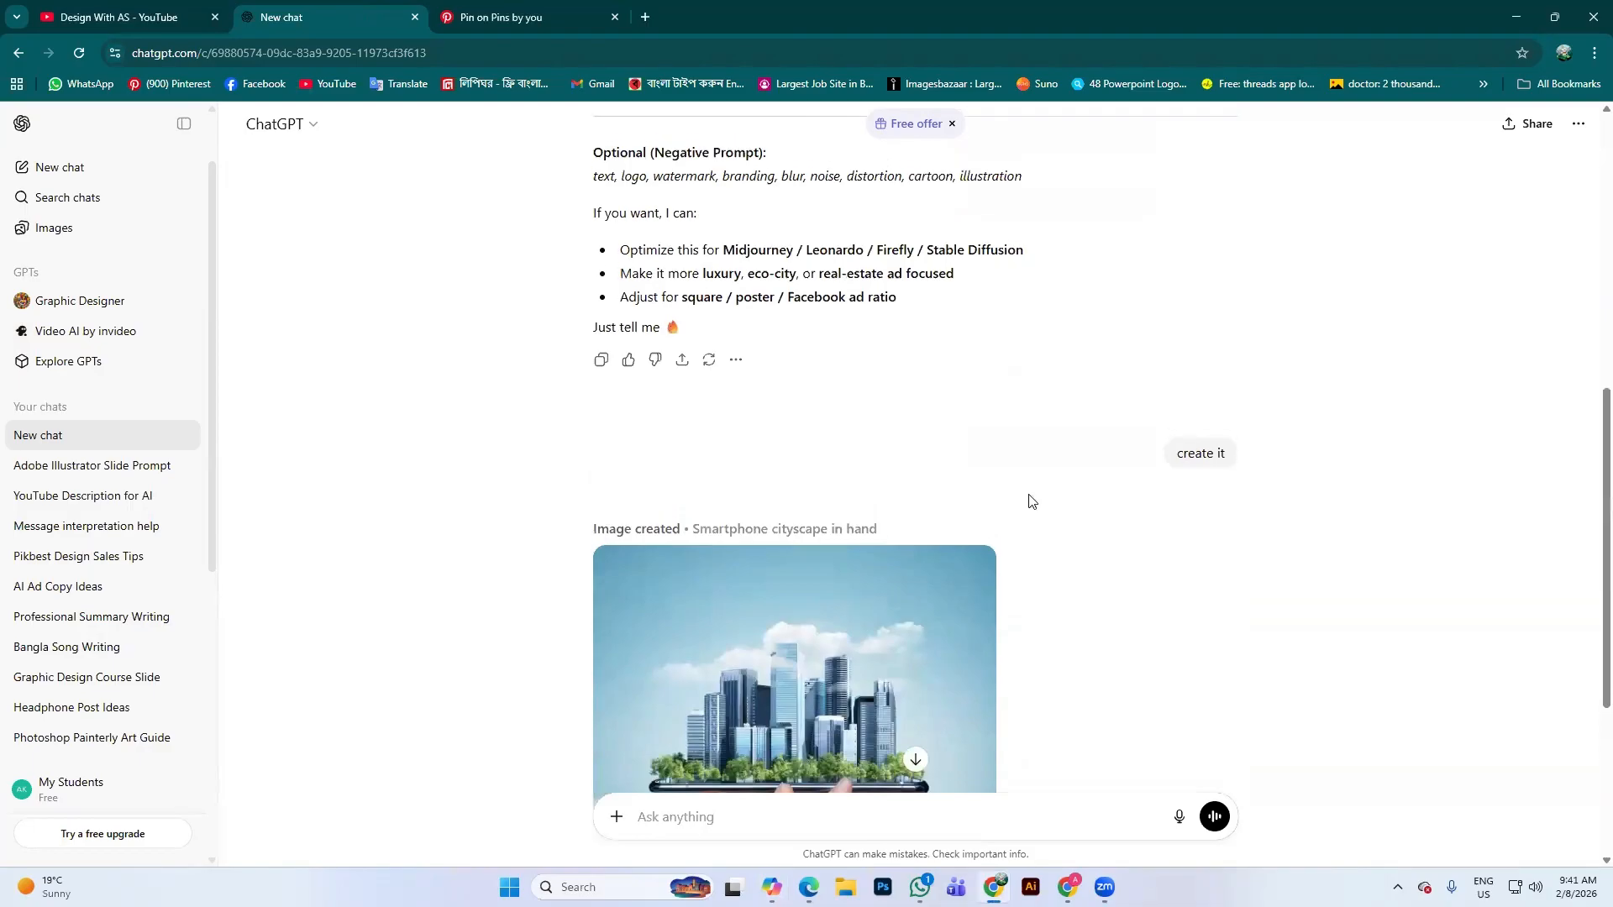
scroll(1024, 493, down, 3)
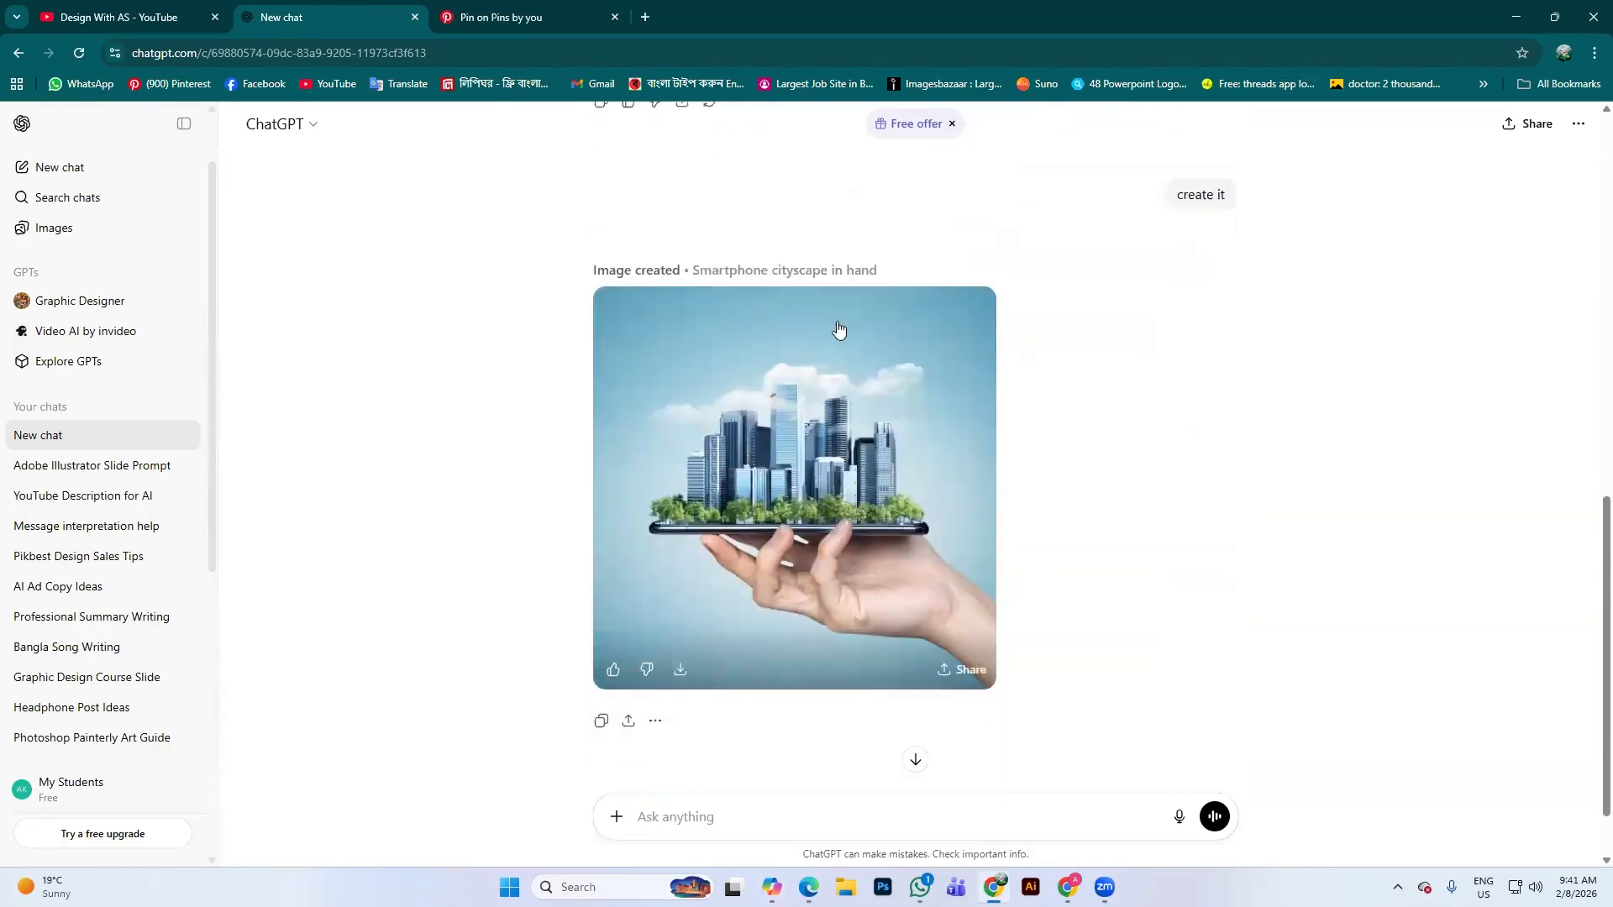
scroll(833, 519, up, 10)
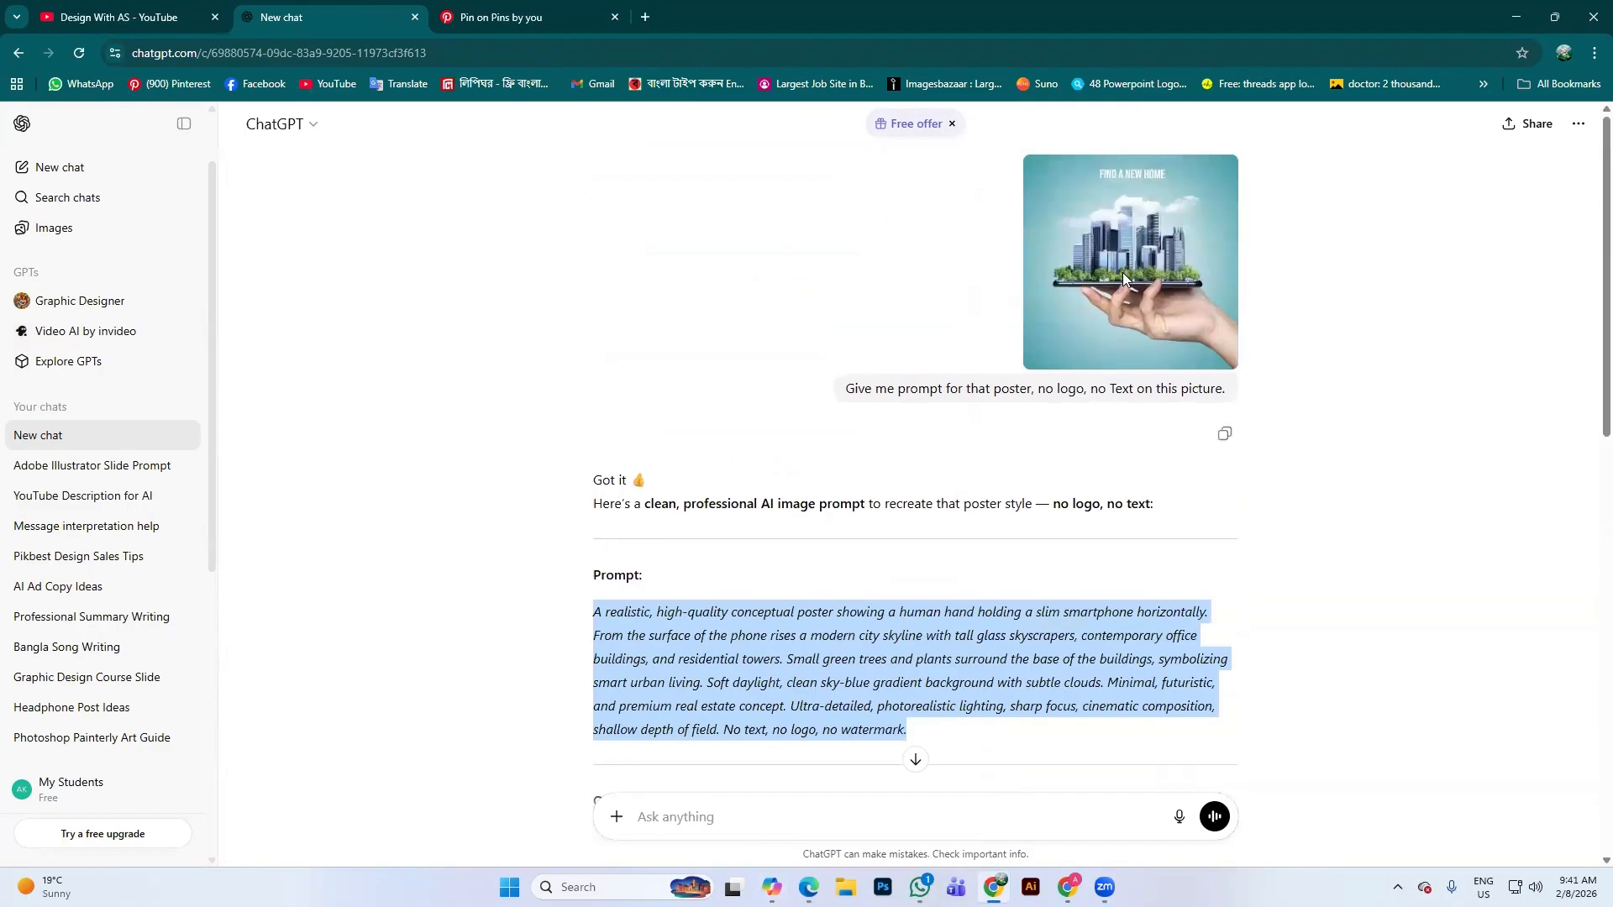
scroll(989, 431, down, 9)
scroll(882, 674, down, 2)
scroll(1000, 505, up, 8)
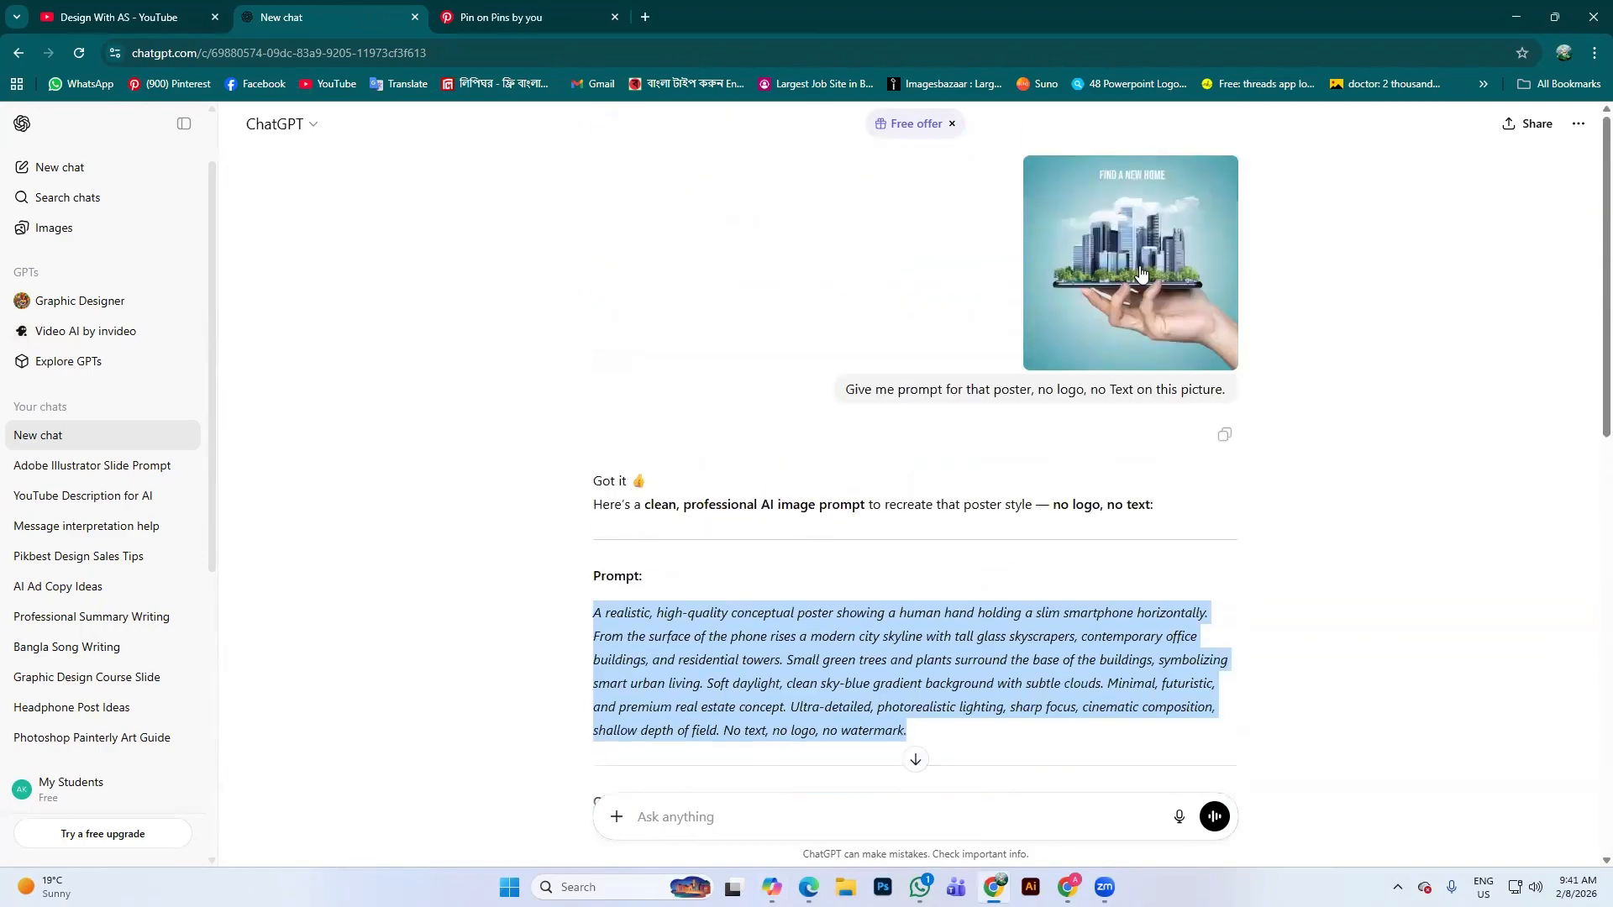
scroll(1115, 338, down, 3)
scroll(1116, 338, down, 5)
scroll(846, 353, up, 7)
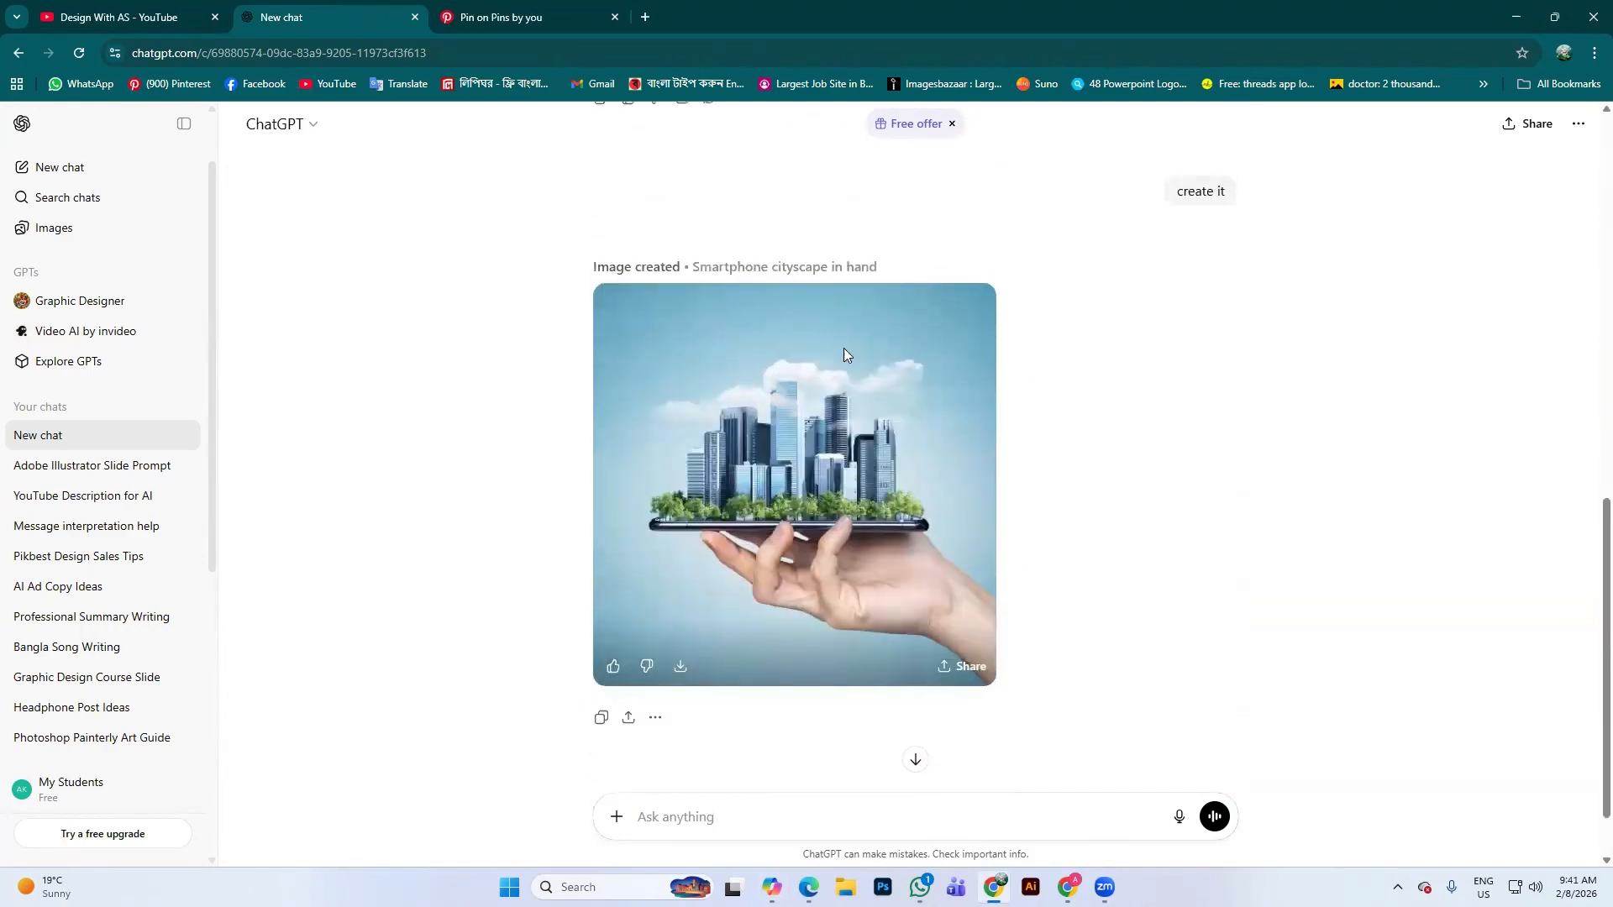
scroll(1042, 470, down, 8)
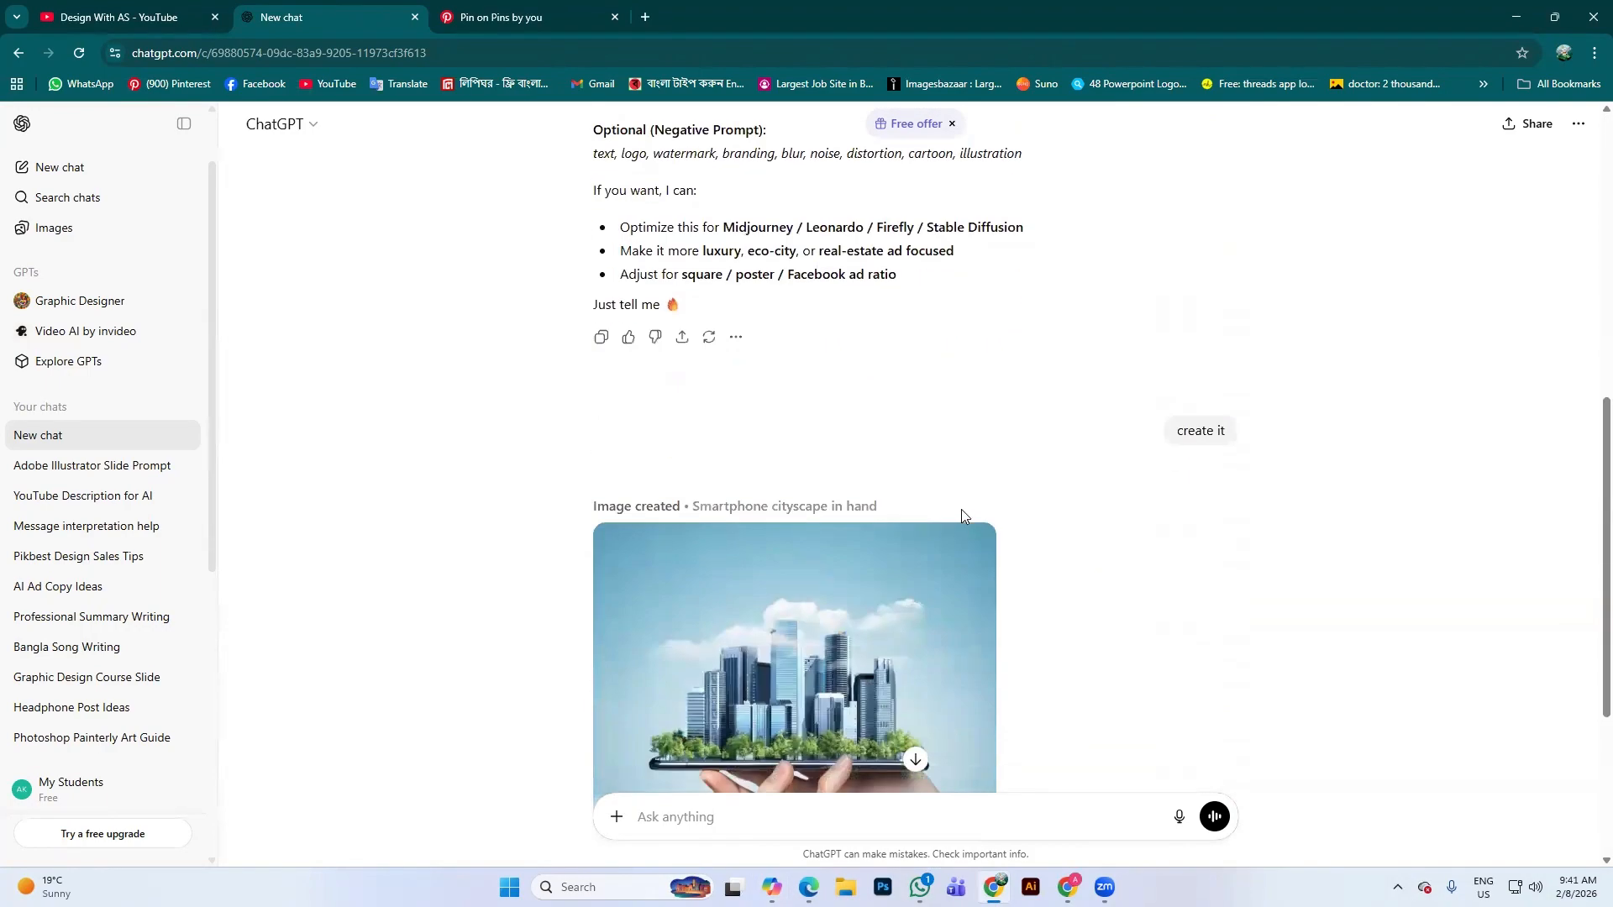
scroll(968, 595, up, 3)
scroll(968, 595, down, 5)
scroll(993, 530, up, 10)
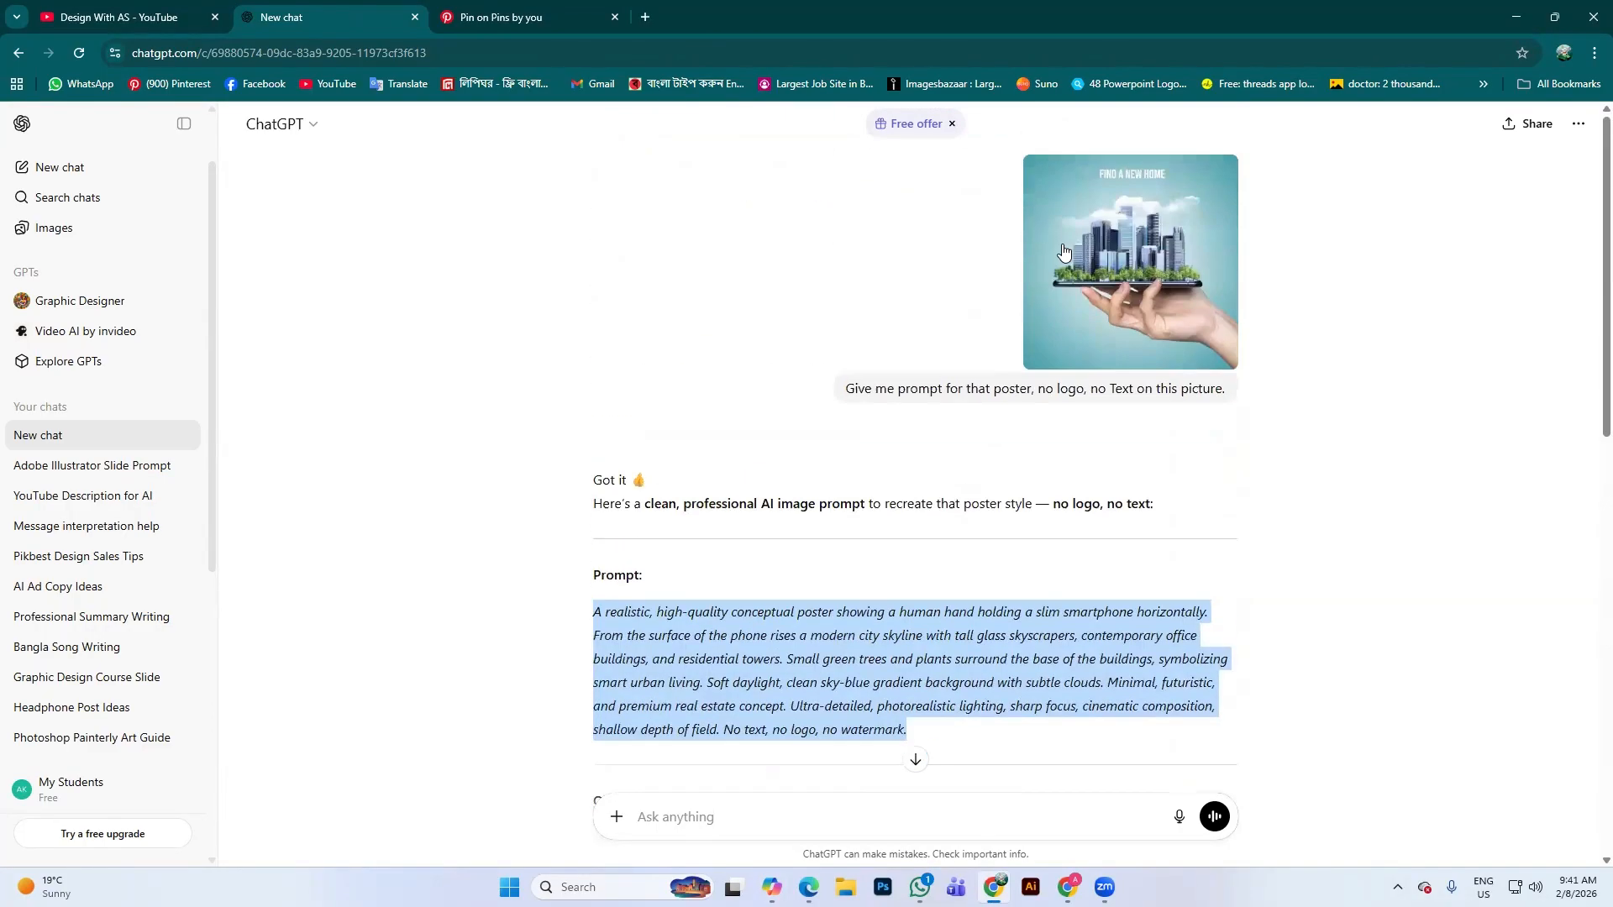
scroll(1064, 346, down, 10)
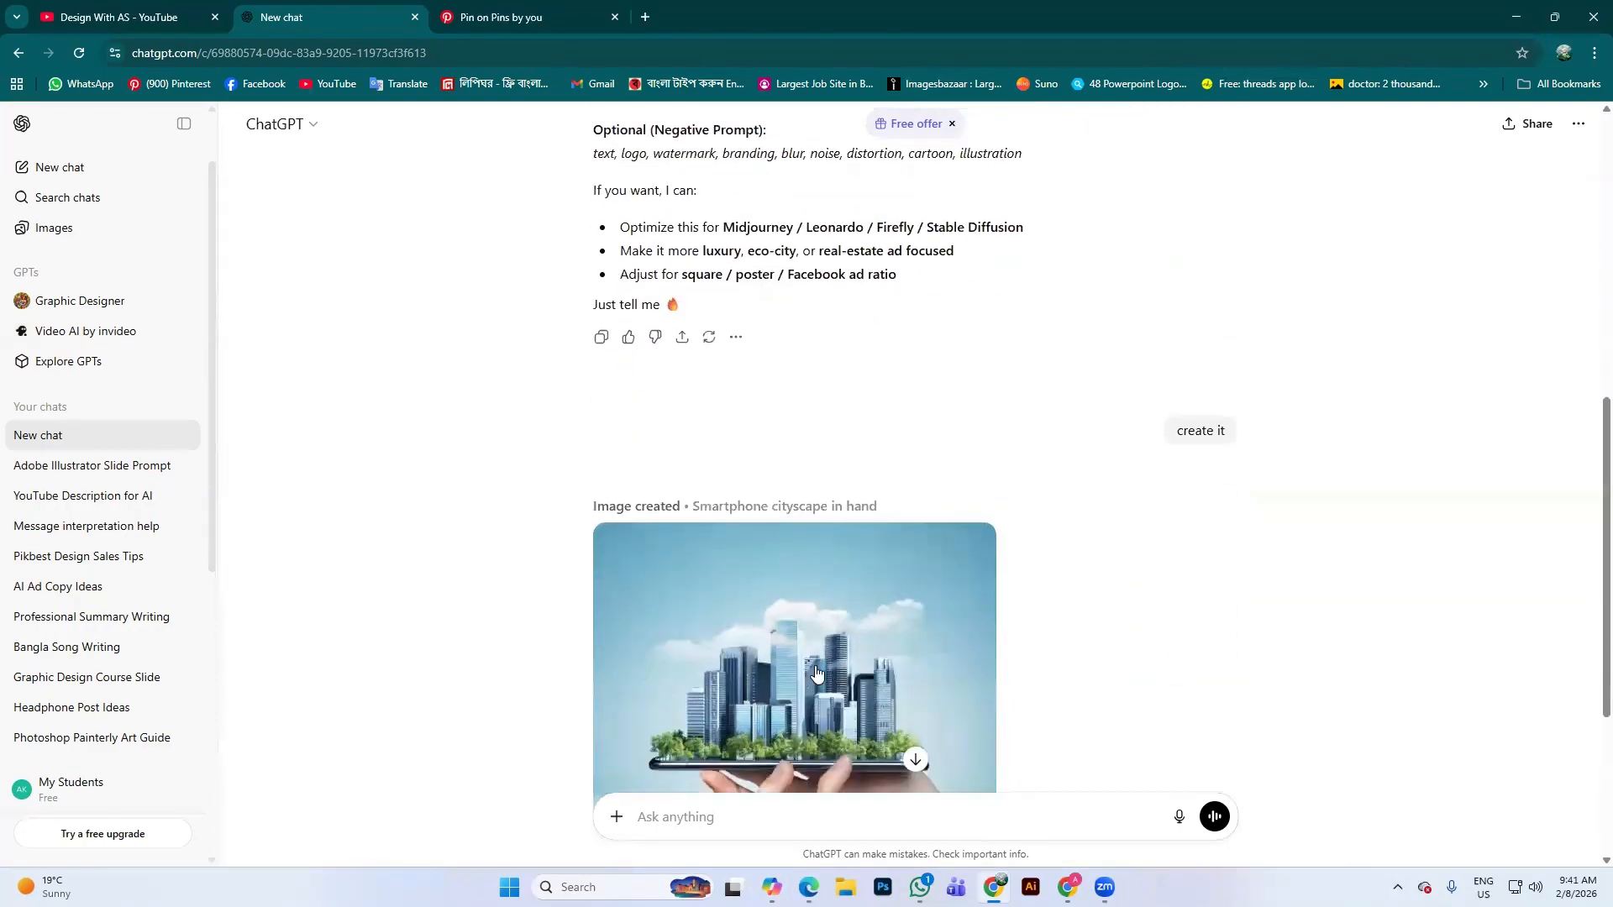
scroll(887, 546, up, 2)
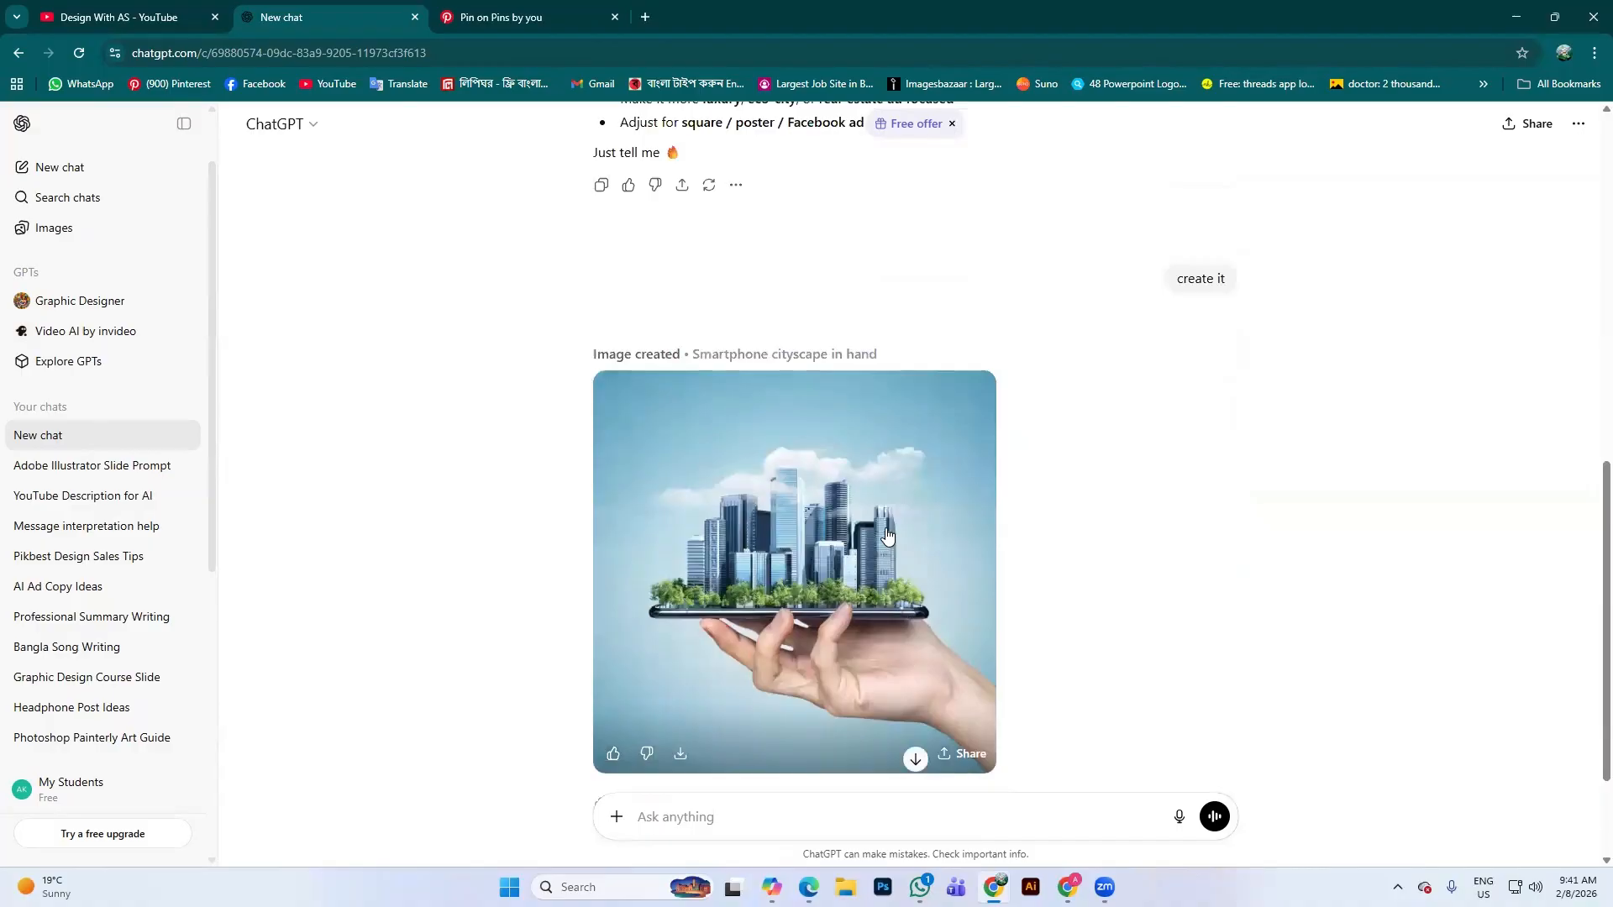
scroll(890, 504, up, 5)
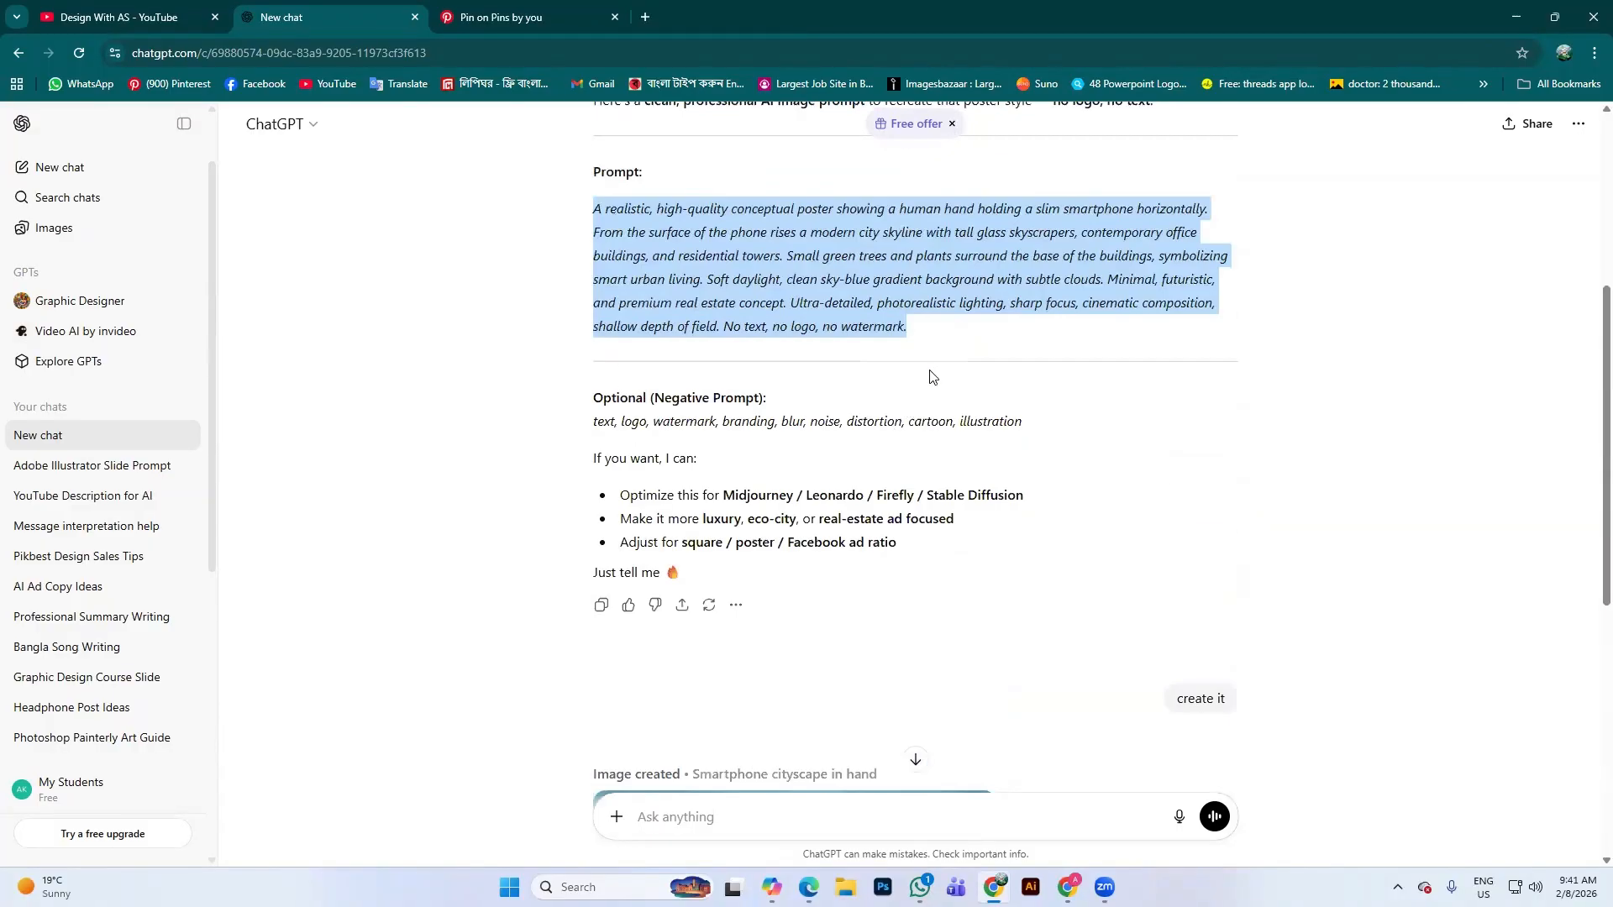
scroll(930, 375, down, 4)
scroll(925, 602, down, 3)
scroll(866, 446, up, 1)
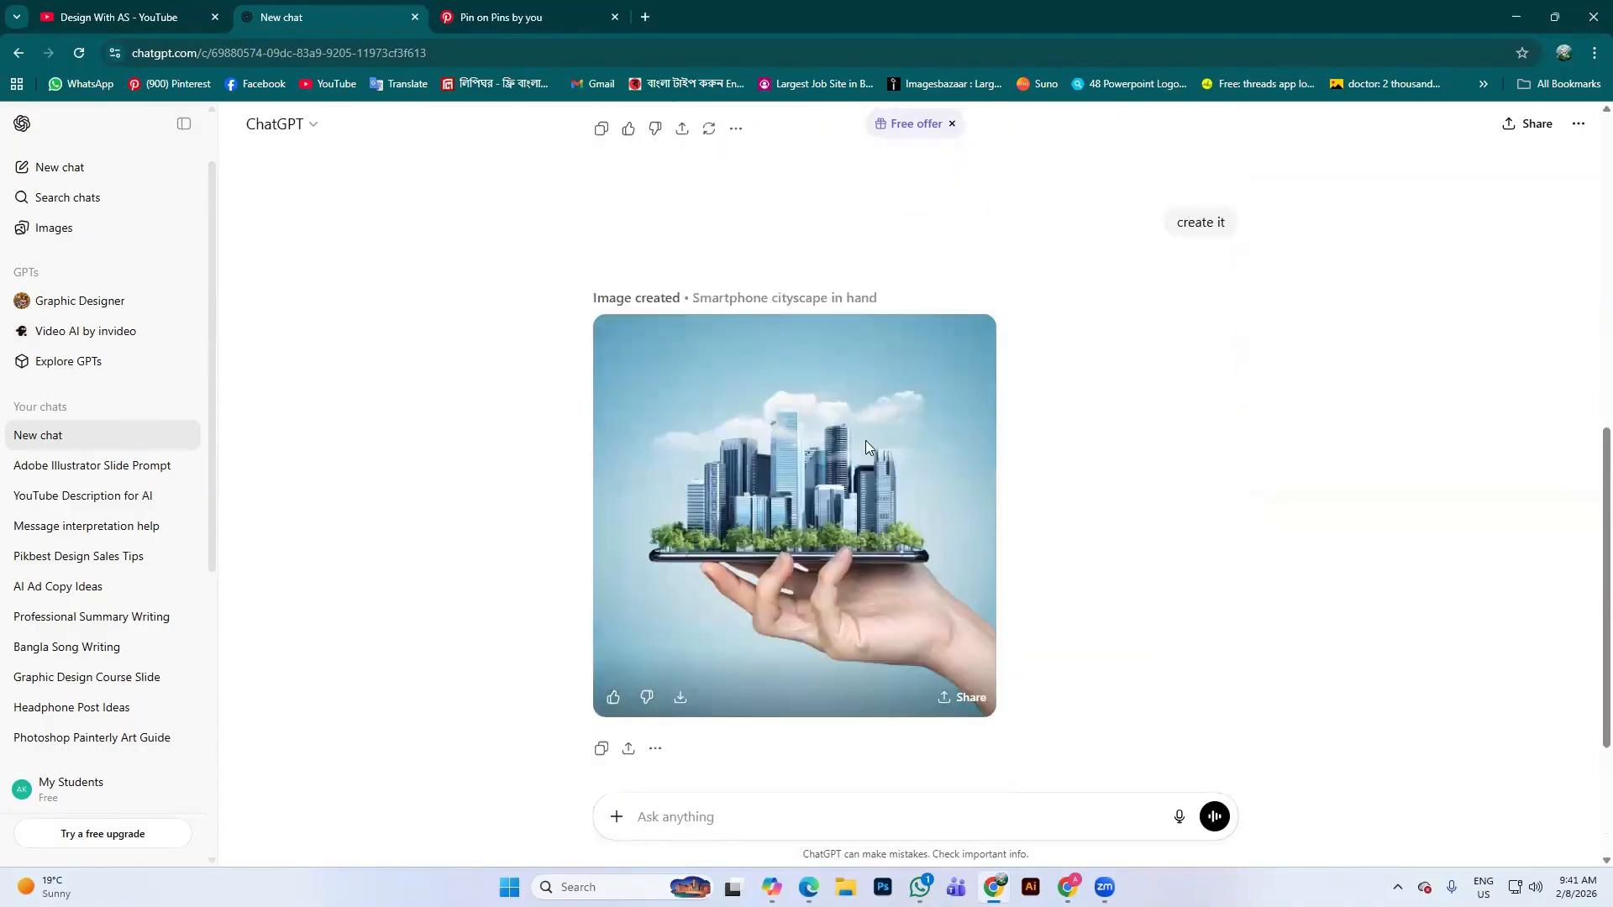
scroll(882, 403, up, 5)
scroll(924, 420, down, 6)
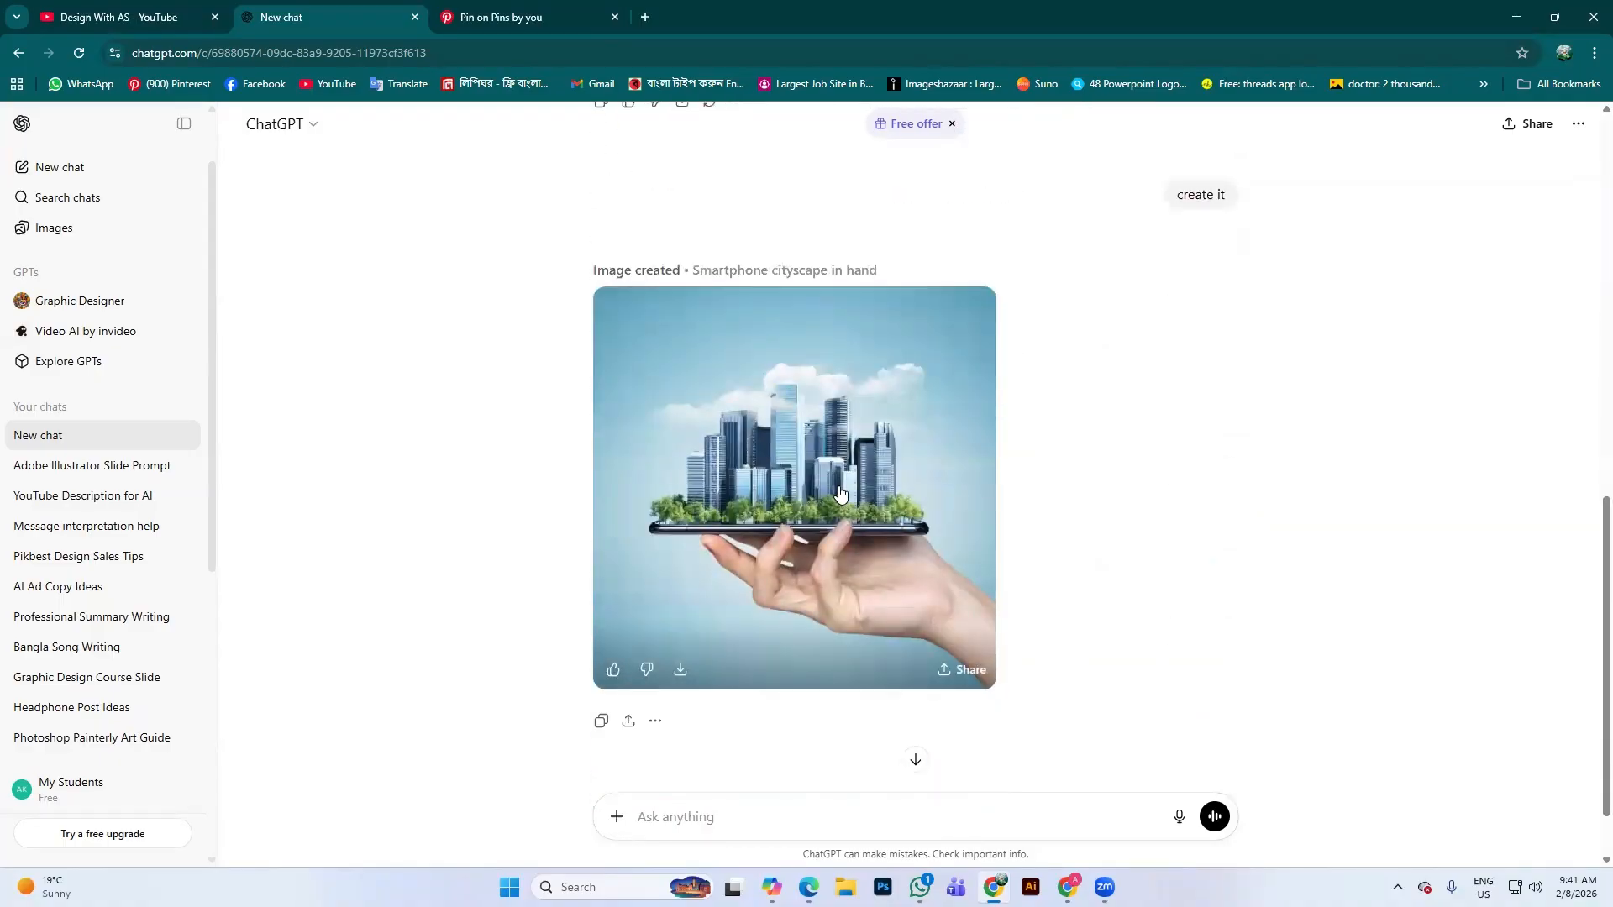
scroll(932, 474, up, 6)
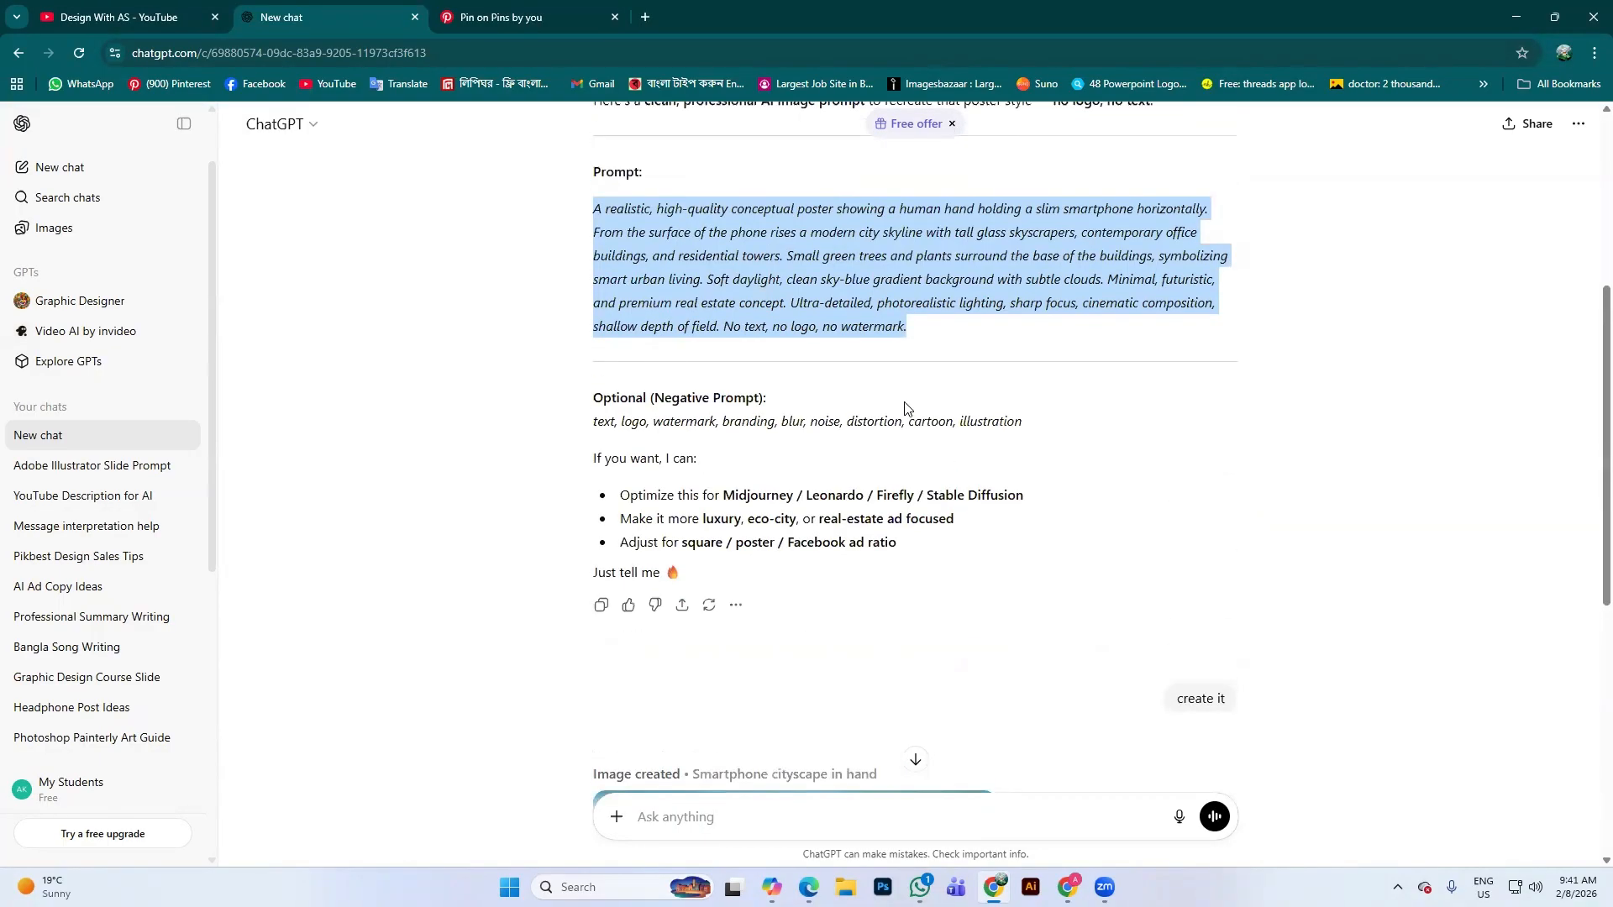
click(918, 328)
scroll(929, 331, down, 3)
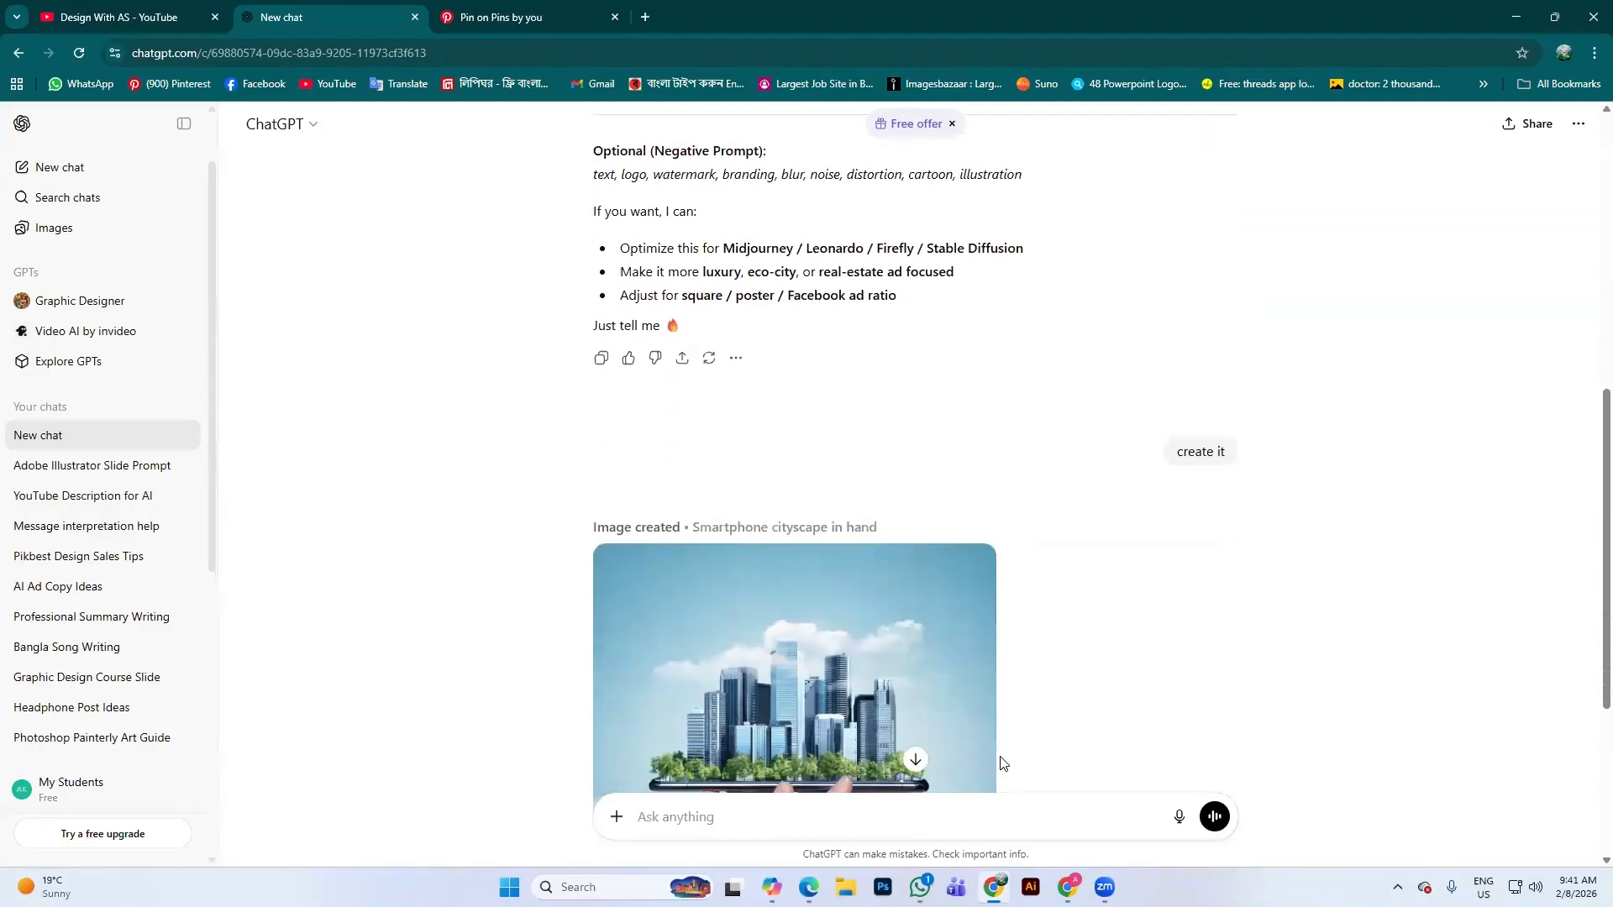
scroll(1000, 763, down, 4)
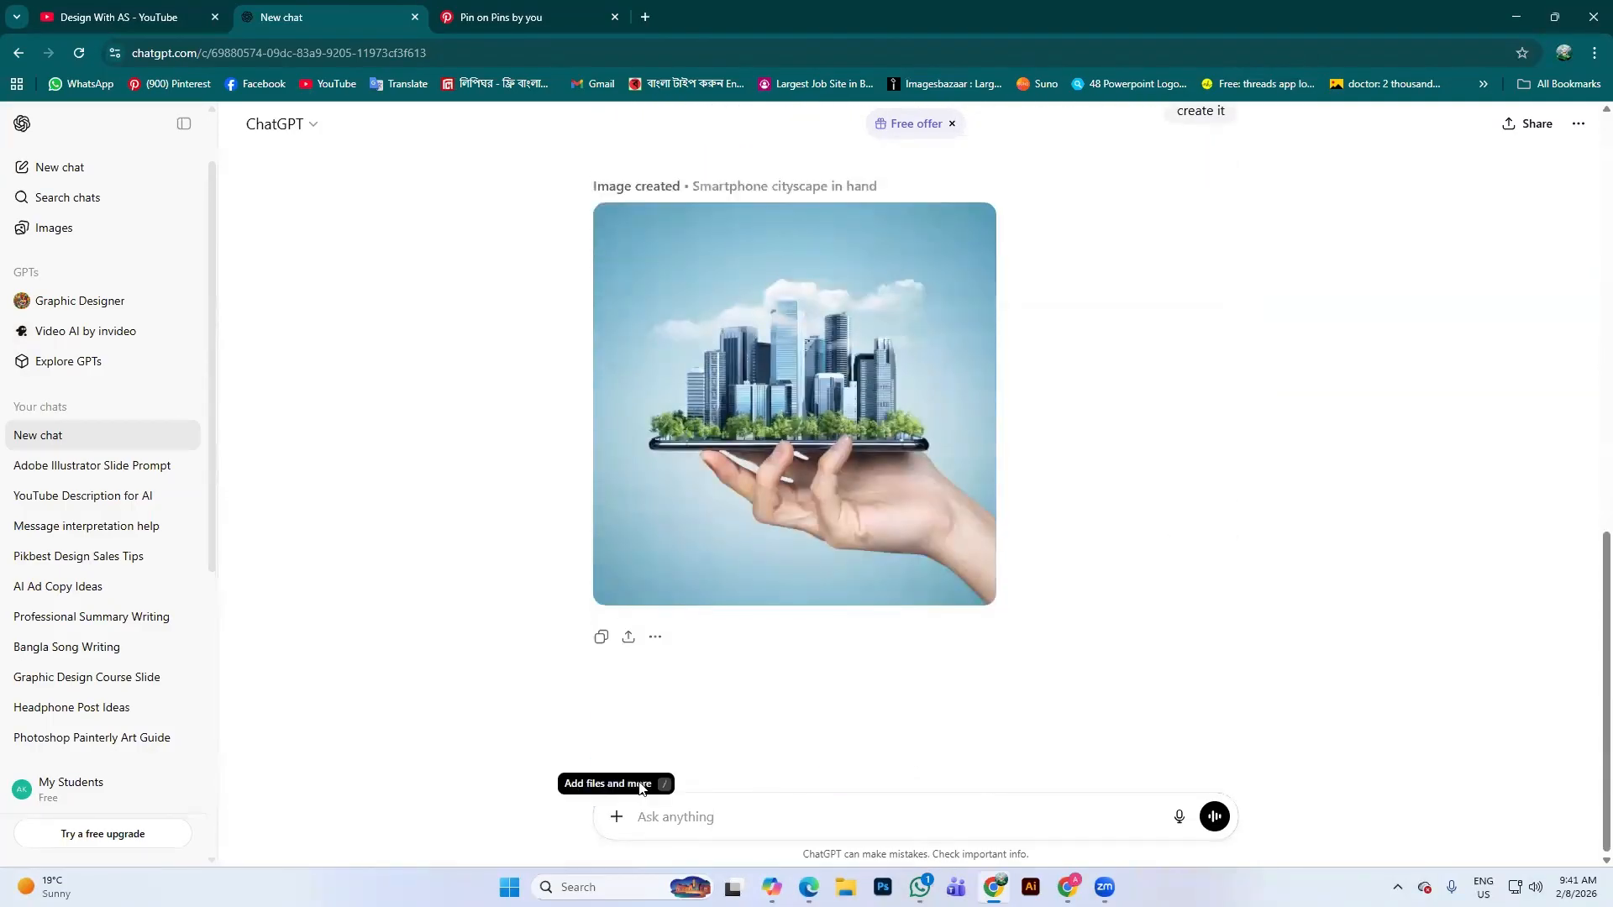
Paste the copied prompt into ChatGPT's message box, select 'contemporary office buildings', and open a new tab
click(701, 800)
text(A realistic, high-quality conceptual poster showing a human hand holding a slim smartphone horizontally. From the surface of the phone rises a modern city skyline with tall glass skyscrapers, contemporary office buildings, and residential towers. Small green trees and plants surround the base of the buildings, symbolizing smart urban living. Soft daylight, clean sky-blue gradient background with subtle clouds. Minimal, futuristic, and premium real estate concept. Ultra-detailed, photorealistic lighting, sharp focus, cinematic composition, shallow depth of field. No text, no logo, no watermark.)
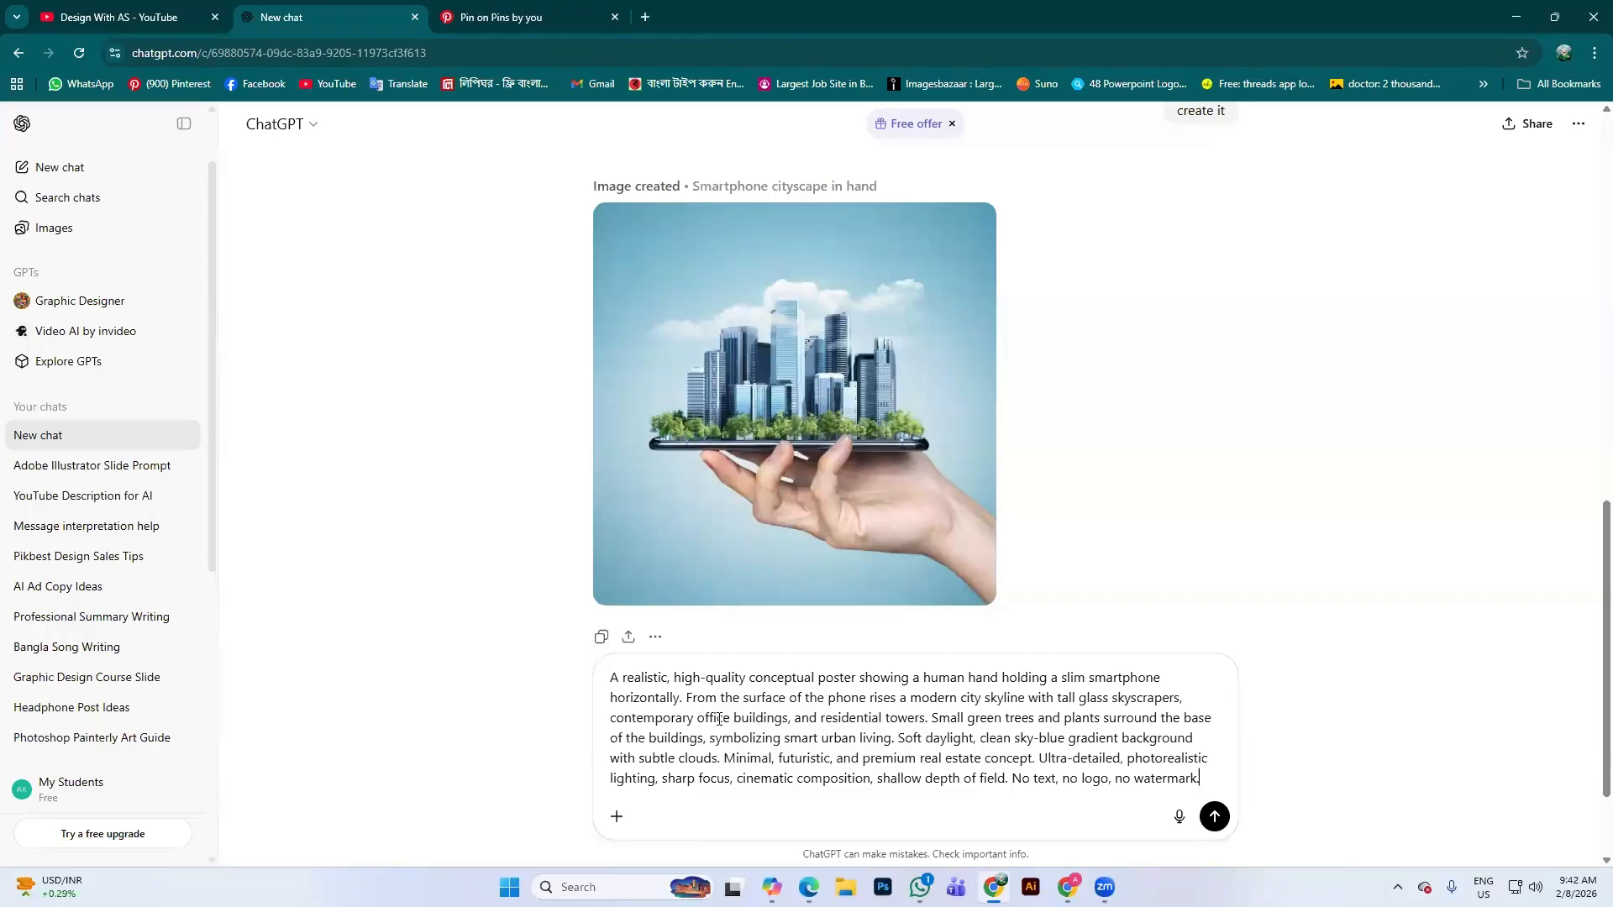
drag(624, 719, 742, 721)
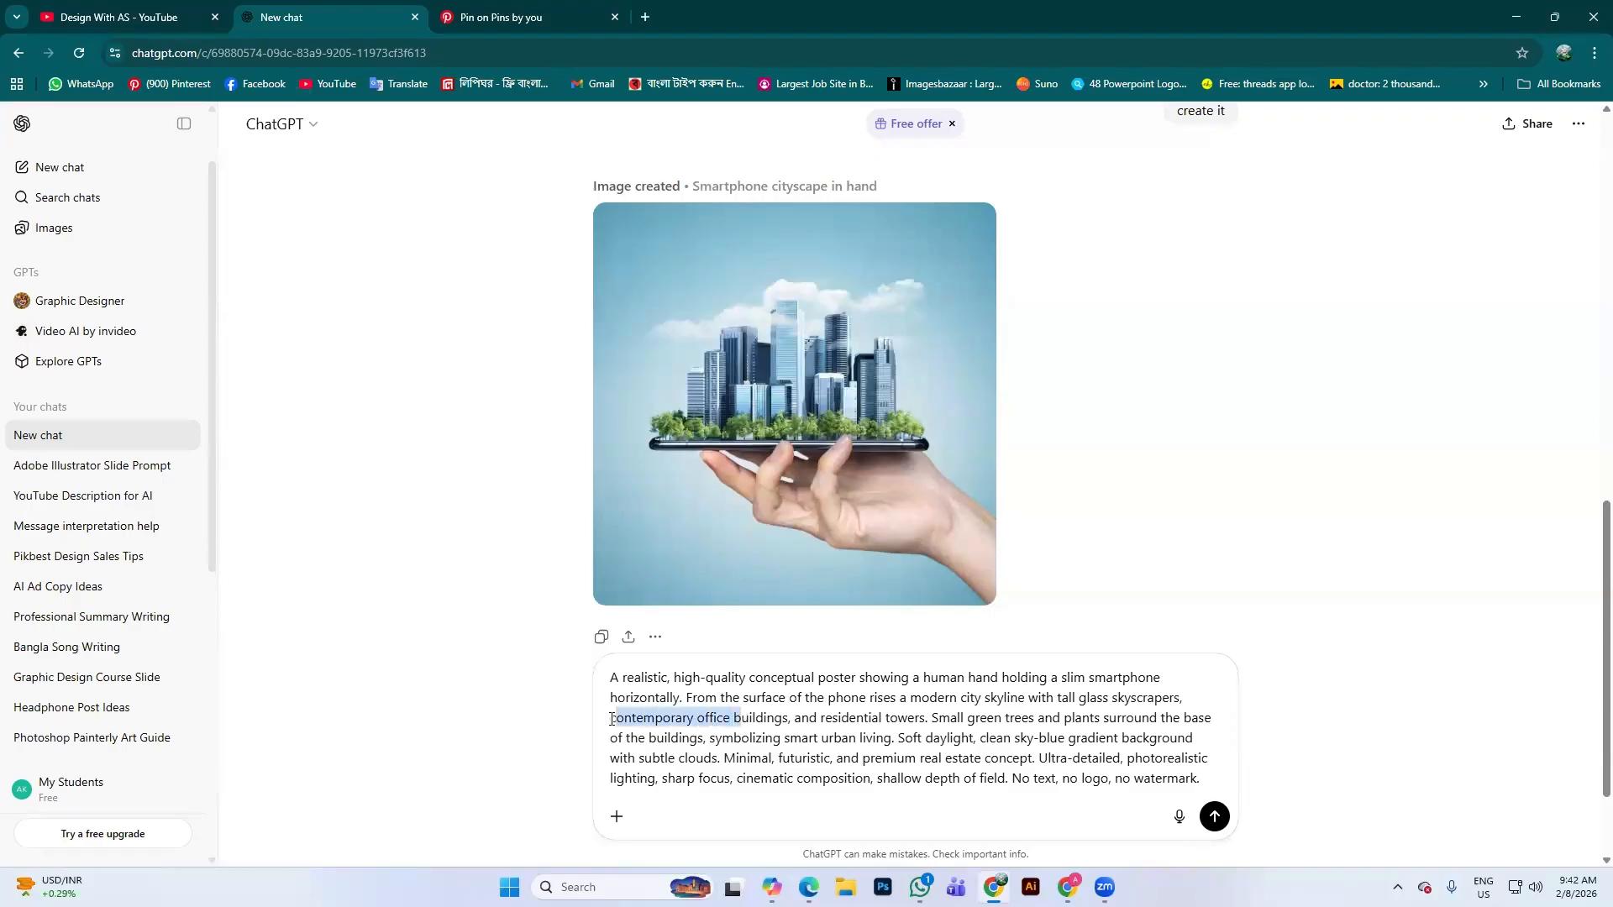
drag(612, 720, 775, 720)
key(ctrl+t)
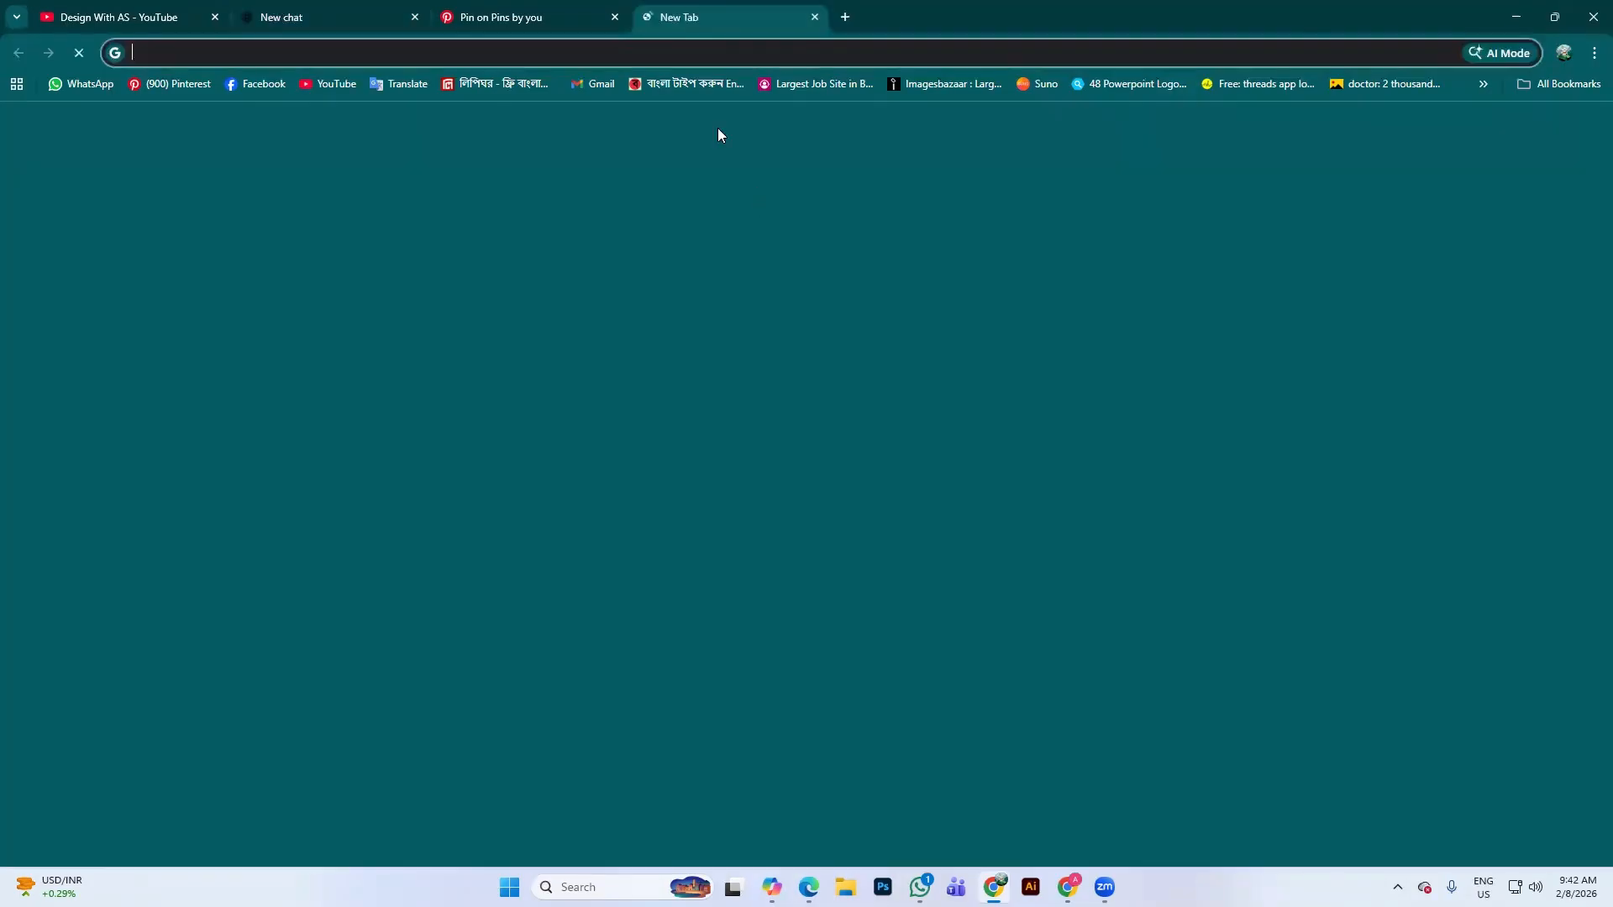
Google 'bangladesh srity shodh' and highlight the National Martyrs' Memorial description in the AI Overview
click(745, 344)
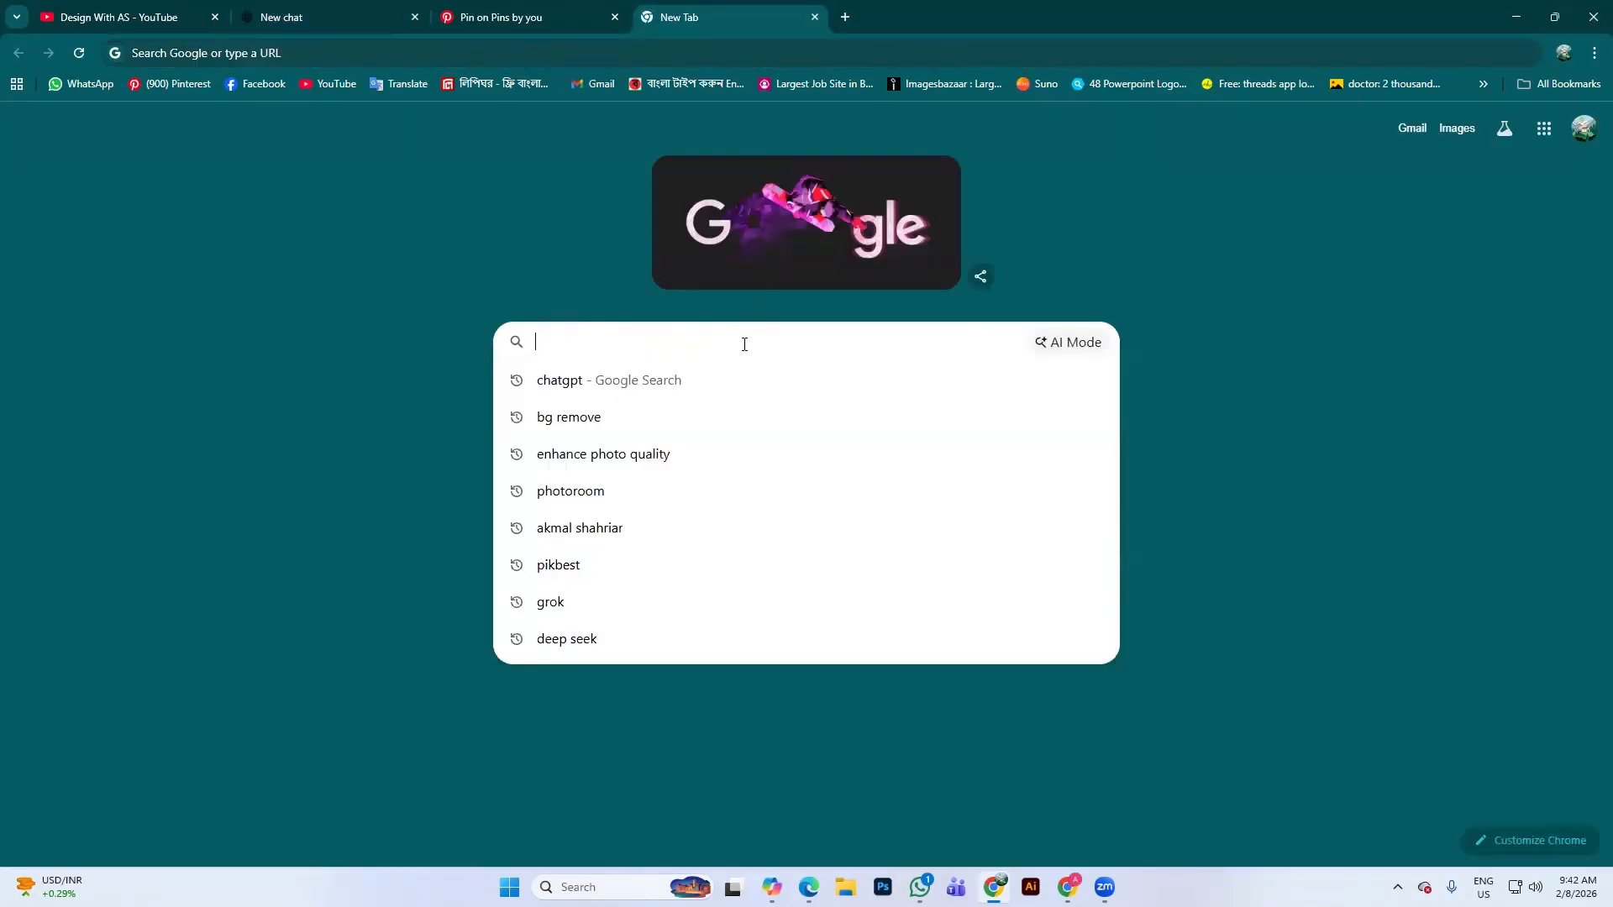
text(ban)
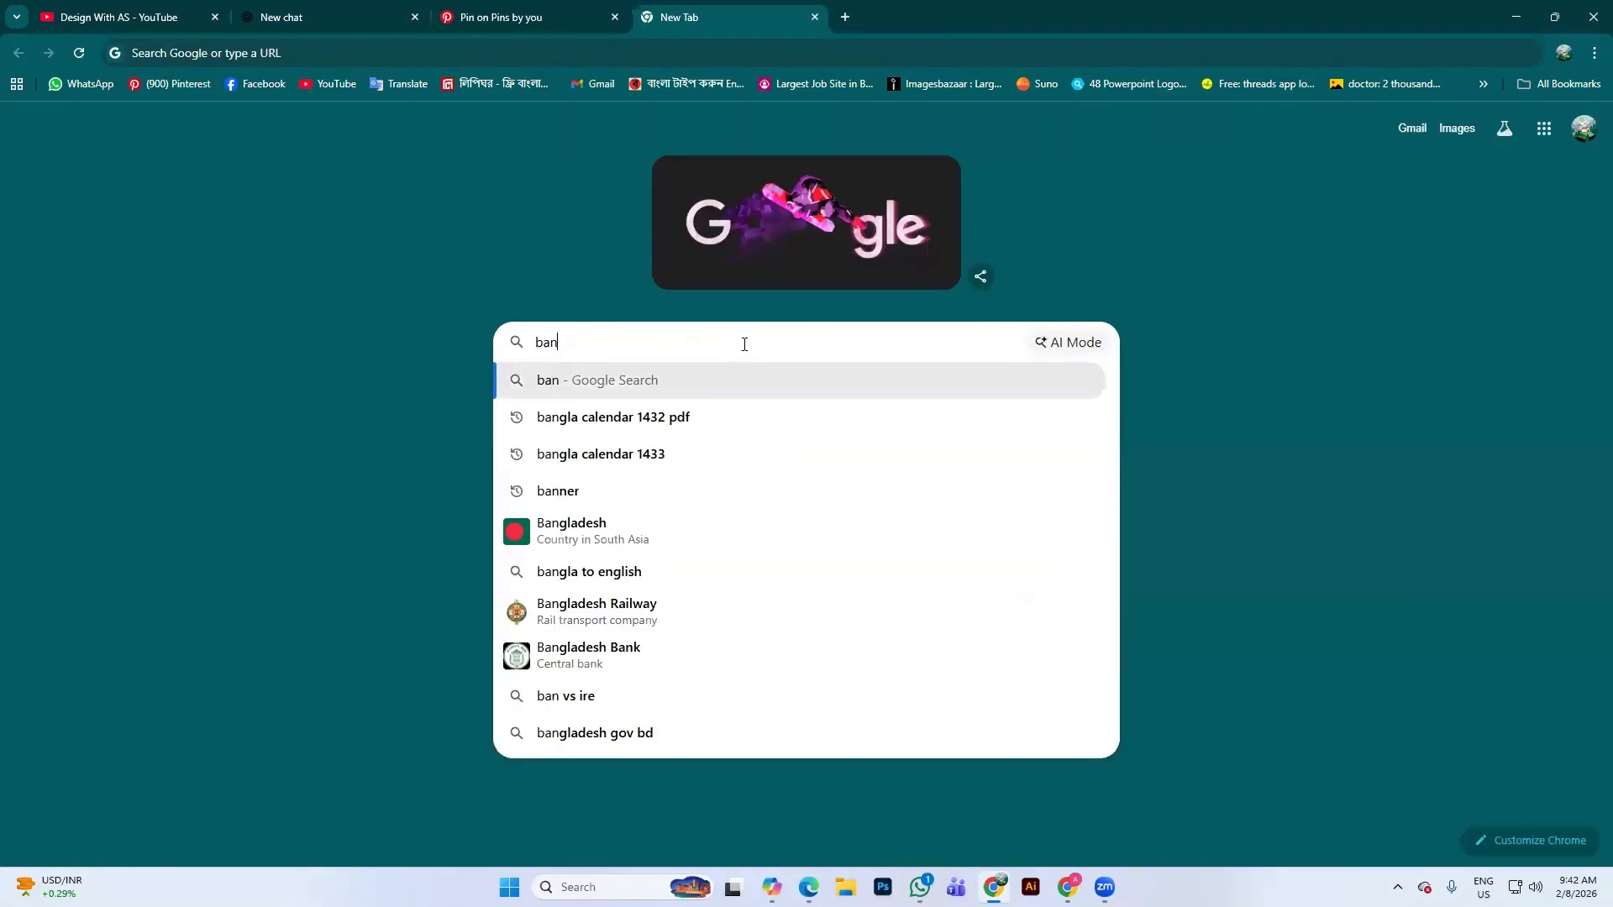
text(gladesh)
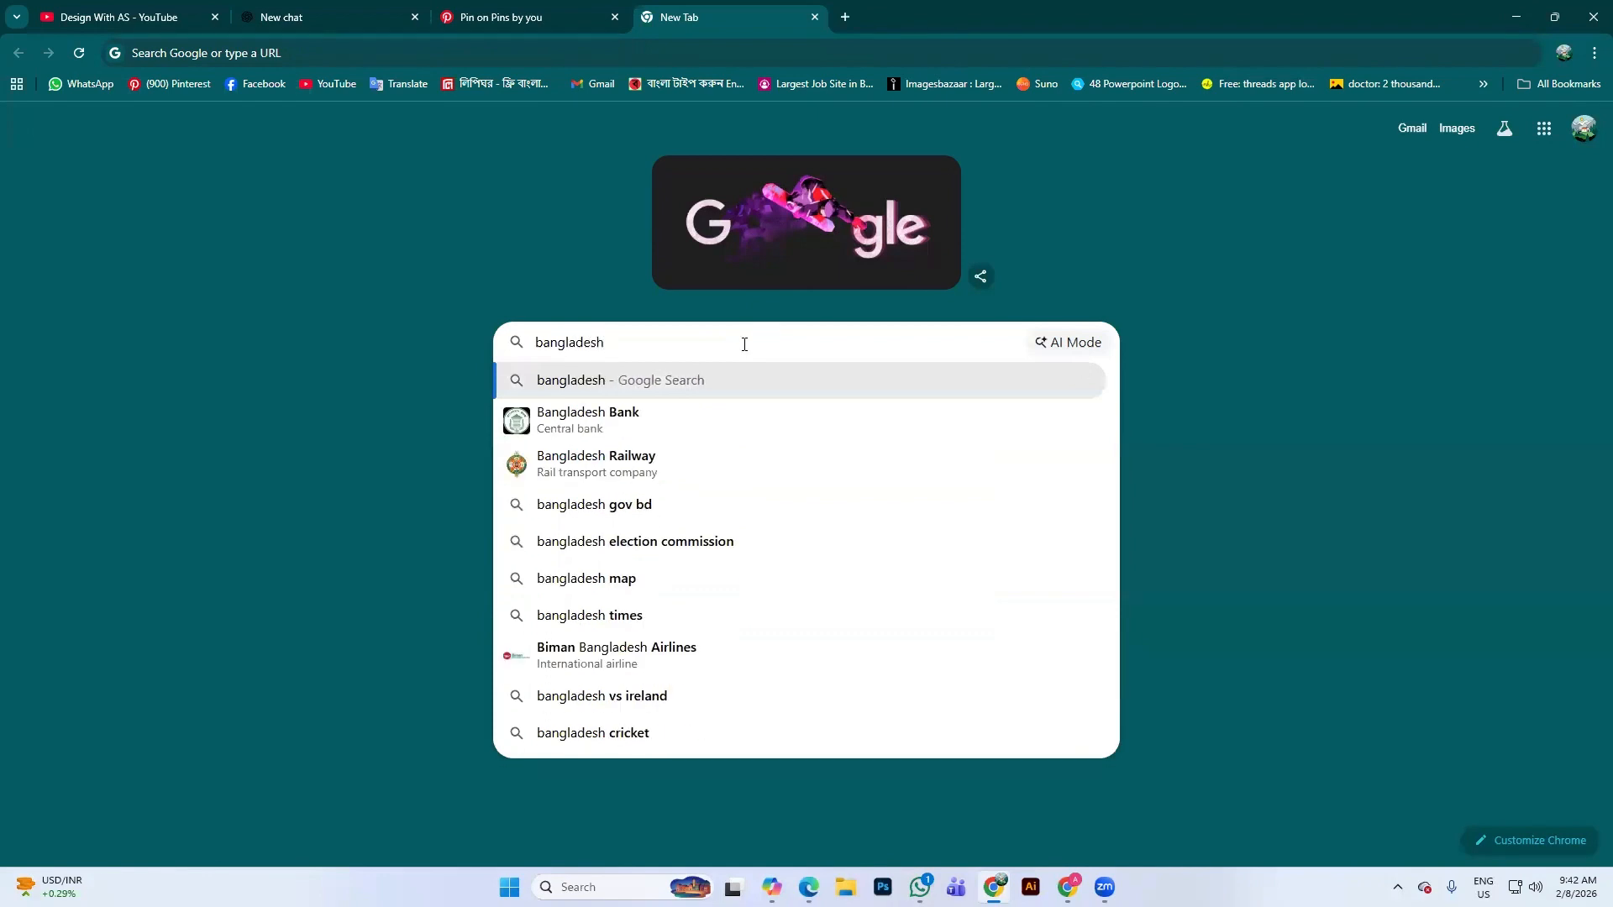
text( sri)
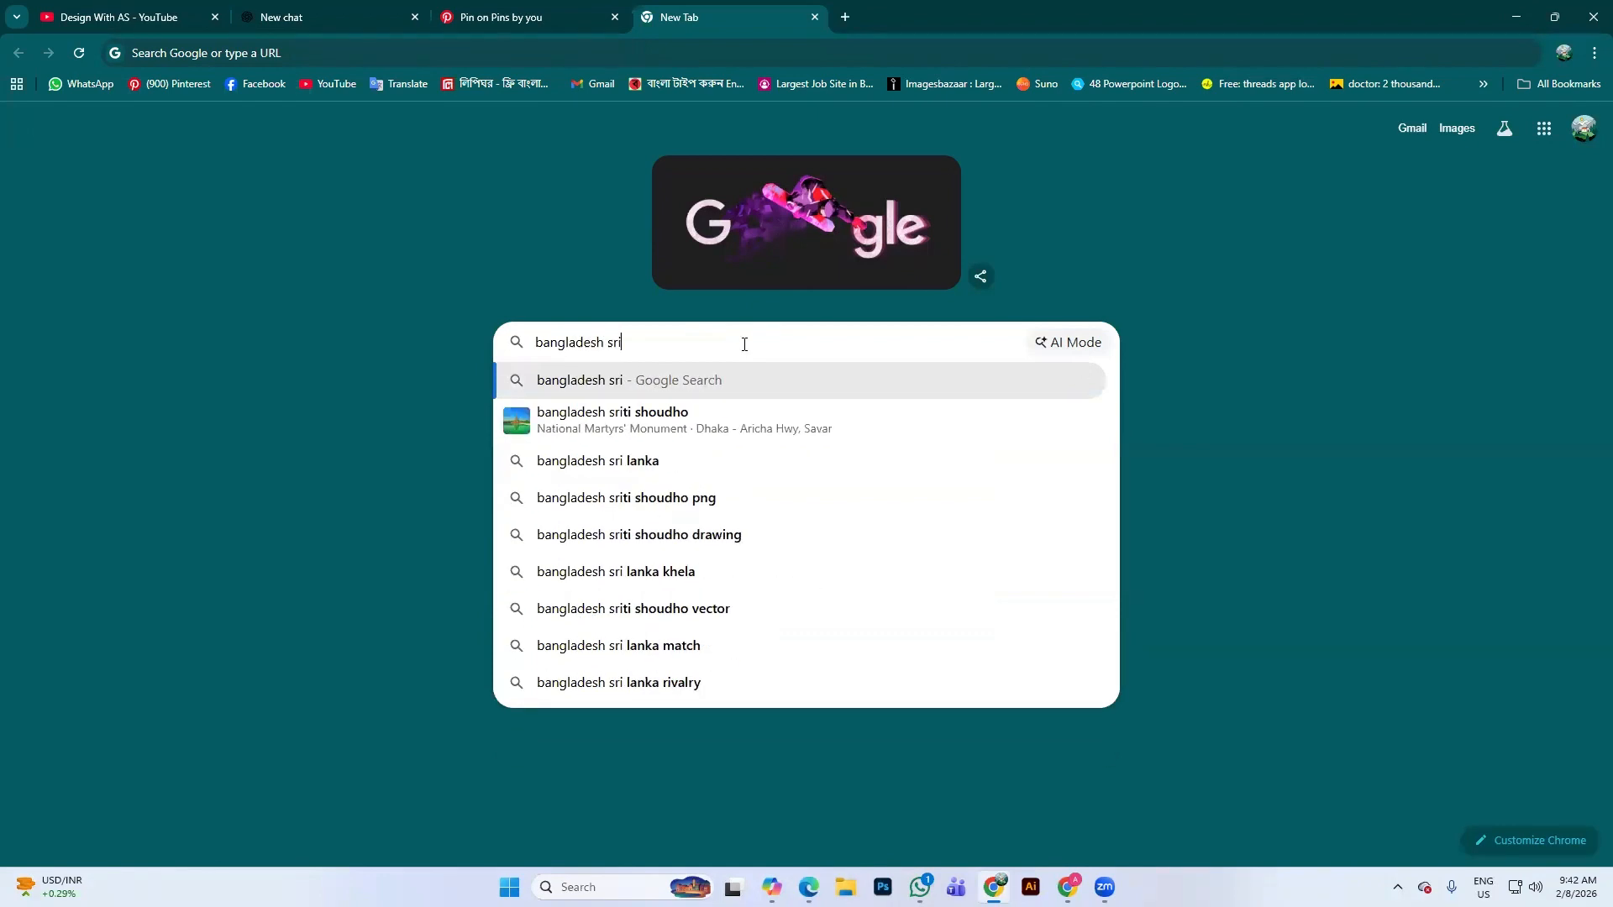
text(ty )
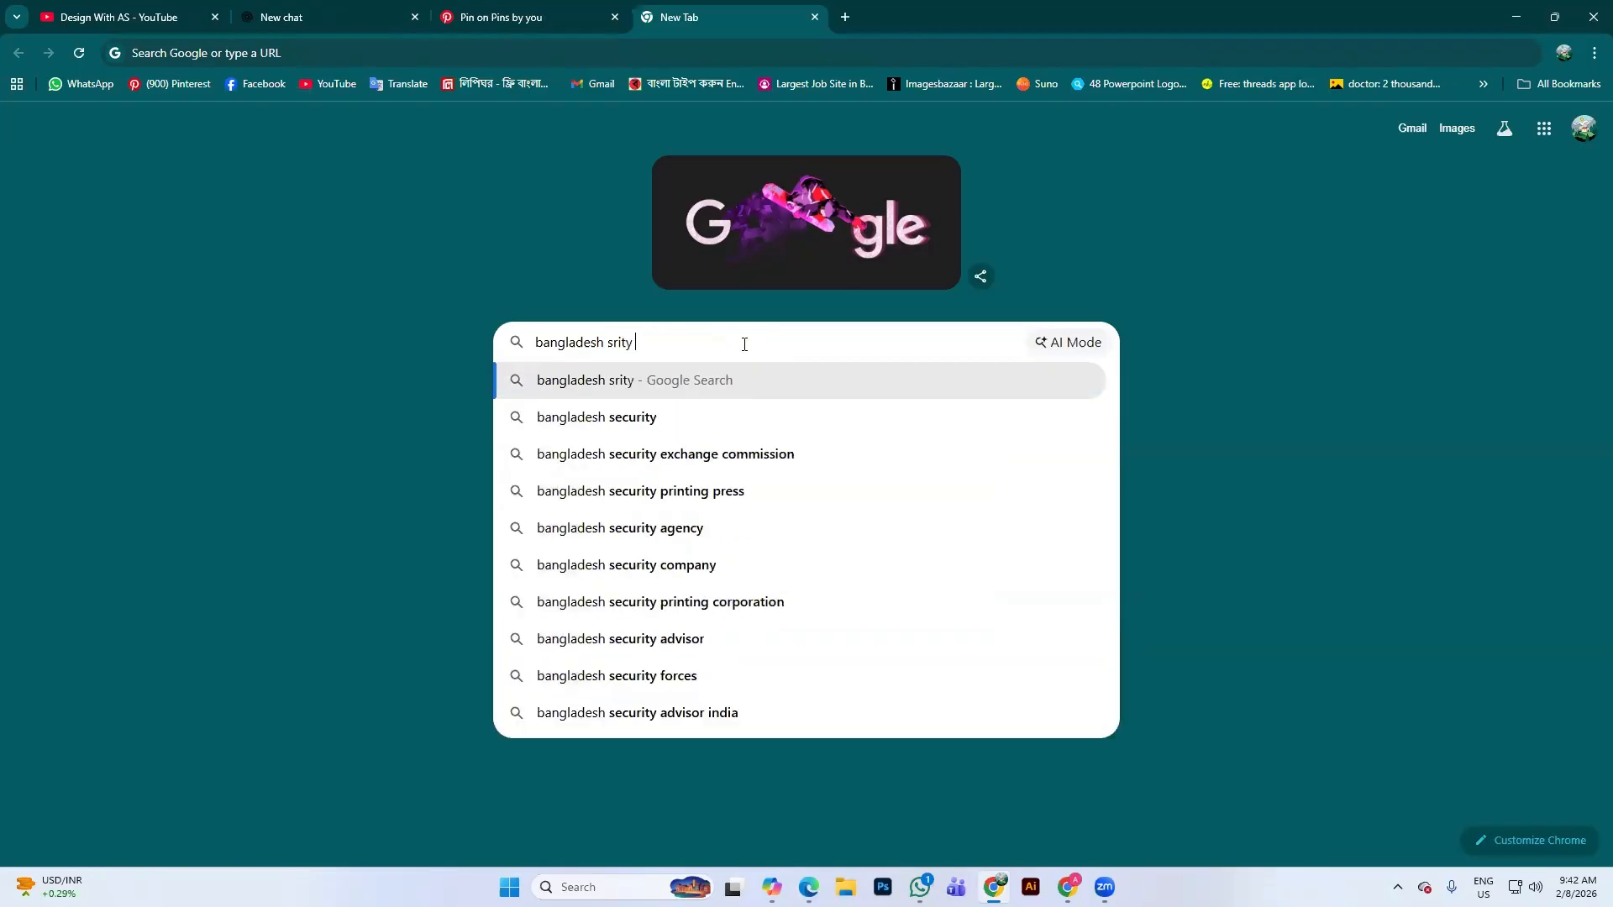
text(shodh)
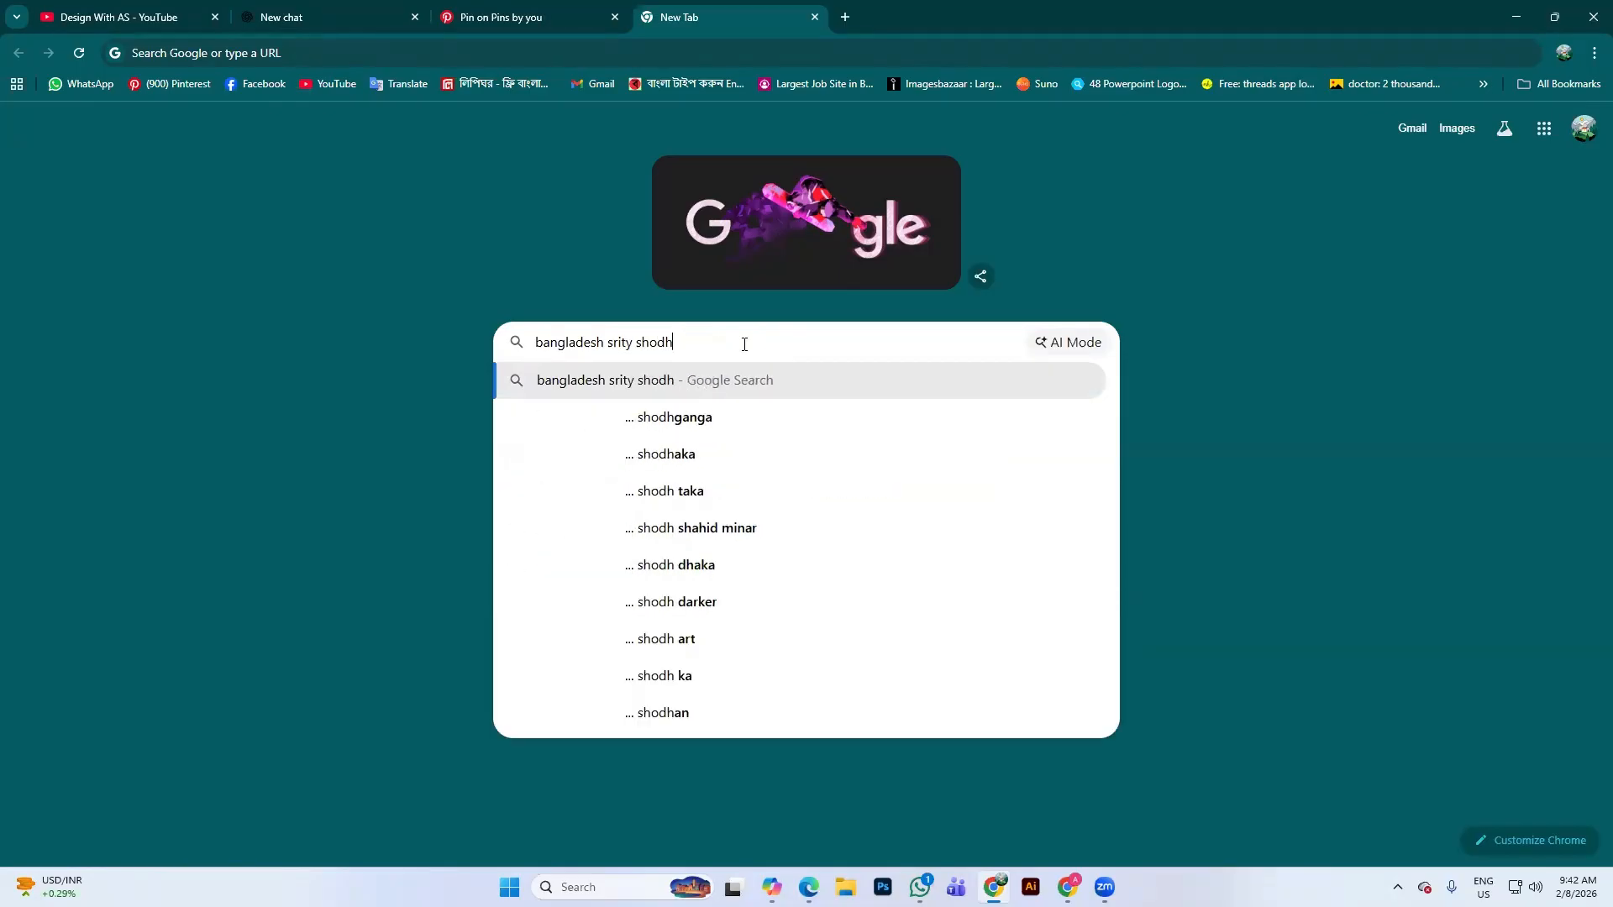
key(Return)
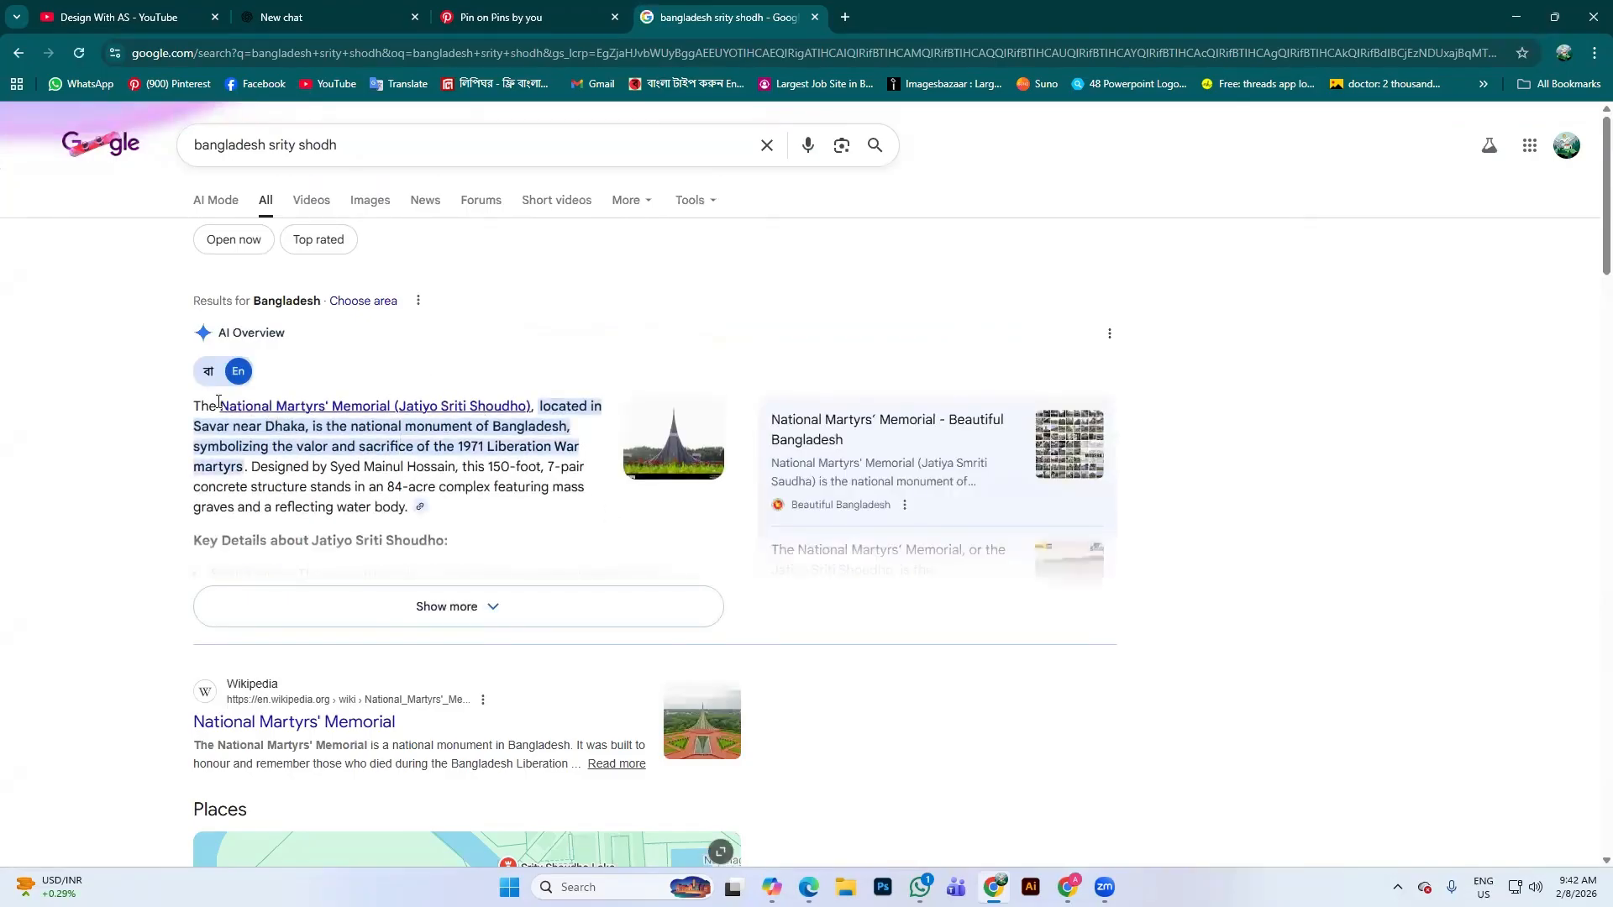
drag(218, 406, 391, 404)
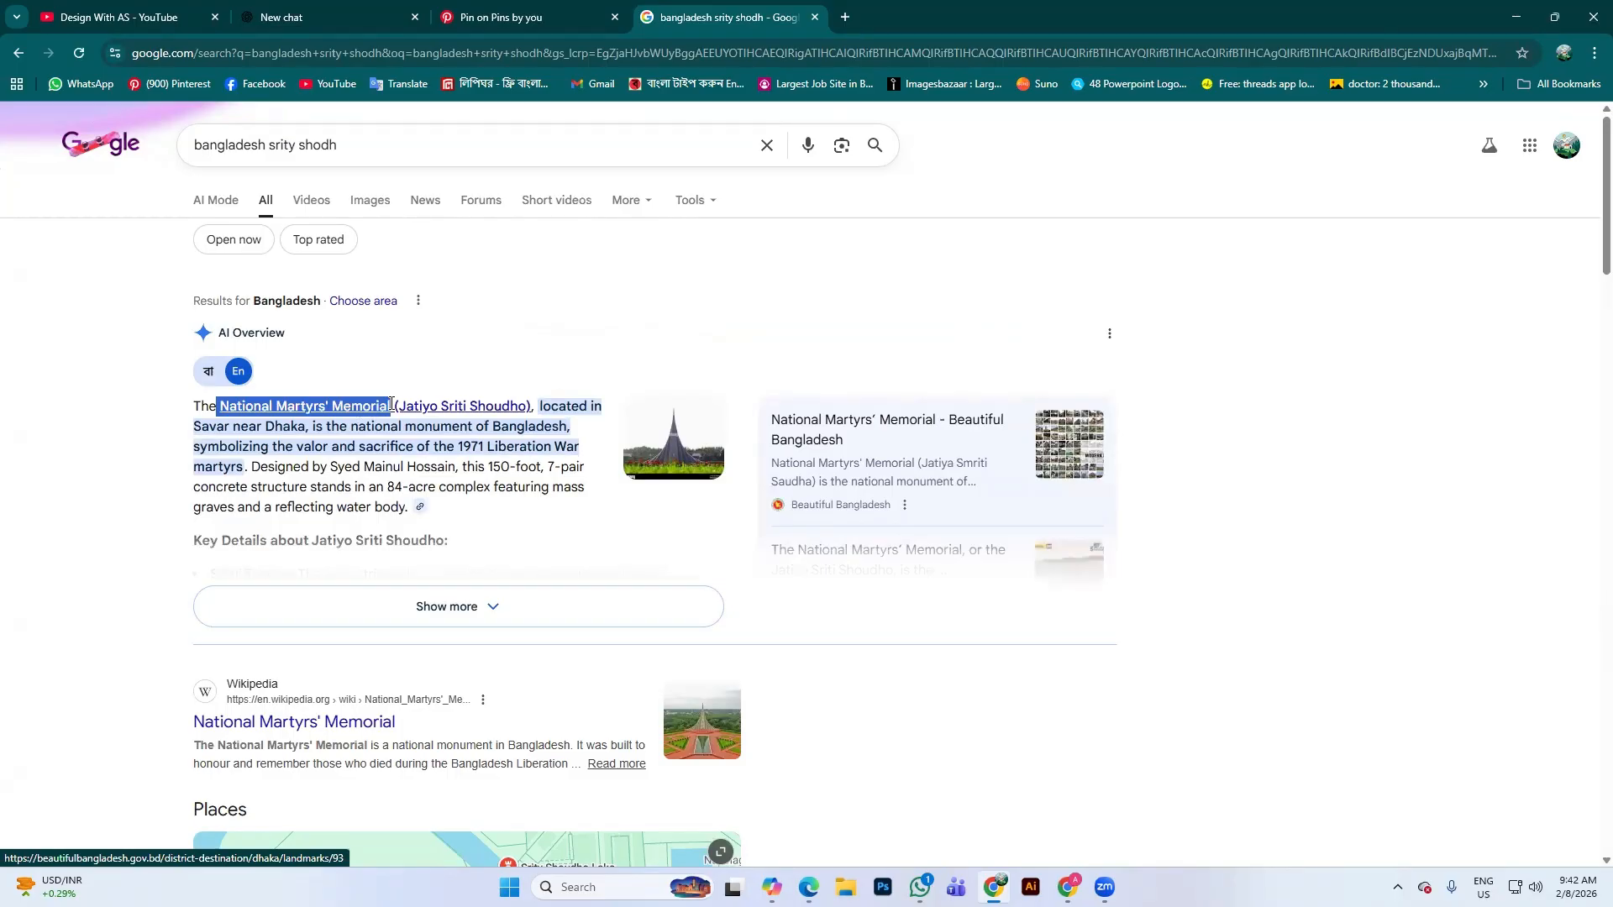
click(164, 434)
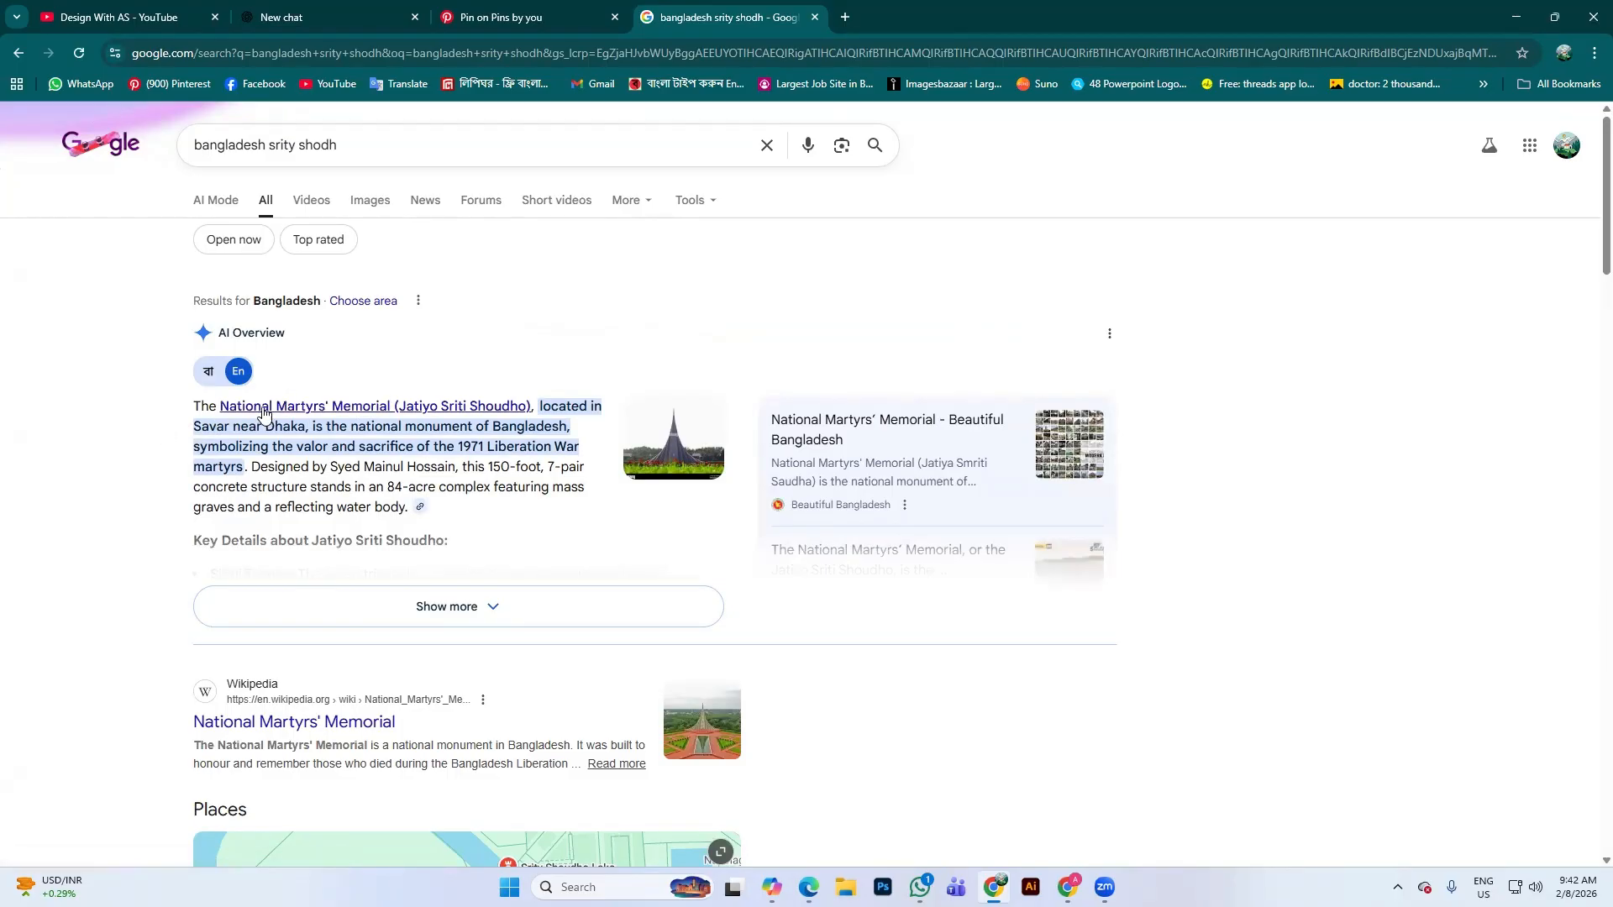
drag(219, 405, 568, 426)
key(ctrl+c)
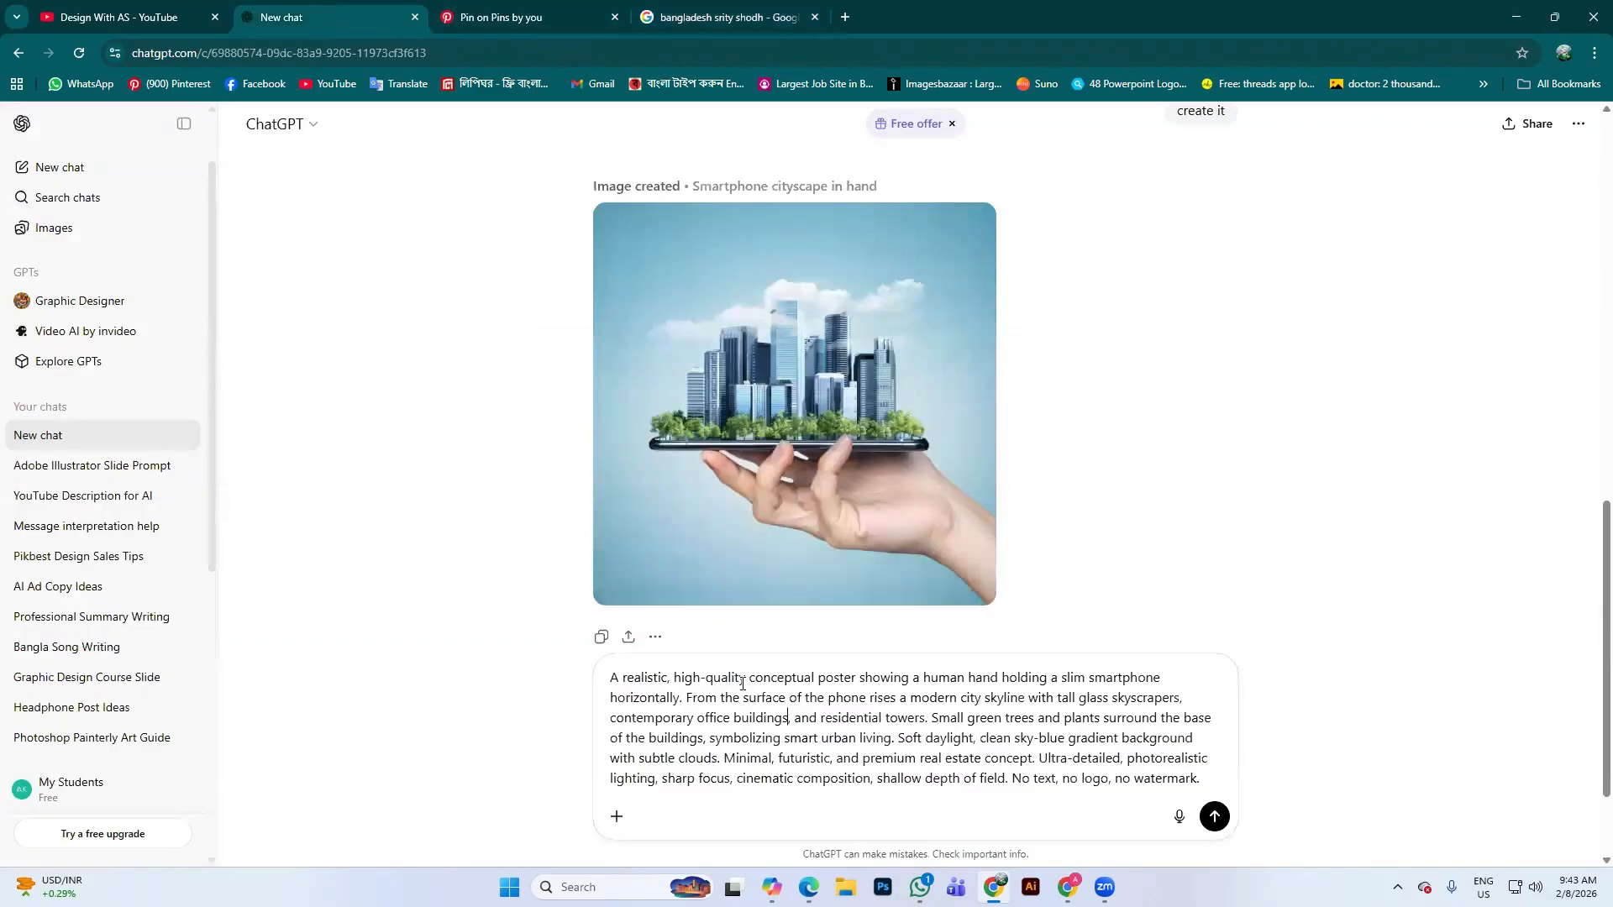
Replace 'contemporary office buildings' with the National Martyrs' Memorial description and send the prompt
scroll(828, 710, down, 1)
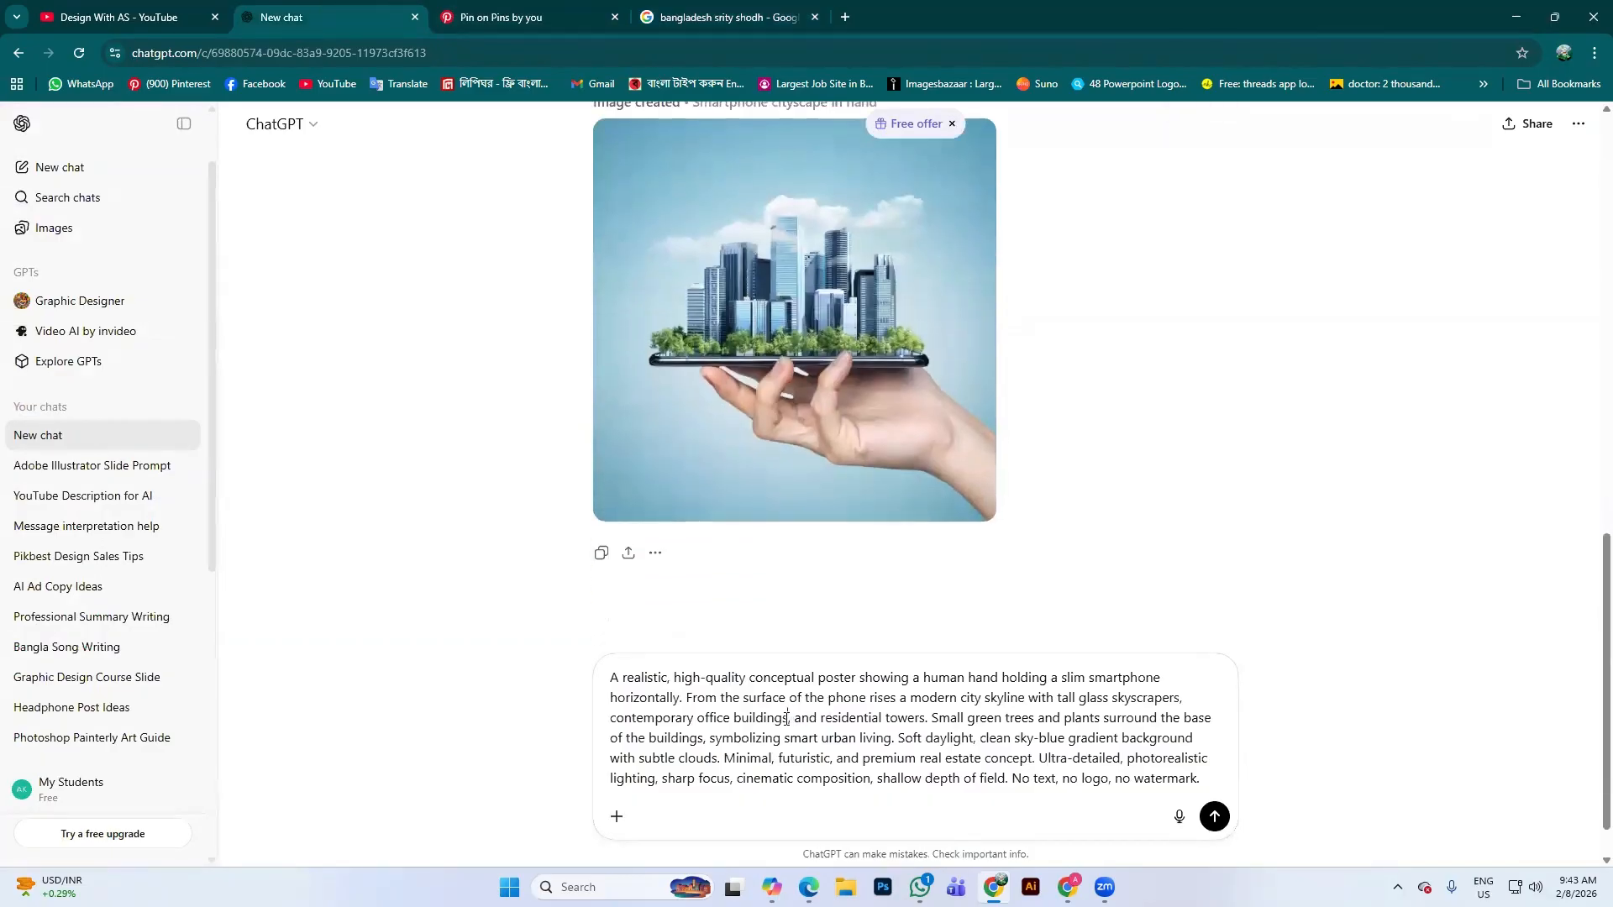
drag(788, 719, 604, 712)
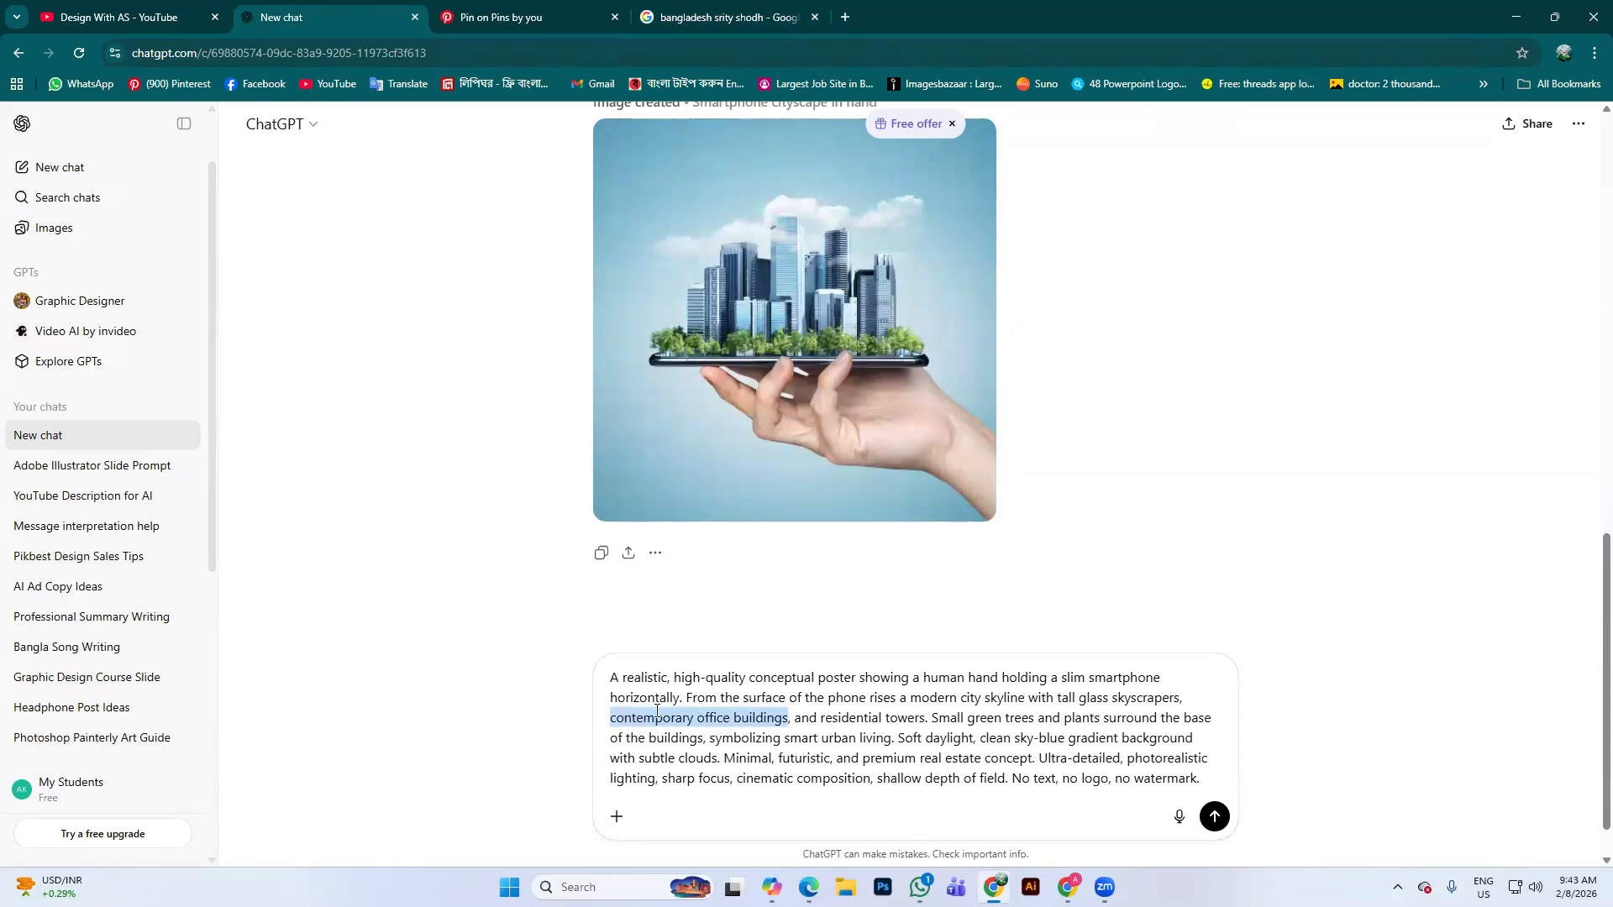
key(ctrl+v)
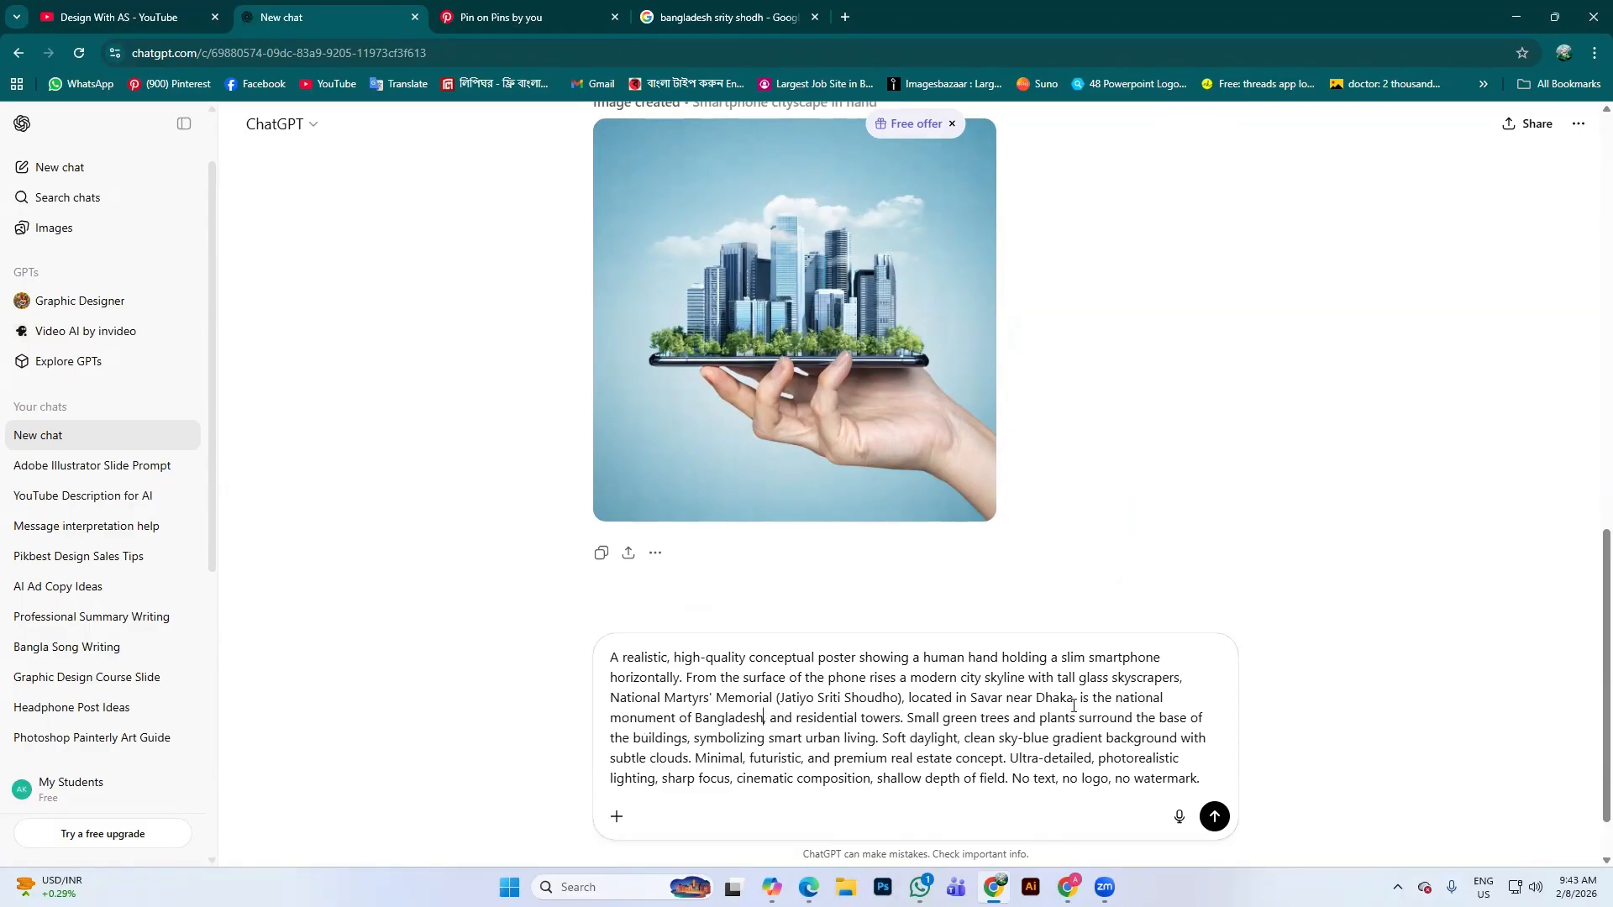
scroll(1092, 693, down, 1)
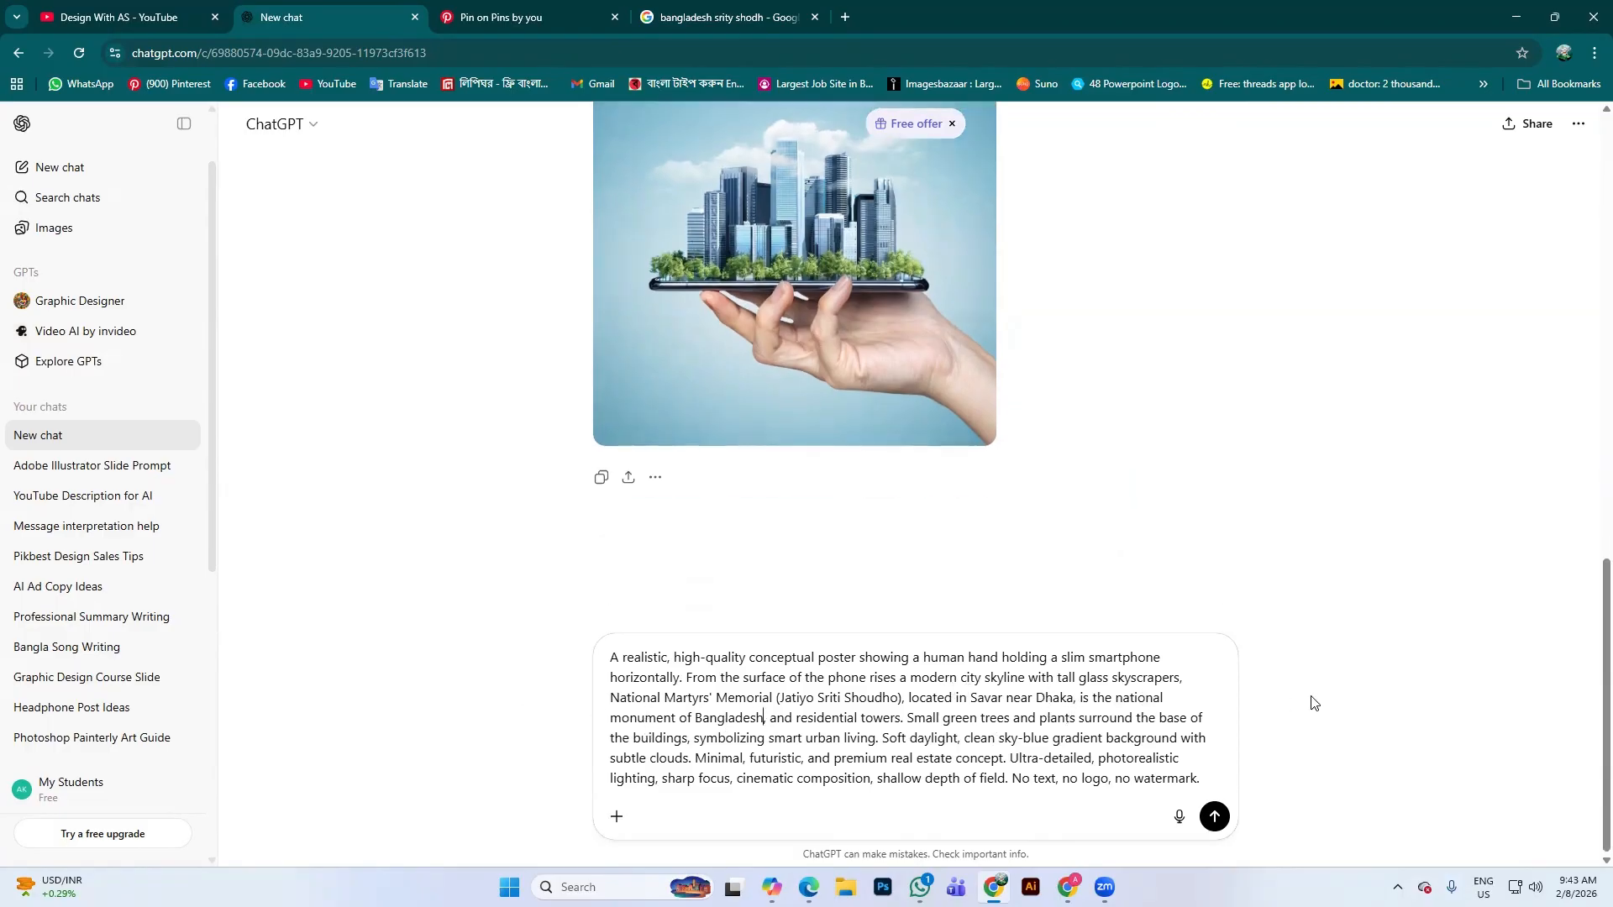
key(Return)
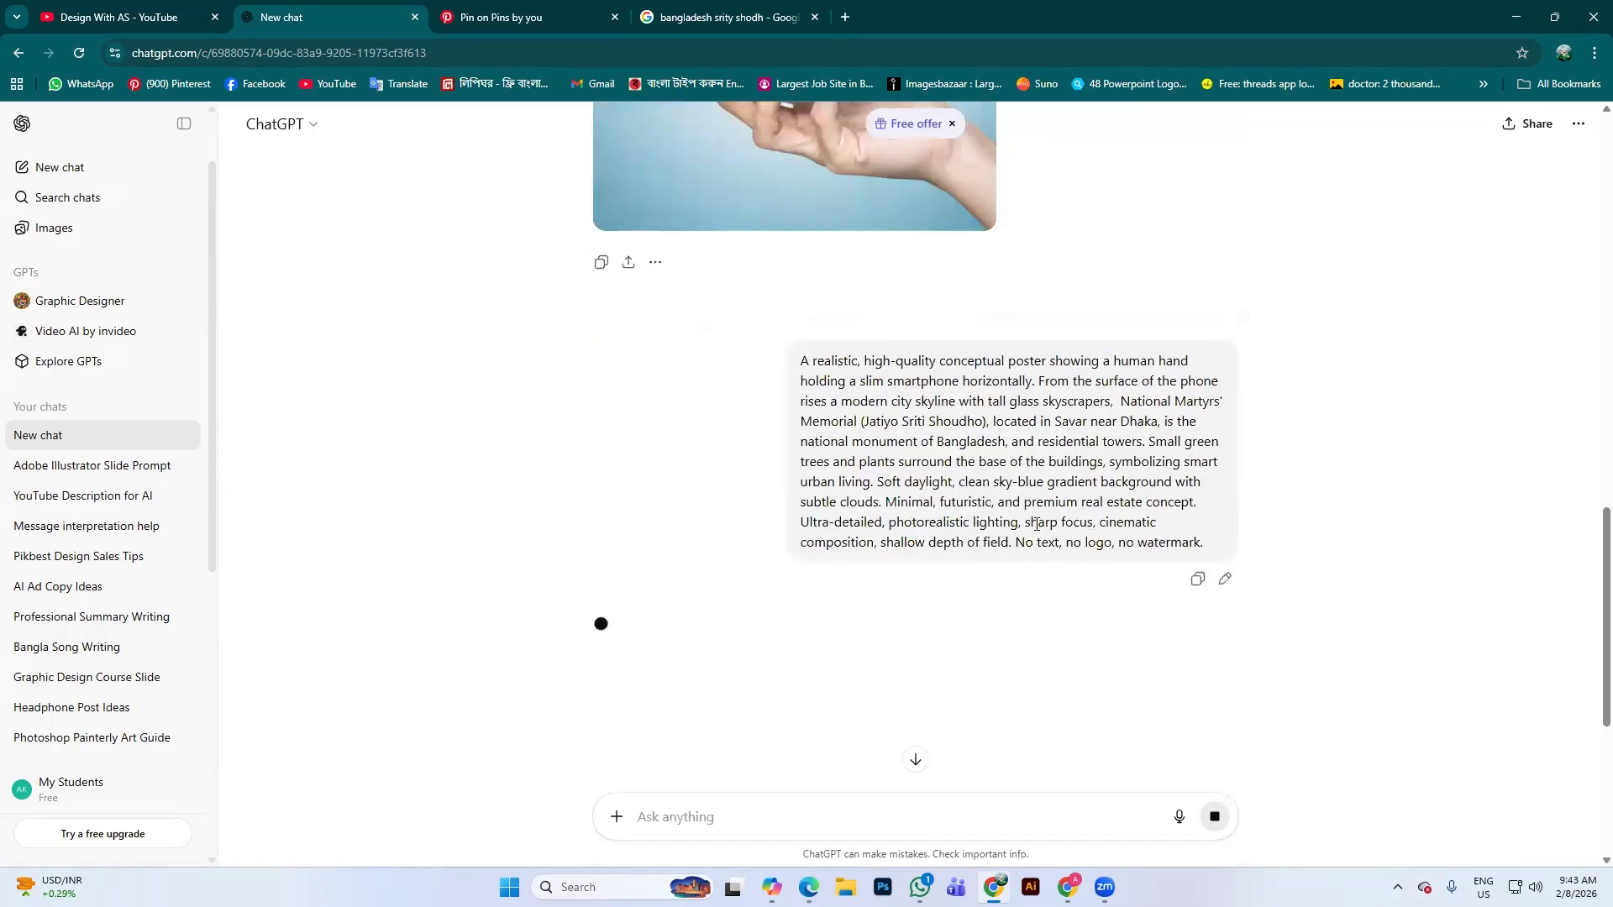
Switch over to the Copilot window while ChatGPT generates the new image
scroll(983, 511, down, 3)
scroll(836, 566, down, 2)
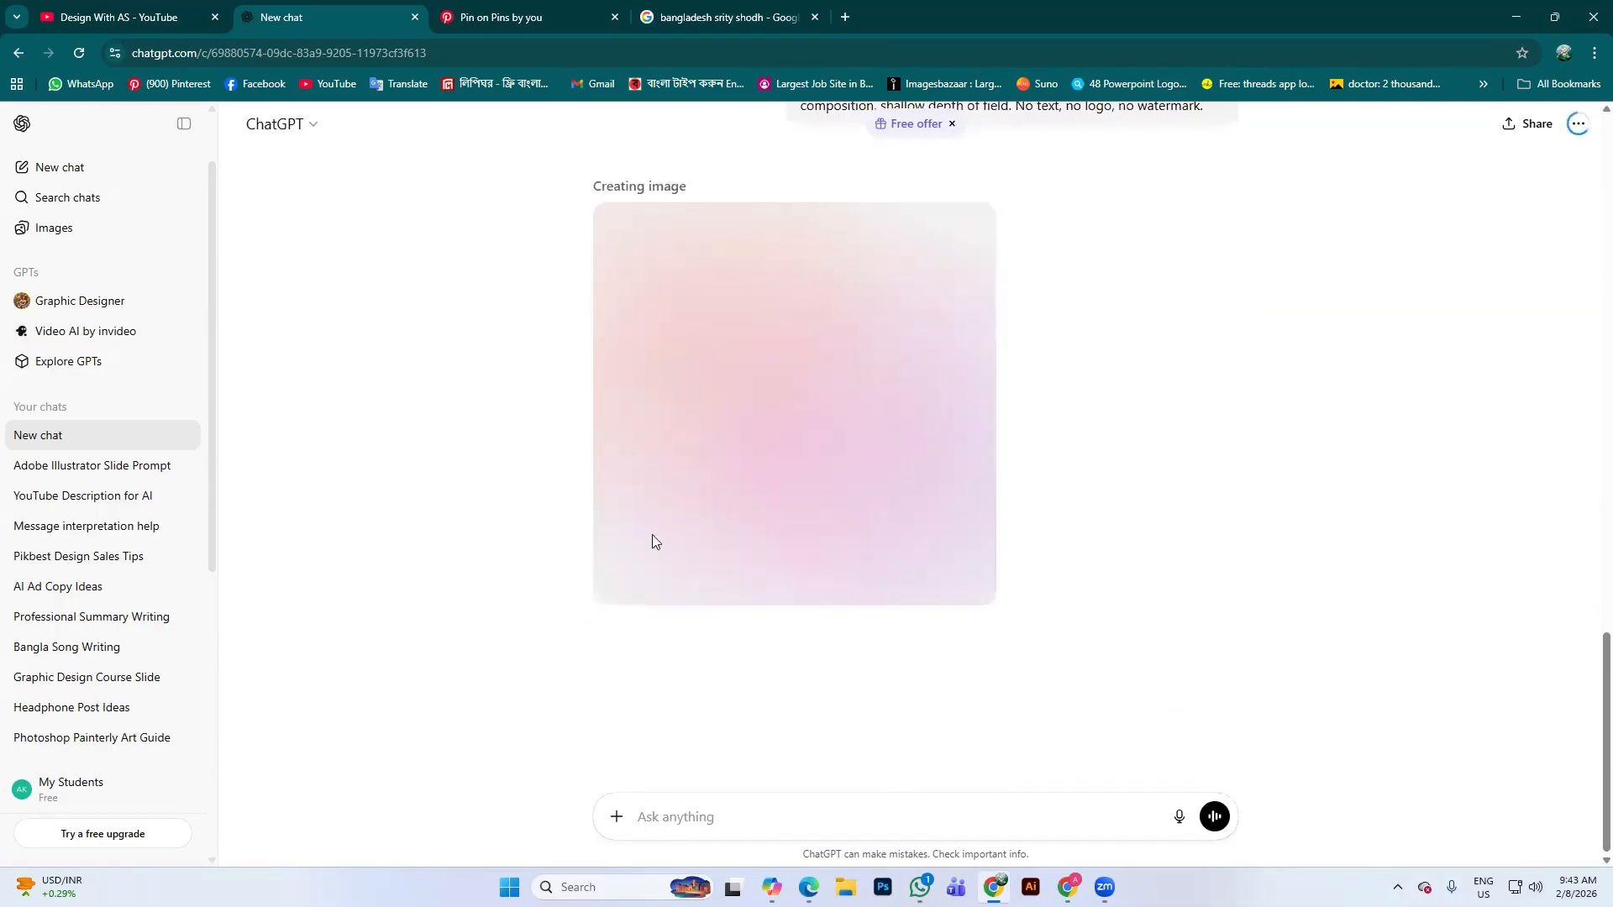
key(alt+Tab)
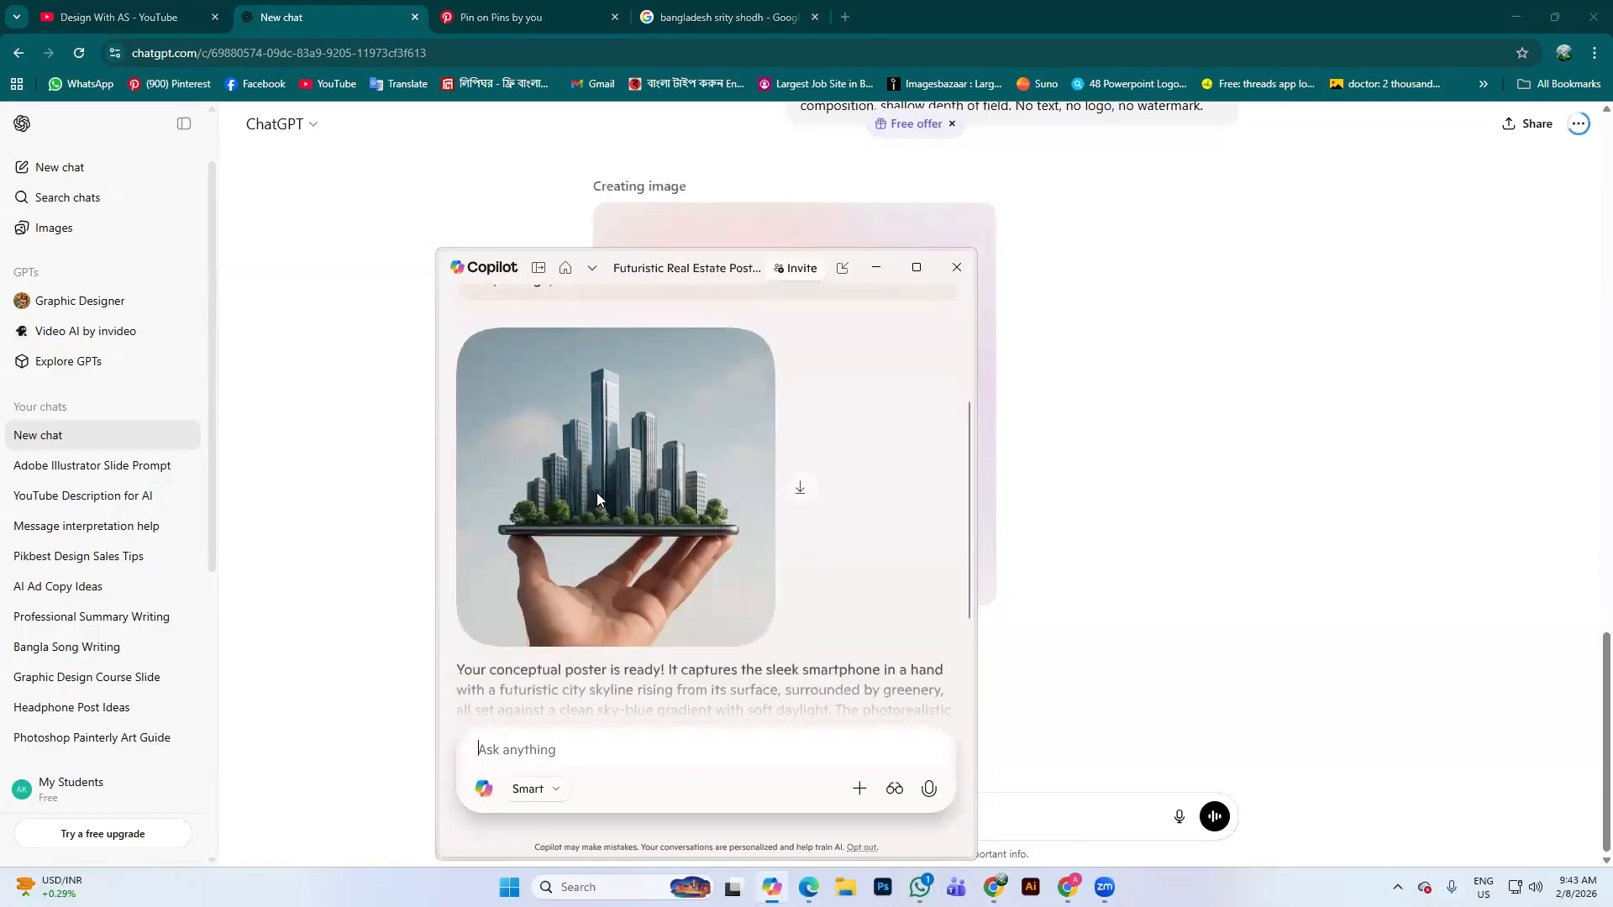
Look over Copilot's hand-and-skyline poster, then close the Copilot window
scroll(596, 493, up, 2)
scroll(671, 567, down, 3)
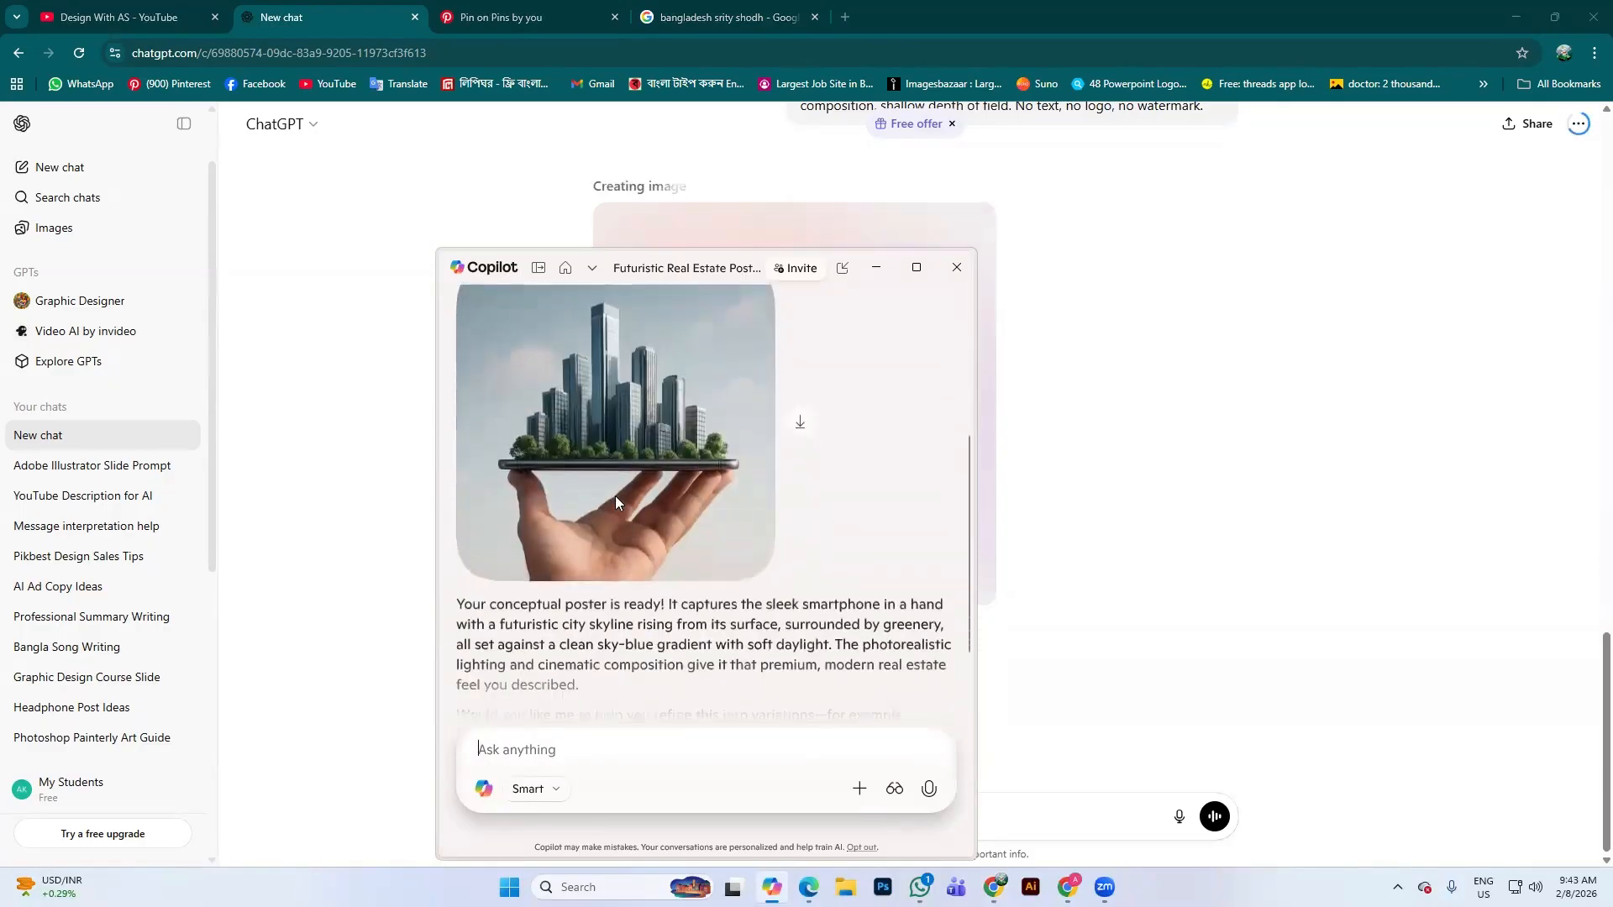
scroll(676, 526, up, 1)
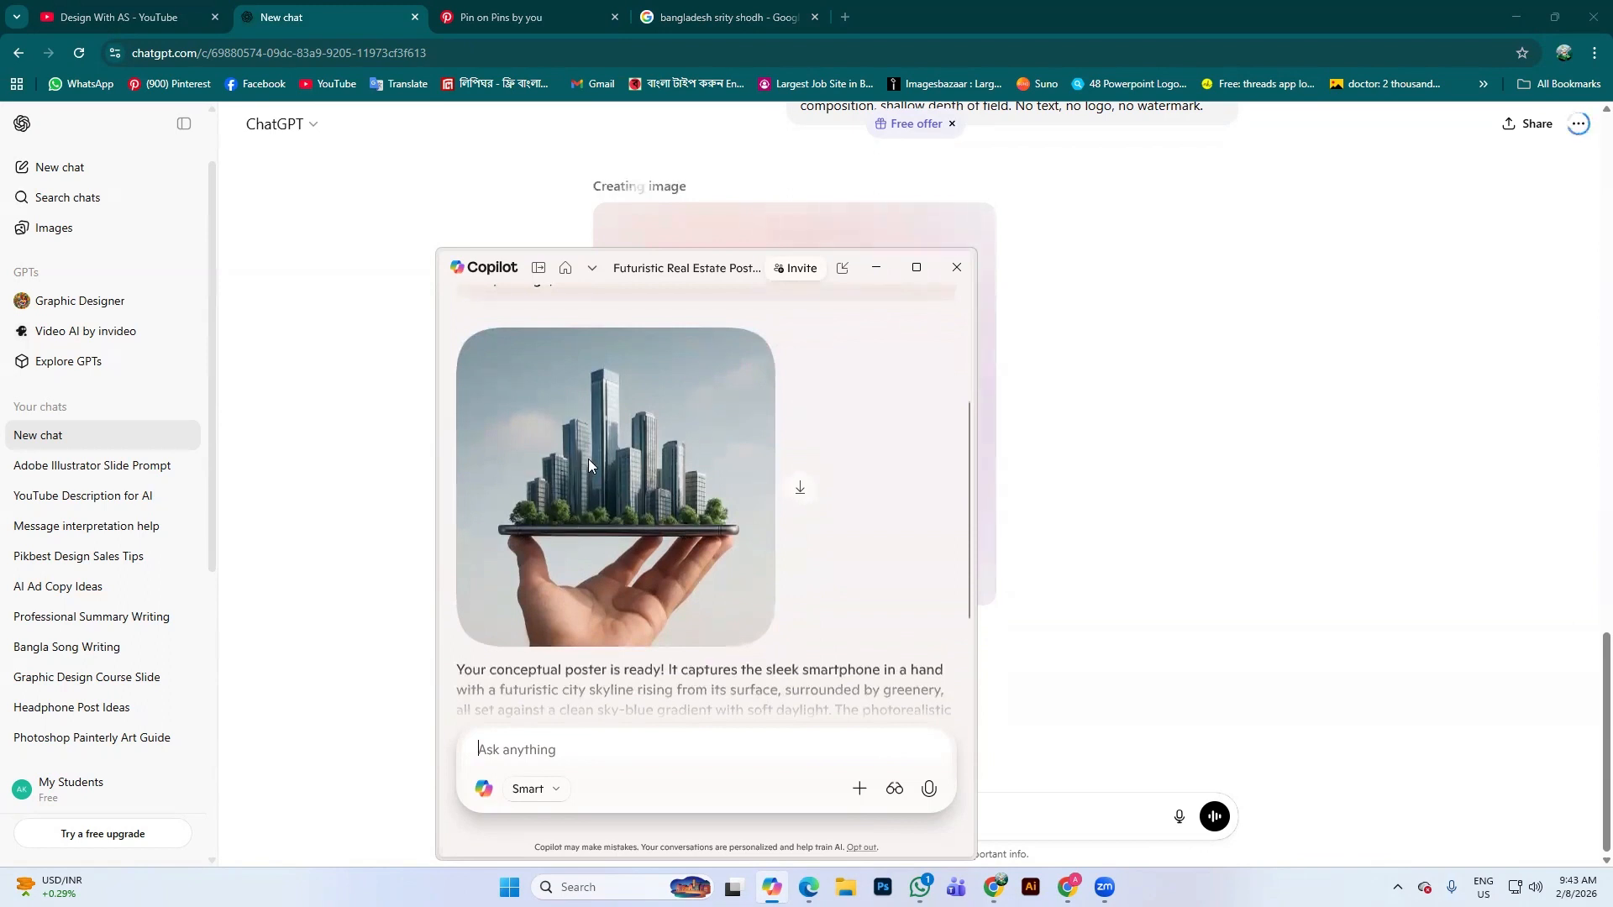
scroll(681, 472, down, 2)
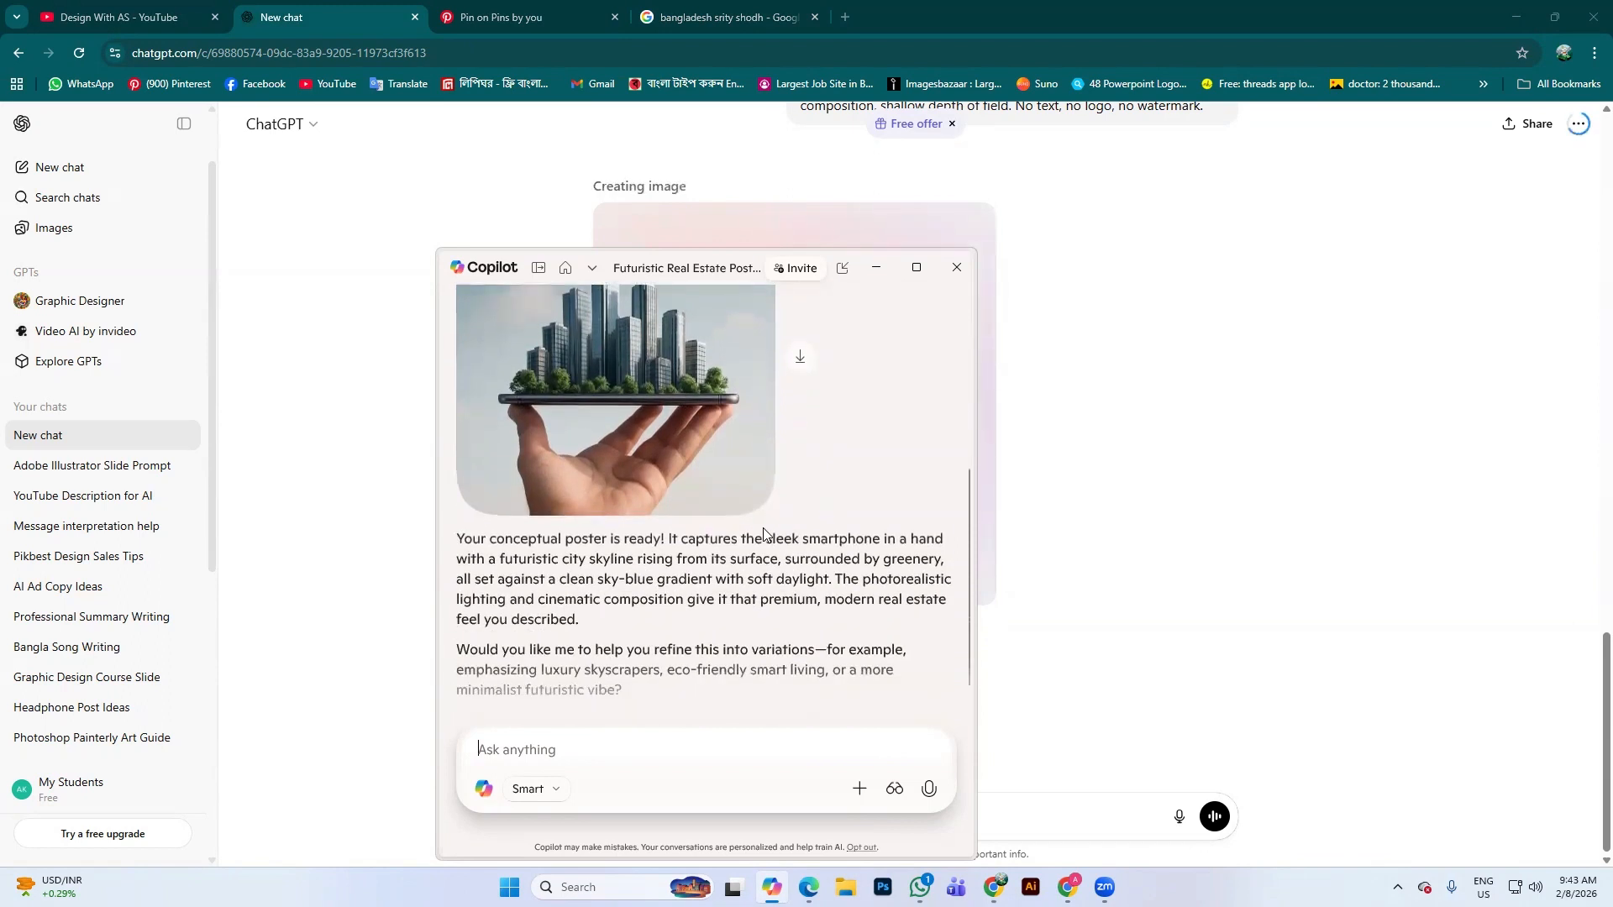
scroll(748, 520, up, 4)
scroll(729, 509, down, 3)
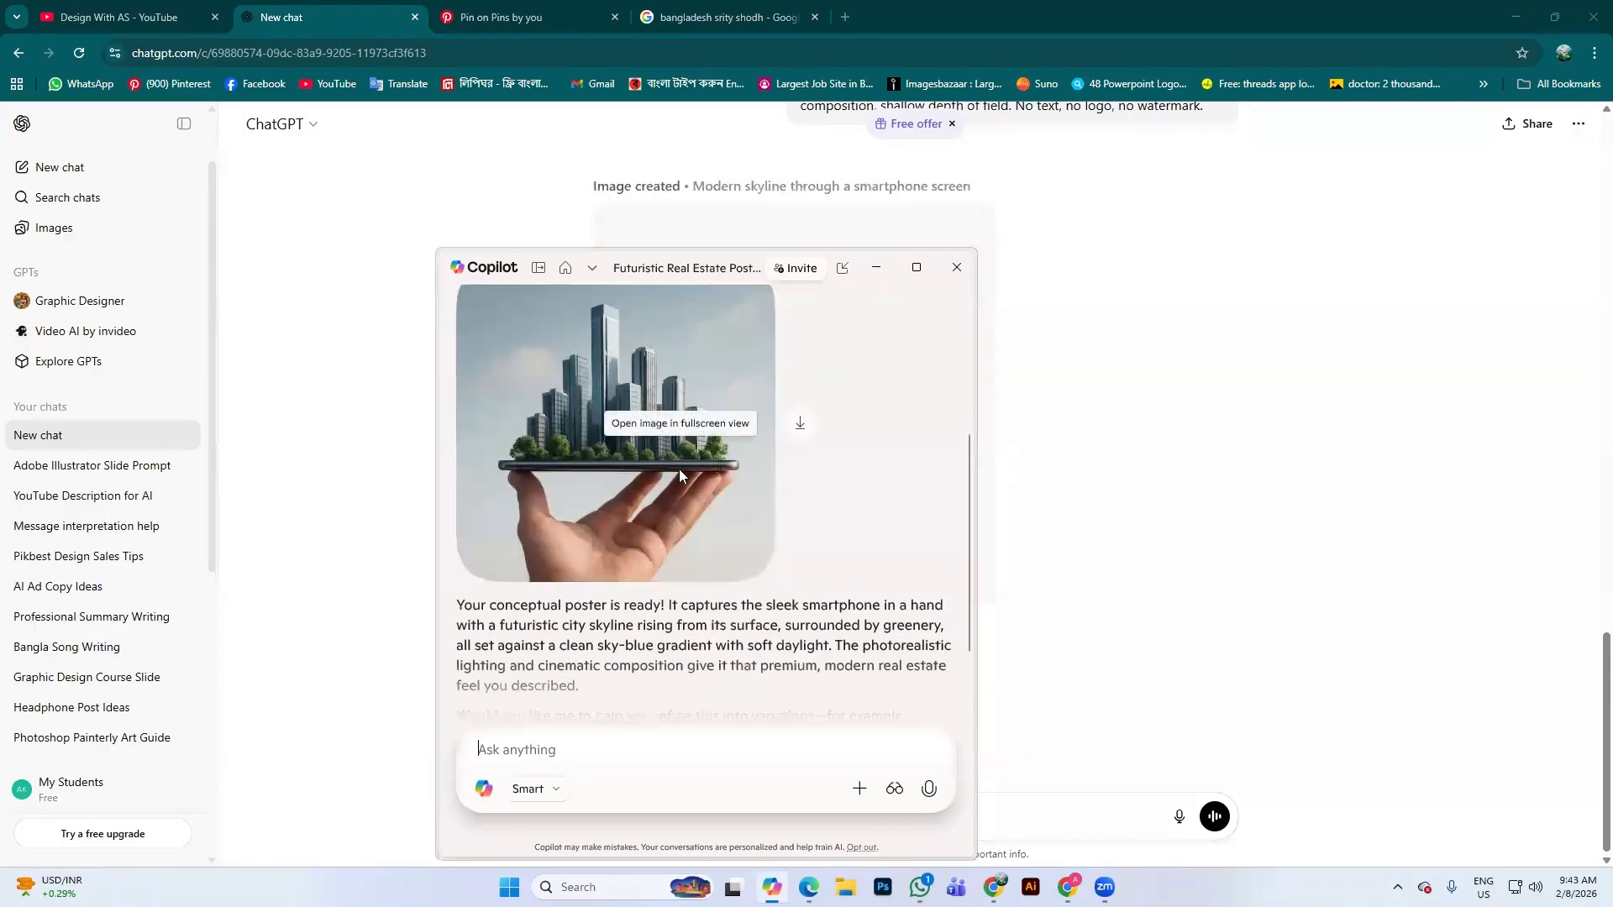
scroll(751, 462, up, 3)
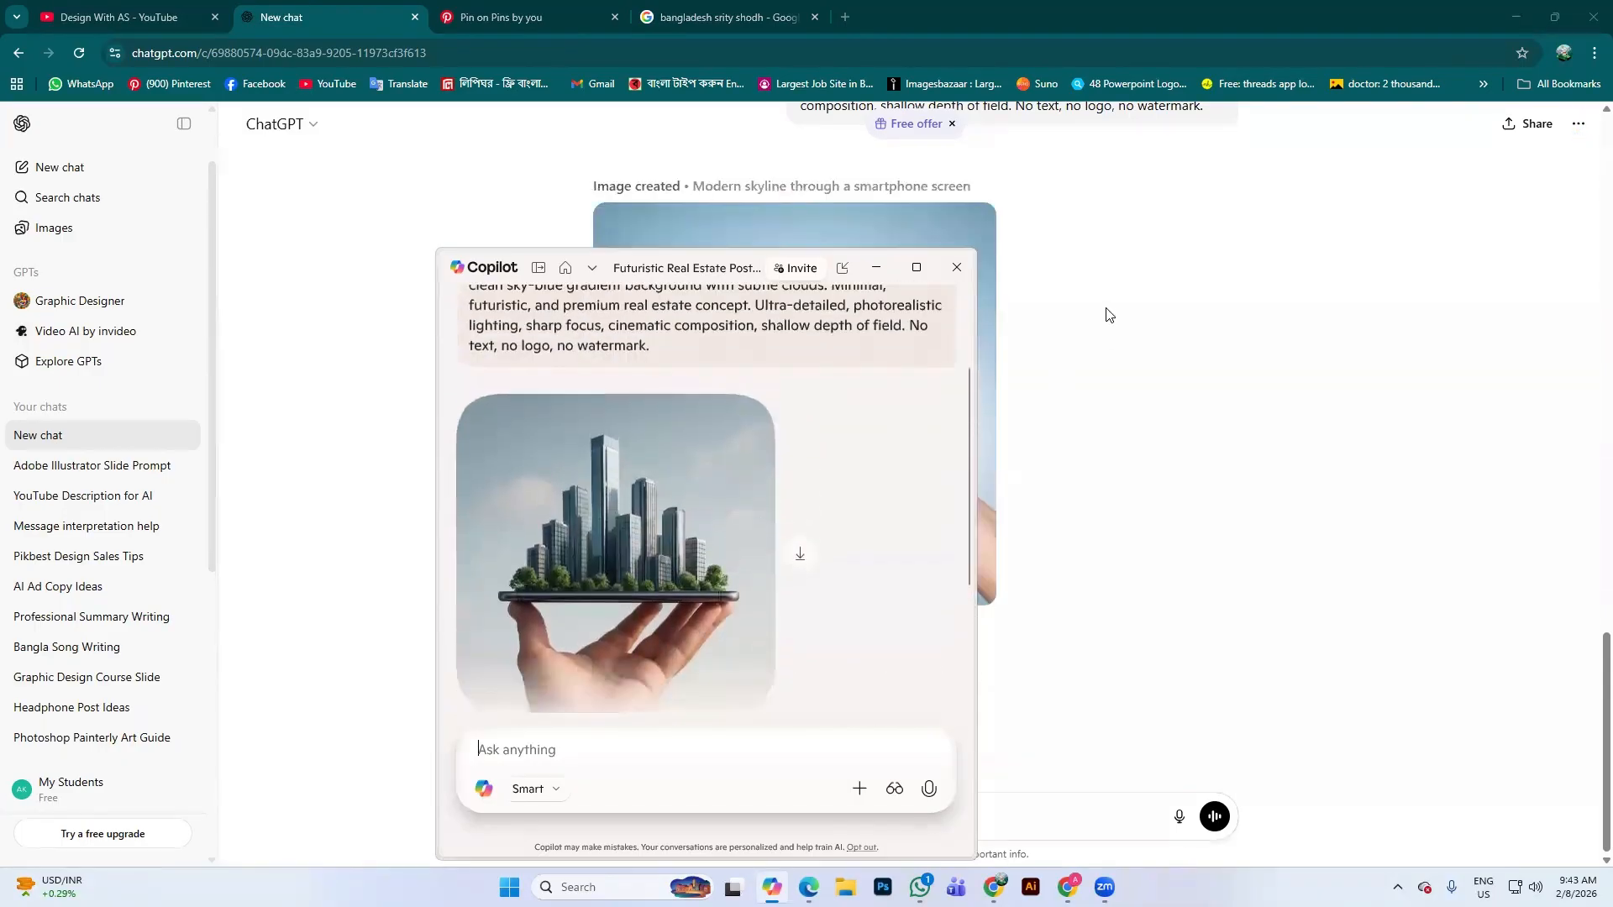
click(956, 268)
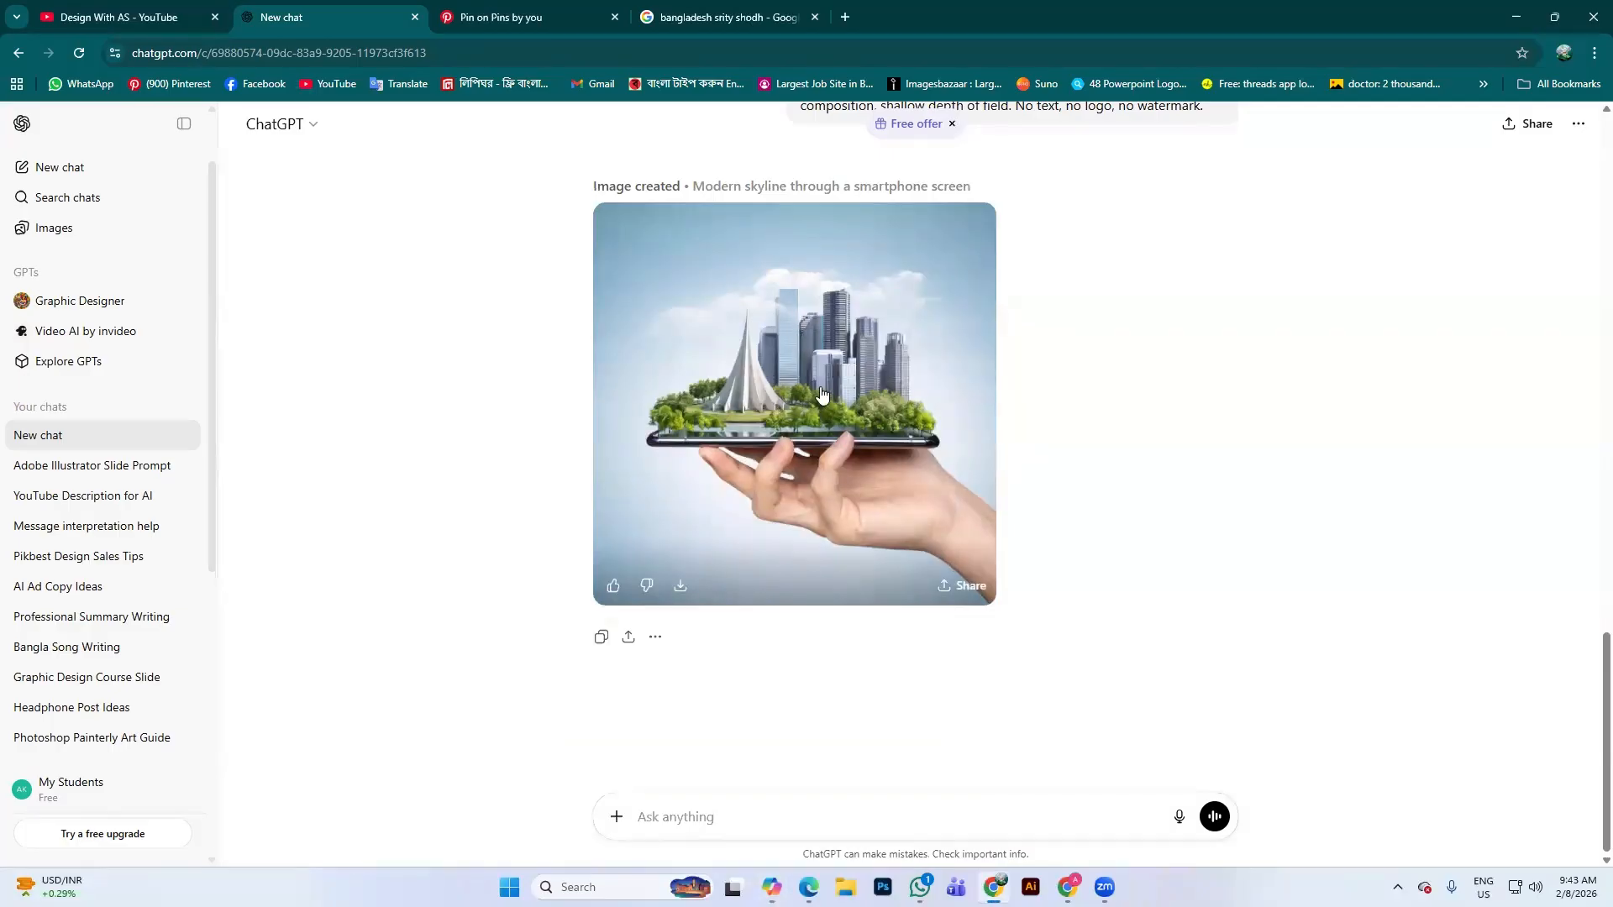
Open the Martyrs' Memorial smartphone poster full-size in ChatGPT's image viewer
click(785, 428)
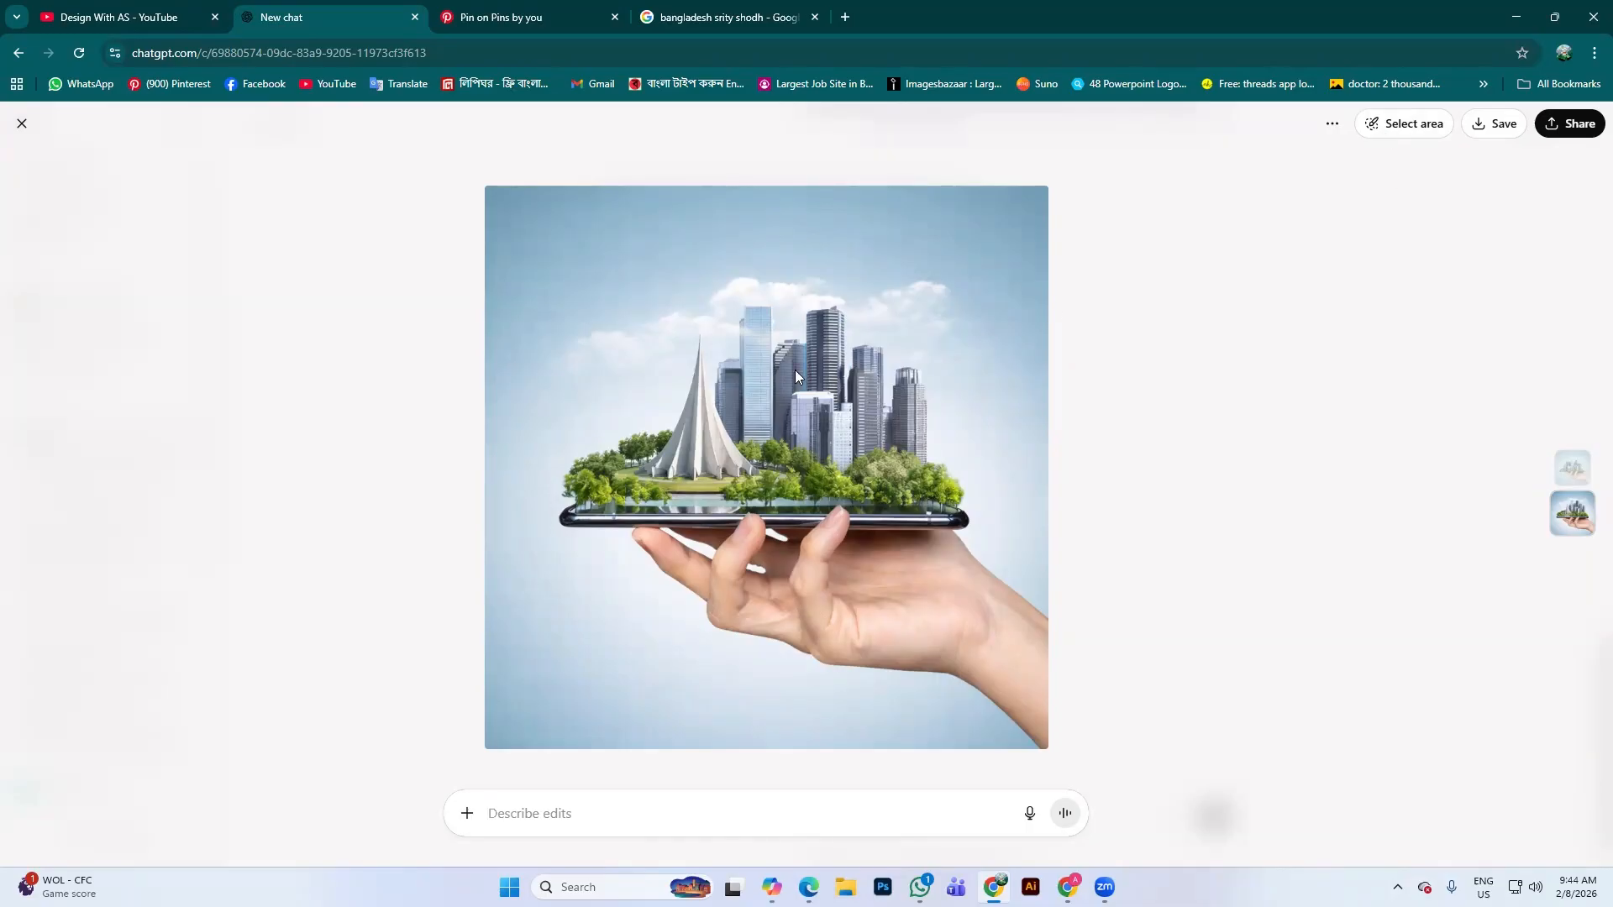
Mask the glass skyscrapers and submit a 'Bangladesh map' edit for that area
click(1388, 133)
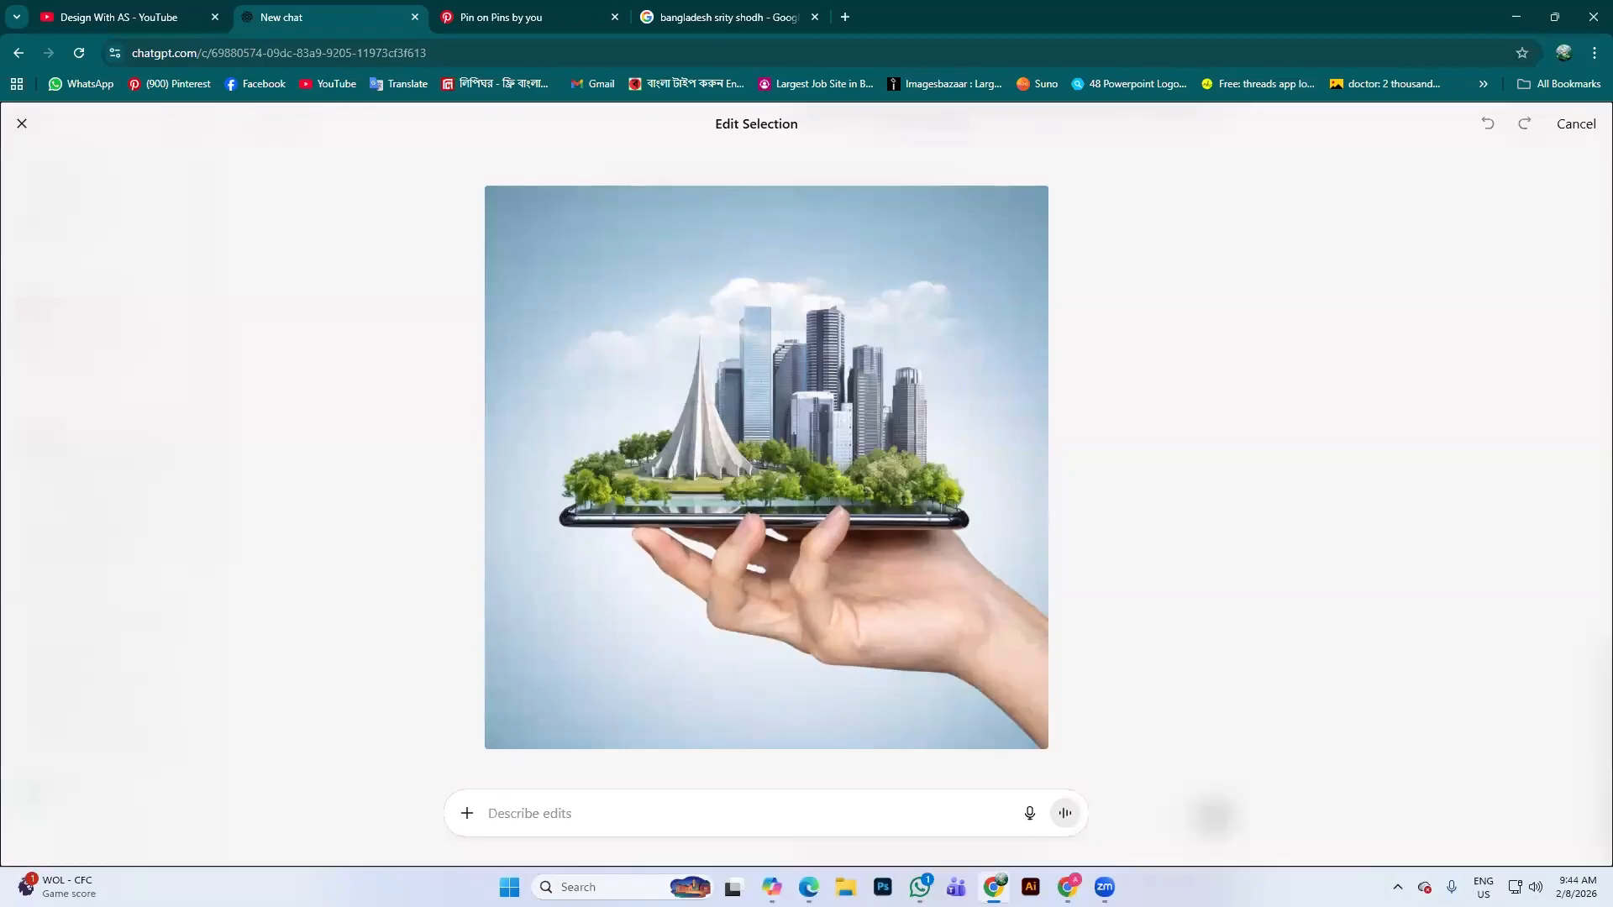
mouse_move(759, 341)
mouse_down()
mouse_move(794, 424)
mouse_move(904, 374)
mouse_move(831, 382)
mouse_move(827, 332)
mouse_move(794, 309)
mouse_up()
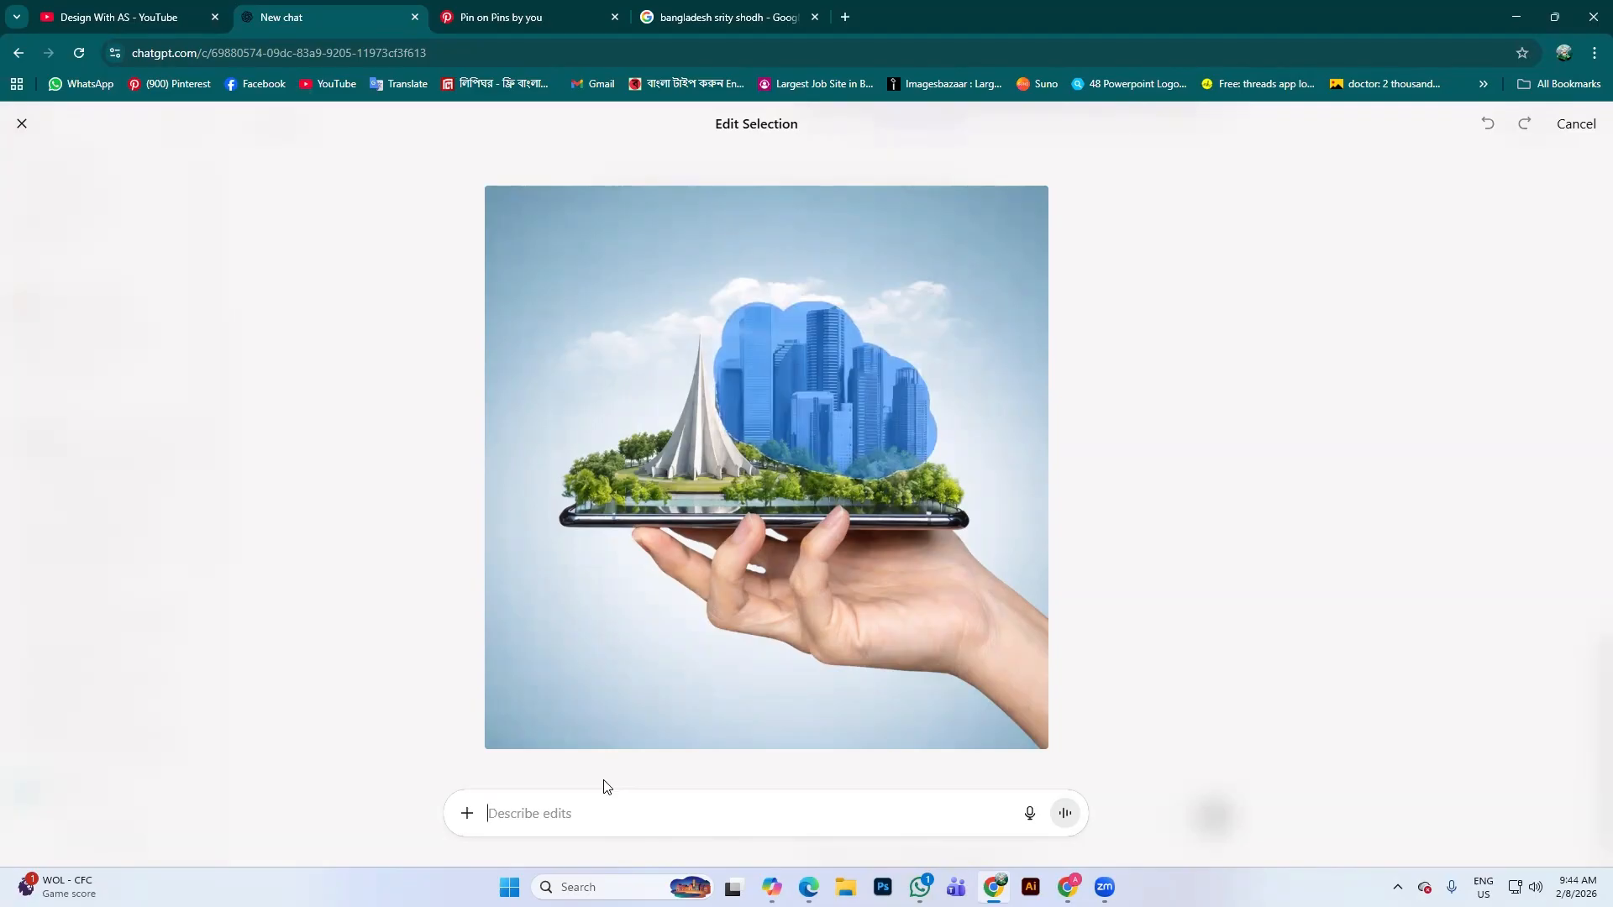
text(Ban)
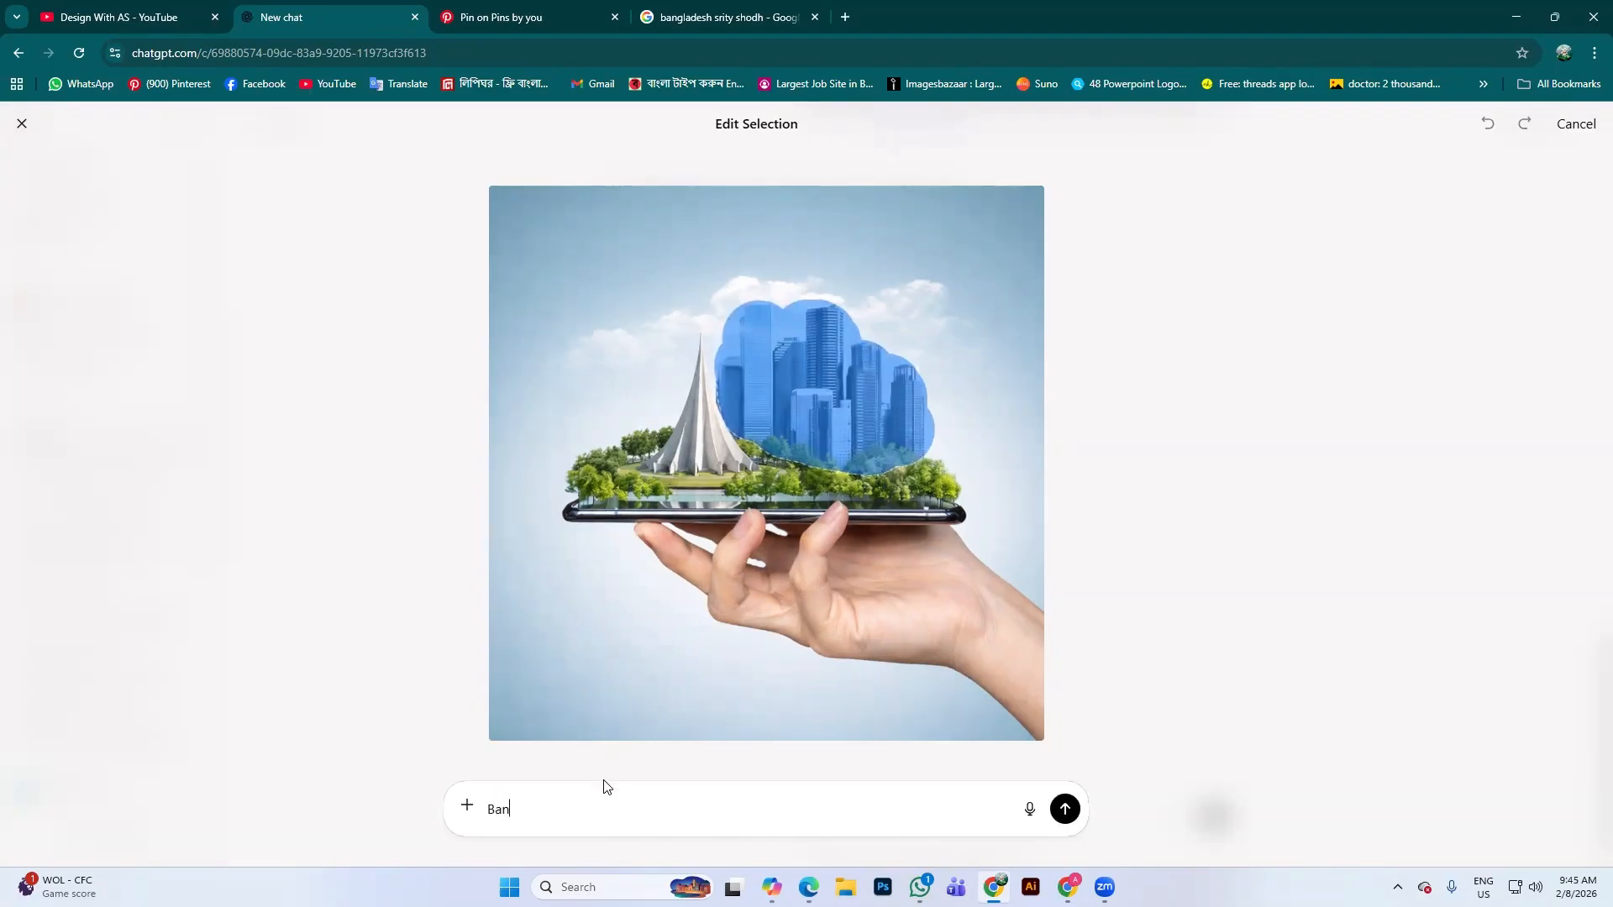
text(gladesh map)
key(Return)
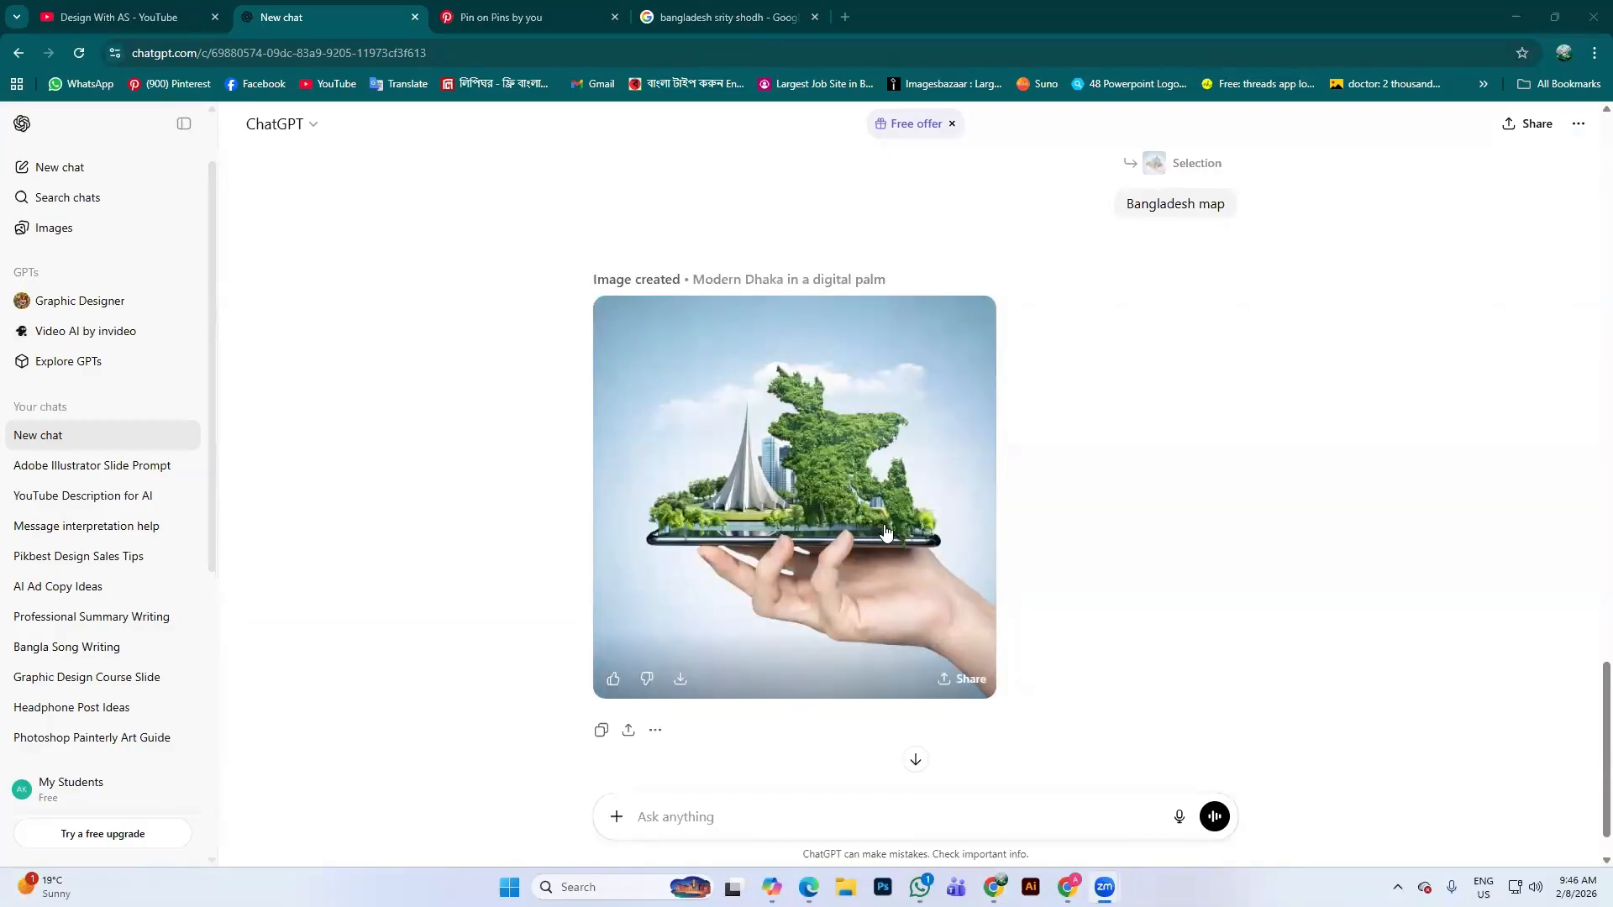
Zoom the chat to 90%, compare the skyline and map images, then bring Copilot back
key(ctrl+minus)
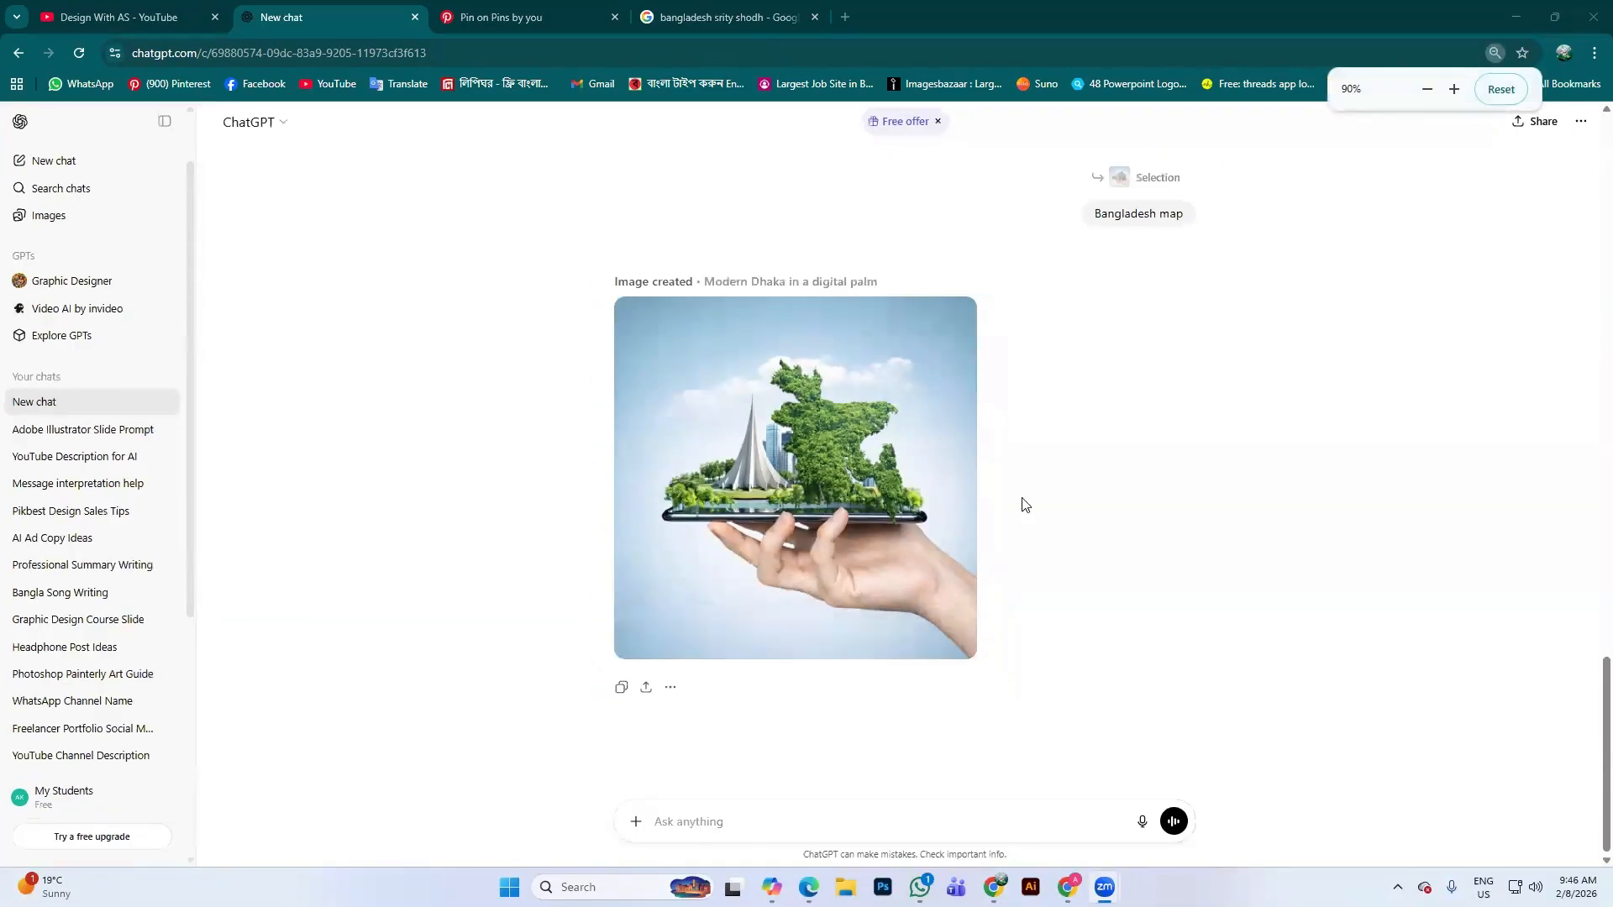
scroll(1139, 411, up, 5)
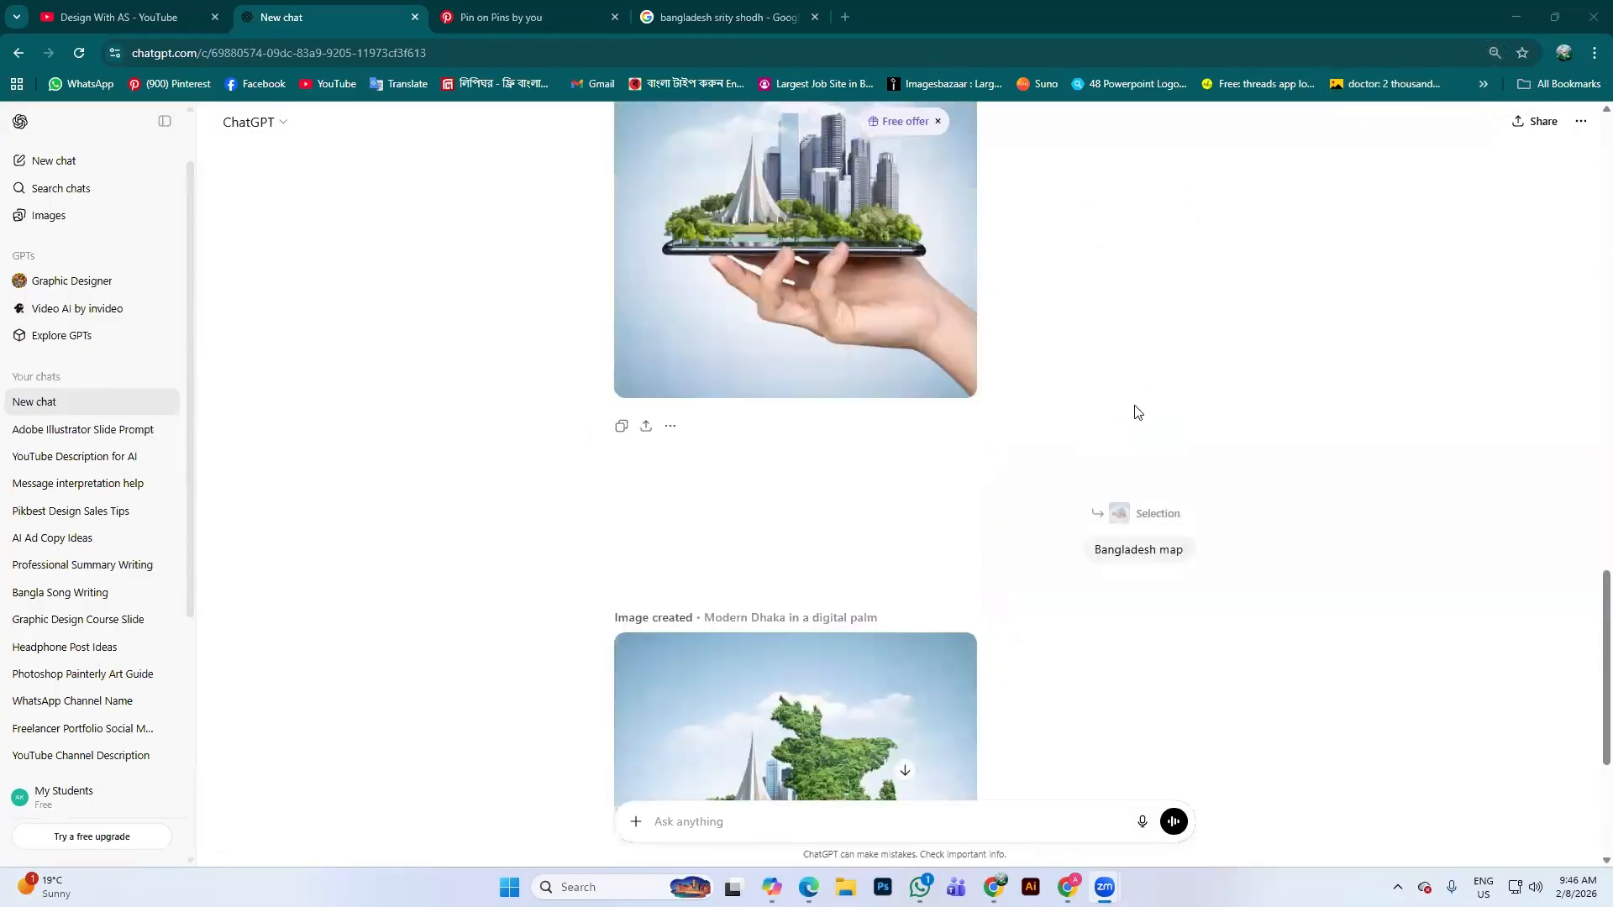
scroll(1154, 544, down, 5)
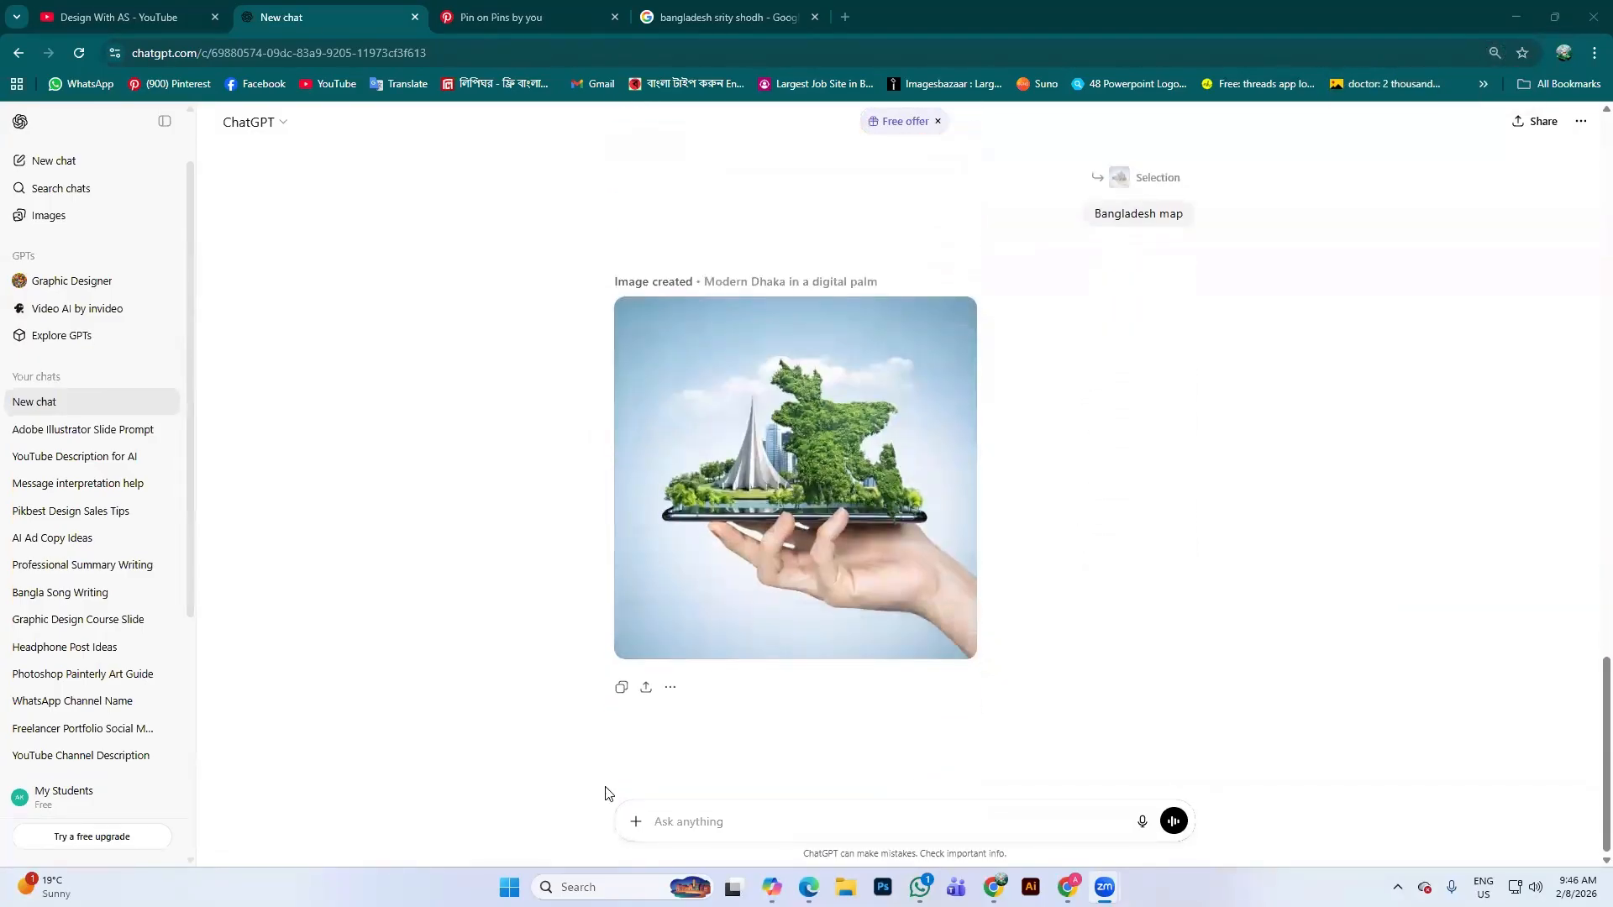
scroll(1017, 523, up, 5)
scroll(1014, 520, down, 5)
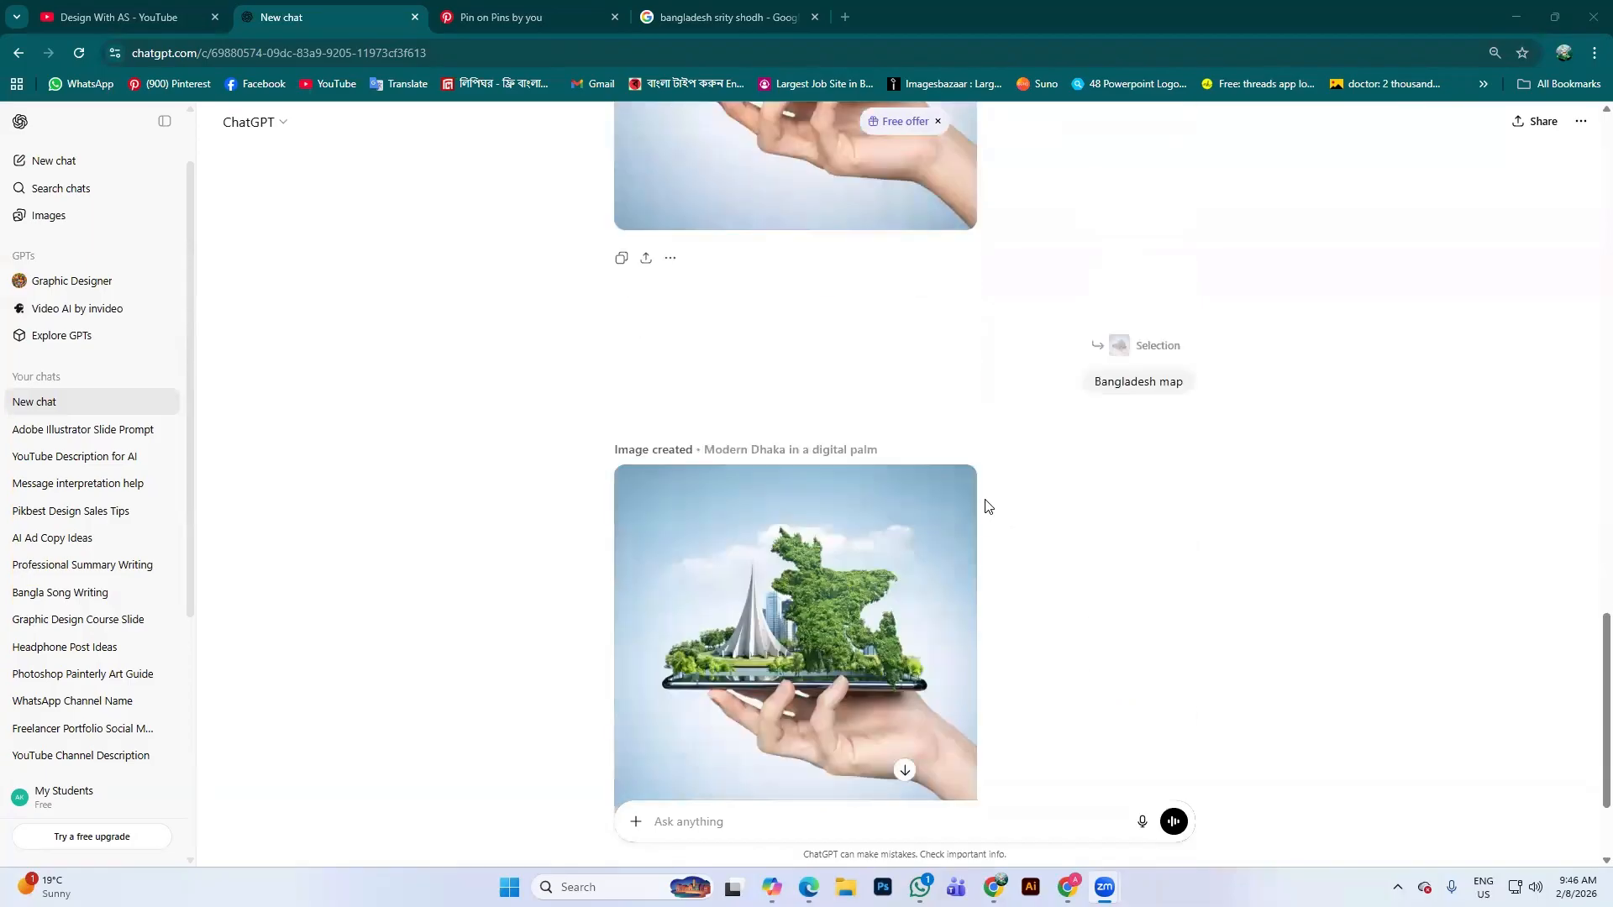
scroll(985, 506, up, 5)
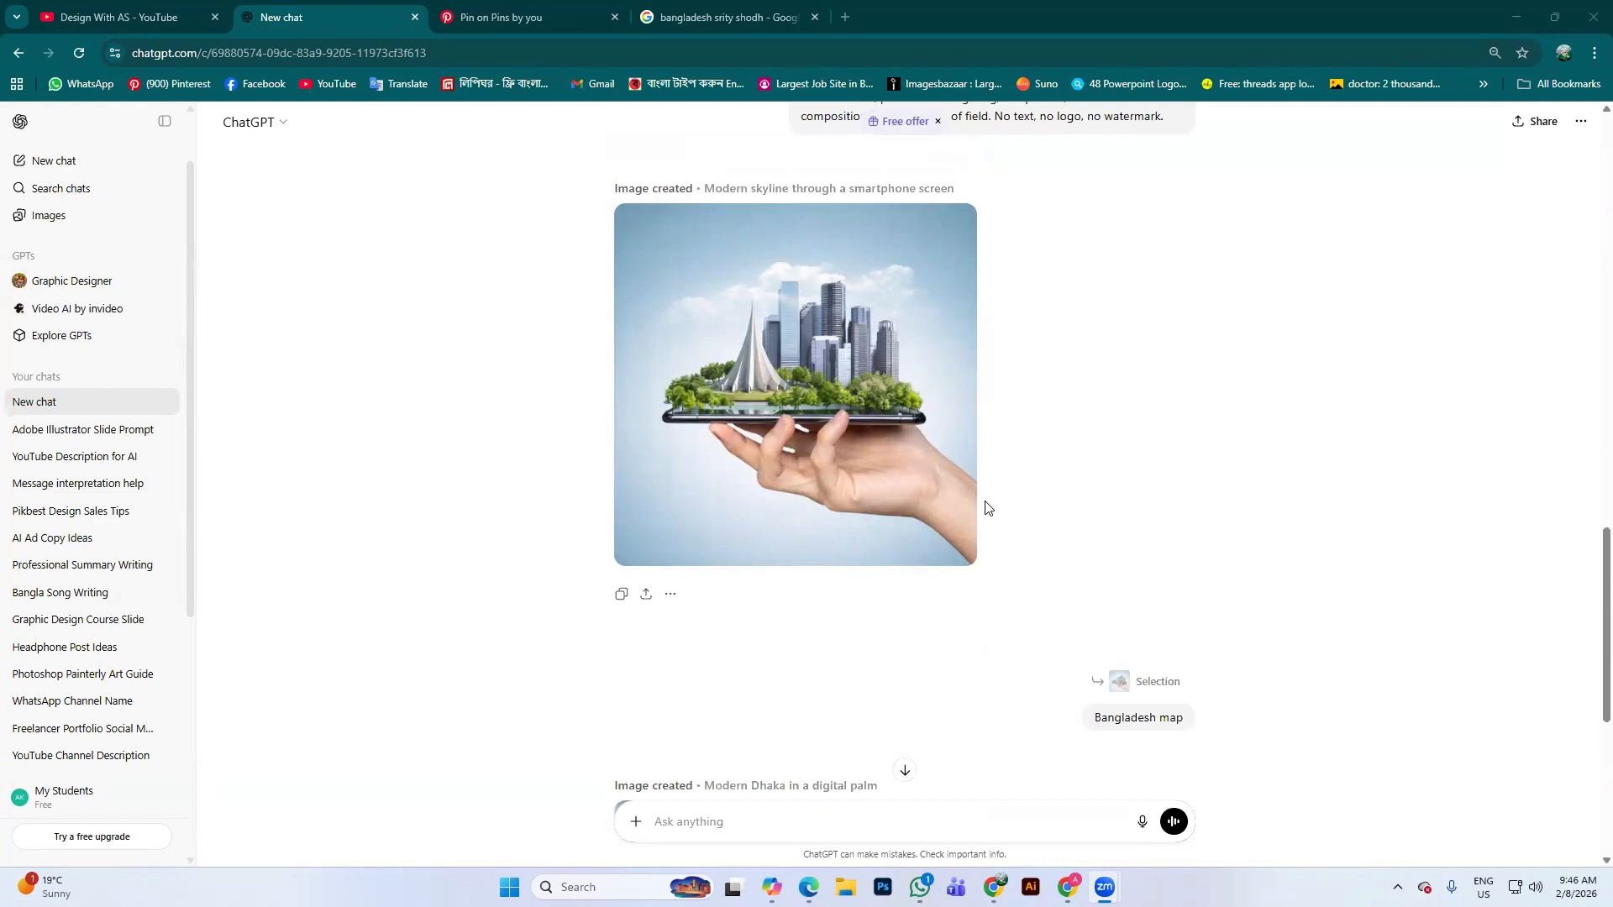
scroll(890, 498, down, 3)
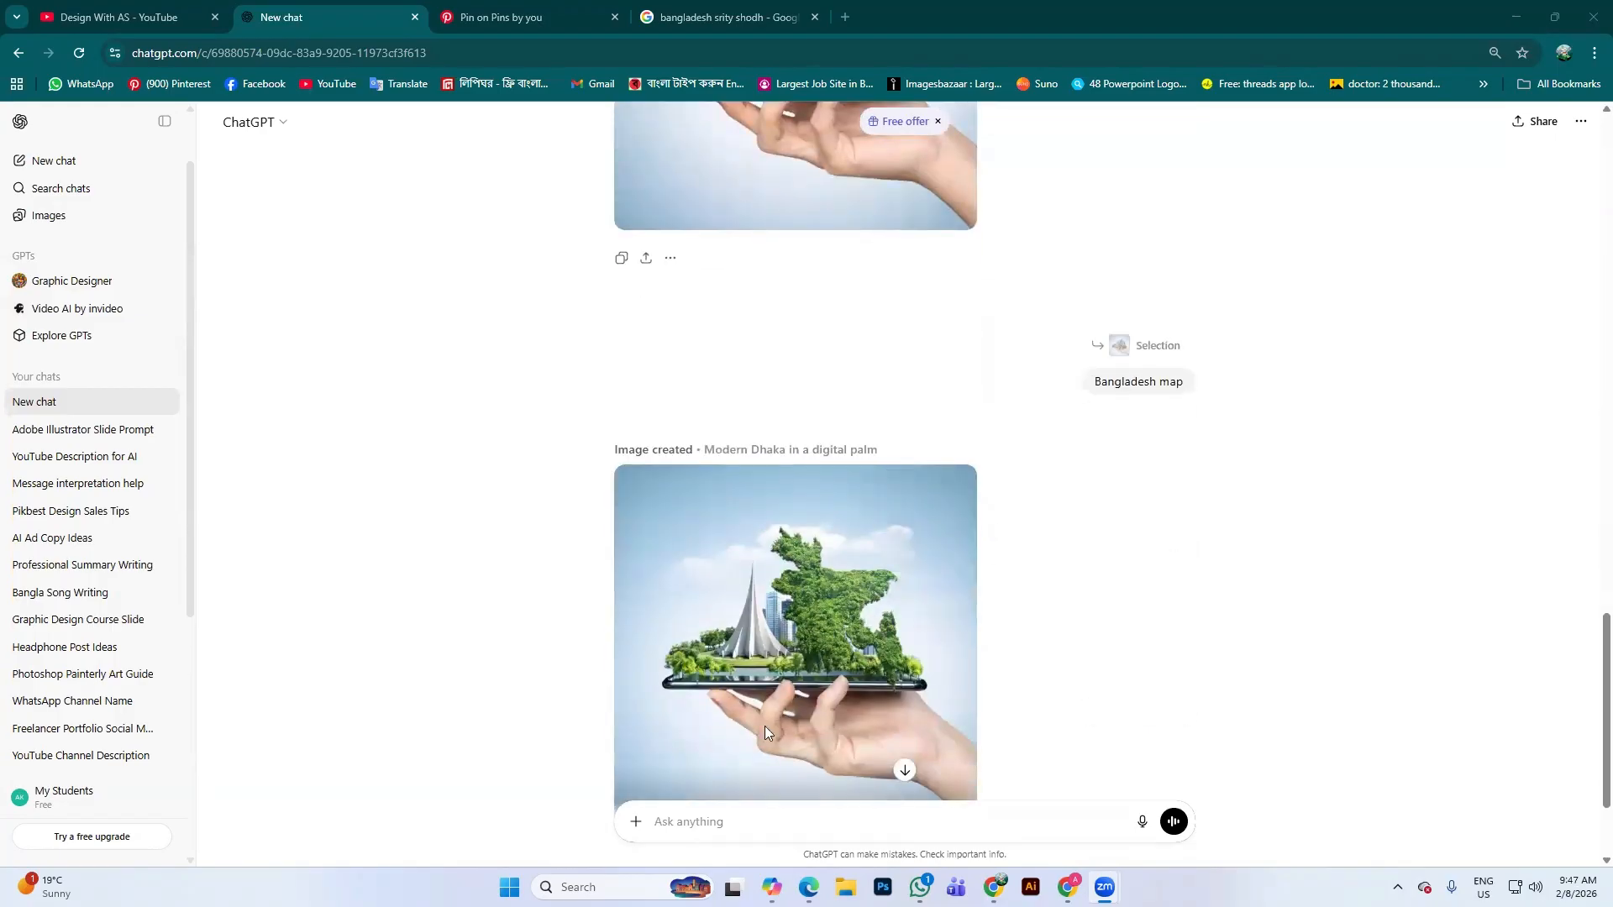
click(772, 888)
Review Copilot's city-in-hand poster and reply again, then minimize the Copilot window
scroll(663, 477, up, 5)
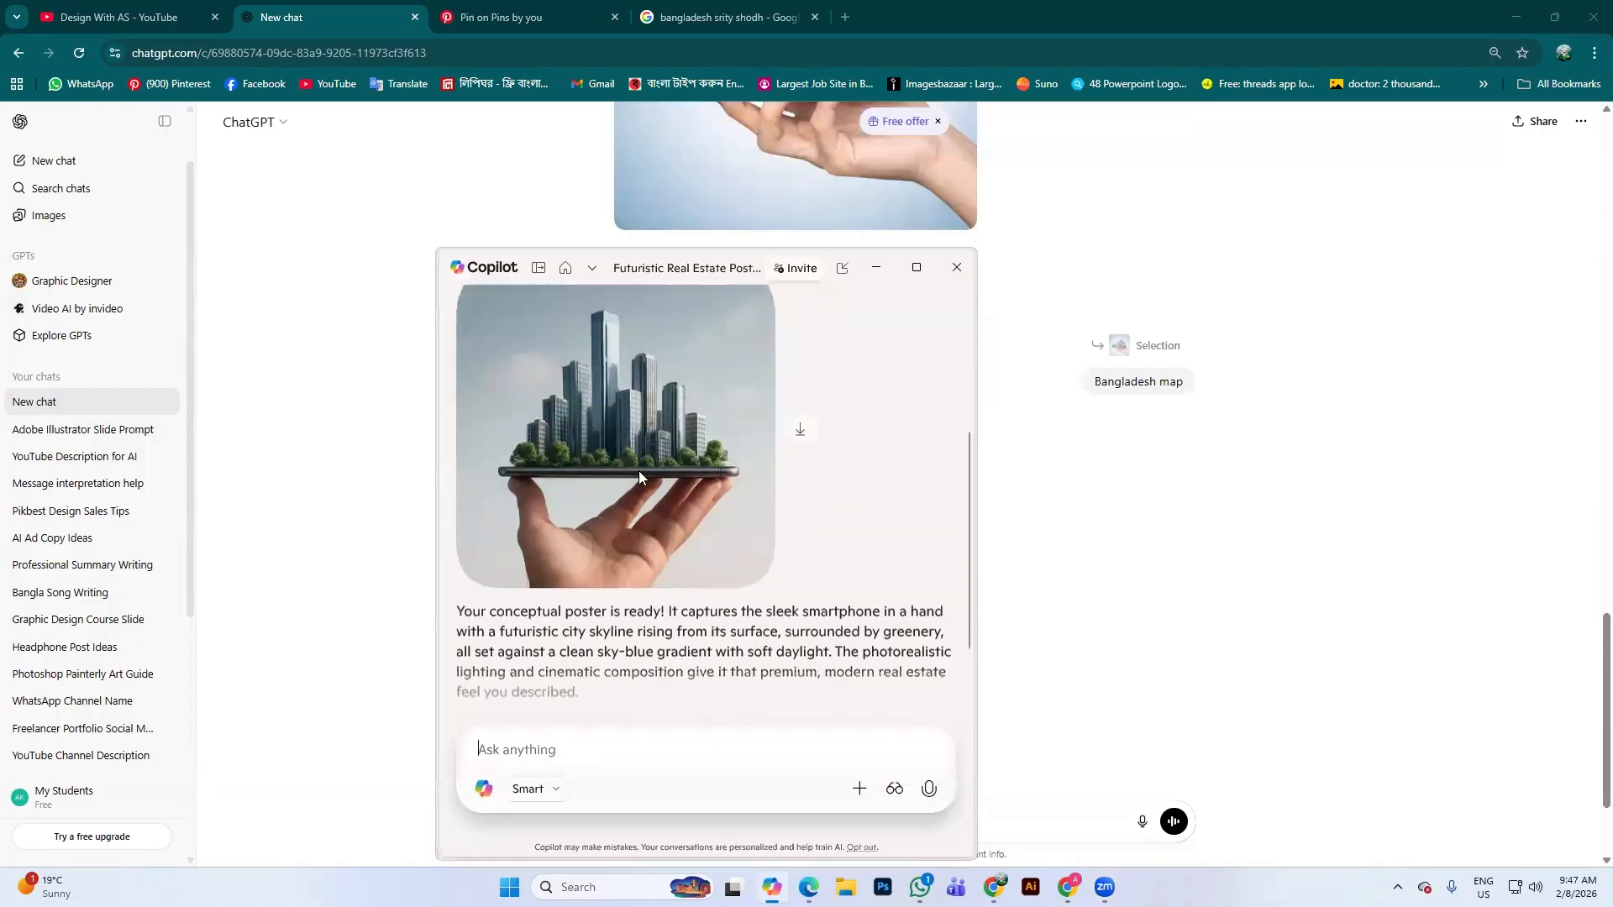
scroll(622, 471, down, 3)
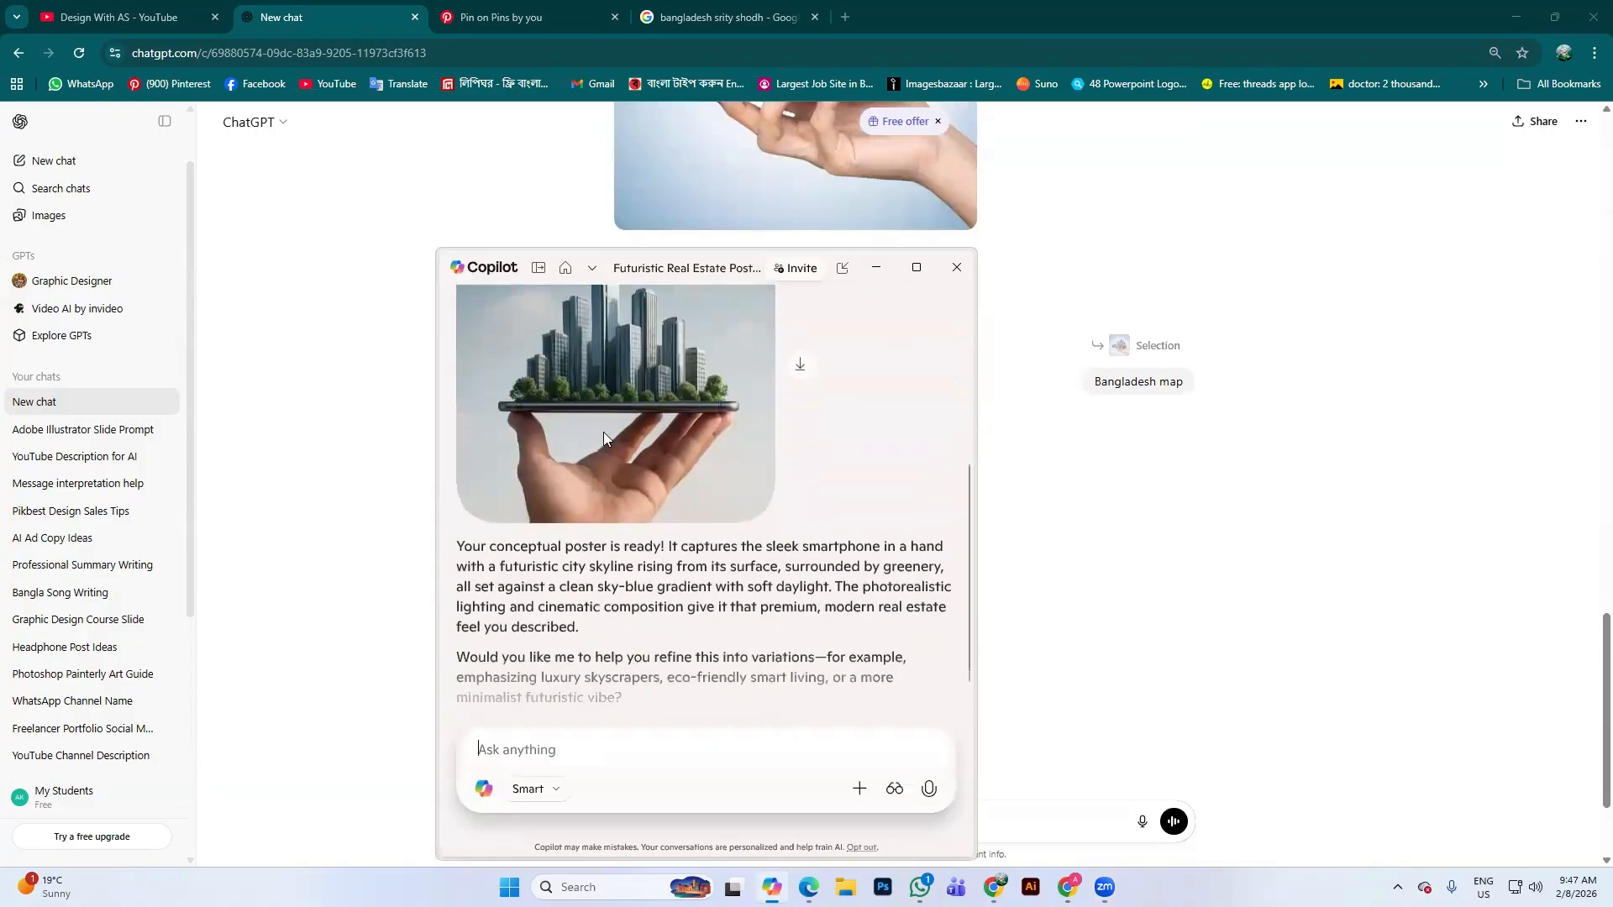
scroll(601, 432, up, 2)
scroll(729, 498, up, 2)
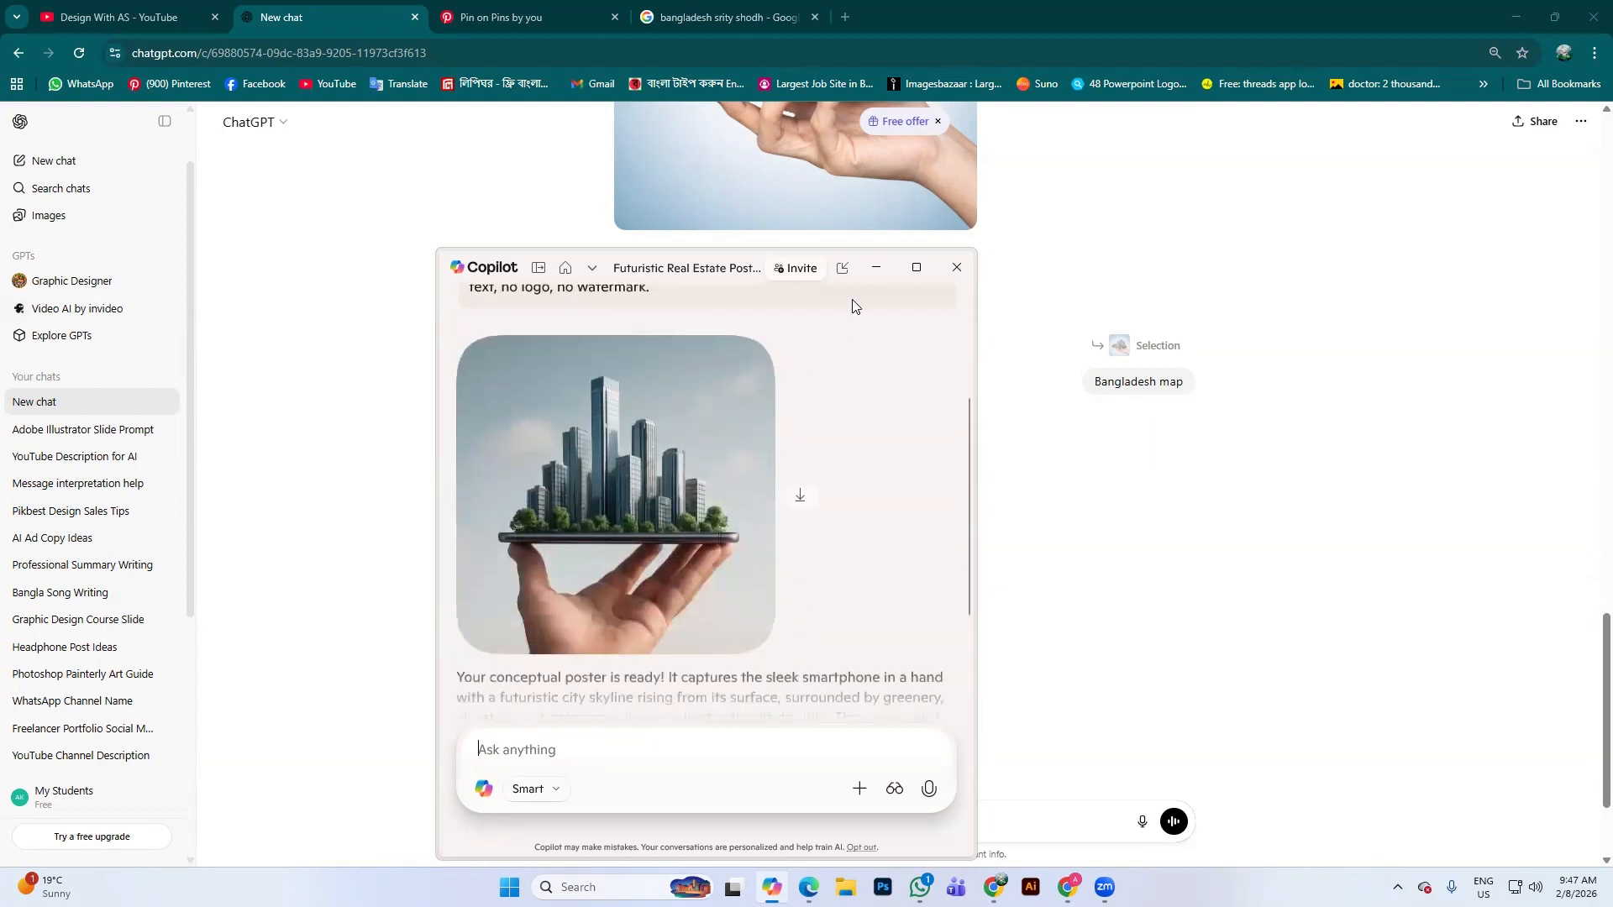
click(874, 270)
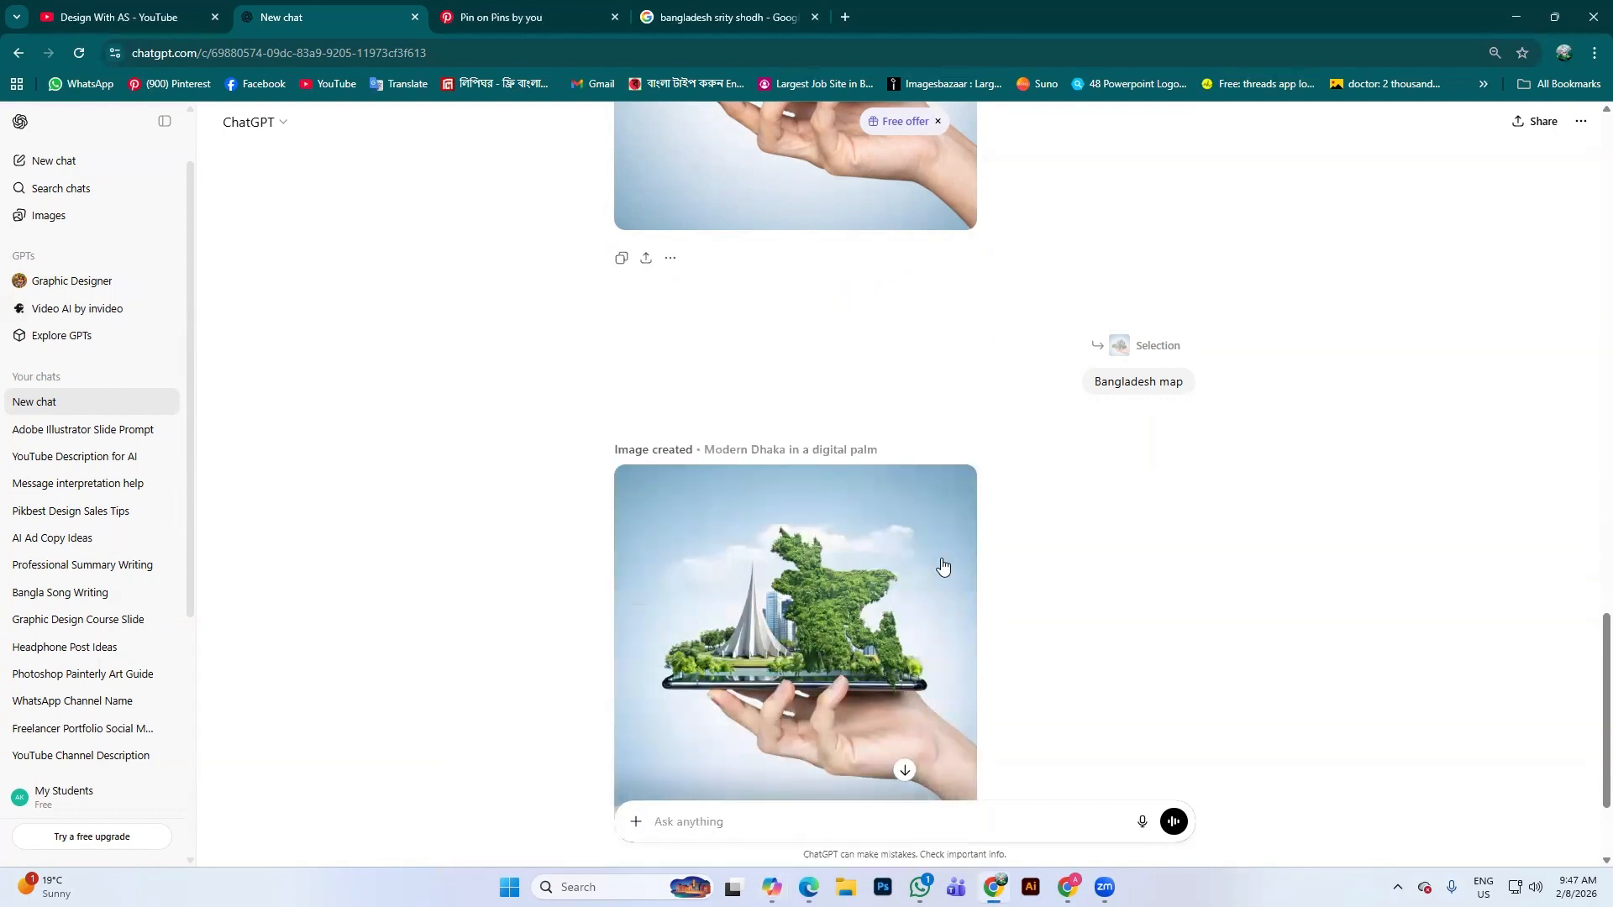
Open a blank new Chrome tab beside the ChatGPT chat
scroll(943, 567, down, 2)
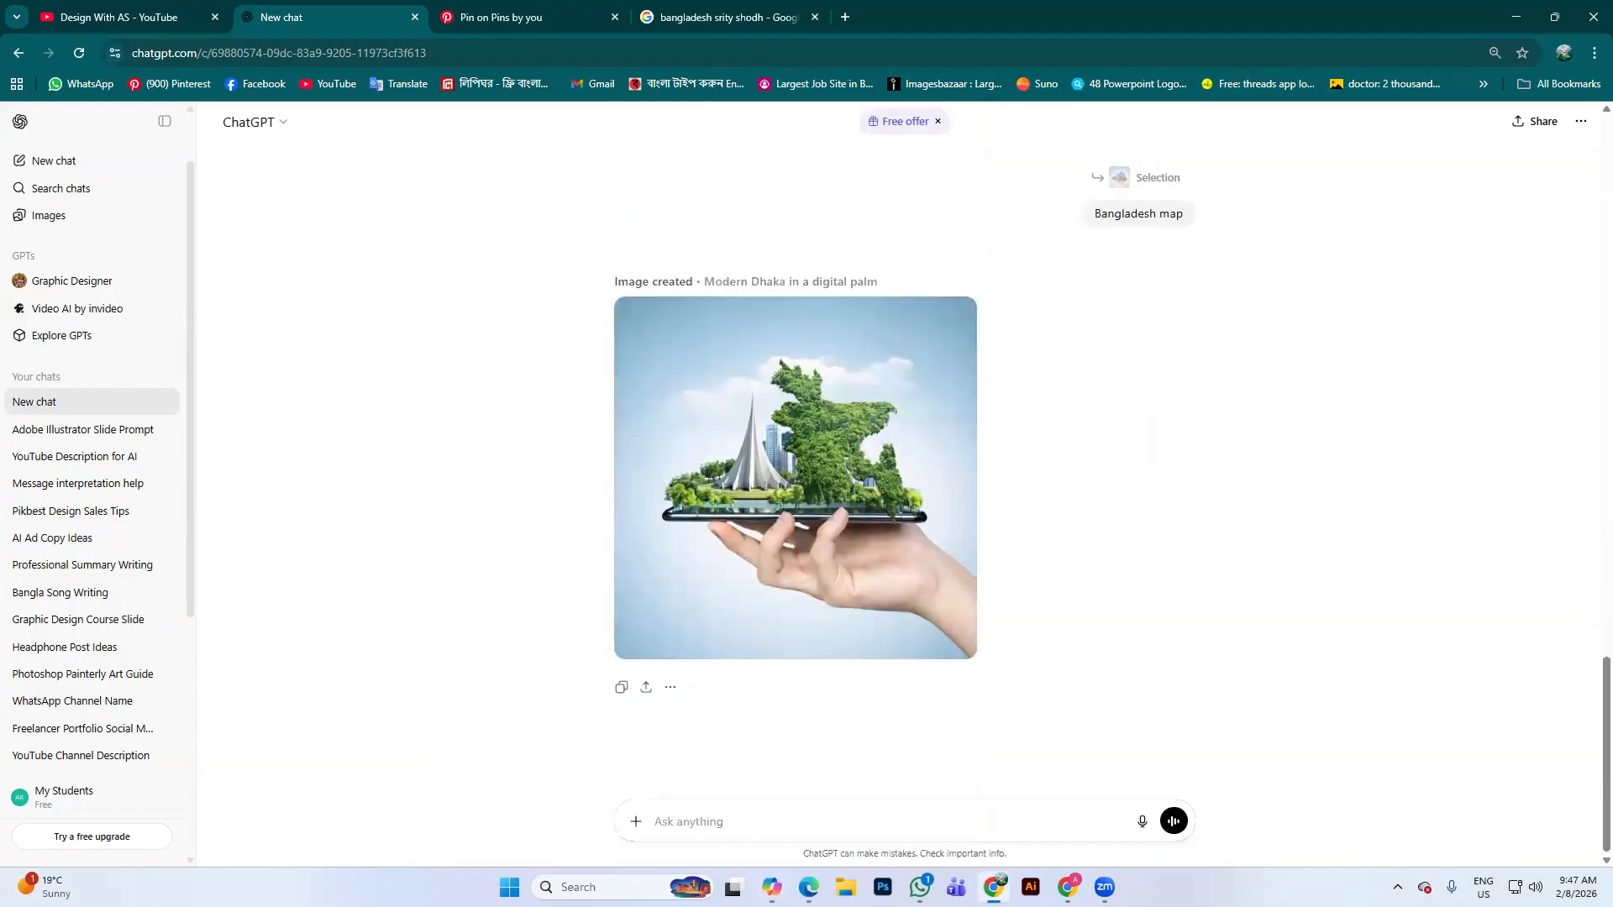
mouse_move(1068, 888)
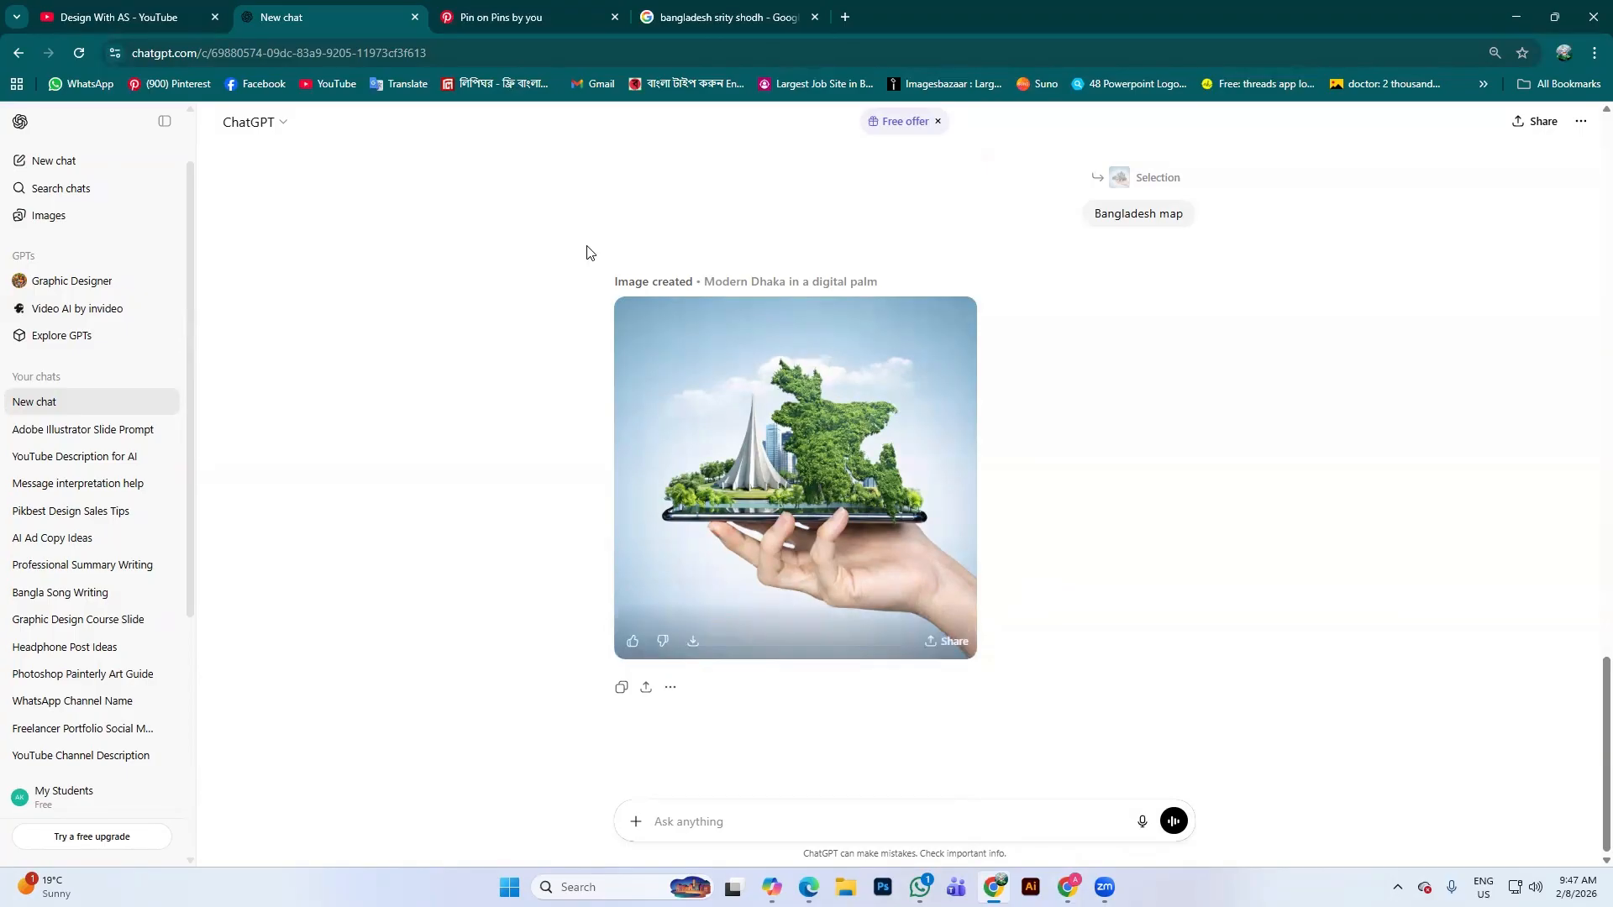
click(845, 17)
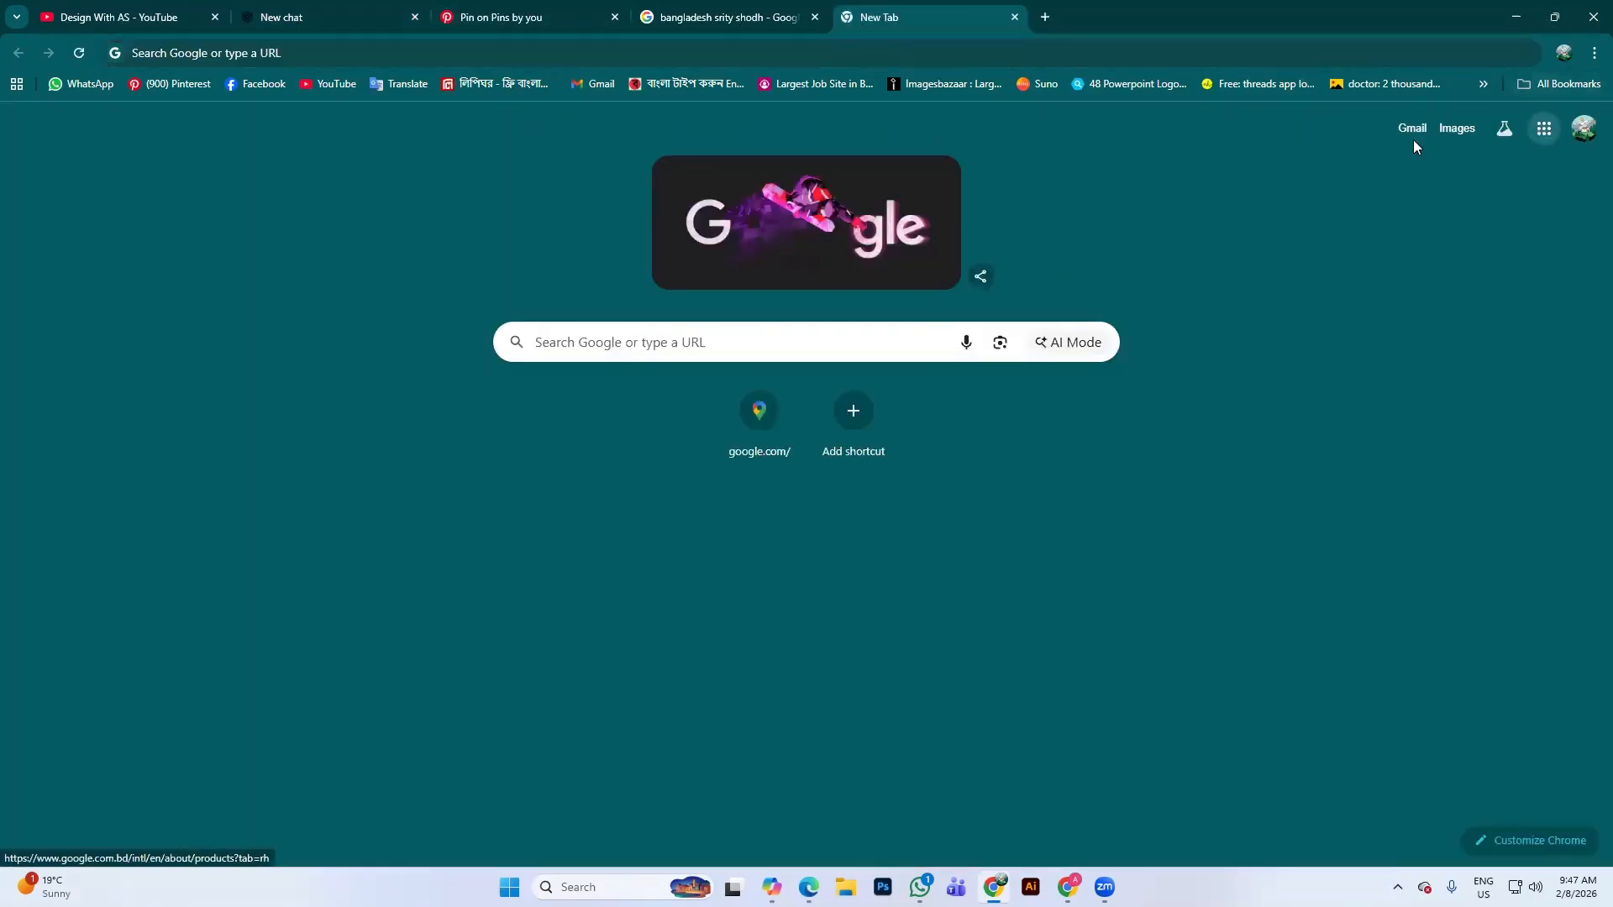
Launch Google Slides from the Google apps grid
click(1544, 128)
scroll(1403, 412, down, 4)
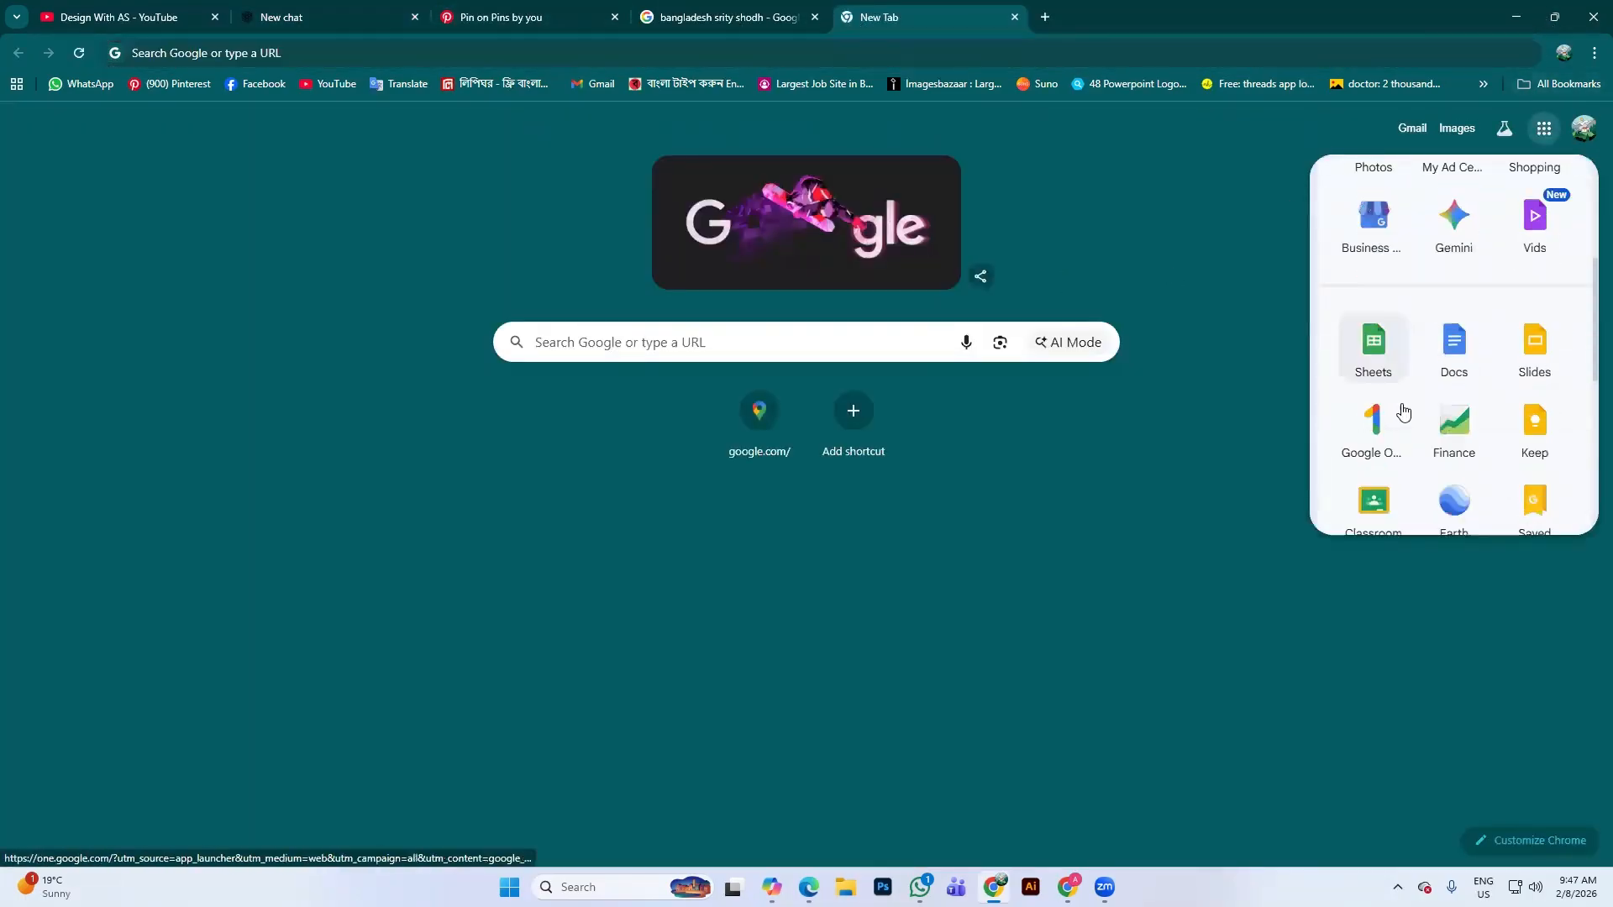
click(1533, 359)
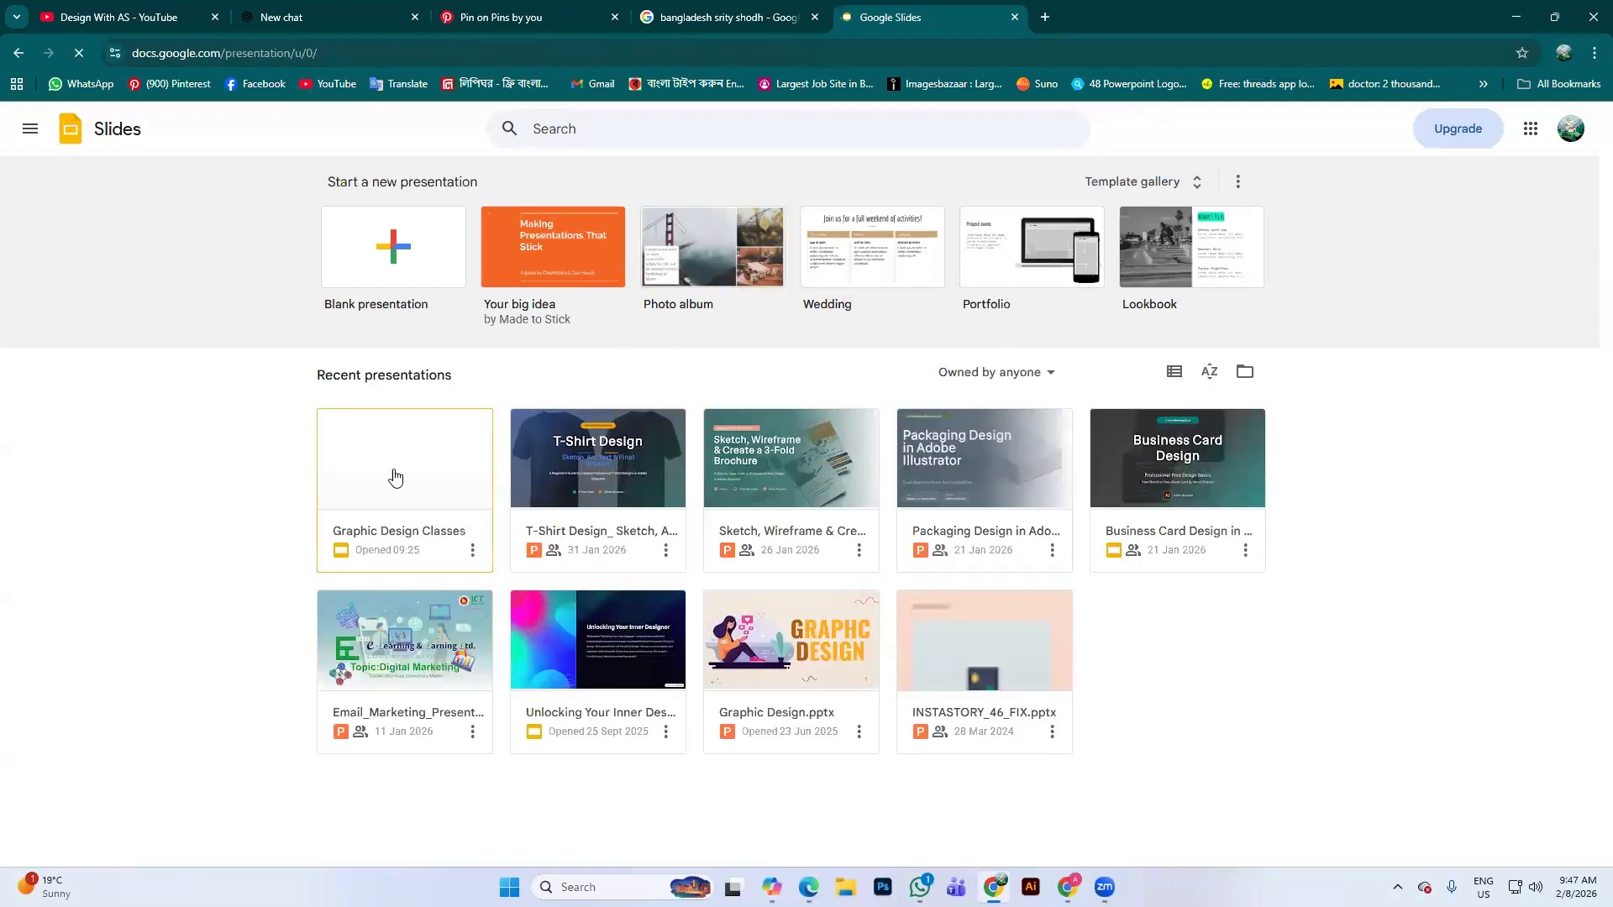
Open the Graphic Design Classes deck at slide 31, Class 30: AI in Graphic Design
click(455, 470)
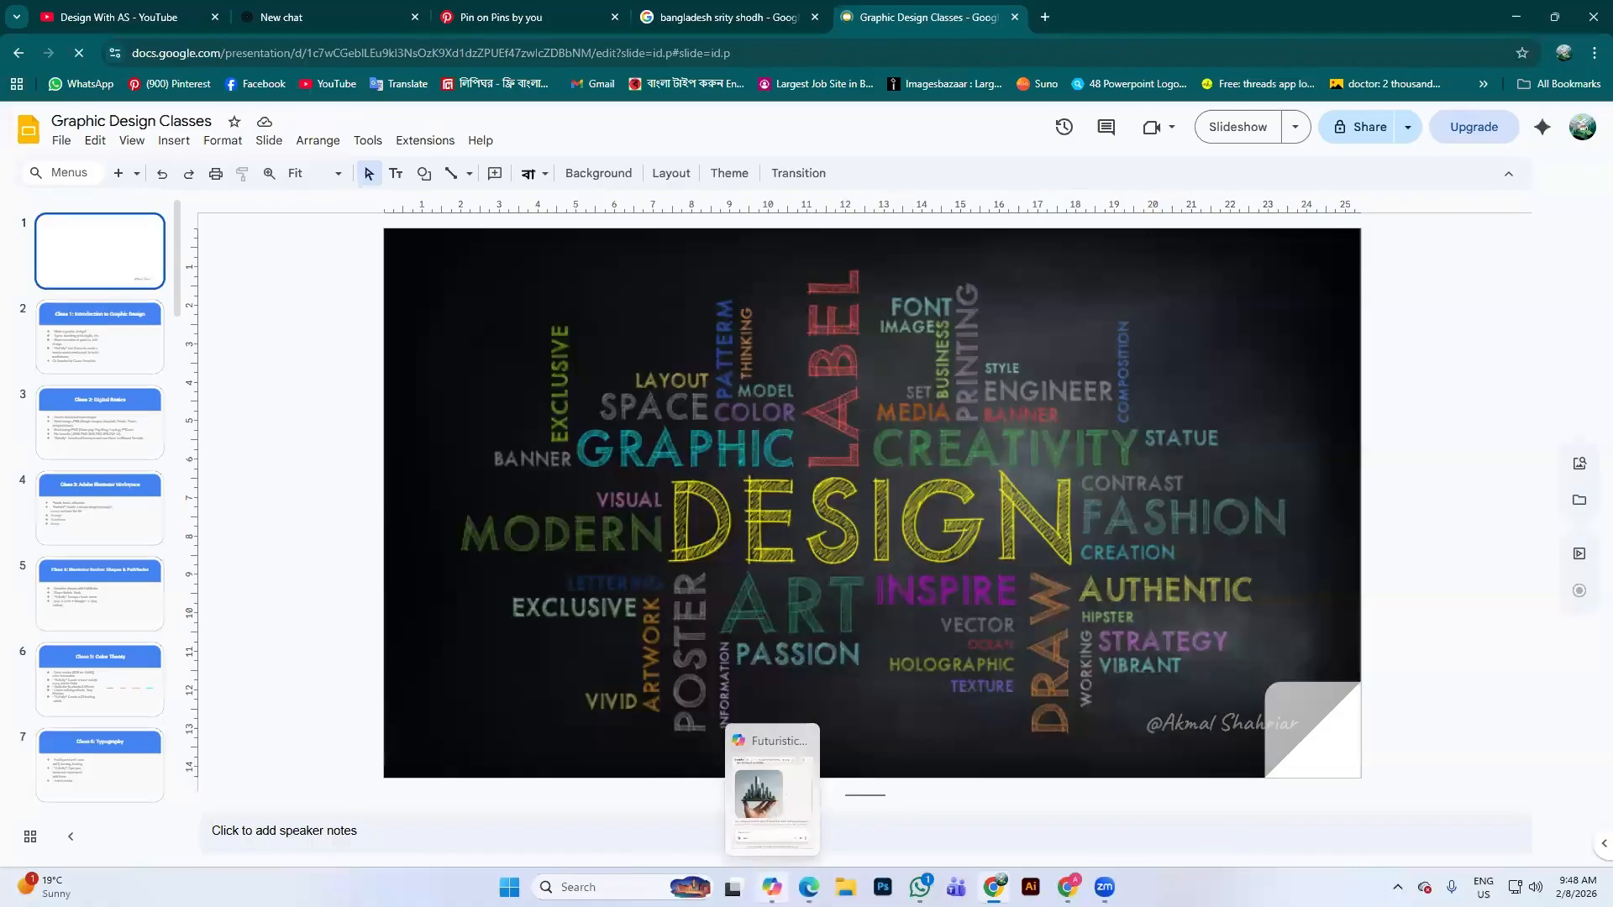
scroll(99, 405, down, 15)
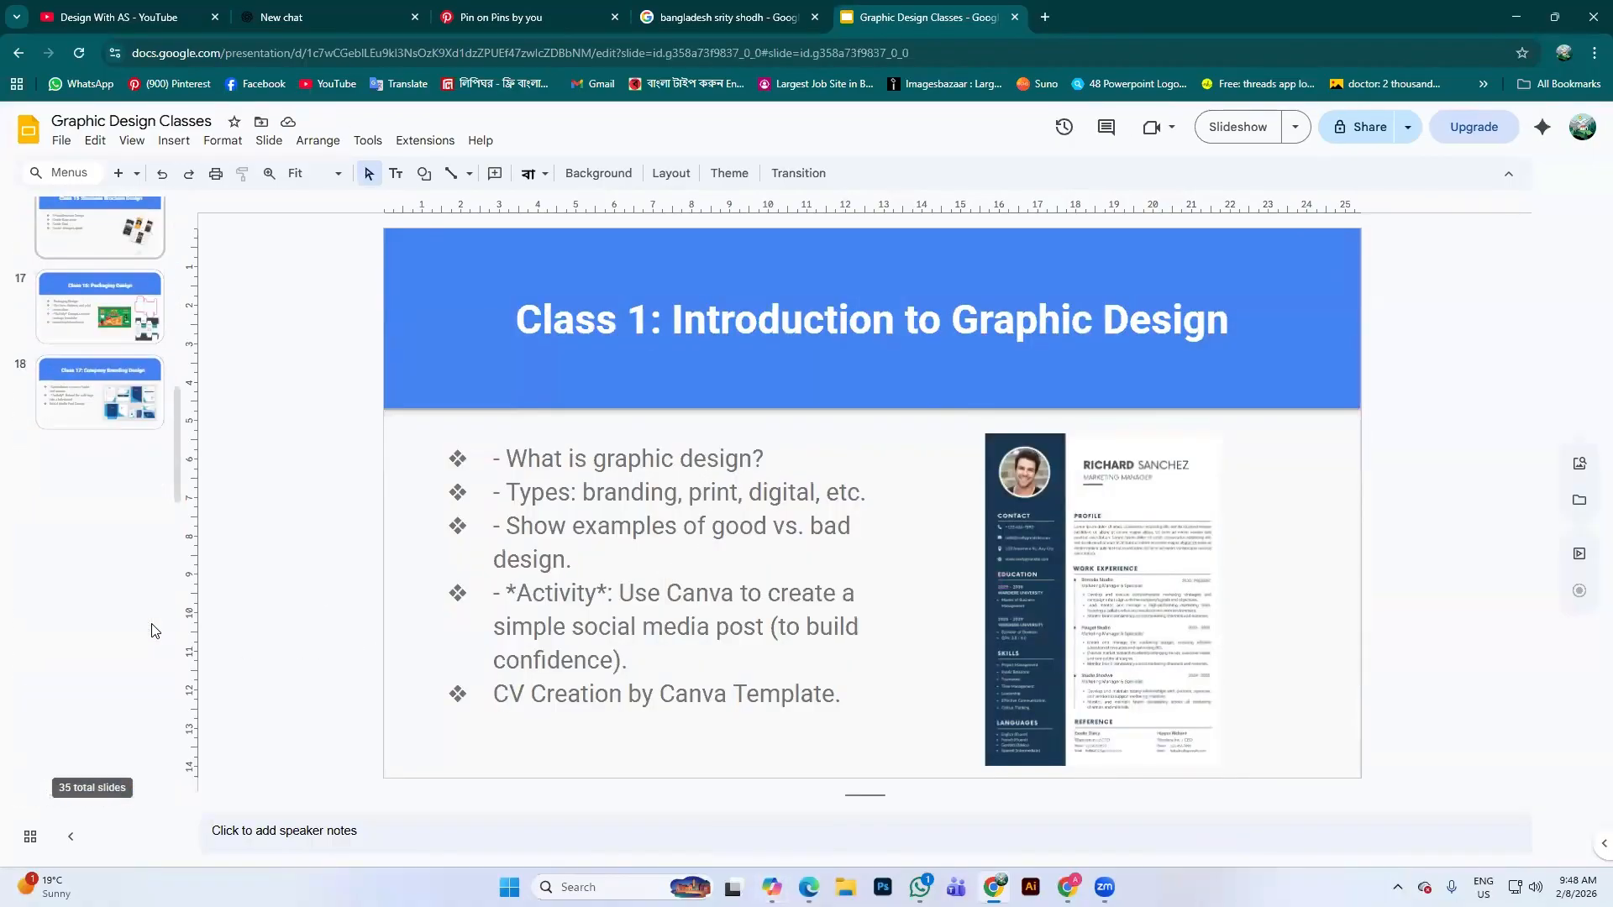
scroll(99, 405, down, 12)
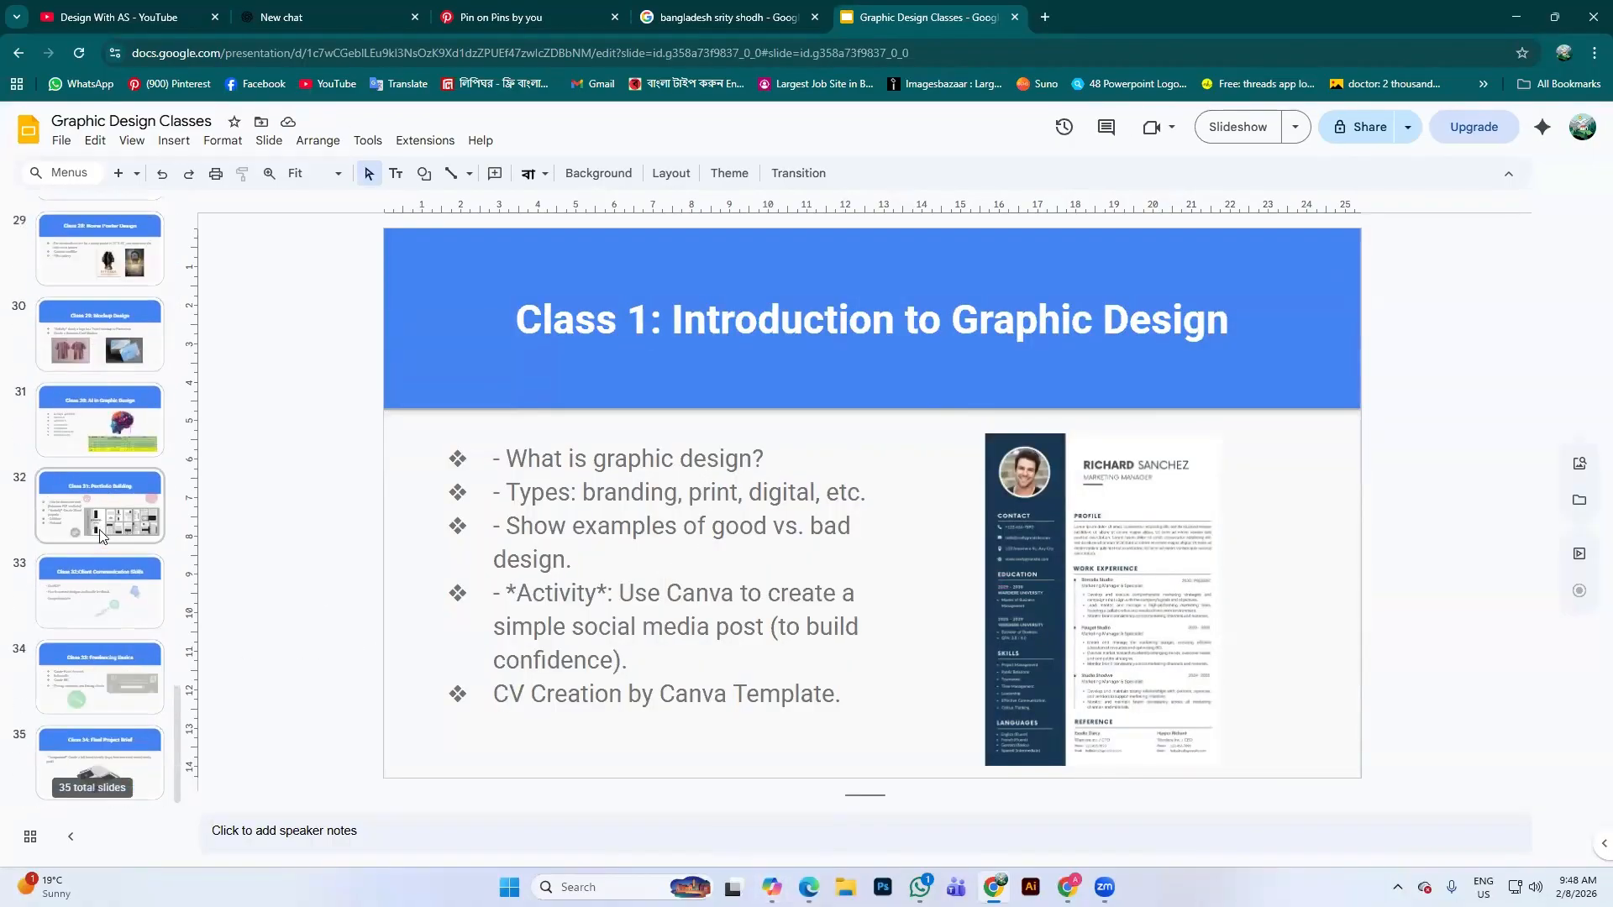
click(73, 447)
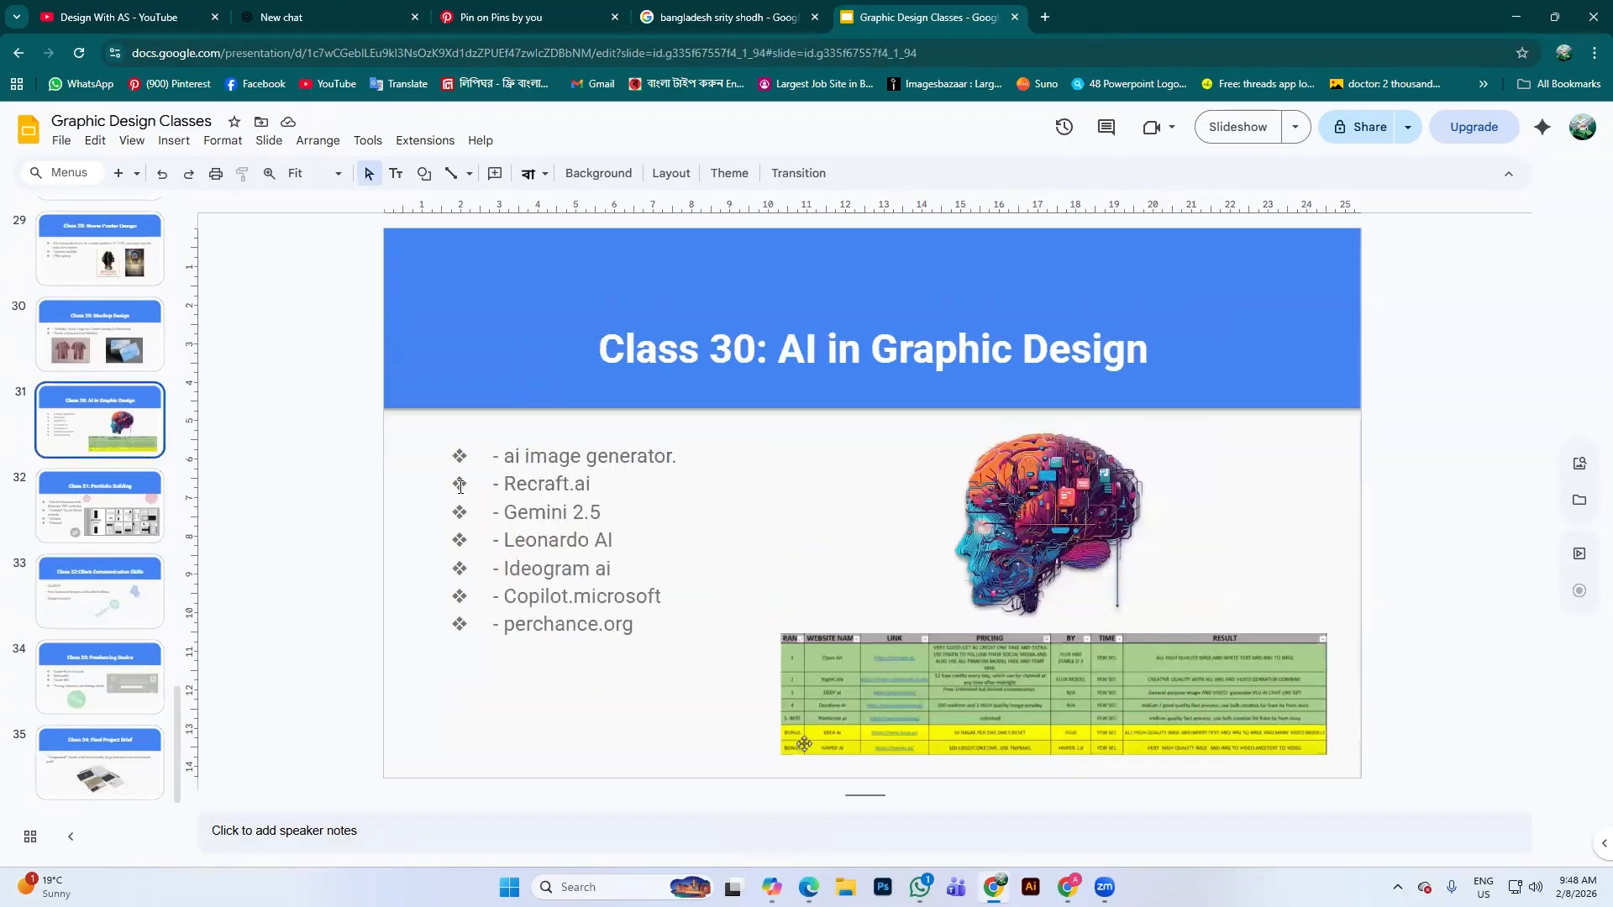
Highlight the AI tool lines: ai image generator, Recraft.ai, Ideogram ai, Copilot.microsoft, perchance.org
drag(500, 456, 686, 456)
drag(510, 483, 615, 541)
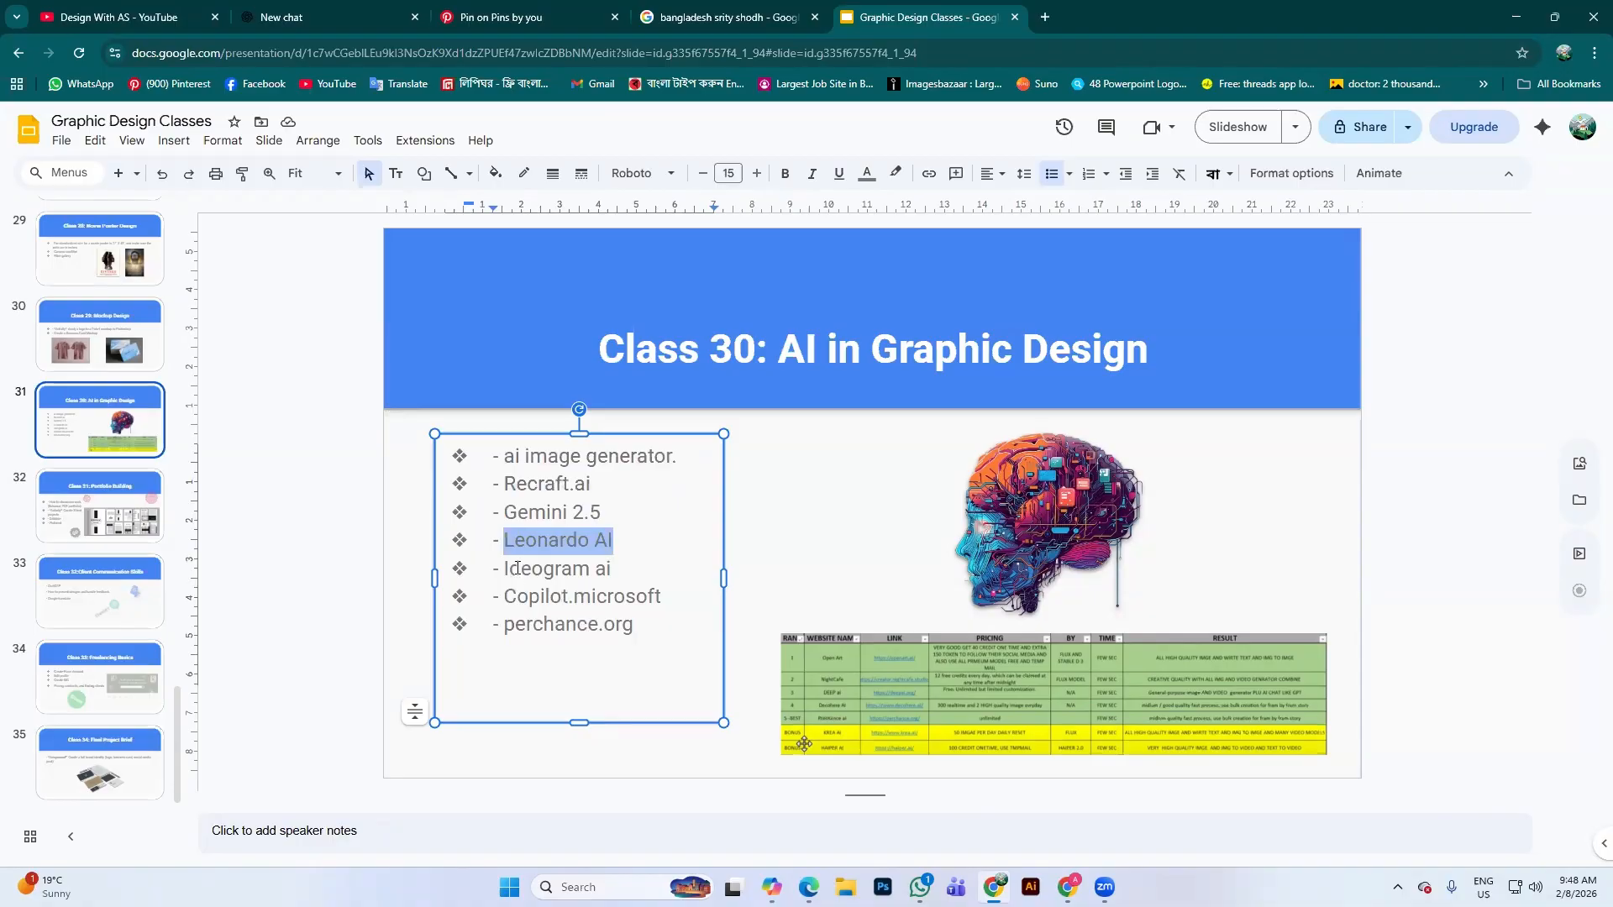
drag(504, 567, 634, 576)
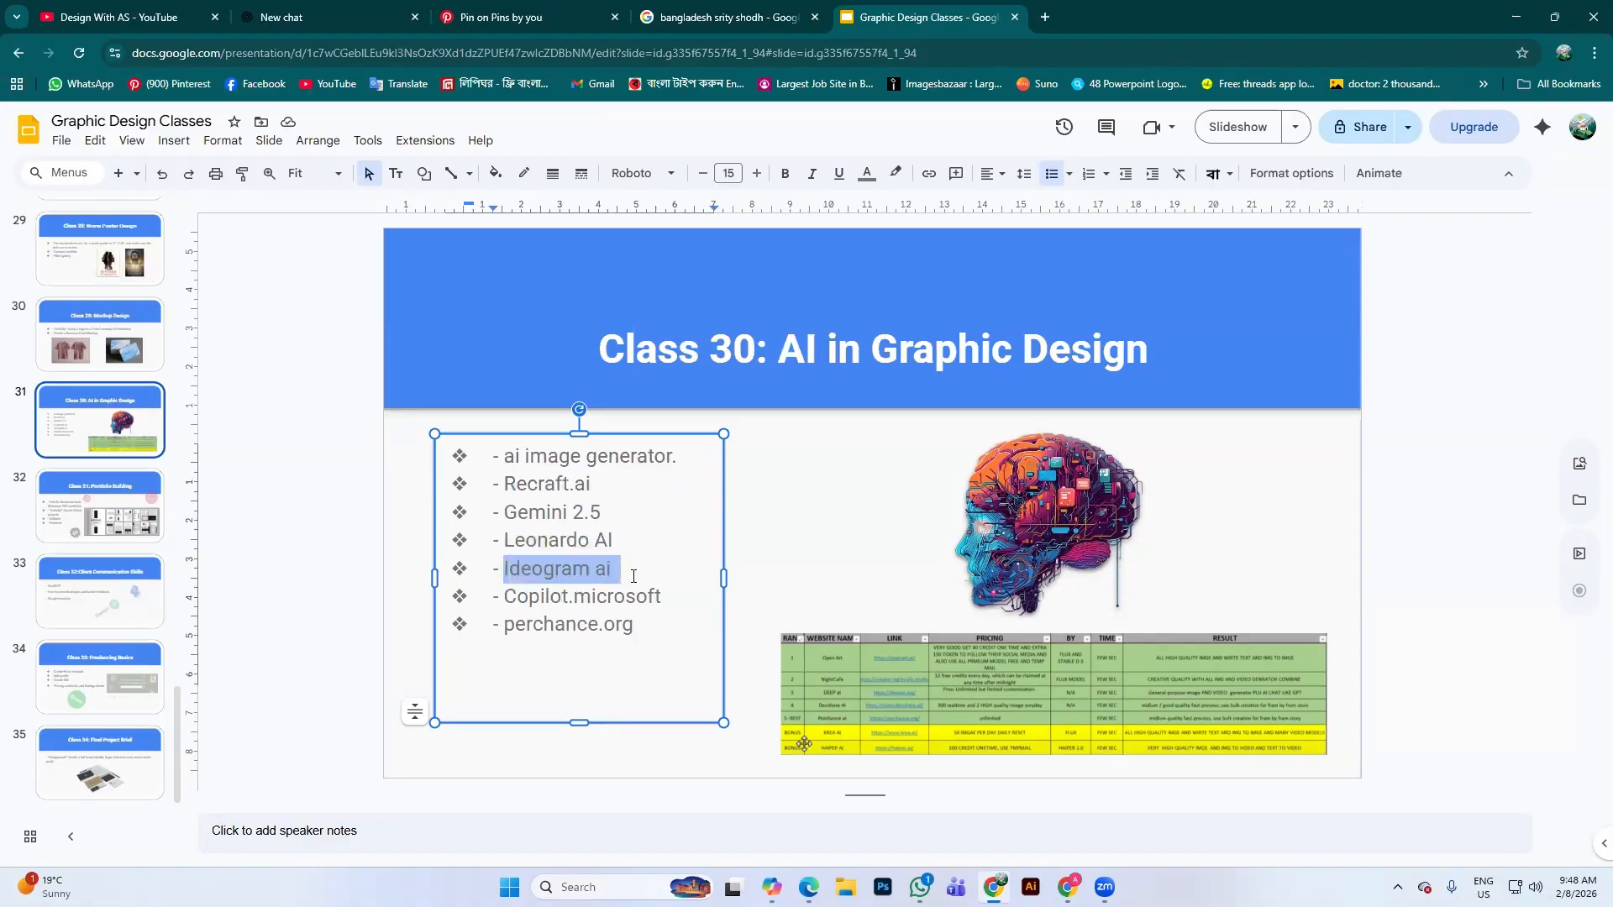
drag(504, 597, 656, 596)
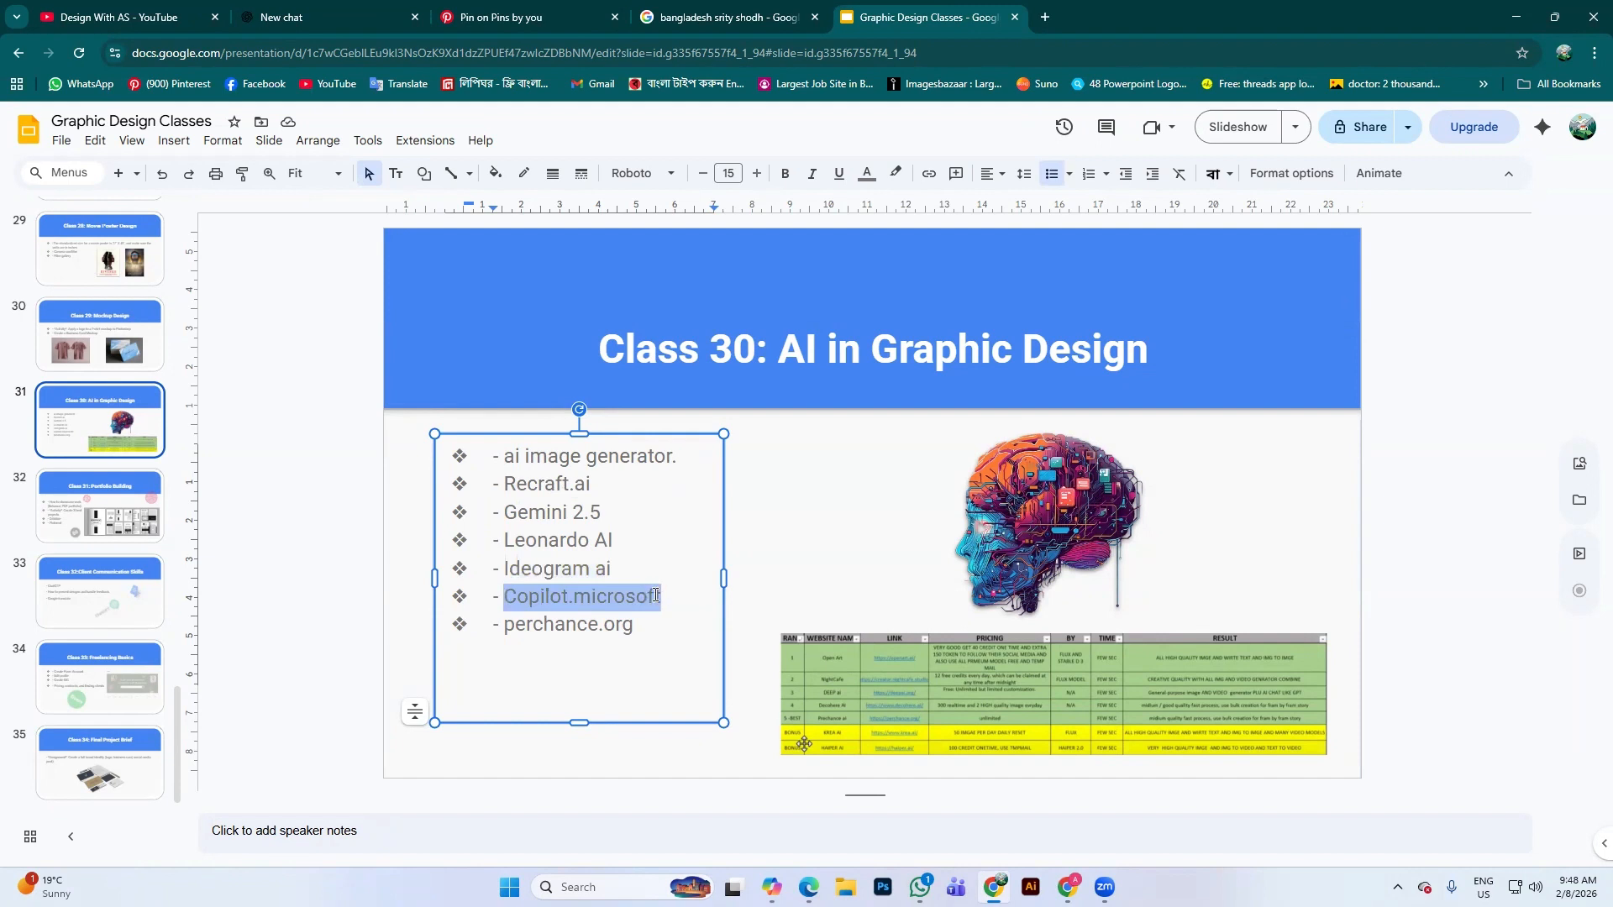
drag(507, 630, 635, 630)
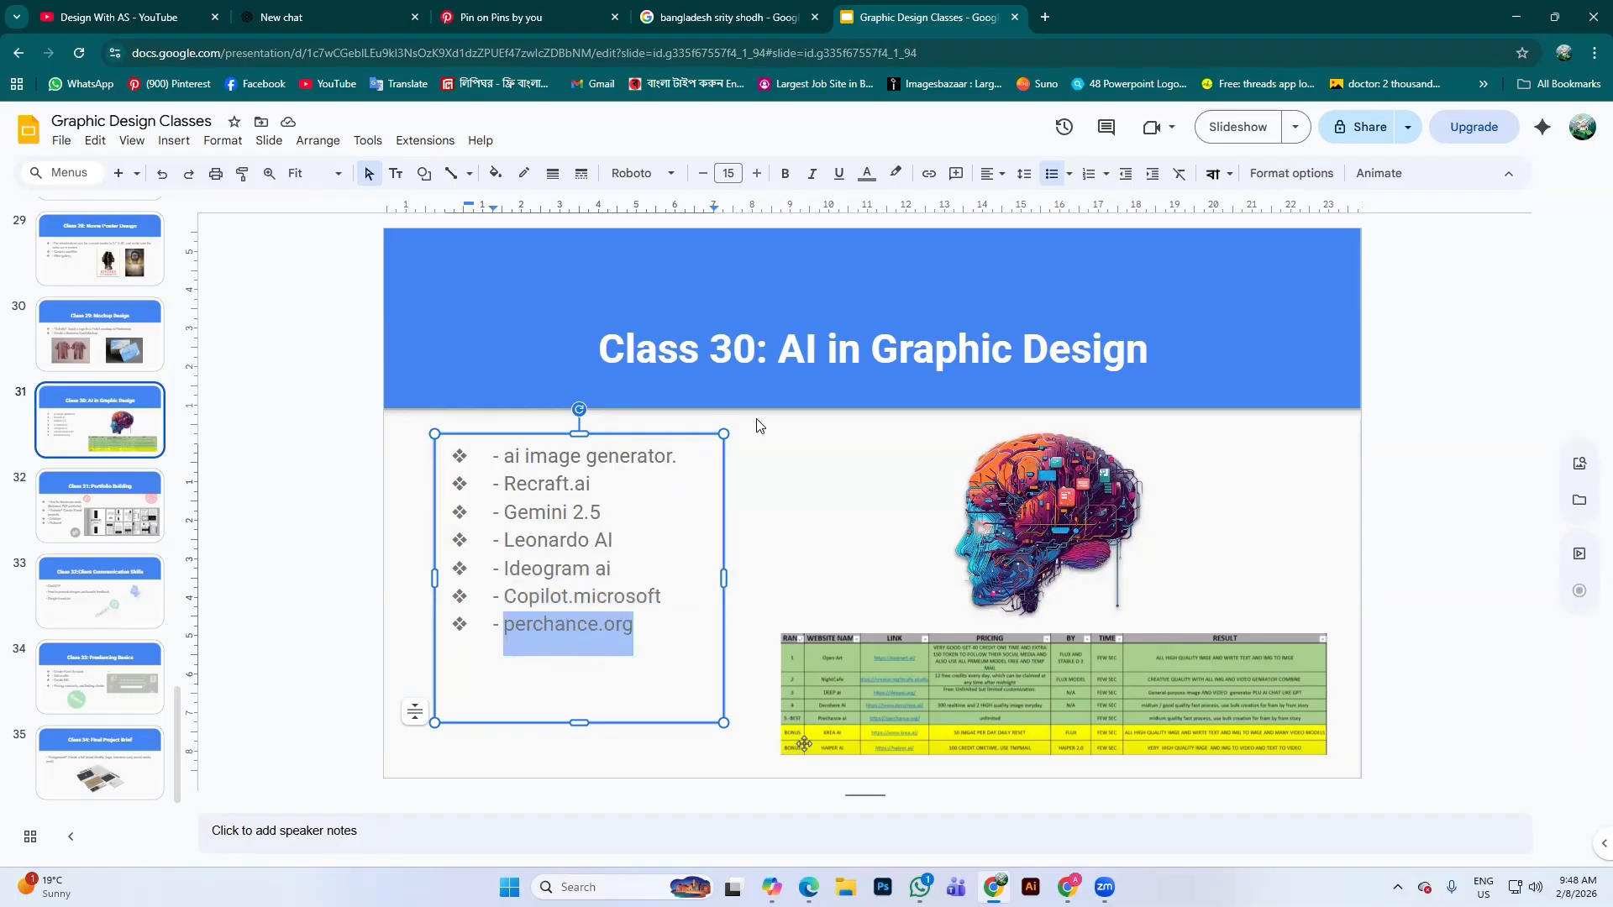
click(774, 460)
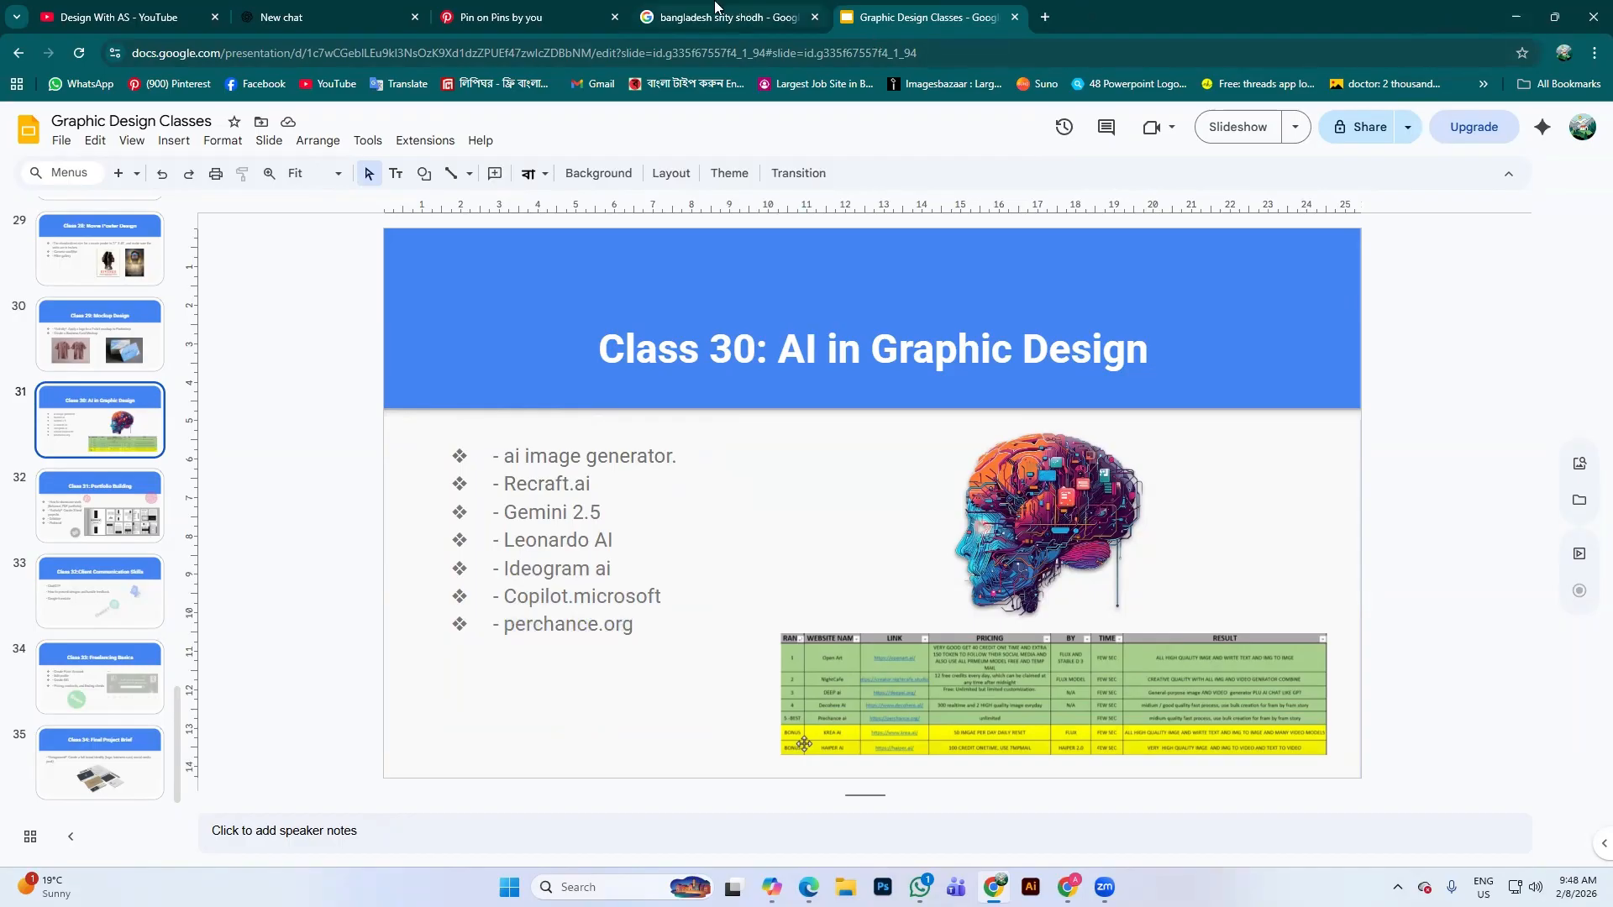
Return to the hand-held skyline Pinterest pin via the memorial search tab
click(715, 7)
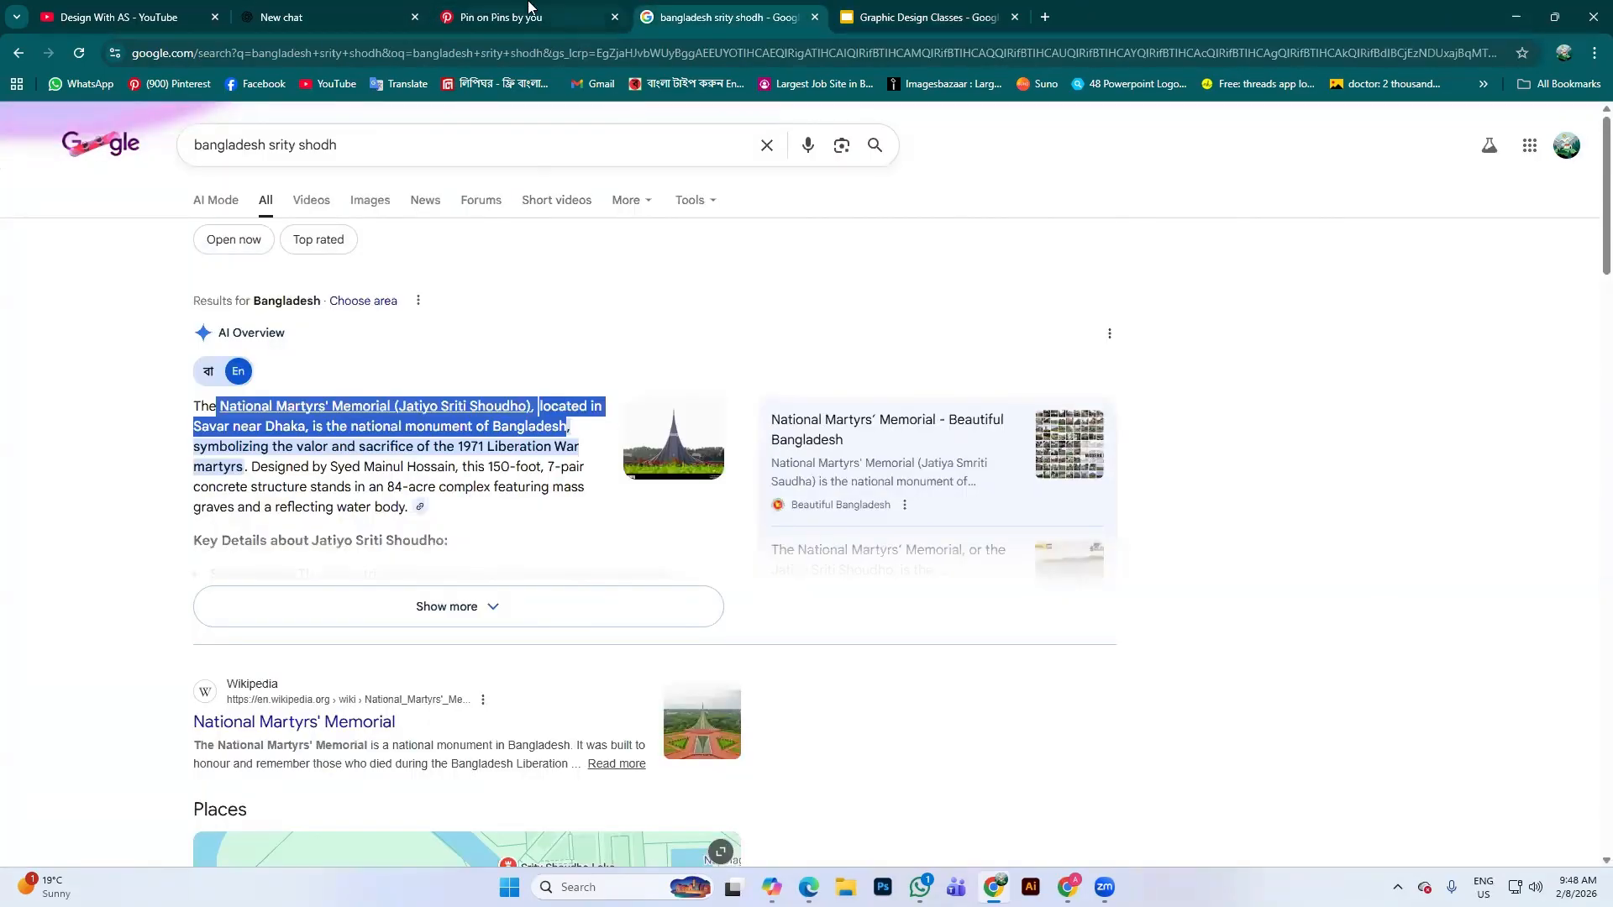
click(528, 7)
scroll(508, 401, down, 2)
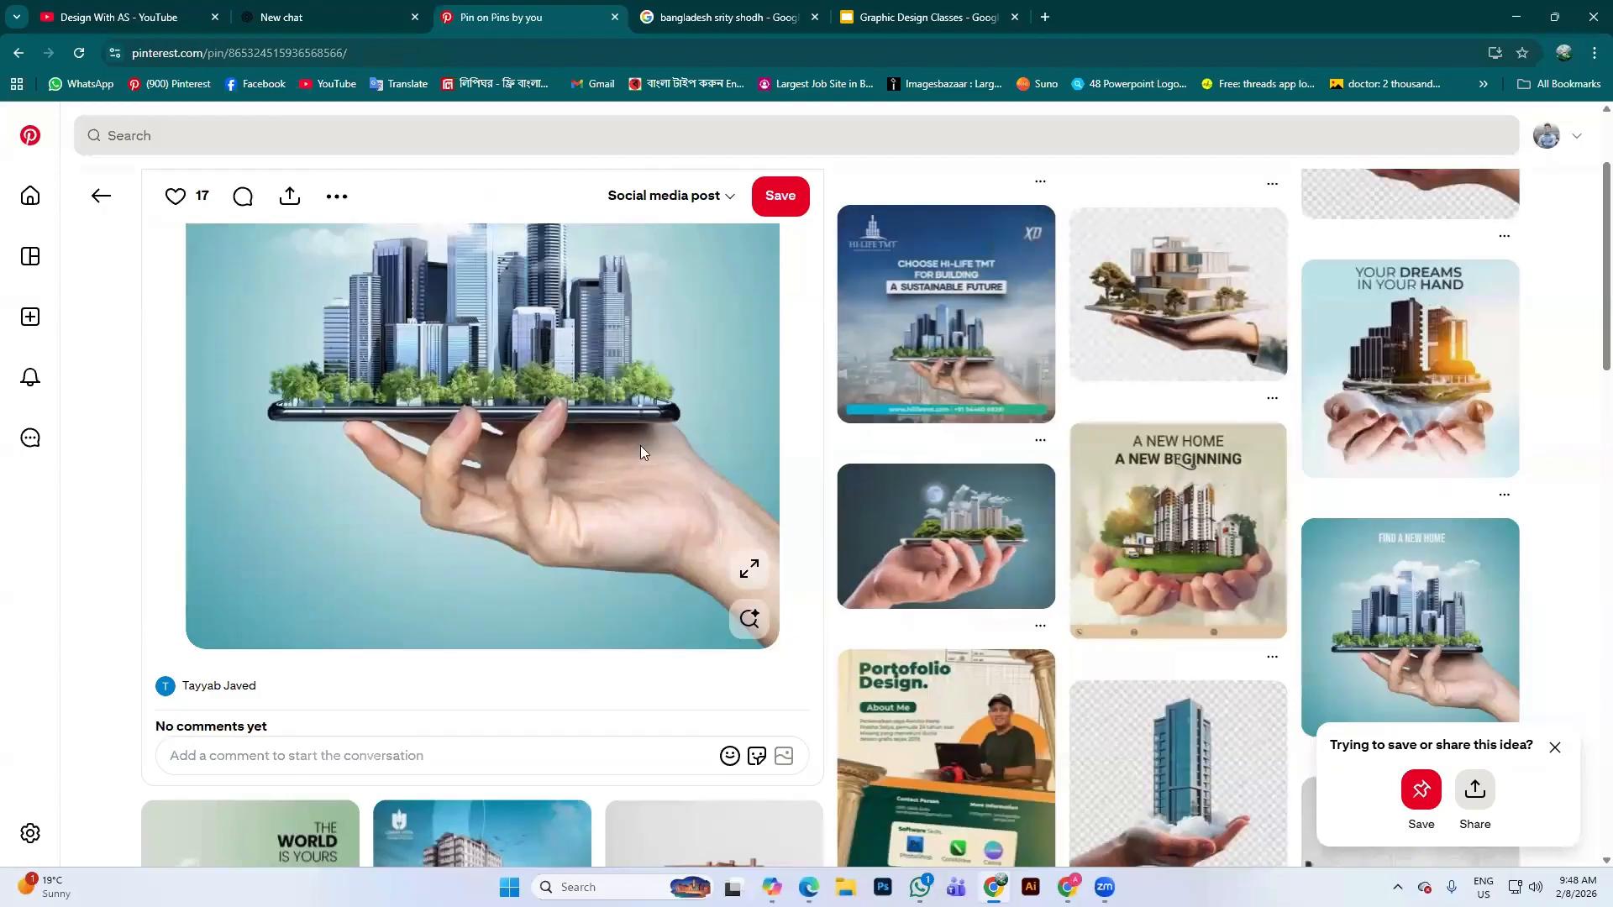
Scroll the Pinterest pin, then return to the ChatGPT chat showing the Dhaka image
scroll(640, 445, up, 2)
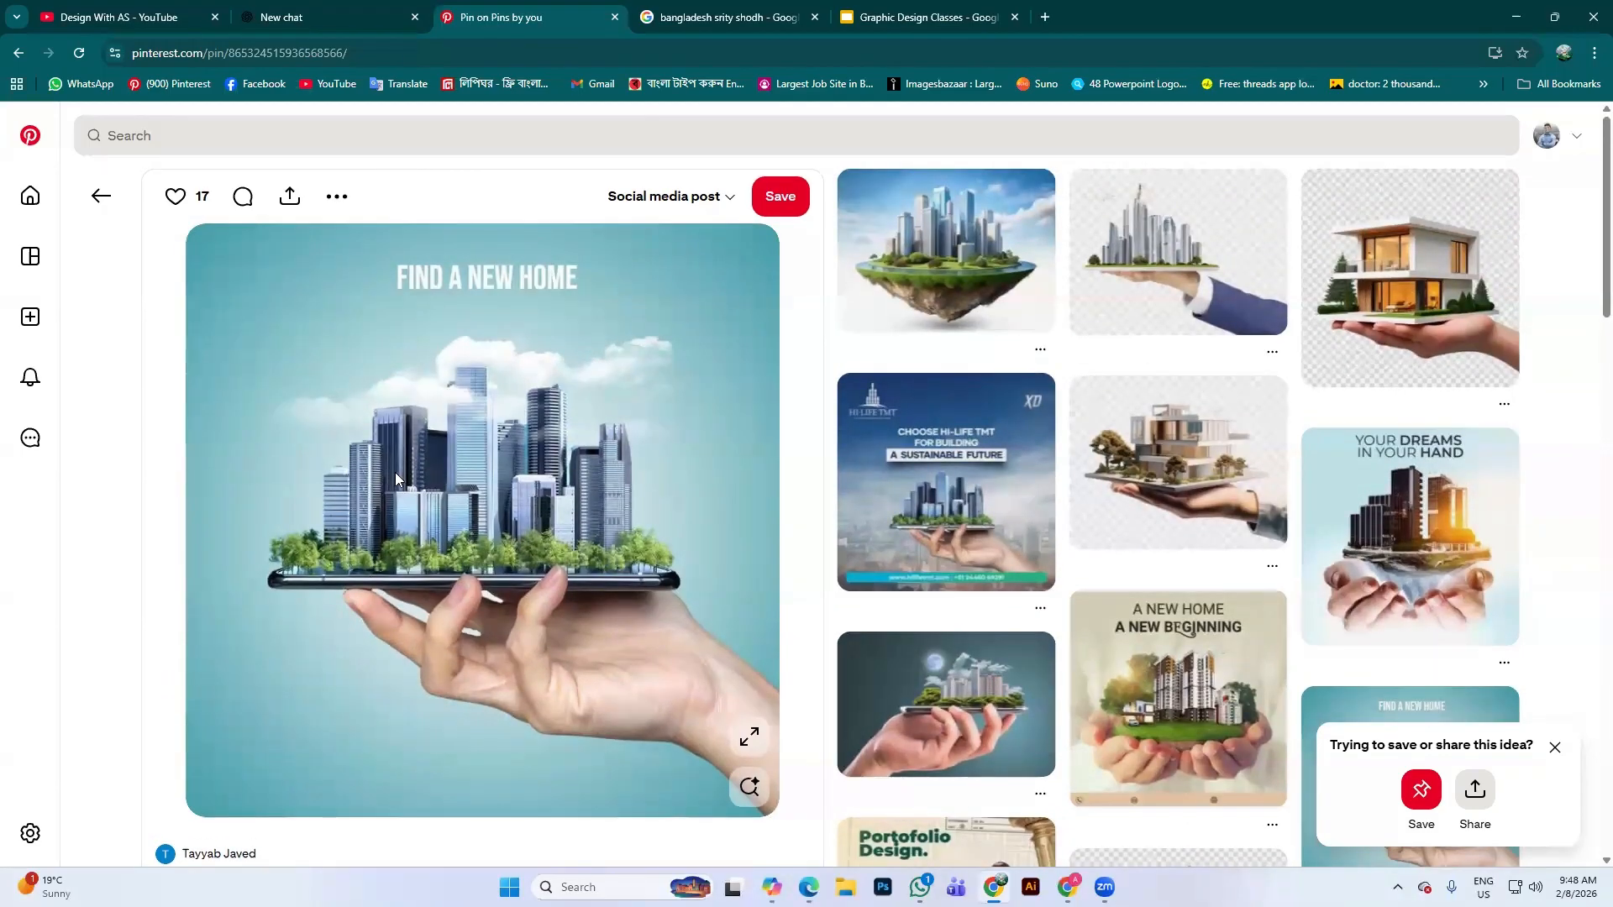
click(325, 10)
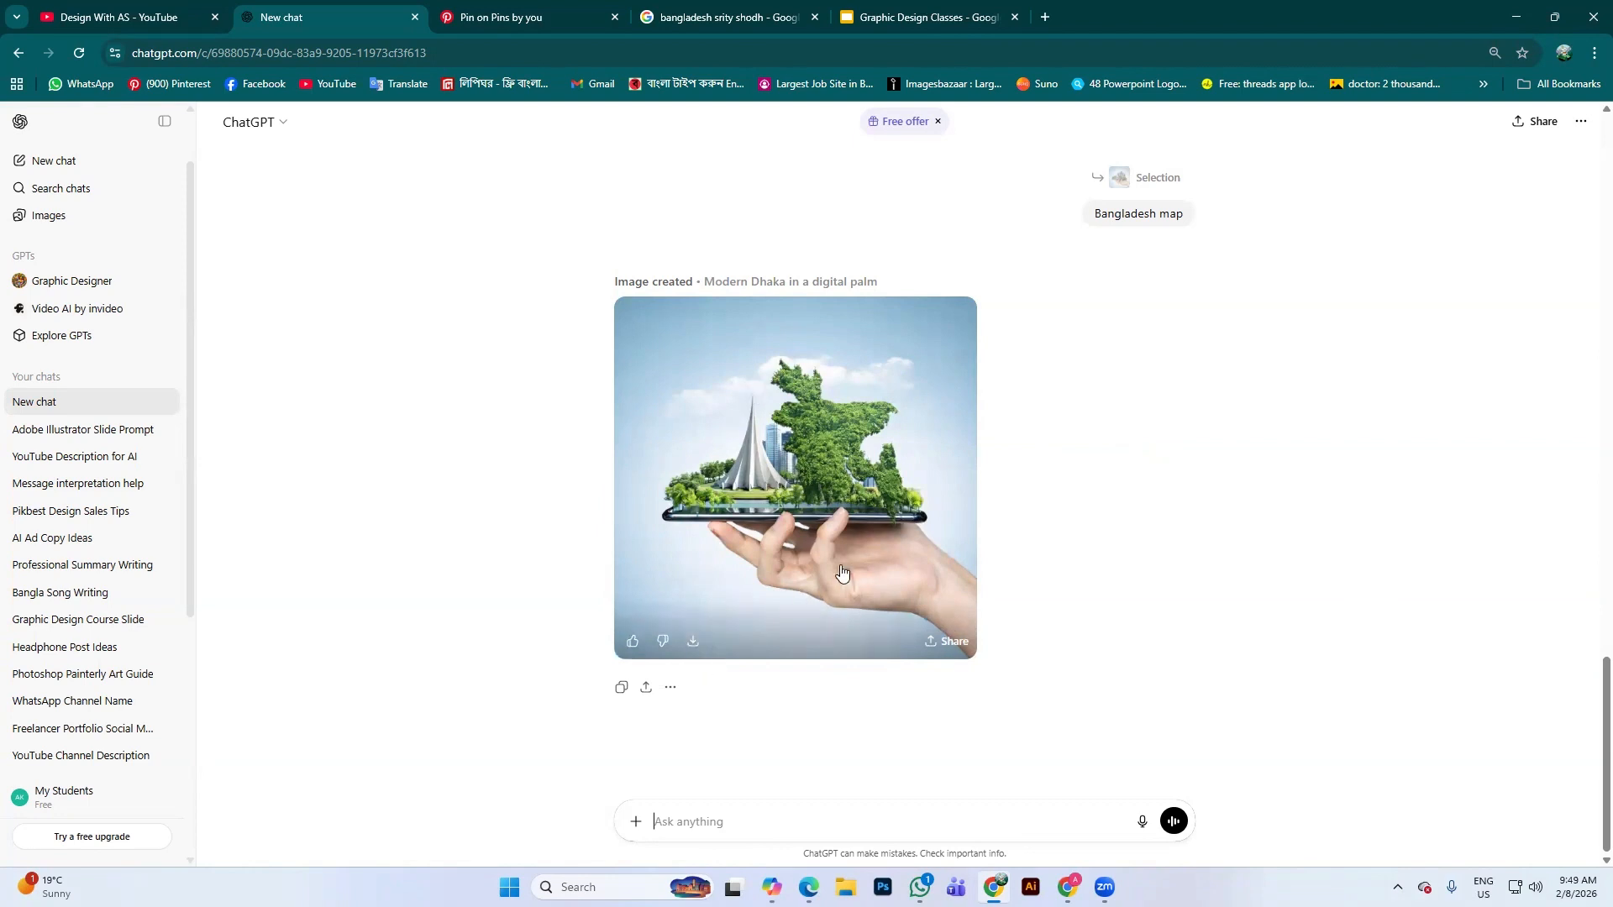
View the generated Dhaka image full size, then bring Copilot's skyline-on-smartphone poster window back up
click(819, 392)
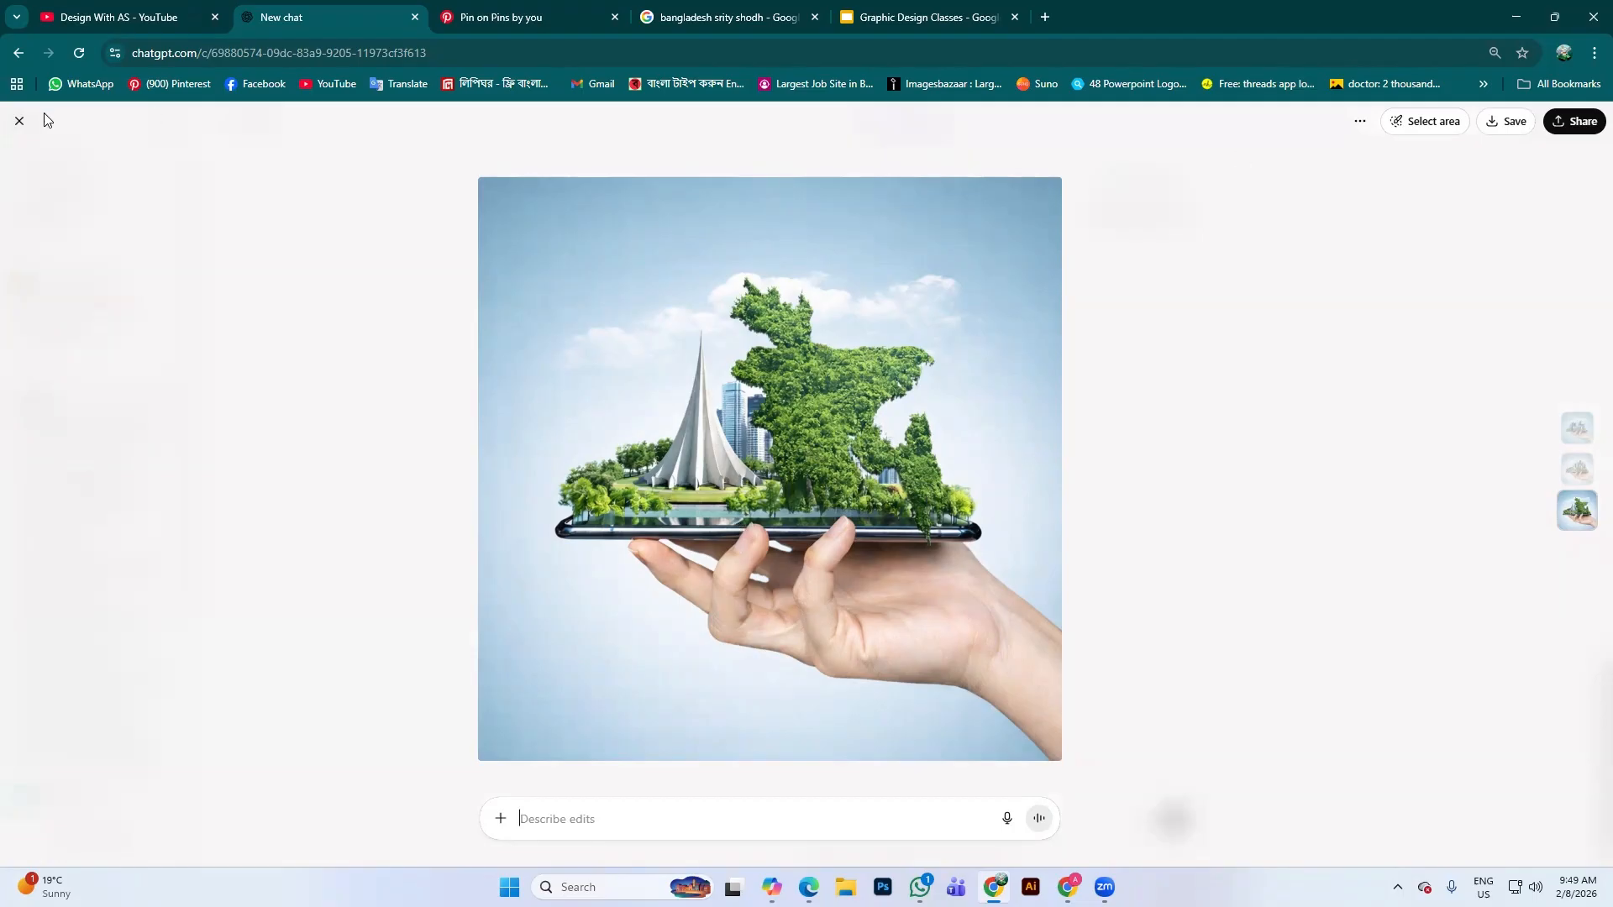
click(19, 121)
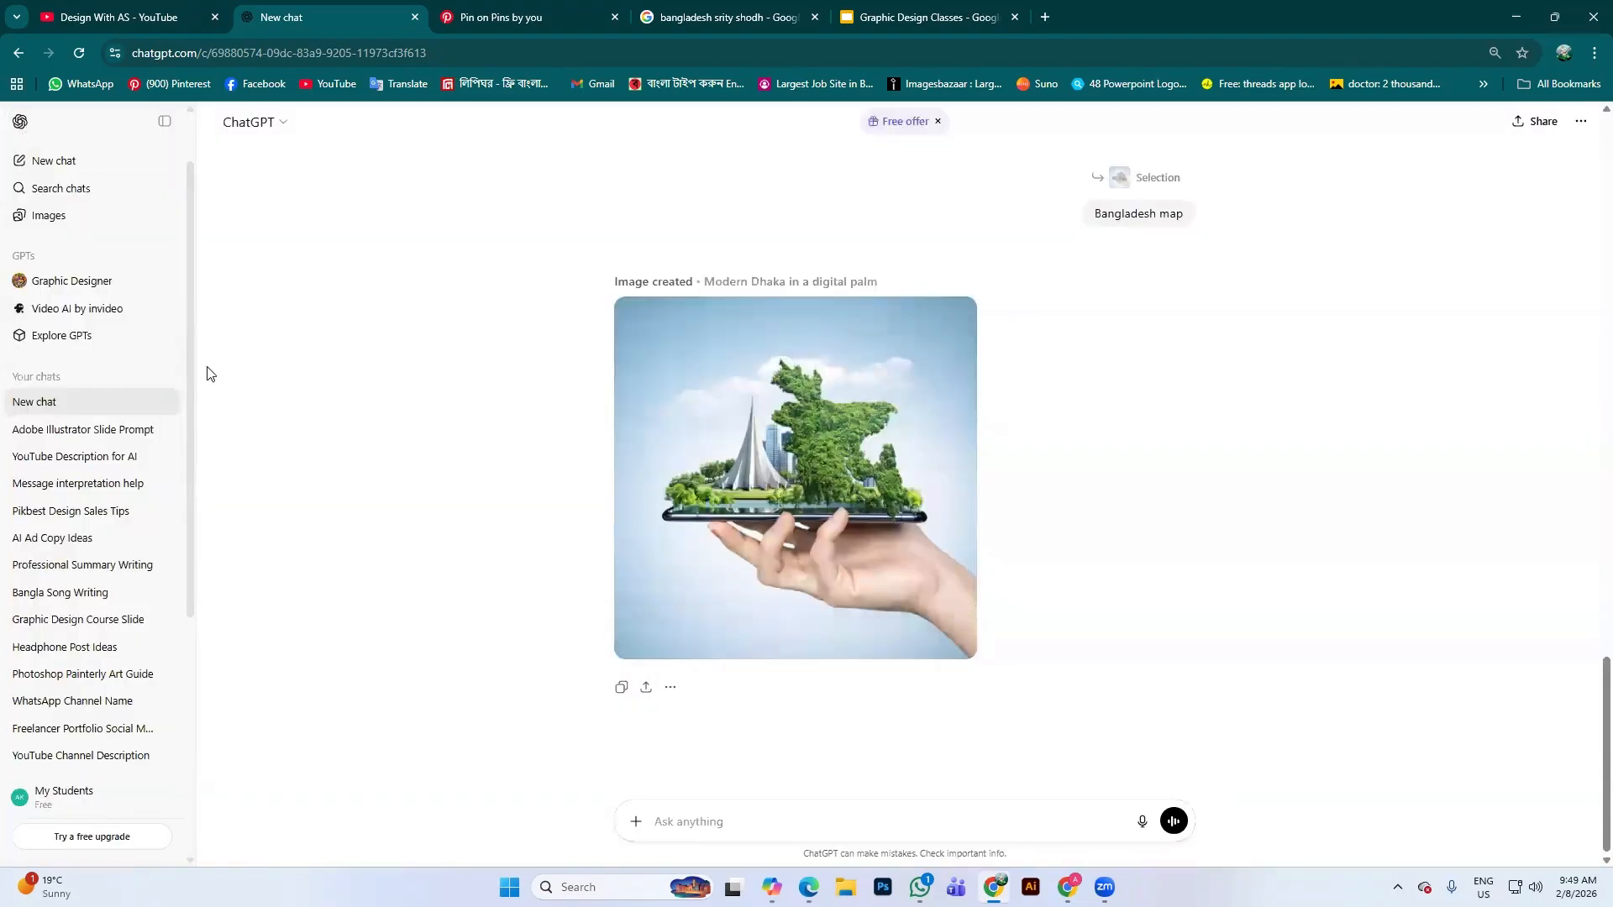
click(771, 887)
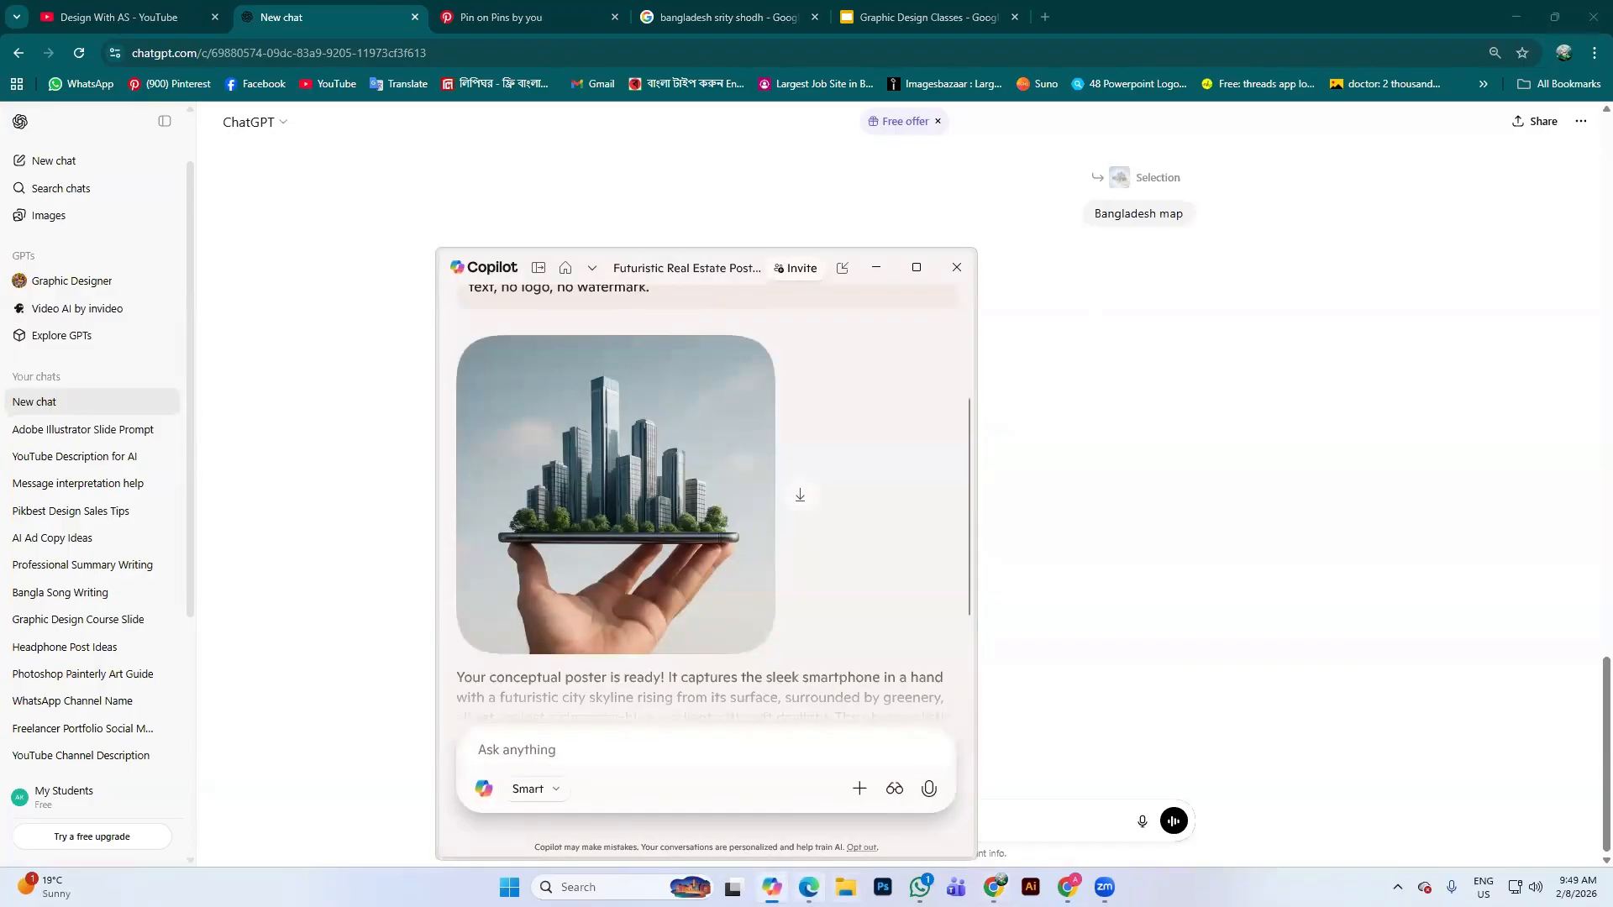
Open a new Edge tab, open and close its Copilot side pane, then return to ChatGPT
click(809, 888)
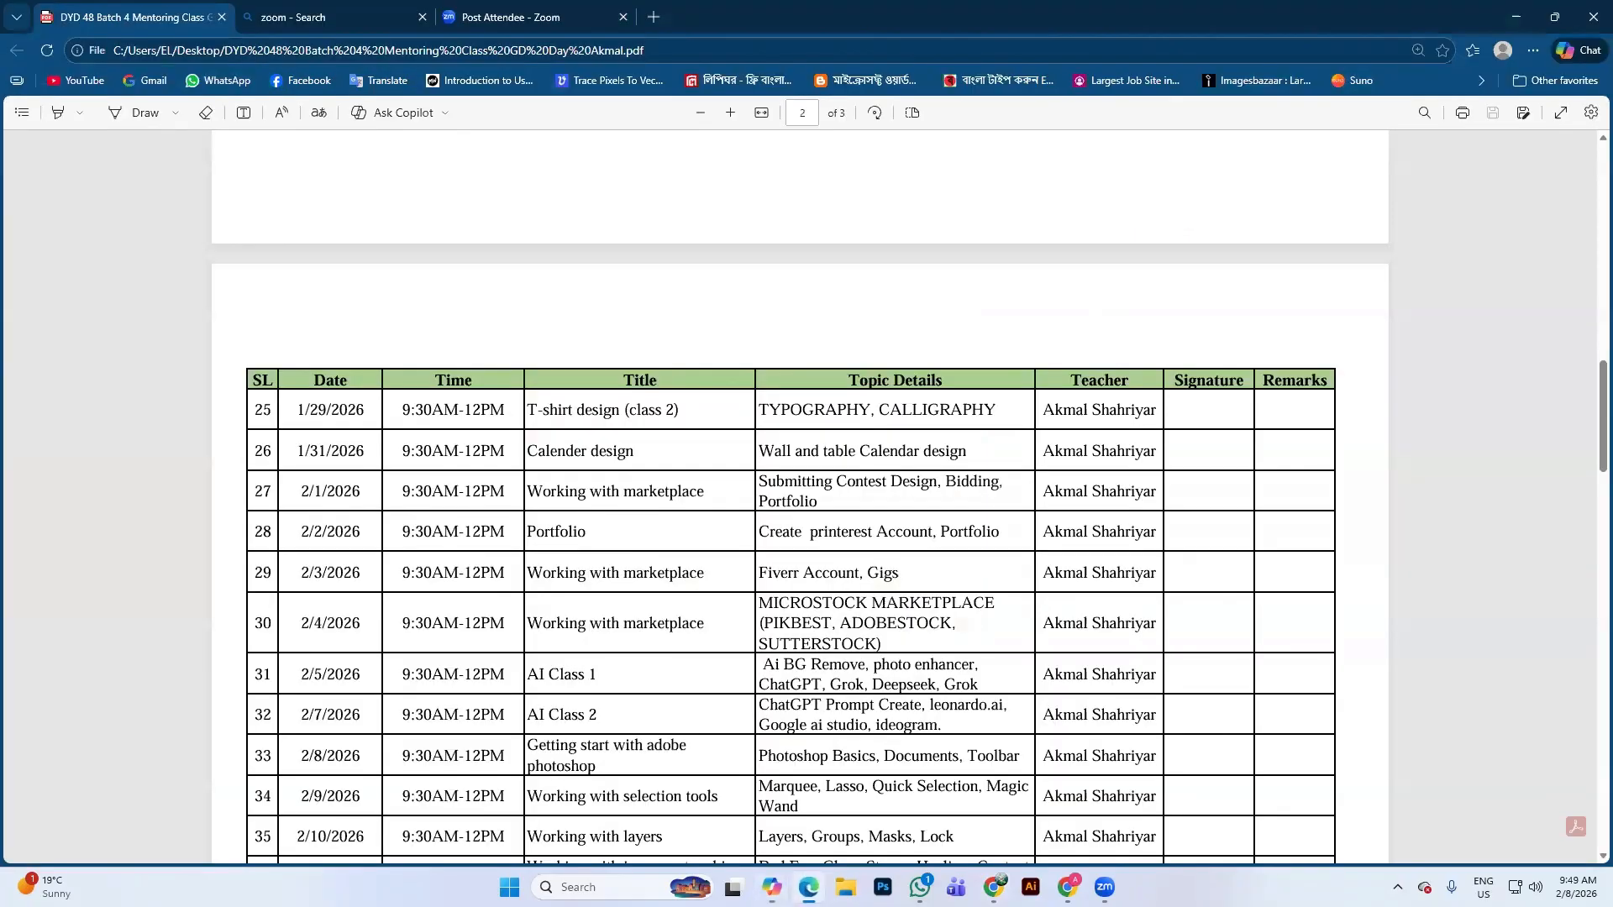
click(653, 17)
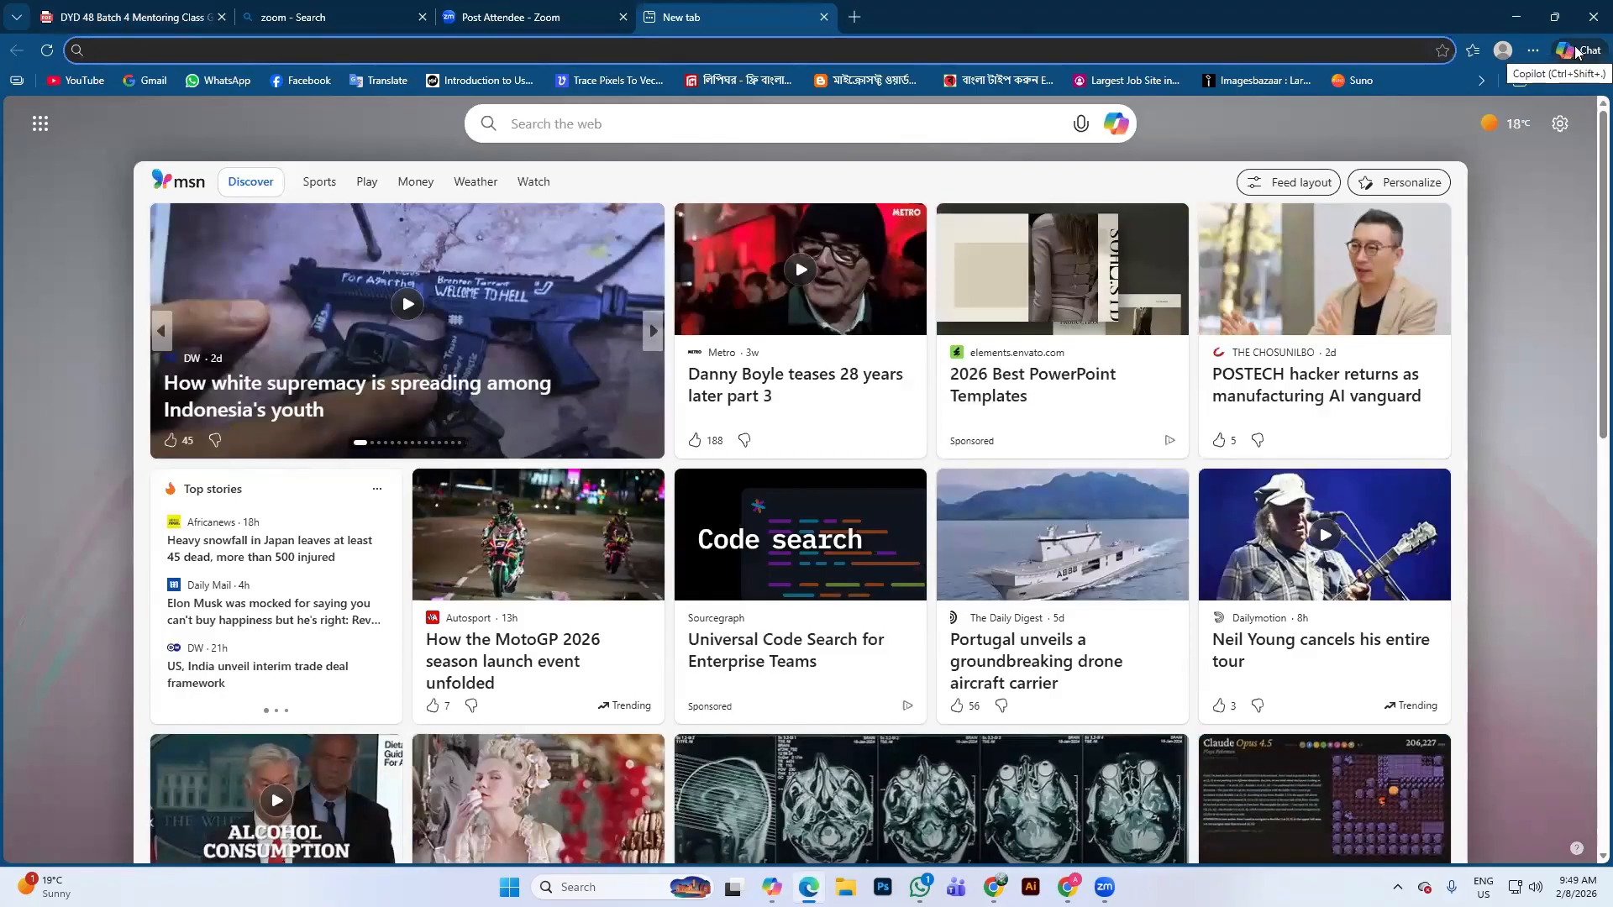
click(1580, 50)
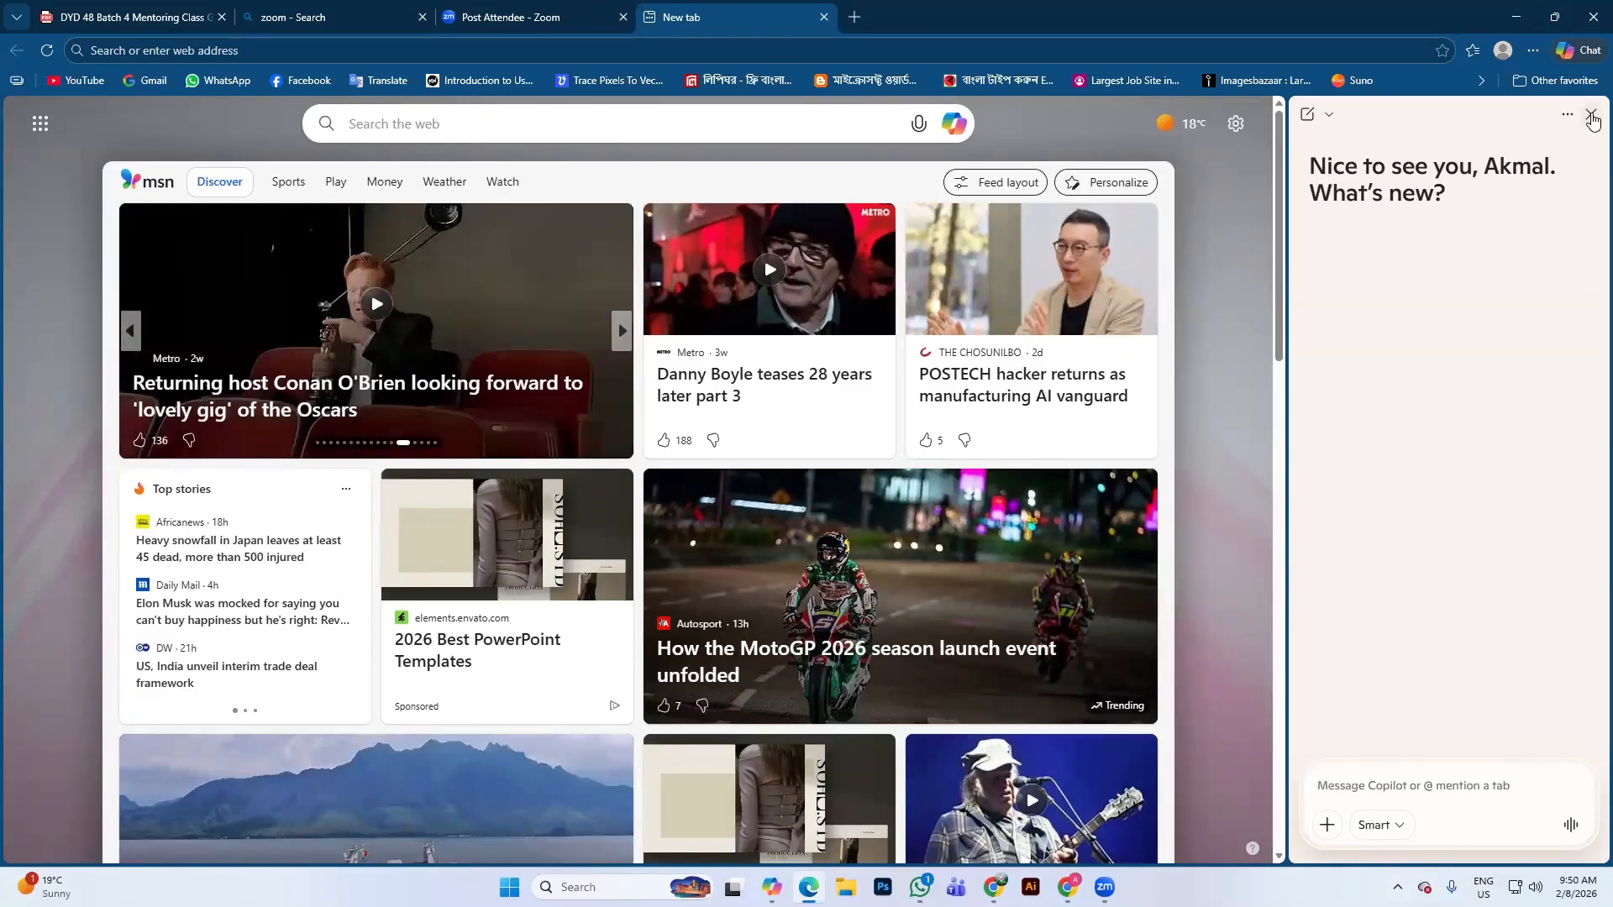
click(1591, 116)
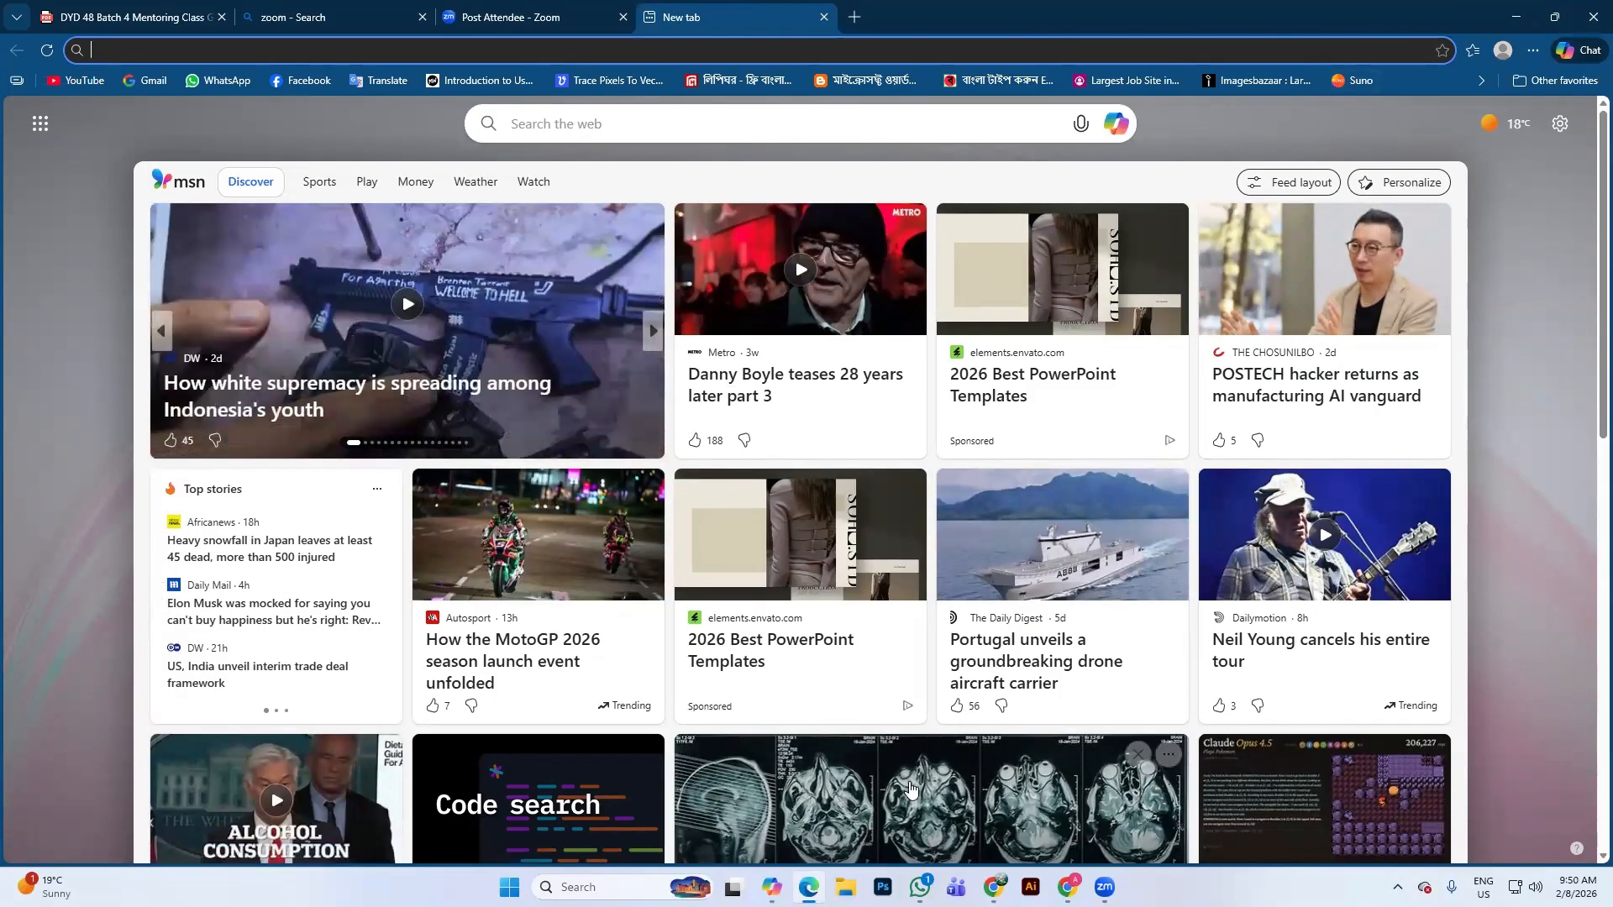
click(994, 887)
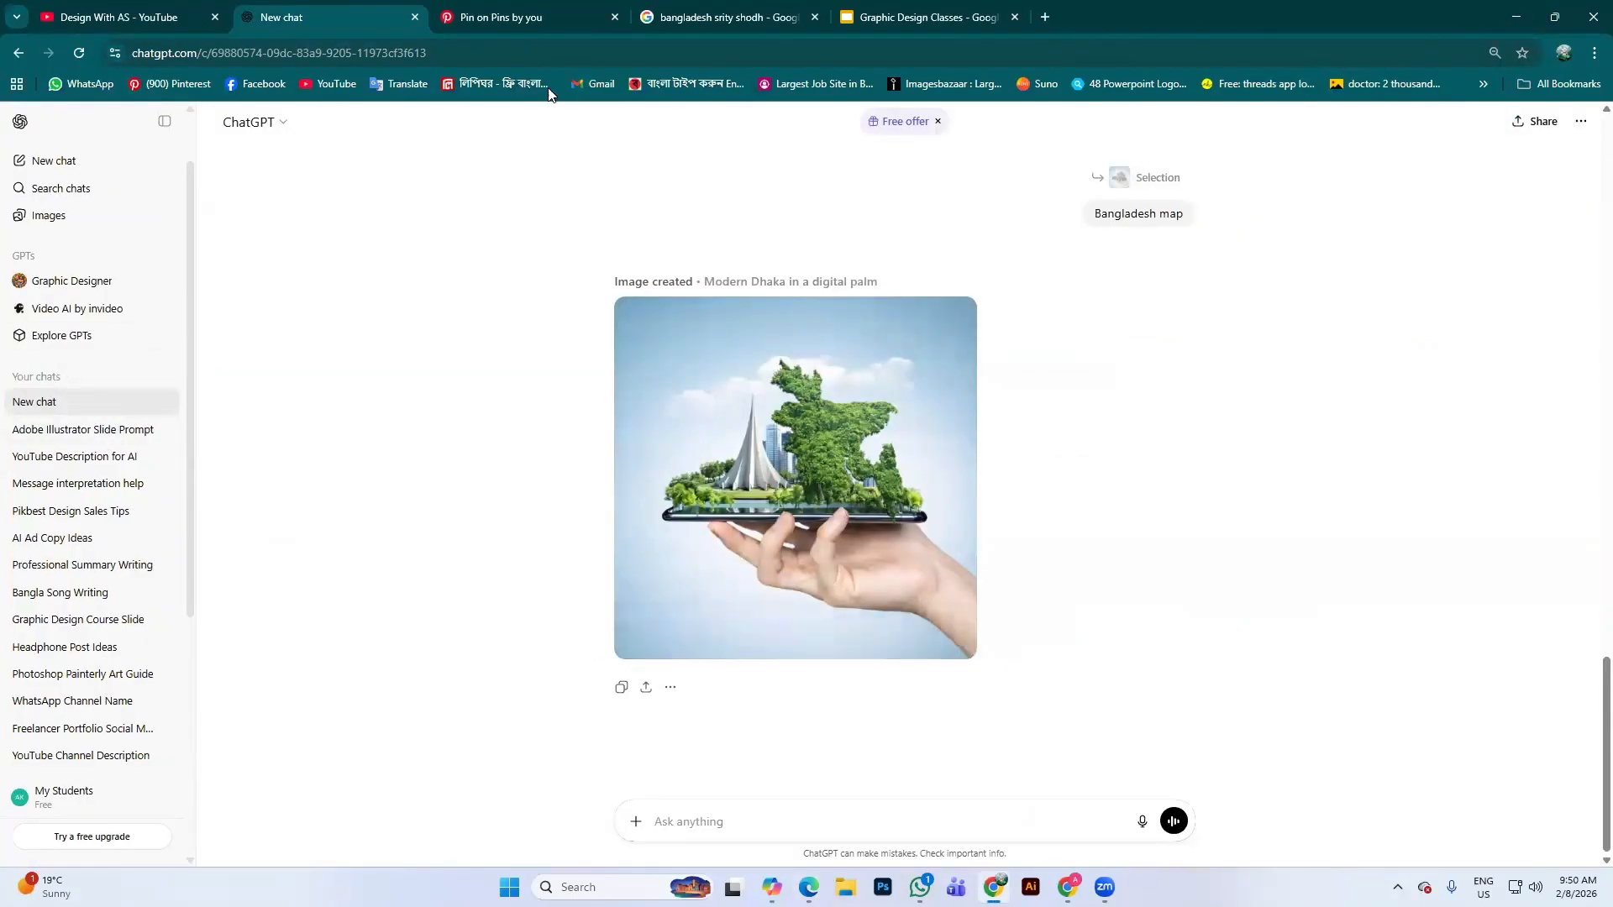
Flip through the memorial search, Pinterest and ChatGPT tabs, and close the Pinterest pin tab
click(751, 11)
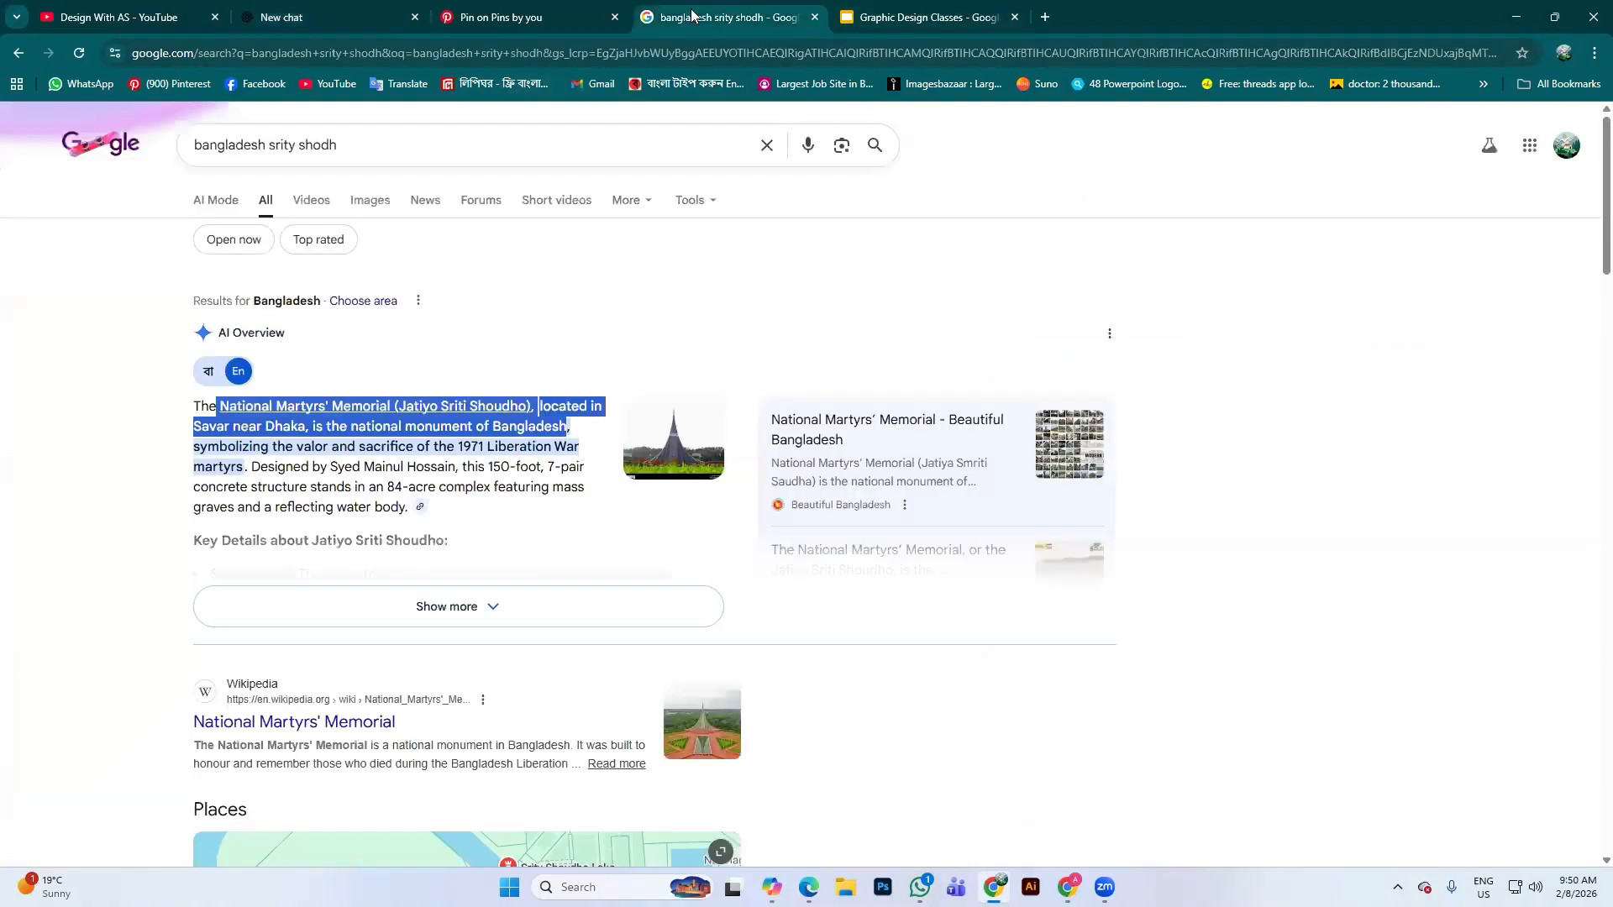
click(542, 17)
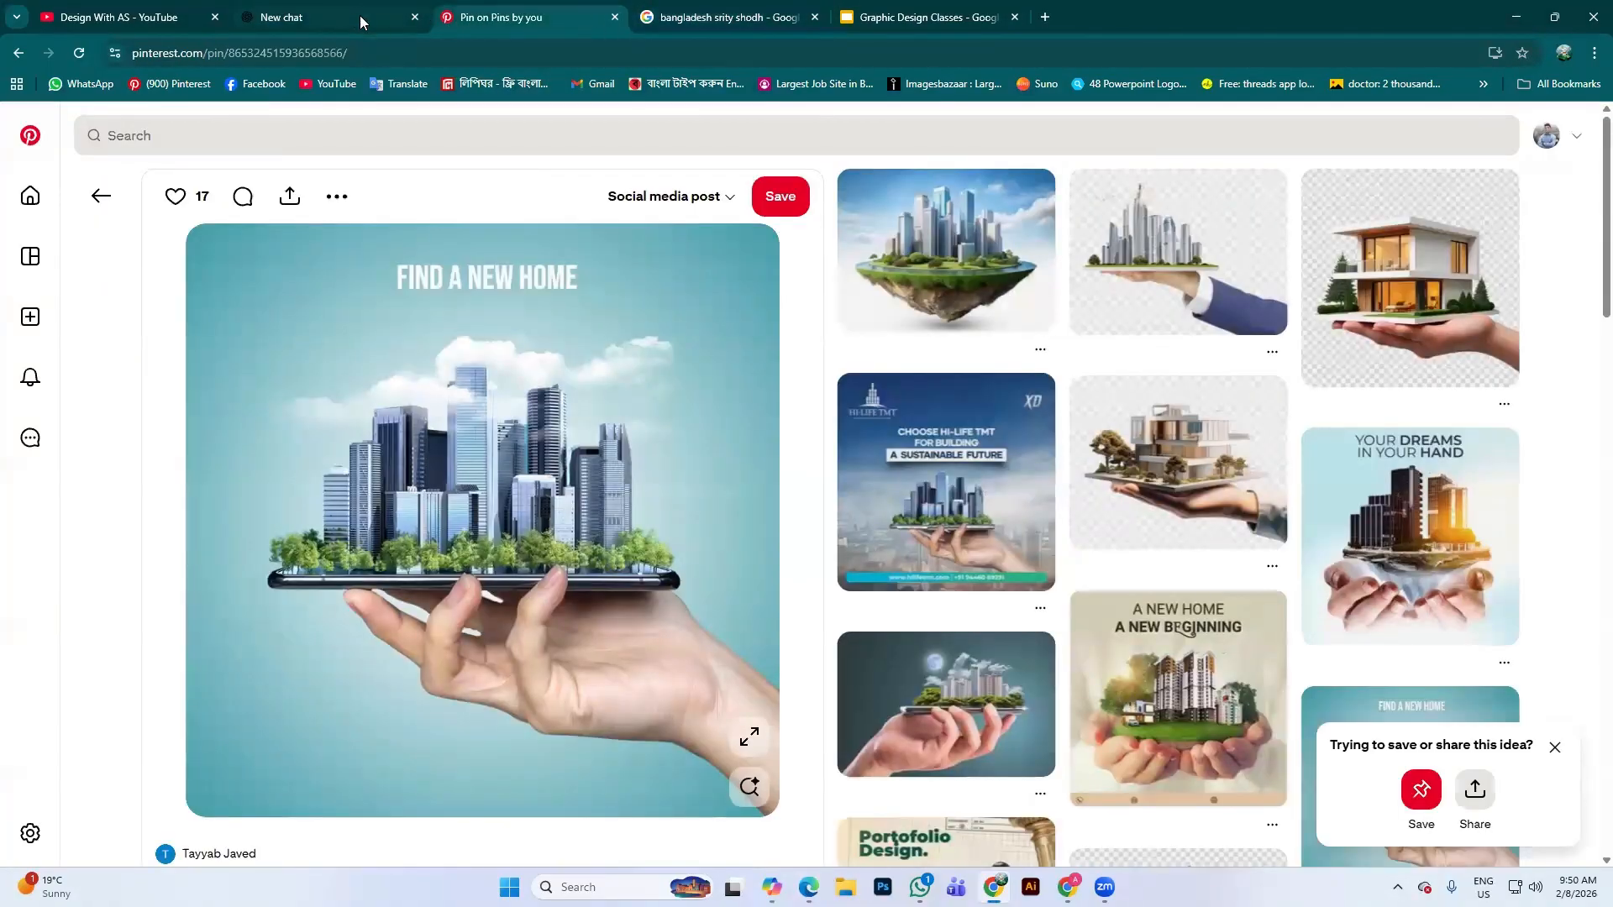
click(364, 20)
click(623, 13)
click(615, 17)
Search Google for 'gemini 2.0', then go back to the ChatGPT chat with the Dhaka image
drag(432, 148, 126, 152)
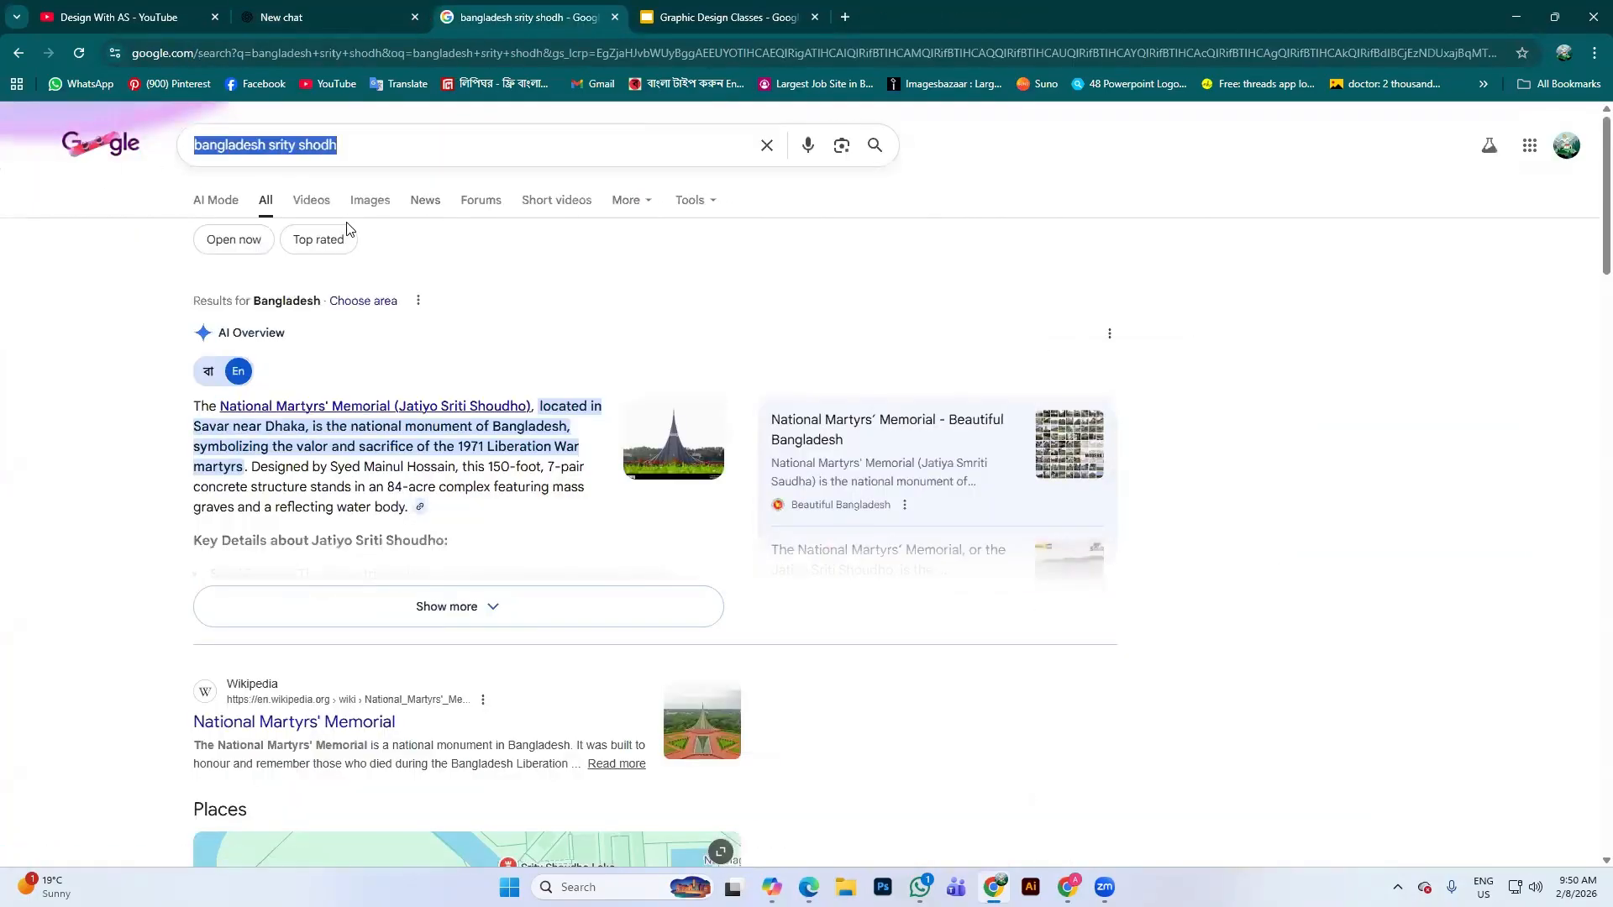
text(na)
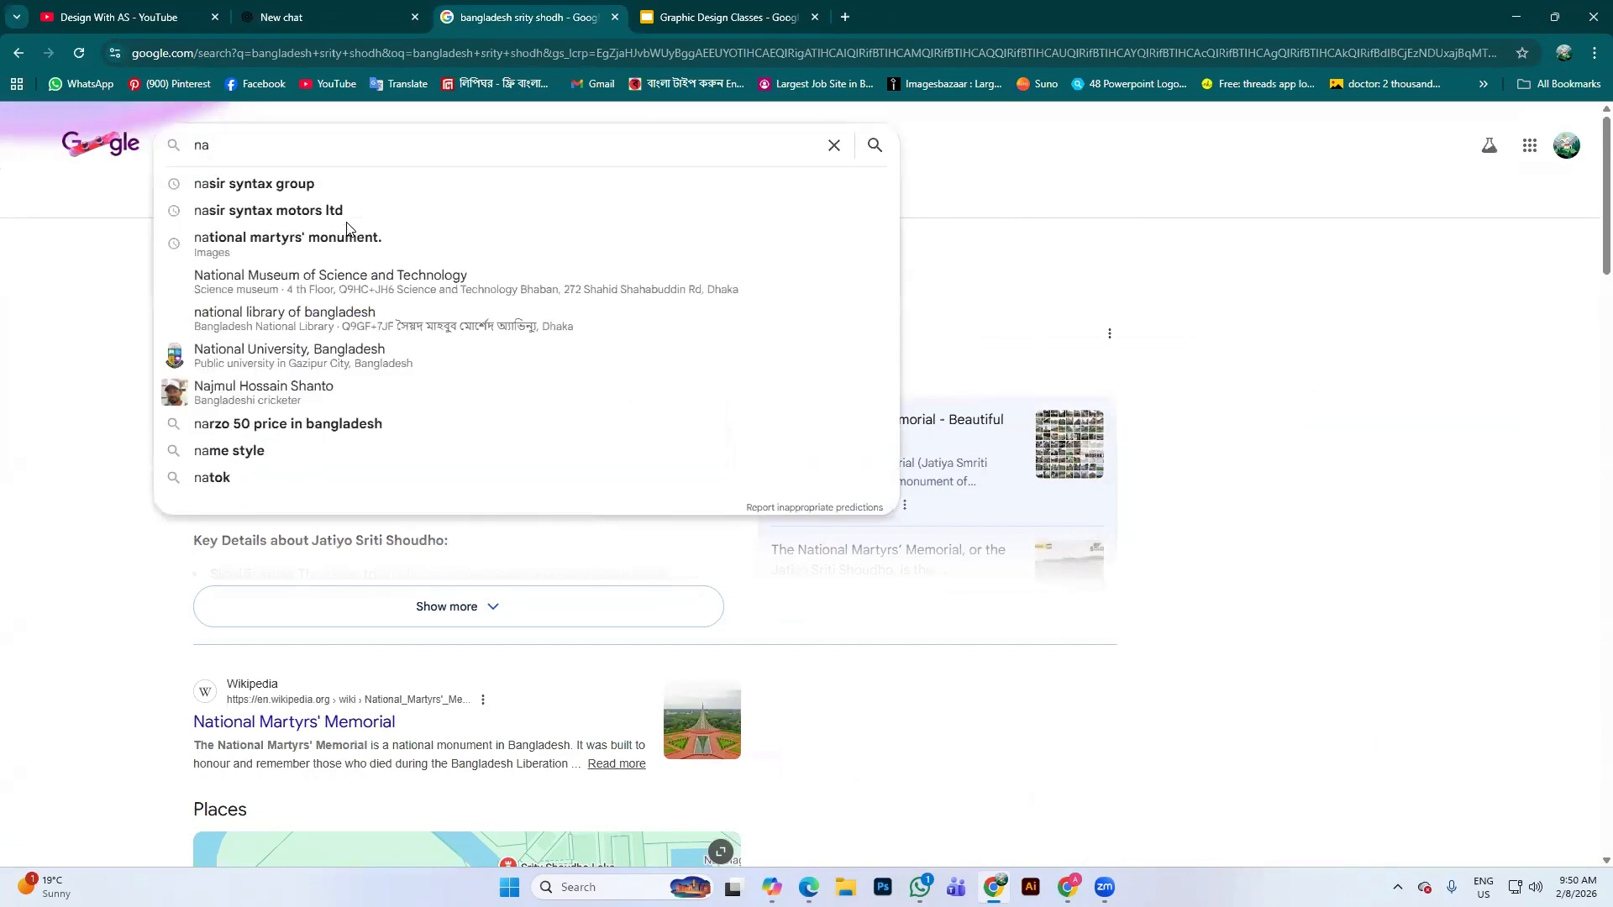
key(BackSpace)
key(BackSpace)
text(gemin)
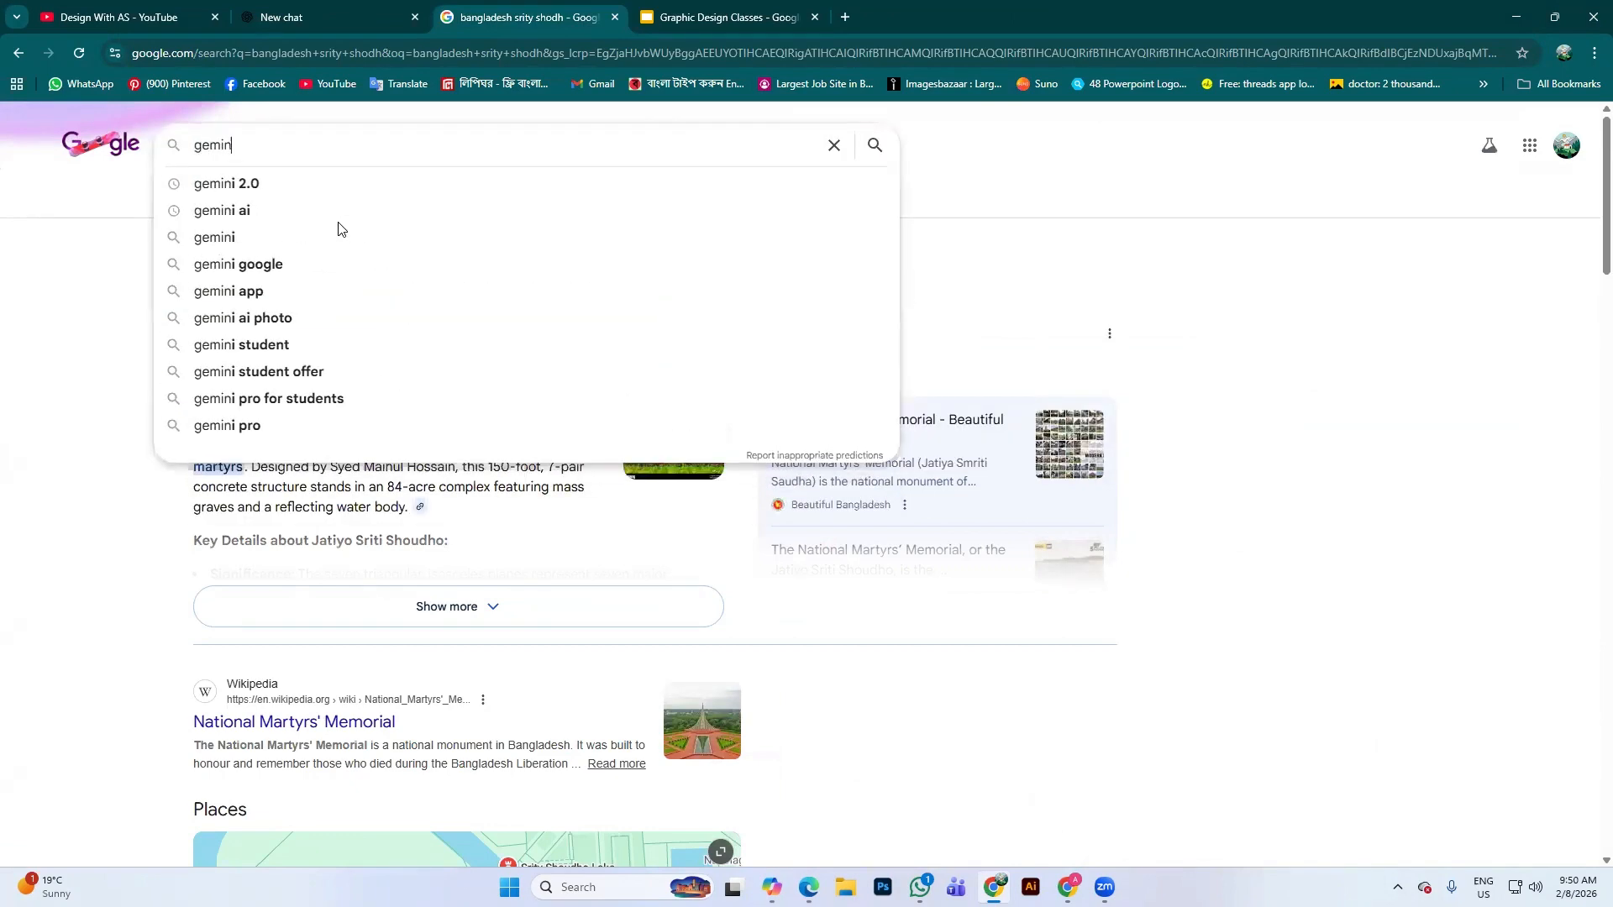
click(275, 190)
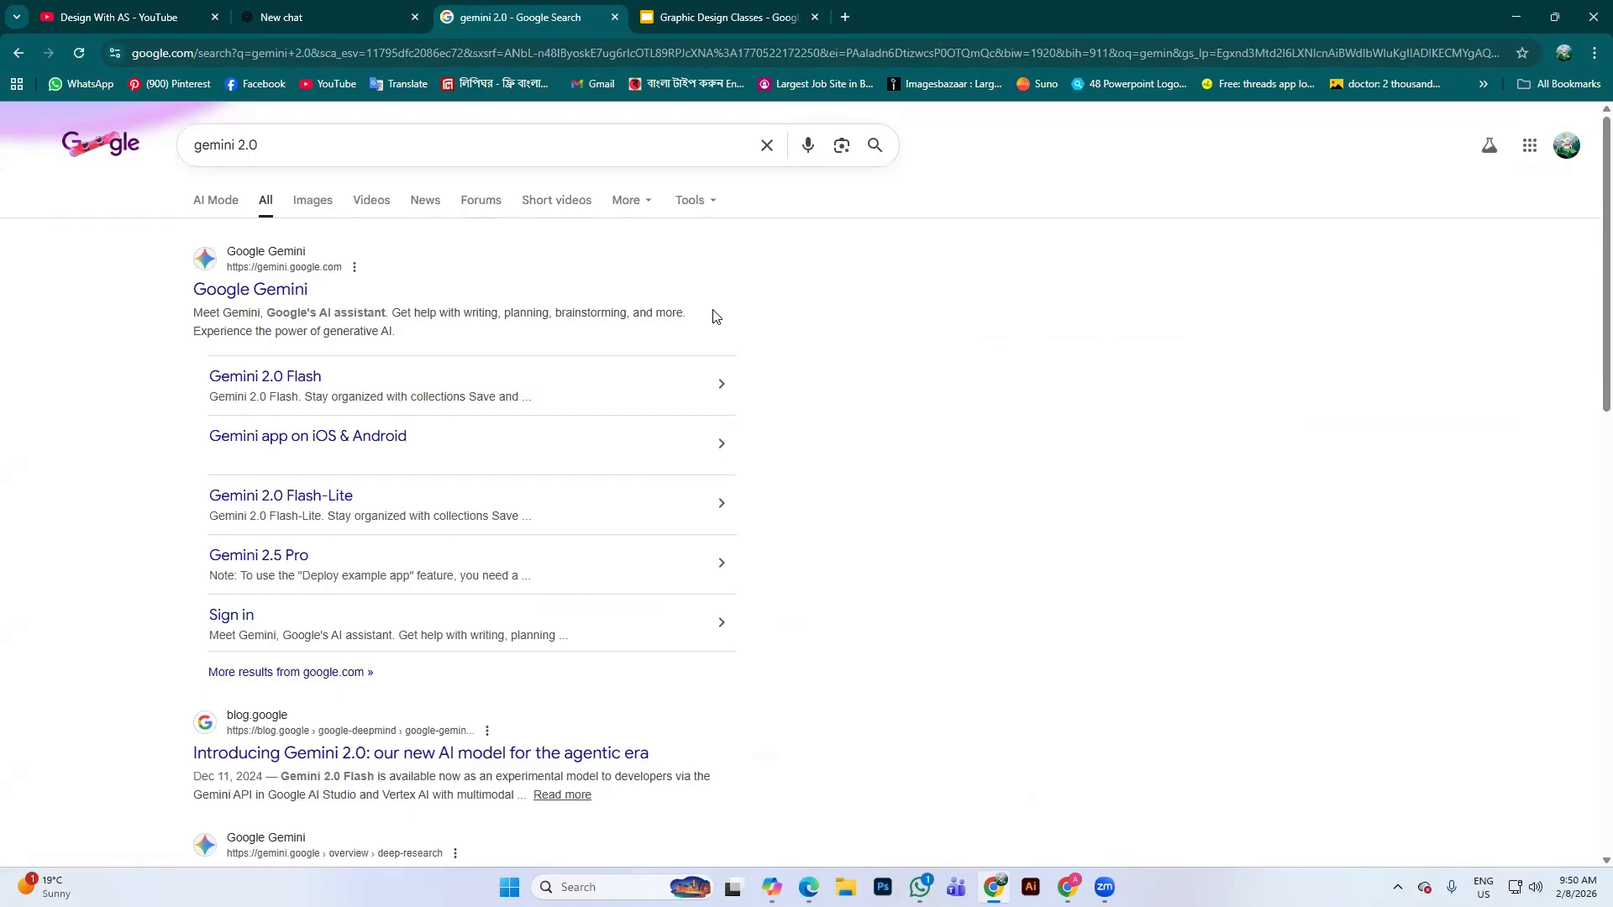
click(298, 12)
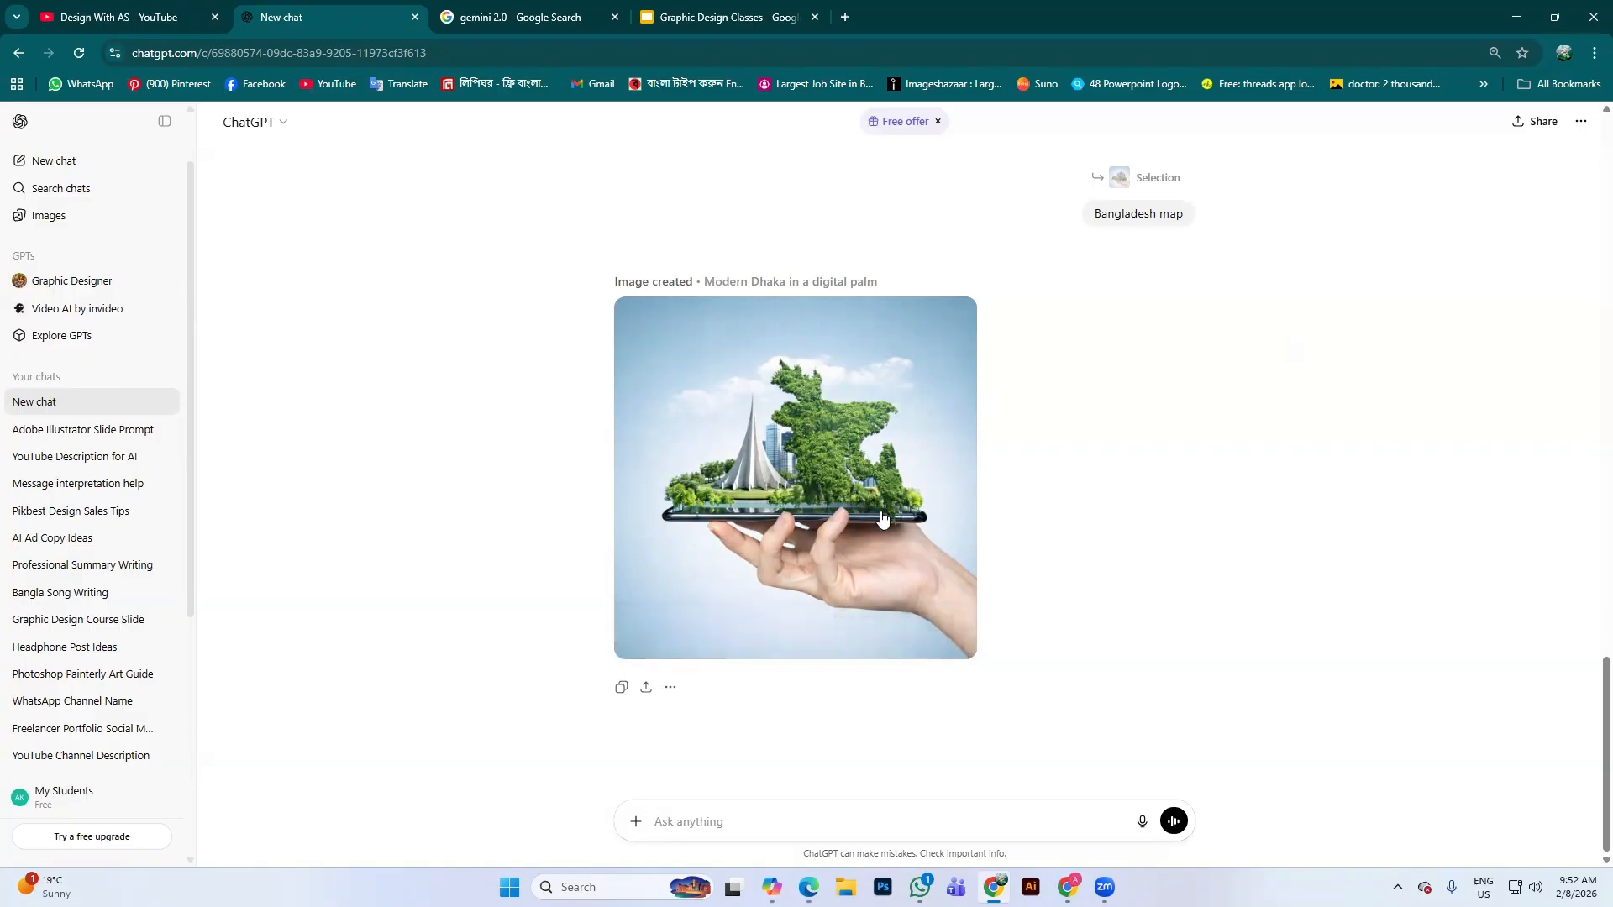
Return to the 'gemini 2.0' Google results after reviewing the ChatGPT image
click(484, 19)
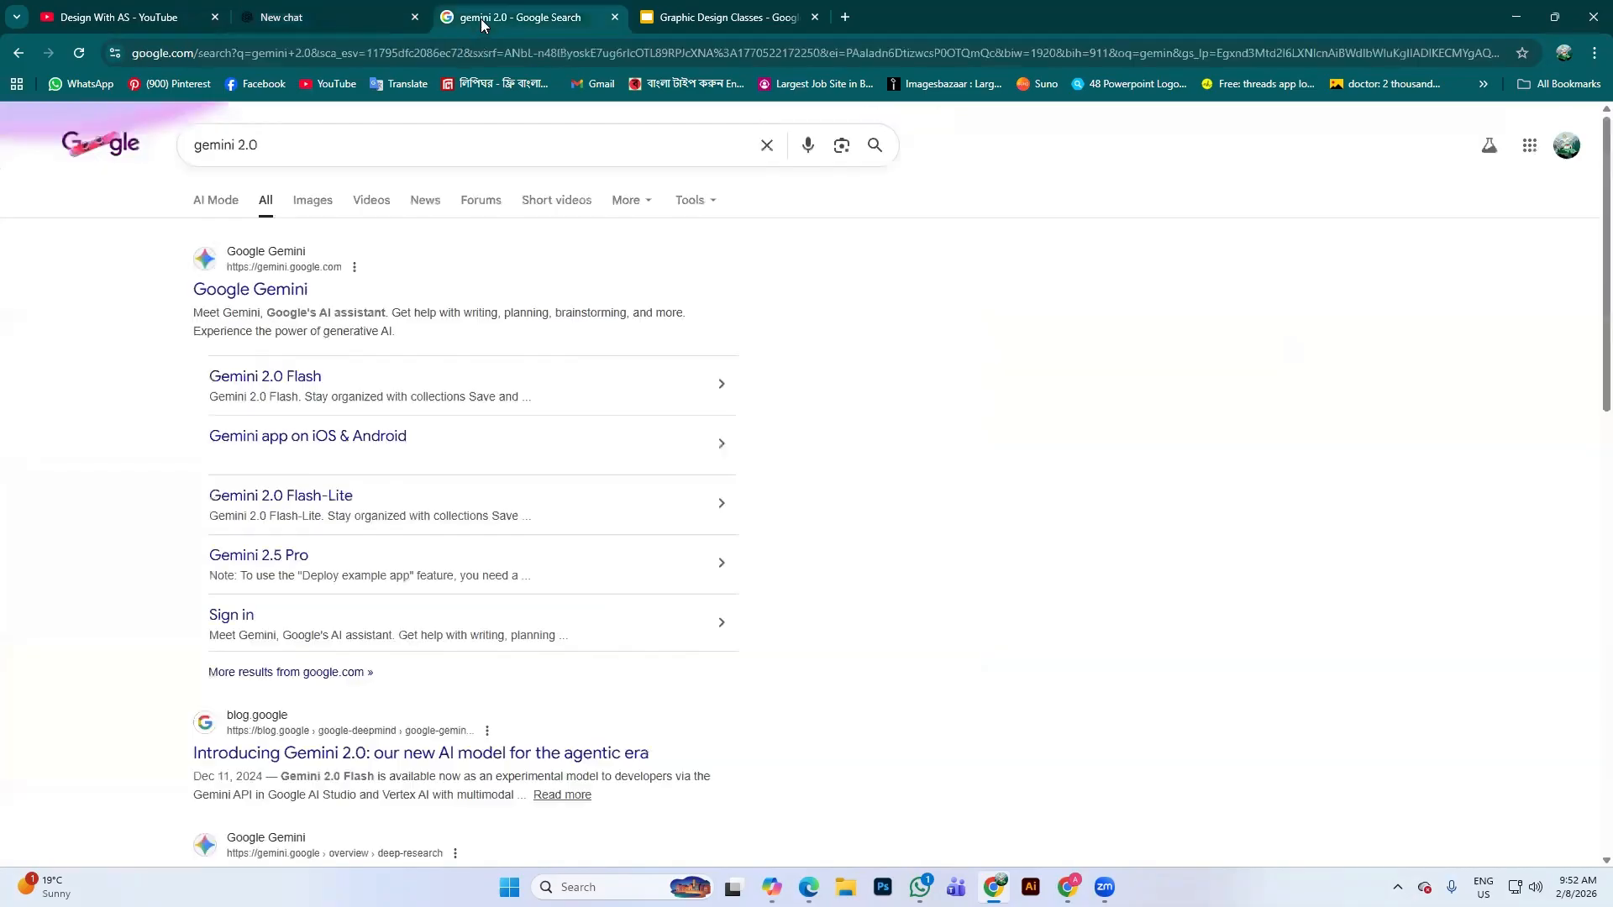
Open Google Gemini from the results and toggle its Create image mode on, then off
click(241, 296)
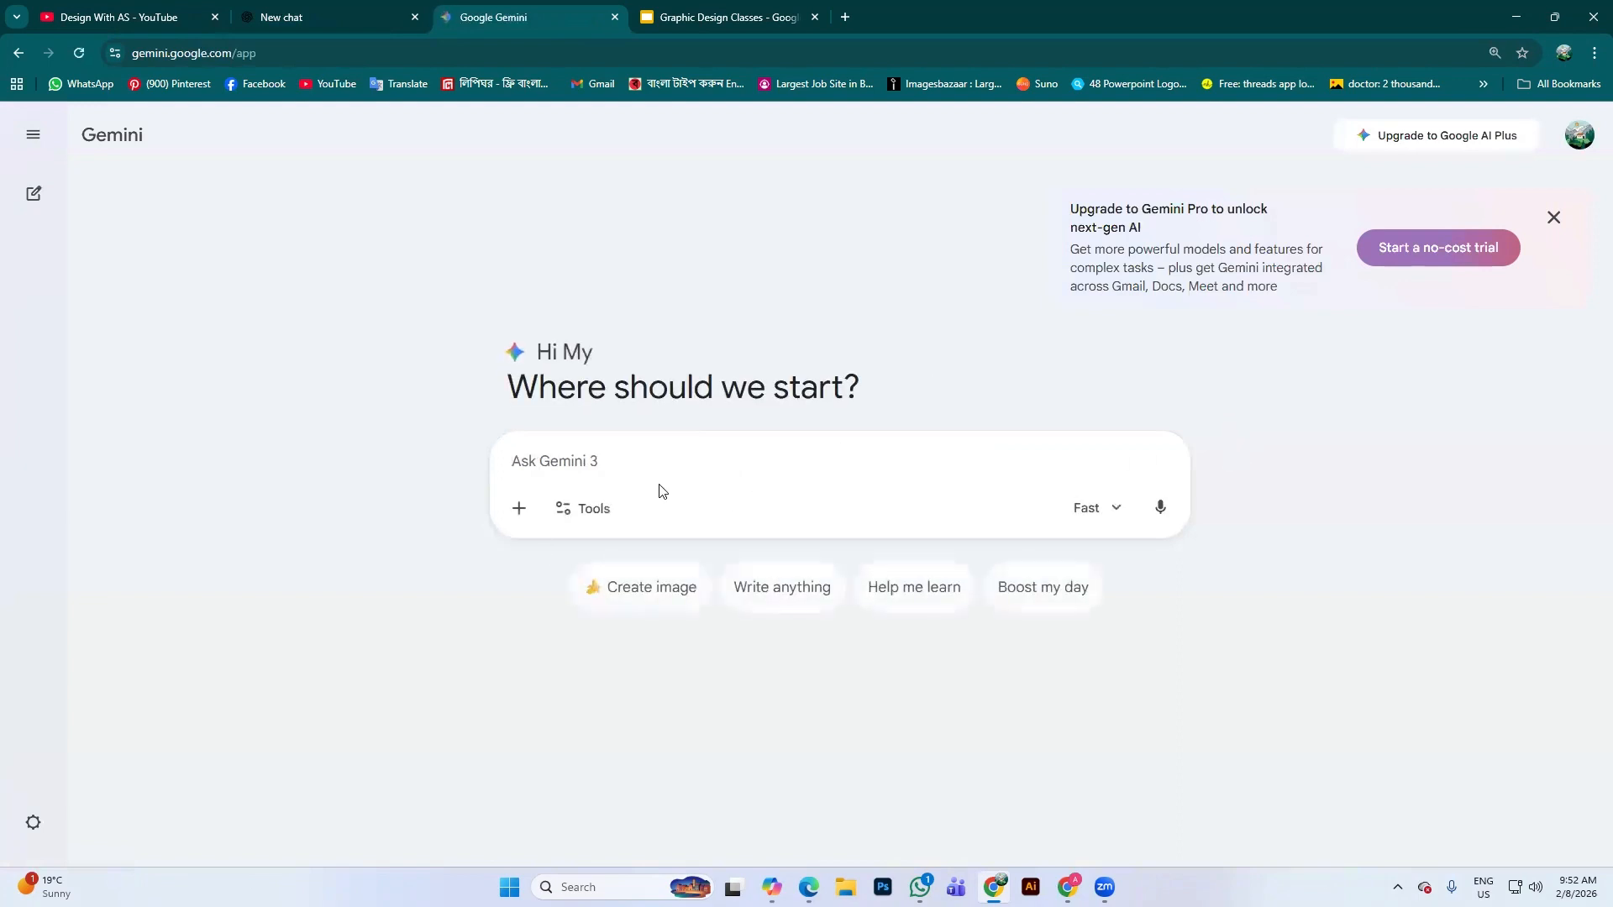
click(638, 595)
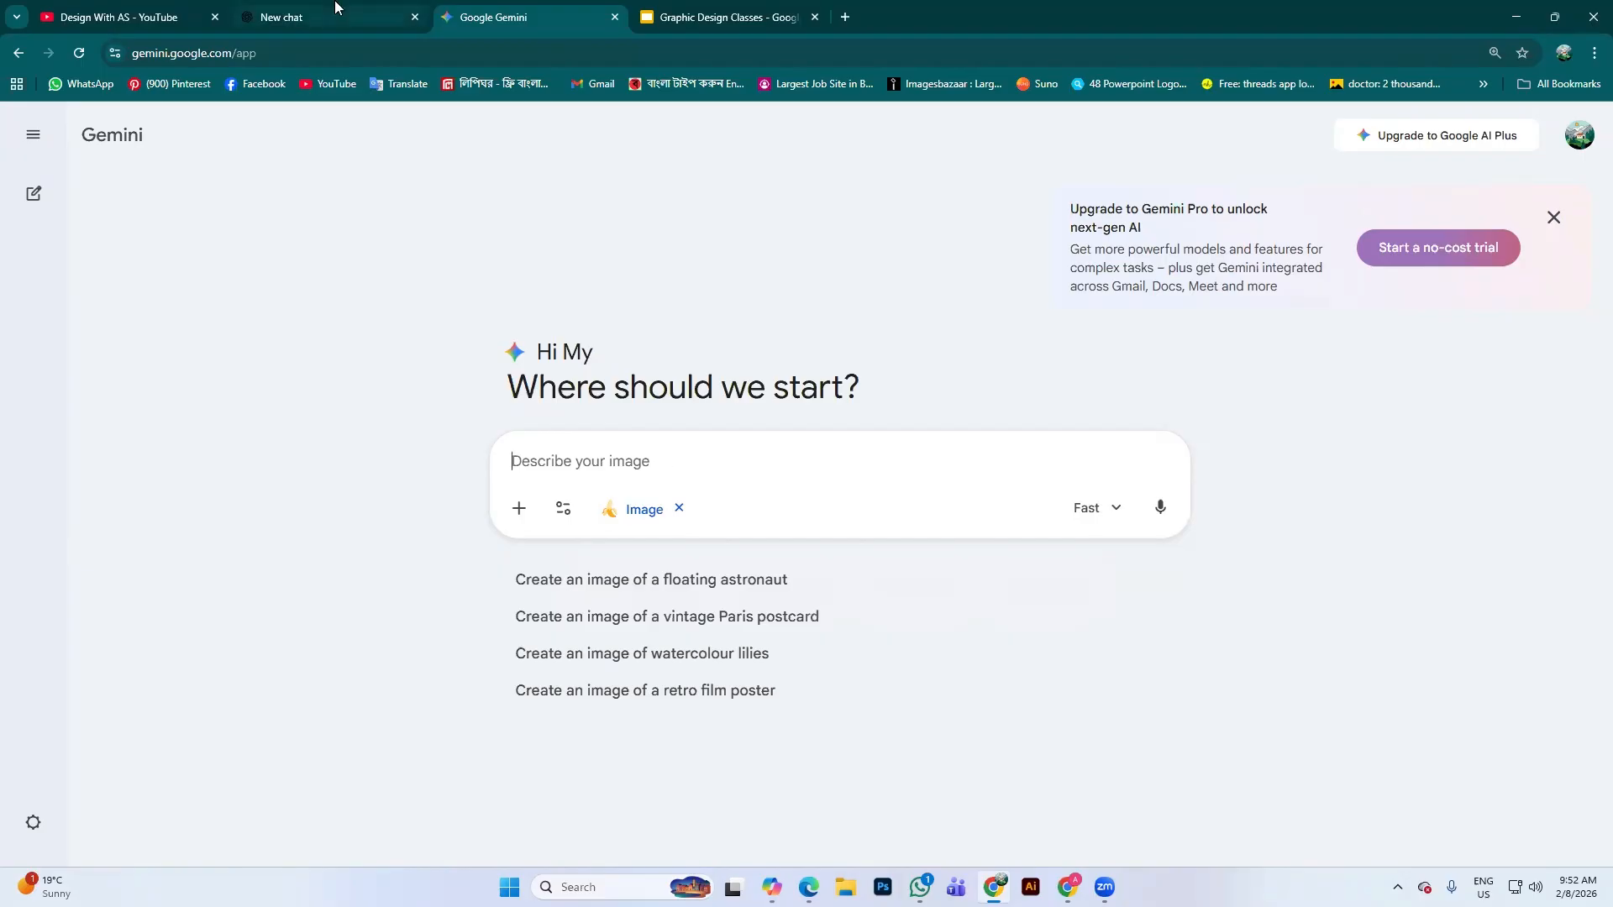
click(679, 507)
Glance over the ChatGPT image, return to Gemini, and open Pinterest in a background tab
click(126, 17)
click(328, 17)
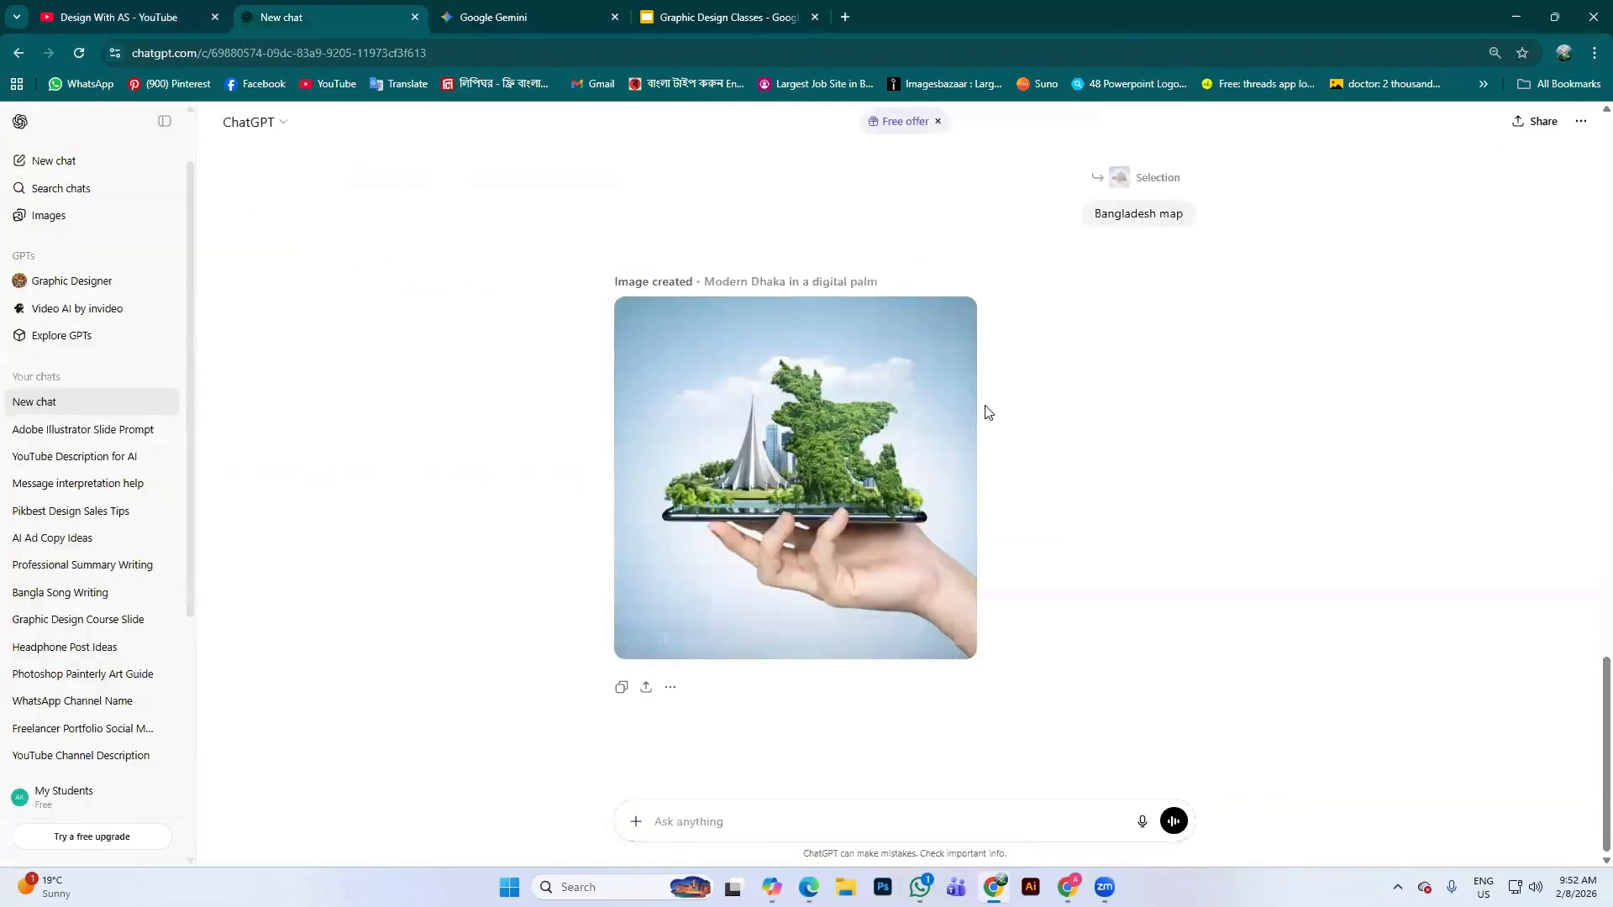
scroll(979, 403, up, 4)
scroll(798, 418, down, 2)
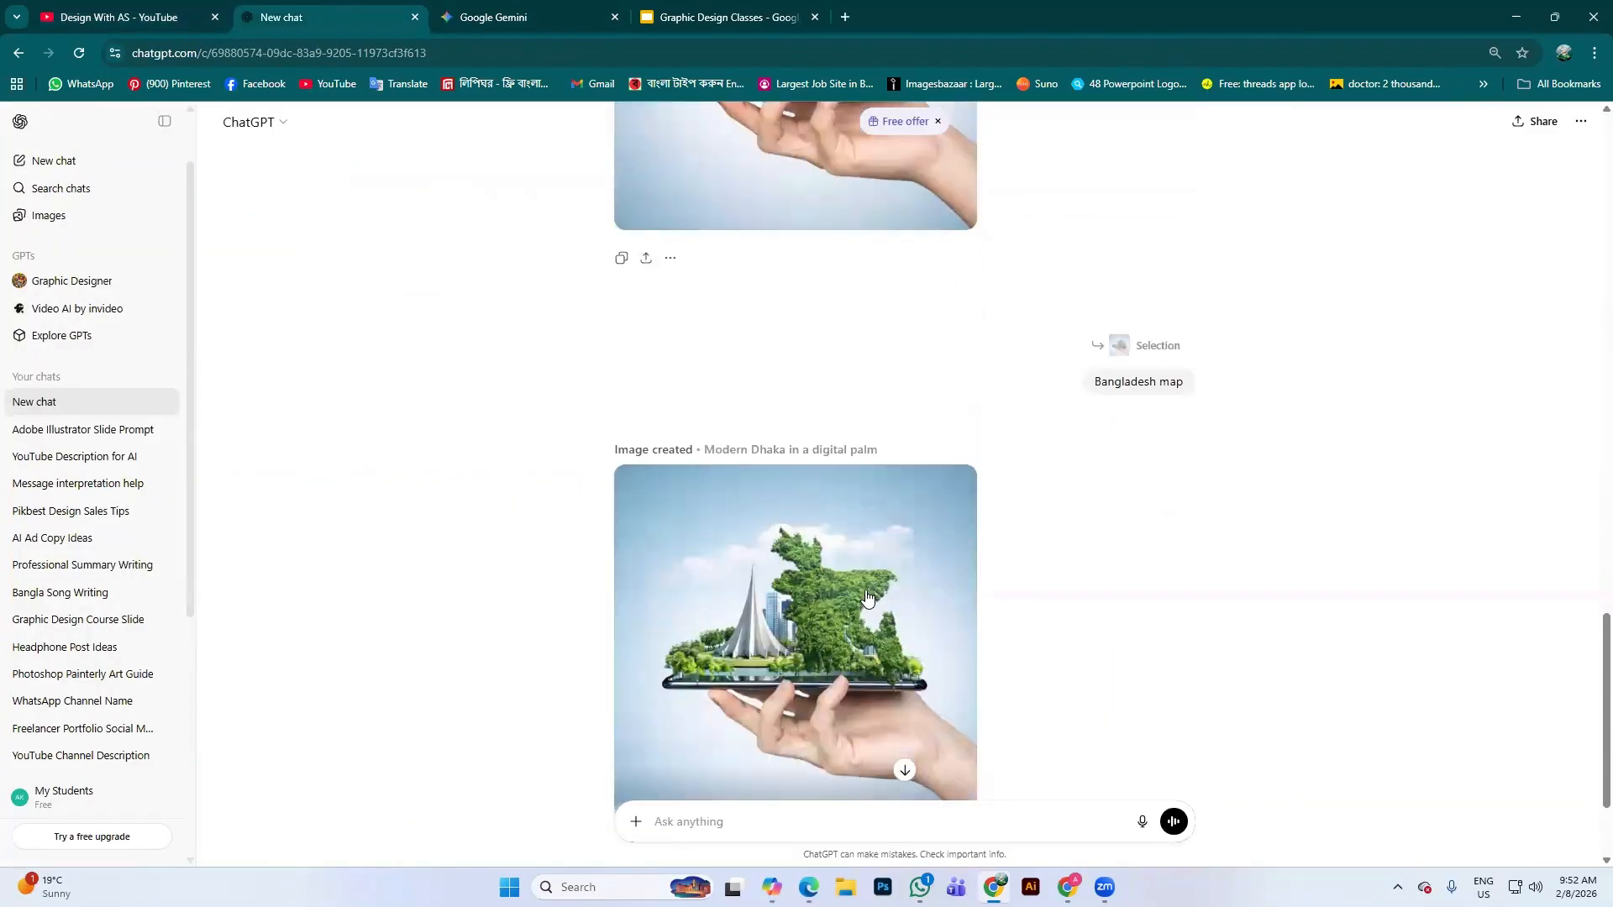
click(554, 11)
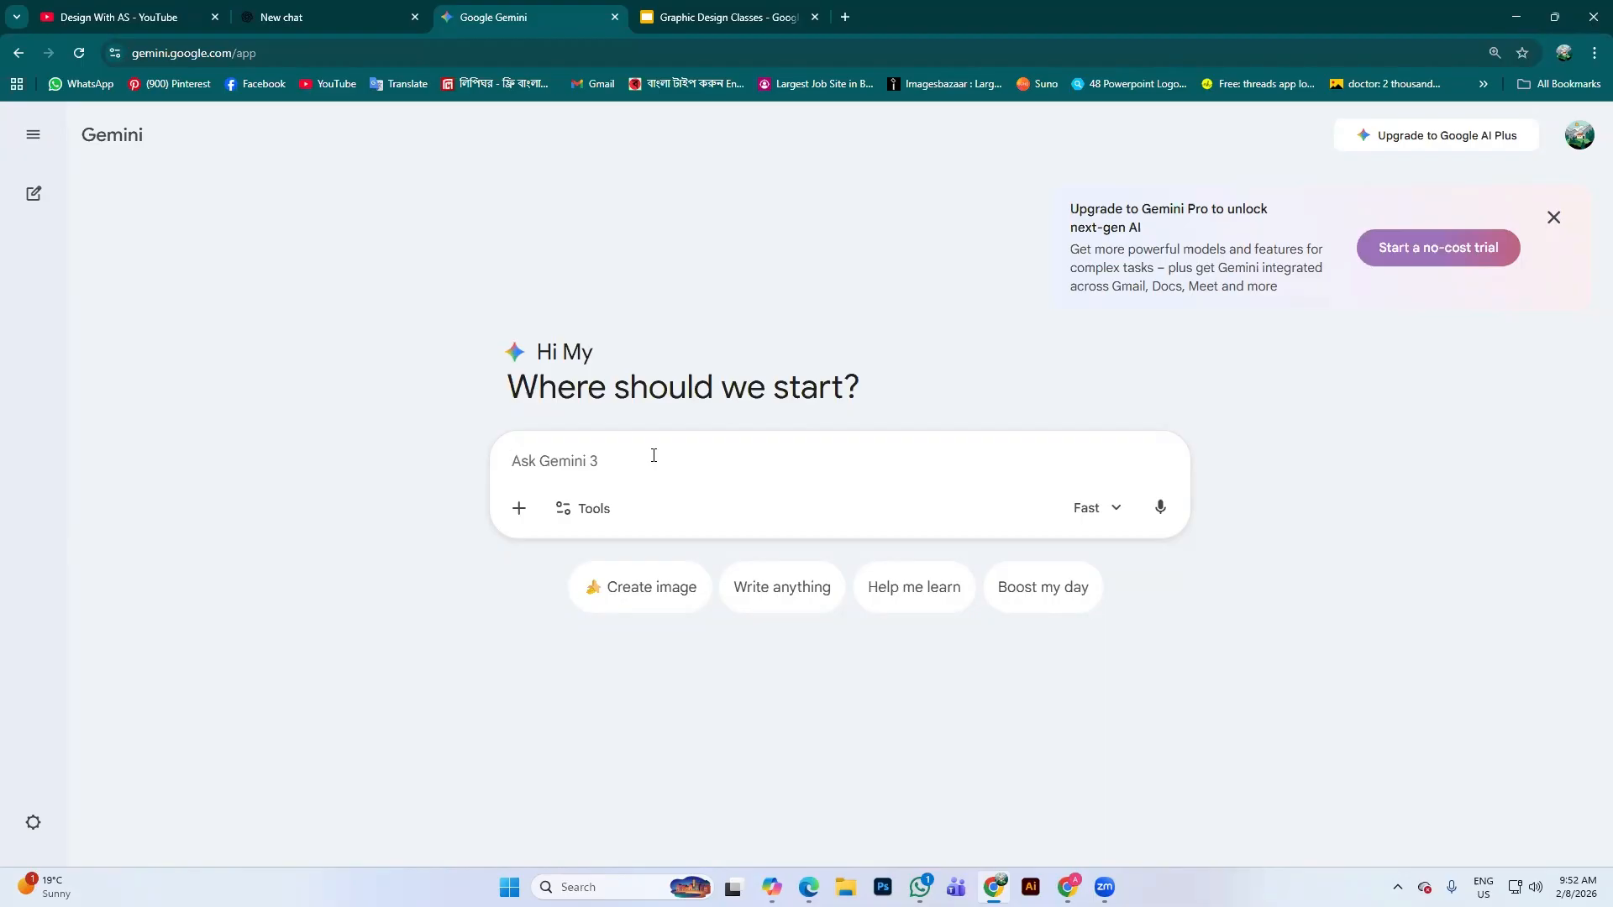
middle_click(200, 85)
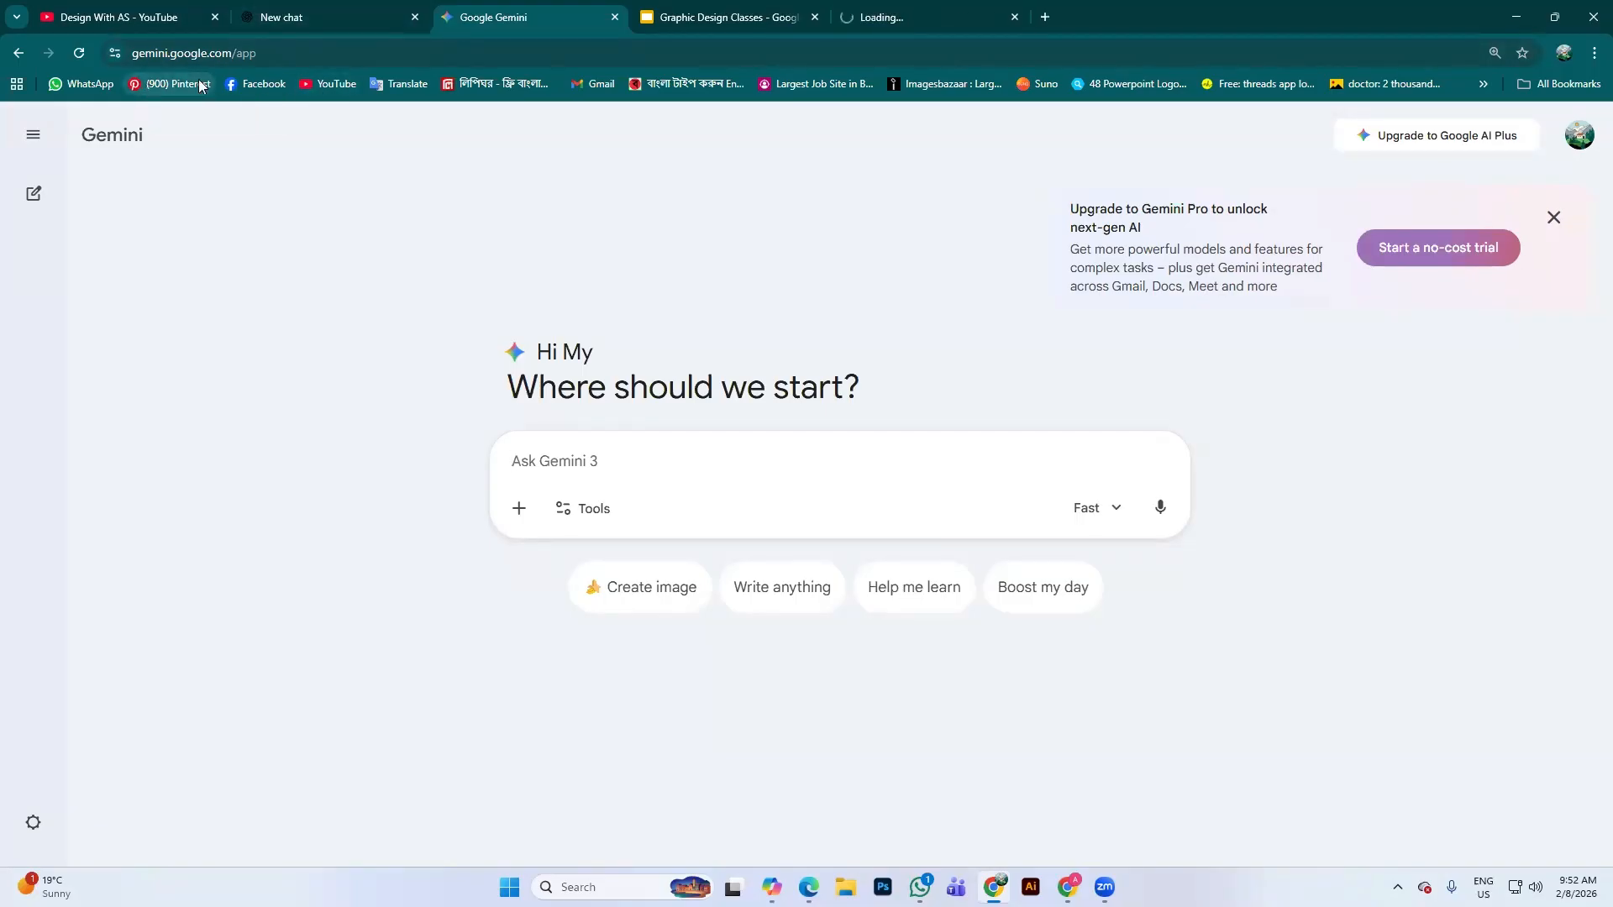
Search Pinterest for 'chips social media design'
click(905, 17)
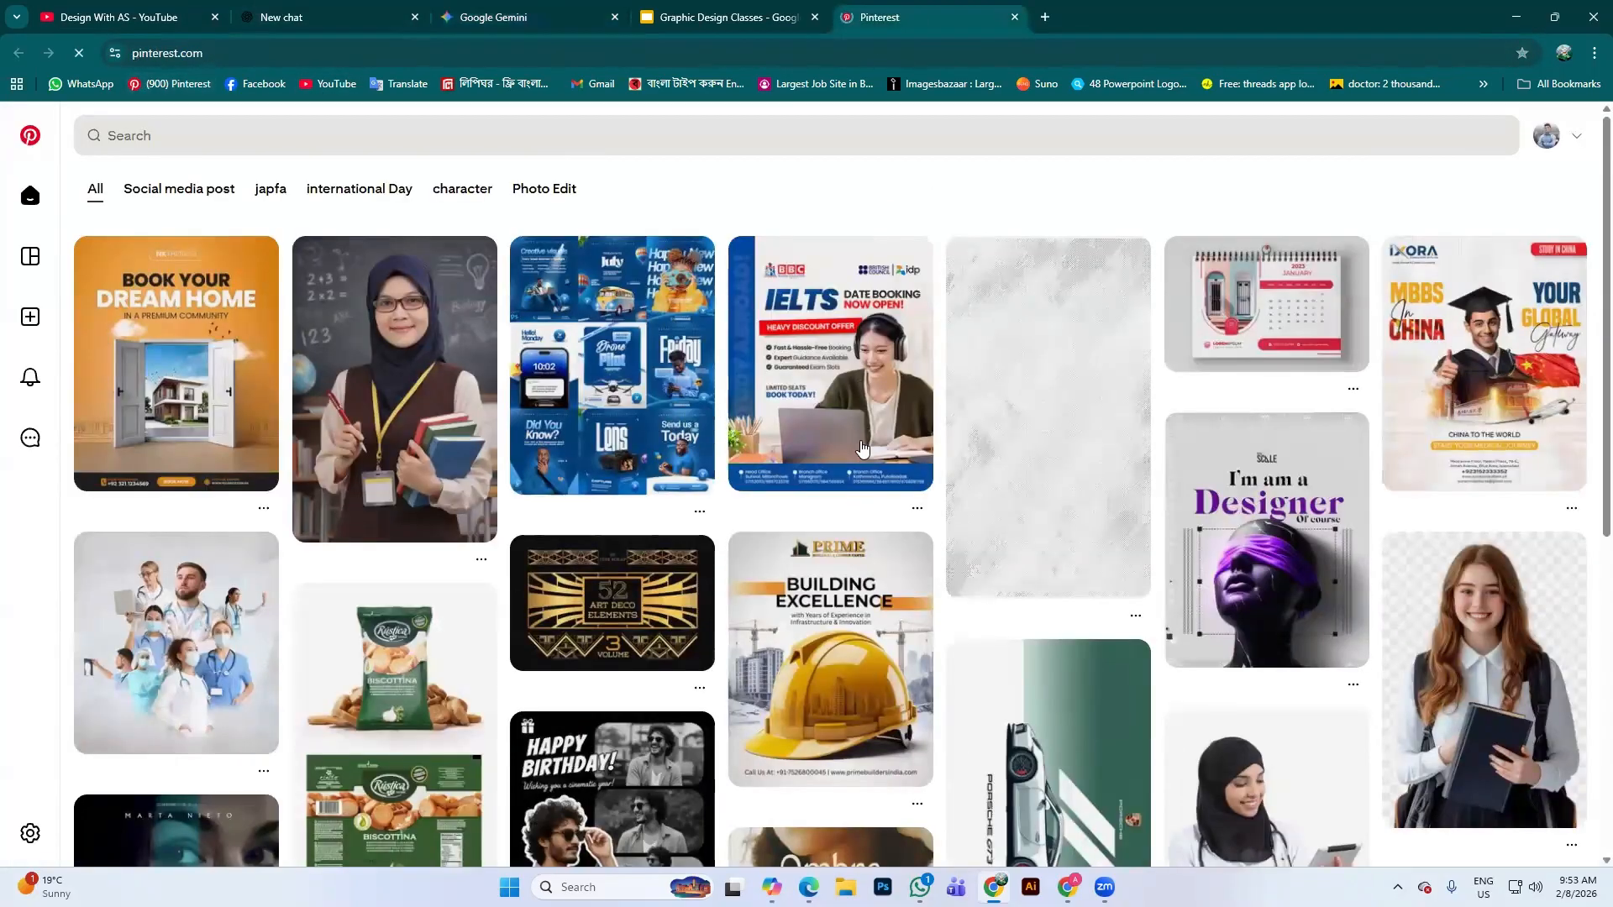
click(383, 133)
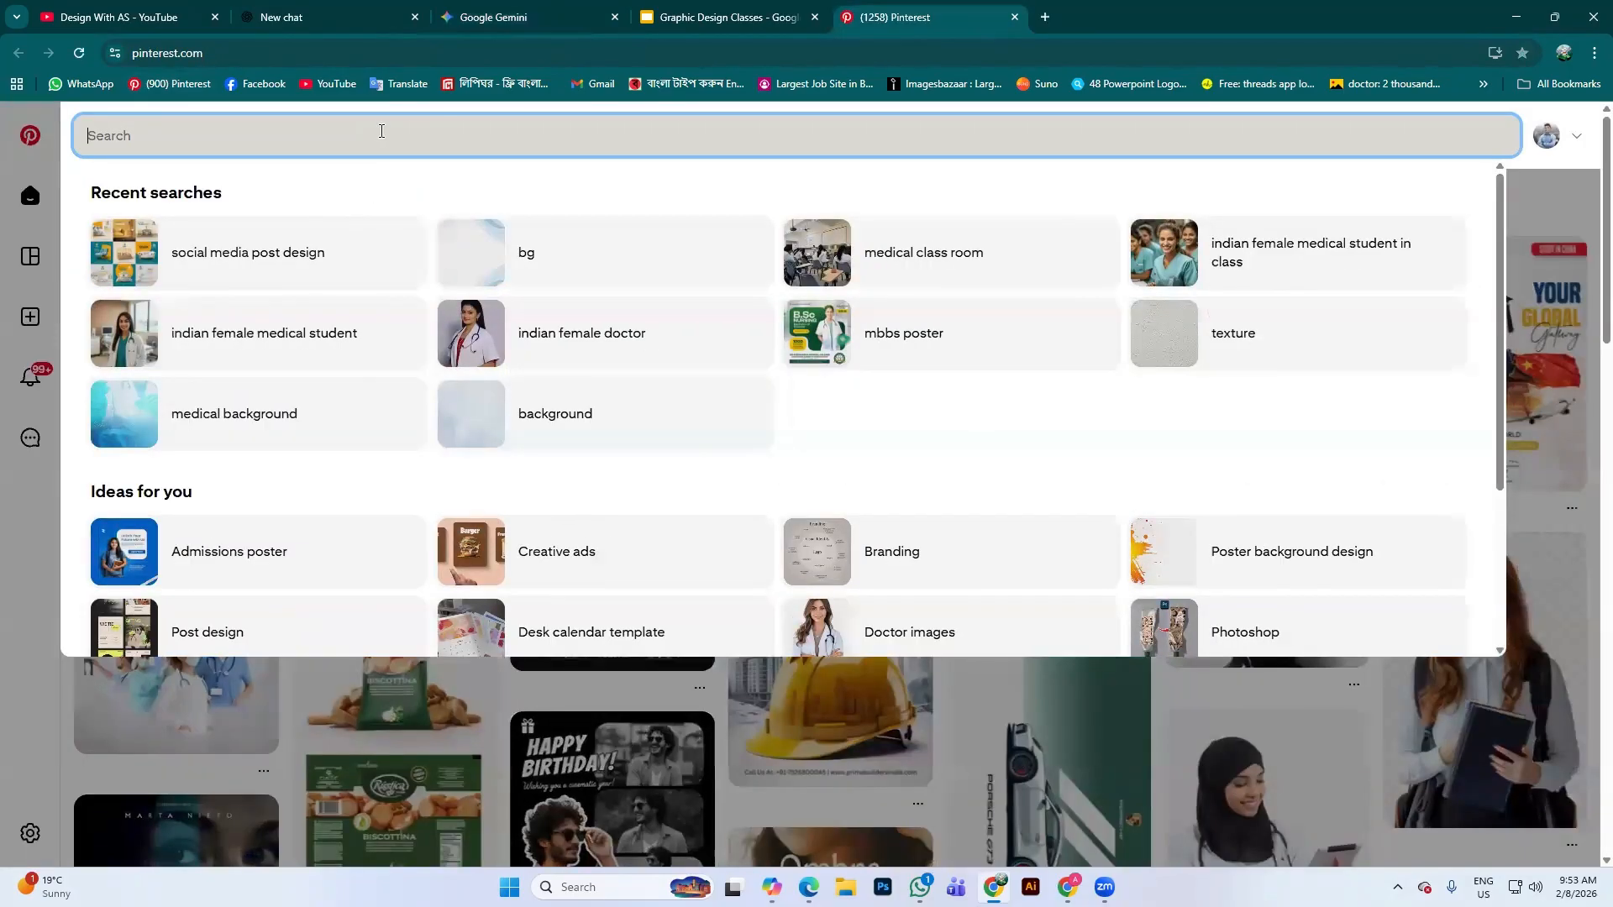
text(chips)
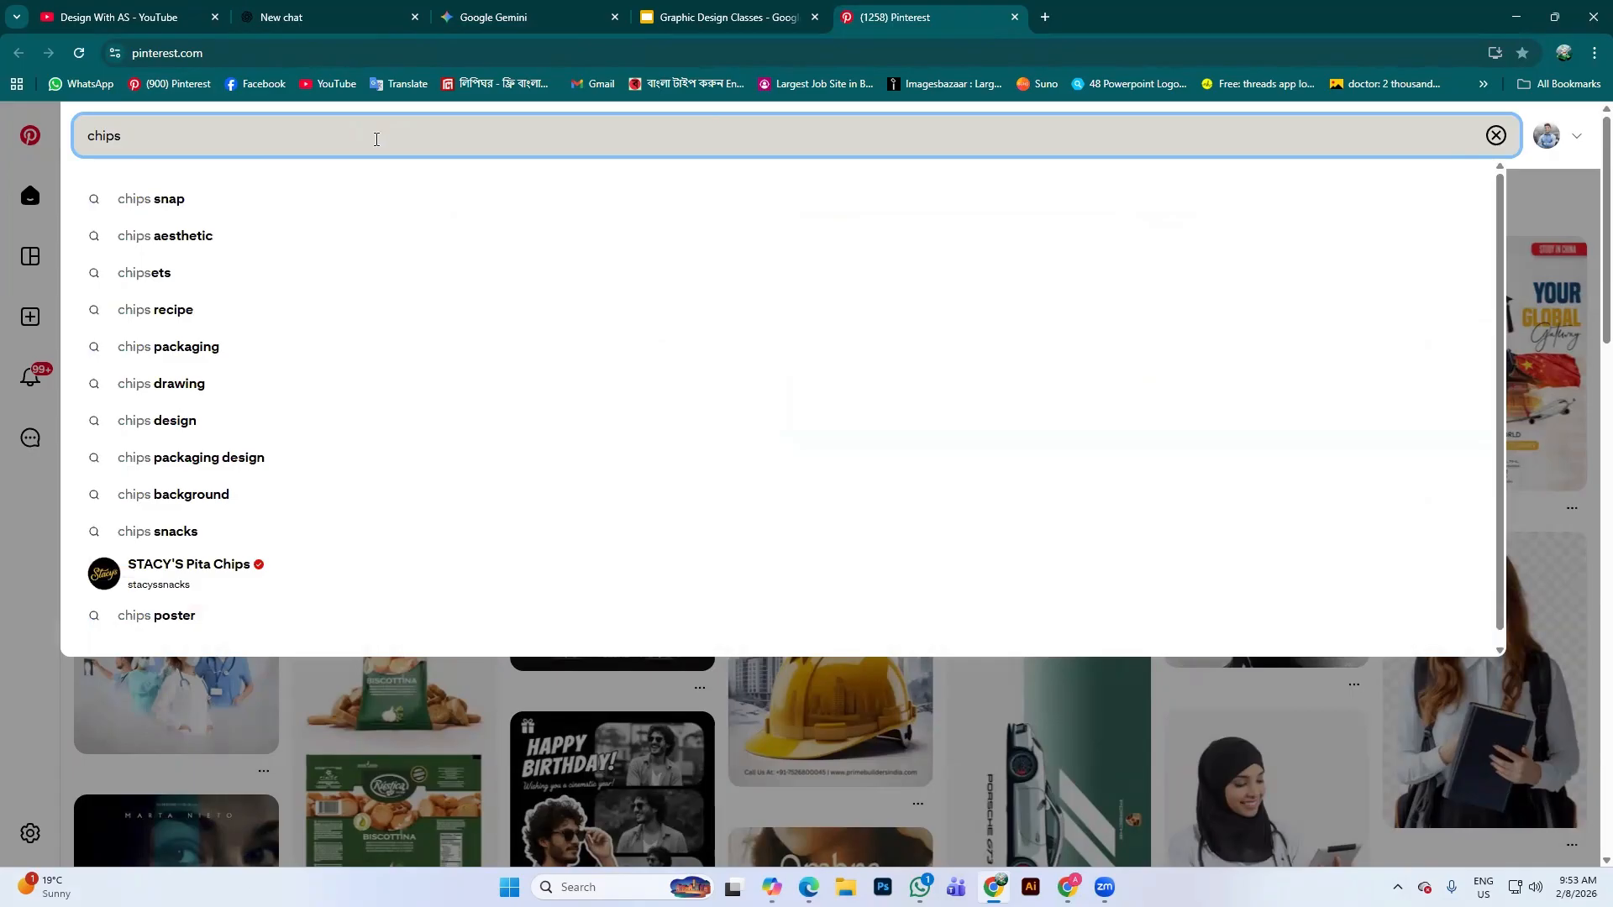
text(so)
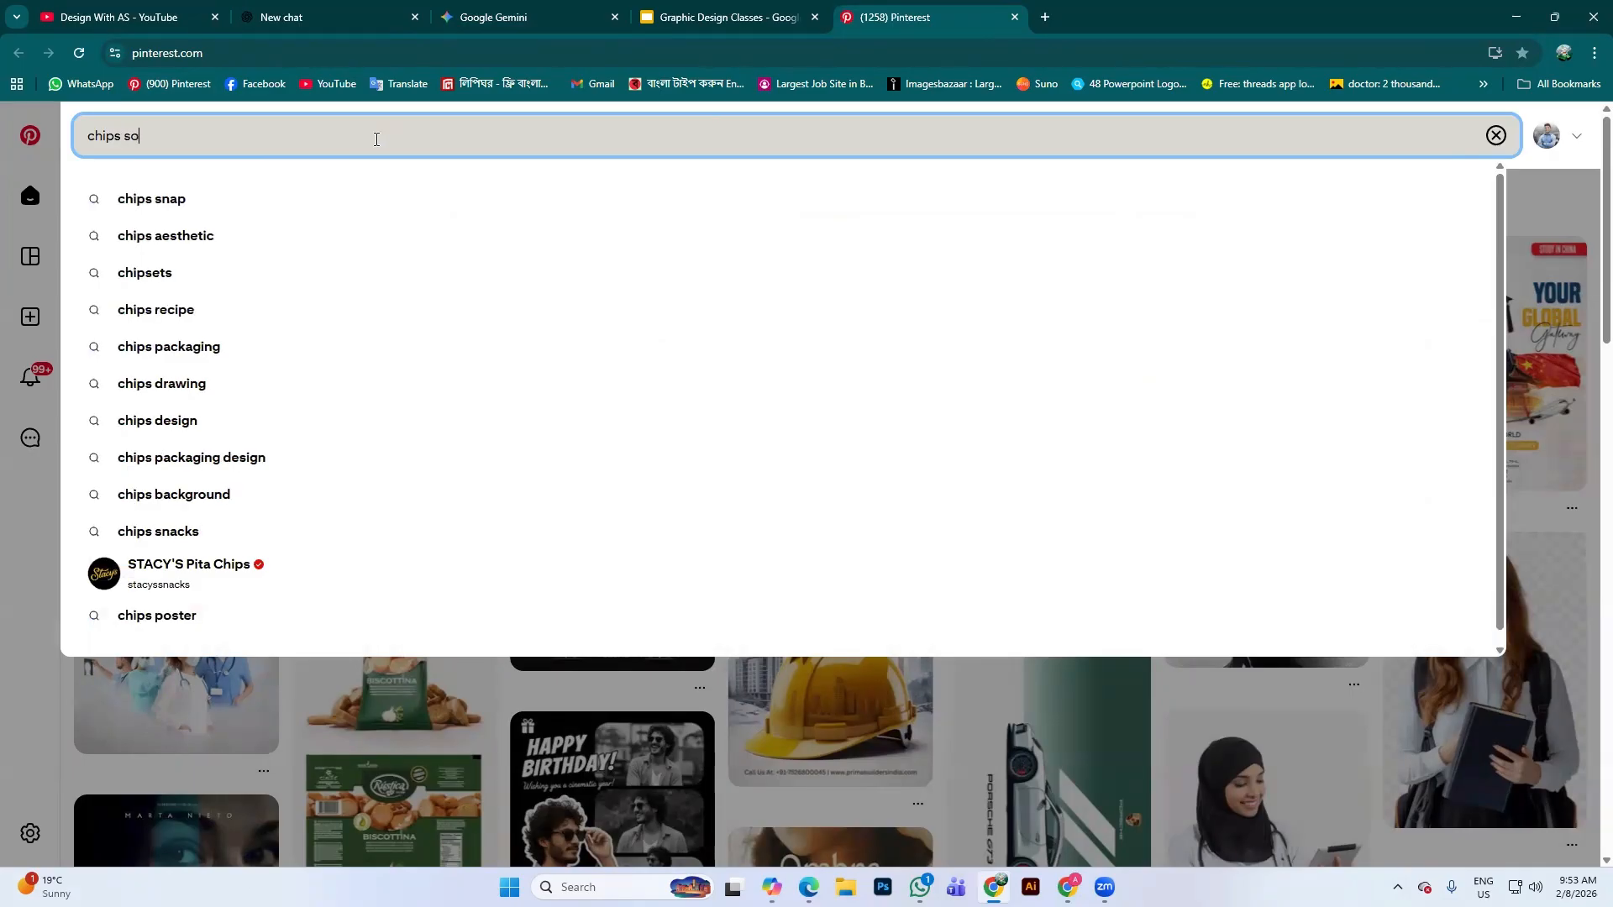
click(331, 198)
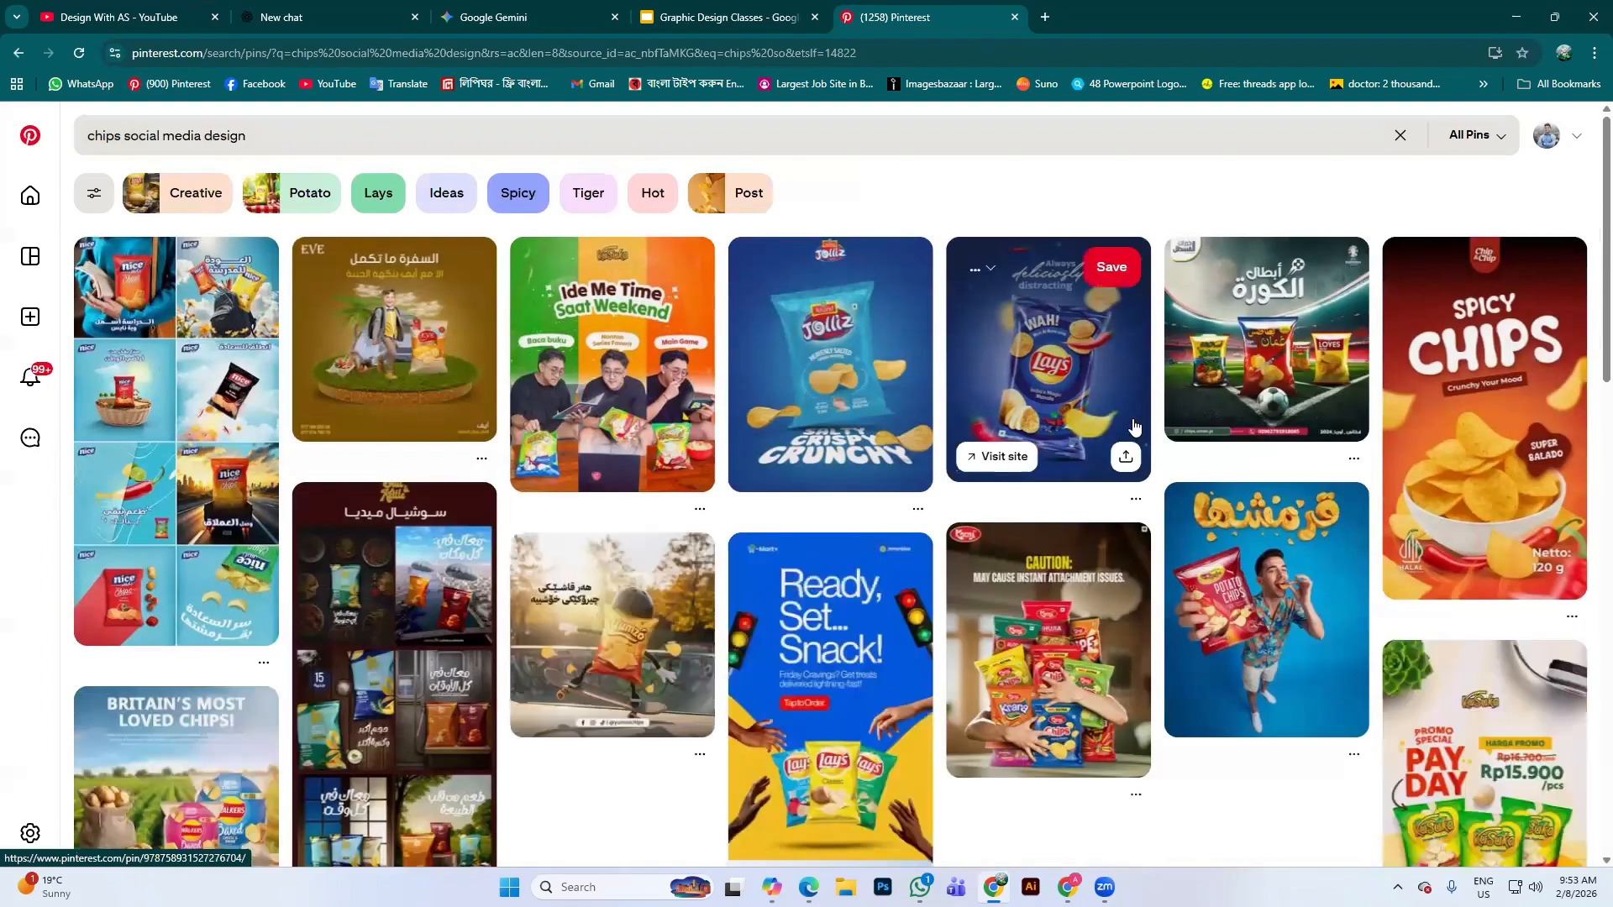
Browse the results and open the Croq'Or chips pin and the beach-bench BIG-CHIPS pin
scroll(1117, 387, down, 3)
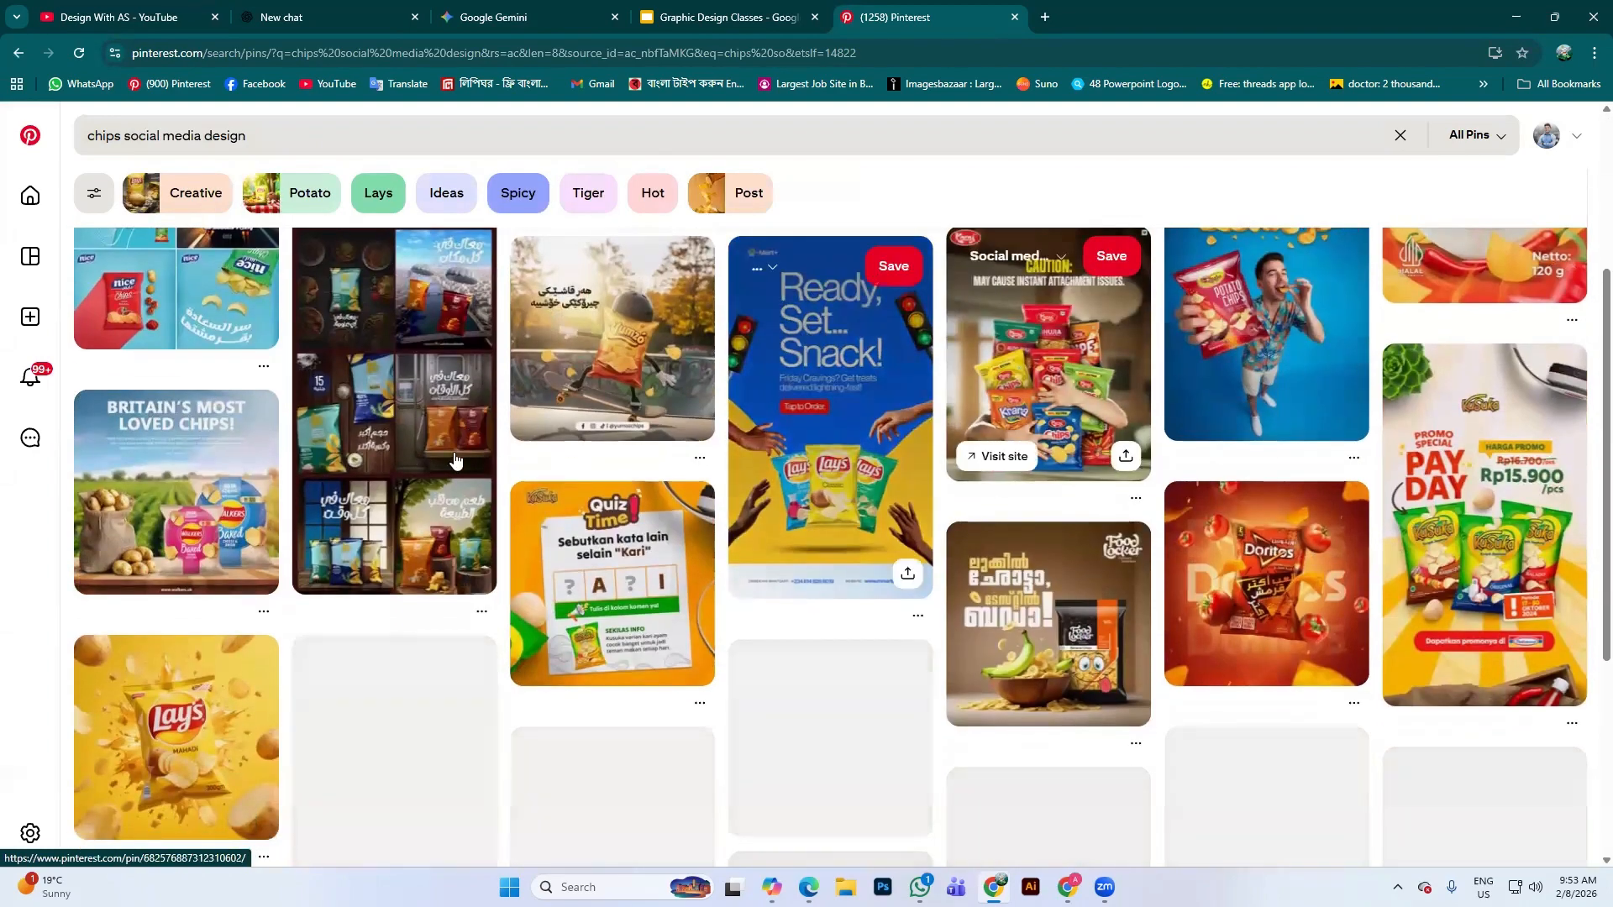
scroll(505, 479, down, 2)
scroll(549, 503, down, 5)
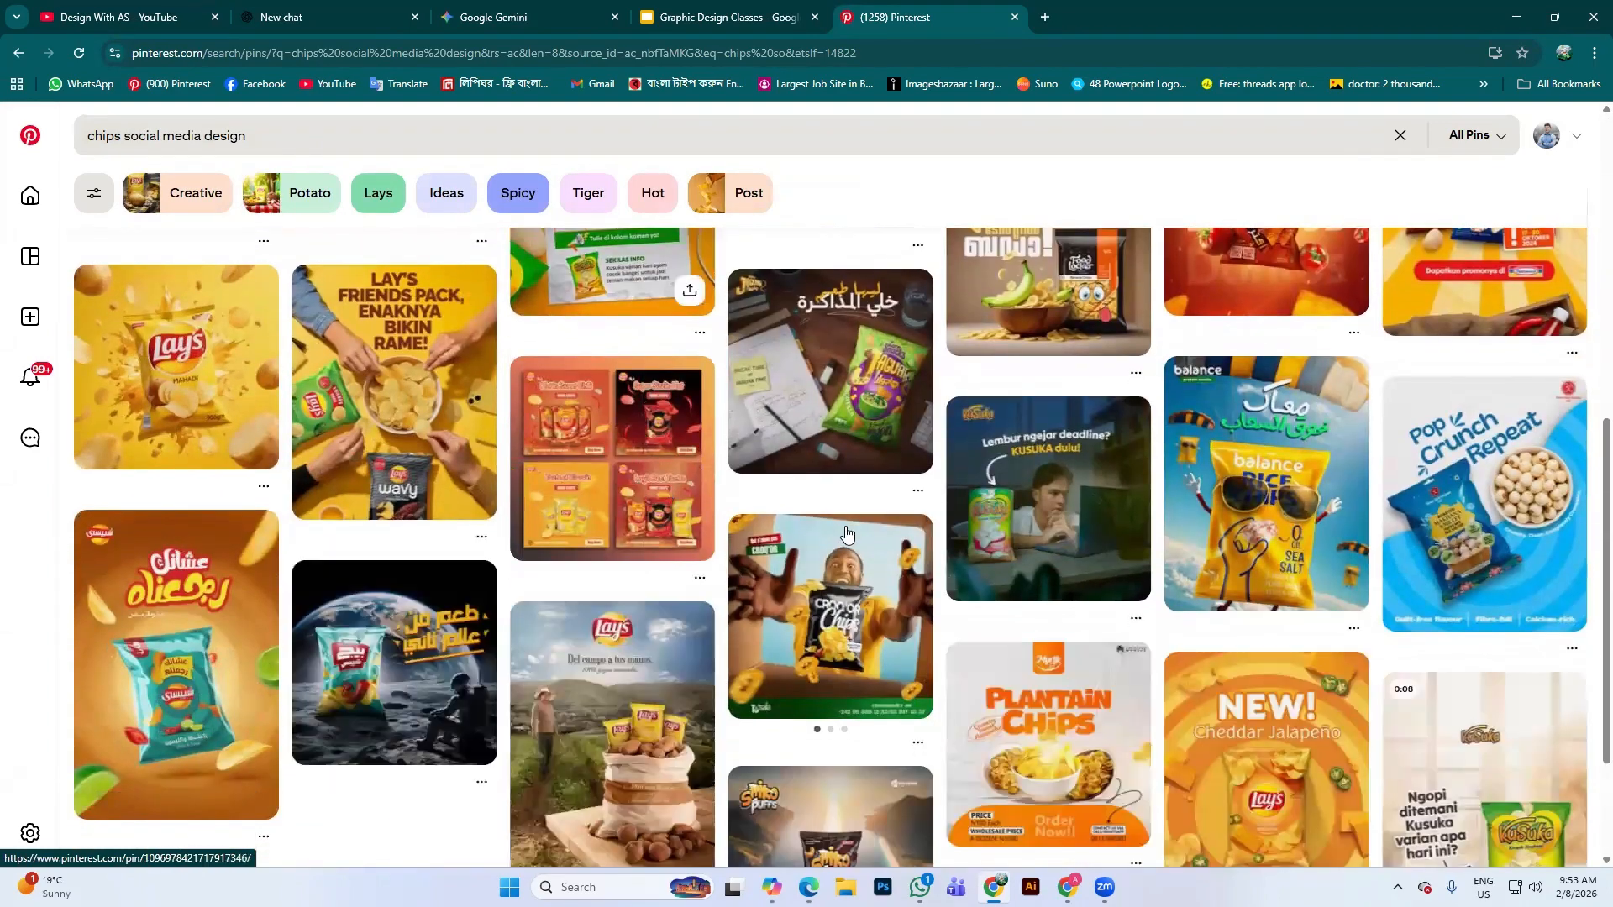
scroll(949, 522, down, 5)
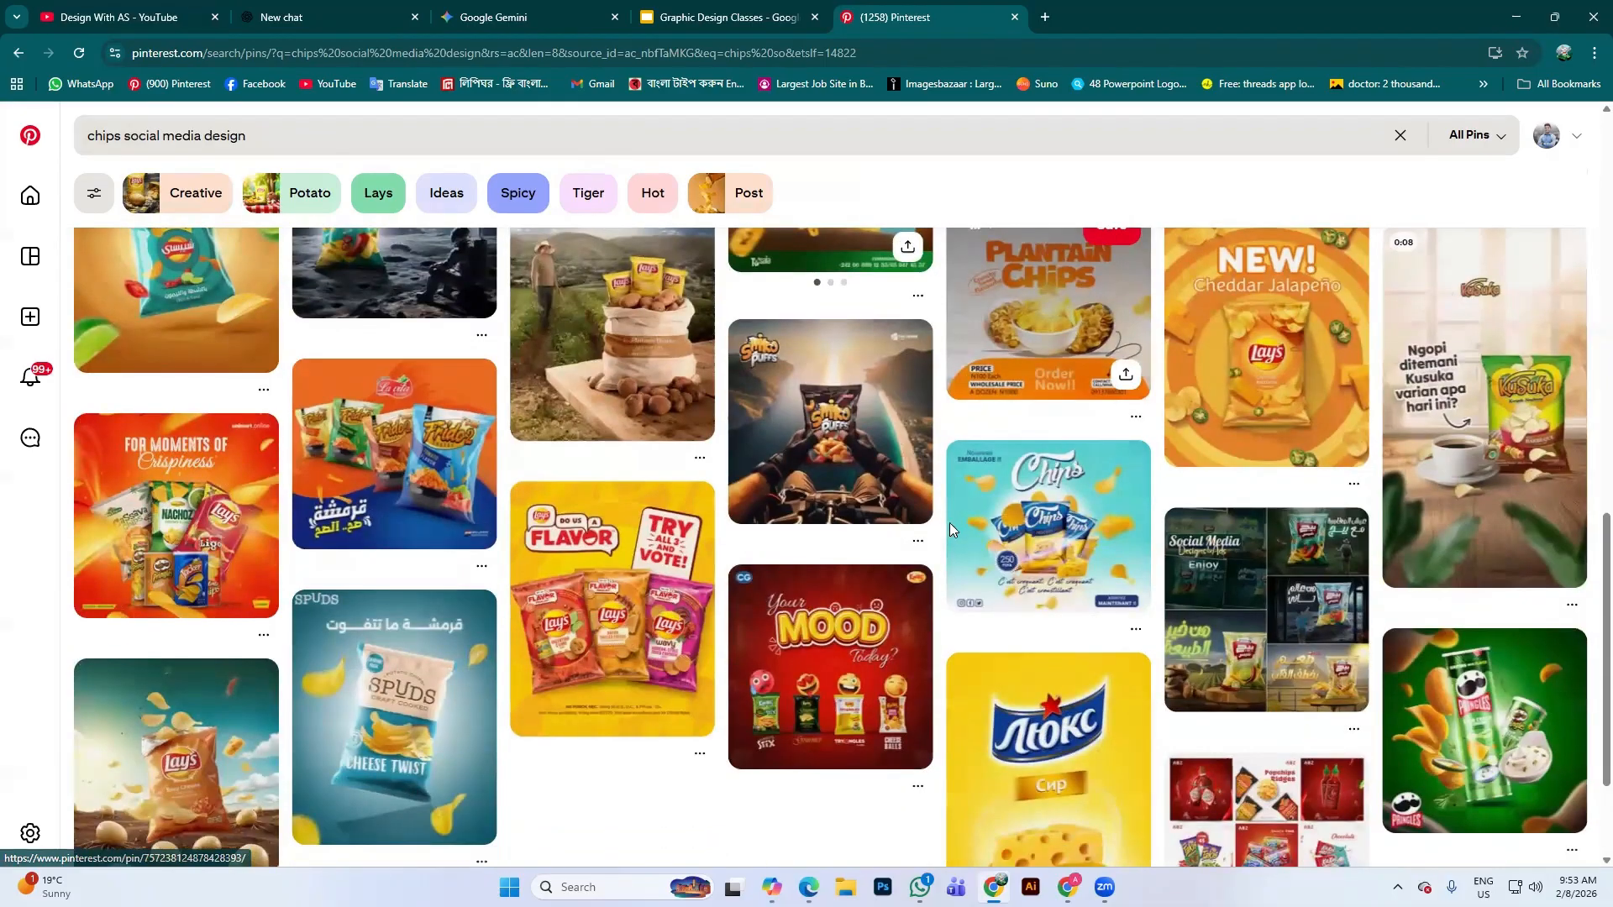
scroll(1230, 582, up, 6)
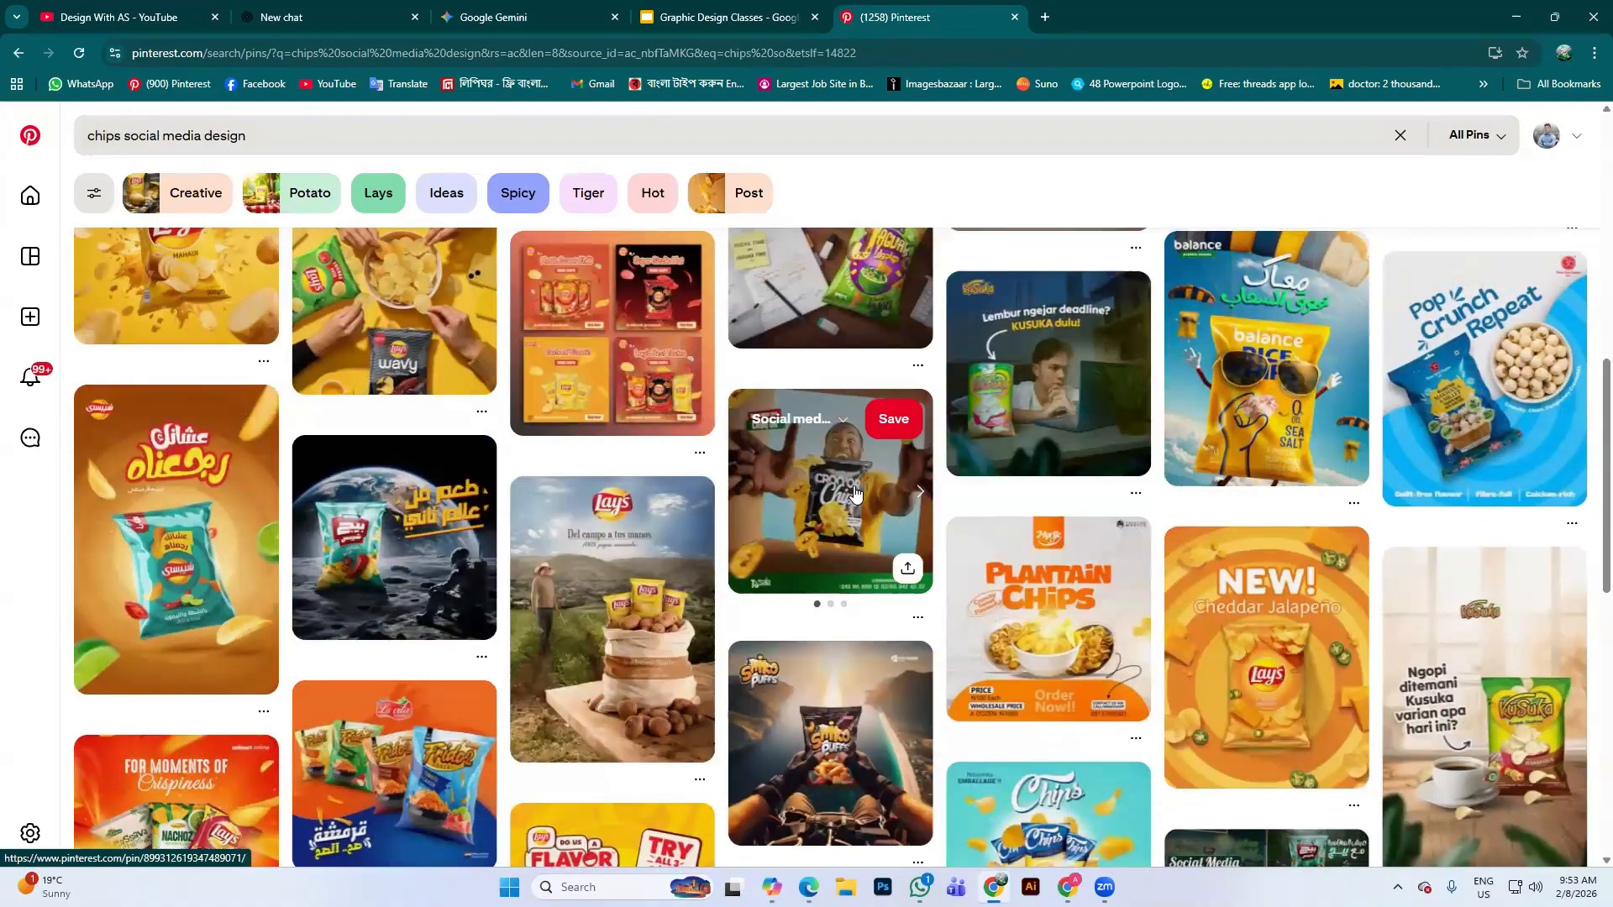
click(856, 493)
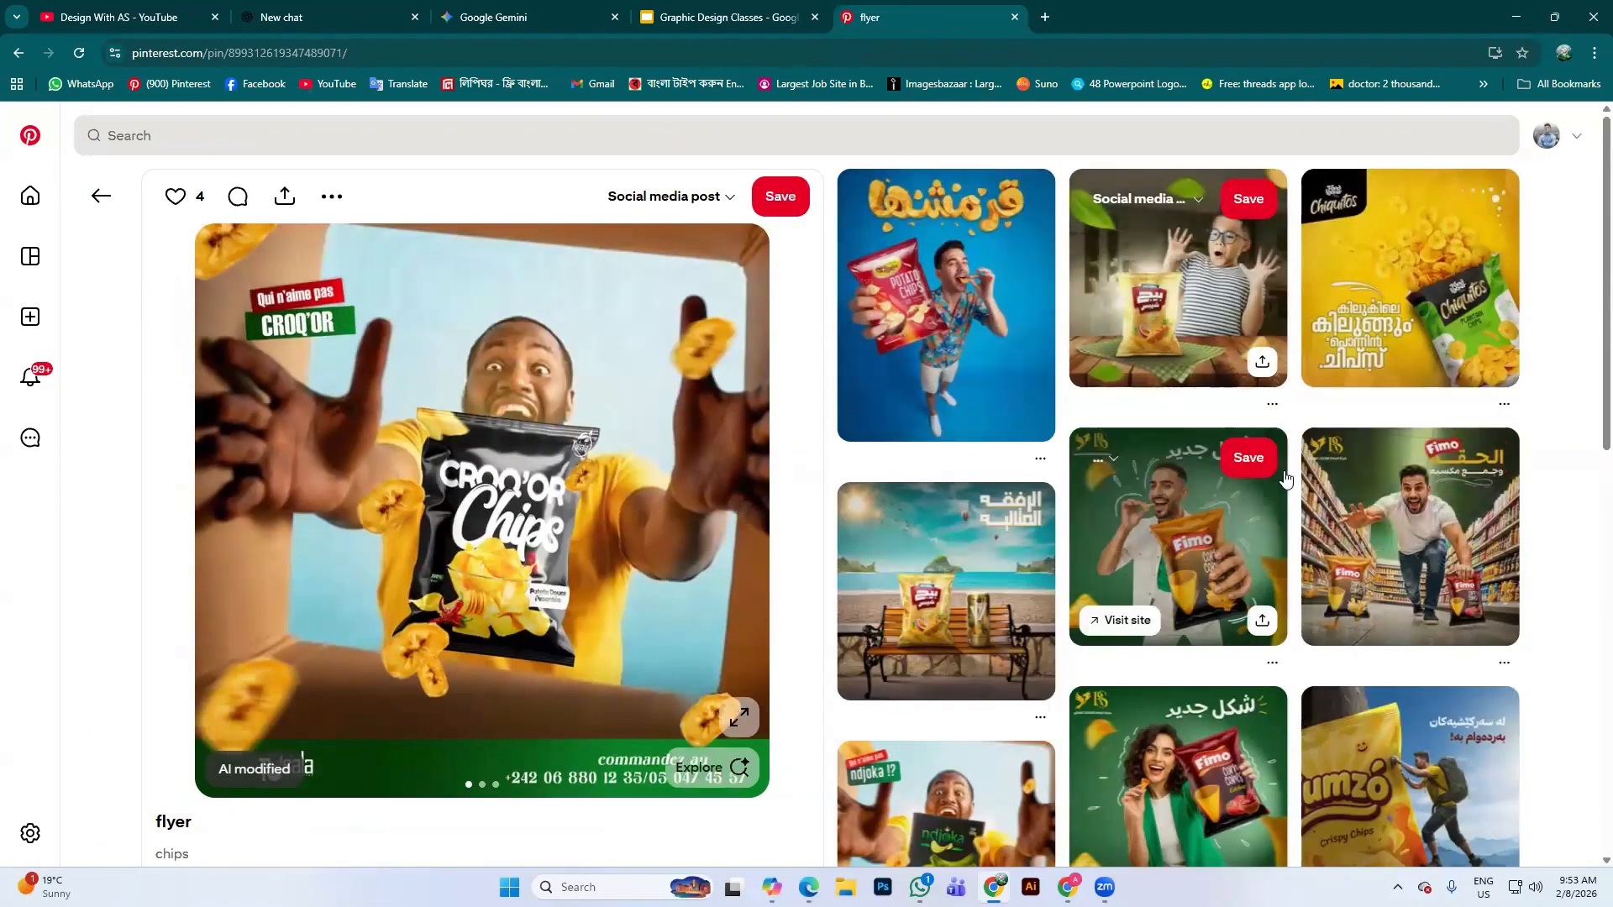
scroll(979, 336, down, 4)
click(965, 306)
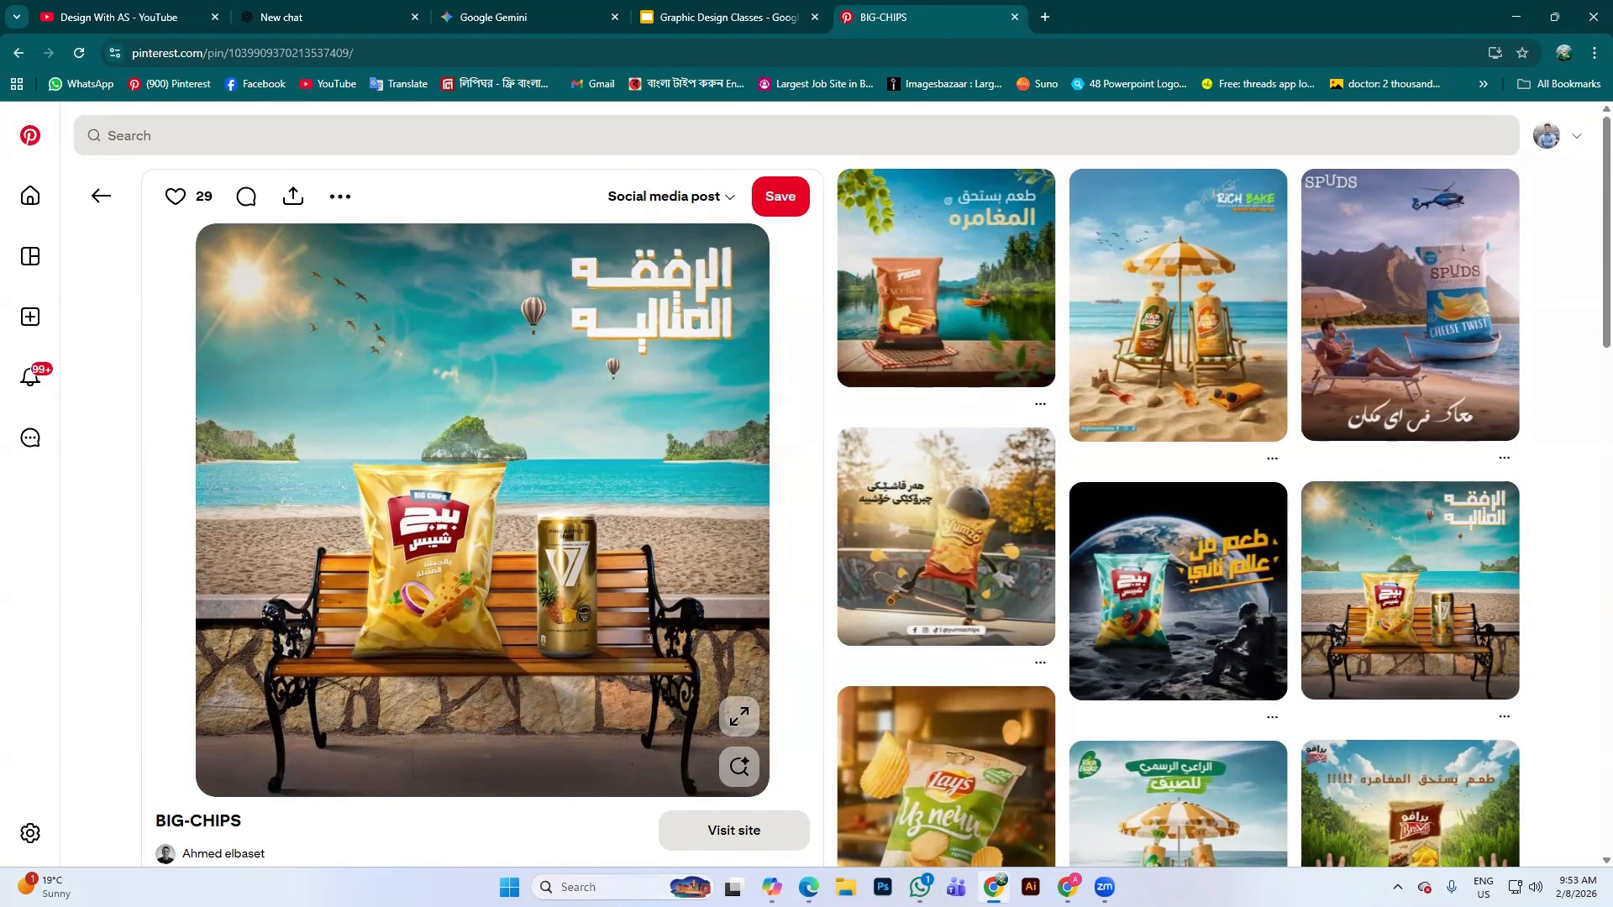
Open the prompt-elements screenshot from Pictures > Screenshots in Photos
click(846, 888)
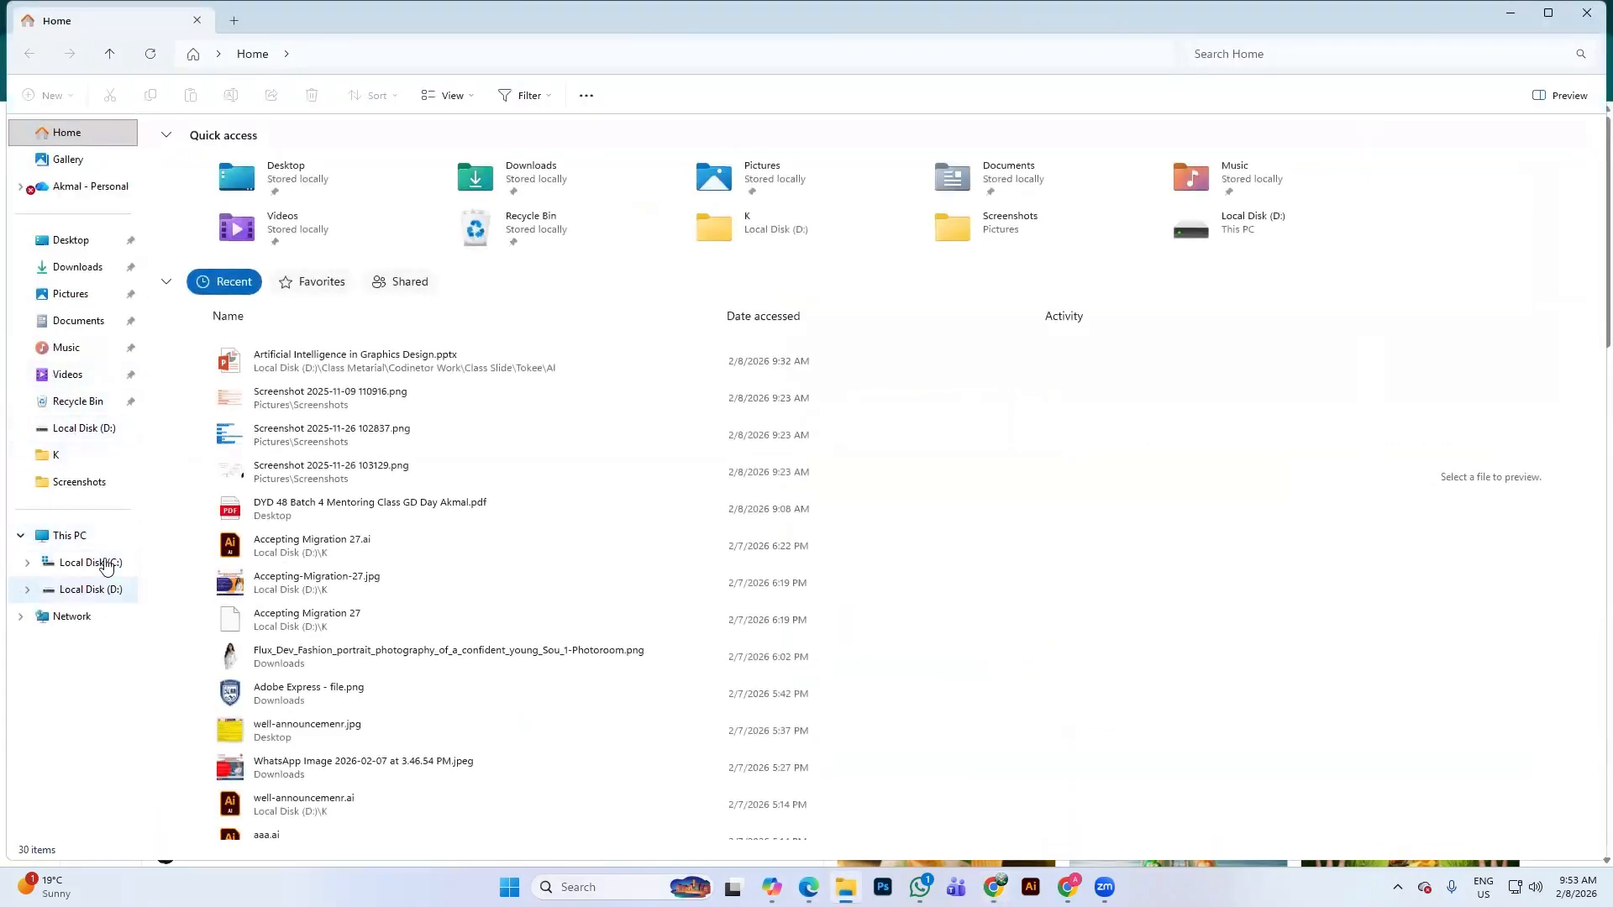
click(71, 300)
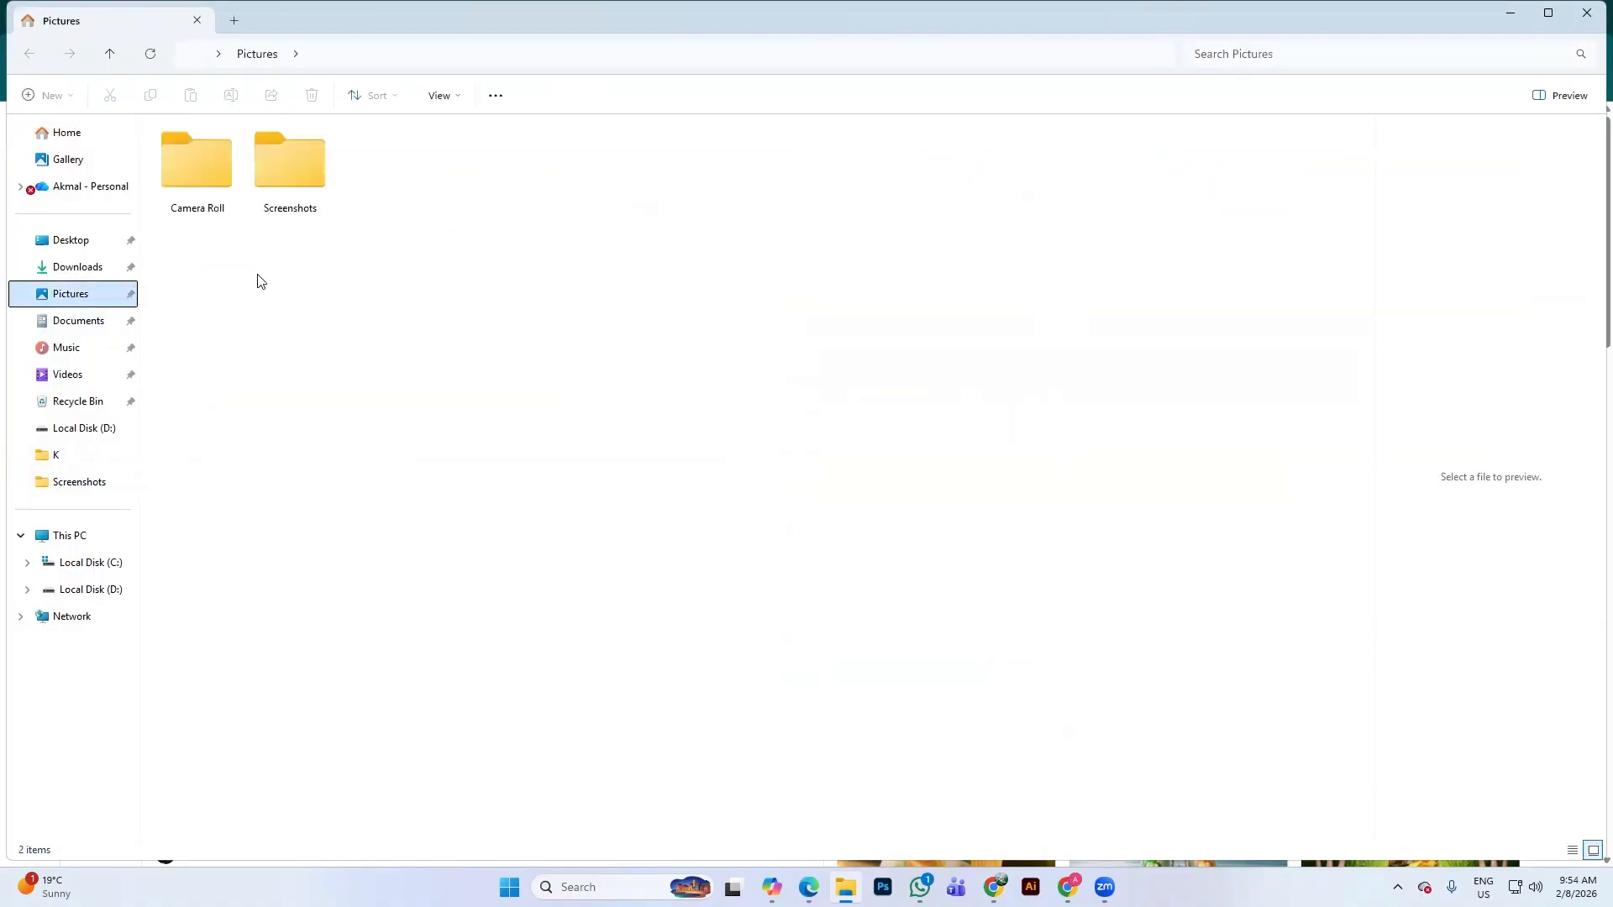
double_click(301, 180)
double_click(409, 187)
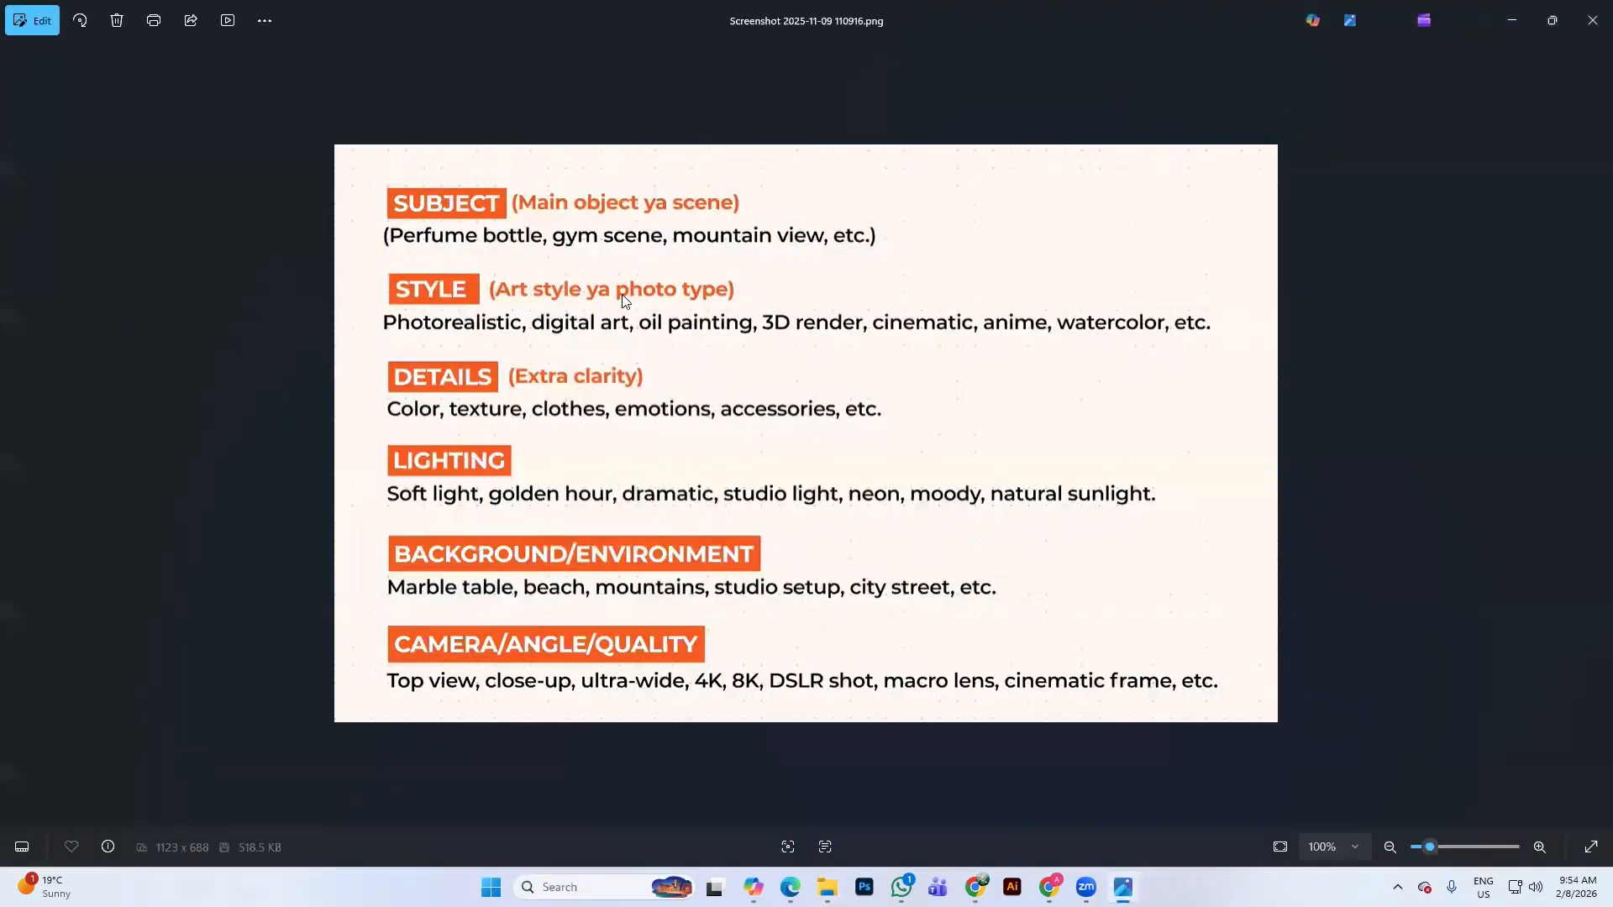
scroll(509, 225, up, 4)
scroll(676, 232, down, 1)
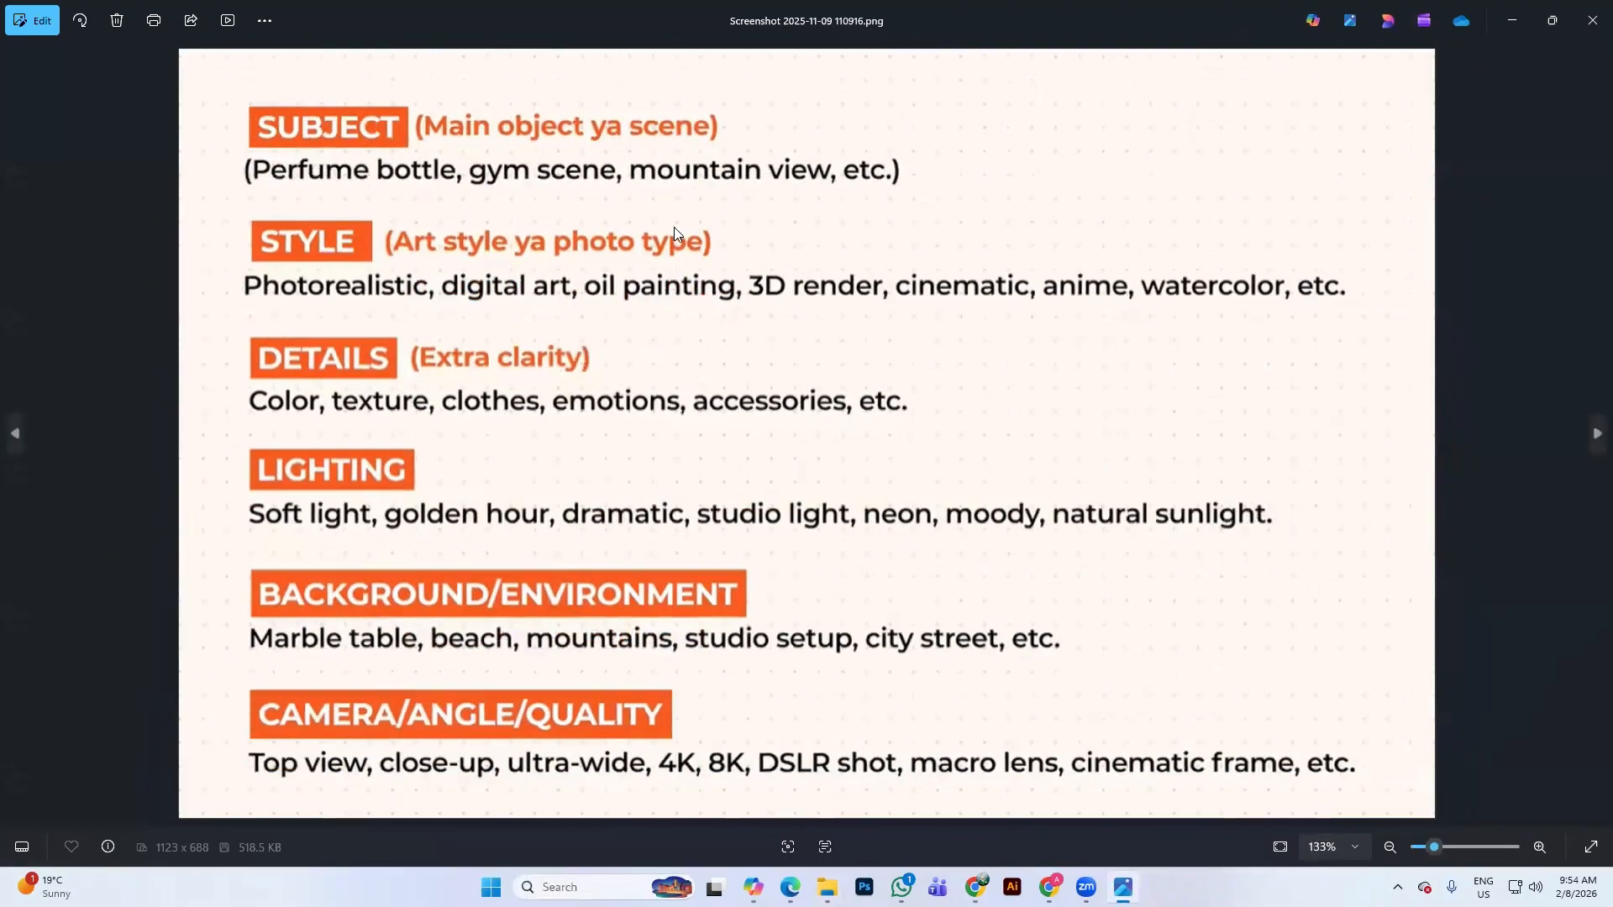
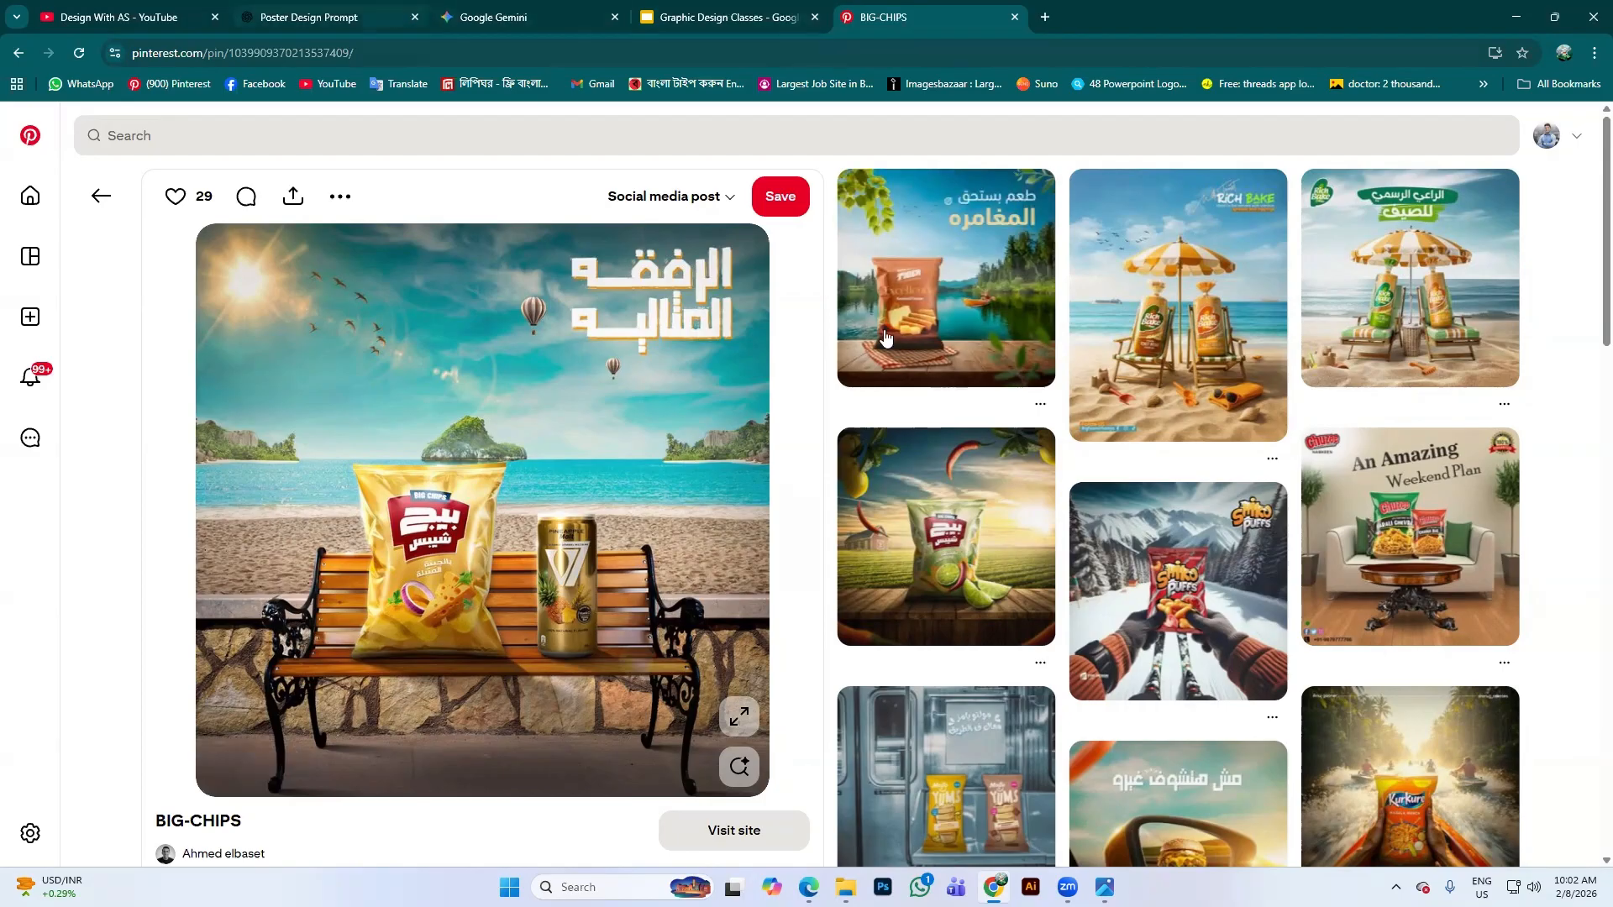
Open Screenshot 2025-11-09 110916.png from the Pictures > Screenshots folder in Photos
click(847, 888)
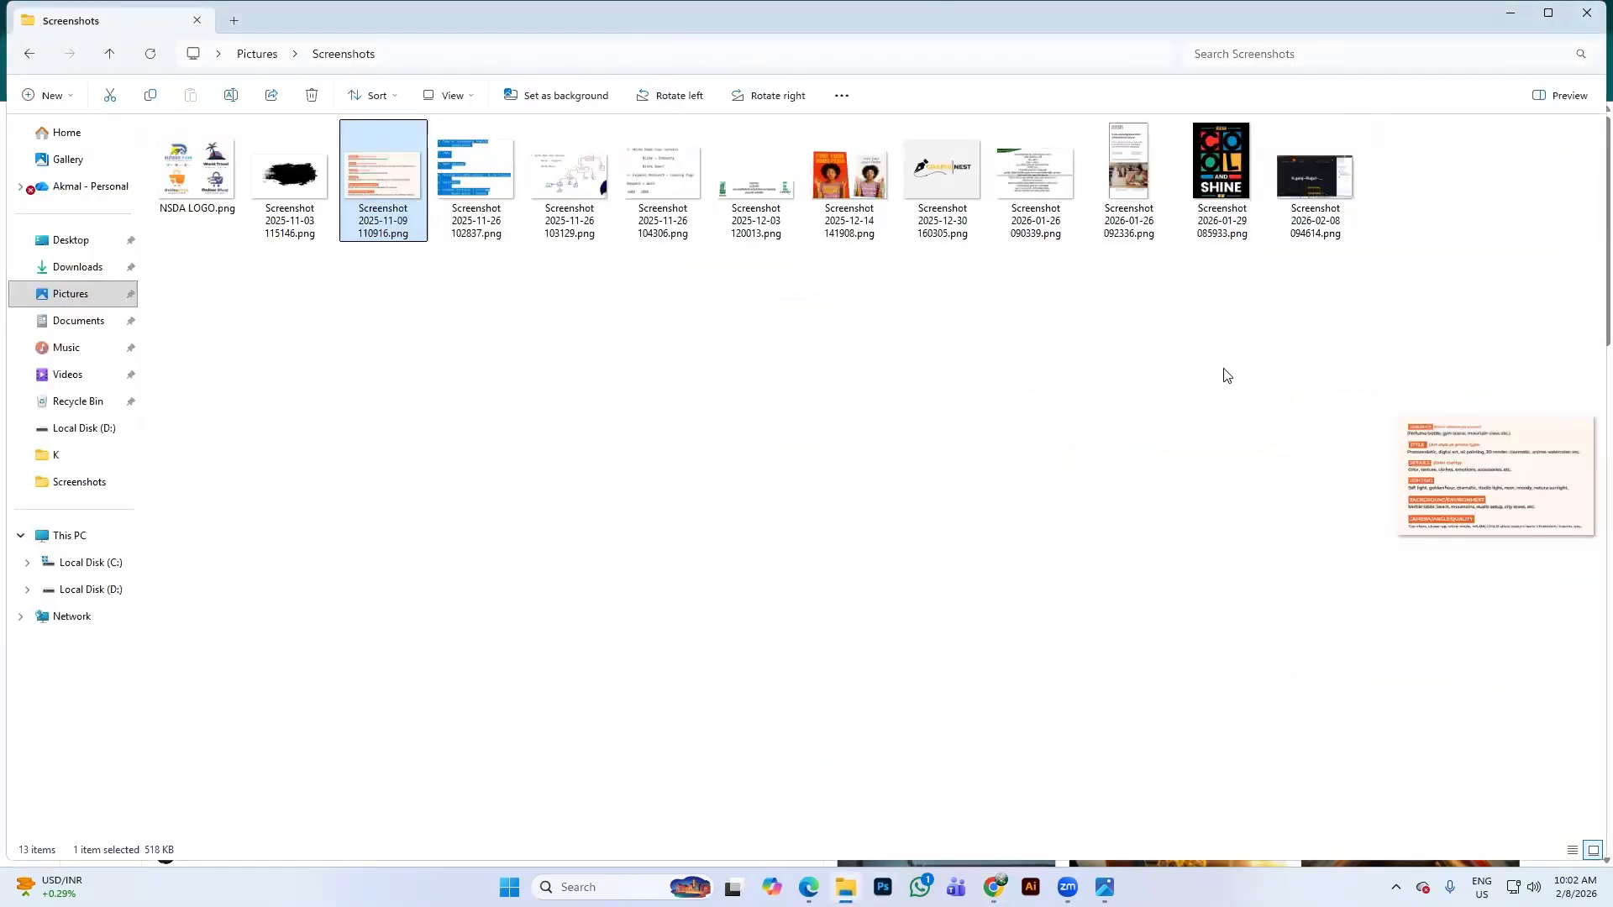
key(Return)
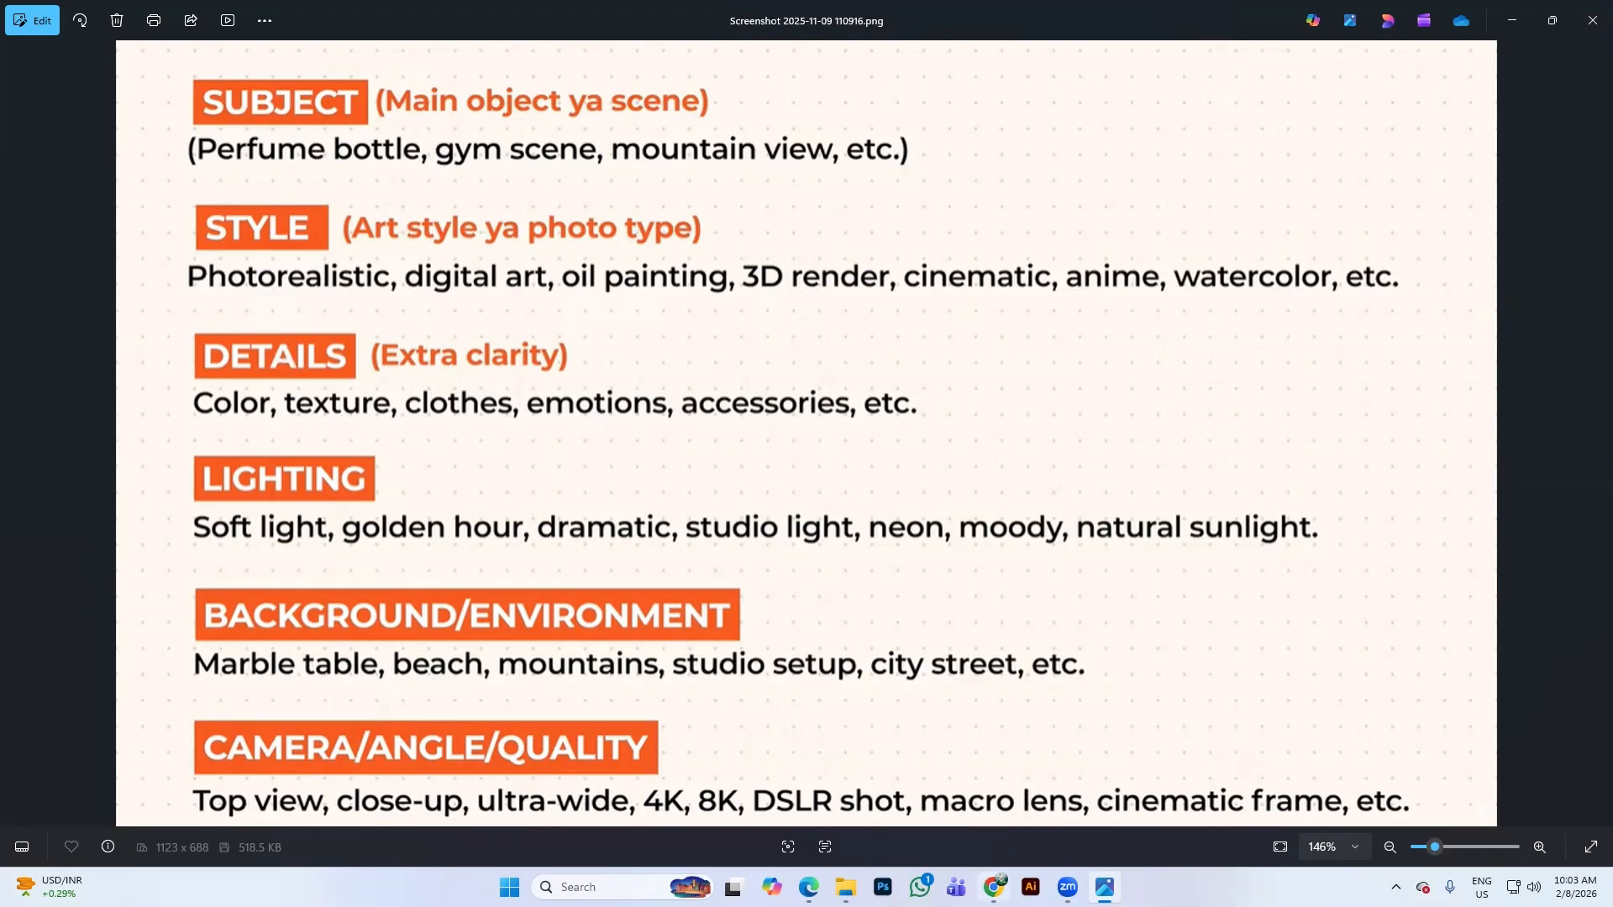
Return from the prompt-structure guide to the BIG-CHIPS Pinterest pin in Chrome
mouse_move(994, 887)
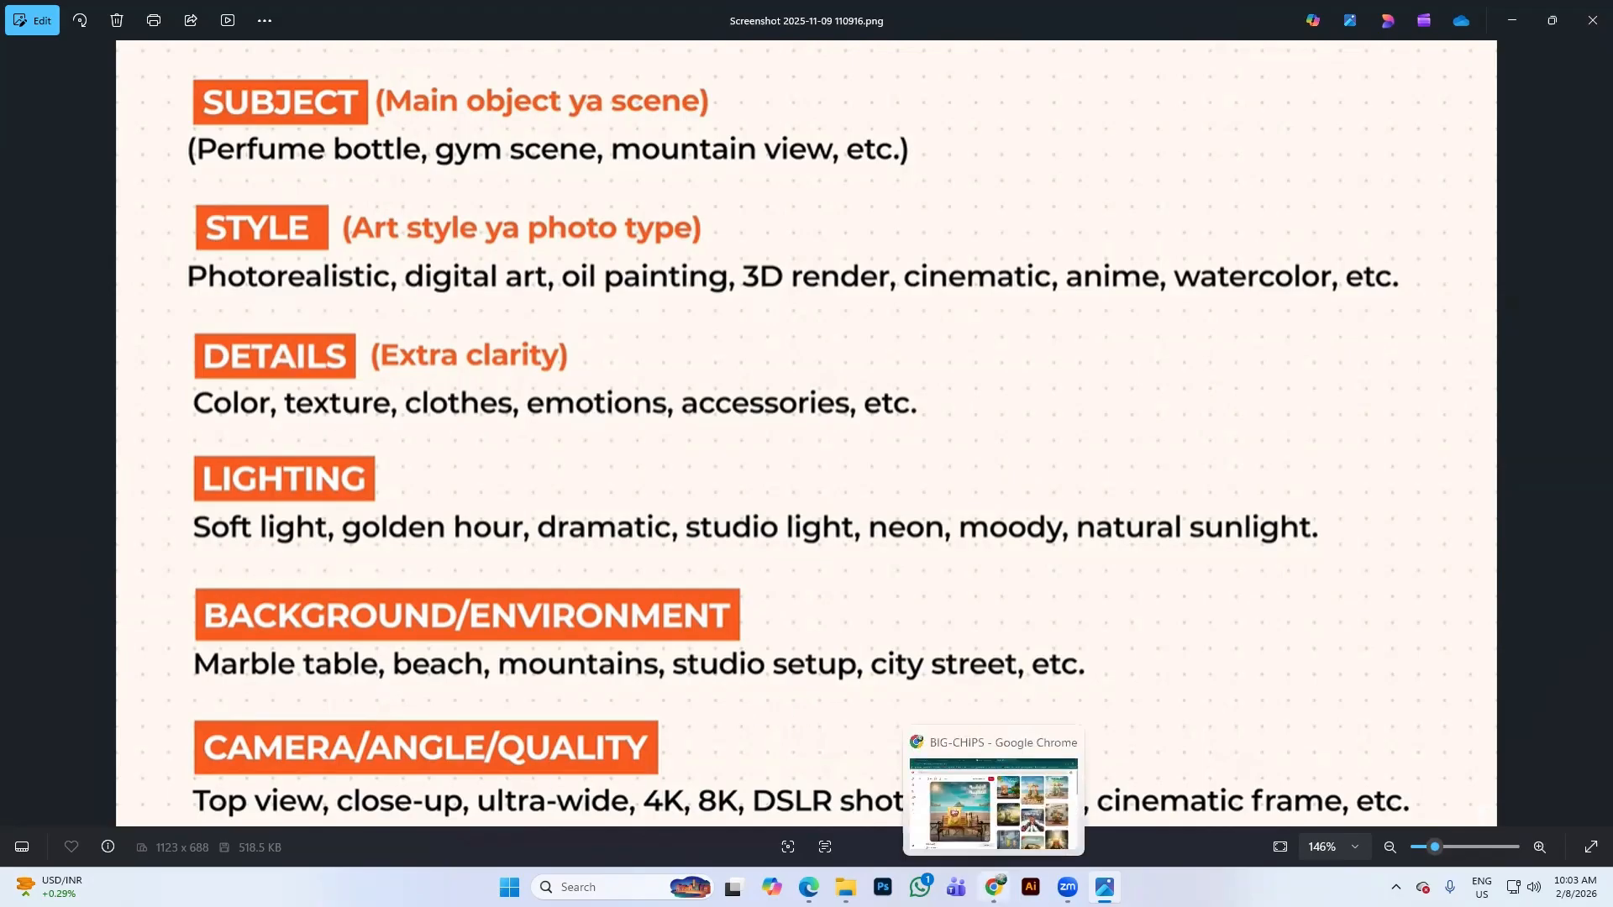
click(994, 887)
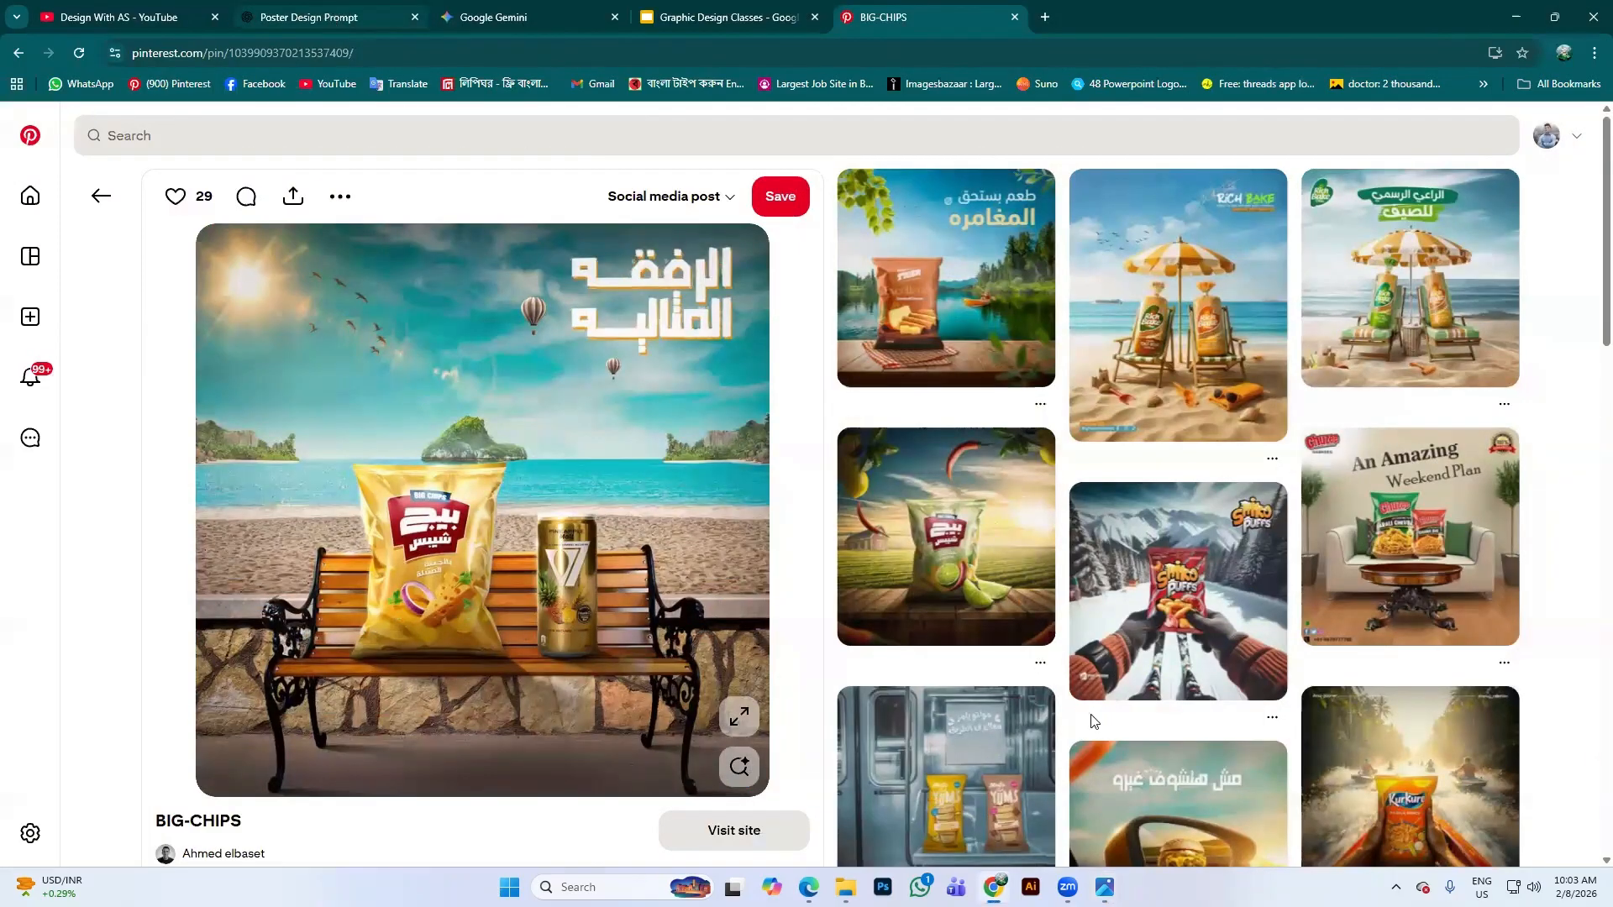
Switch to the Poster Design Prompt ChatGPT chat and scroll to its latest message
click(309, 17)
scroll(1005, 461, down, 15)
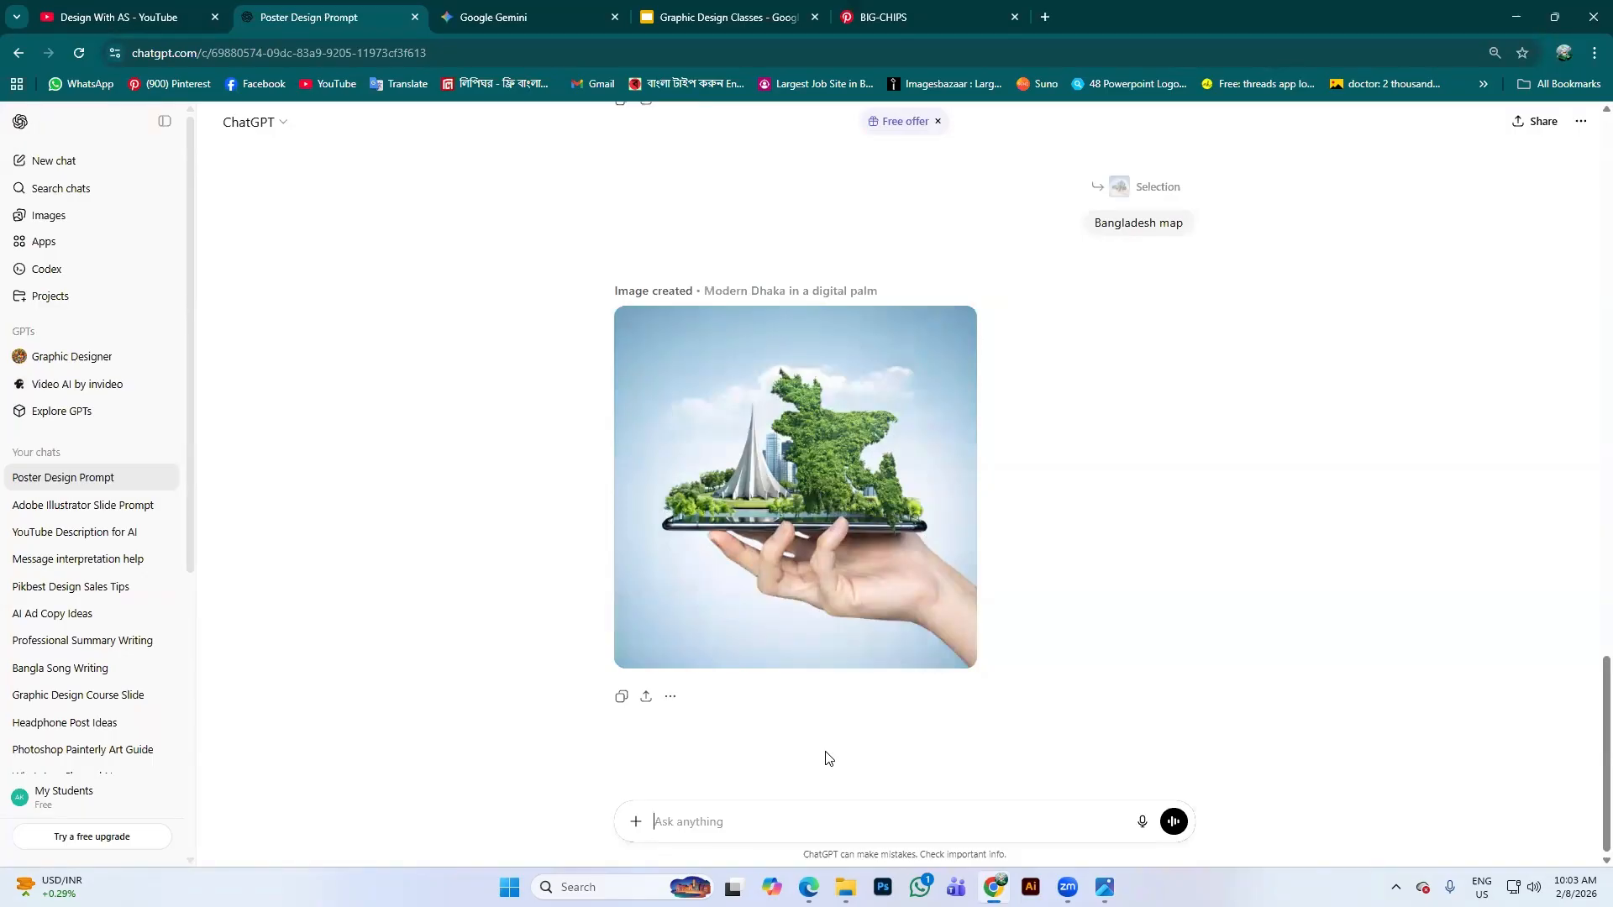
Start a ChatGPT message: 'I need a prompt where a chips packet is the main subject'
click(751, 821)
text(chips)
key(BackSpace)
key(BackSpace)
key(BackSpace)
key(BackSpace)
key(BackSpace)
key(BackSpace)
text(I n)
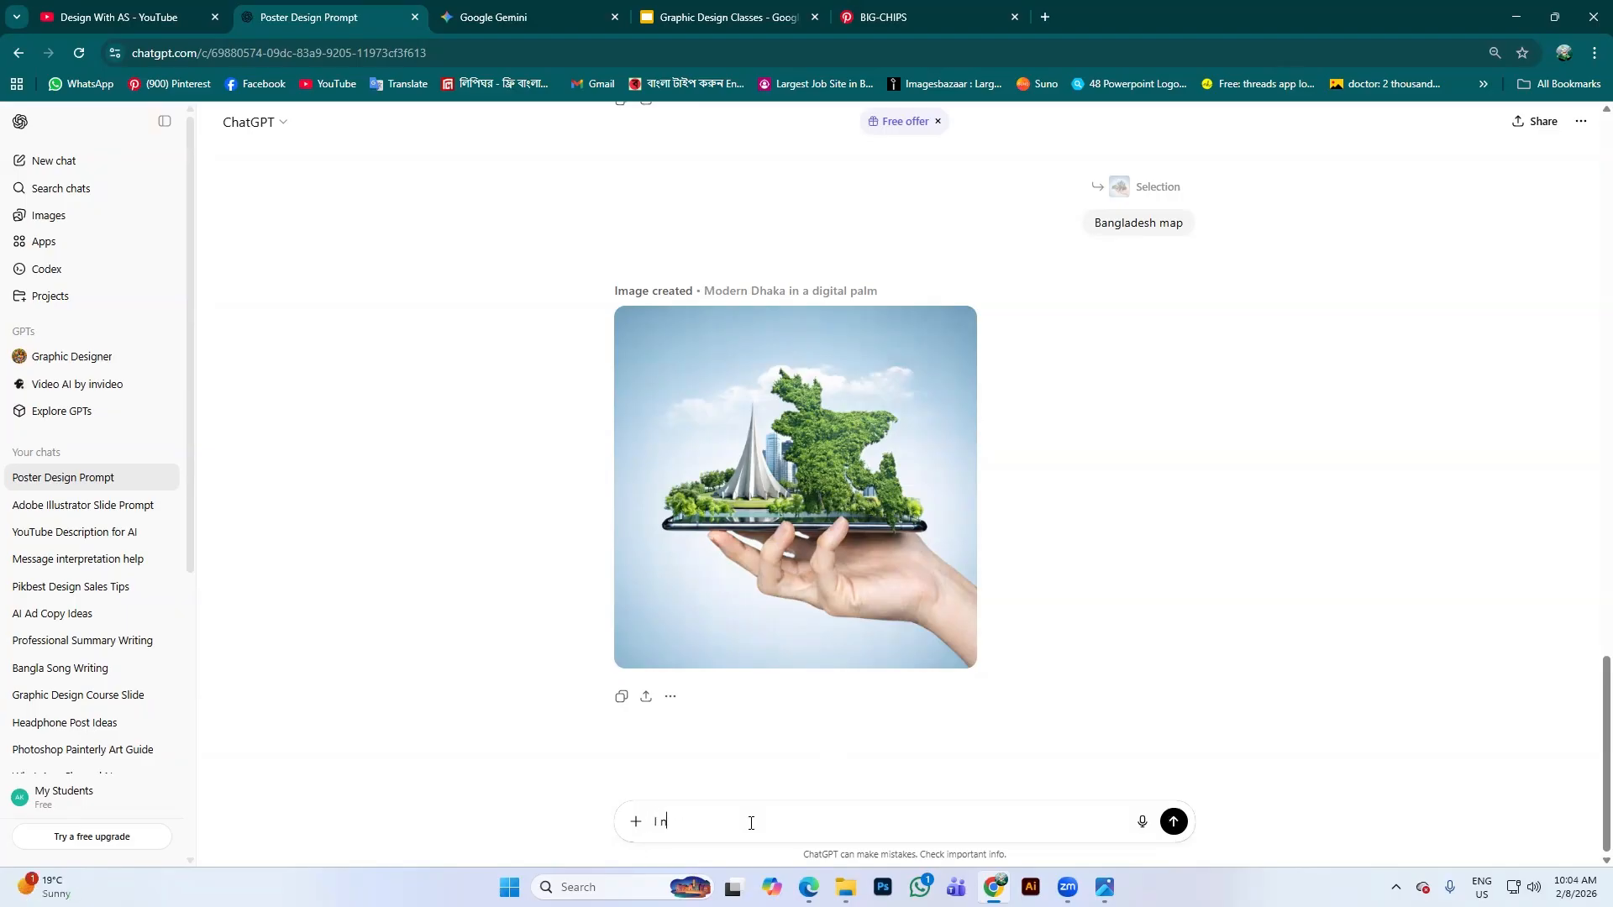
text(eed a P)
text(ro)
text(pm)
text(t wherw )
text(e )
text(Chip)
text(s )
text(Packer)
text(t is th)
text(e ma)
text(in )
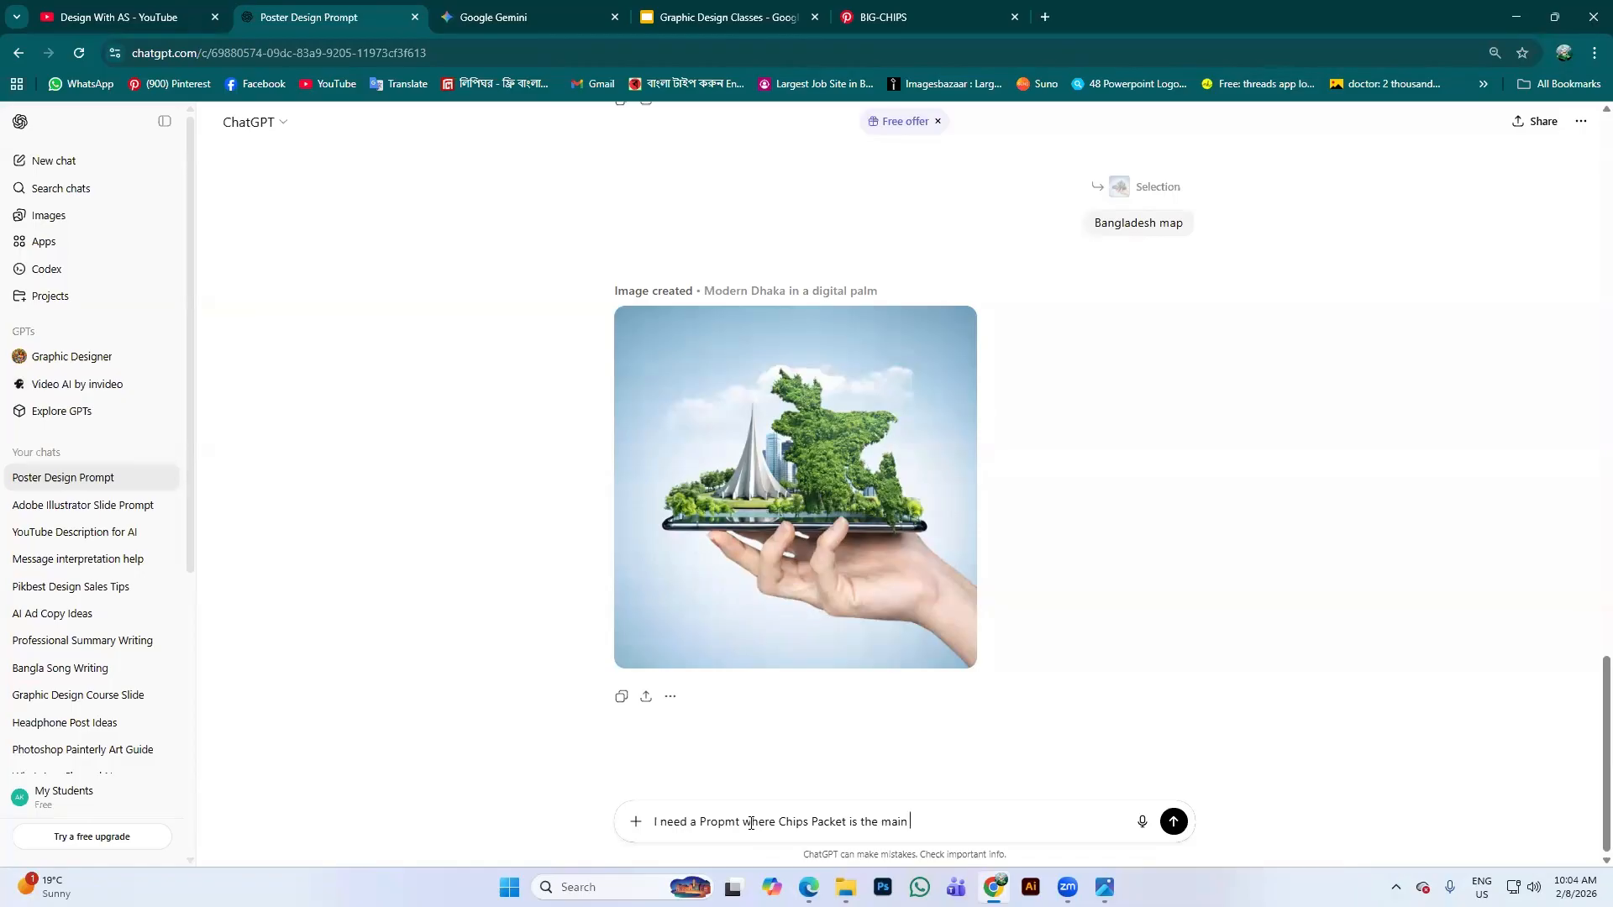
text(Subject,)
Check the prompt guide, then add 'This is a realistic photoshoot pic,' to the draft
key(alt+Tab)
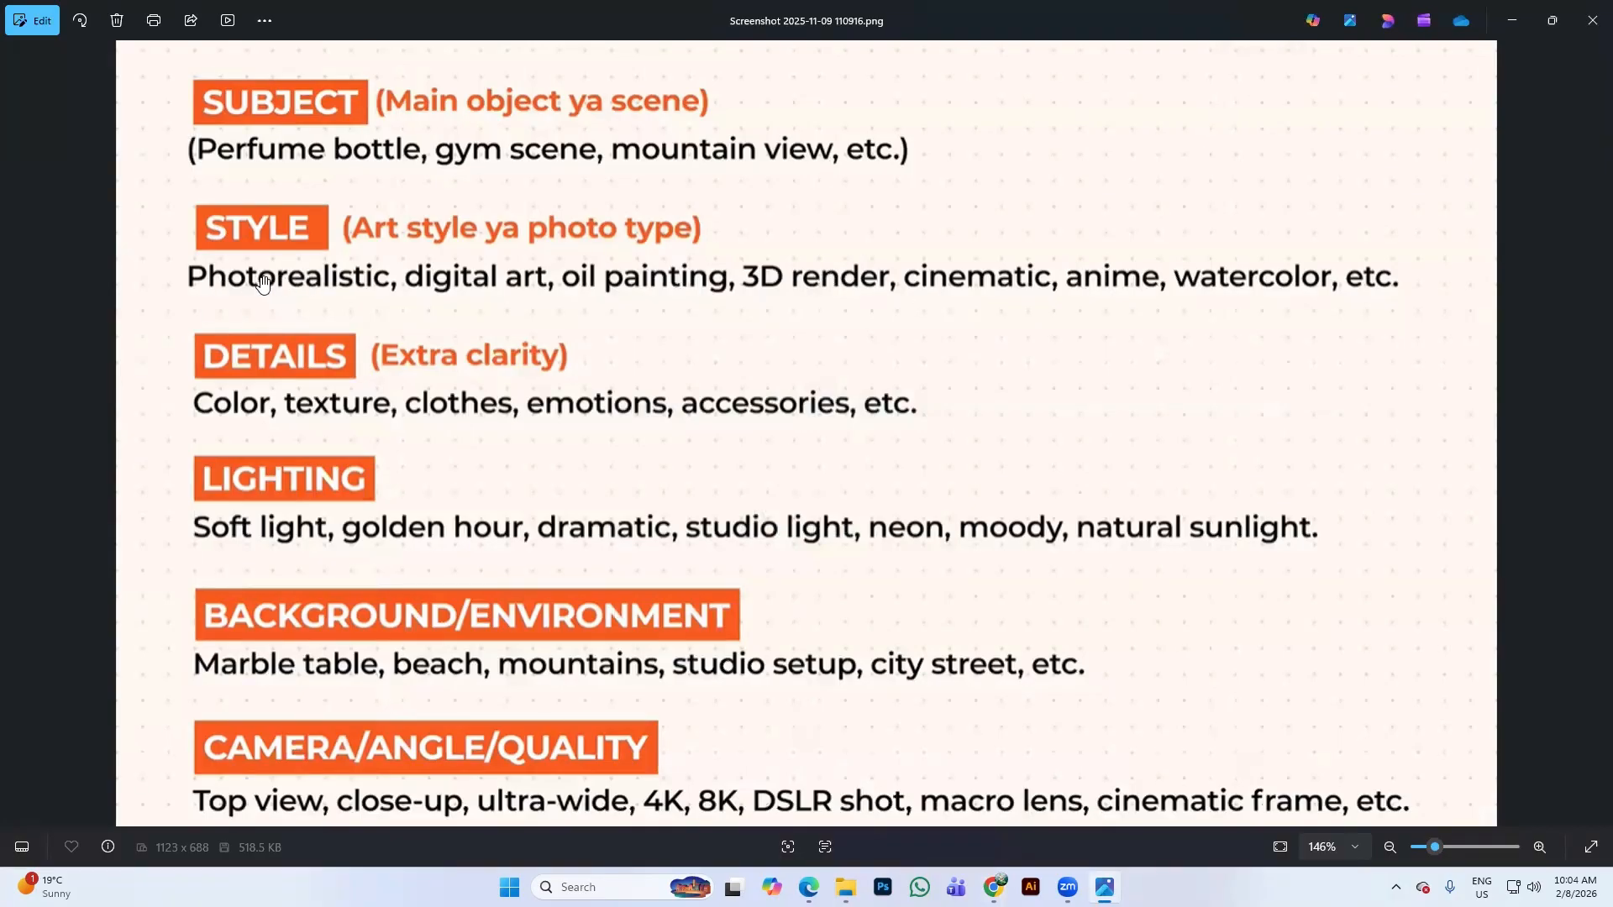
click(1504, 20)
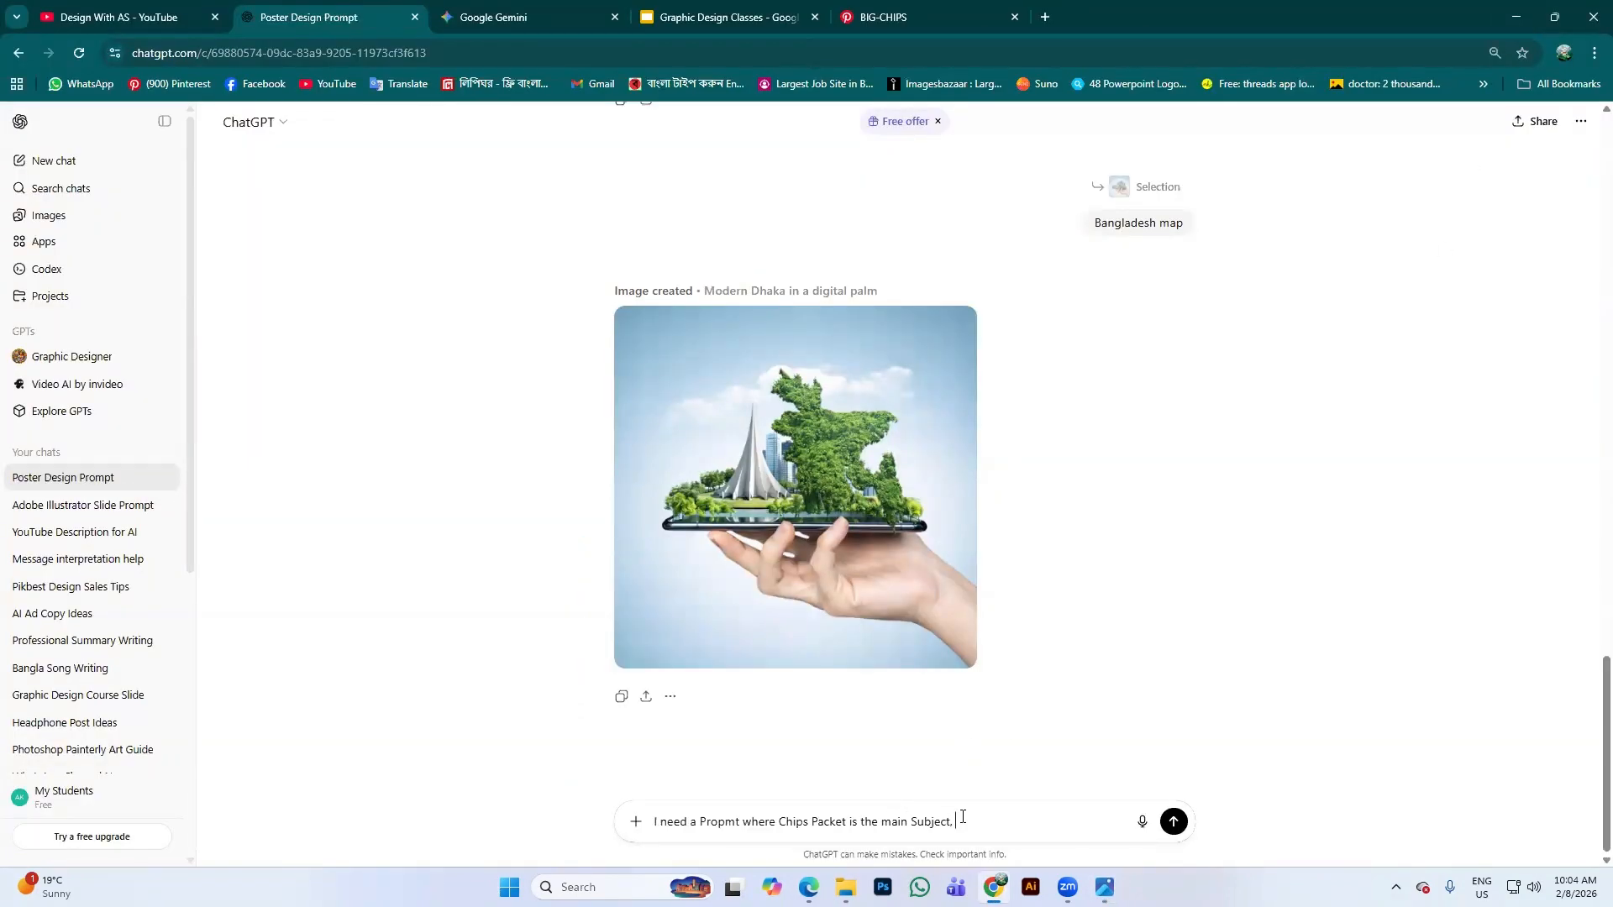
text(This is a realstic)
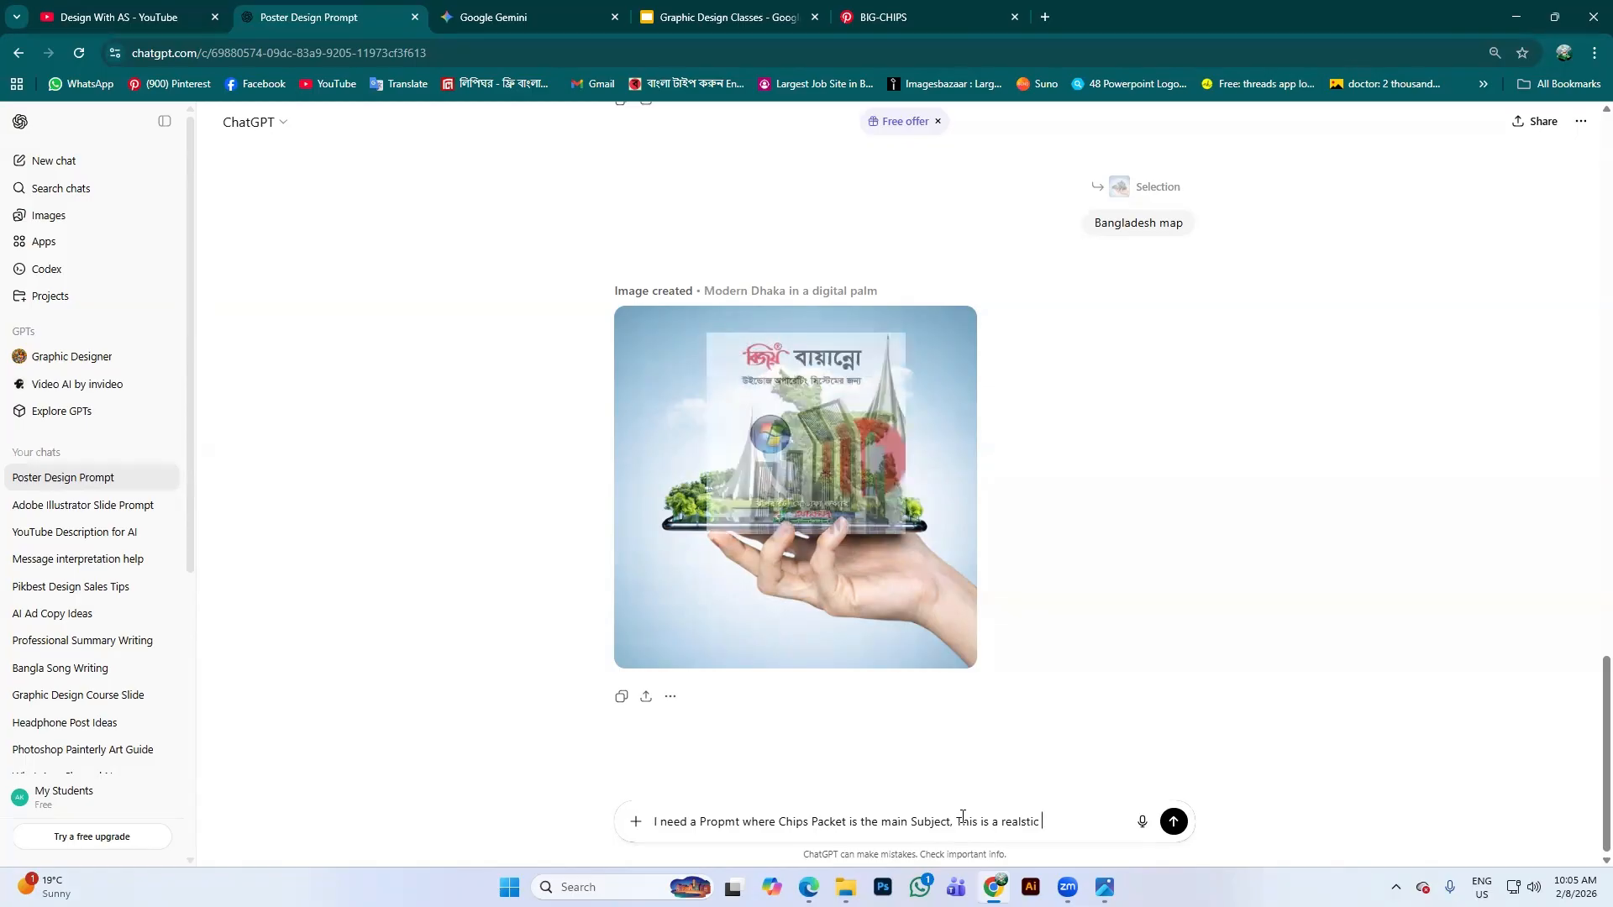
text( P)
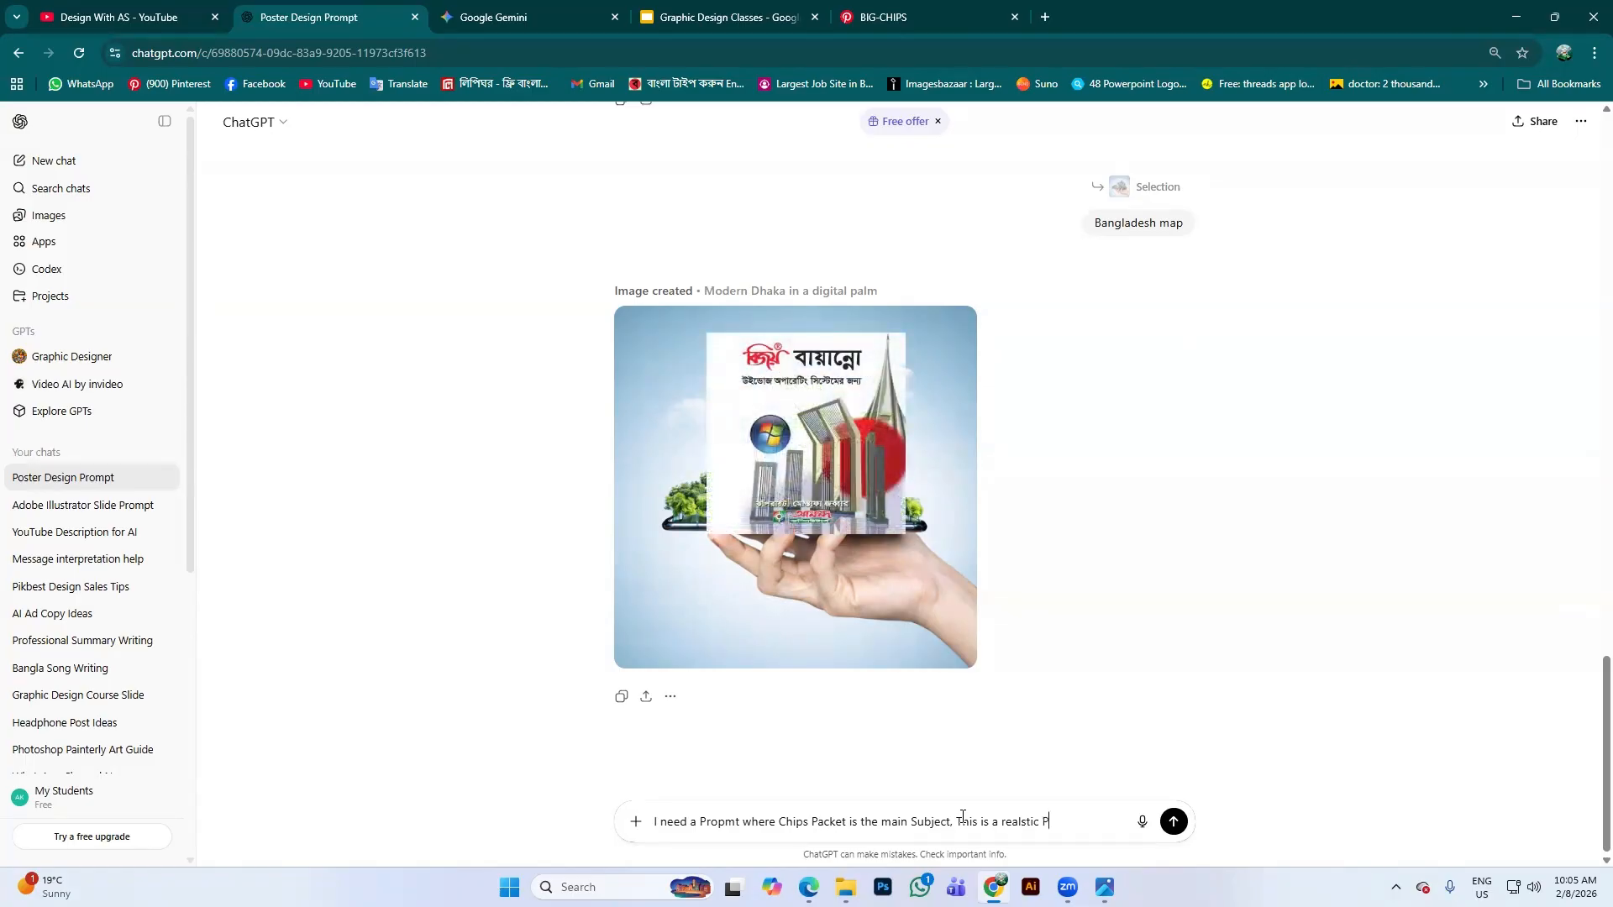
text(hot)
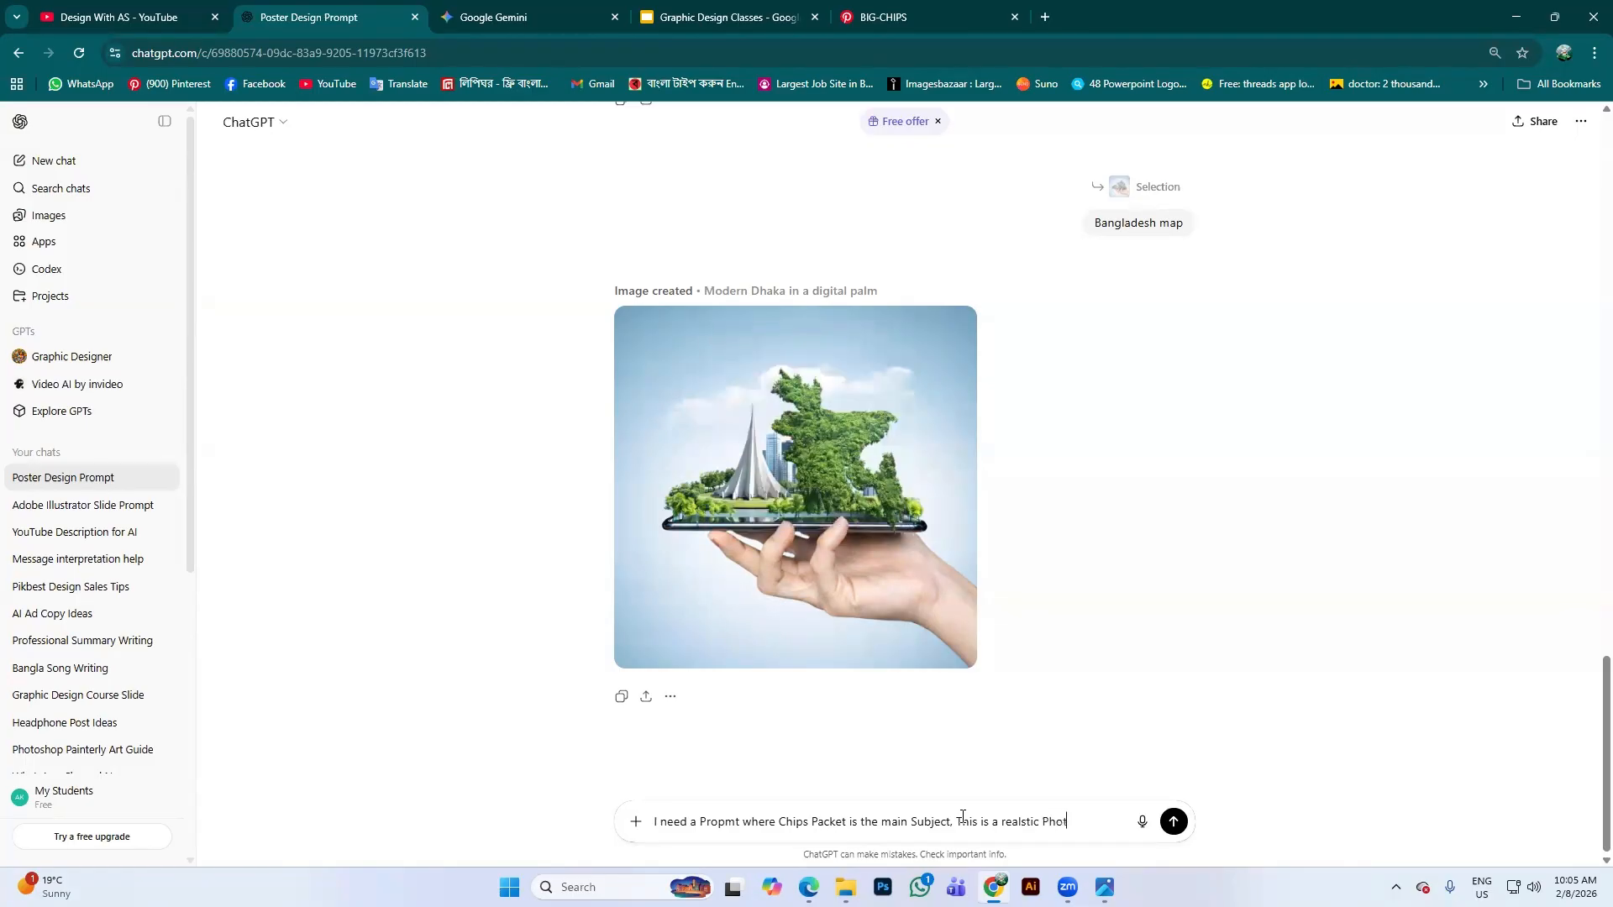
text(oshu)
key(BackSpace)
key(BackSpace)
text(oot pic,)
click(1159, 820)
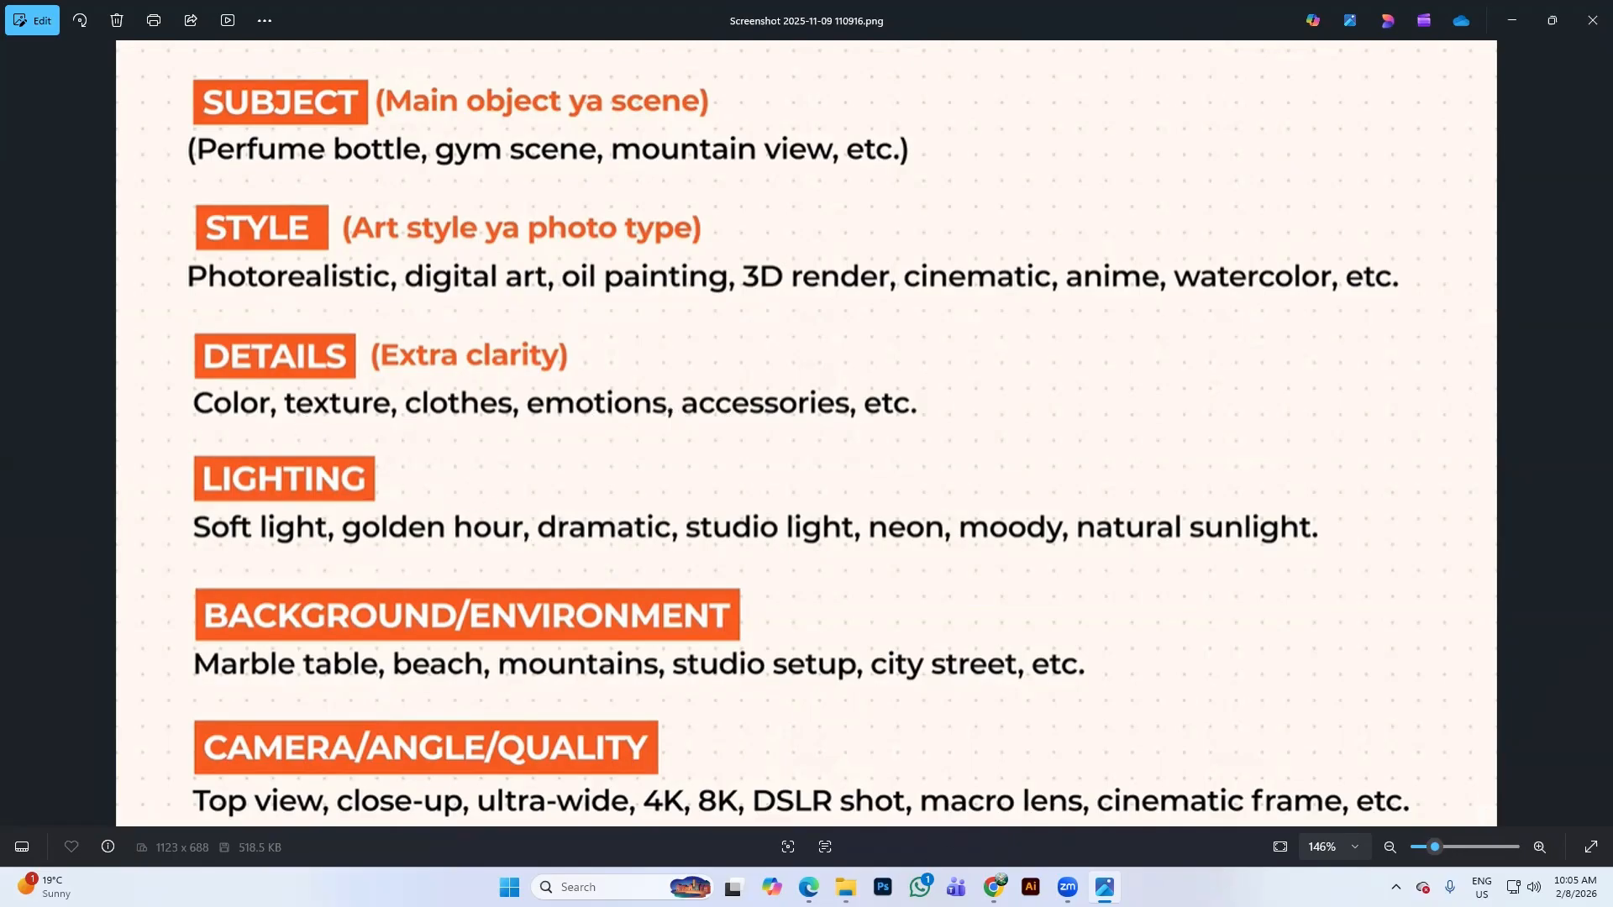
Add a yellow-and-green packet colour combination and sunset lighting environment to the draft prompt
mouse_move(994, 888)
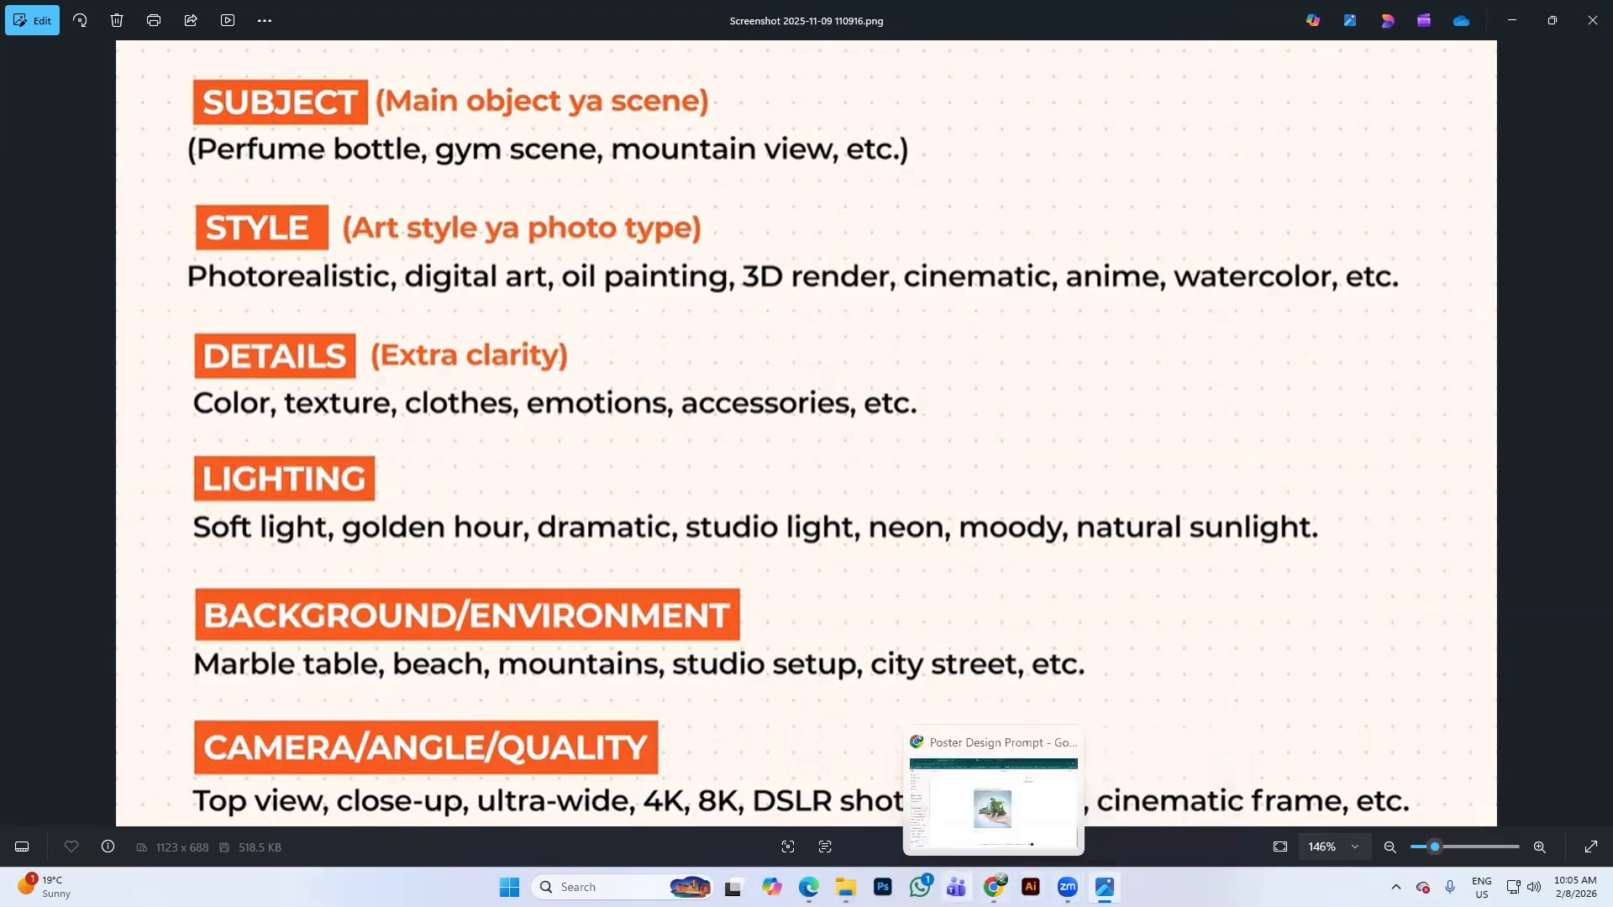
click(991, 806)
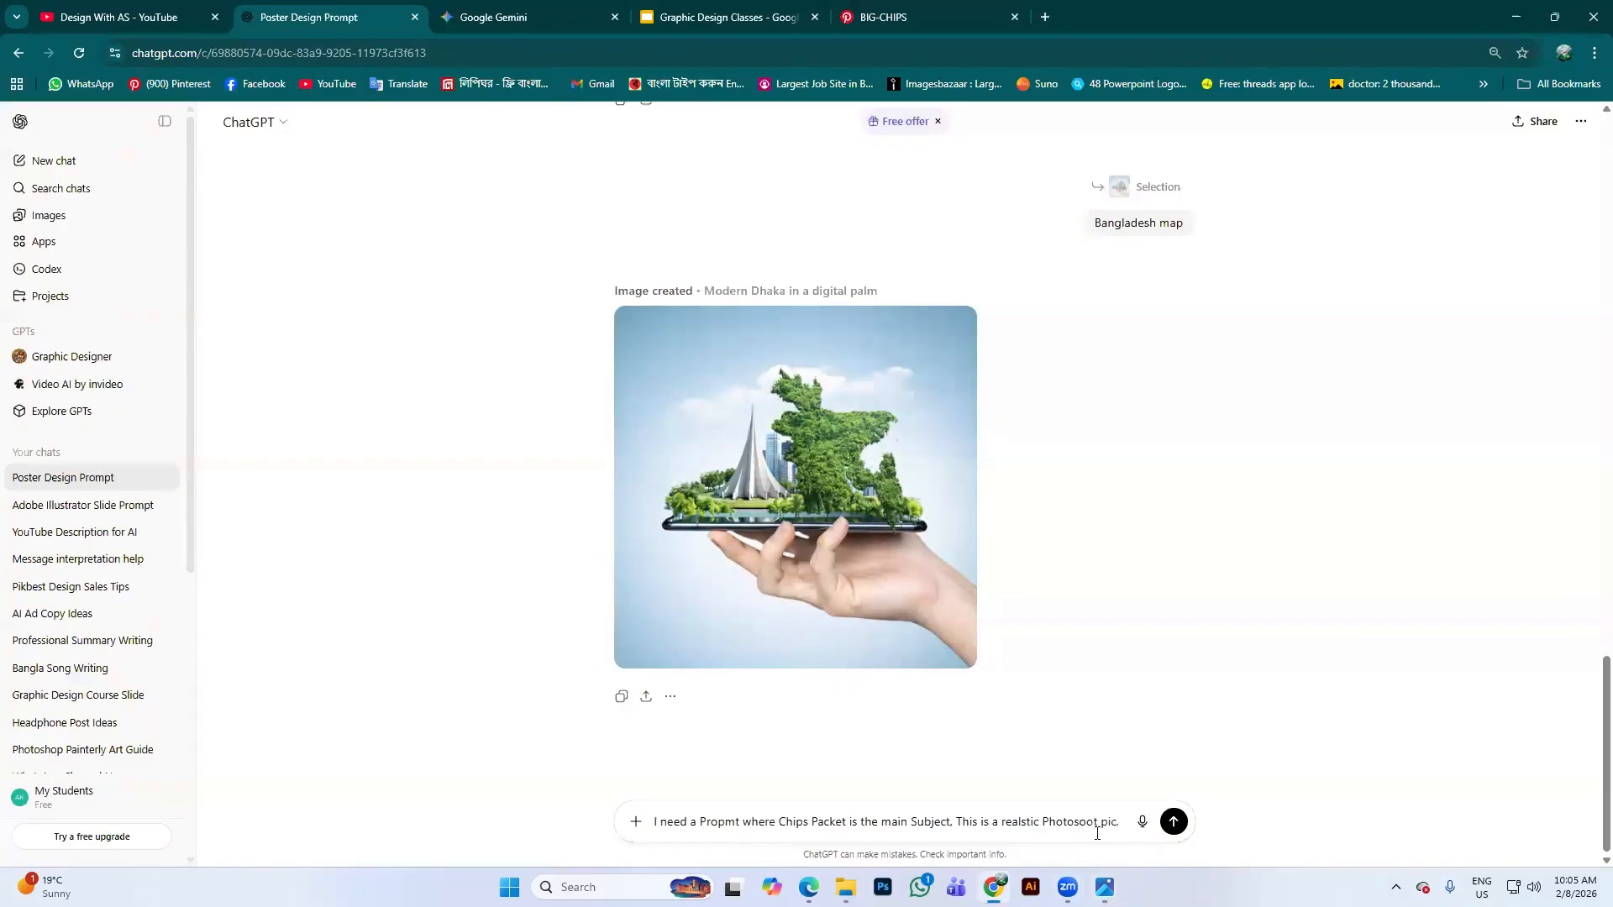
text(chips )
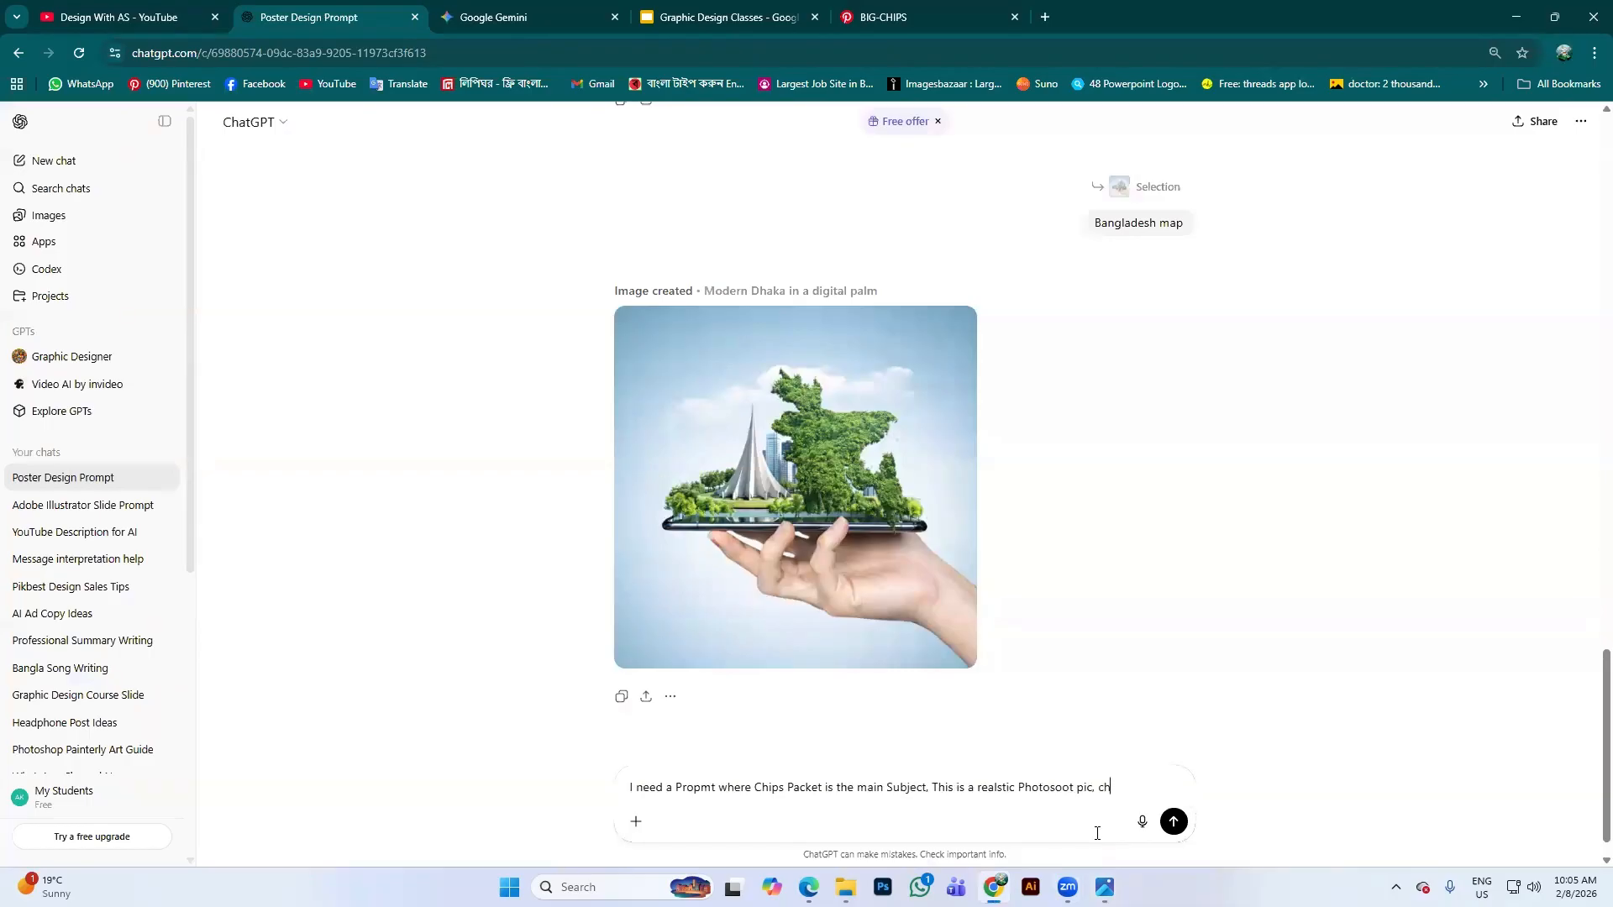
text(packet is Yellow)
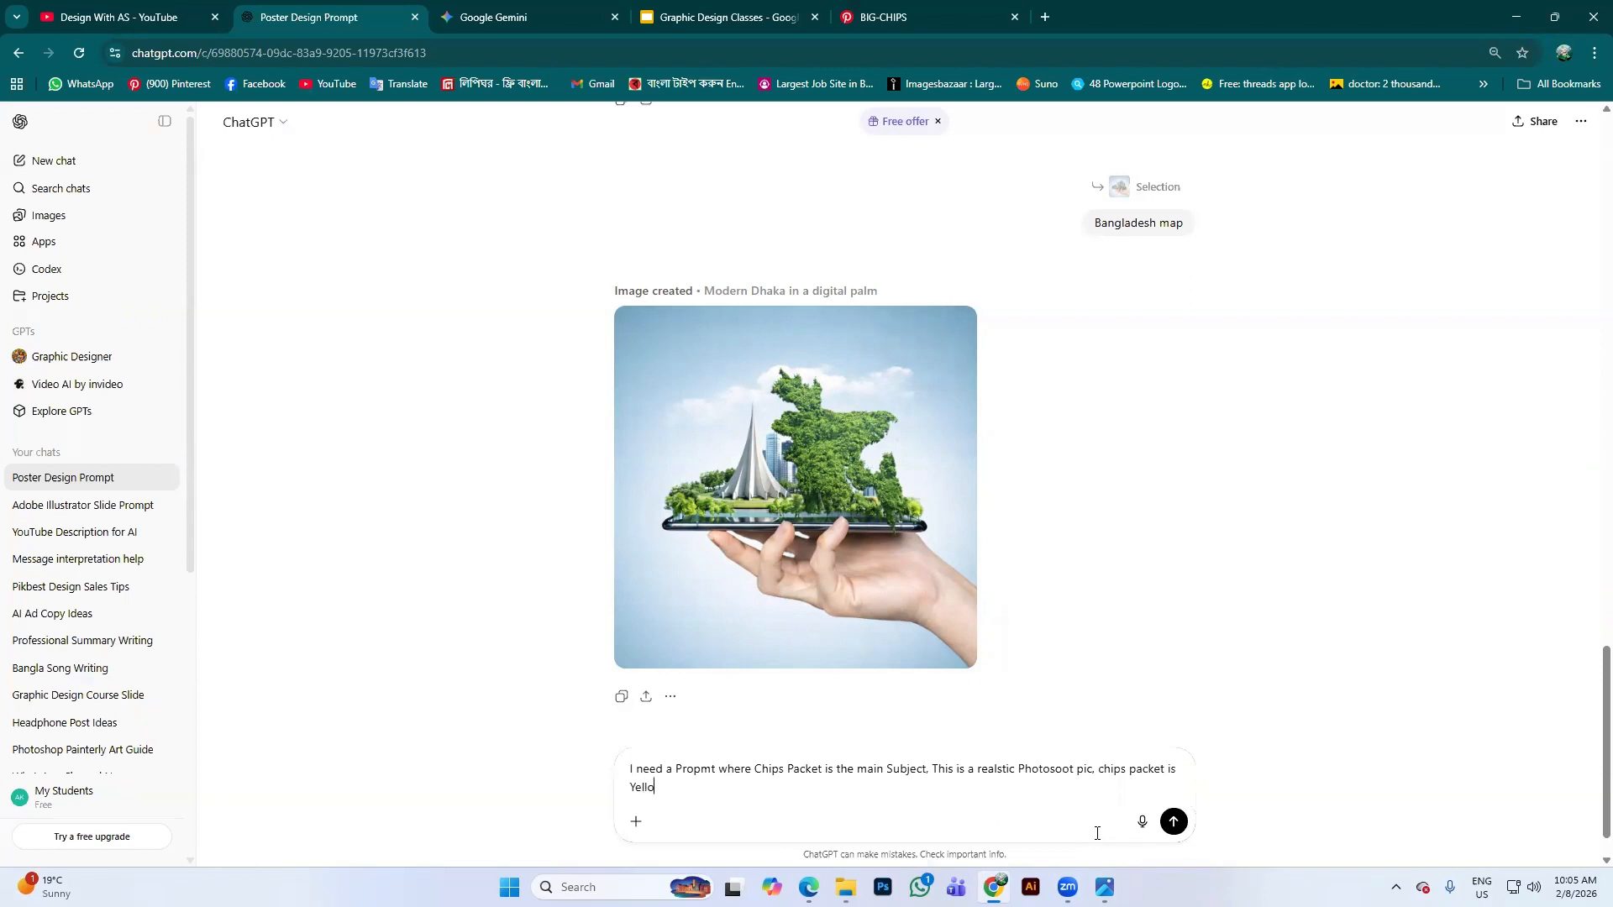
text(d )
text(gr)
text(ee)
text(n color)
text( com)
text(binu)
text(tion.)
text(un)
text(s)
text(et)
text( light)
text(in)
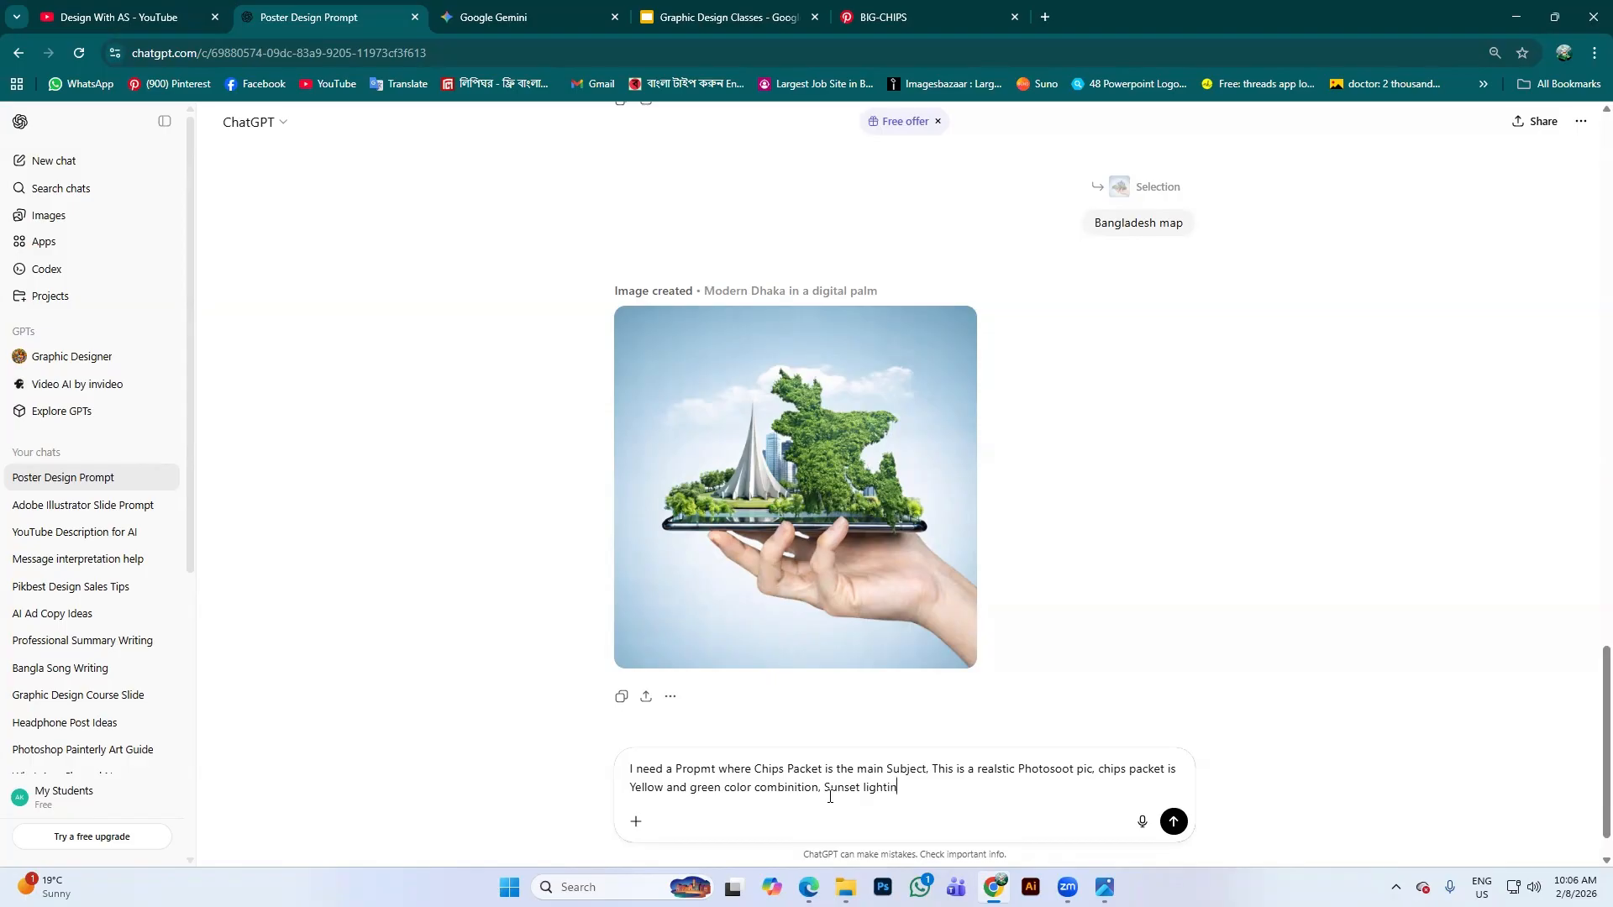
text(g enviroment,)
key(alt+Tab)
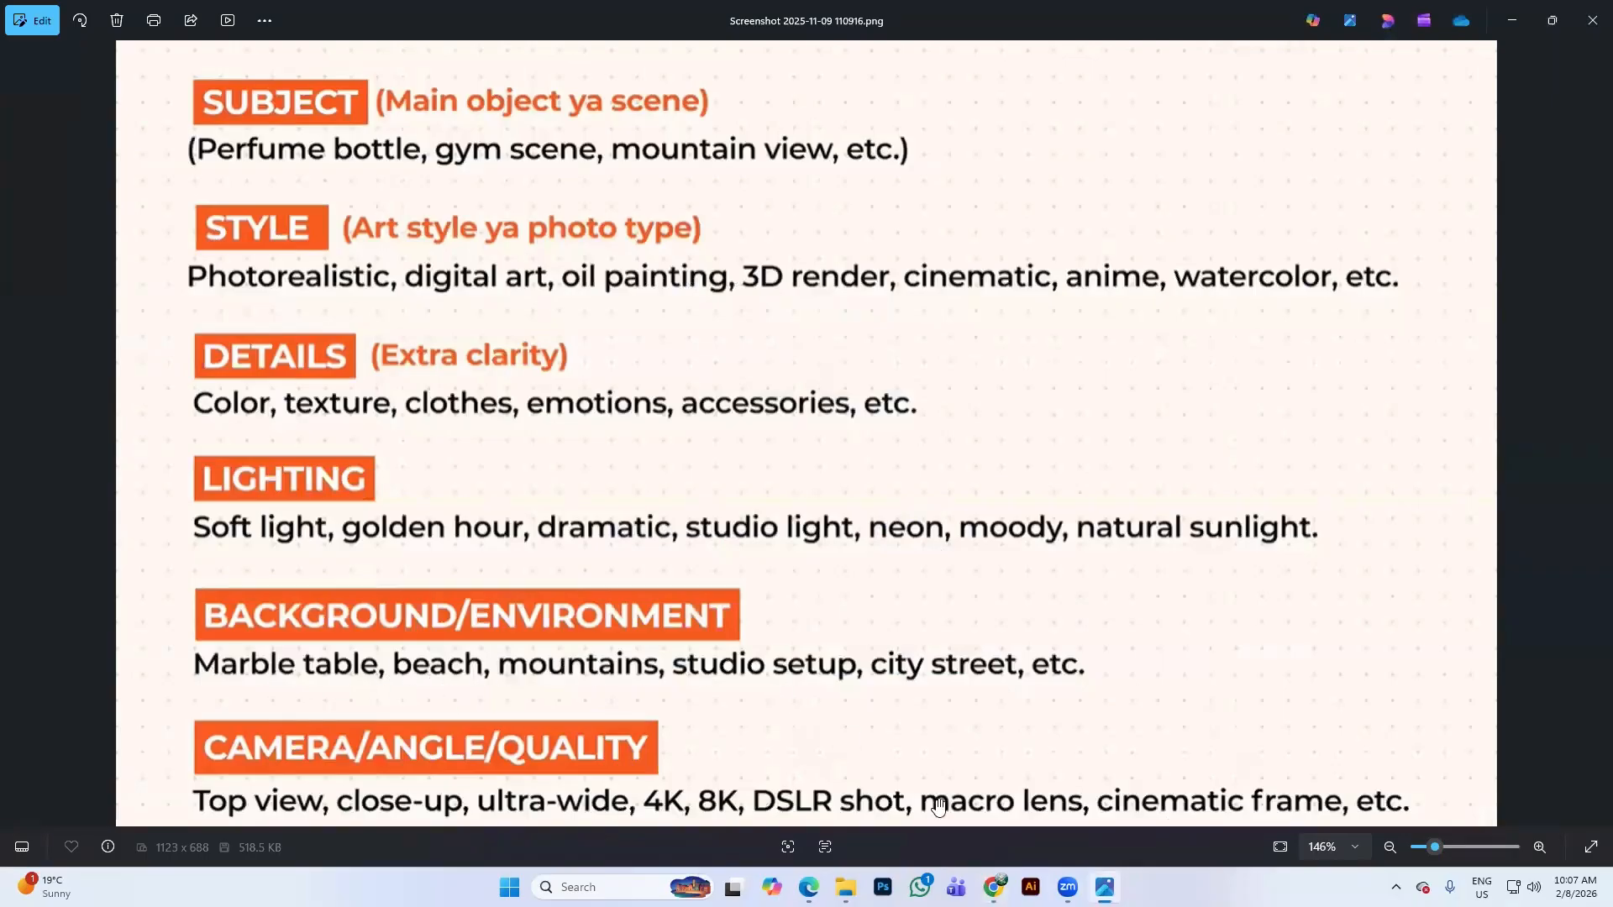
Describe the packet on a table beside windows, mountain view behind, 4K front view, asking for the prompt
mouse_move(1104, 888)
click(1104, 888)
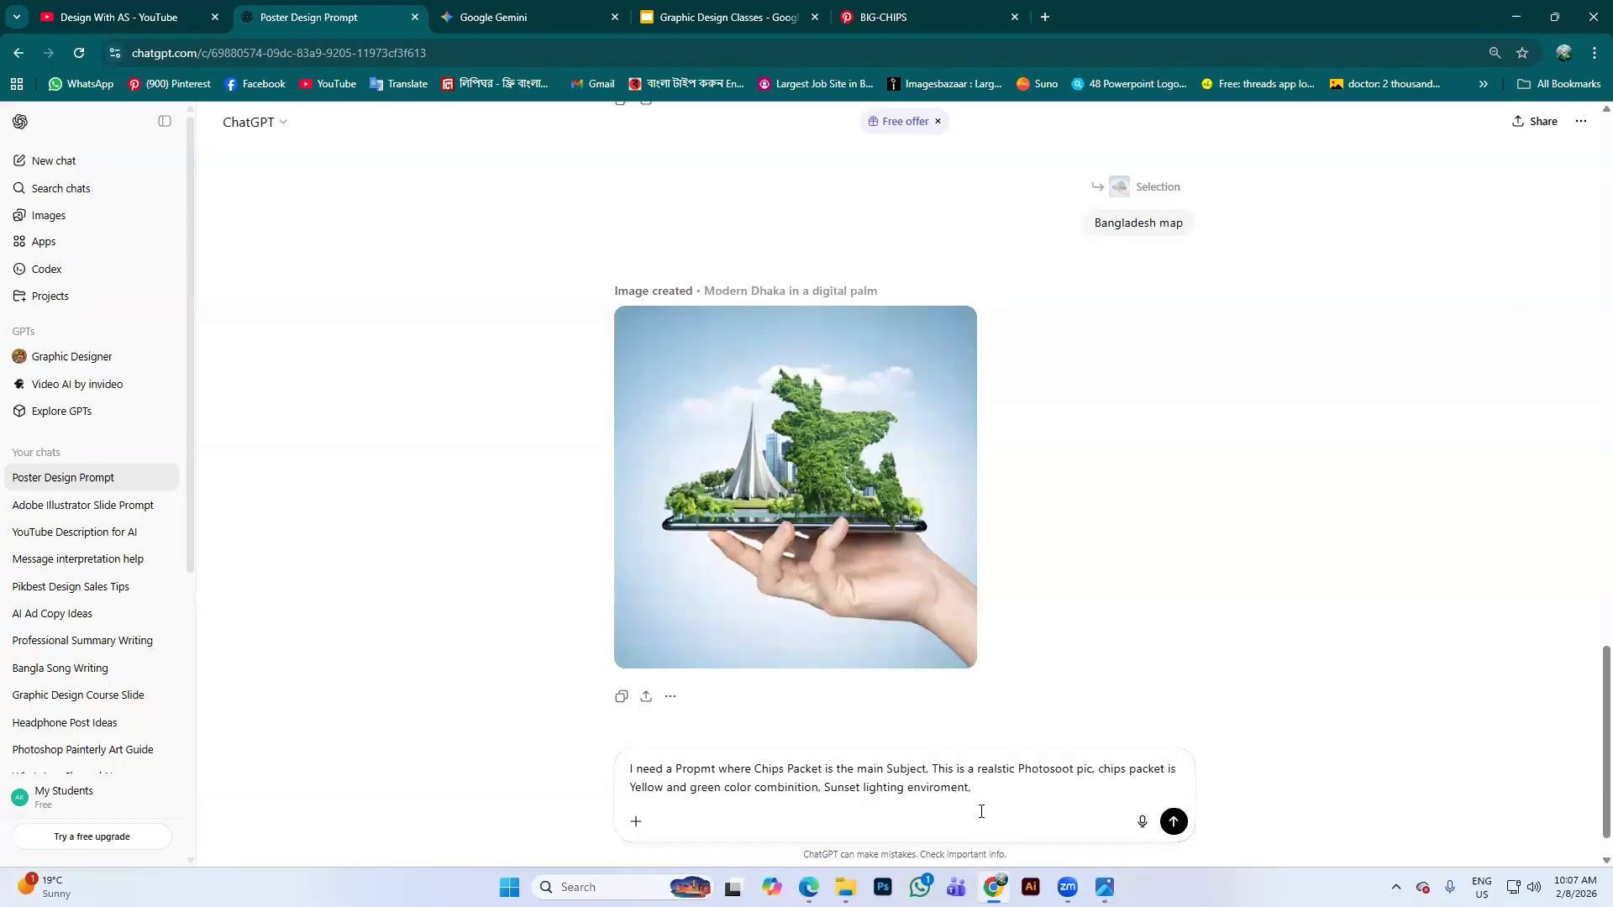
text(packet stand on a tabe)
text(l beside a window)
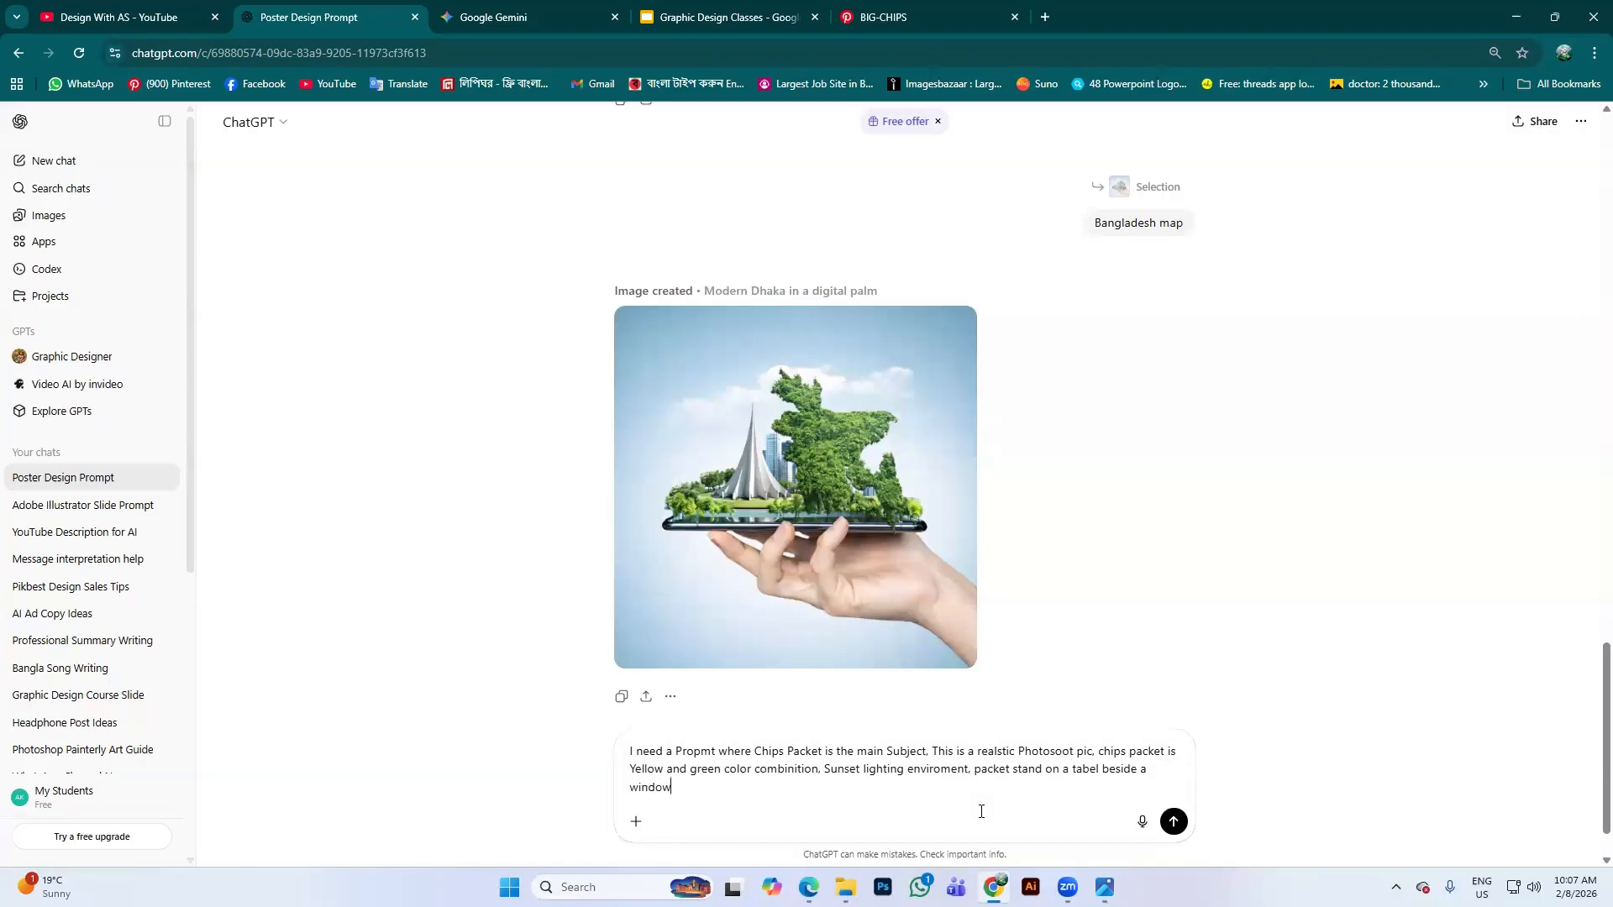
text(s)
text(a mounten view in the background, see th)
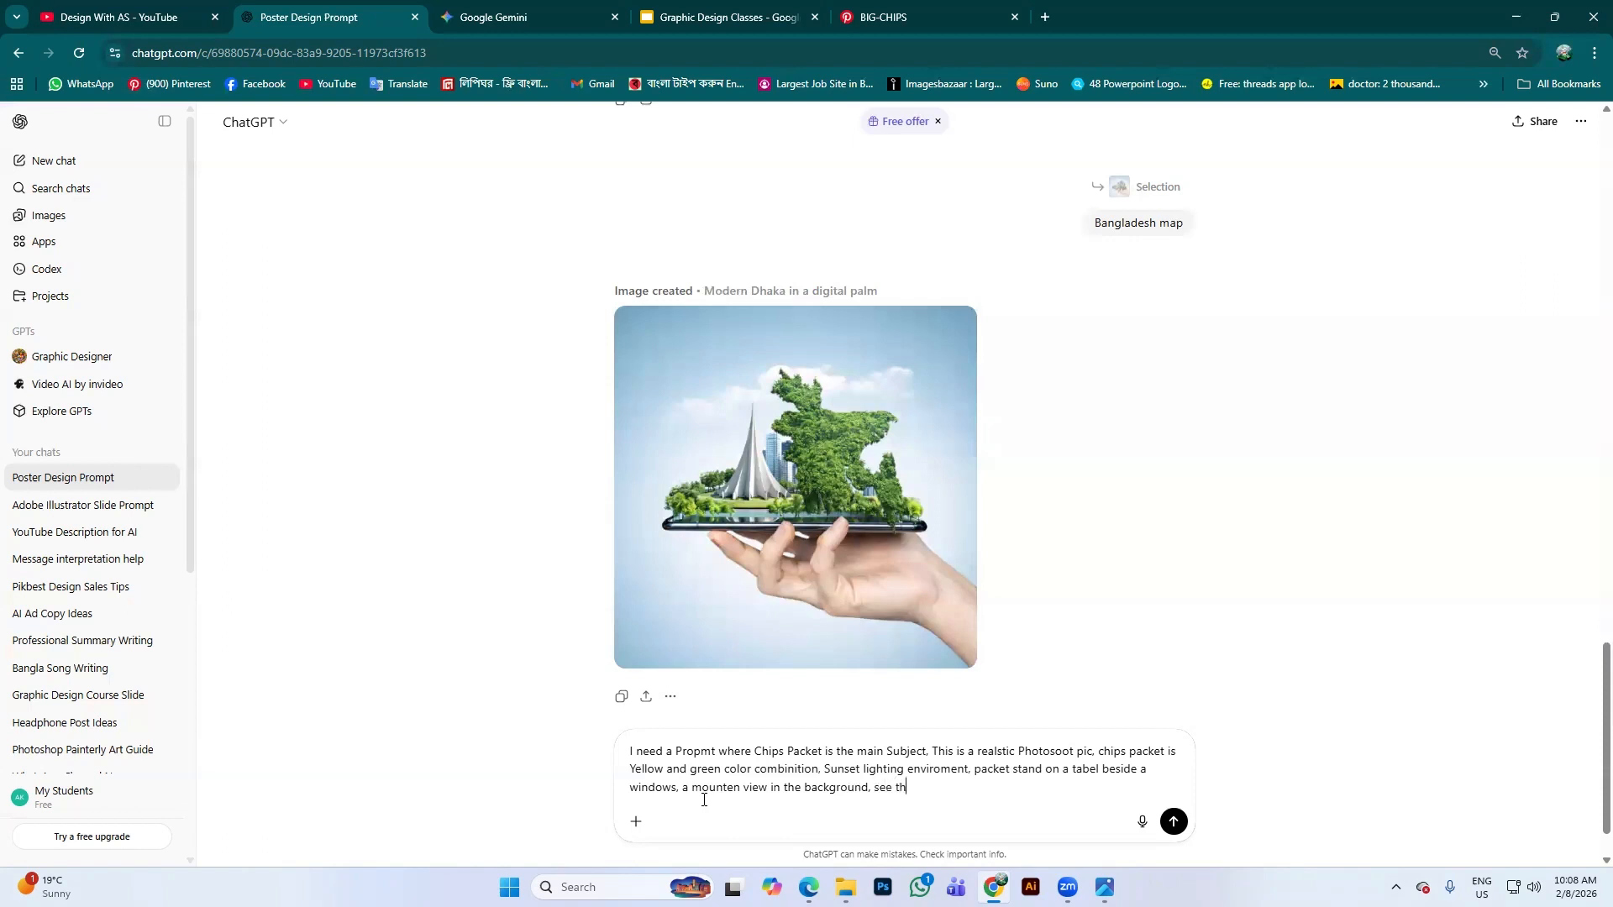
text(e background by the windo)
text(ws, it's a 4K ragulation)
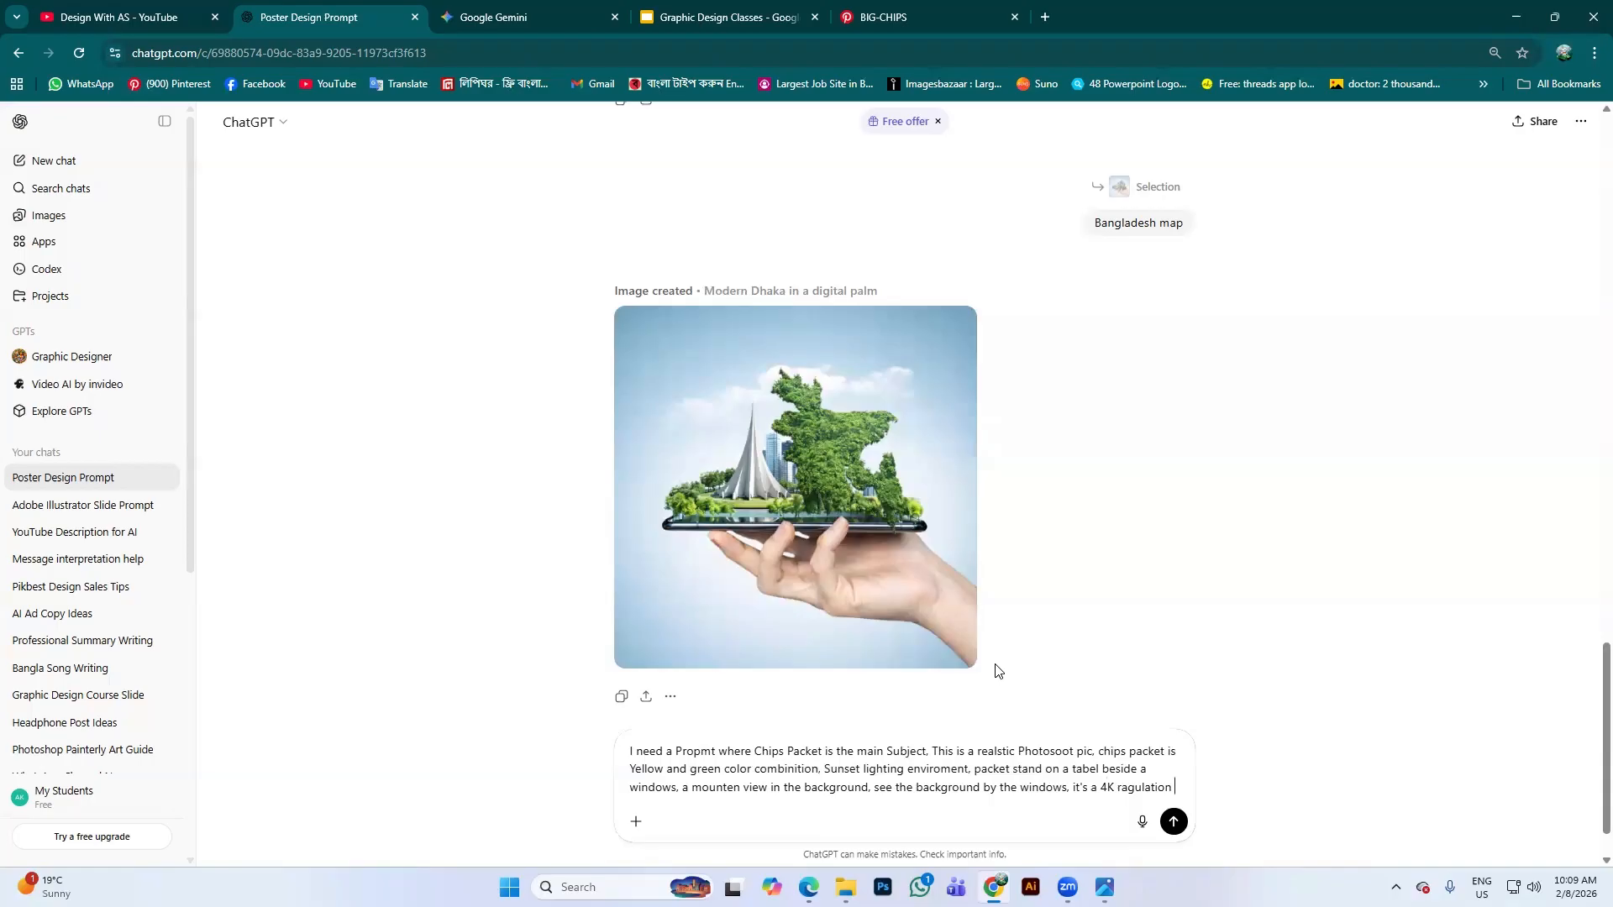
text(front v)
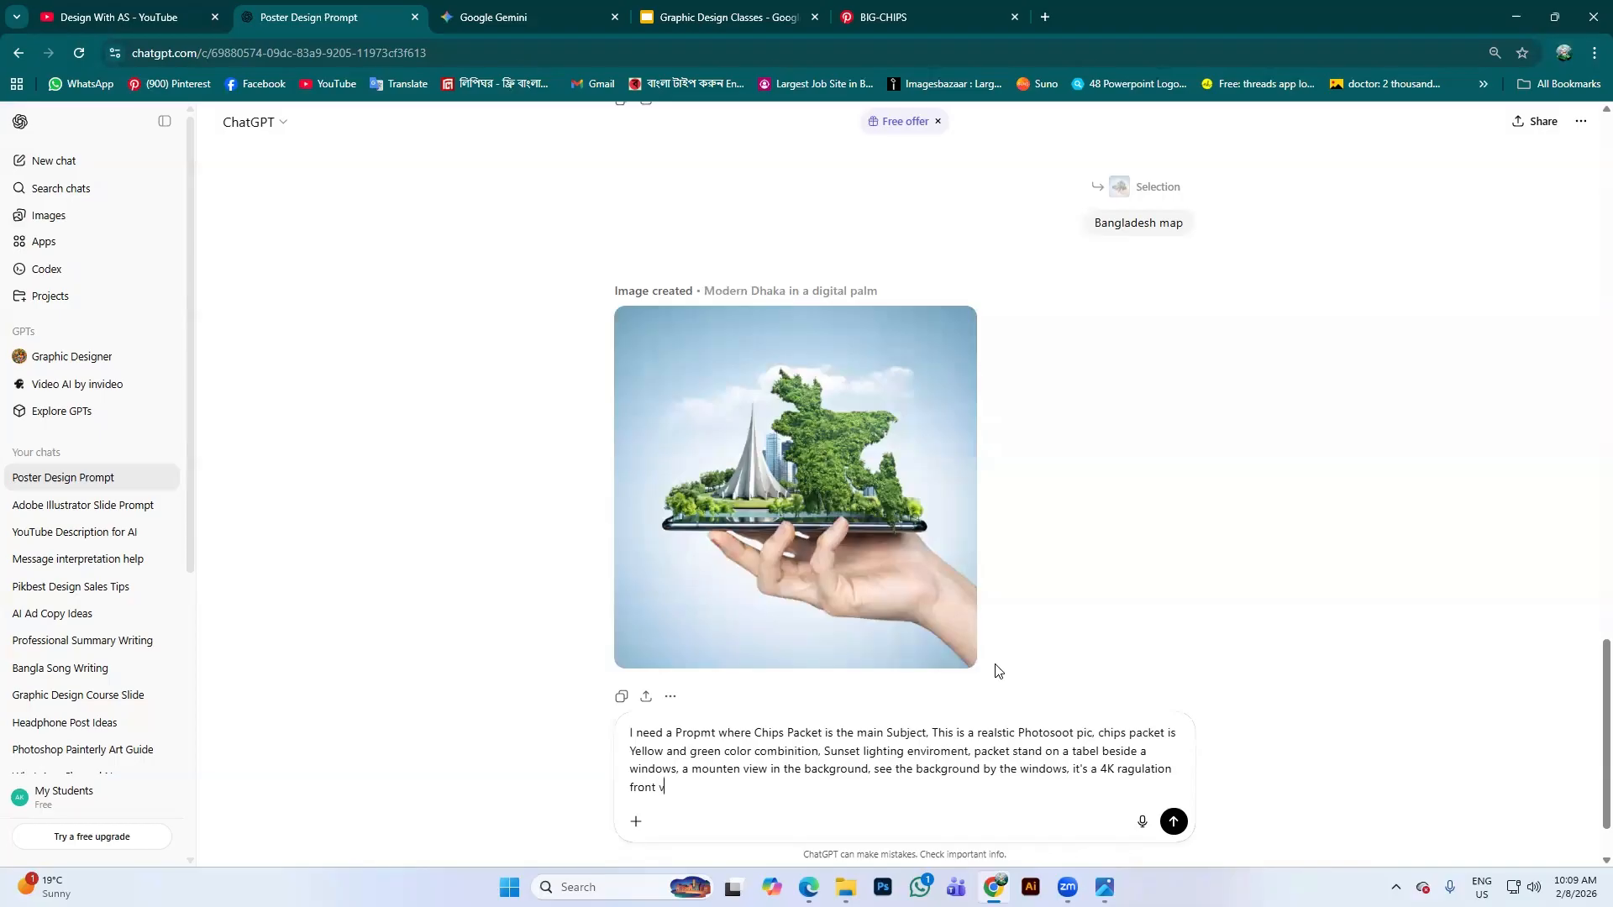
text(iew image, now give th)
text(e prompt for me)
Send the request and select the 'AI Image Prompt (Chips Packet Photoshoot)' paragraph in the reply
key(Return)
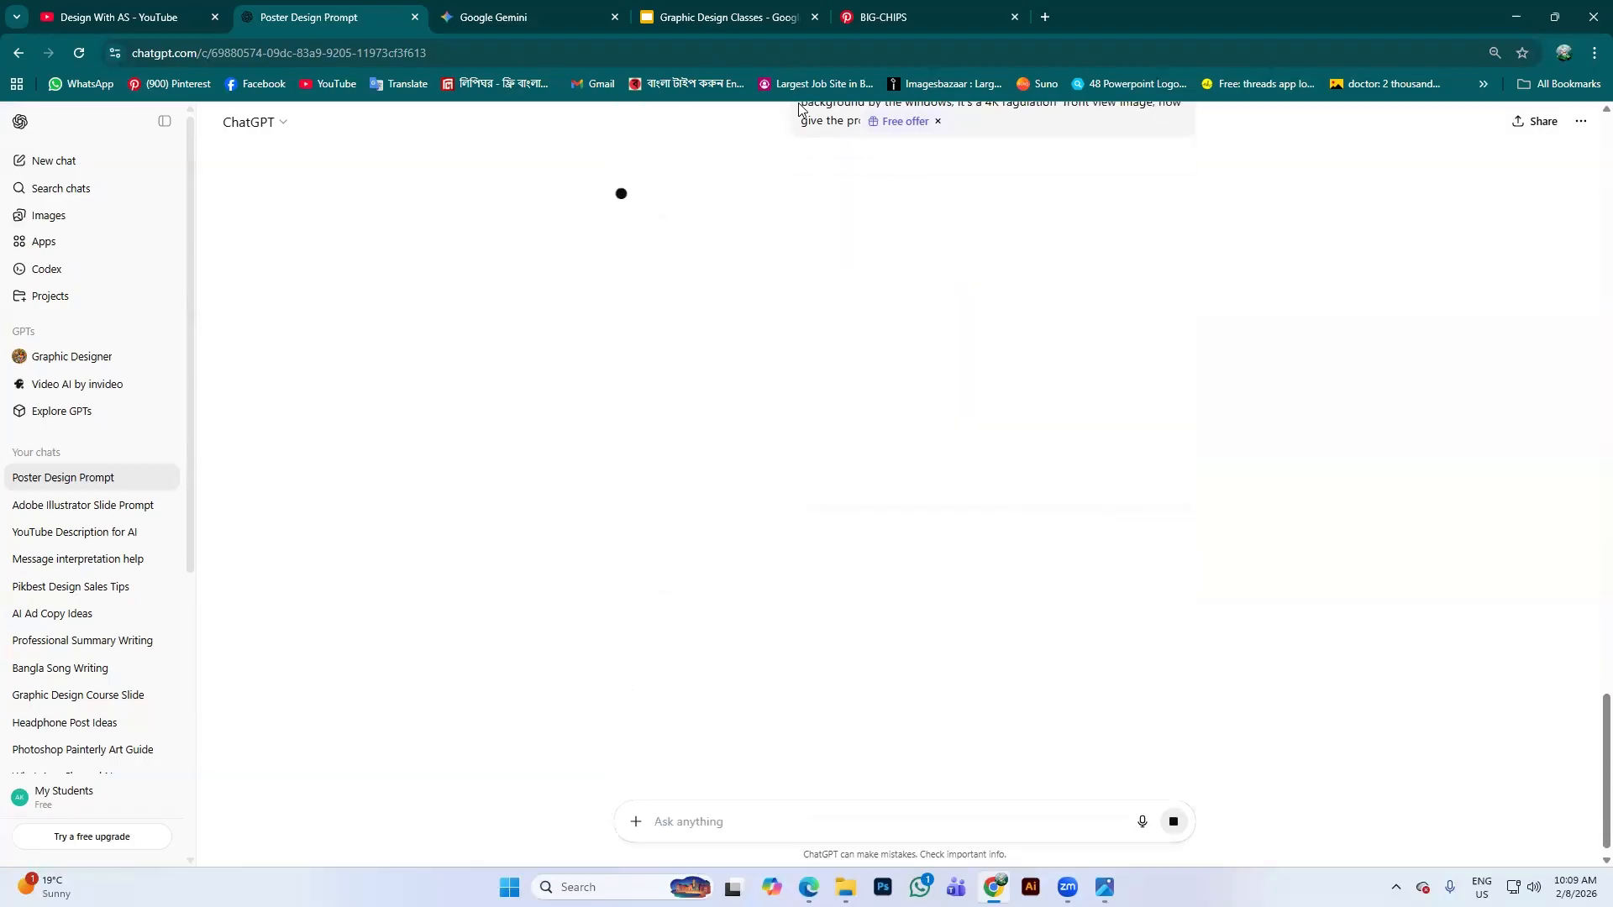
scroll(892, 322, up, 3)
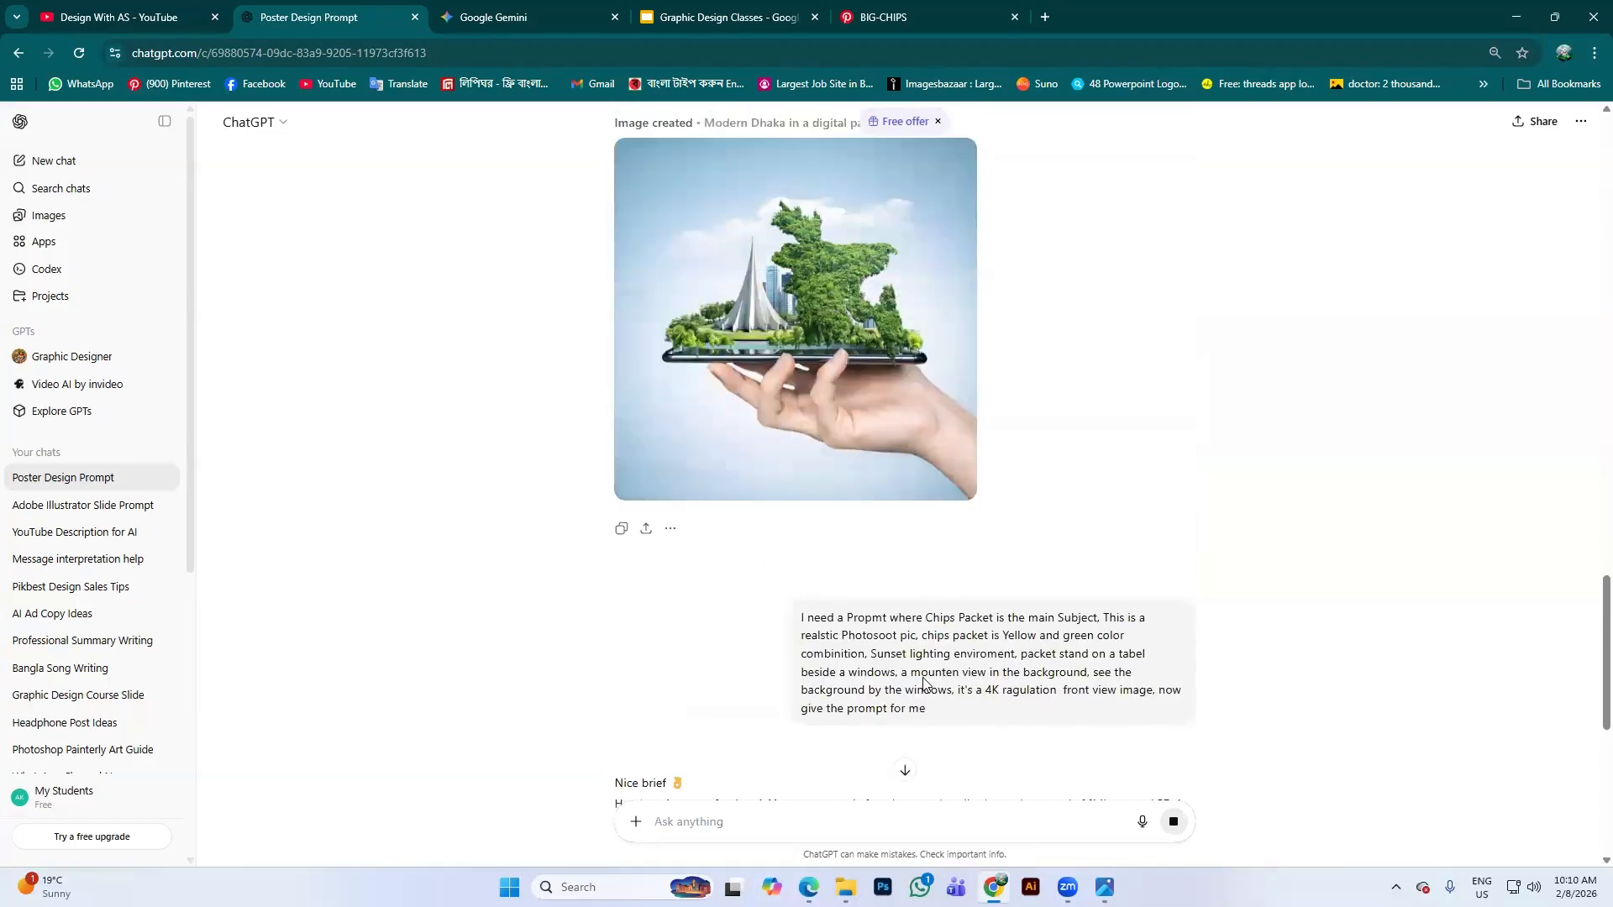
scroll(925, 679, down, 2)
scroll(883, 463, down, 2)
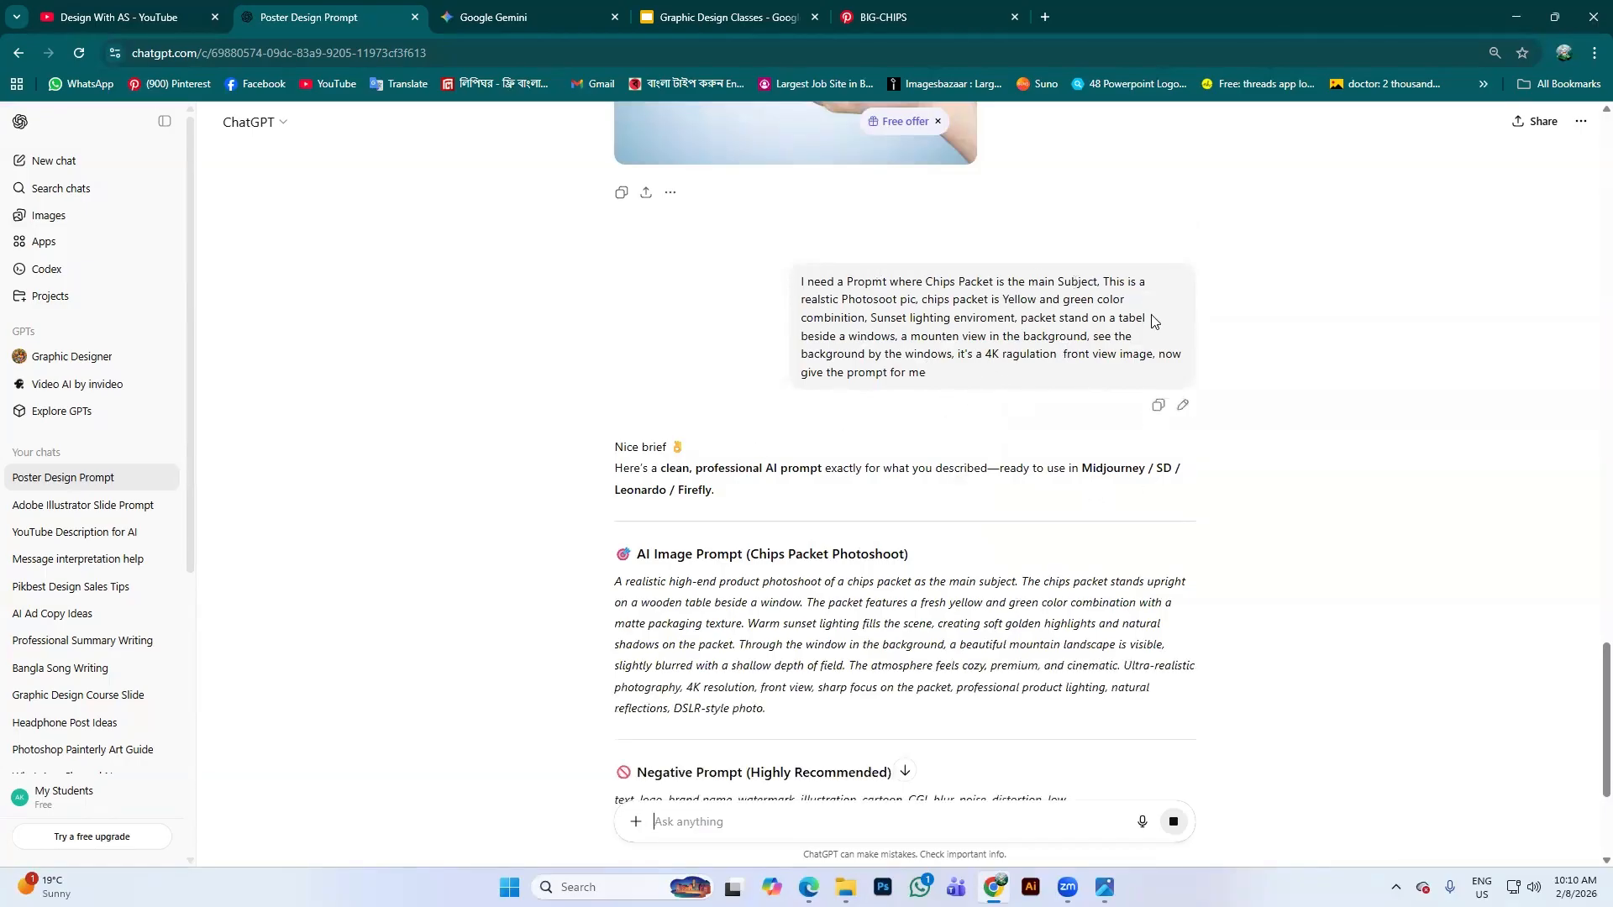
scroll(827, 378, down, 1)
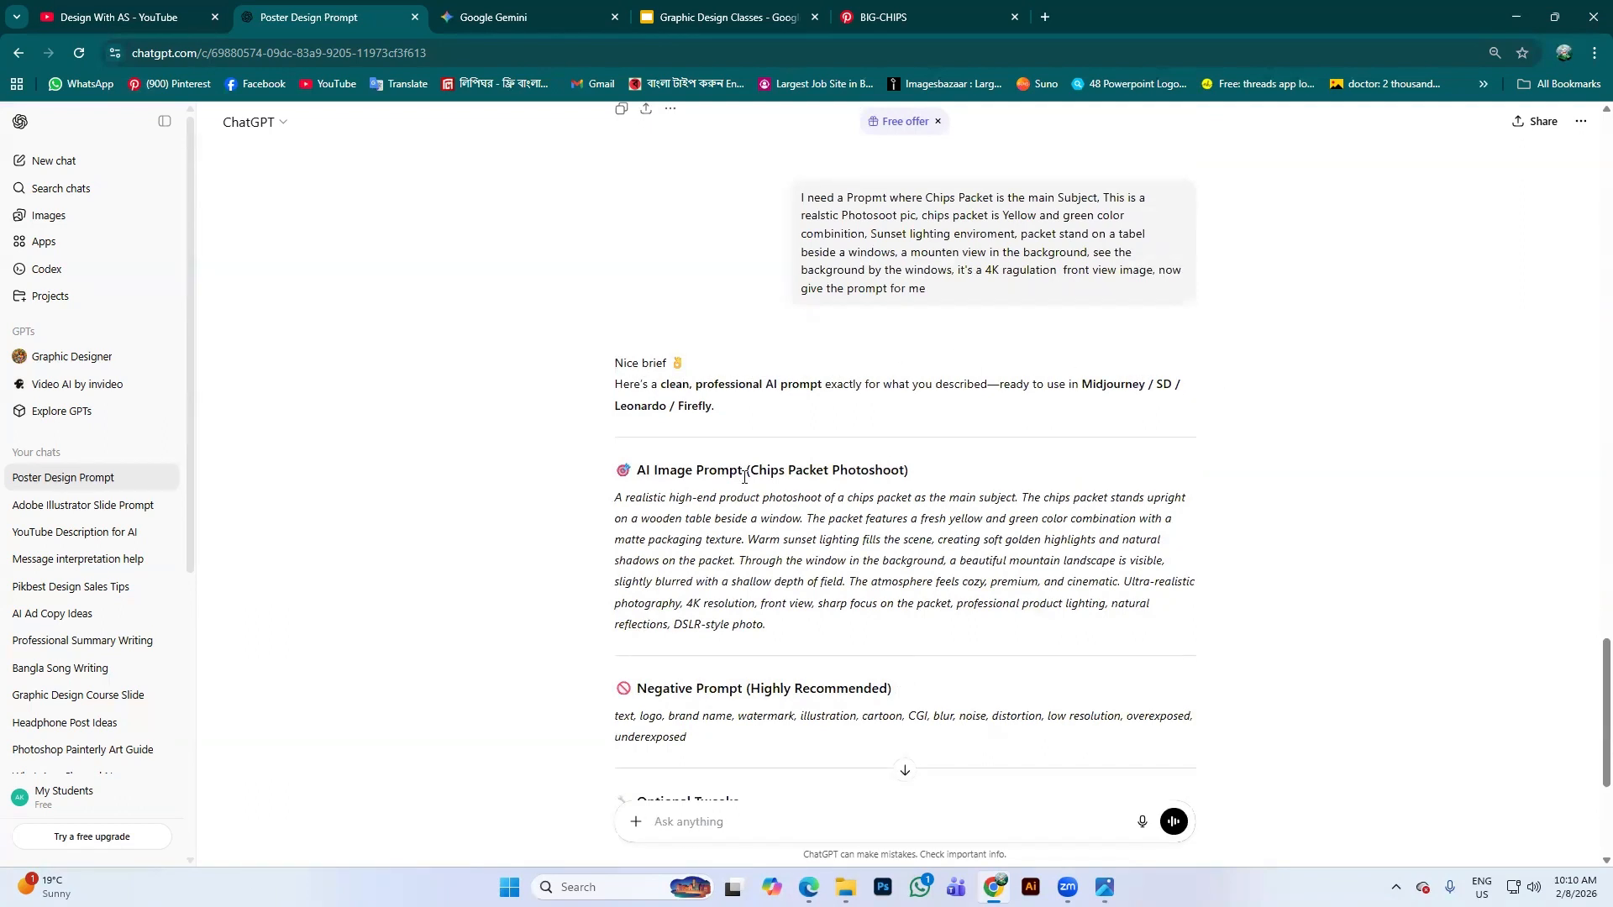
drag(616, 501, 947, 637)
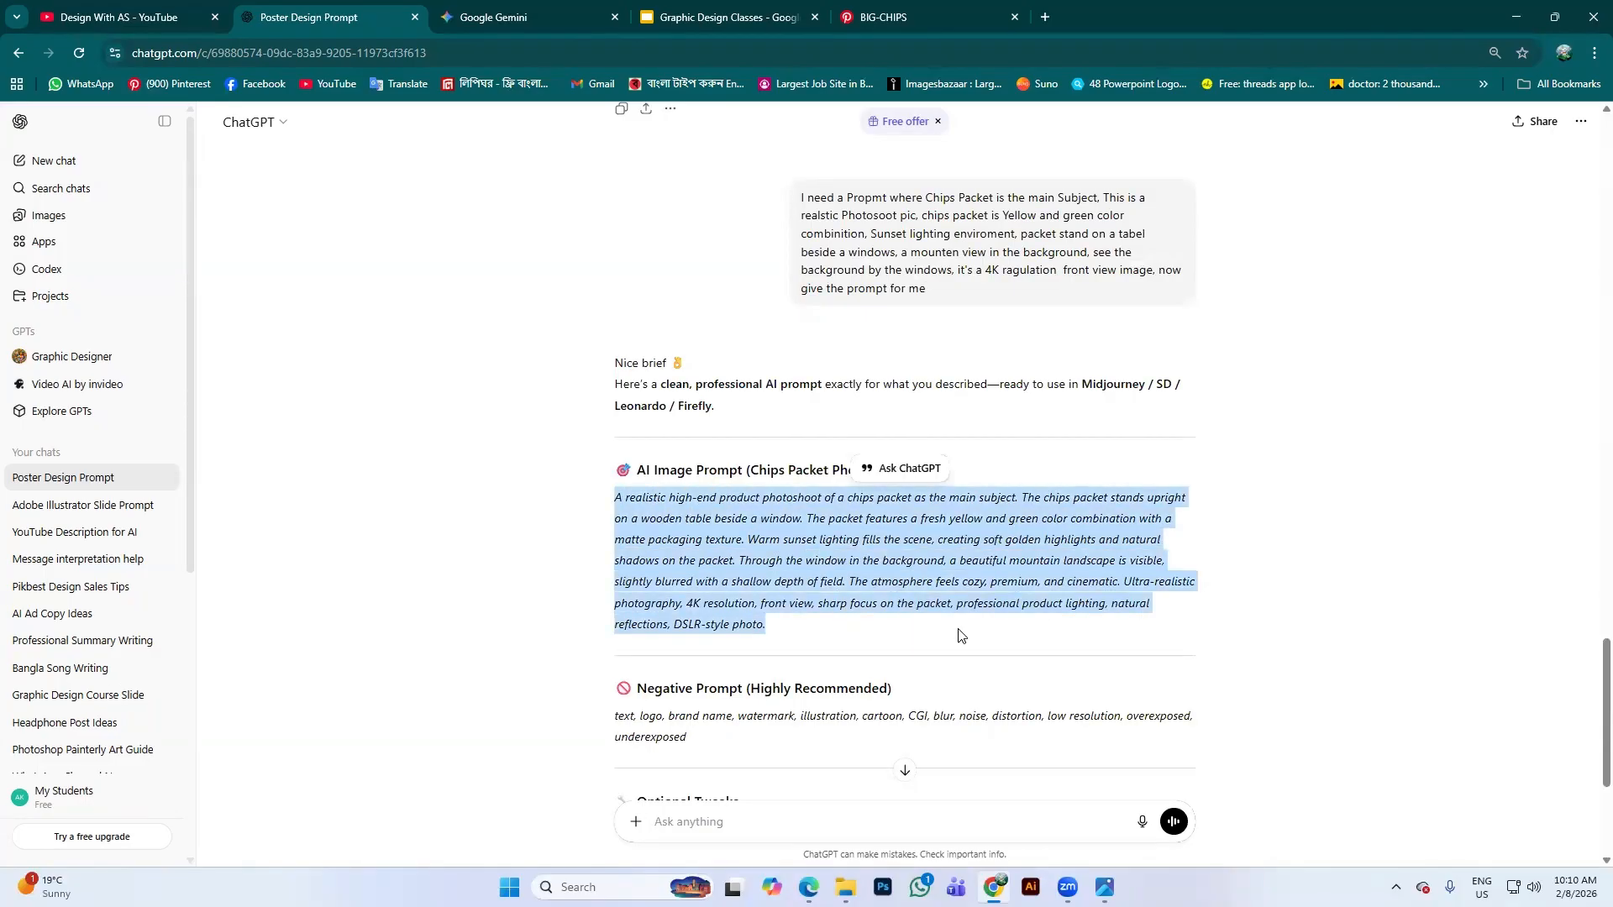
scroll(823, 655, down, 4)
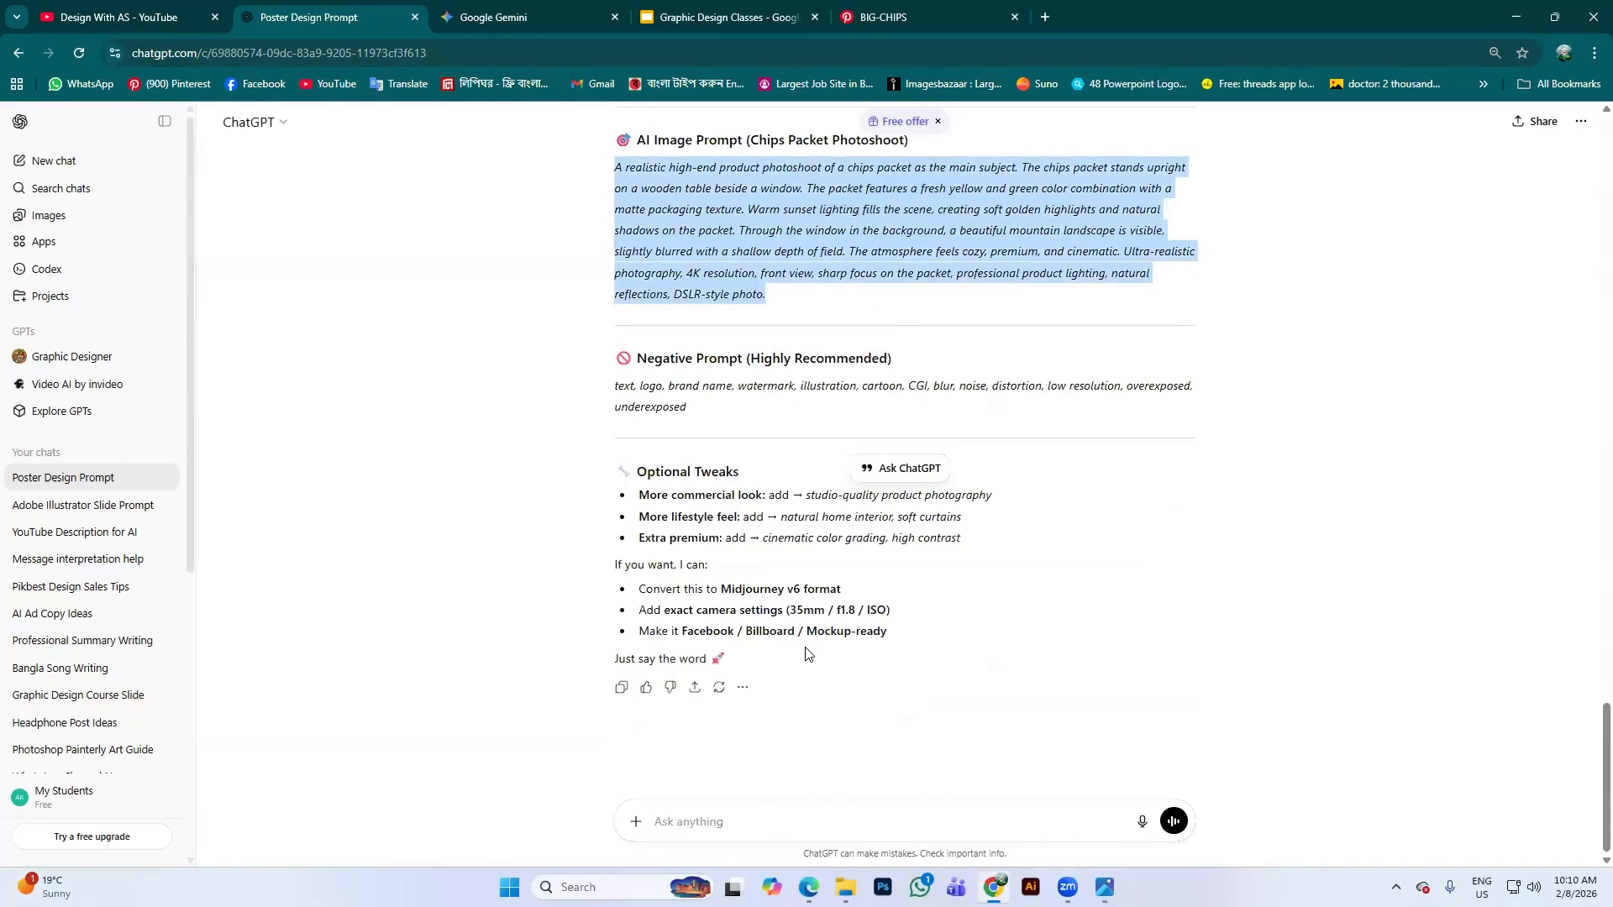
scroll(622, 172, up, 4)
Generate a Gemini image from the pasted chips-packet prompt using Create image mode
click(493, 17)
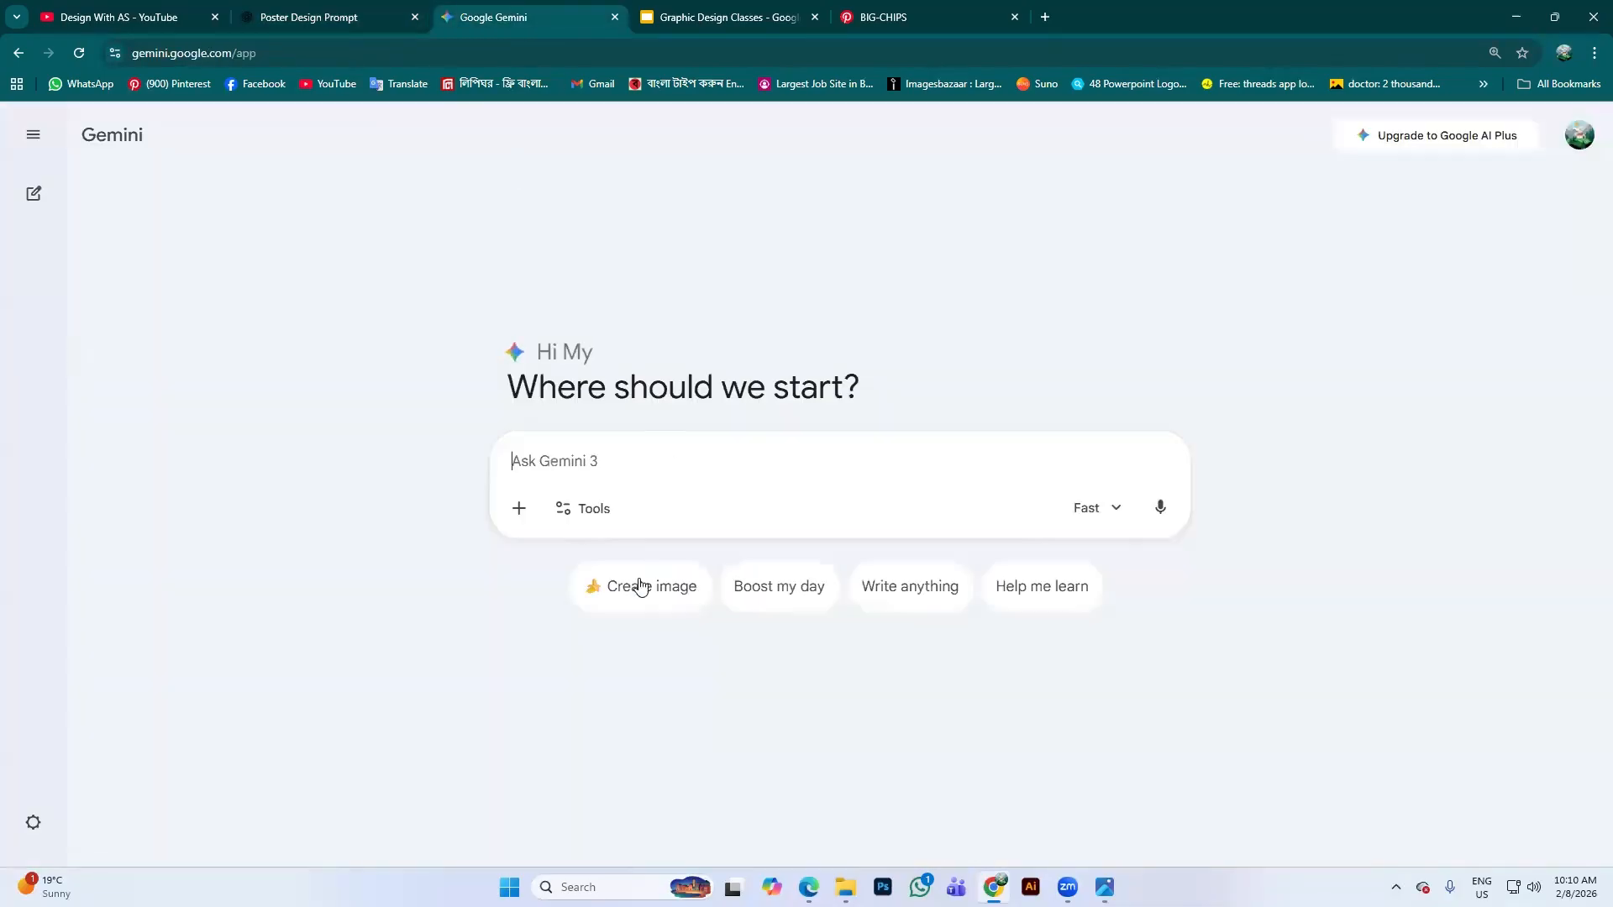
click(620, 578)
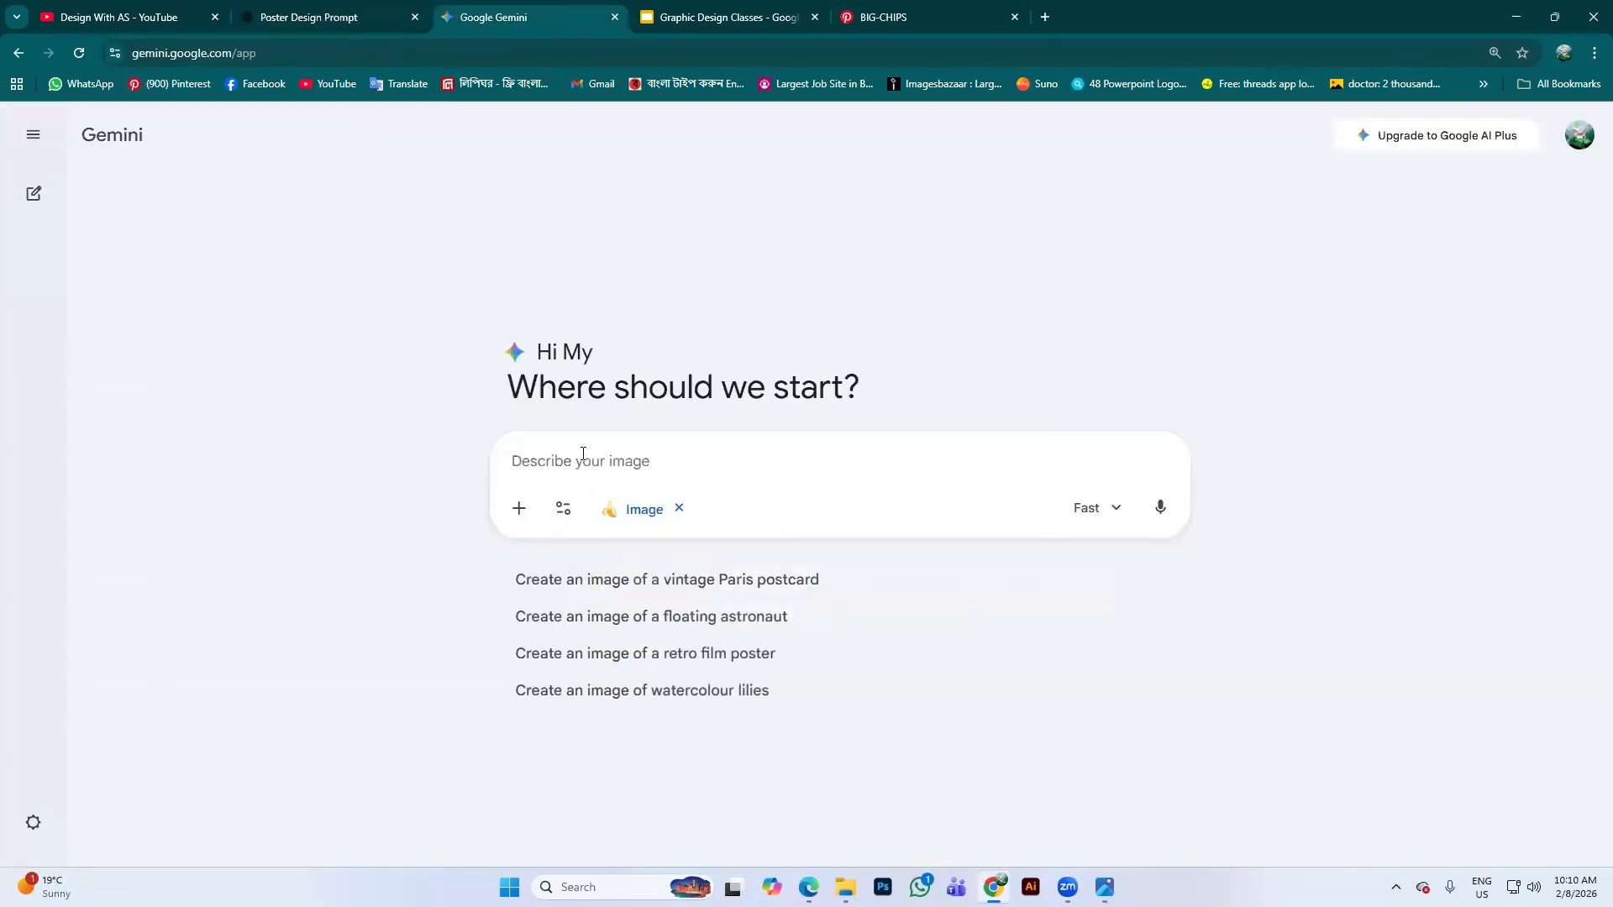
key(ctrl+v)
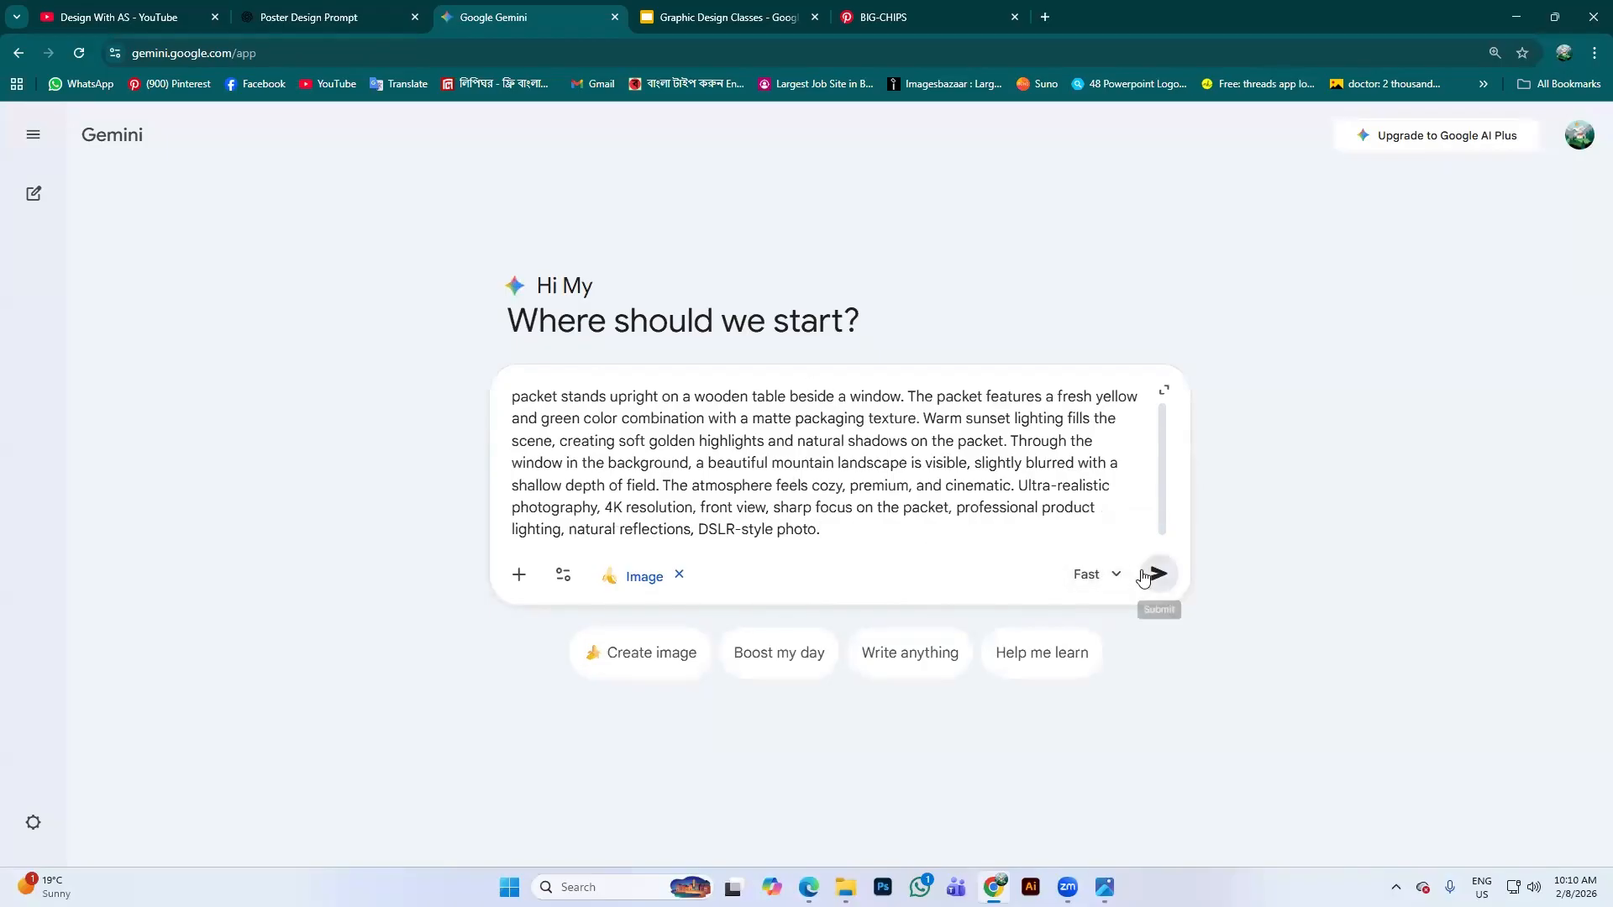
click(1159, 574)
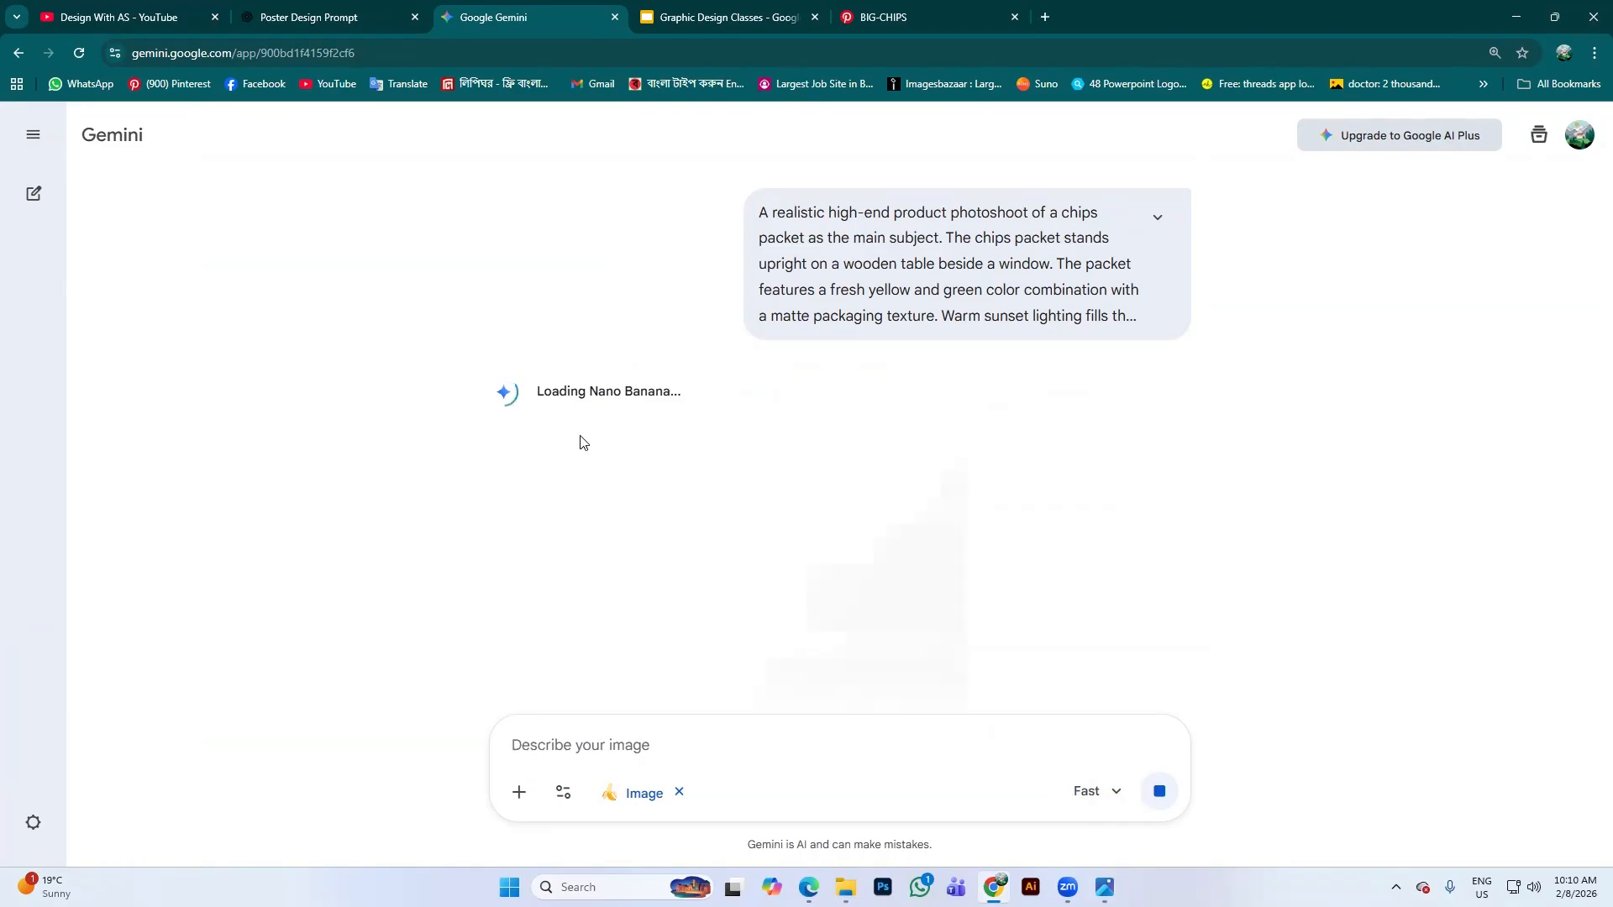
scroll(915, 533, down, 2)
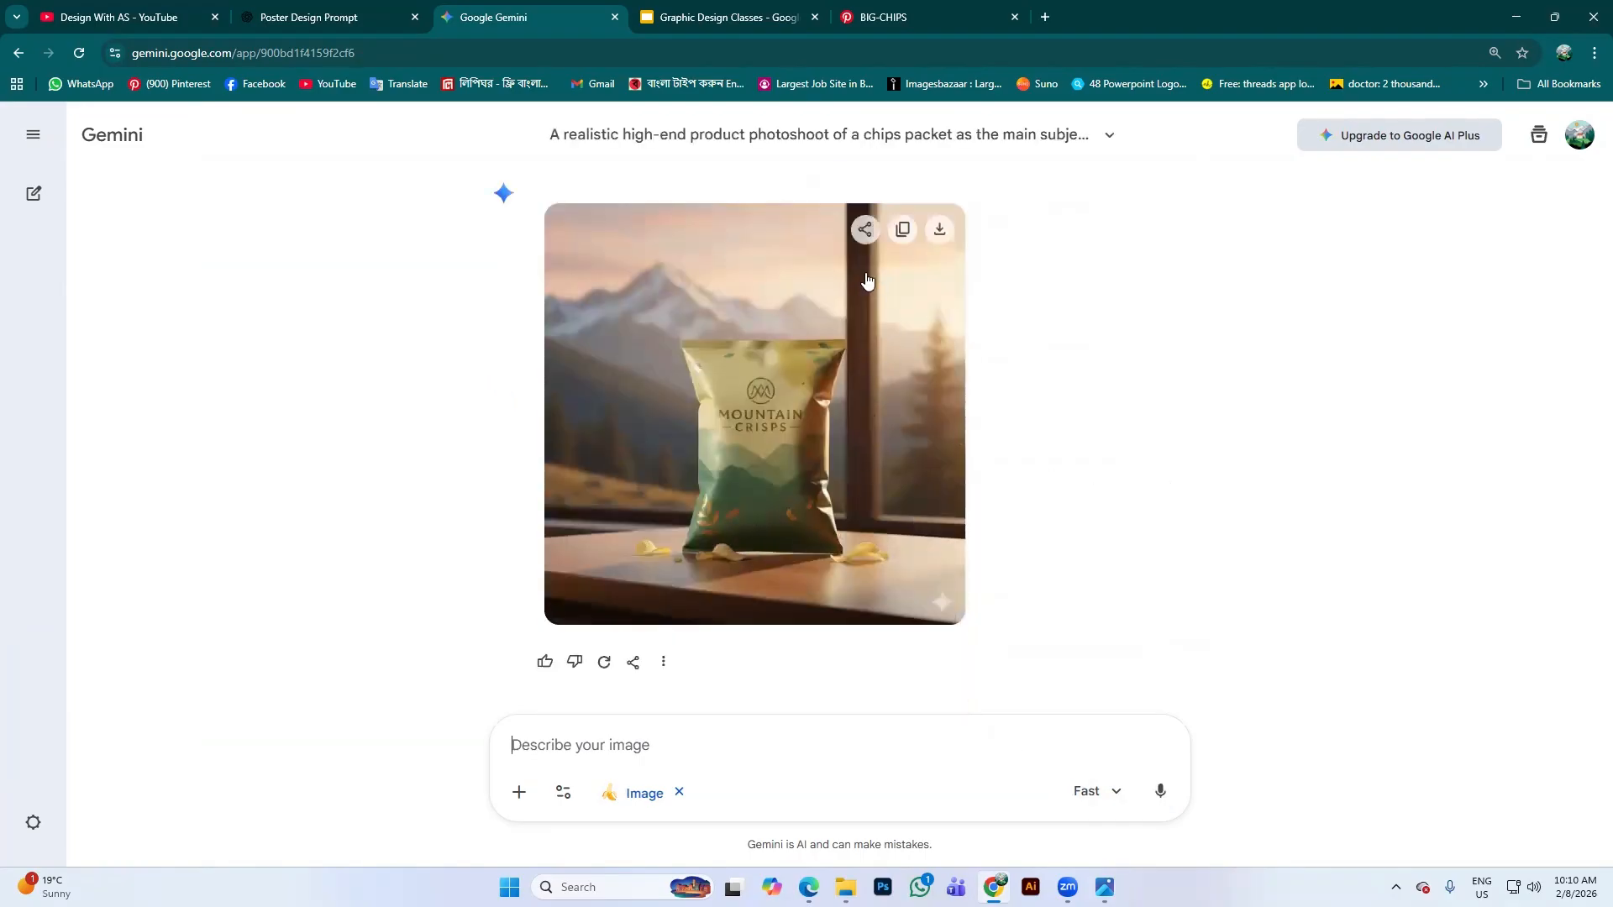
scroll(698, 372, up, 1)
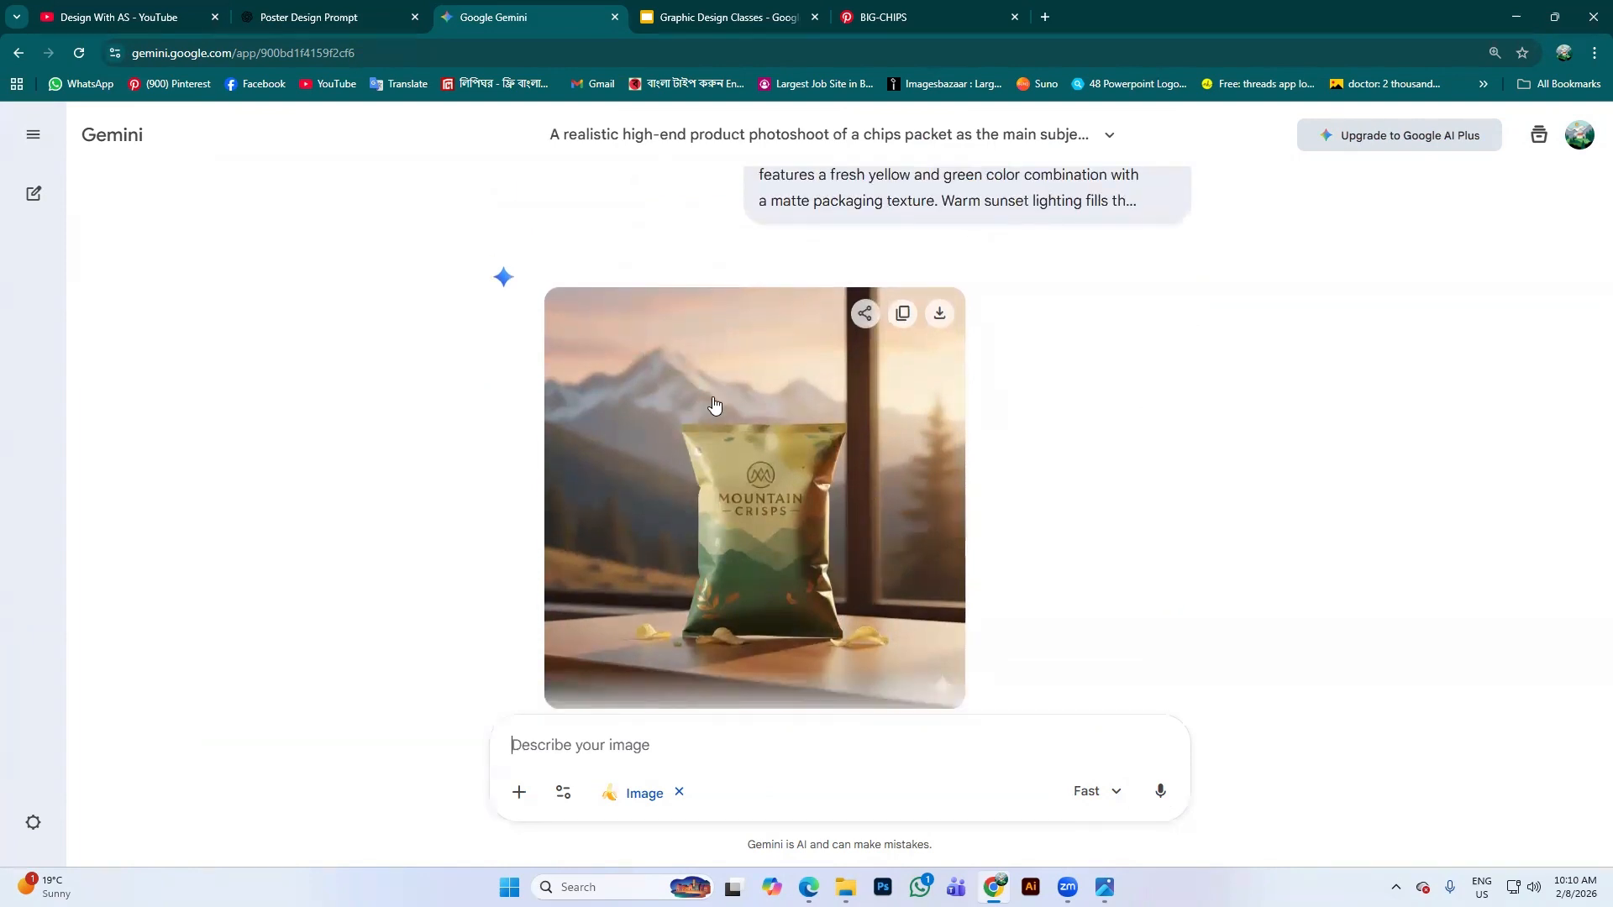
scroll(710, 410, down, 1)
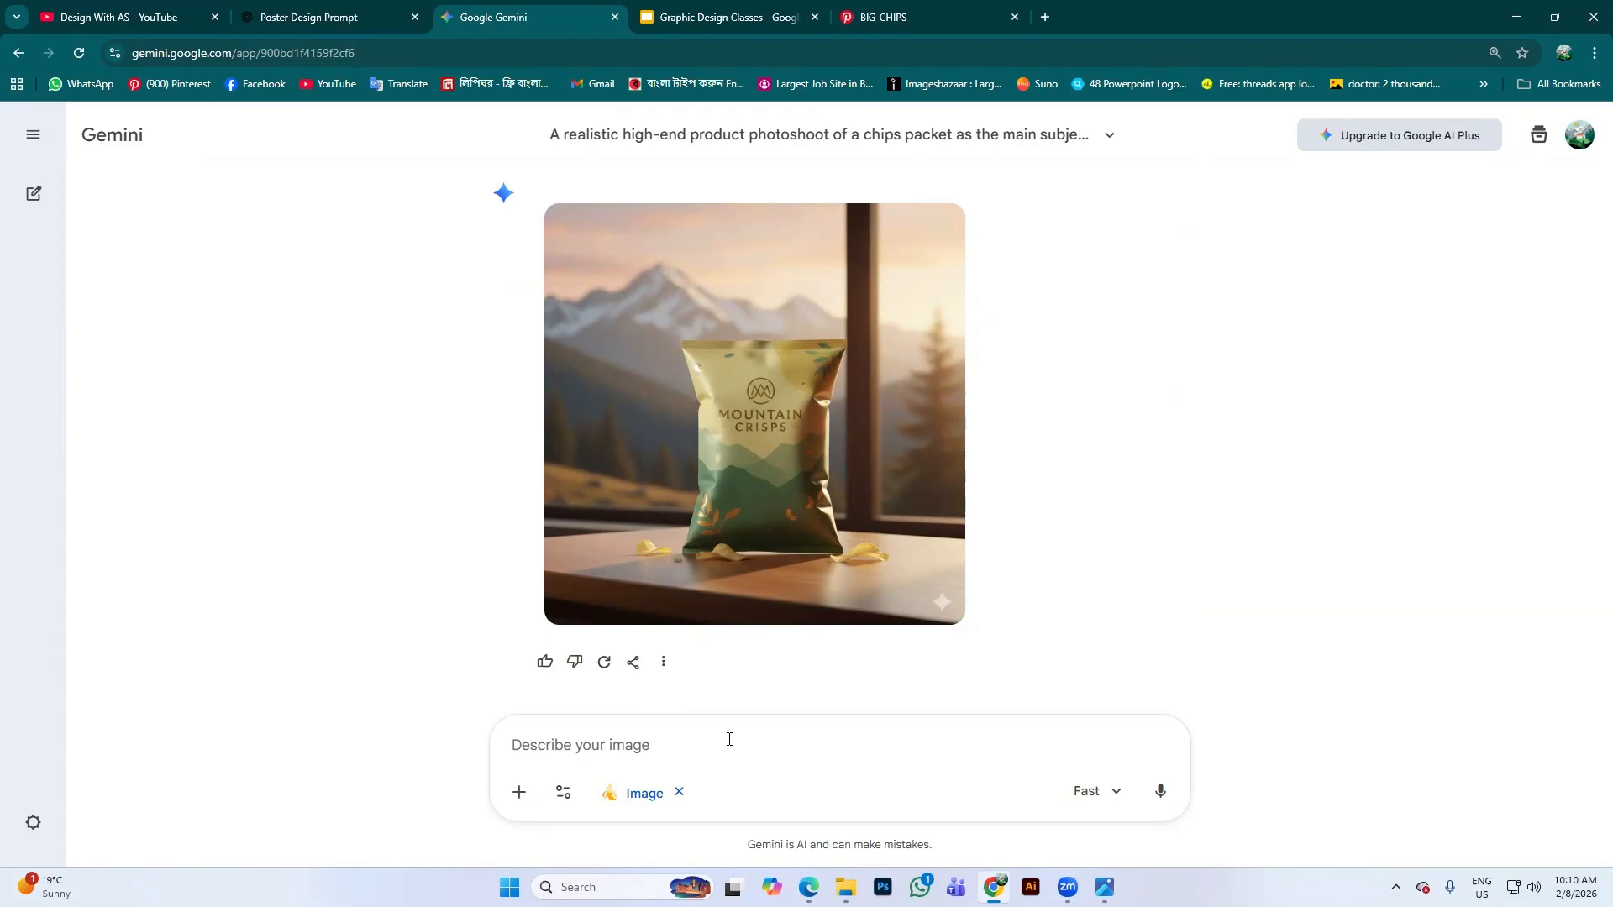
Search Google for 'bangladeshi chips packet' in a new tab
click(912, 14)
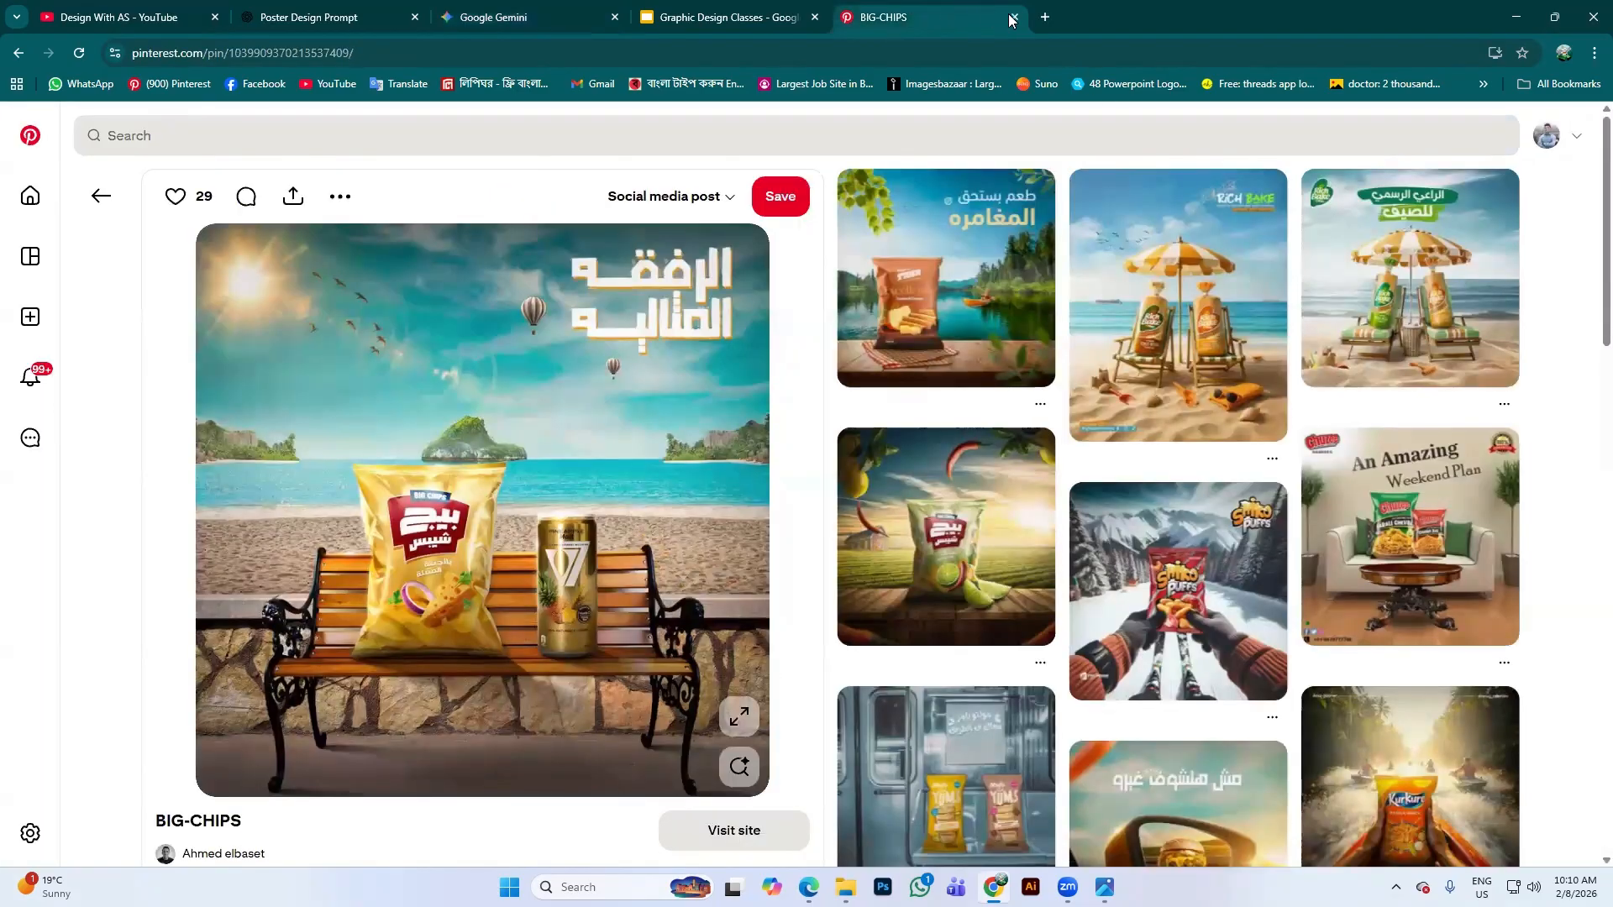
click(1045, 17)
click(830, 343)
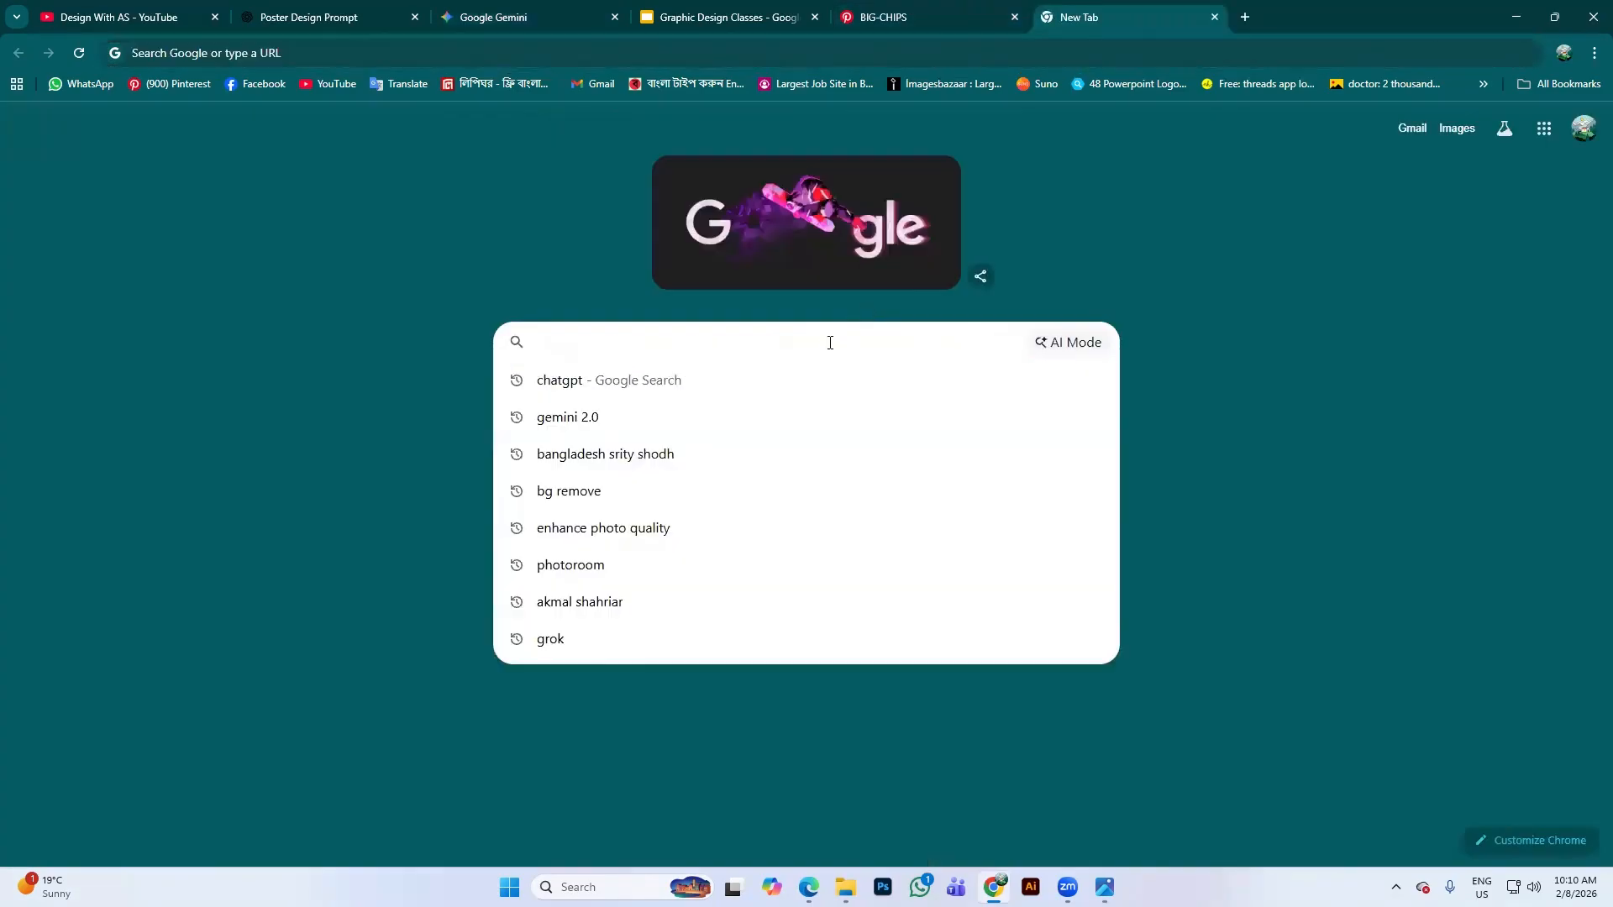
text(bangla)
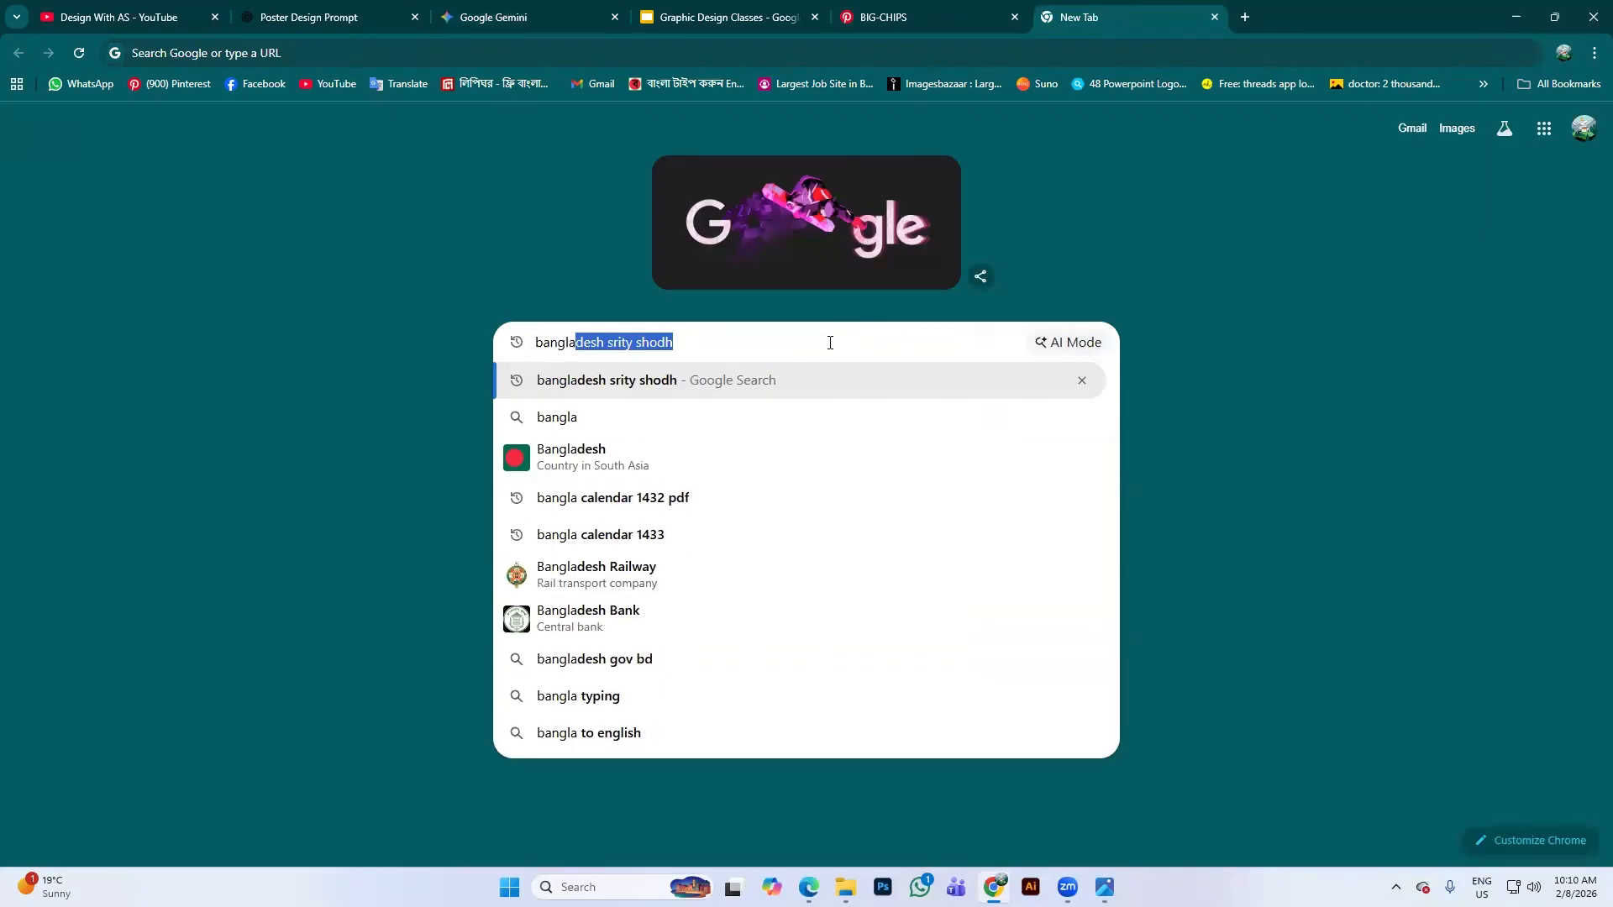
text(deshi)
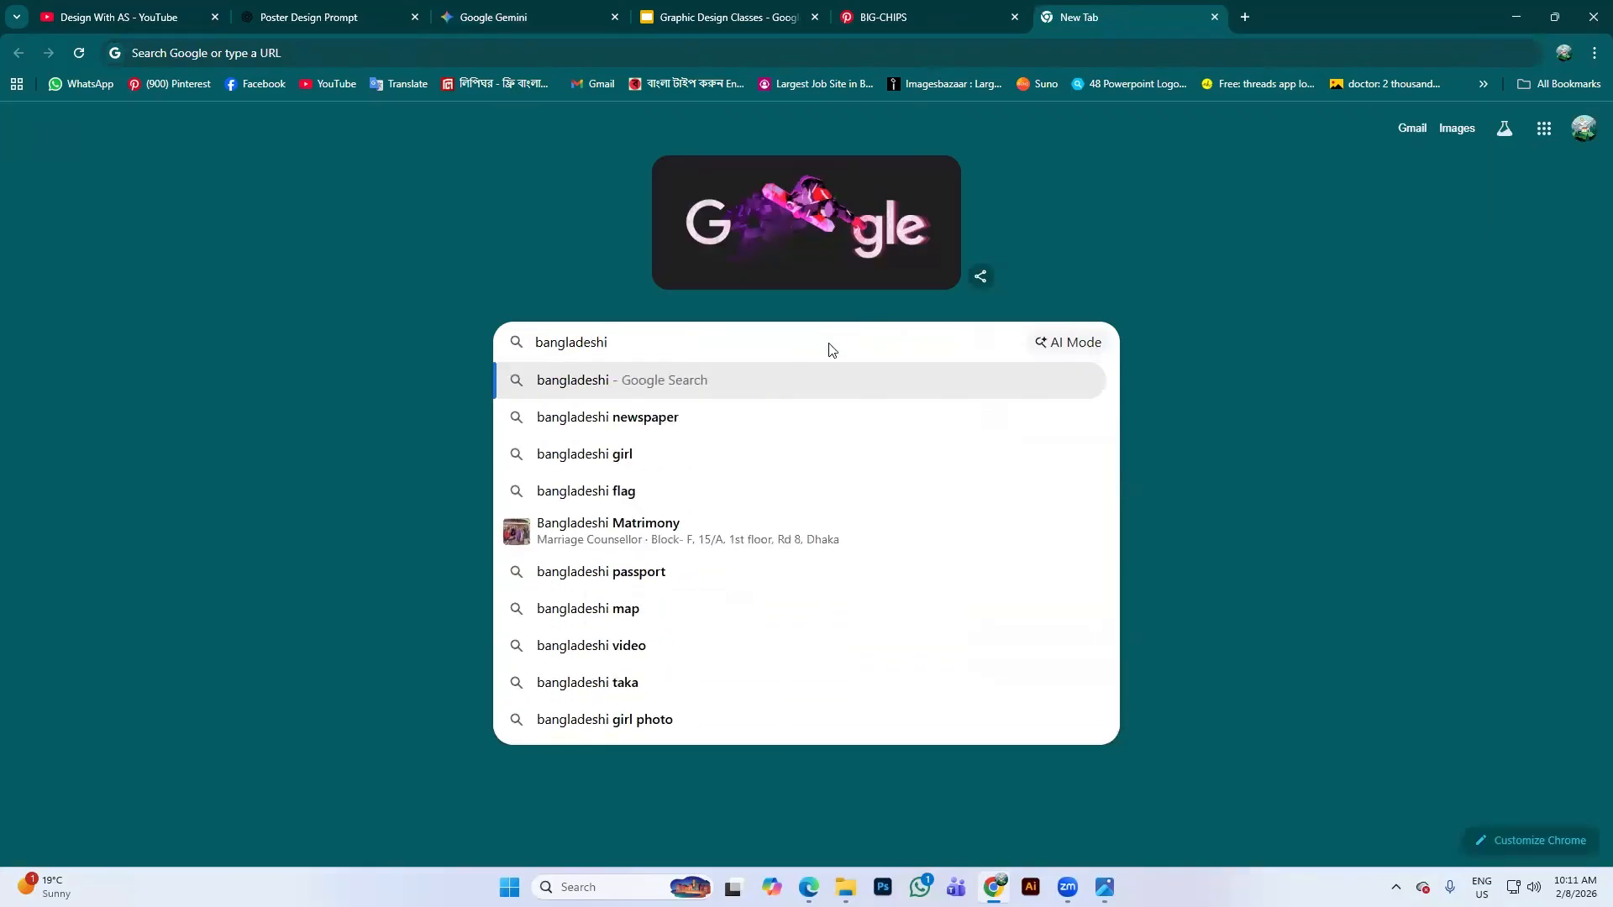
text( chip)
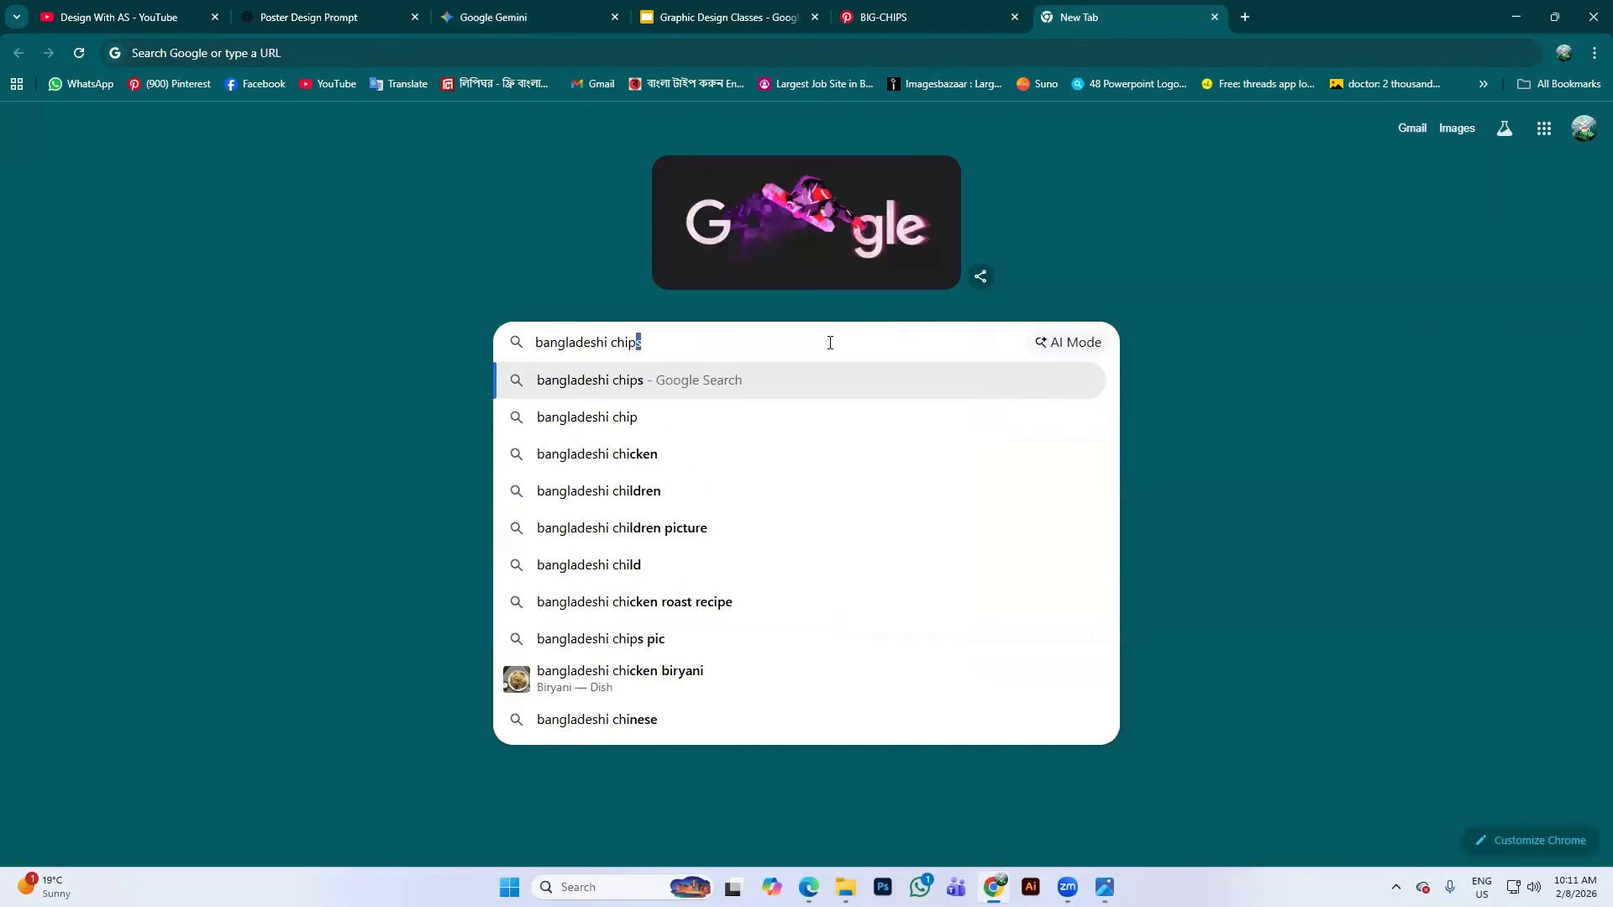
text(s p)
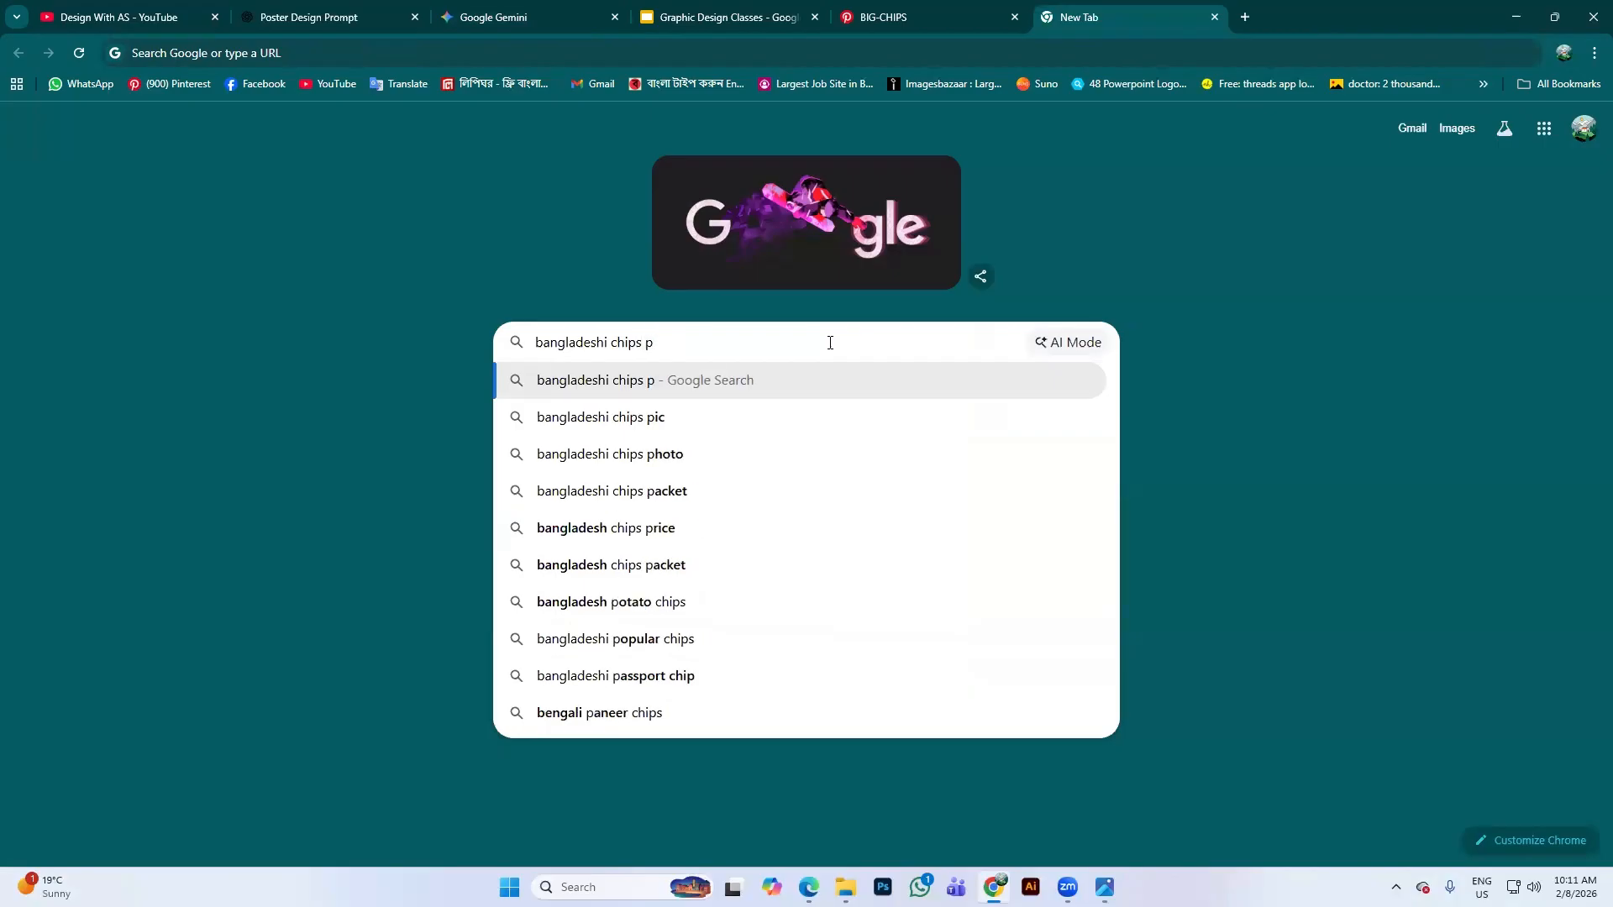
text(acket)
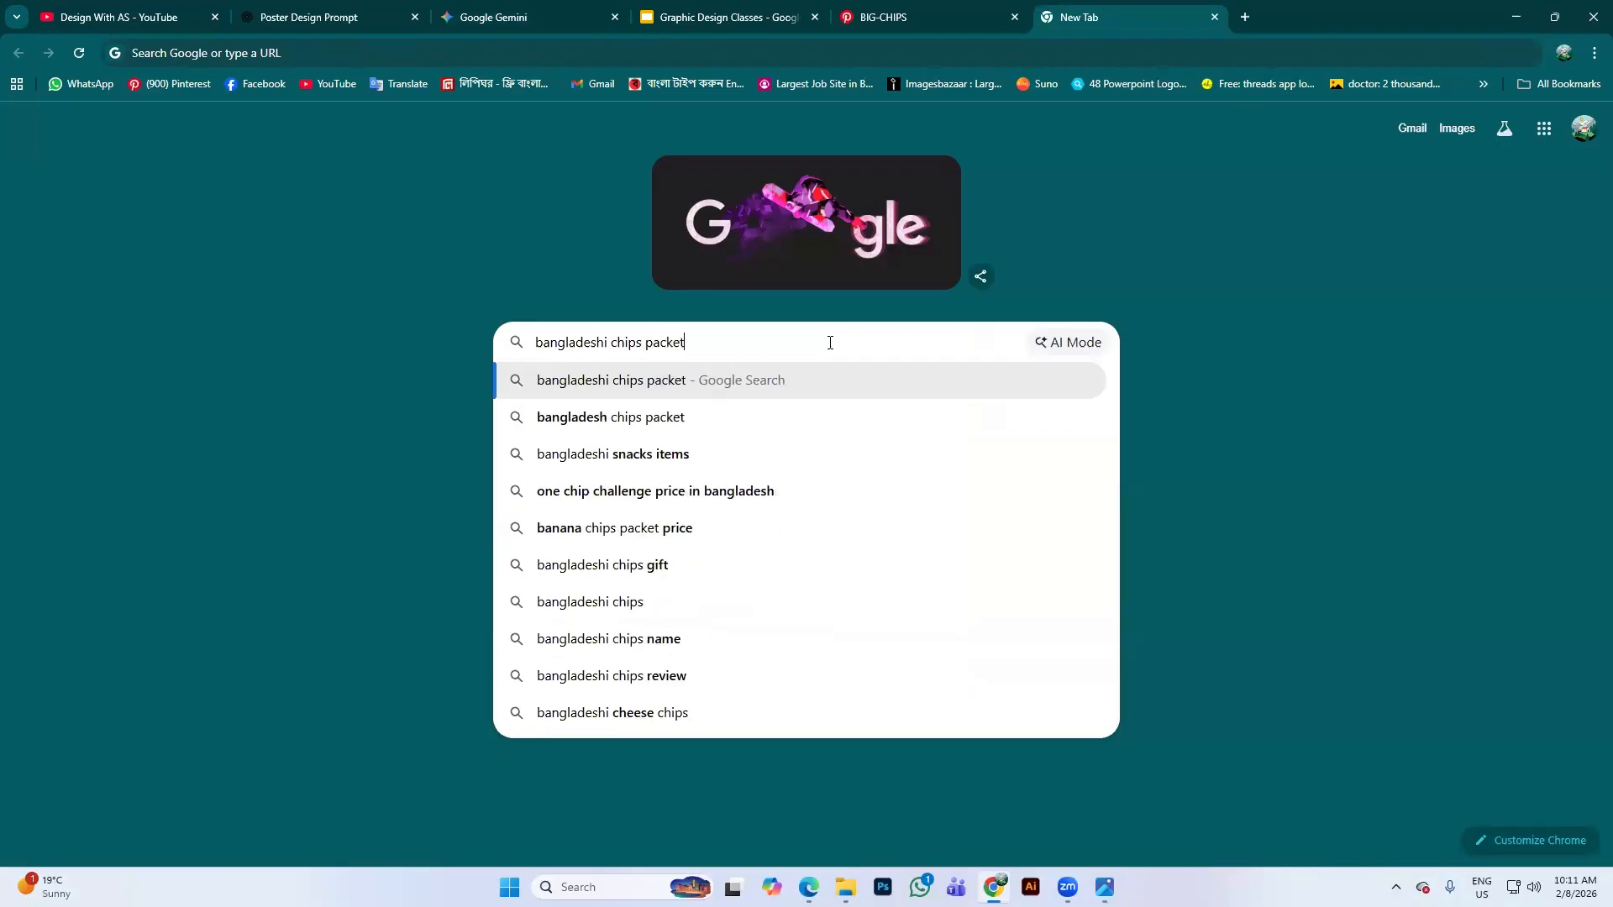
key(Return)
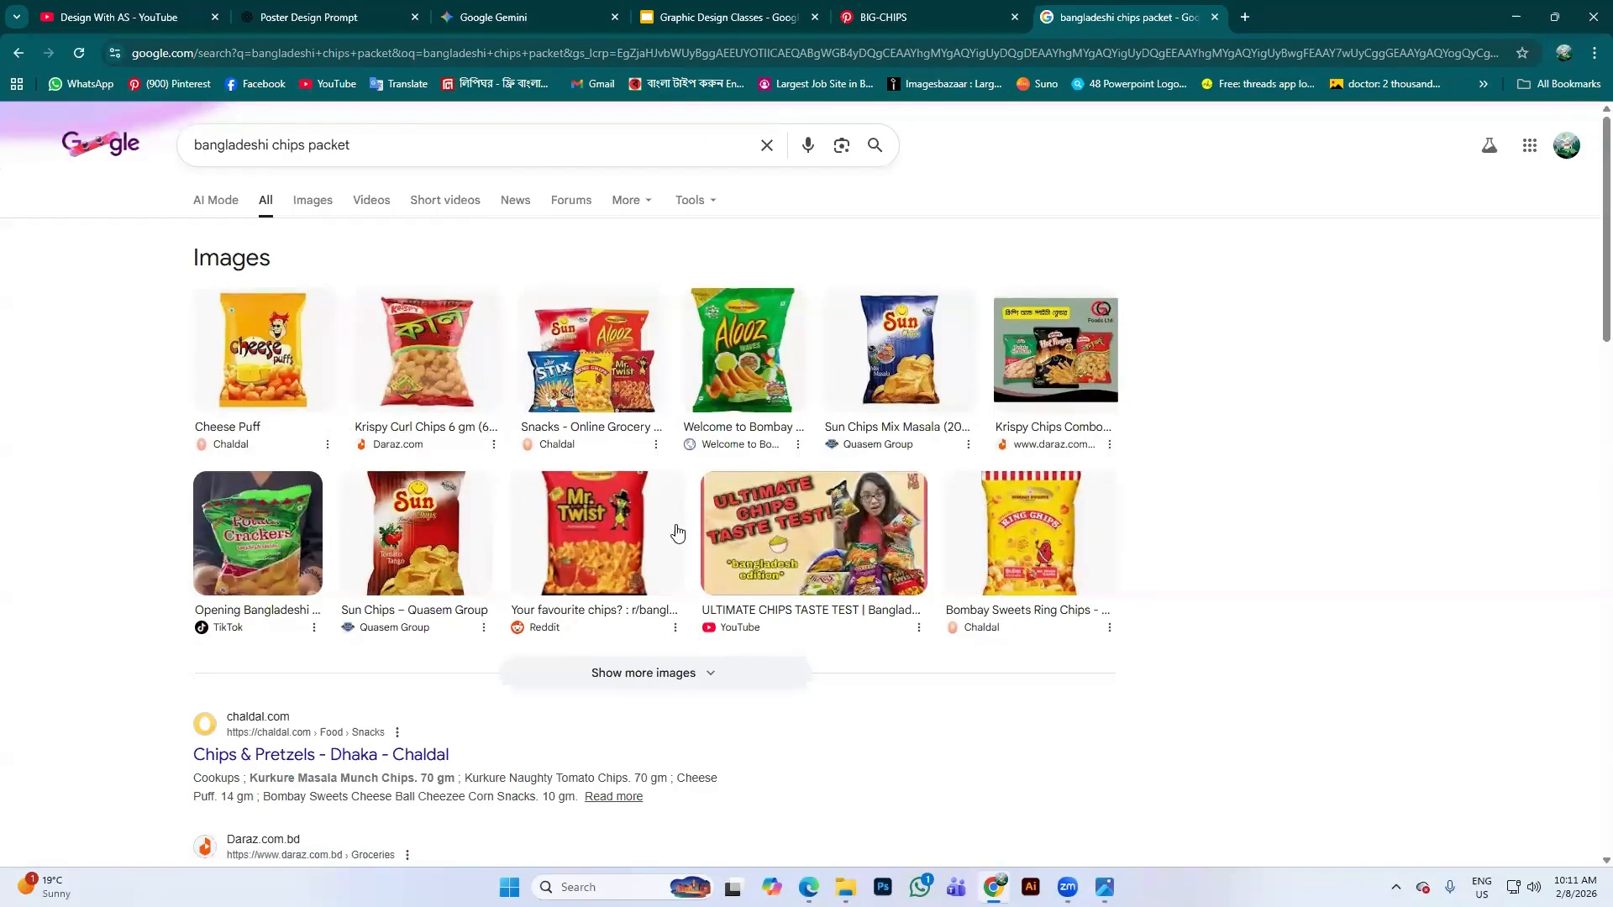
Copy the Mr. Twist packet image from the results and return to Gemini
scroll(611, 499, down, 1)
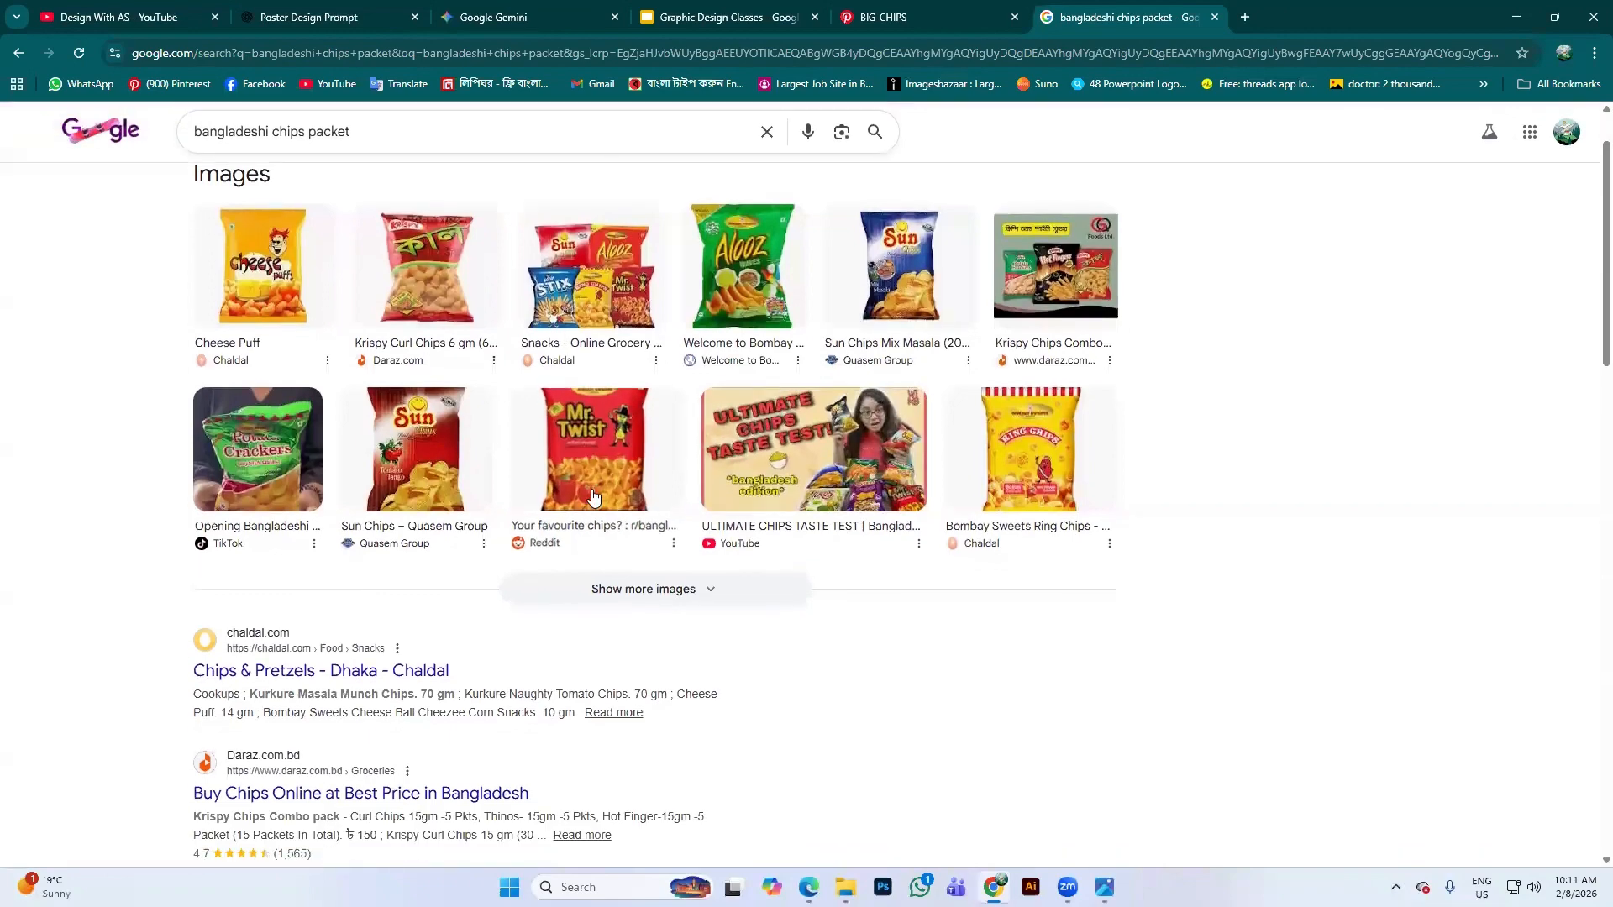
click(611, 499)
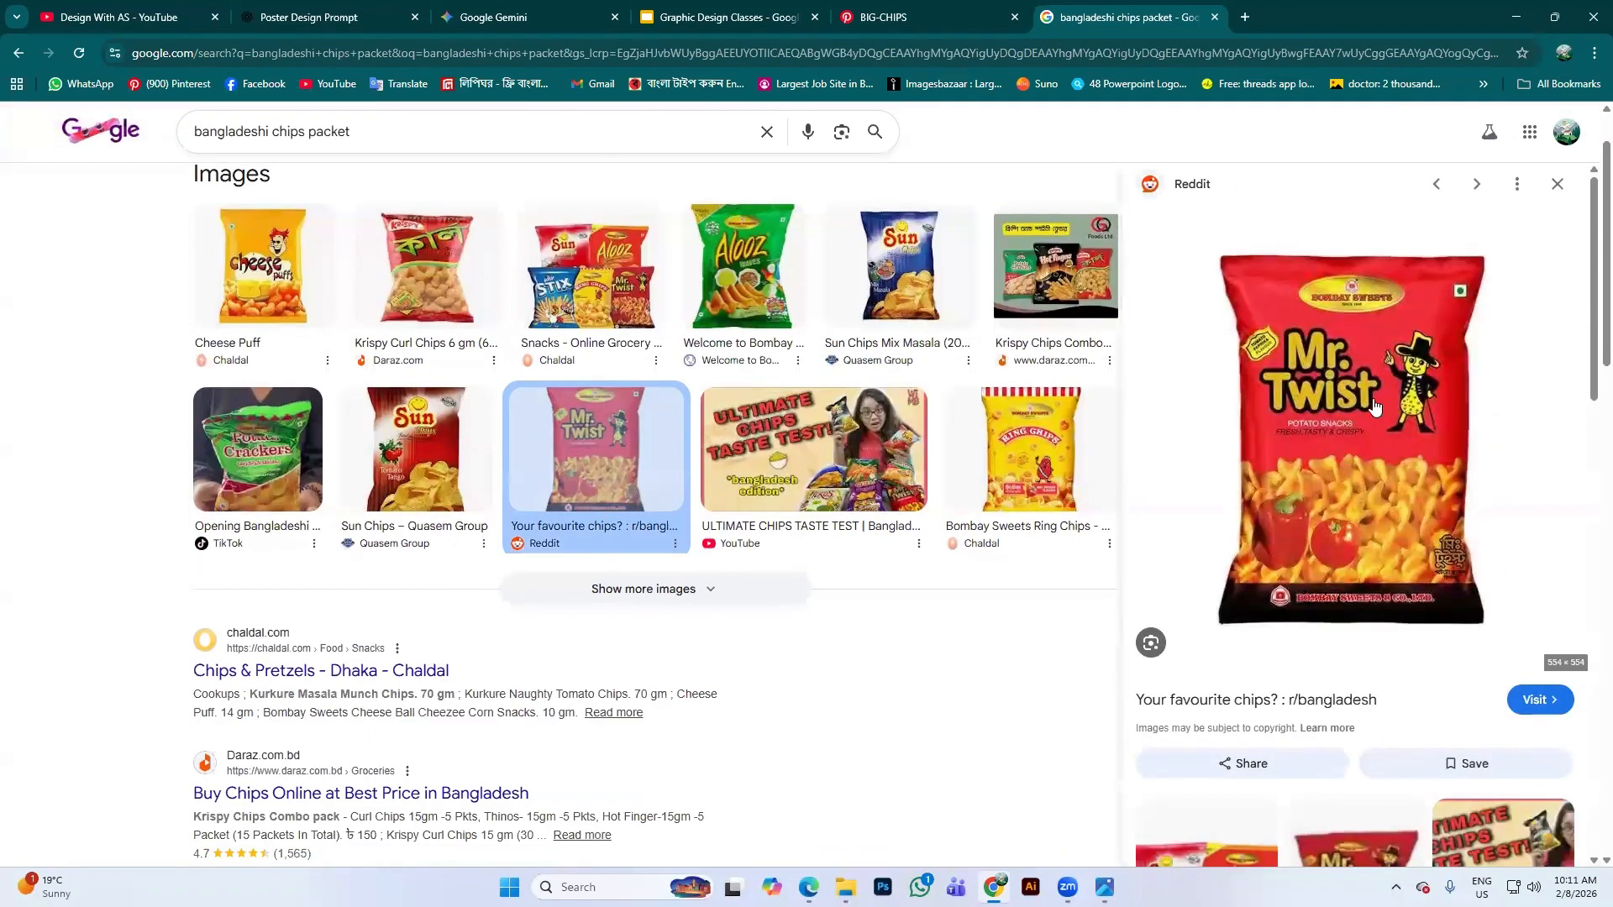
right_click(1346, 391)
click(1416, 695)
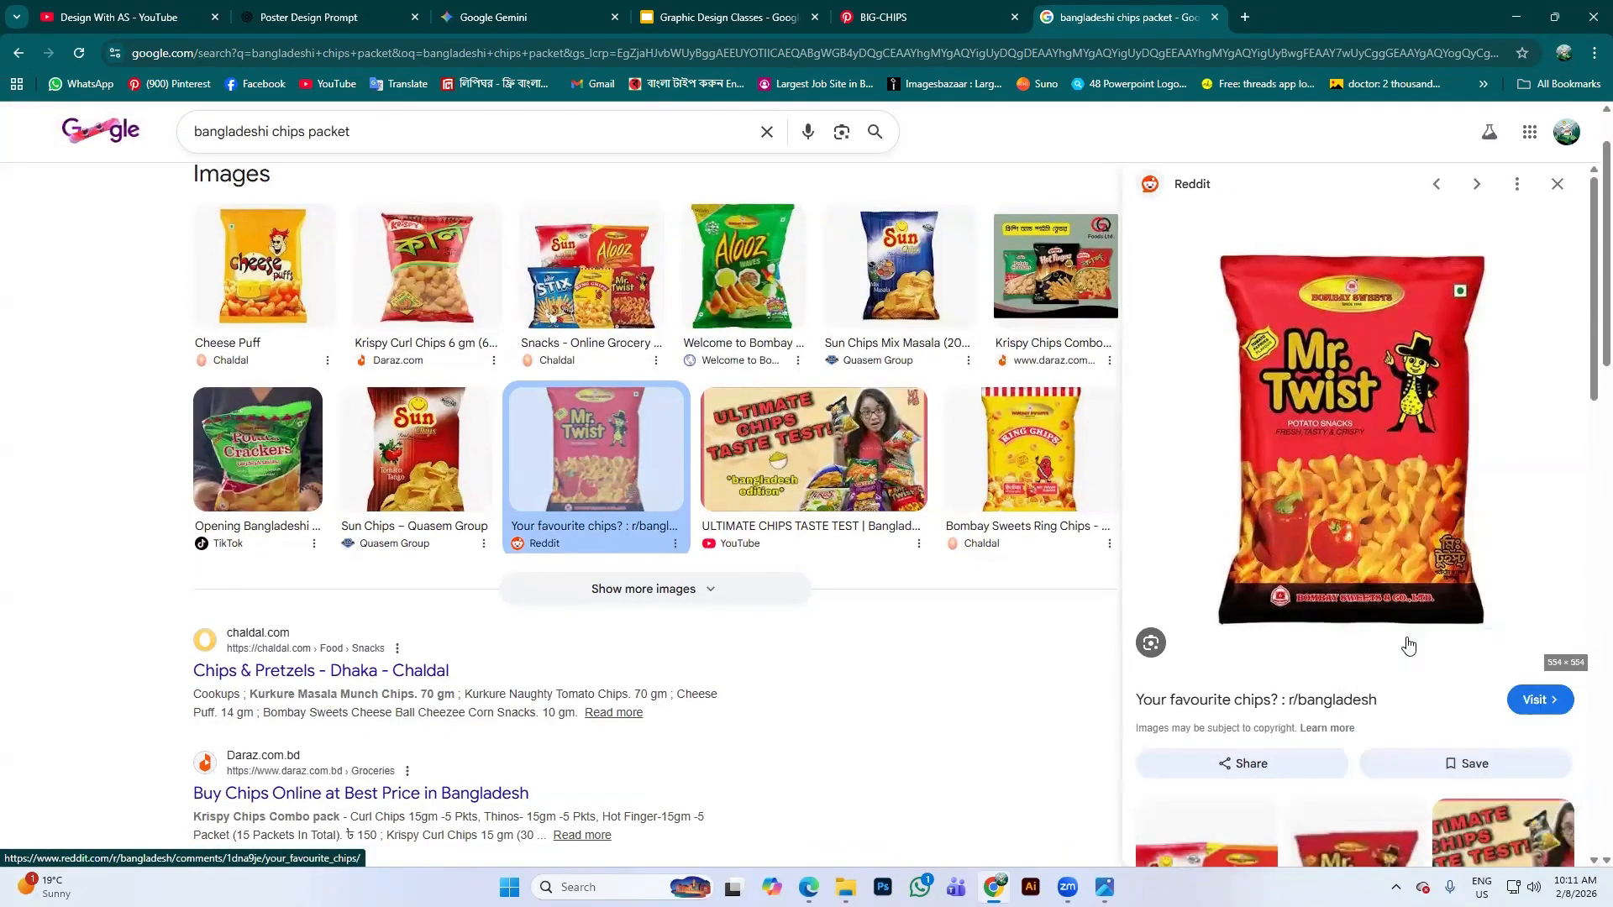
scroll(1379, 562, down, 4)
scroll(1291, 696, down, 1)
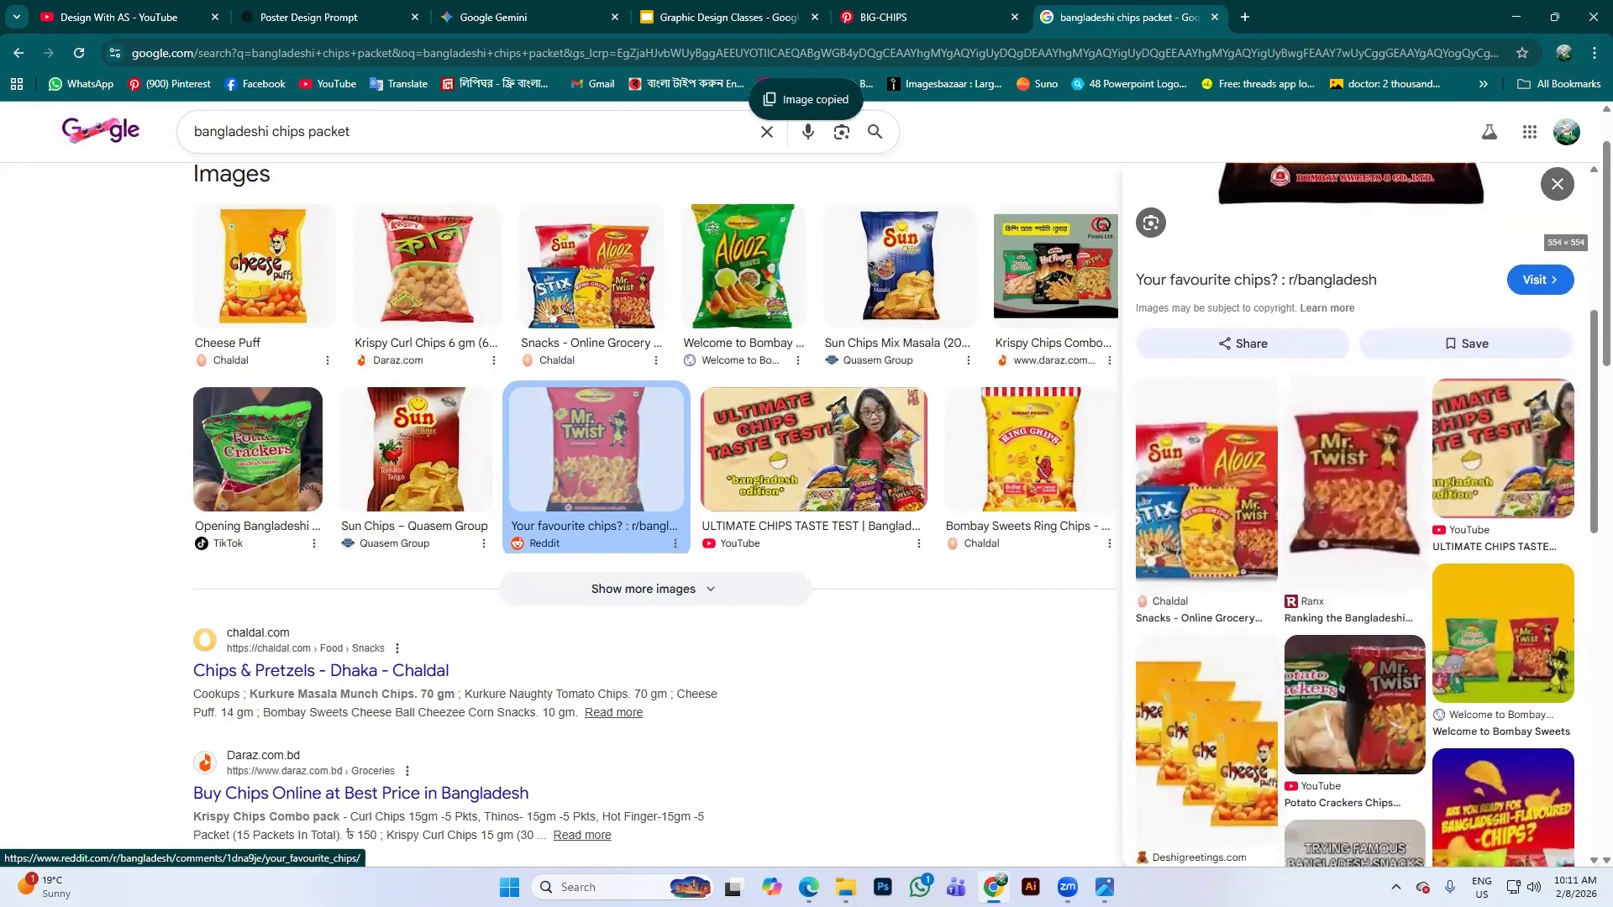
click(504, 17)
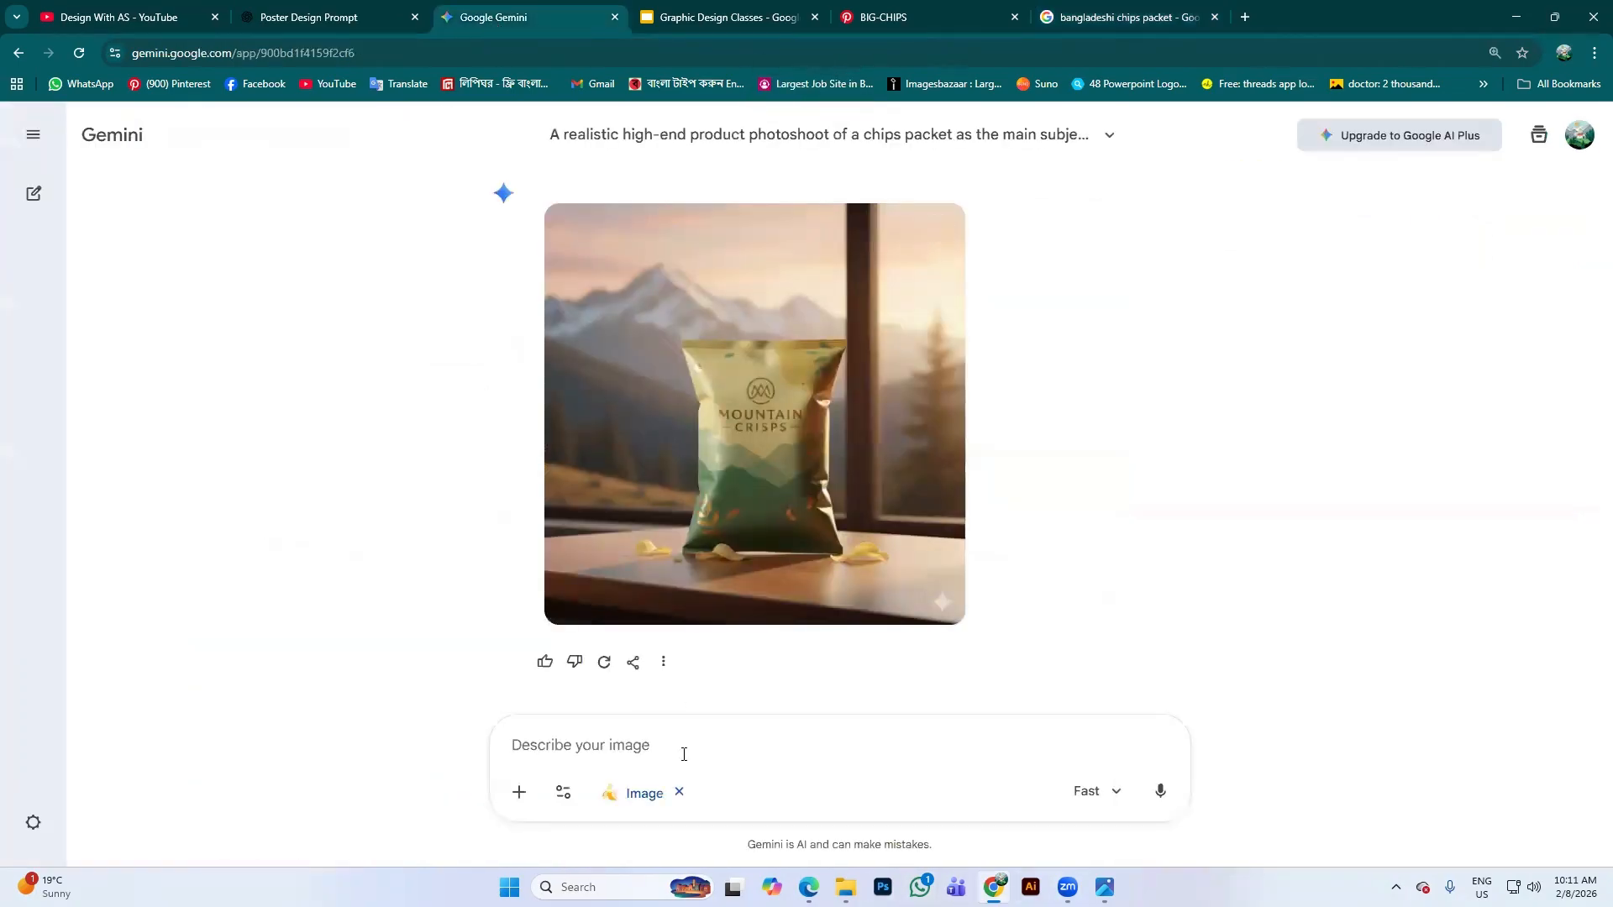
Attach the Mr. Twist image and send 'Only replace the chips packet' to Gemini
key(ctrl+v)
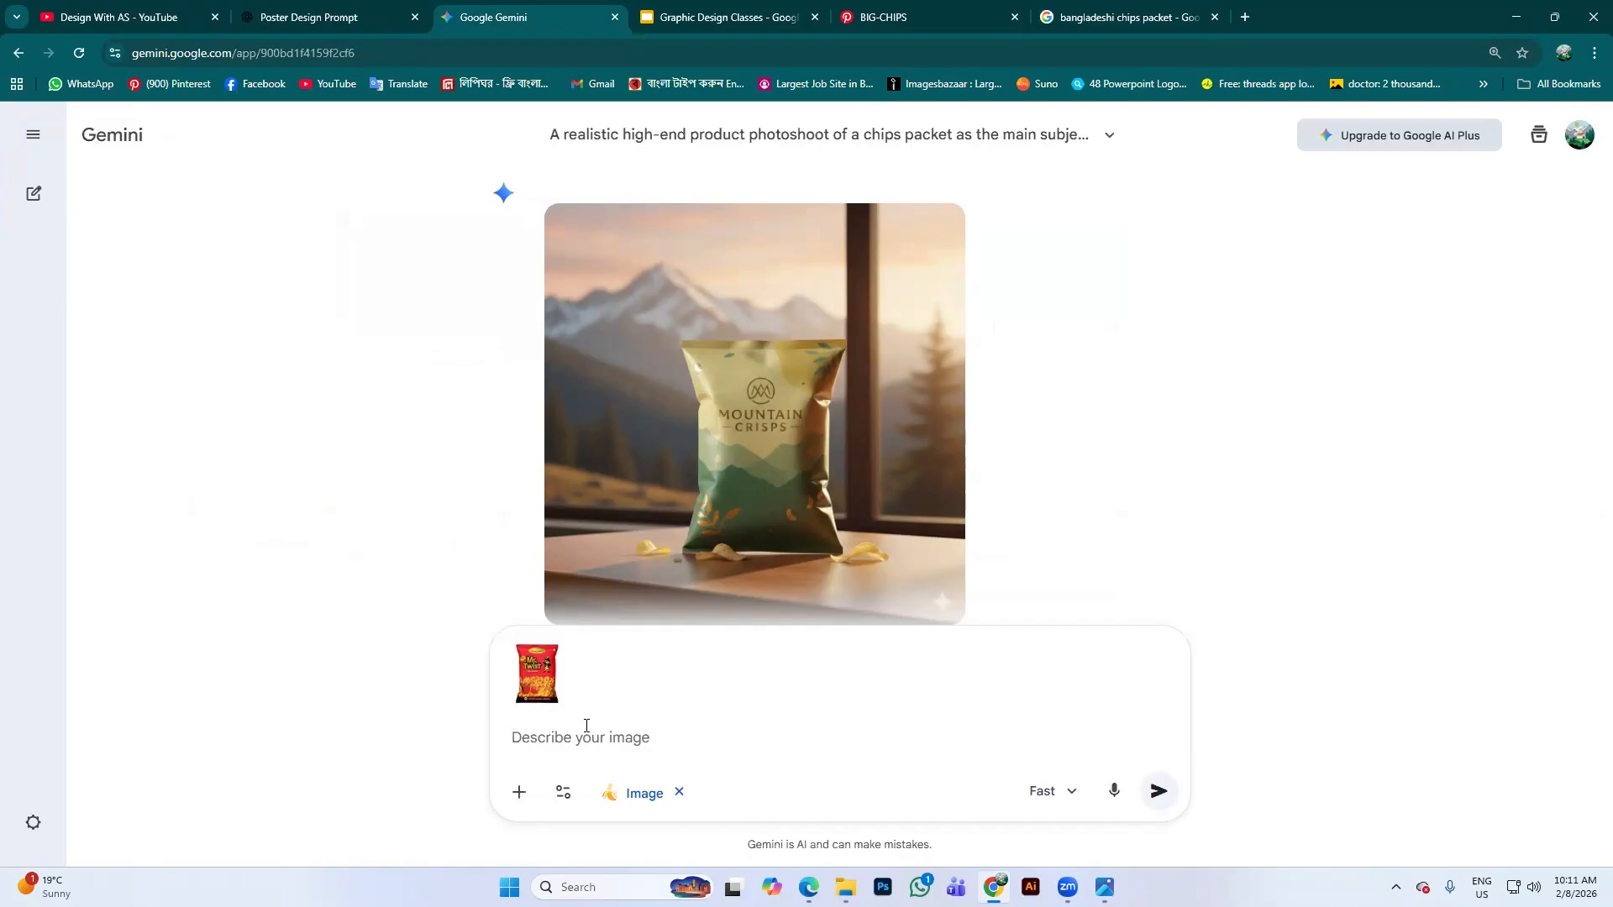
text(O)
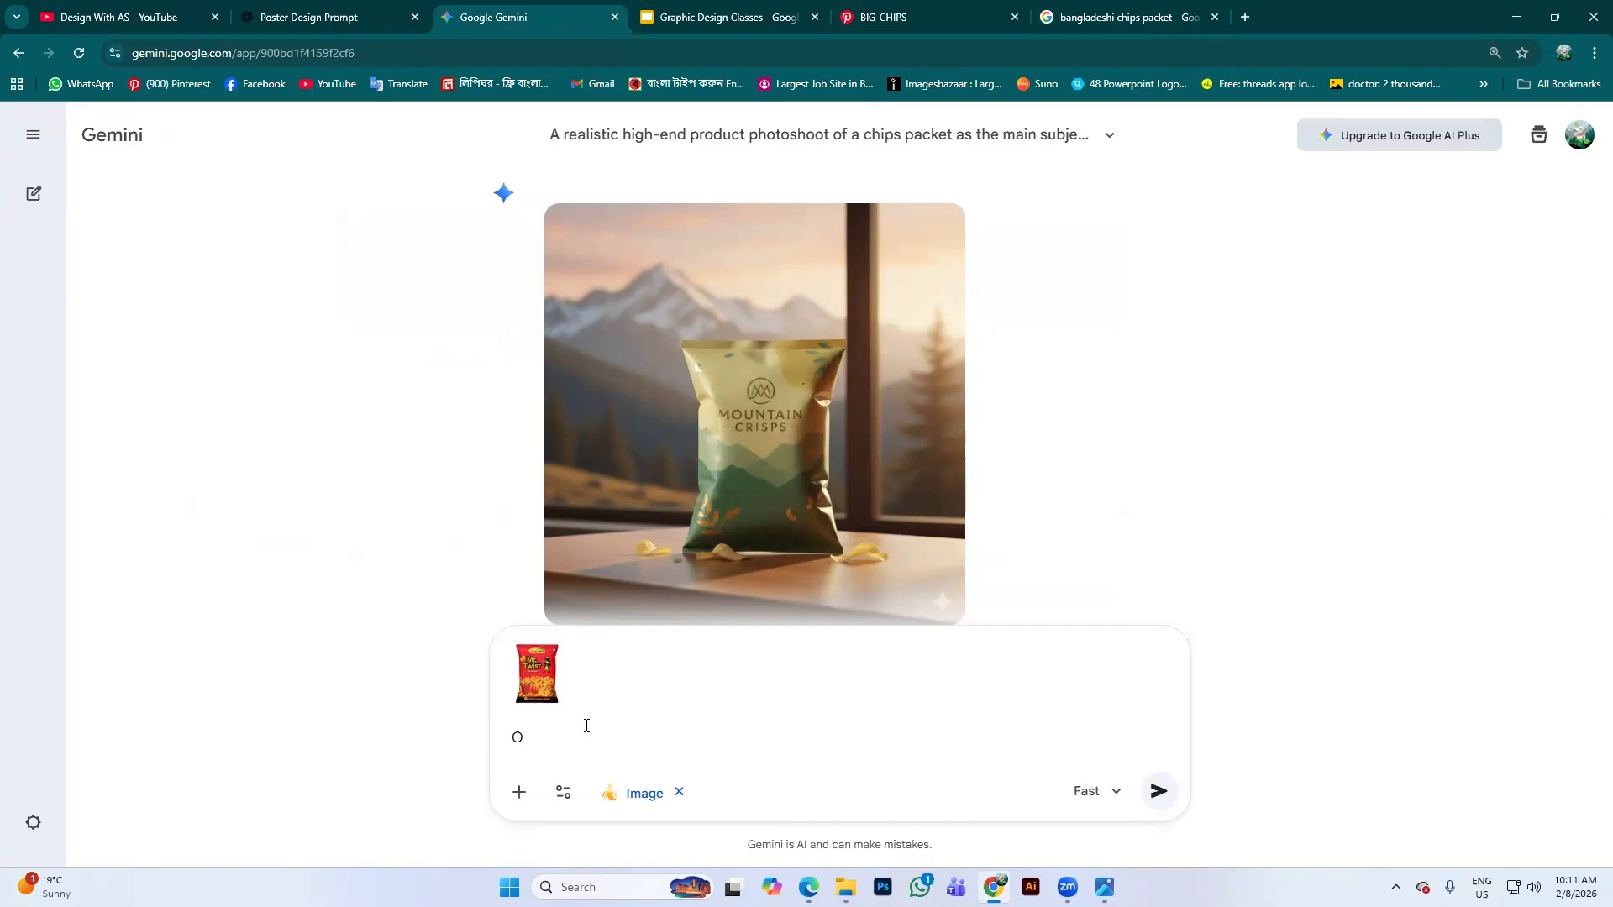
text(nle)
key(BackSpace)
text(y replace the chips packet)
key(Return)
scroll(1075, 550, up, 3)
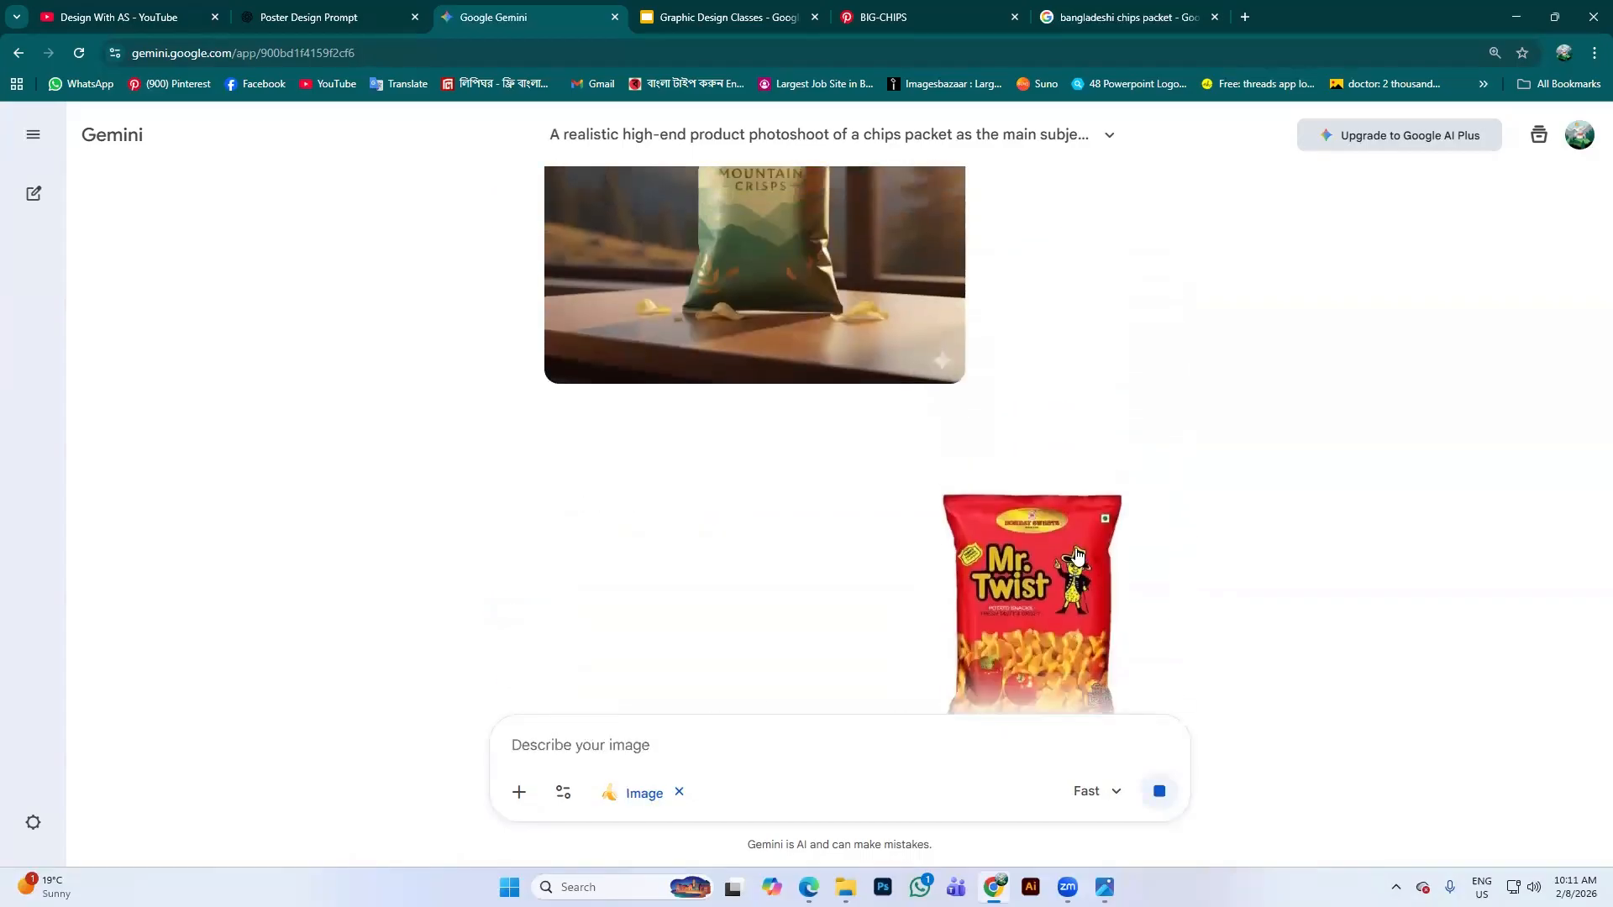
scroll(1078, 555, up, 4)
scroll(1159, 533, down, 6)
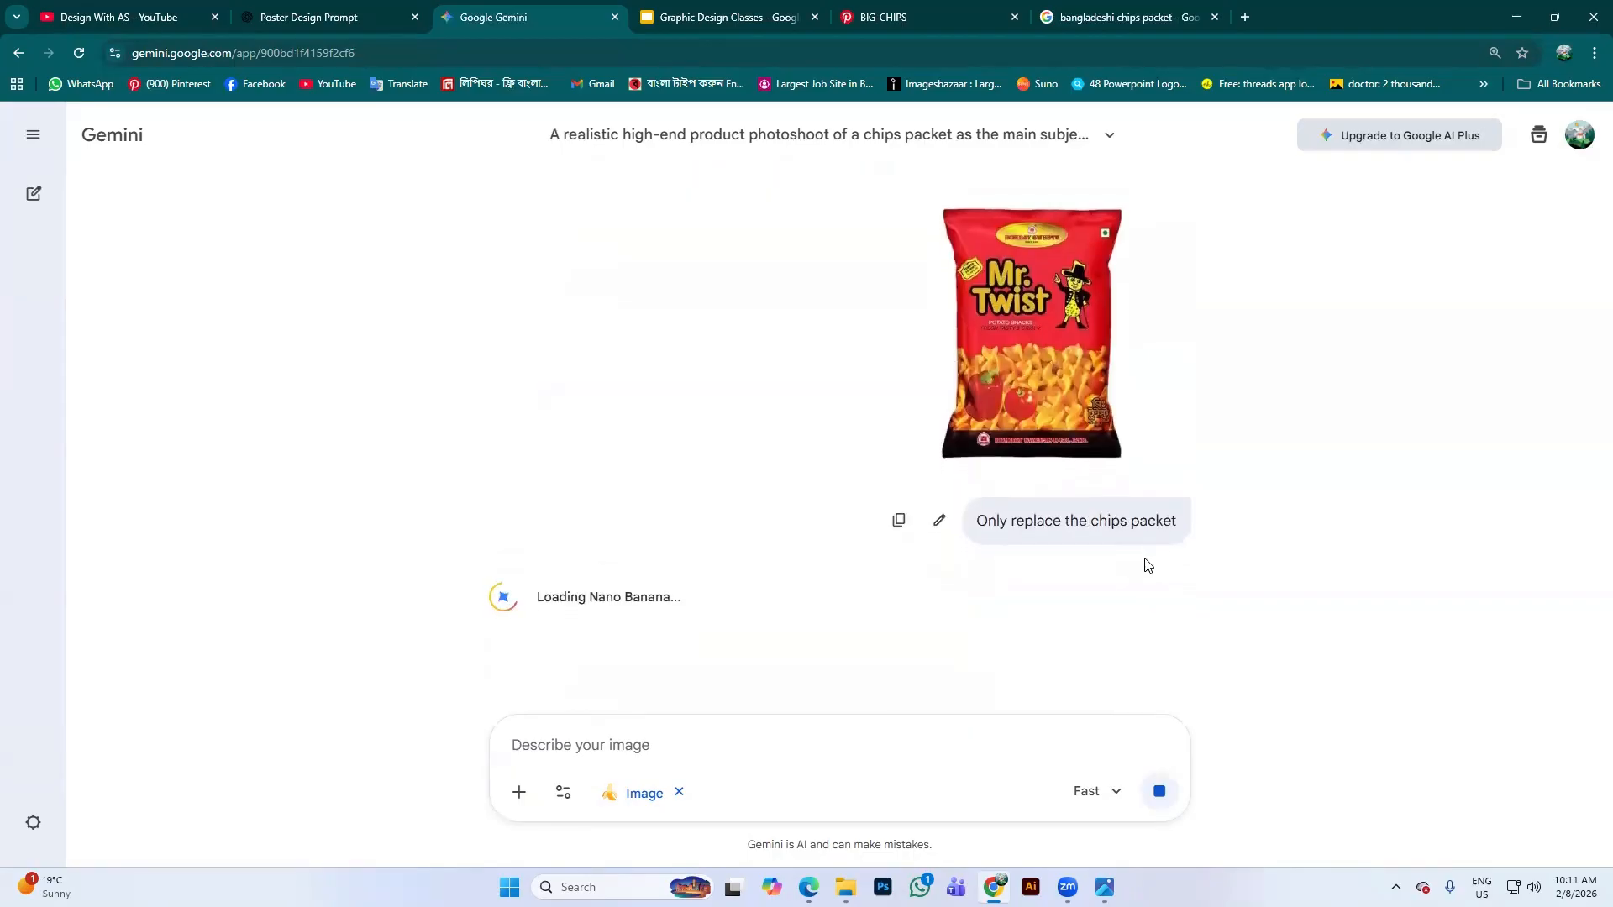
scroll(1193, 584, up, 3)
scroll(1188, 579, down, 3)
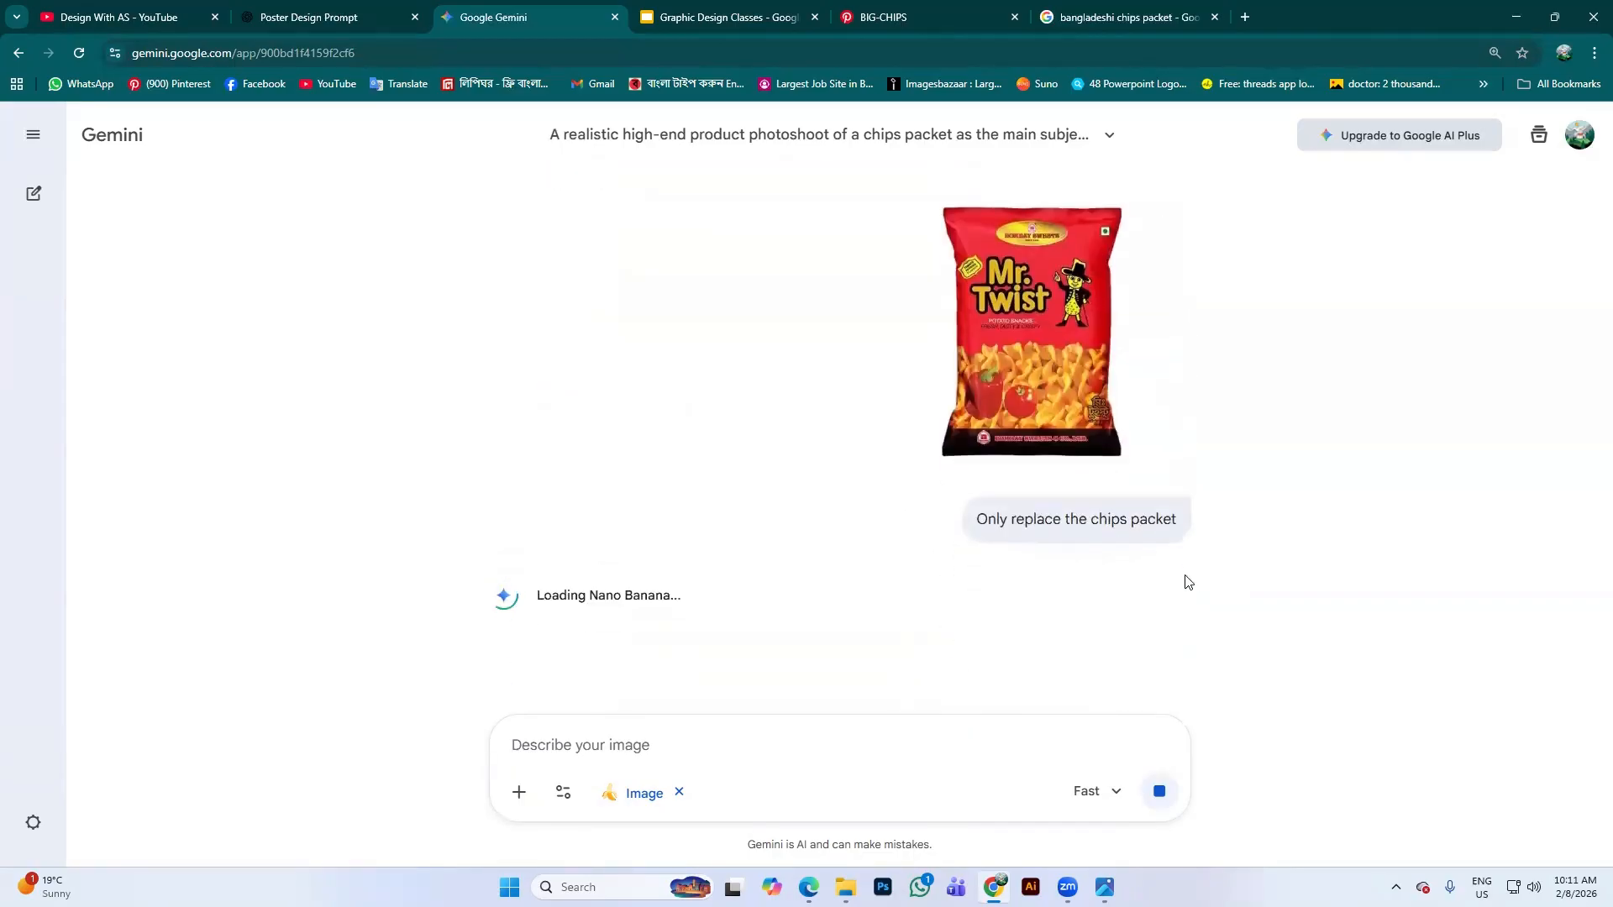
scroll(1188, 581, up, 3)
scroll(1275, 584, down, 3)
scroll(896, 363, up, 4)
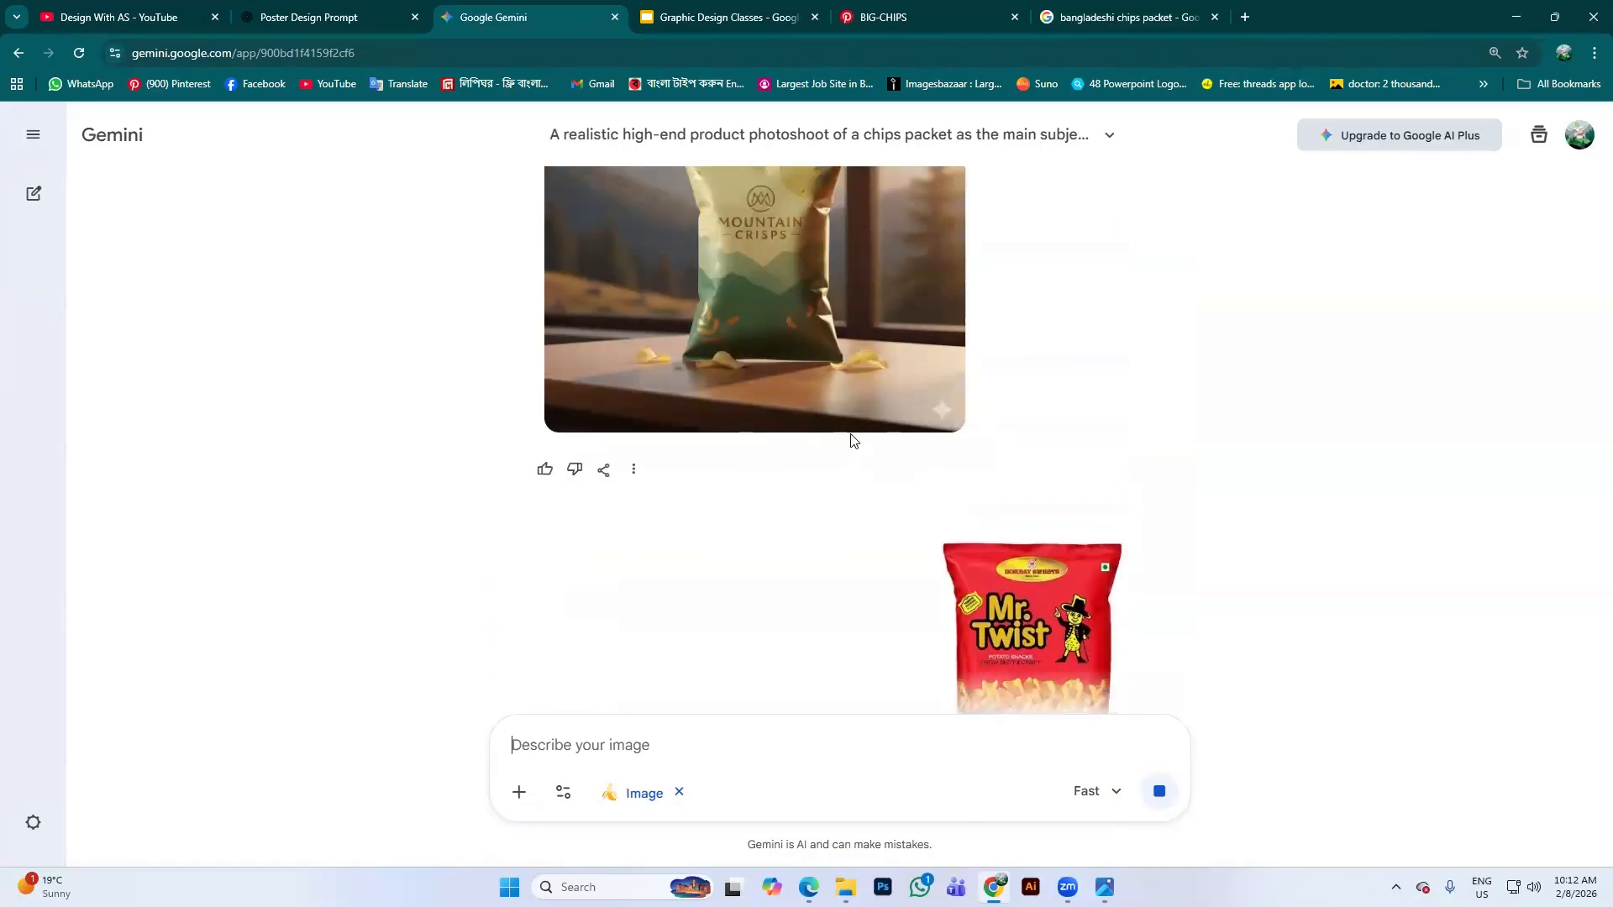
Open the edited photo of the red Mr. Twist packet by the sunset mountain window at full size
scroll(855, 441, down, 4)
scroll(864, 578, down, 4)
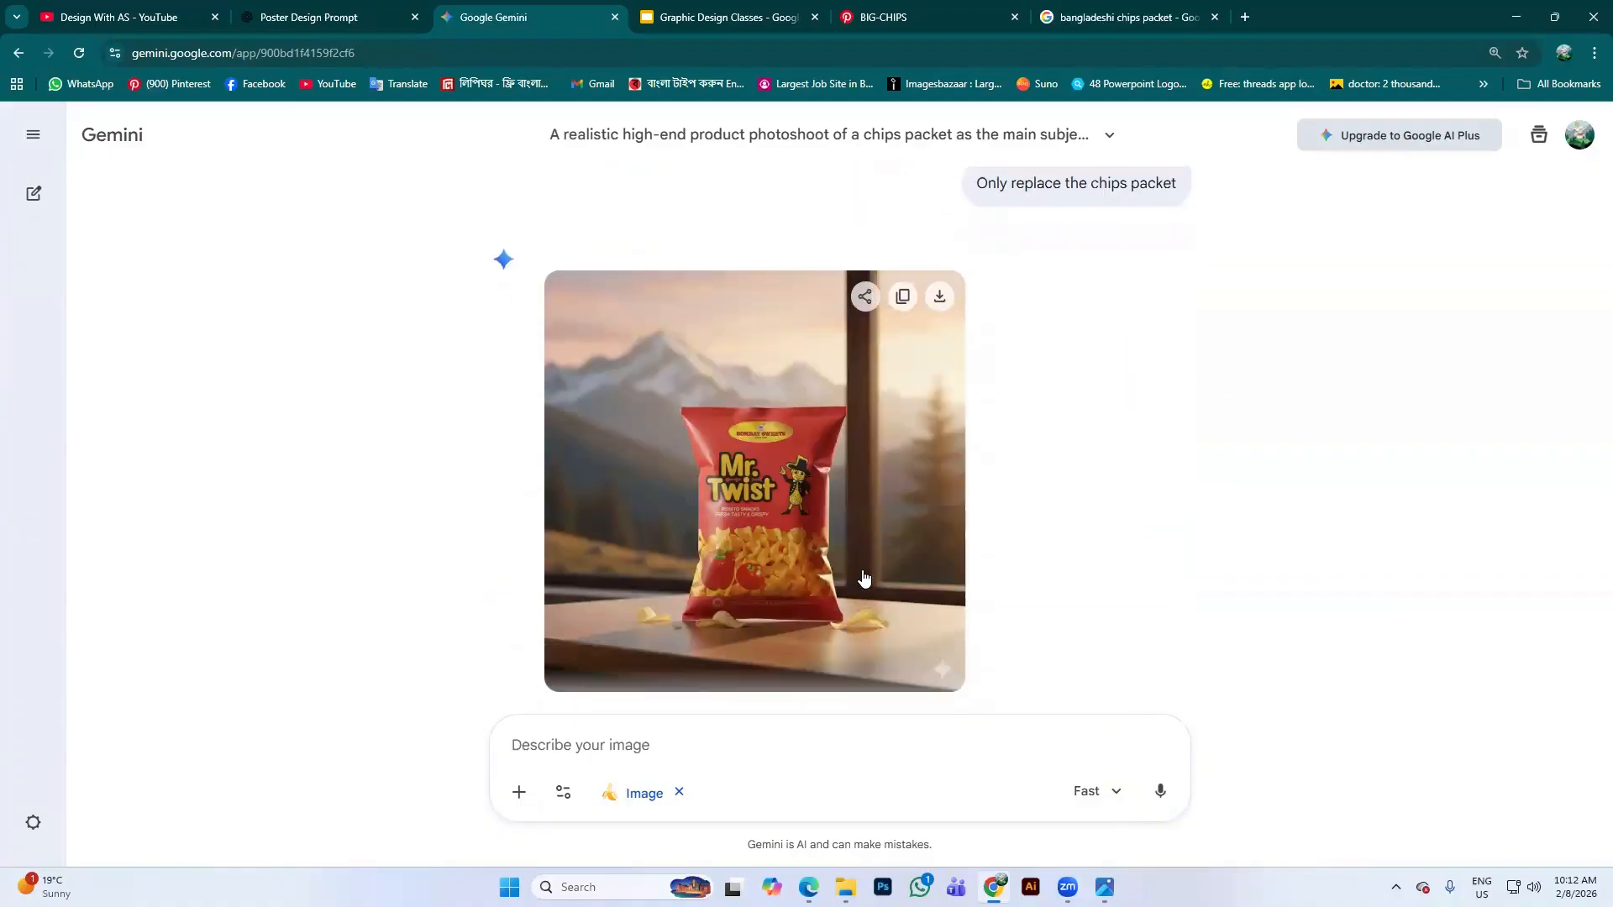
scroll(829, 540, up, 1)
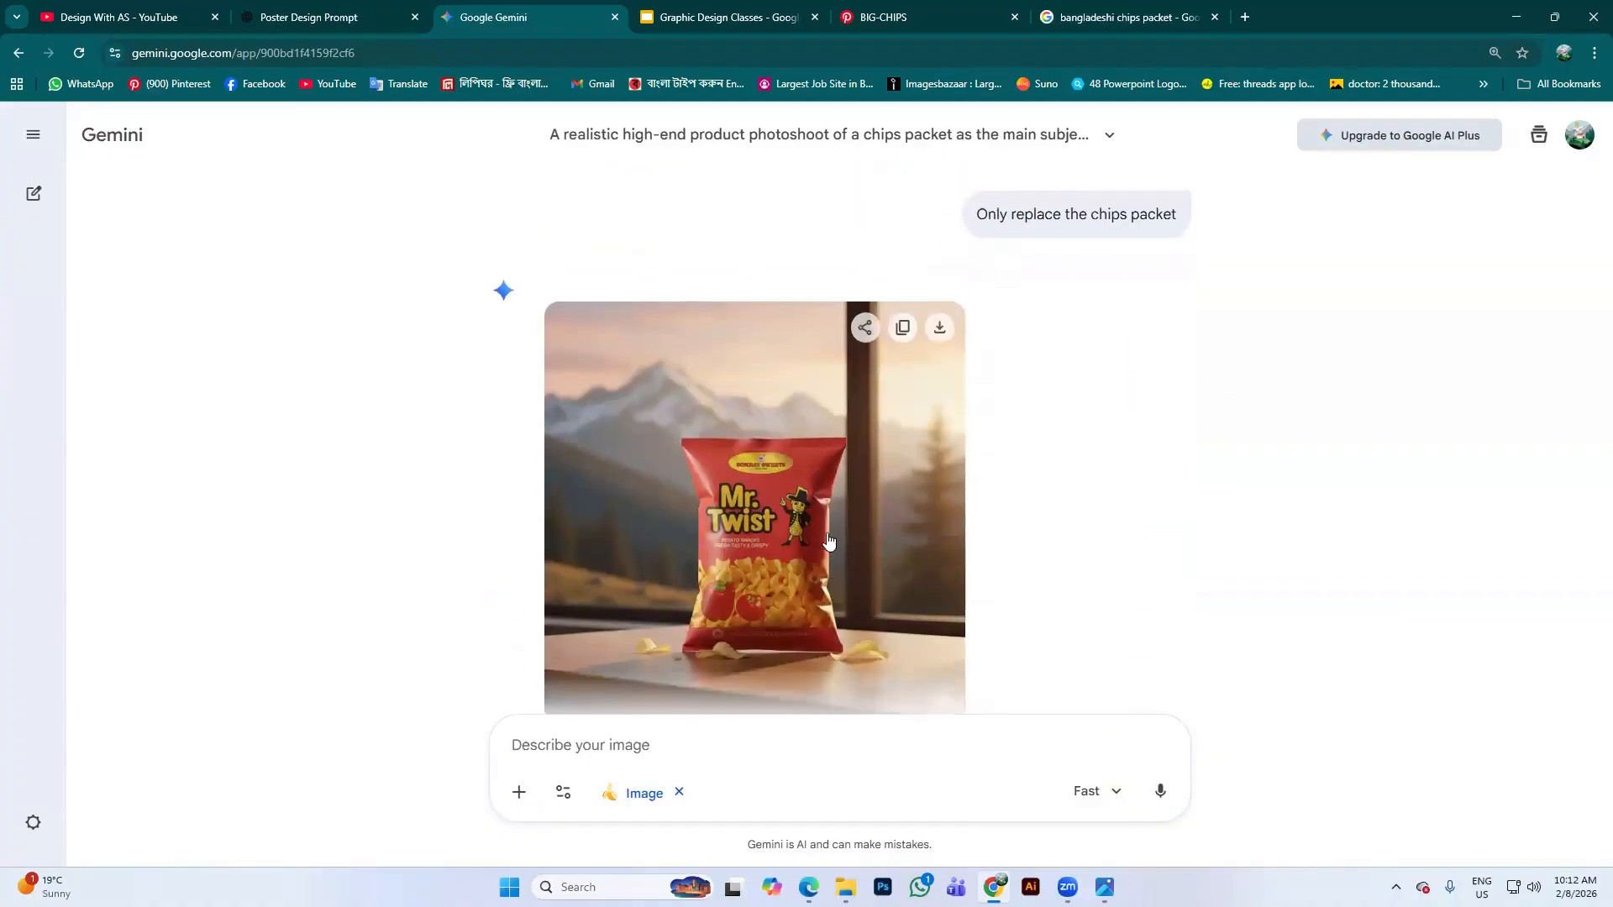
scroll(828, 541, up, 9)
scroll(823, 337, down, 5)
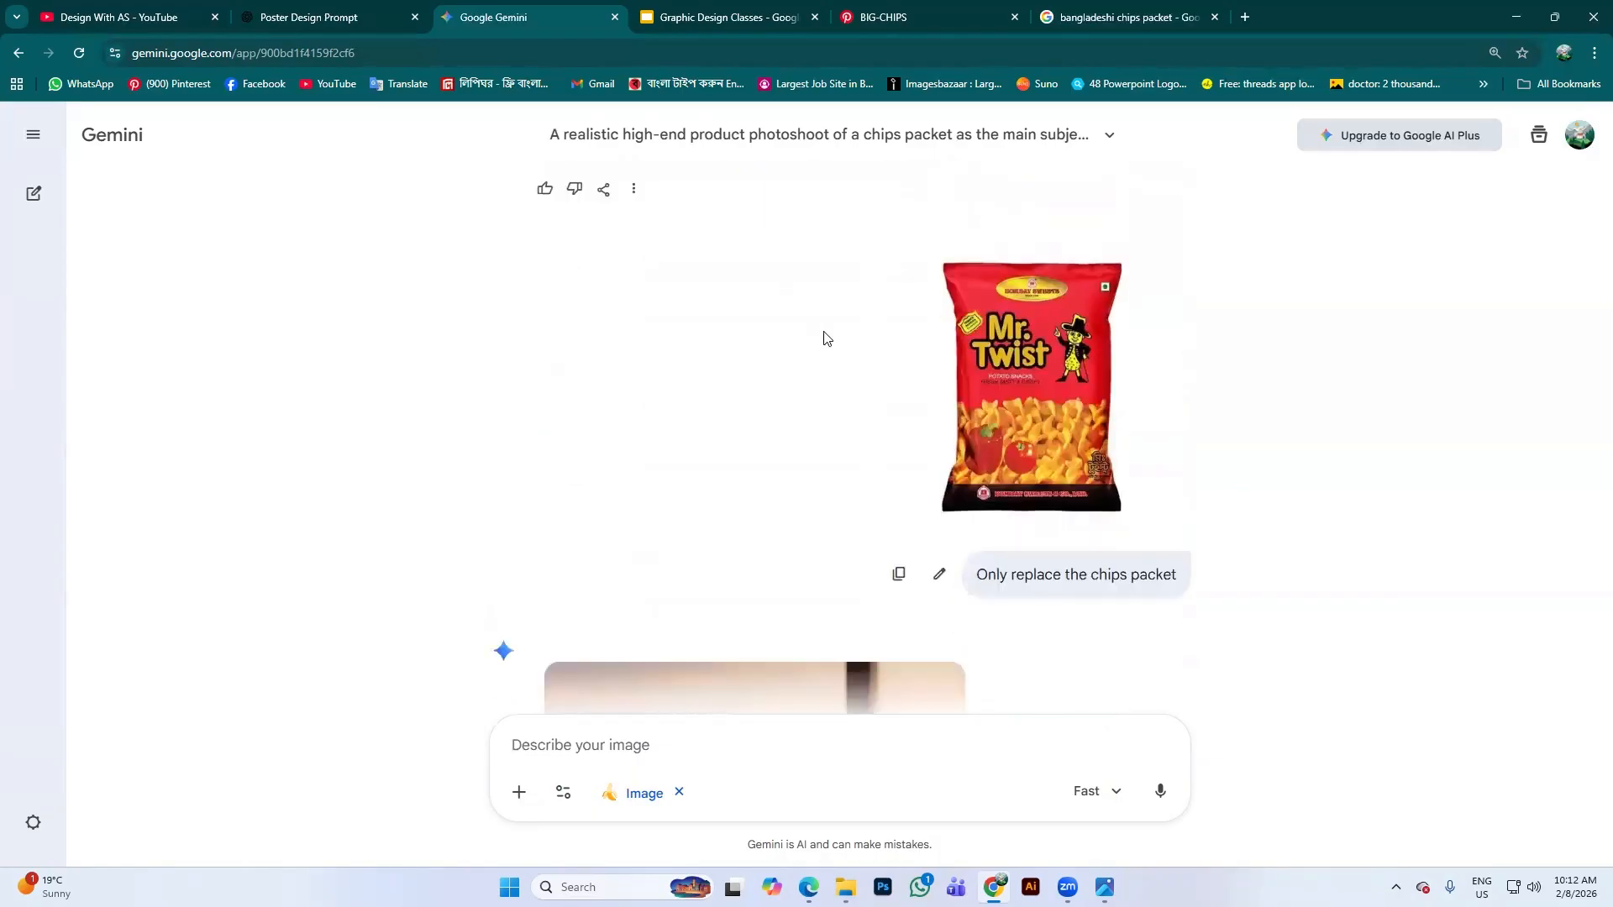
scroll(831, 378, down, 5)
click(853, 422)
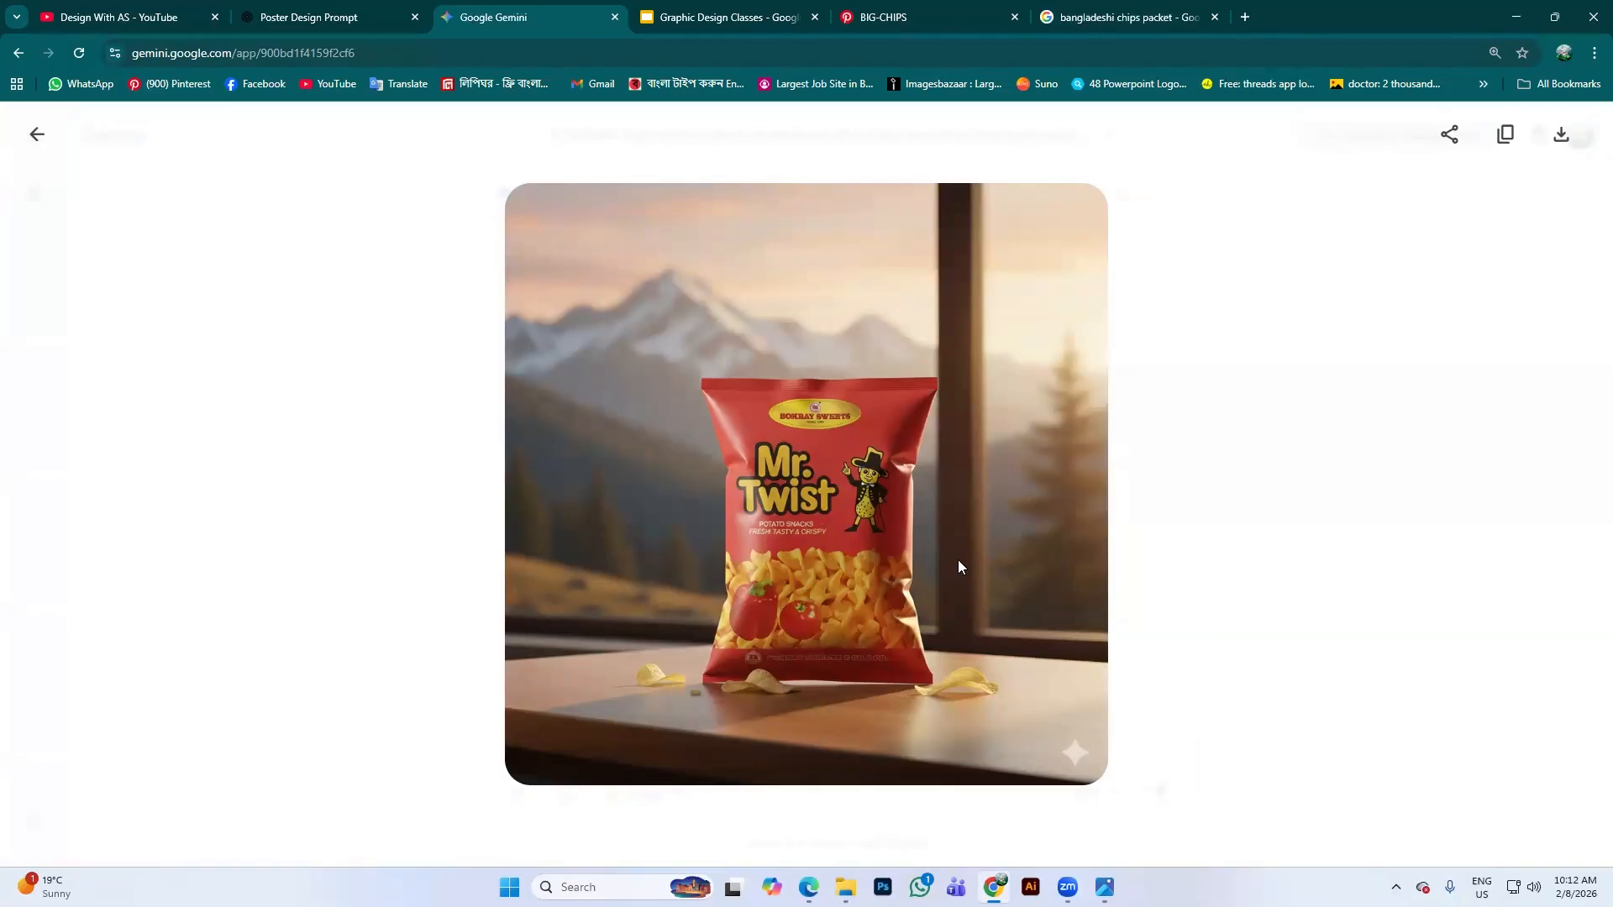
Close the full-size image viewer and return to the Gemini chat
click(37, 135)
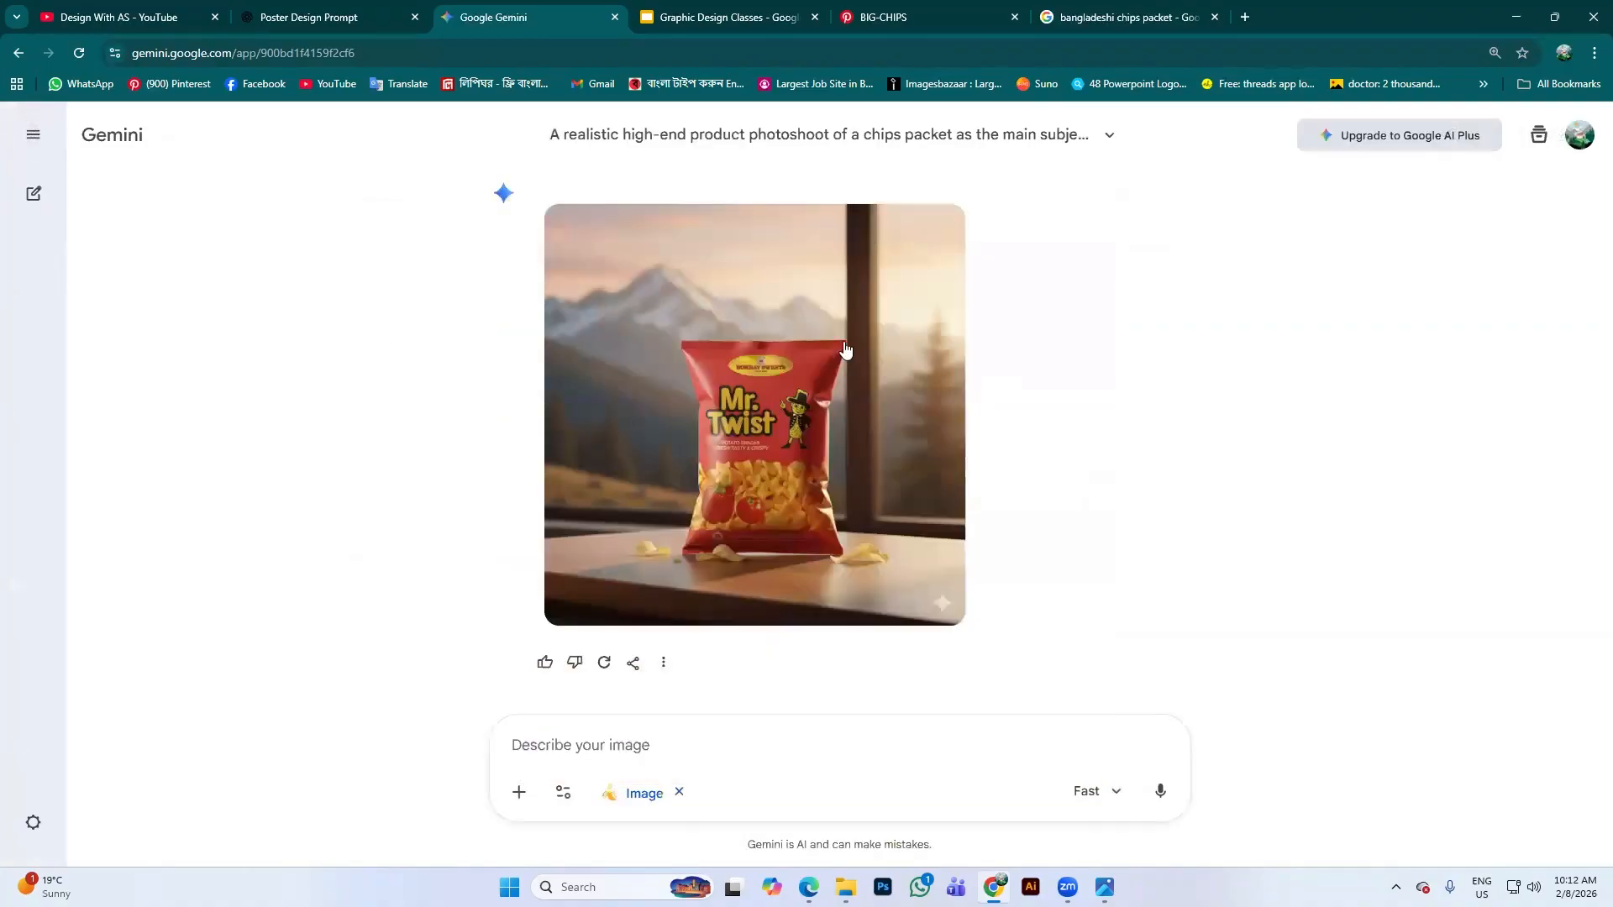
scroll(845, 350, up, 10)
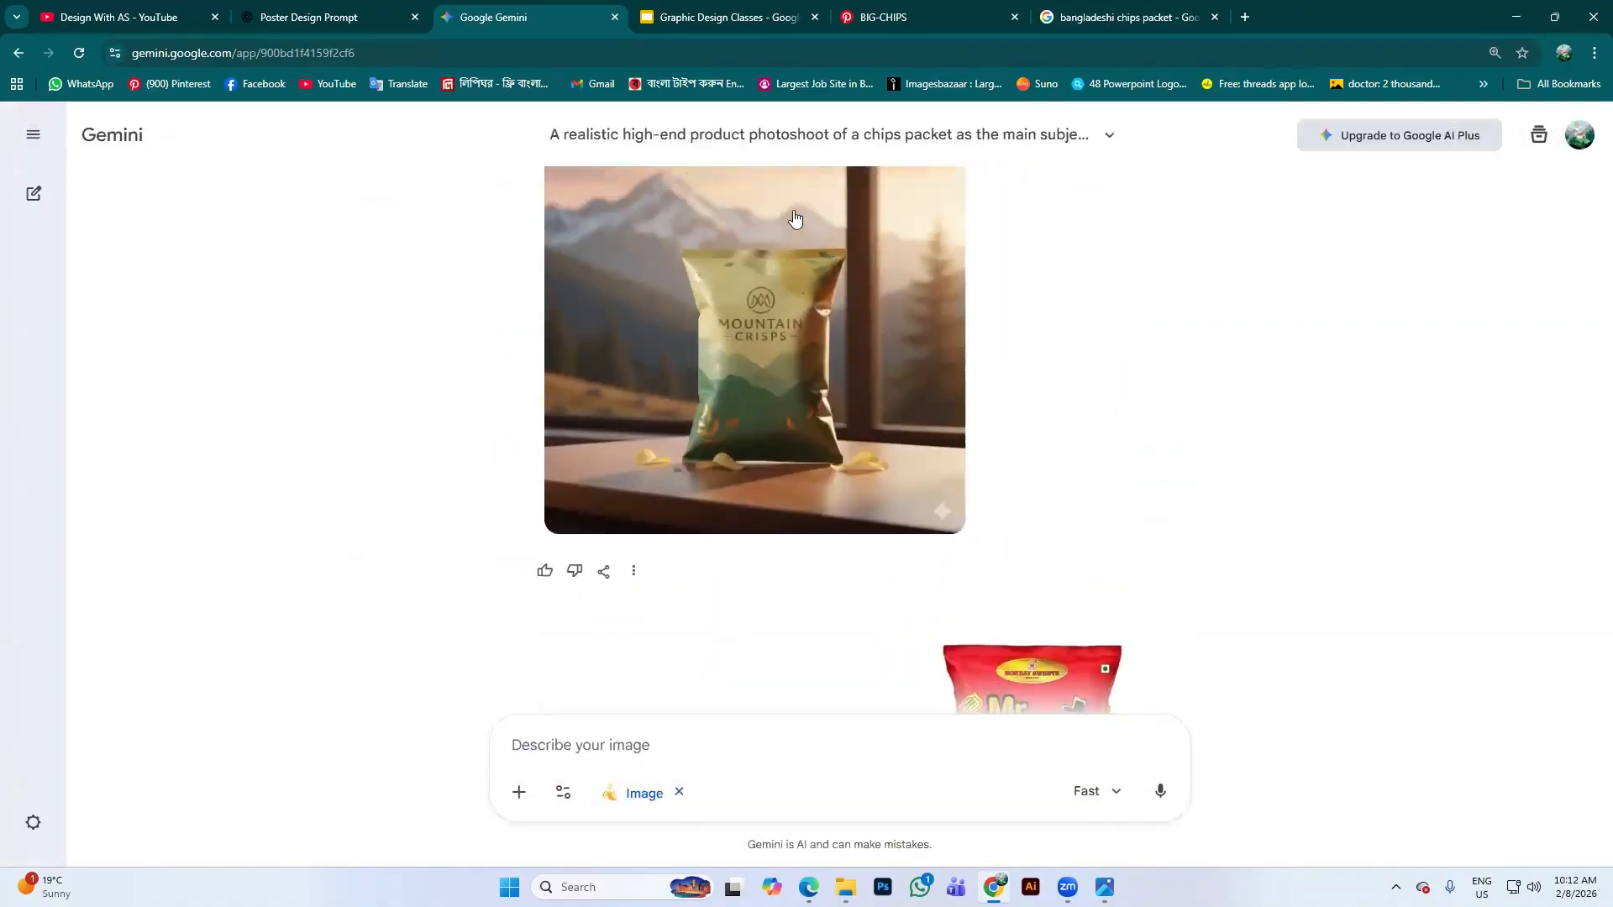
scroll(840, 533, down, 9)
Compare the Mountain Crisps original, the Mr. Twist upload and the generated result
scroll(965, 406, up, 5)
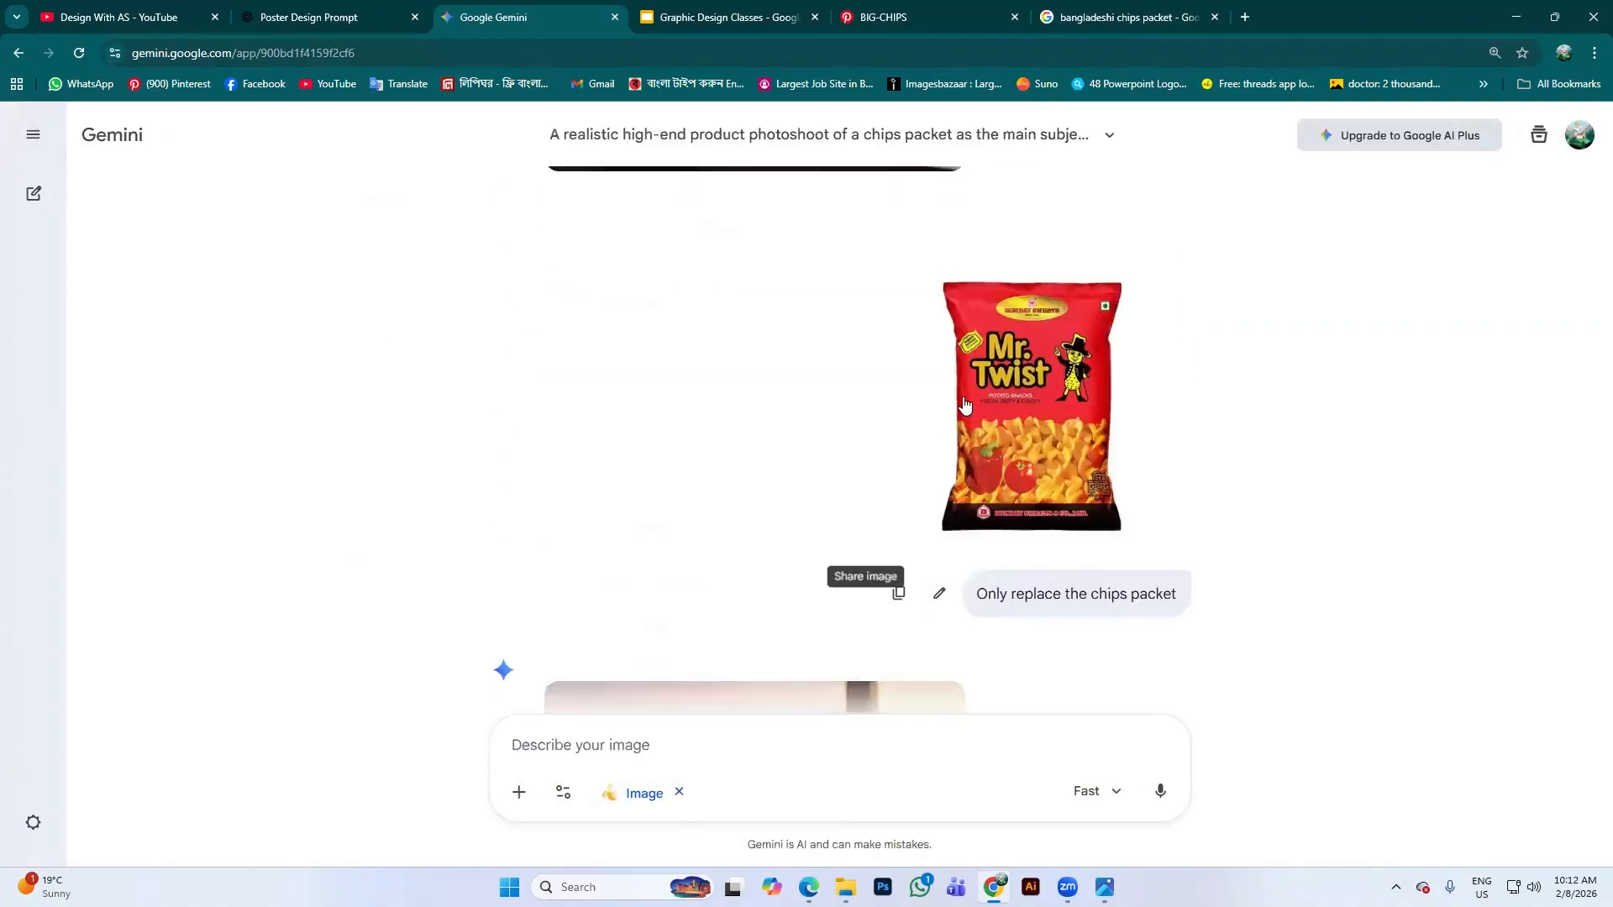
scroll(965, 405, down, 5)
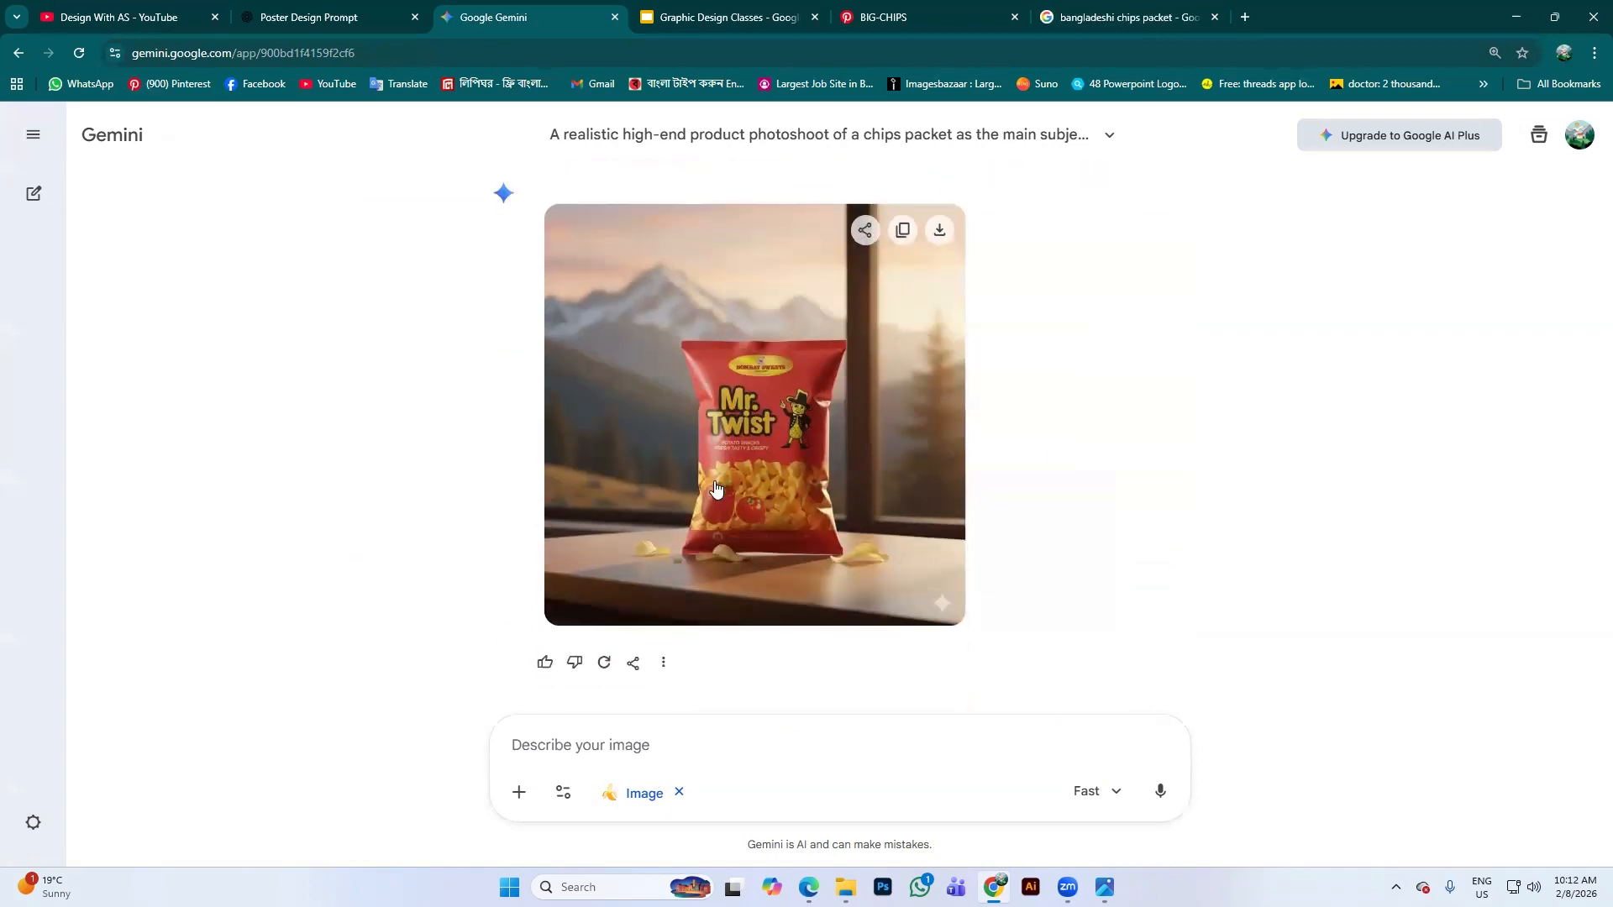
scroll(818, 478, up, 5)
scroll(975, 416, down, 3)
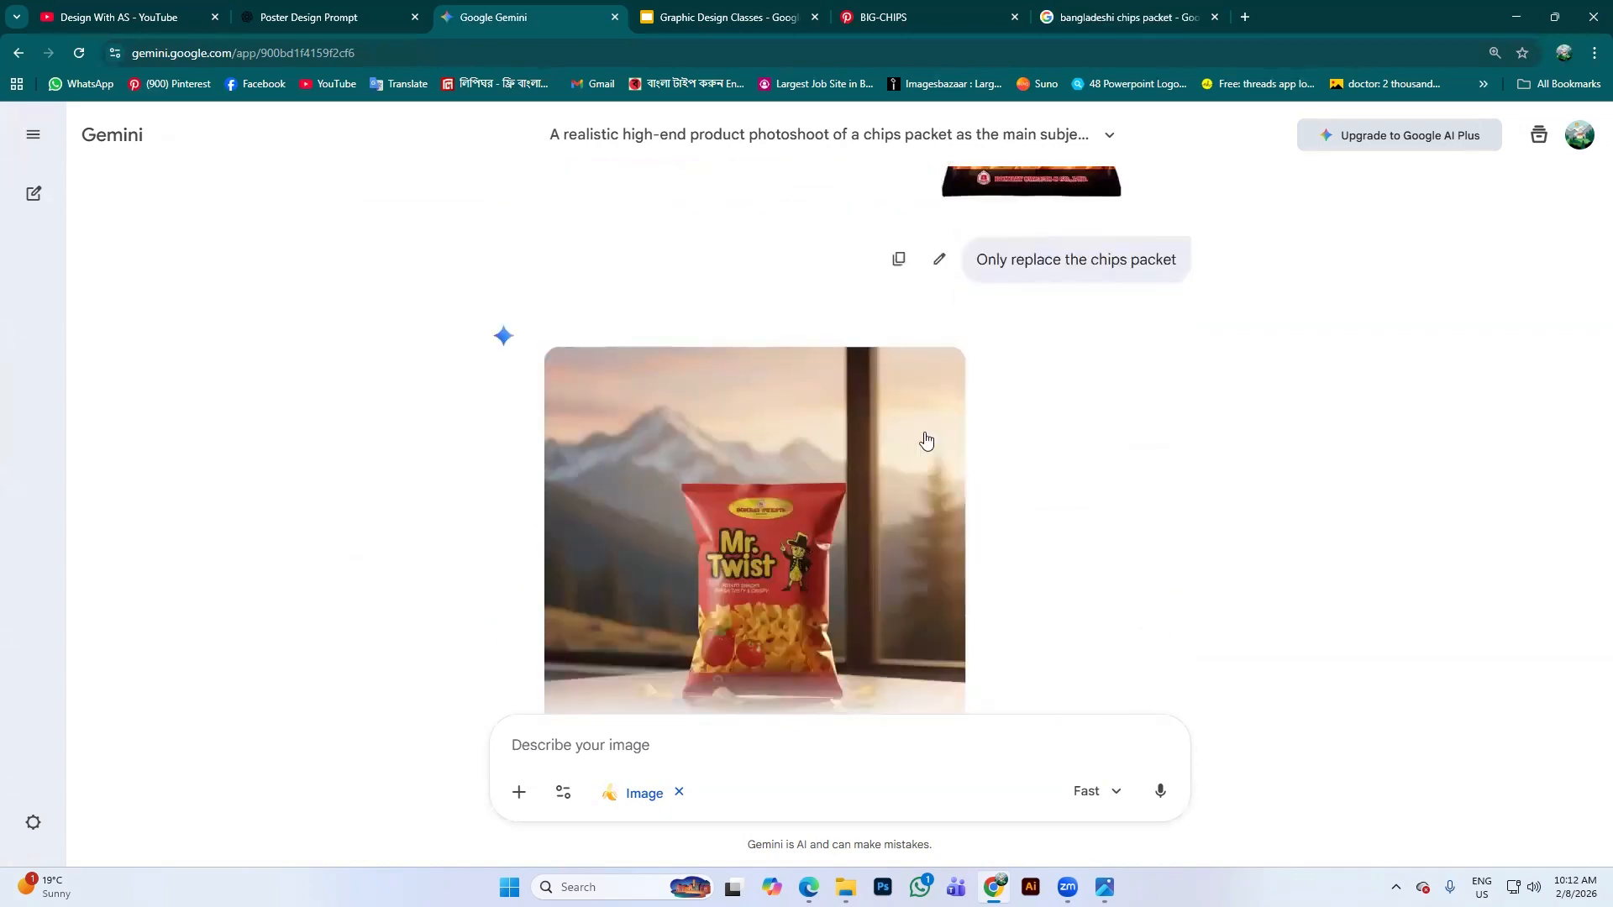
scroll(926, 439, down, 1)
scroll(991, 380, up, 4)
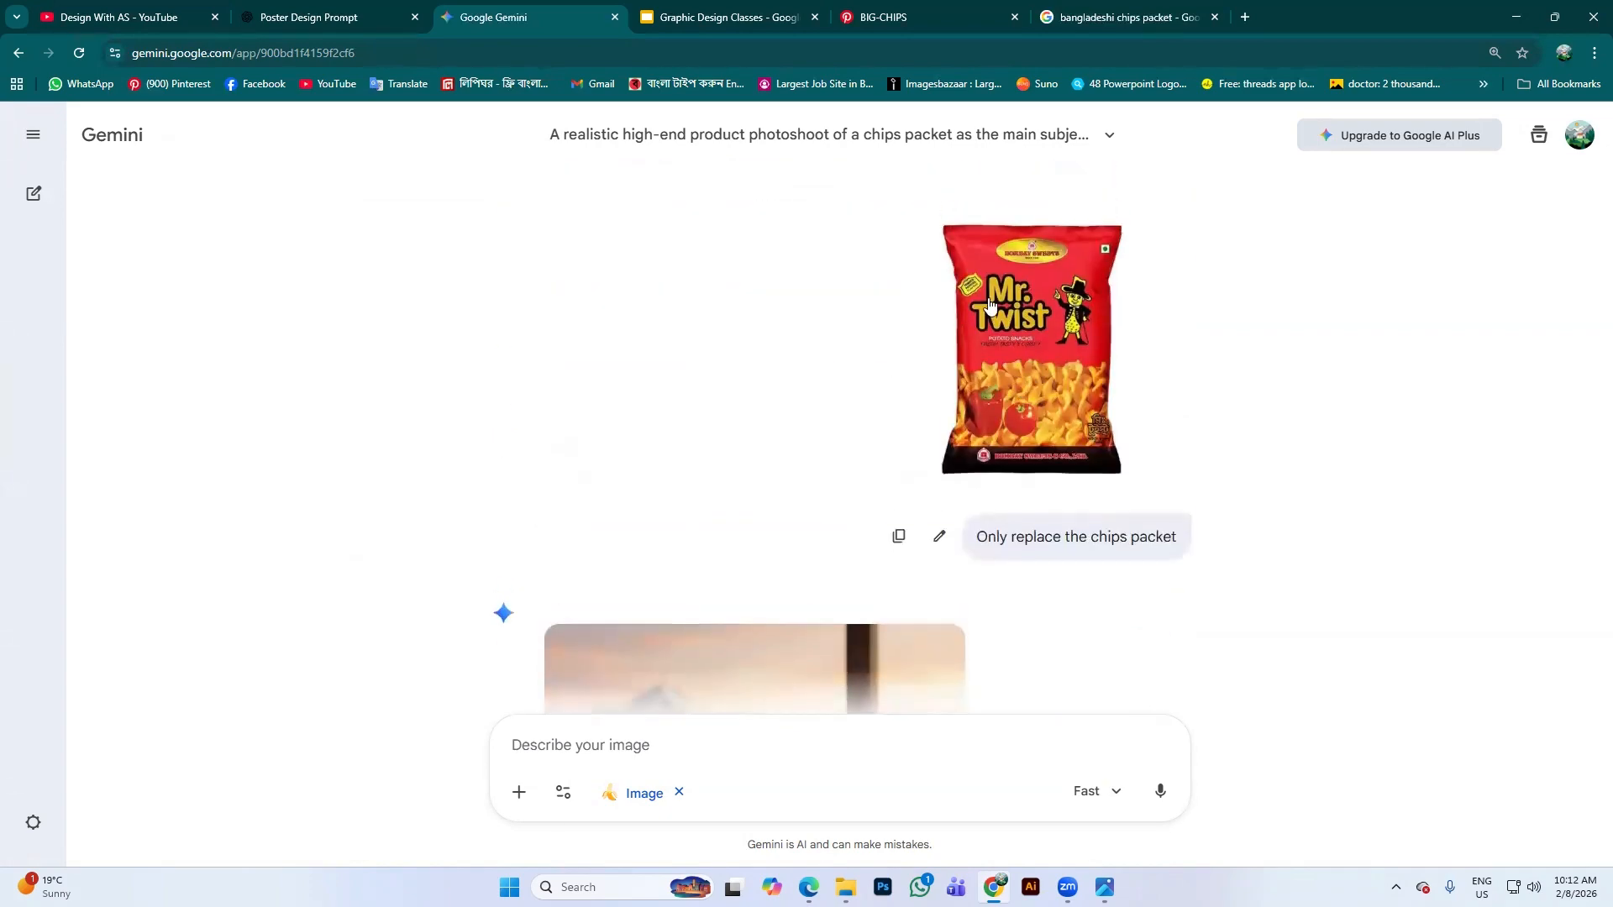
scroll(1013, 332, down, 5)
scroll(966, 274, up, 4)
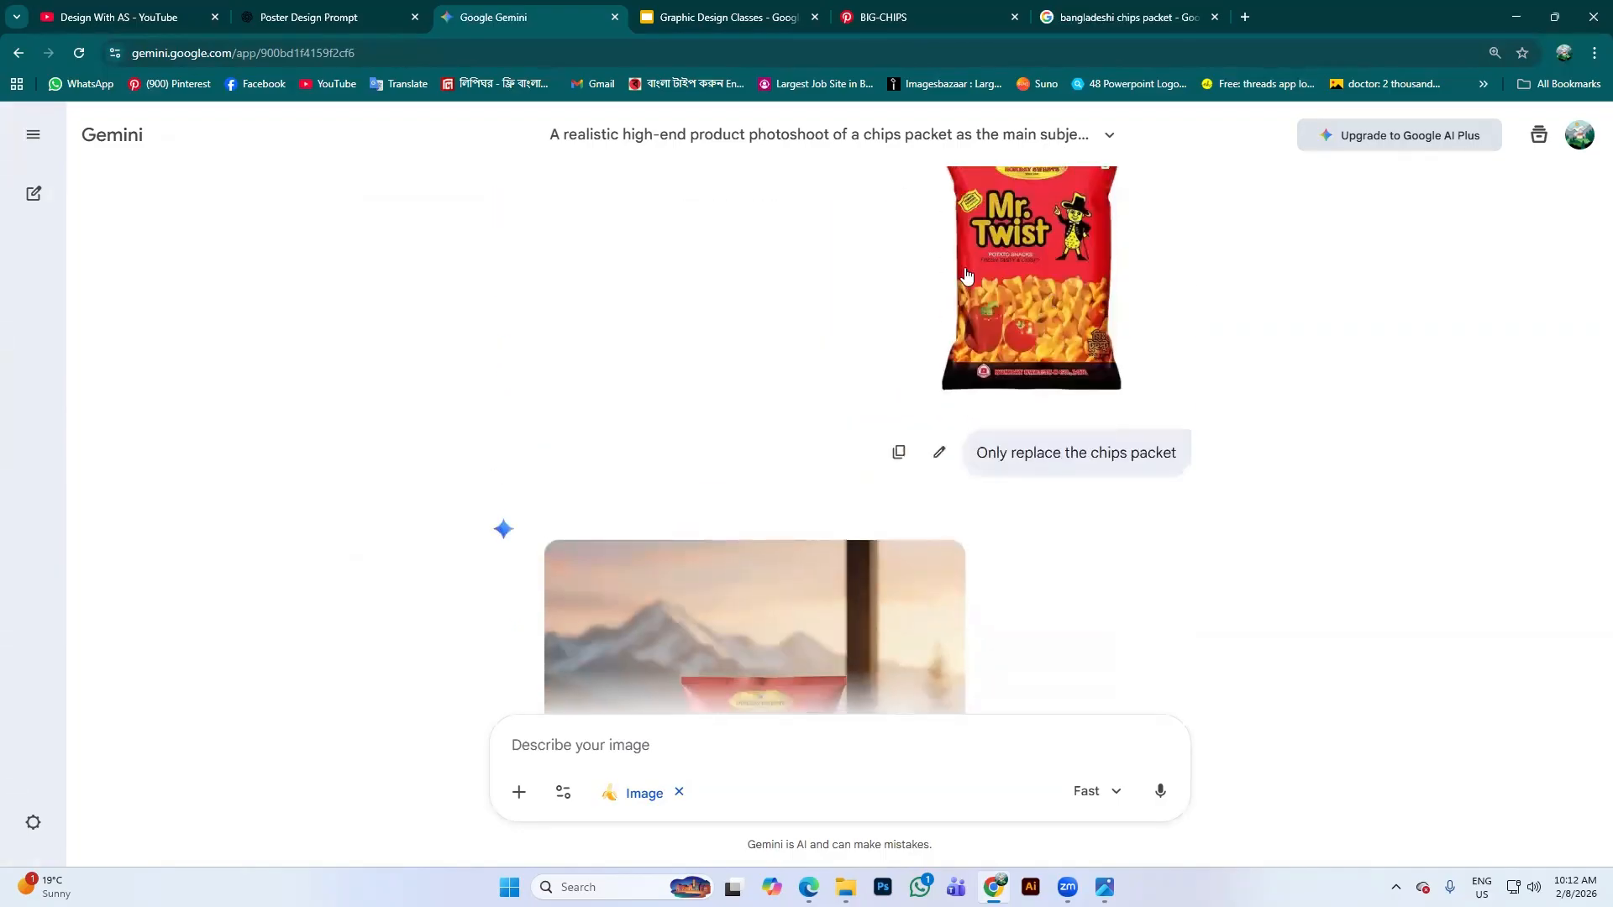
scroll(966, 274, up, 2)
scroll(1025, 252, down, 5)
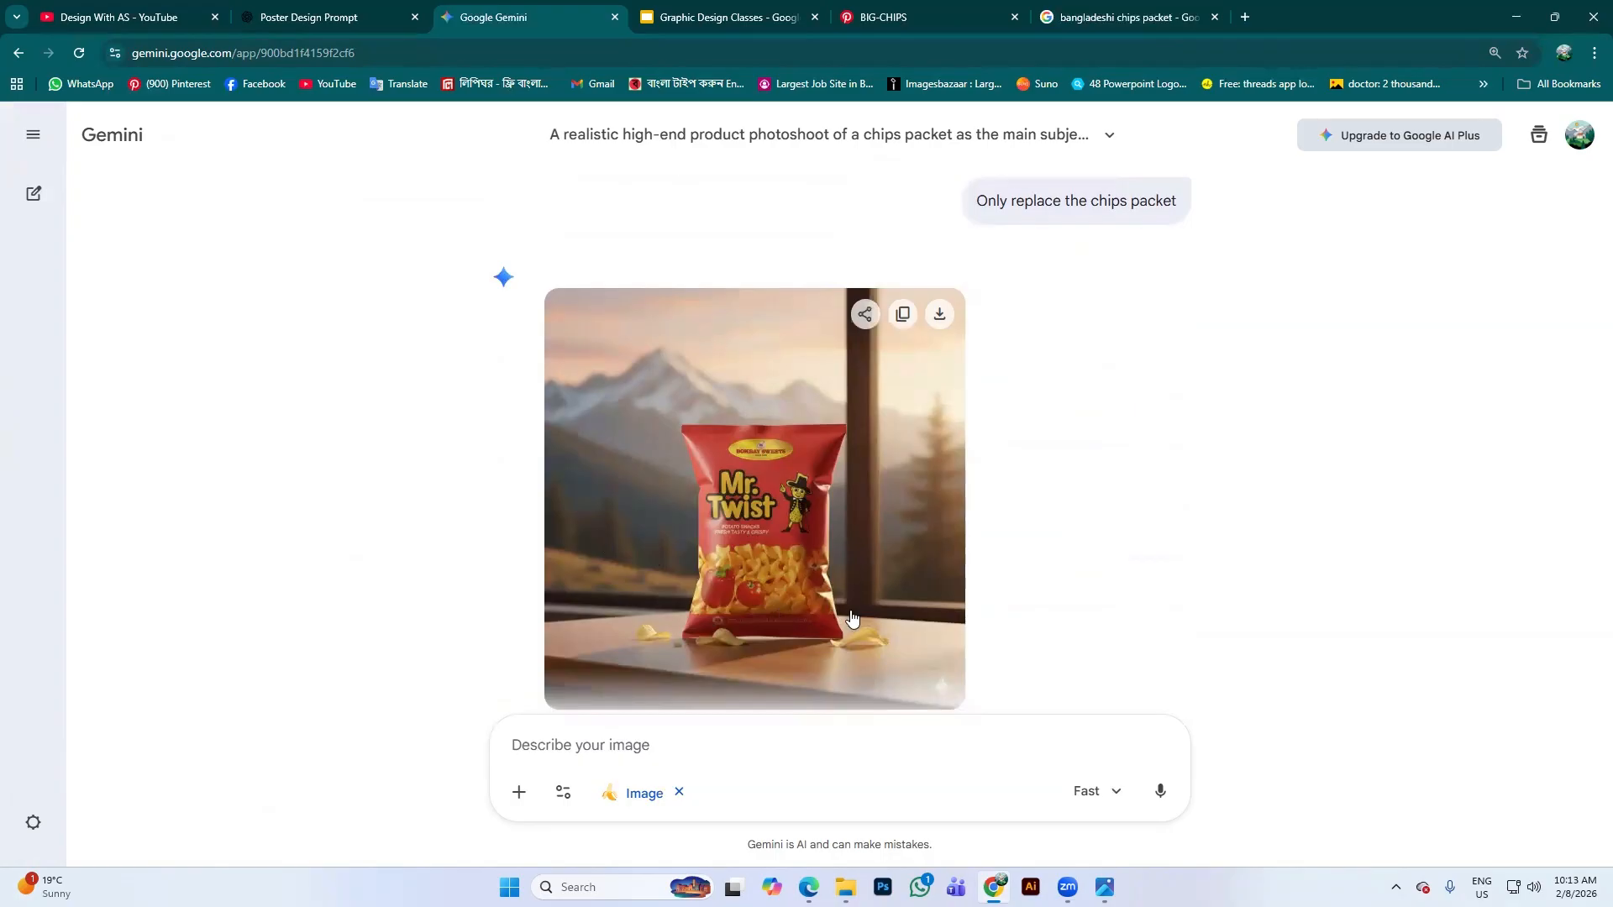
scroll(848, 622, up, 3)
scroll(644, 422, down, 3)
scroll(874, 470, up, 1)
scroll(874, 470, up, 3)
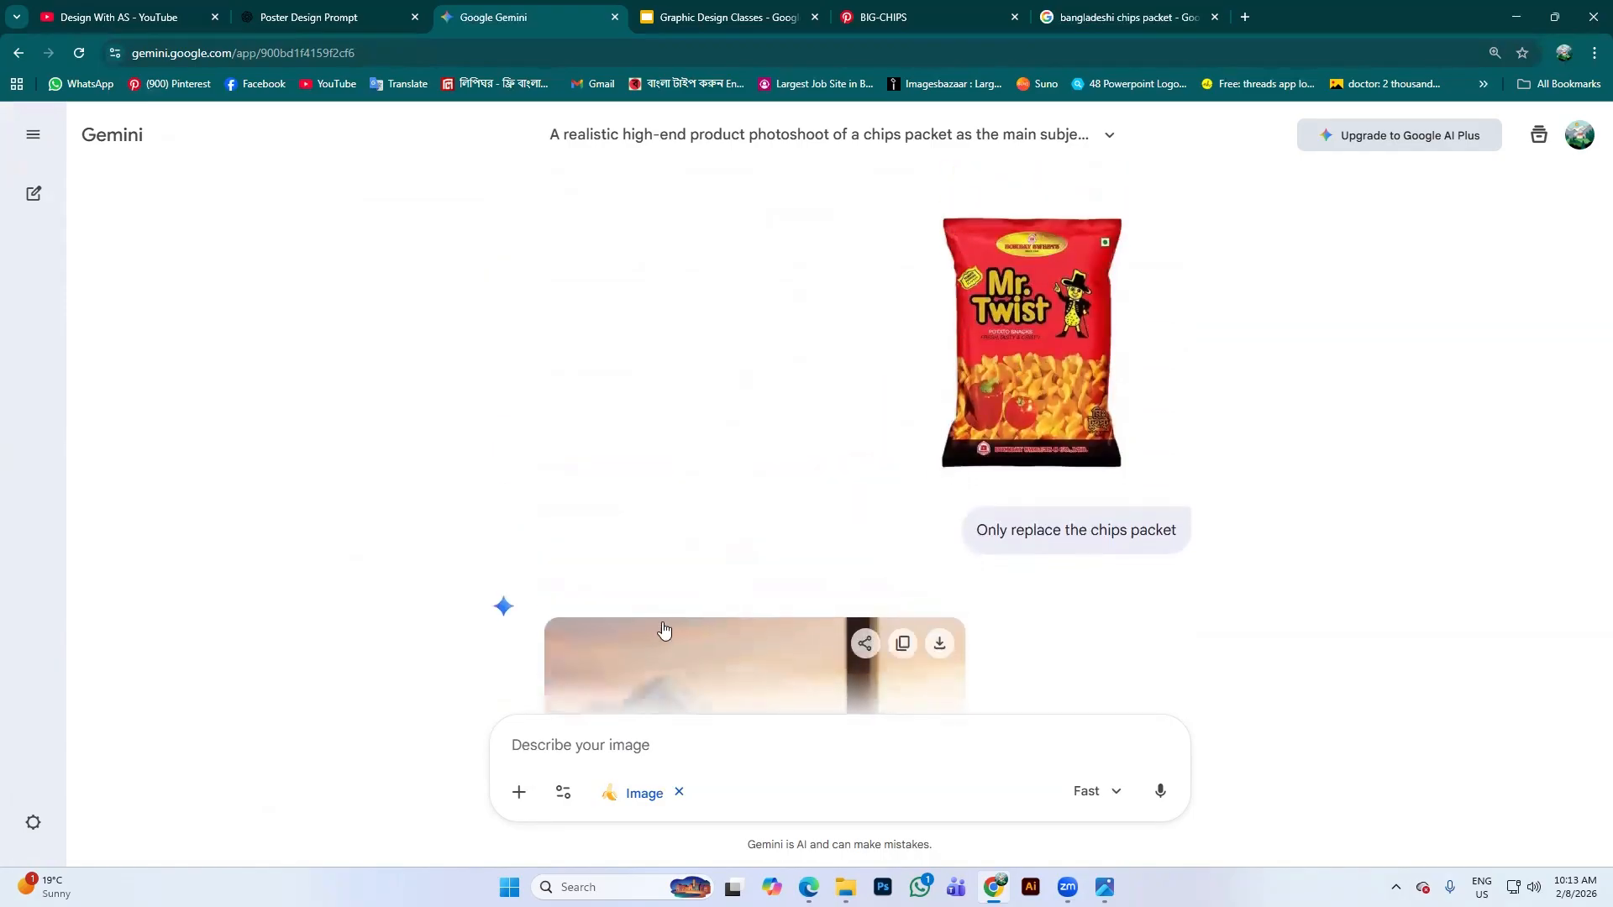
scroll(664, 630, down, 5)
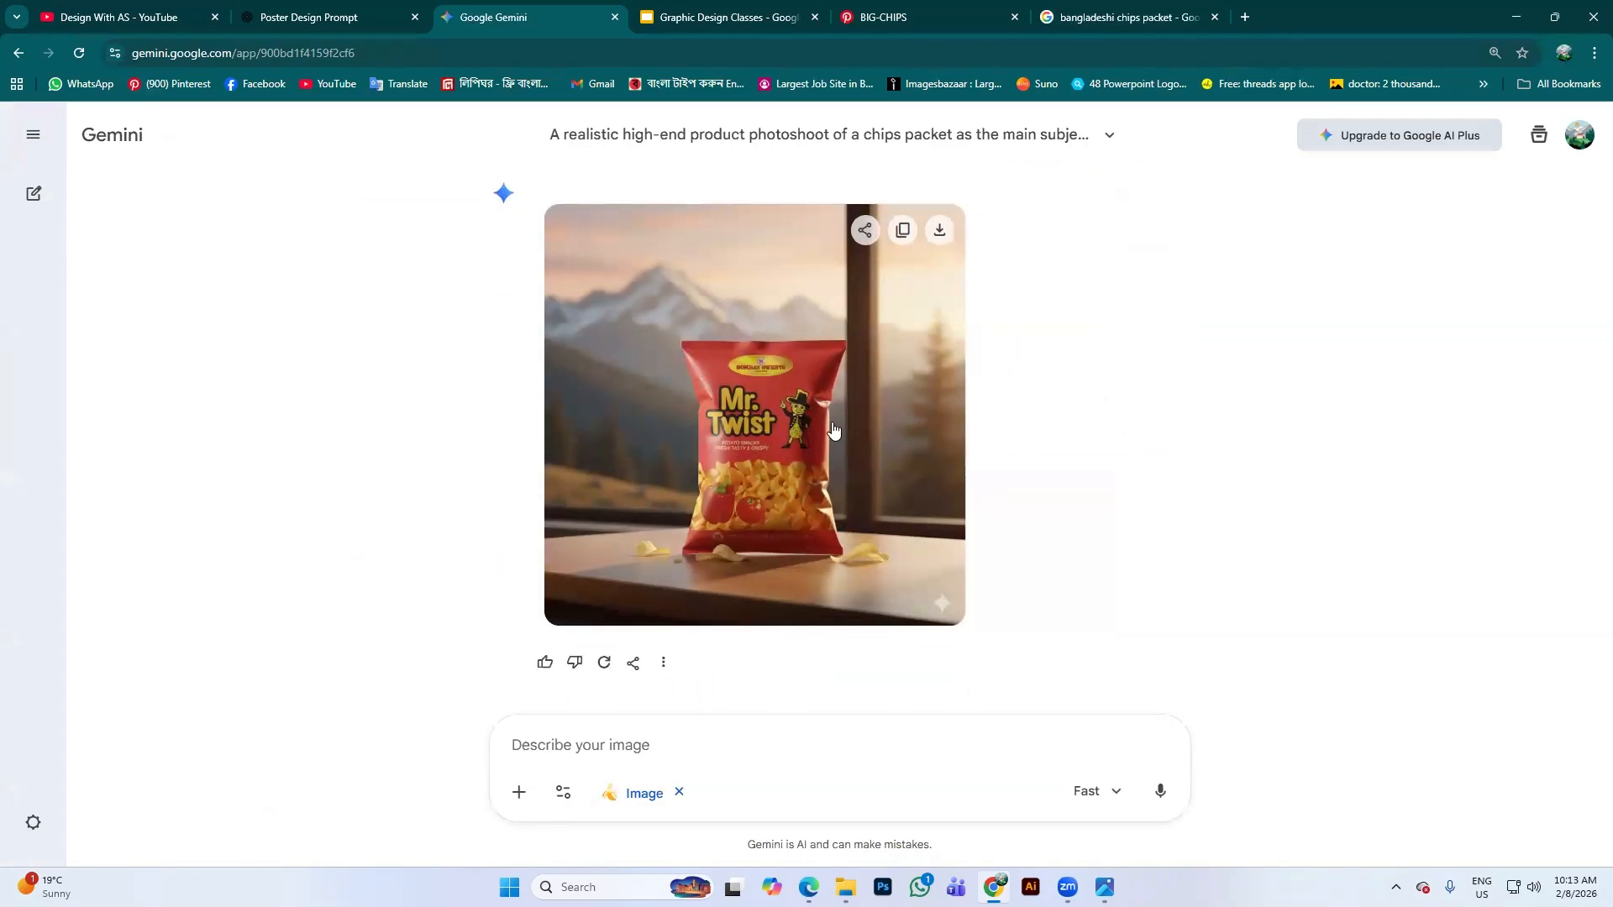
scroll(756, 378, up, 6)
scroll(1043, 401, down, 6)
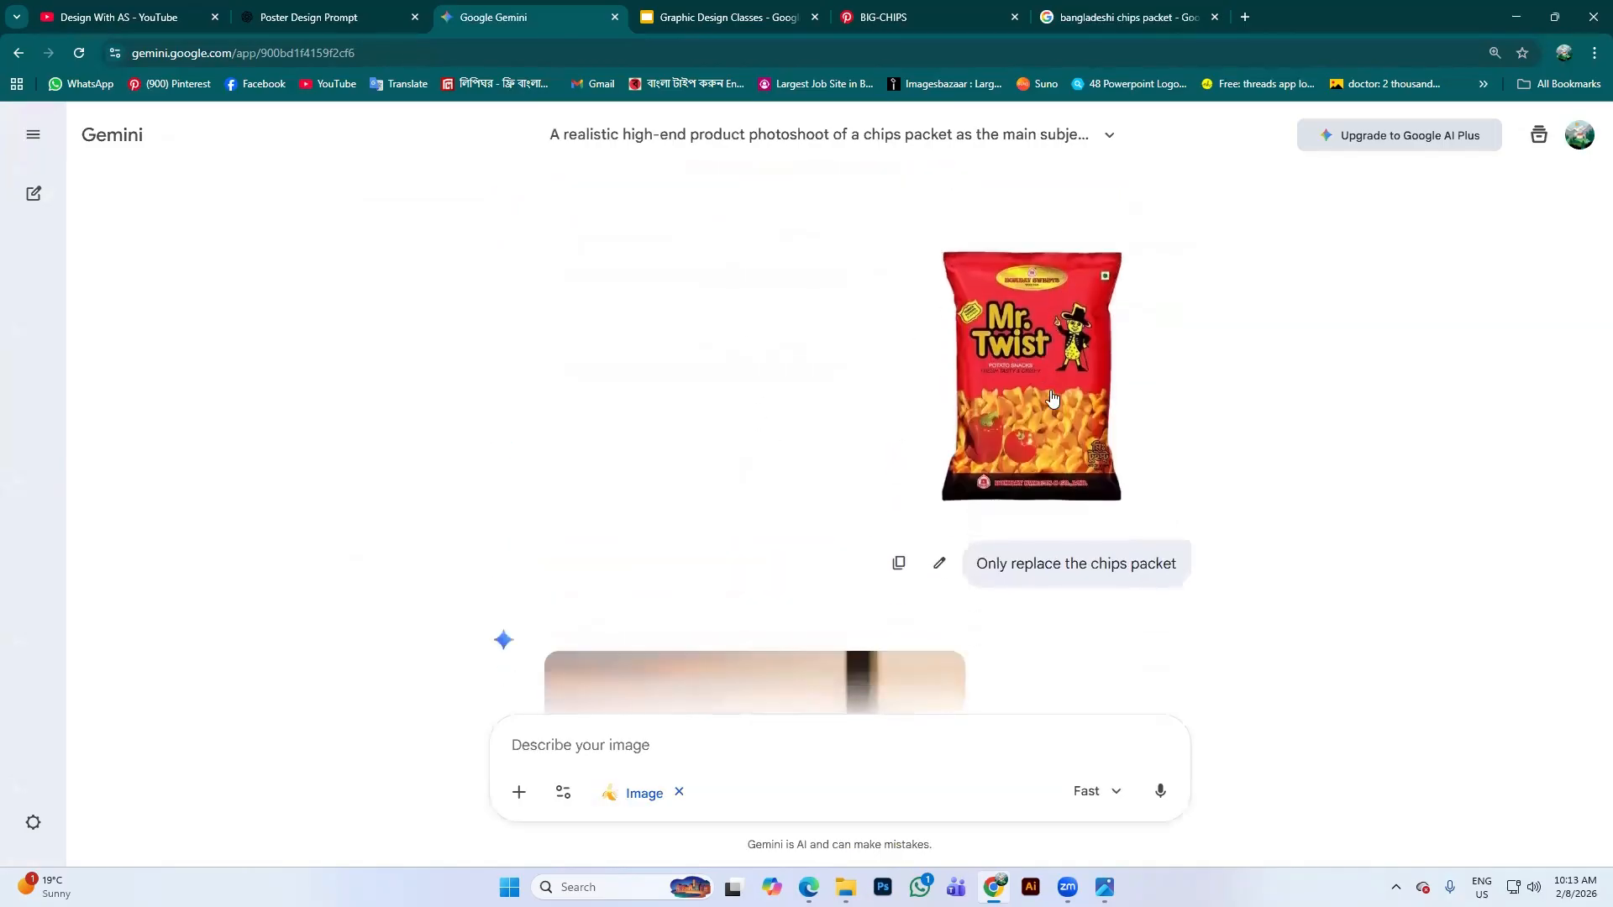
scroll(841, 403, up, 5)
scroll(896, 323, up, 8)
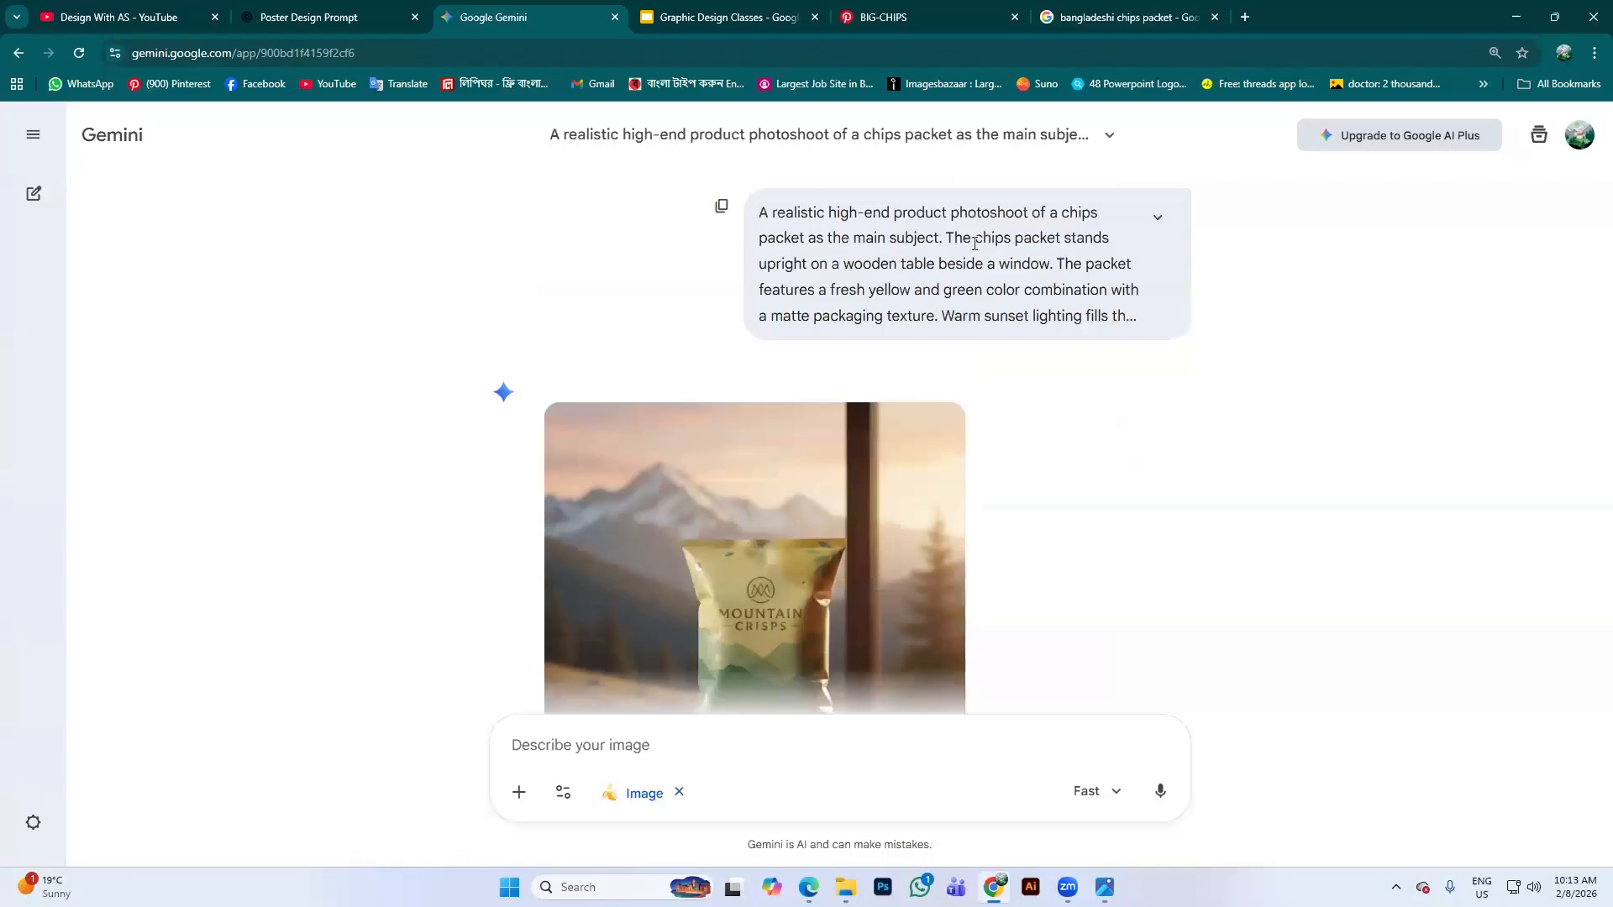
scroll(1027, 262, down, 6)
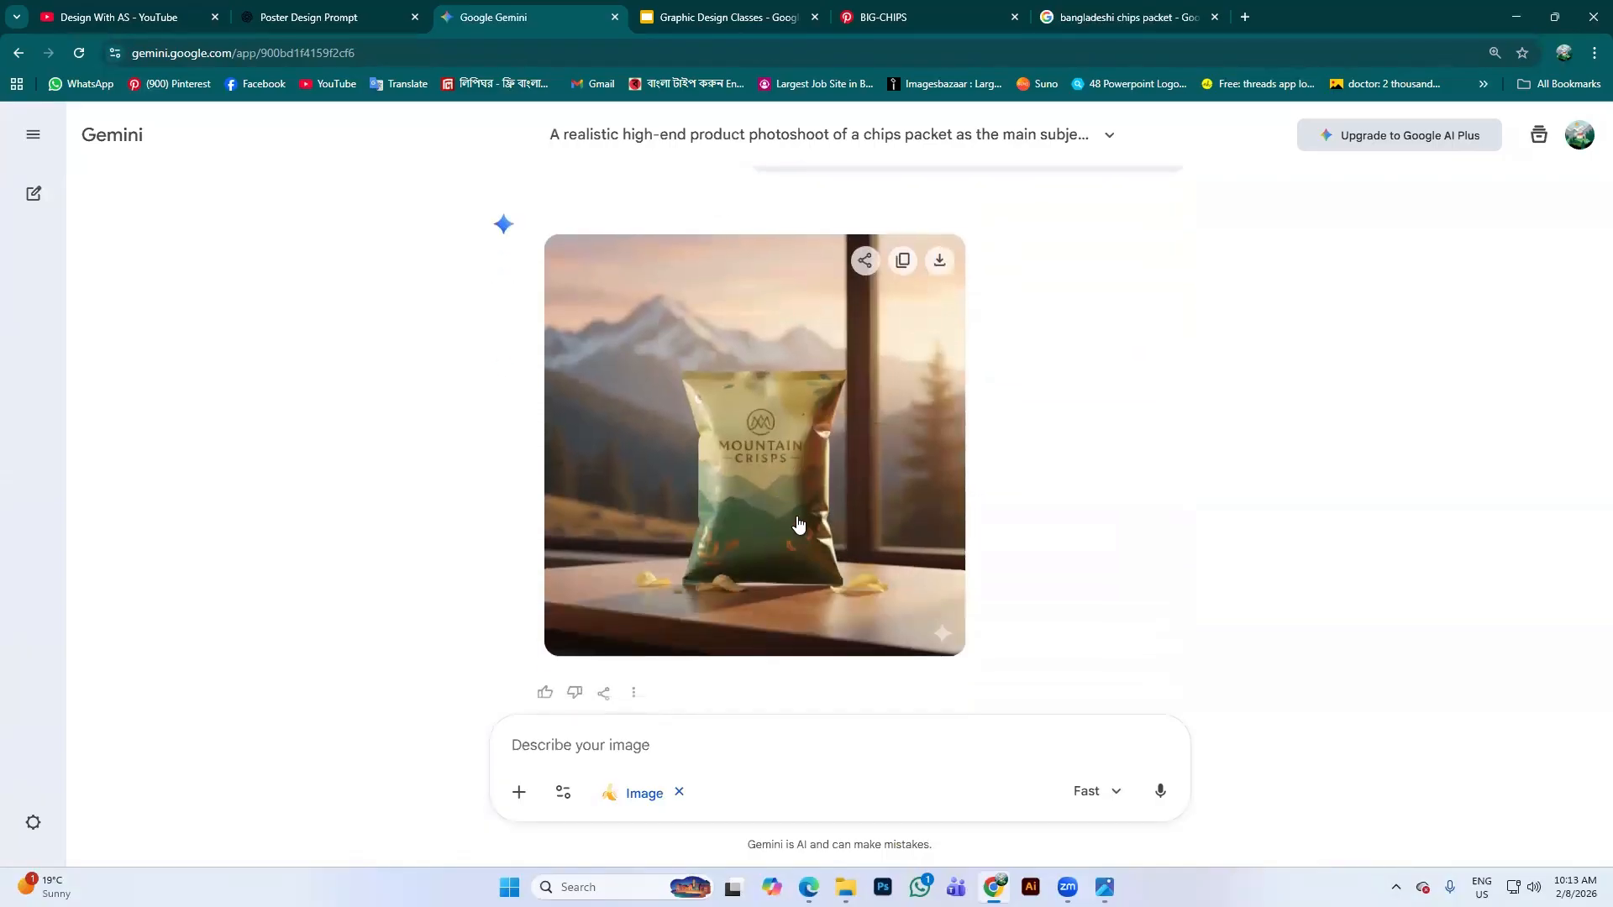
scroll(762, 322, up, 1)
scroll(753, 301, down, 7)
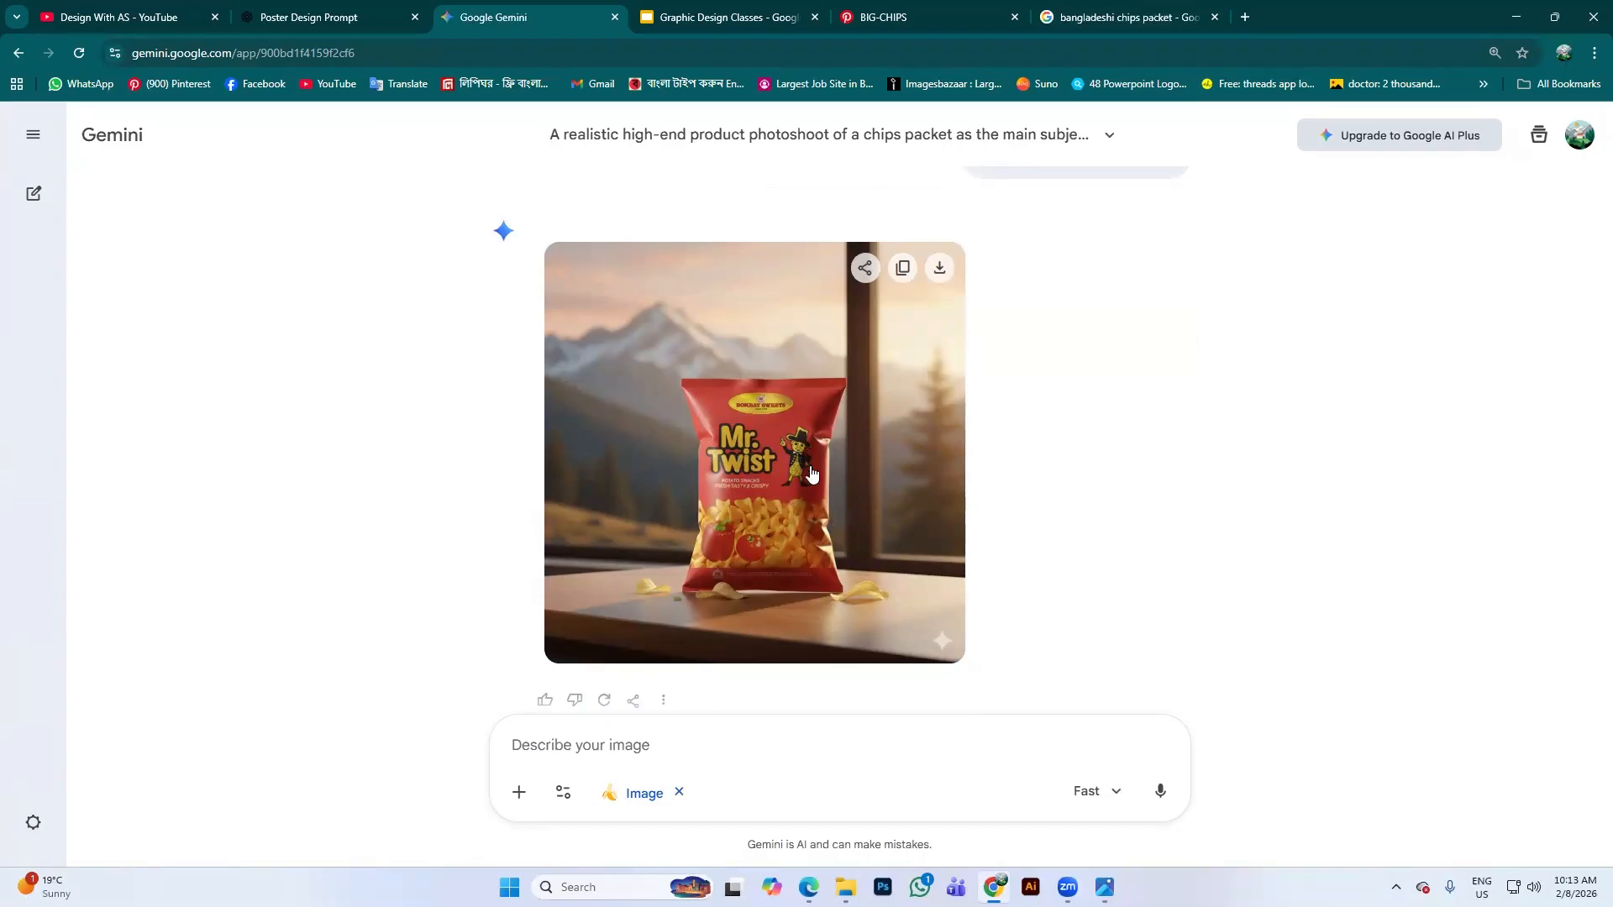
scroll(852, 360, up, 2)
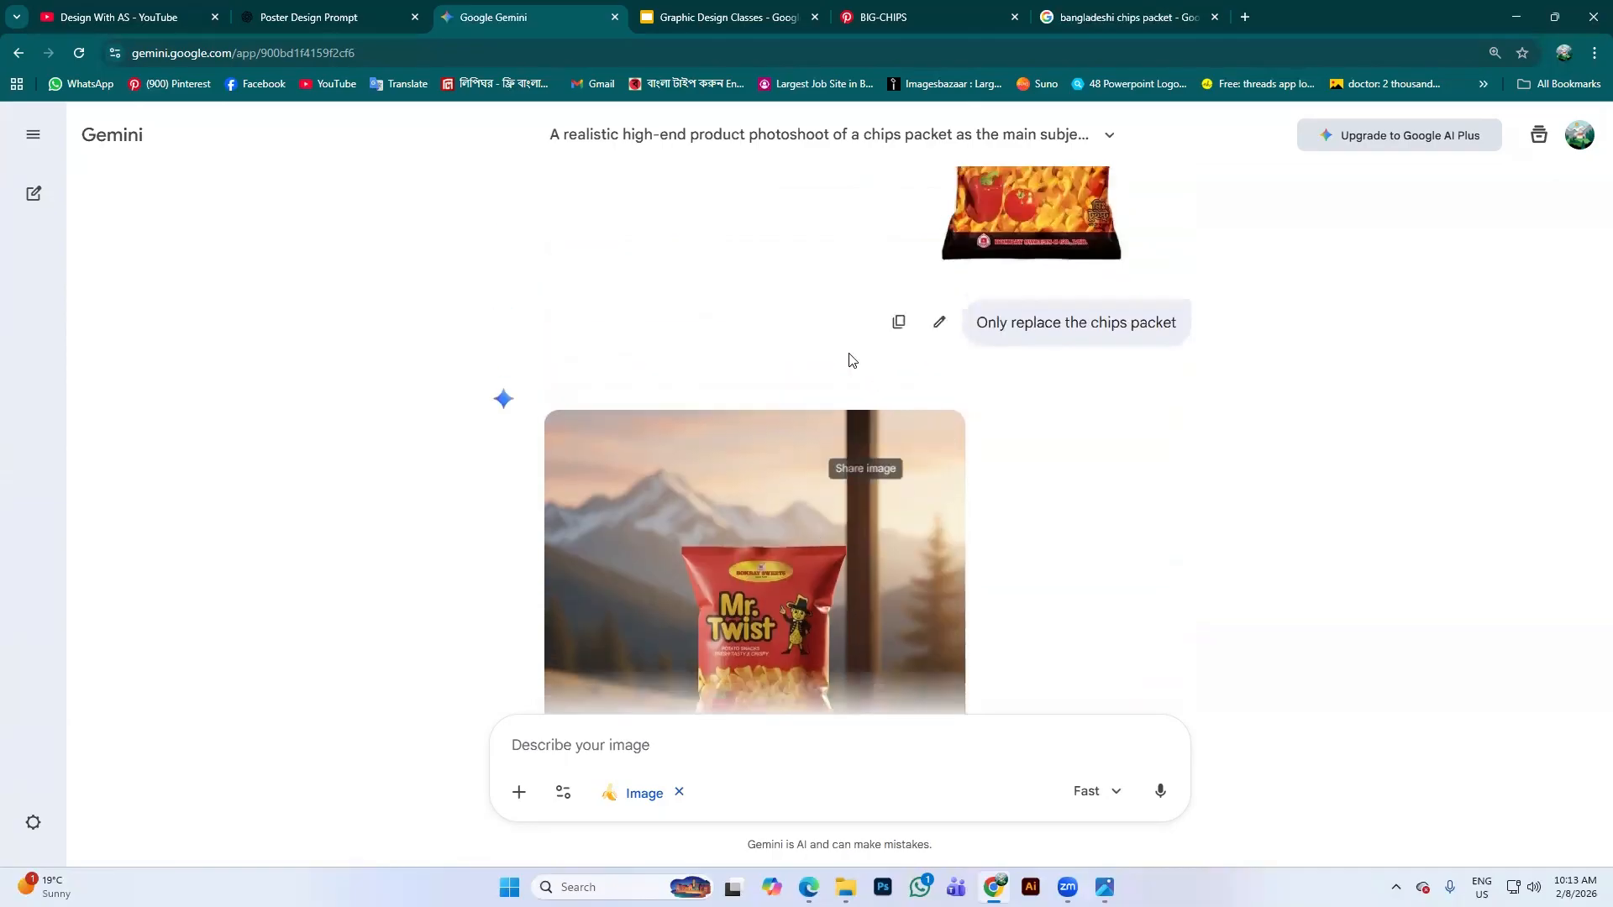
scroll(874, 360, down, 3)
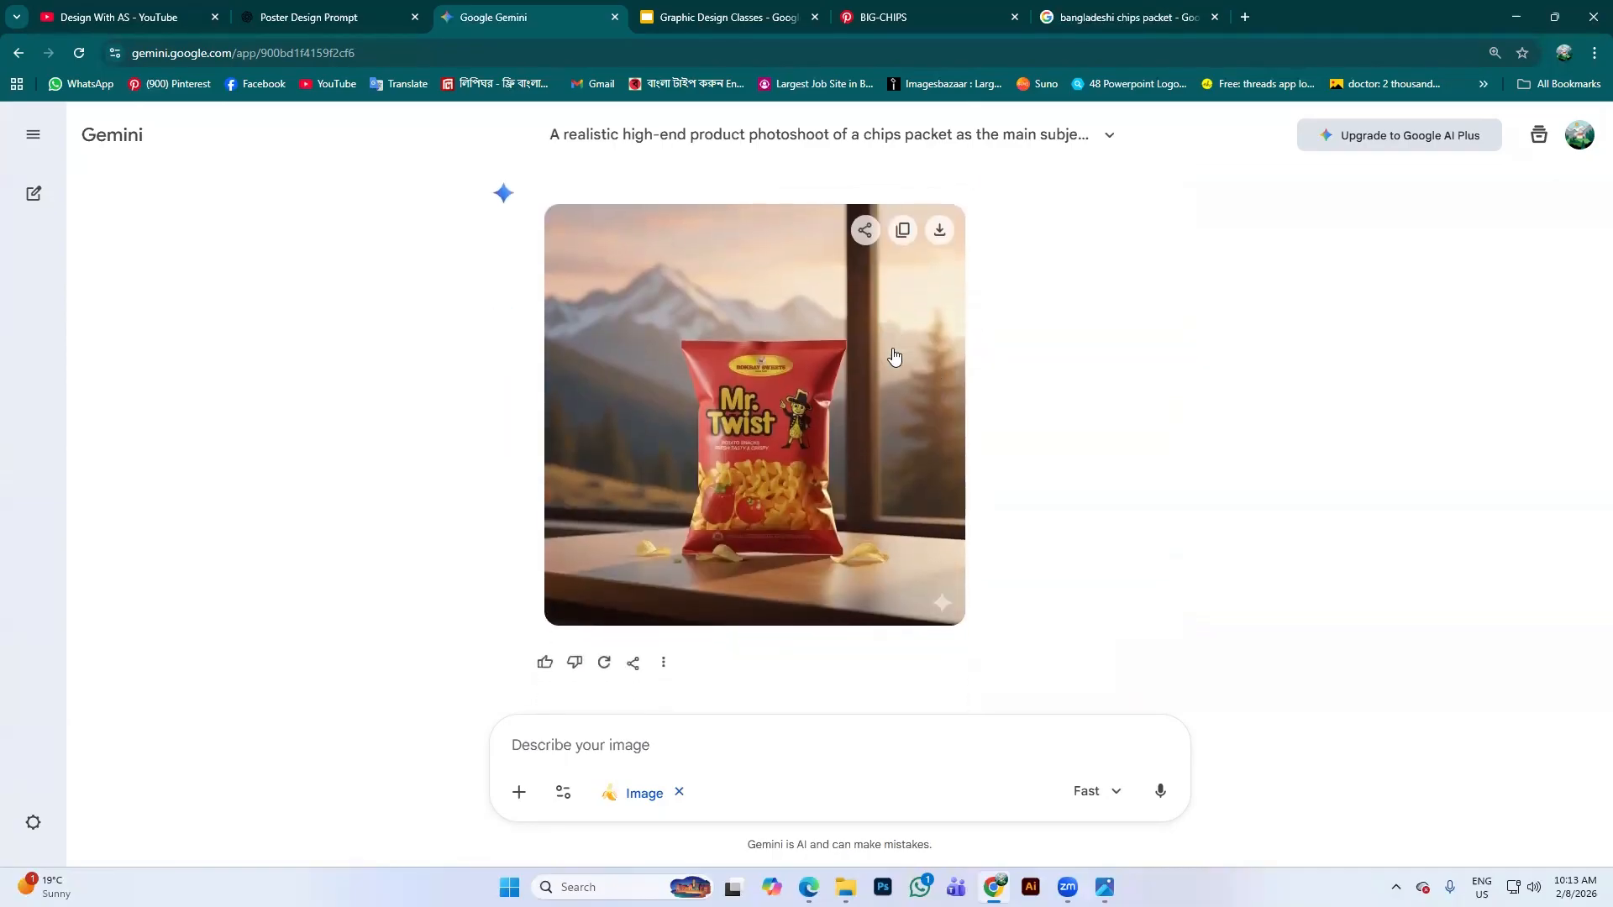
scroll(818, 375, up, 1)
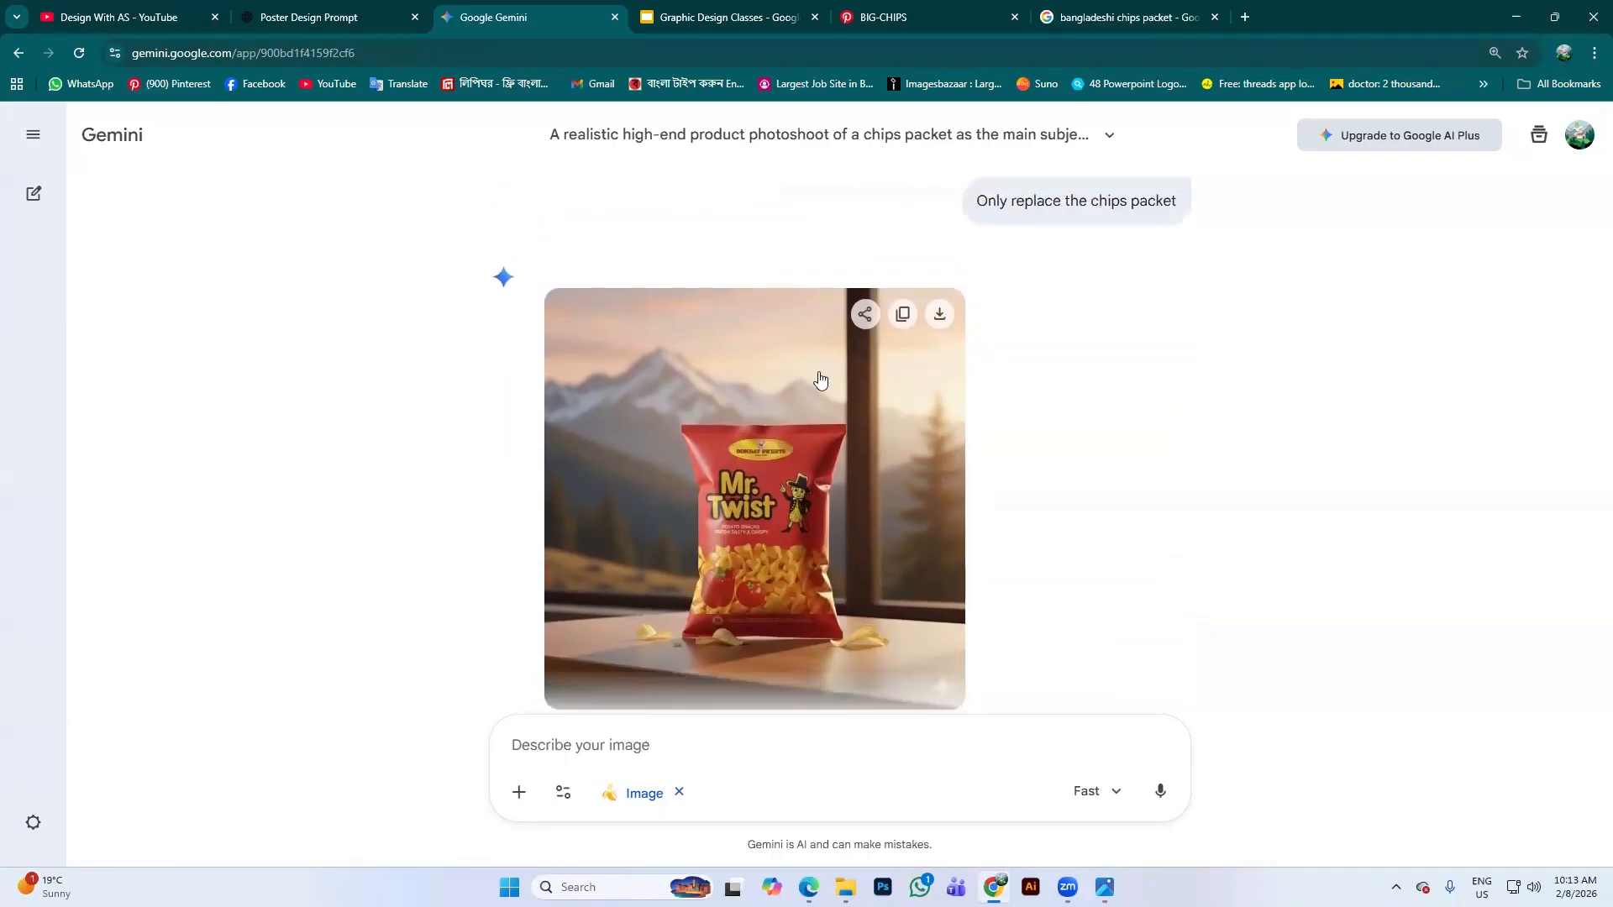
scroll(777, 486, down, 1)
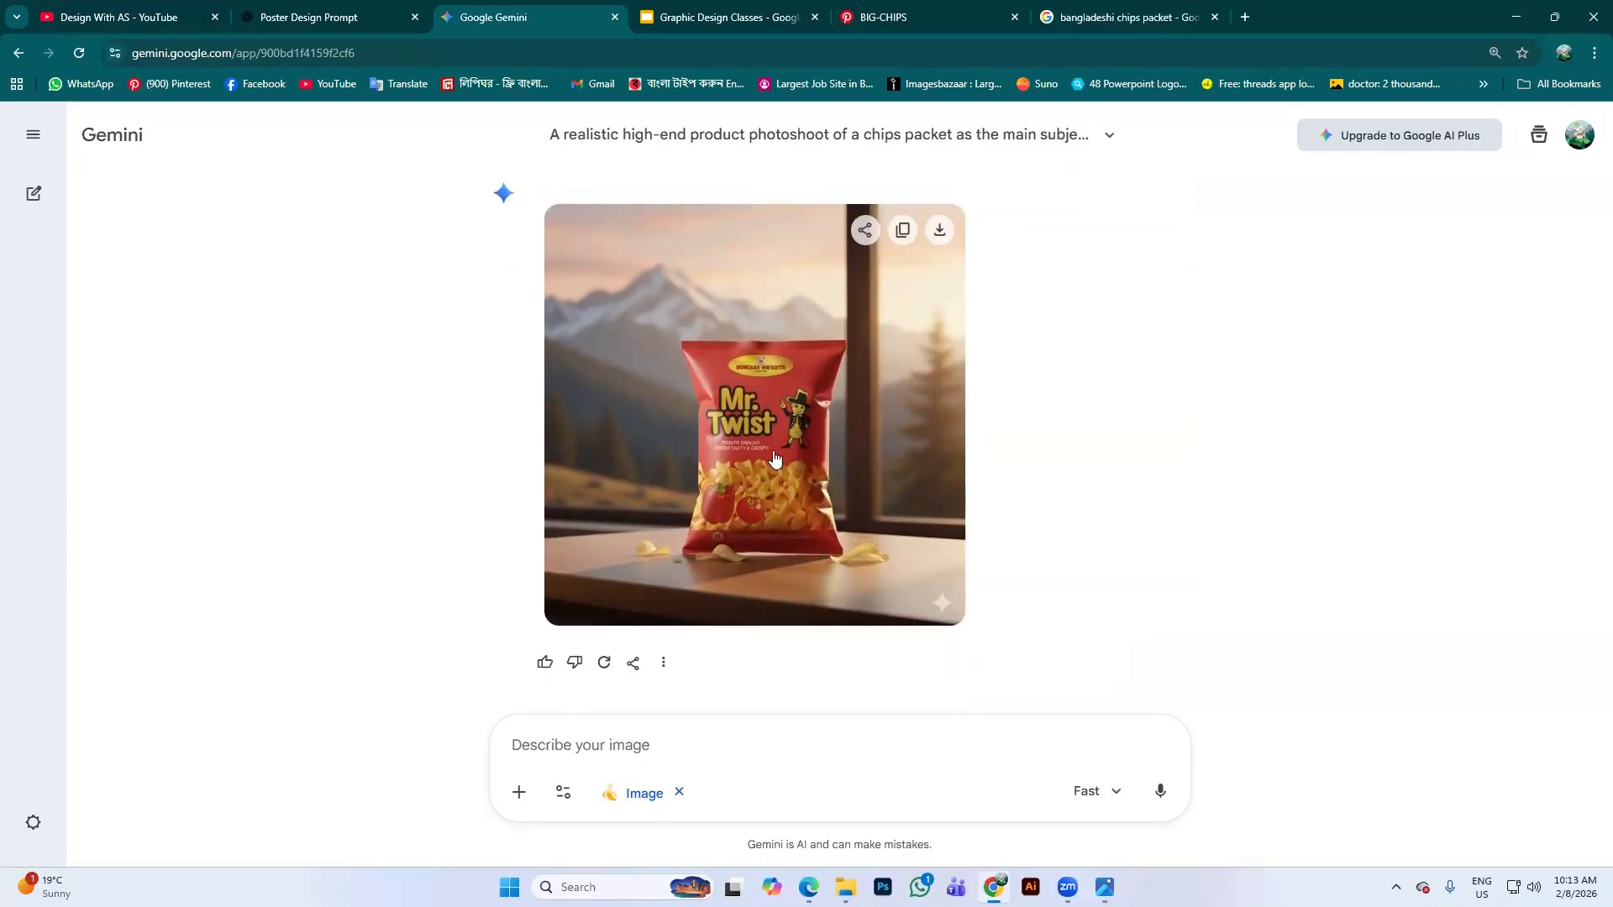
scroll(823, 443, up, 3)
scroll(757, 432, down, 3)
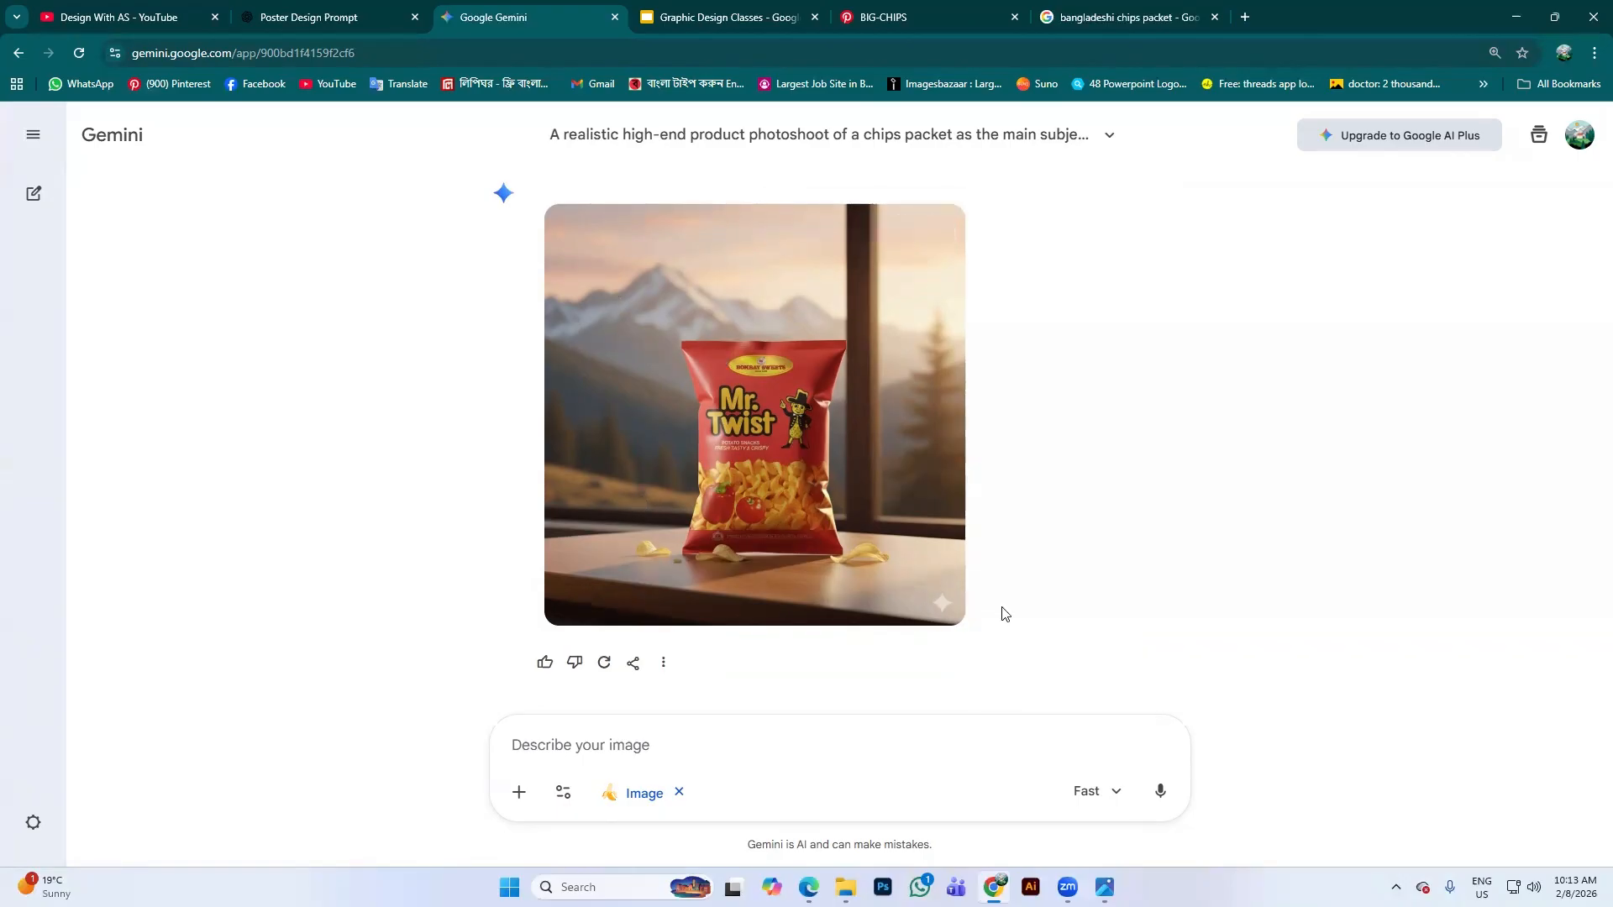
mouse_move(656, 587)
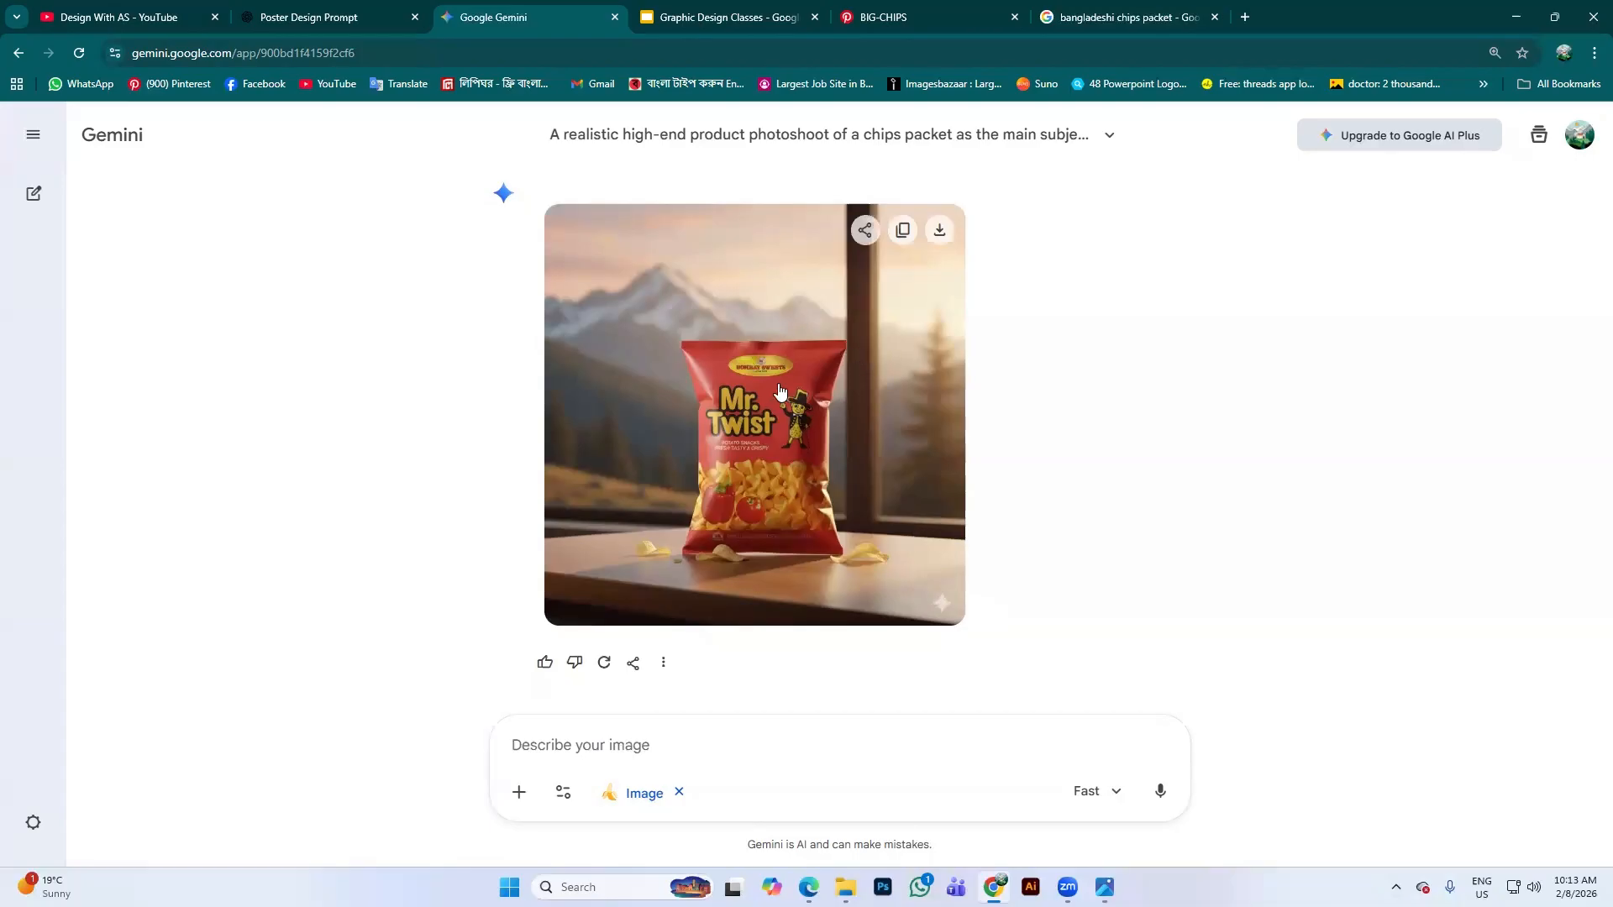
scroll(832, 378, up, 3)
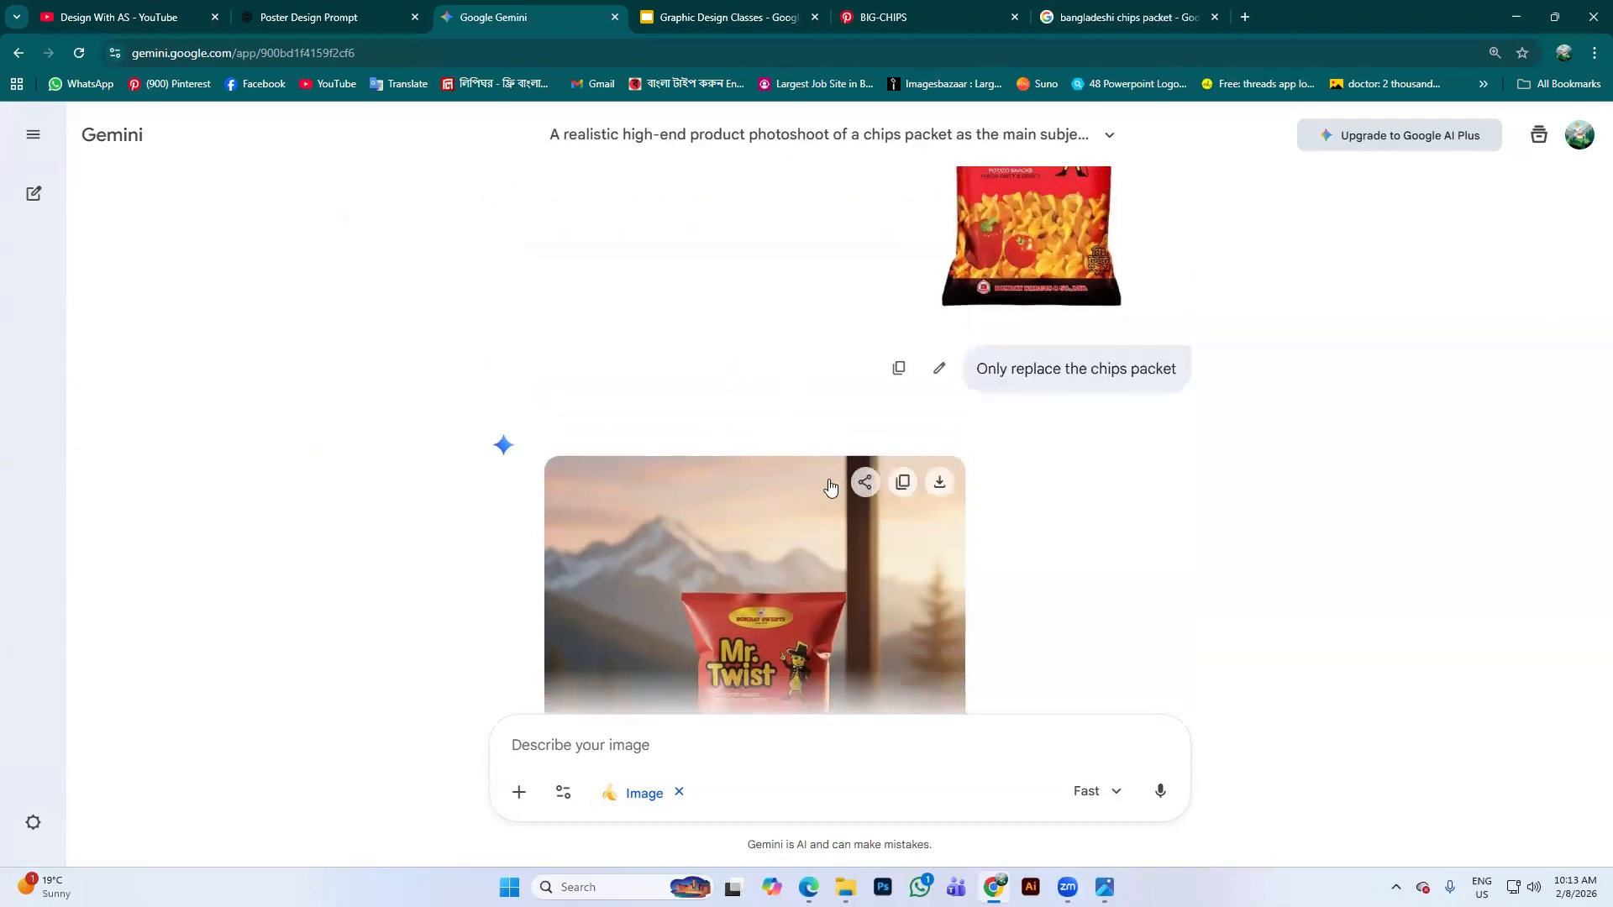
scroll(830, 485, up, 5)
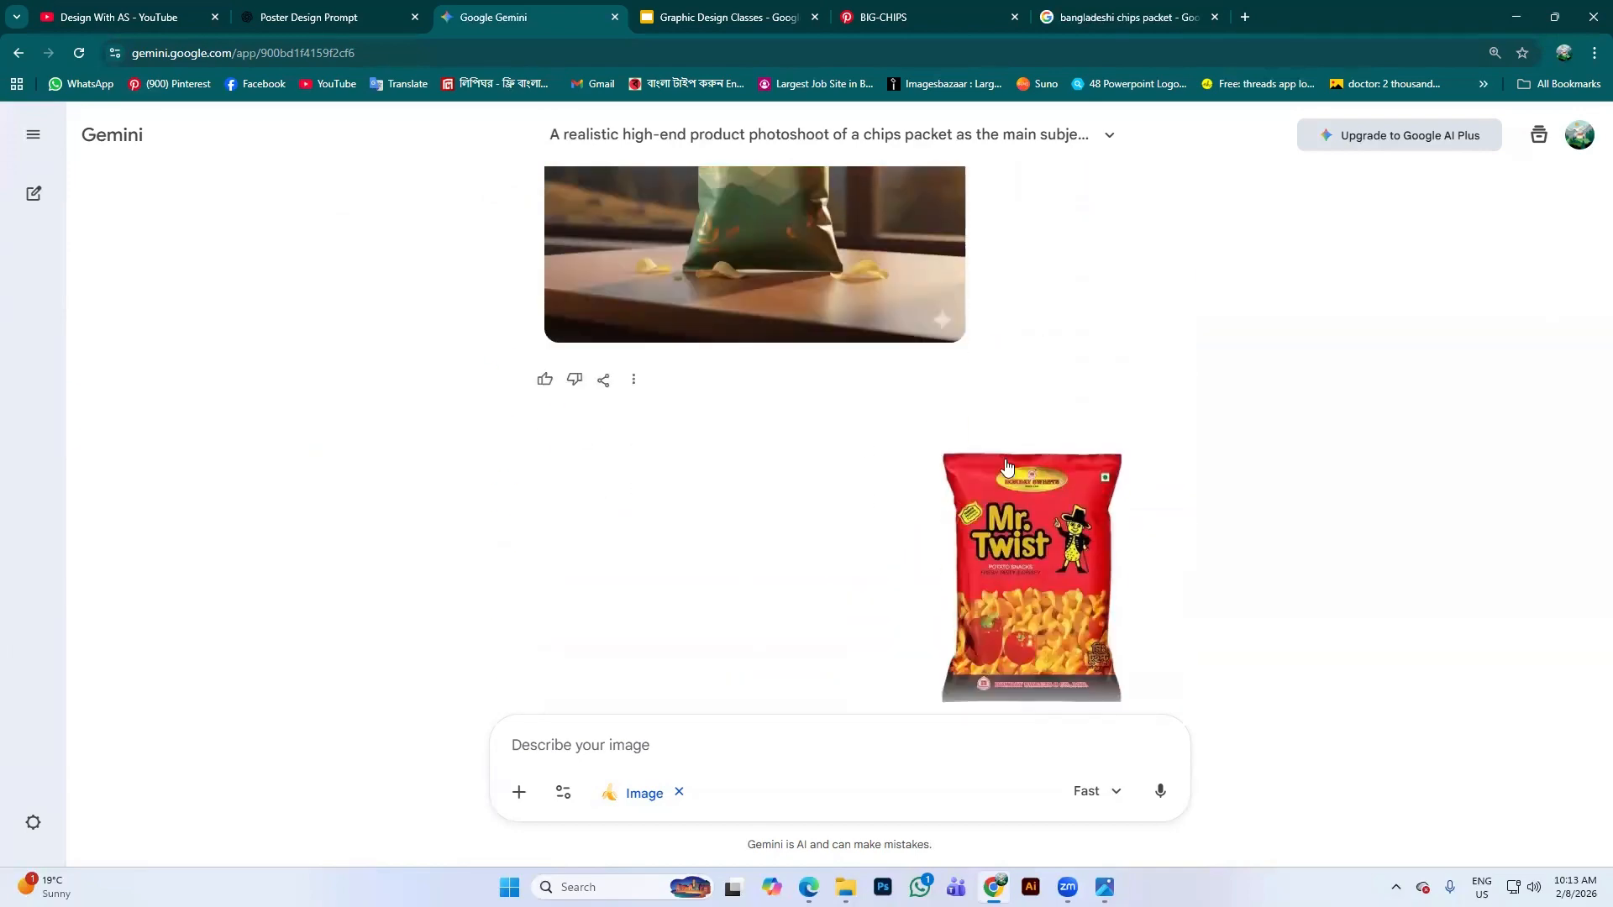
scroll(1008, 466, down, 8)
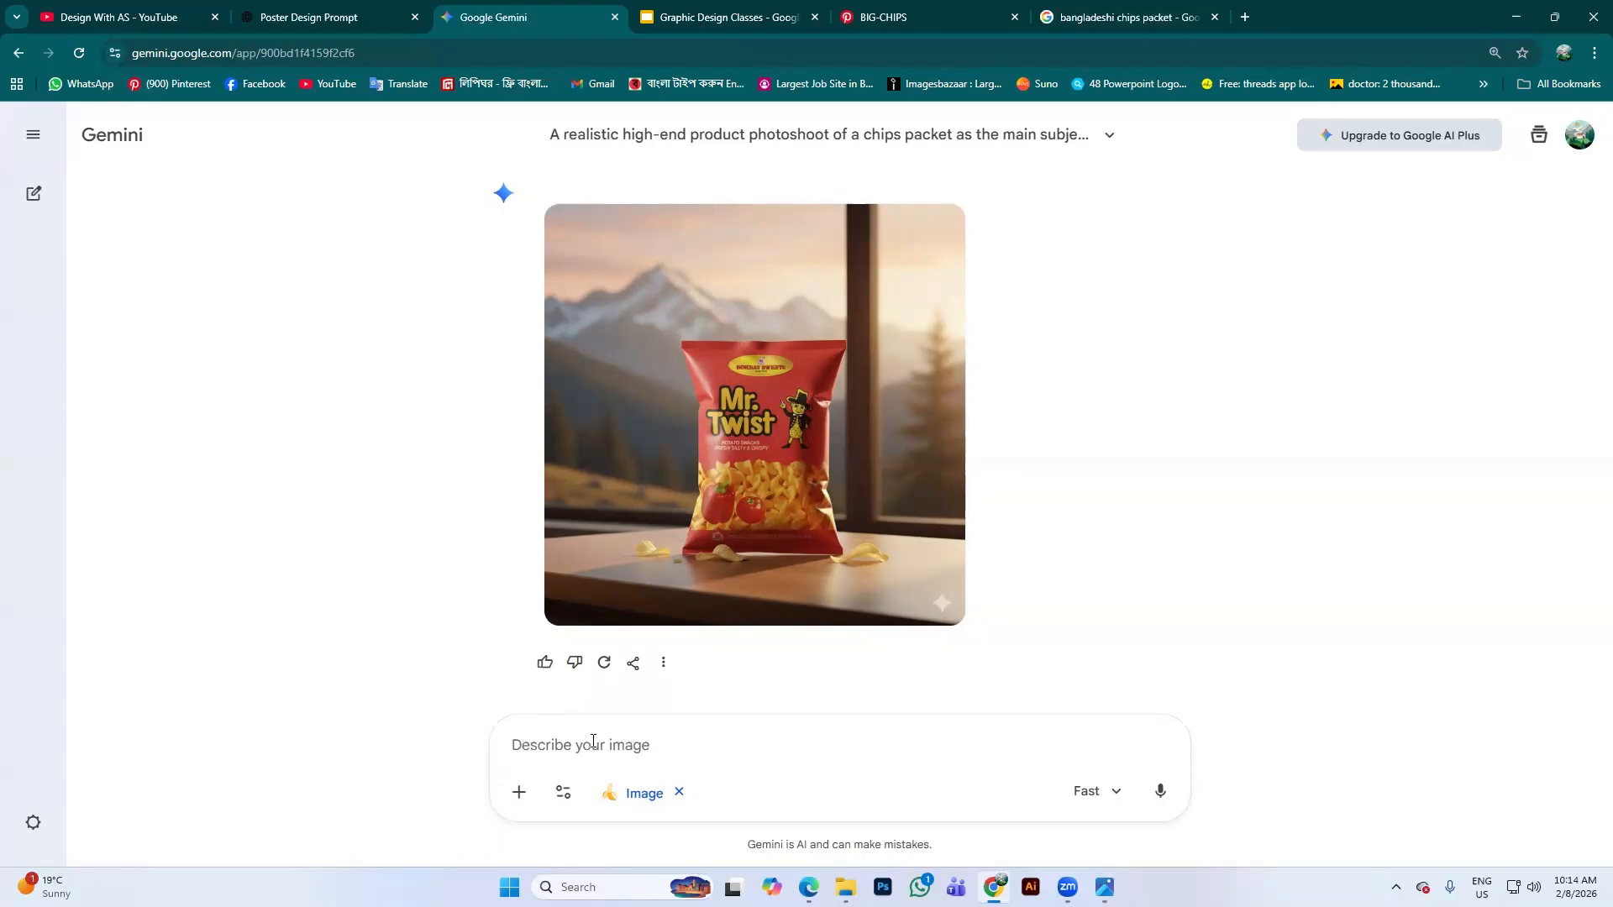
In the Poster Design Prompt chat, write a Bengali request for a prompt seating my photo in an expensive car
click(332, 17)
scroll(689, 746, down, 3)
scroll(689, 746, down, 2)
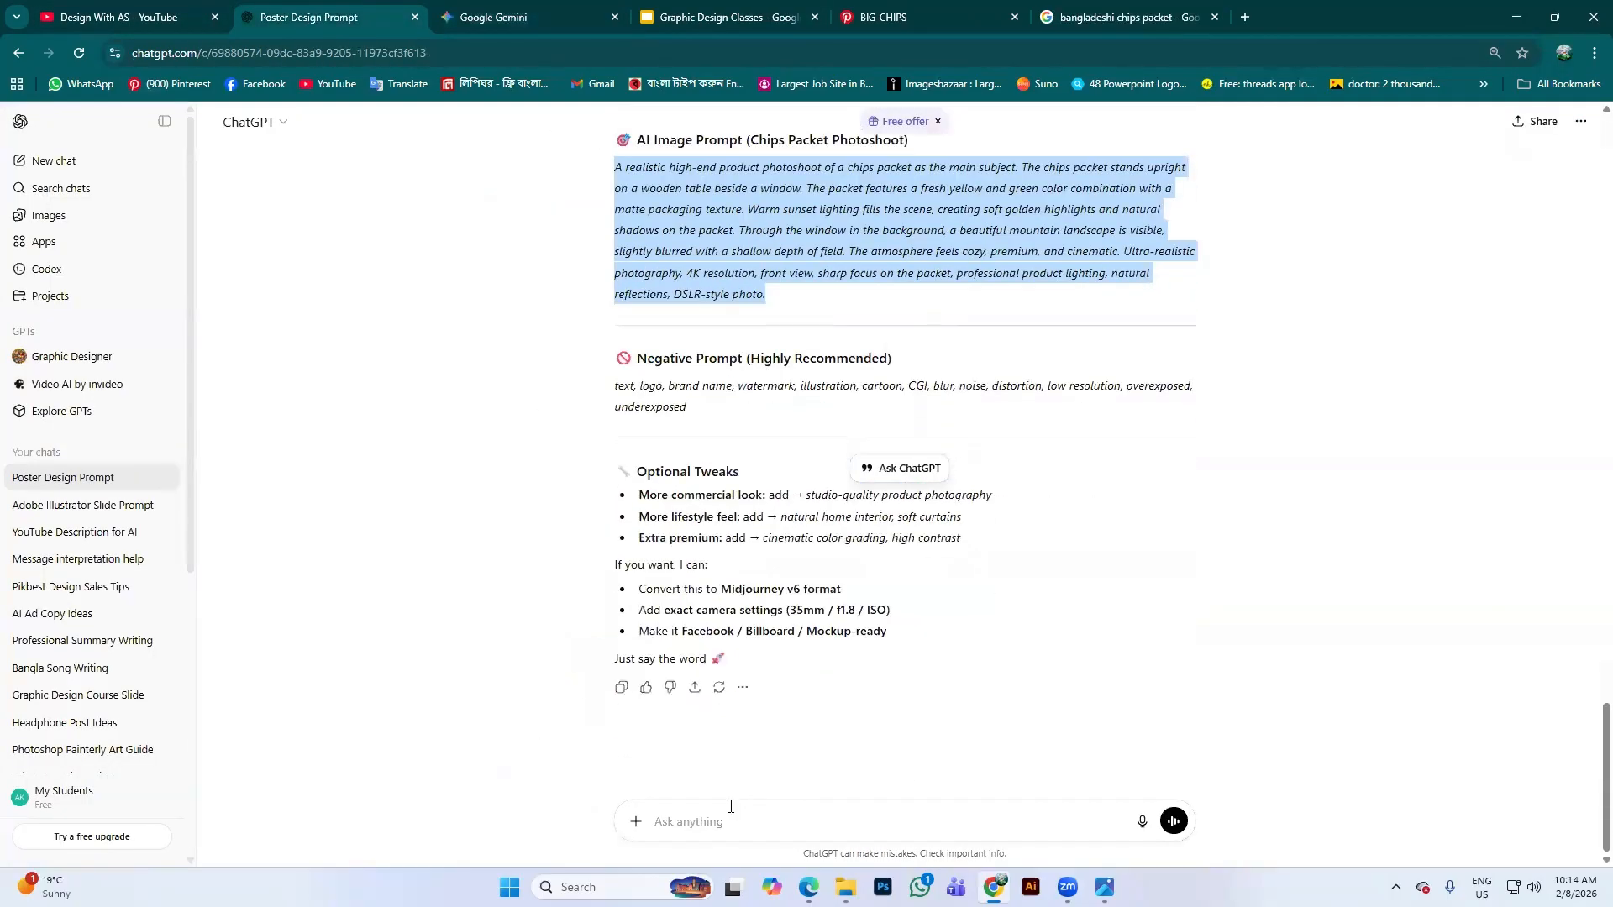
click(730, 813)
text(ami)
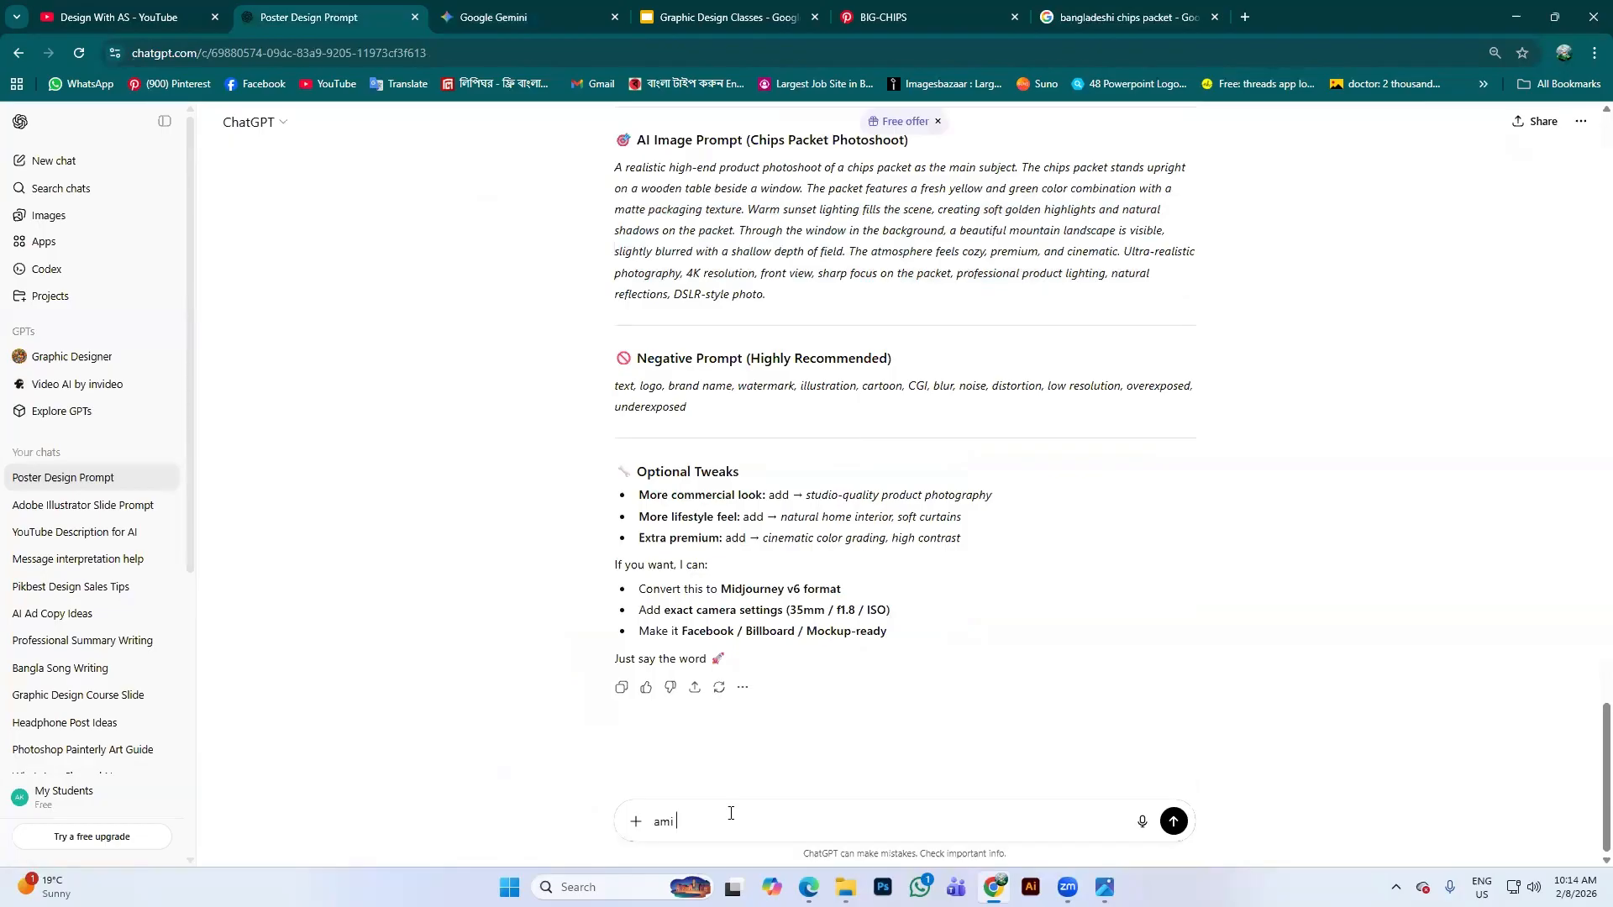
text( amar e)
text(kta p)
text(icture )
text(ke)
text( c)
text(ha)
text(cc)
text(i shita)
text(a )
text(ekta)
text(dami ga)
text(rir )
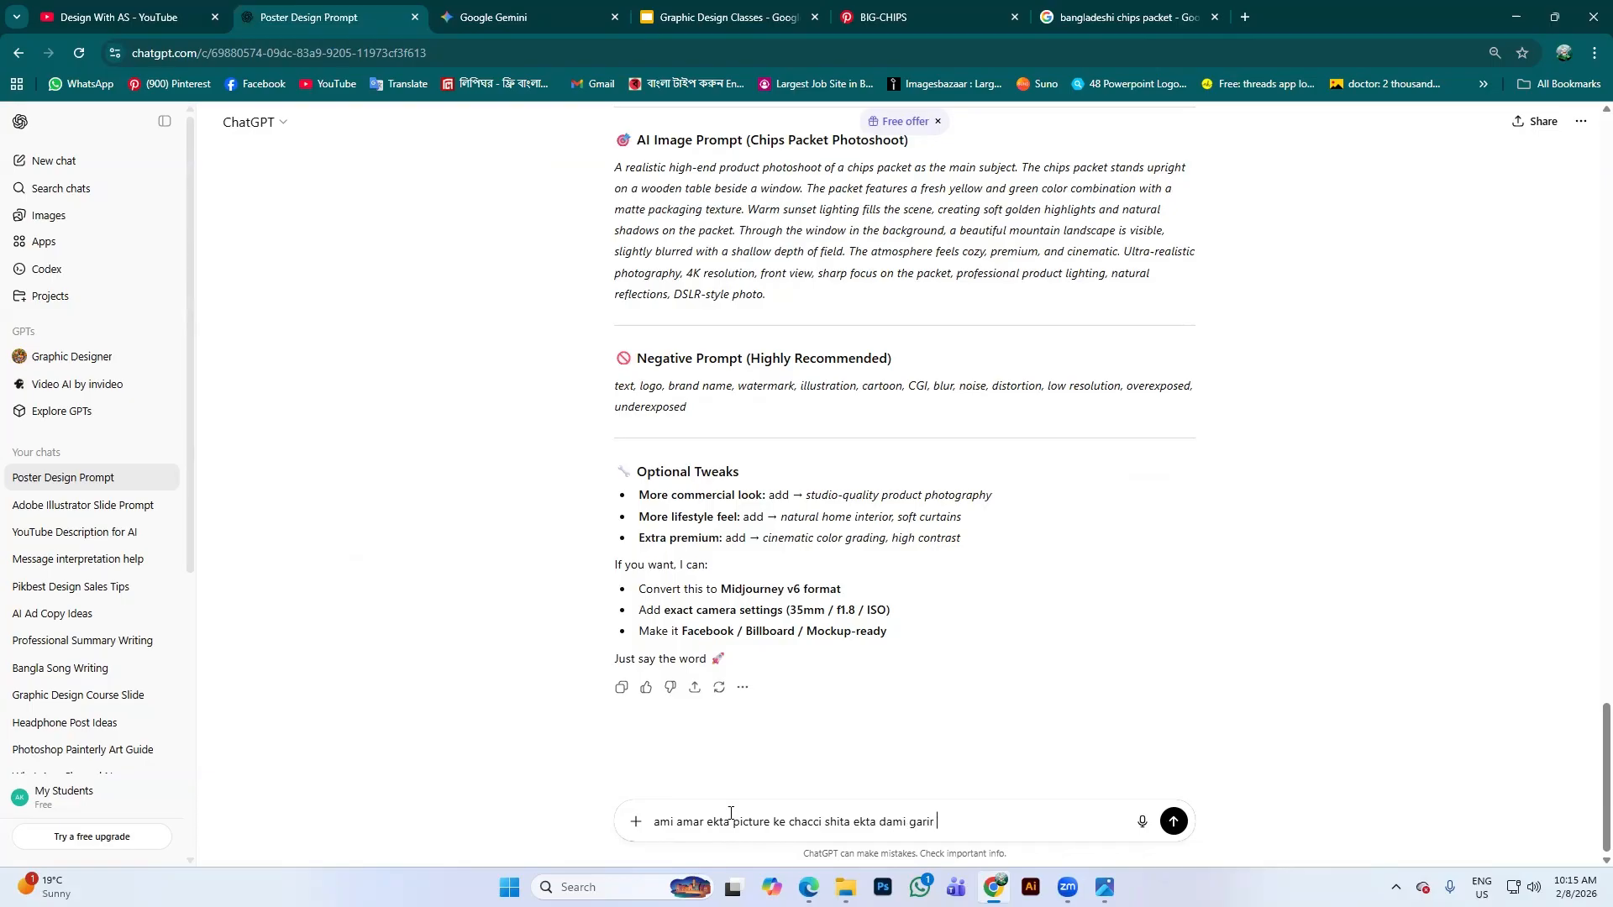
text(modde )
text(bod)
text(sha aca )
text(emon ek)
text(ta )
text(prom)
text(pt)
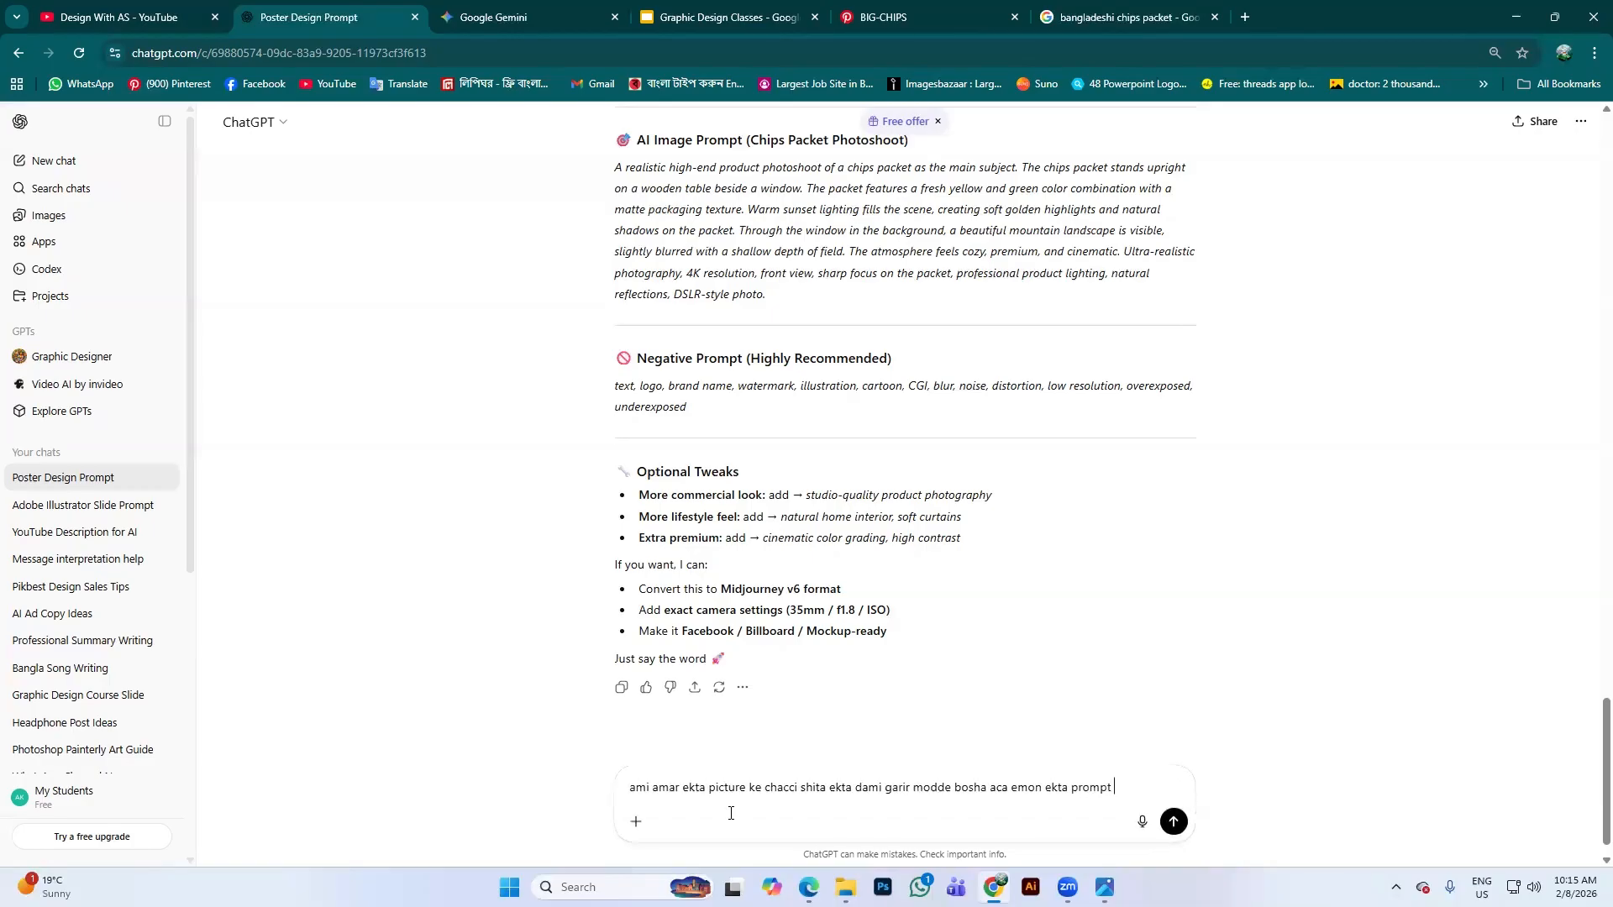
text( likha)
text( daw ami)
text( a)
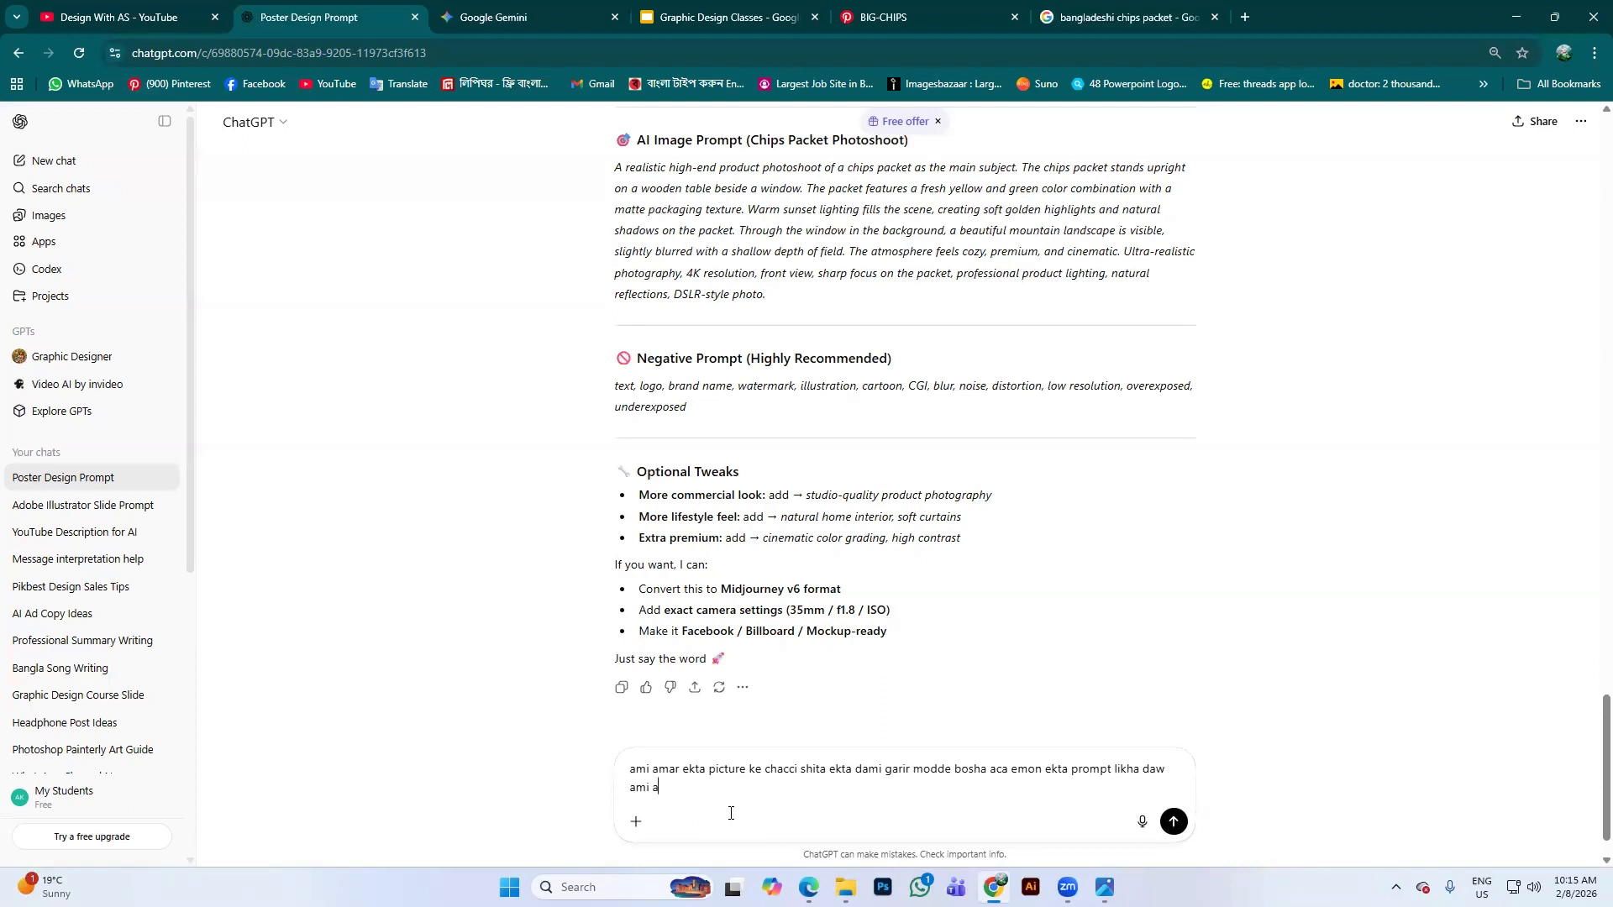
text(mar image prob)
Fix the typo, send the request, and copy the returned Luxury Car Interior prompt
key(BackSpace)
text(vied korbo)
key(Return)
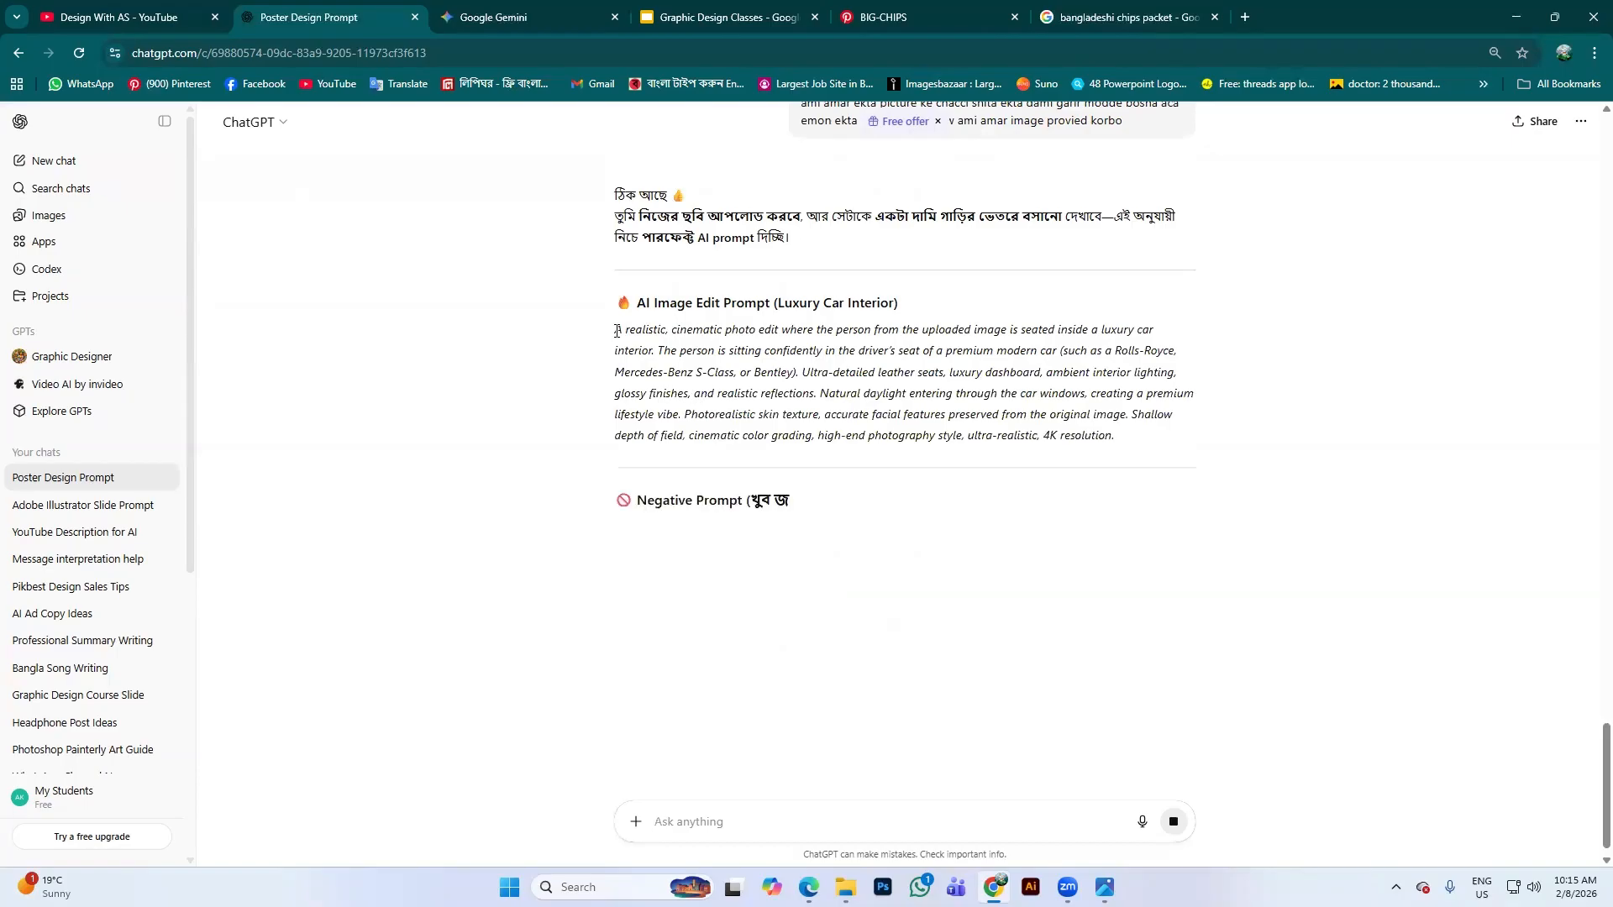
drag(616, 330, 1117, 453)
key(ctrl+c)
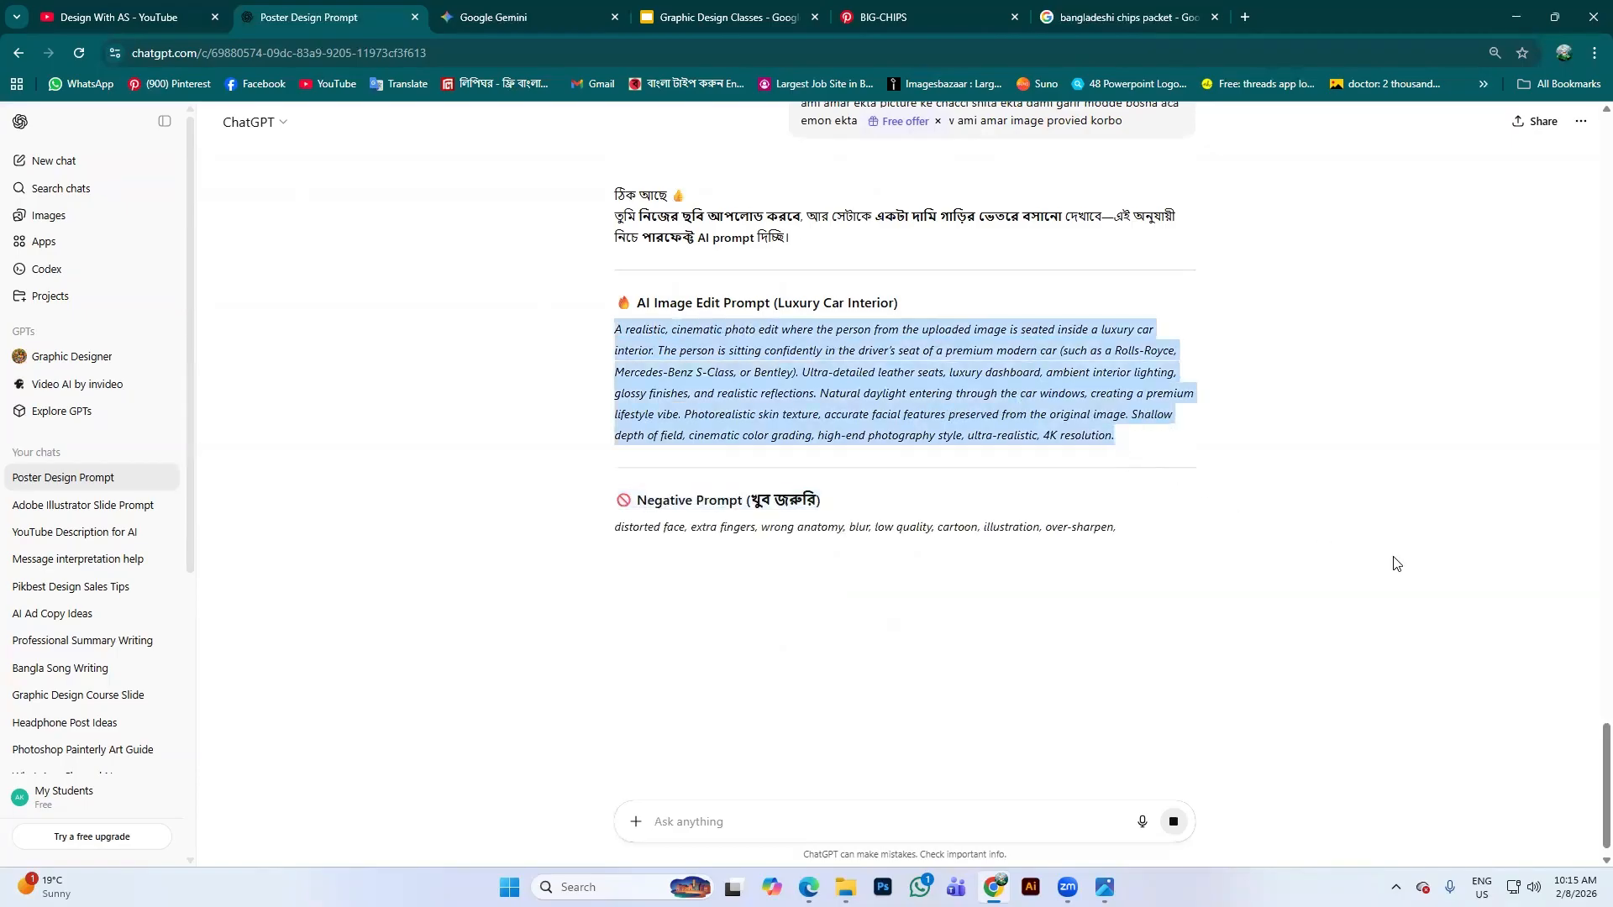
key(ctrl+Tab)
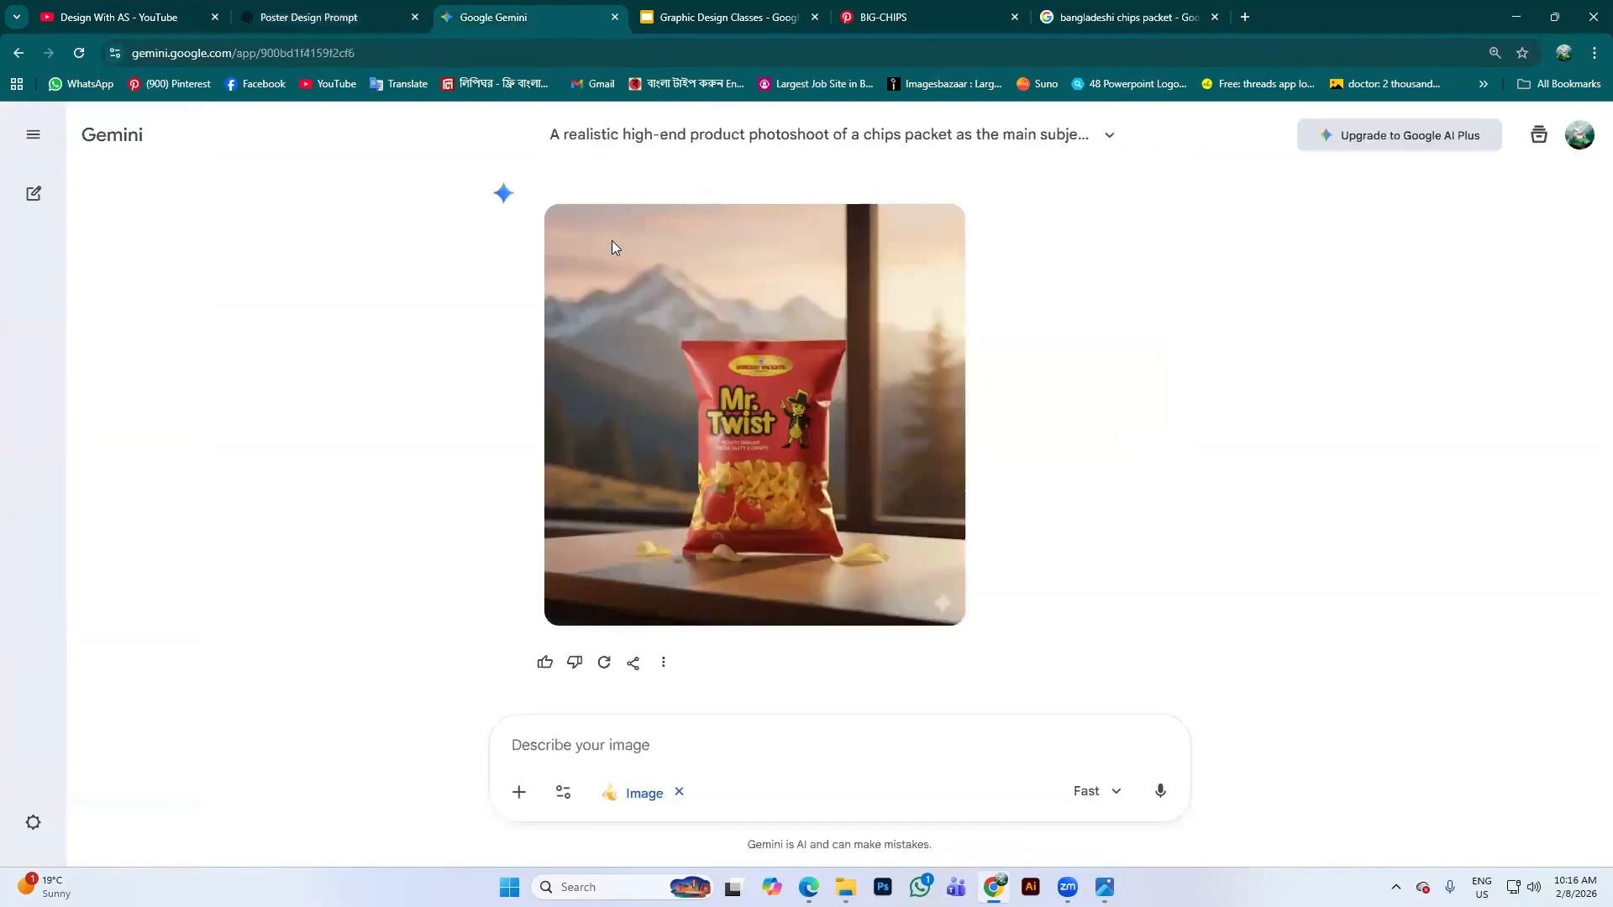
Attach the portrait photo Untitled design.jpg from Downloads to the Gemini prompt
click(519, 792)
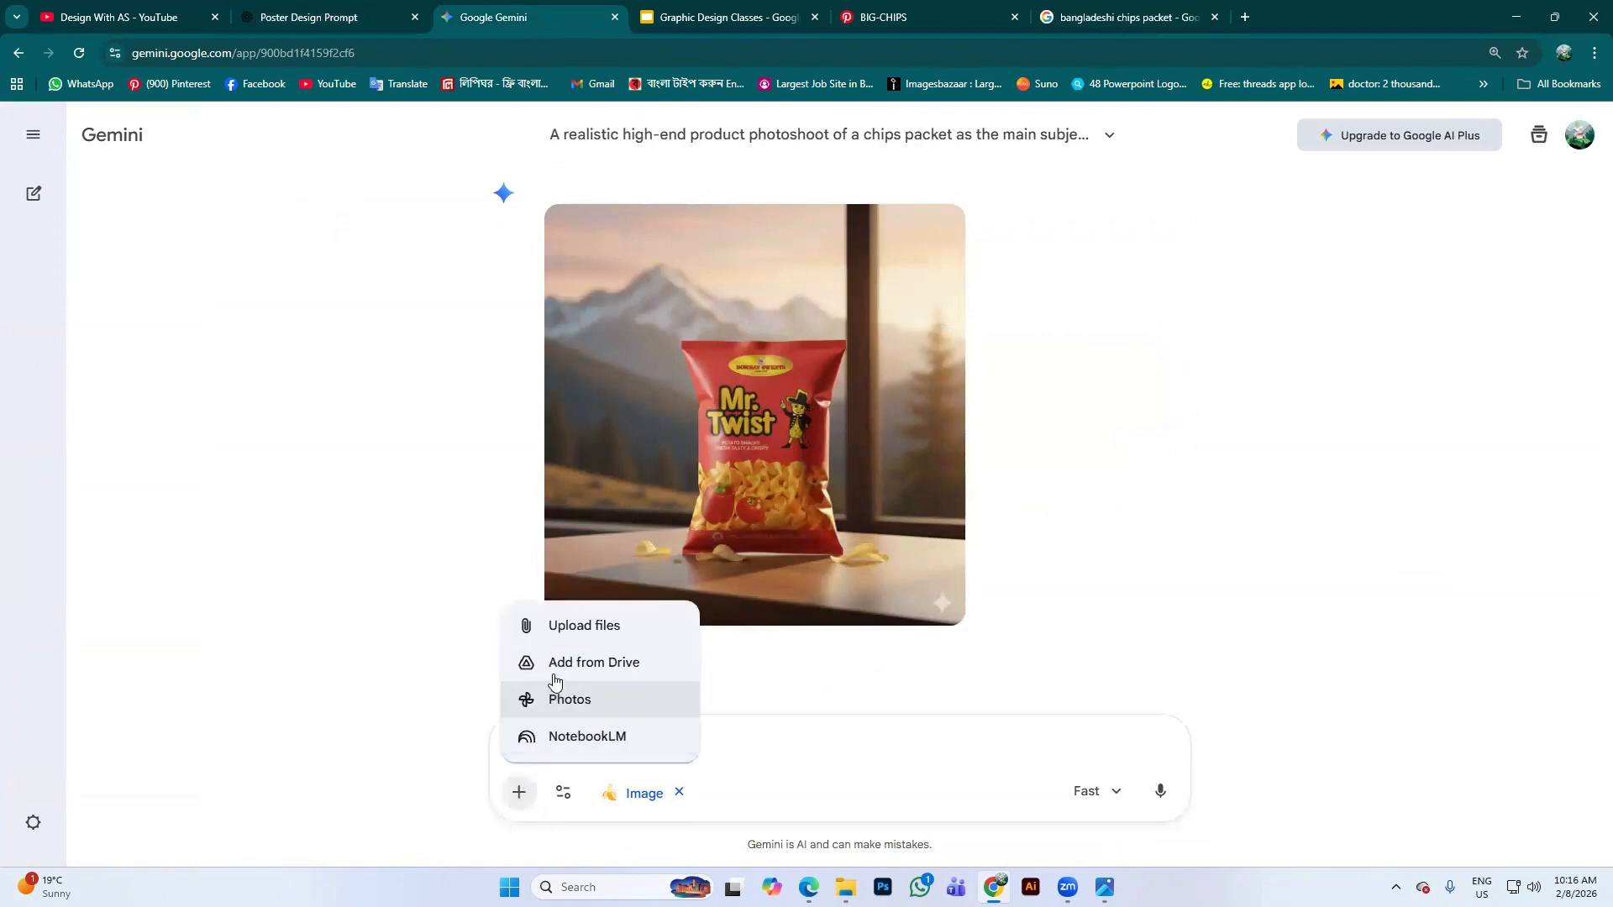
click(584, 626)
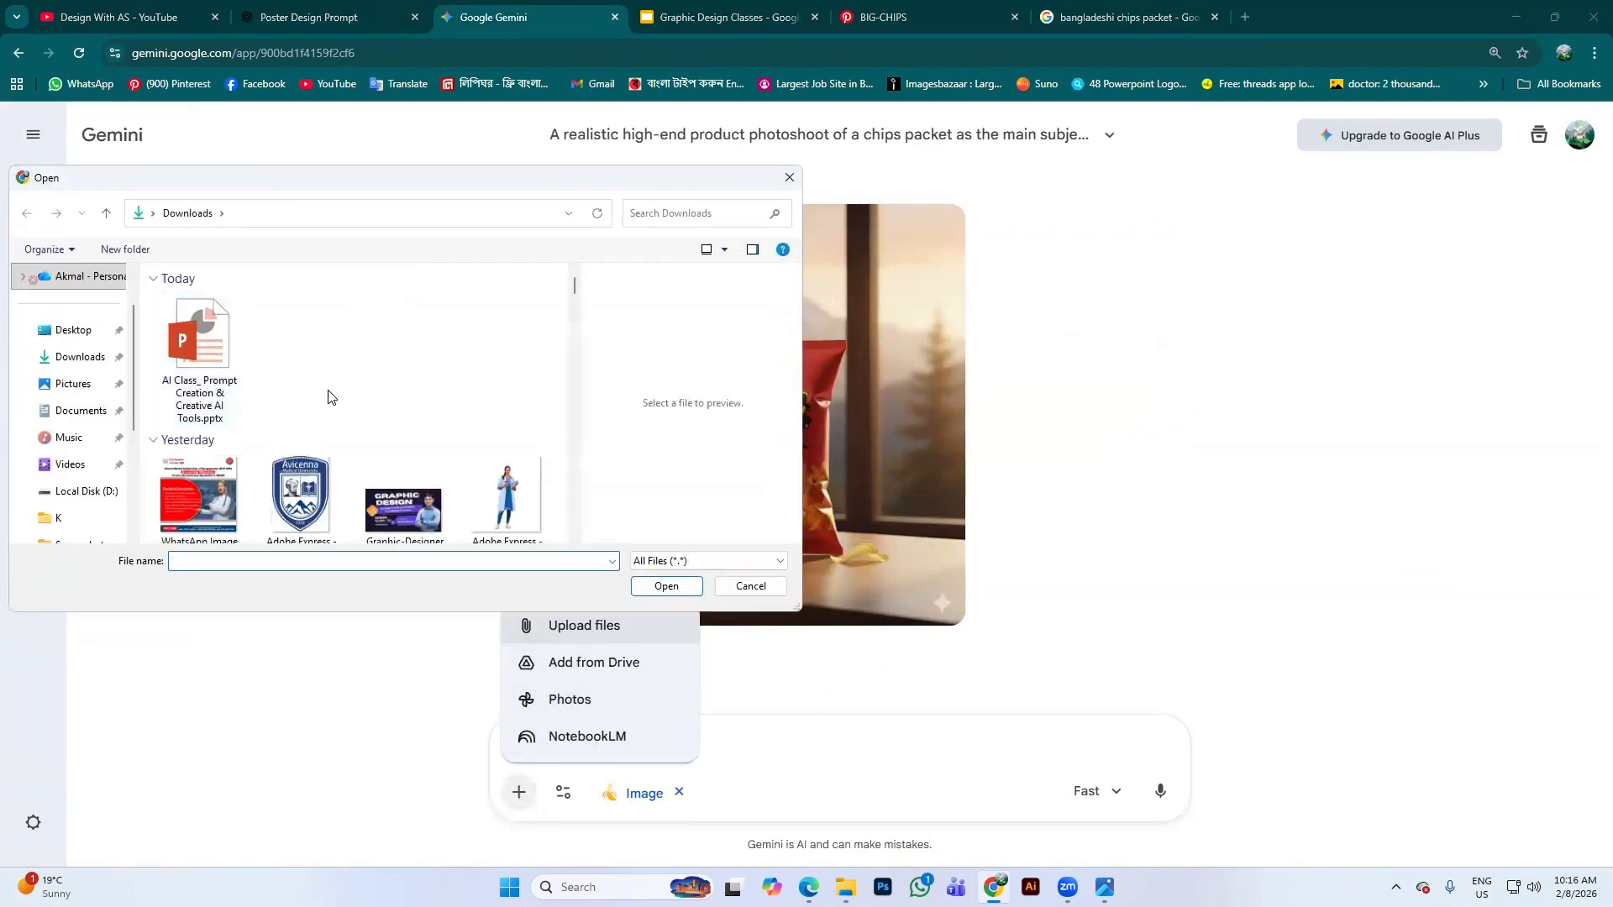
scroll(333, 403, down, 10)
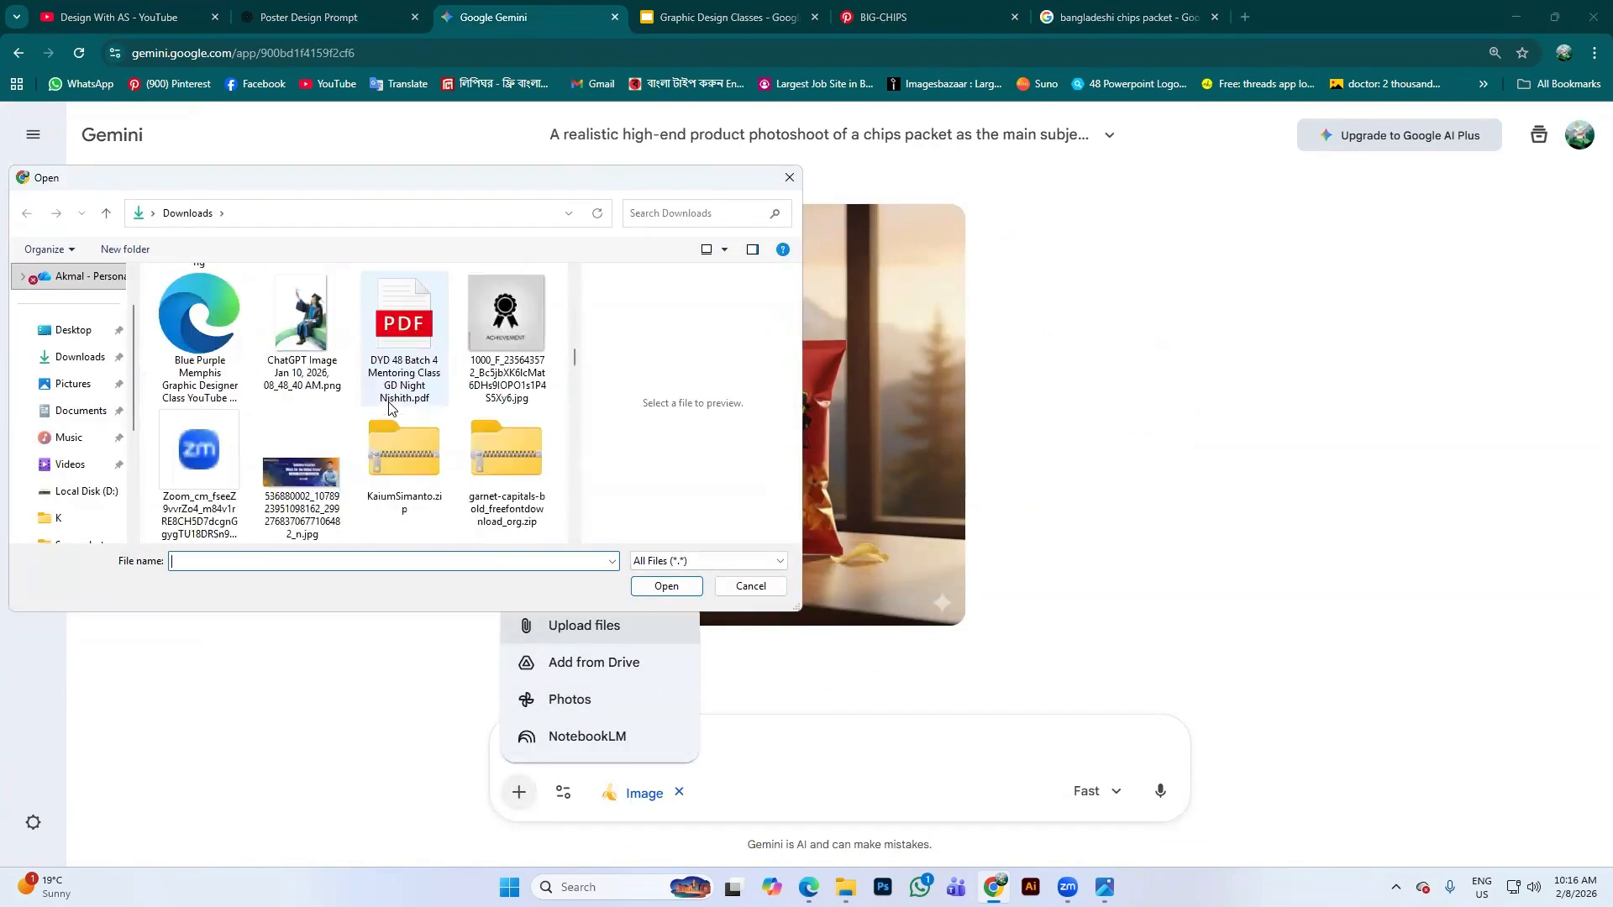
scroll(388, 409, down, 2)
click(499, 454)
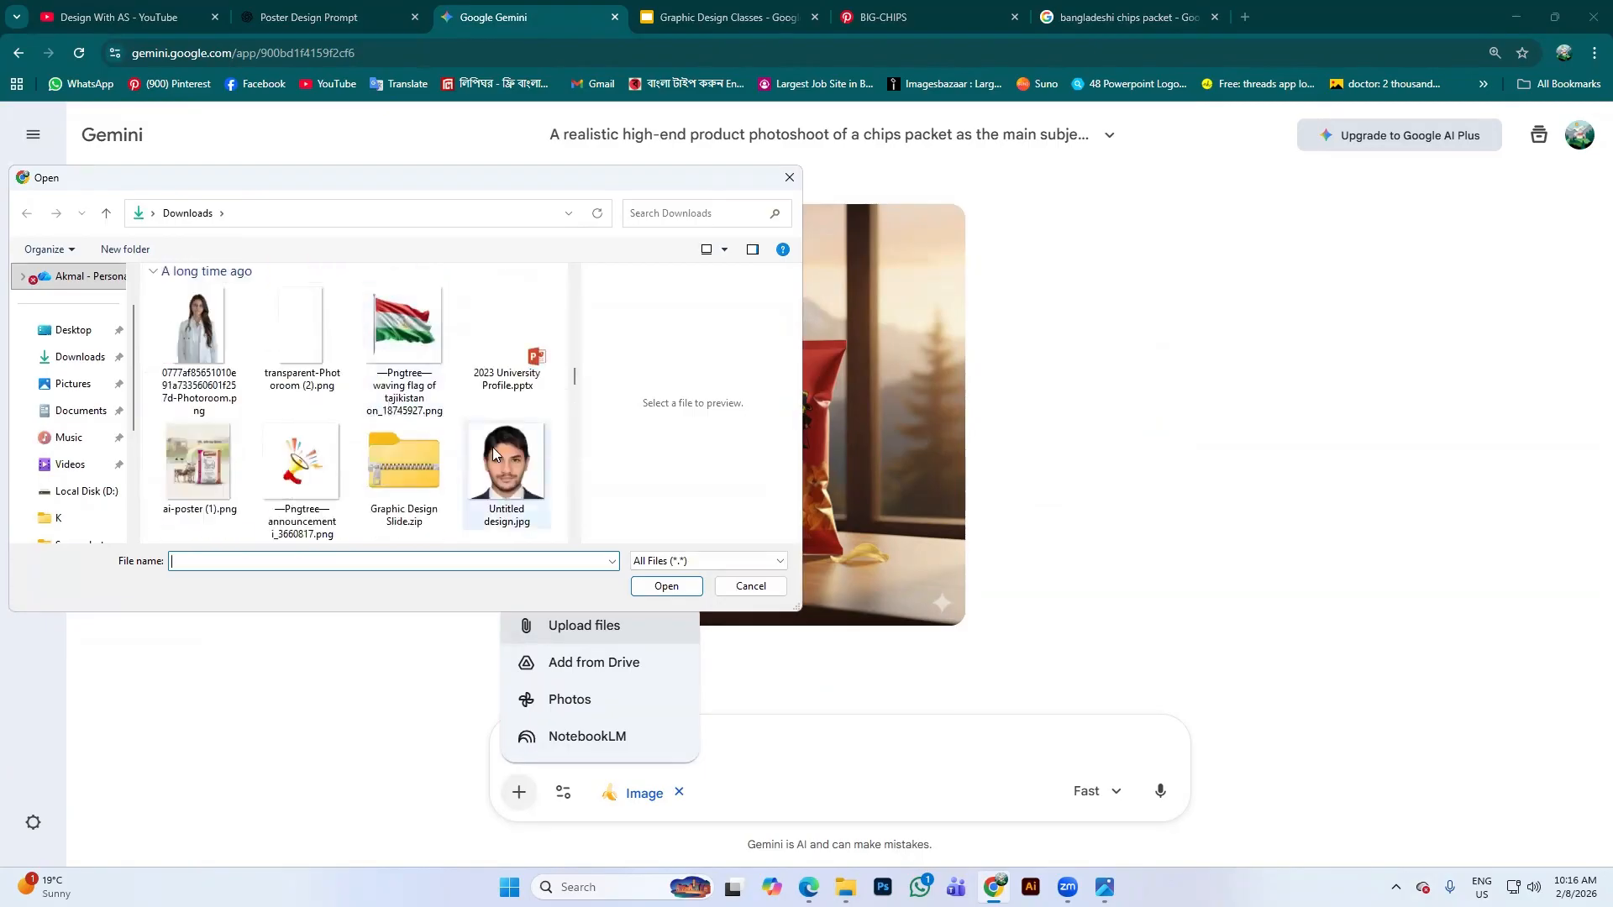
click(663, 593)
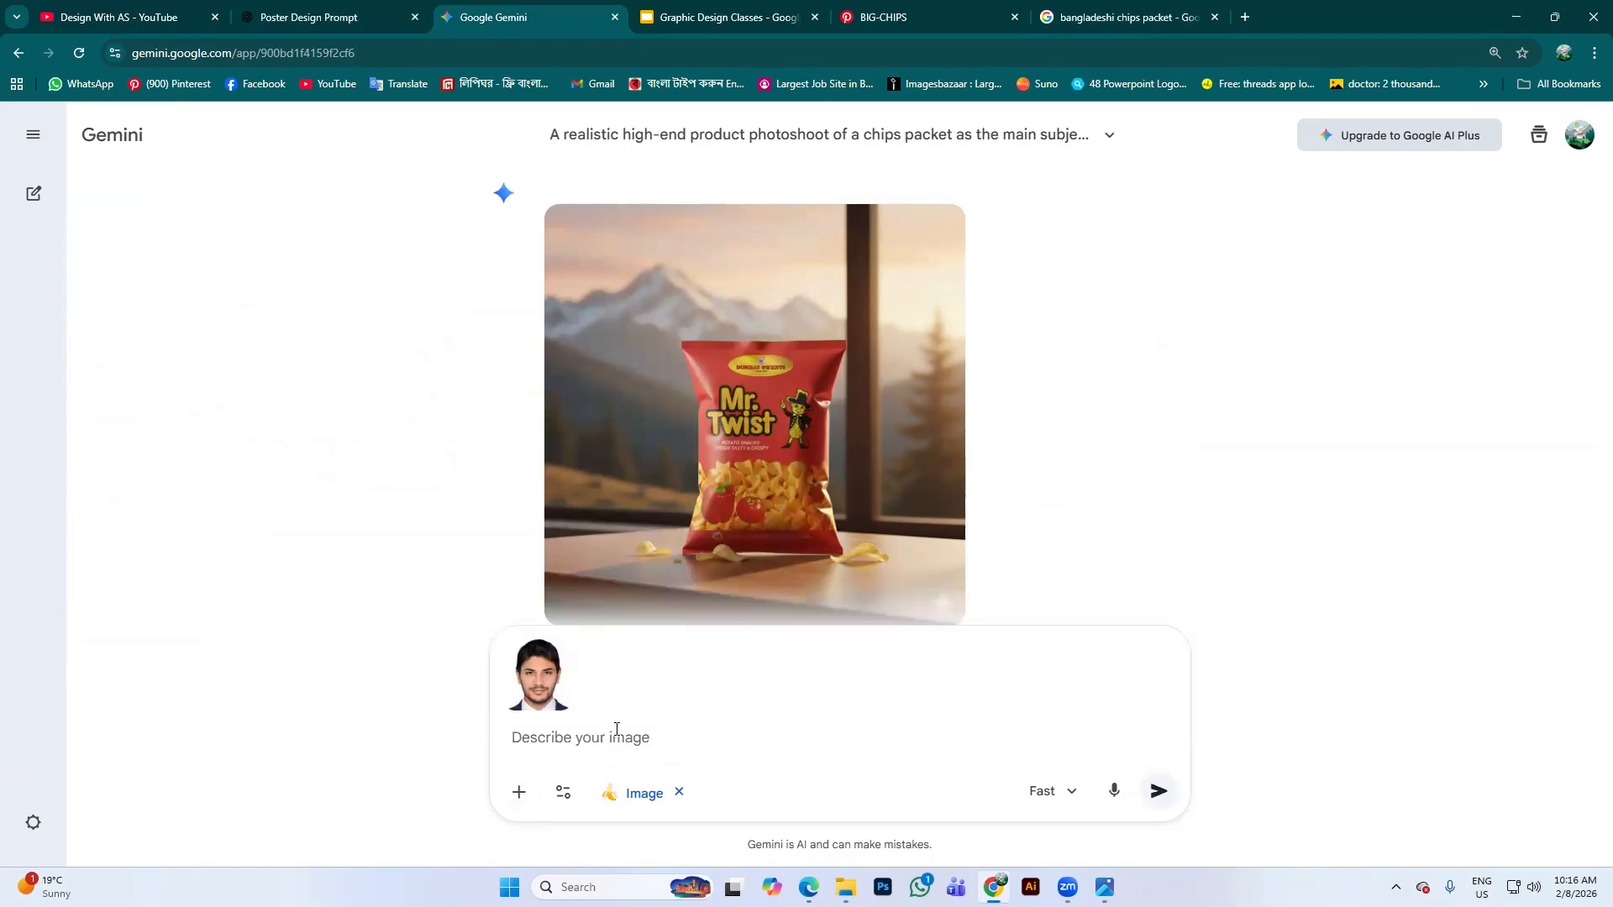
Paste the luxury car interior prompt and review its opening phrases
key(ctrl+v)
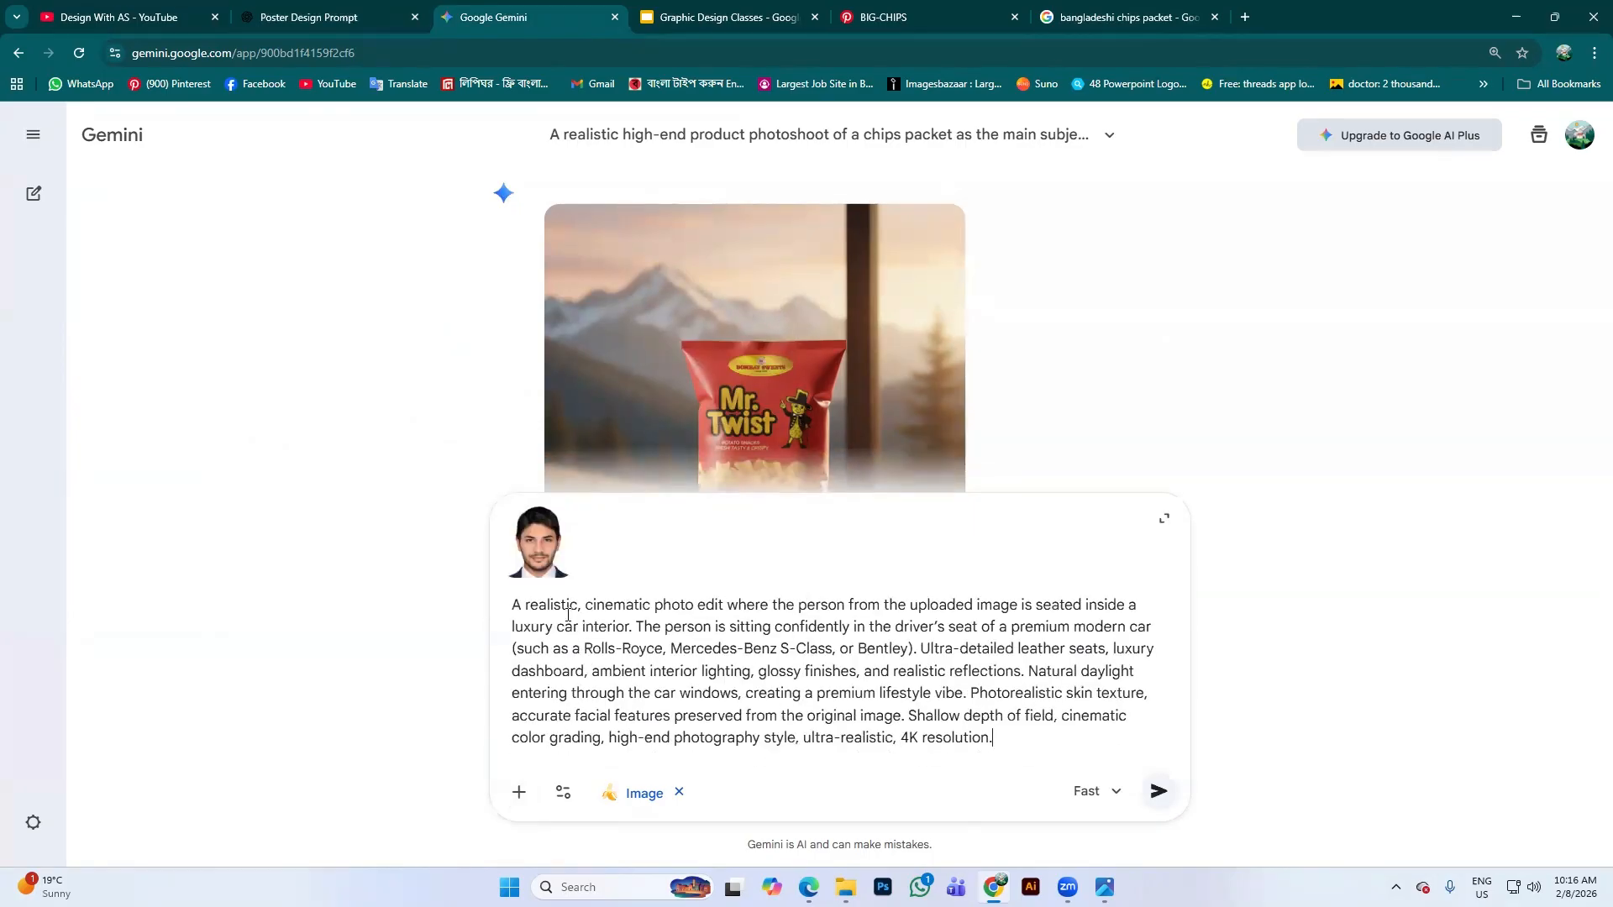
drag(538, 607, 767, 605)
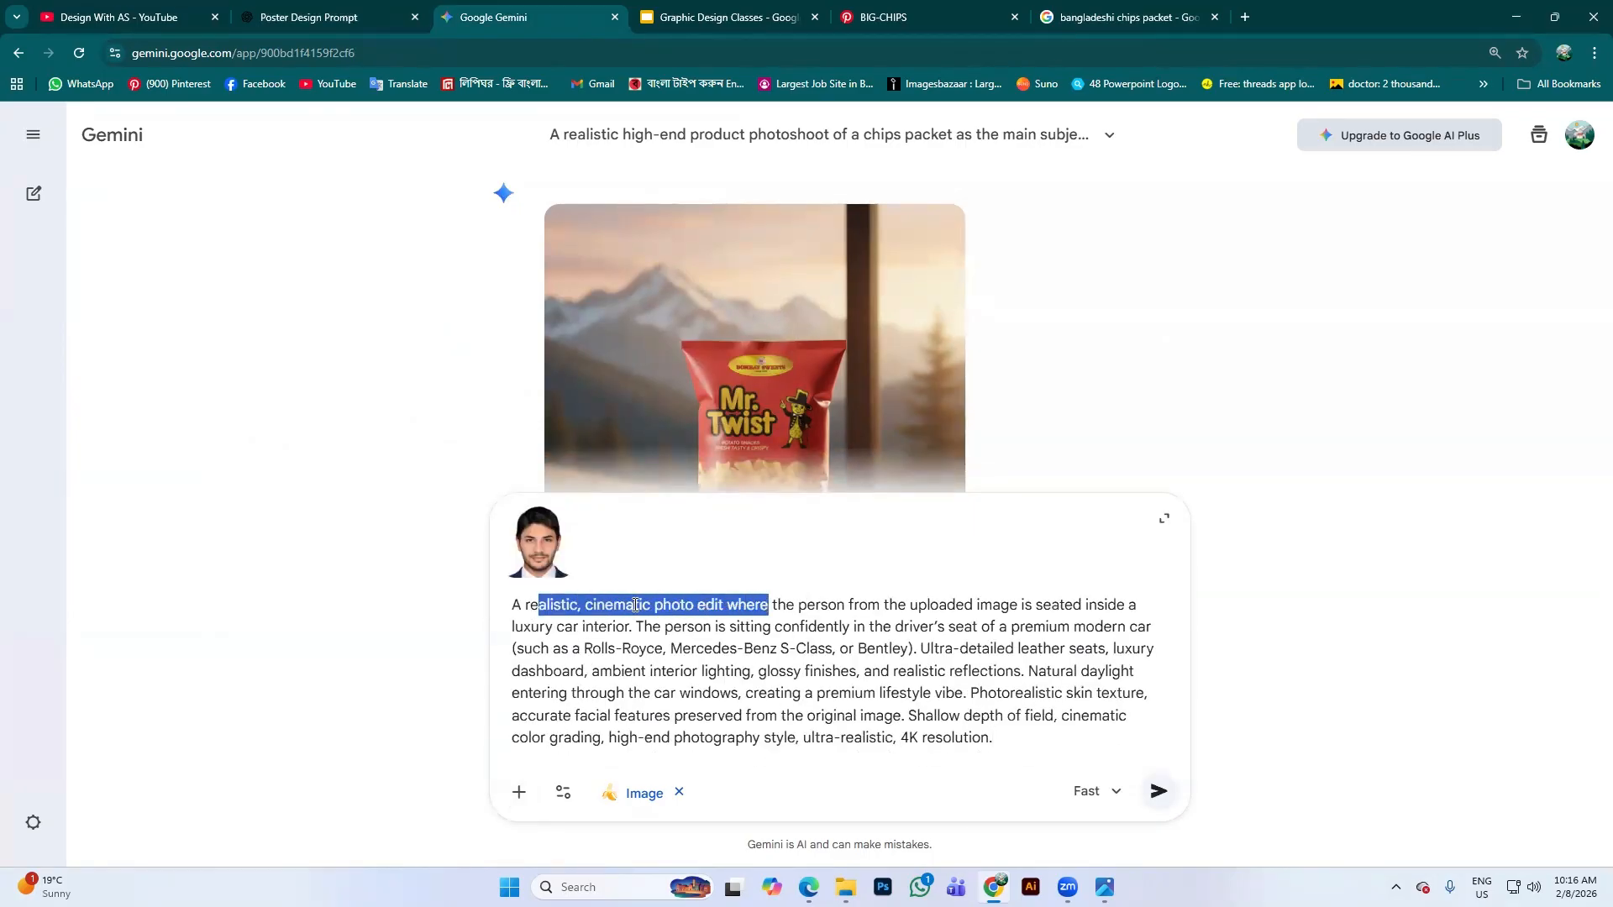
drag(637, 605, 1008, 601)
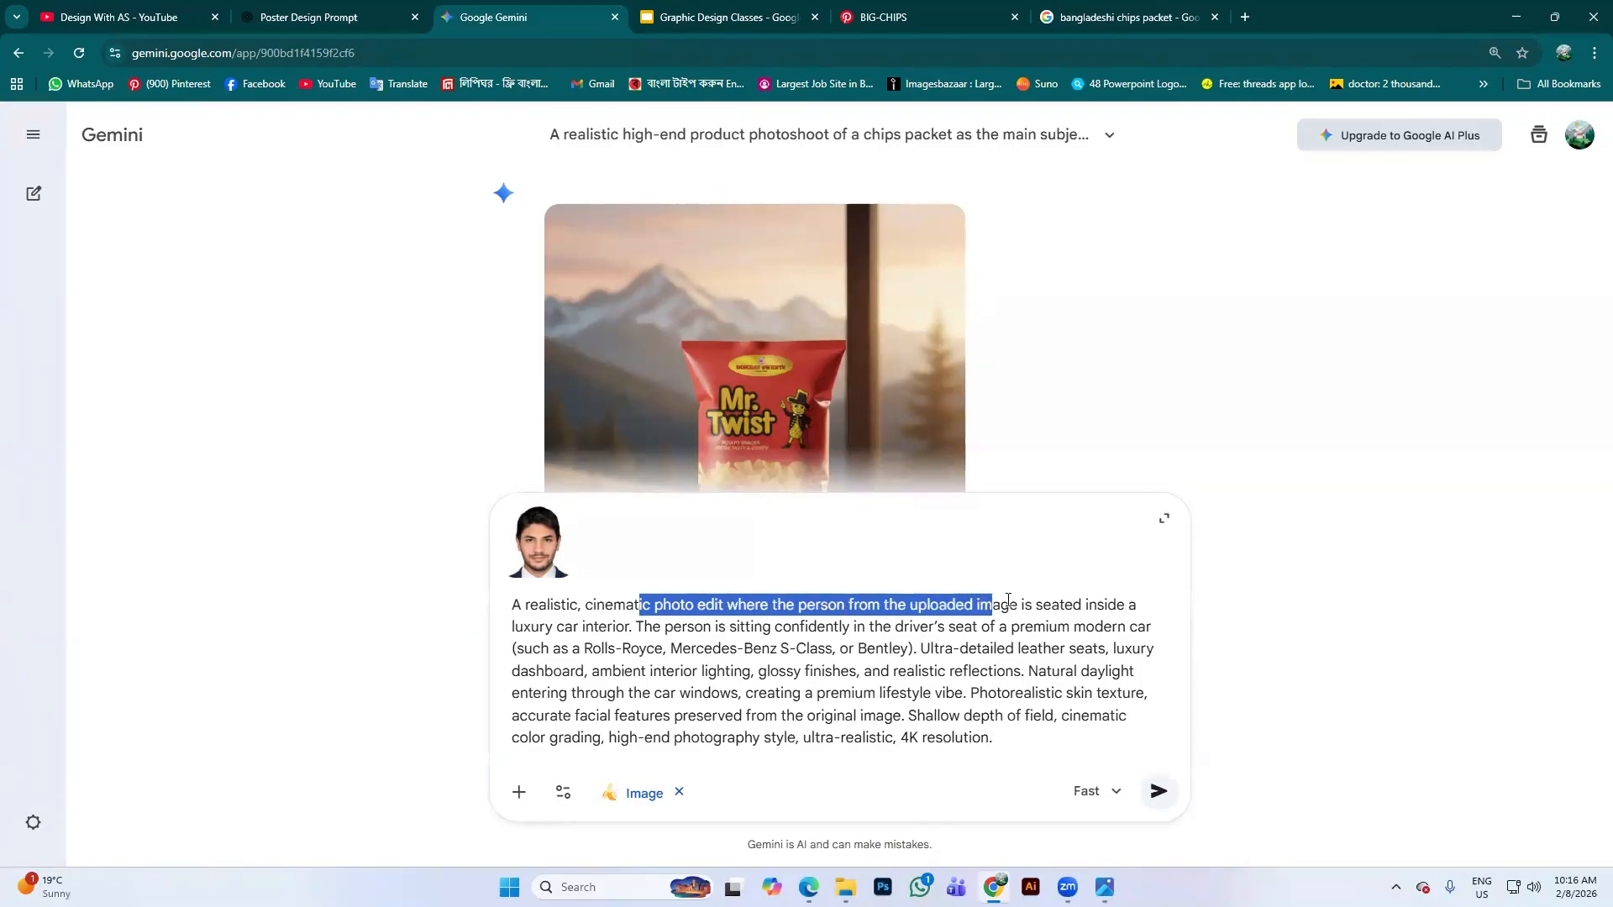
click(1001, 607)
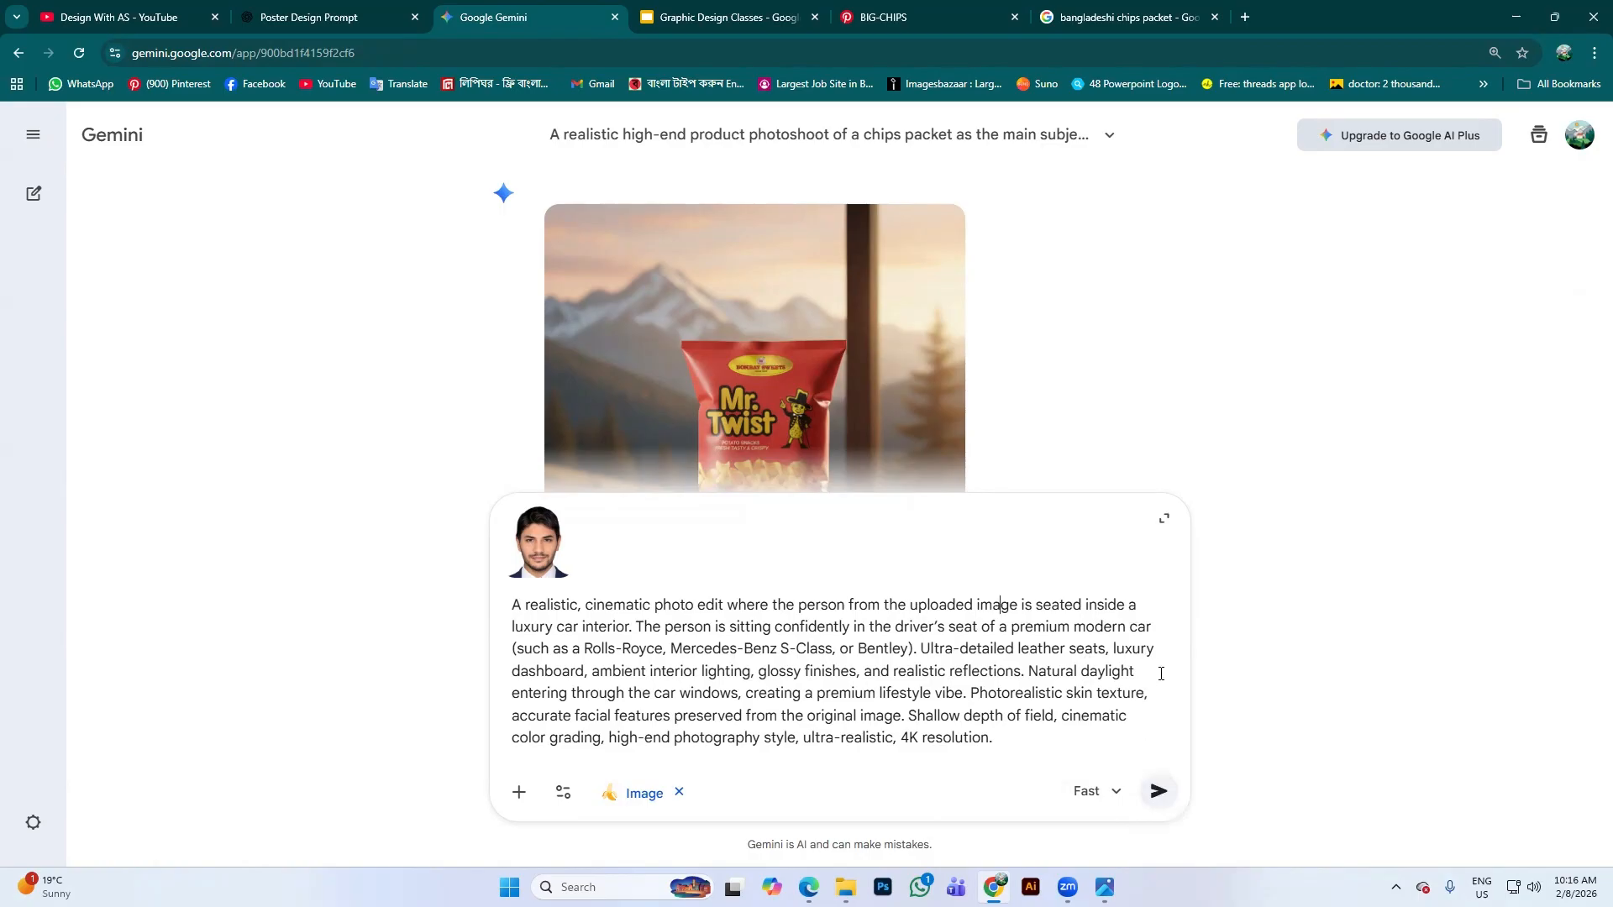
Submit the portrait with the car prompt and review the man in the tan leather driver seat
click(1159, 791)
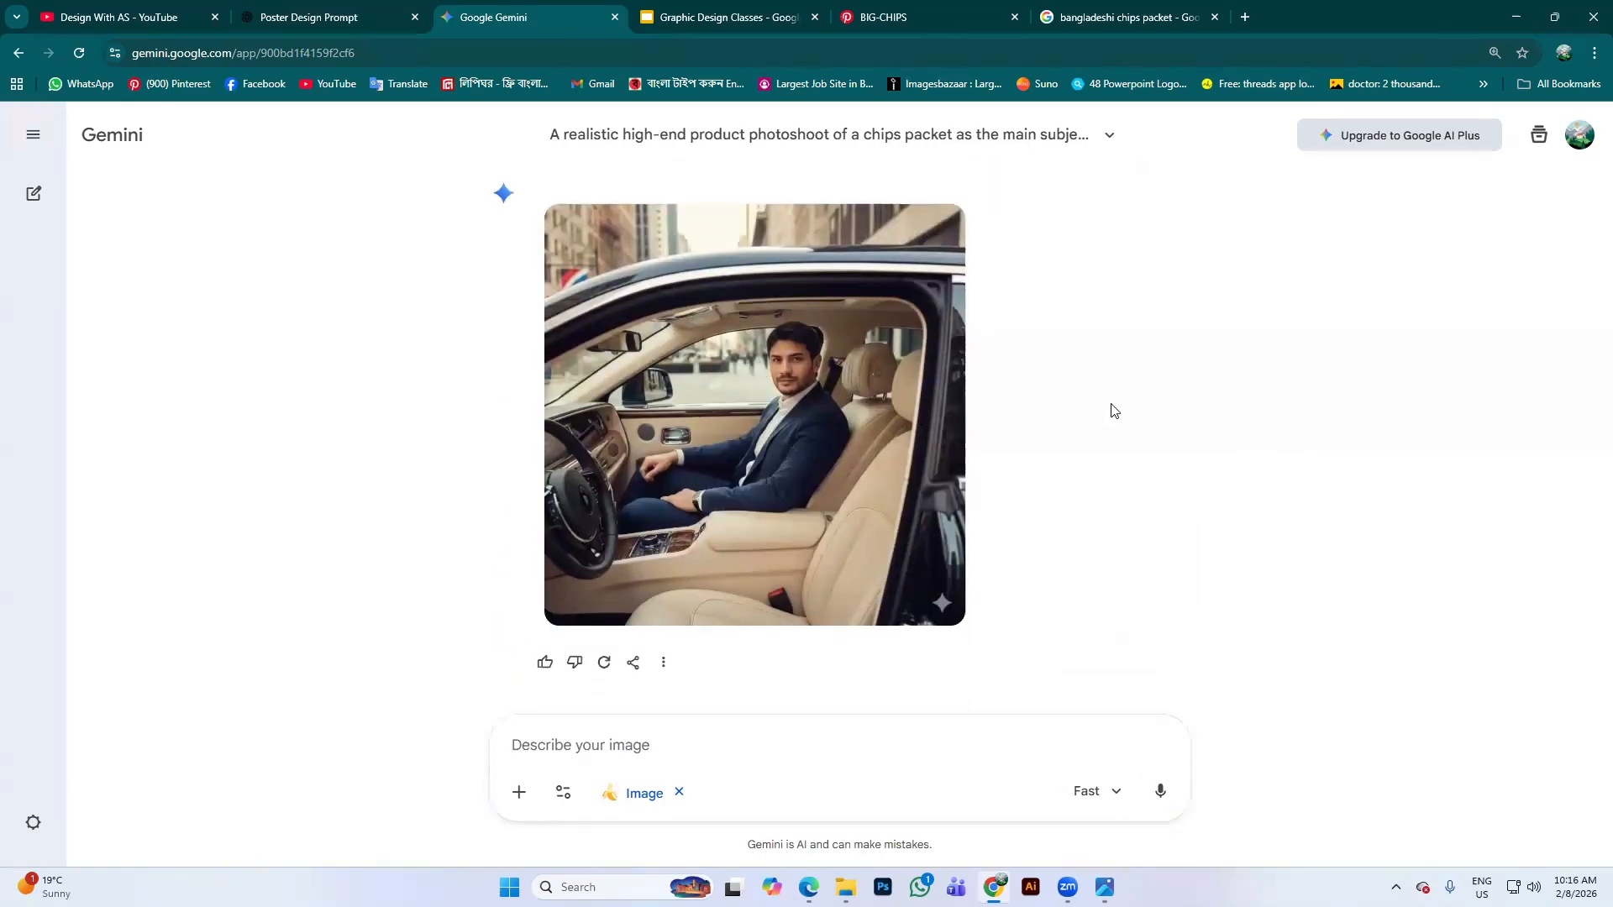
scroll(958, 411, up, 1)
scroll(731, 410, down, 1)
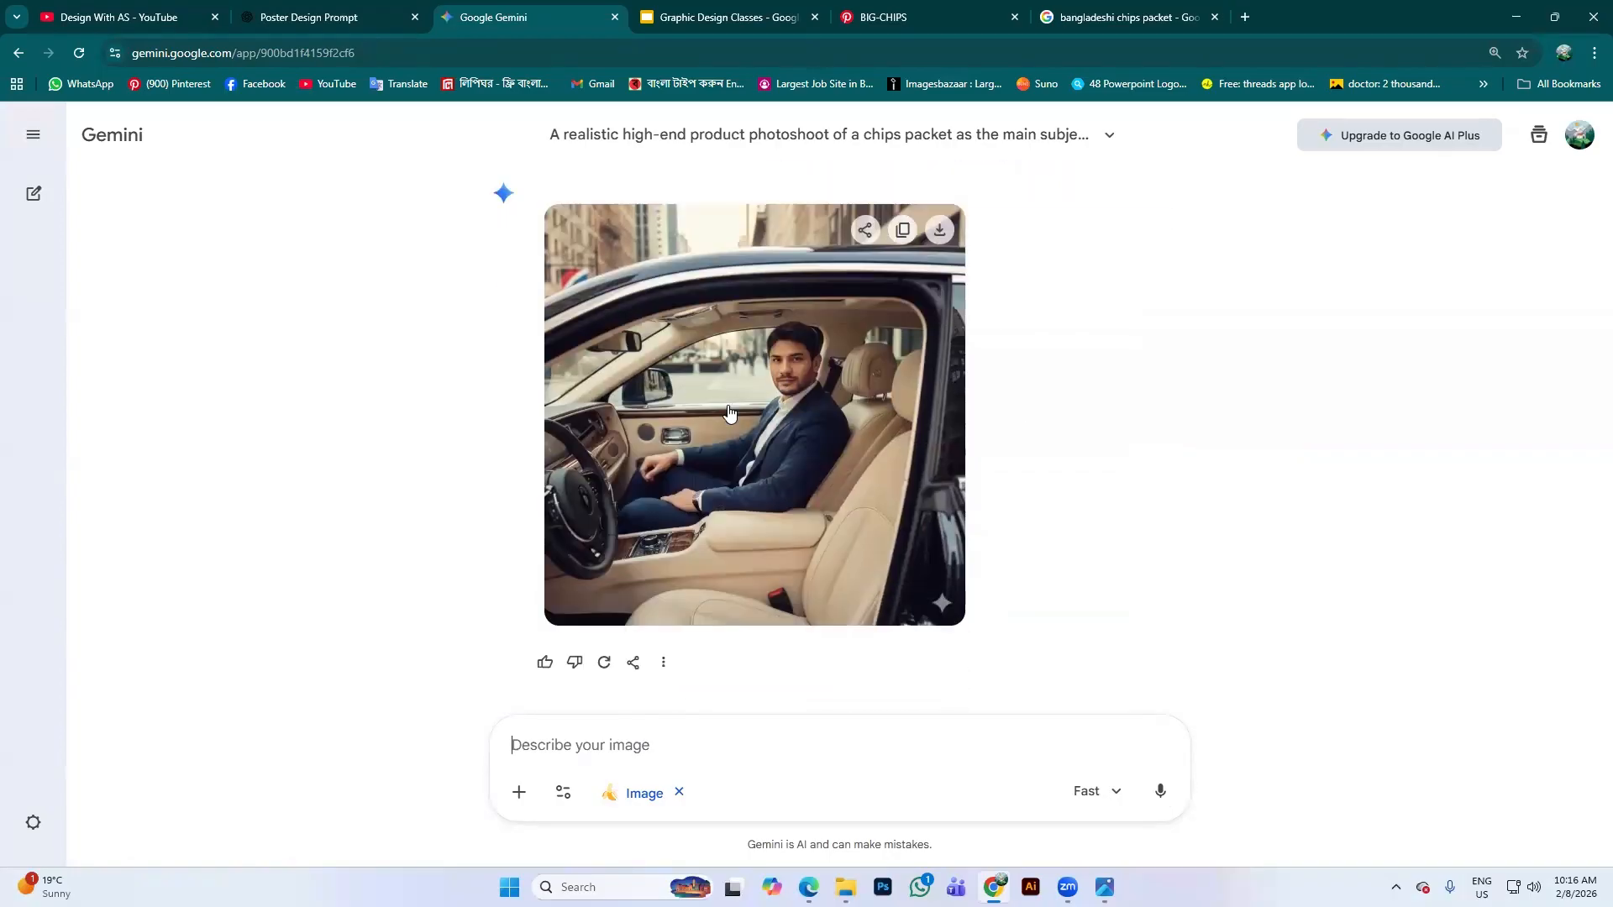
scroll(787, 562, up, 2)
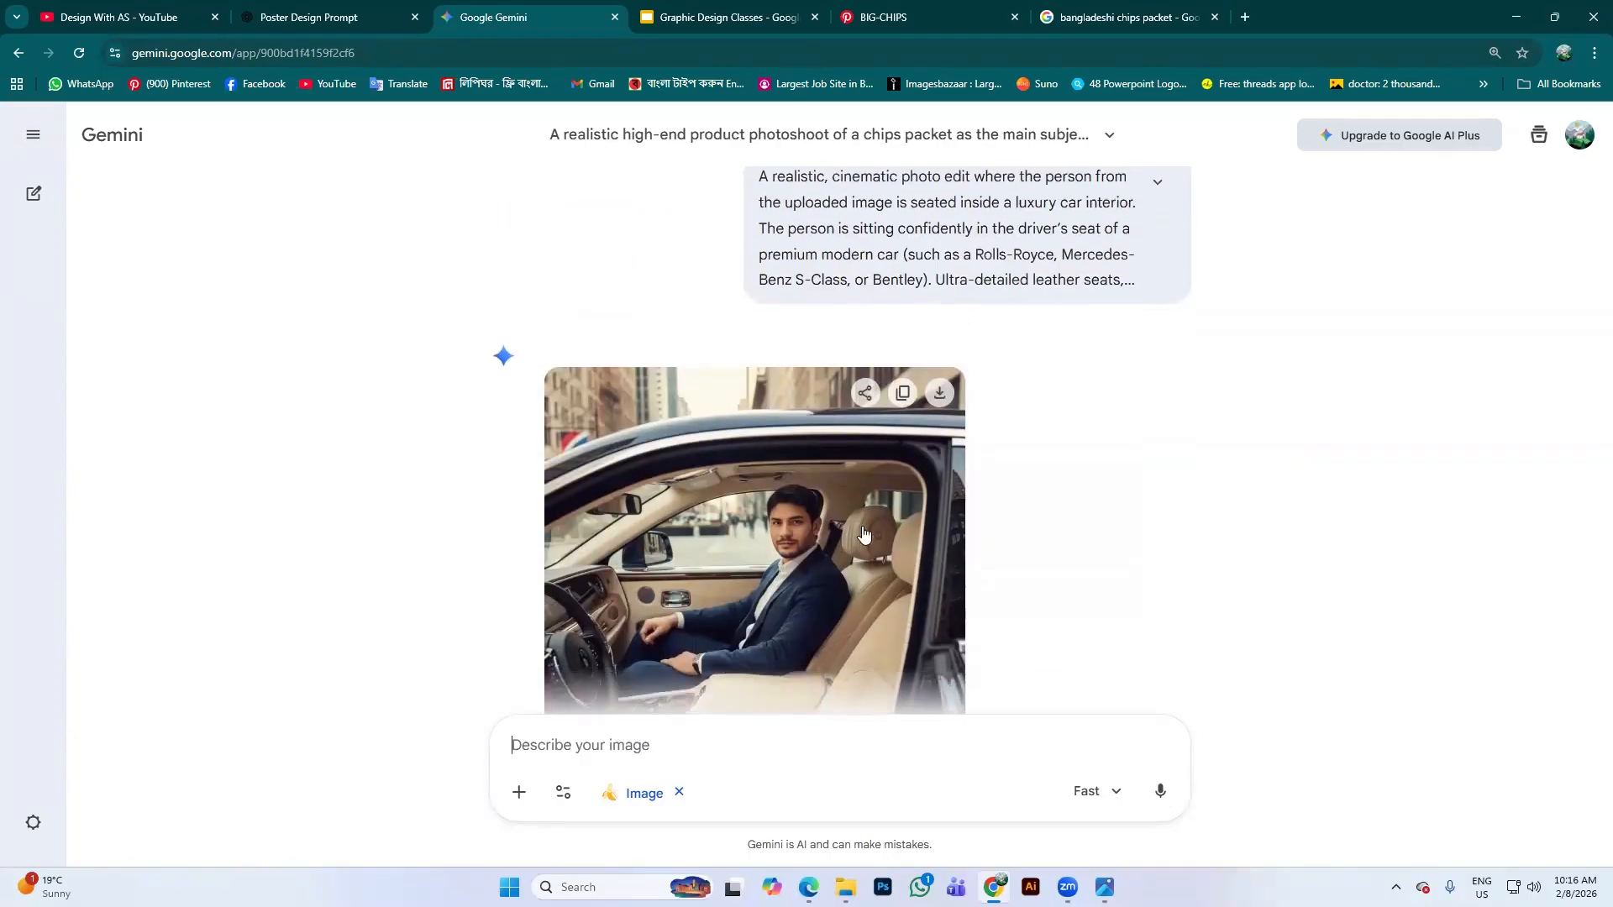
scroll(807, 436, down, 2)
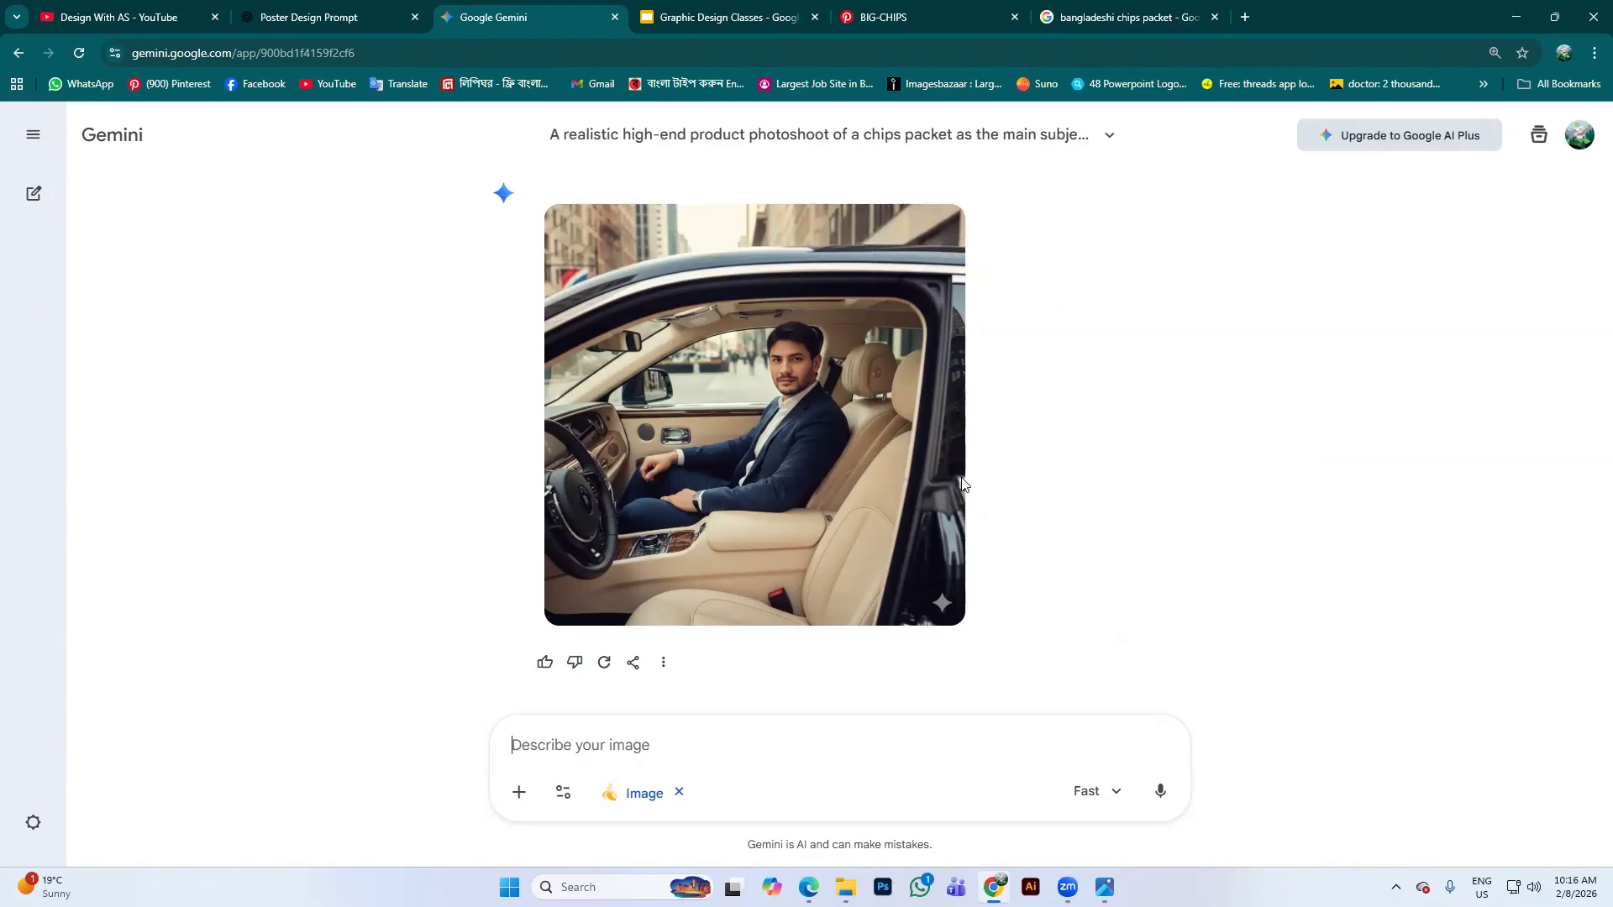
scroll(1293, 531, up, 1)
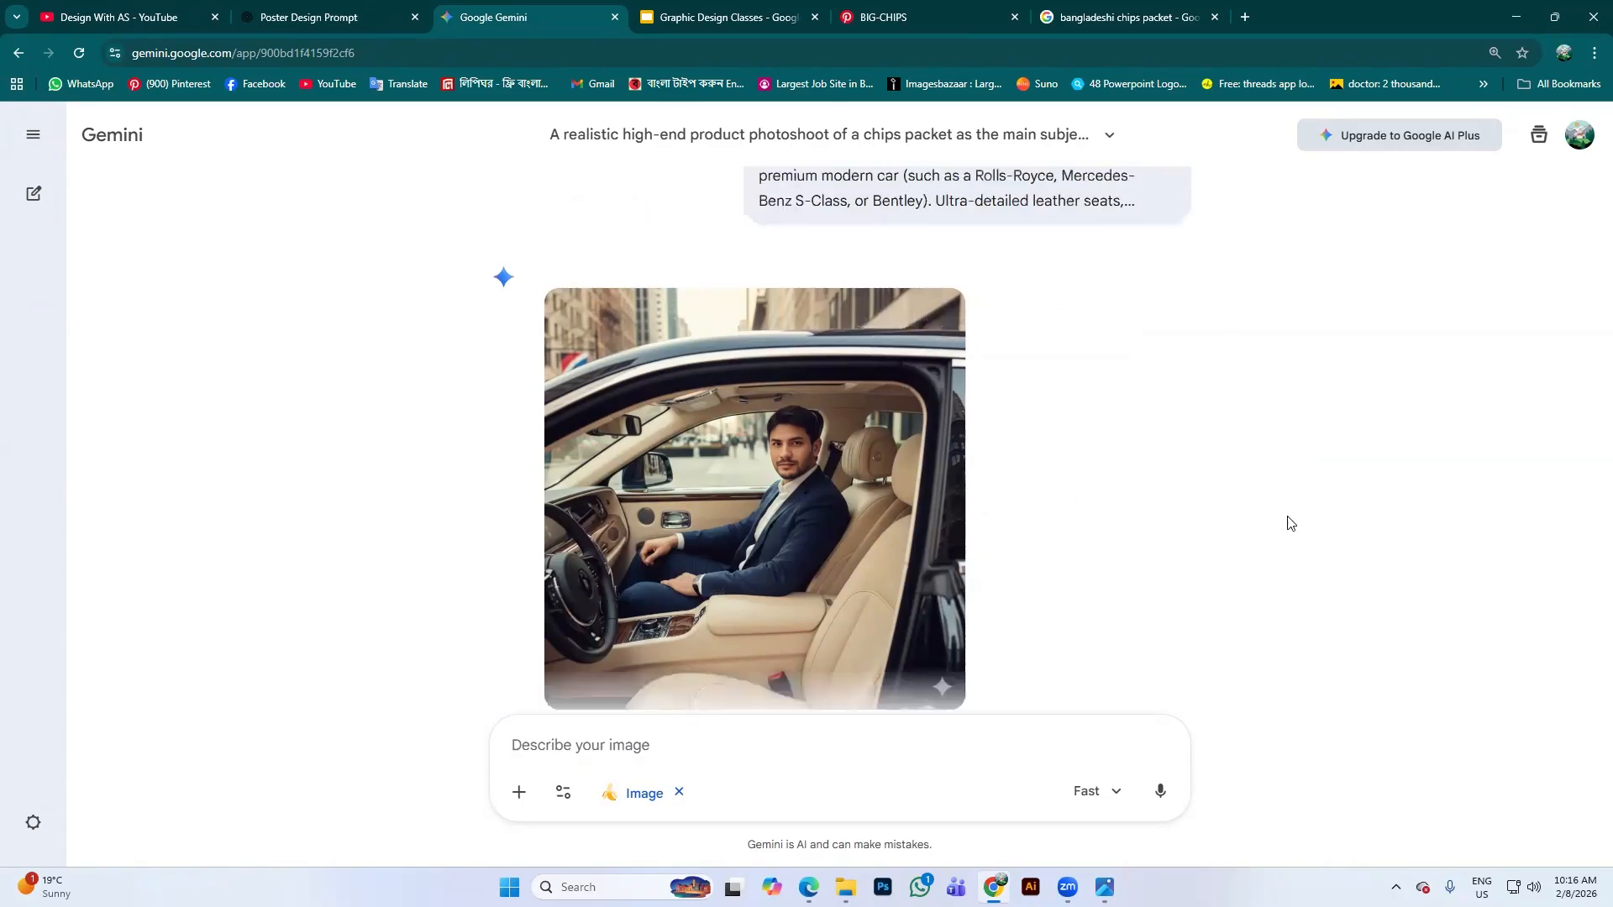
scroll(1151, 479, up, 4)
scroll(1012, 432, down, 5)
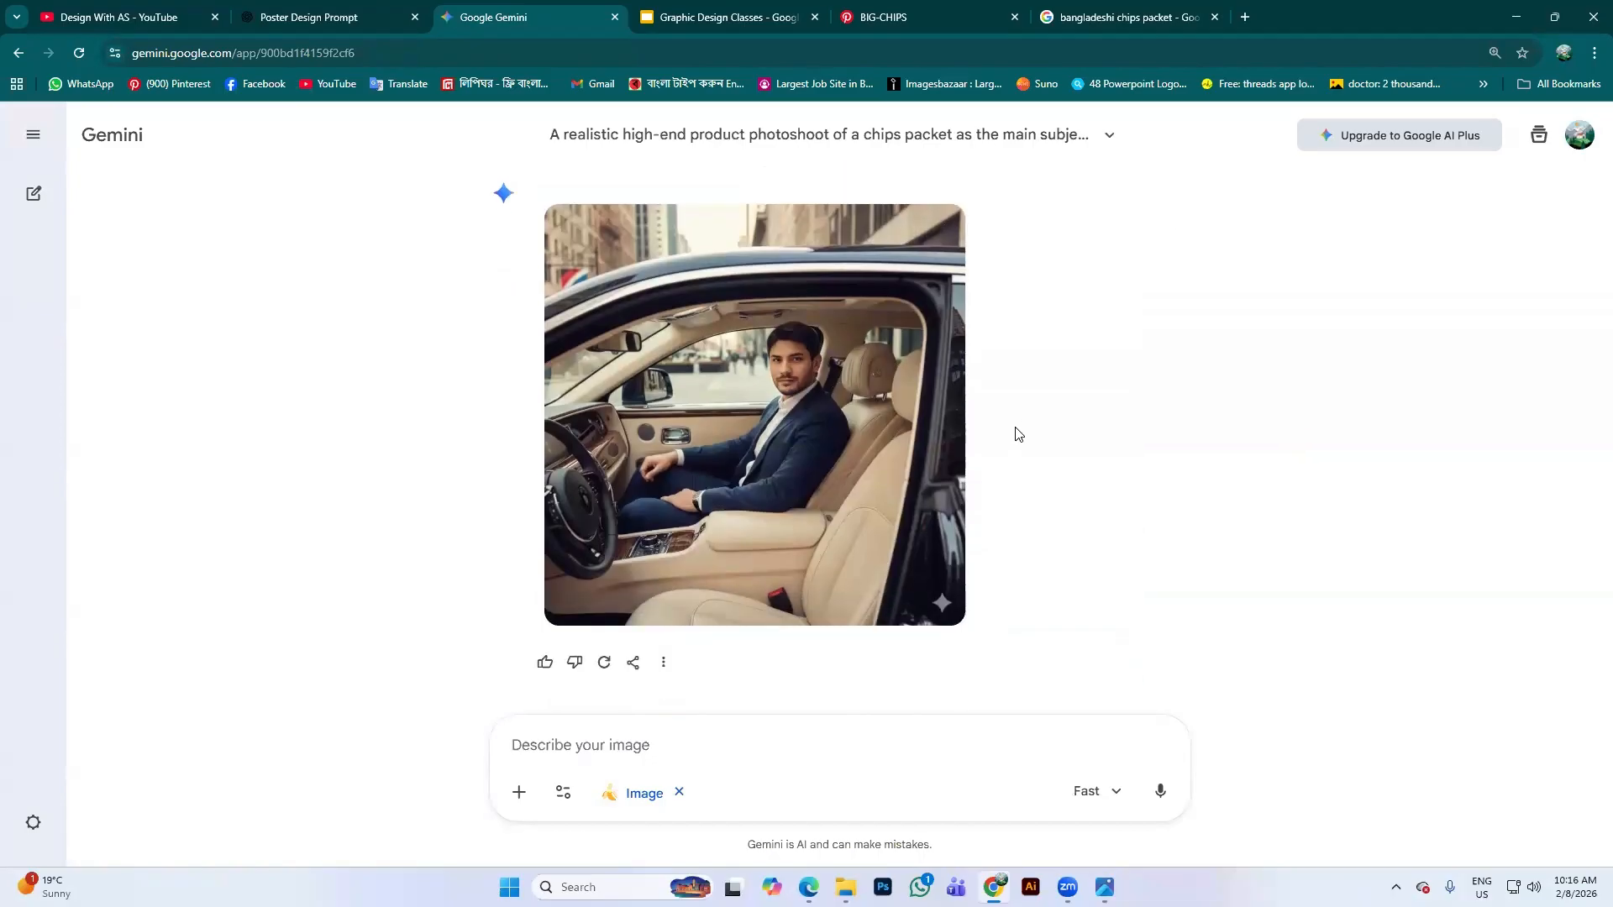
mouse_move(795, 410)
scroll(1294, 361, up, 4)
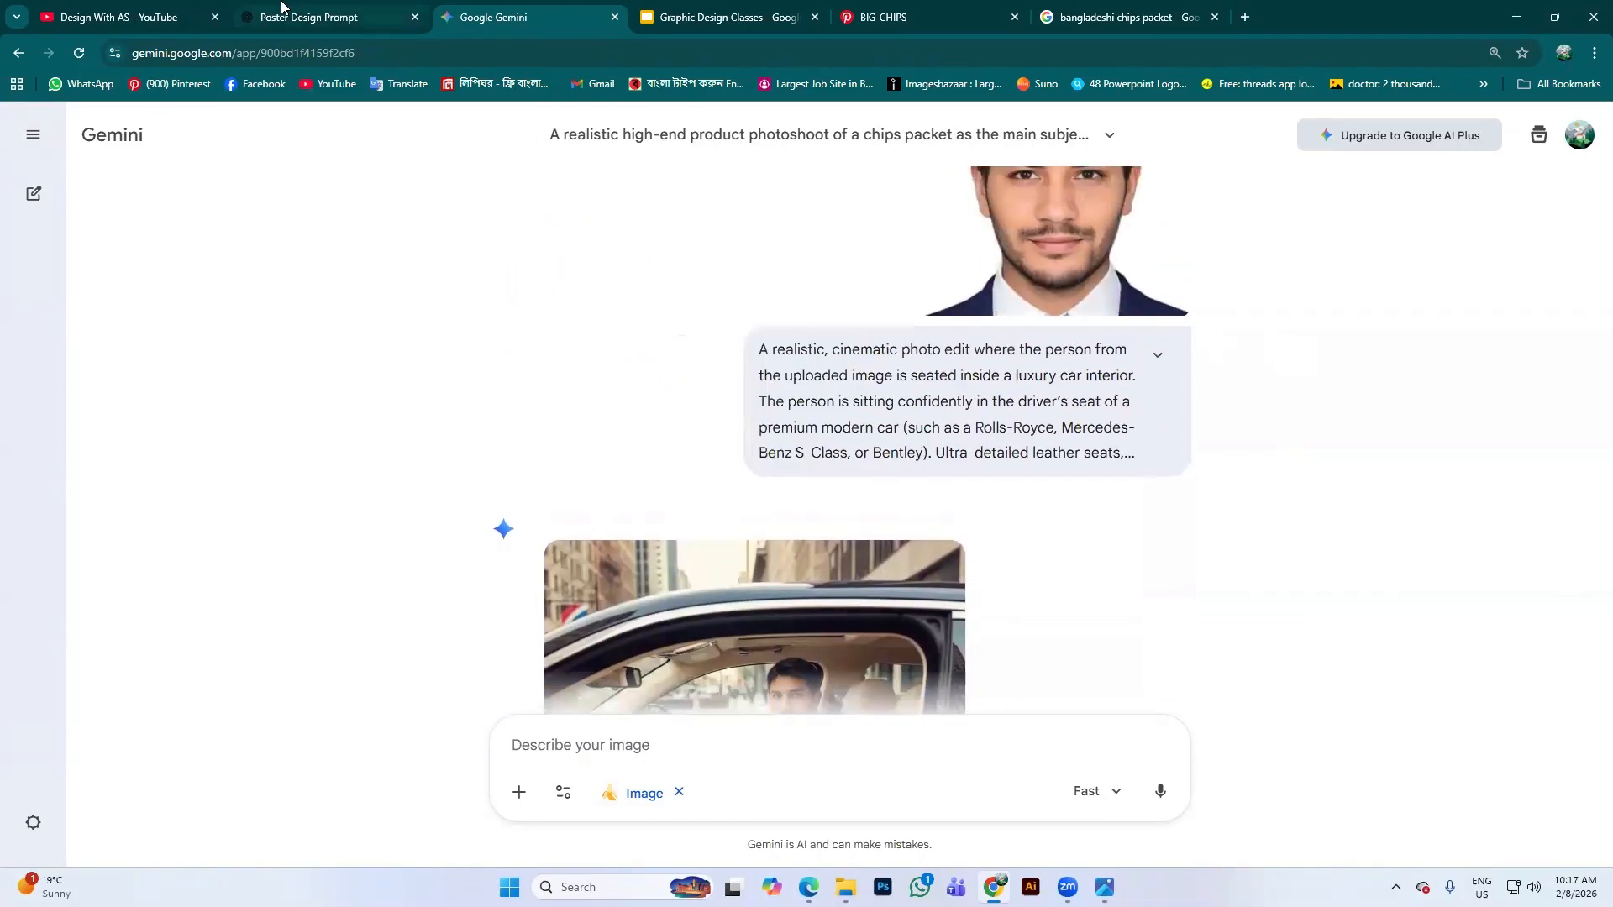
click(332, 17)
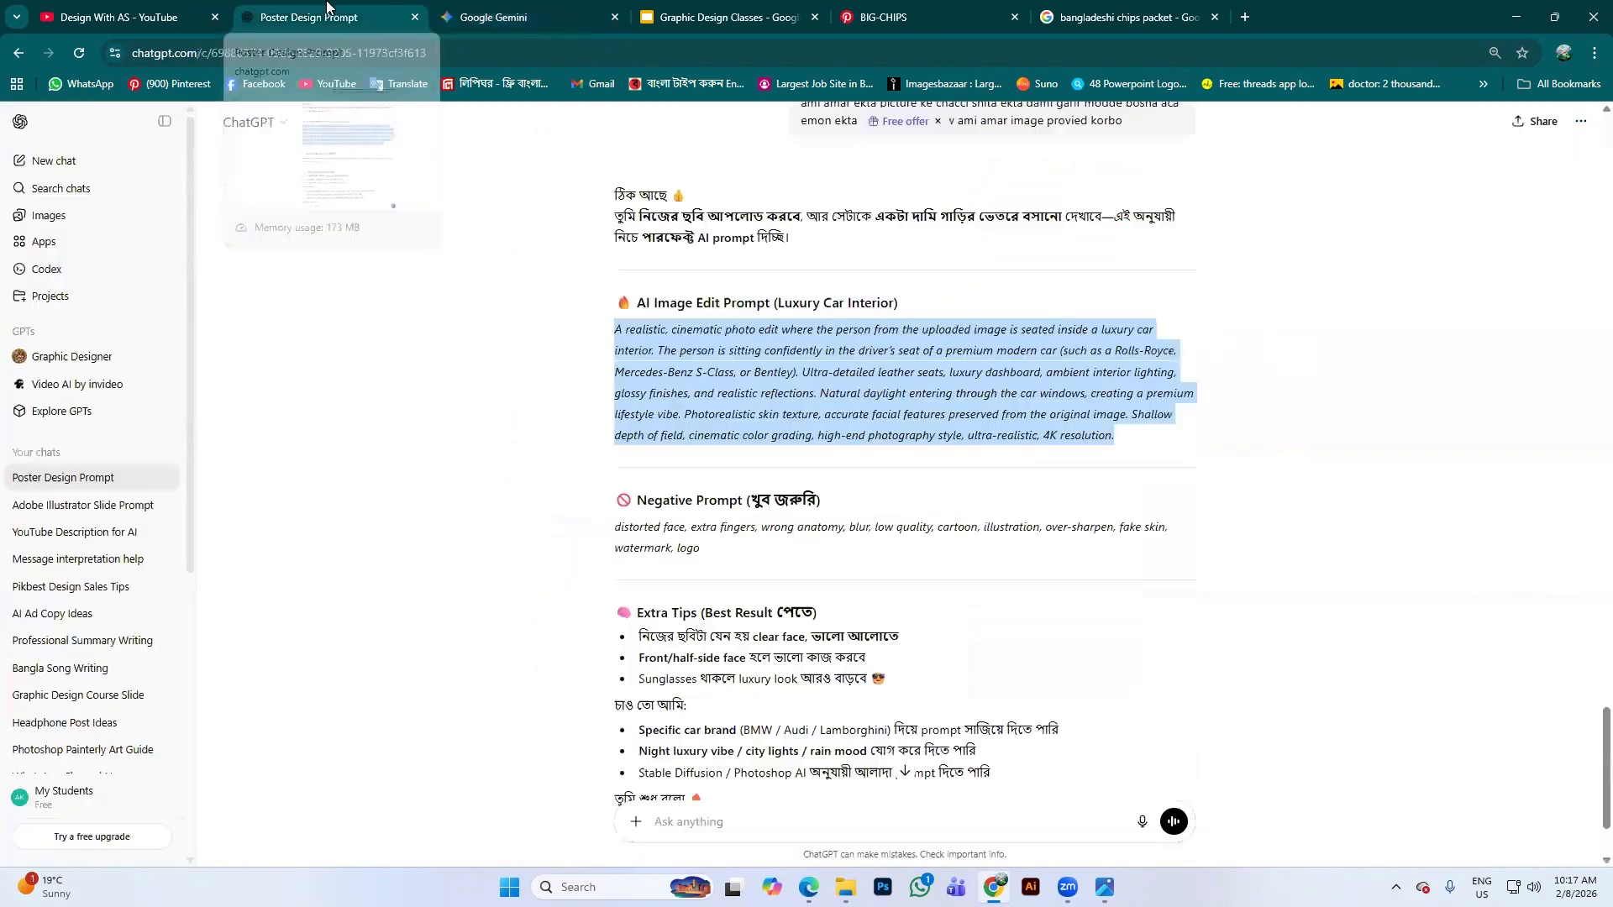
click(491, 15)
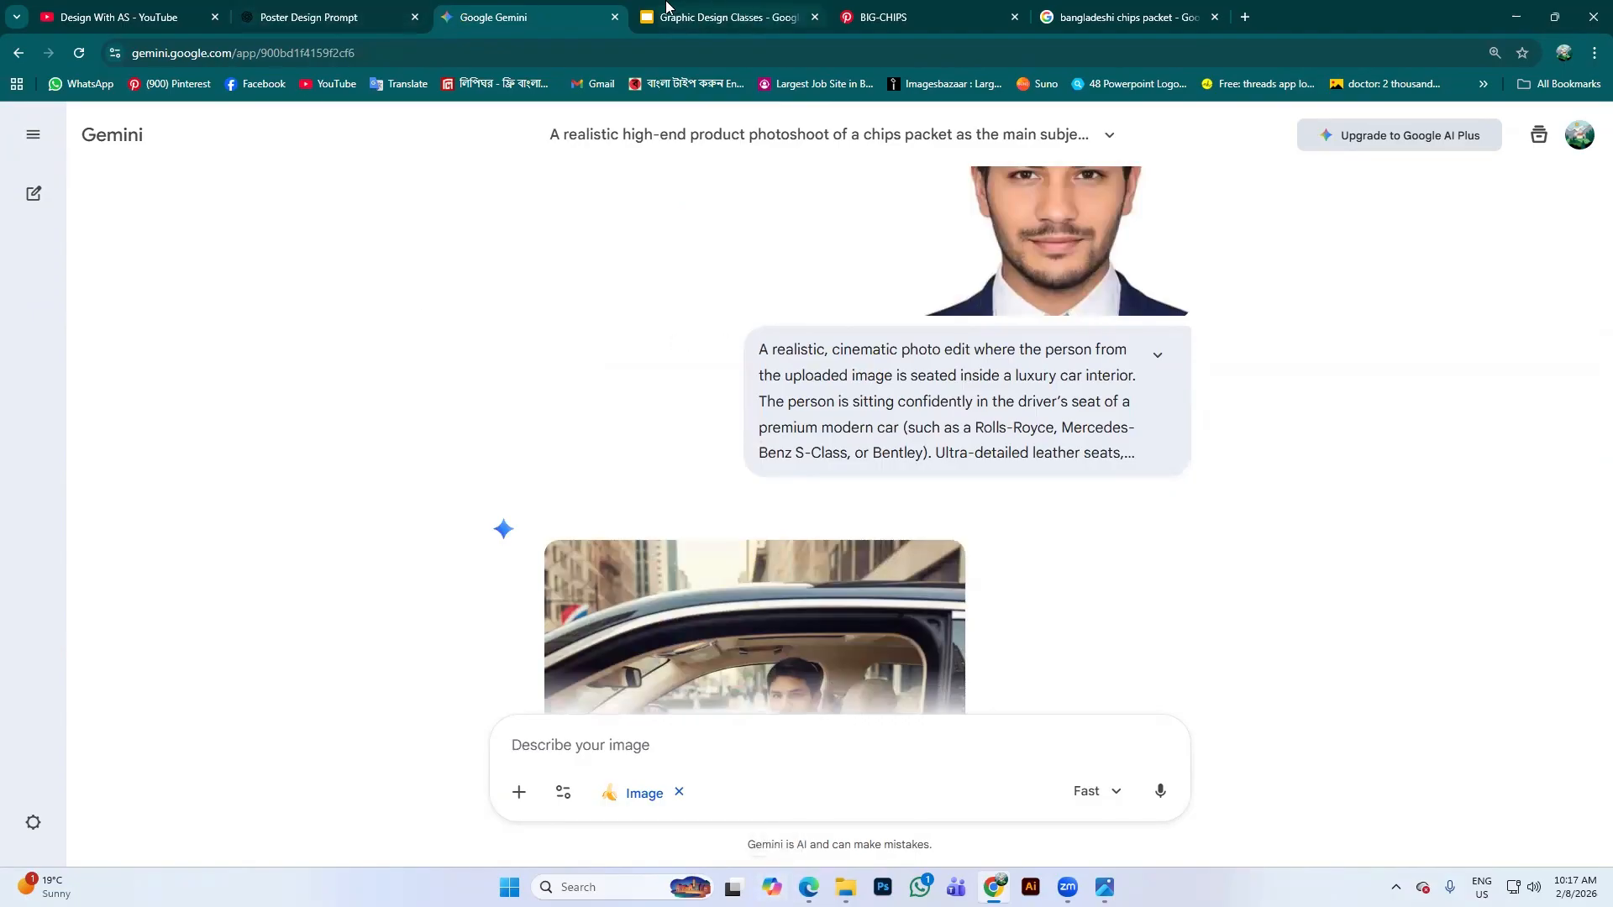
Close the Bangladeshi chips packet tab and open a new tab ahead of BIG-CHIPS
click(921, 19)
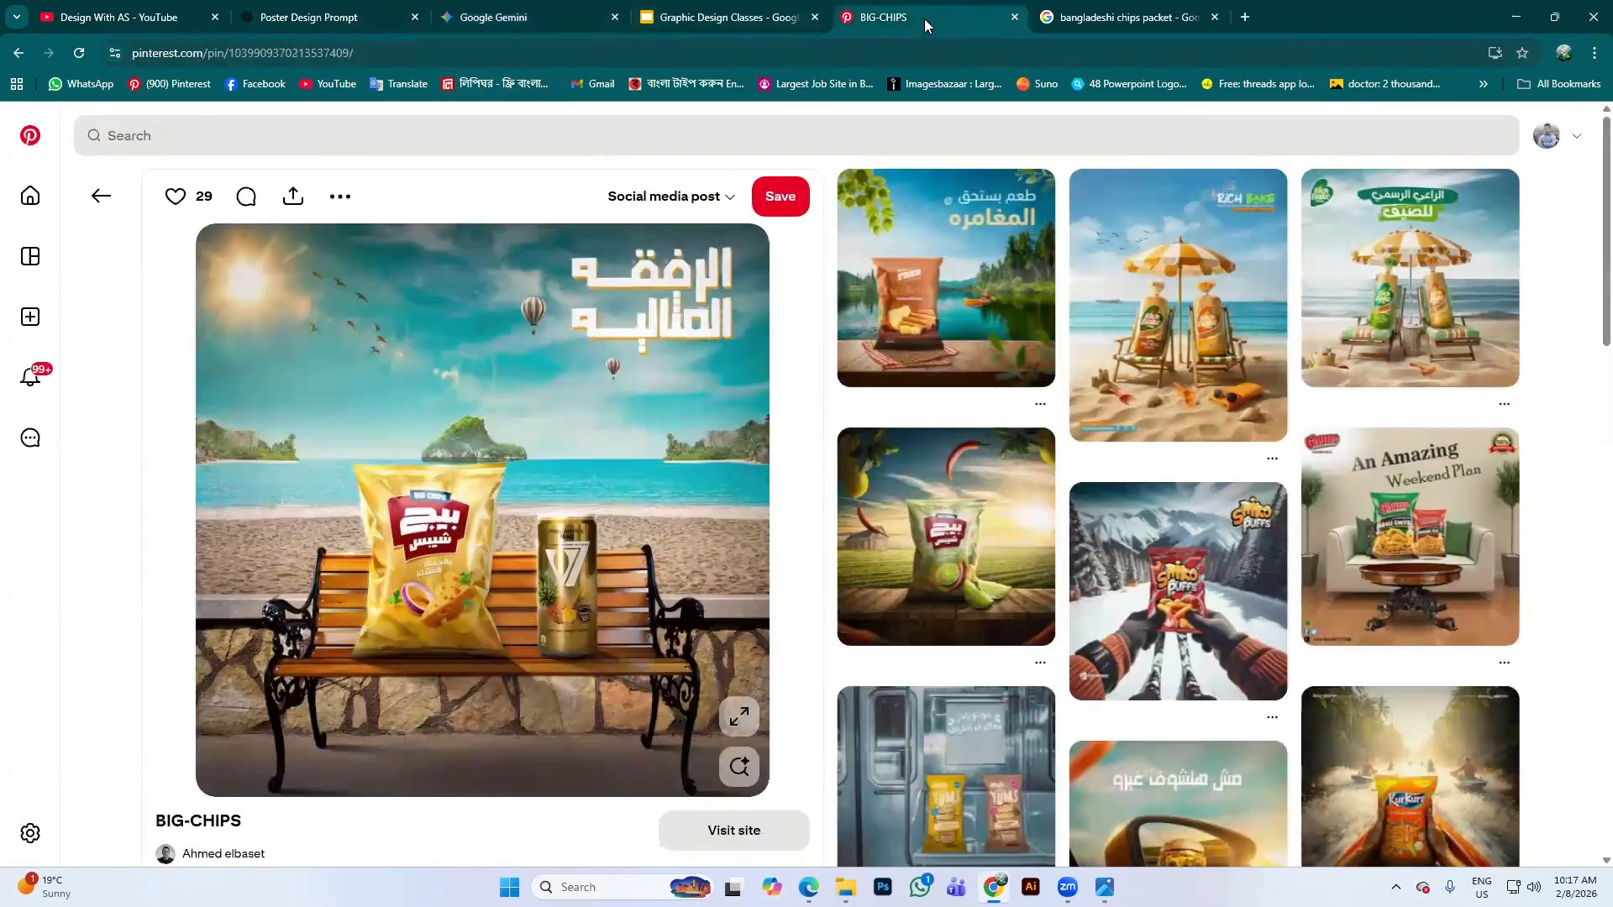
click(1214, 18)
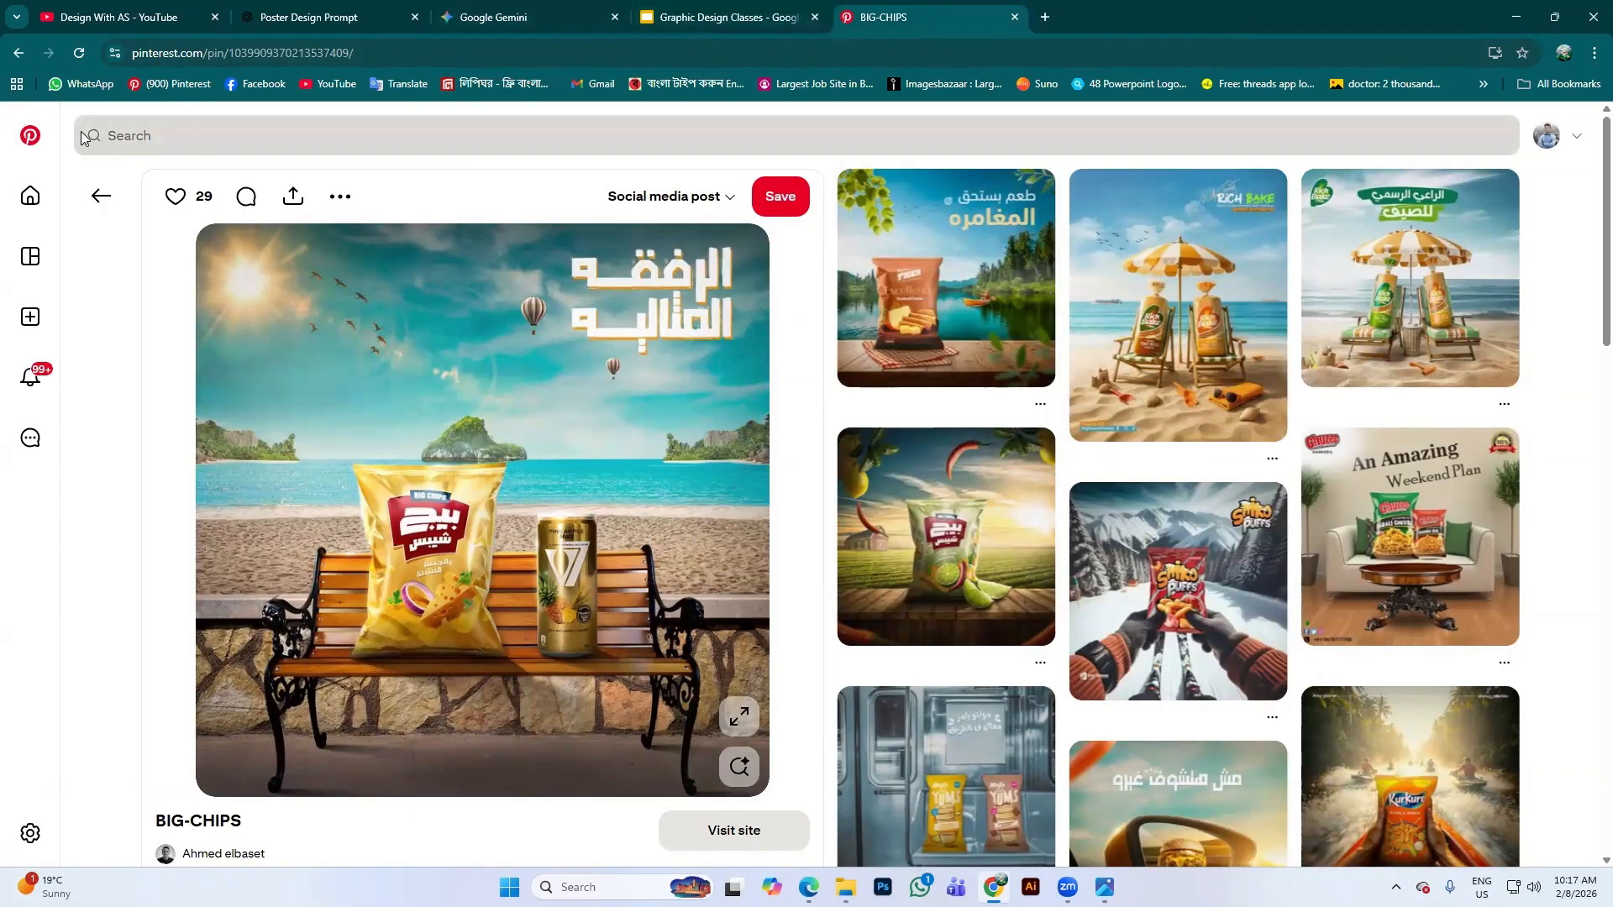
click(1047, 17)
drag(1049, 18, 847, 17)
Search Google for 'lionardo ai' and open the Leonardo.Ai result
click(754, 351)
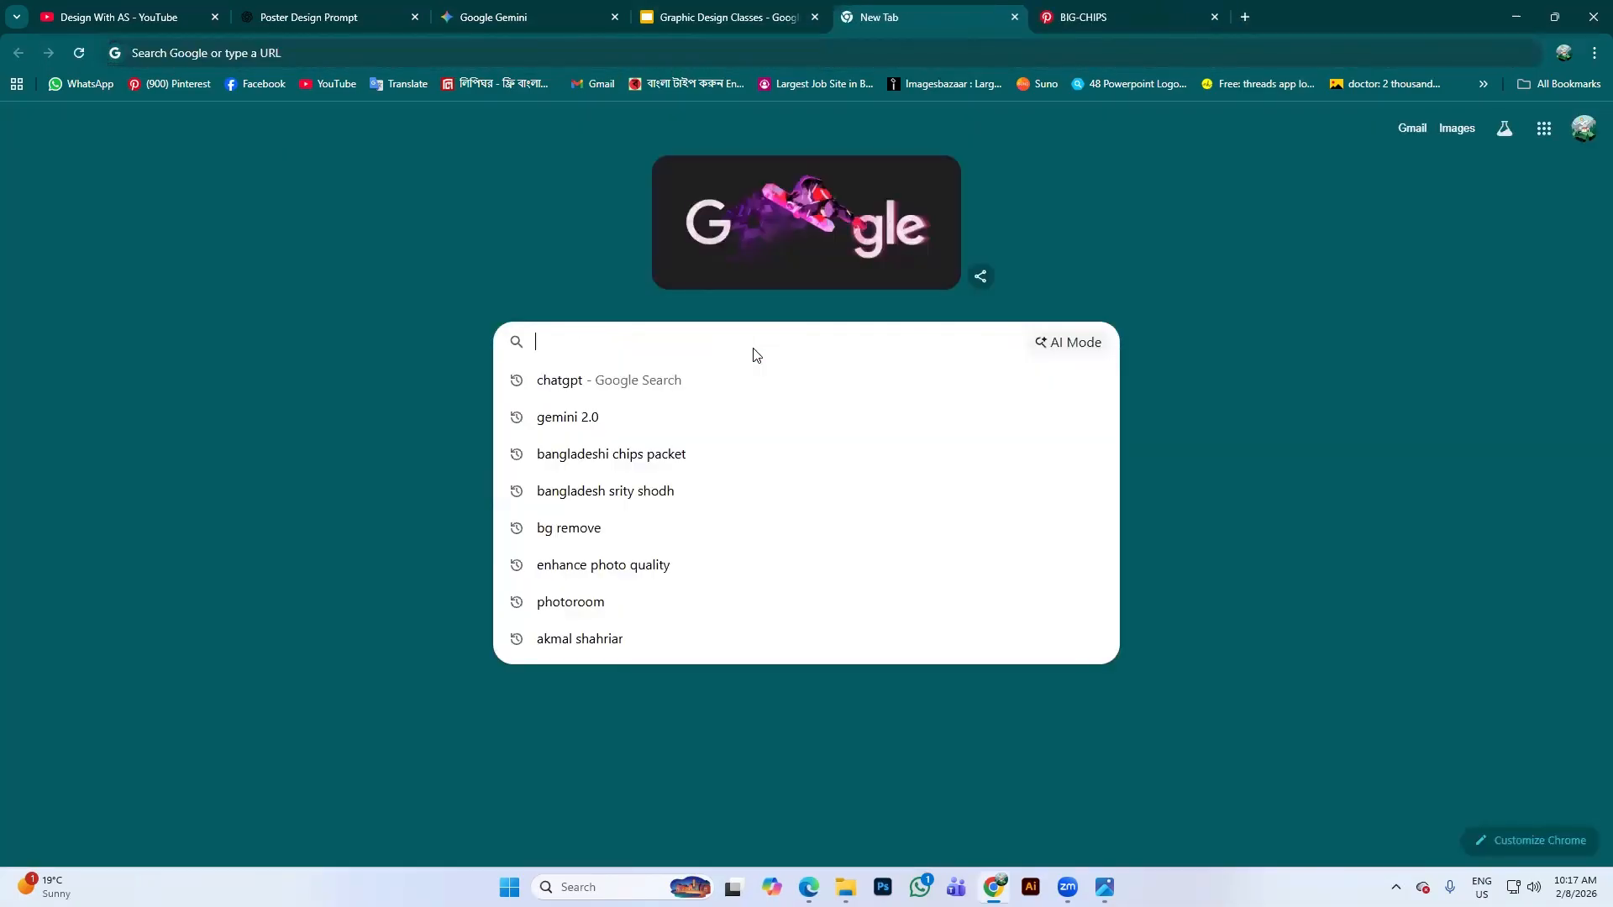
text(lio)
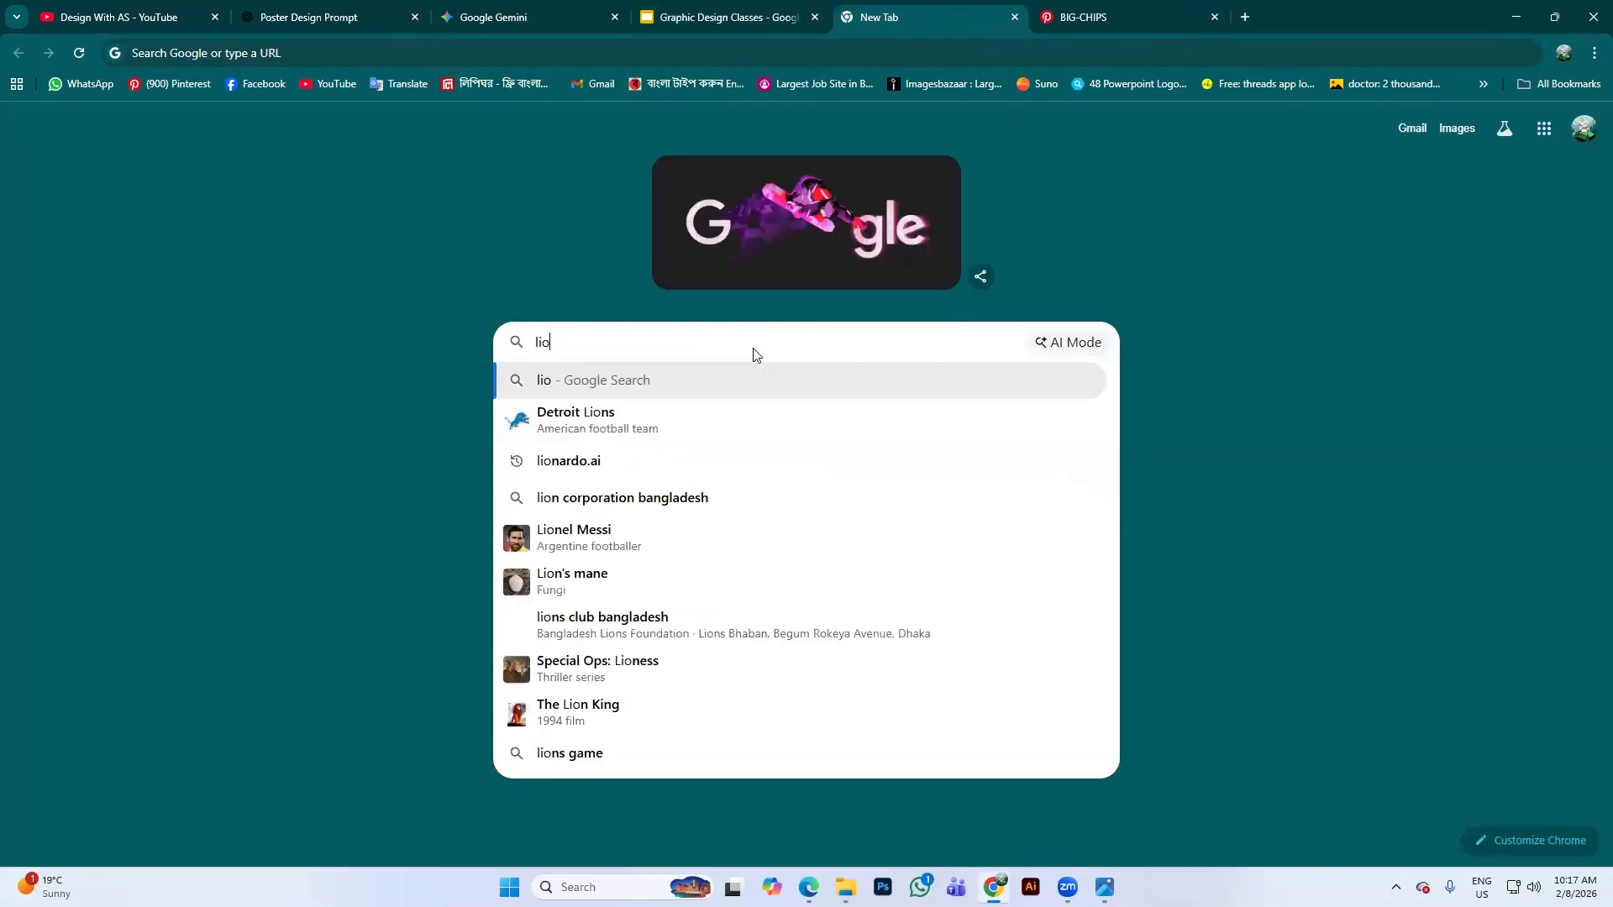
text(nard)
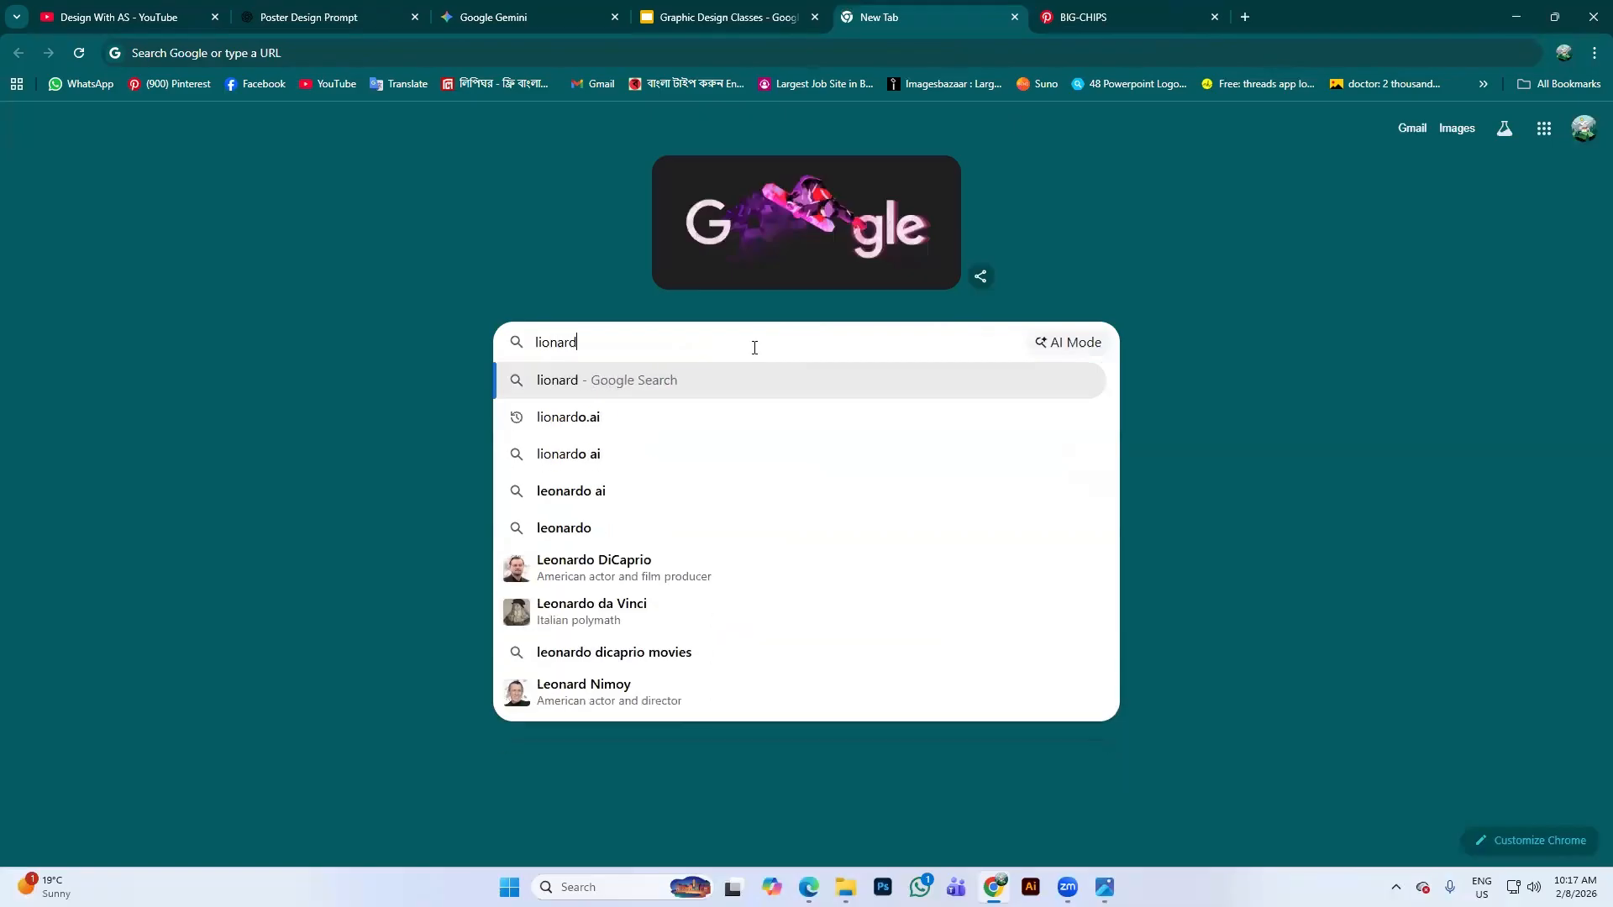
text(o ai)
key(Return)
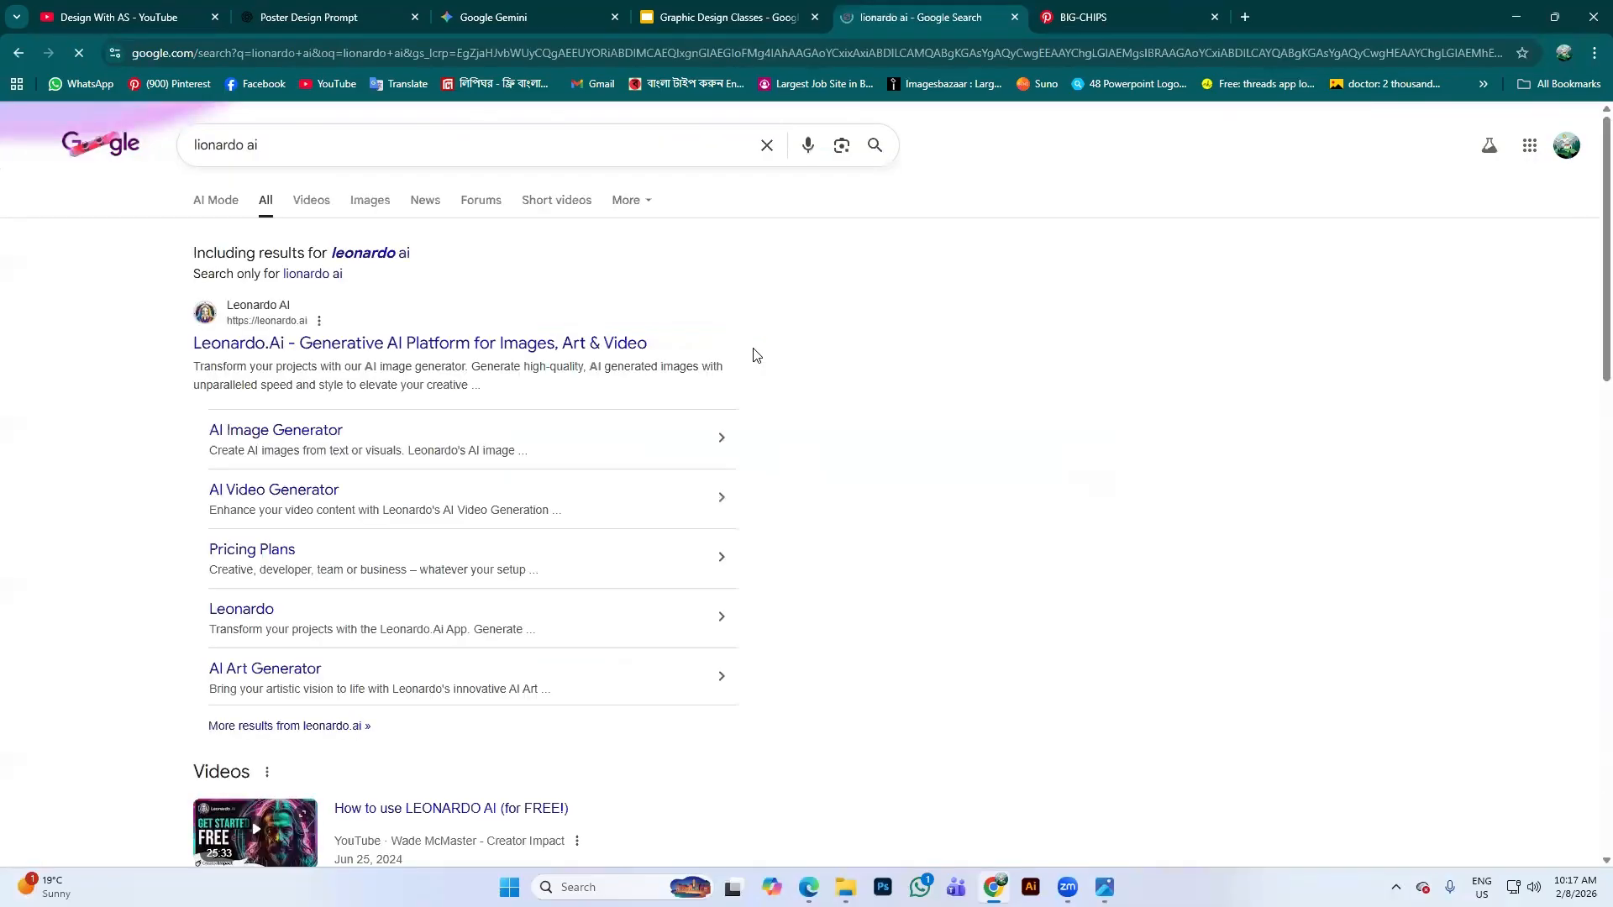
click(345, 334)
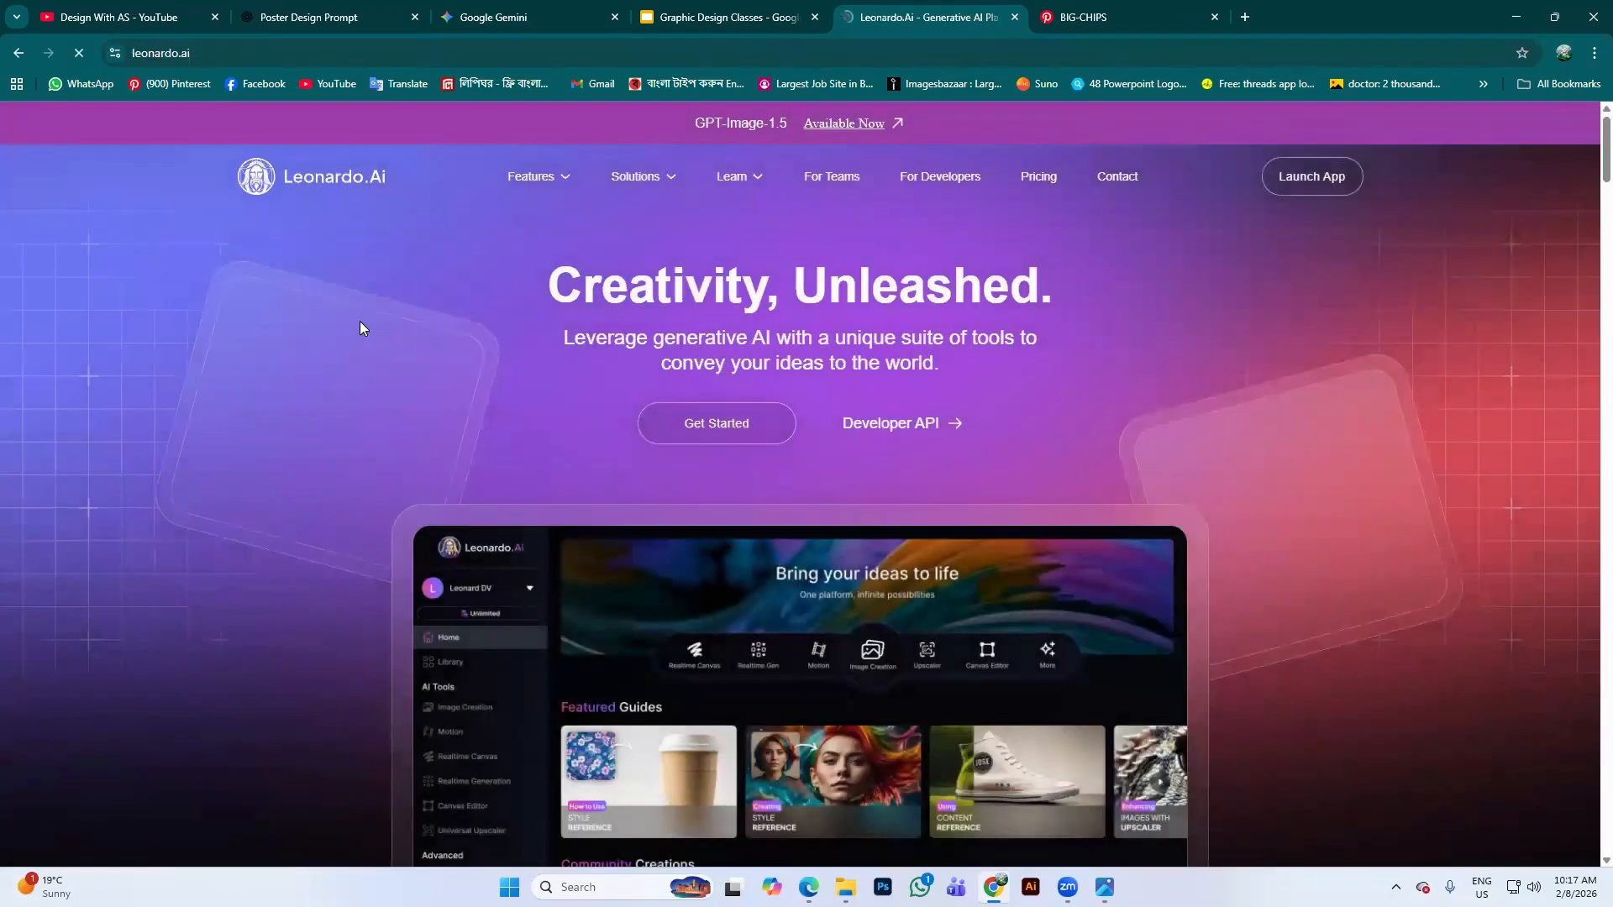
Launch the Leonardo app via Get Started, close the old site tab, and choose Google sign-in
click(736, 423)
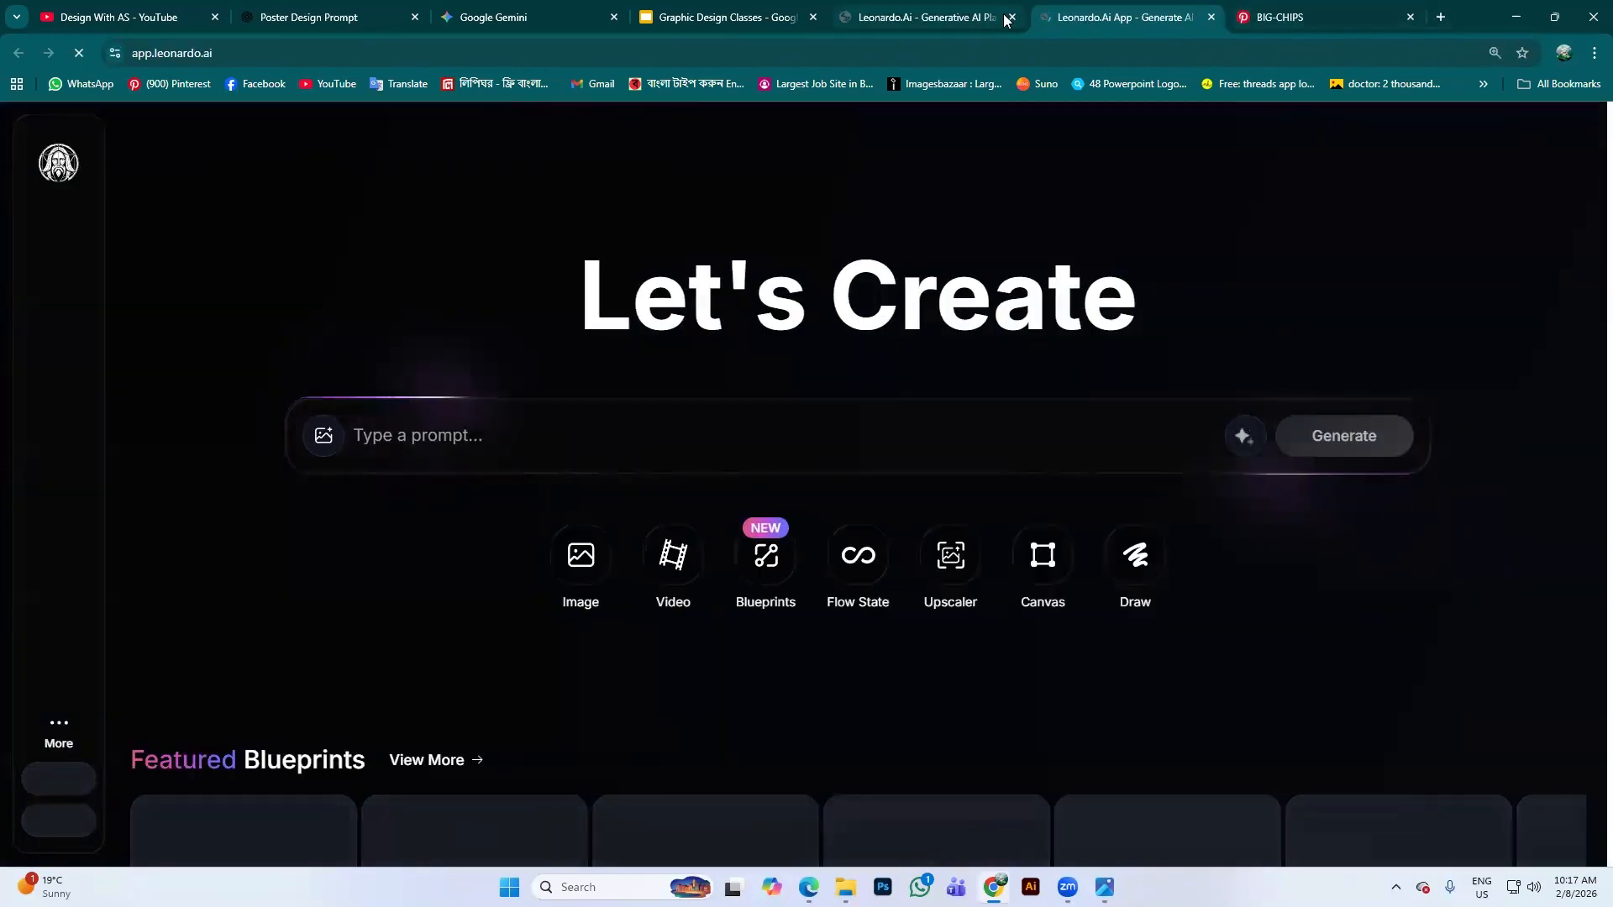
click(1010, 17)
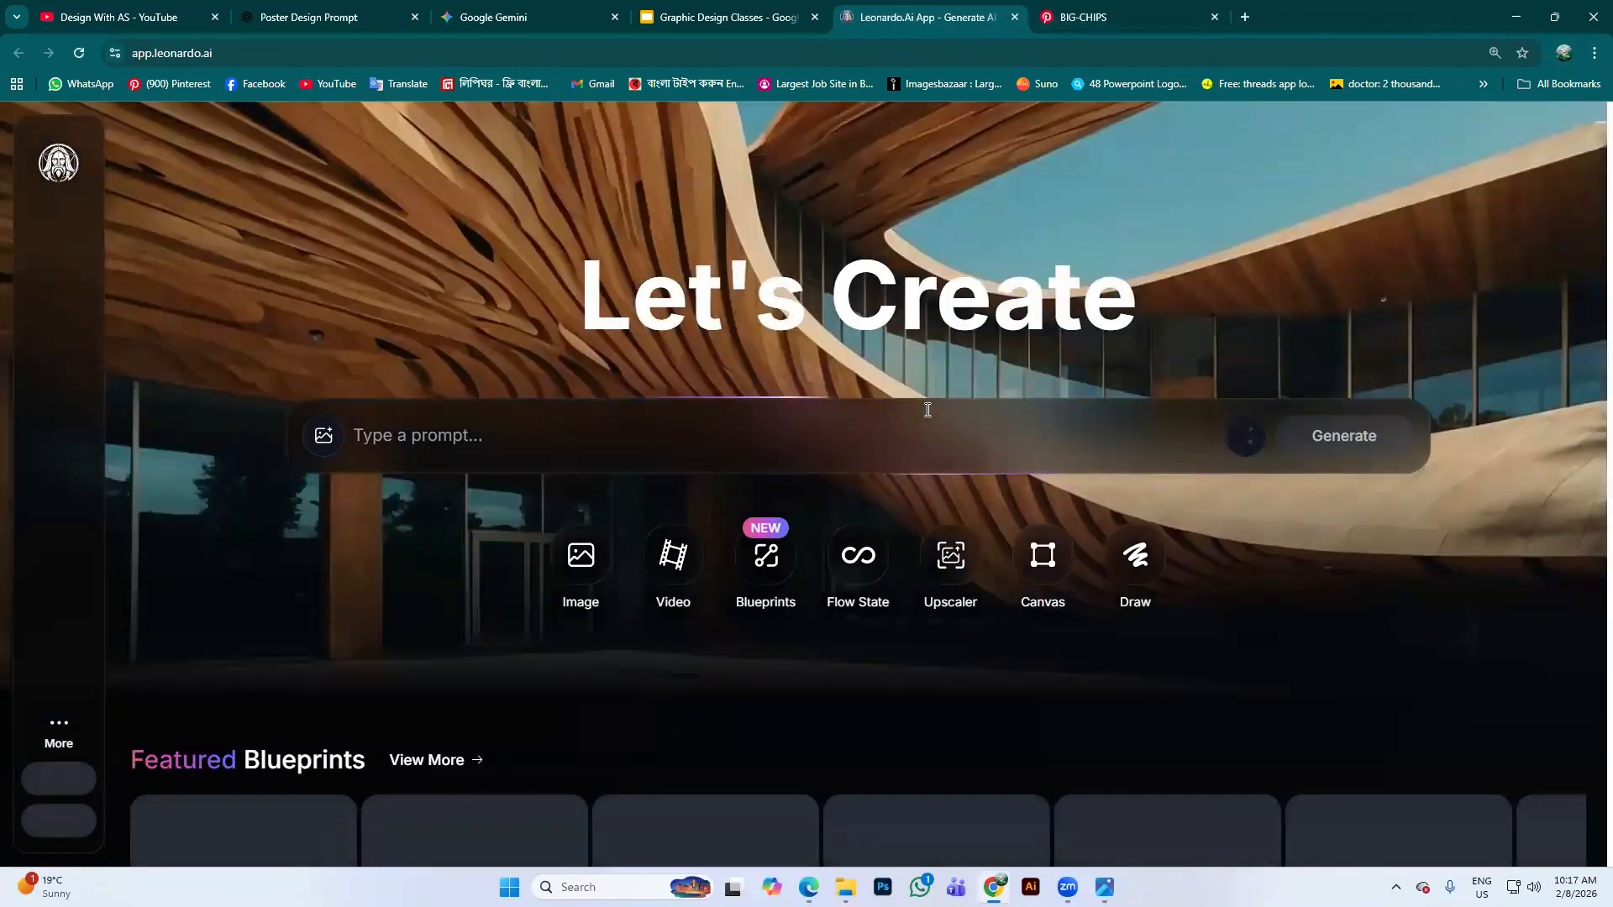
scroll(993, 432, down, 2)
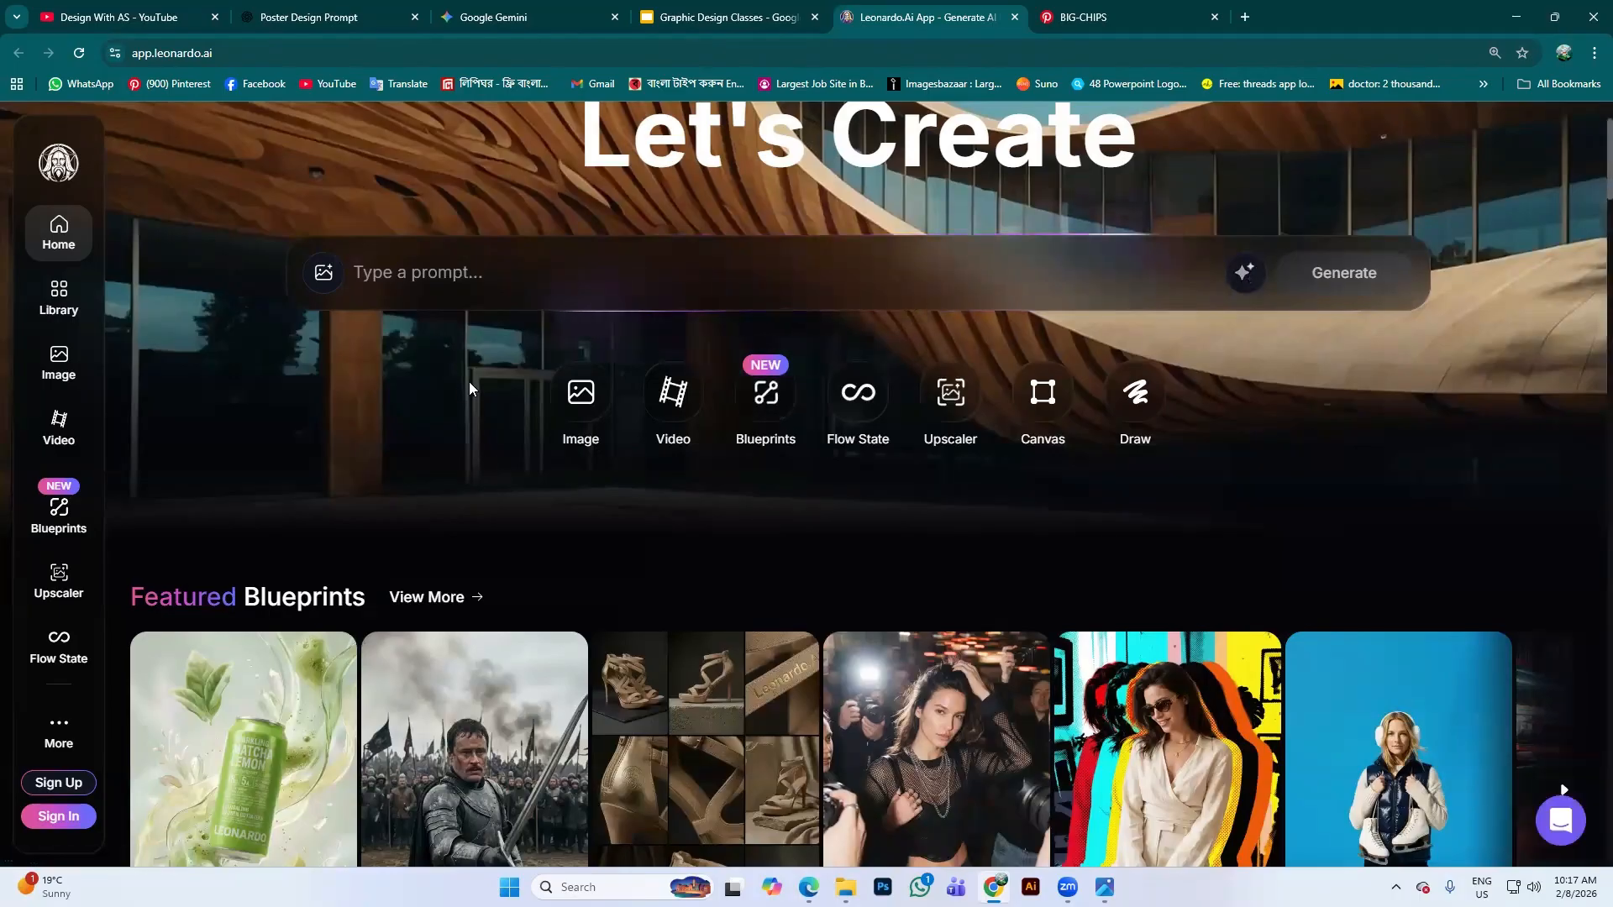
click(190, 790)
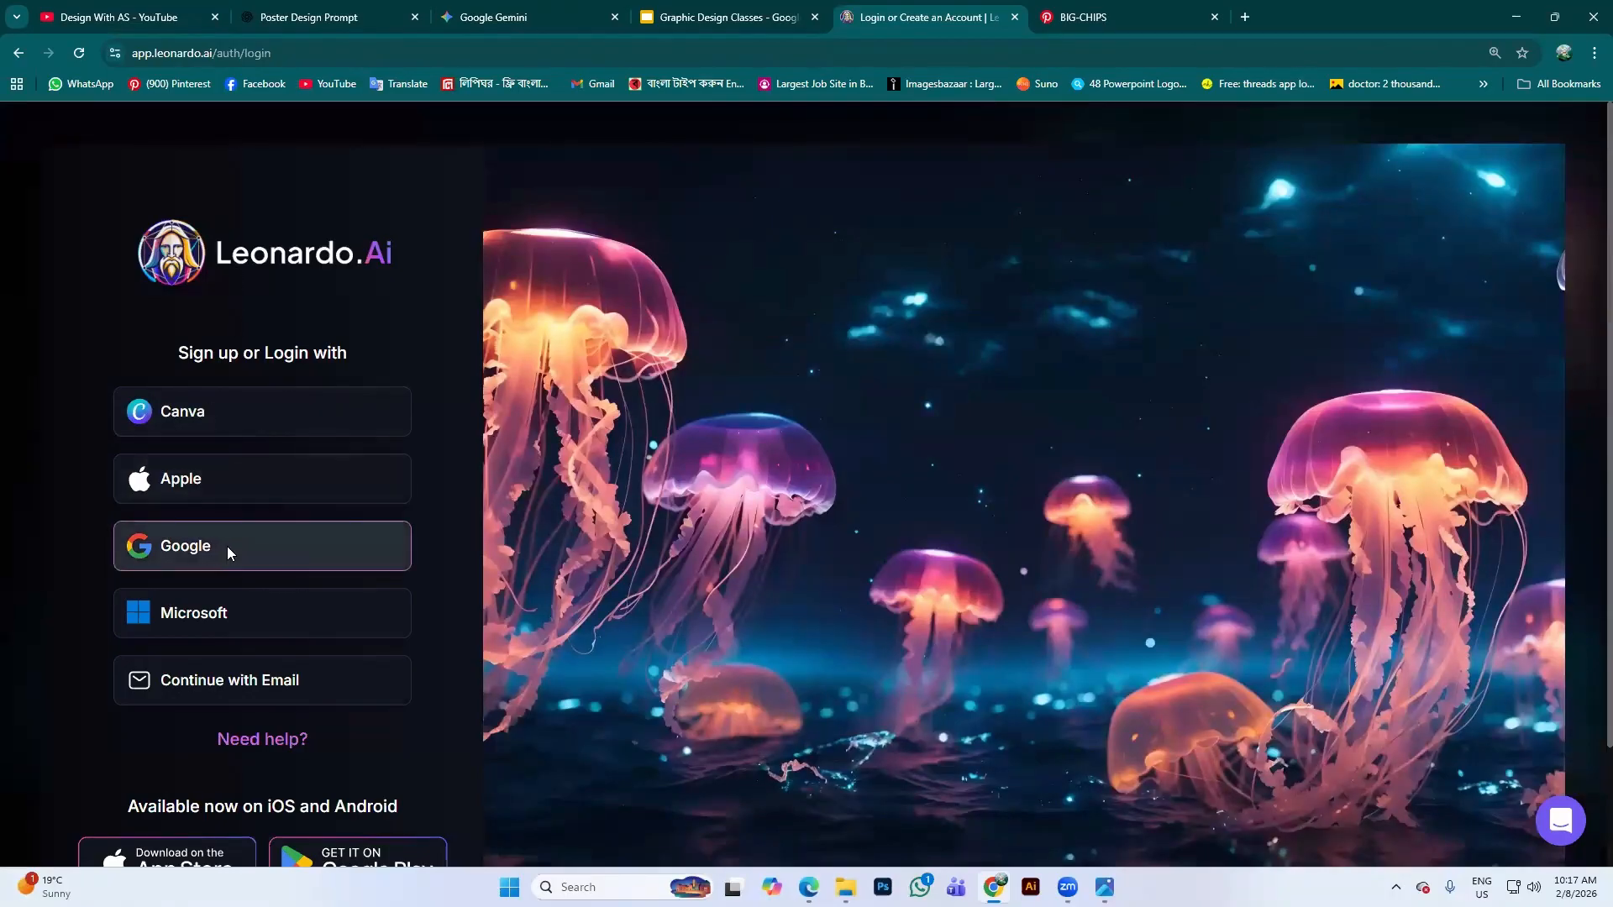
click(229, 553)
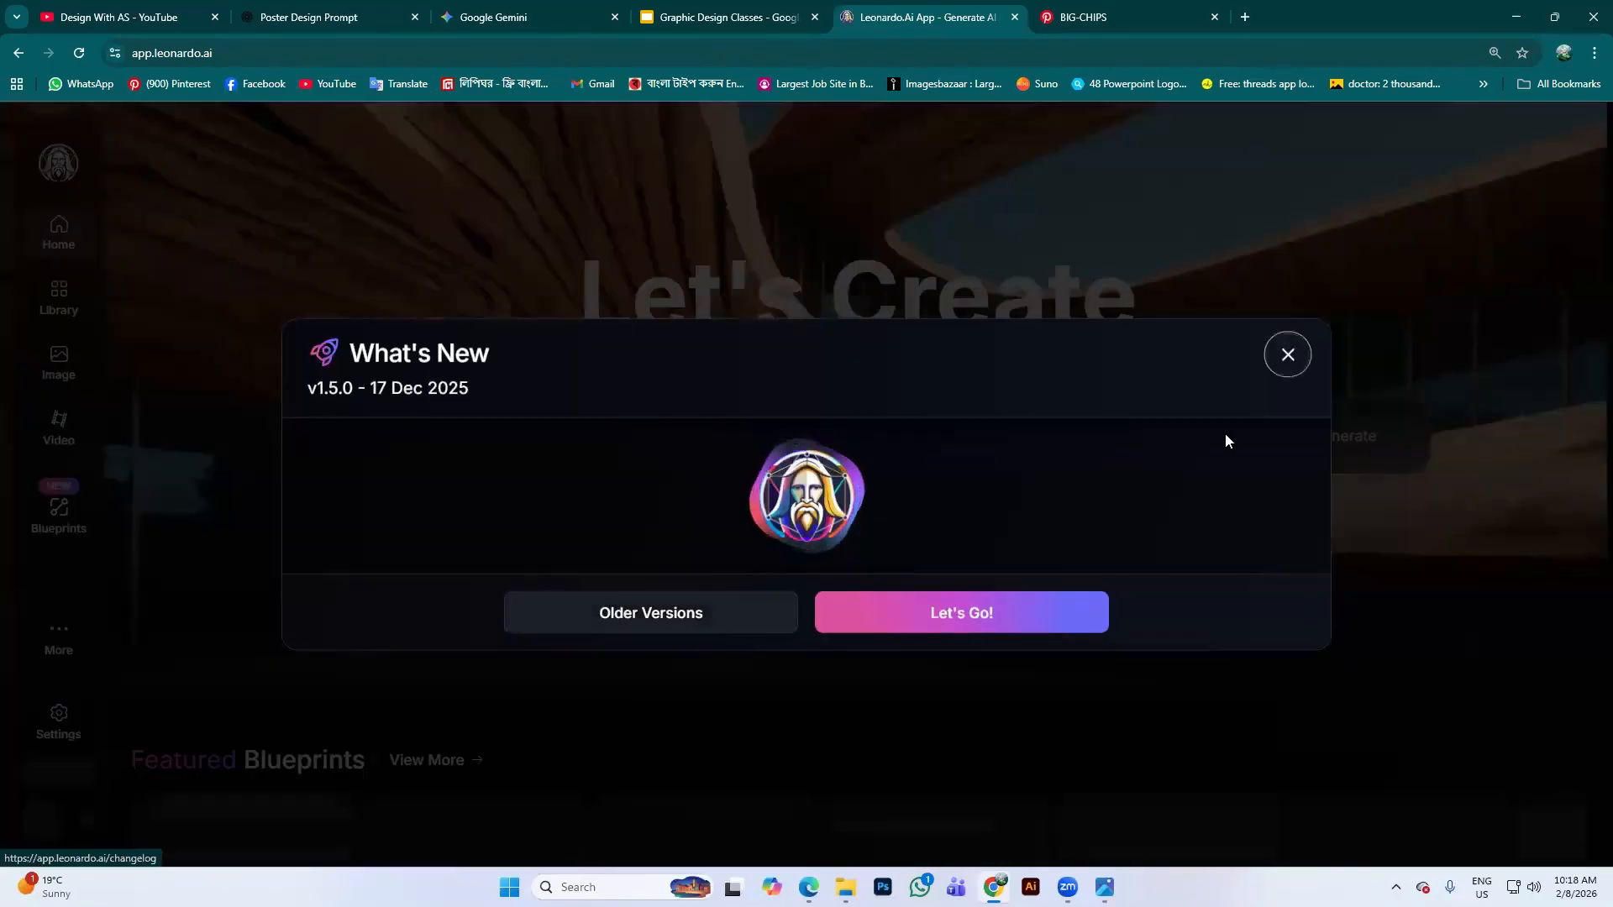
Close both What's New announcements, dismiss the Policy Update, and expand the prompt bar
click(1303, 358)
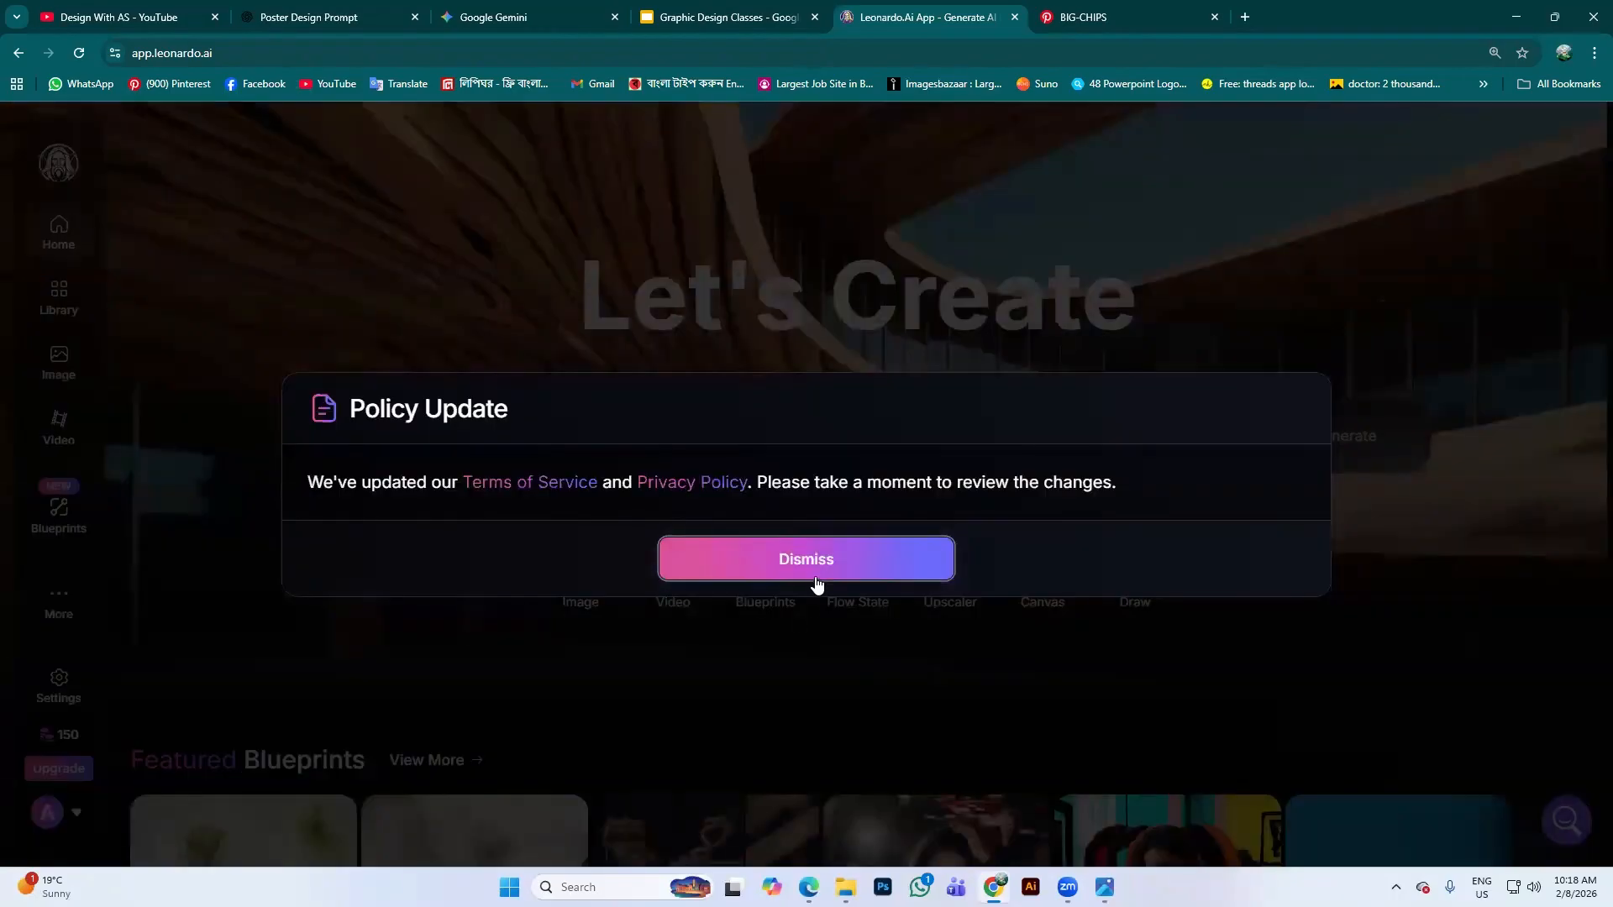
click(813, 575)
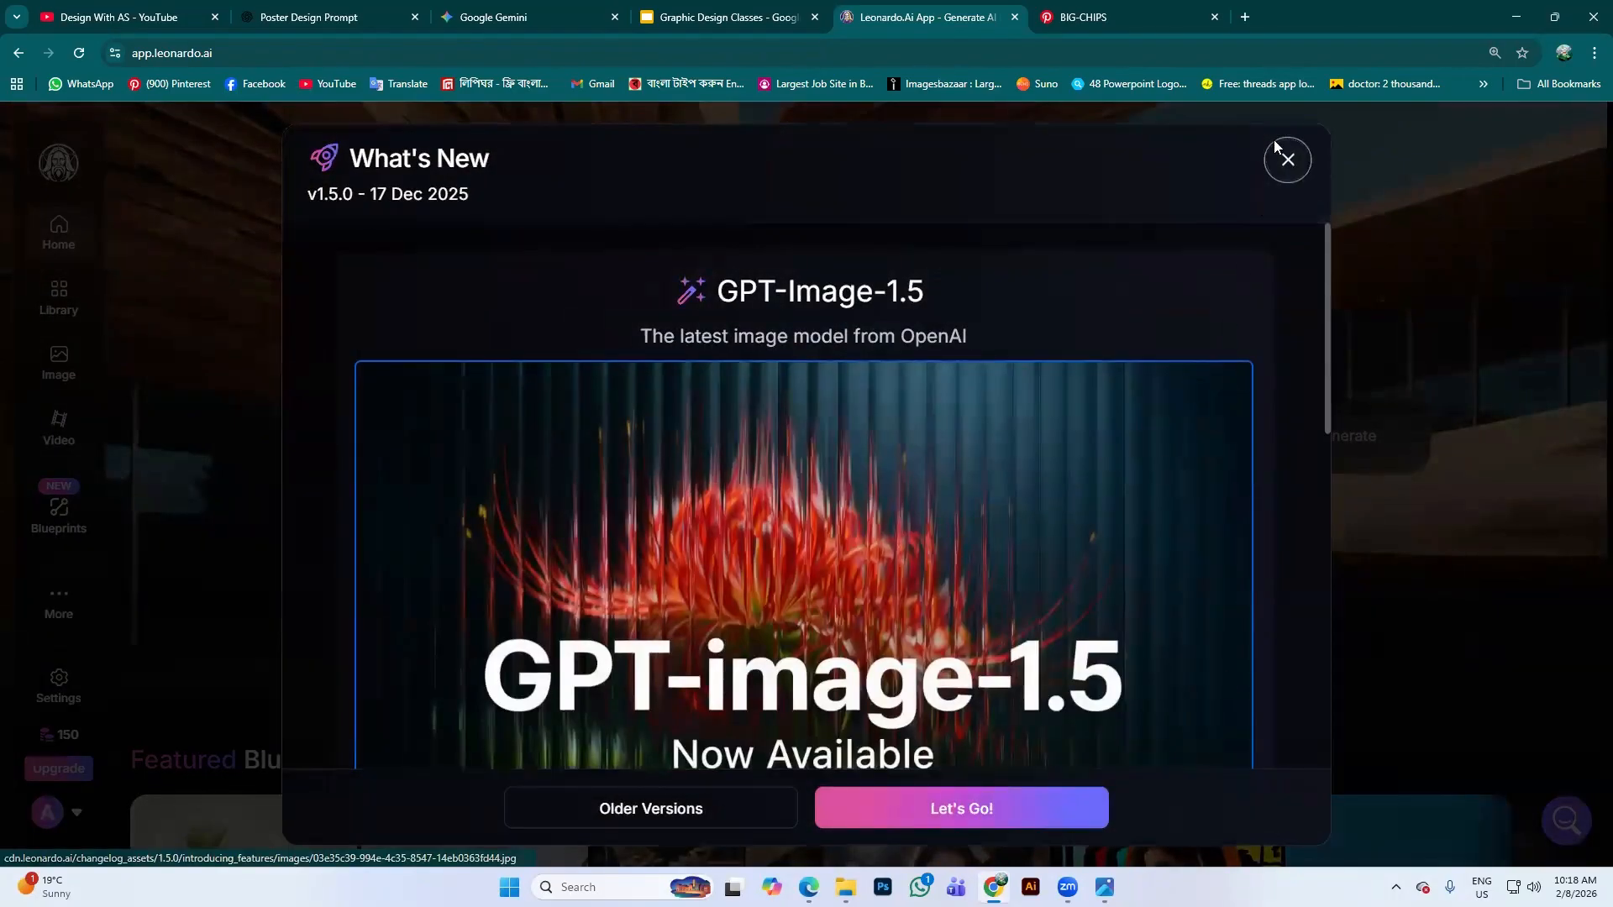
click(1287, 160)
mouse_move(52, 745)
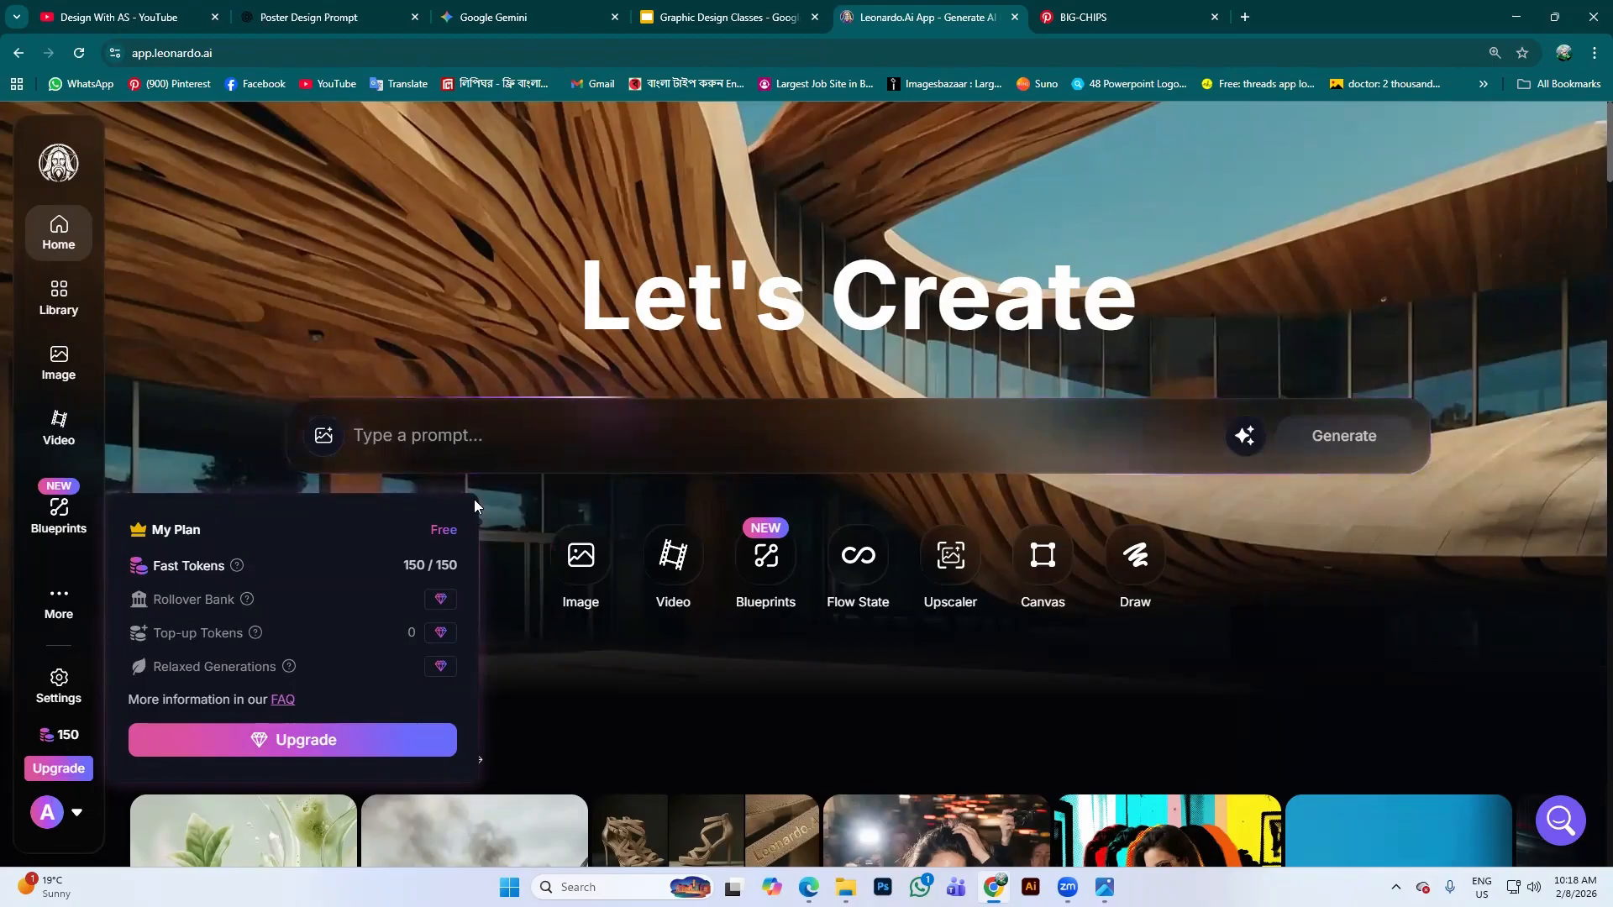
click(475, 440)
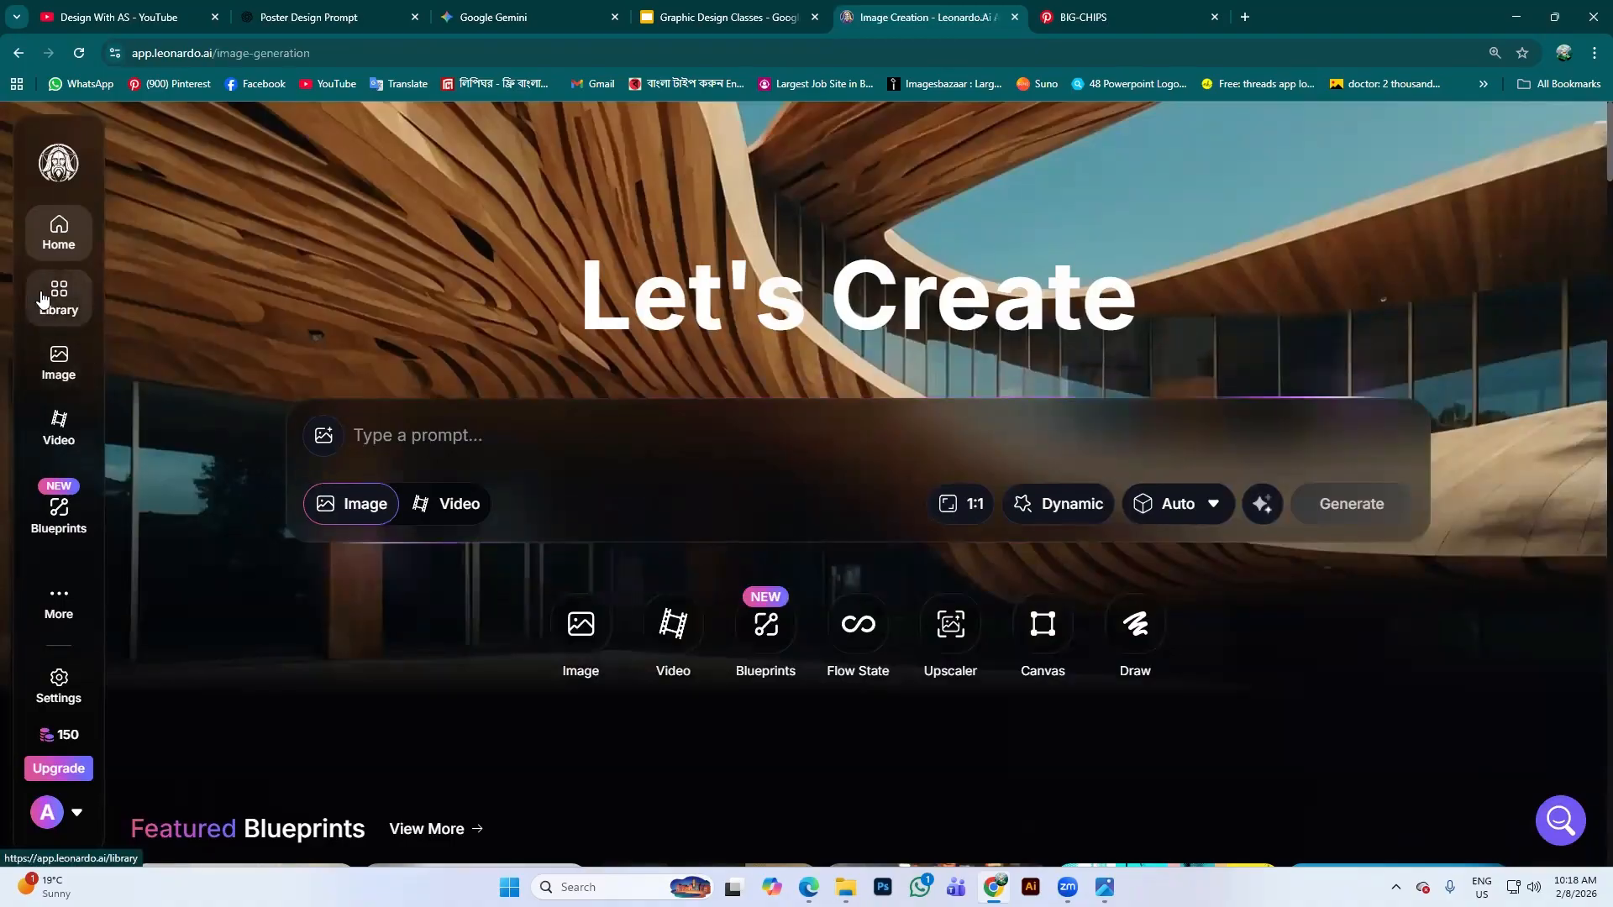
Open the Image creation page and scroll through the earlier generation history
click(58, 363)
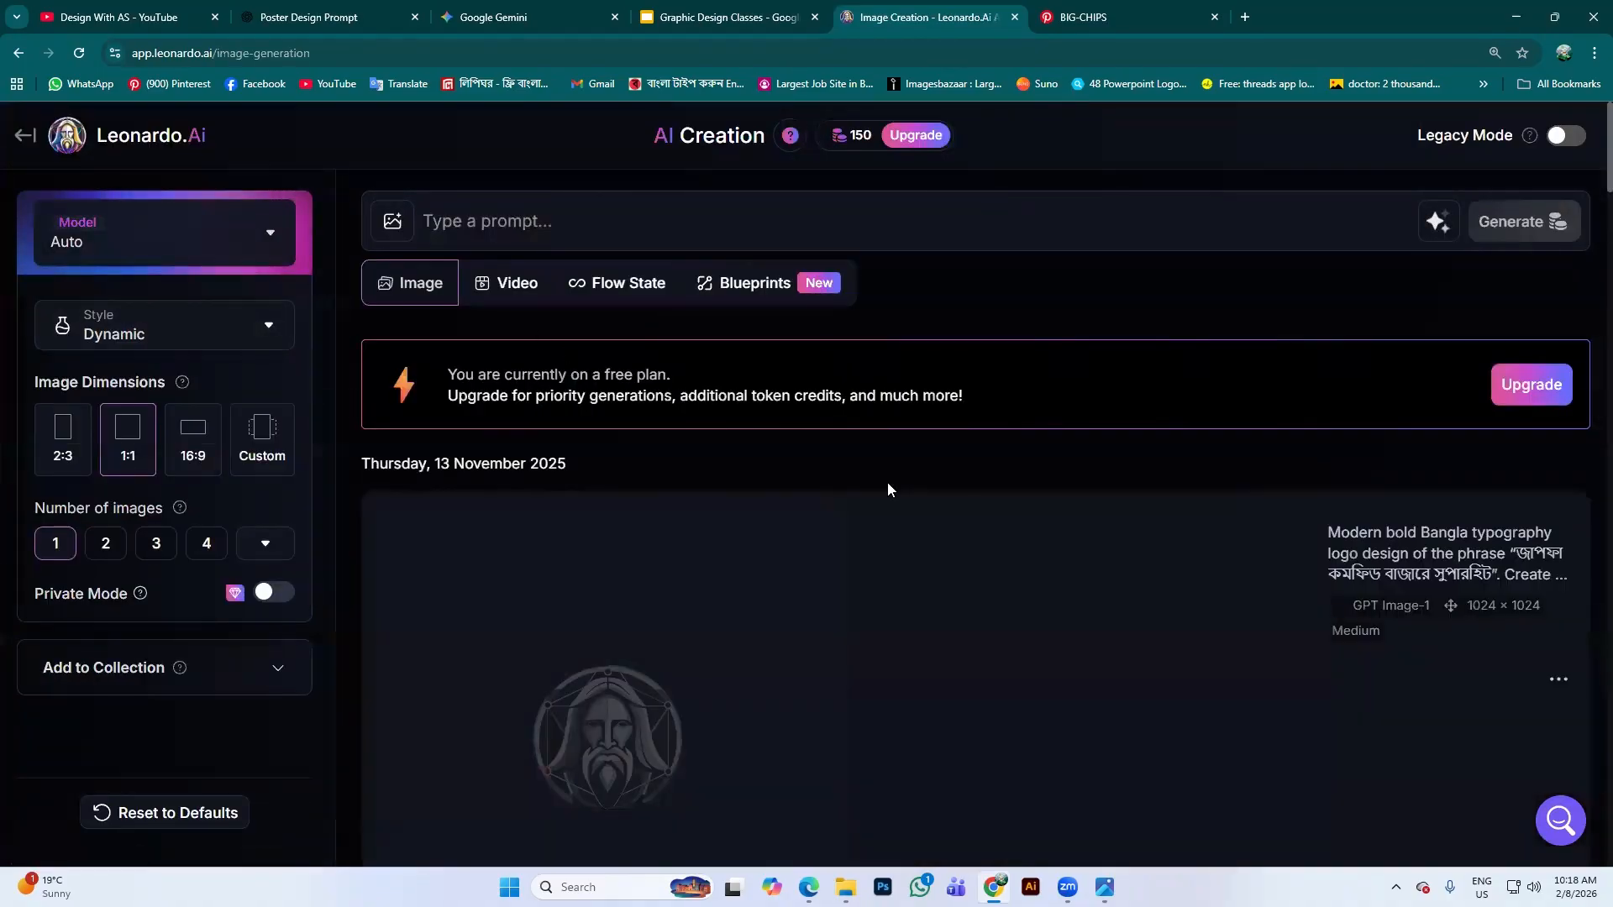
scroll(889, 485, down, 5)
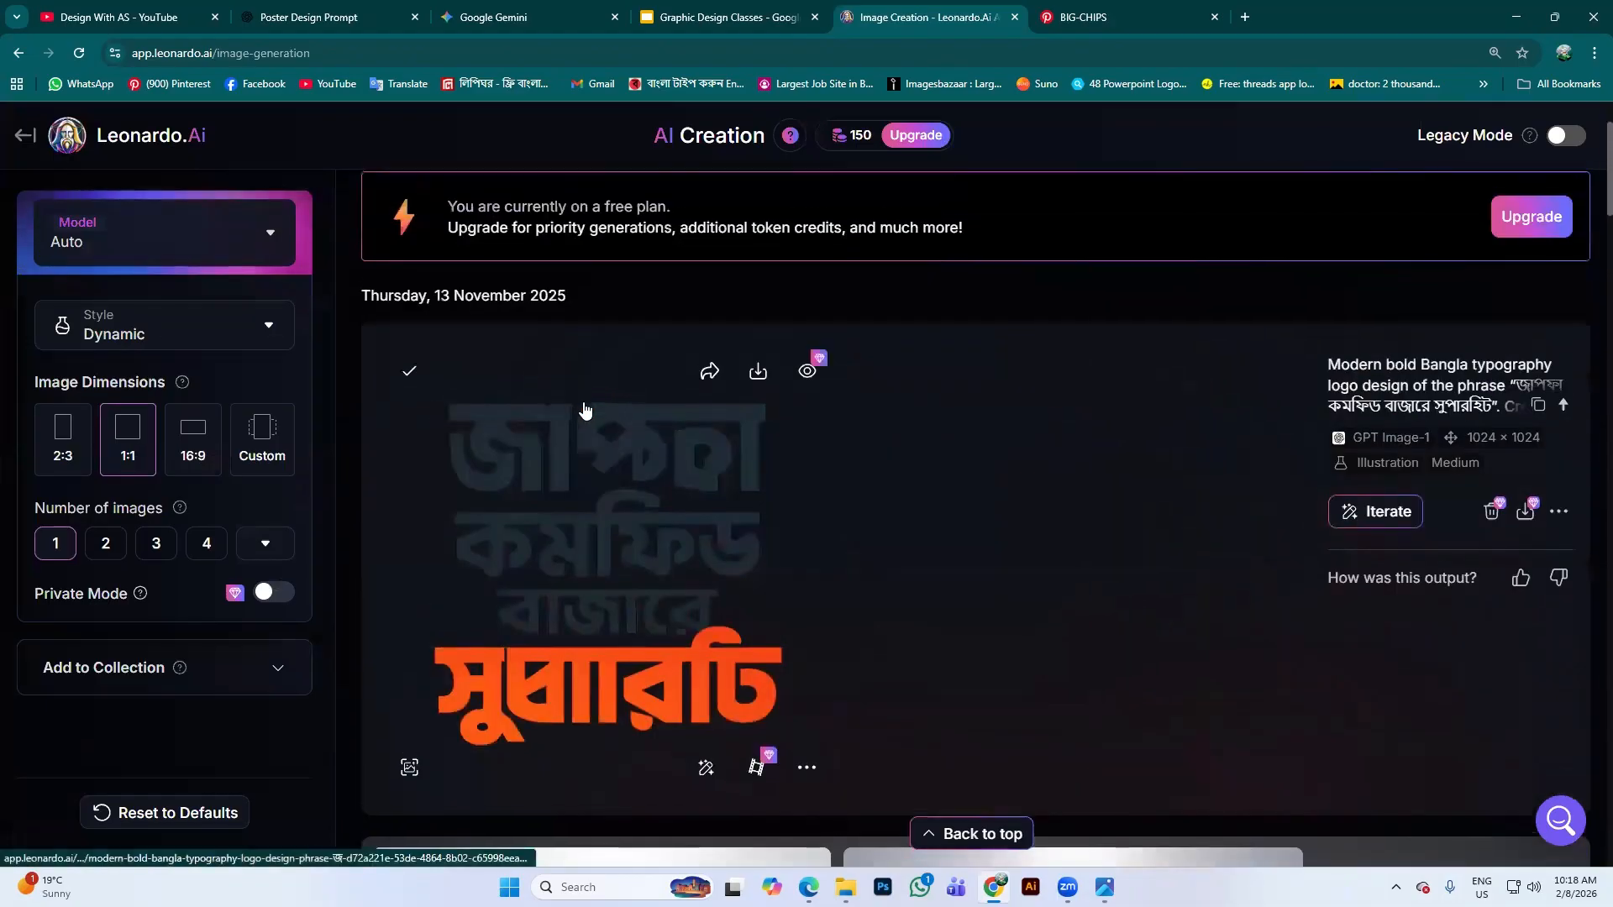
scroll(856, 565, down, 12)
scroll(933, 438, down, 12)
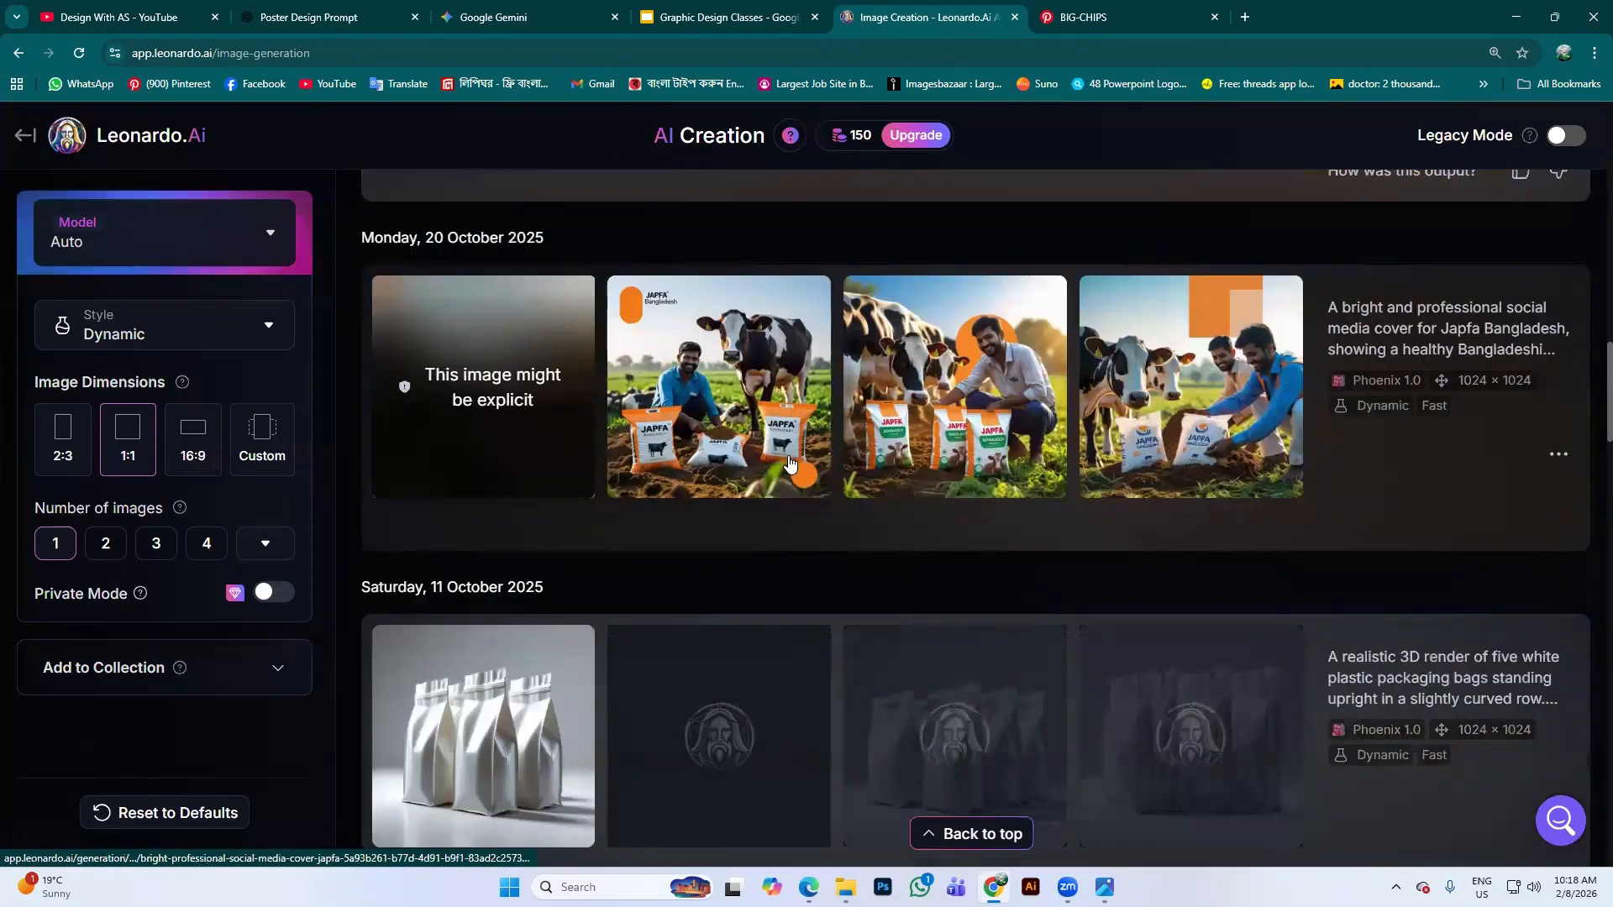
scroll(914, 397, up, 5)
scroll(1021, 391, down, 15)
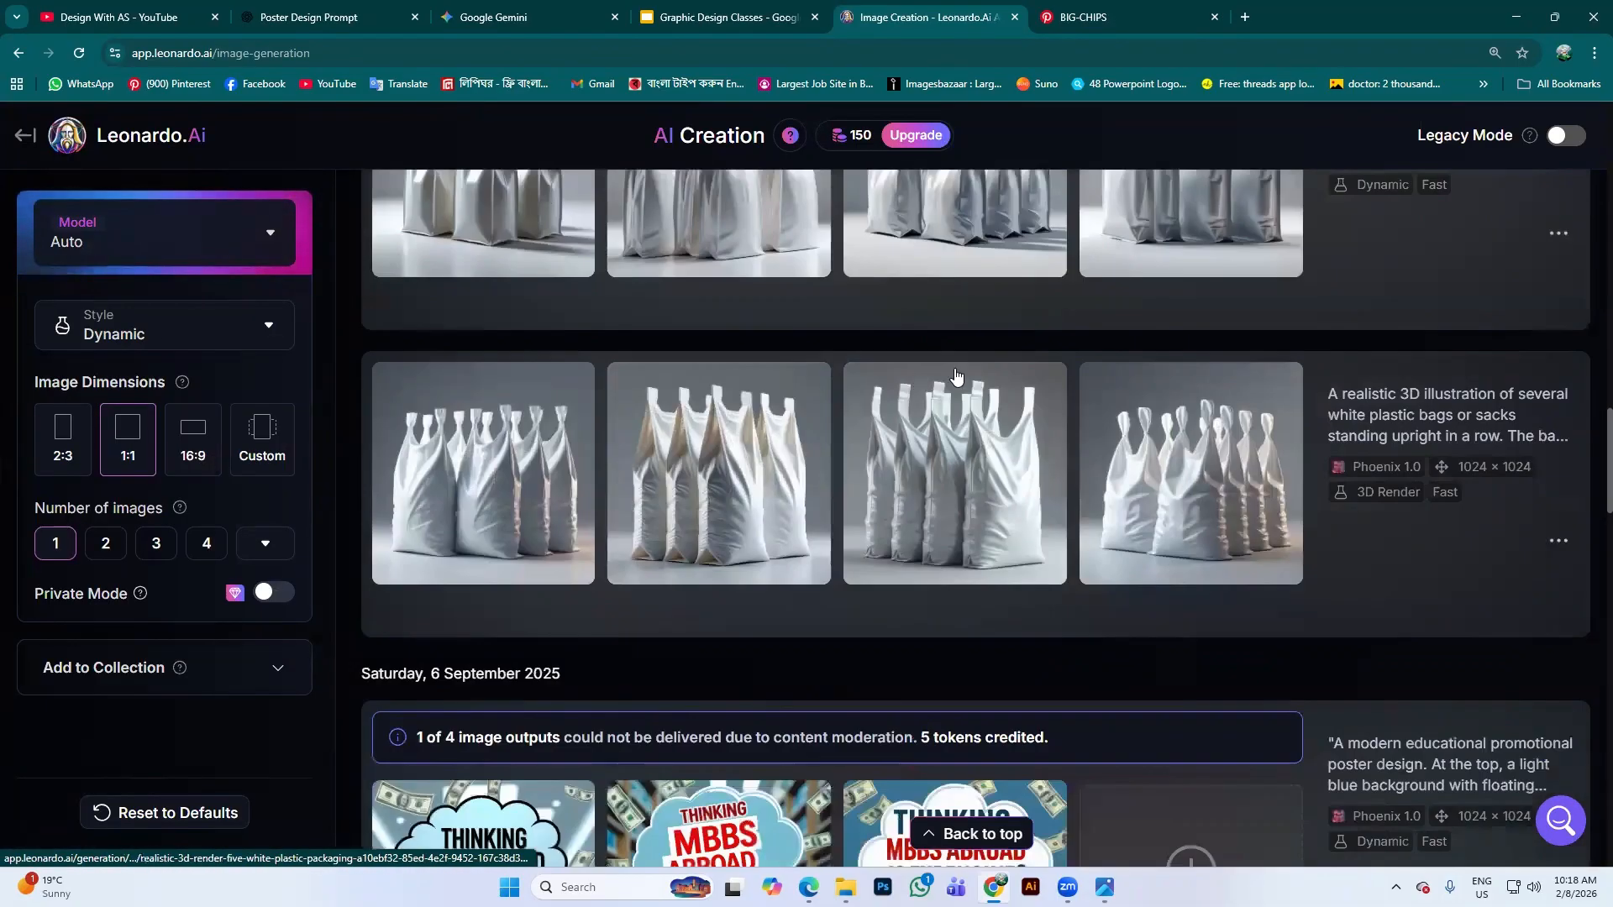
scroll(890, 479, down, 15)
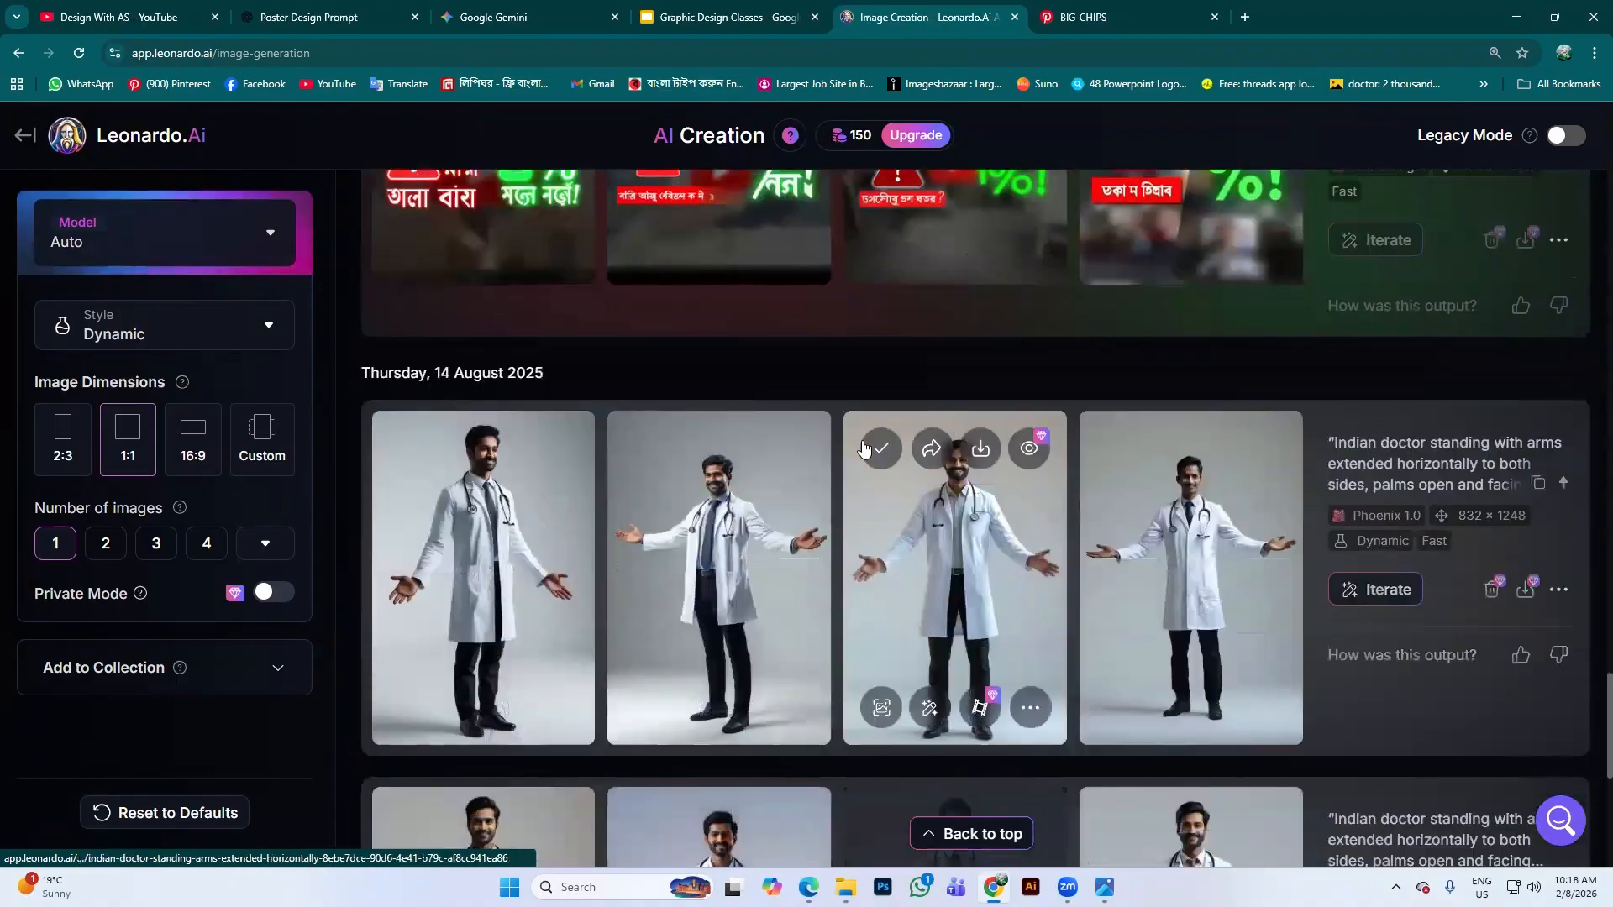
scroll(875, 382, down, 10)
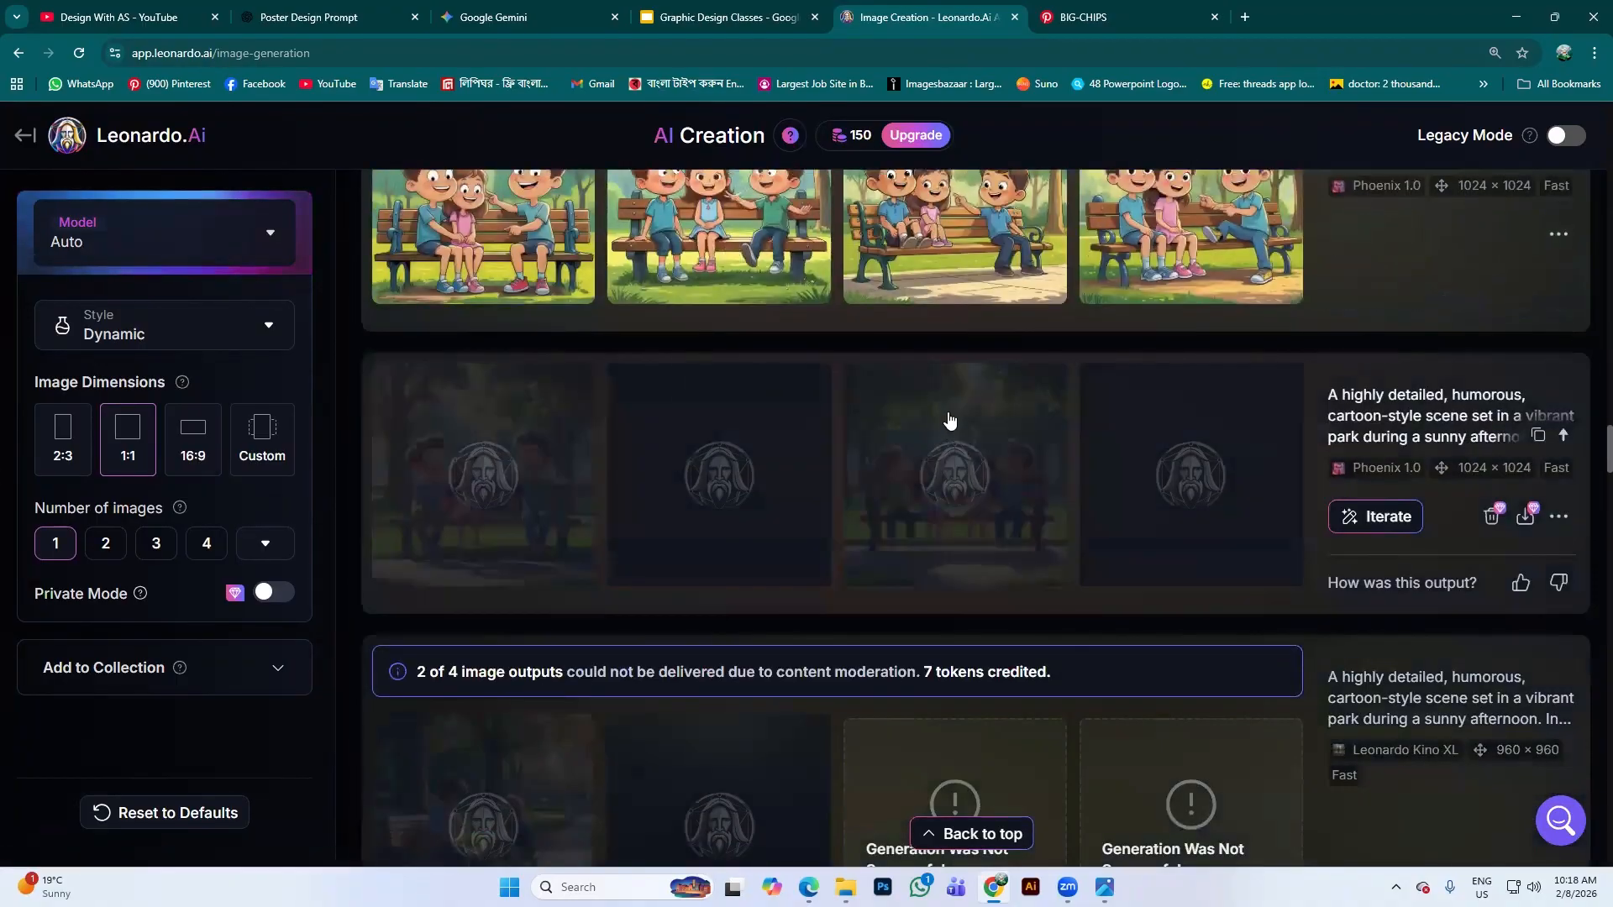
scroll(857, 439, down, 12)
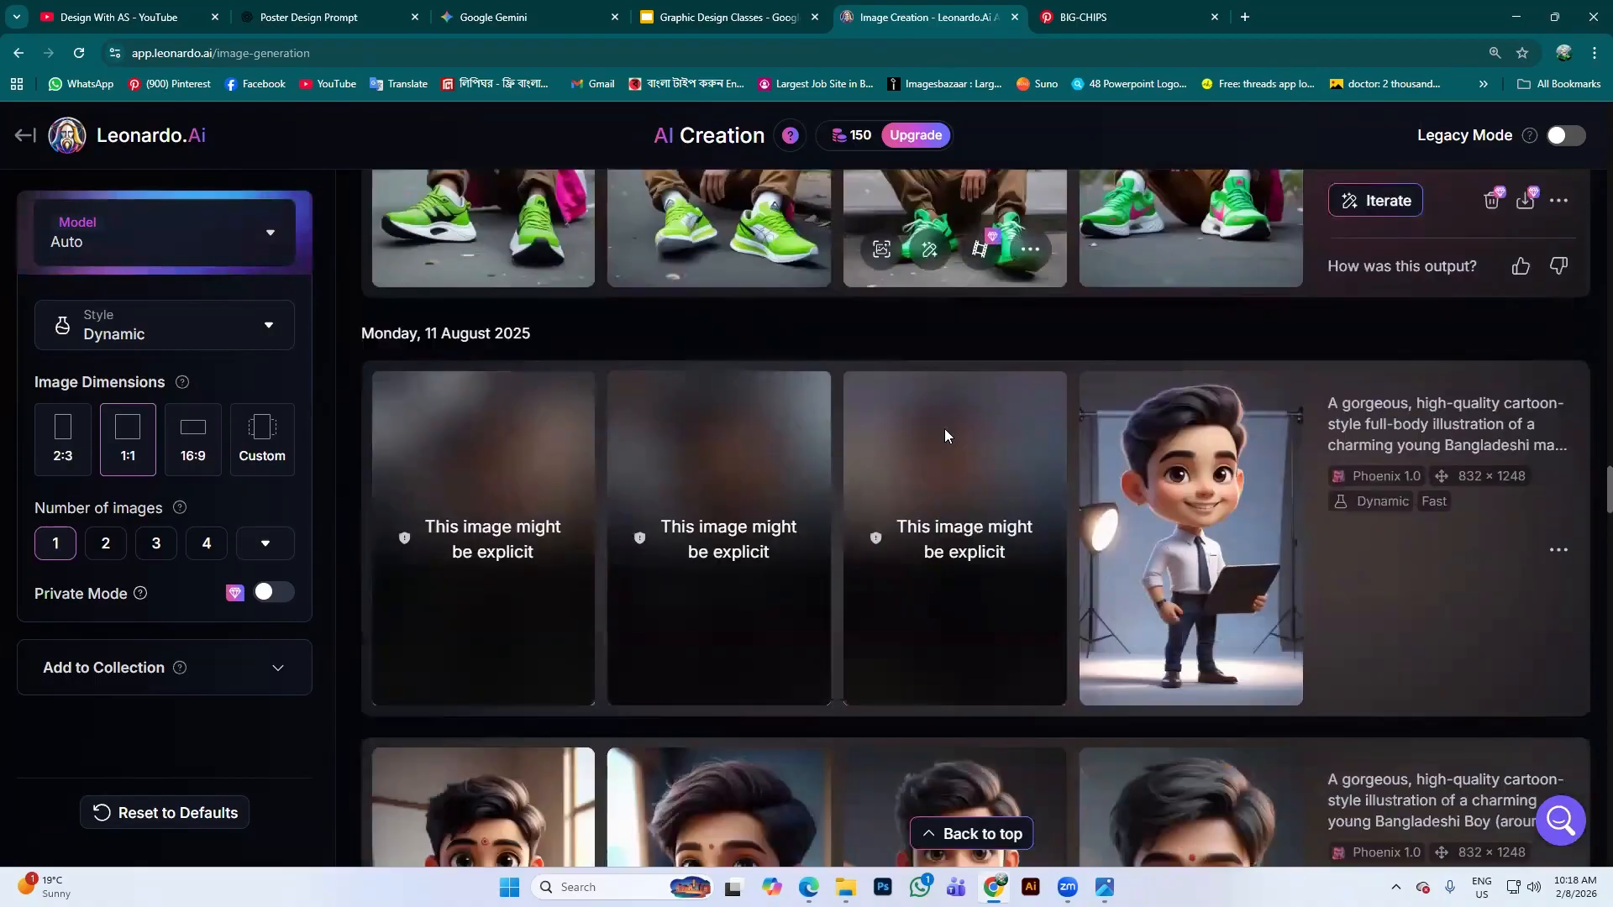
scroll(960, 602, down, 10)
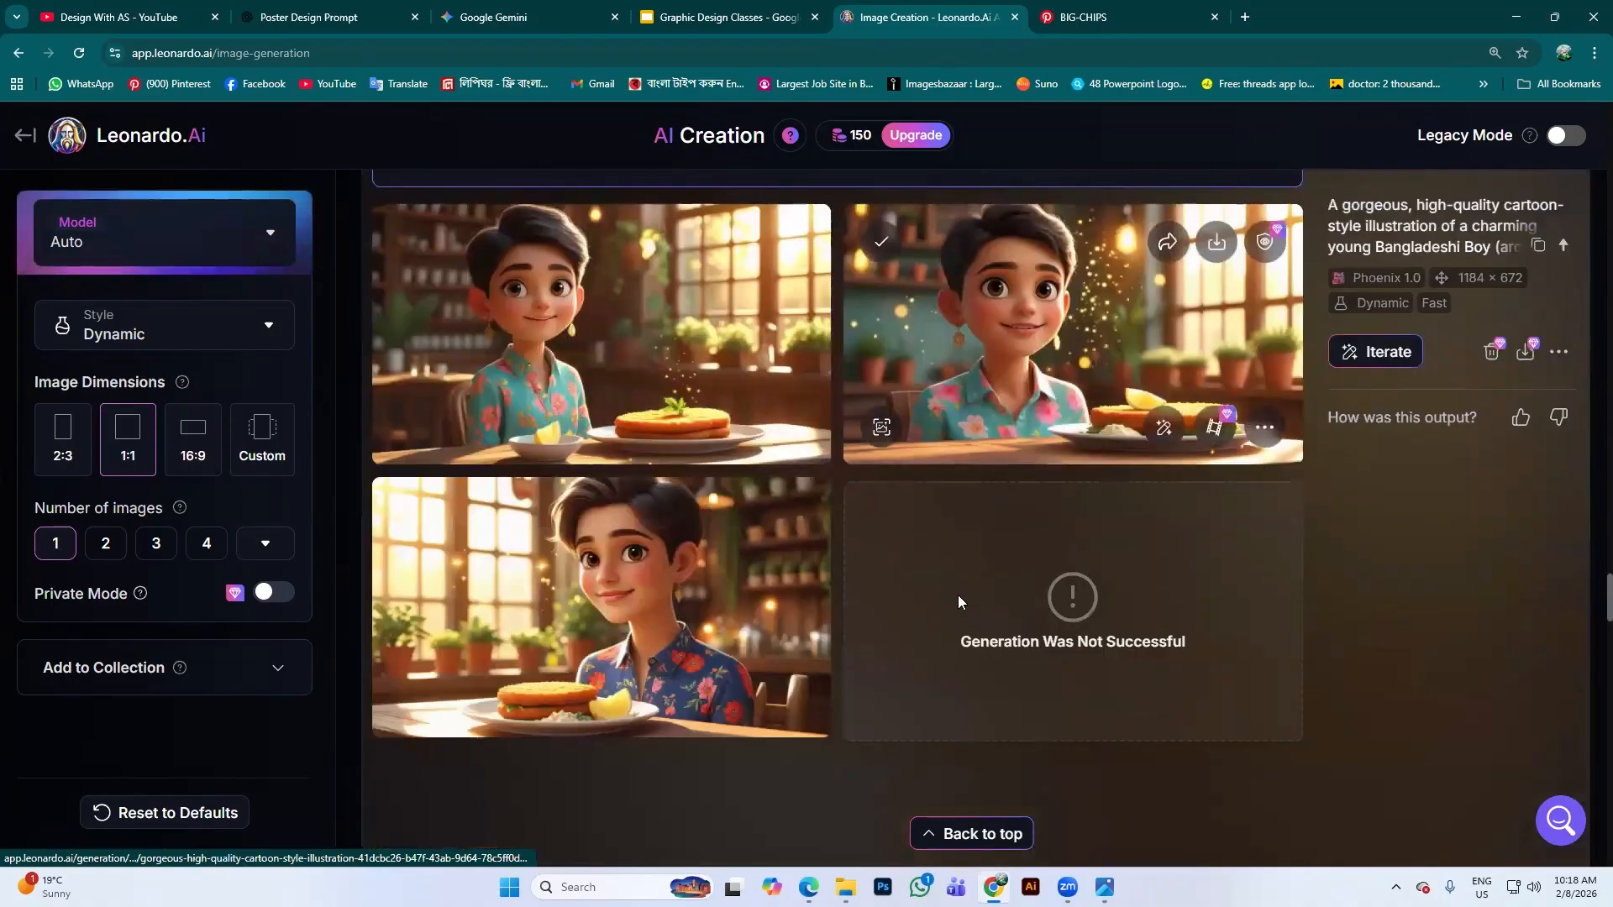
scroll(780, 515, up, 20)
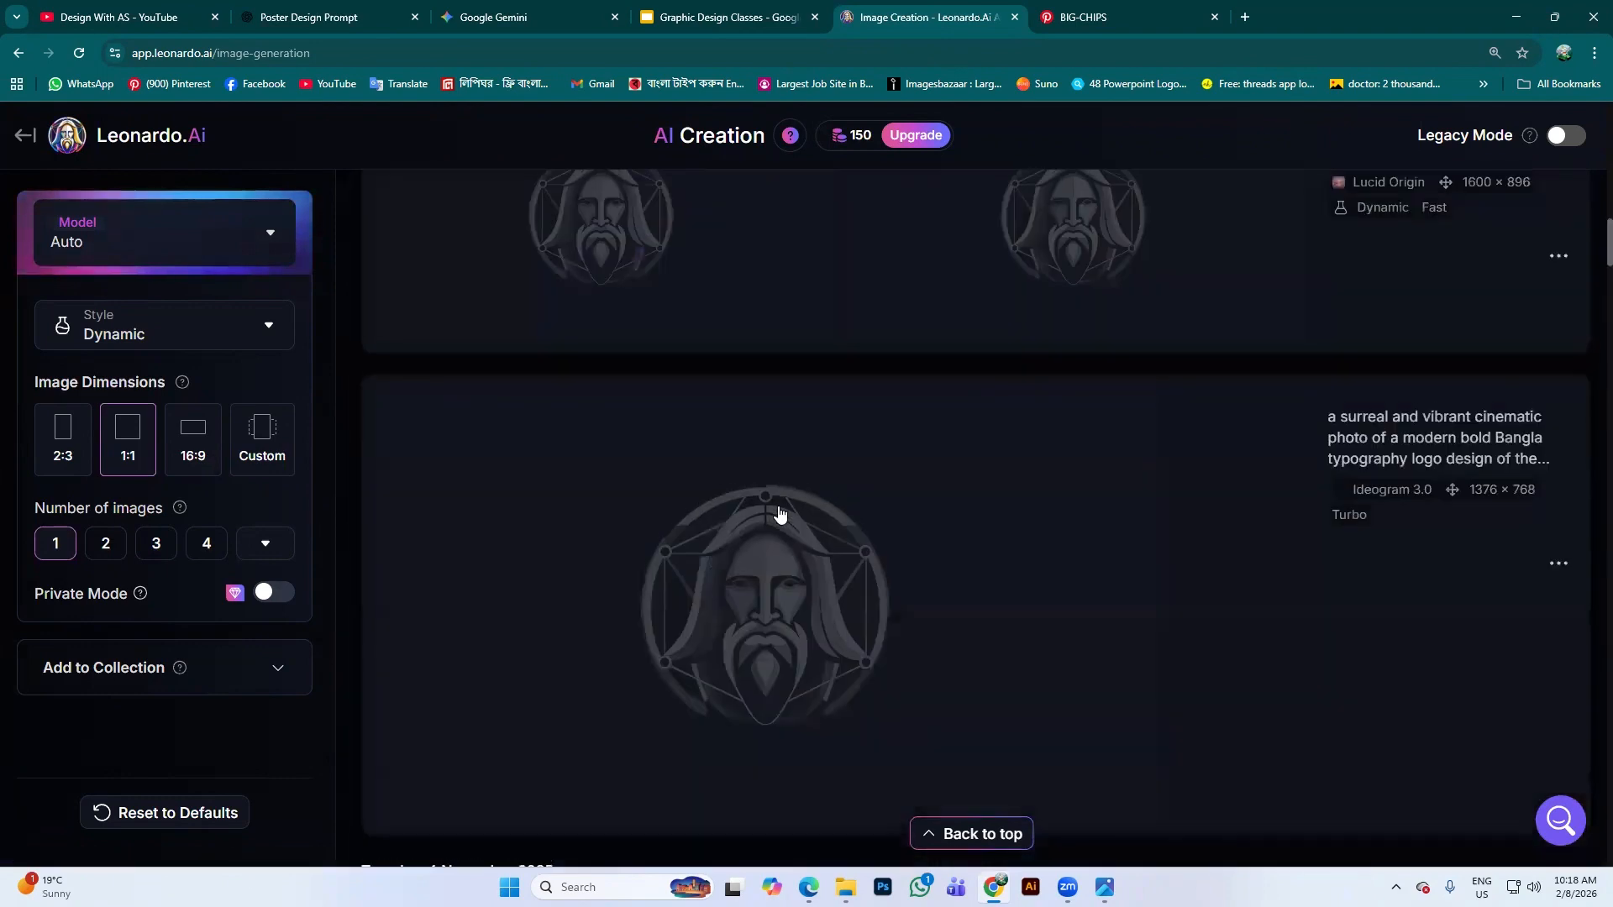
scroll(778, 512, up, 10)
mouse_move(861, 137)
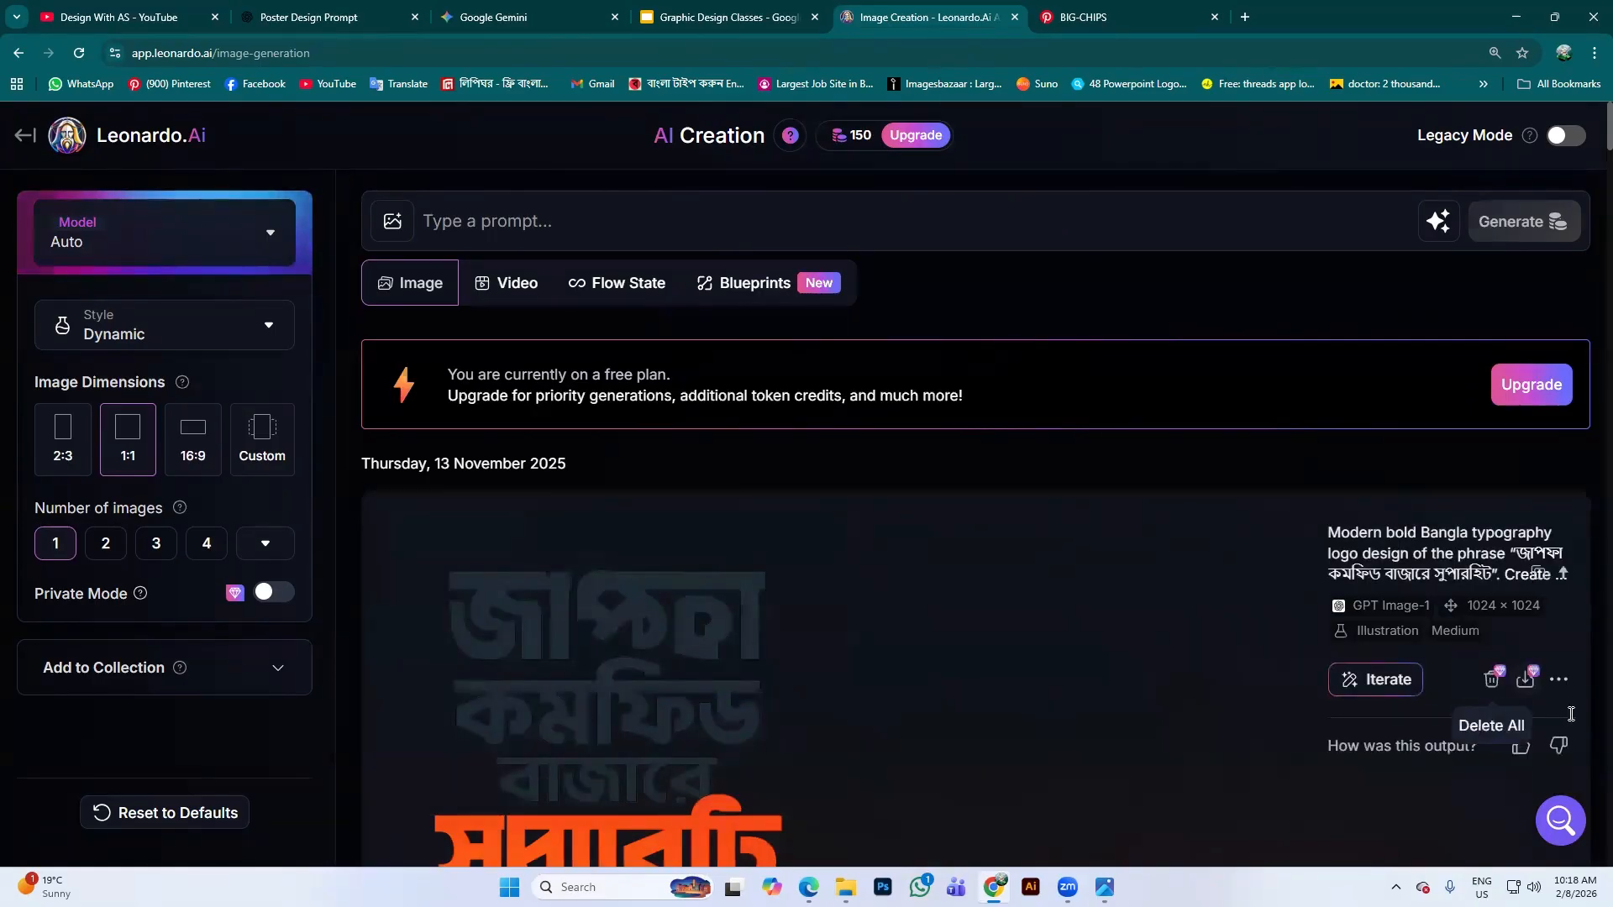
Try Delete All on the newest generation, then close the upgrade pricing offer
click(1558, 682)
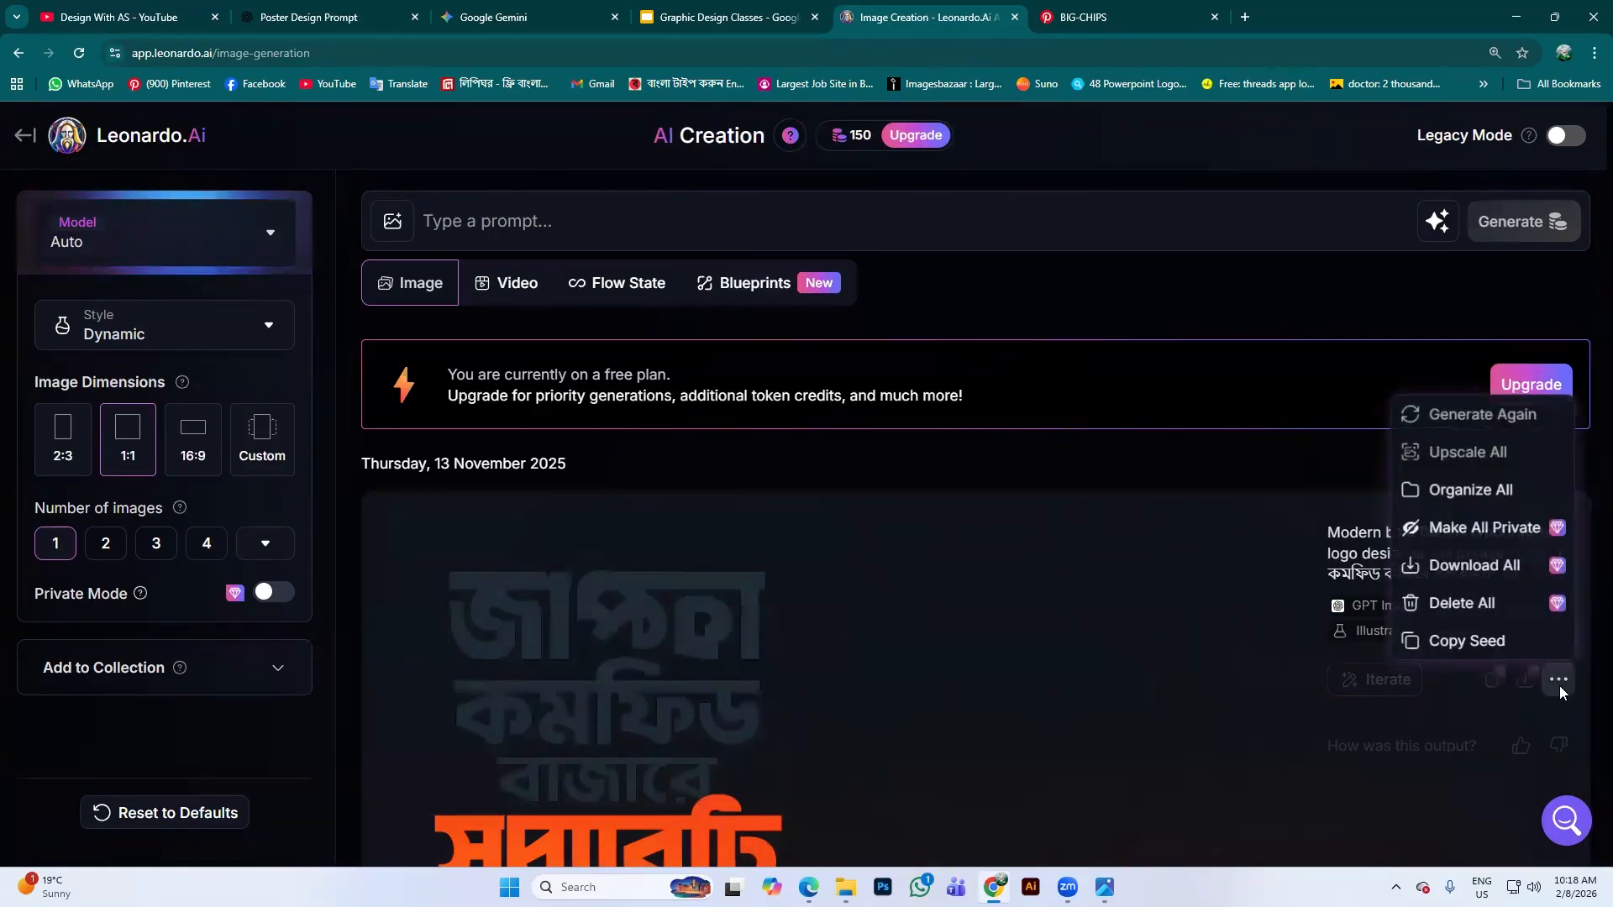
click(1445, 605)
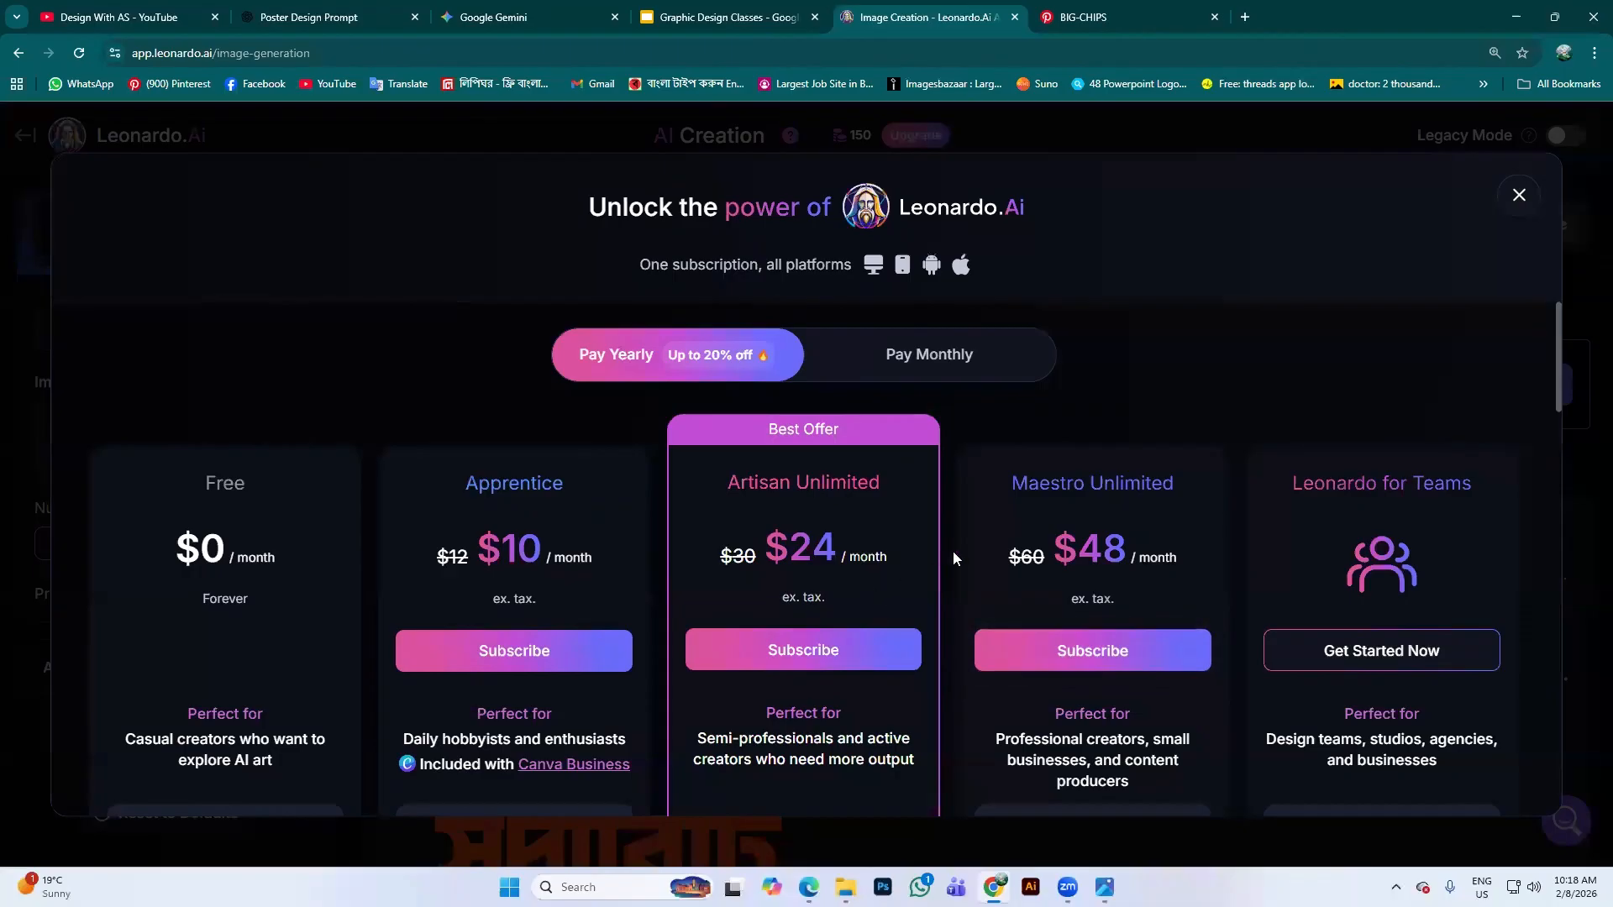
click(1520, 195)
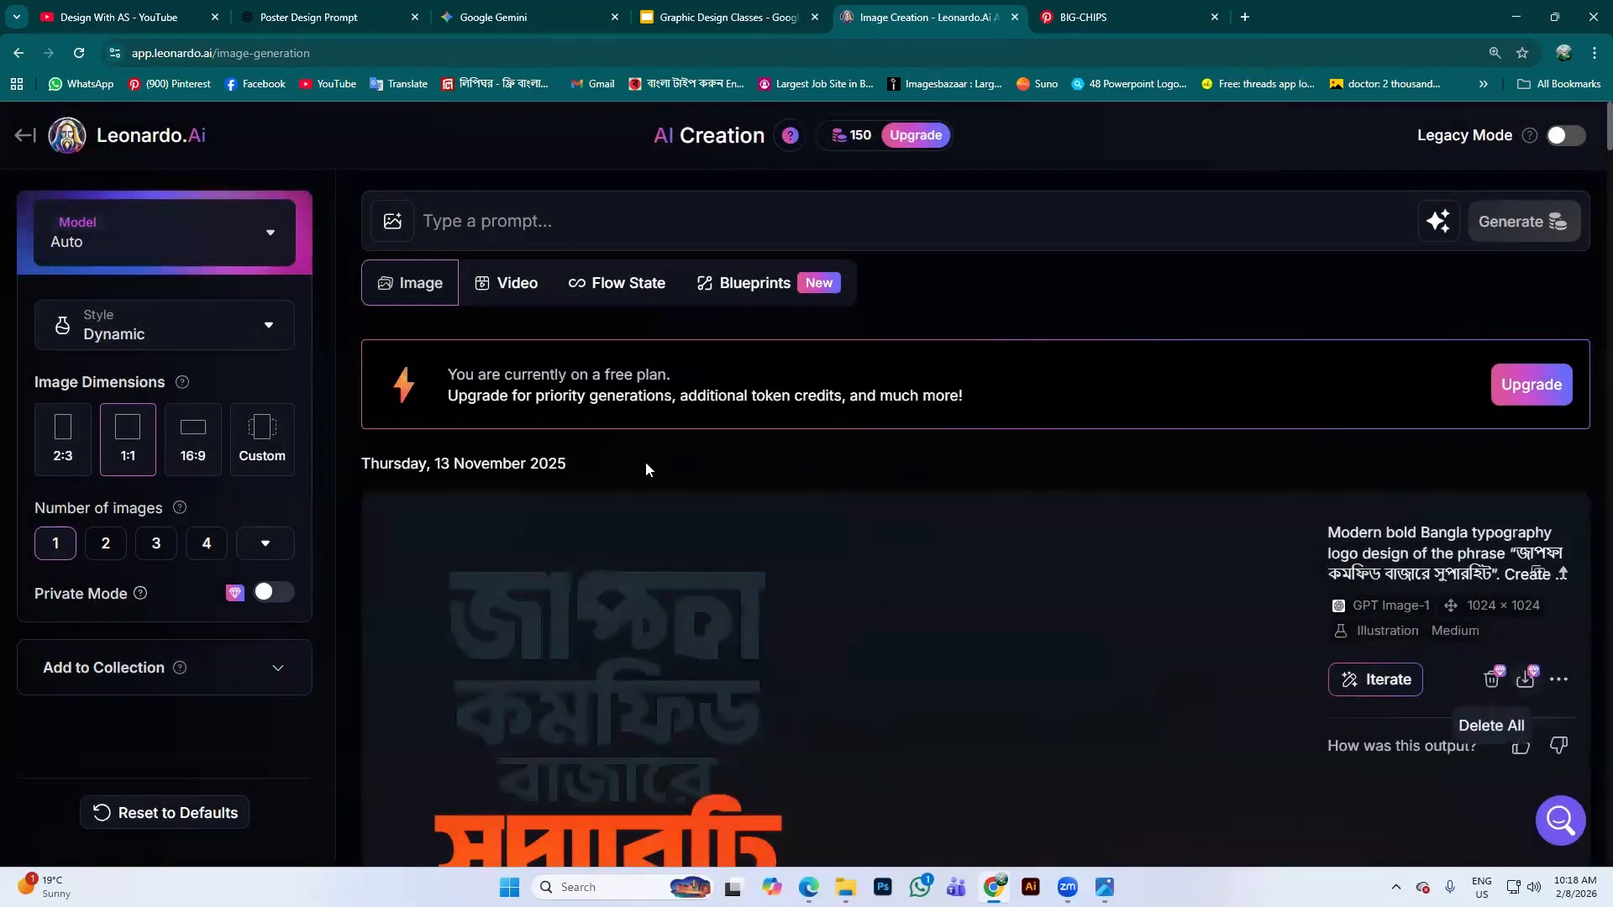
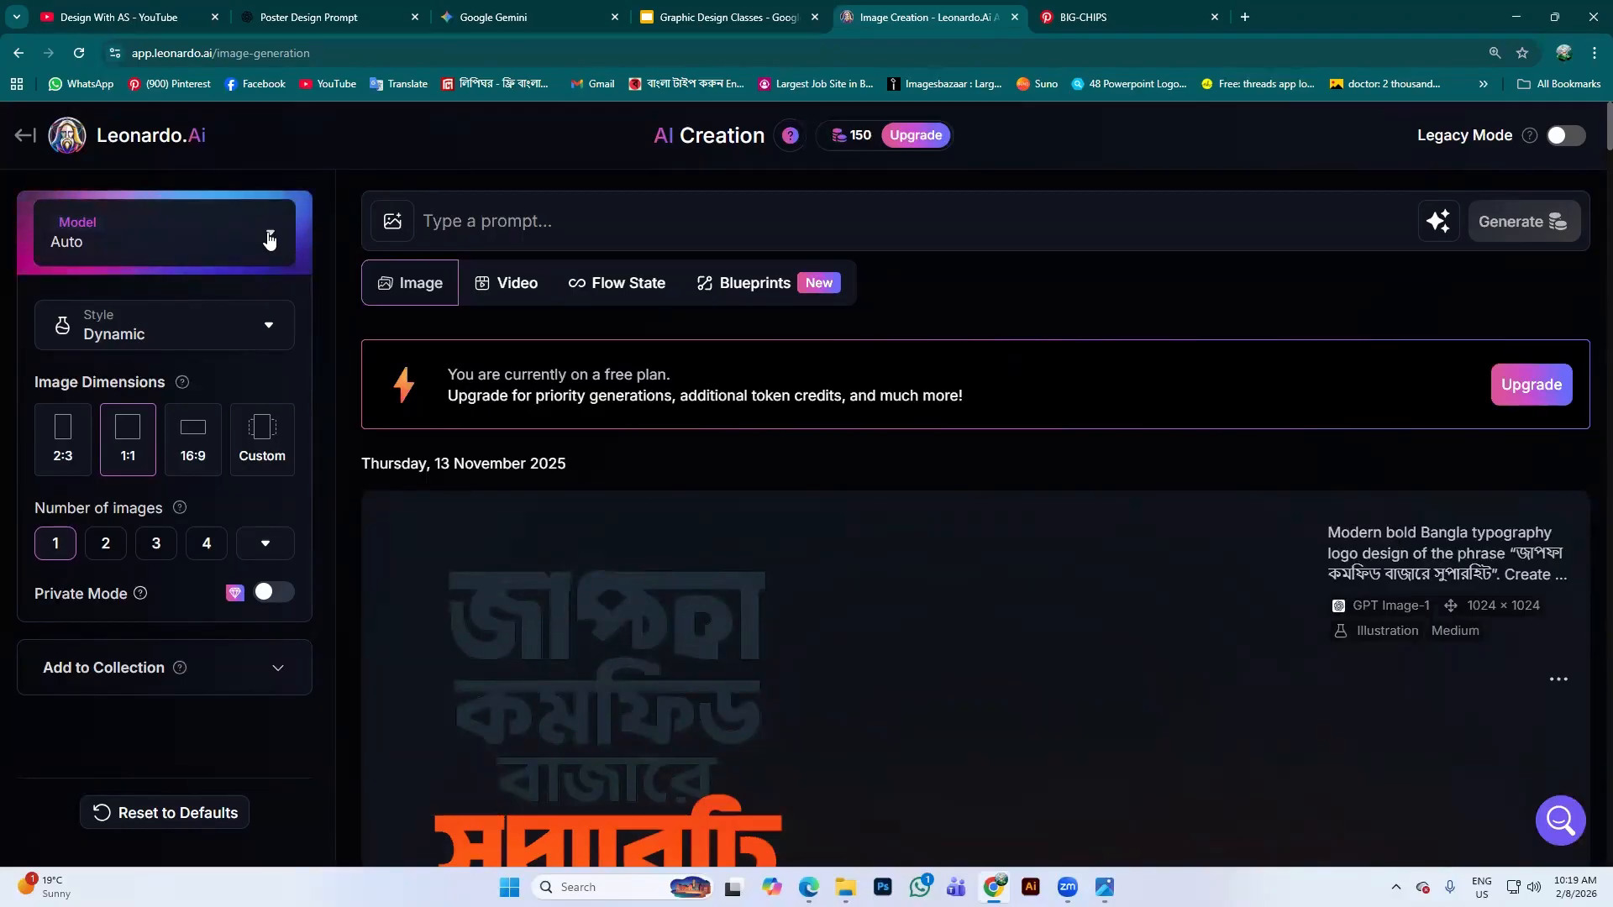
Browse Leonardo.Ai's image model list and close it without changing the model
click(268, 239)
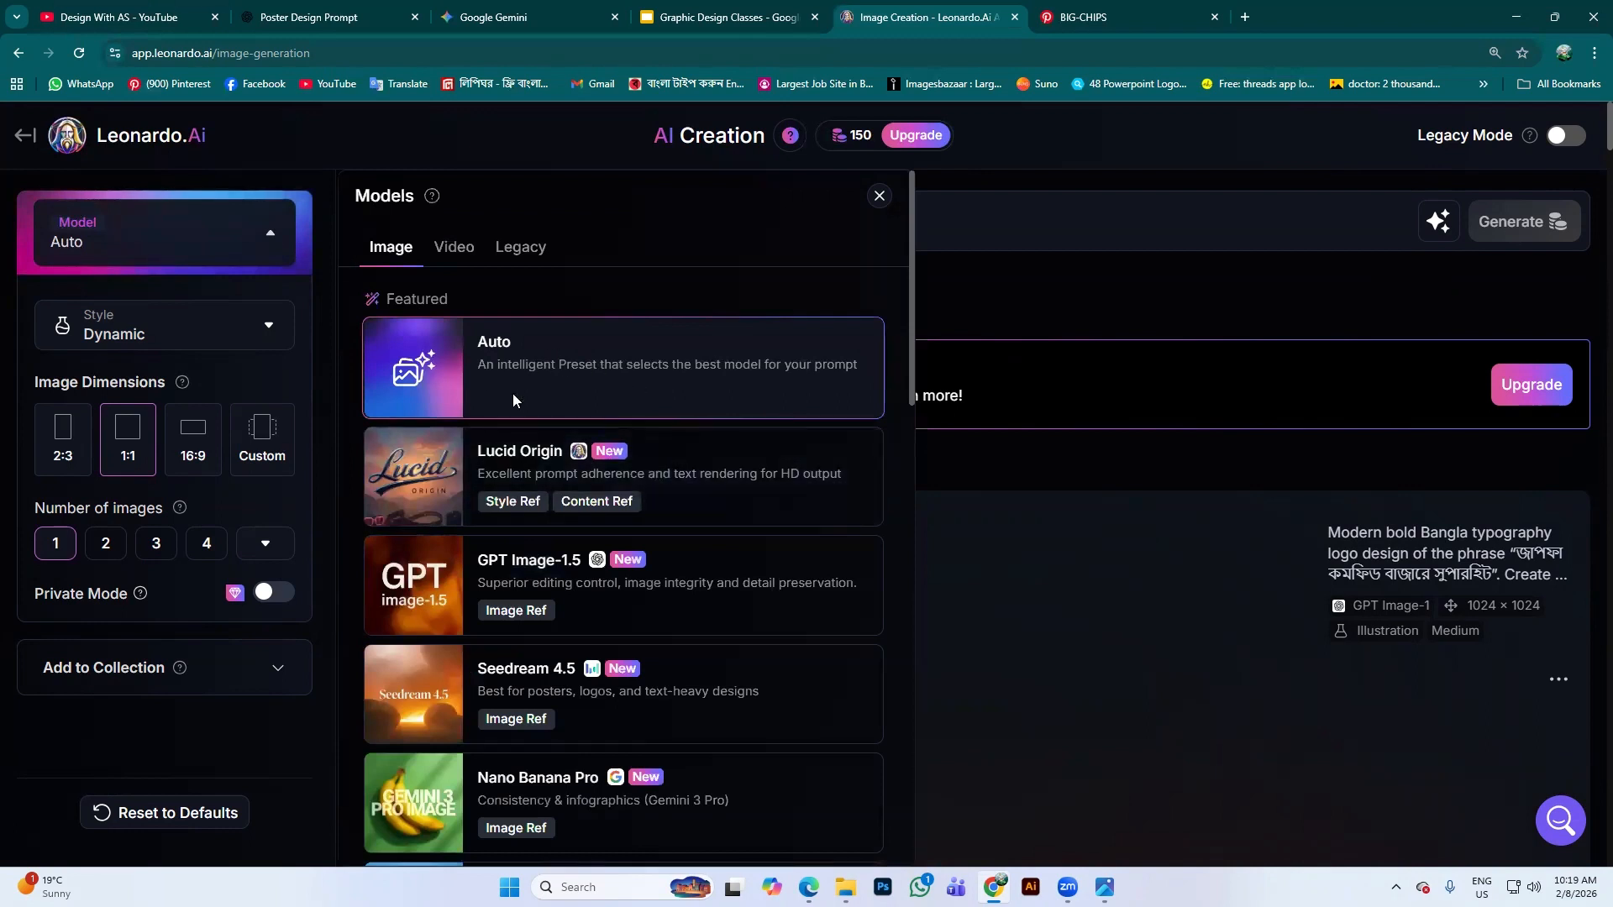
scroll(514, 400, down, 2)
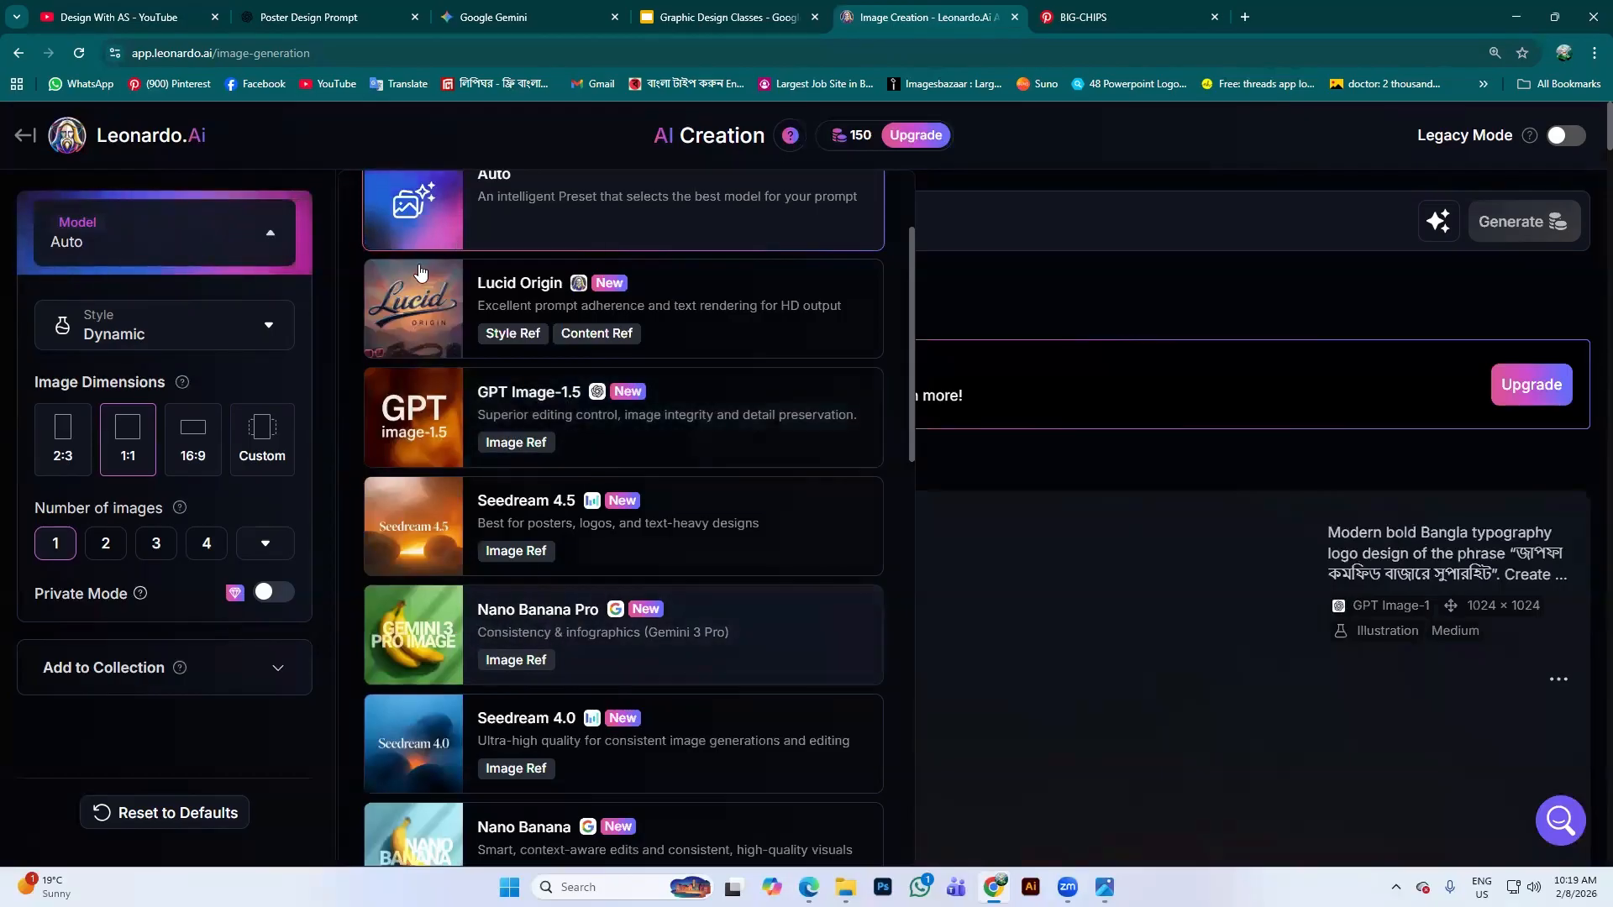
scroll(571, 470, down, 2)
scroll(655, 545, down, 2)
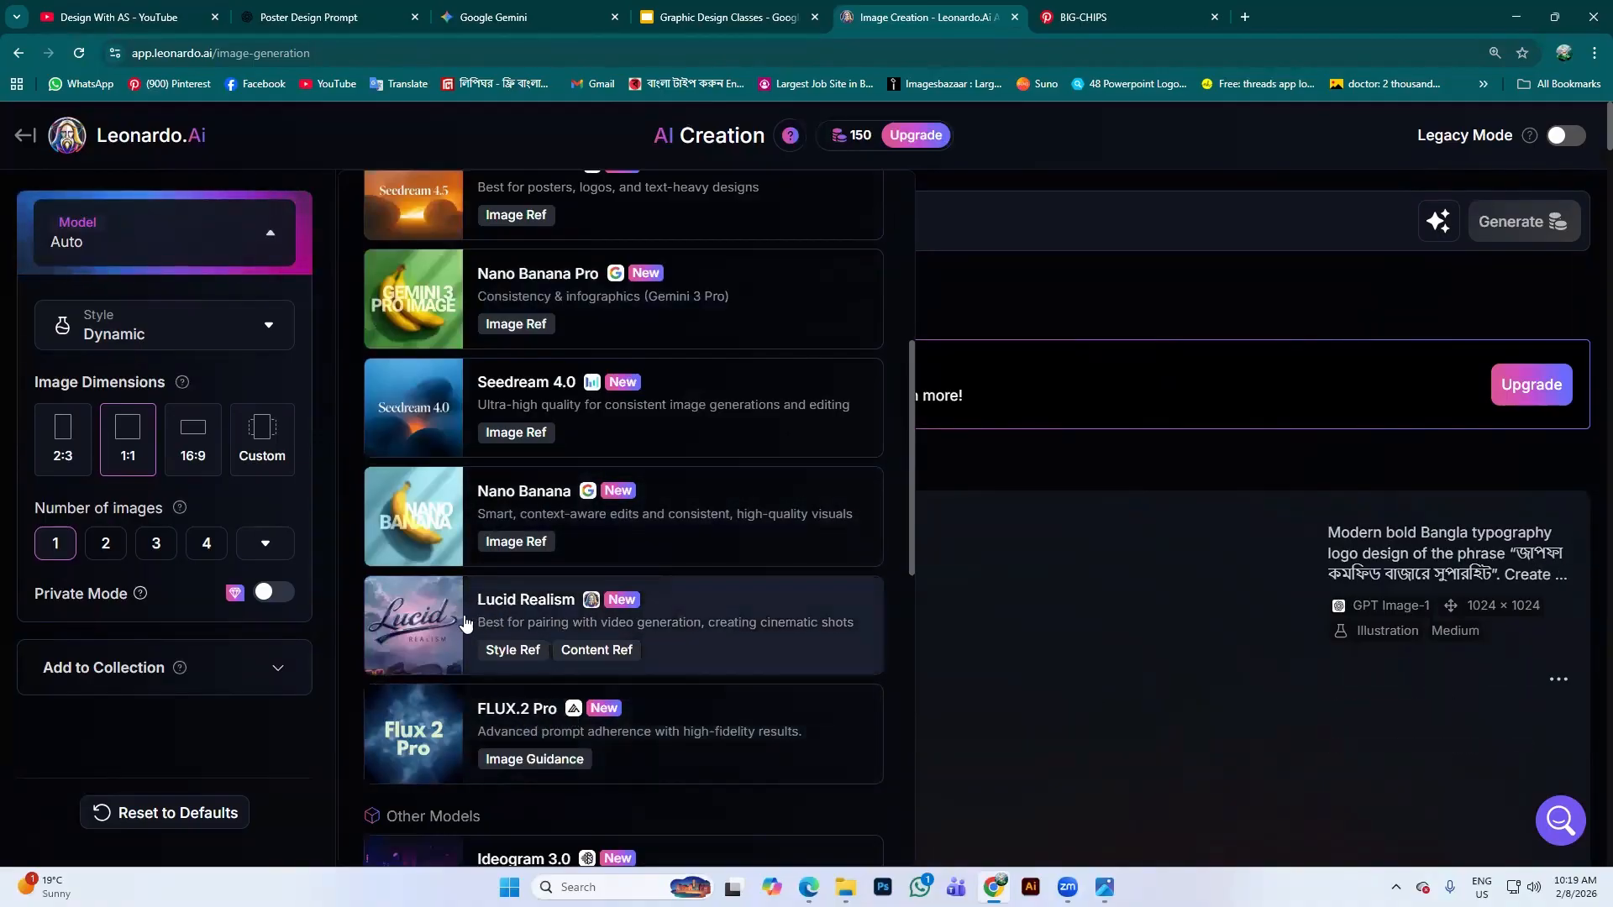
scroll(559, 623, down, 2)
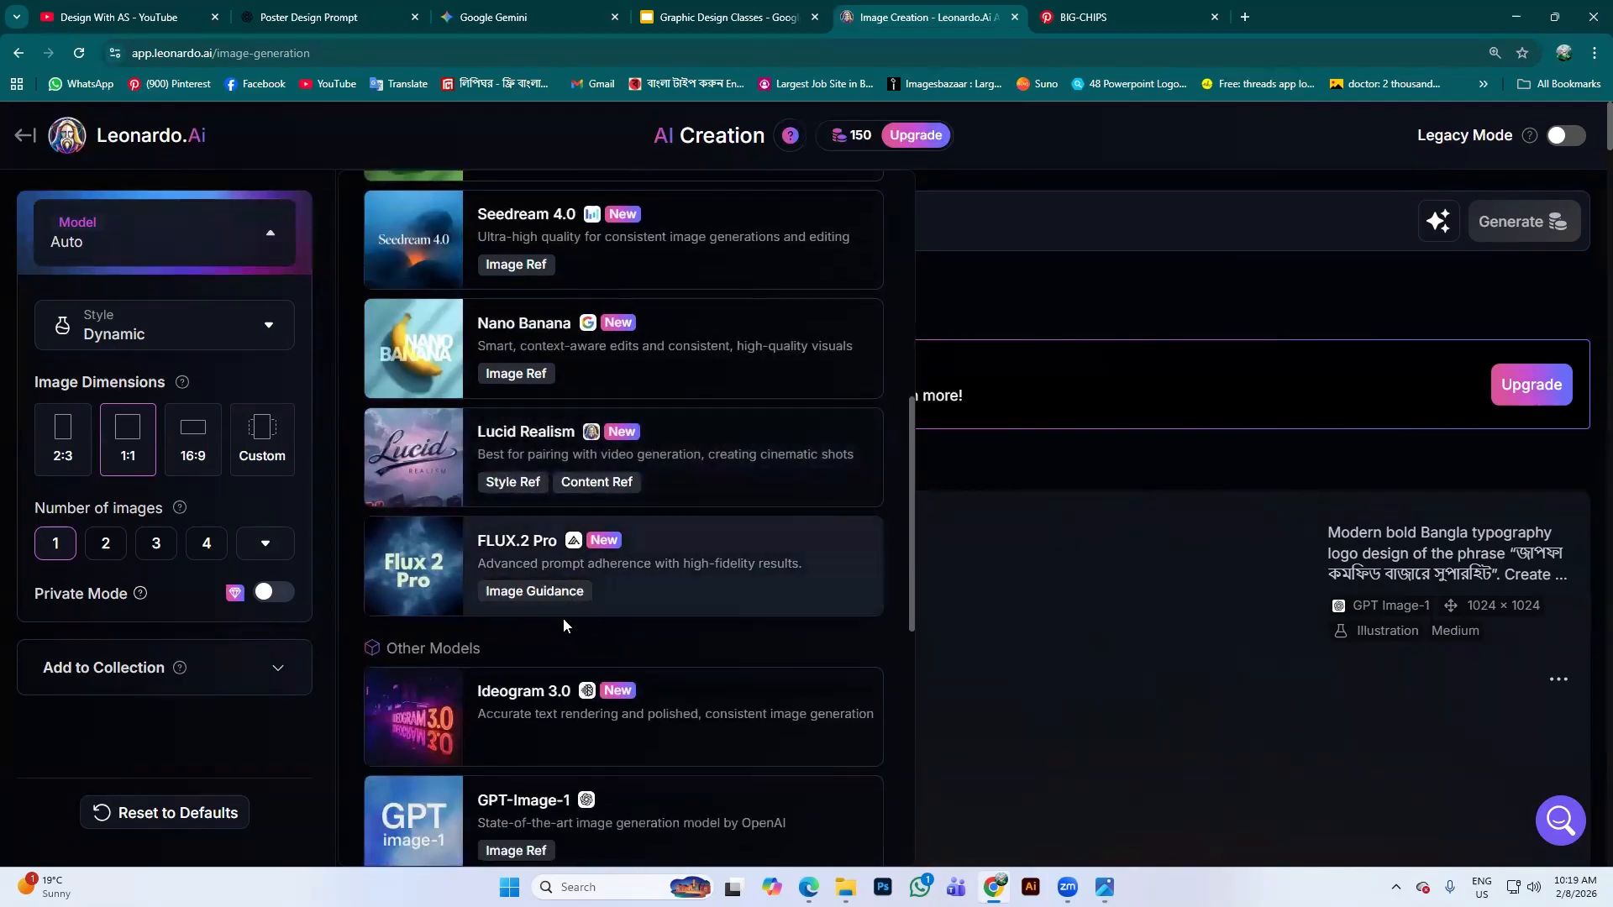
scroll(580, 589, down, 2)
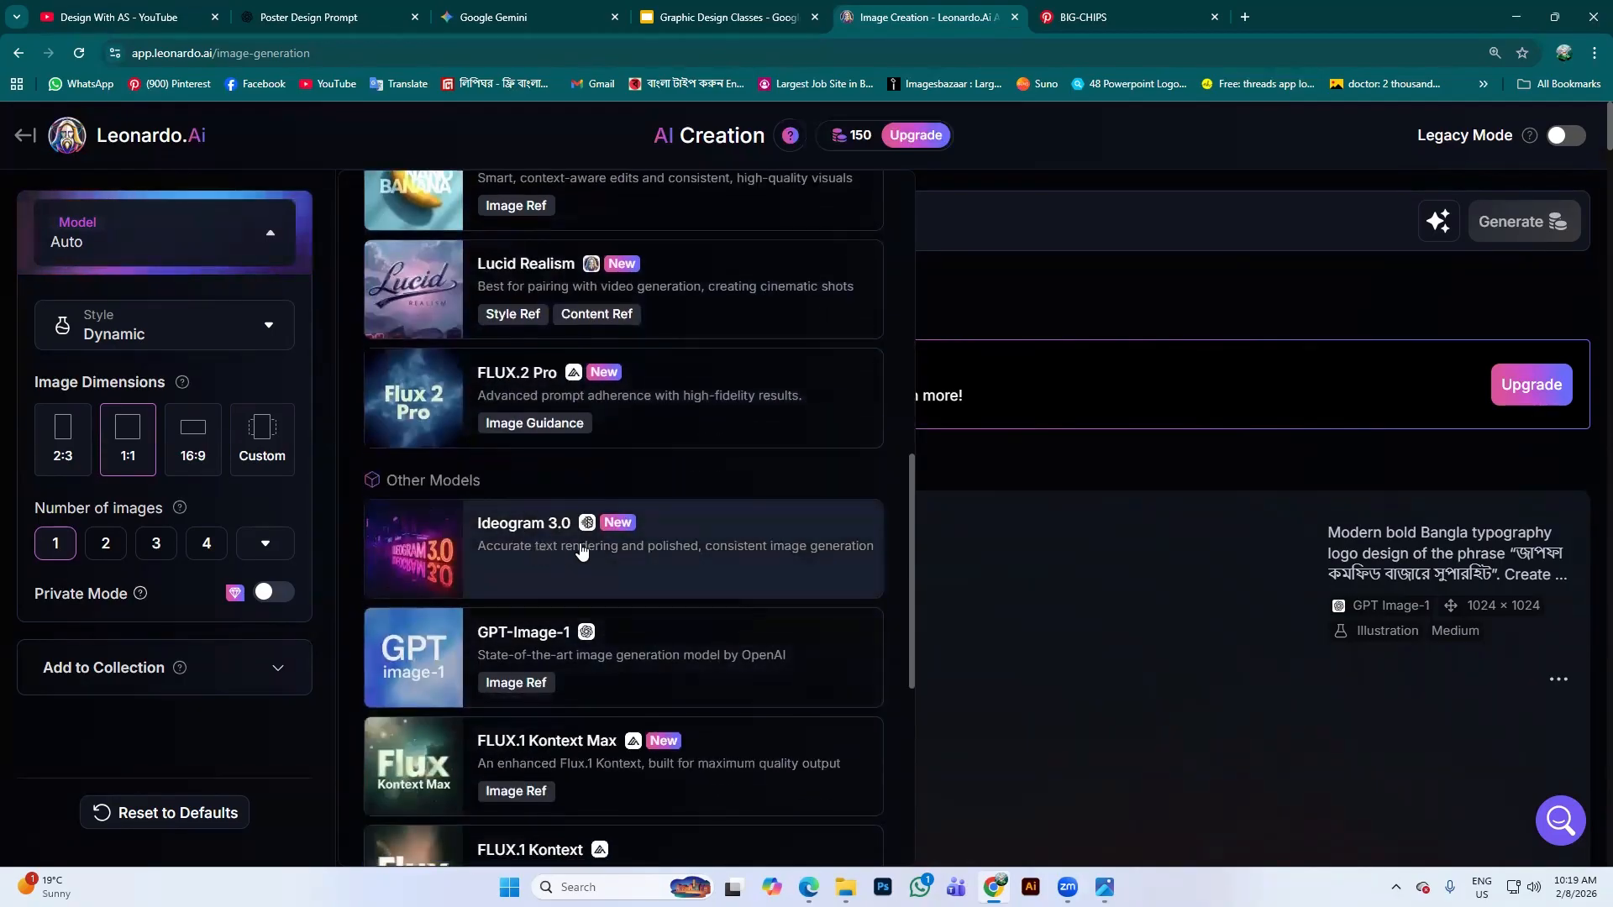
scroll(554, 588, down, 6)
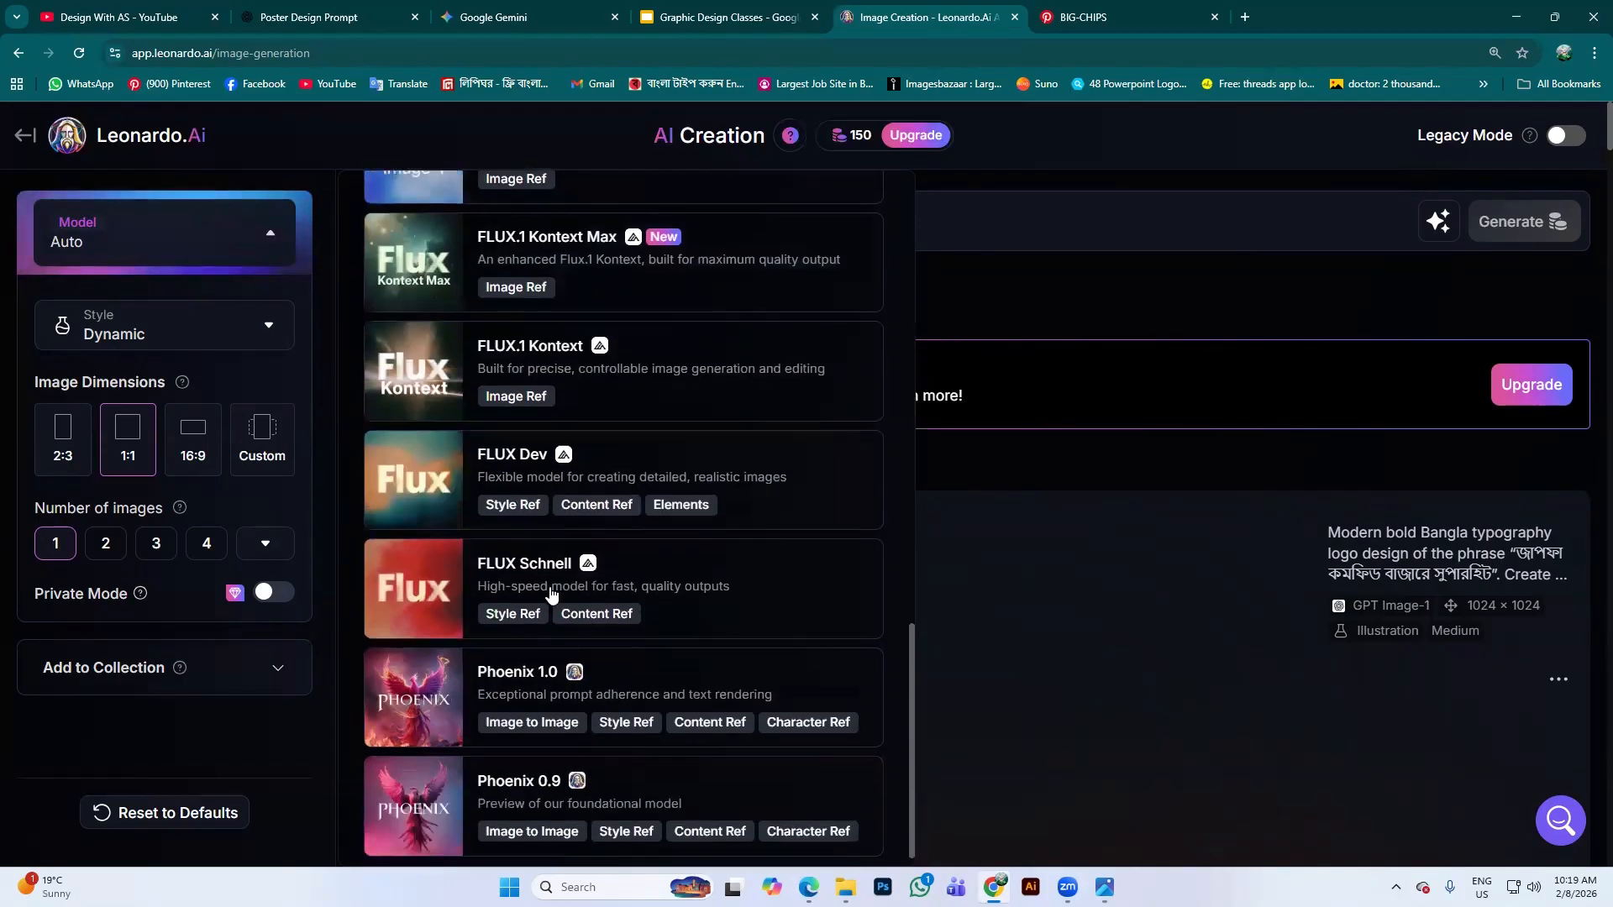
scroll(553, 605, down, 4)
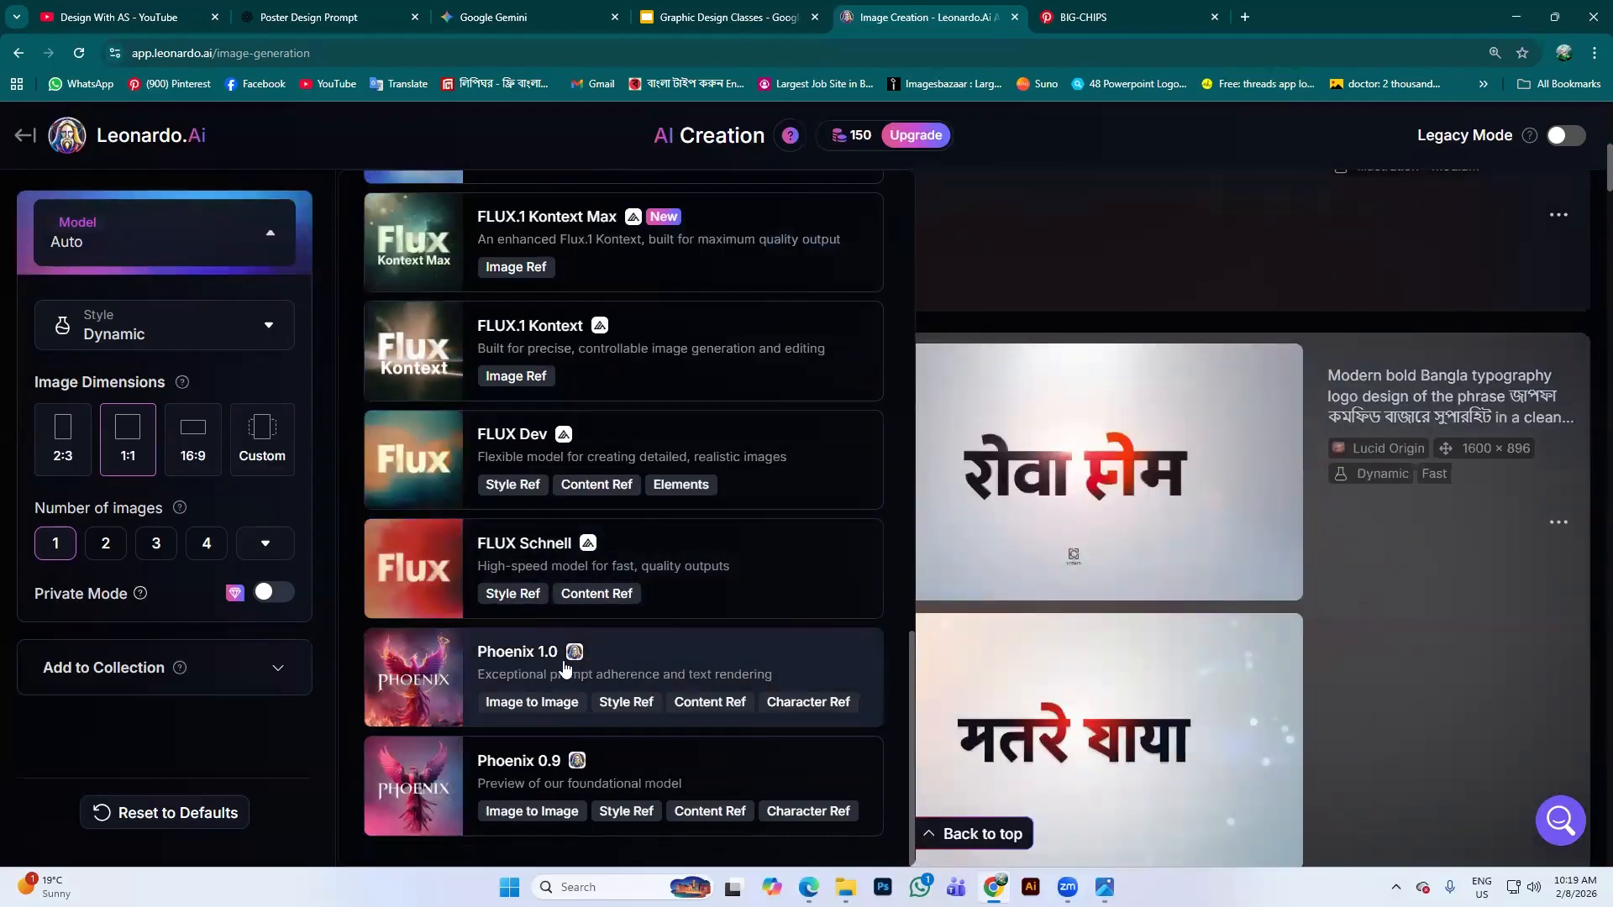
scroll(570, 667, up, 15)
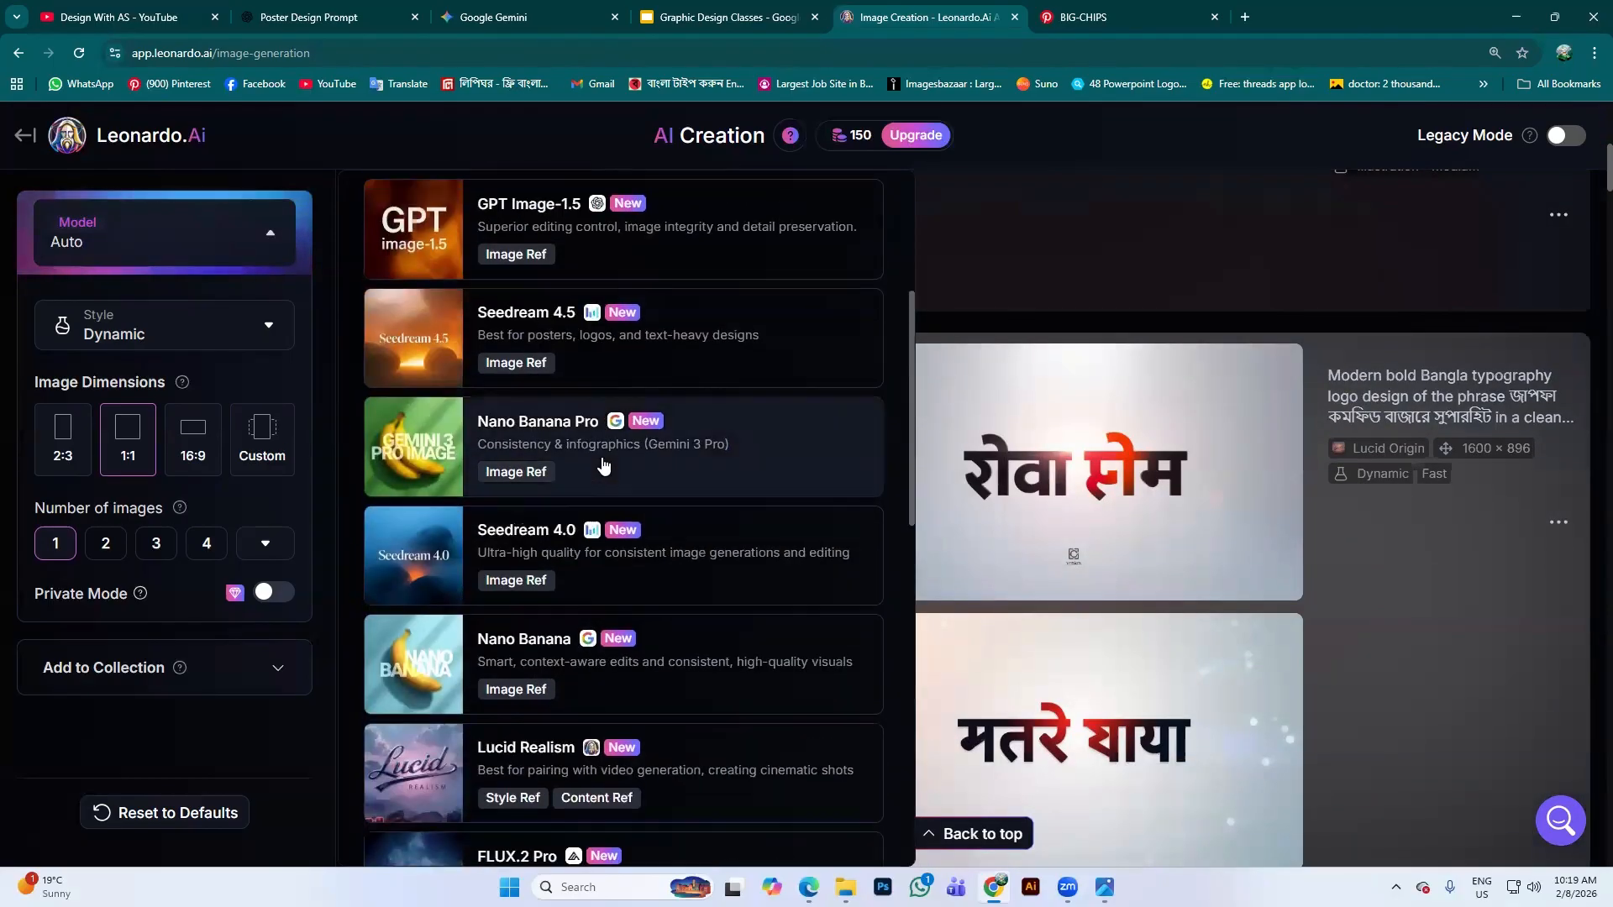
scroll(1000, 491, up, 5)
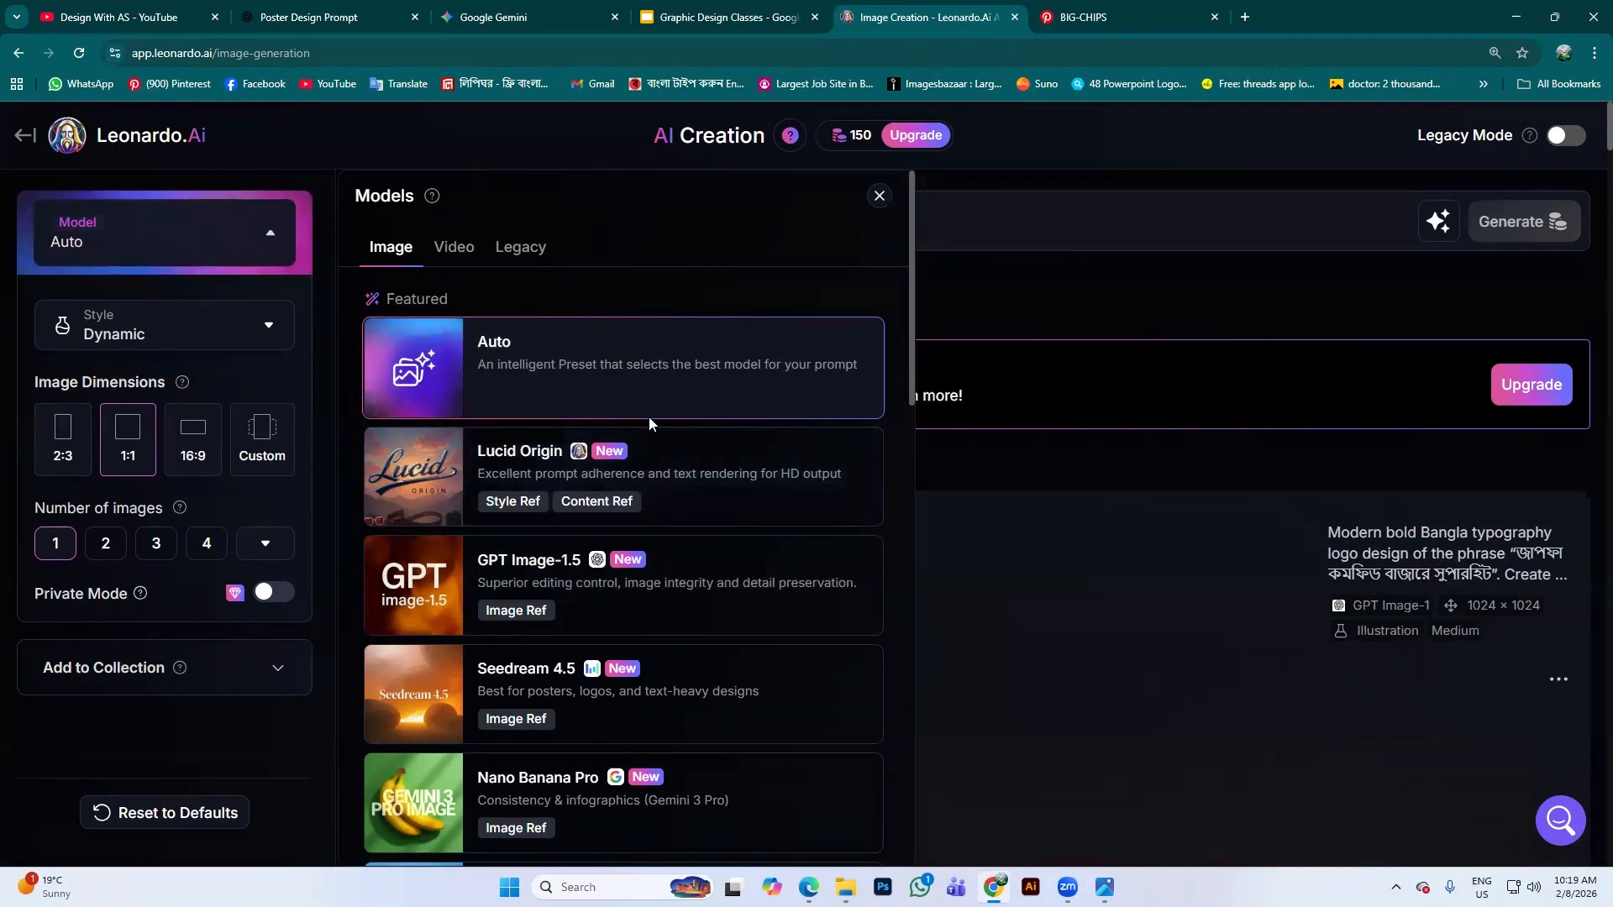
scroll(676, 680, down, 2)
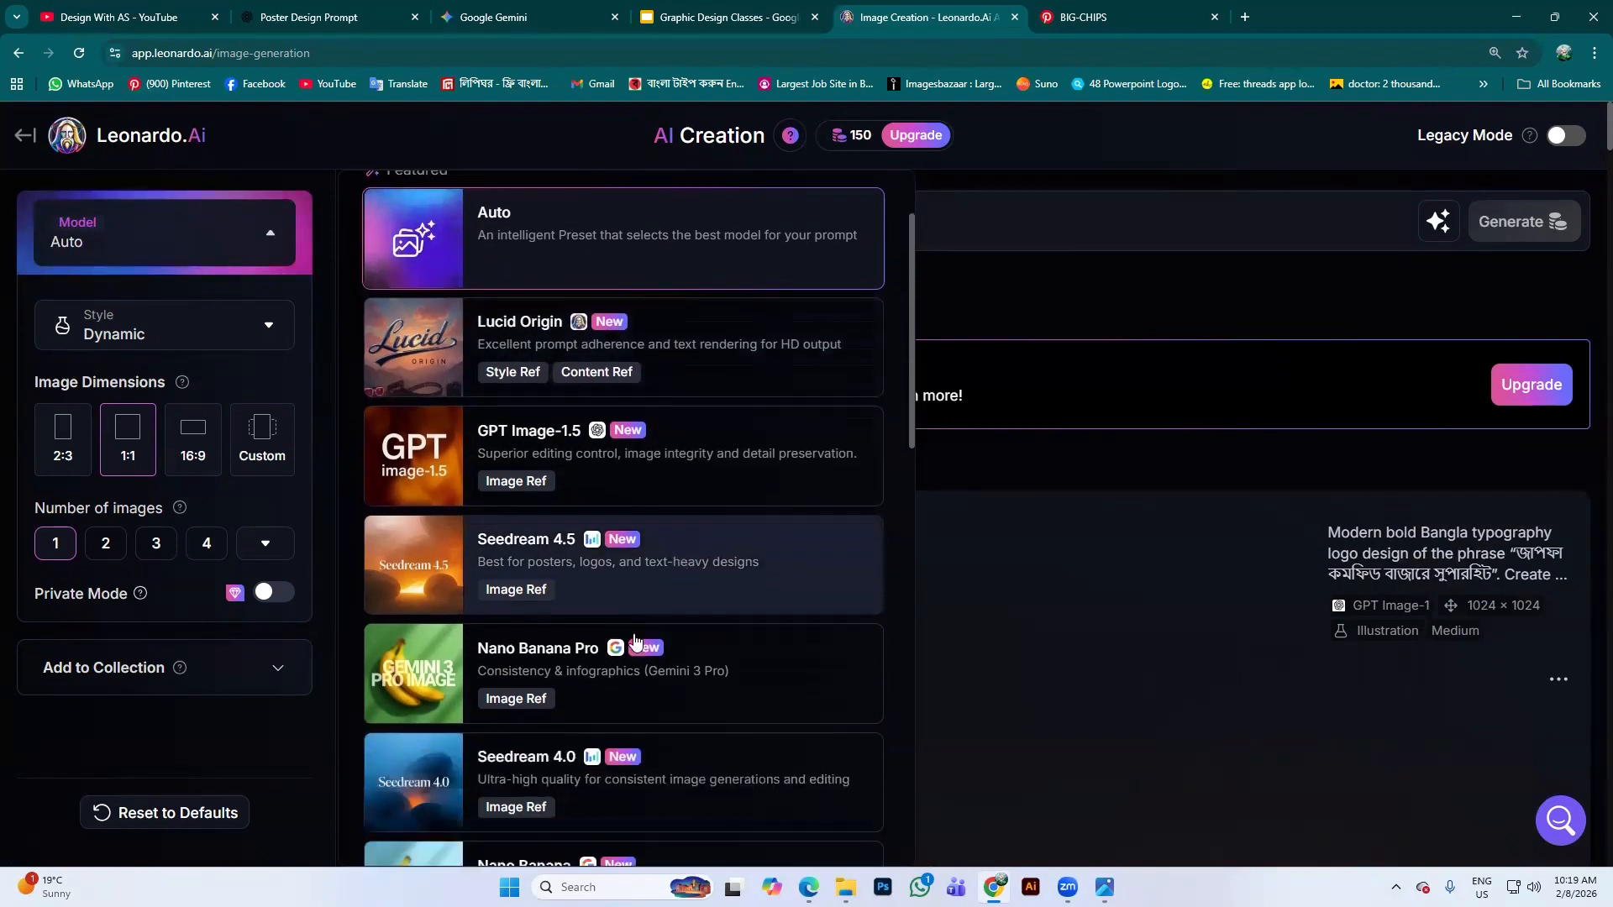
scroll(630, 569, down, 8)
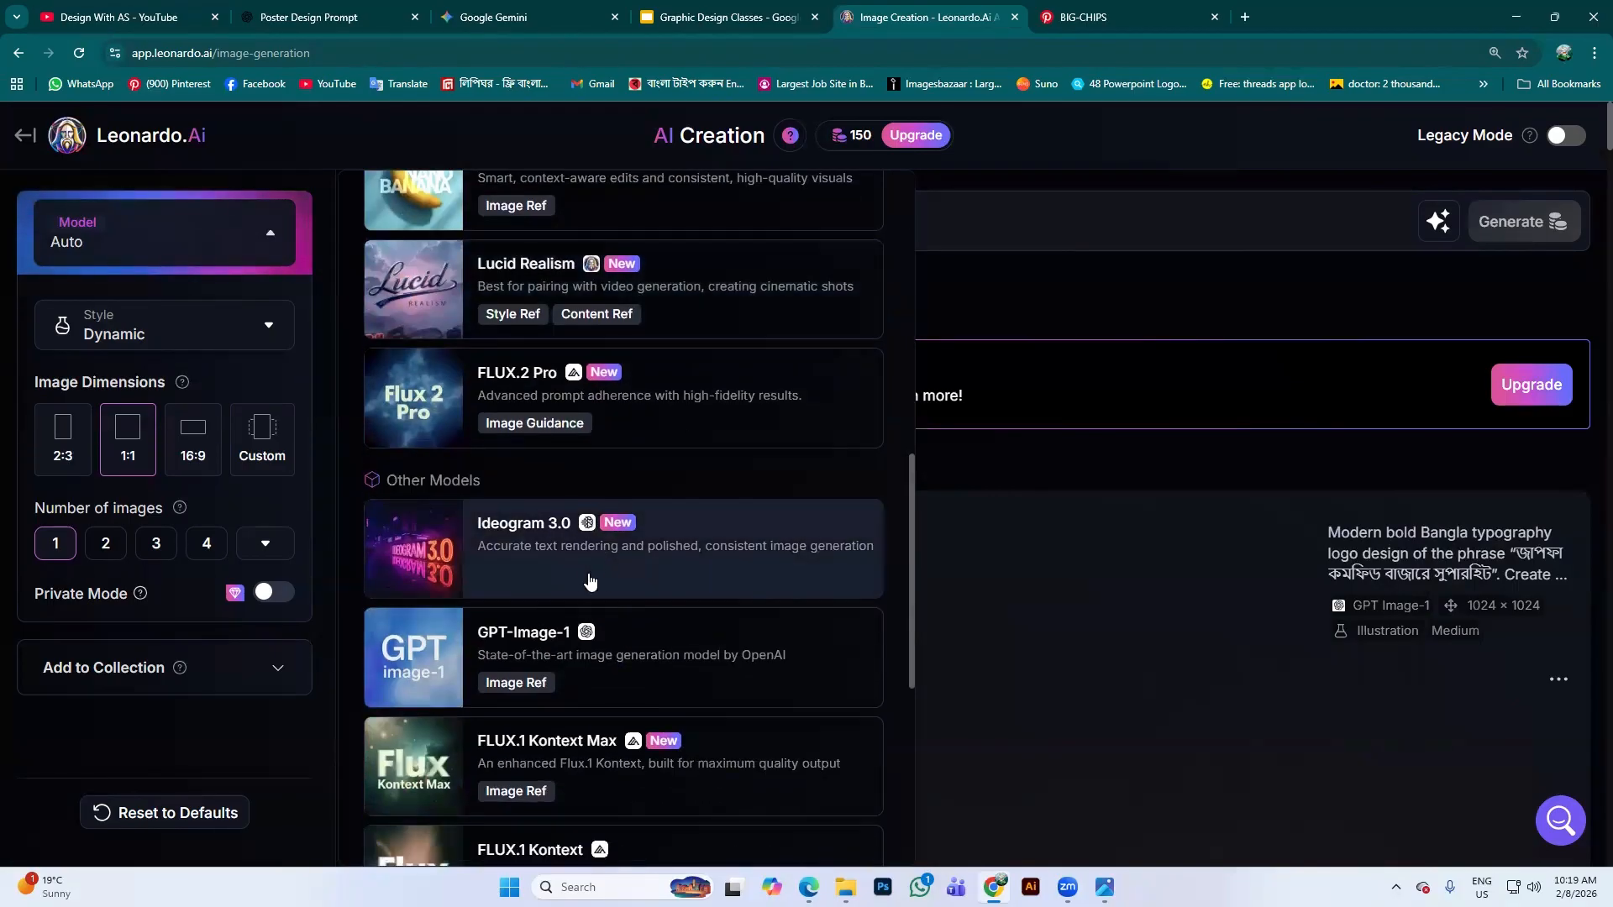
scroll(694, 305, up, 10)
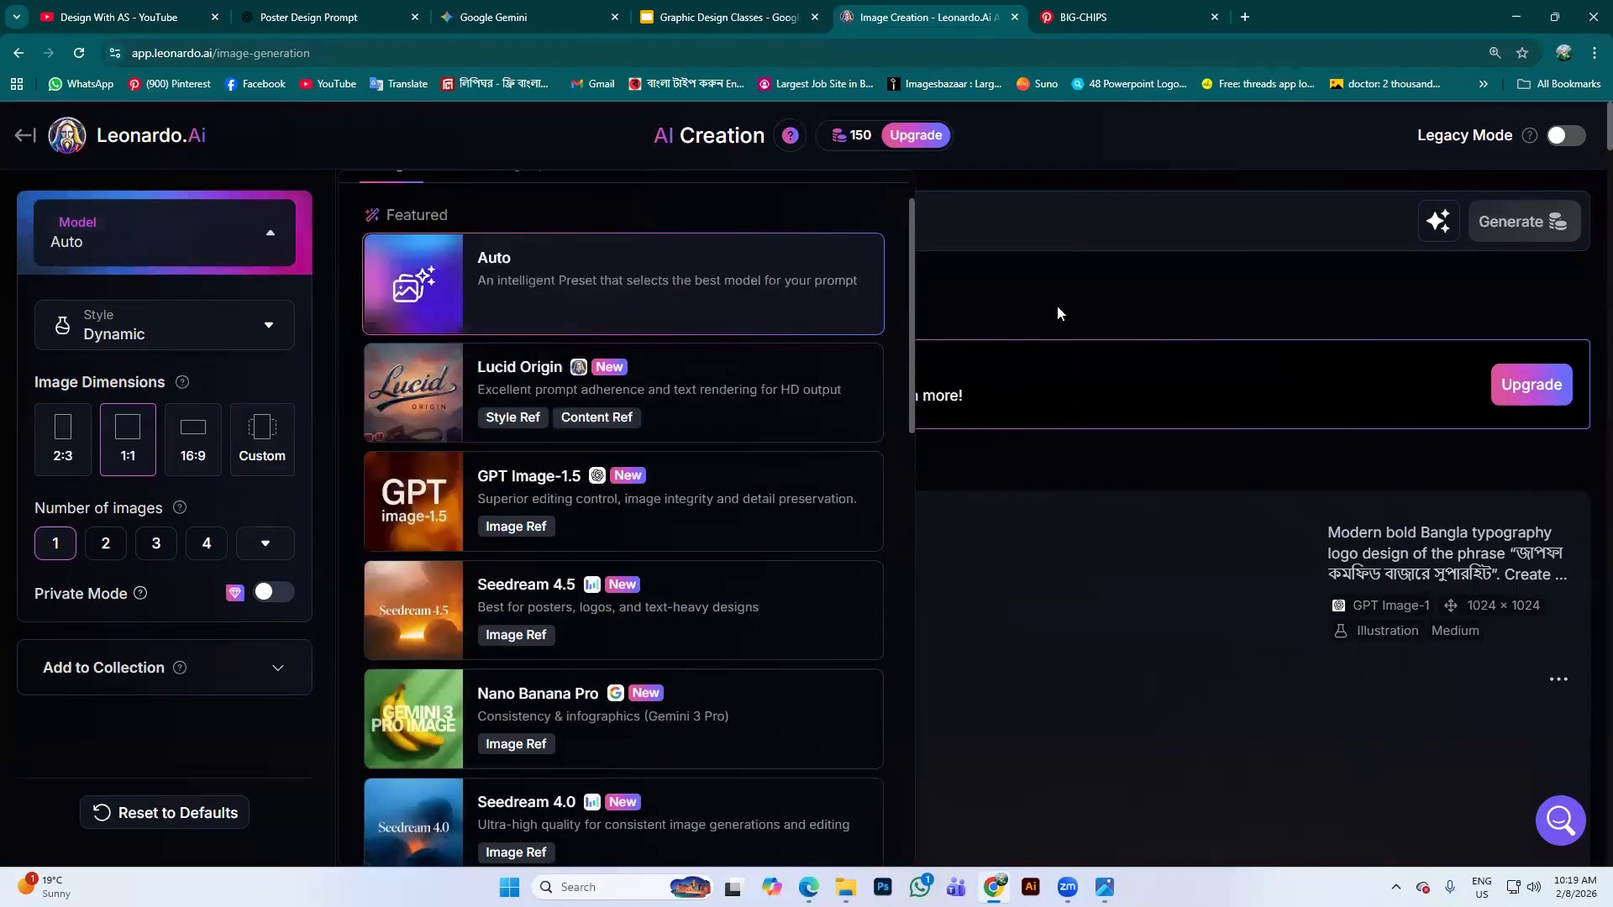
click(1057, 305)
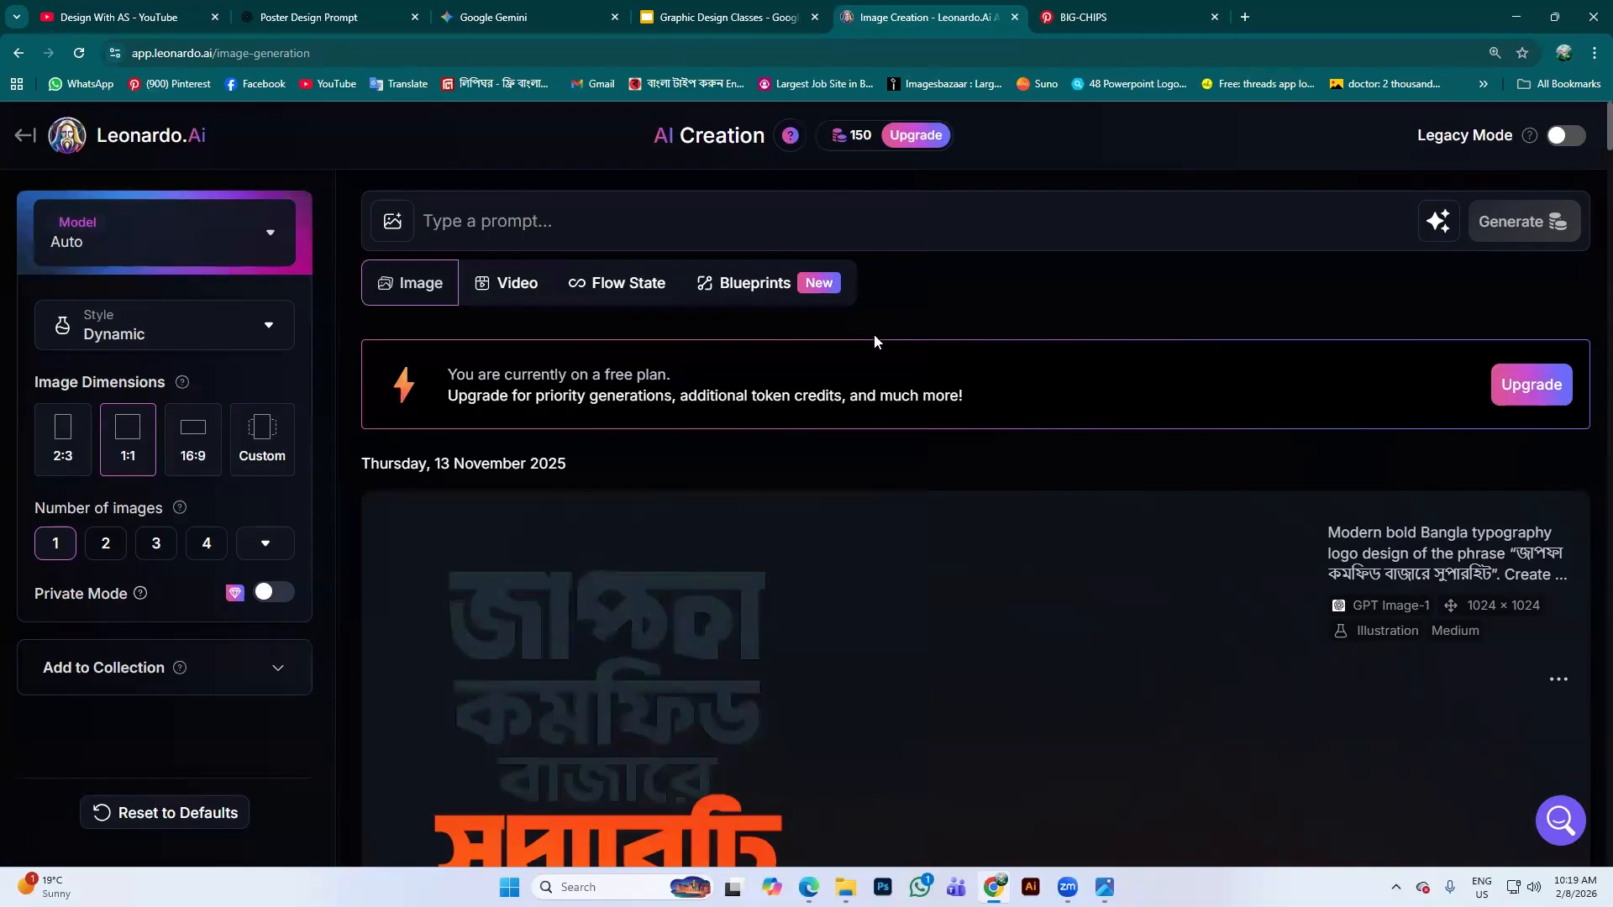
Find the chips-packet photoshoot prompt in Gemini and select its opening words
click(514, 19)
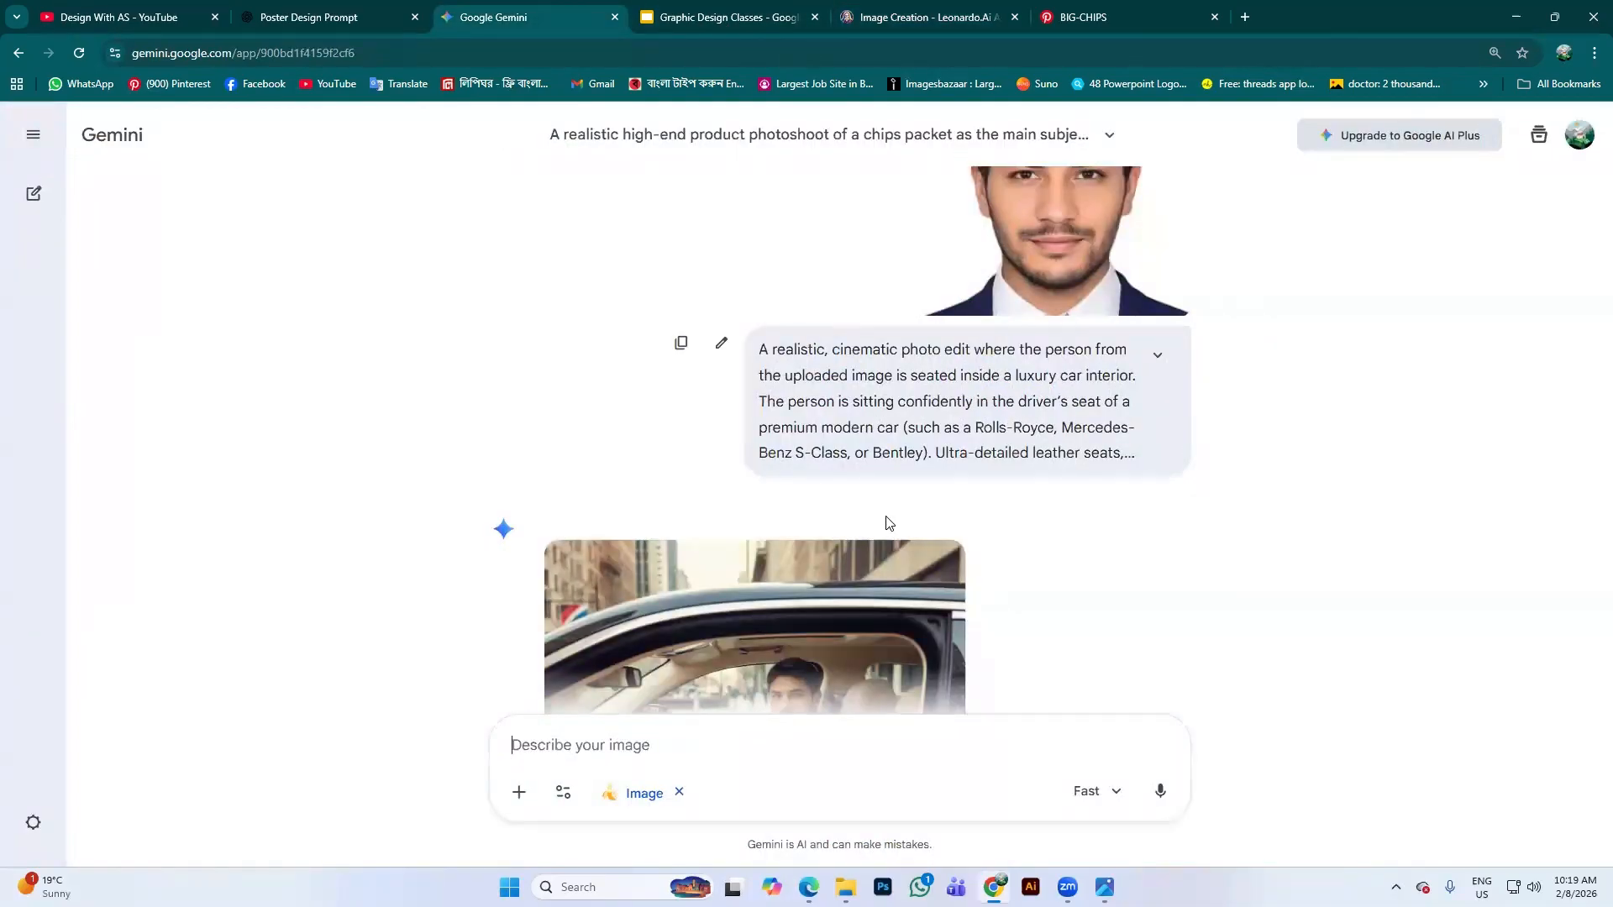
scroll(923, 548, up, 10)
scroll(915, 504, up, 12)
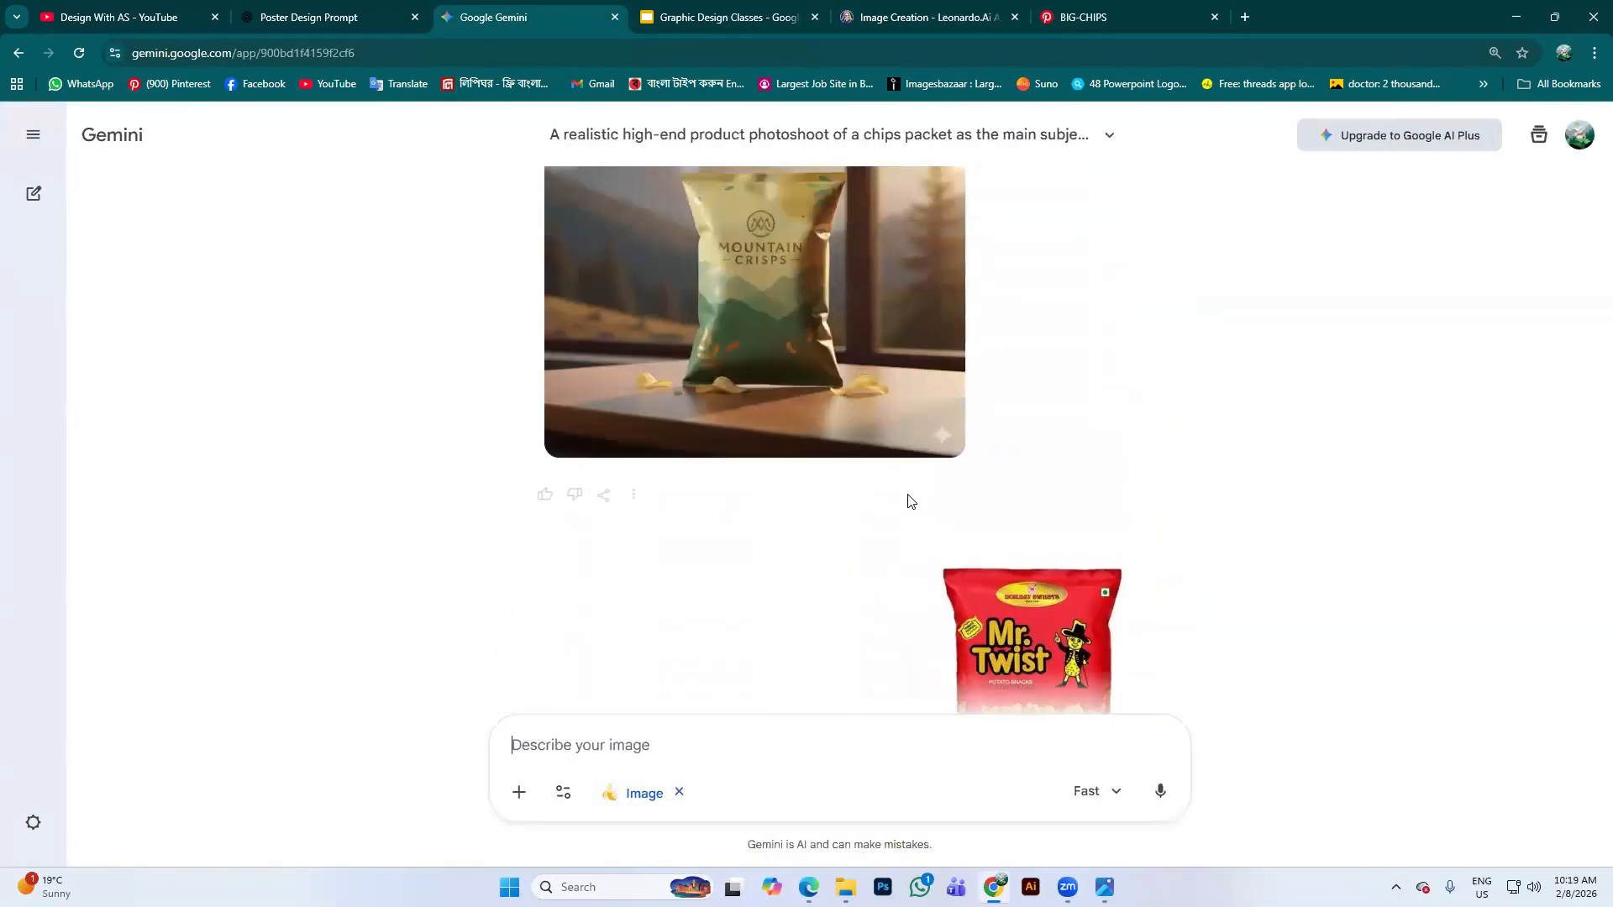
drag(761, 211, 786, 213)
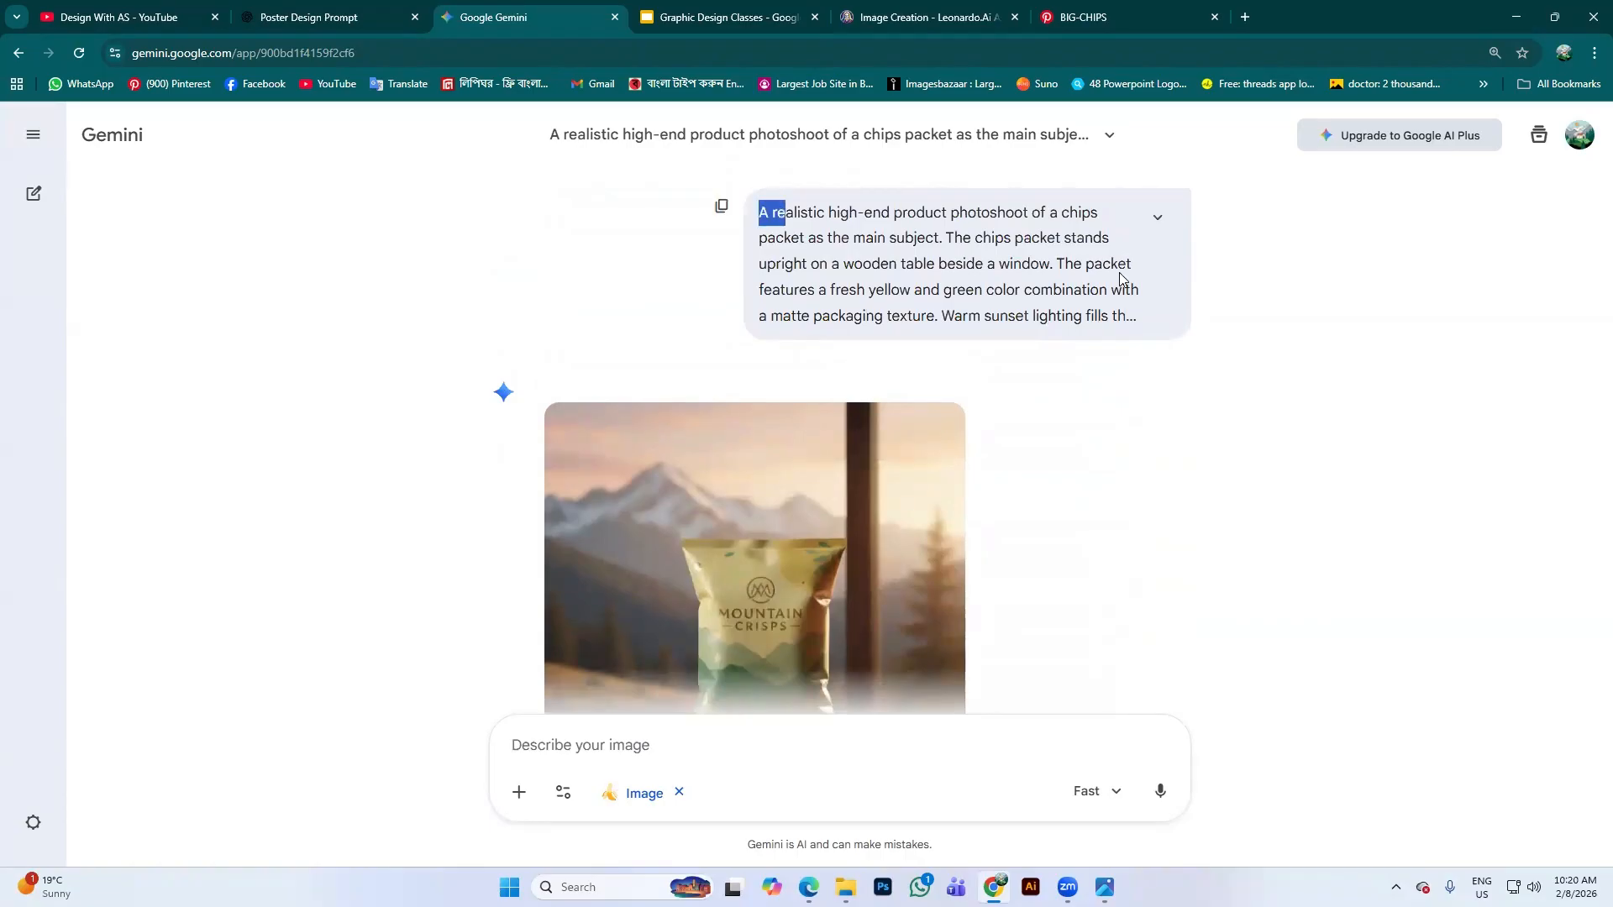
click(307, 6)
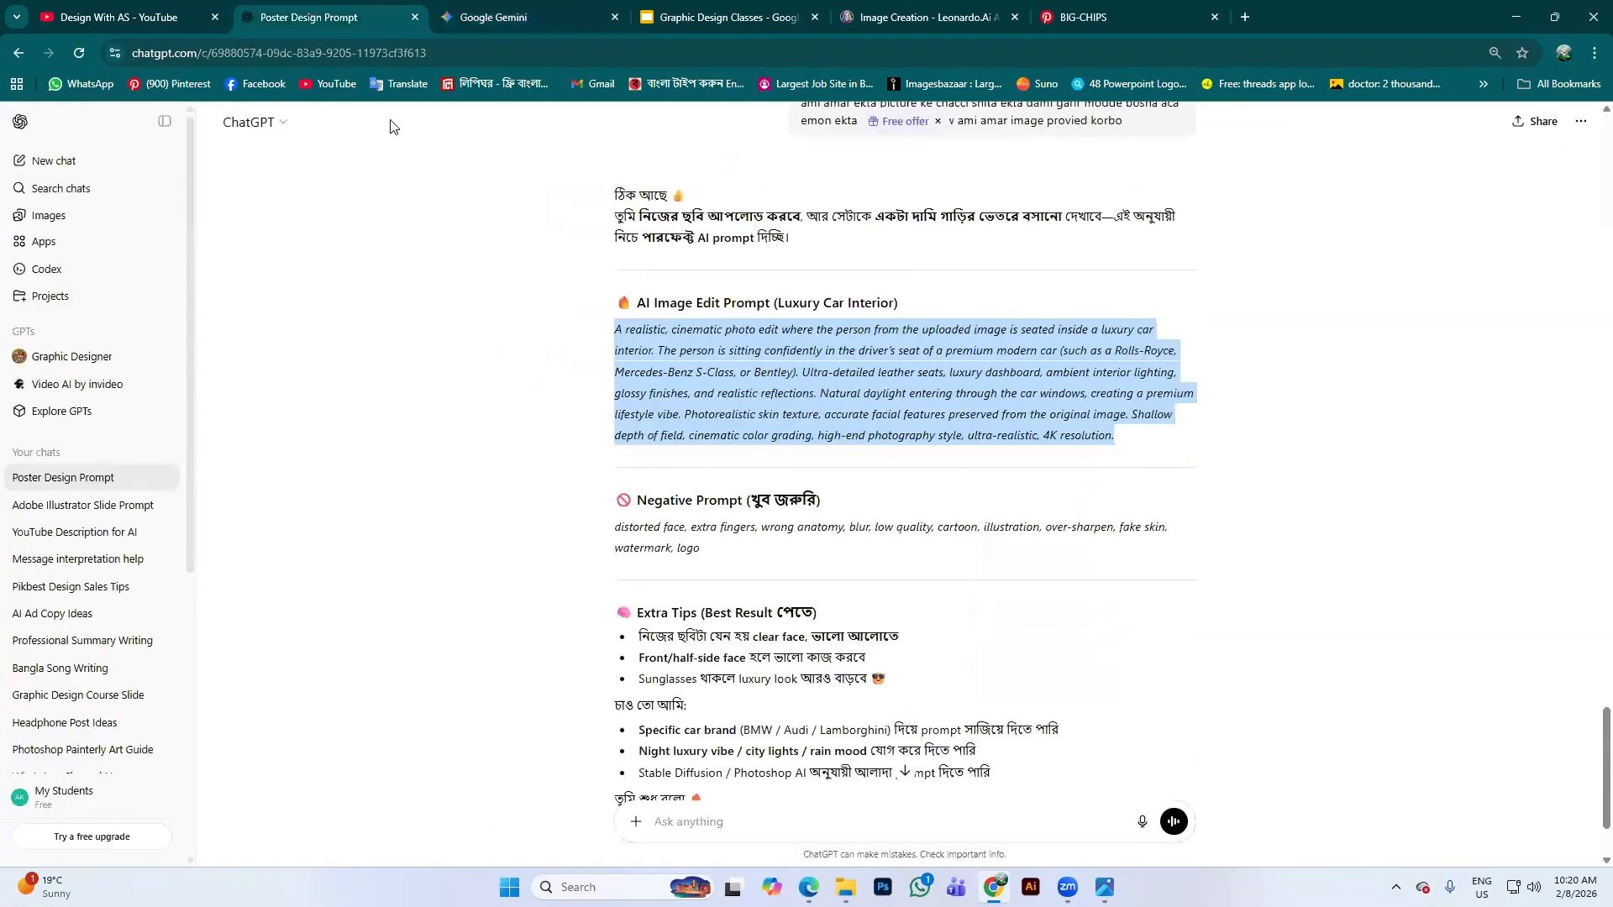
Select the Chips Packet Photoshoot prompt text in ChatGPT, then return to Leonardo.Ai
scroll(782, 579, up, 6)
scroll(782, 580, down, 5)
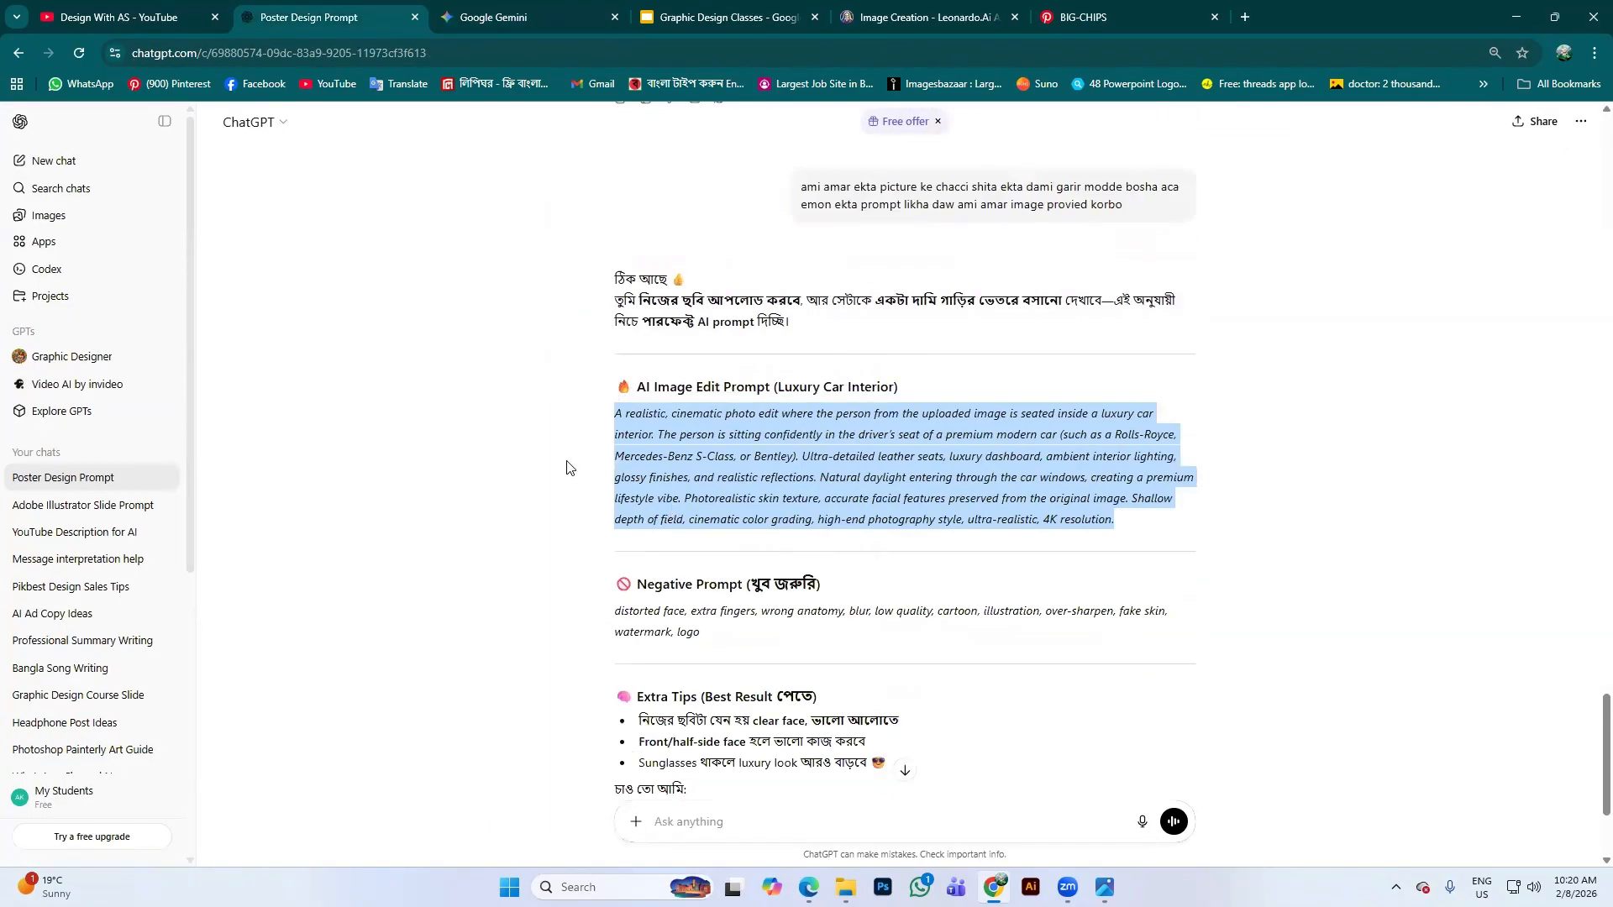
middle_click(848, 359)
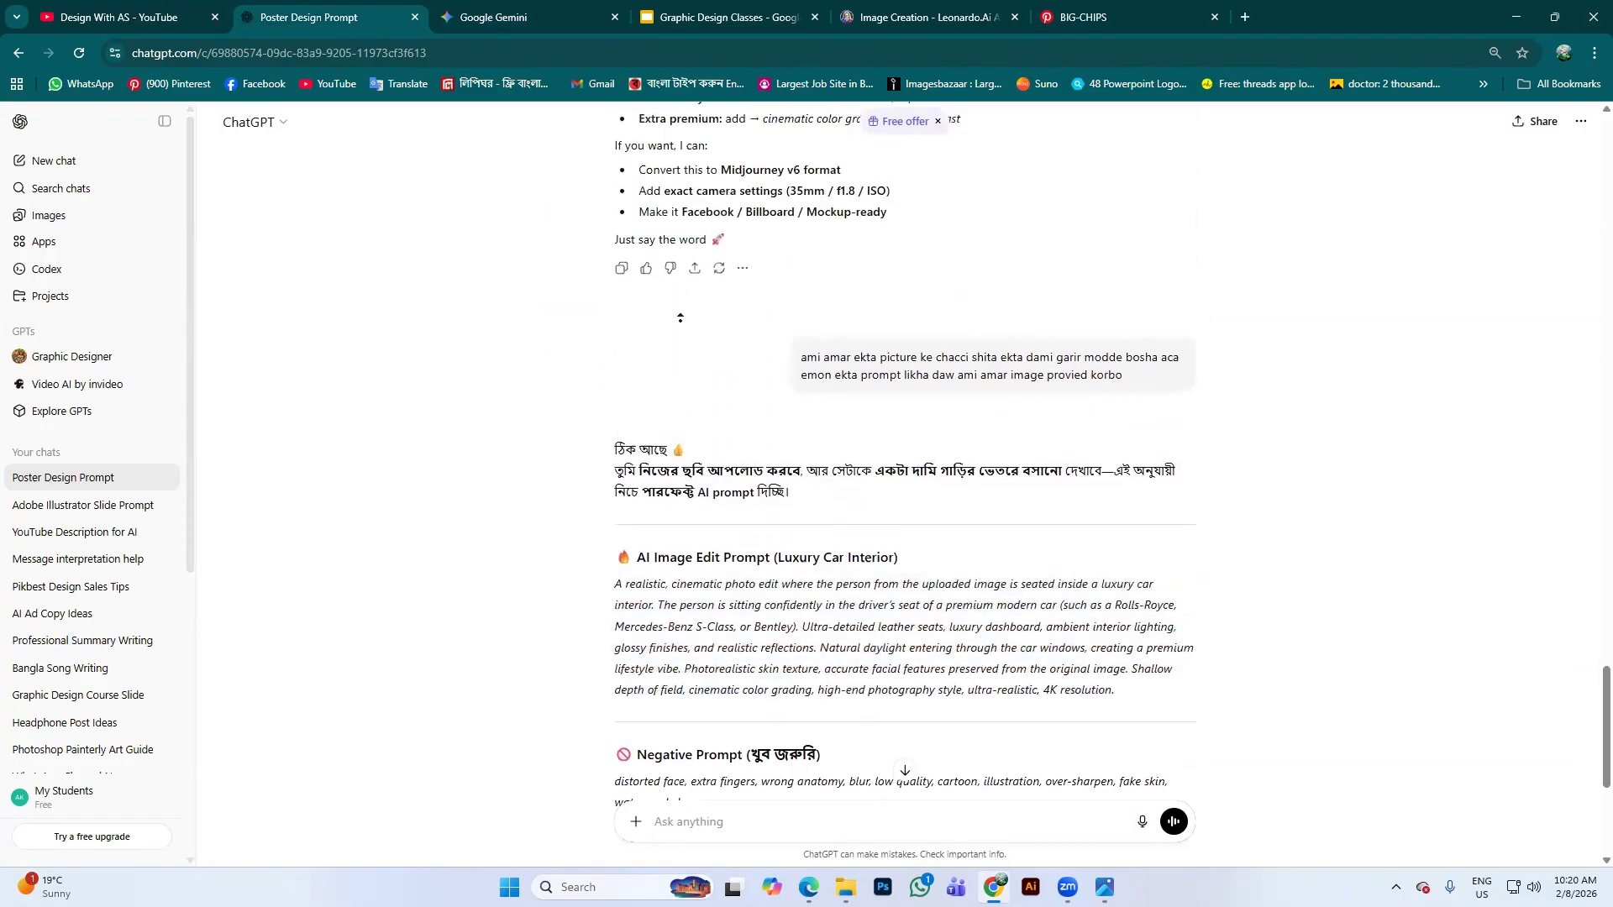
scroll(810, 361, up, 7)
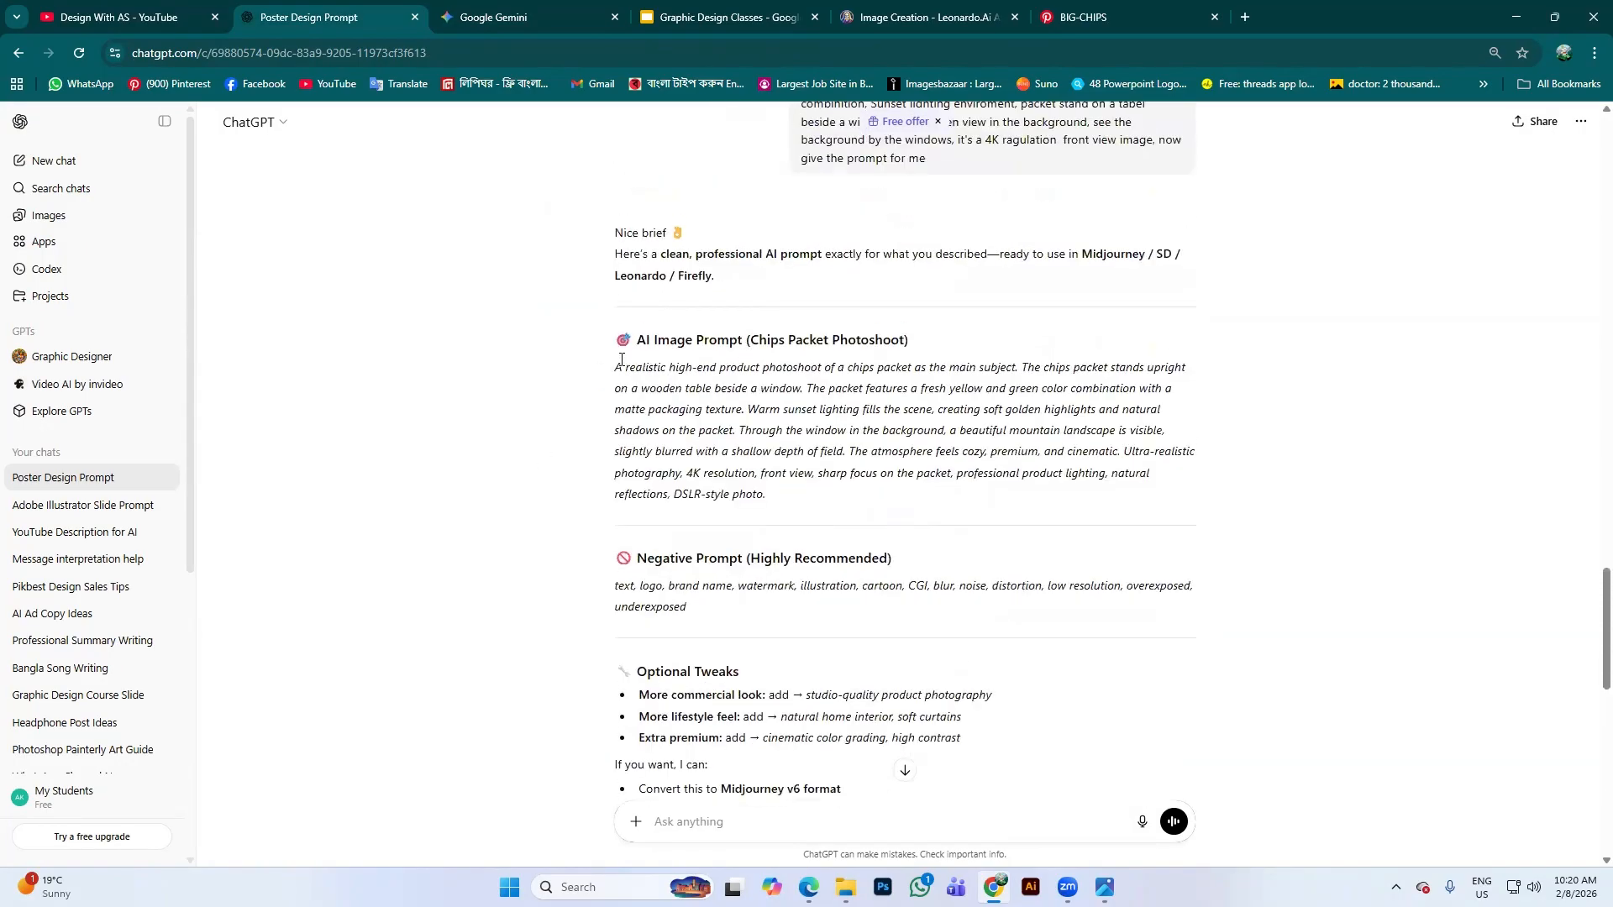
drag(618, 367, 905, 512)
key(ctrl+c)
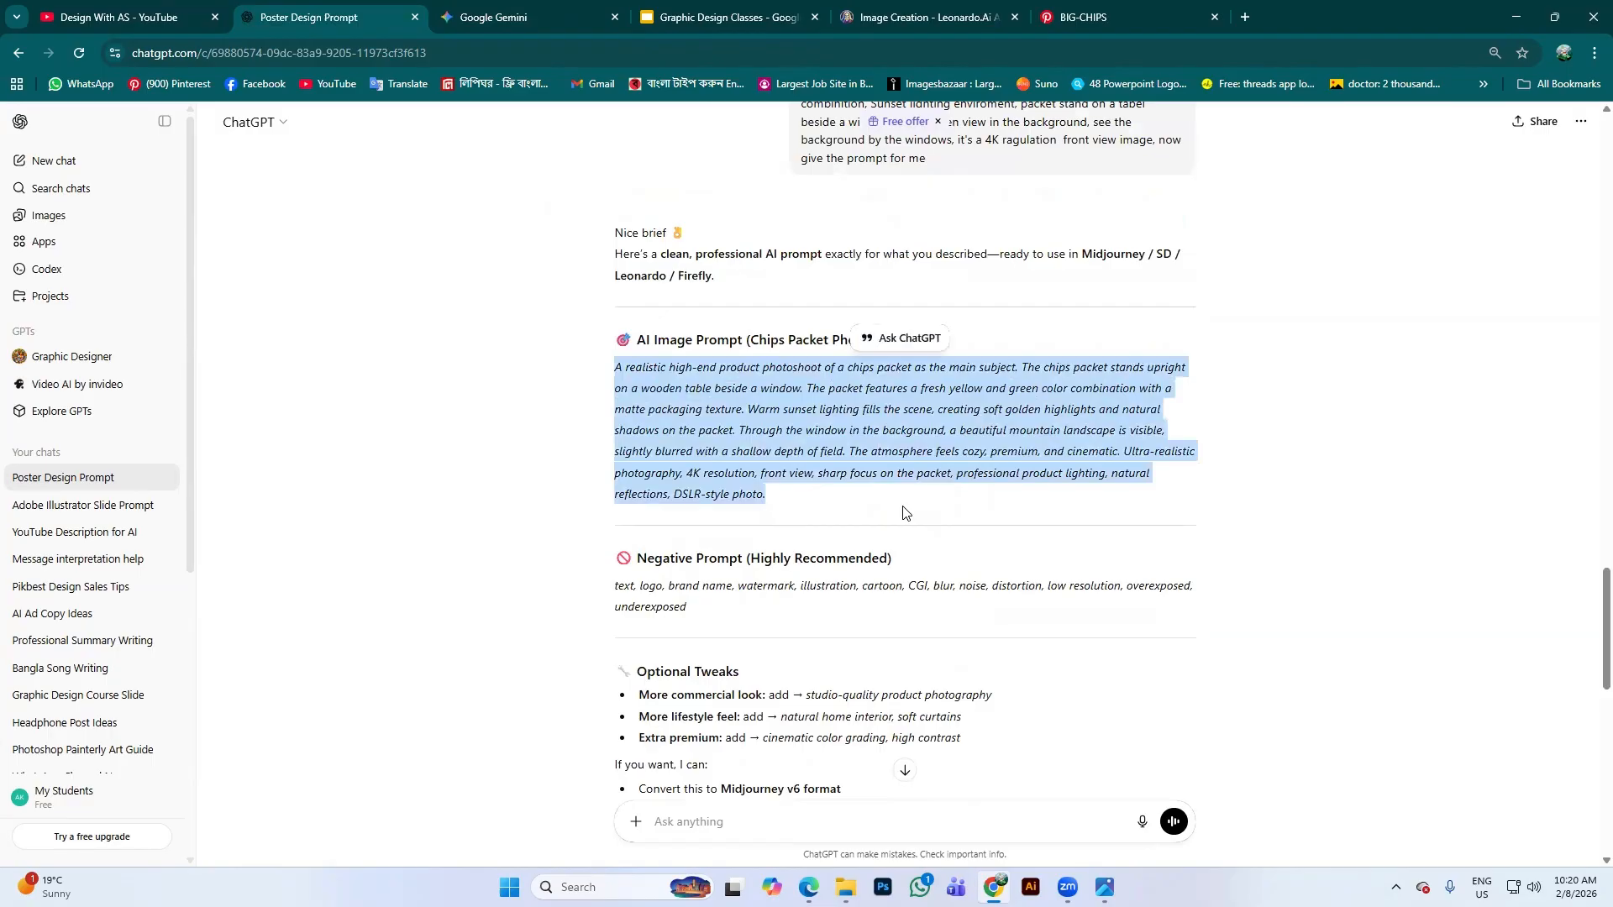
click(849, 15)
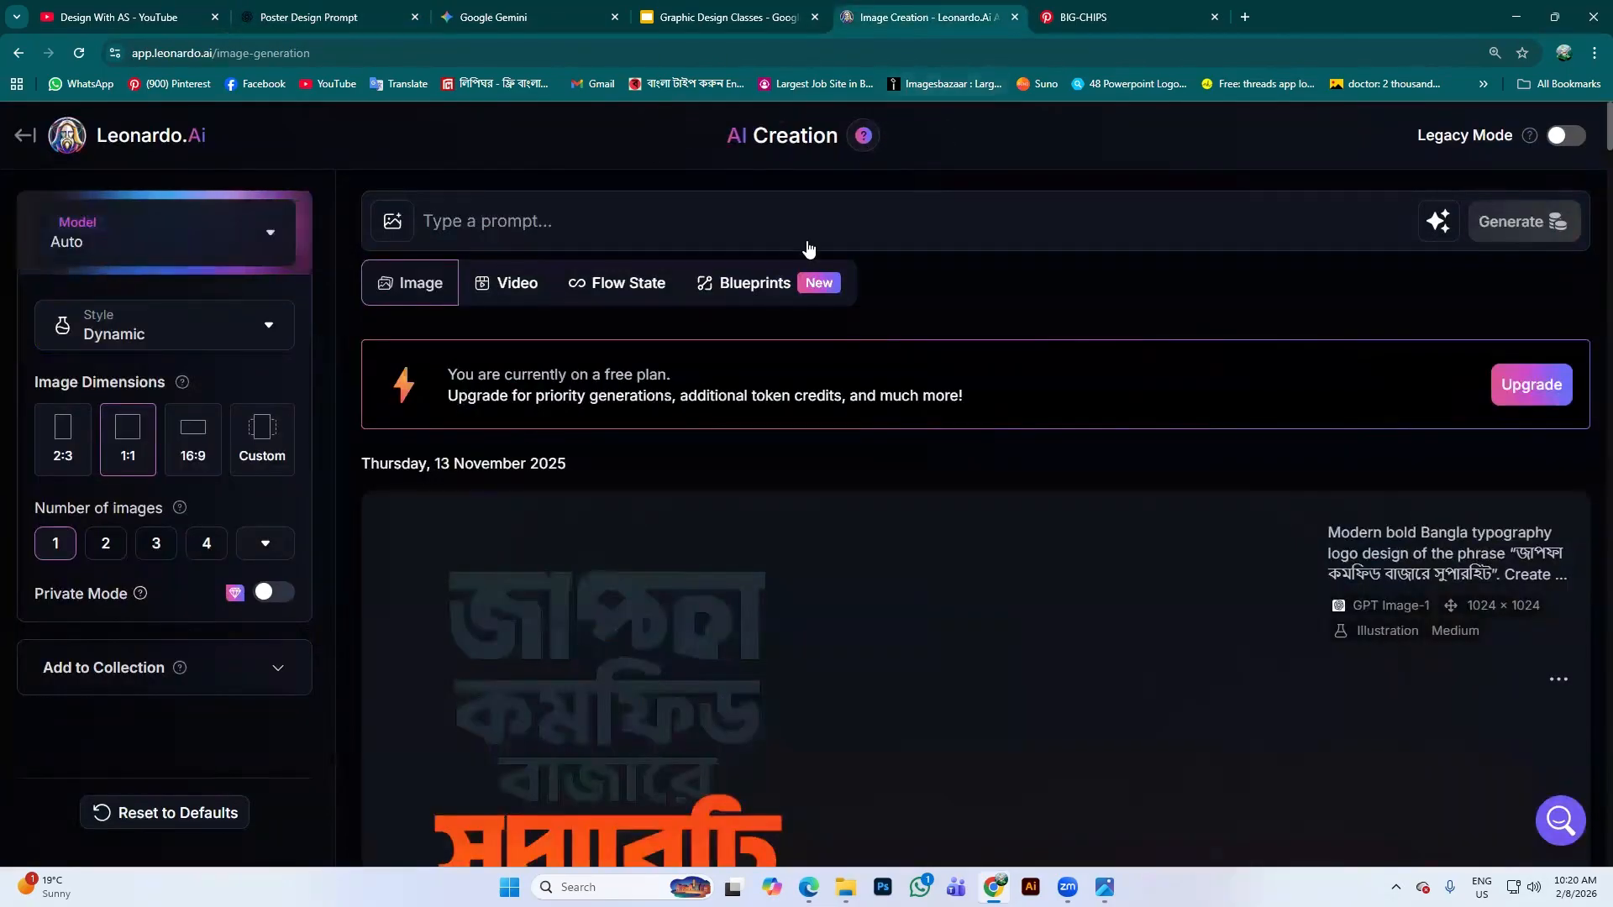
click(393, 220)
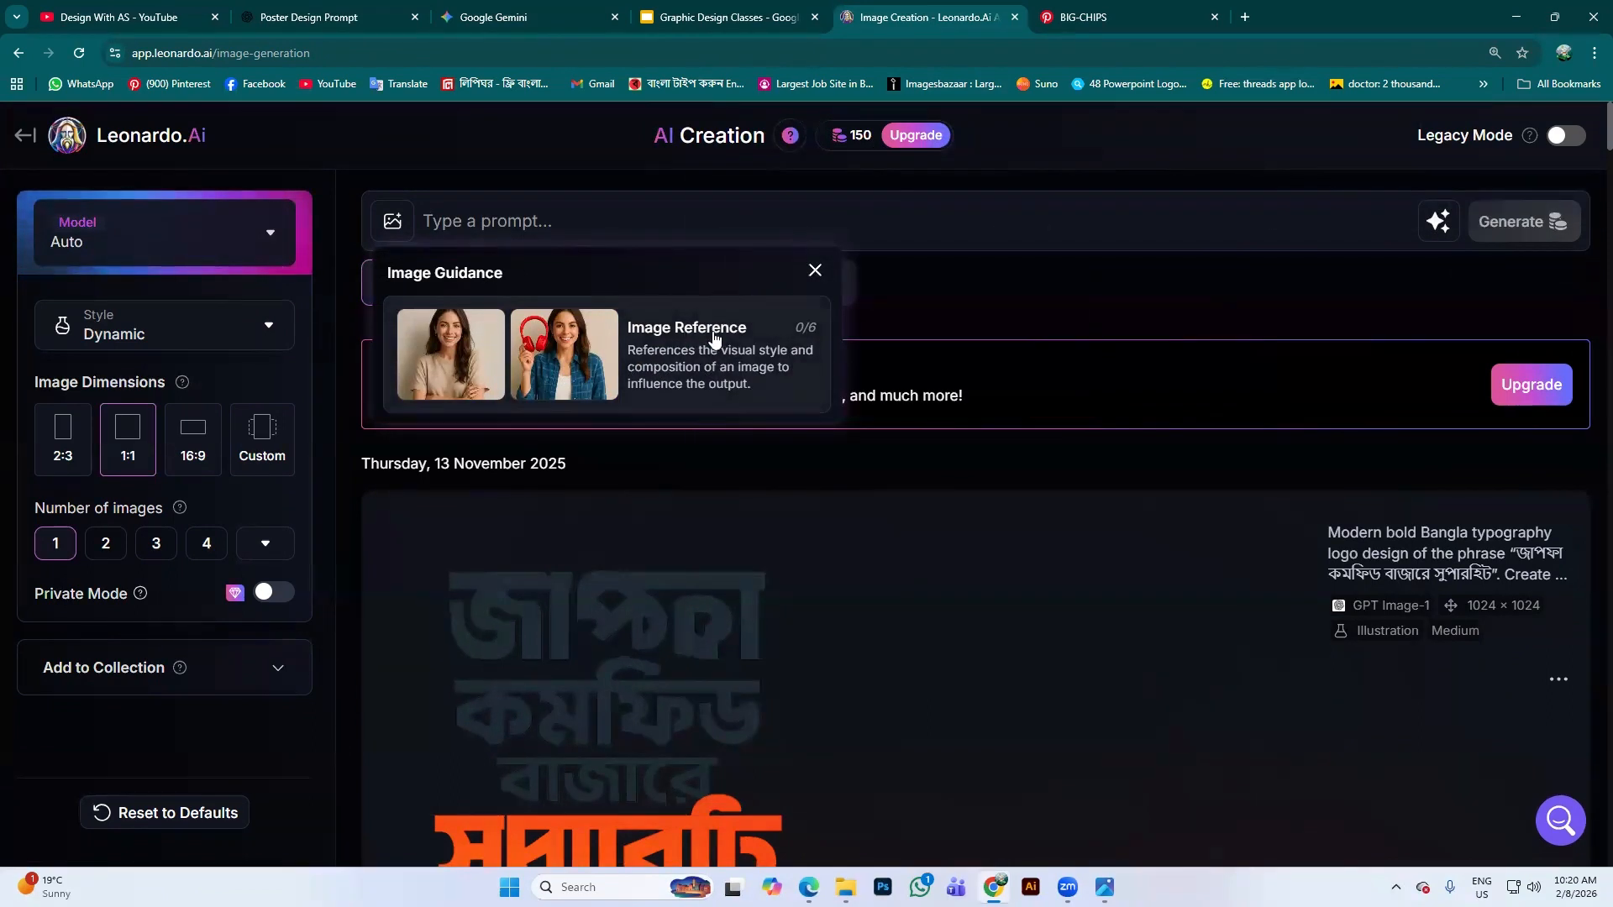
click(538, 232)
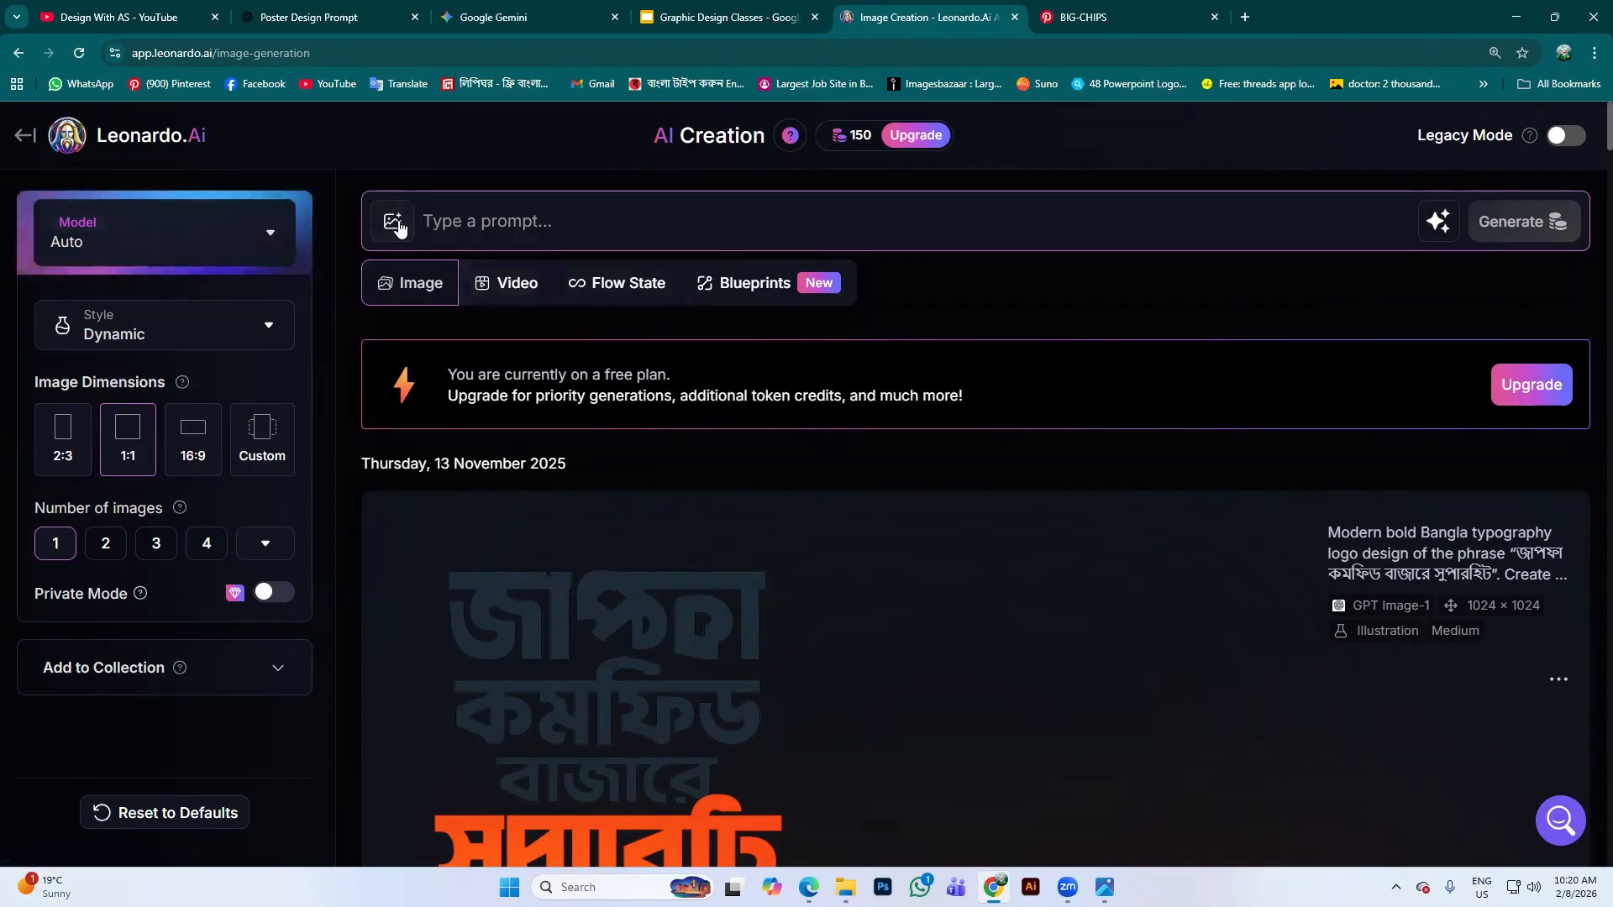
click(552, 223)
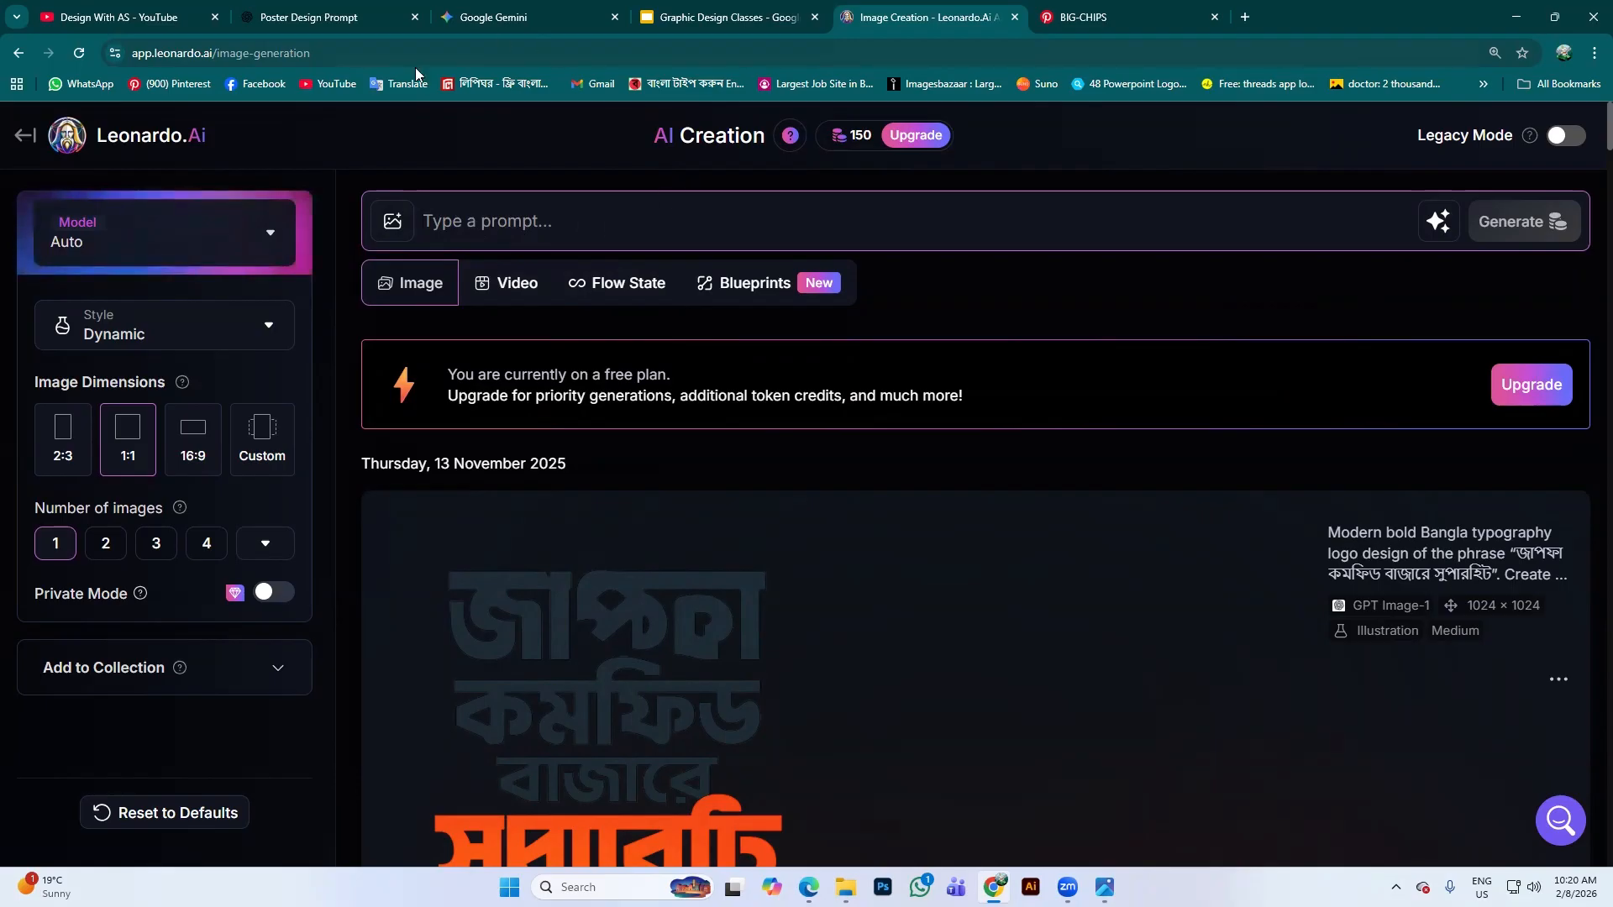
click(263, 244)
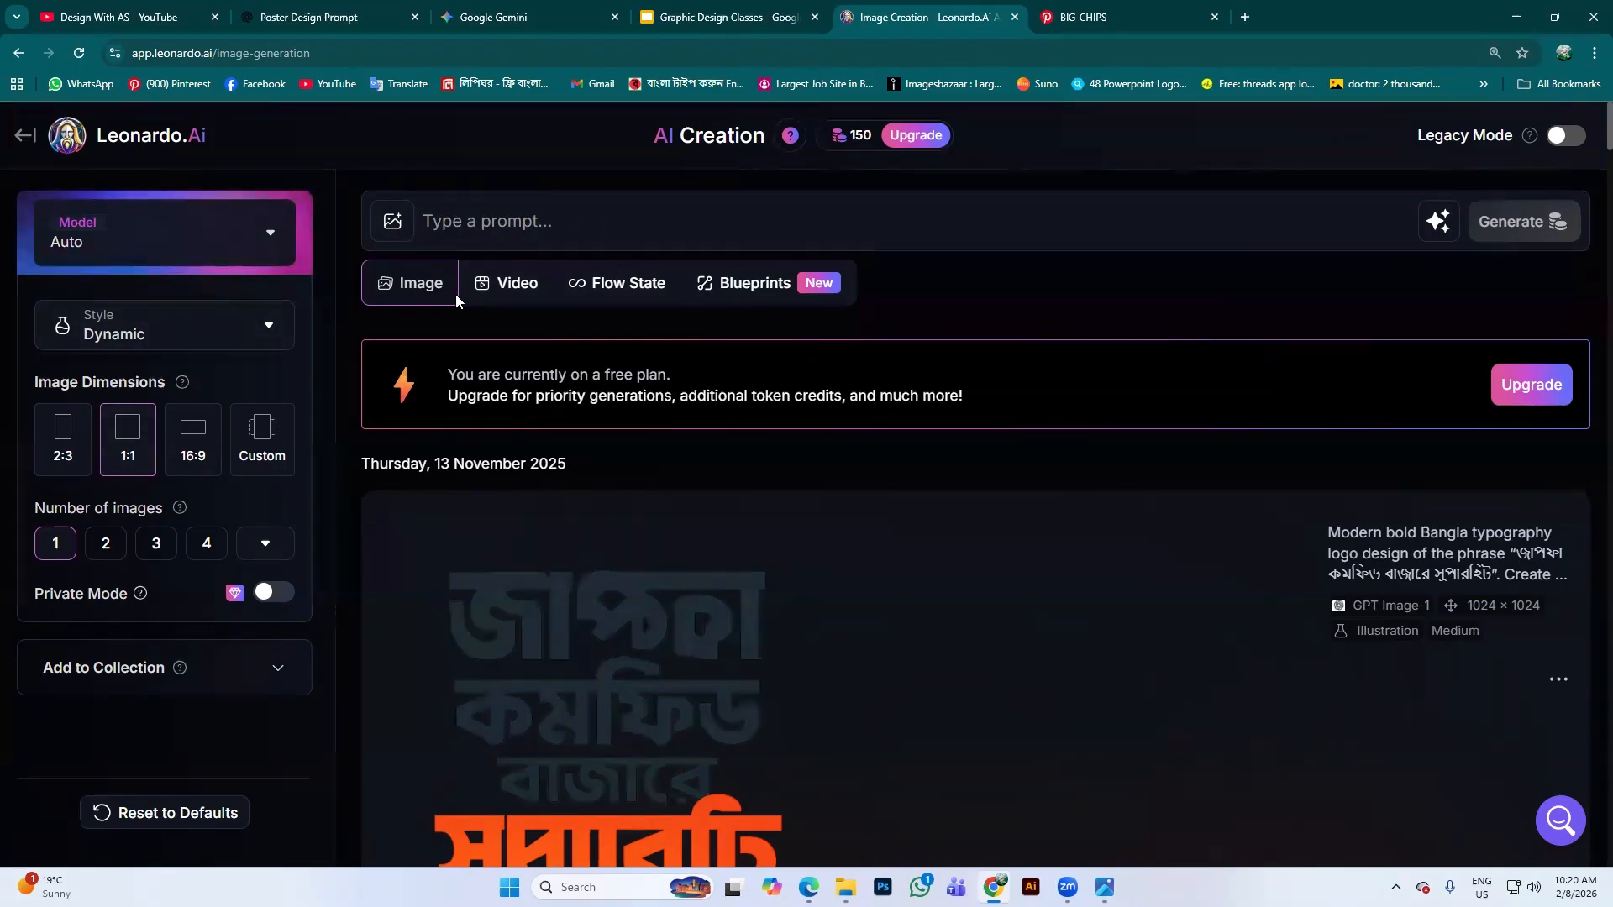
click(879, 196)
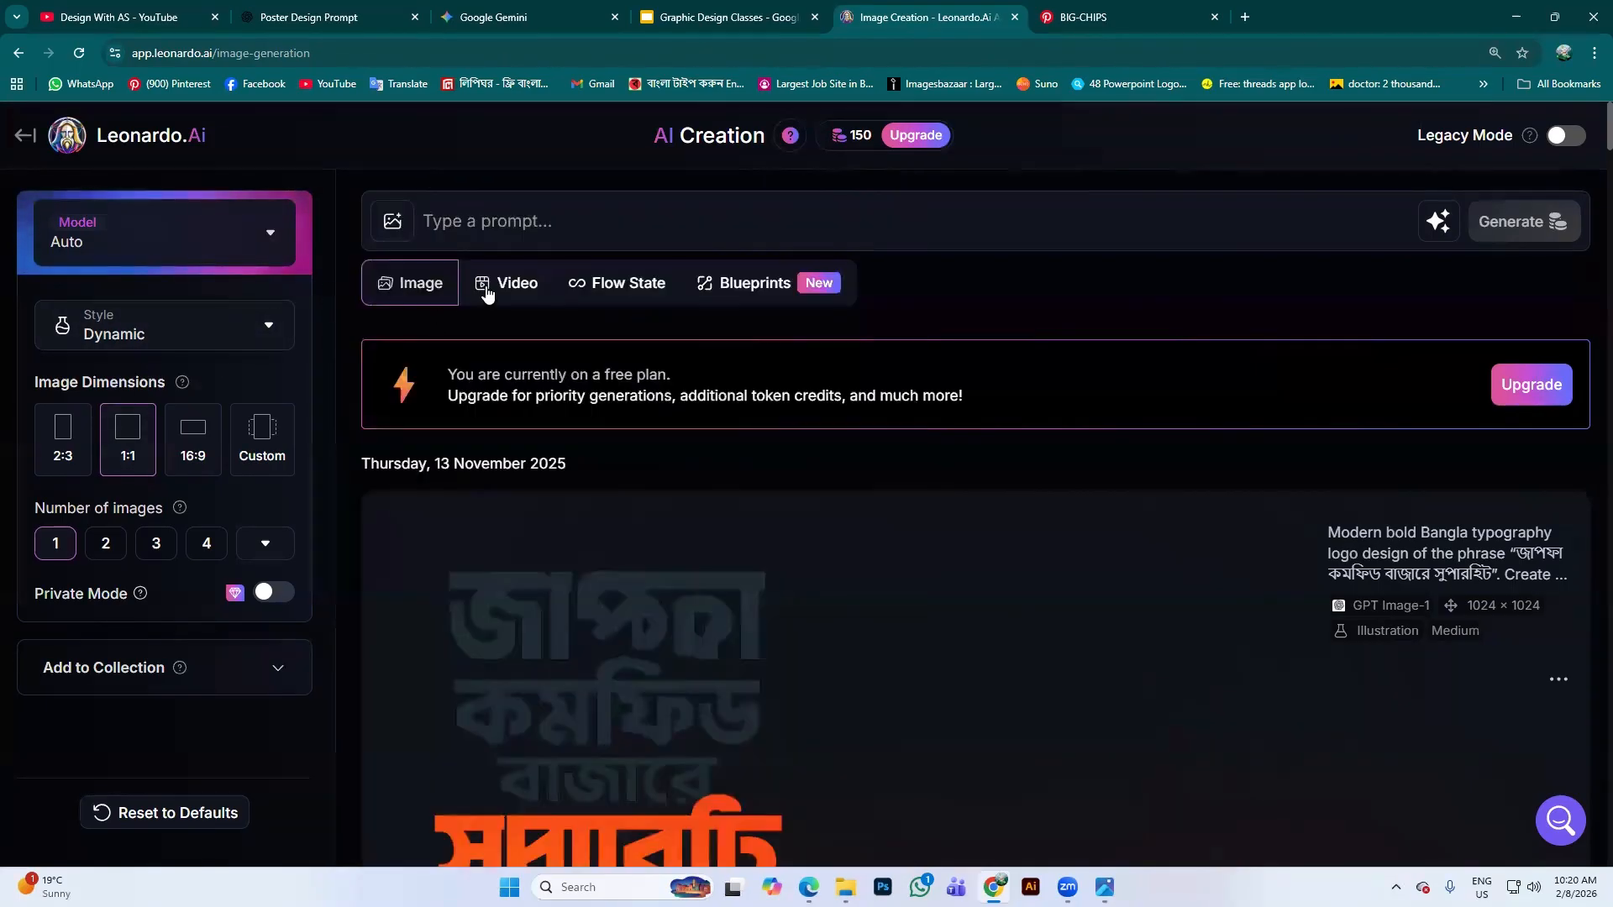
click(529, 219)
Paste the chips-packet sunset-window photoshoot prompt into Leonardo.Ai's prompt box
key(ctrl+v)
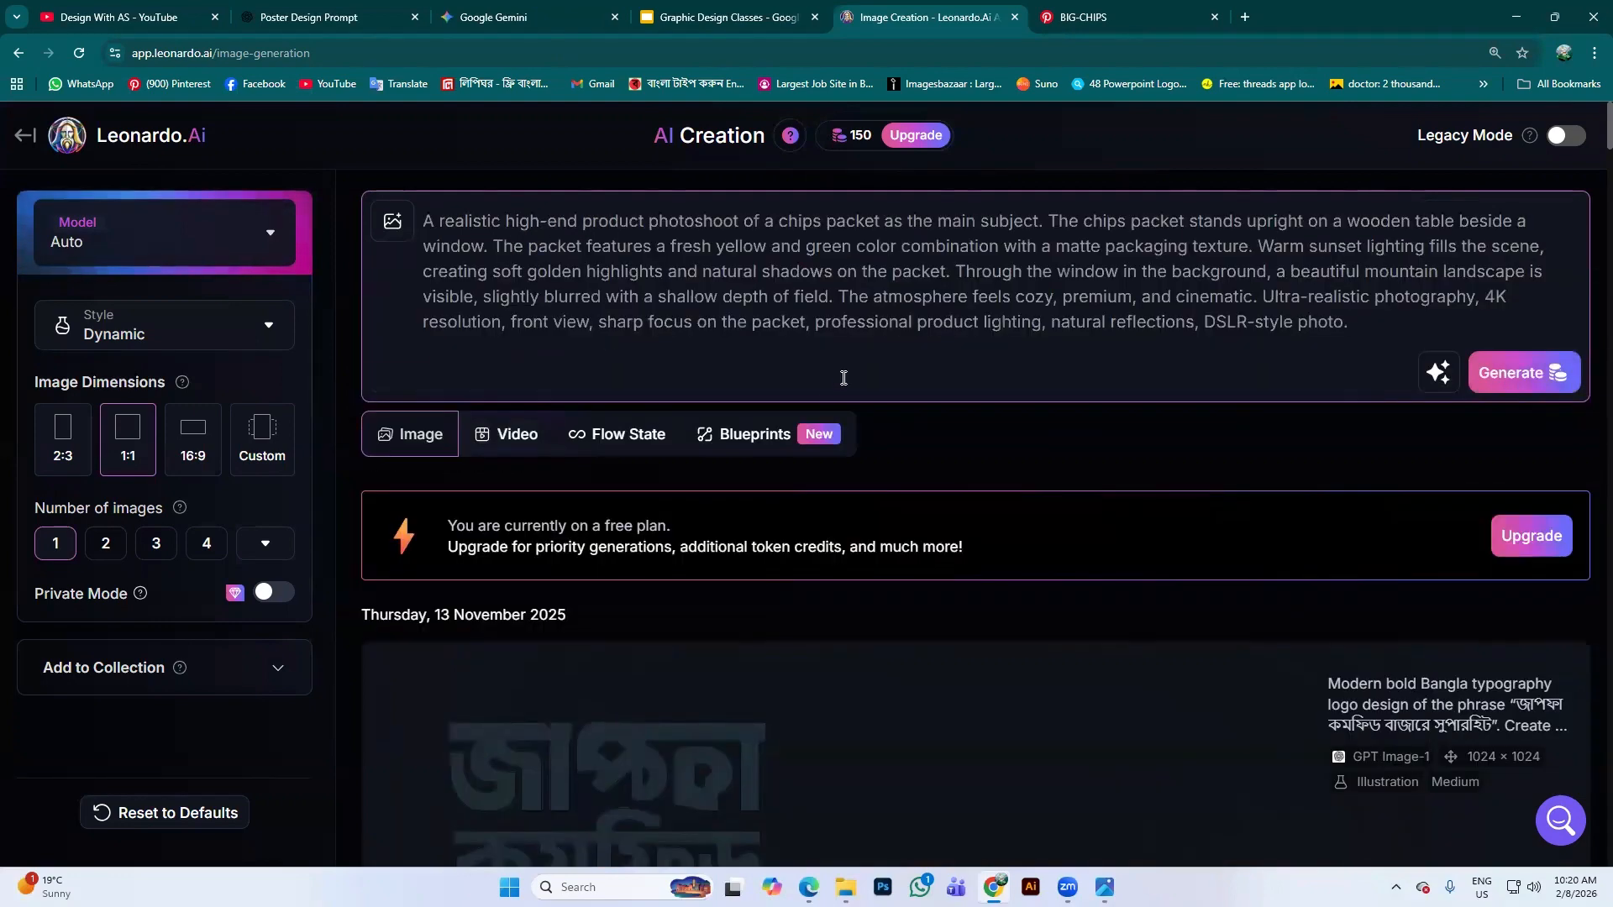
drag(1345, 326, 414, 196)
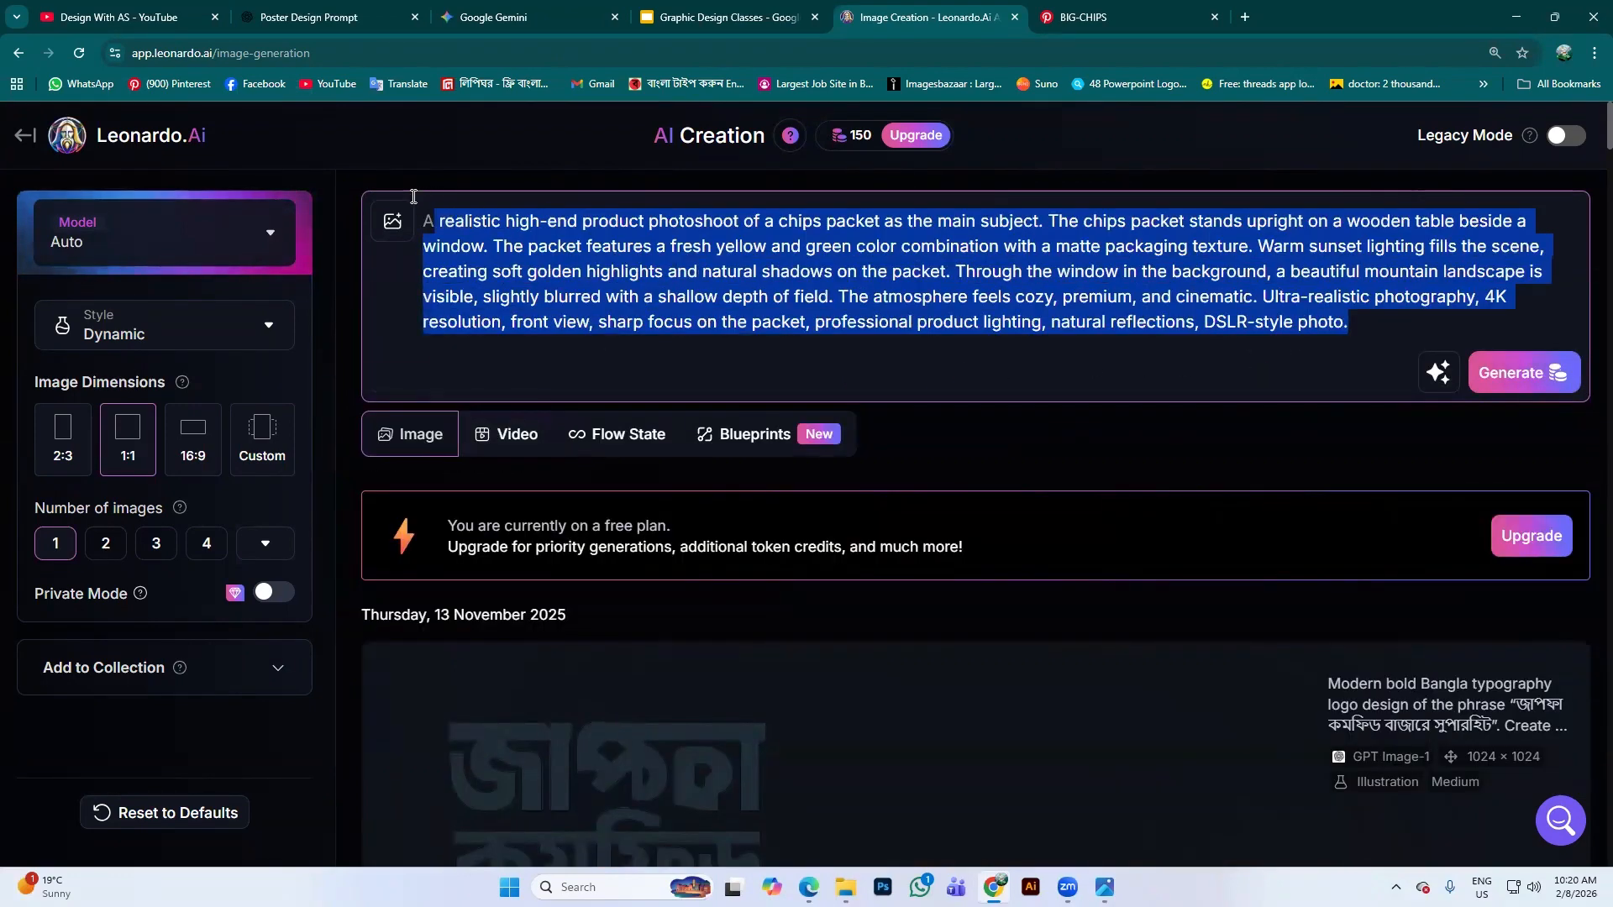
click(576, 359)
key(ctrl+a)
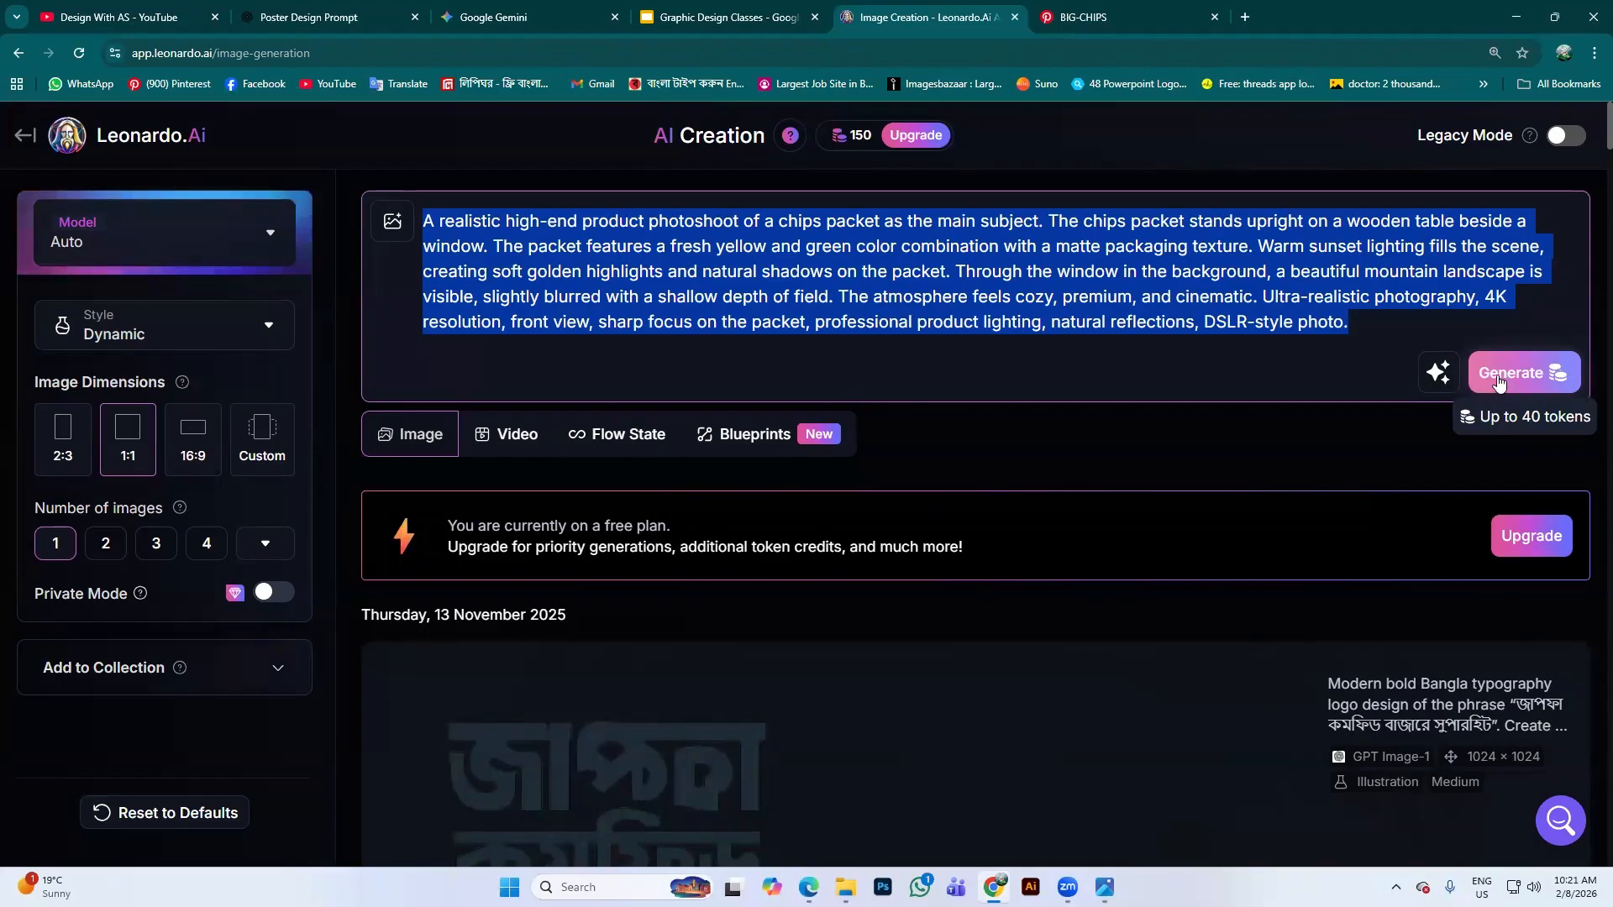
click(269, 239)
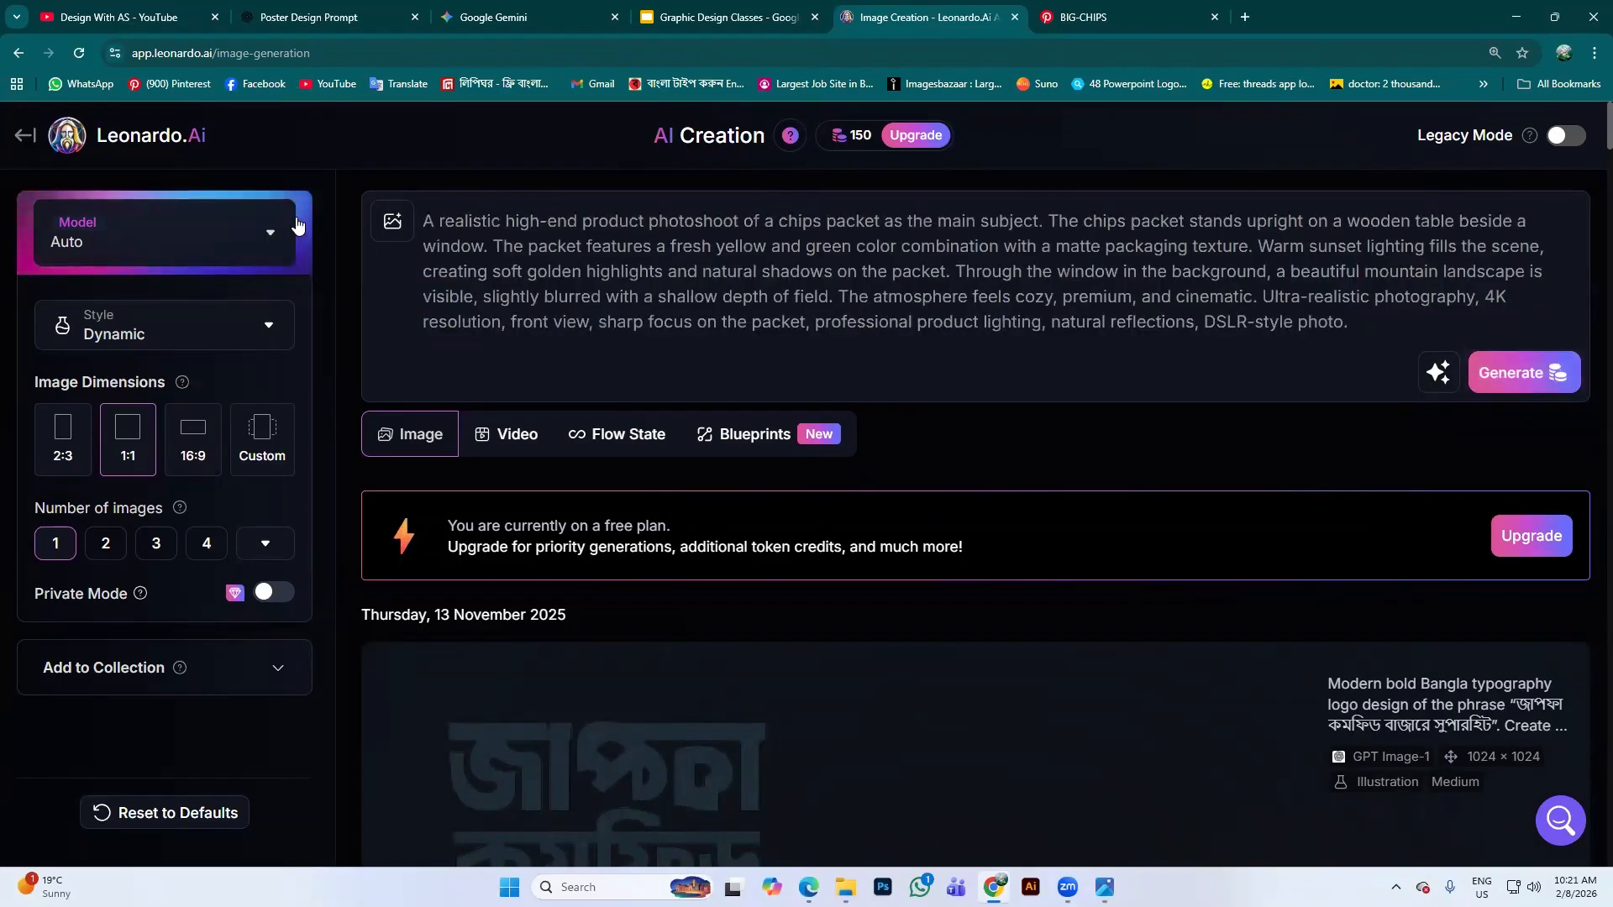
Try Lucid Origin, GPT Image-1.5, Nano Banana and Lucid Realism, then settle on Phoenix 1.0
scroll(647, 513, down, 2)
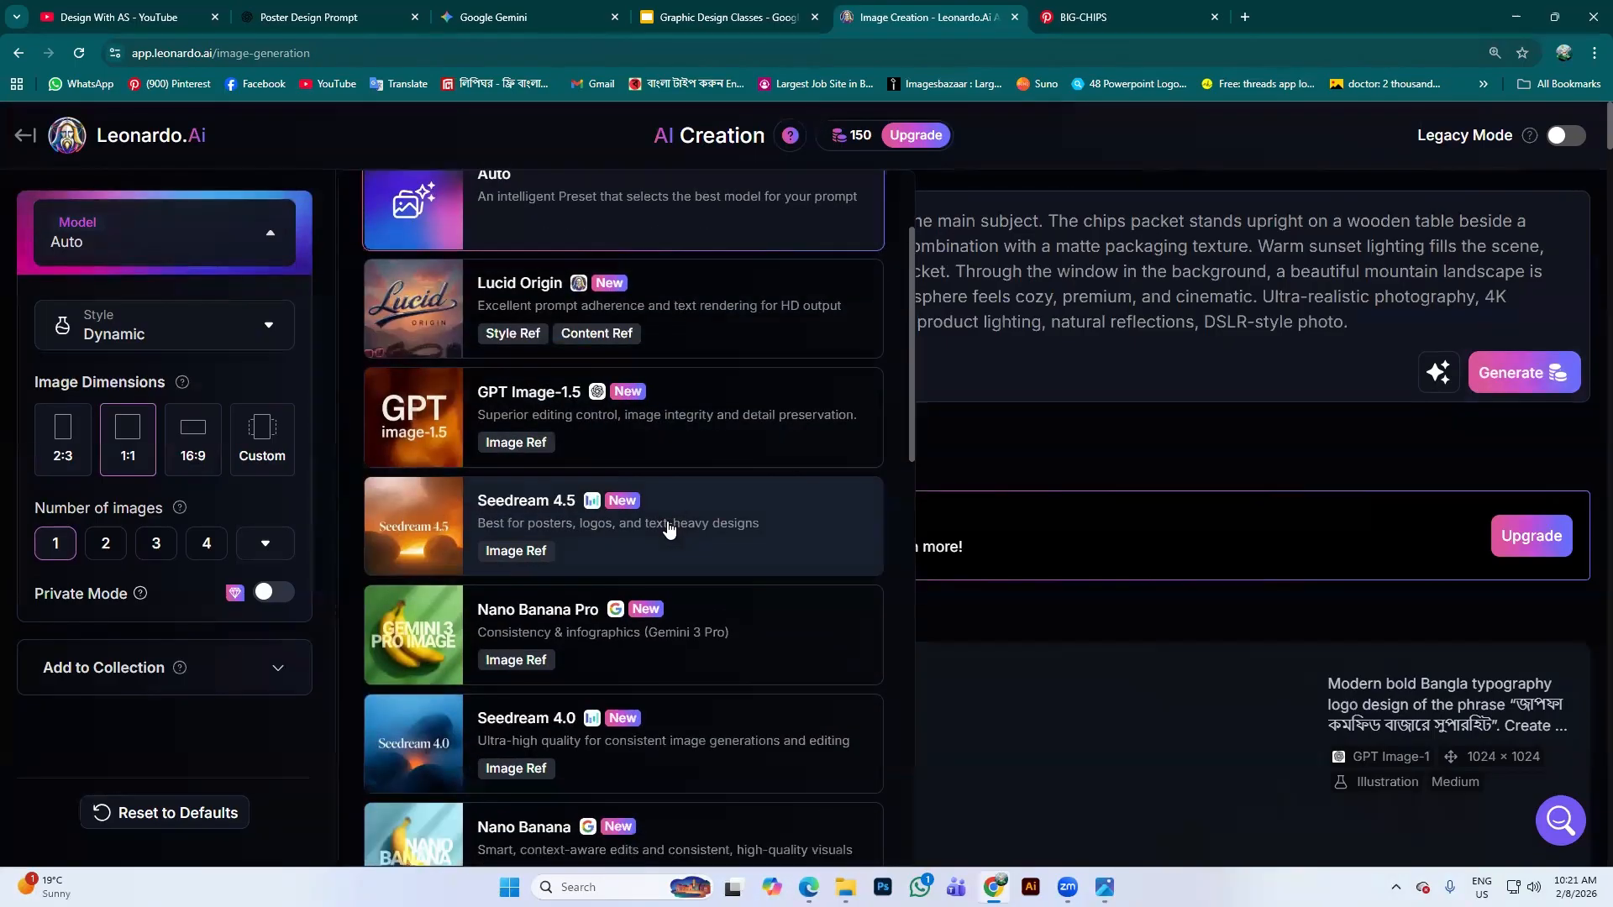
scroll(753, 411, up, 1)
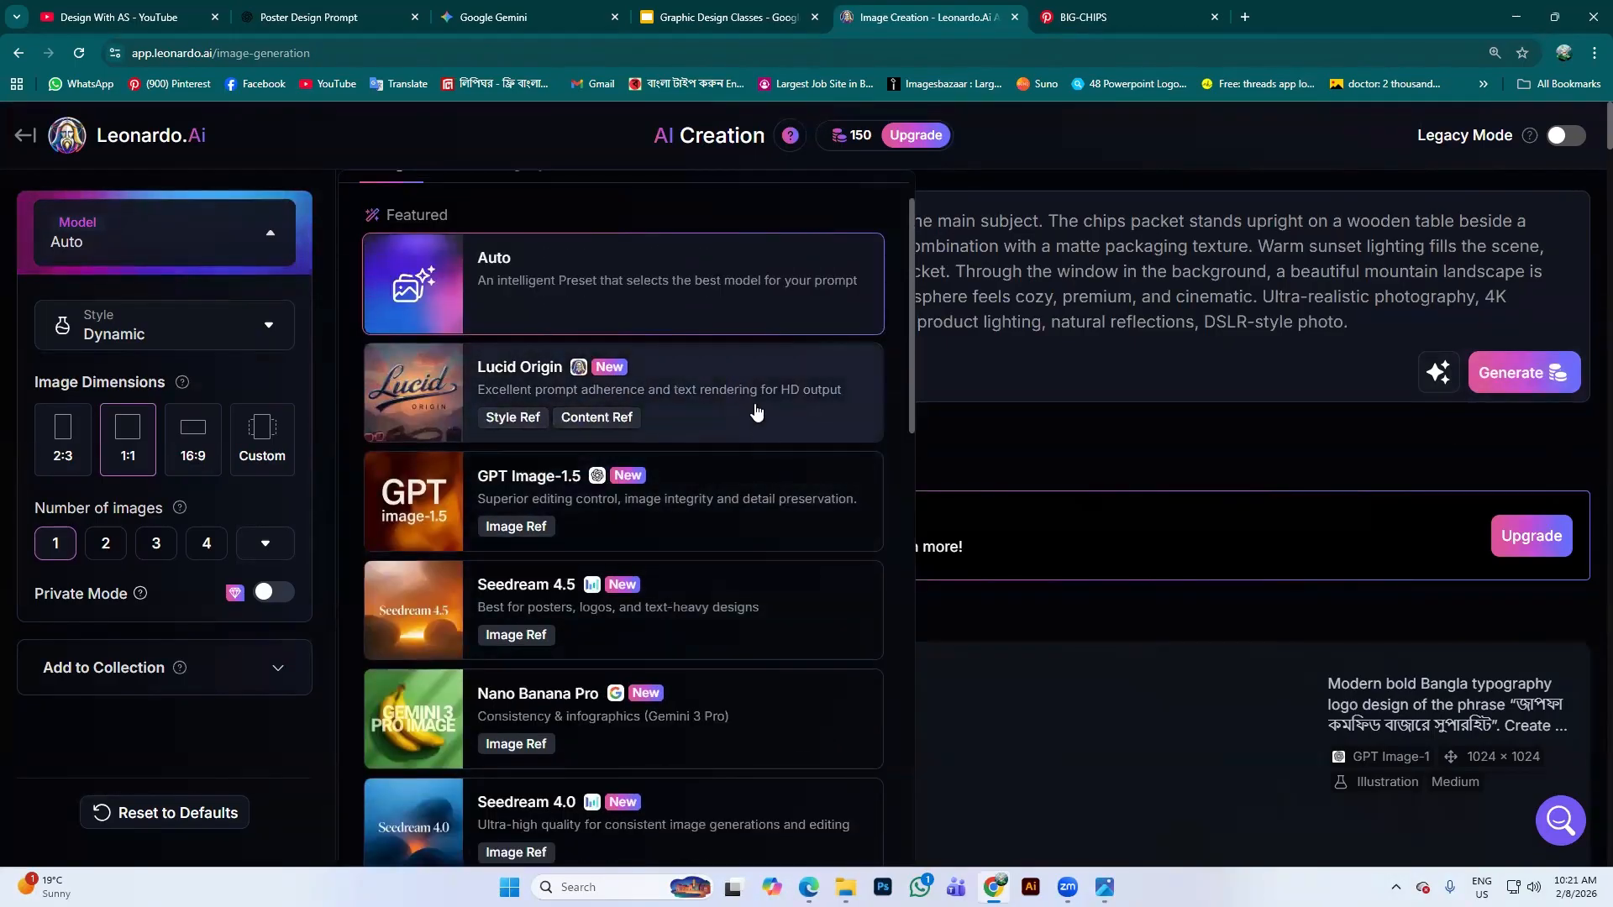
click(757, 412)
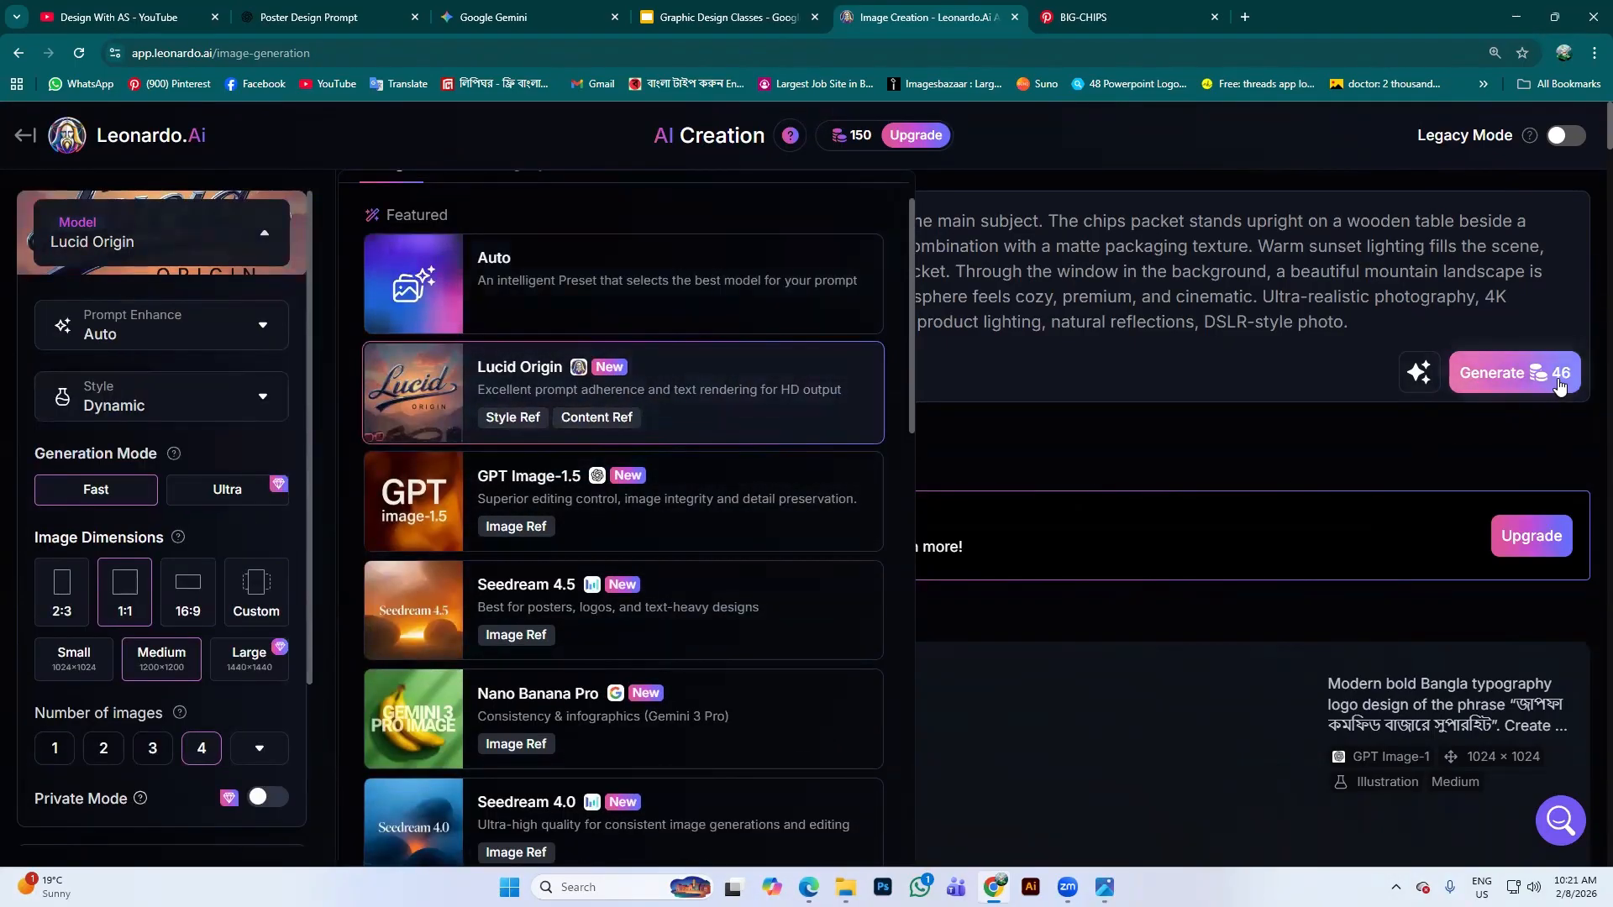
click(707, 531)
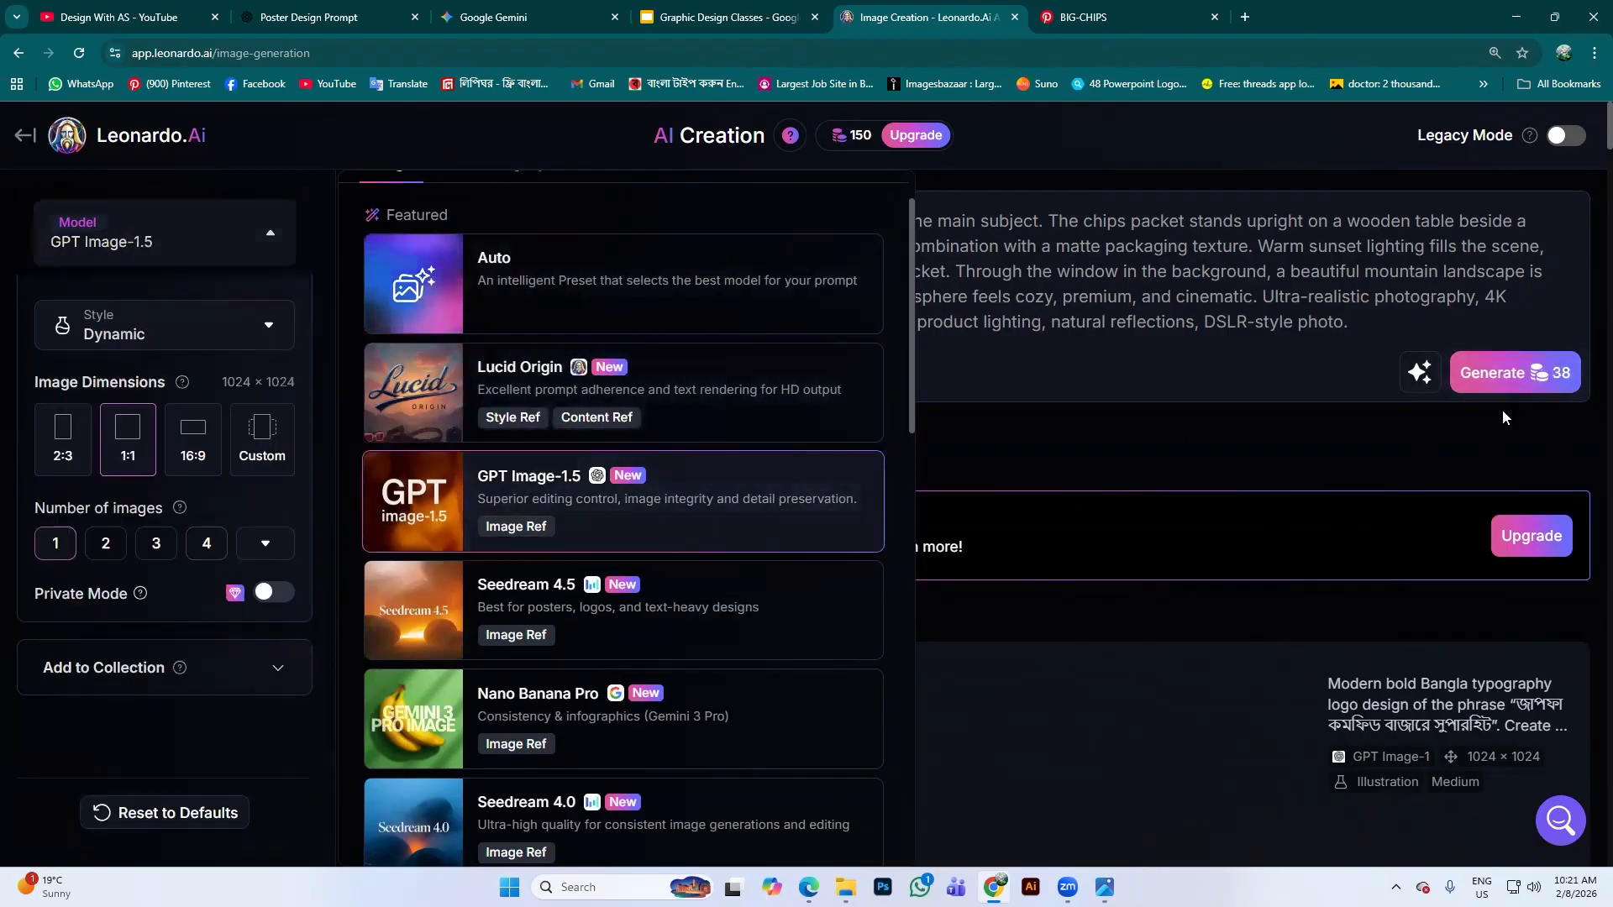
scroll(643, 574, down, 1)
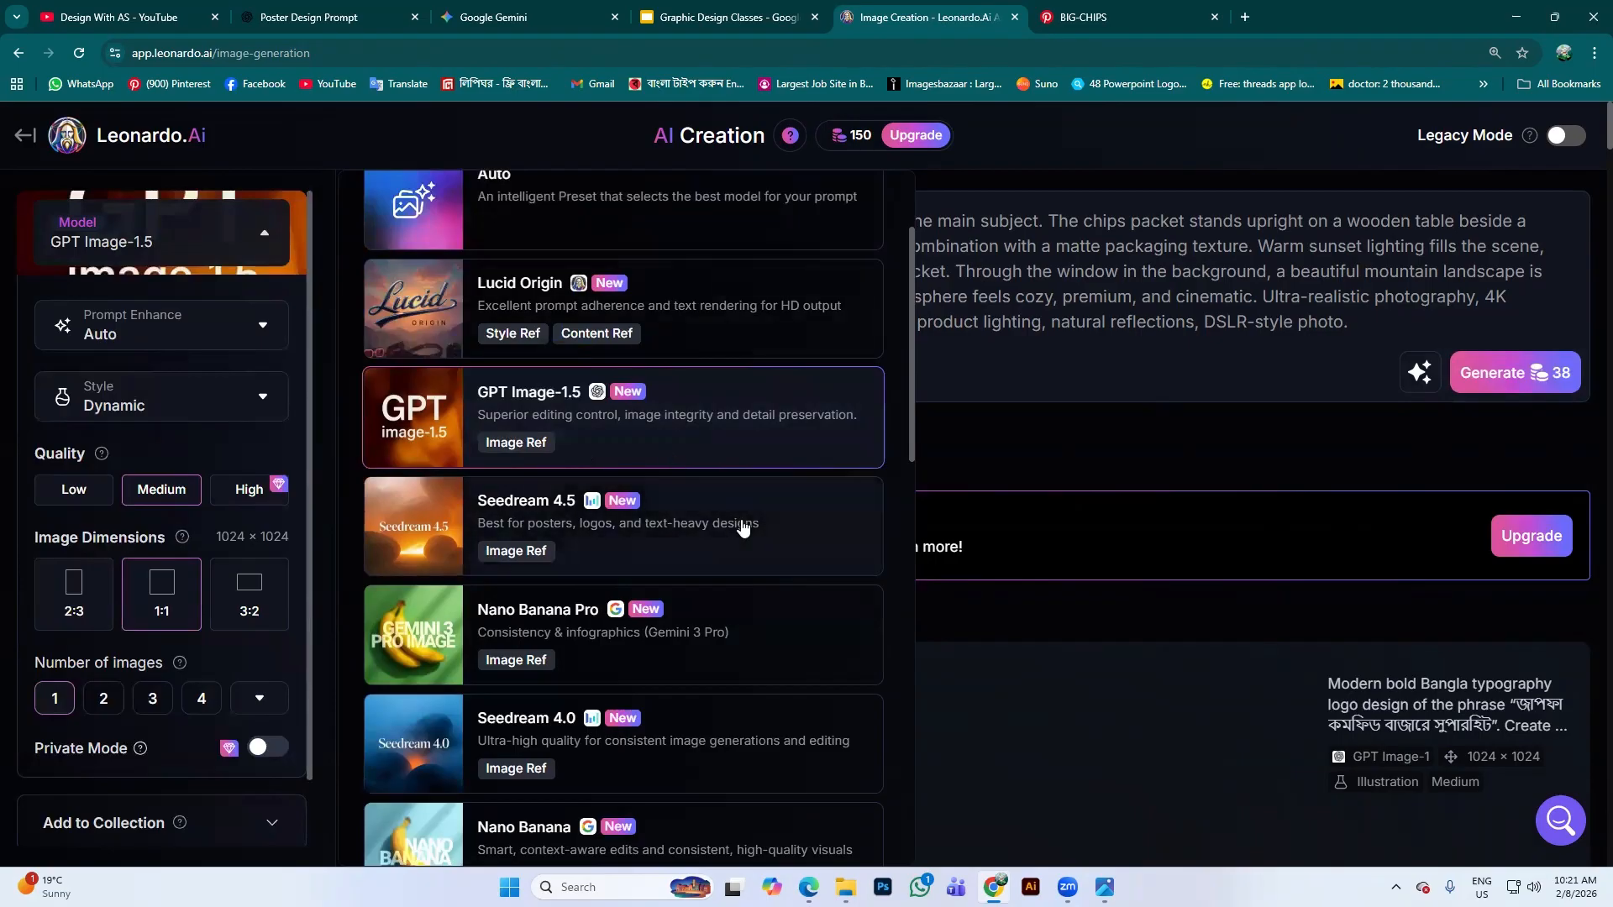
scroll(706, 605, down, 1)
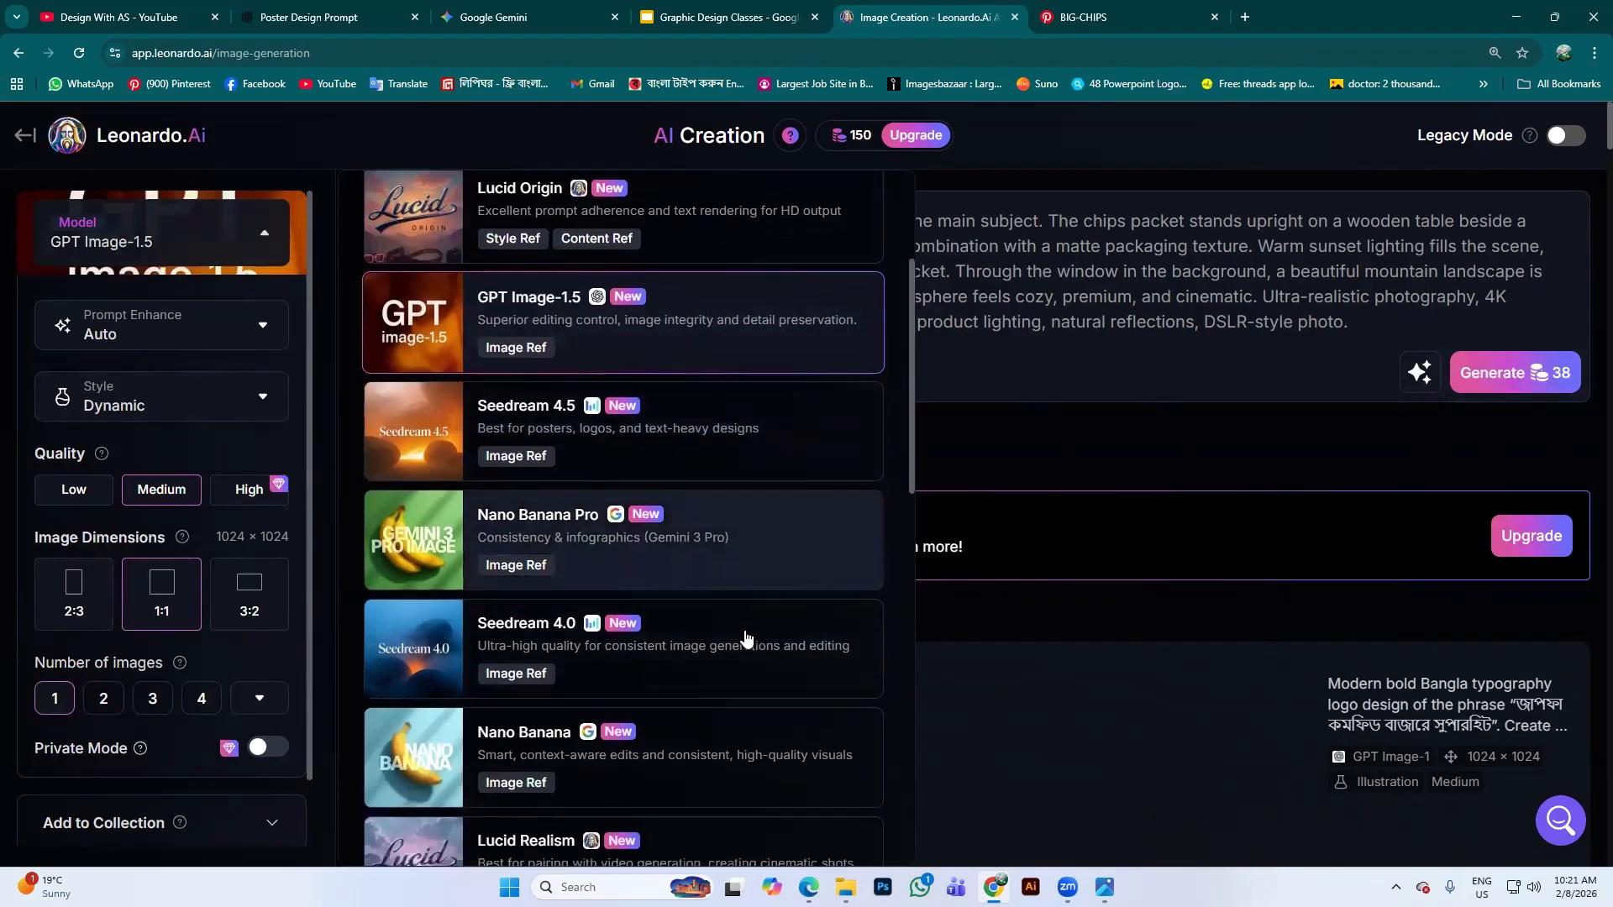
scroll(746, 639, down, 2)
click(714, 618)
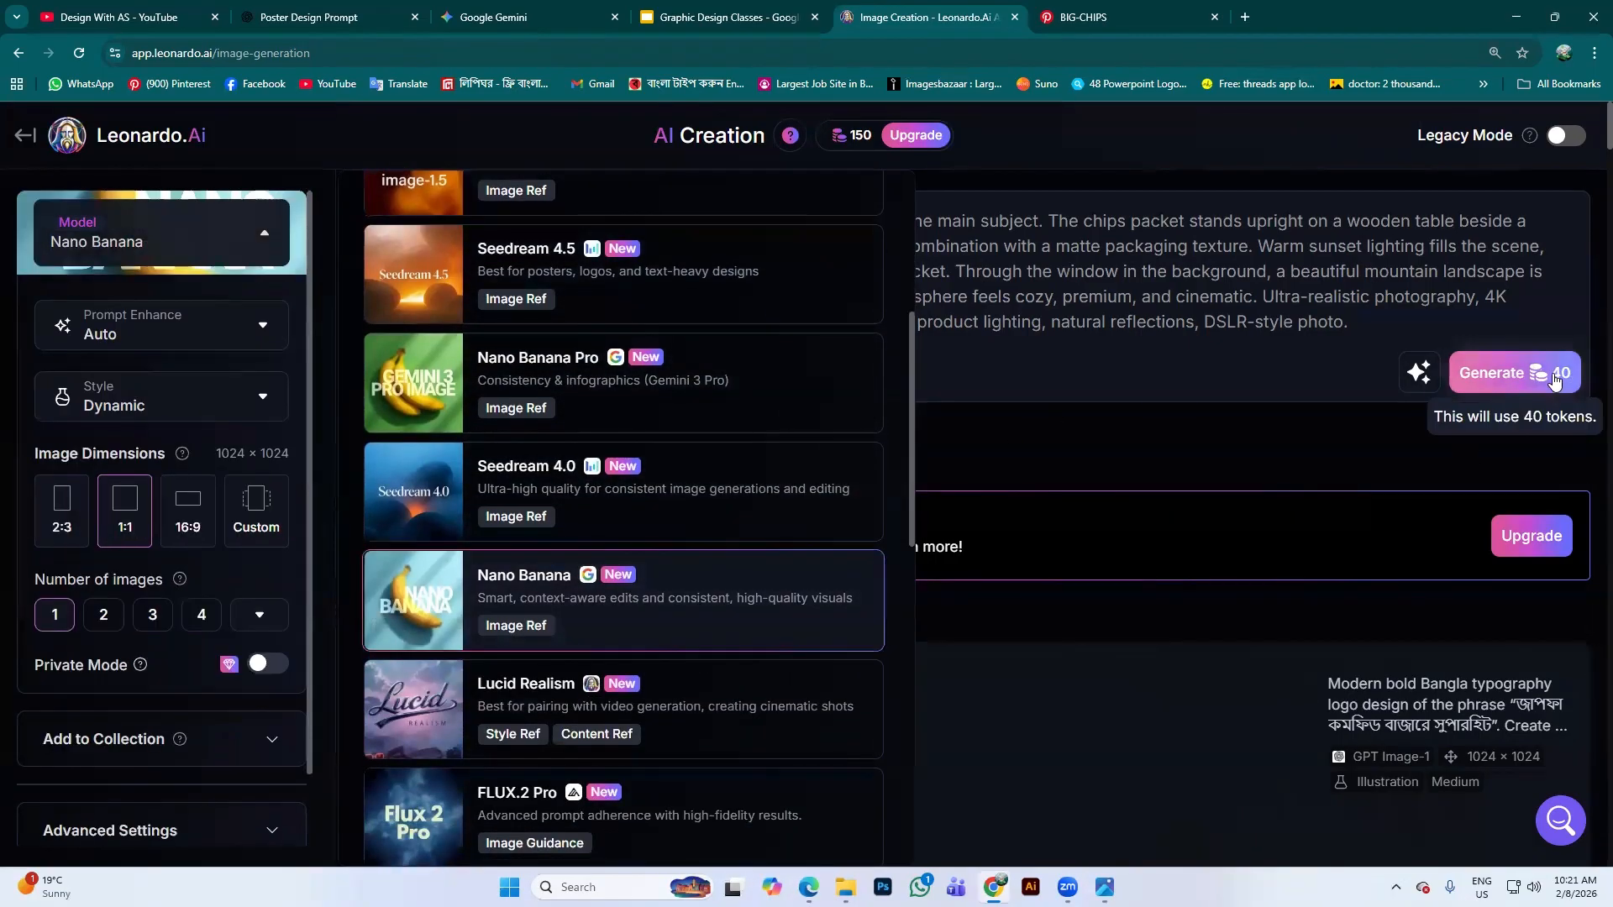
scroll(753, 650, down, 4)
click(746, 375)
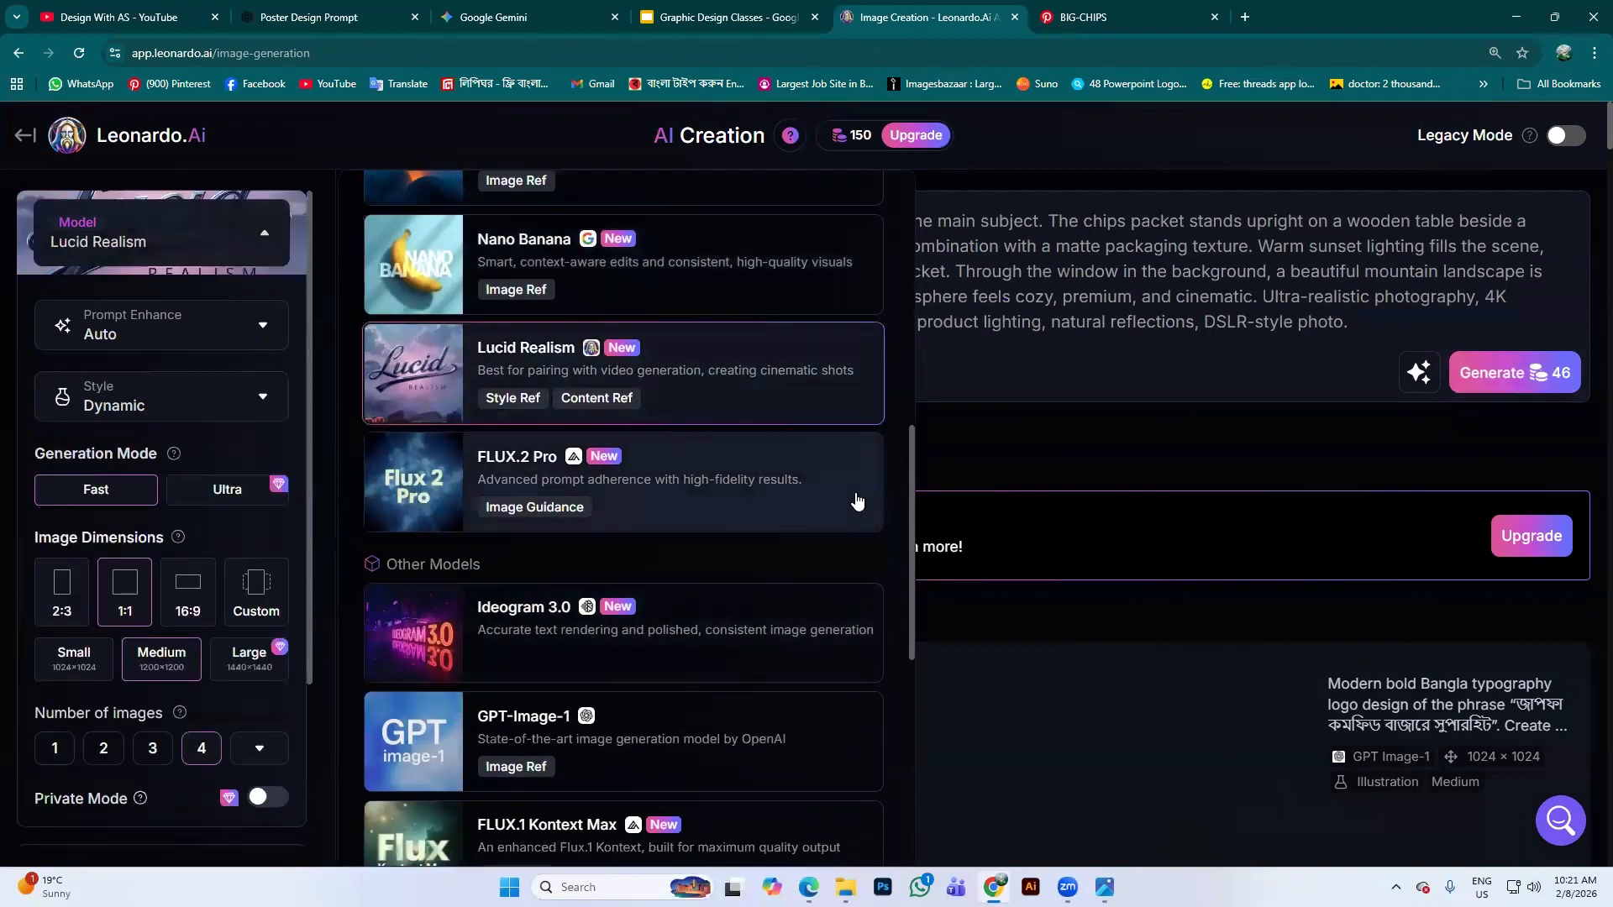
scroll(588, 664, down, 6)
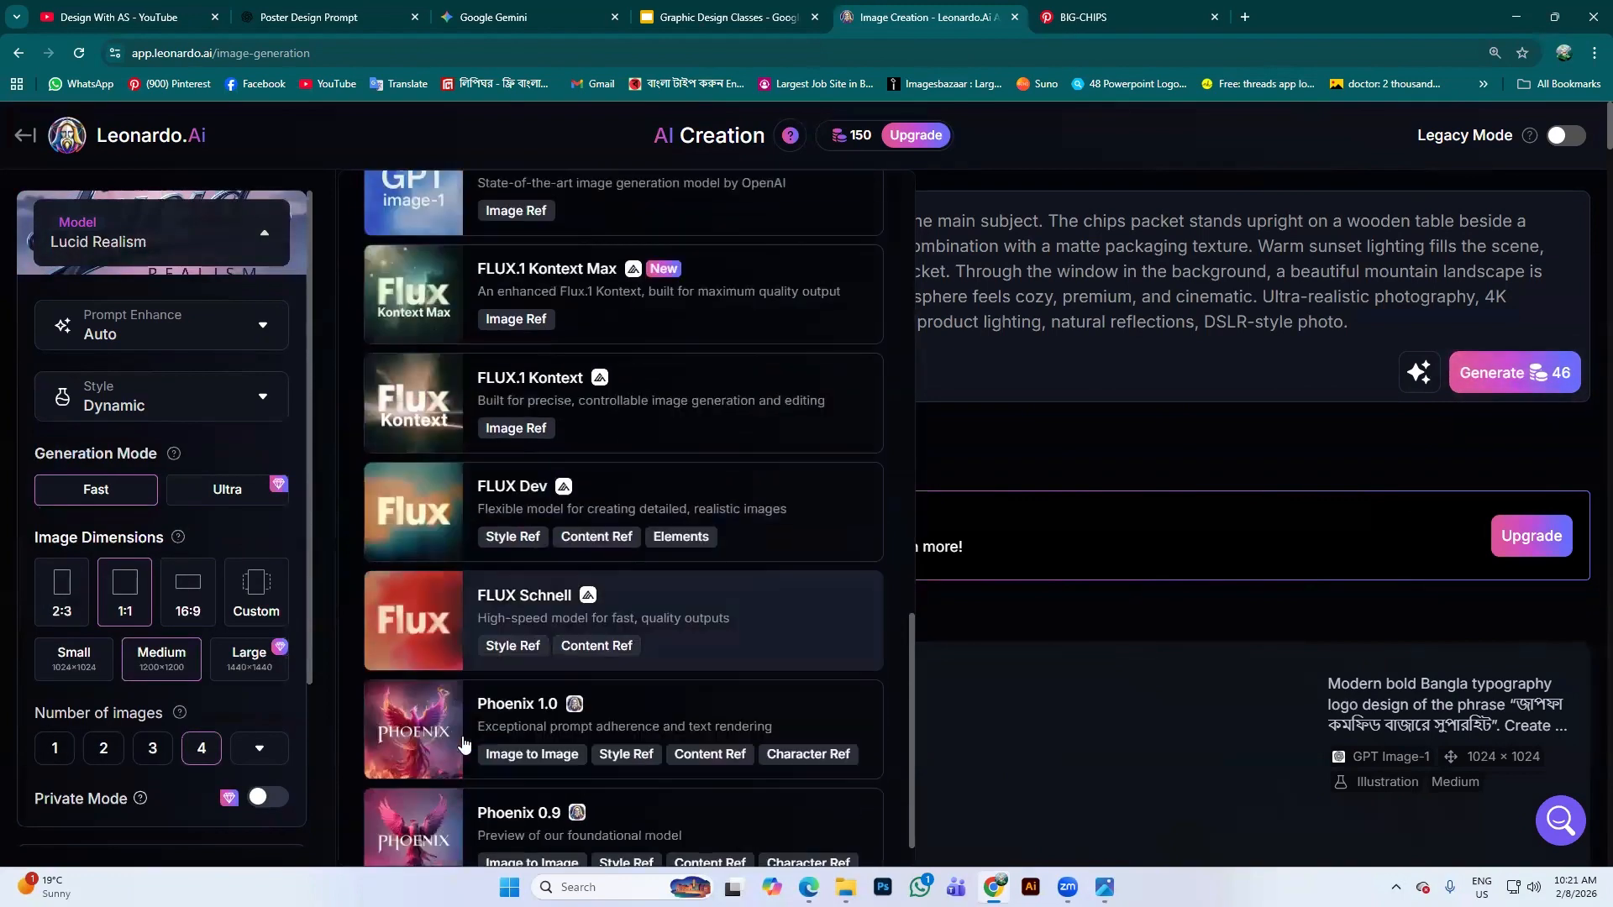
scroll(462, 745, down, 1)
click(678, 676)
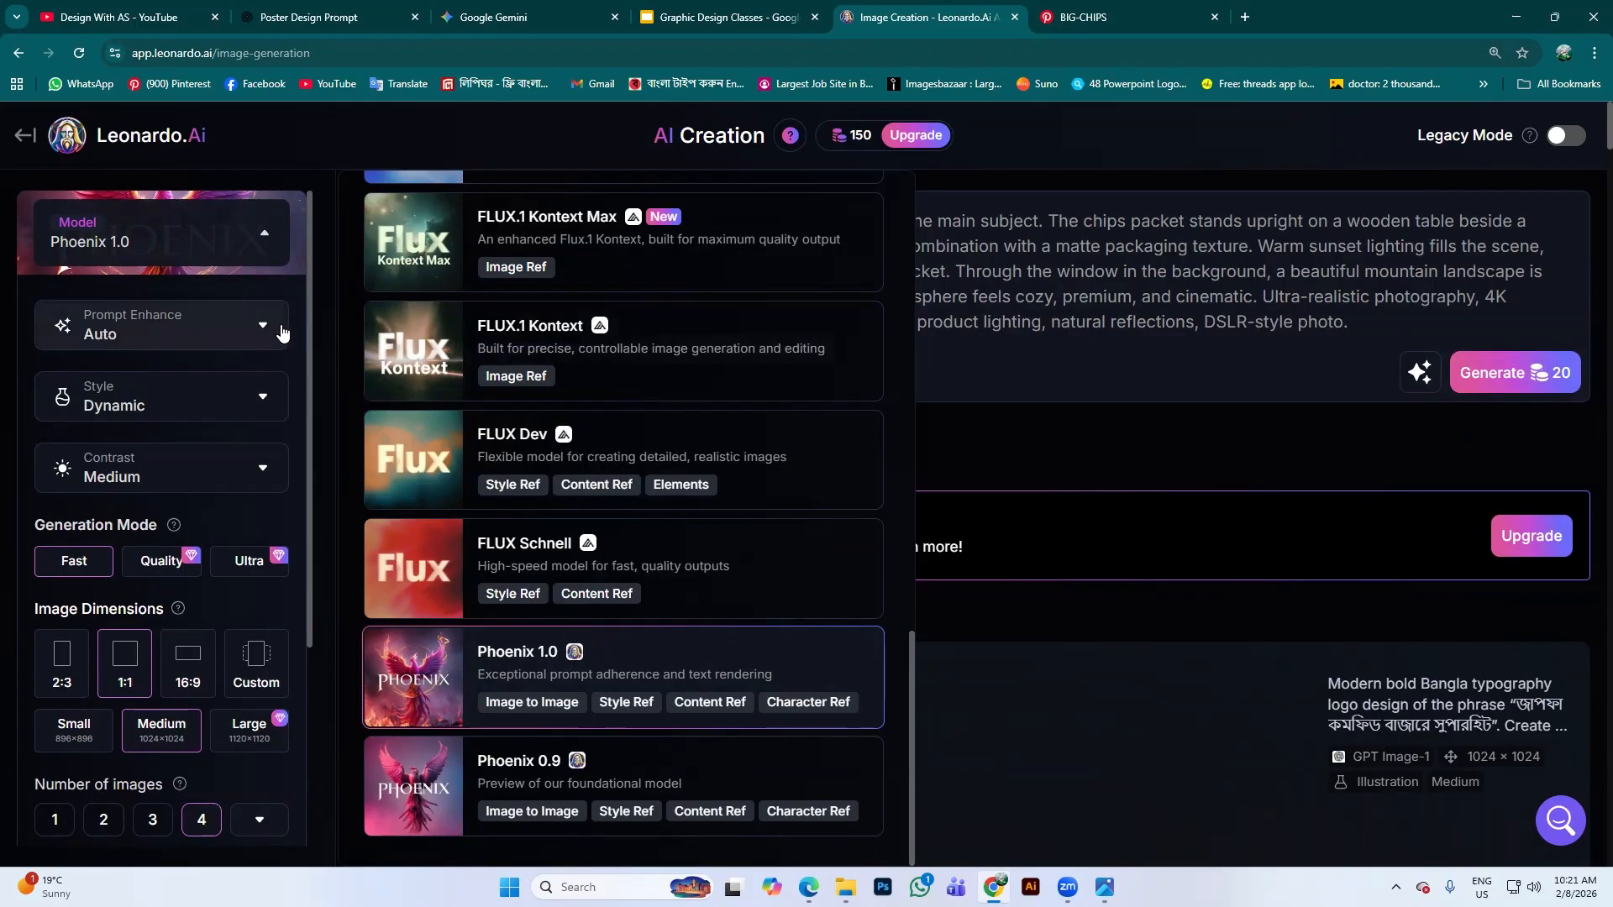
Switch Prompt Enhance between Off and On, finally leaving it Off
click(277, 333)
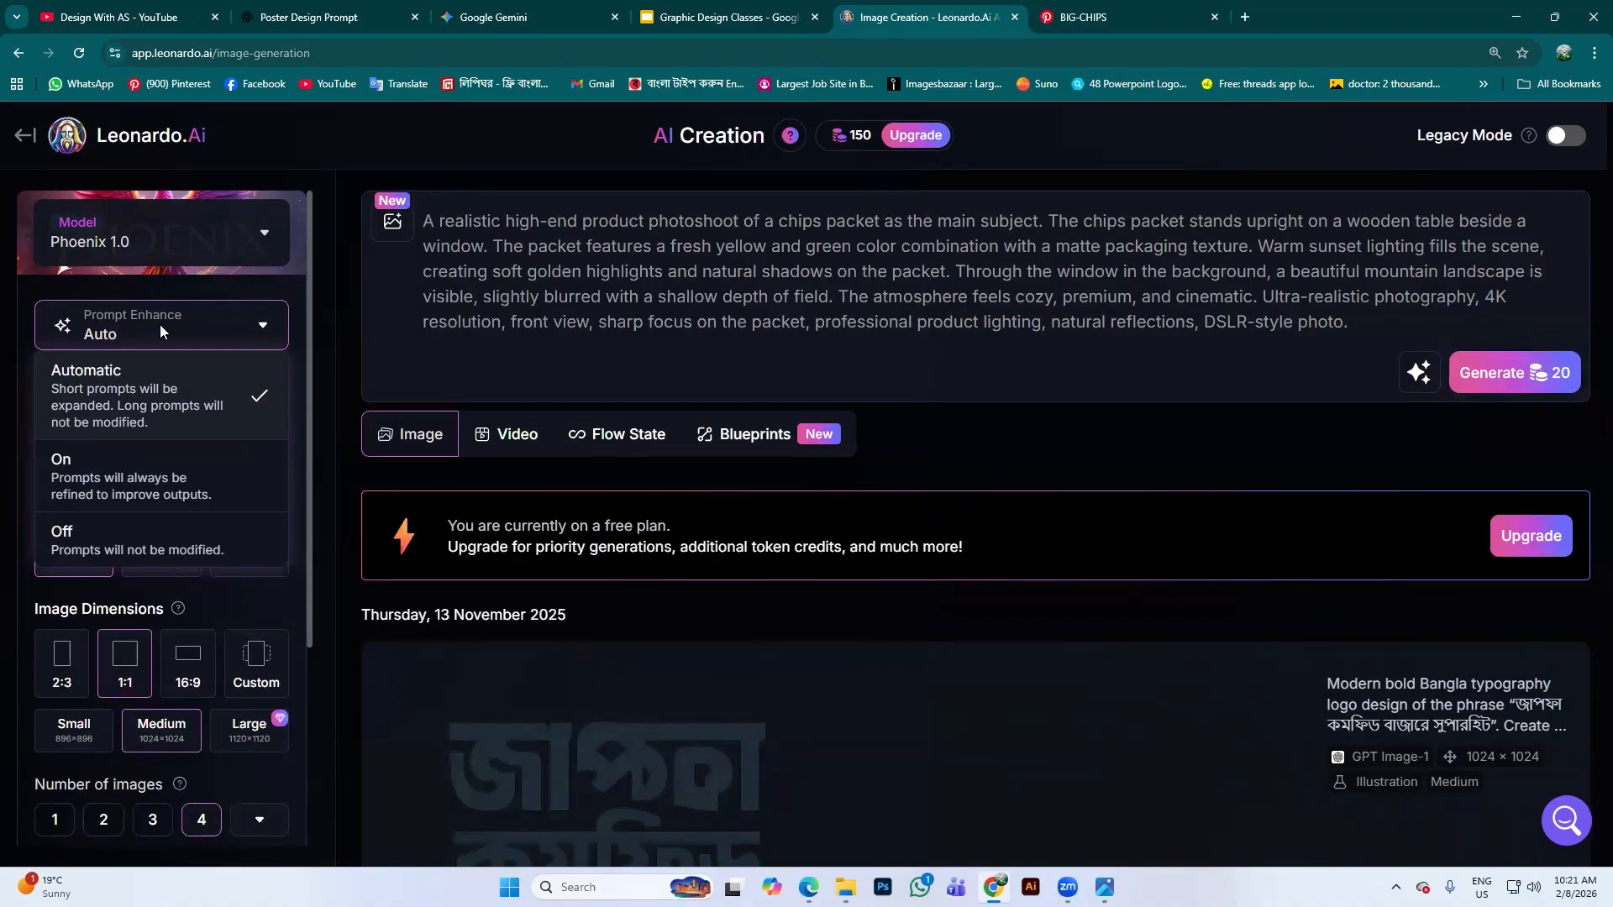
click(156, 536)
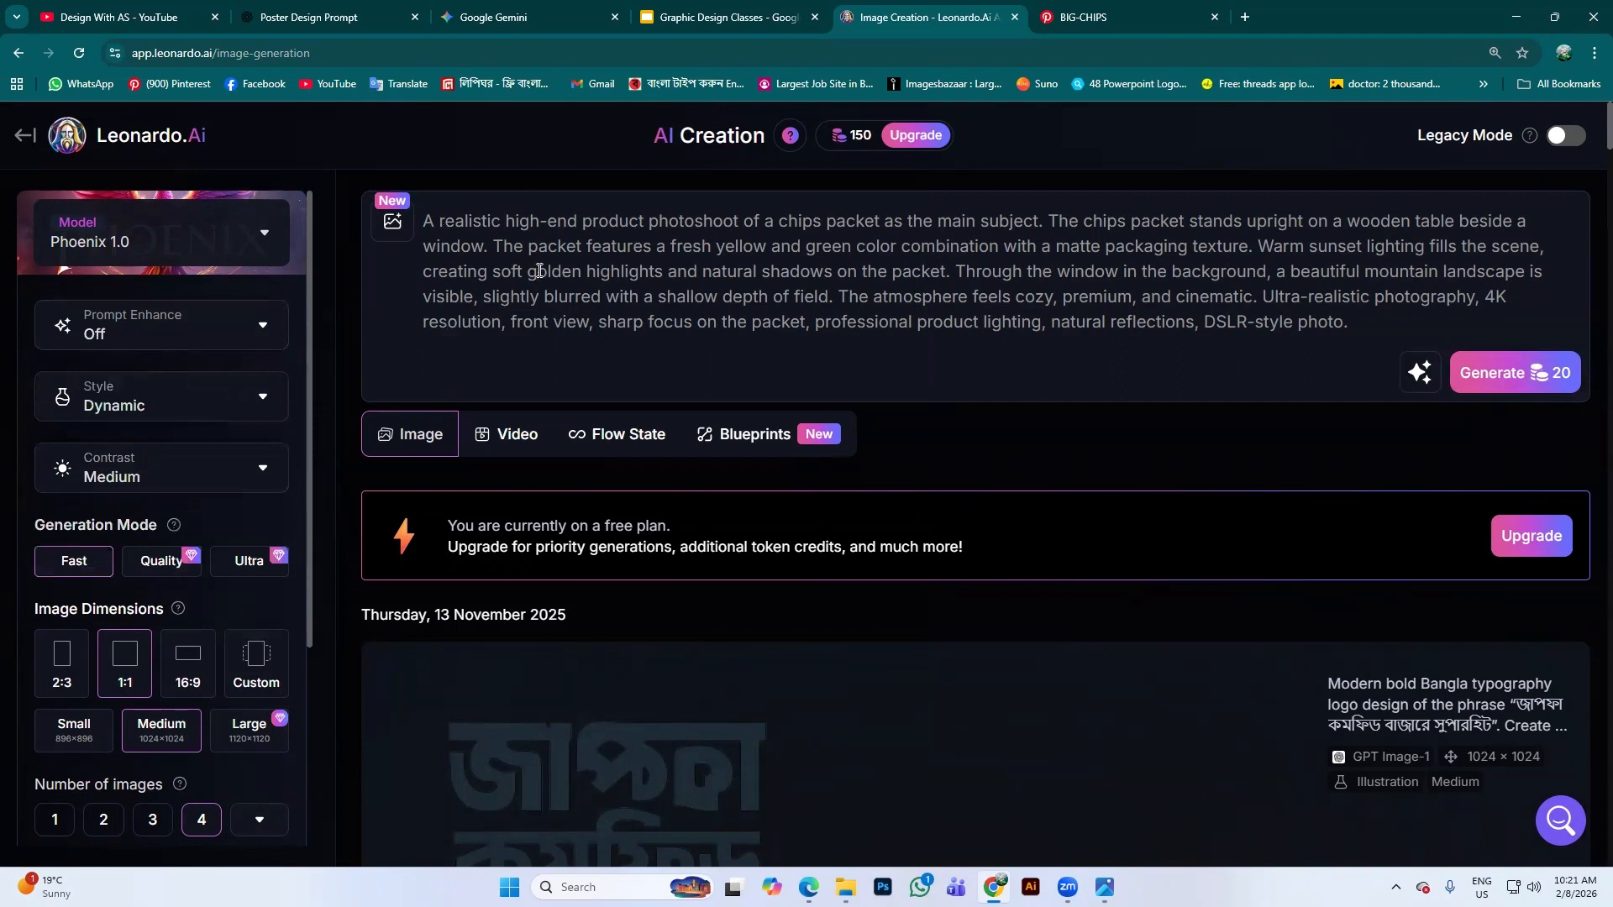
click(267, 338)
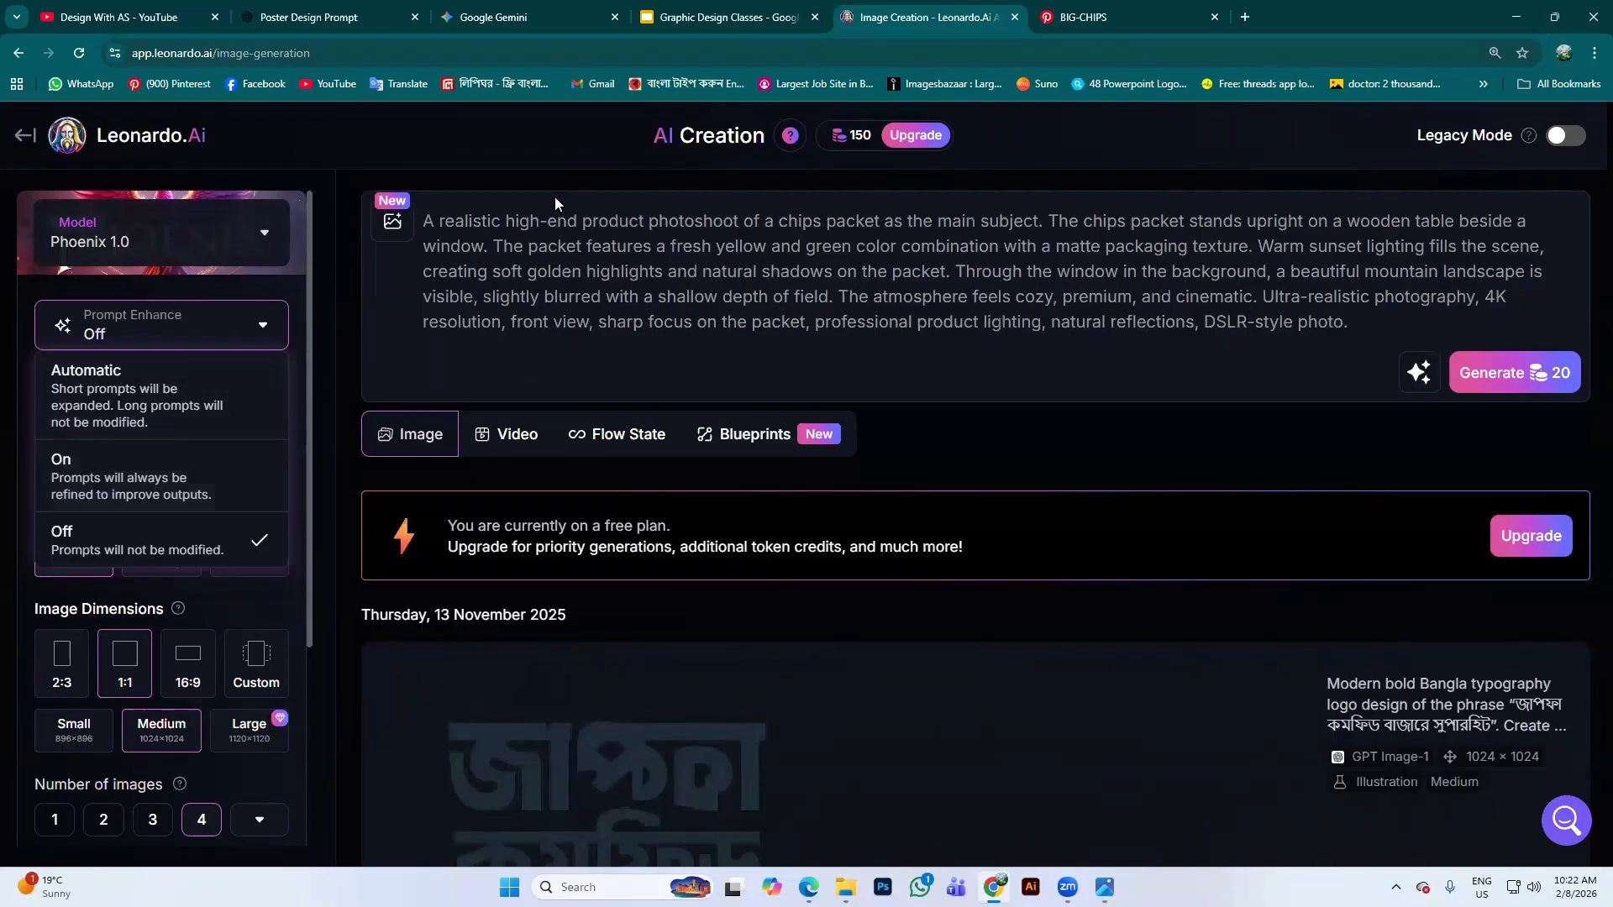
click(179, 478)
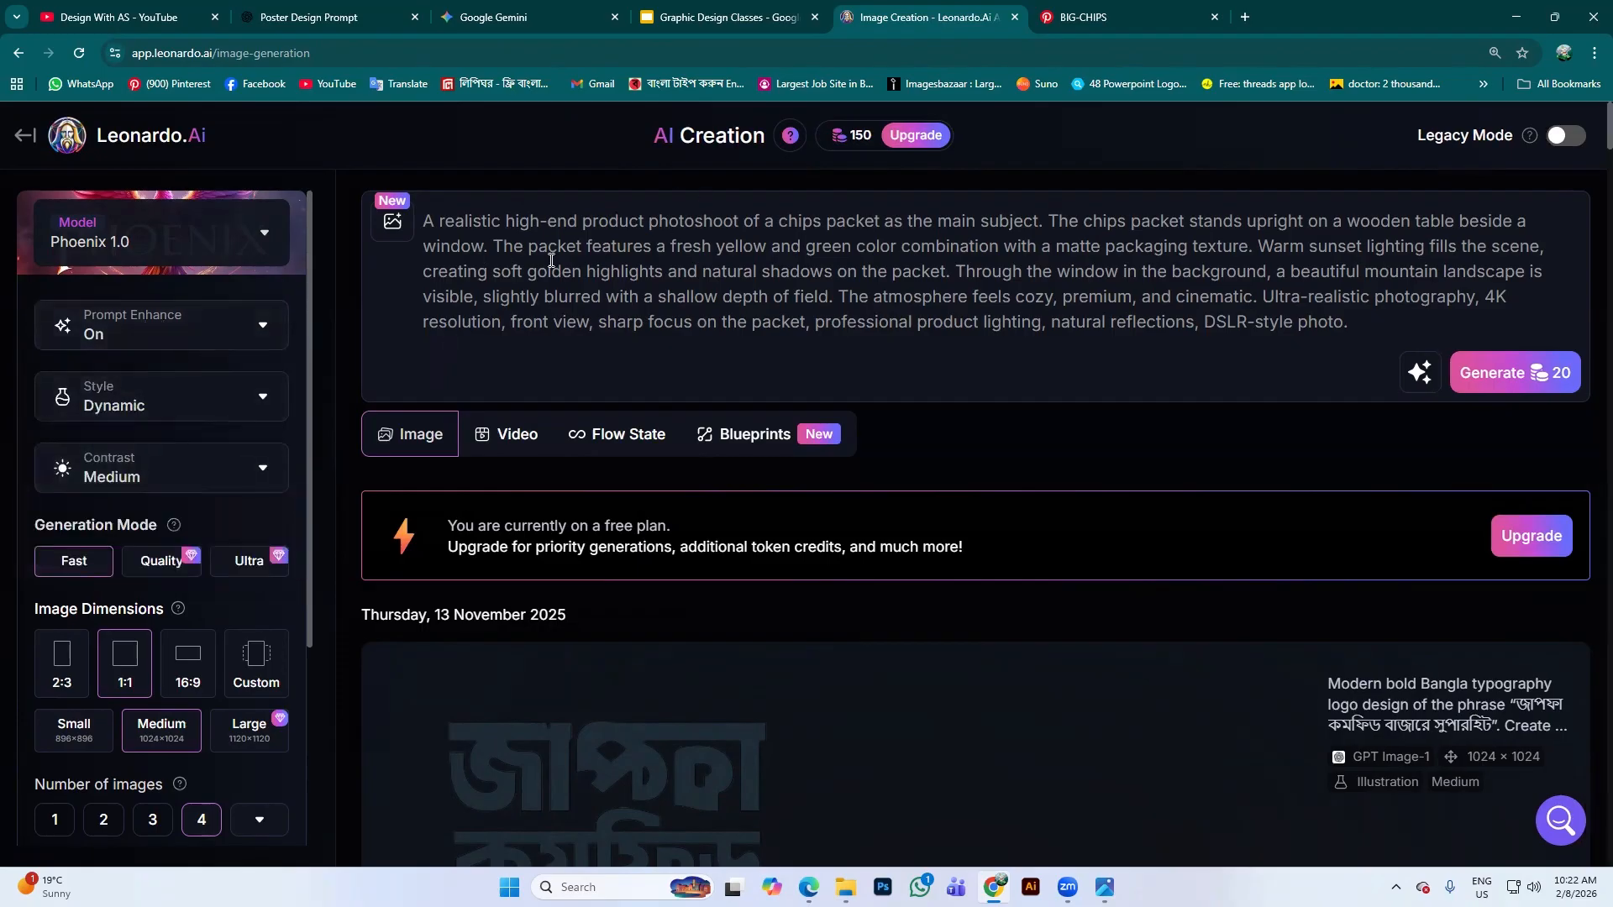
click(274, 338)
click(94, 551)
Apply the Cinematic style and set contrast to High
click(274, 395)
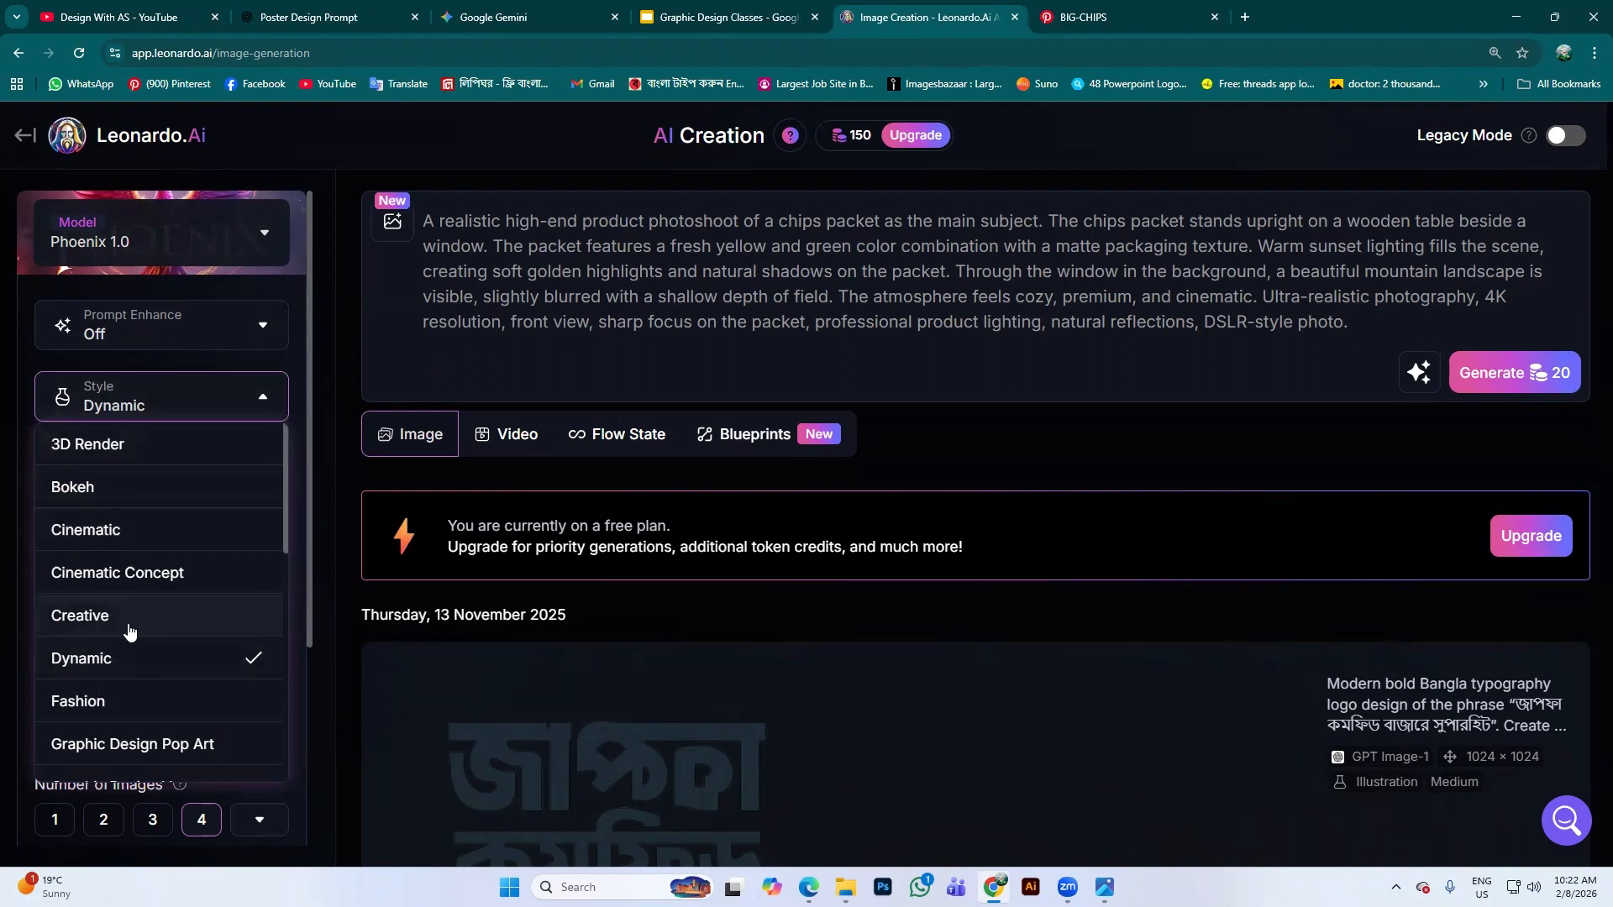
scroll(133, 672, down, 3)
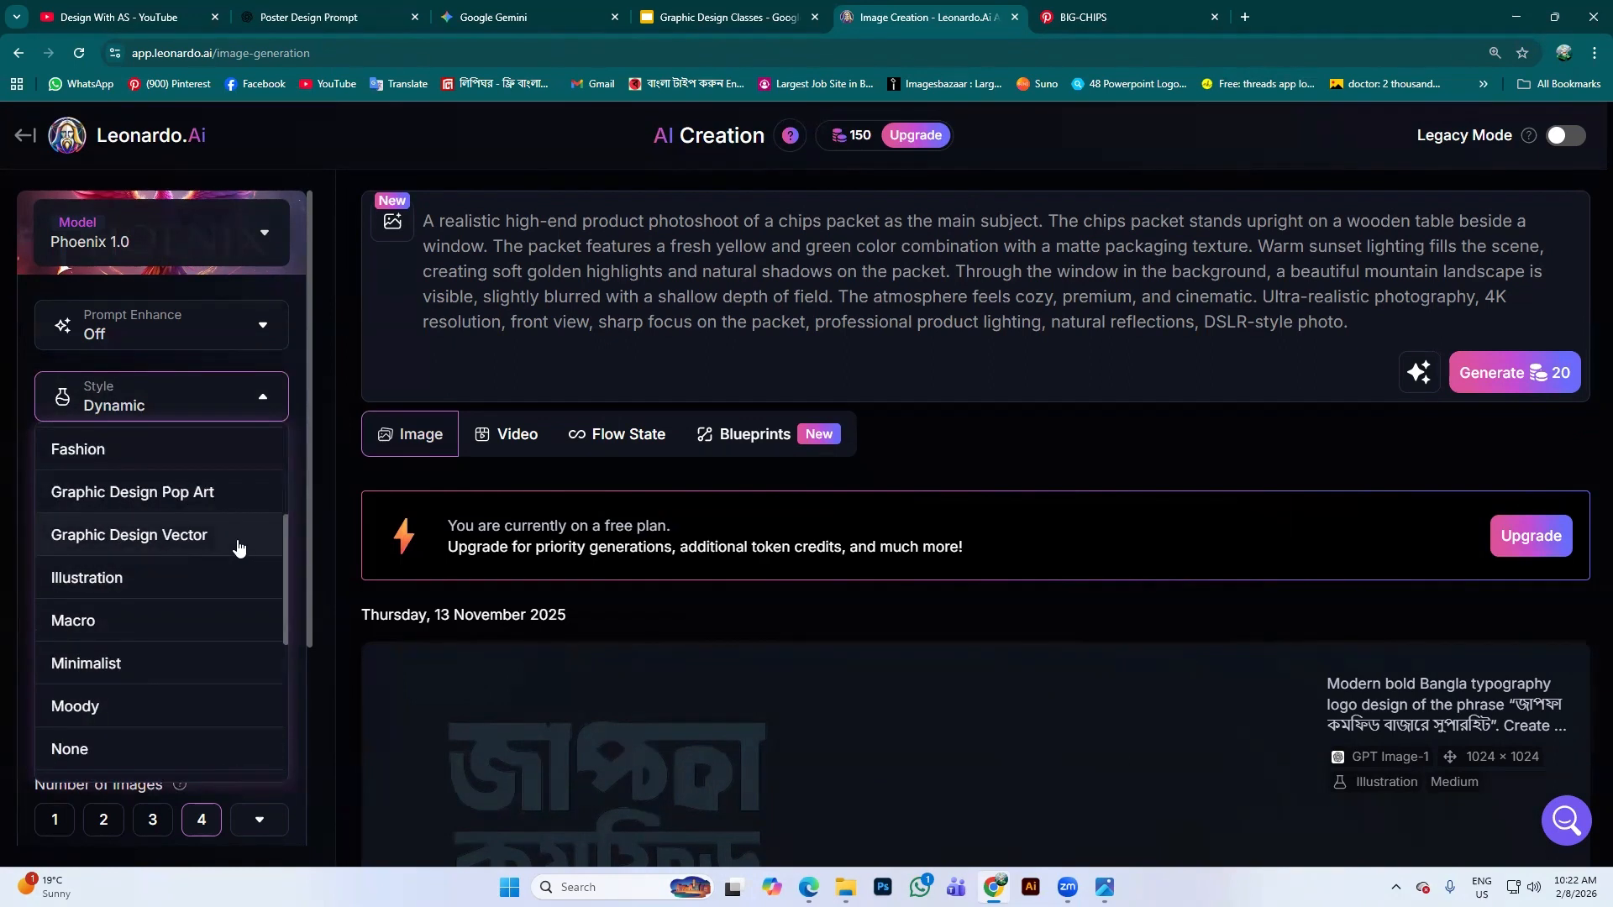
scroll(151, 664, down, 4)
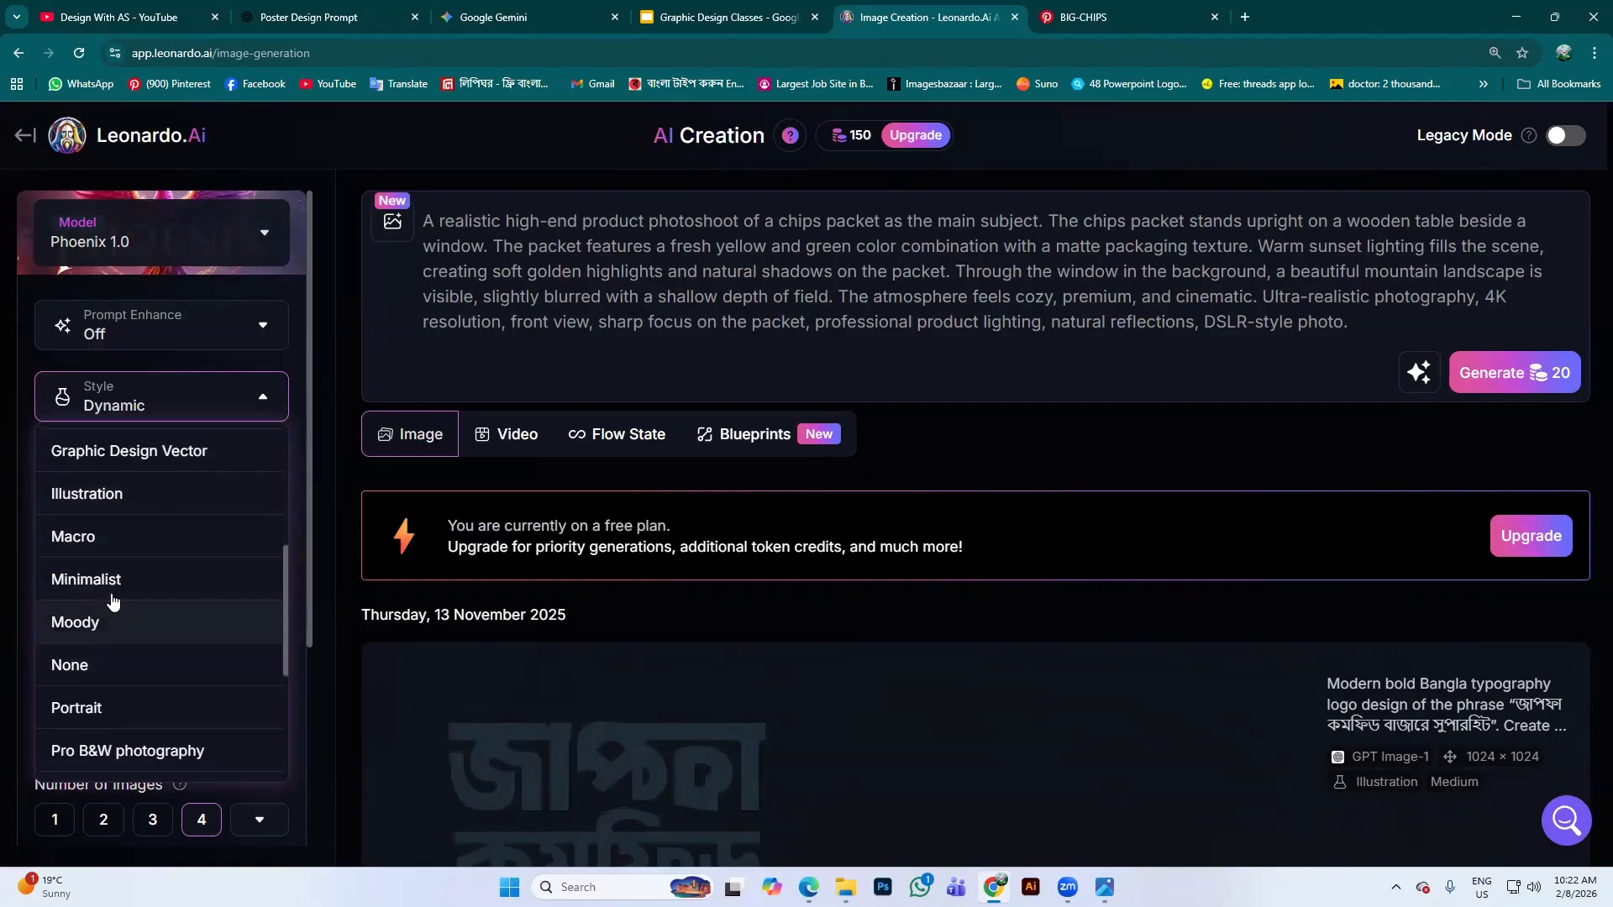
scroll(84, 647, down, 1)
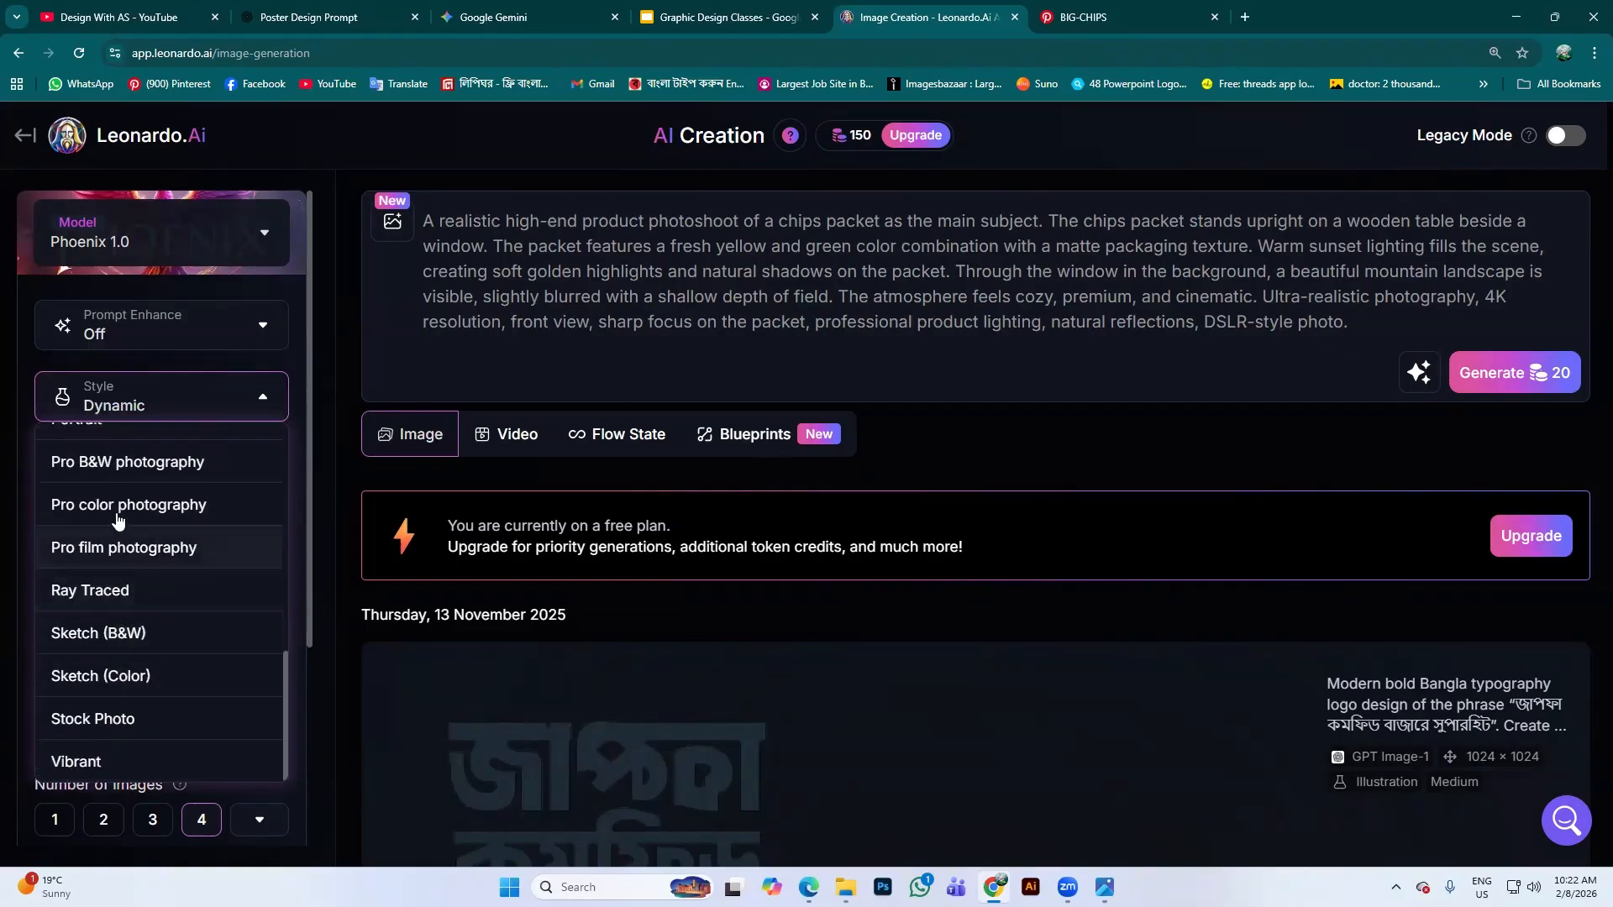
scroll(176, 559, up, 2)
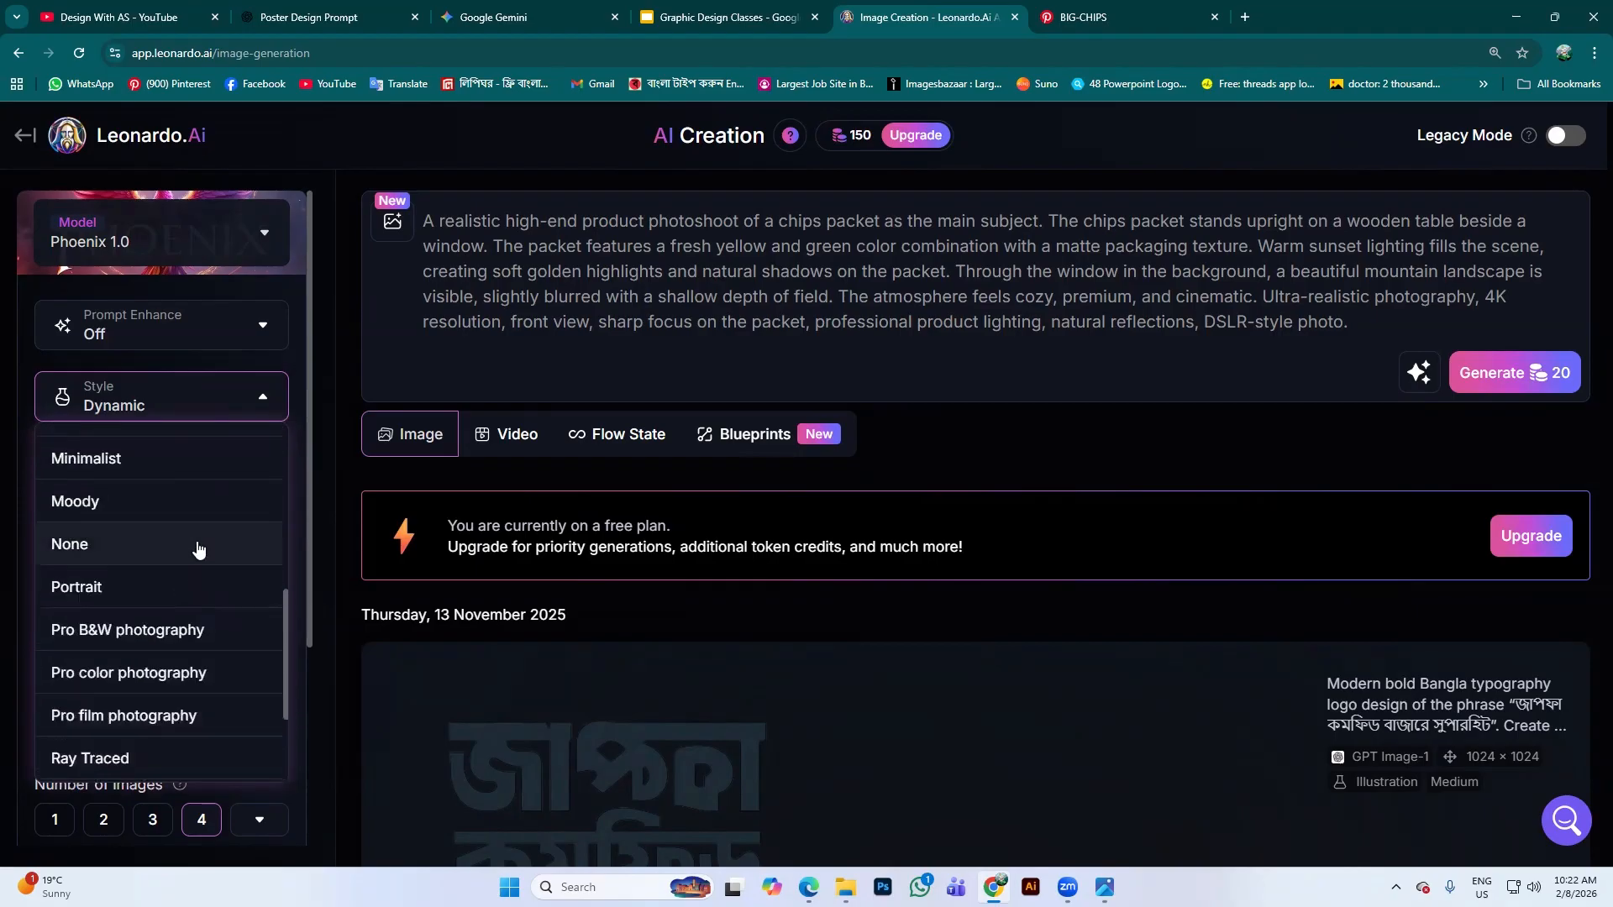
scroll(180, 544, up, 3)
scroll(117, 607, up, 2)
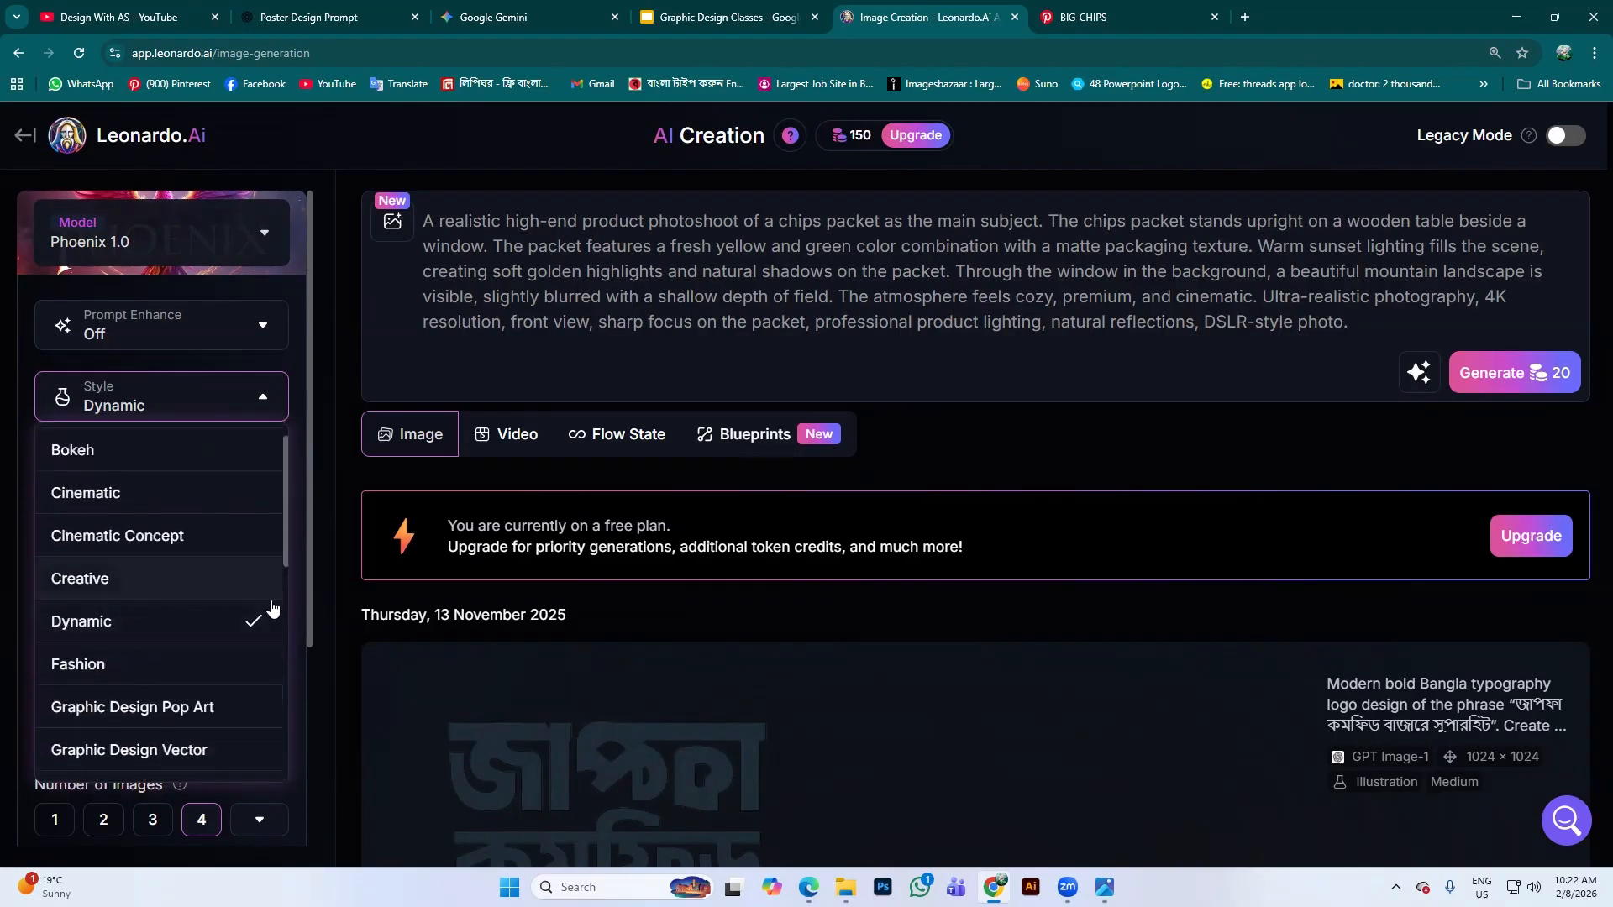
click(134, 504)
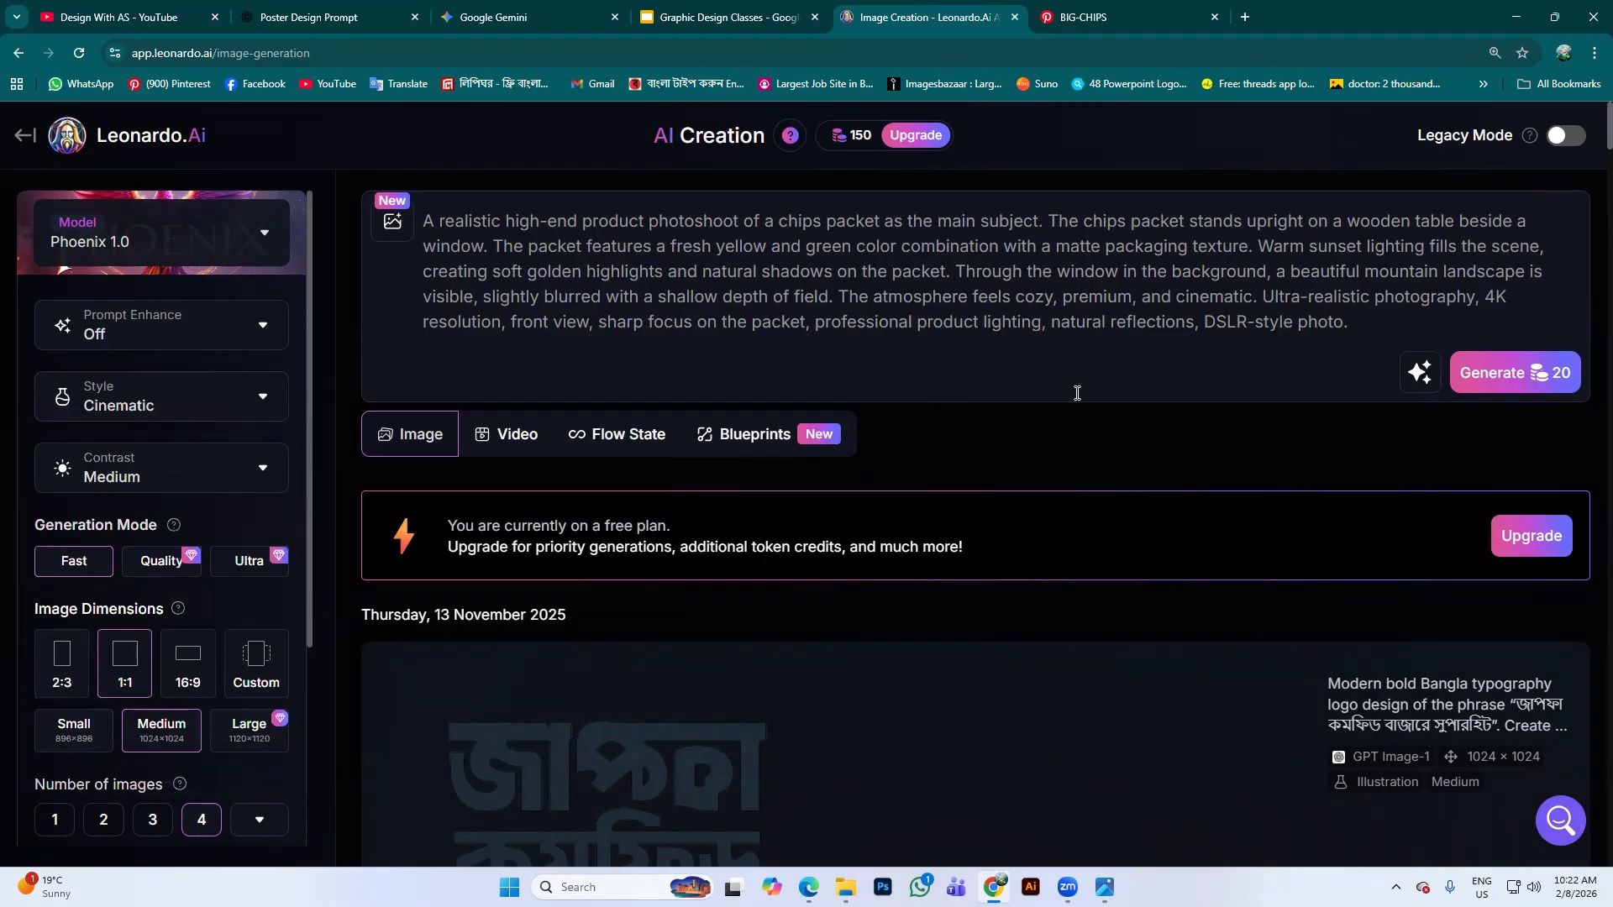
click(243, 486)
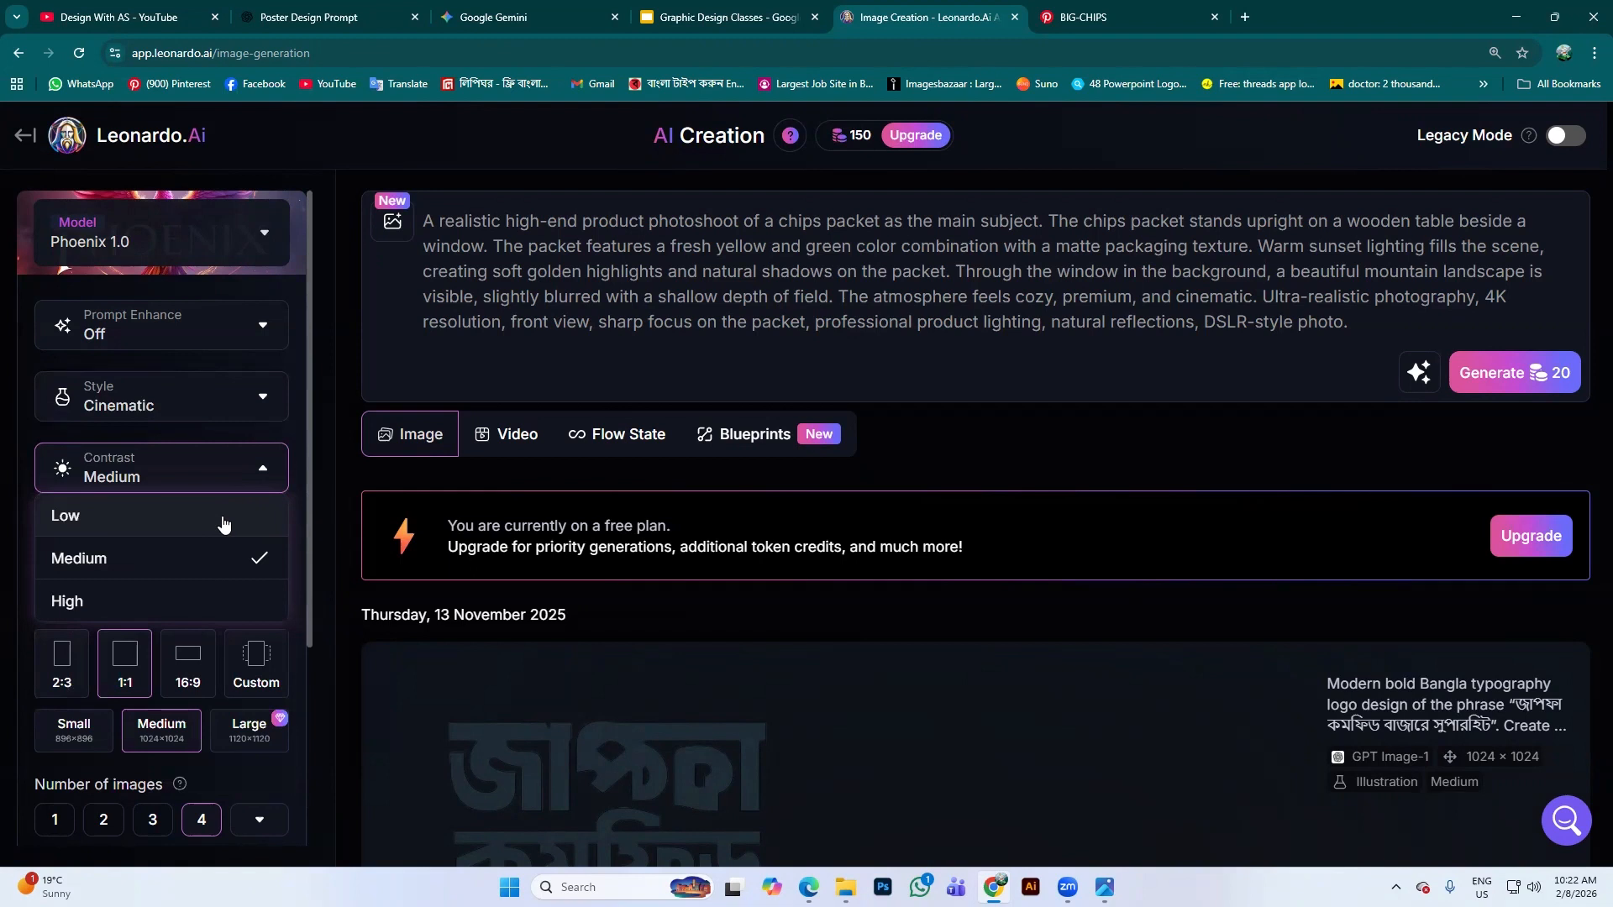
click(176, 591)
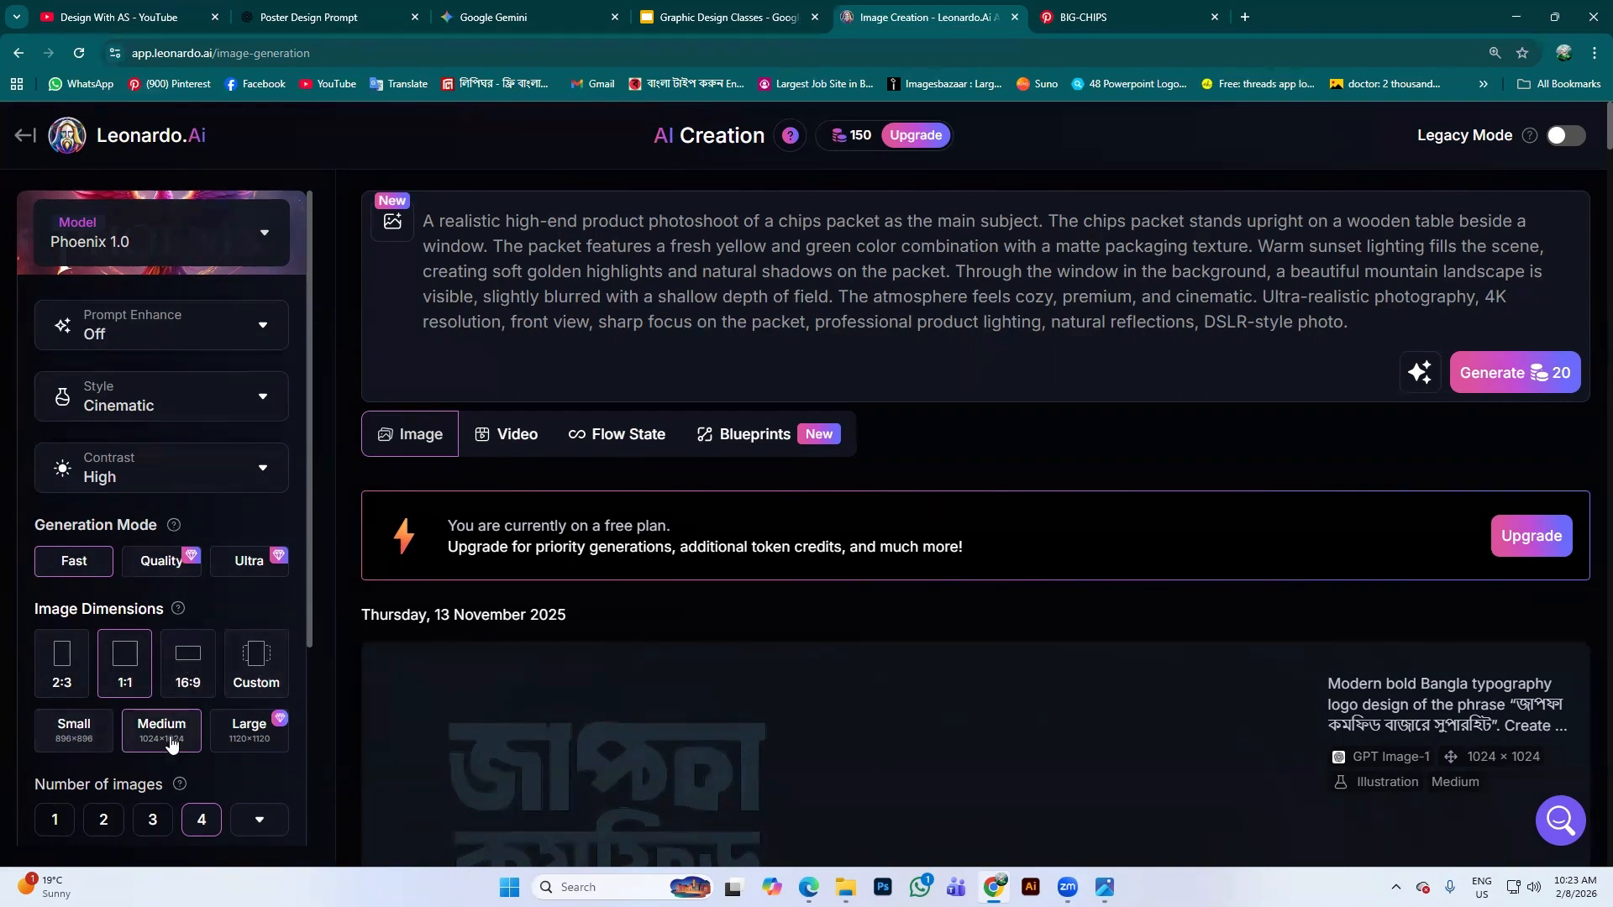
Briefly expand and collapse the add-to-collection options in the settings panel
scroll(185, 660, down, 2)
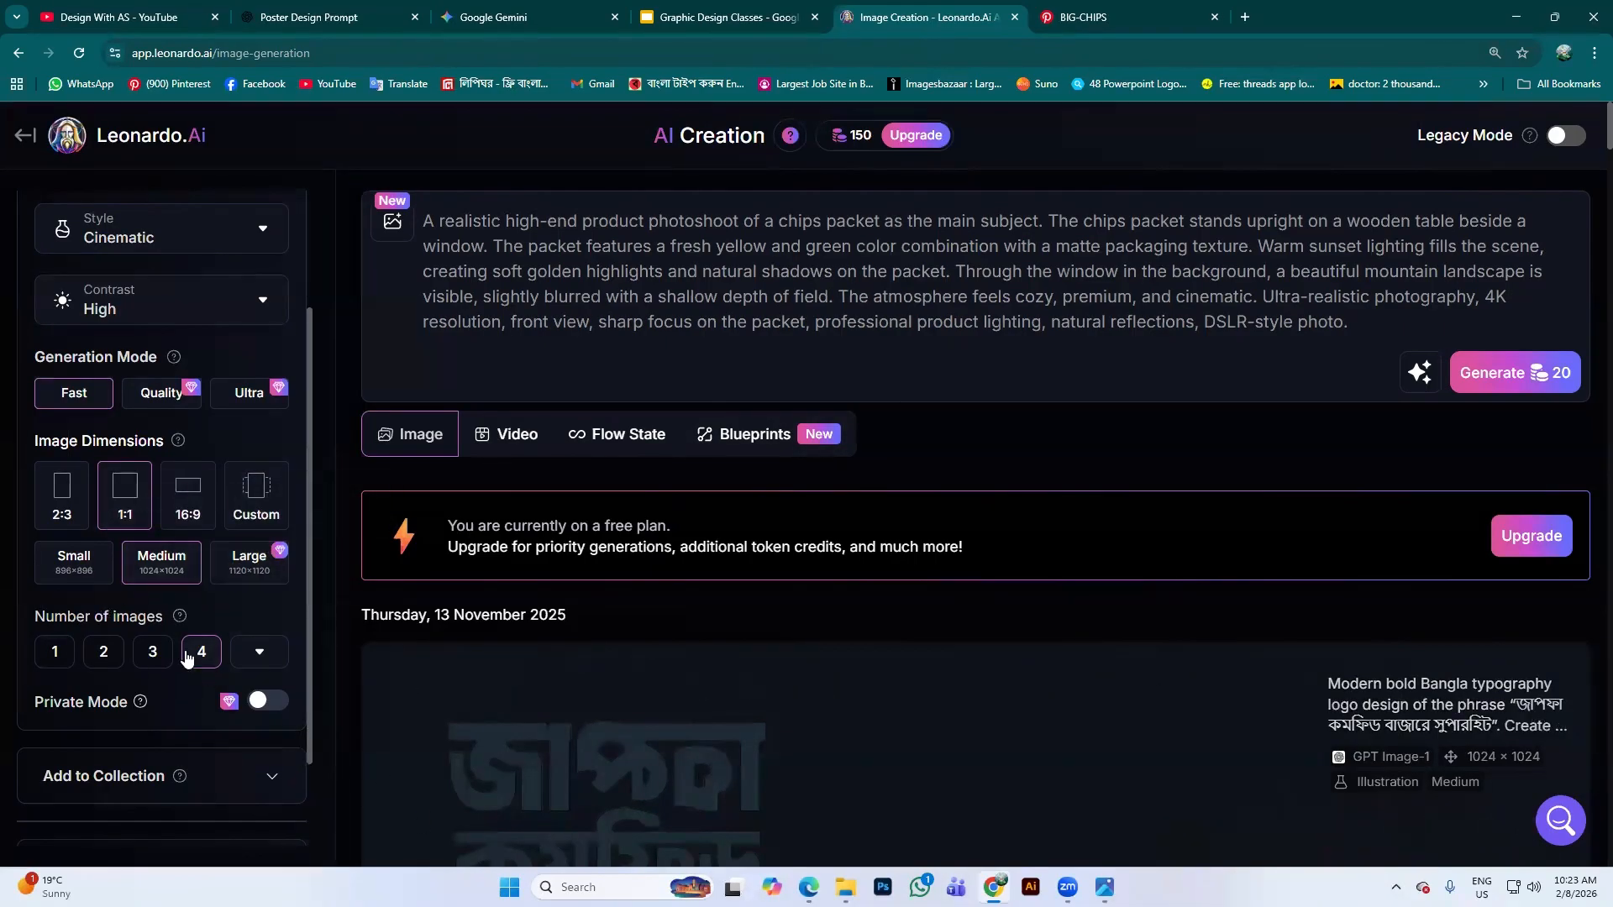
scroll(220, 676, down, 2)
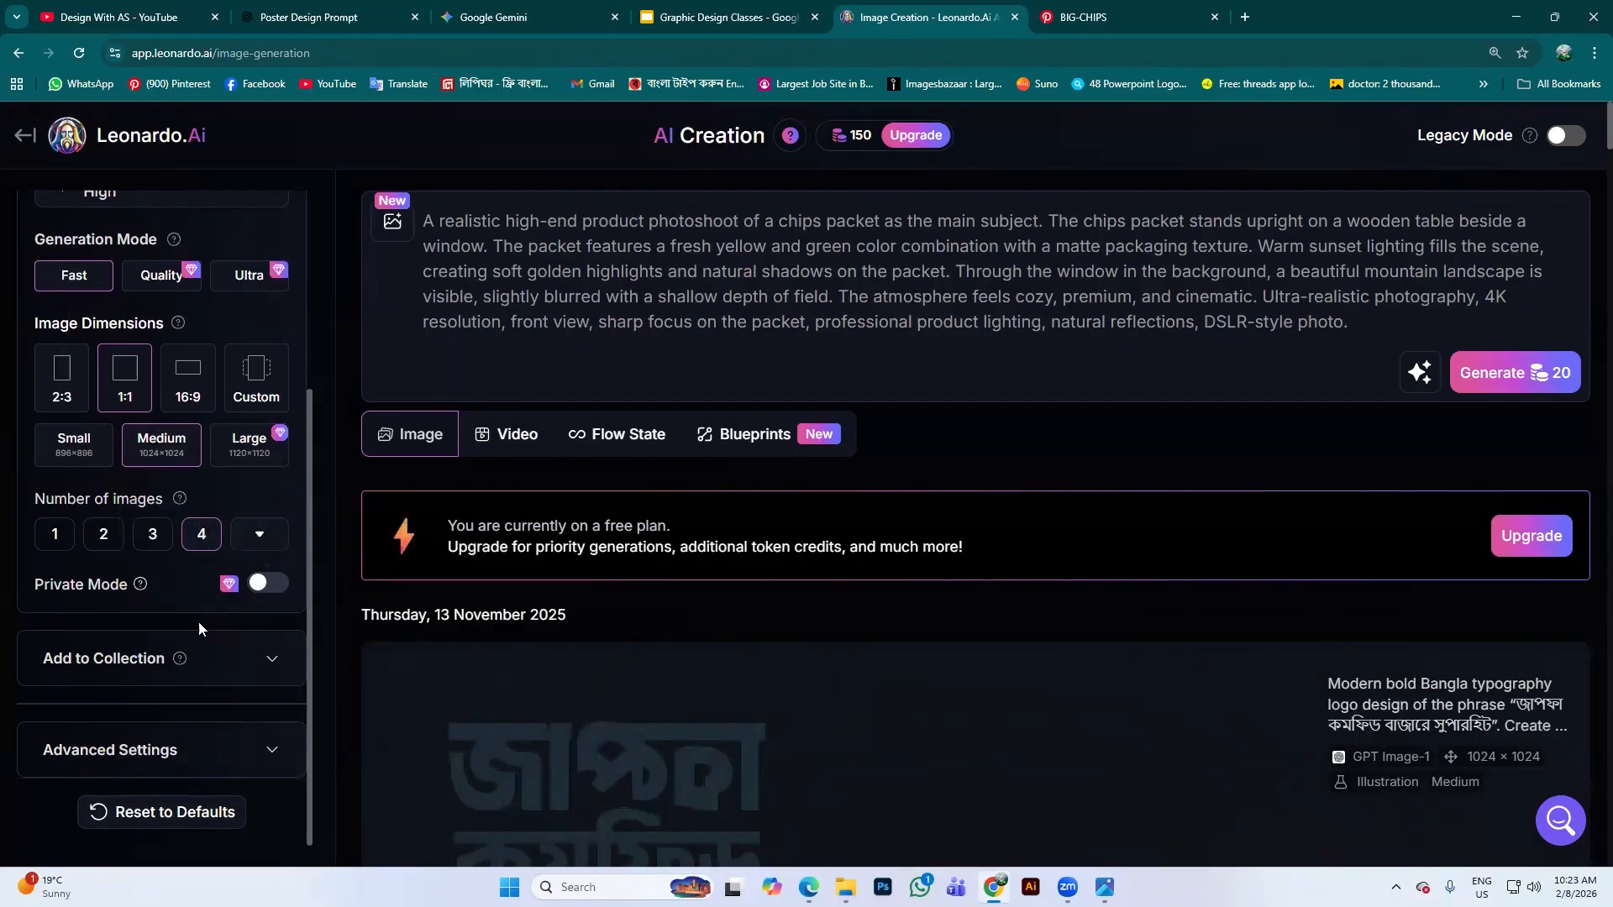
click(263, 660)
scroll(259, 681, down, 2)
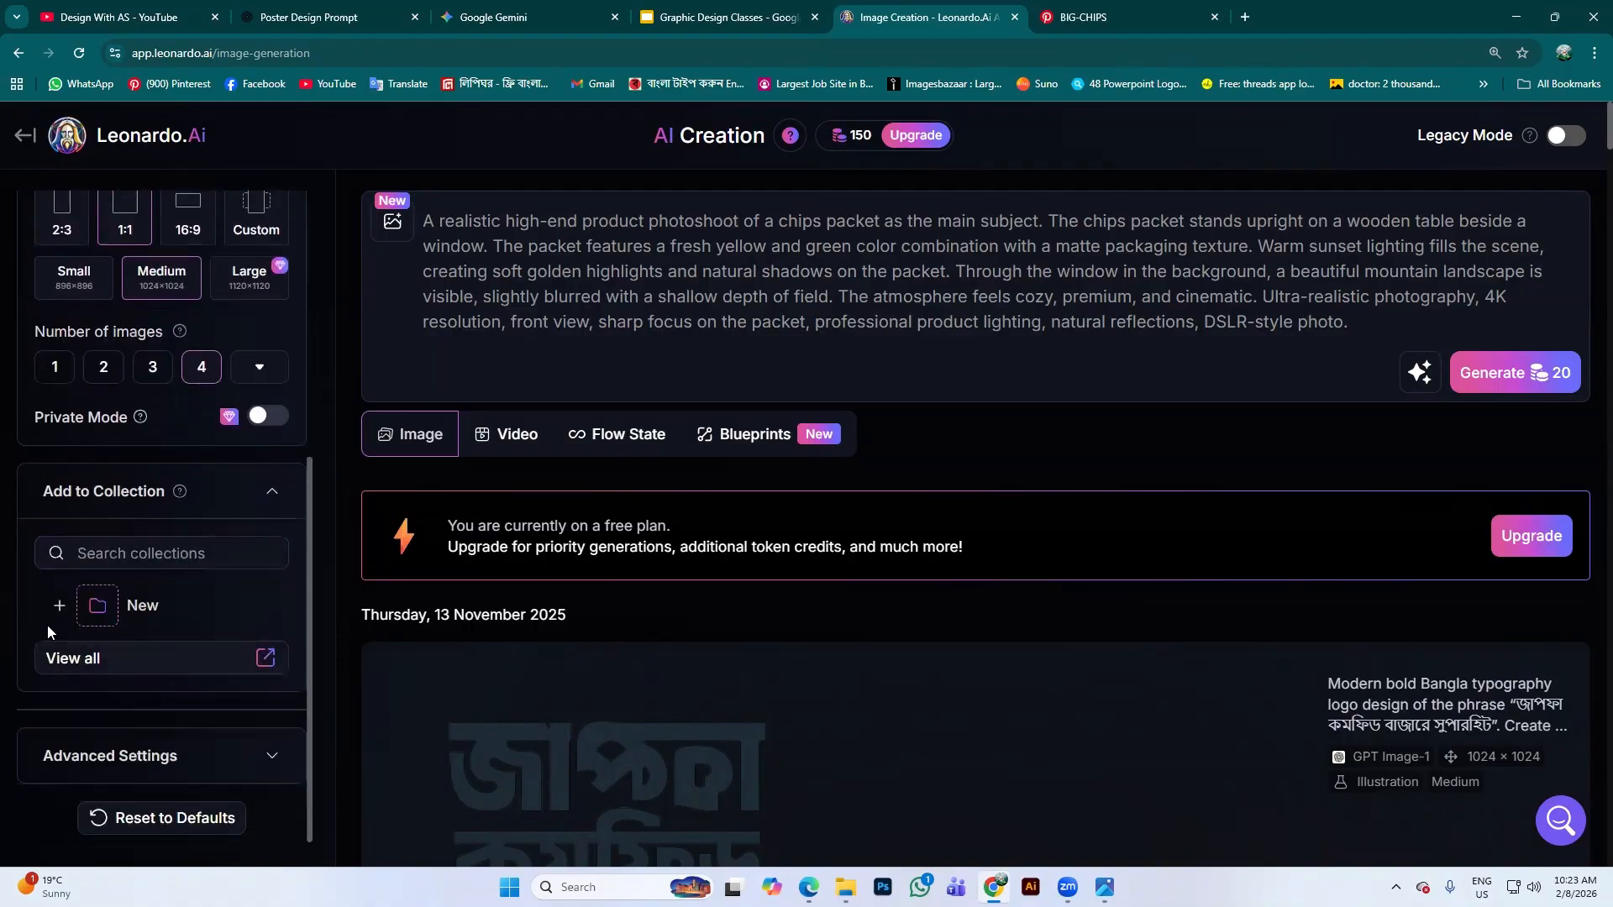
click(274, 491)
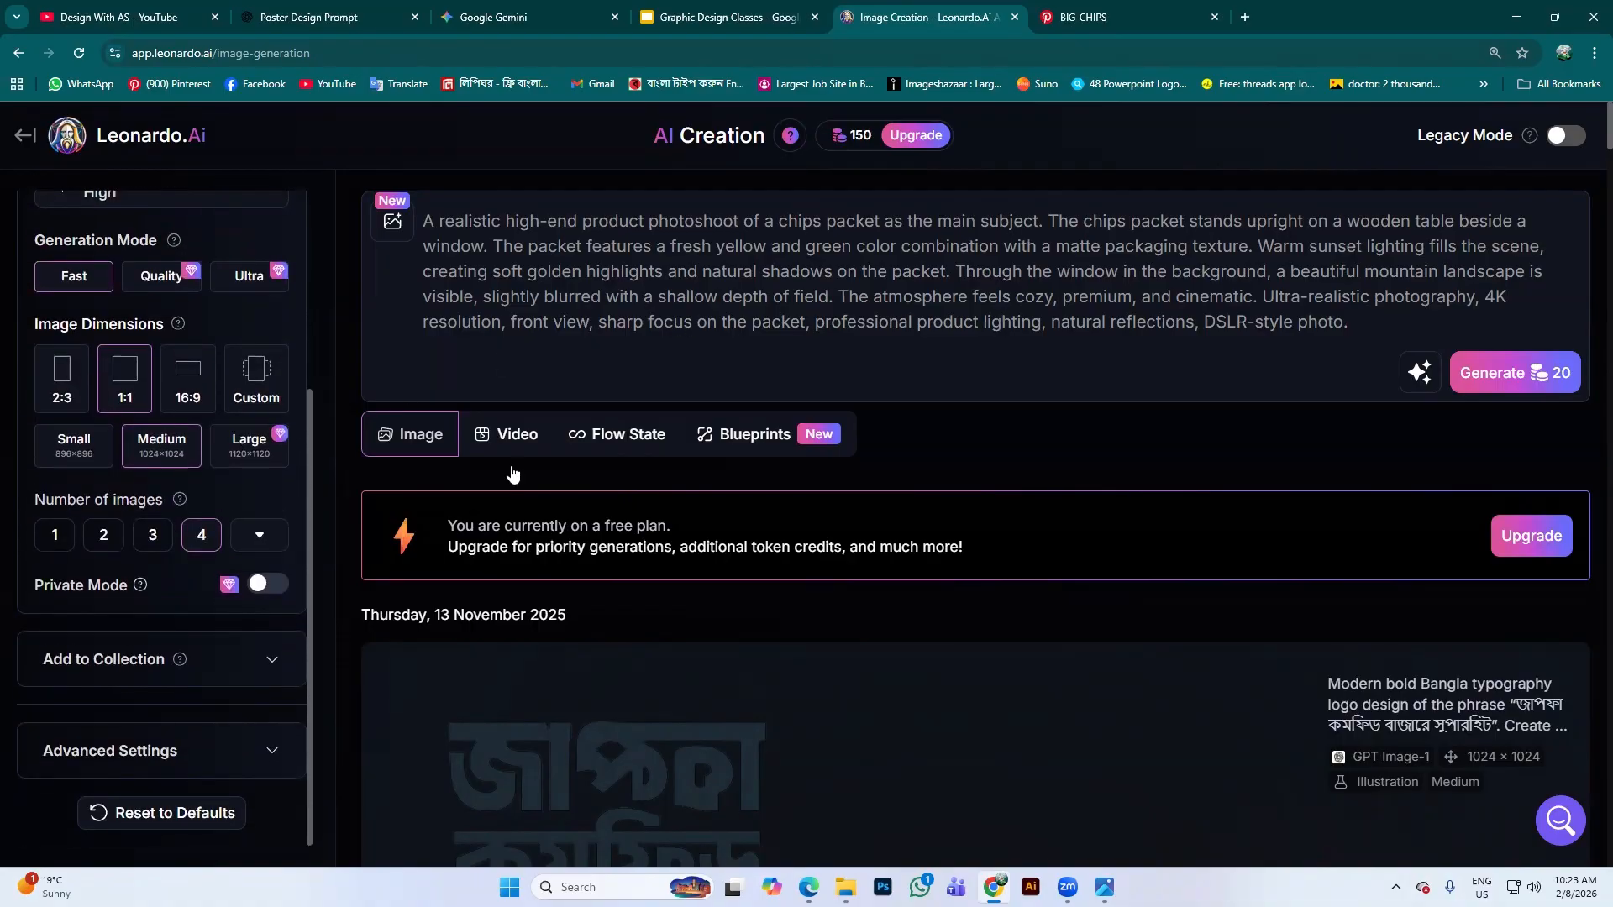
In Advanced Settings, leave Use Fixed Seed off, then collapse the section
click(271, 751)
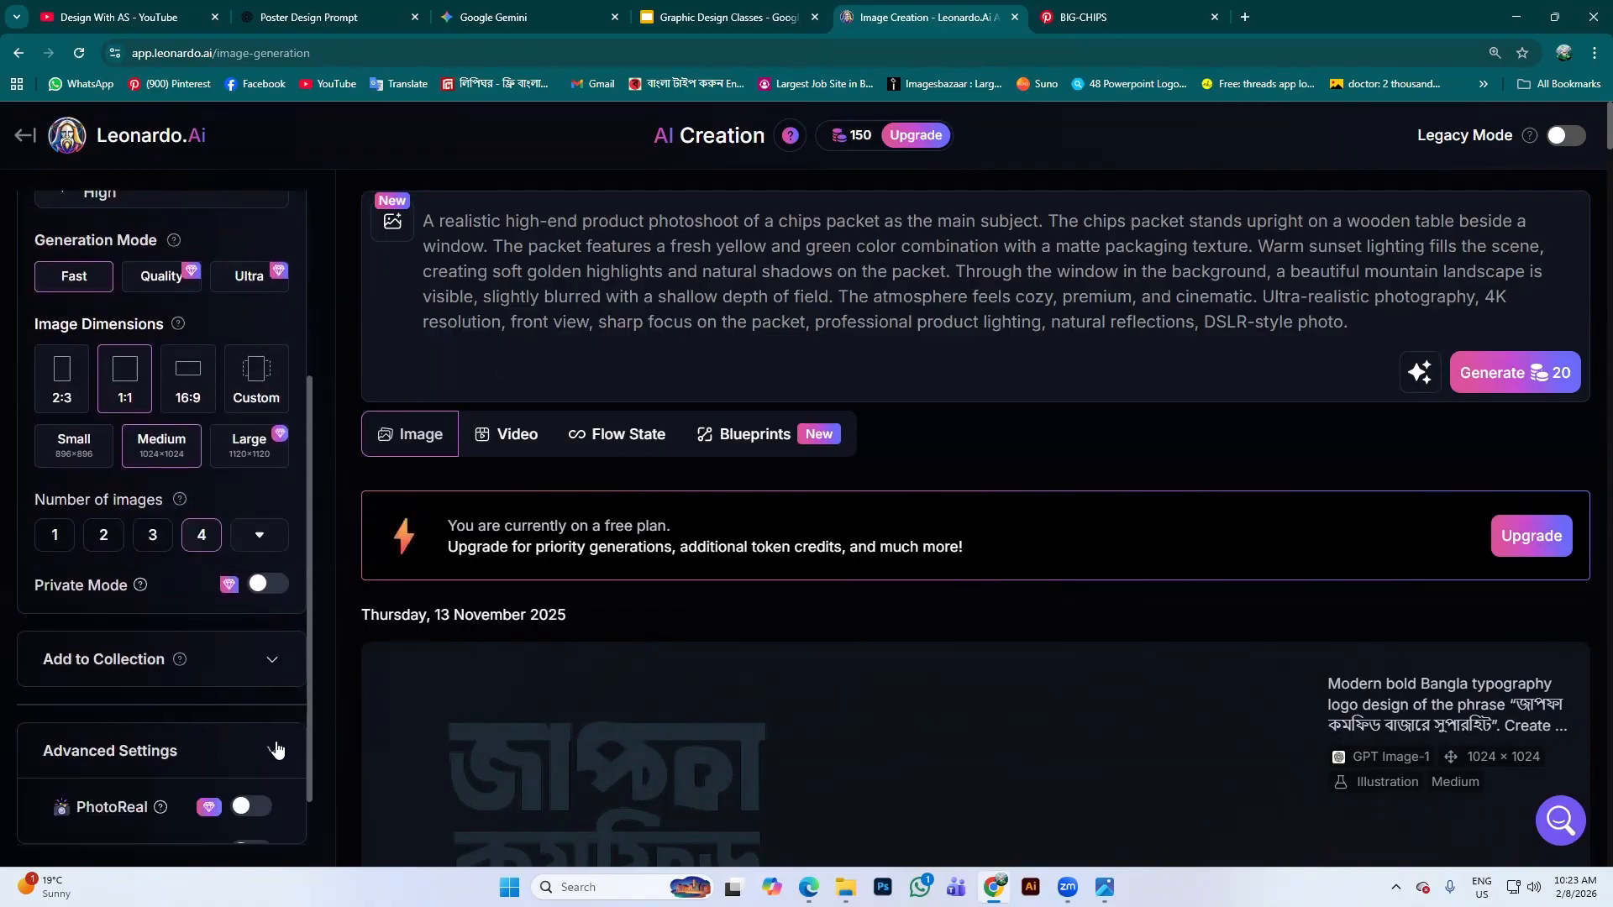
scroll(252, 664, down, 3)
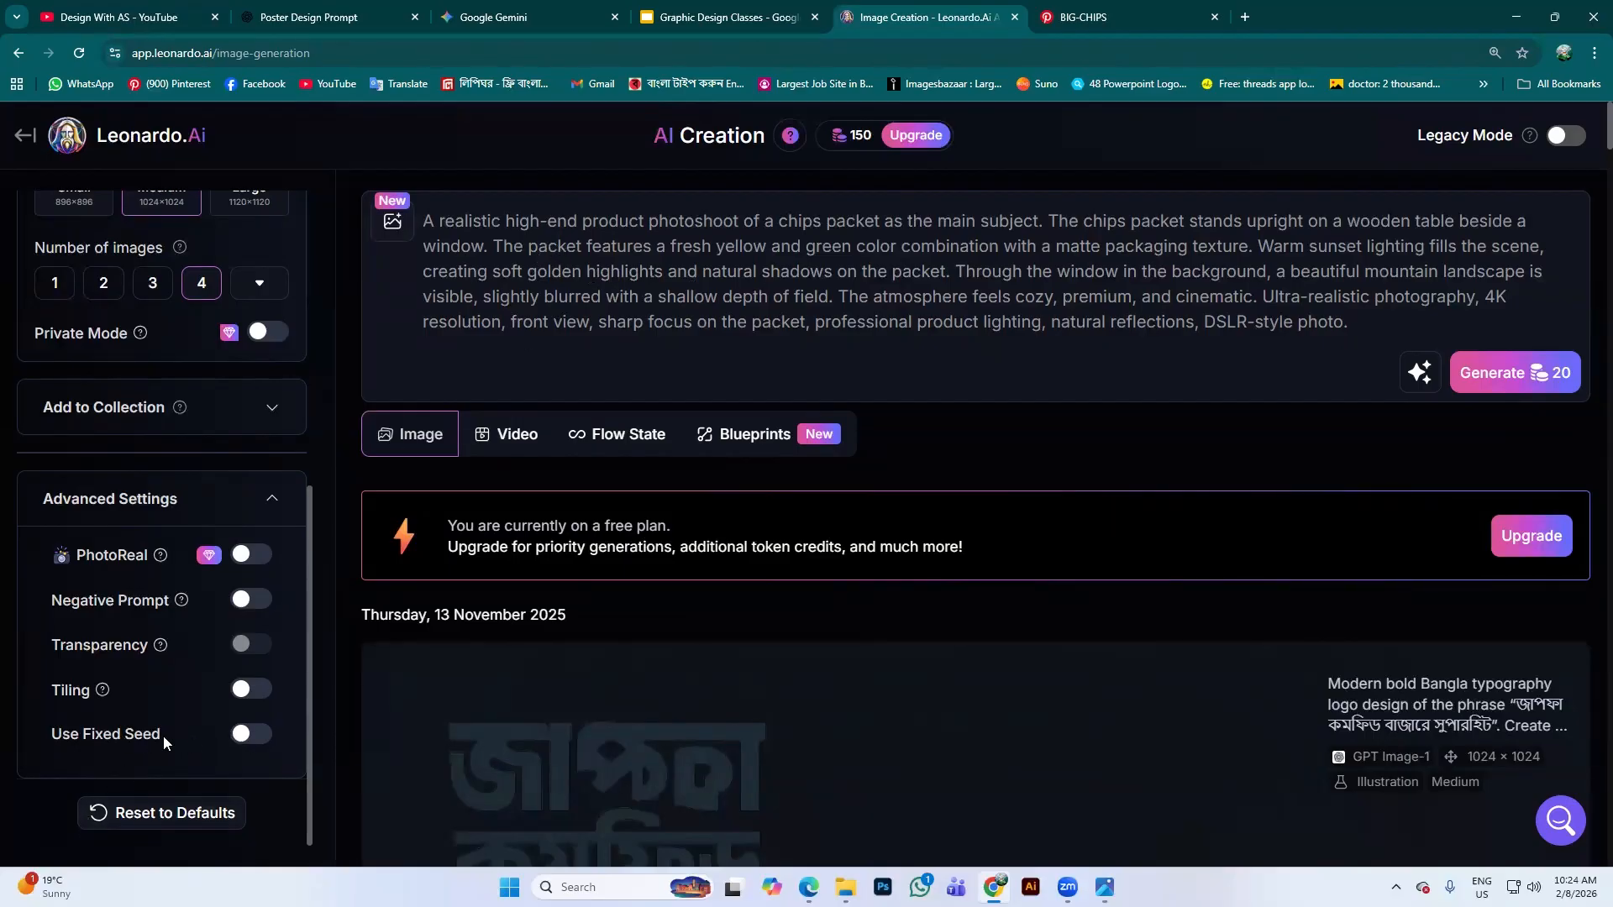
click(249, 736)
click(101, 768)
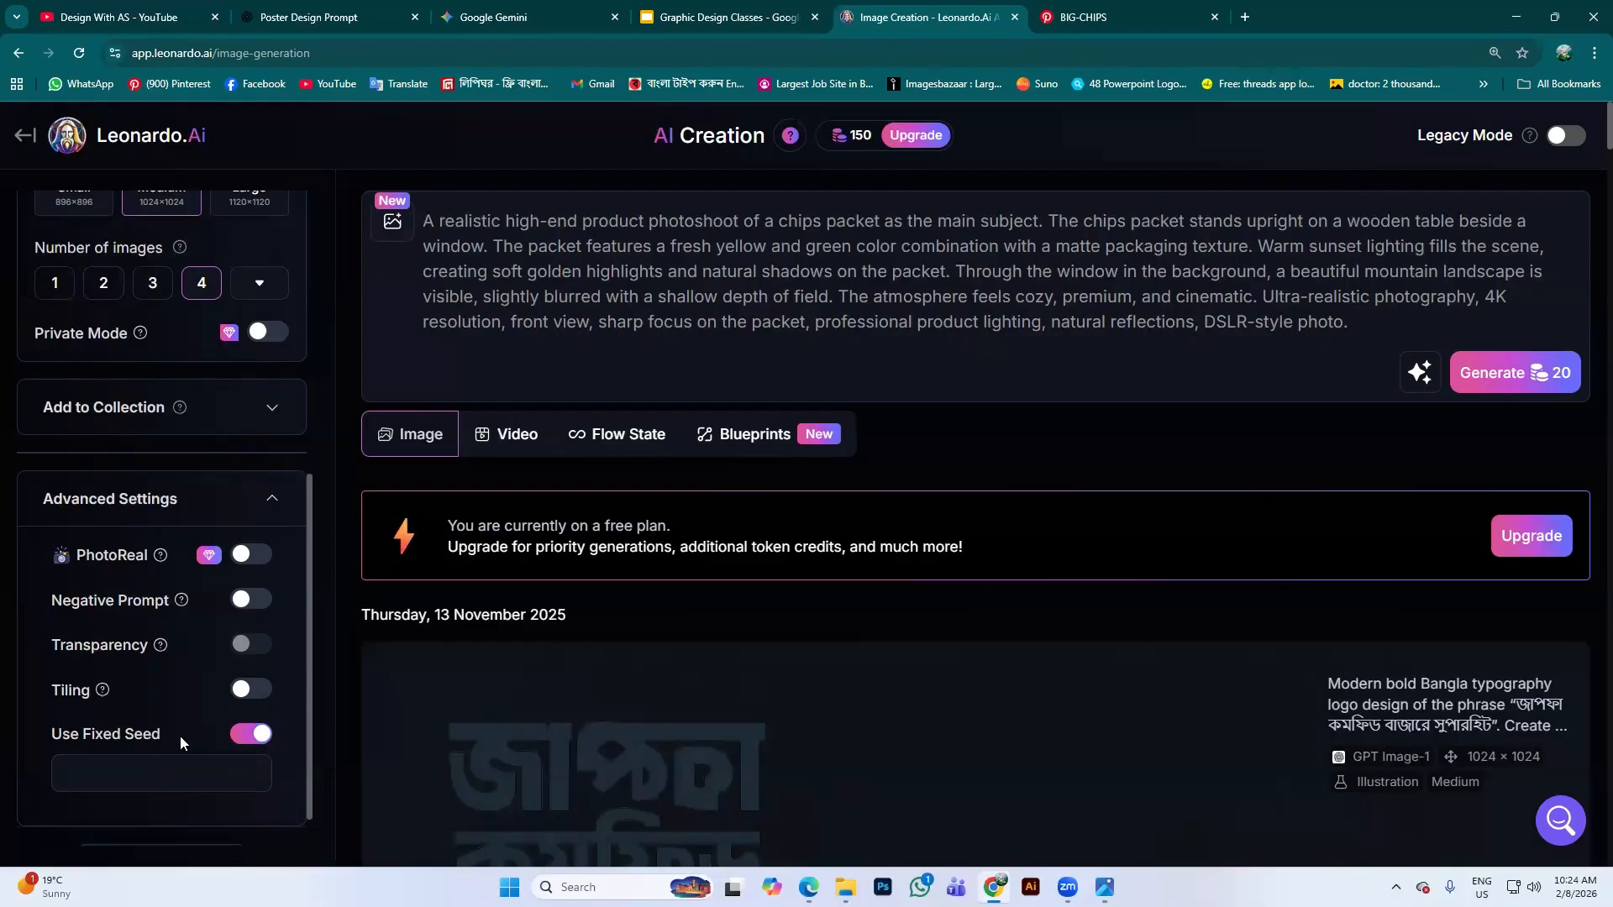
click(251, 735)
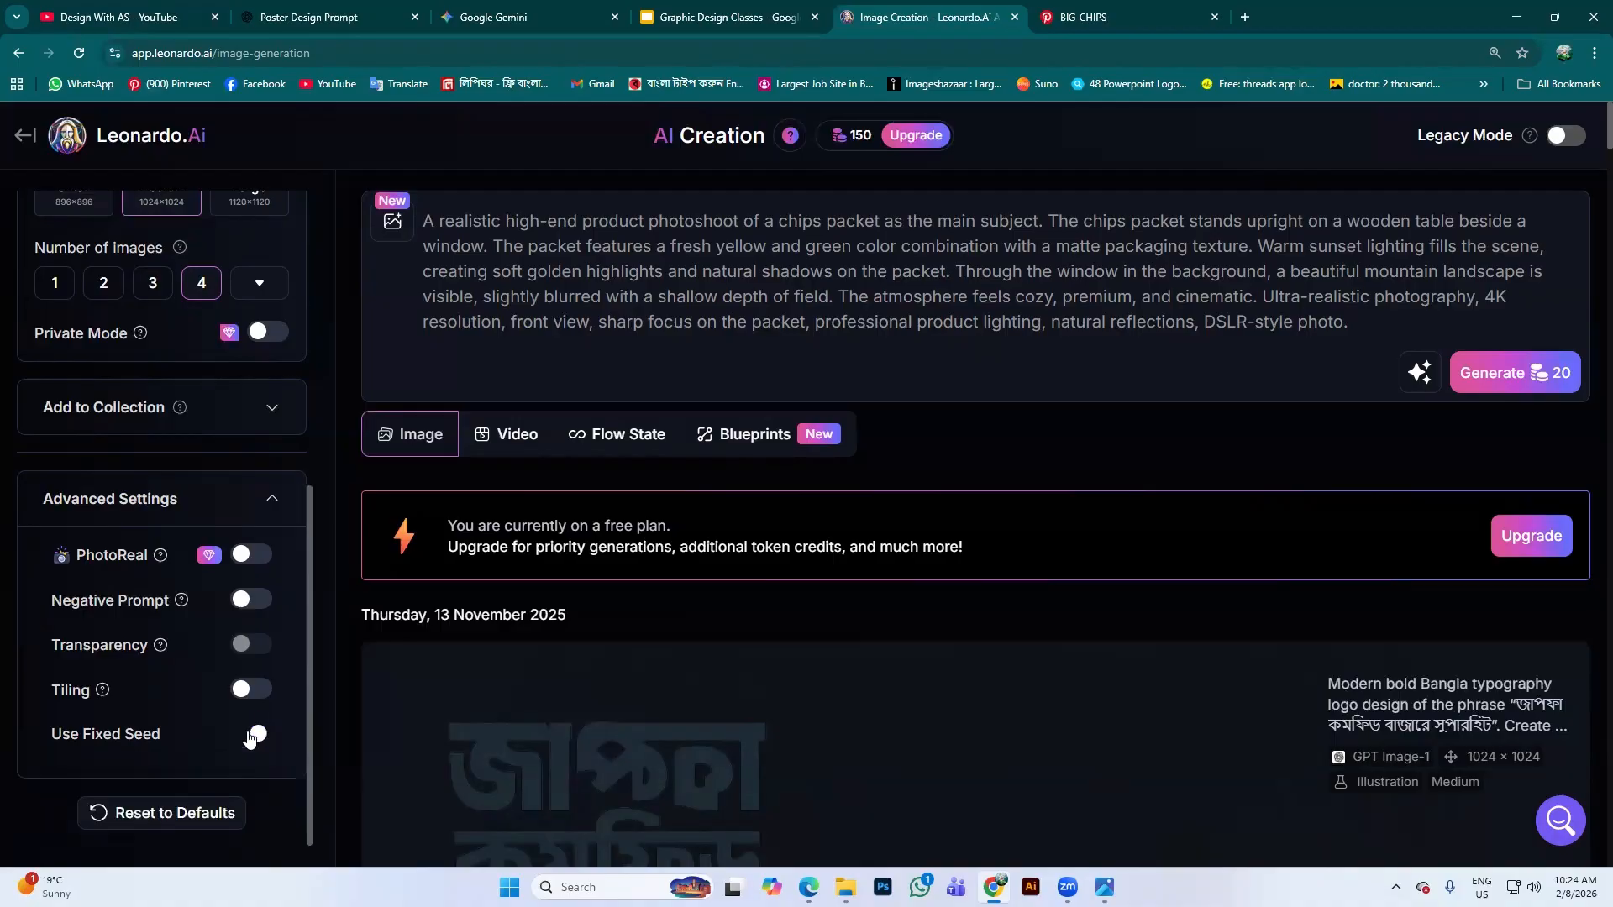
scroll(443, 678, down, 2)
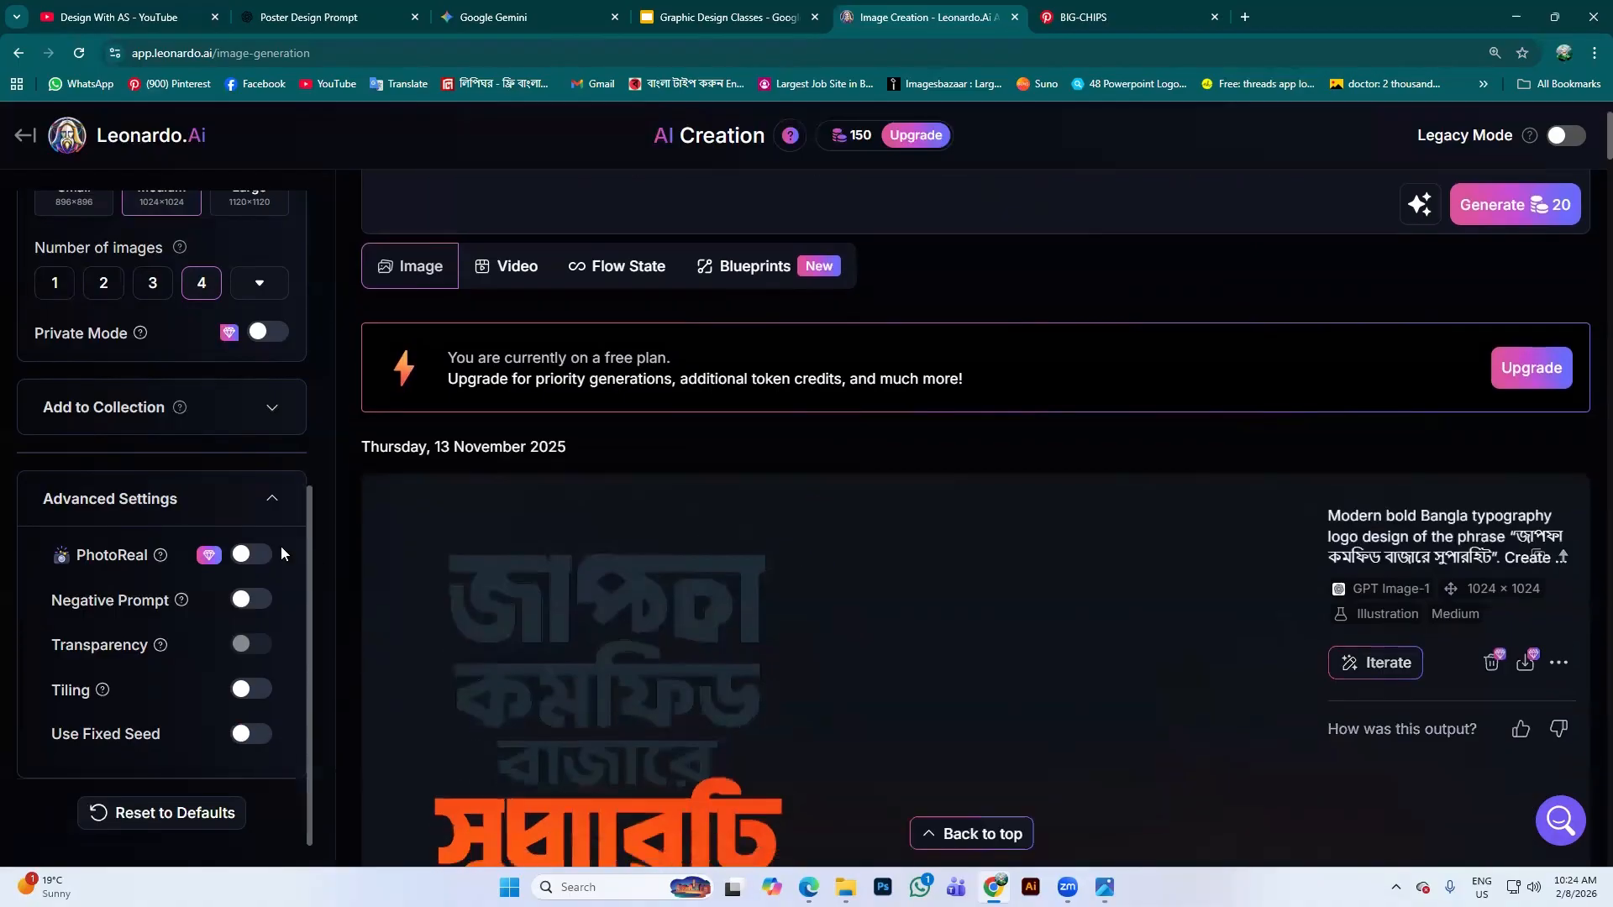
click(275, 494)
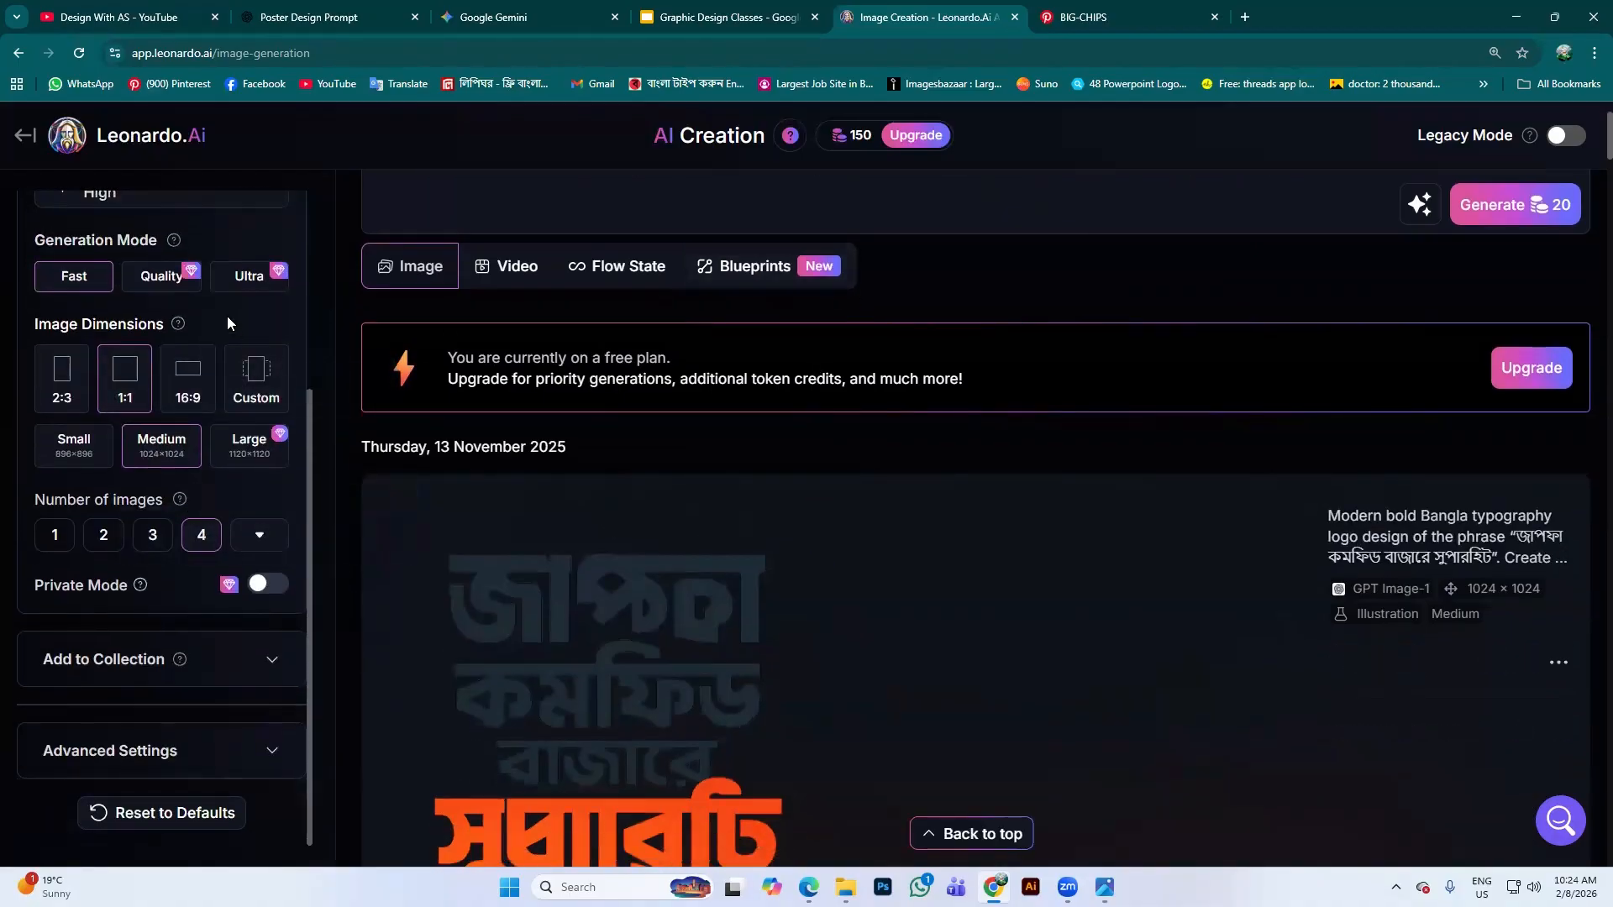
scroll(227, 316, up, 1)
scroll(1513, 243, up, 1)
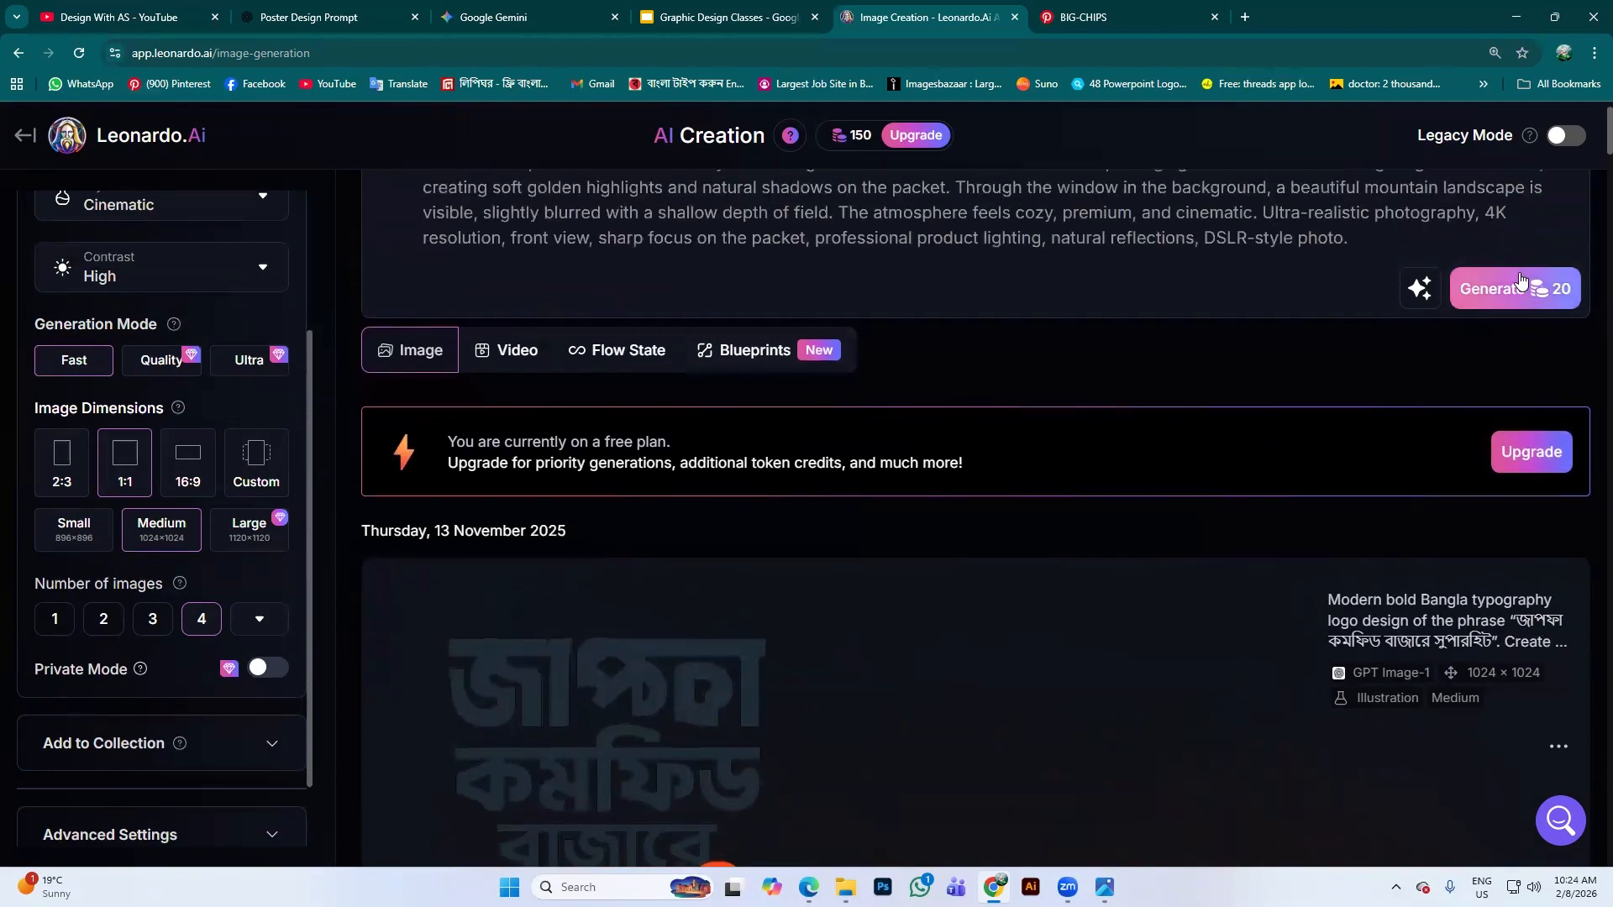
Generate four Phoenix 1.0 Cinematic, High-contrast chips-packet images
click(1516, 289)
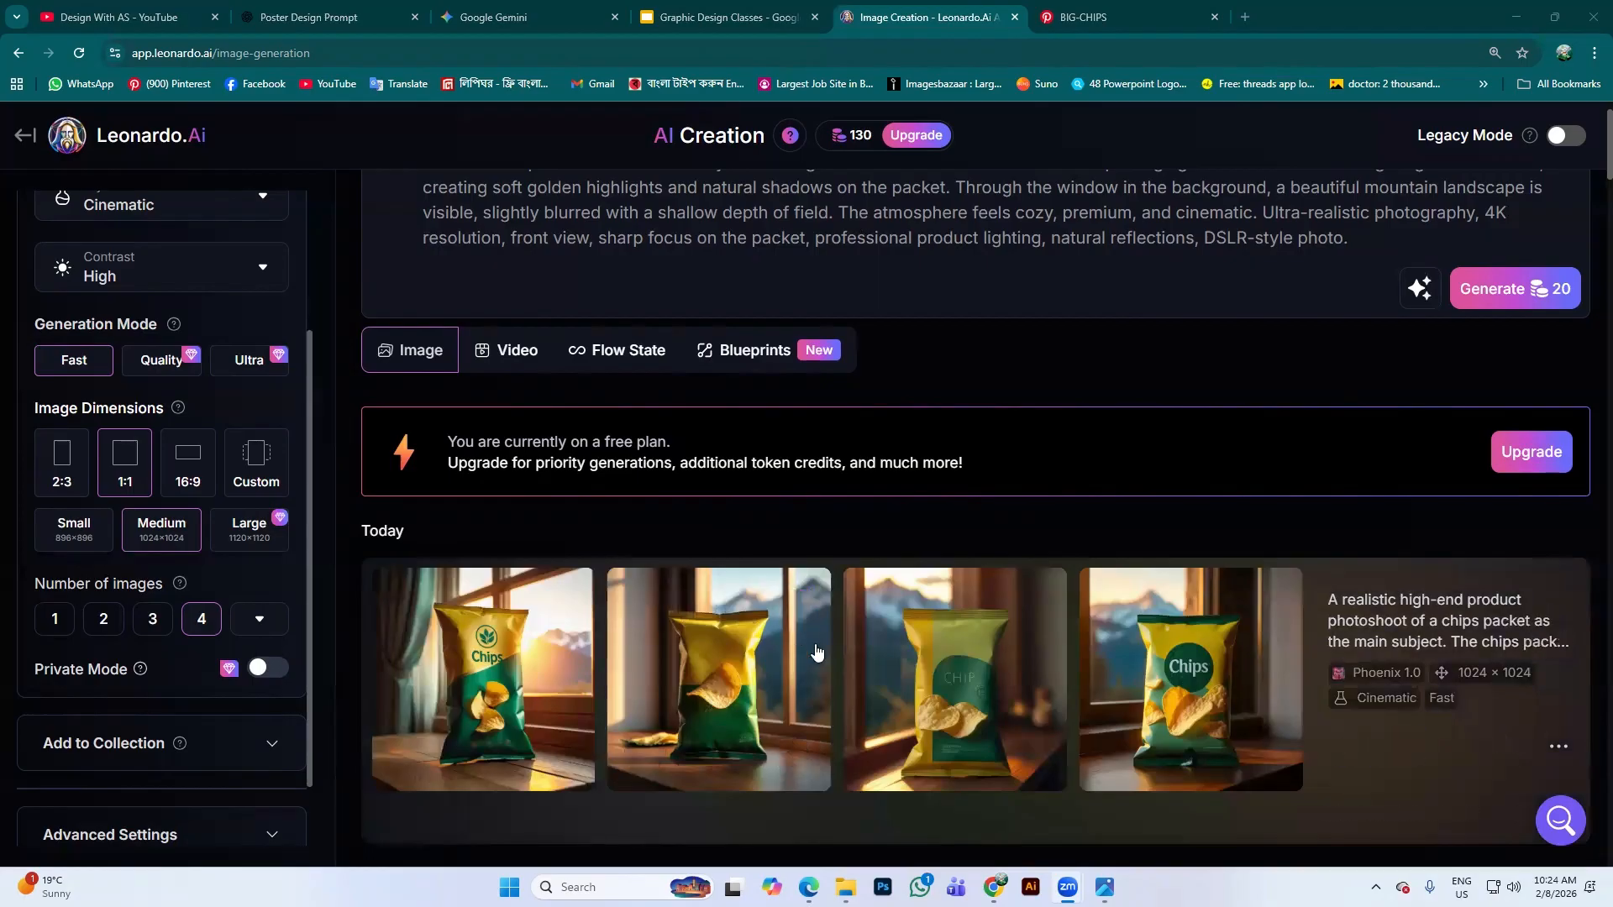
key(super+v)
scroll(766, 641, down, 1)
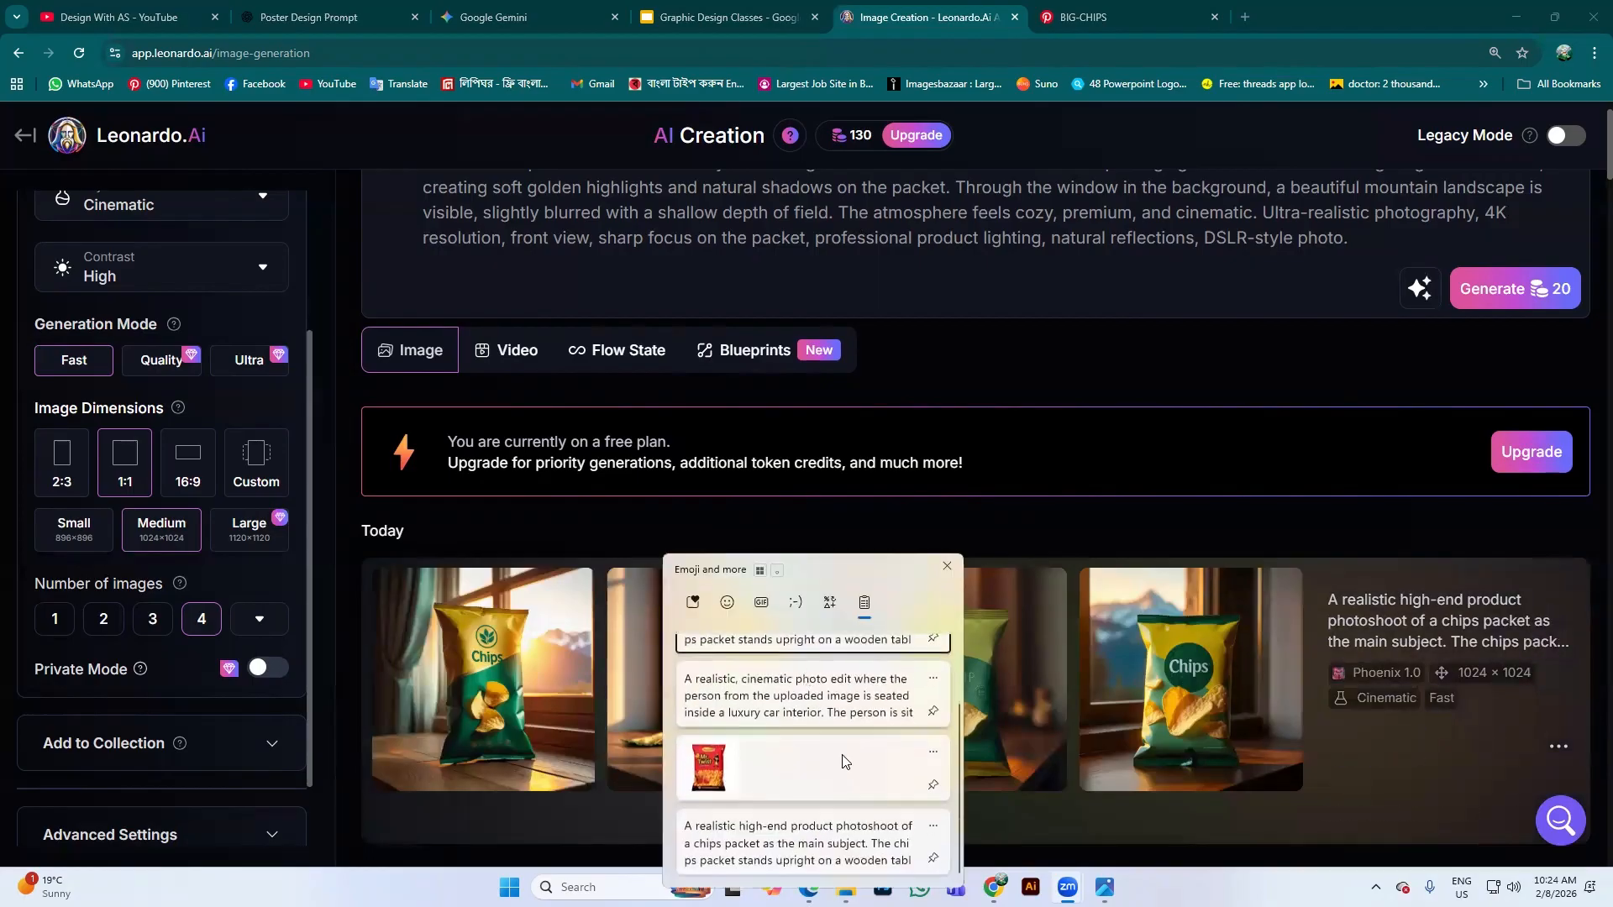
scroll(941, 663, up, 2)
scroll(889, 640, down, 1)
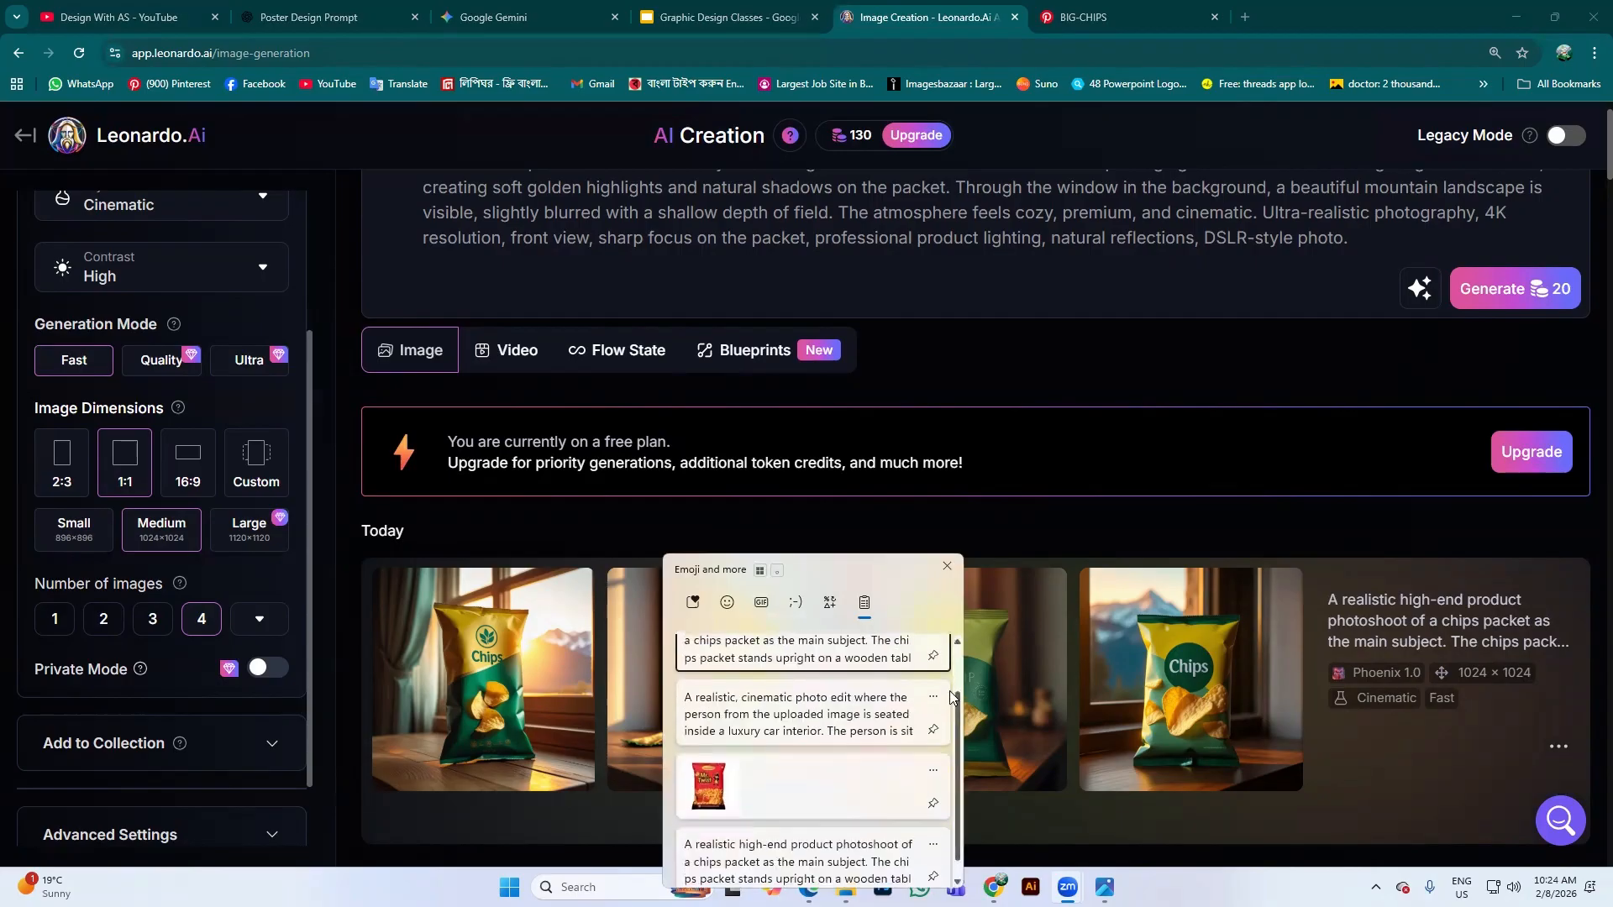
key(Escape)
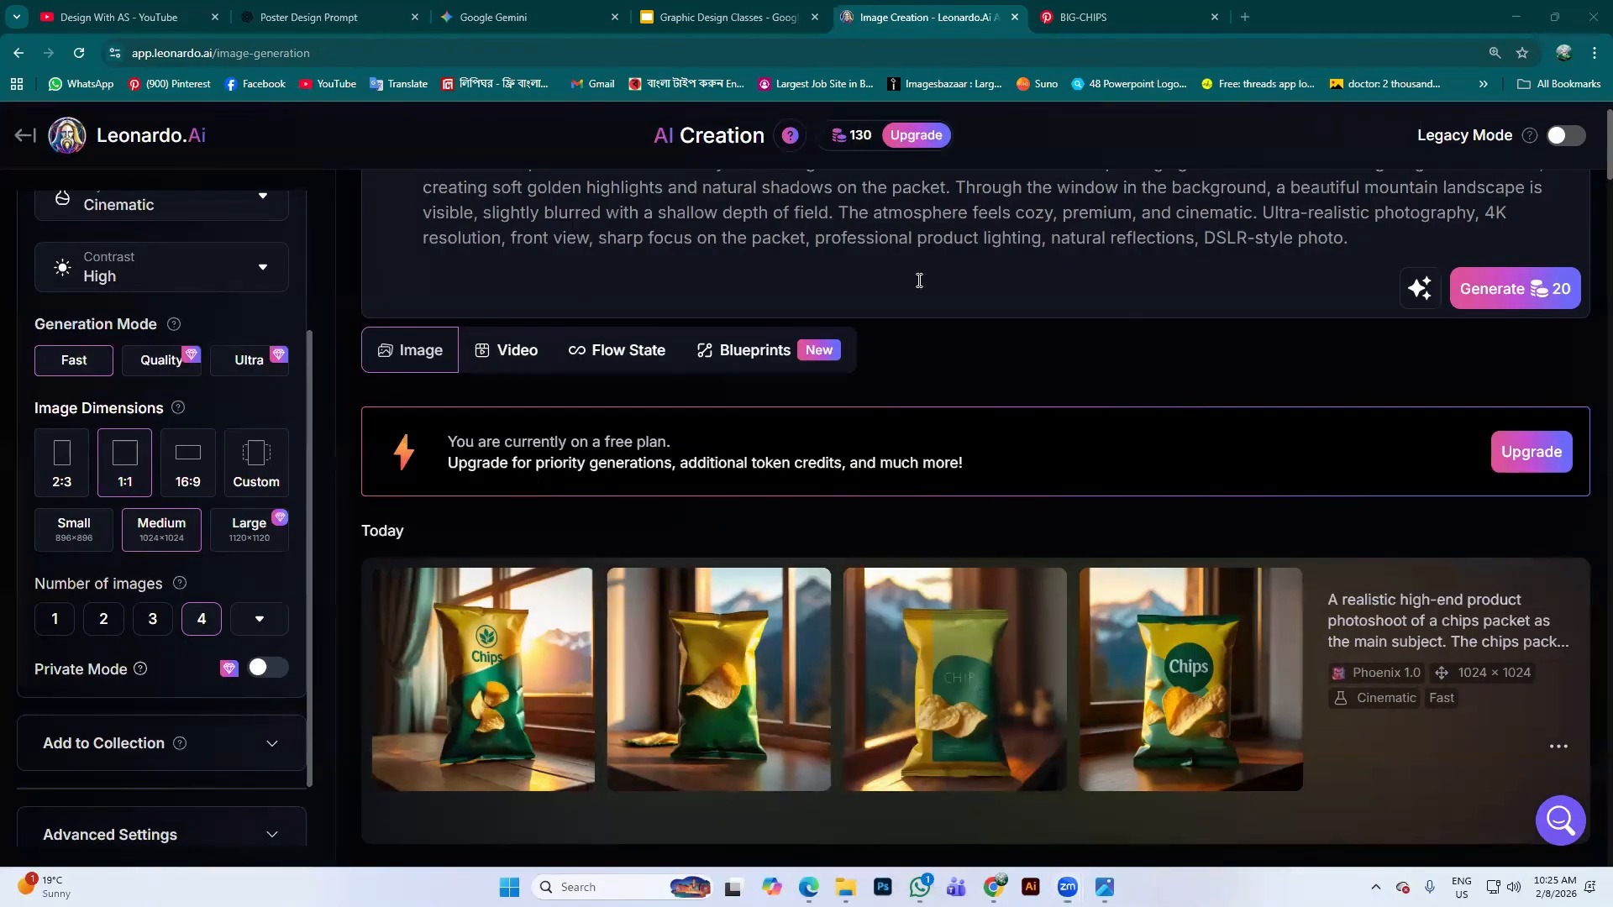
Open the fourth chips-packet image, the green 'Chips' logo version, in its detail view
scroll(727, 607, down, 1)
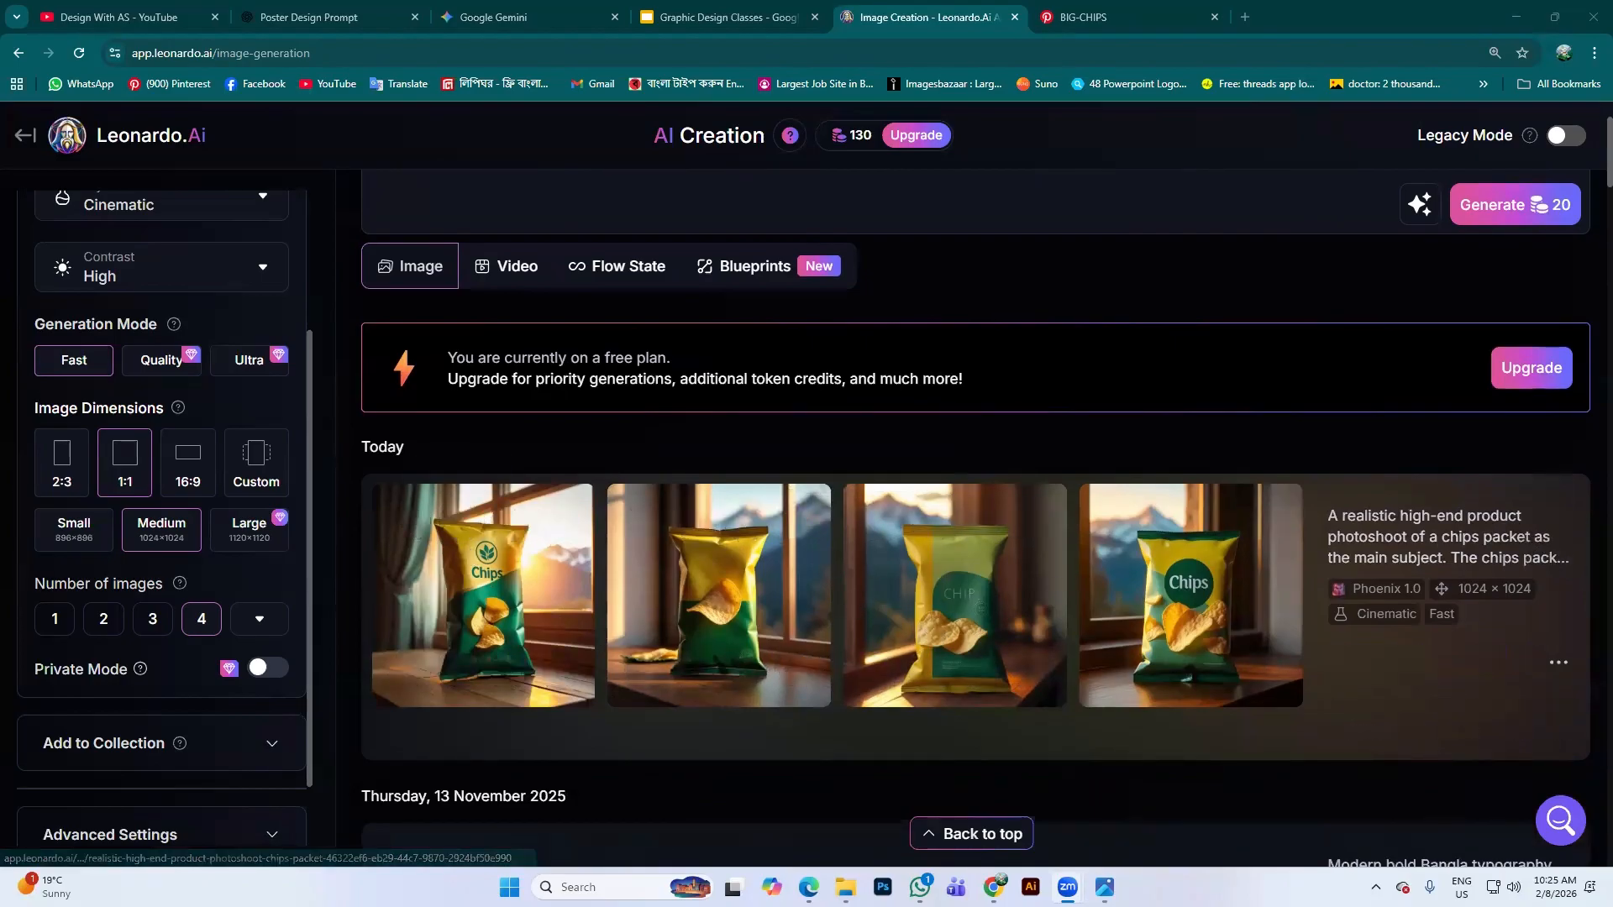
scroll(841, 693, down, 2)
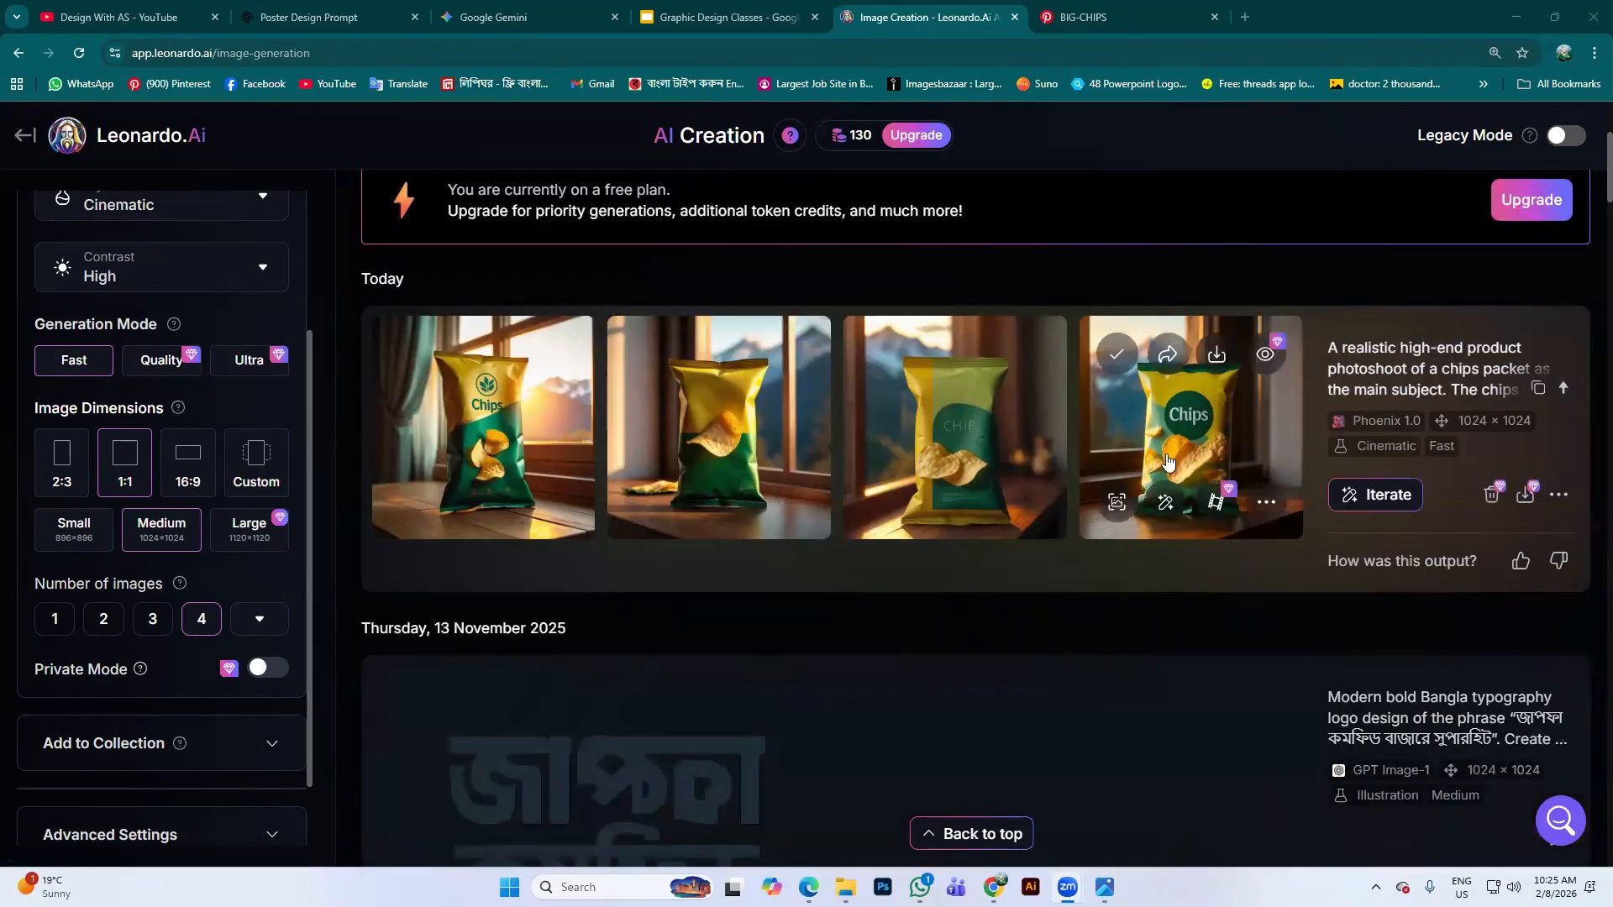
scroll(1015, 465, up, 1)
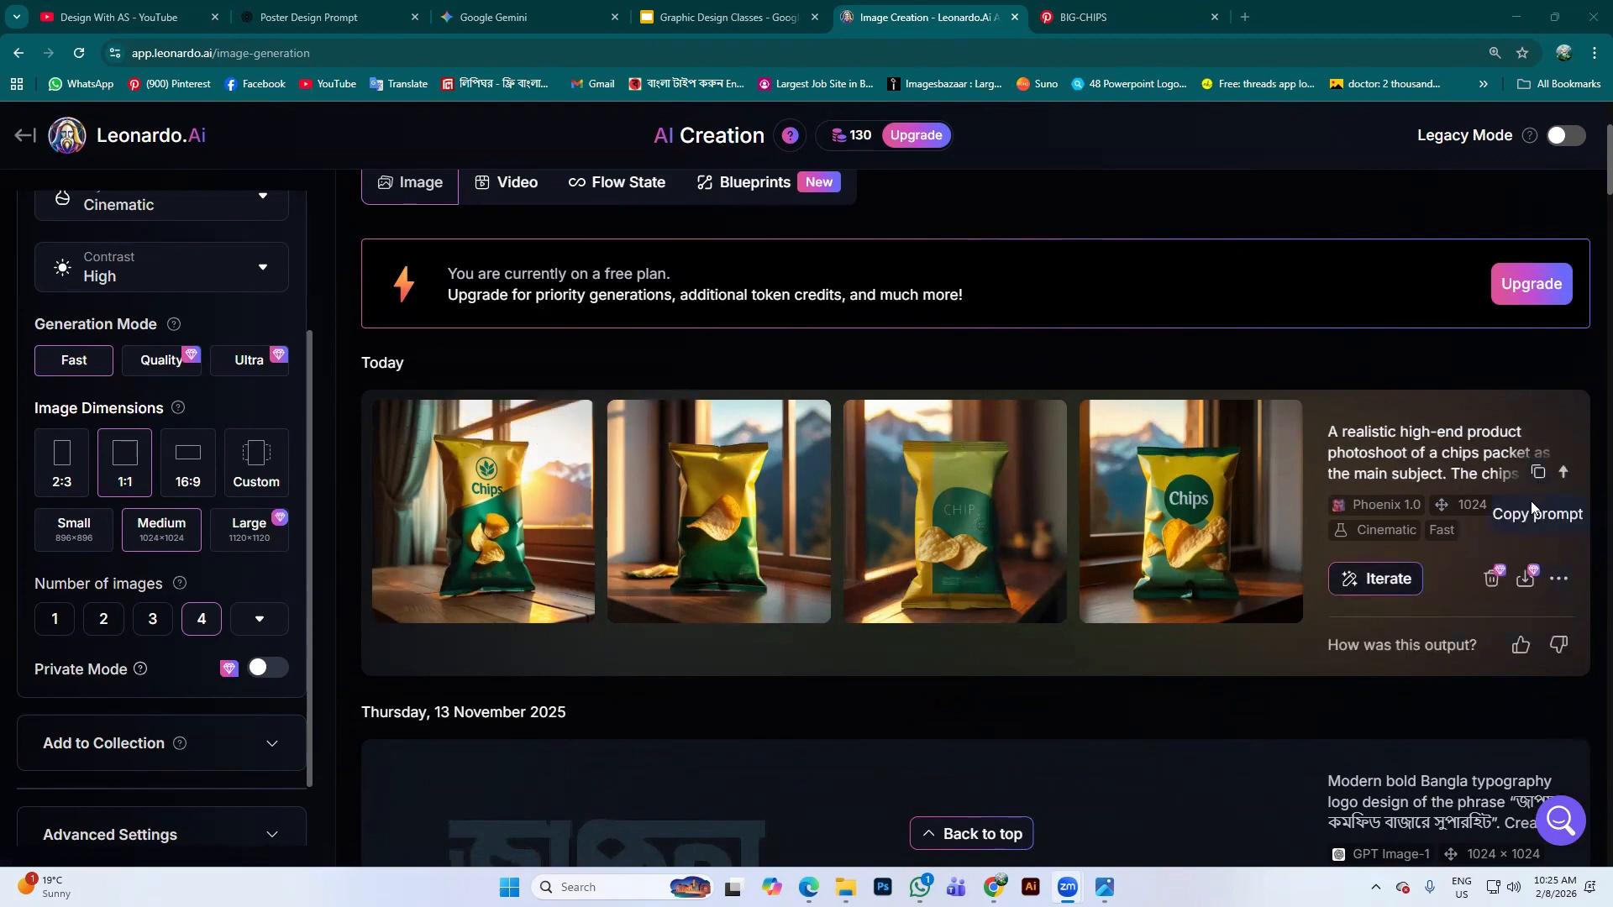
click(1562, 581)
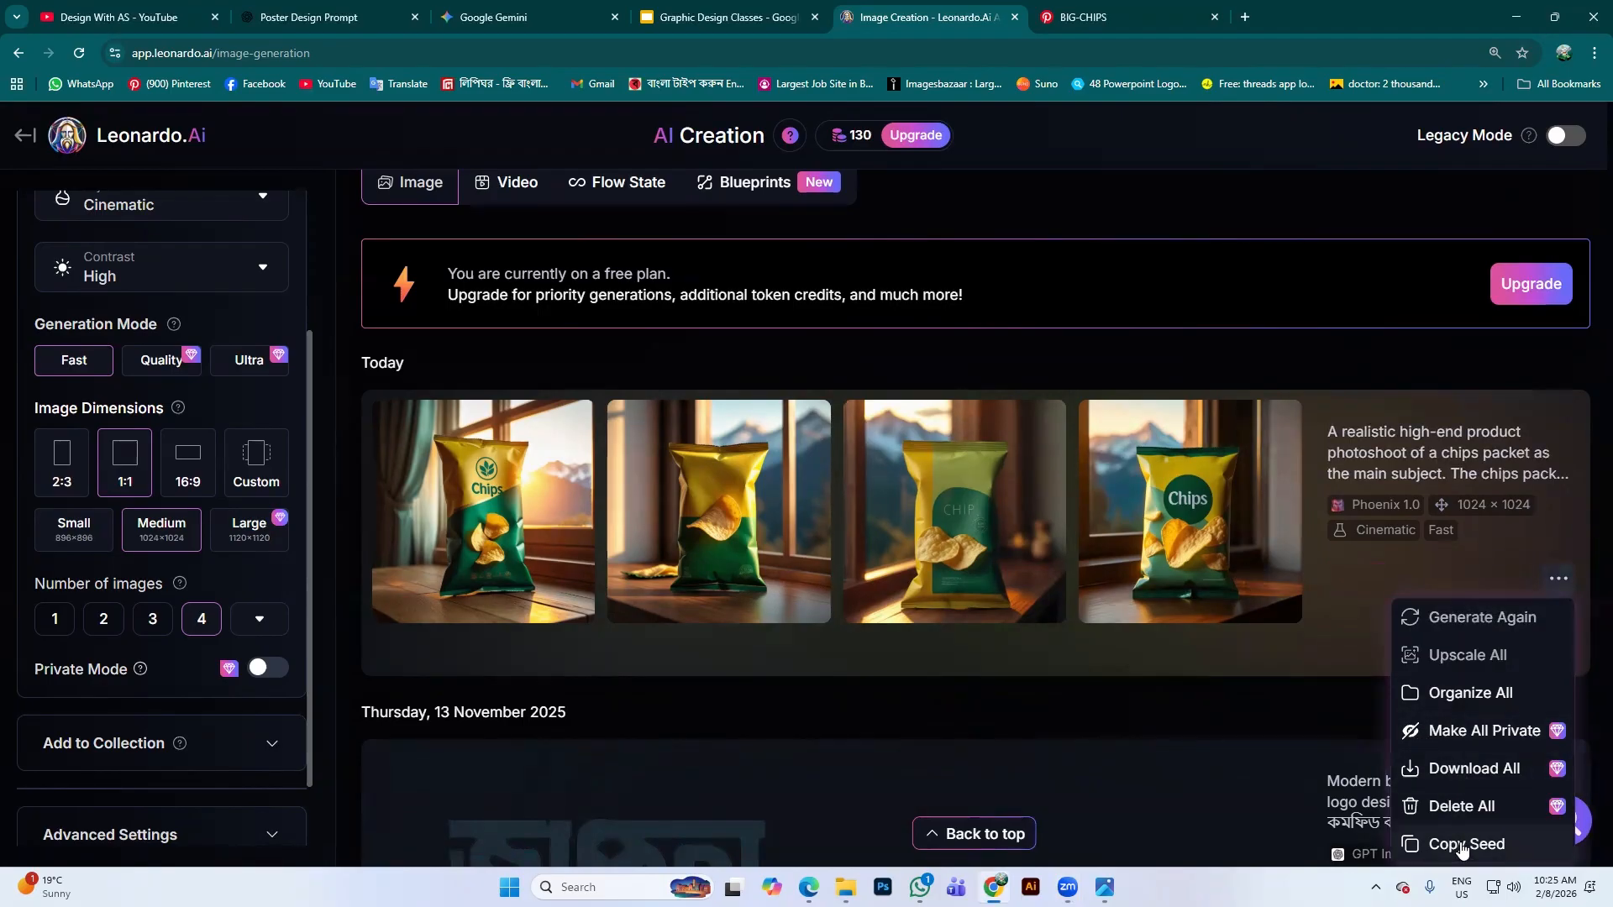
click(1168, 481)
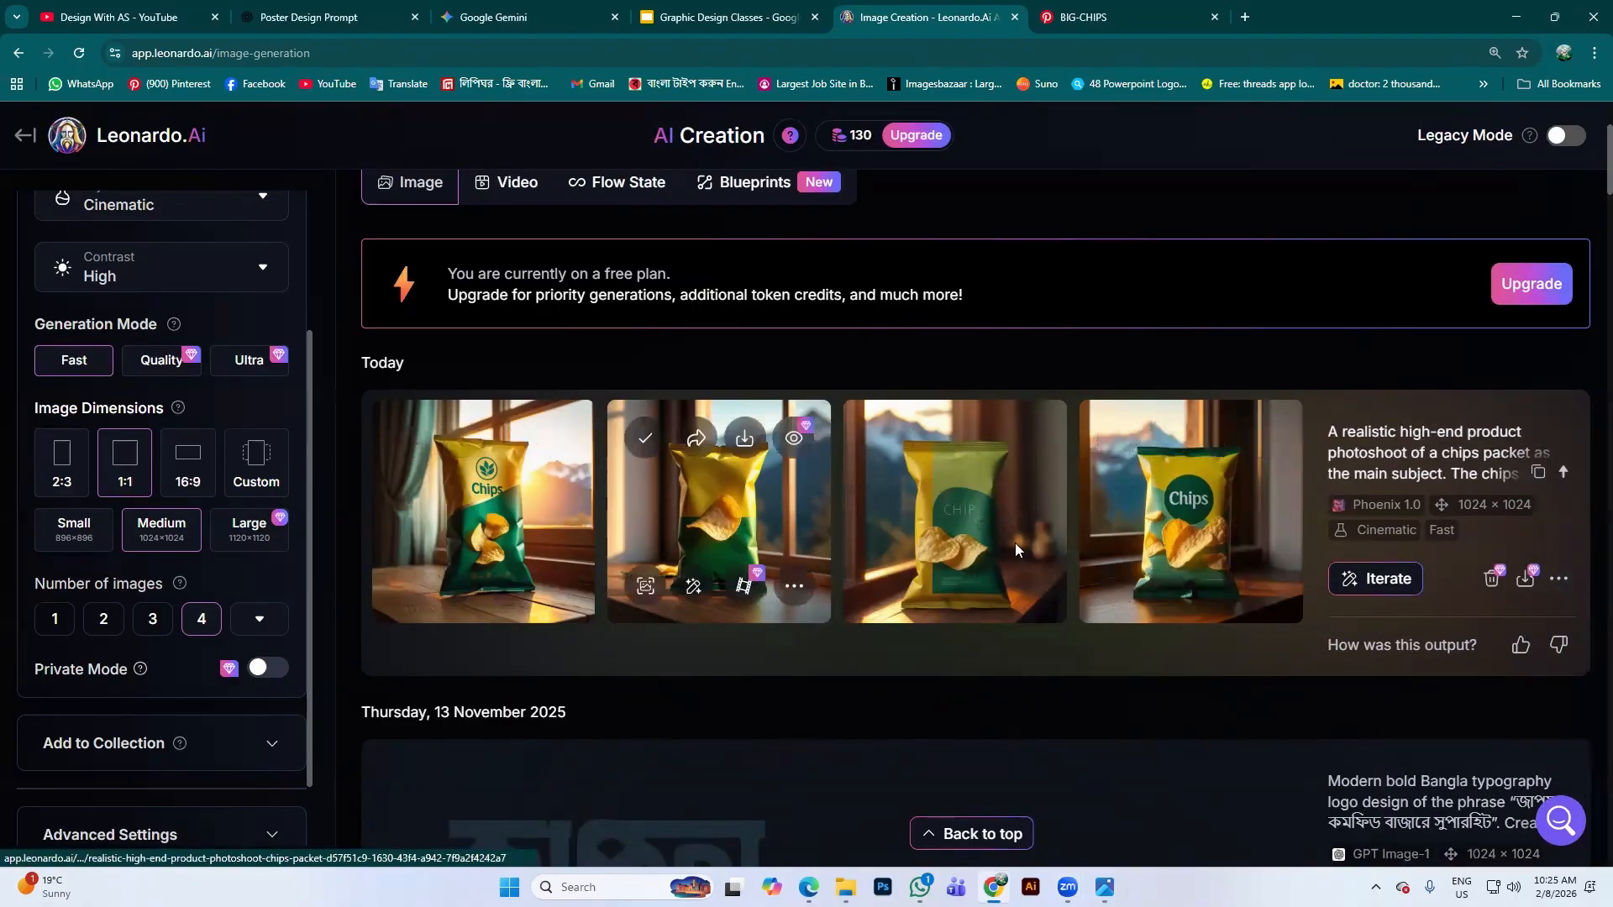
click(1210, 532)
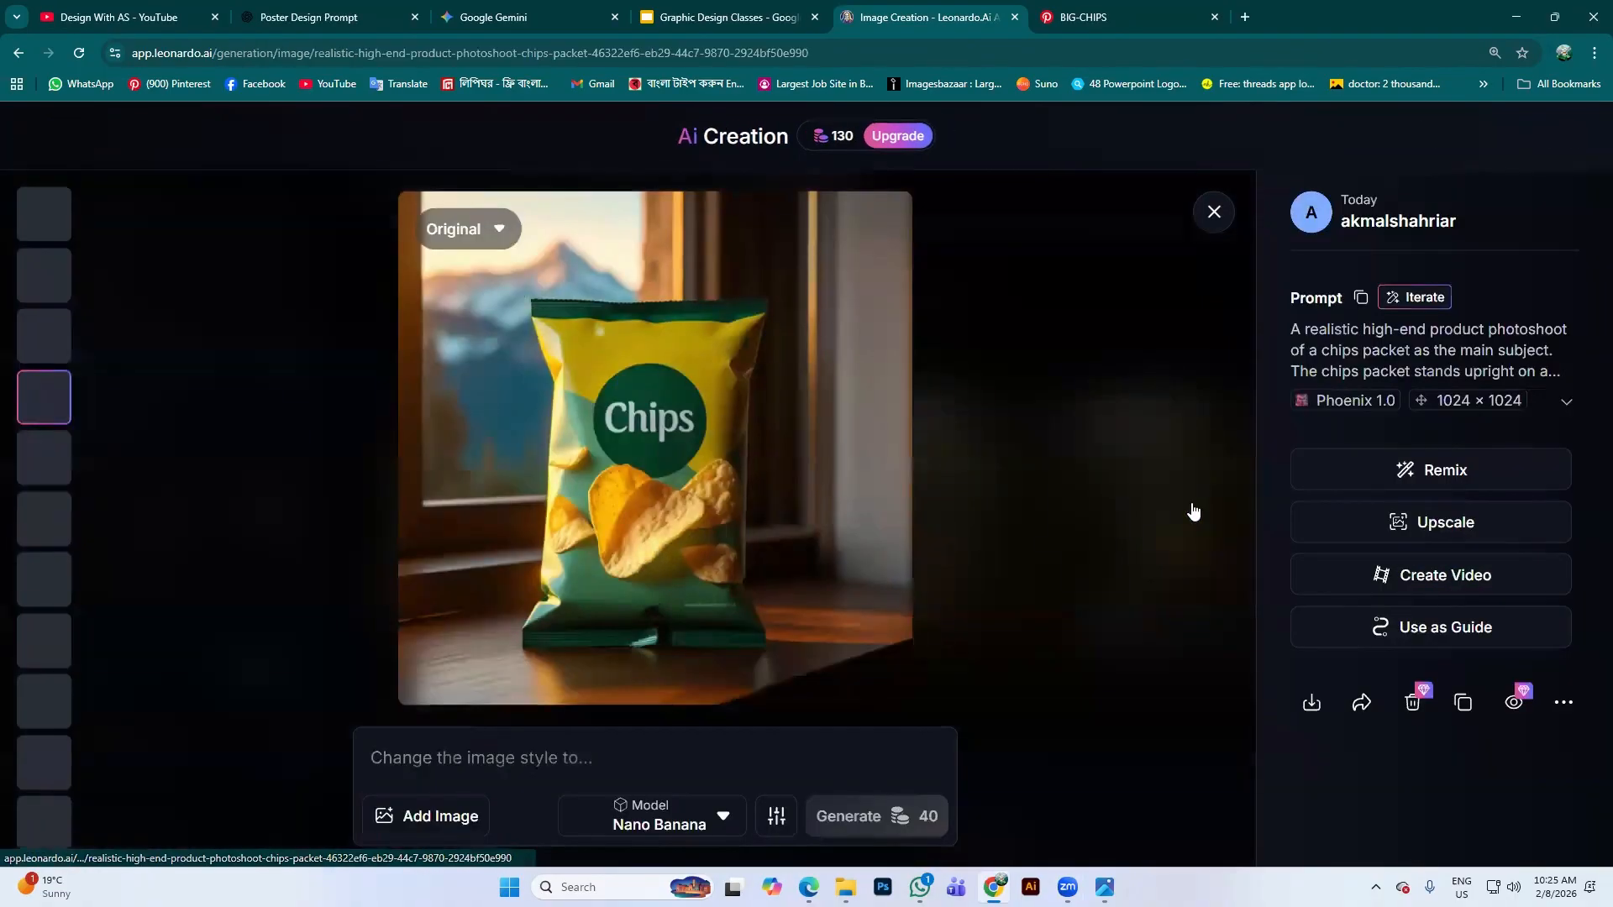
Copy the fourth chips image's seed and close the image viewer
click(1194, 511)
click(1172, 527)
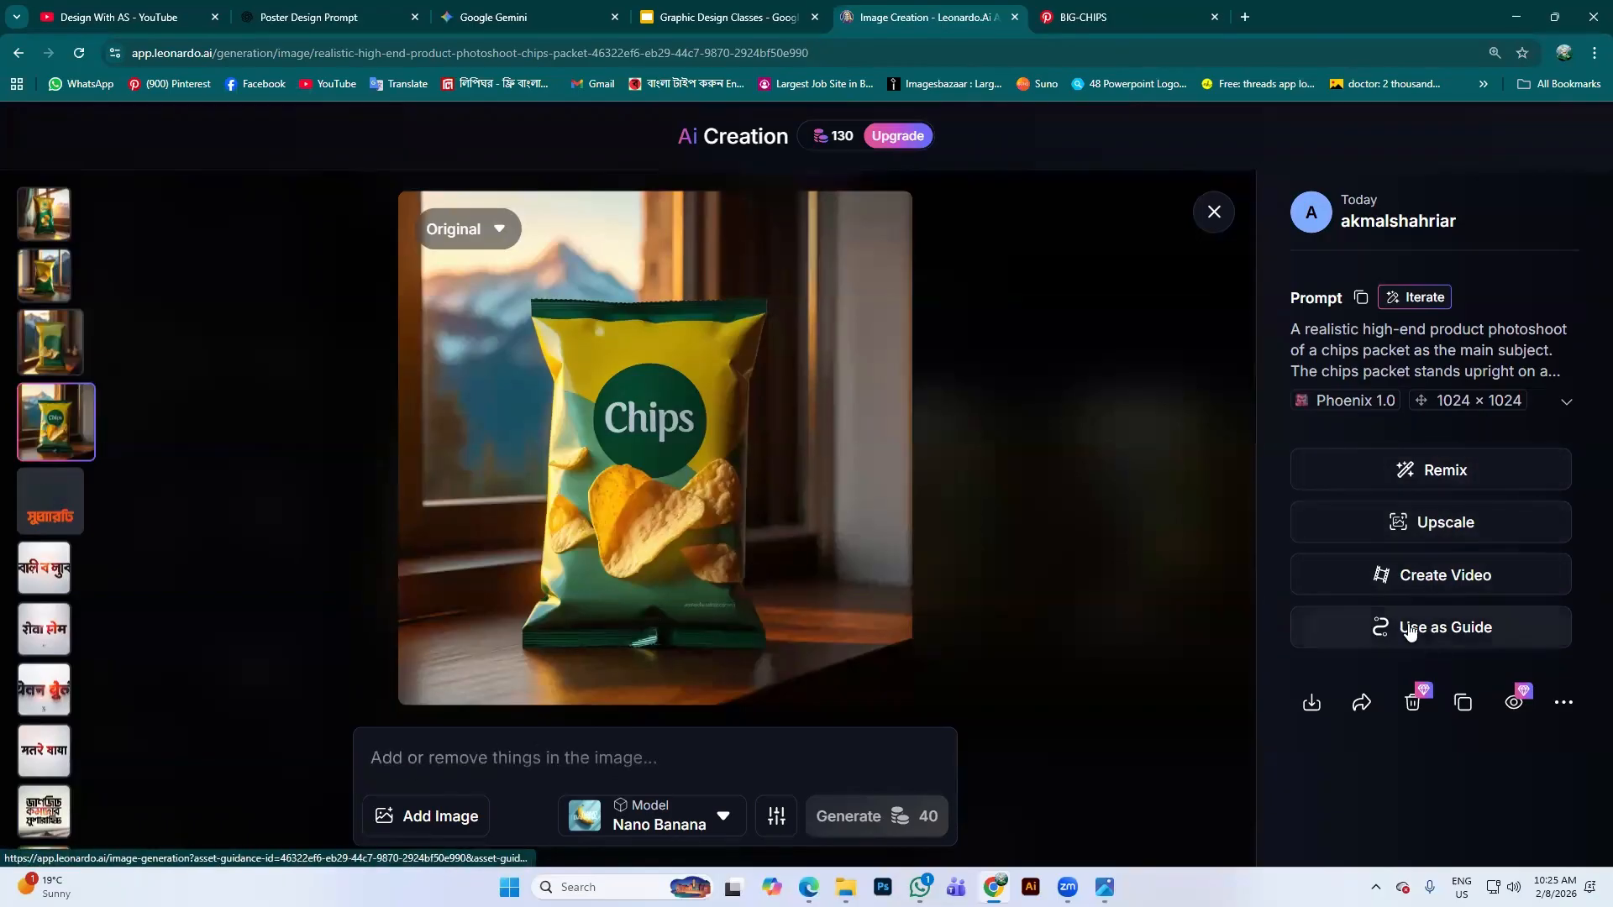
click(1558, 709)
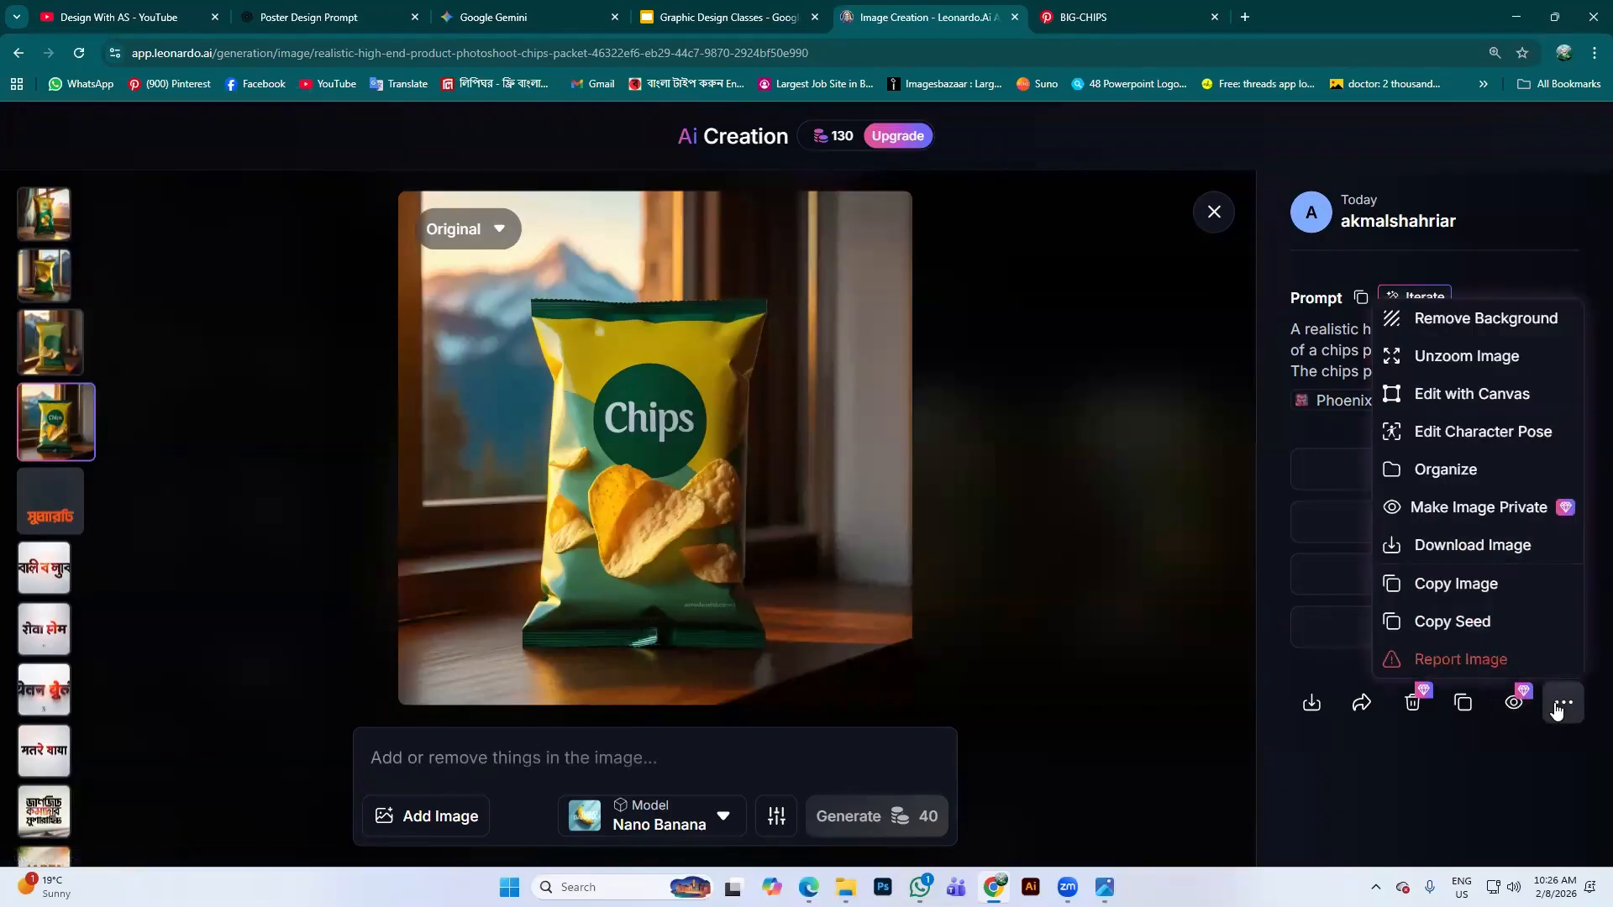
click(1496, 622)
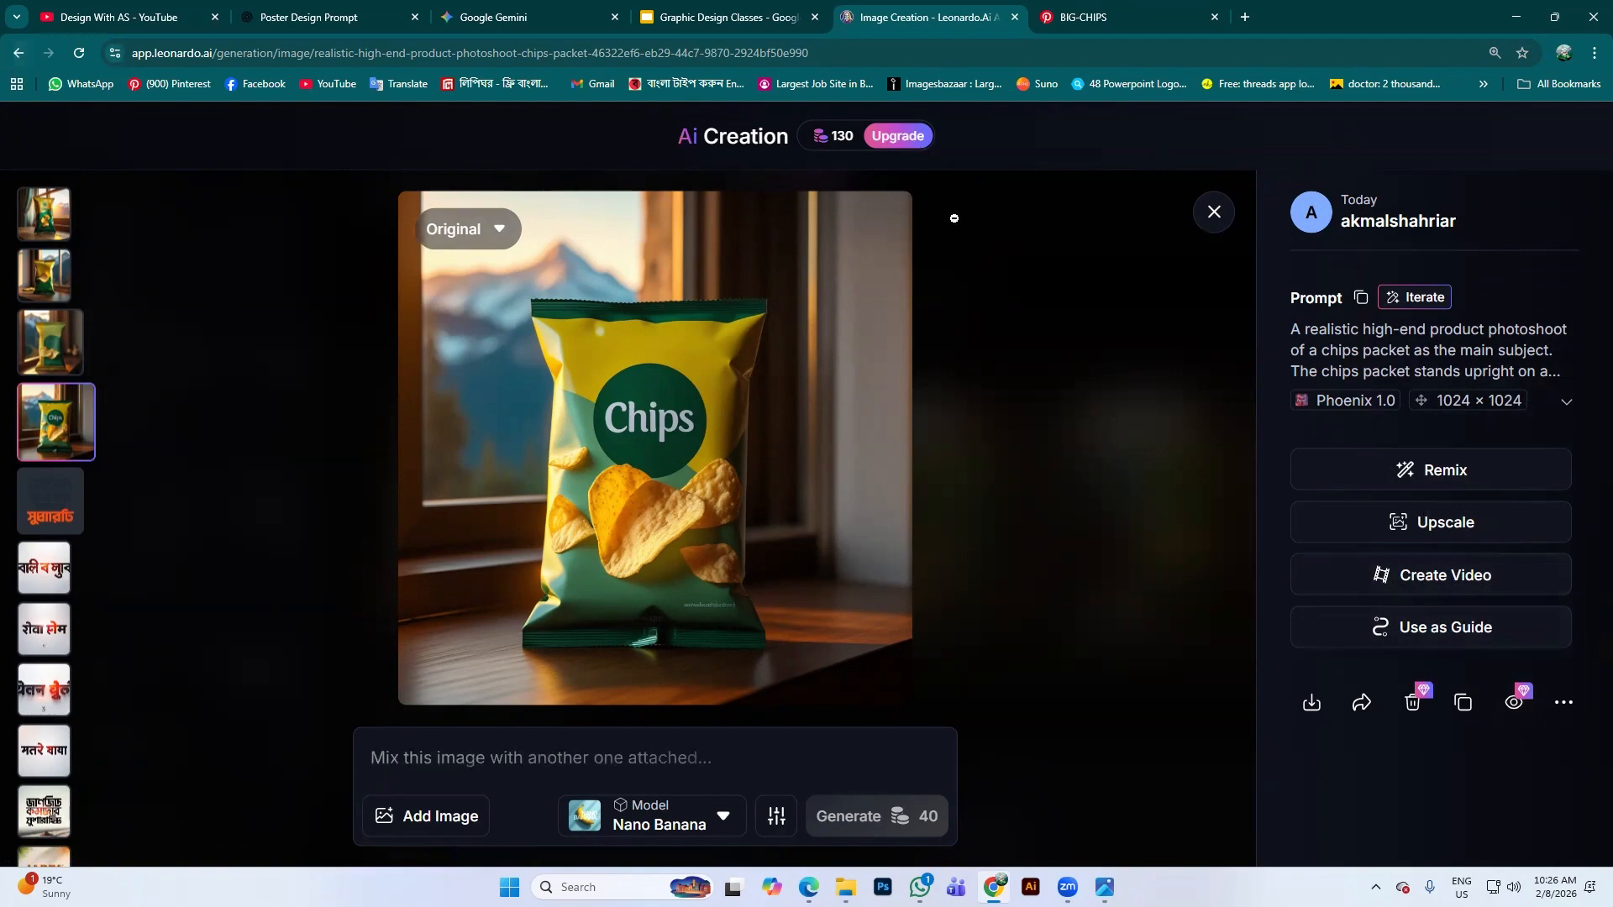
click(1214, 211)
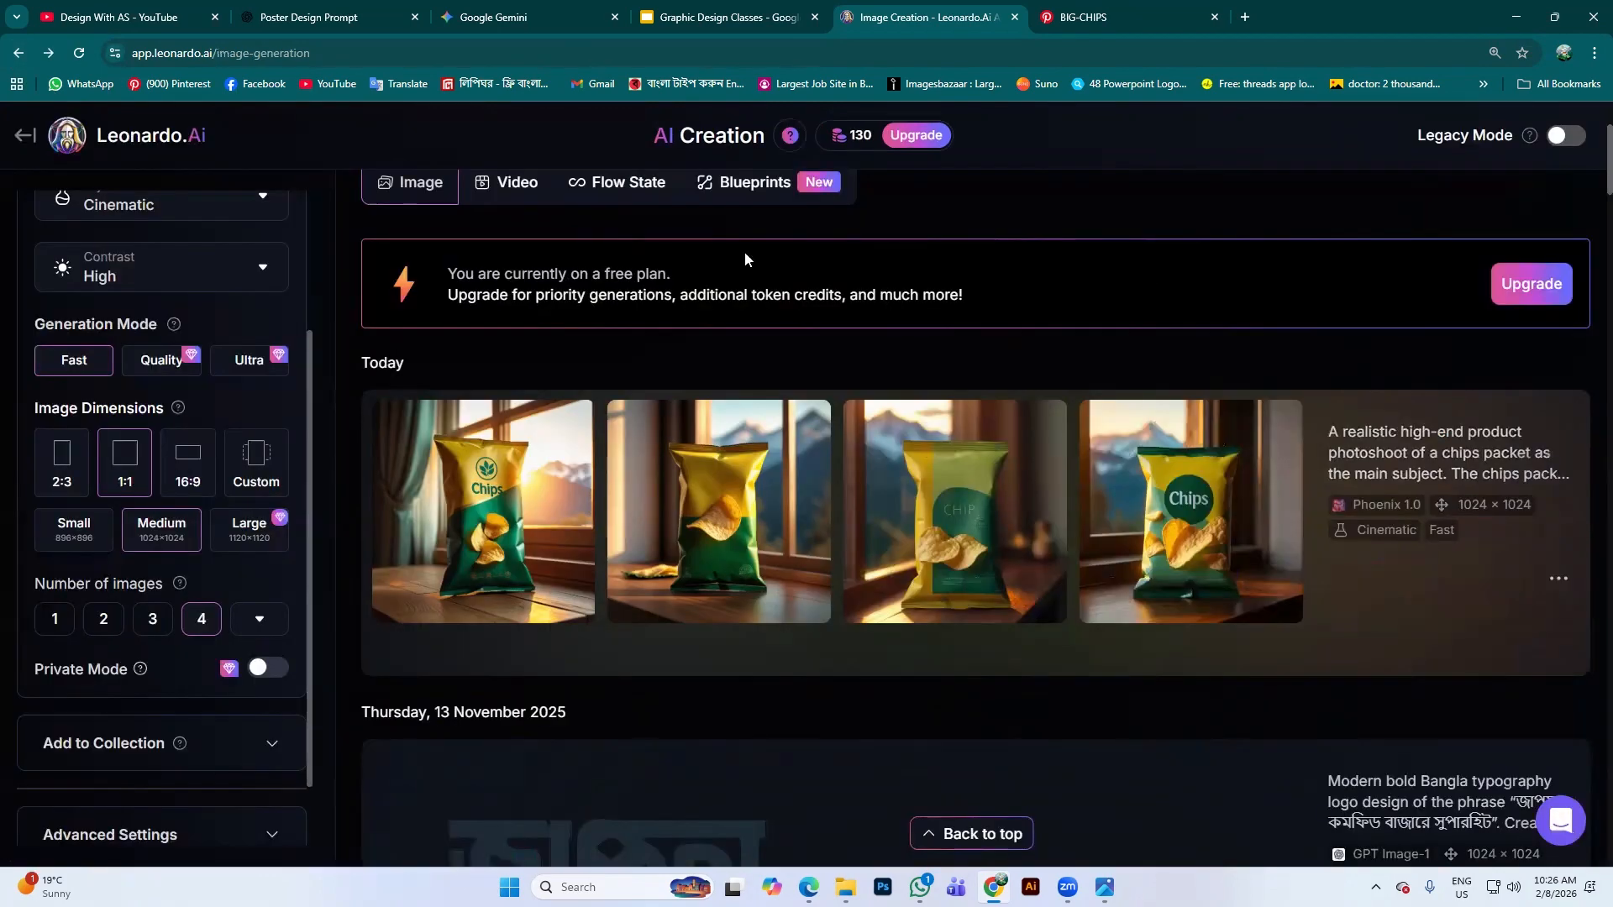
Return to the chips-packet prompt and expand Advanced Settings again
scroll(974, 330, up, 3)
click(1338, 328)
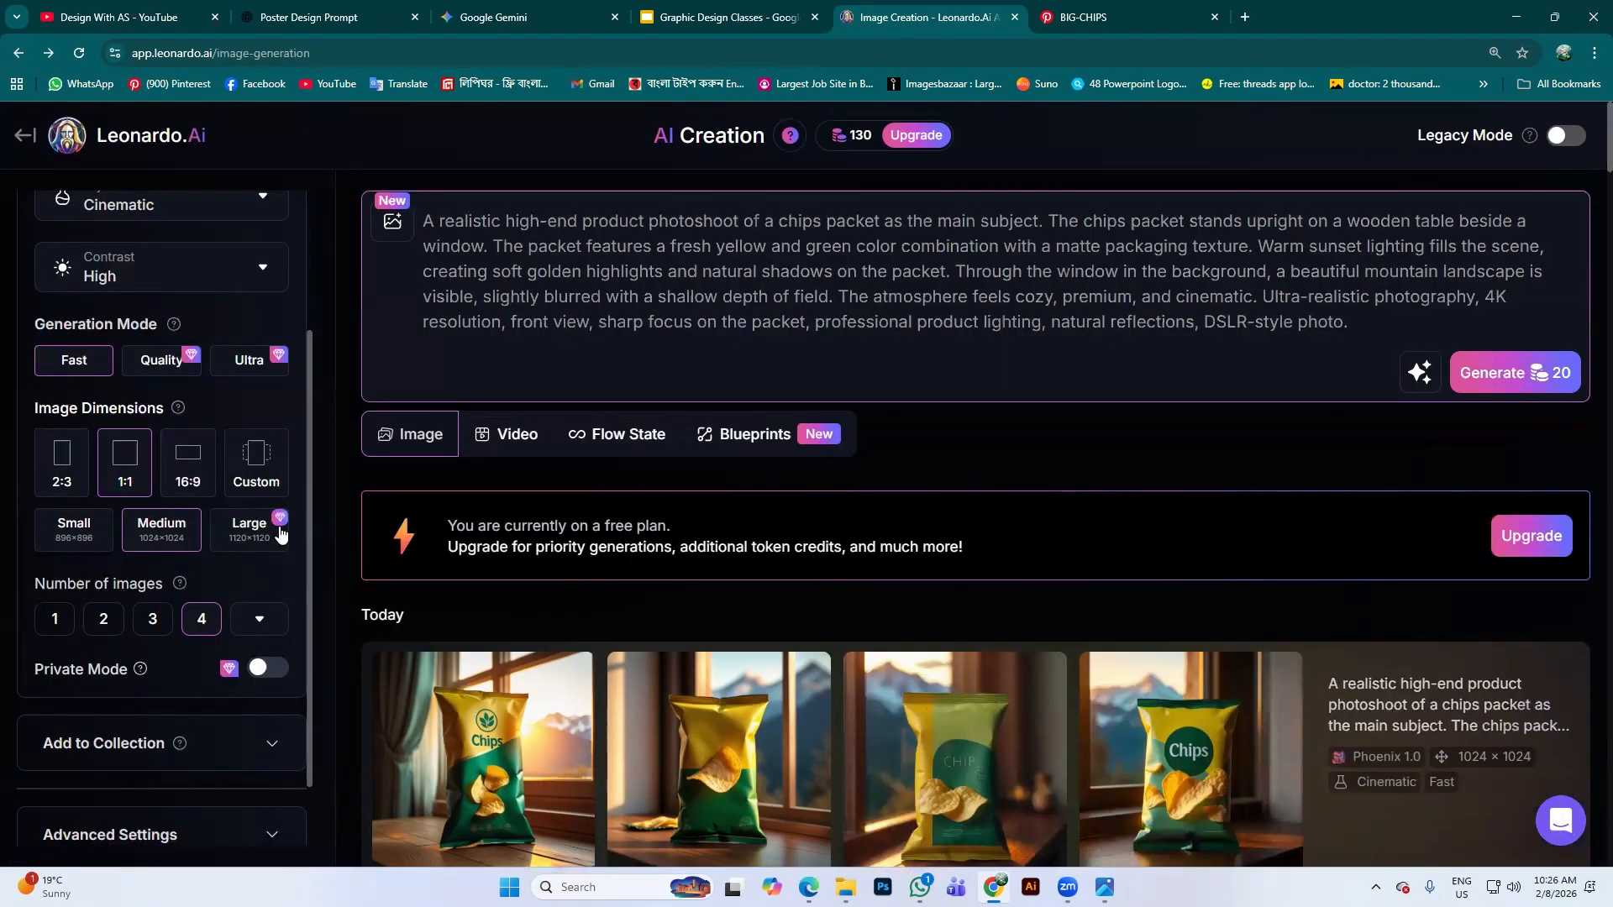
scroll(281, 535, down, 5)
click(216, 760)
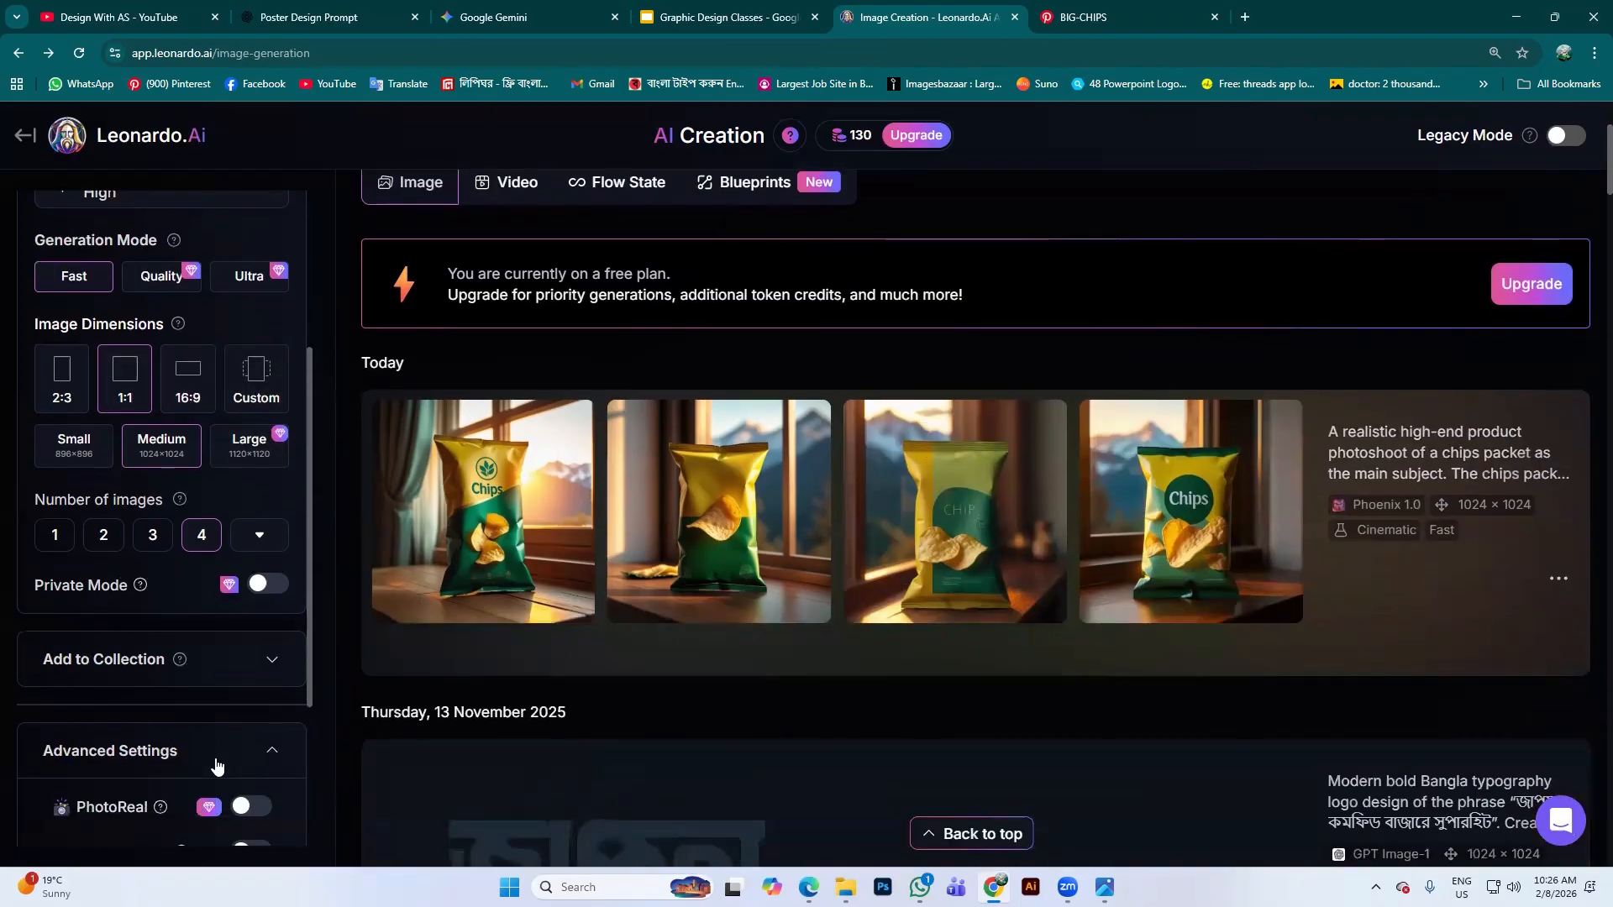
scroll(170, 763, down, 3)
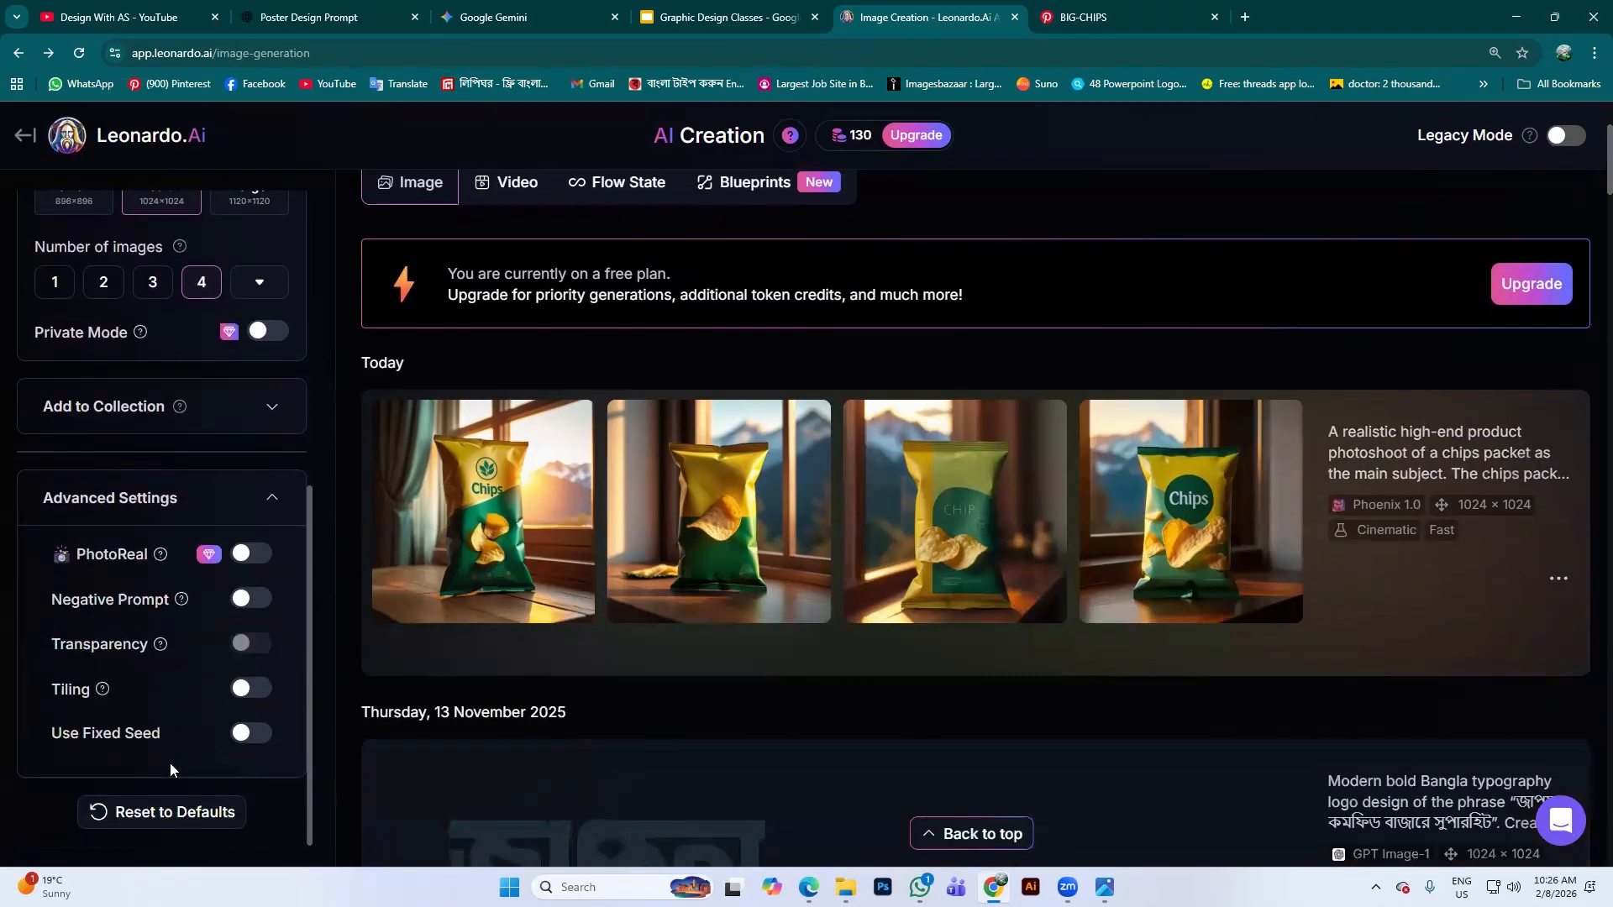
click(246, 734)
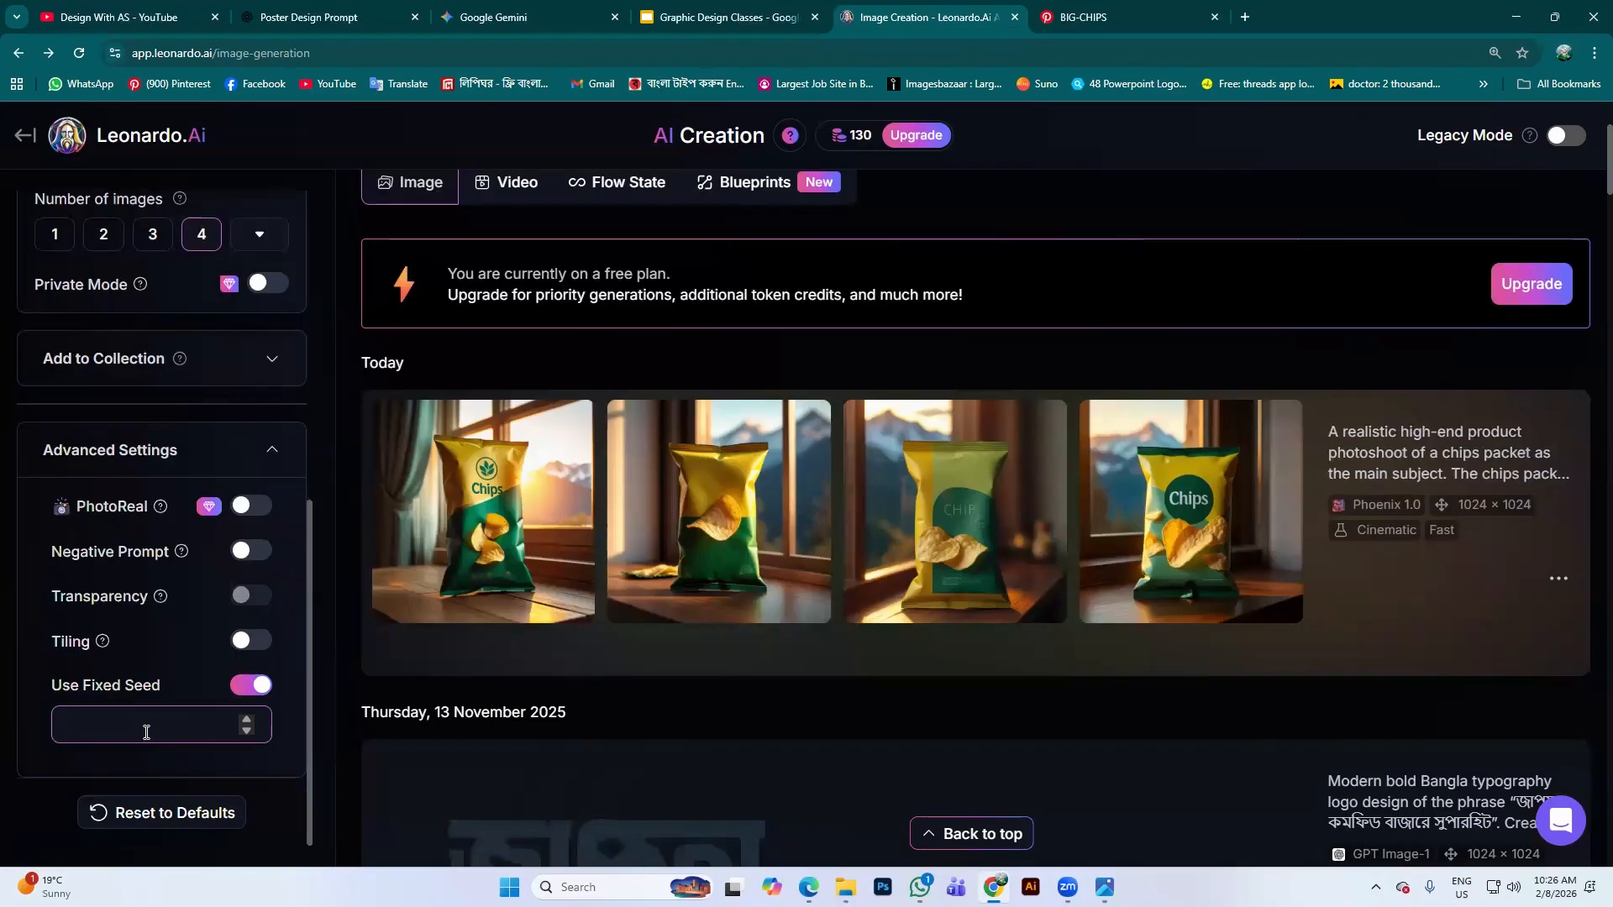
key(ctrl+v)
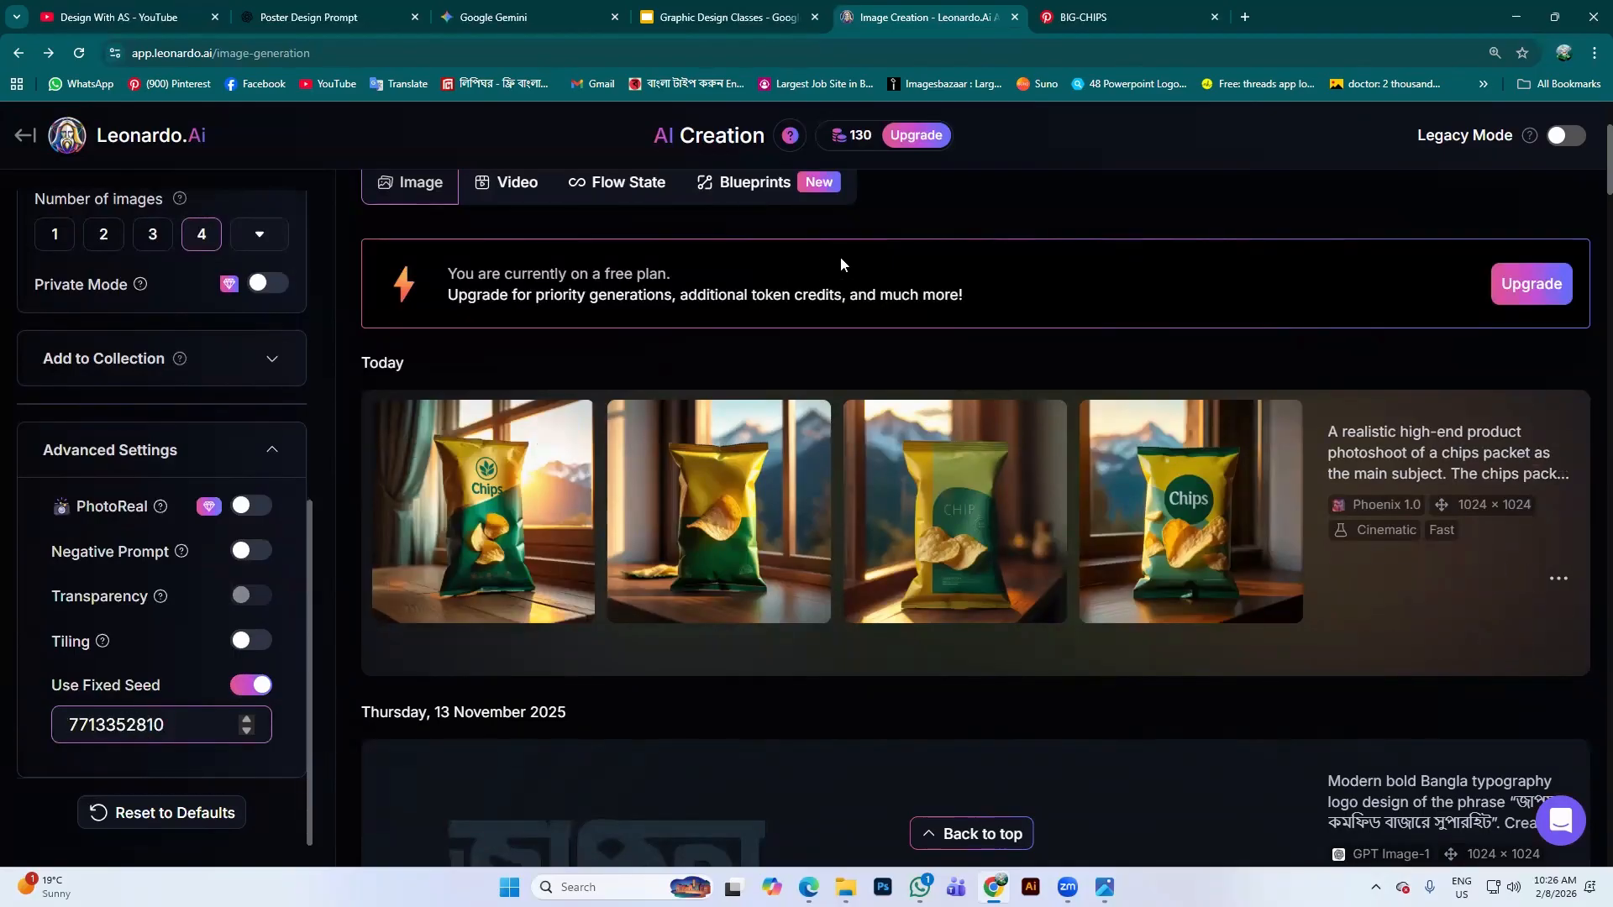
scroll(972, 216, up, 3)
drag(1349, 322, 422, 223)
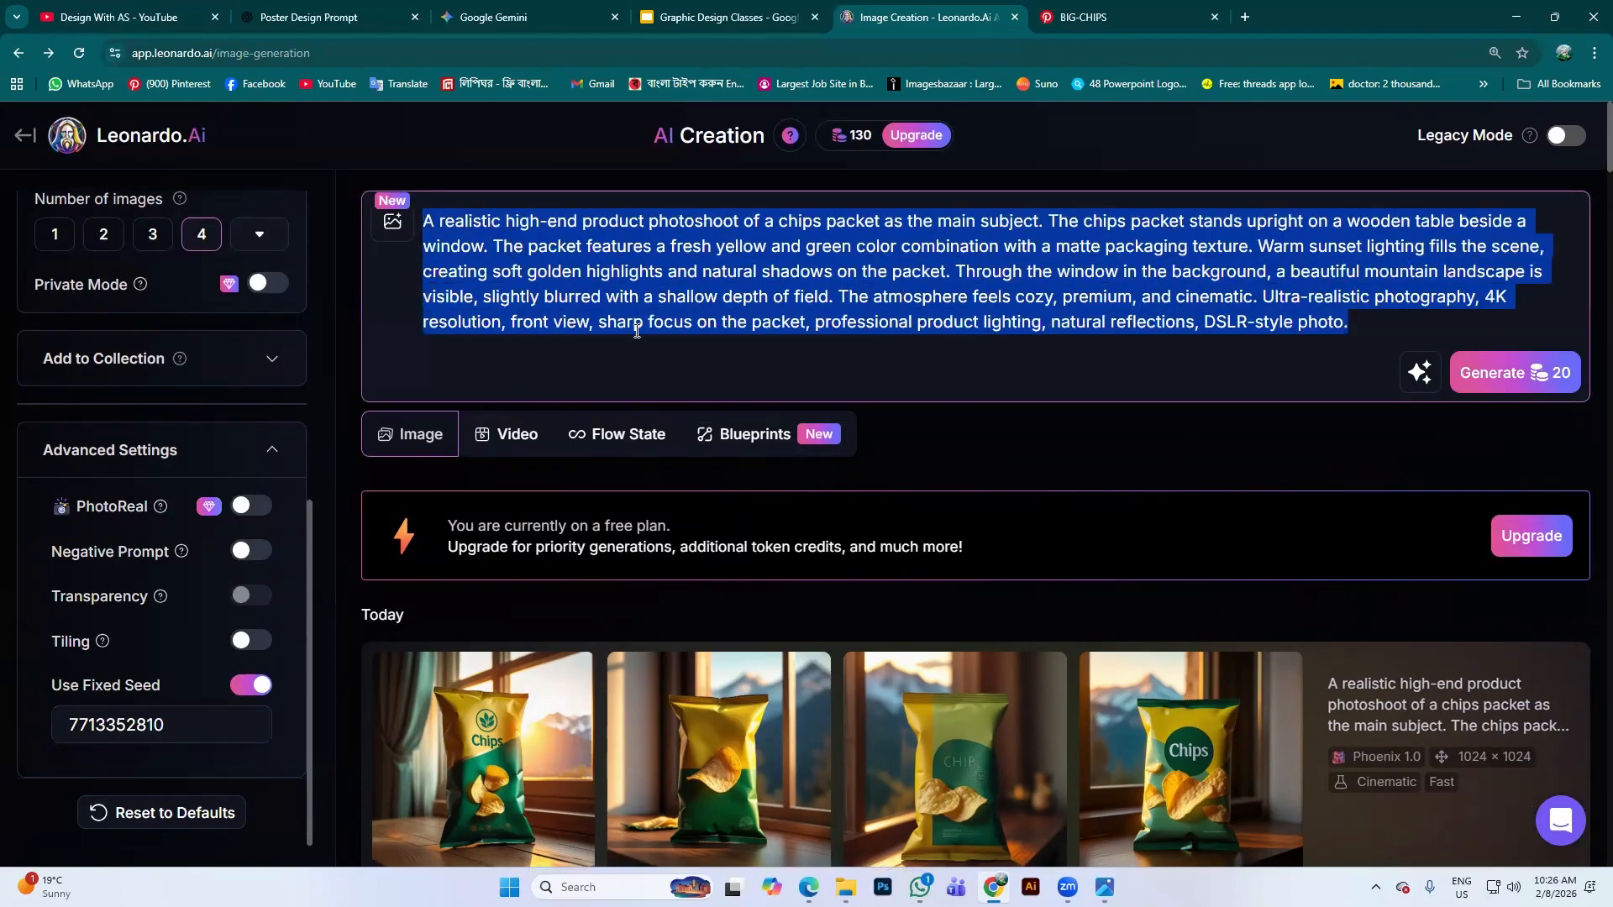
key(BackSpace)
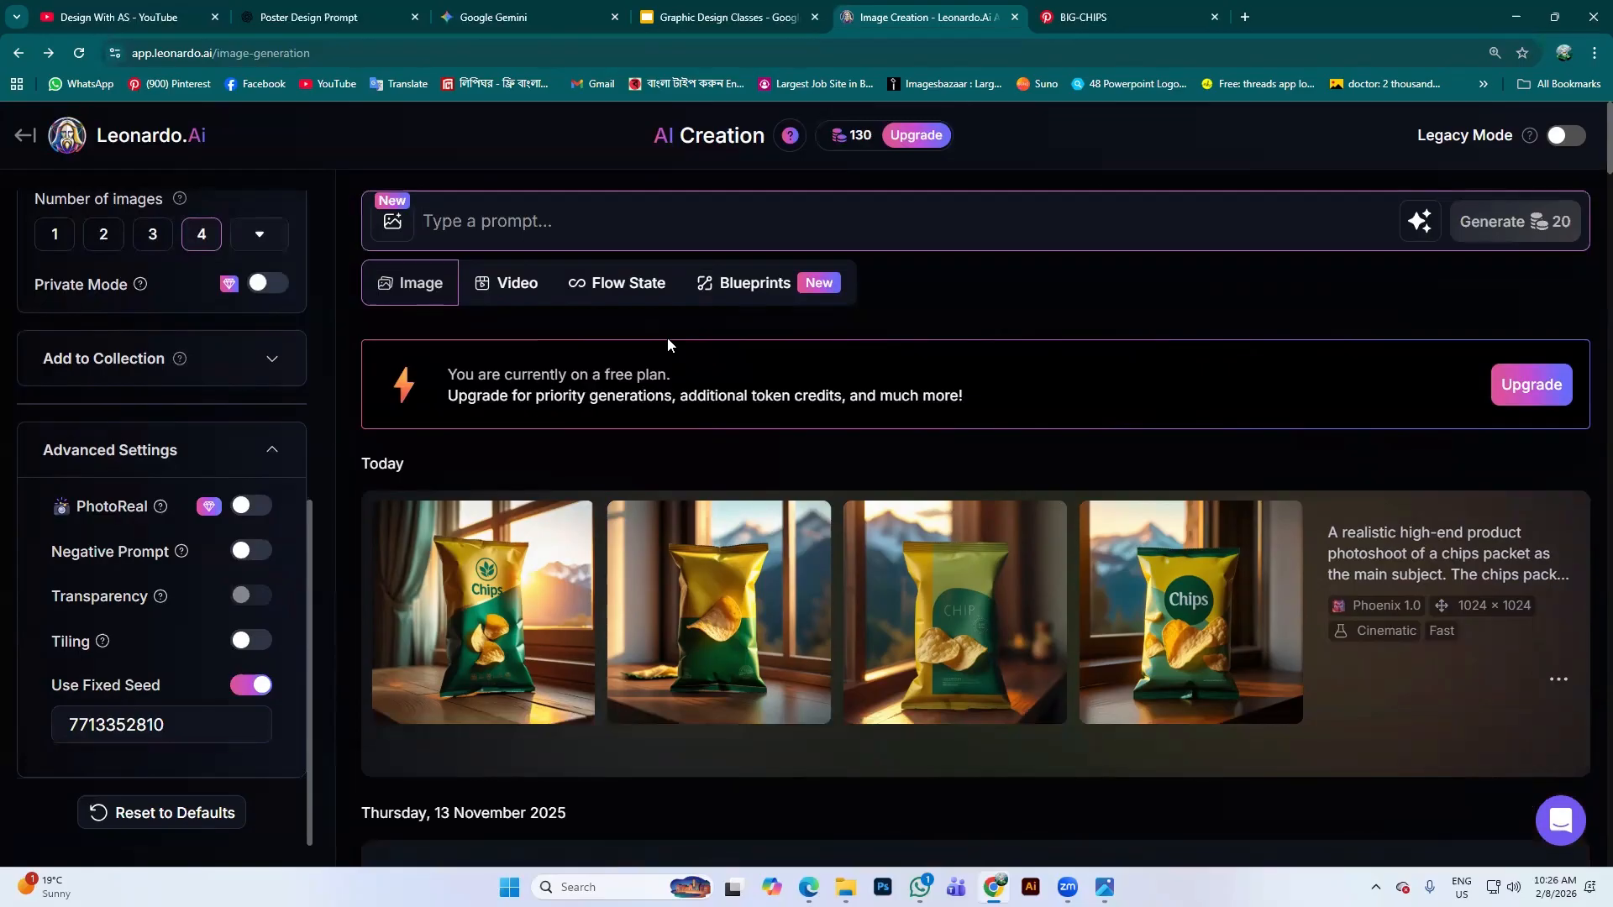
click(331, 11)
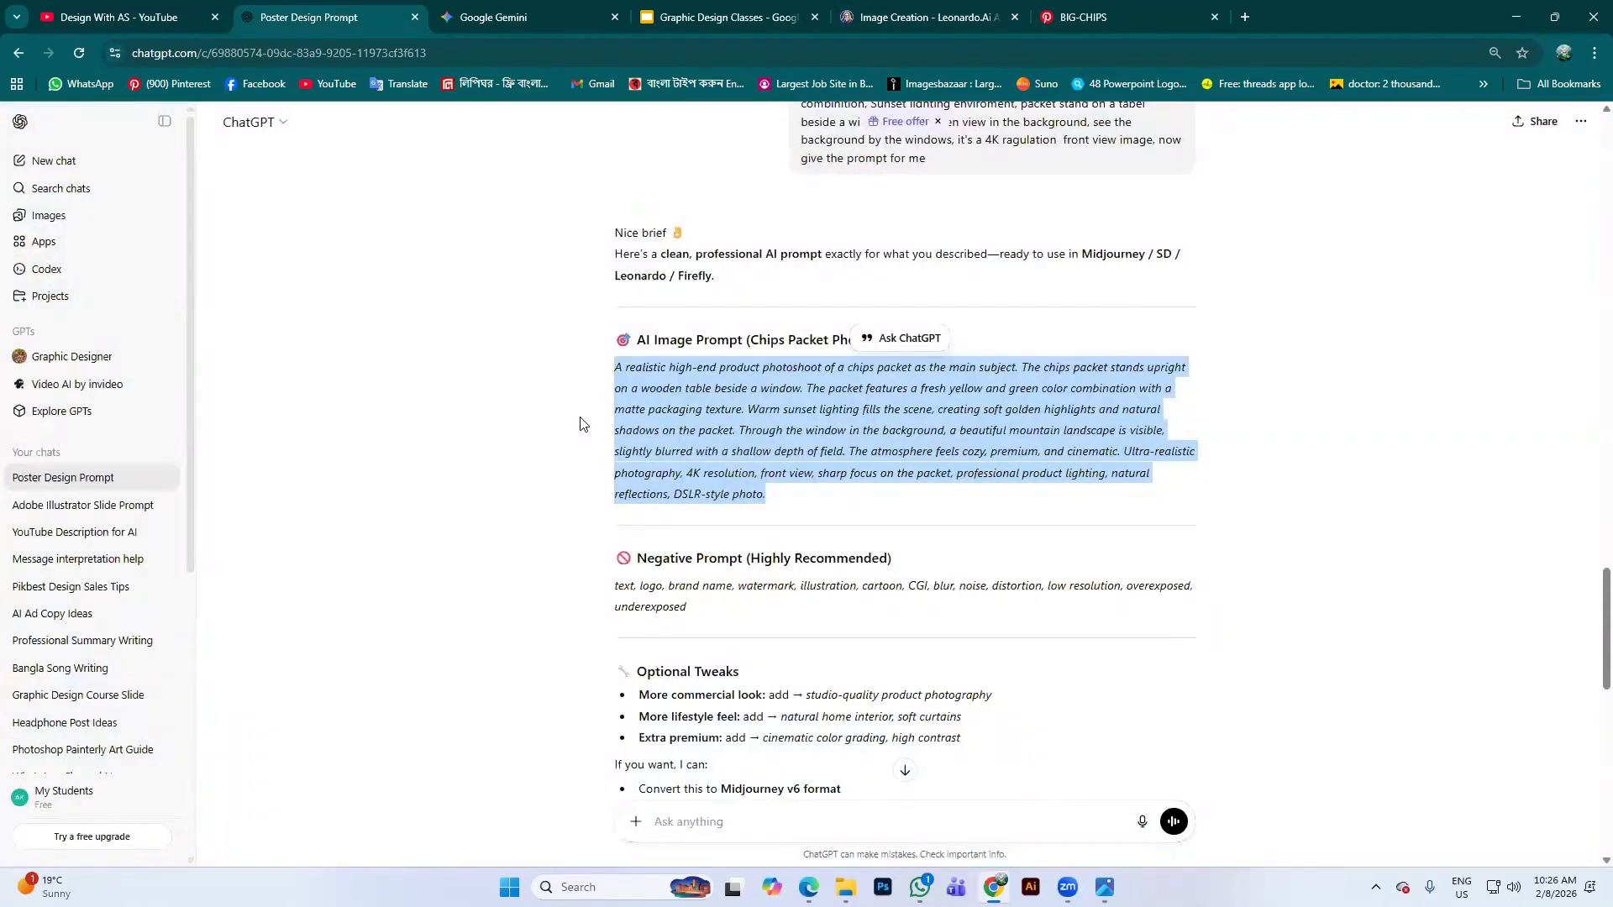
Ask ChatGPT for a man-holding-chips-packet image prompt and select the prompt from its reply
click(905, 769)
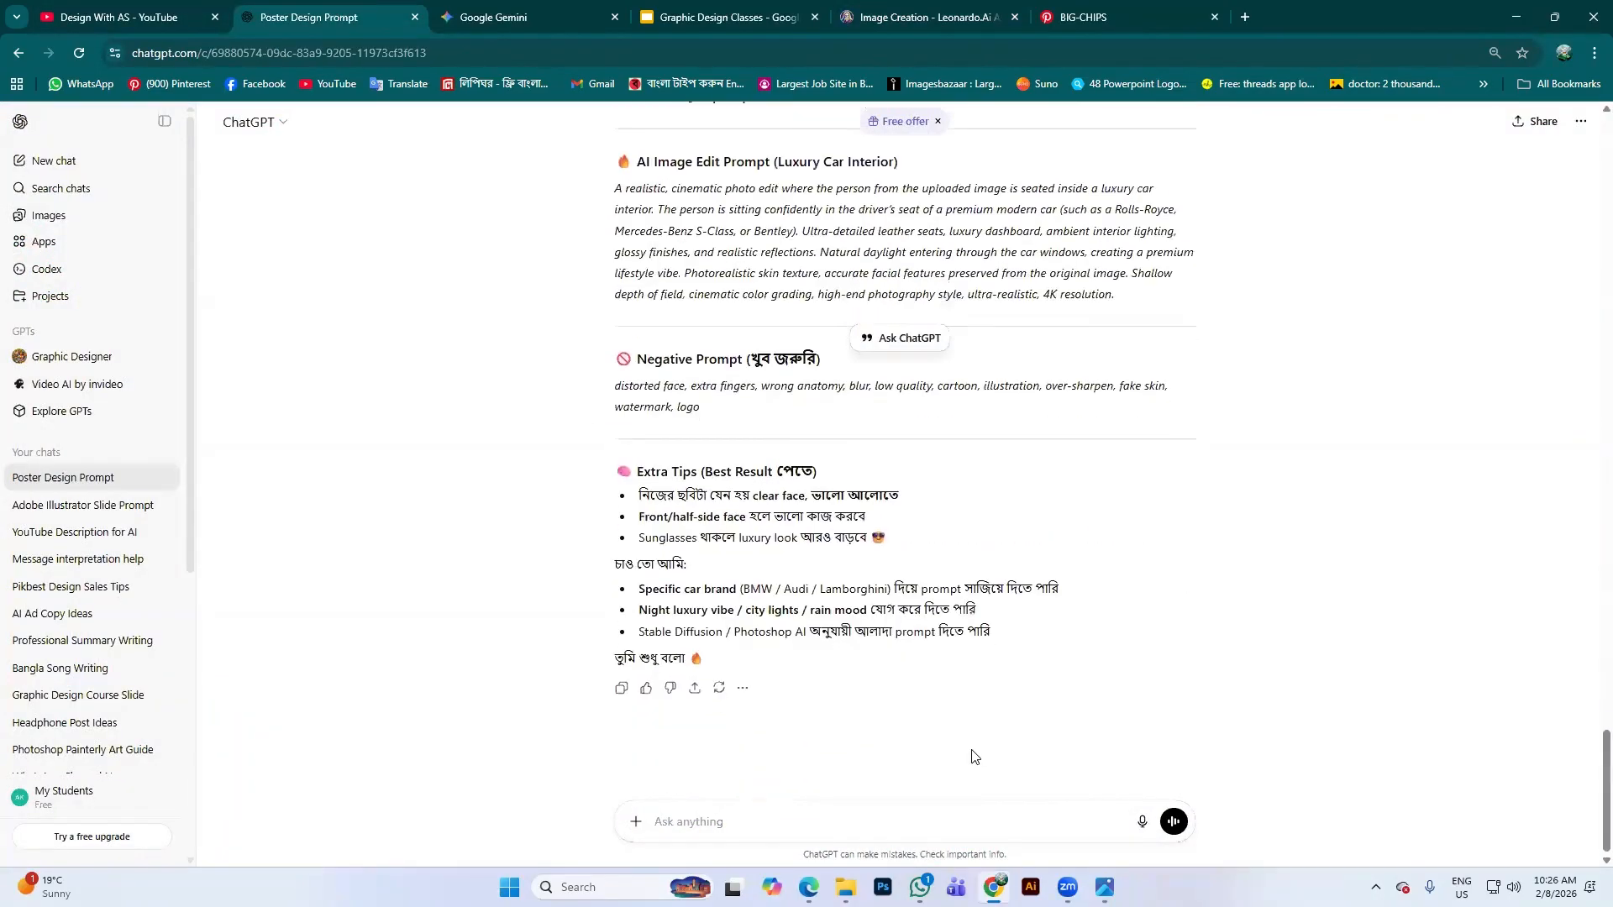
click(689, 815)
text(a)
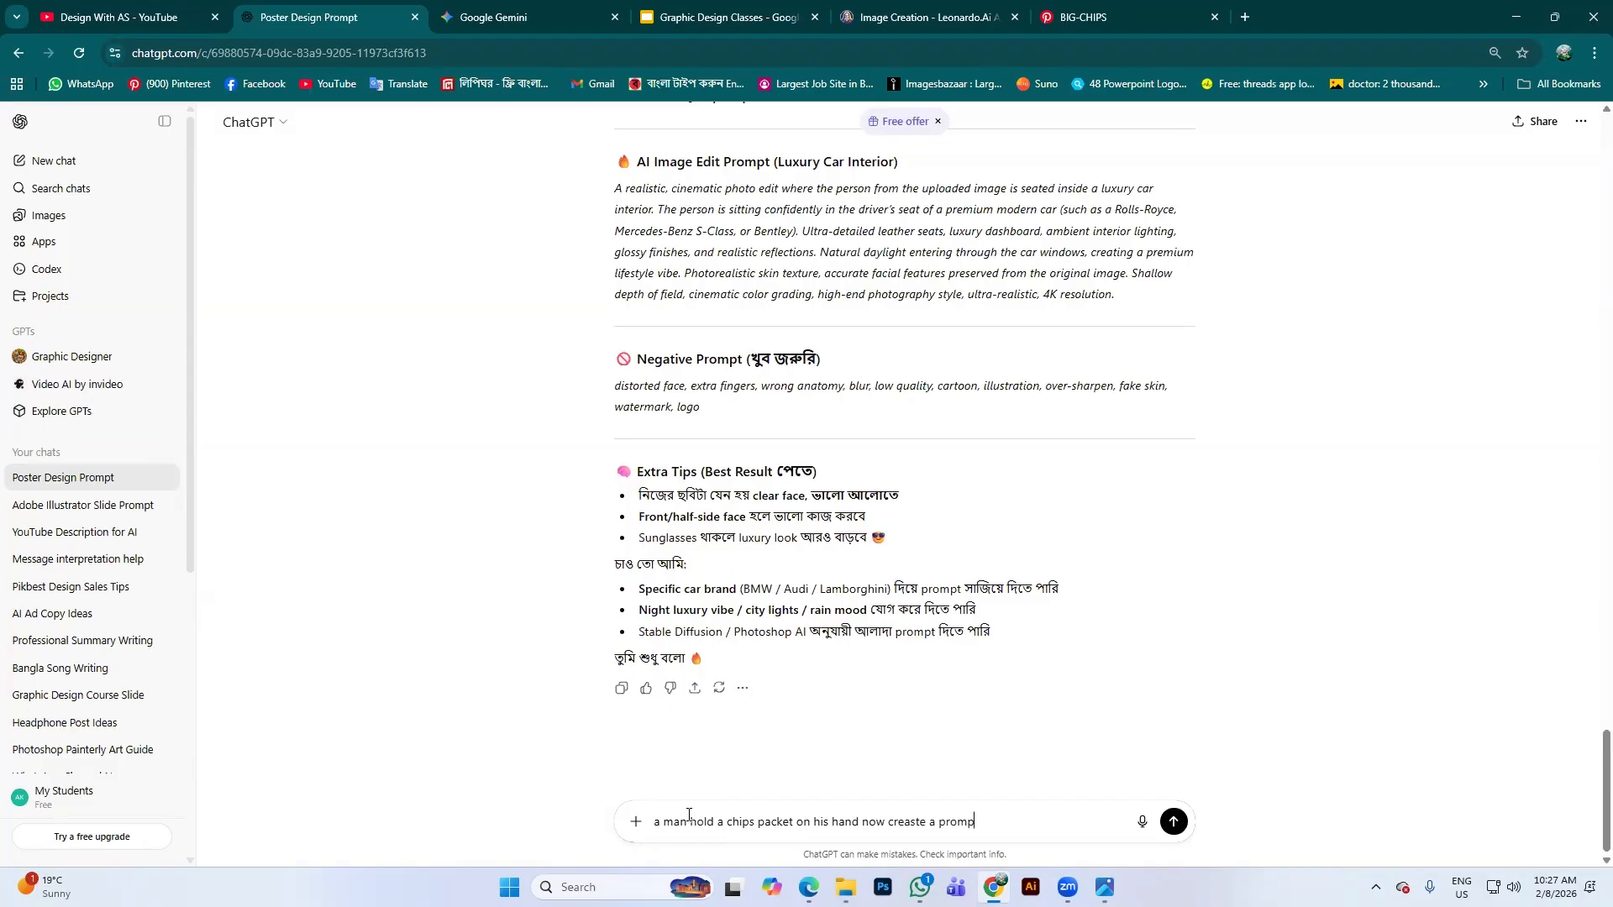
key(Return)
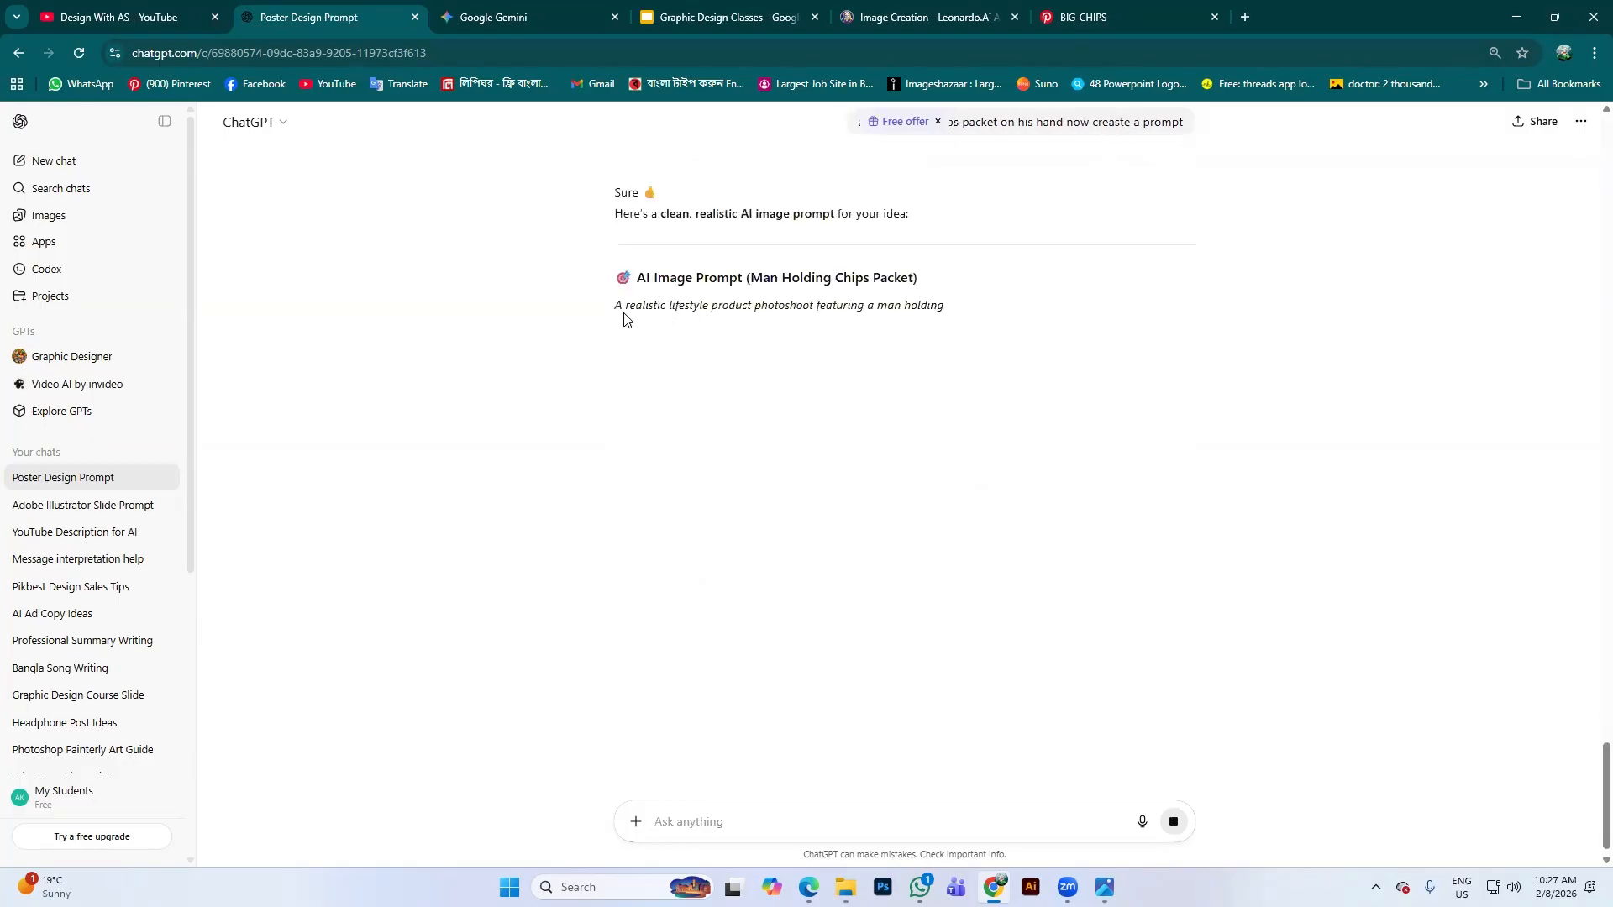
drag(615, 313, 1174, 431)
key(ctrl+c)
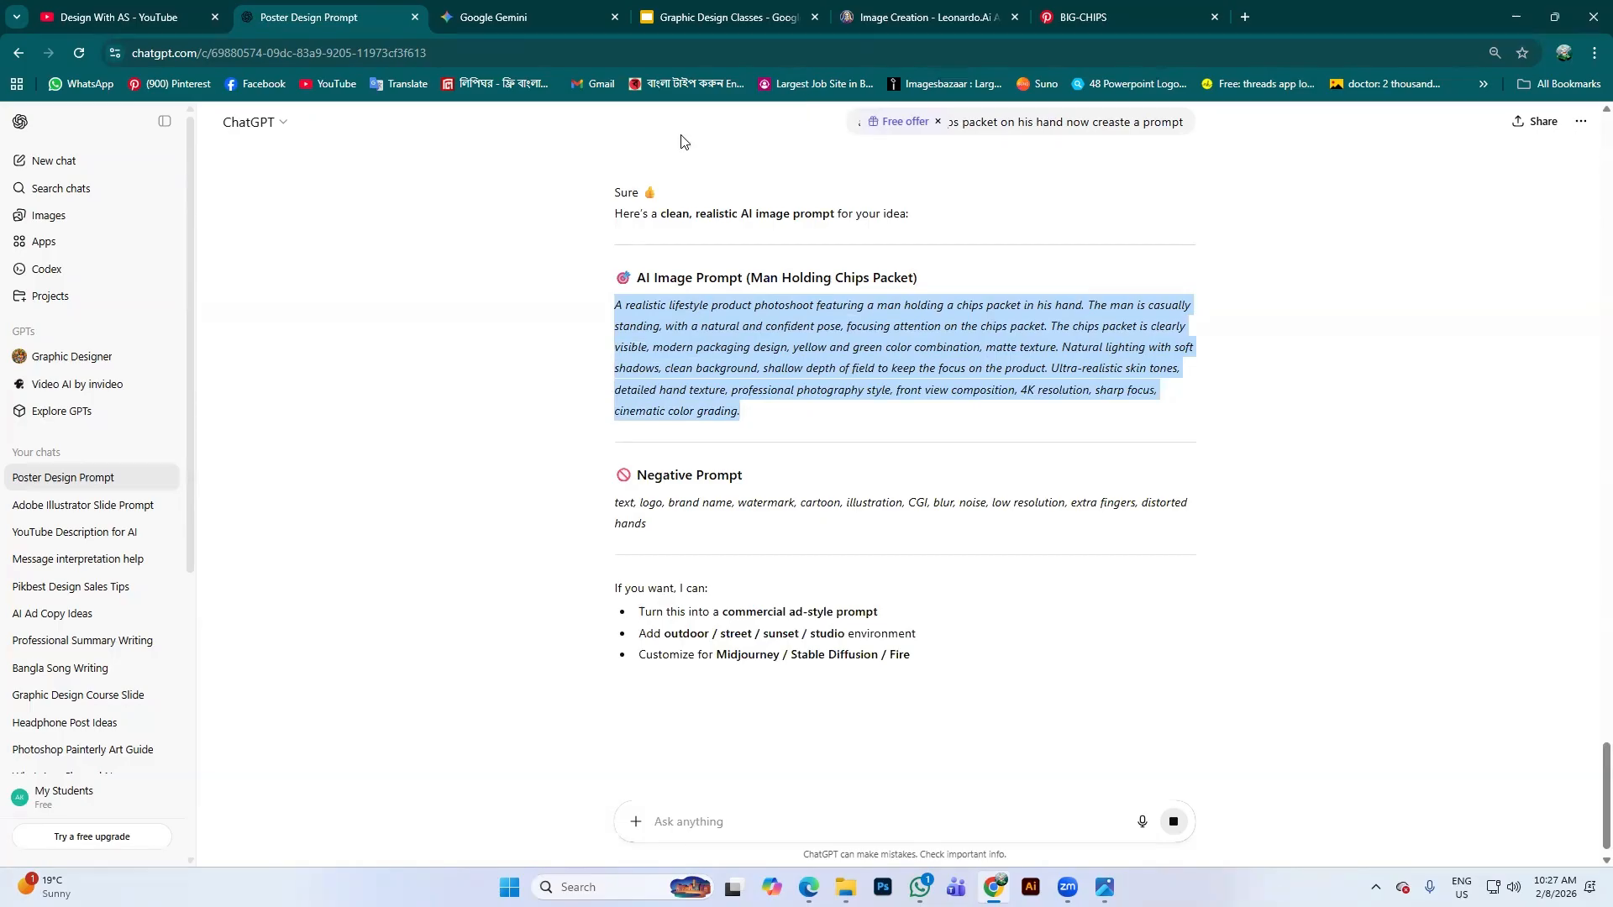
click(927, 17)
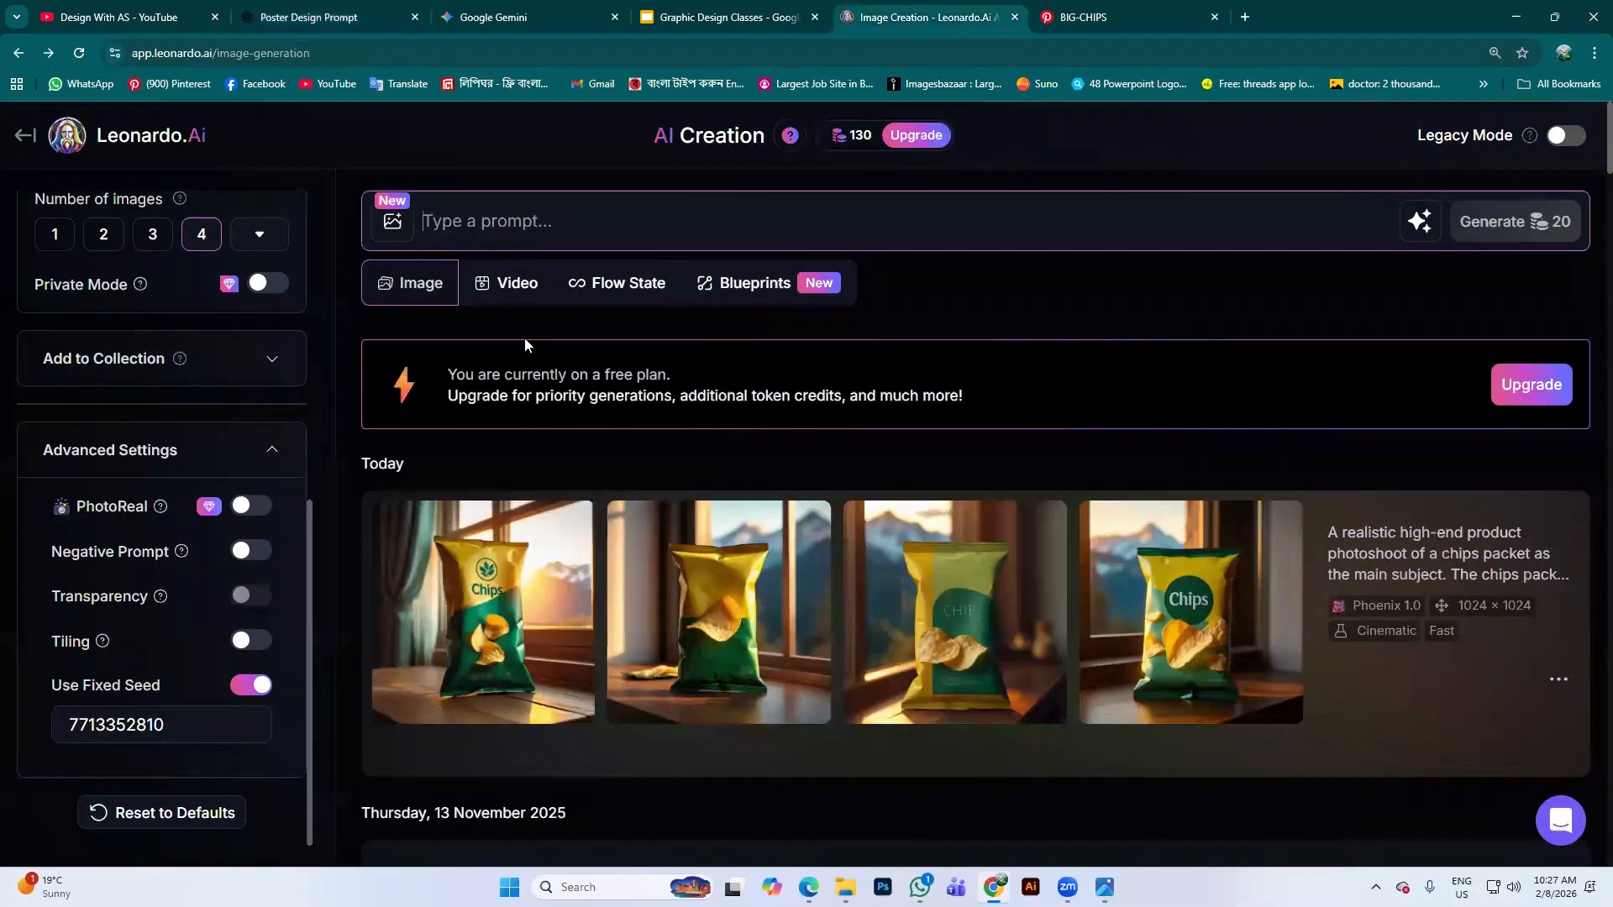
Paste the man-holding-chips prompt into the prompt box and generate four lifestyle images
click(521, 215)
key(ctrl+v)
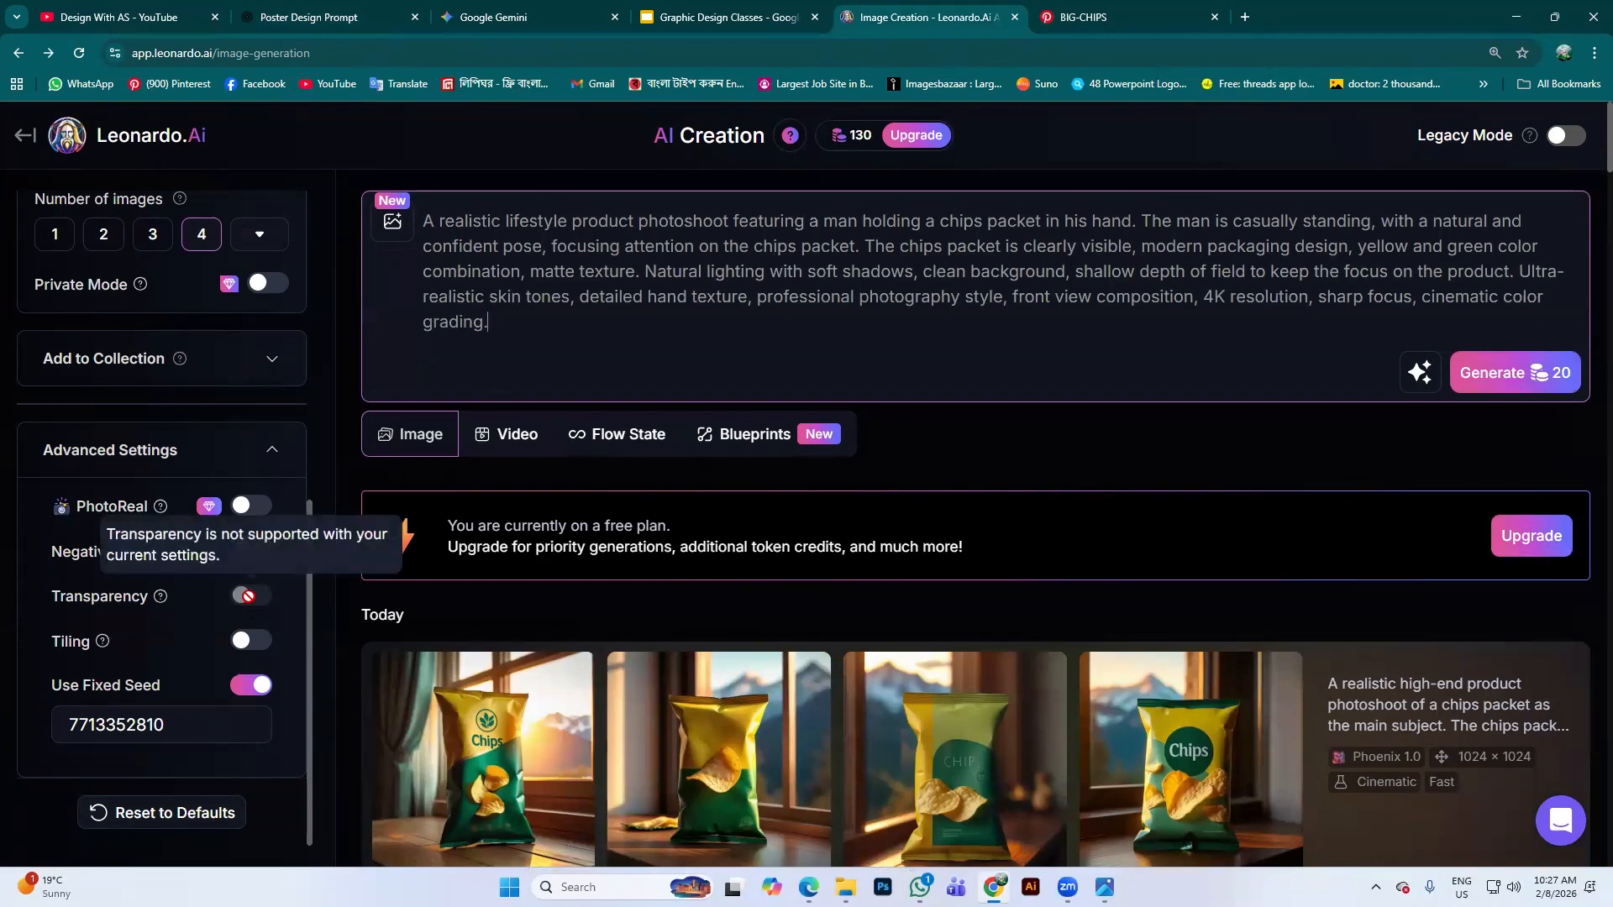
click(1530, 374)
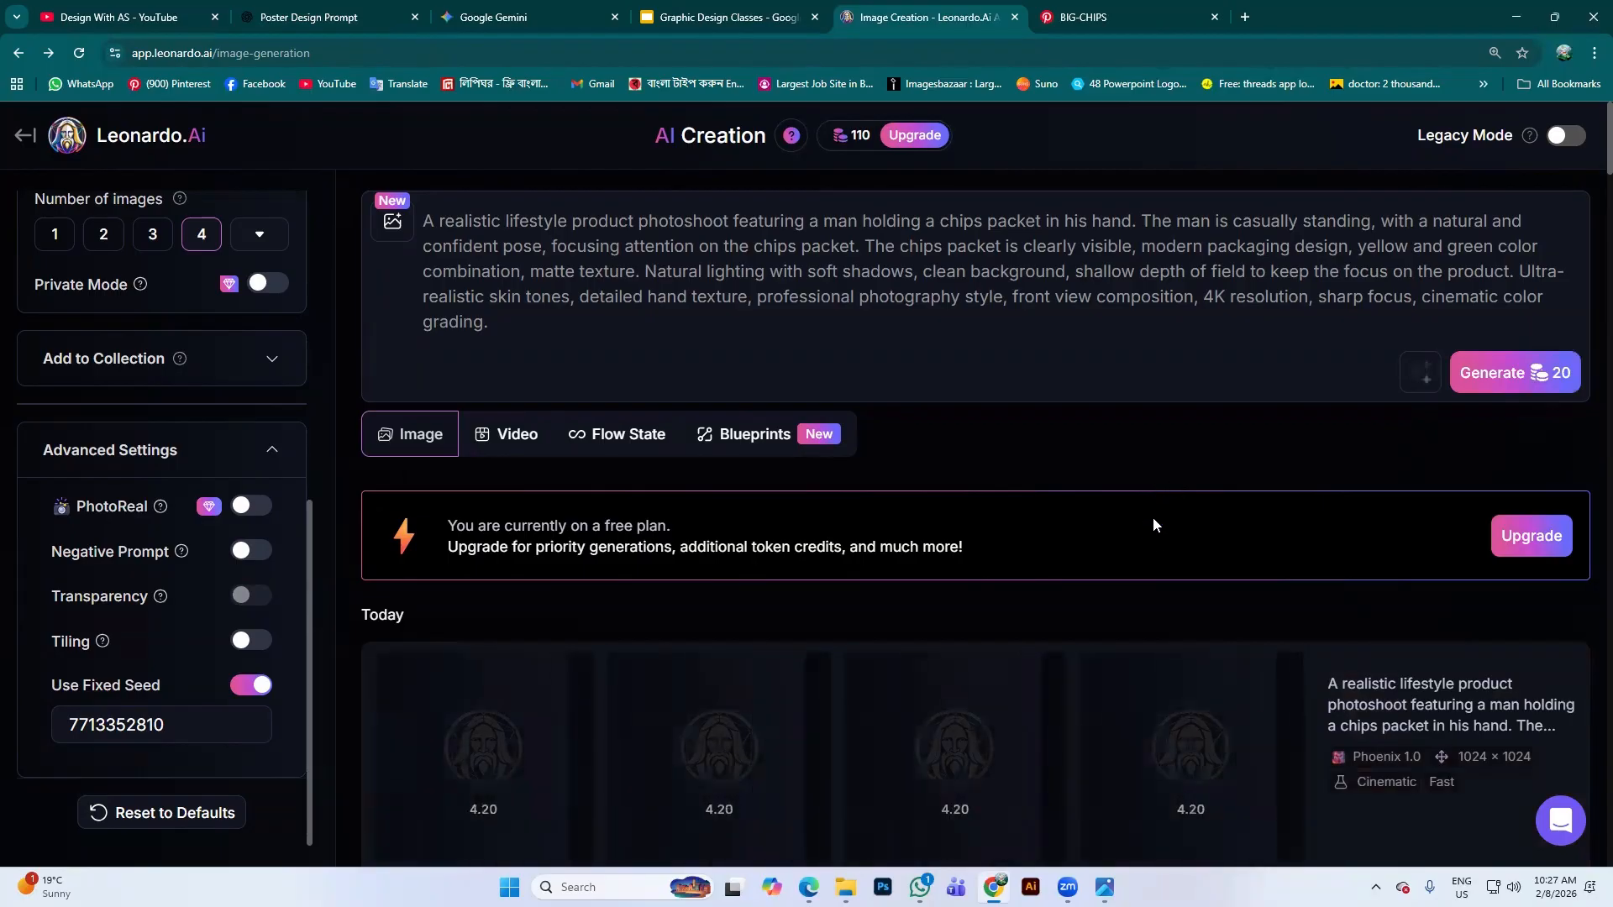
scroll(1178, 593, down, 3)
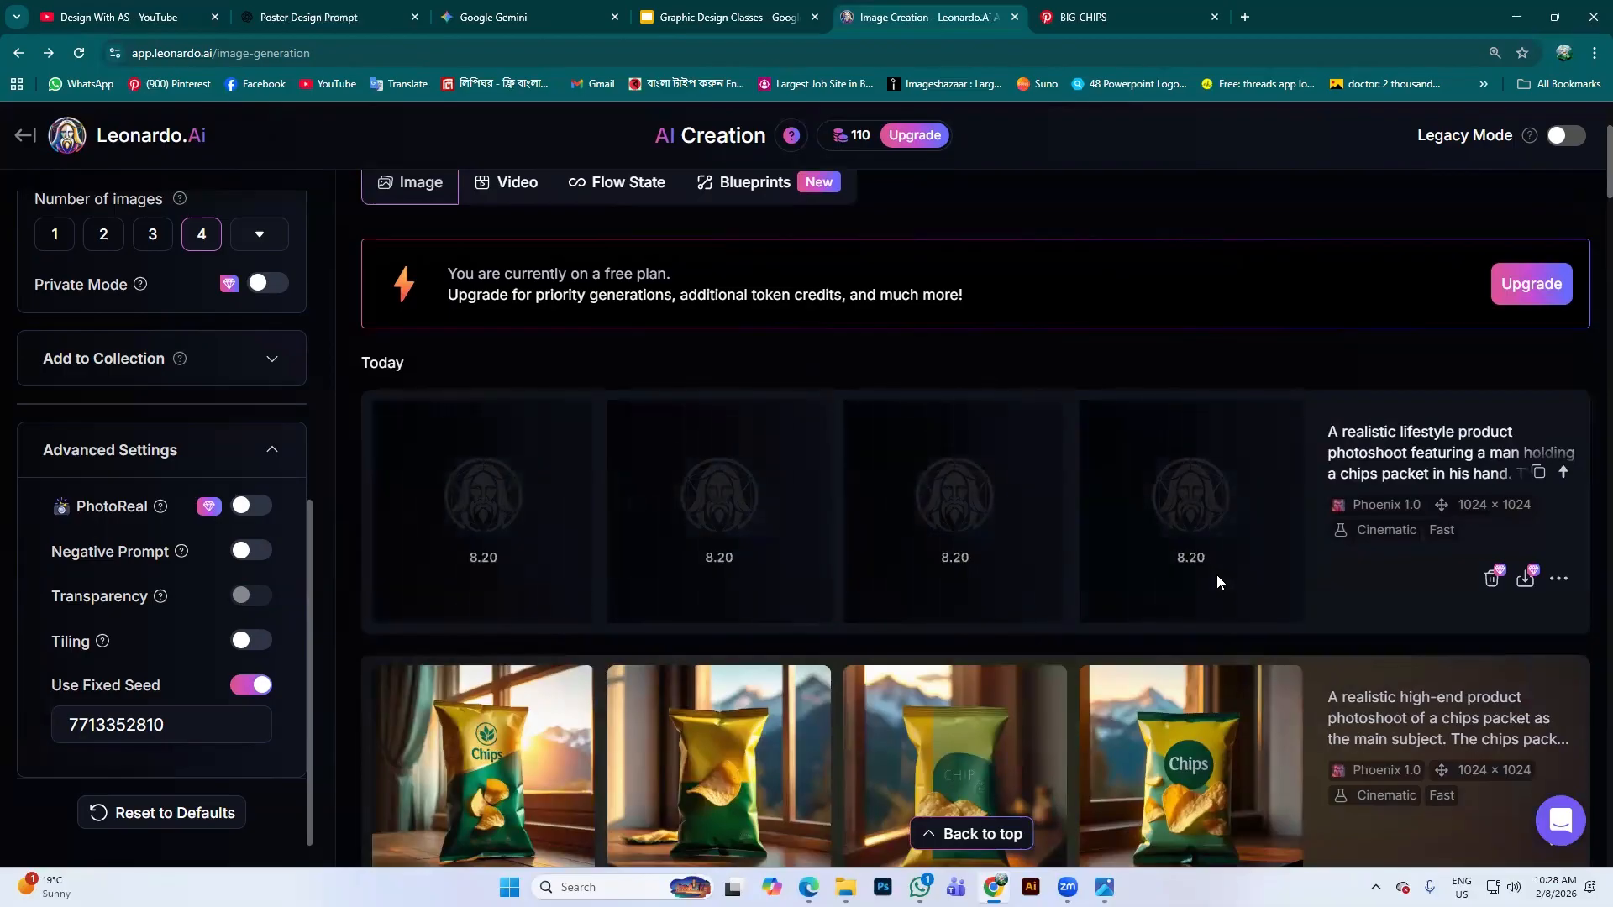
scroll(1205, 673, down, 1)
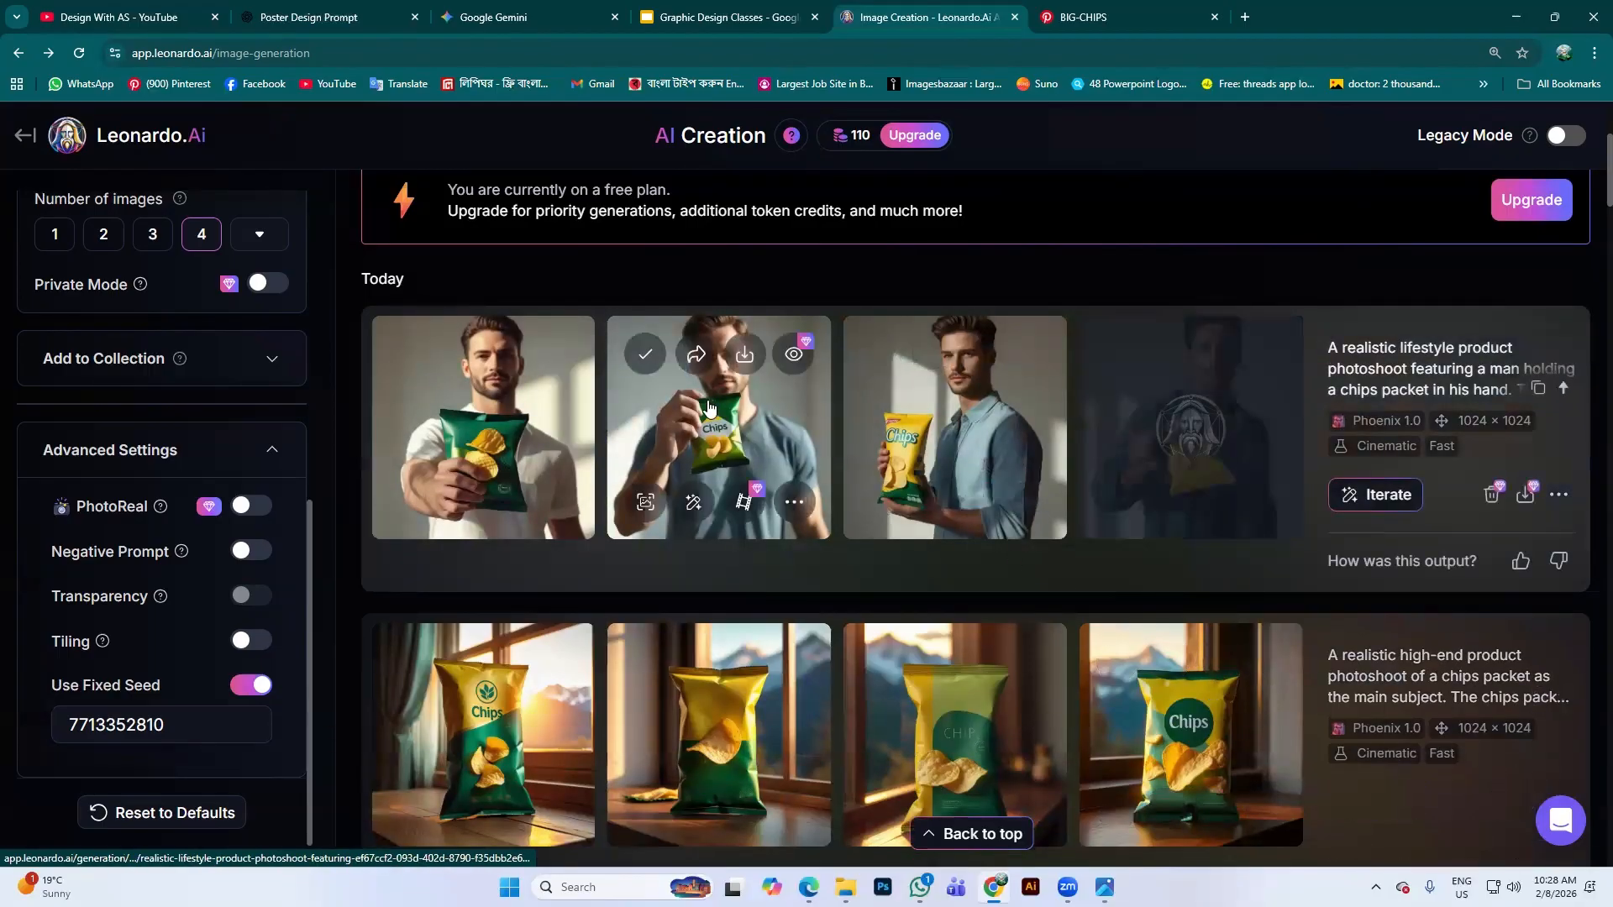
scroll(1159, 740, down, 1)
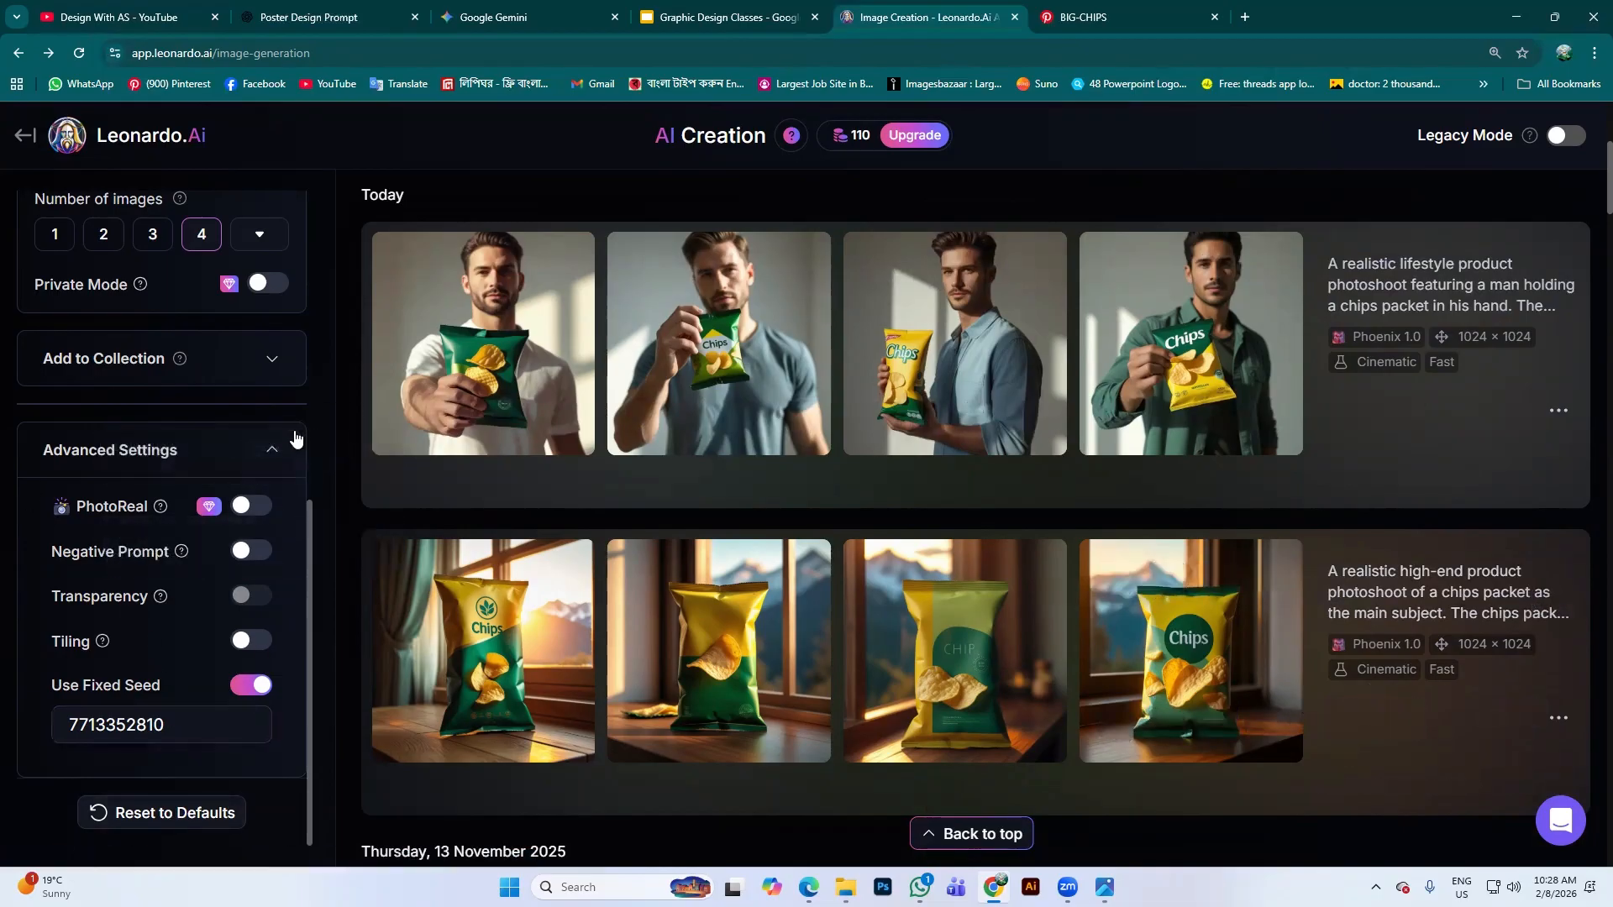
Collapse the Advanced Settings section in Leonardo.Ai
click(290, 449)
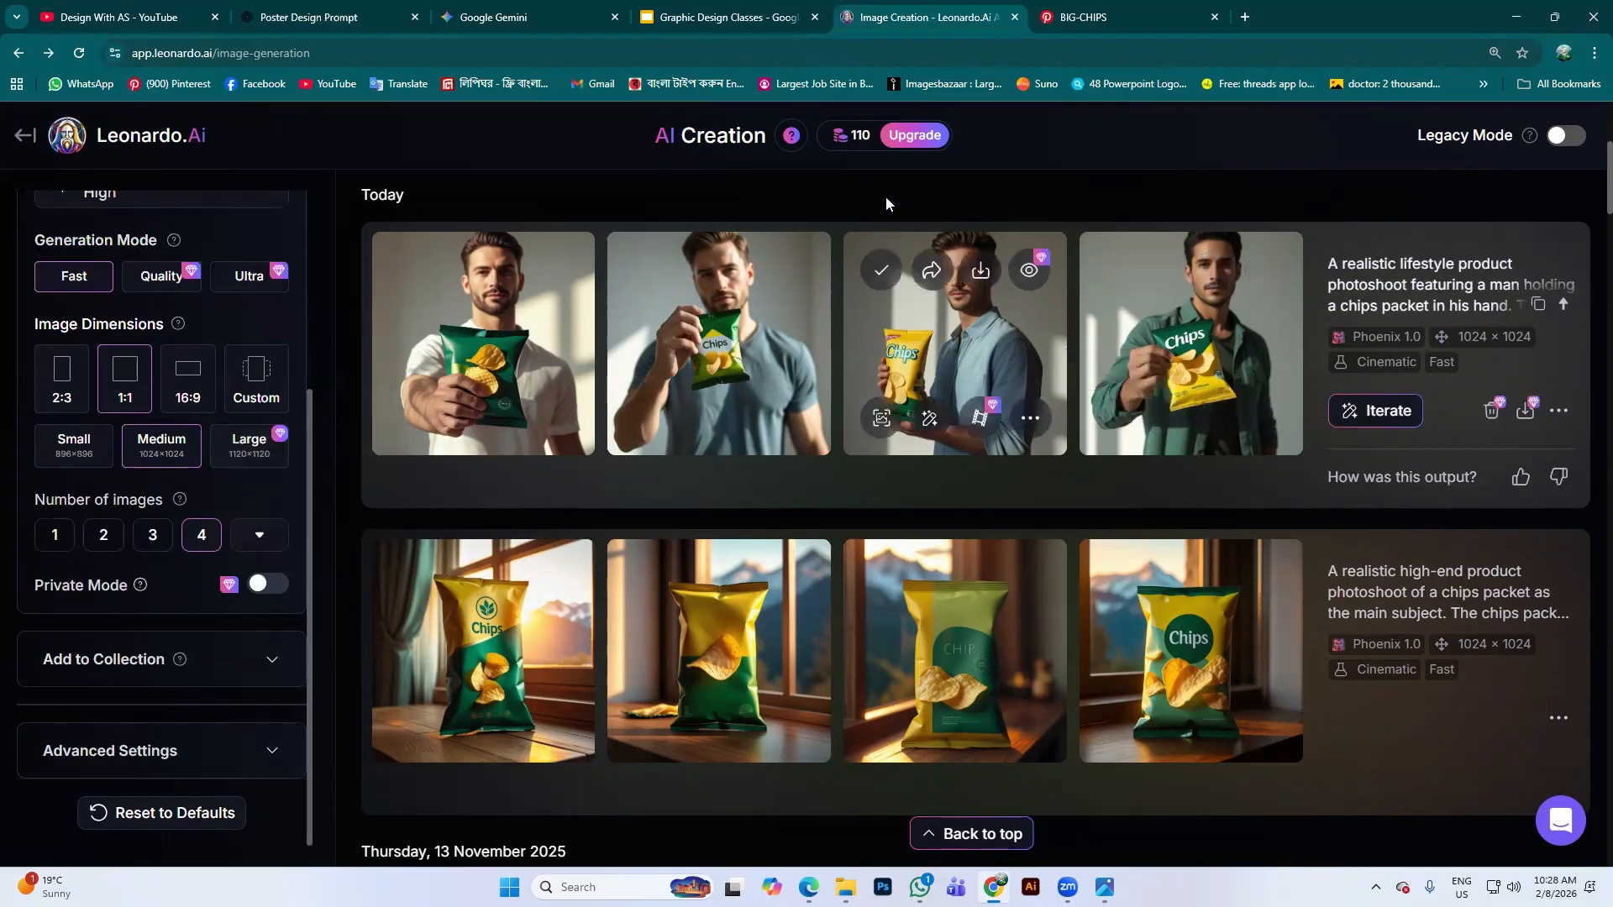
mouse_move(868, 143)
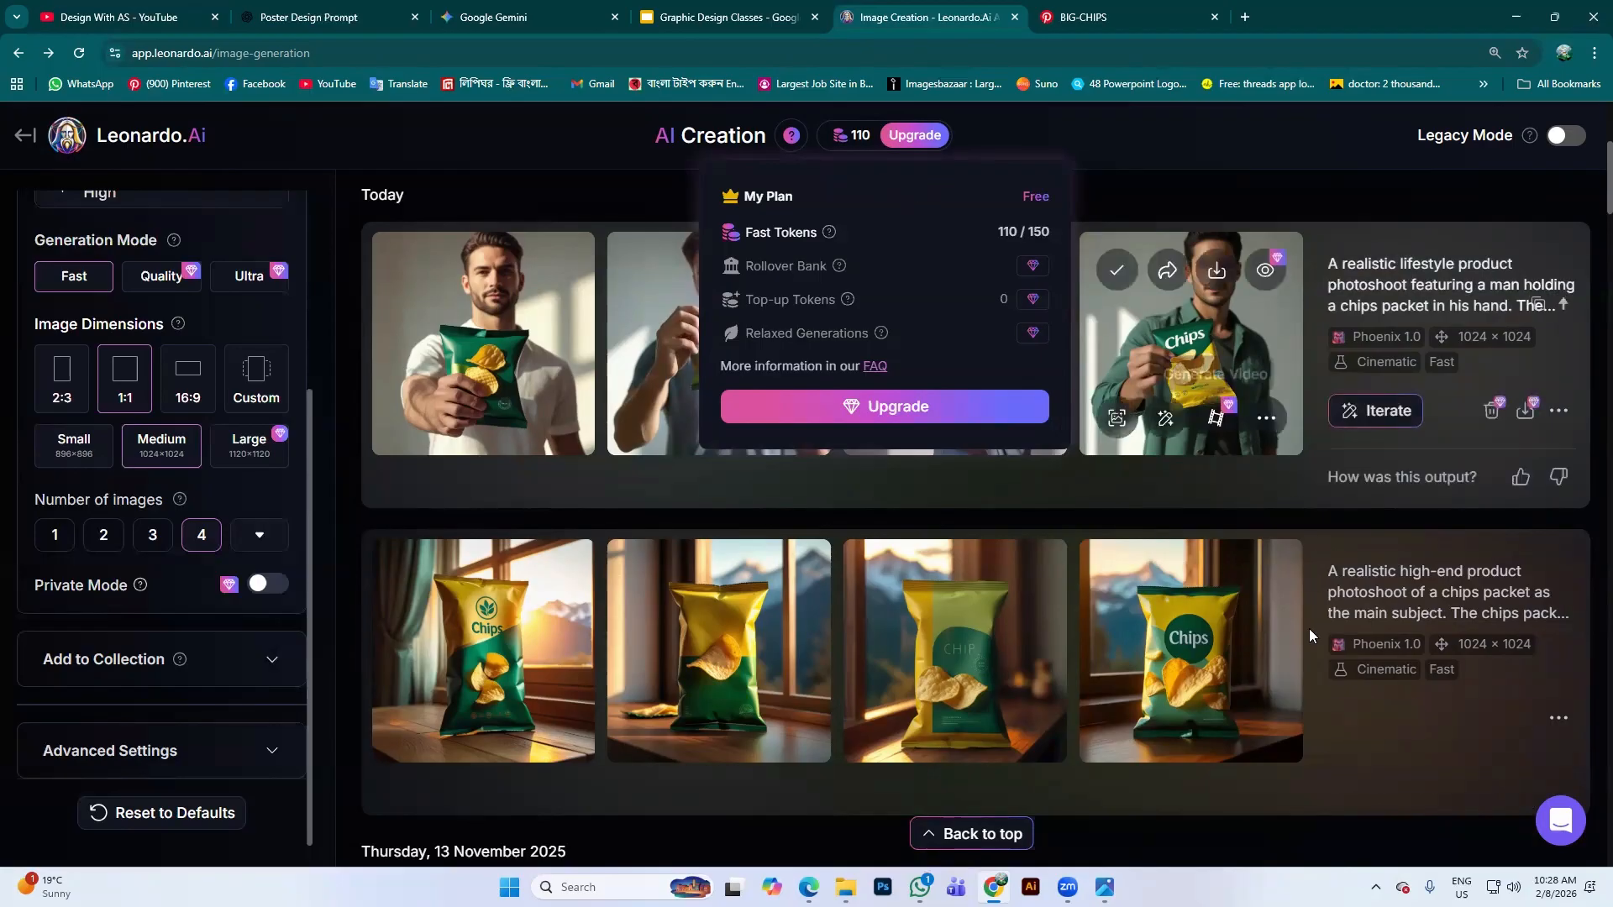
scroll(152, 342, up, 2)
scroll(152, 341, up, 1)
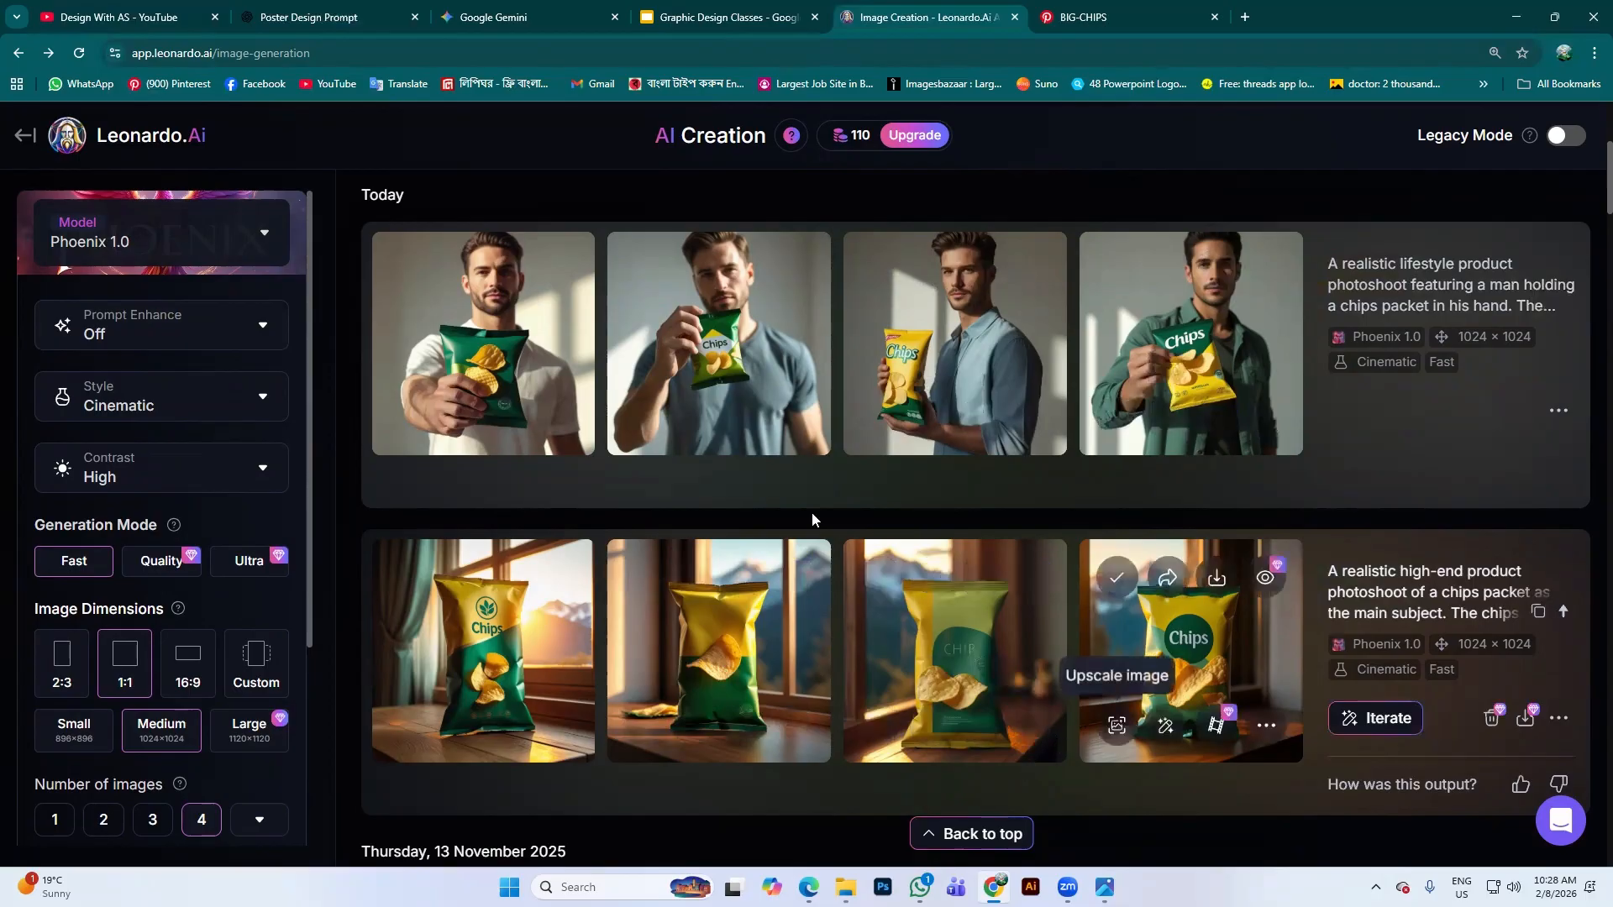
scroll(1138, 585, up, 3)
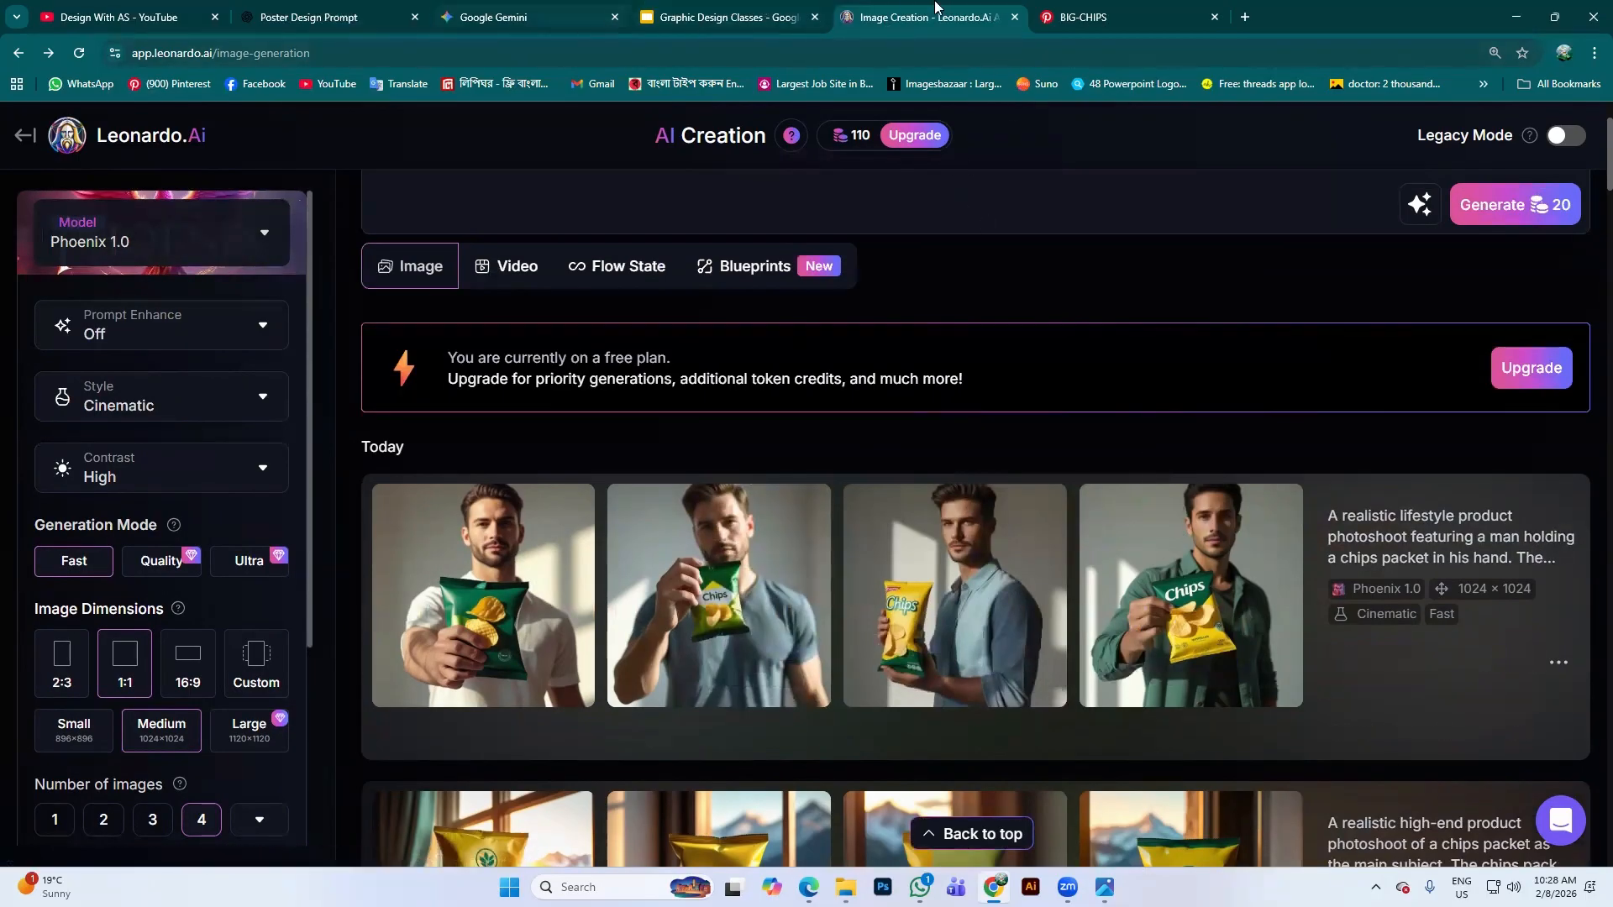
Close the BIG-CHIPS tab and the Graphic Design Classes tab
click(1214, 17)
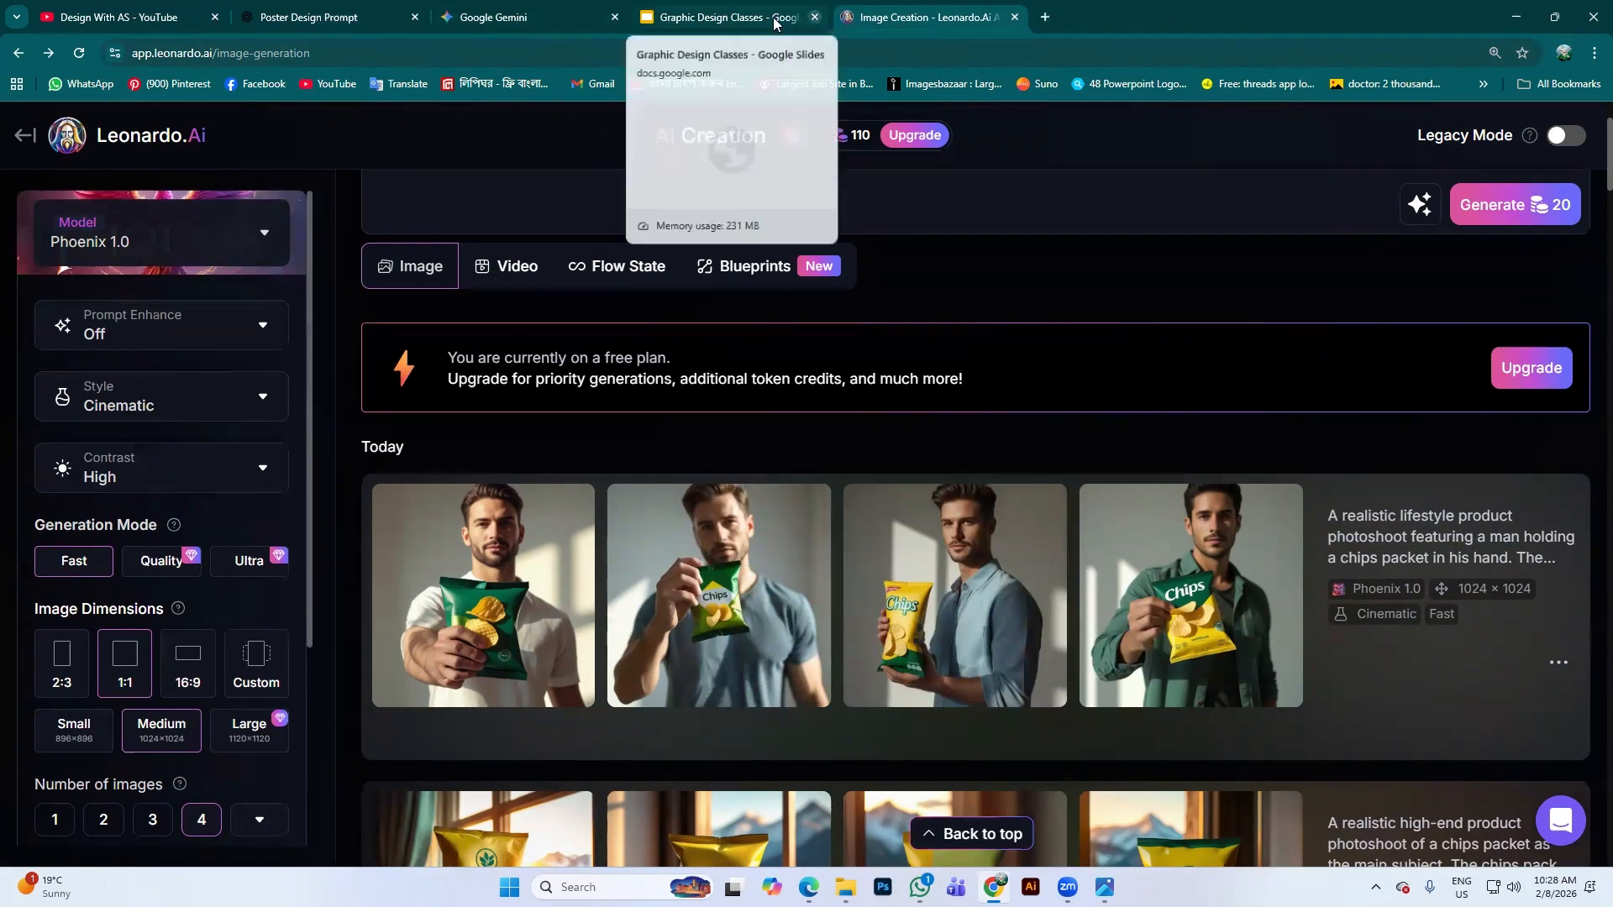
click(769, 18)
scroll(708, 505, down, 1)
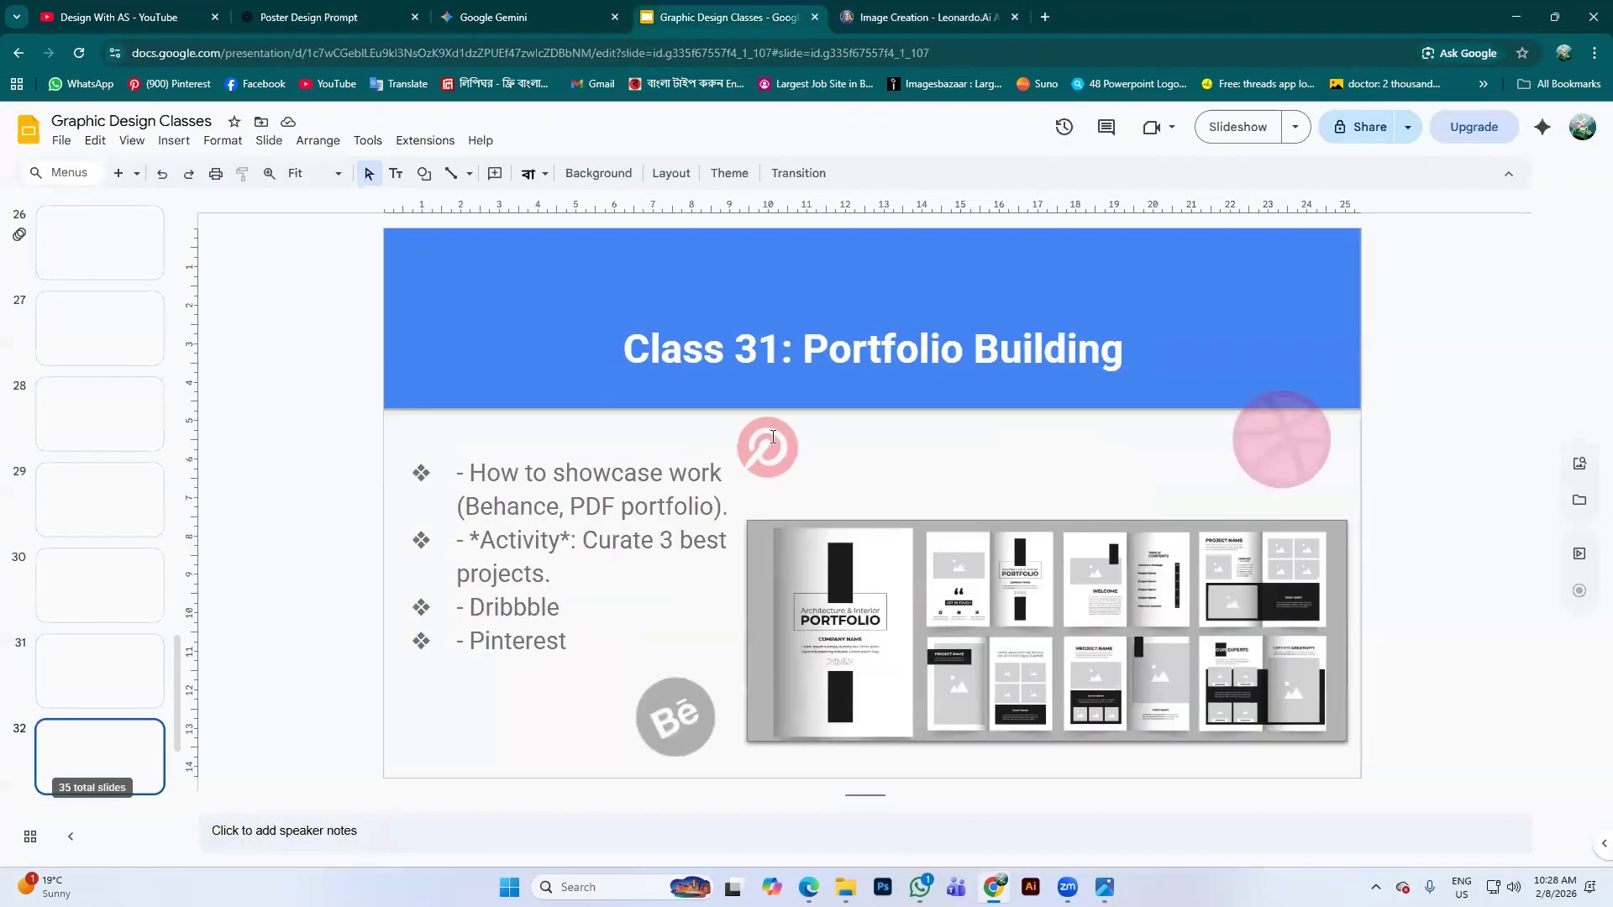
click(815, 16)
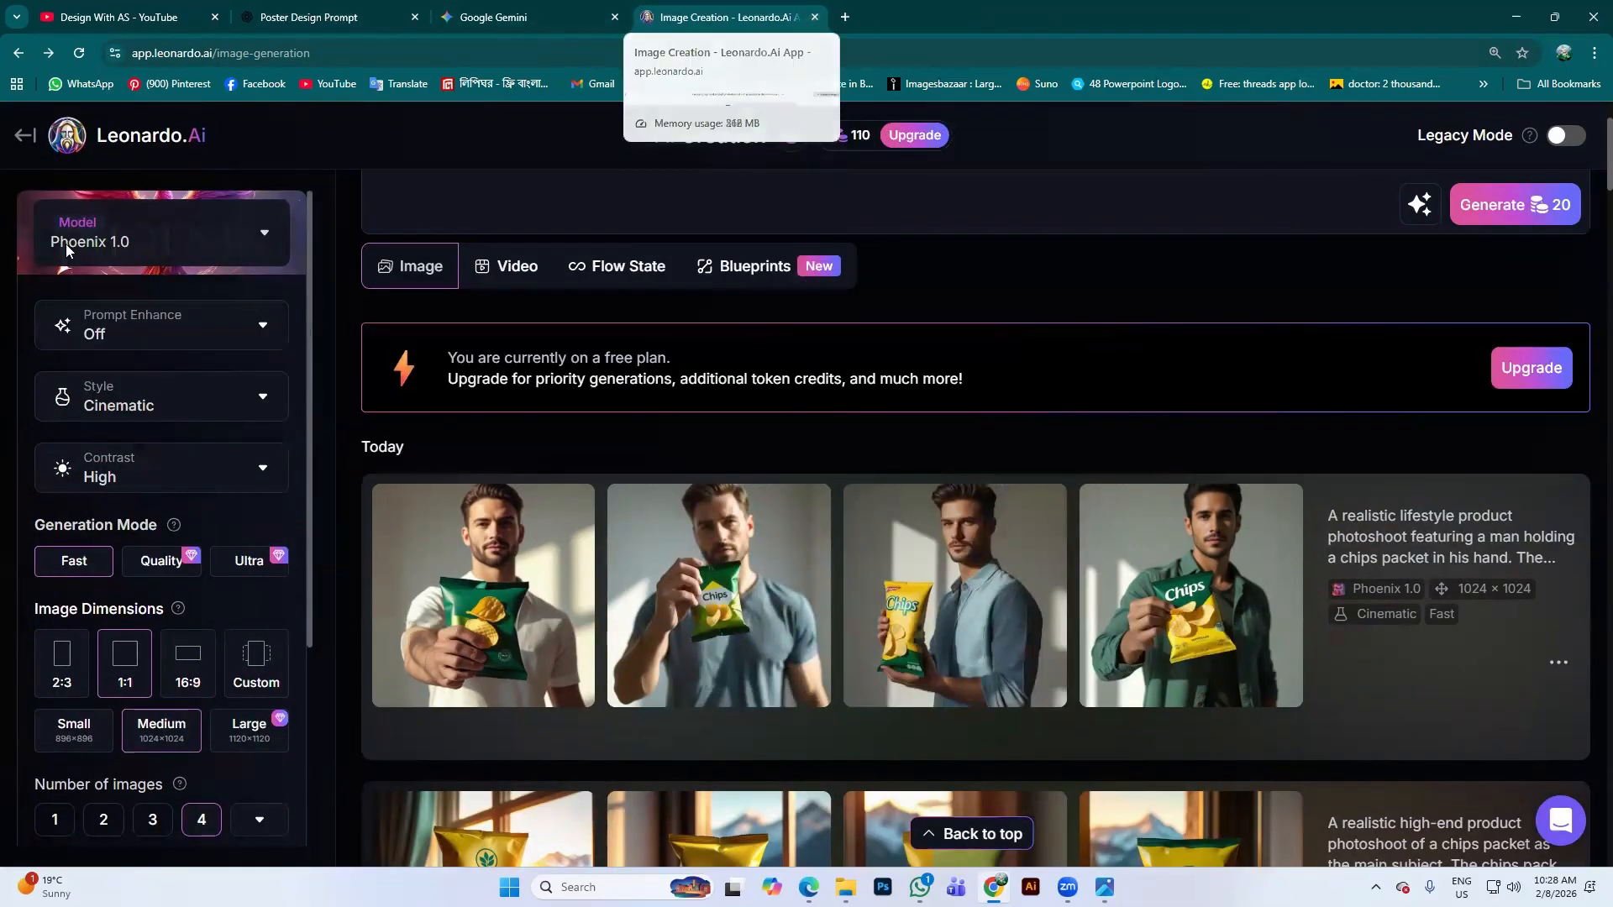
scroll(1192, 428, down, 2)
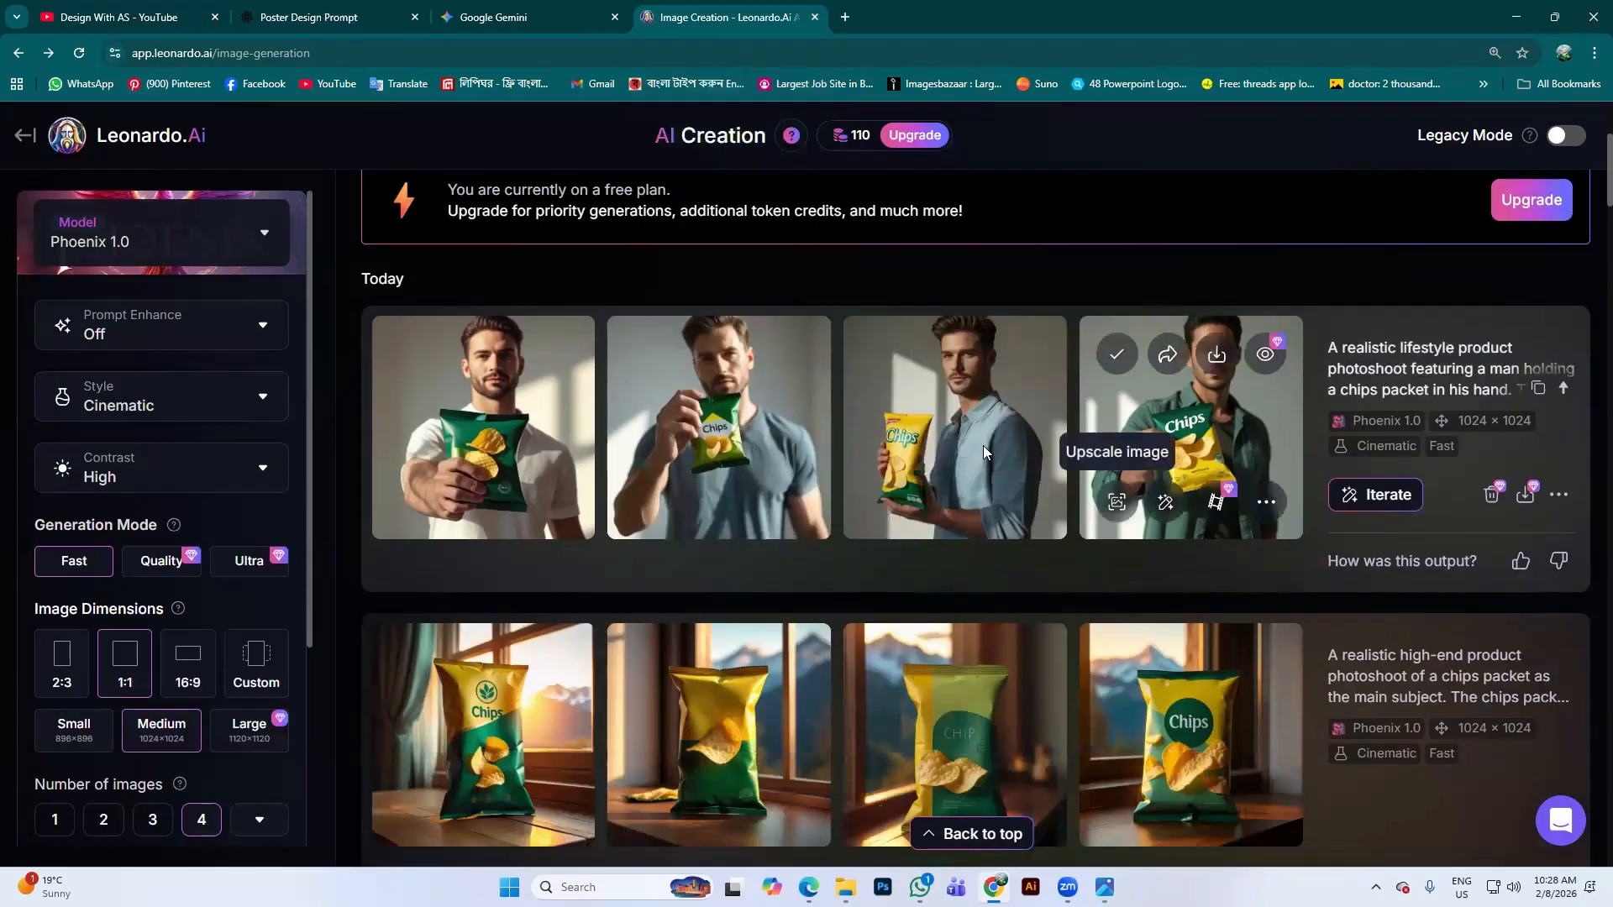
scroll(451, 466, down, 3)
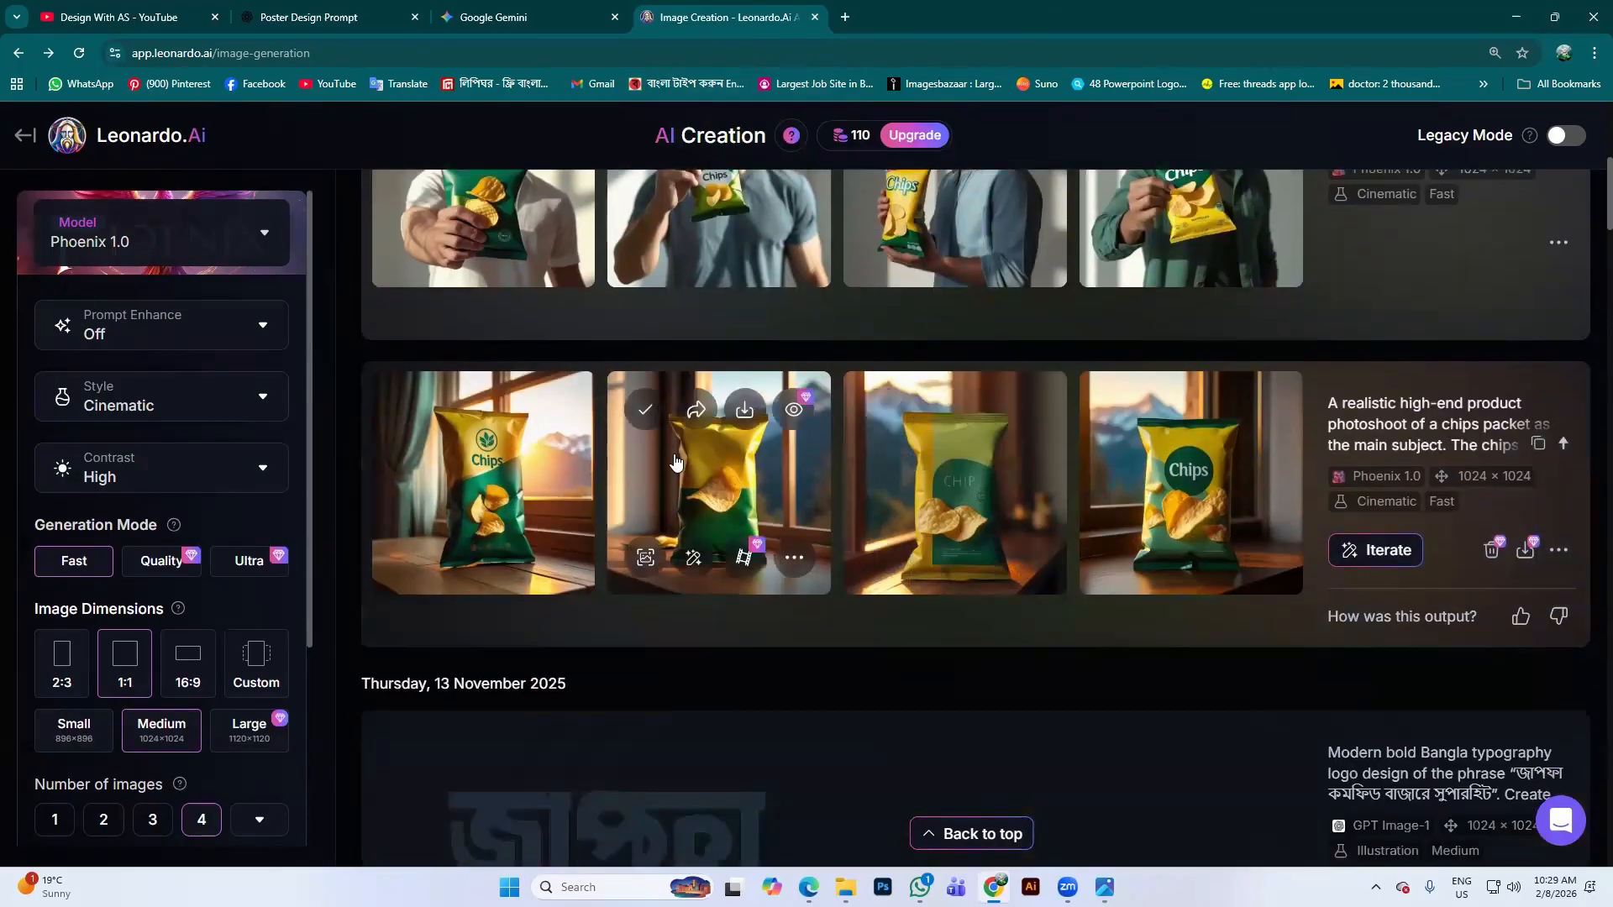
Inspect the upright green Chips packet image at 100% and download it
click(1113, 507)
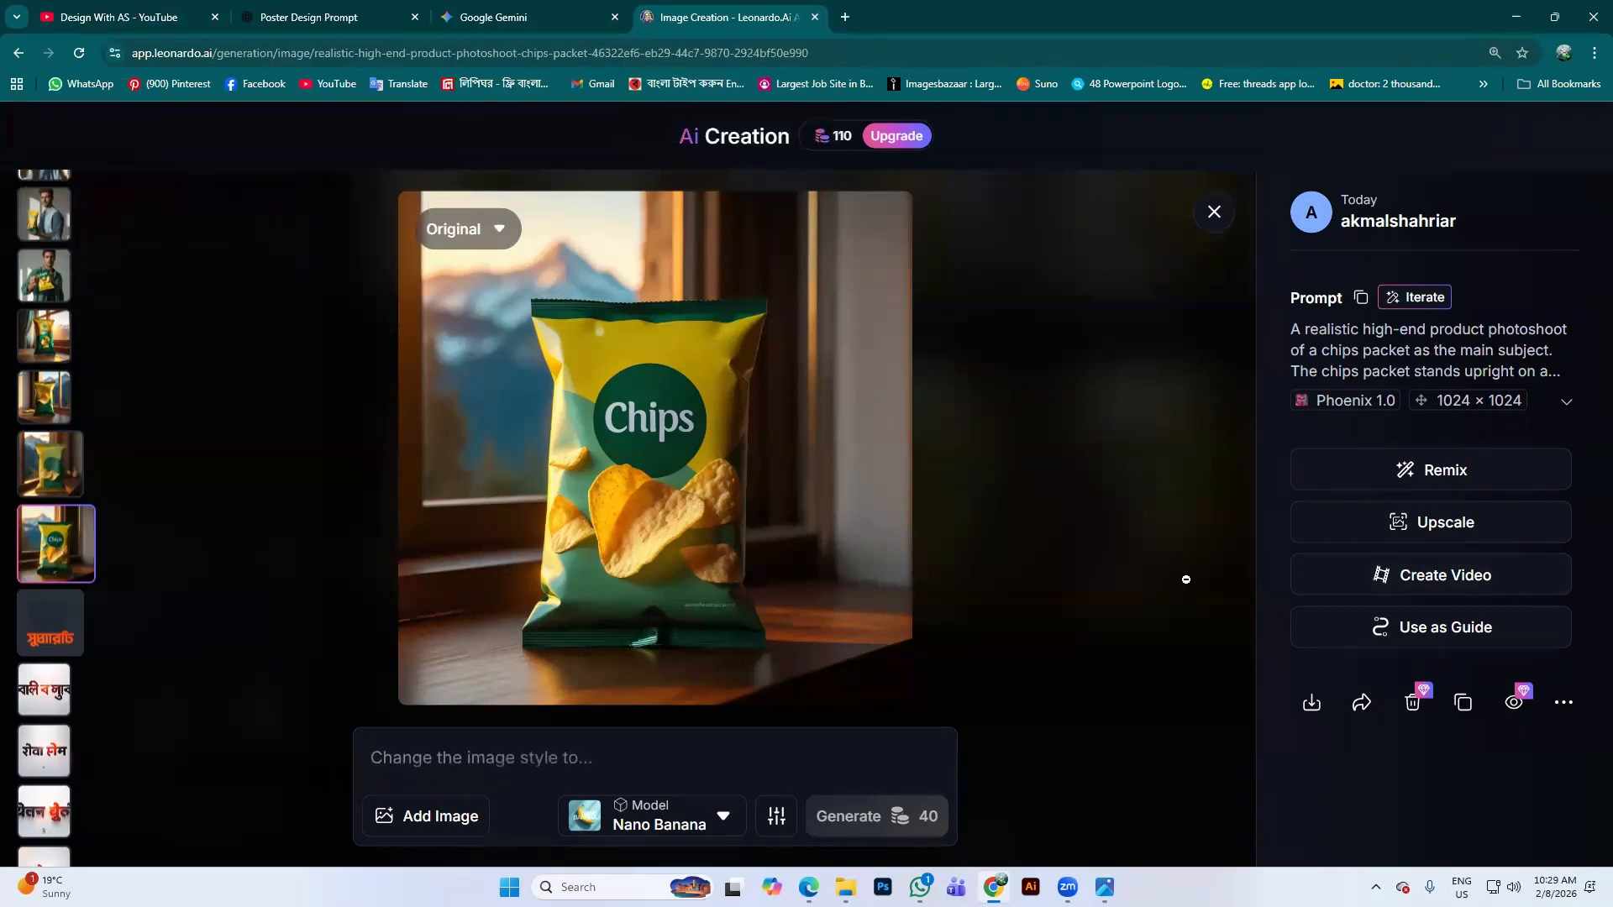
click(853, 566)
scroll(916, 454, up, 3)
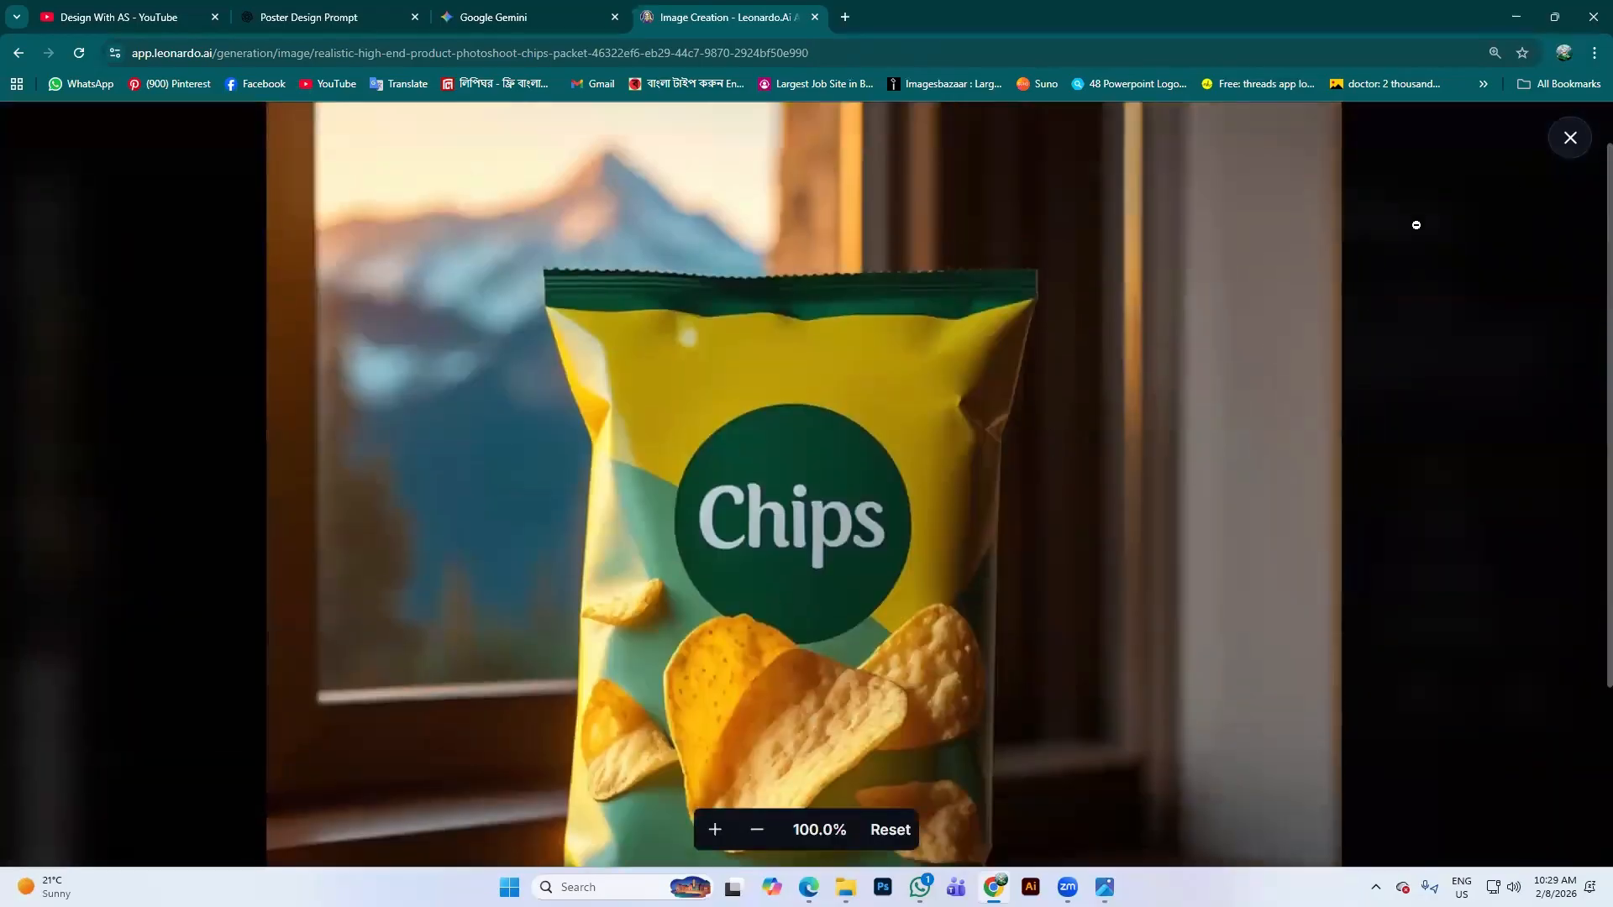
click(1568, 143)
key(Down)
key(Down)
key(Down)
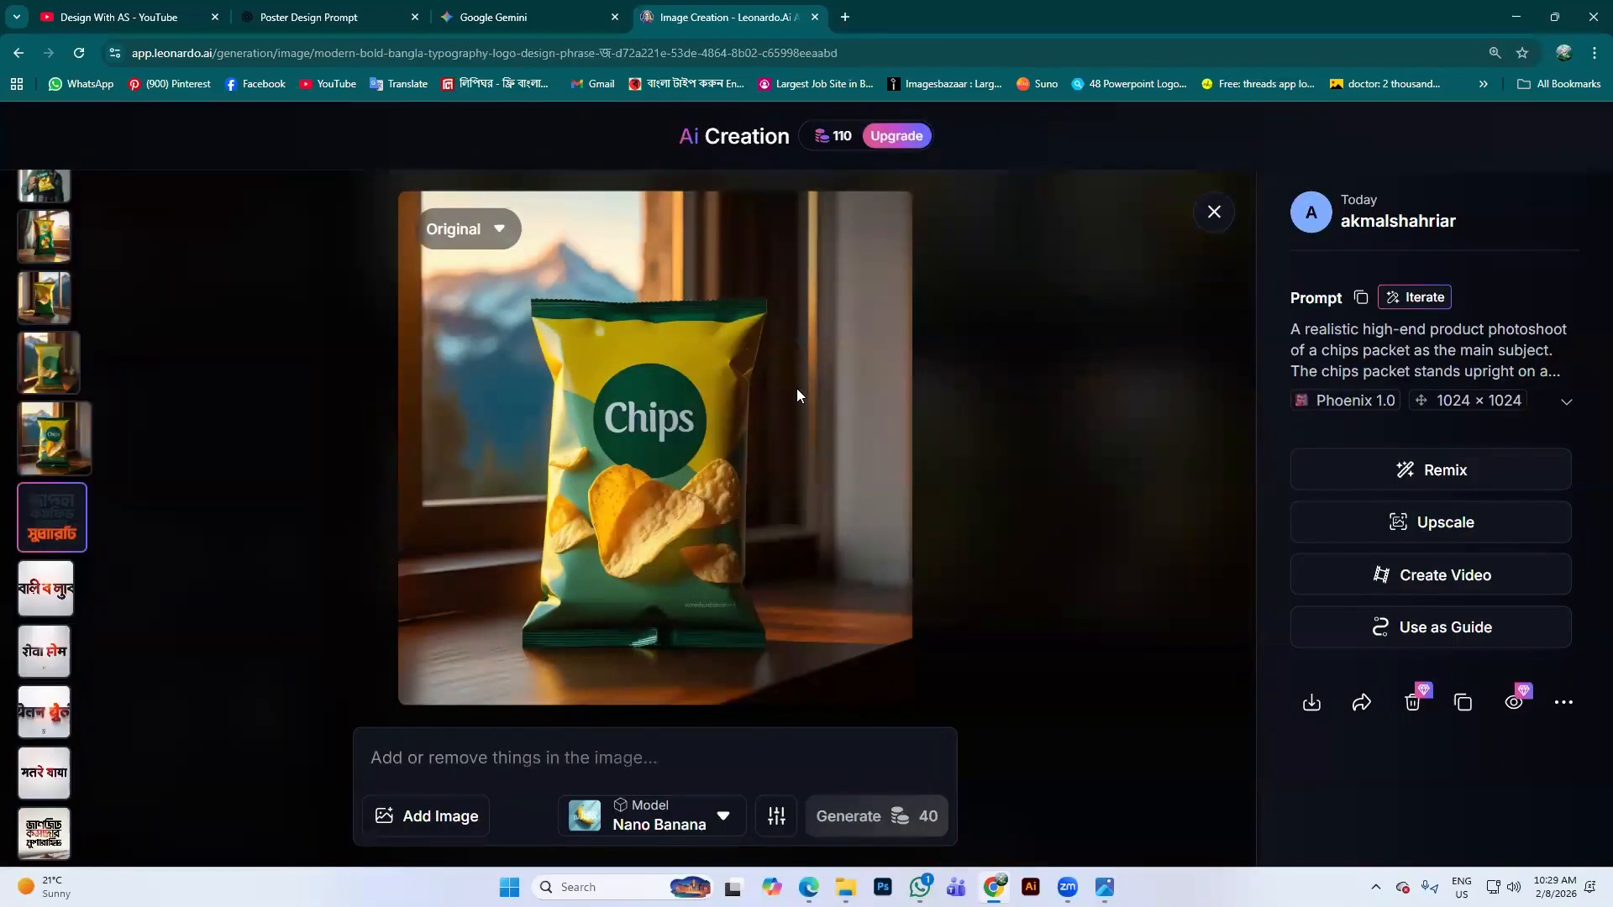
key(Up)
key(Up)
key(Up)
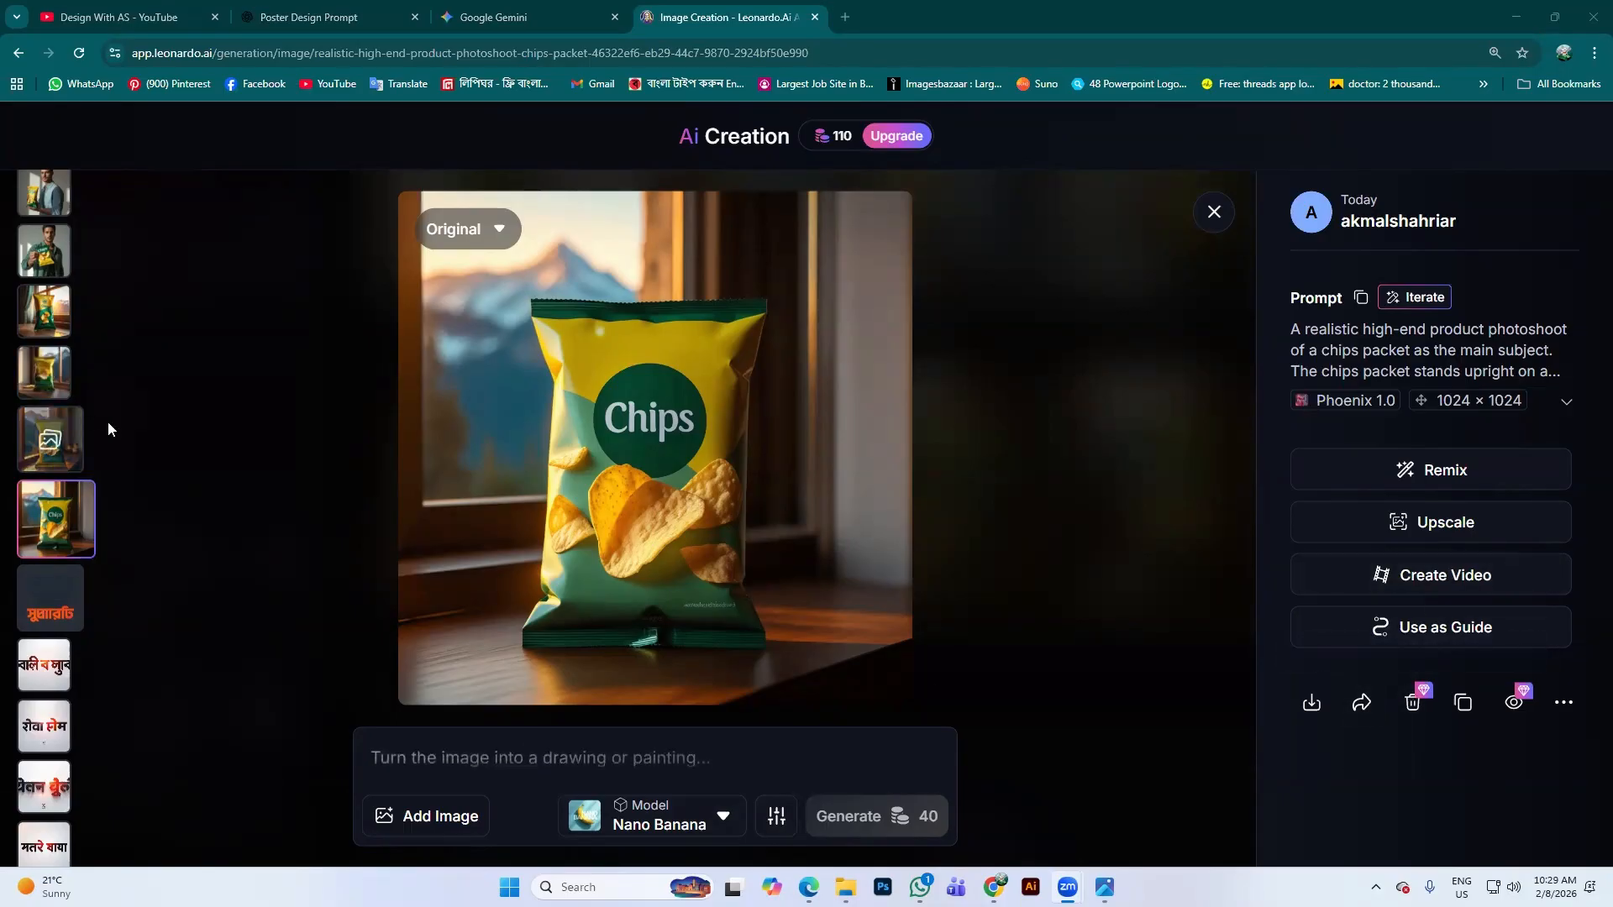
click(1297, 703)
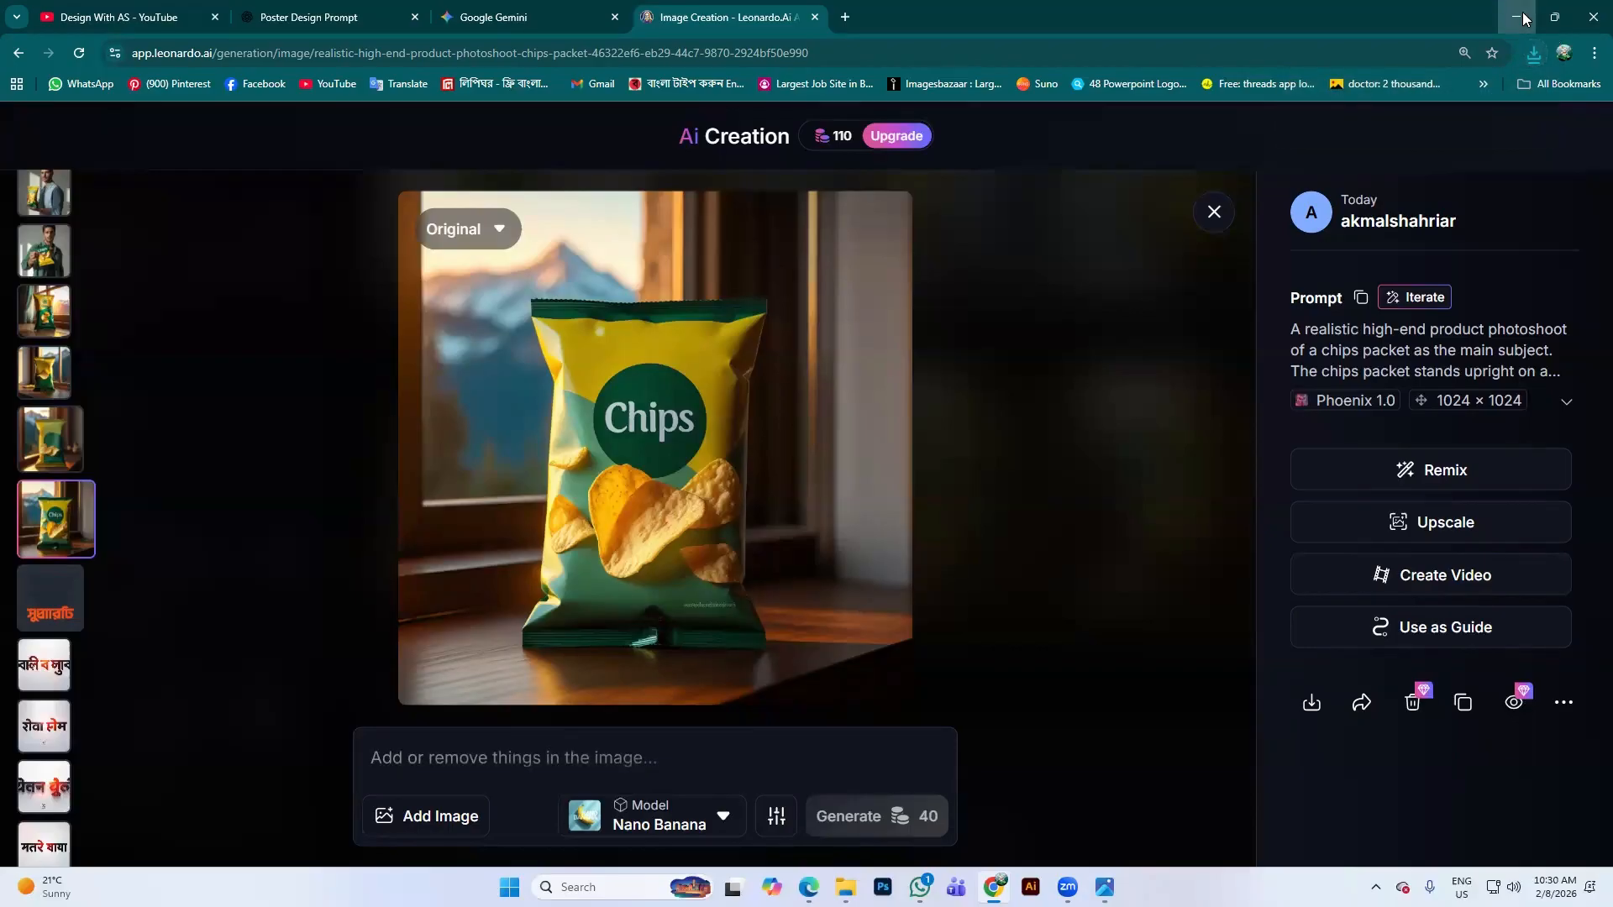
Minimize Chrome, WhatsApp, File Explorer and Edge so Upscayl is visible
click(1525, 18)
click(1504, 14)
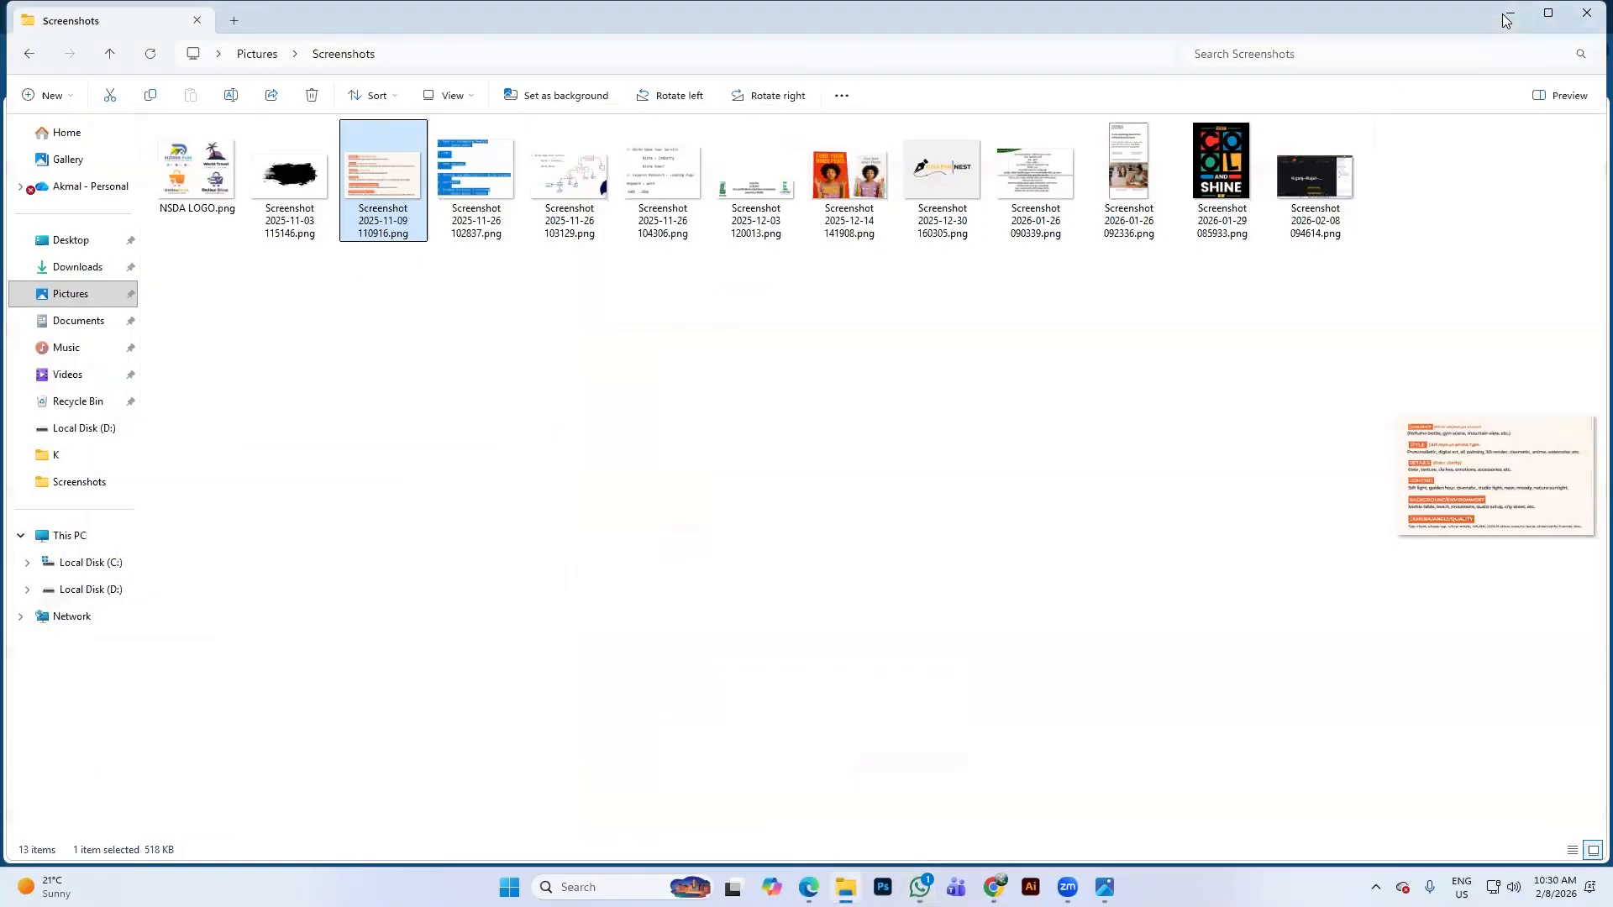
click(1504, 14)
click(1509, 17)
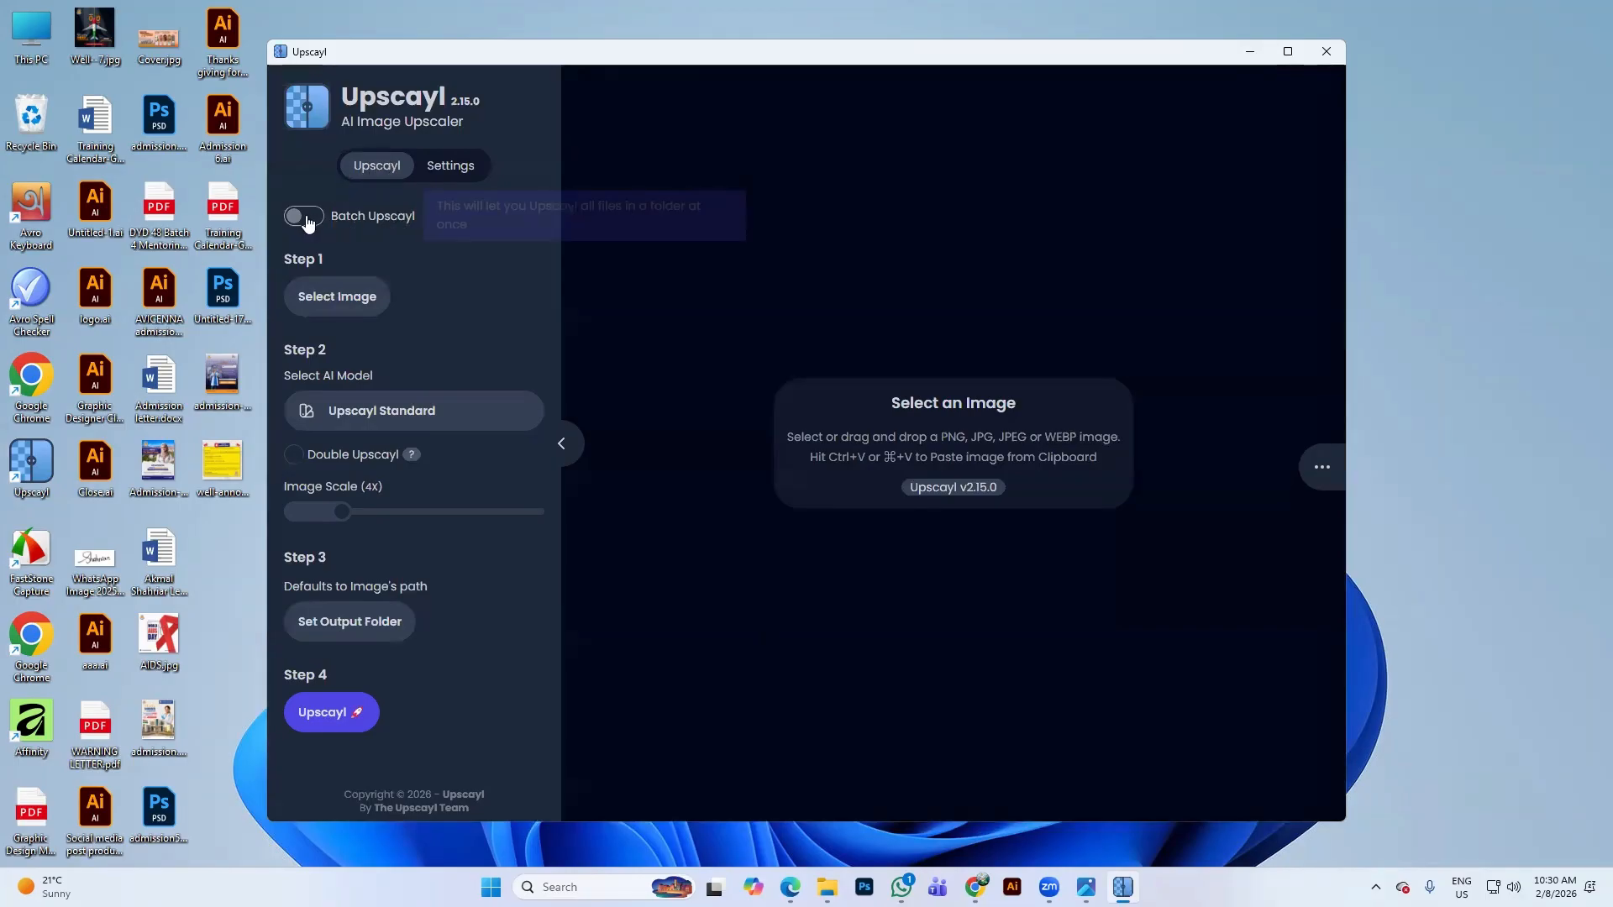
Load the downloaded chips image from Downloads into Upscayl as a single image
click(339, 298)
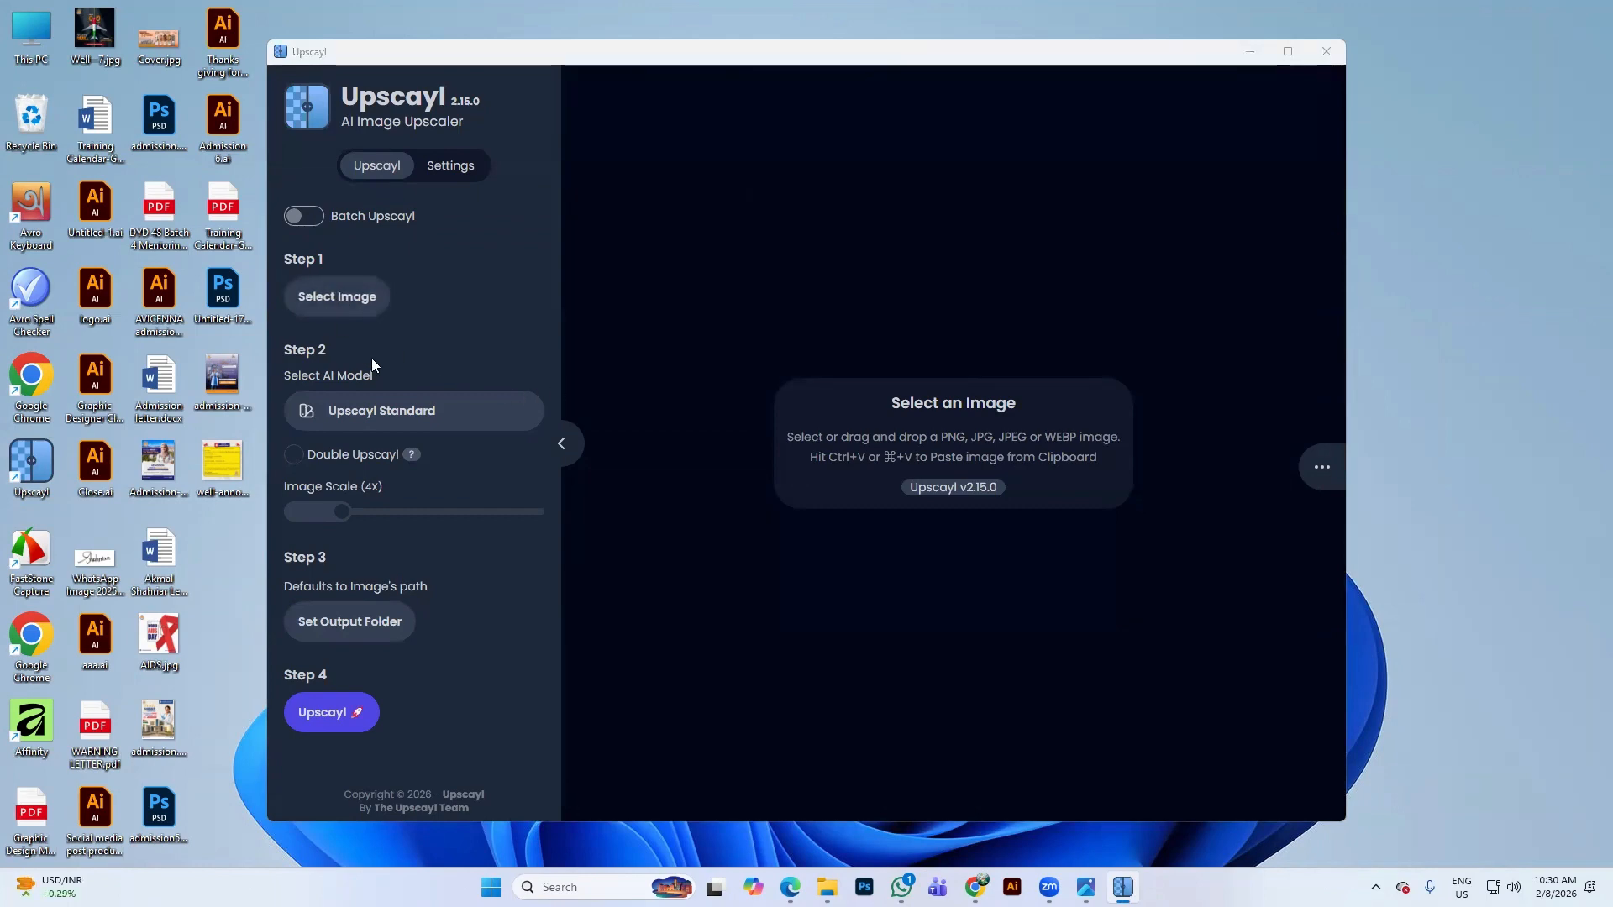
click(50, 200)
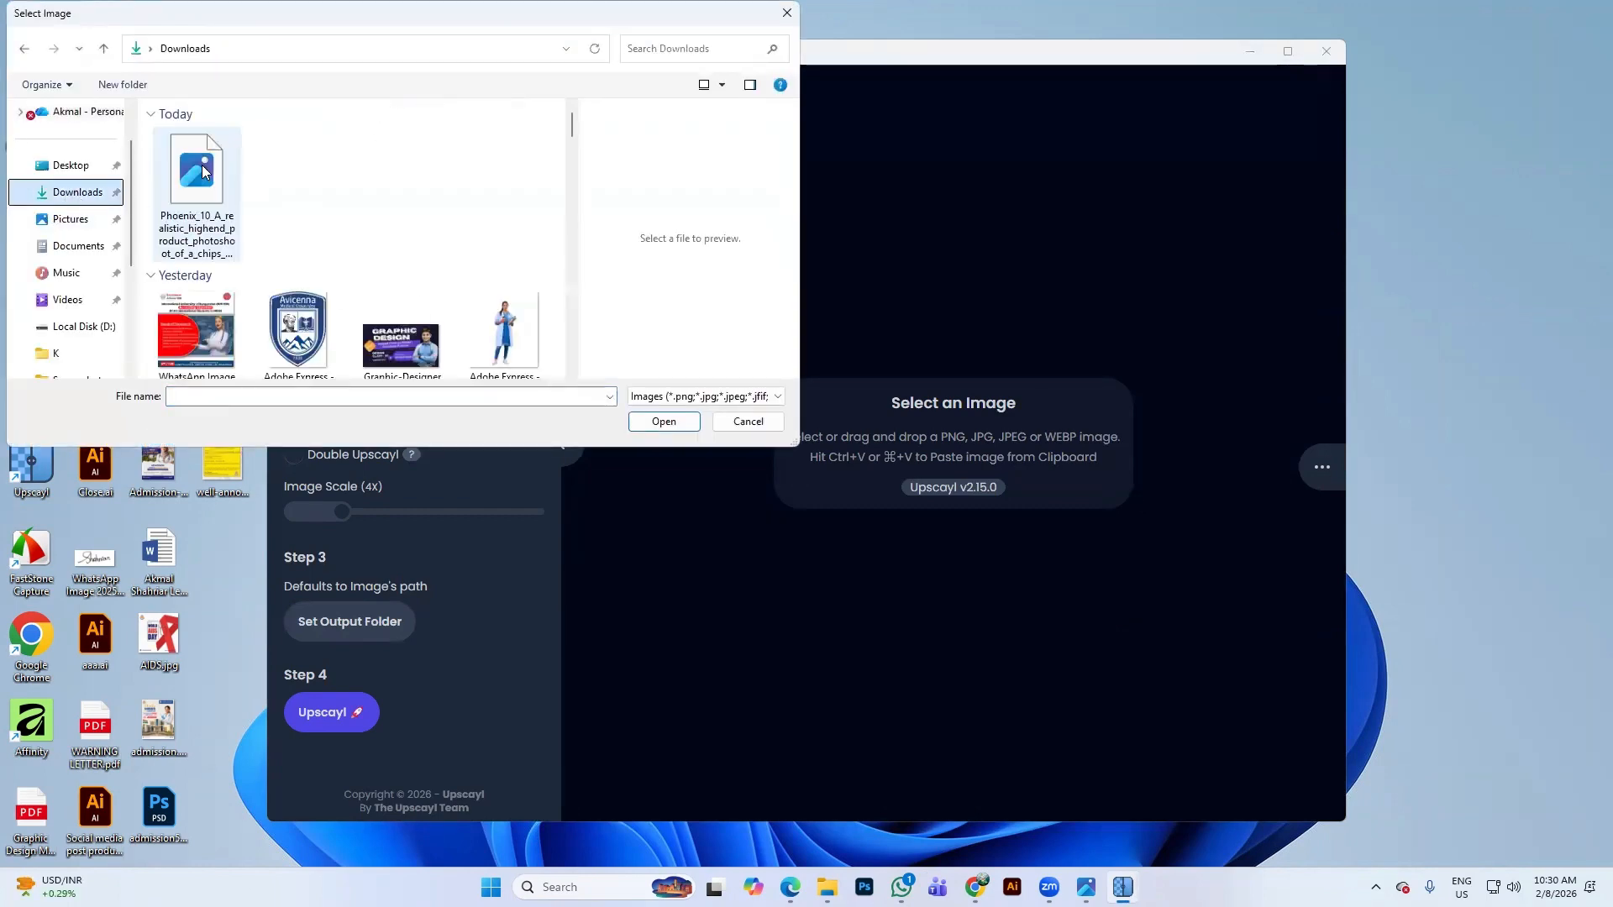
click(748, 421)
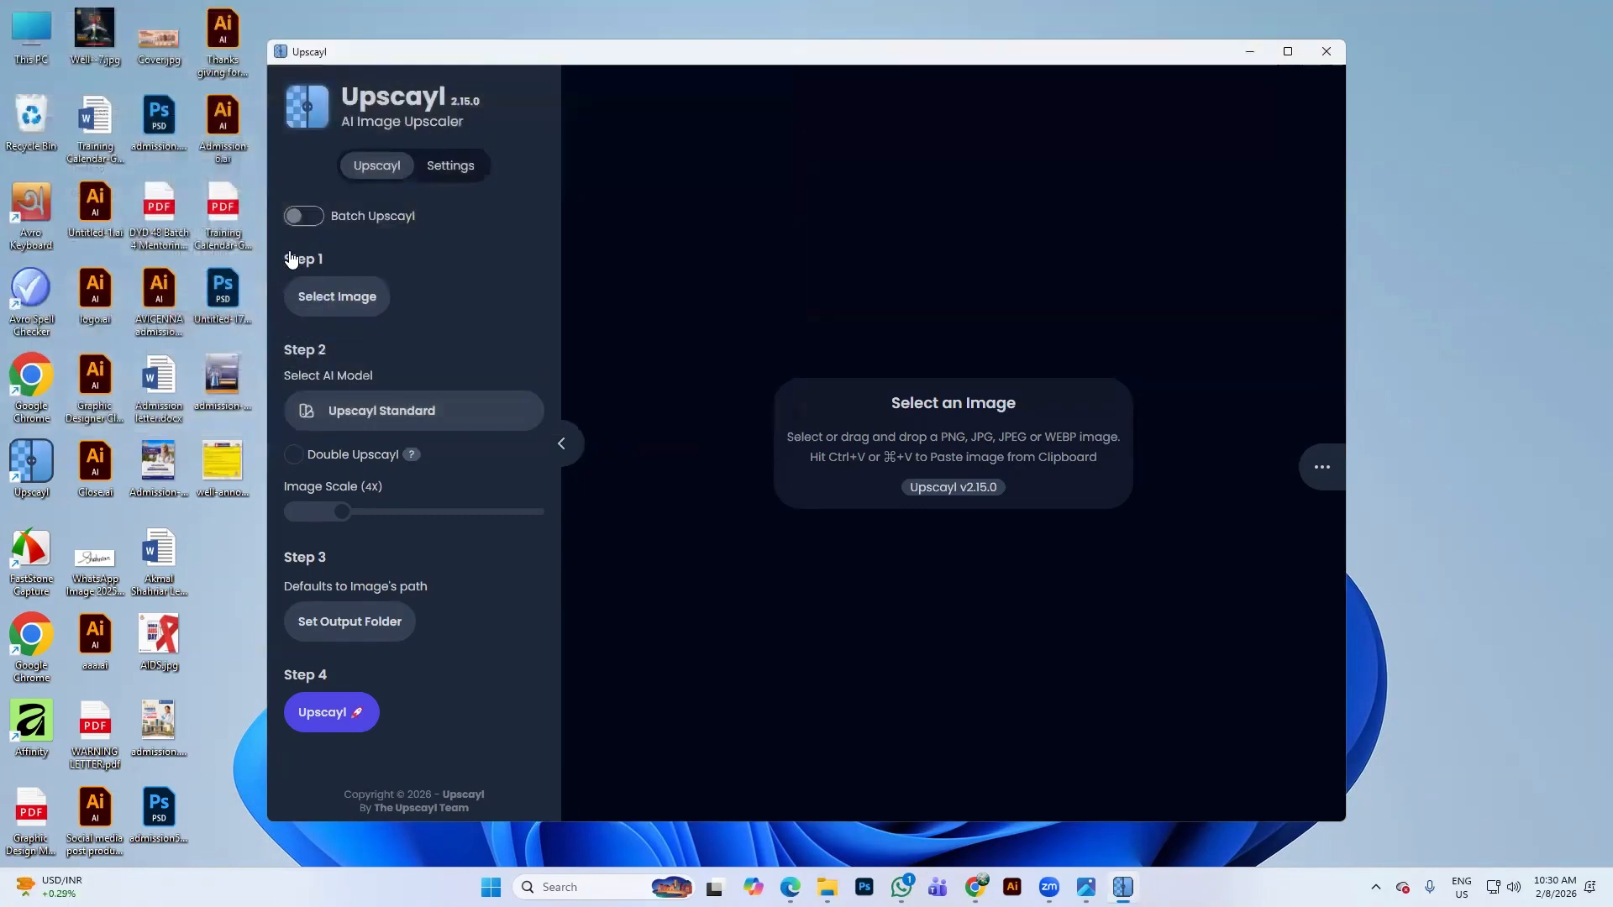
click(300, 220)
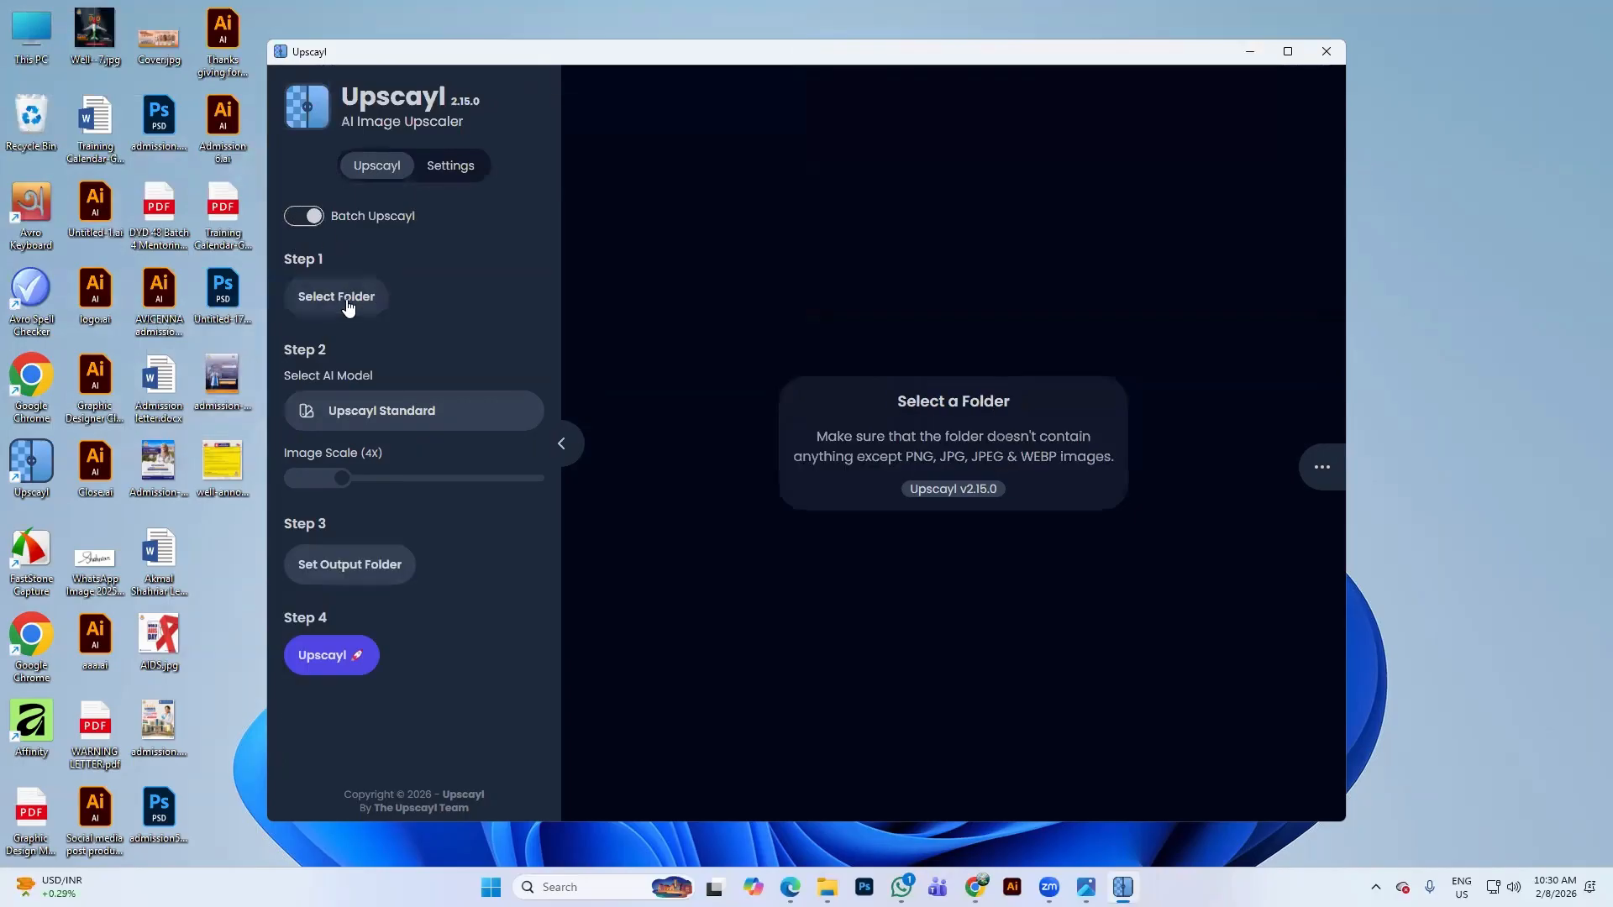
click(349, 307)
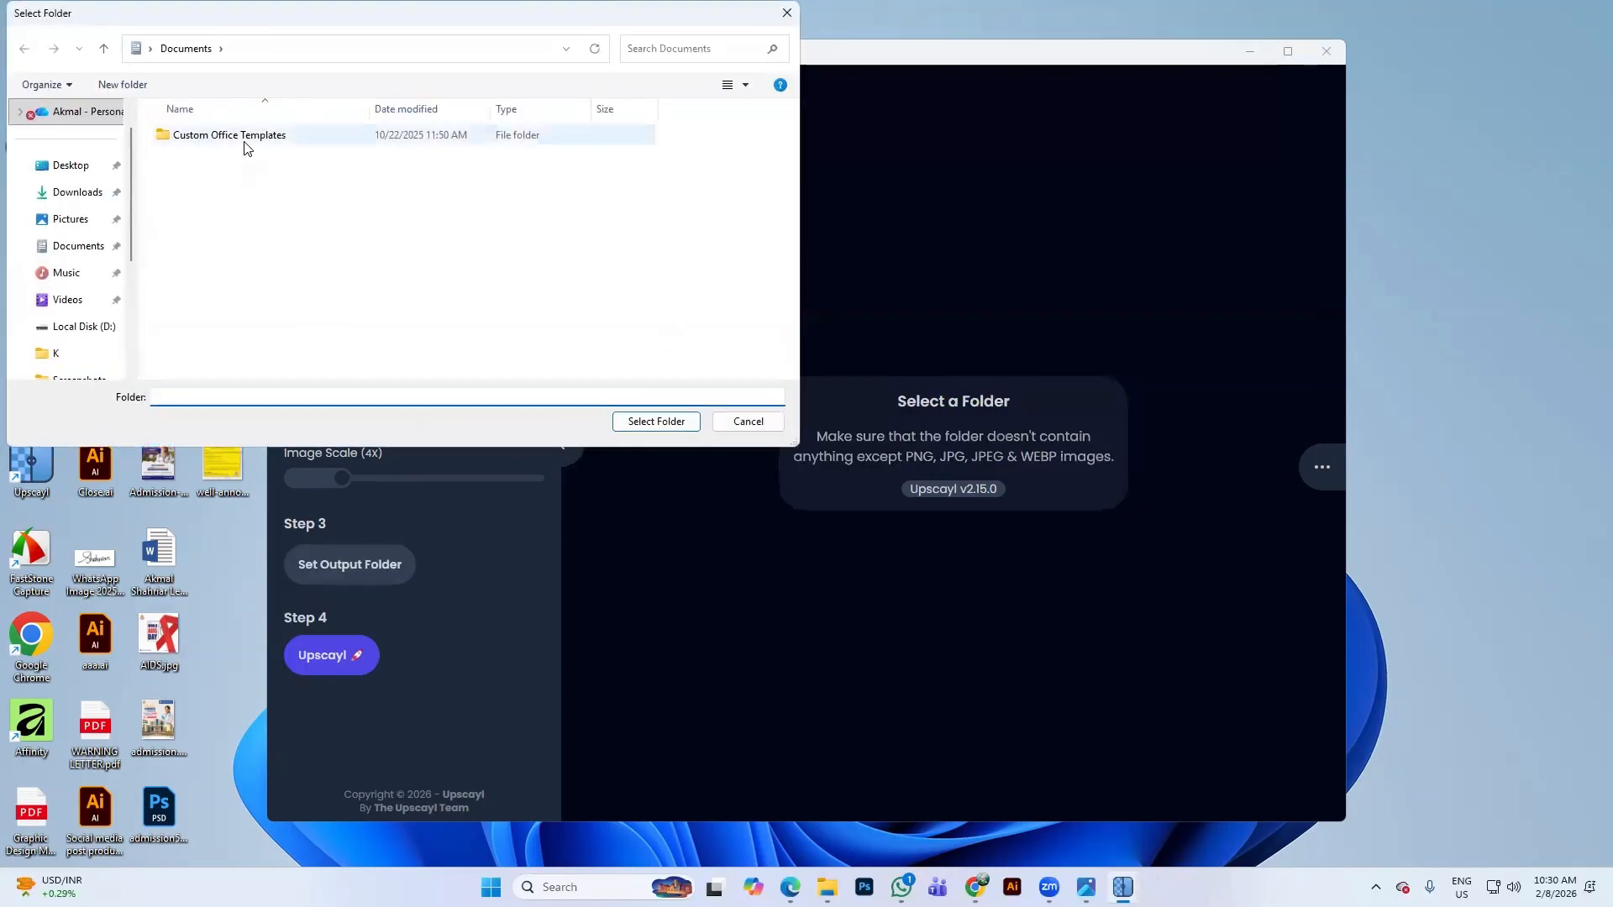
click(75, 192)
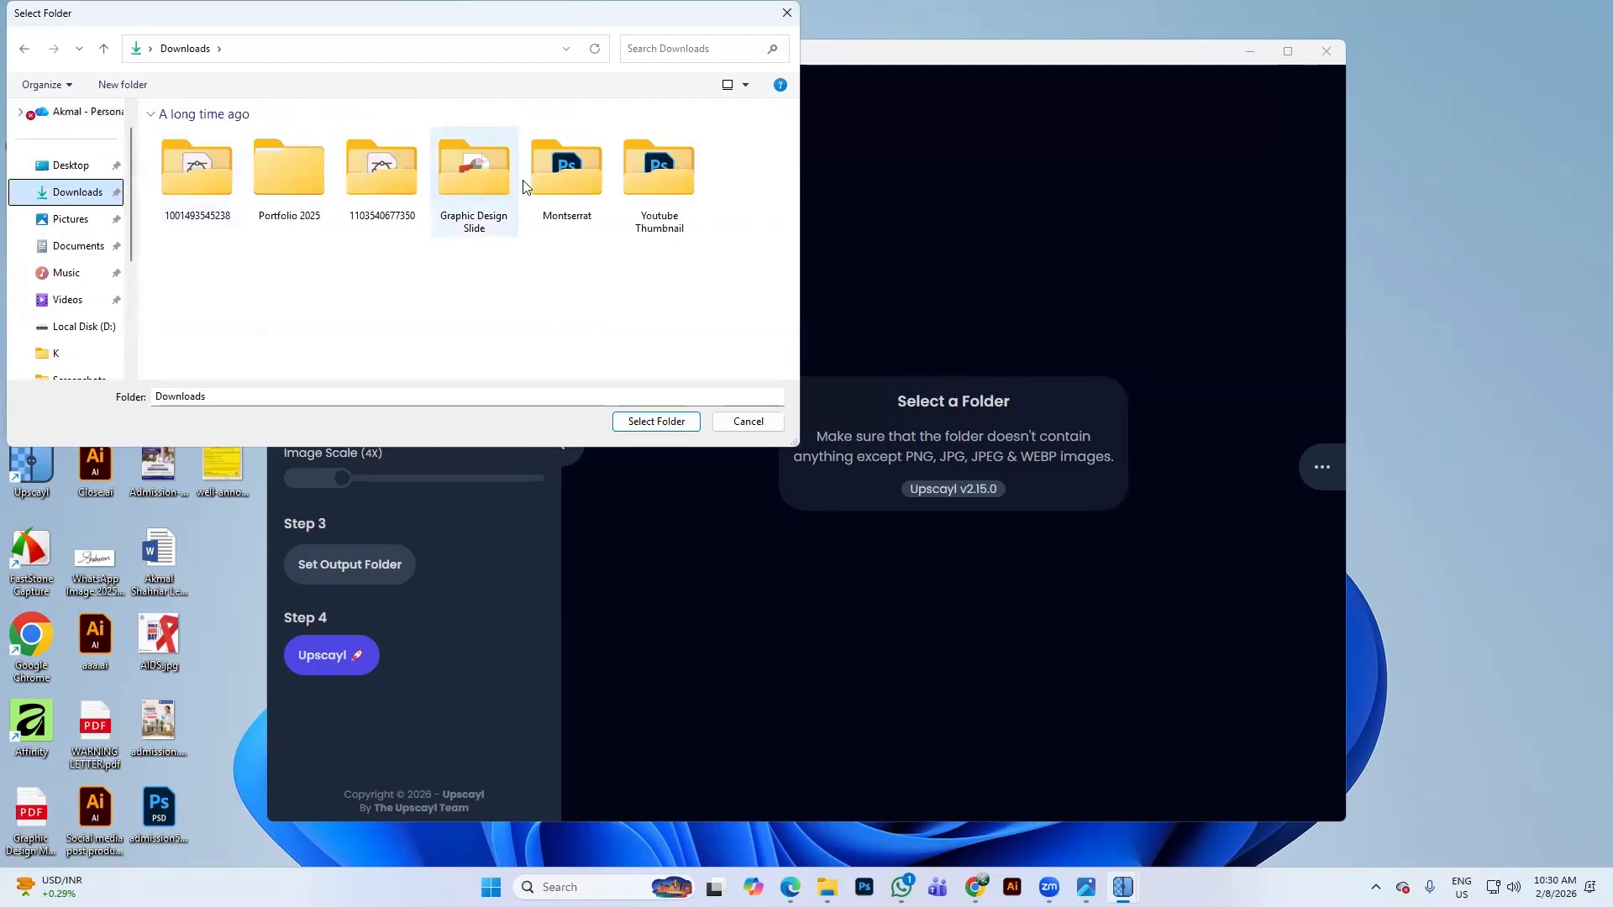
click(760, 424)
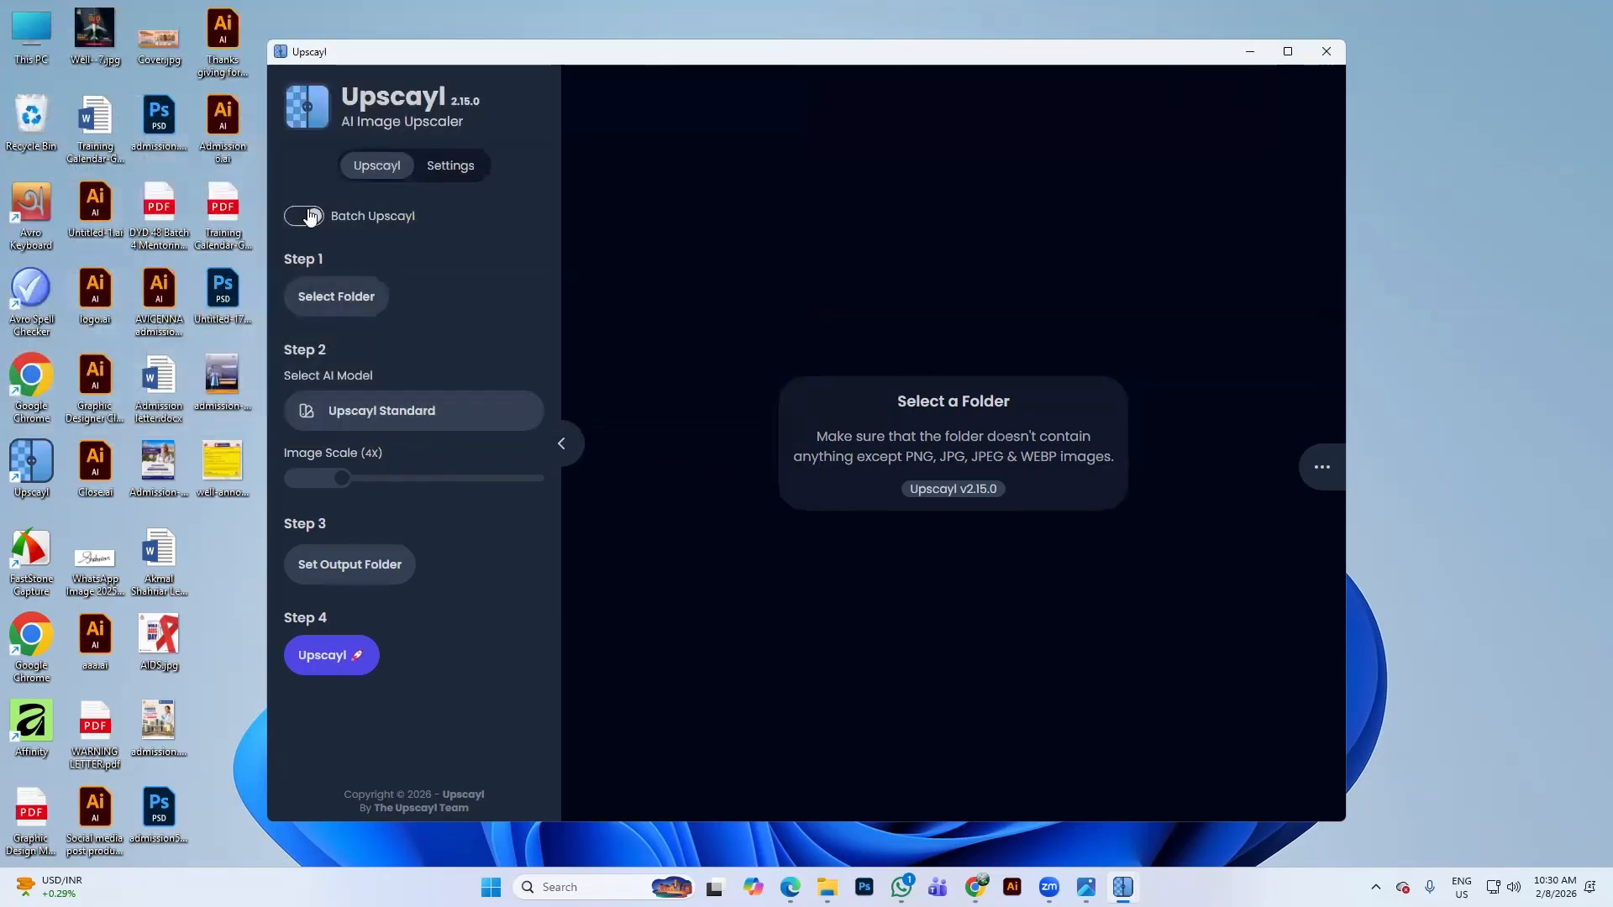
click(316, 218)
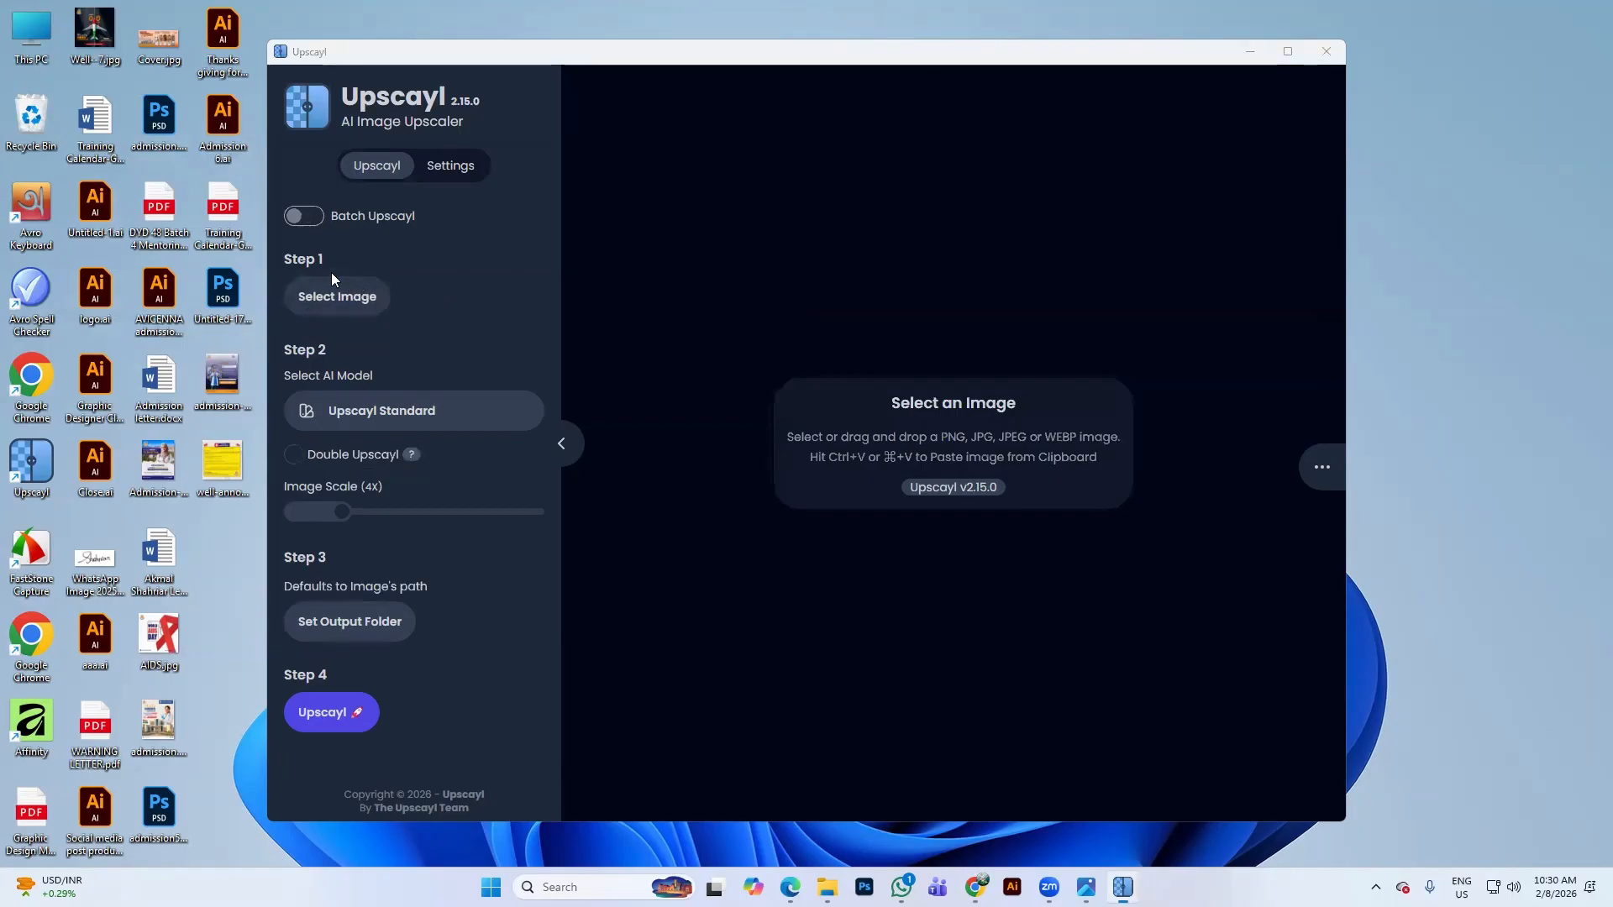
click(321, 296)
click(75, 191)
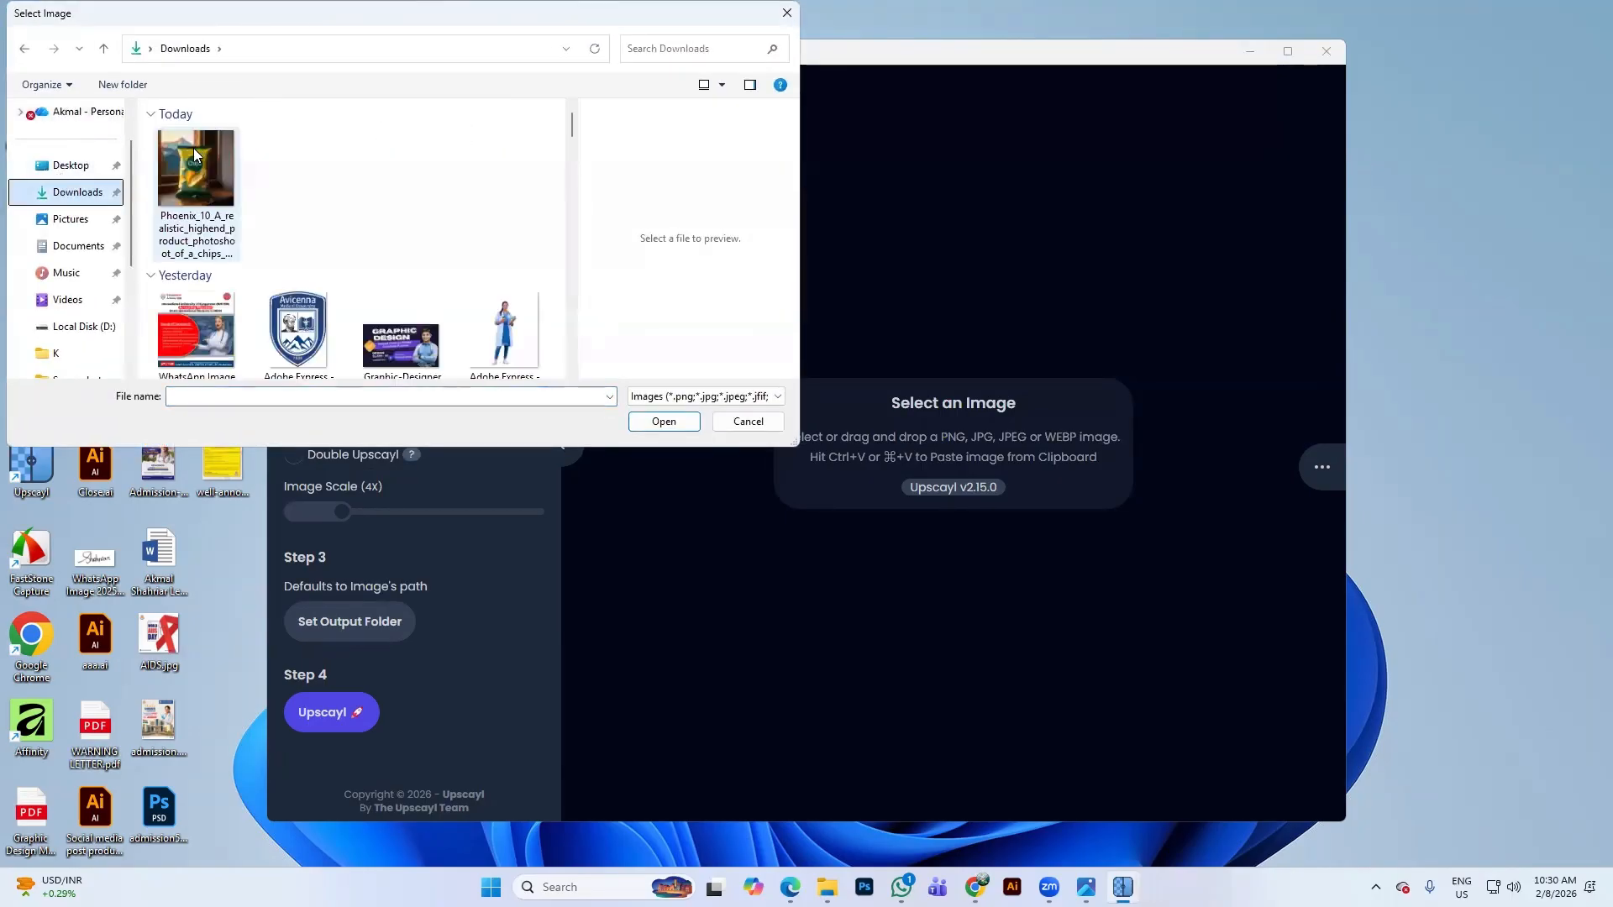
click(194, 156)
click(664, 422)
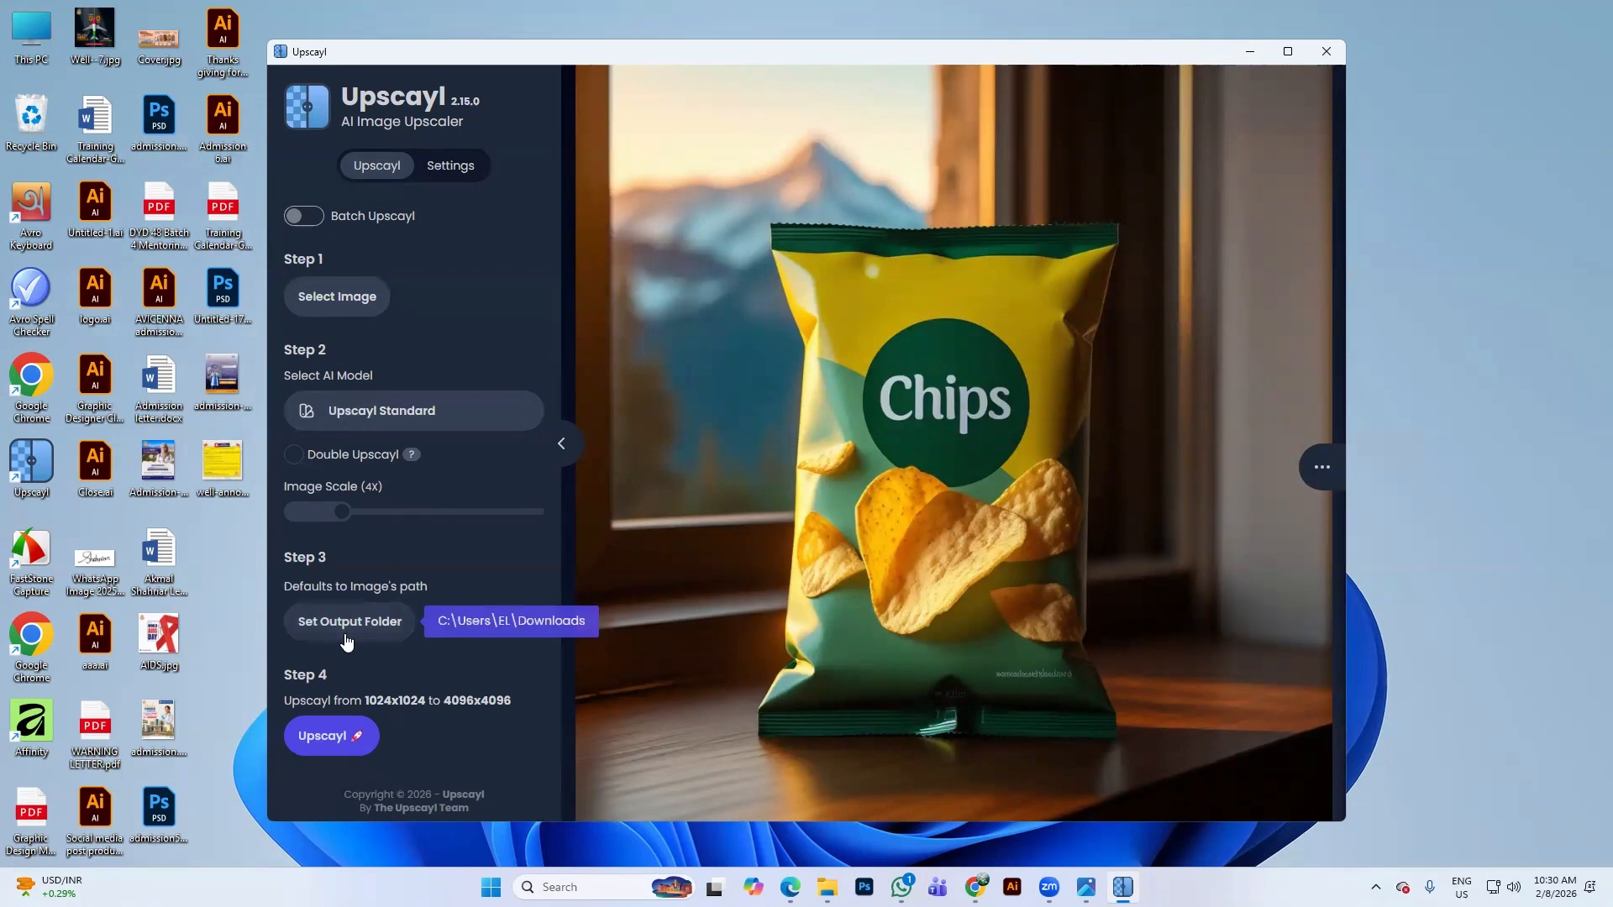
Set the output folder to Desktop and start the 4x upscale
click(396, 632)
click(65, 181)
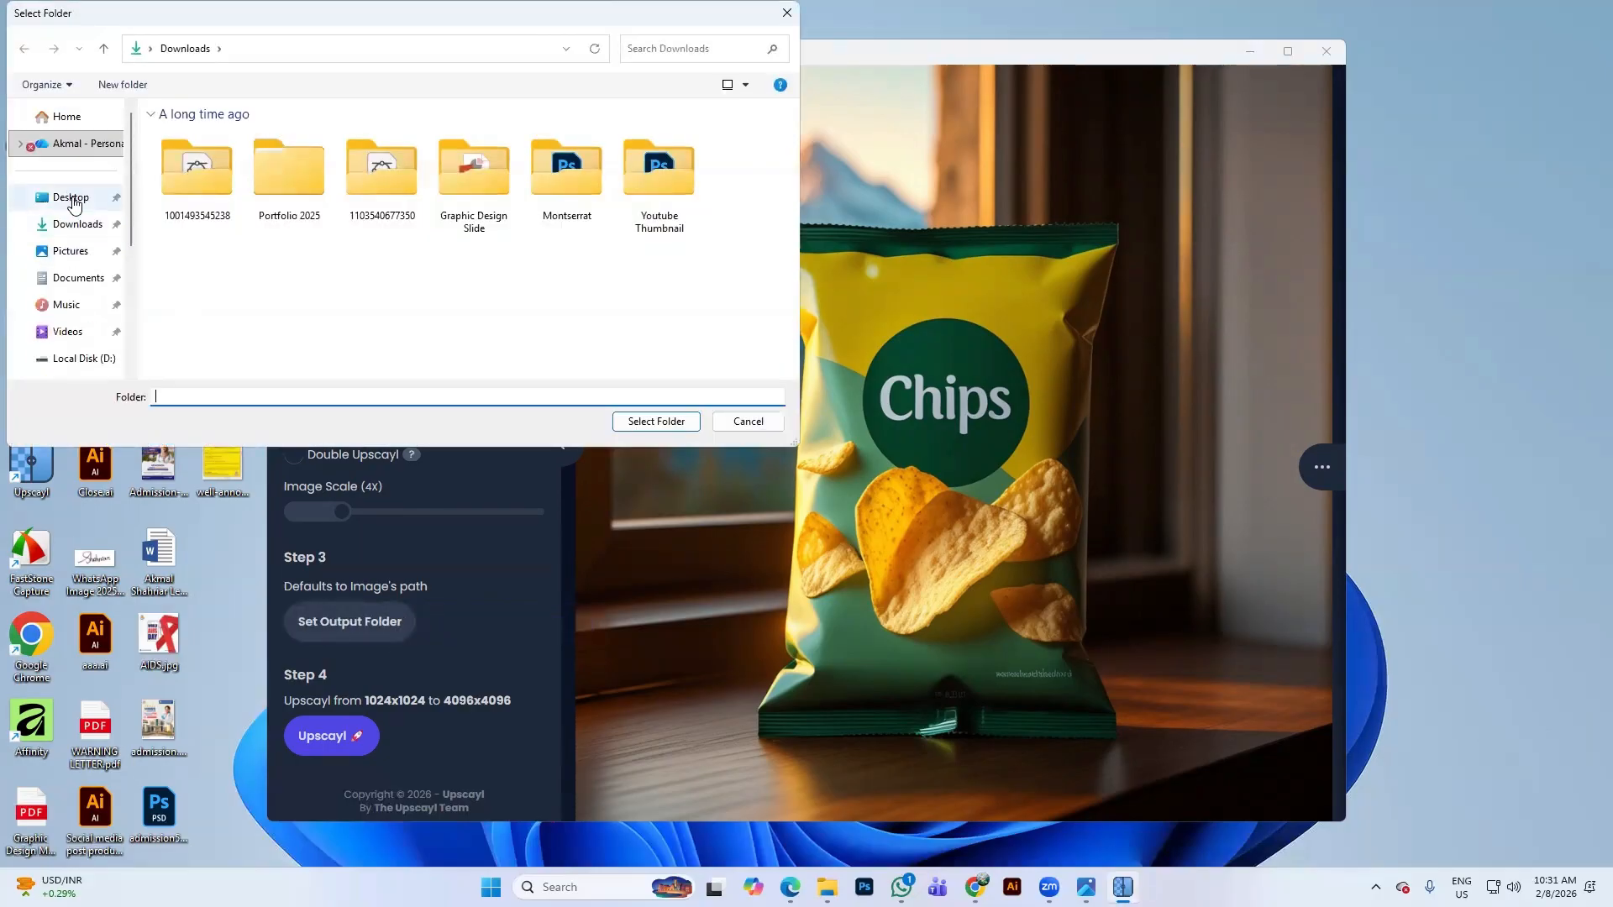
click(645, 421)
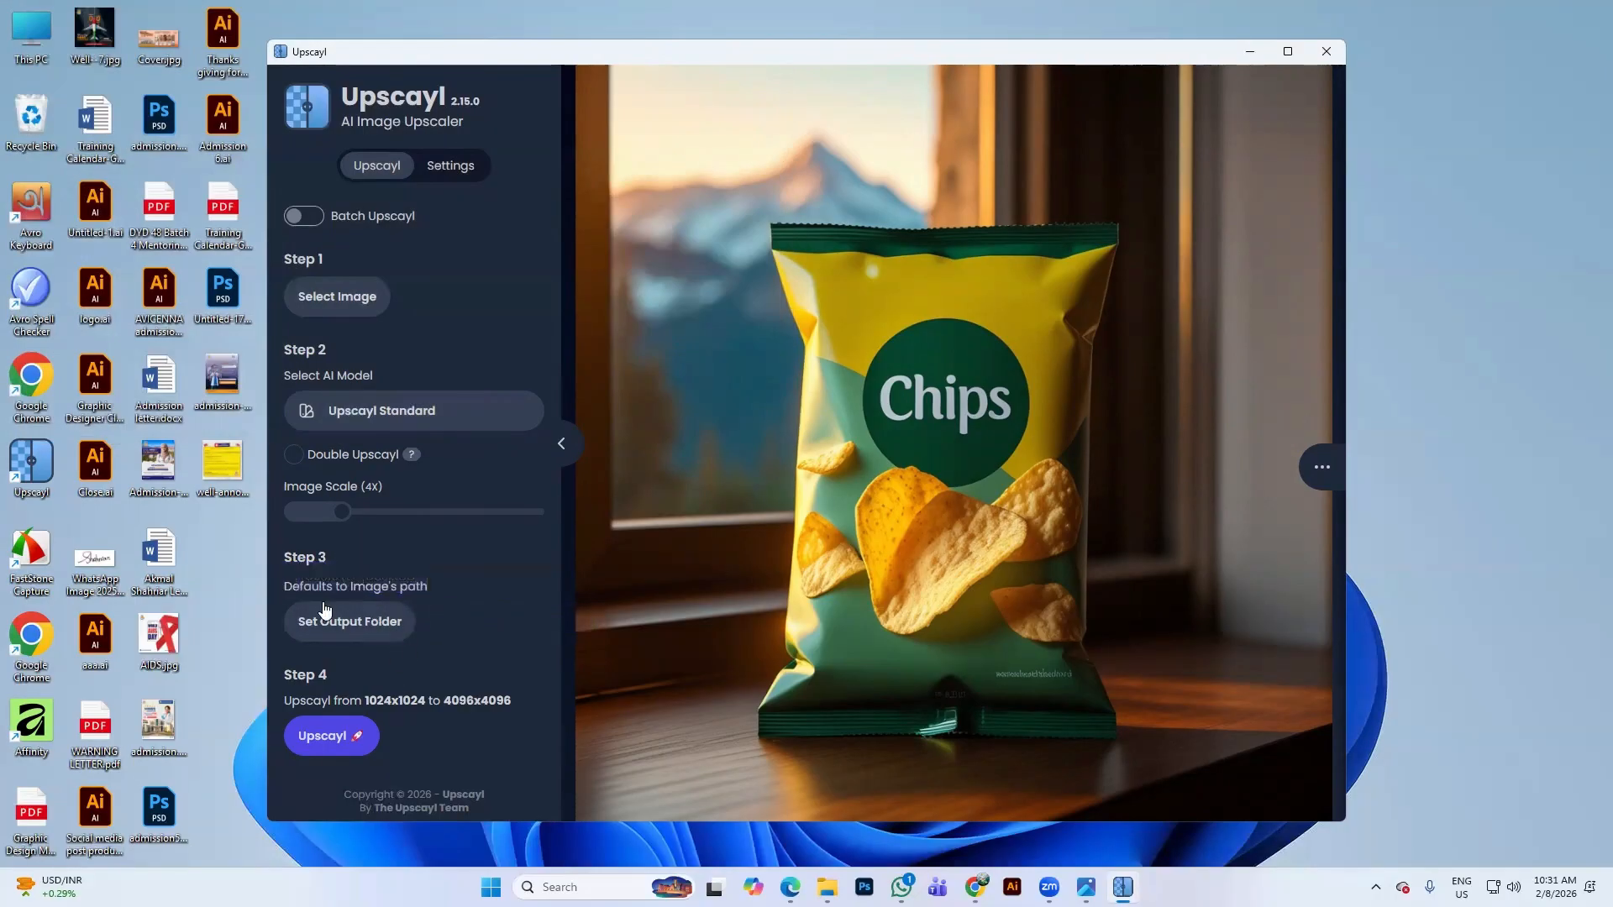
click(340, 736)
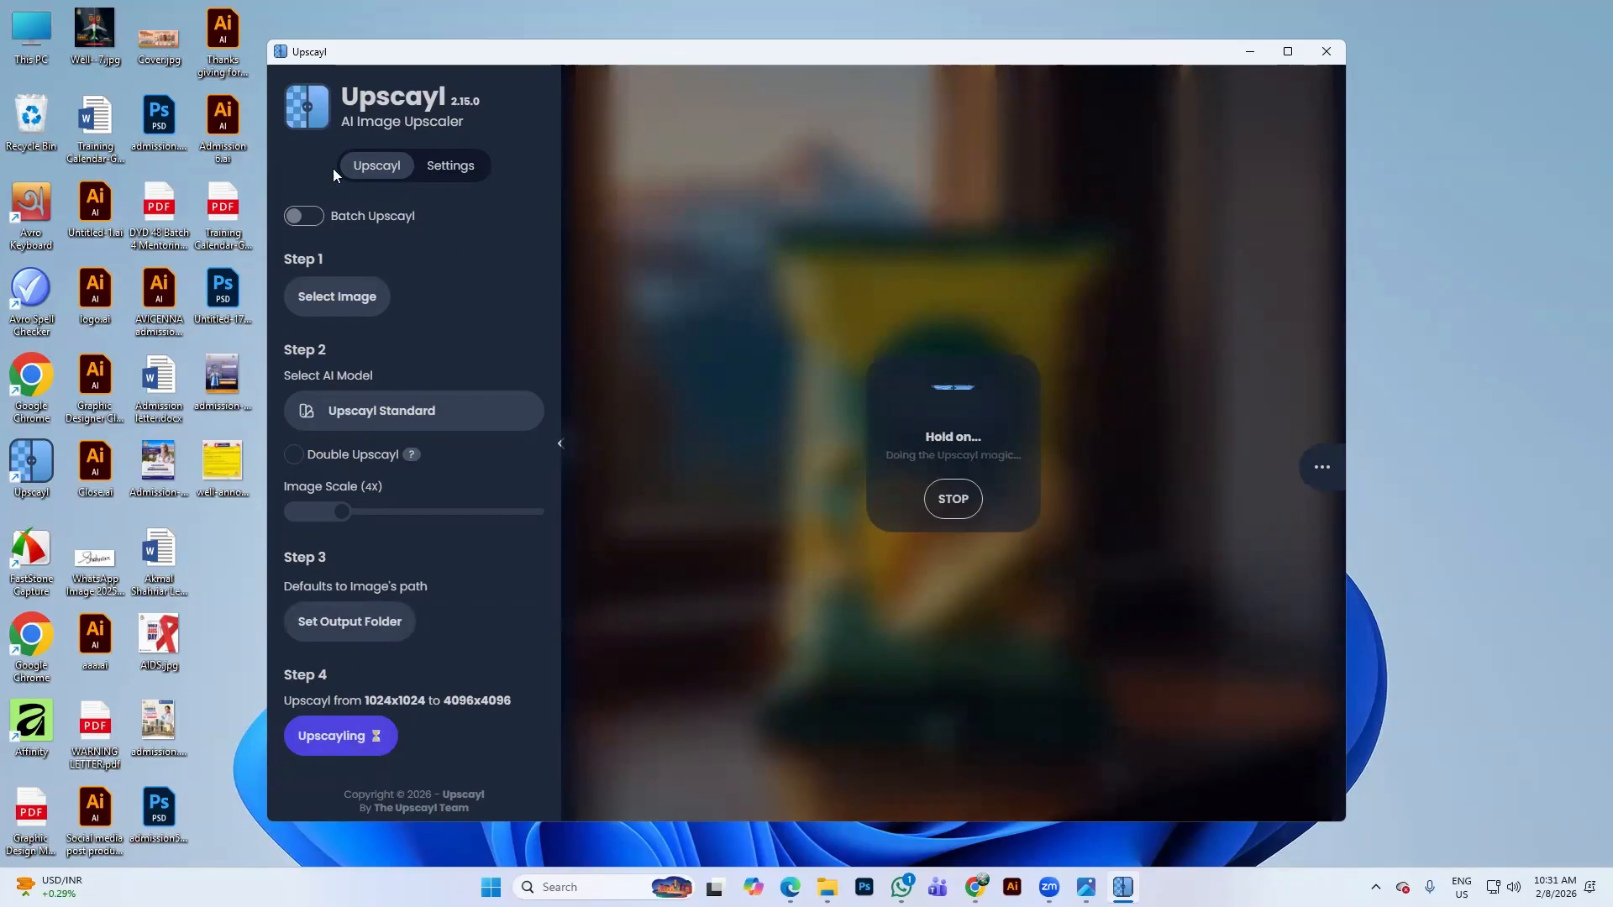
Browse Upscayl's Settings while the upscale runs, then minimize the Upscayl window
click(452, 168)
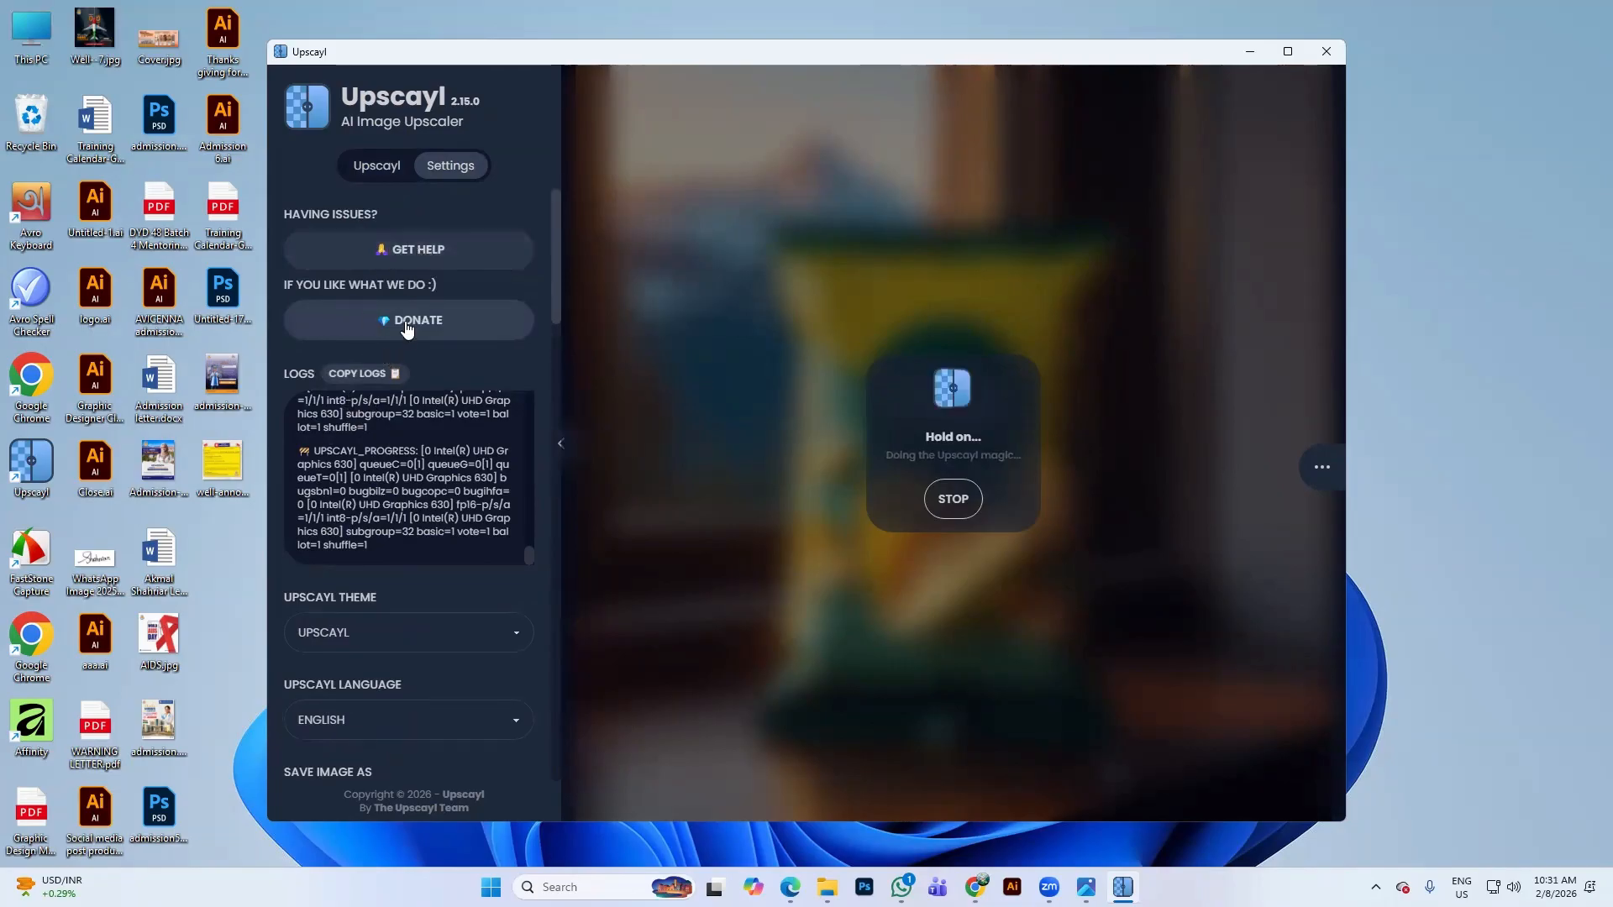
scroll(353, 648, down, 2)
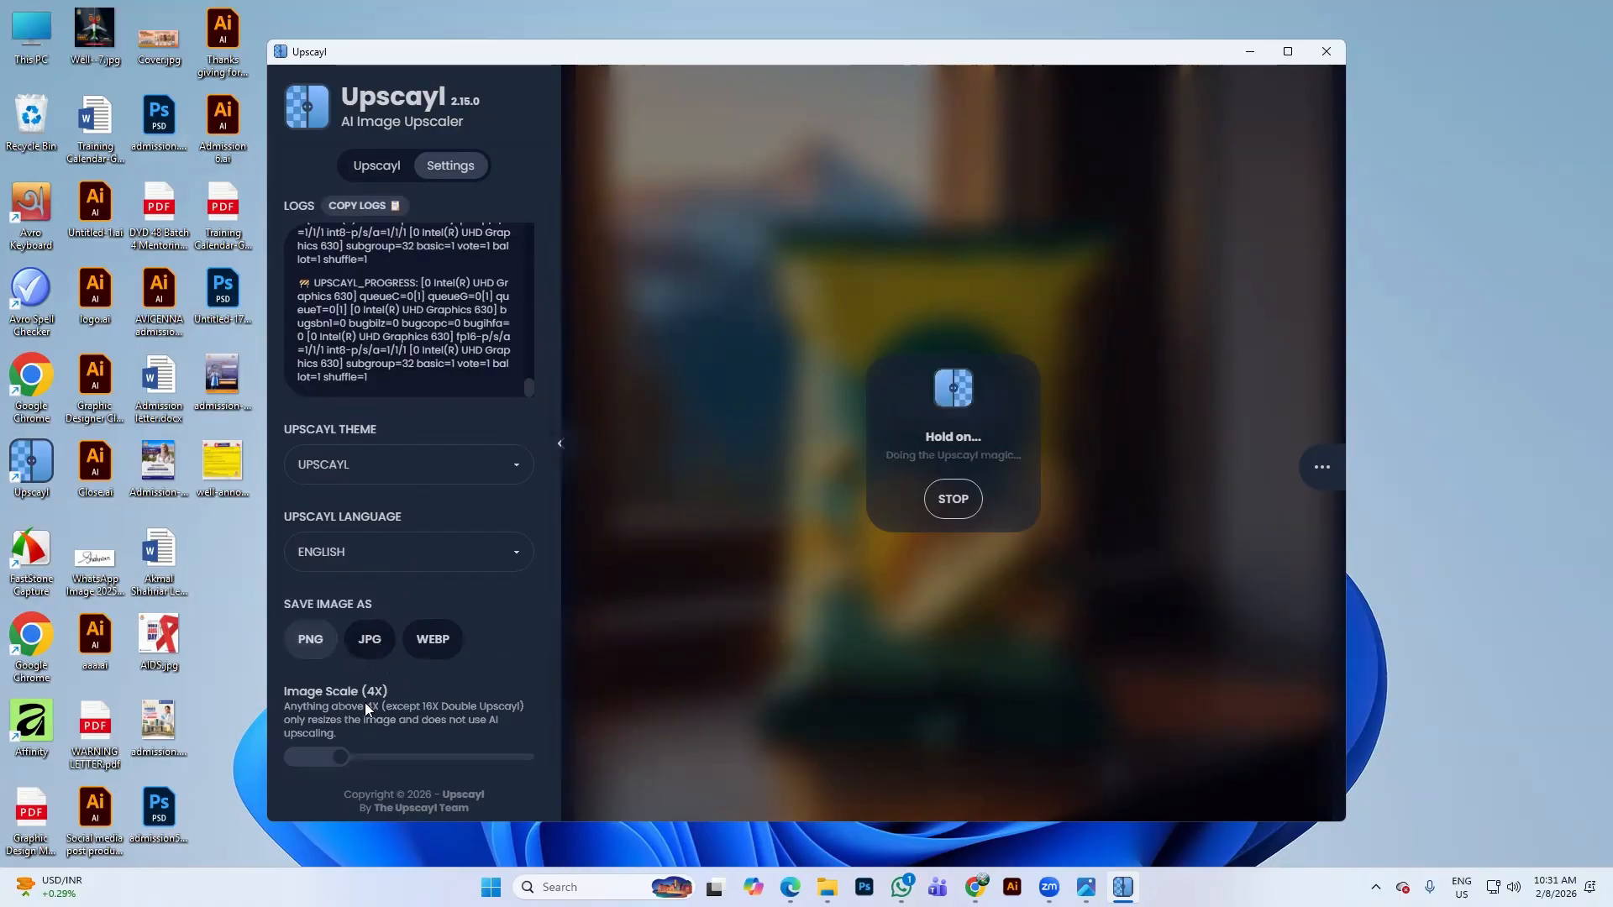
scroll(345, 756, down, 2)
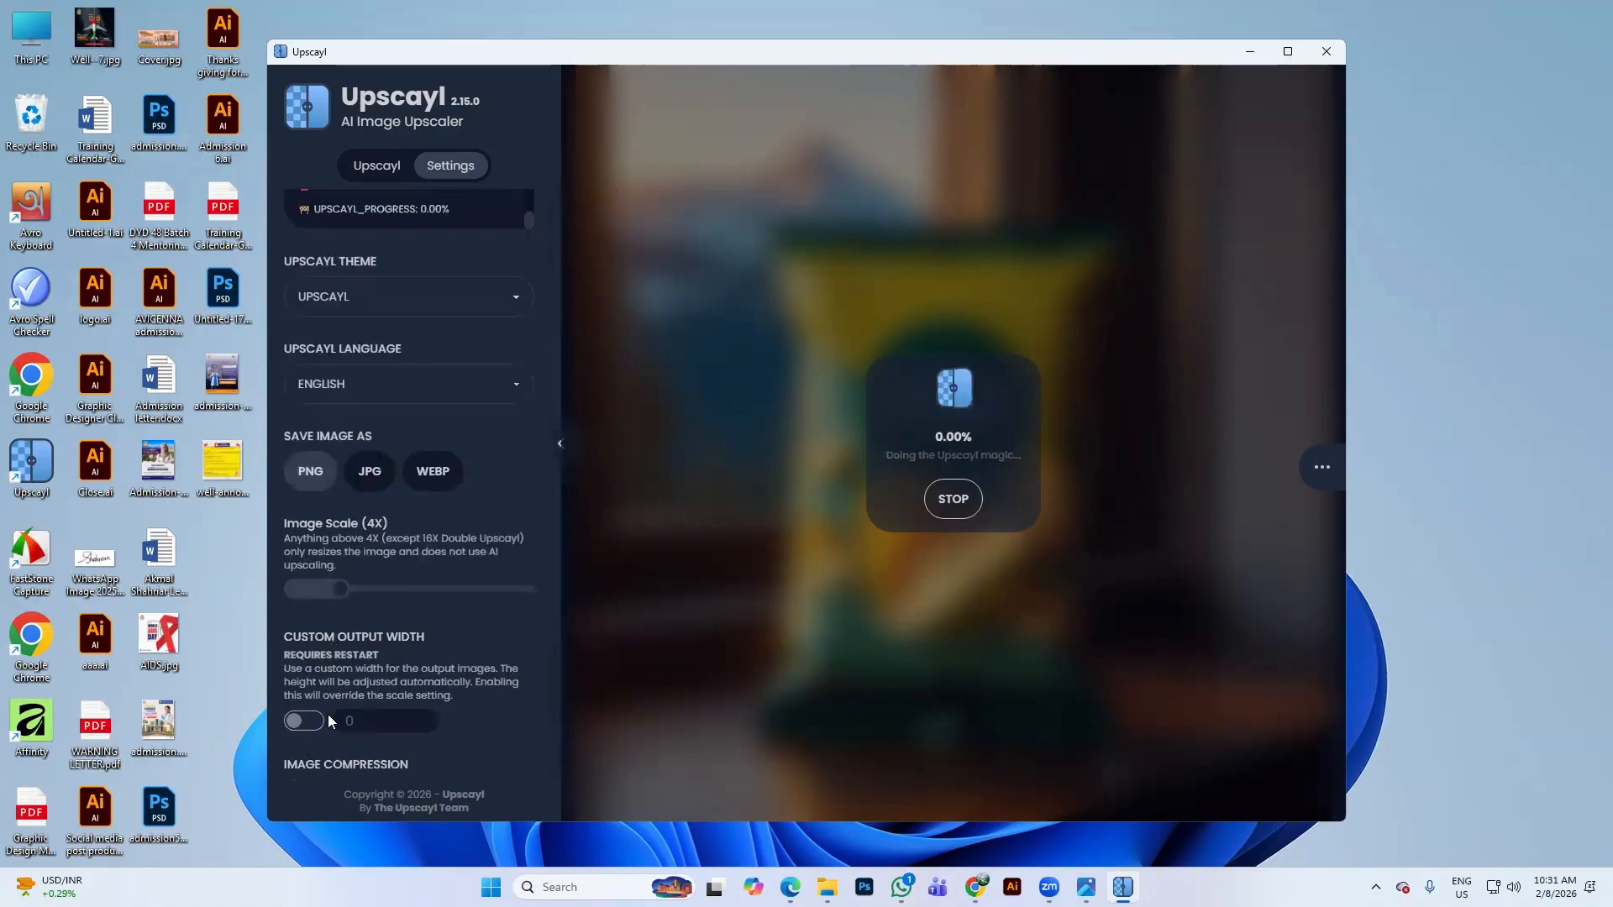
scroll(348, 715, down, 2)
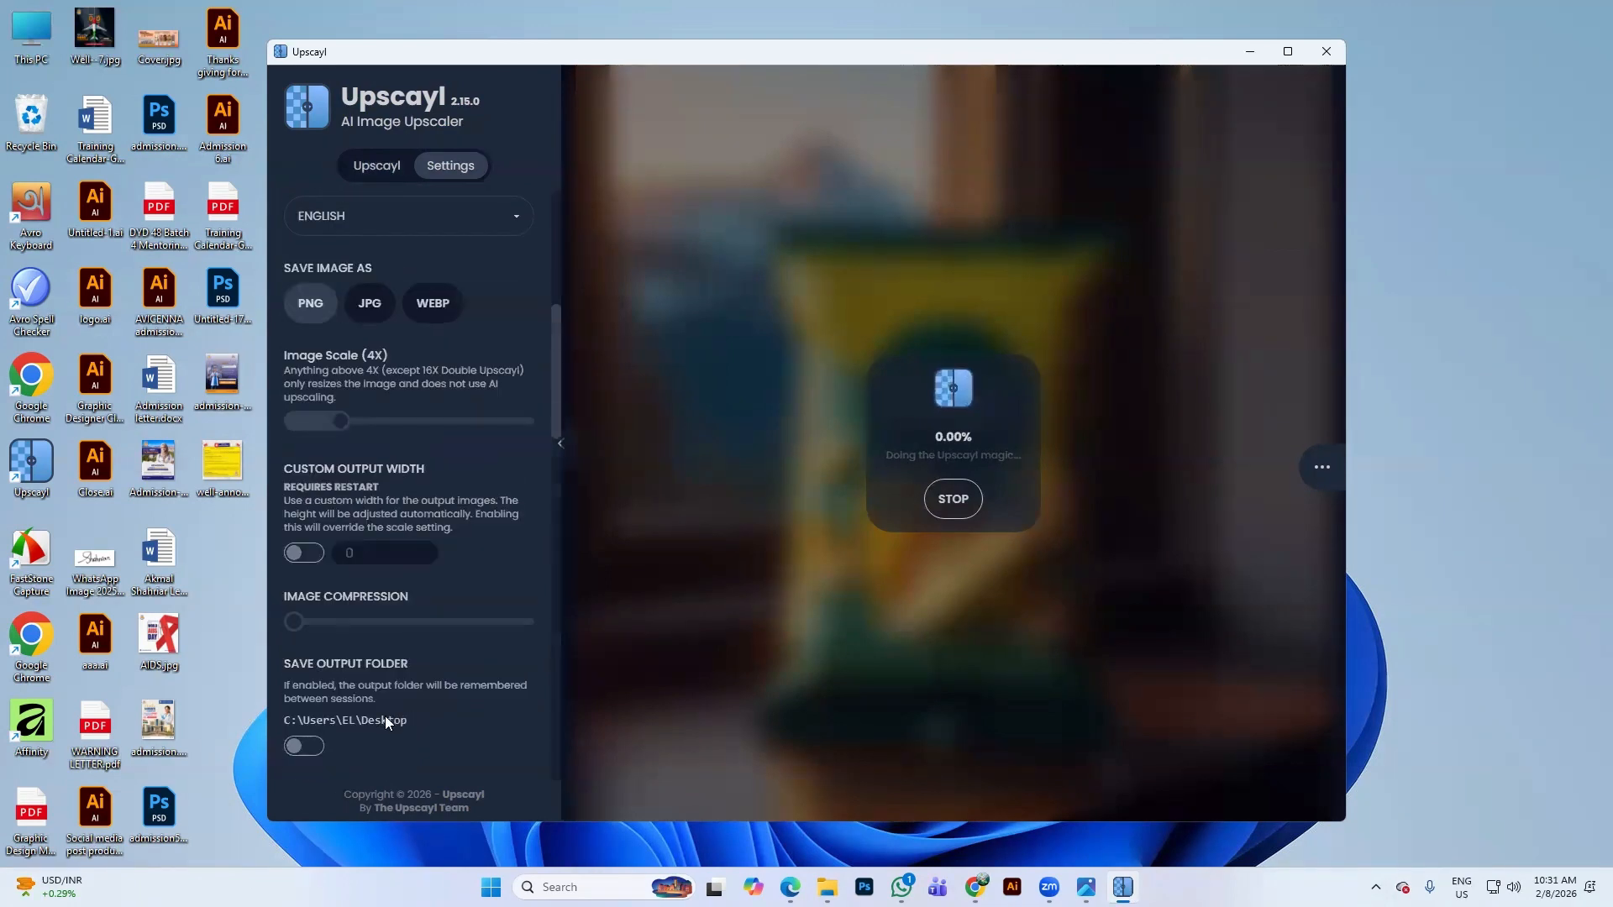
scroll(313, 686, down, 2)
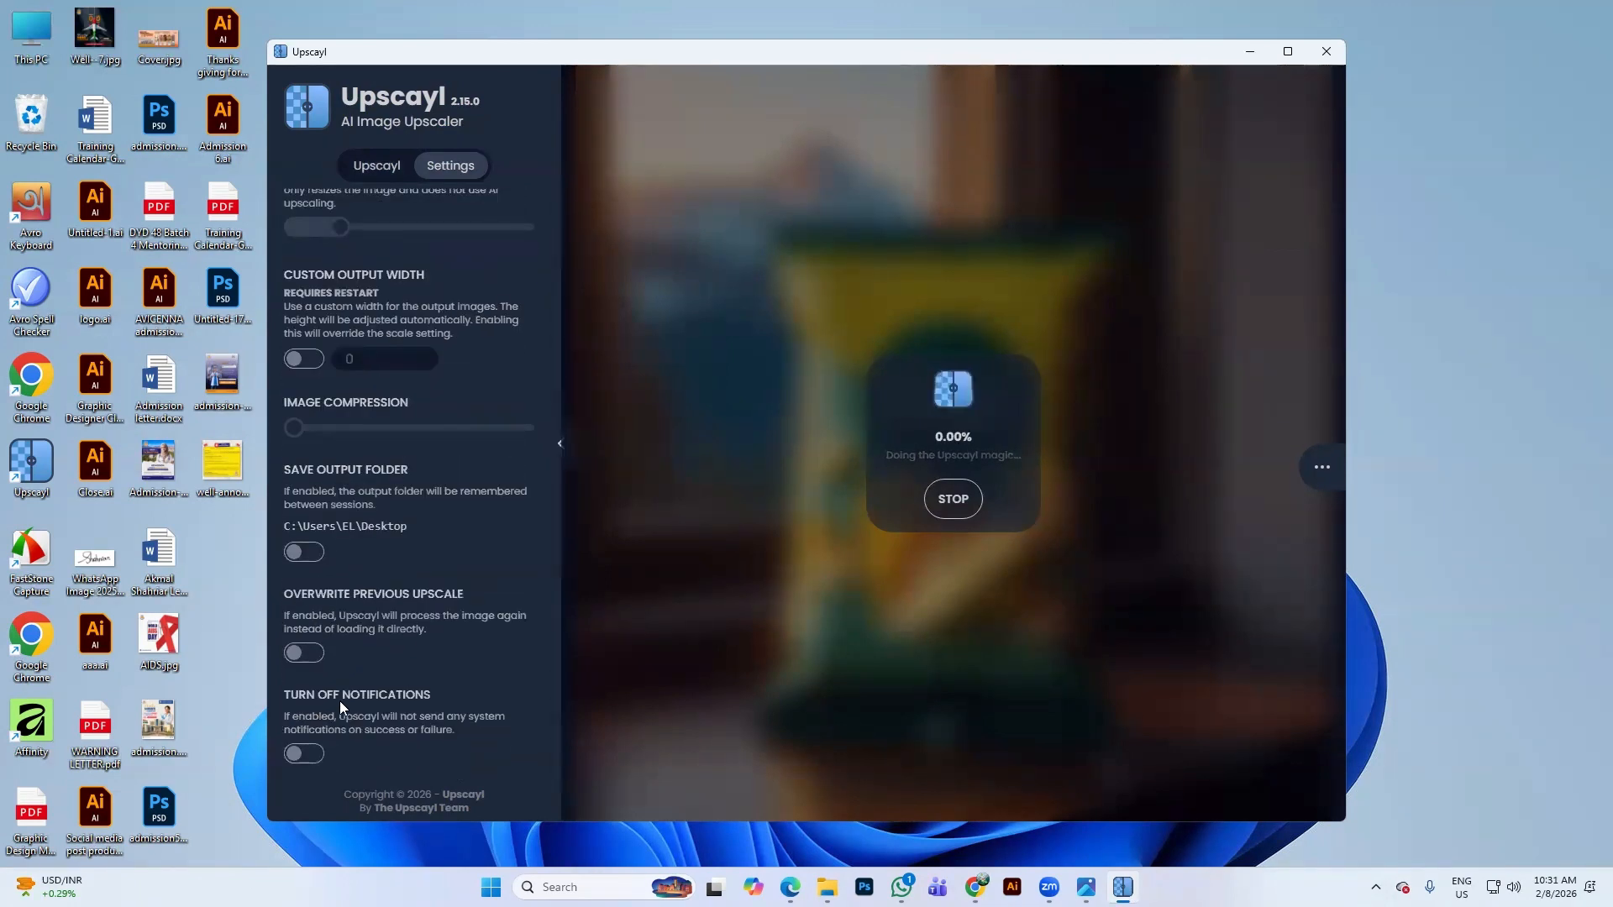
scroll(336, 709, down, 3)
scroll(453, 639, down, 1)
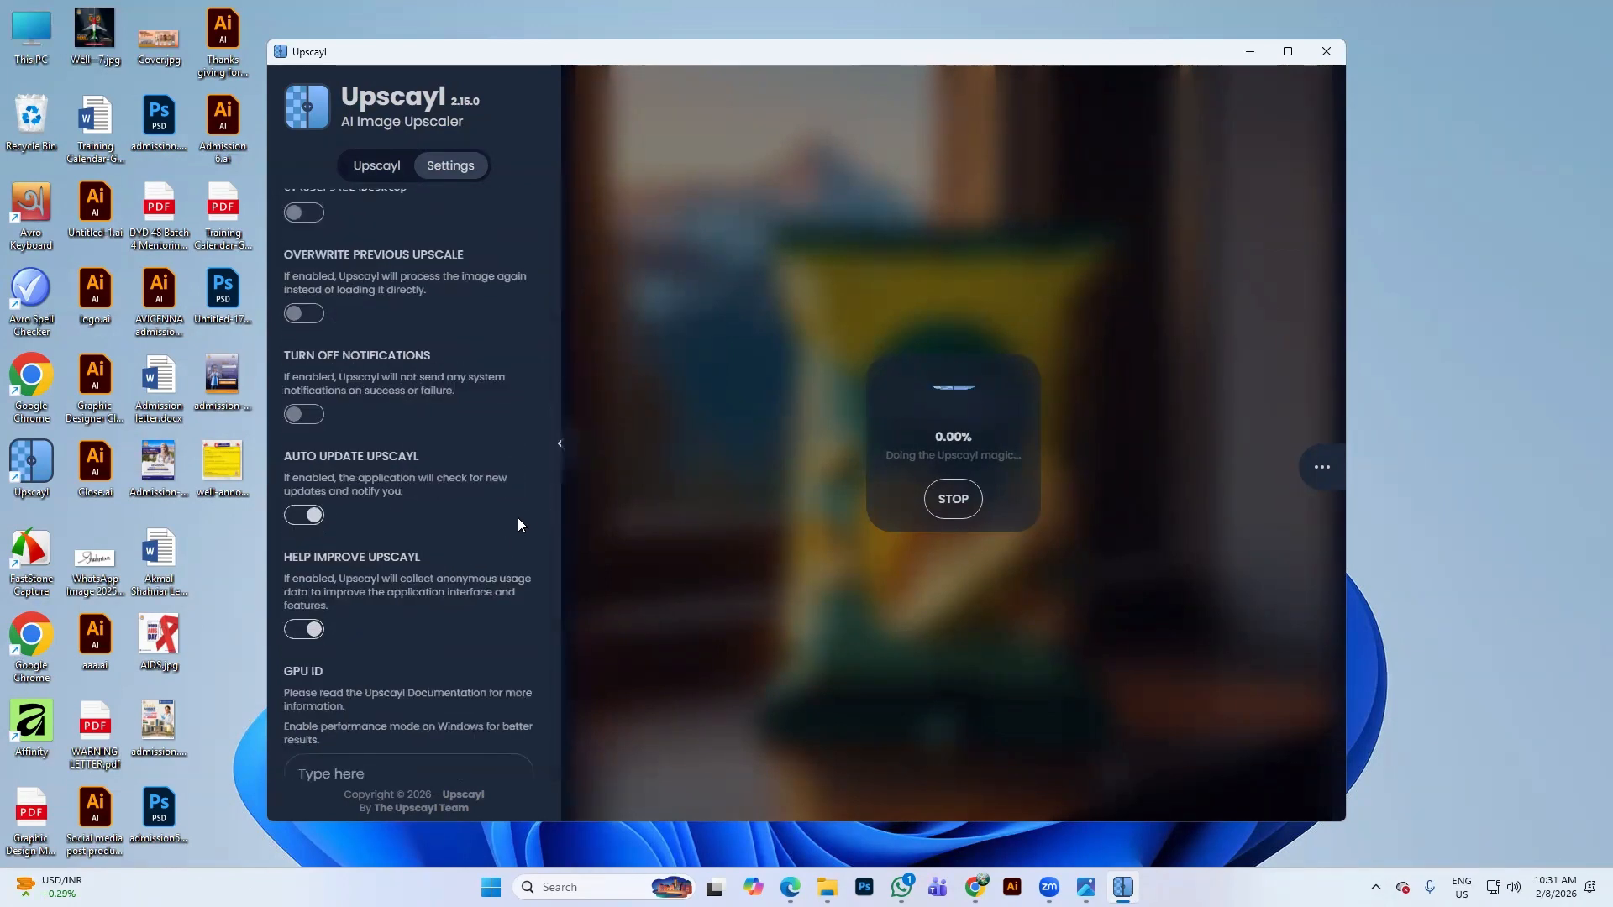
scroll(521, 504, down, 1)
scroll(534, 422, up, 4)
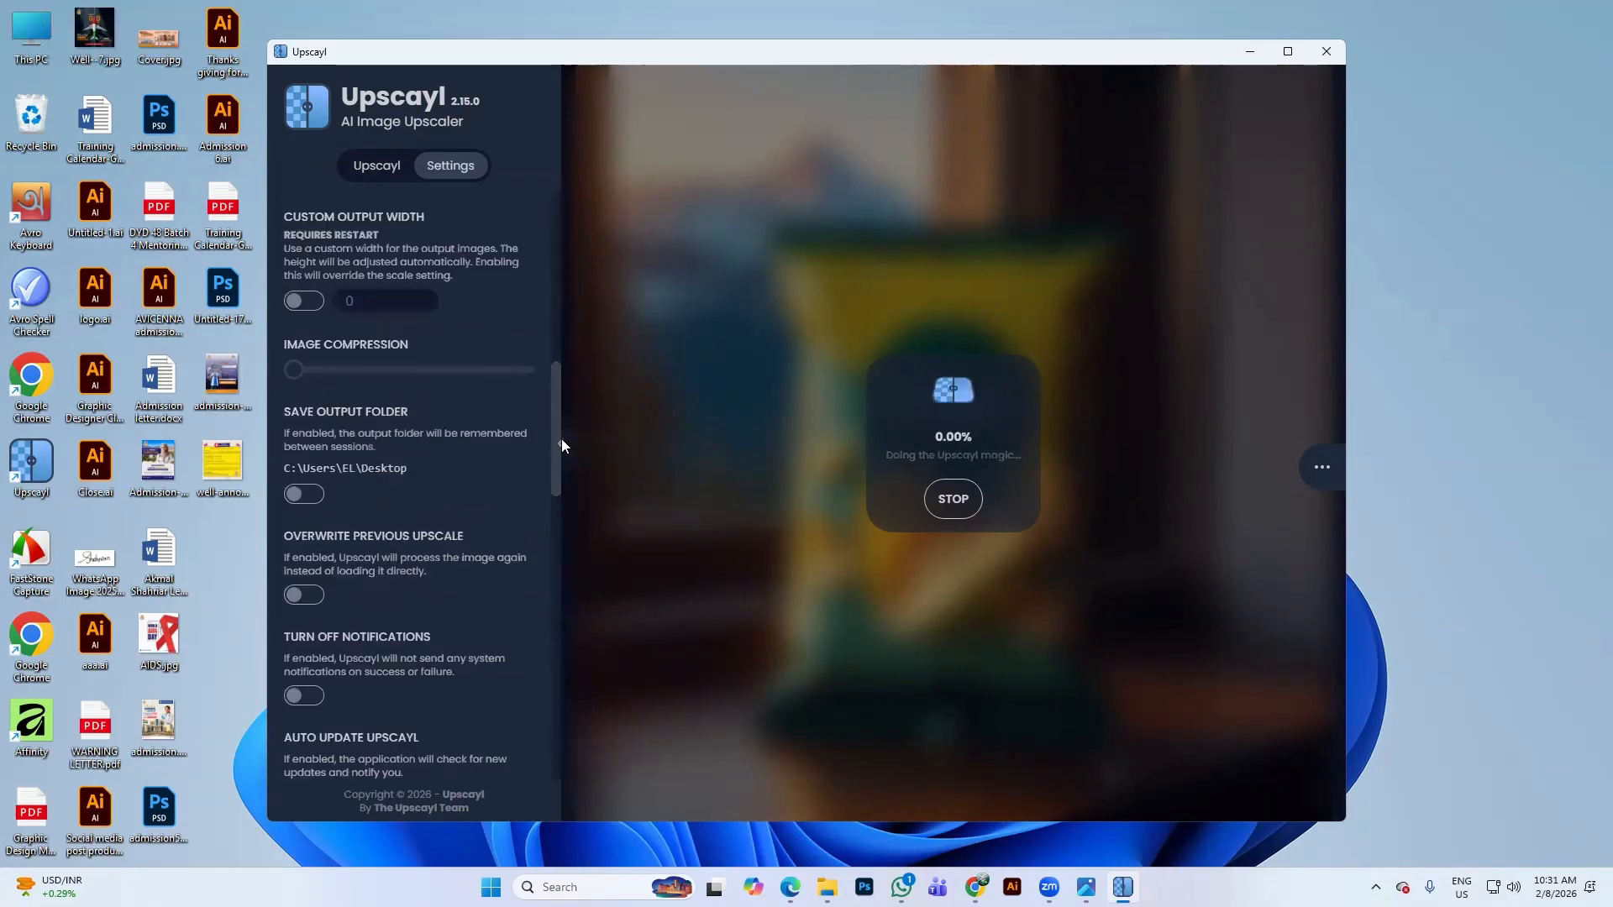
click(376, 167)
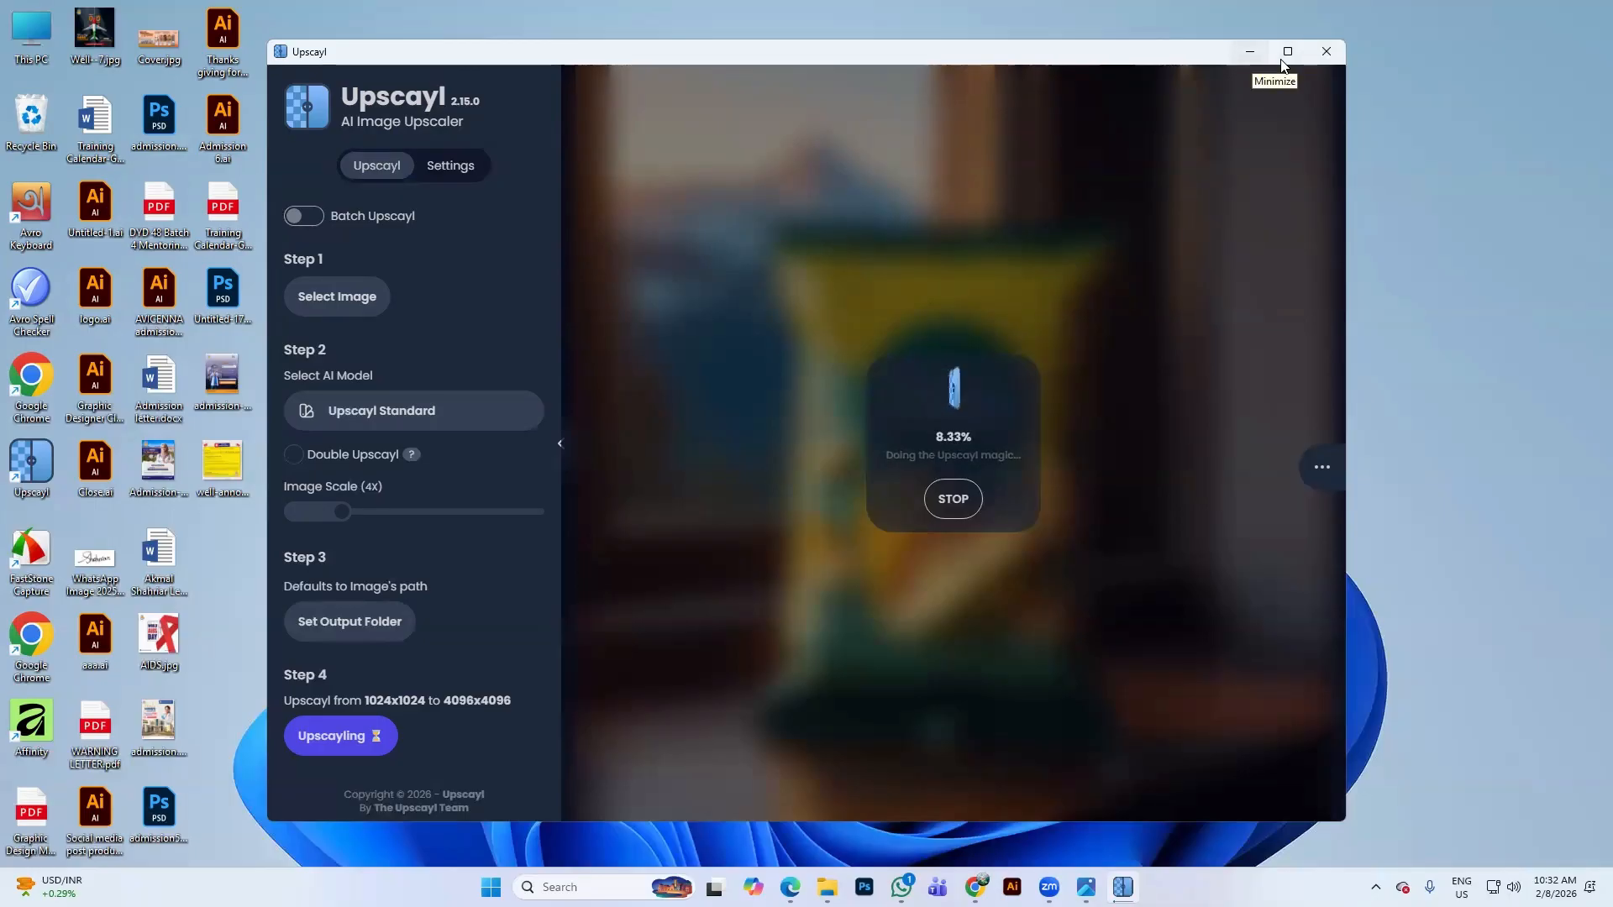
click(1256, 57)
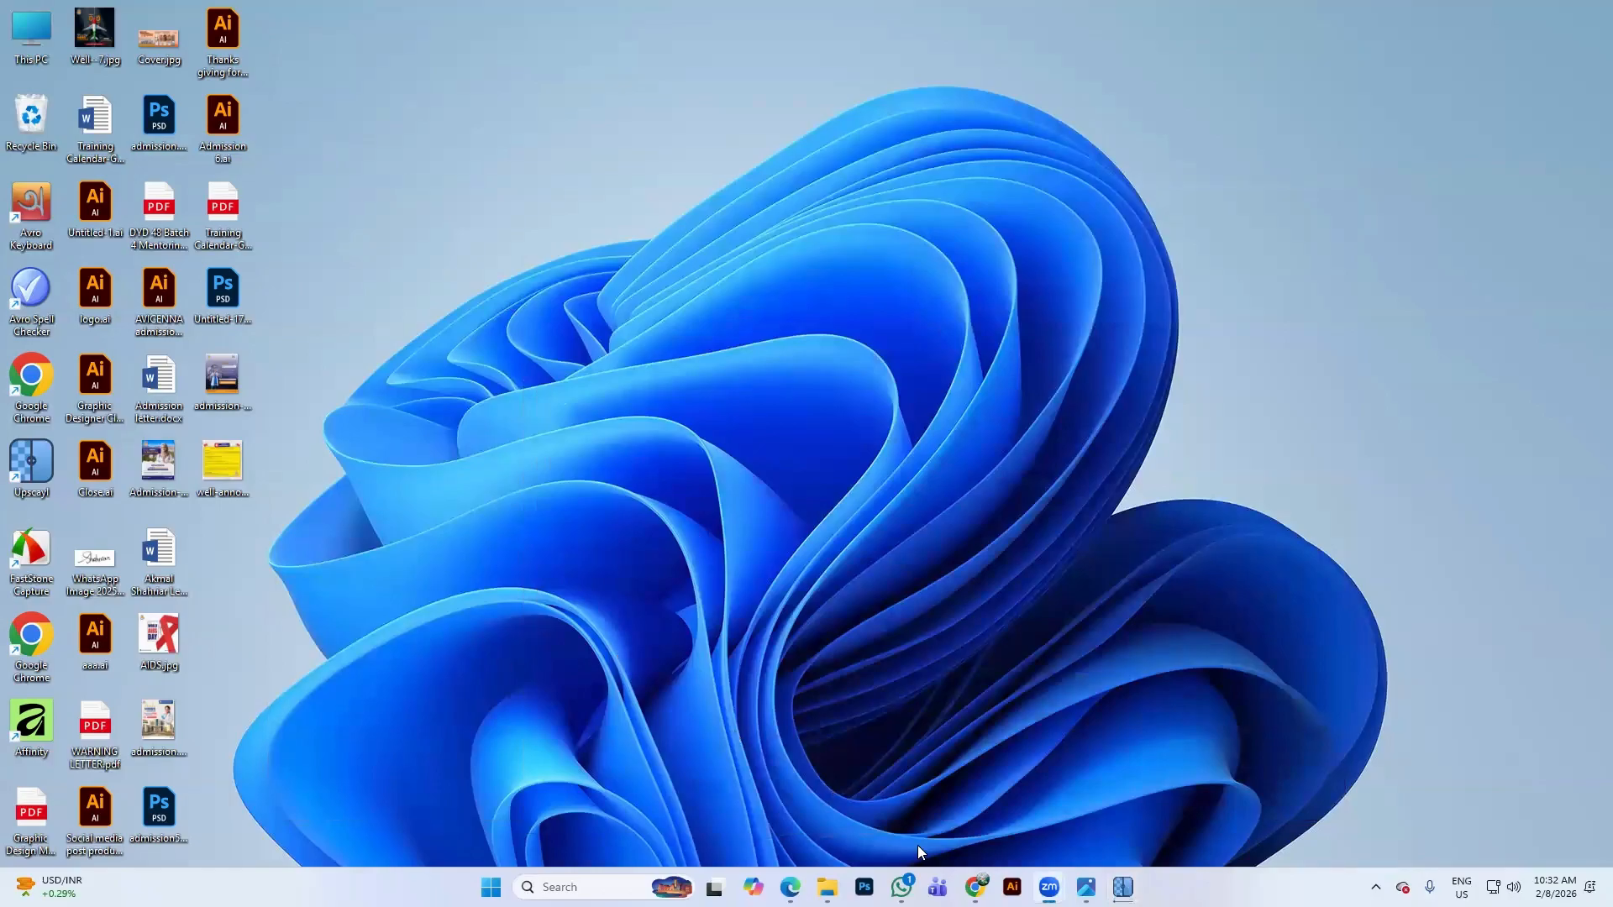
Restore Chrome and close the Leonardo.Ai tab
click(976, 887)
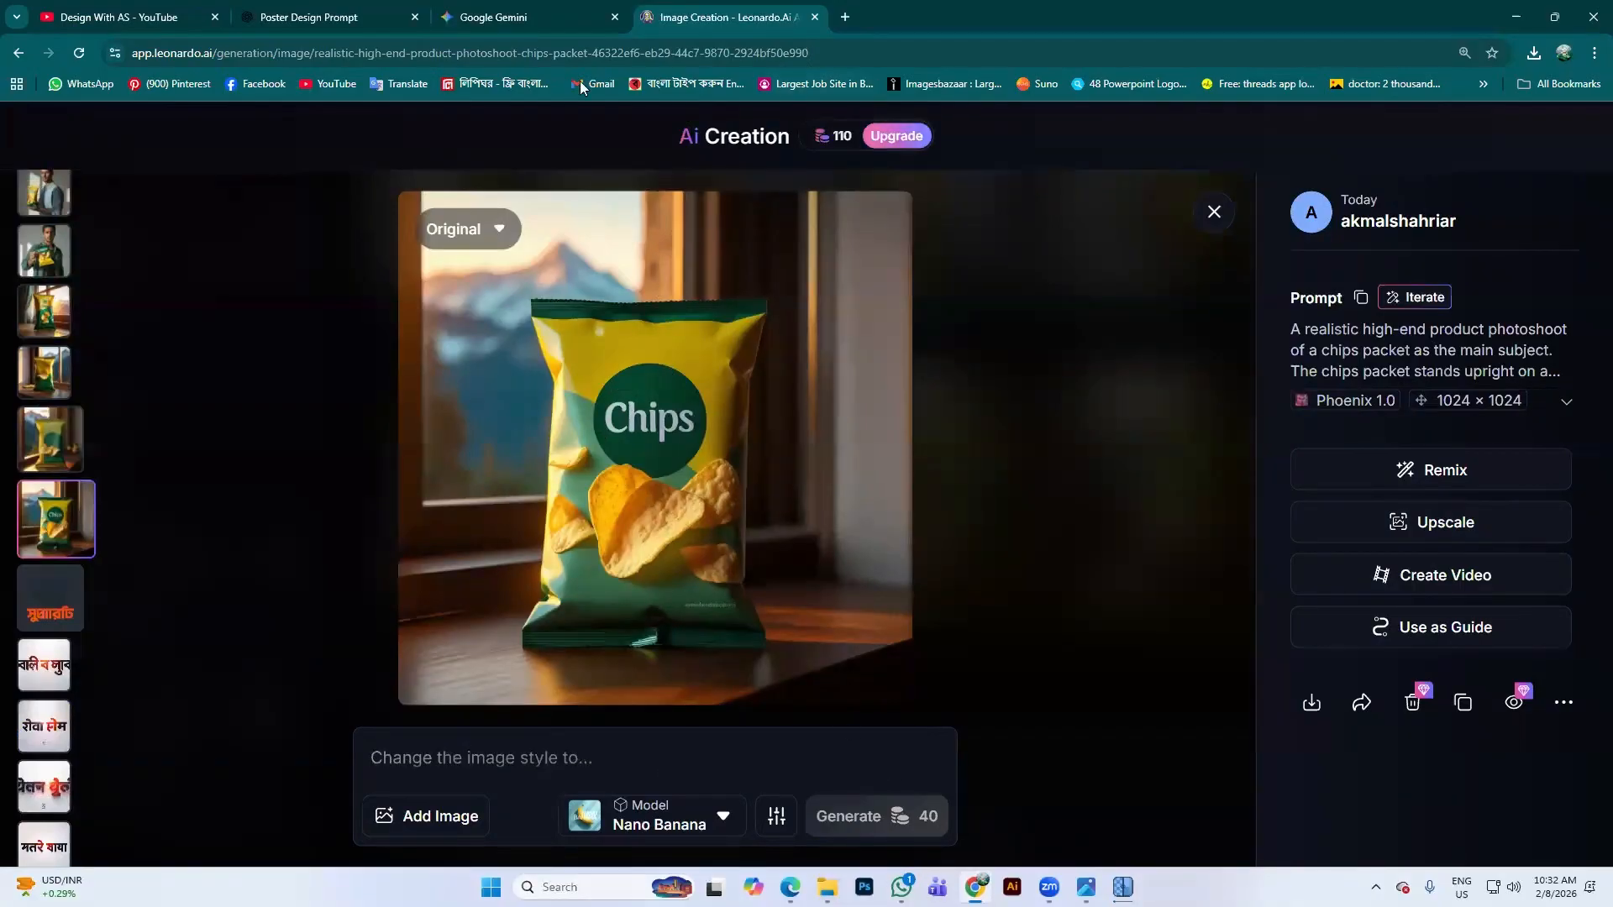
click(813, 18)
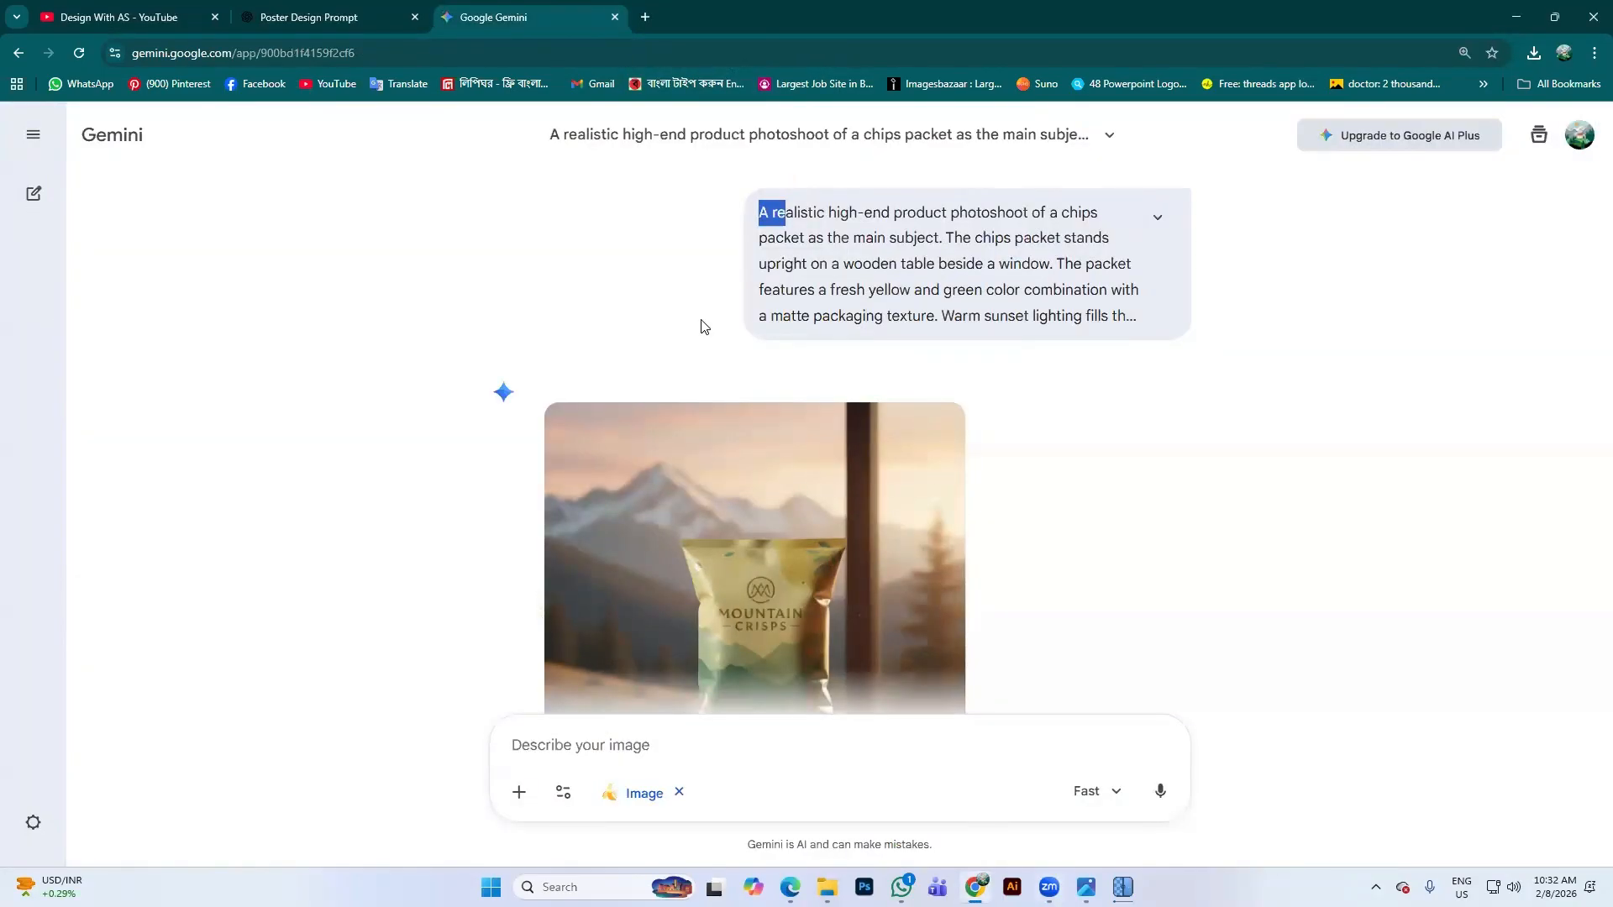
scroll(701, 326, down, 4)
Search Google for ideogram in a new tab and open the Ideogram site
click(646, 18)
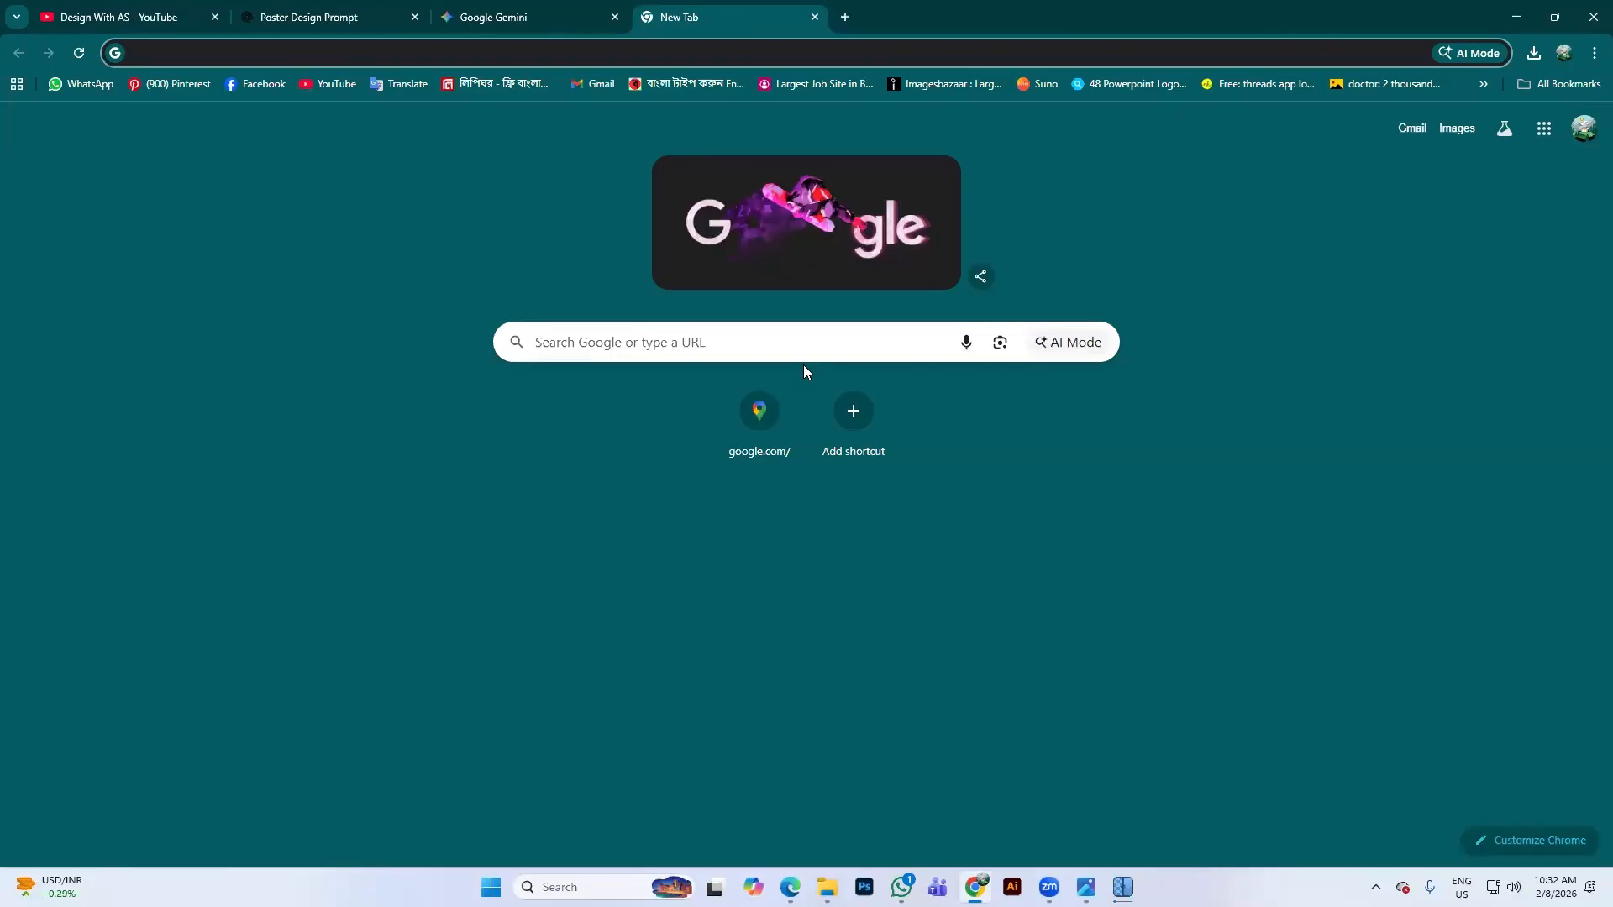
click(771, 346)
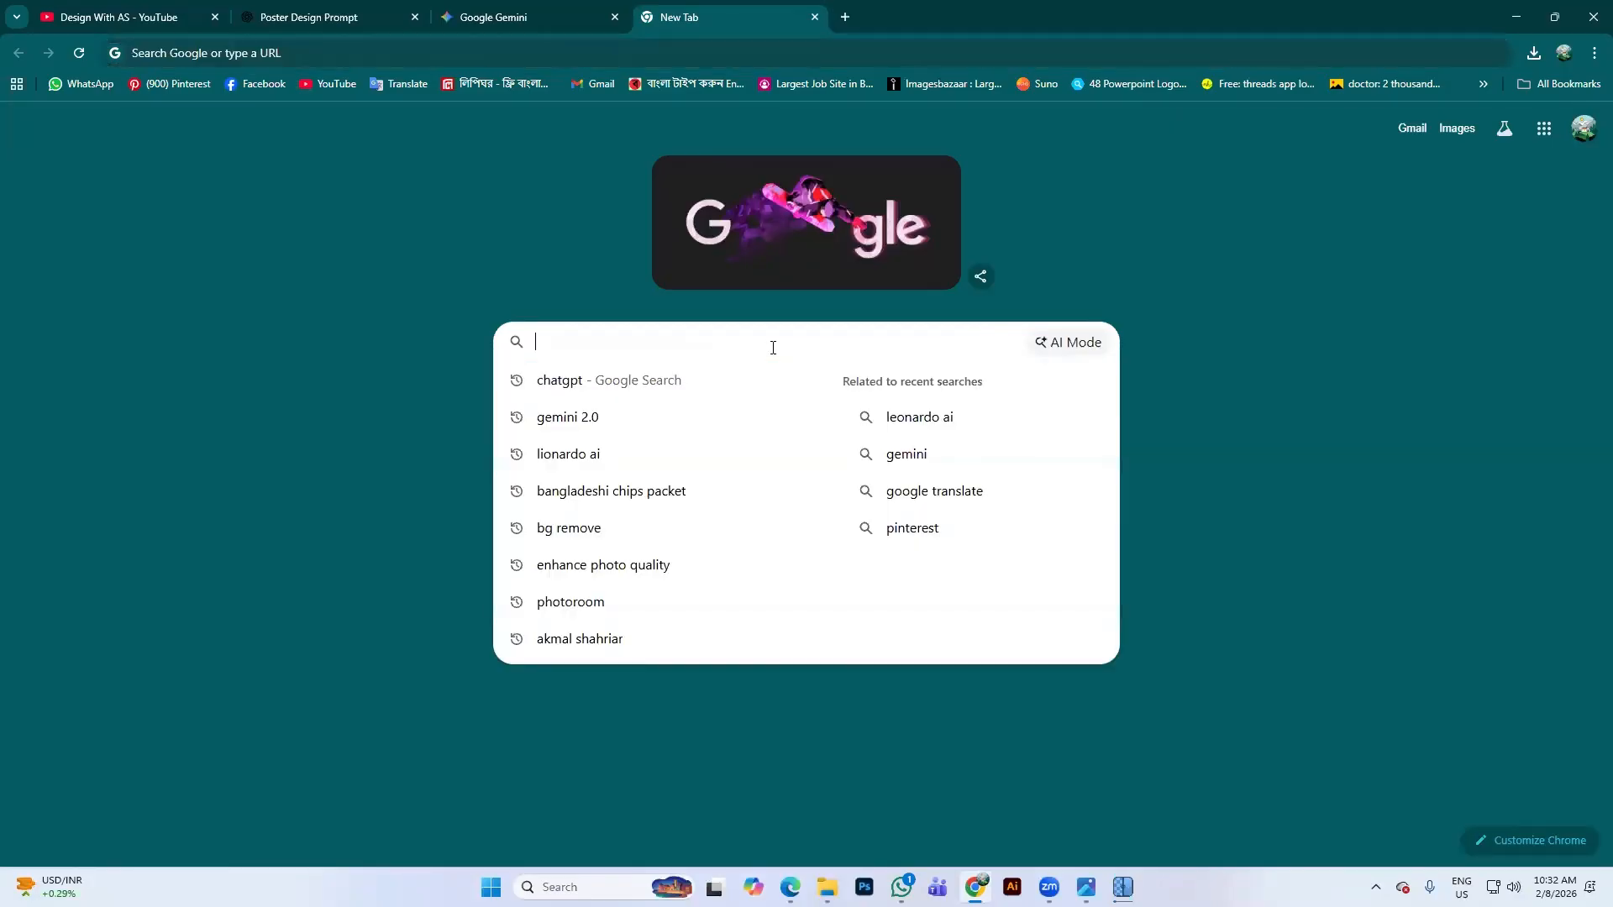
text(idogra)
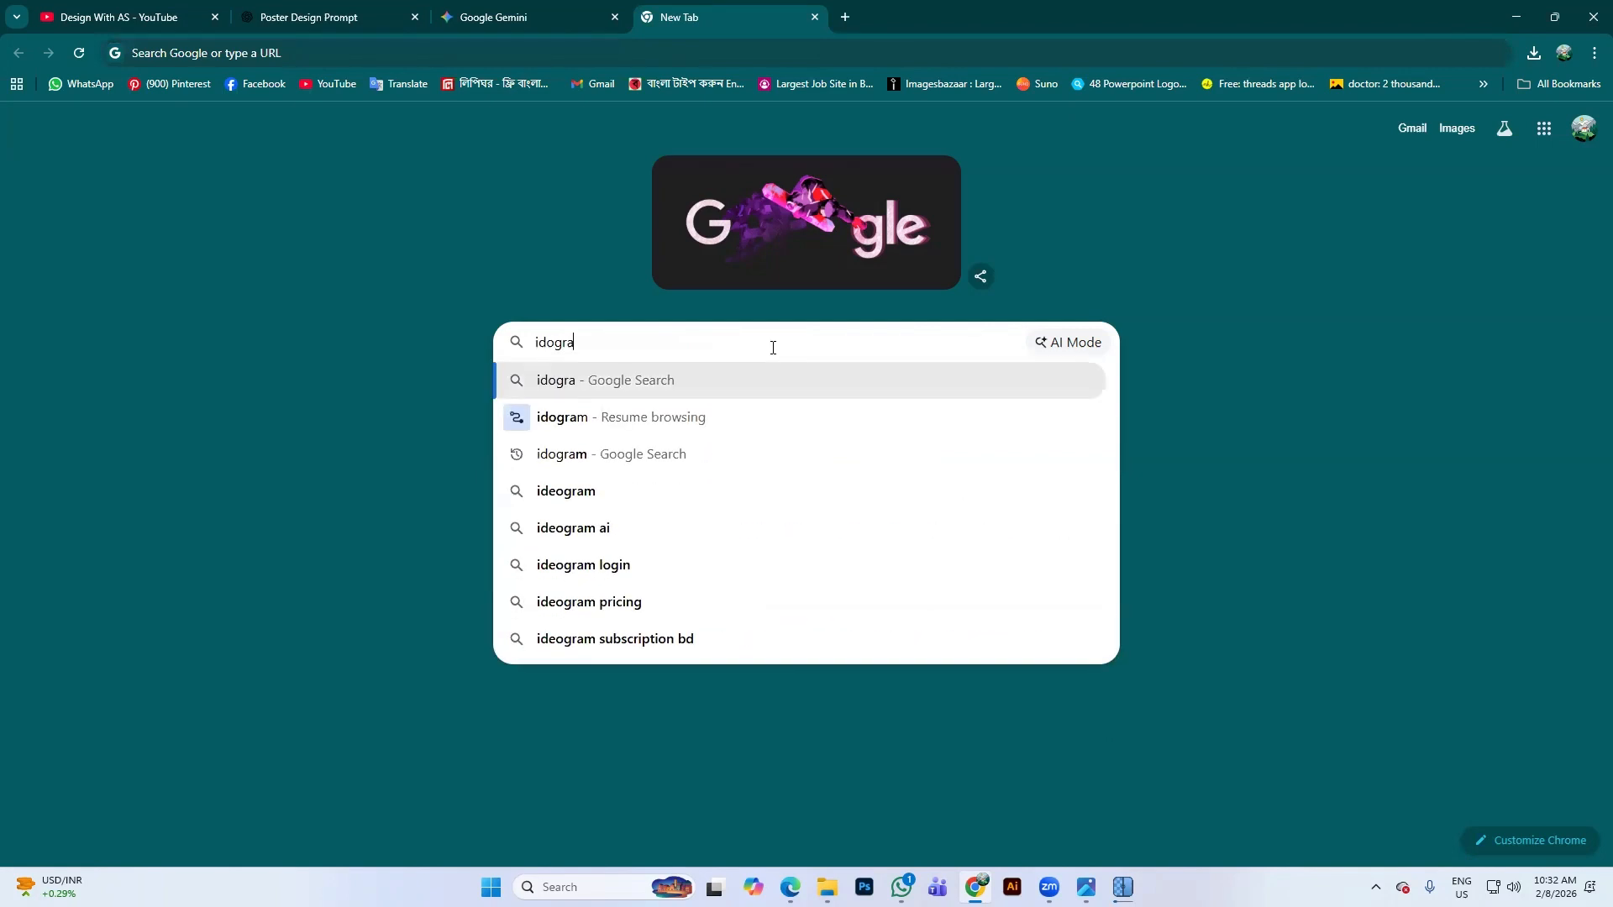
click(628, 500)
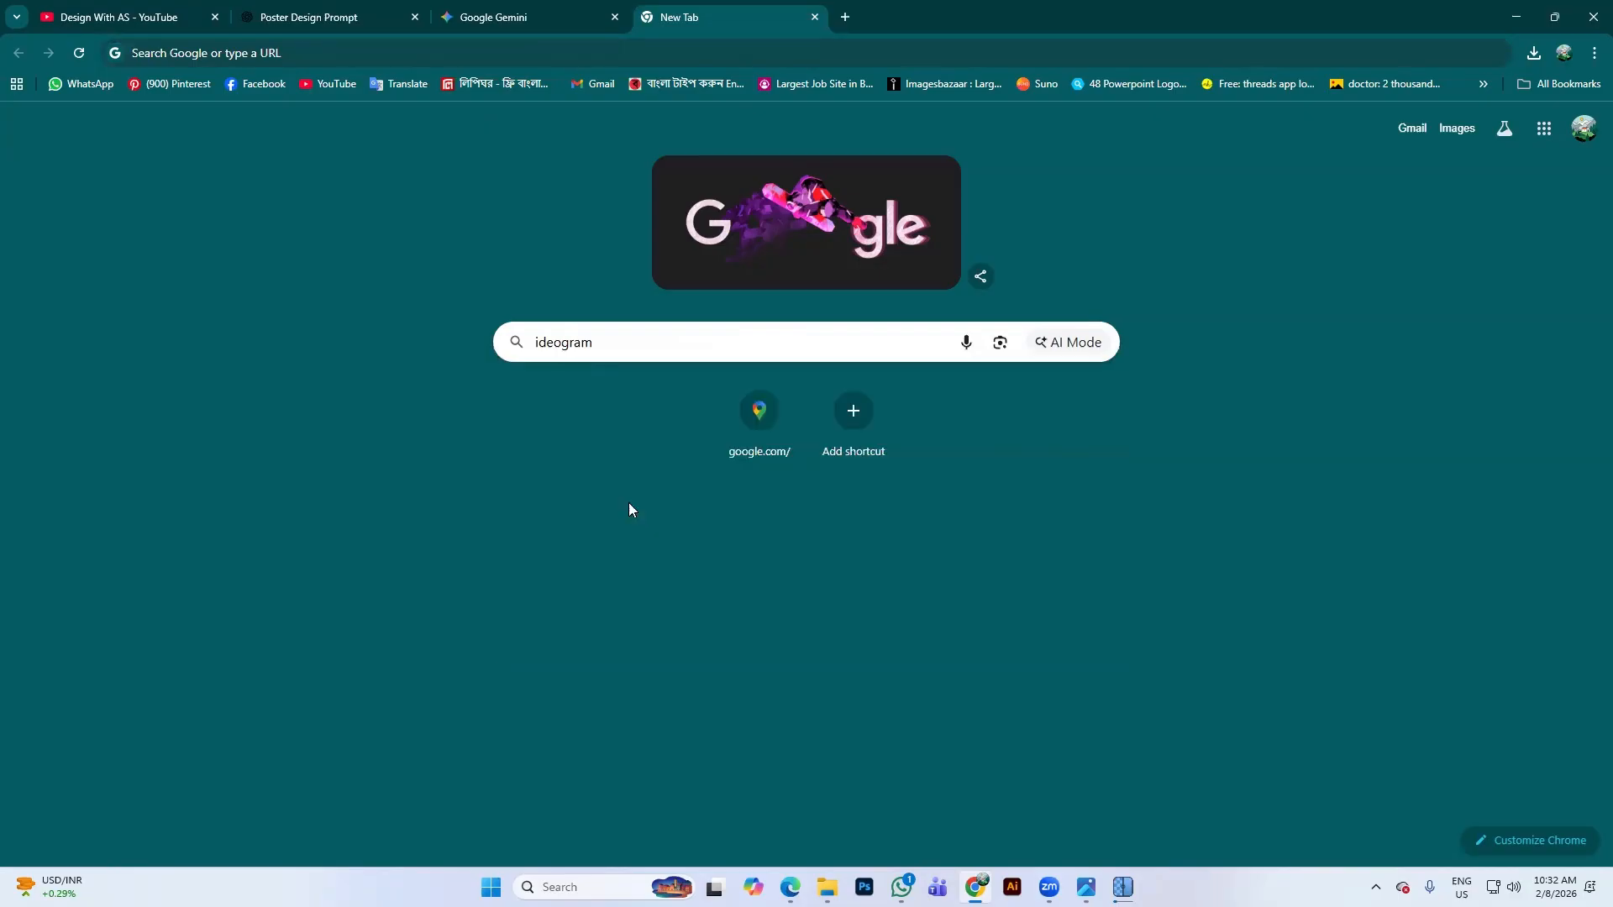
click(252, 289)
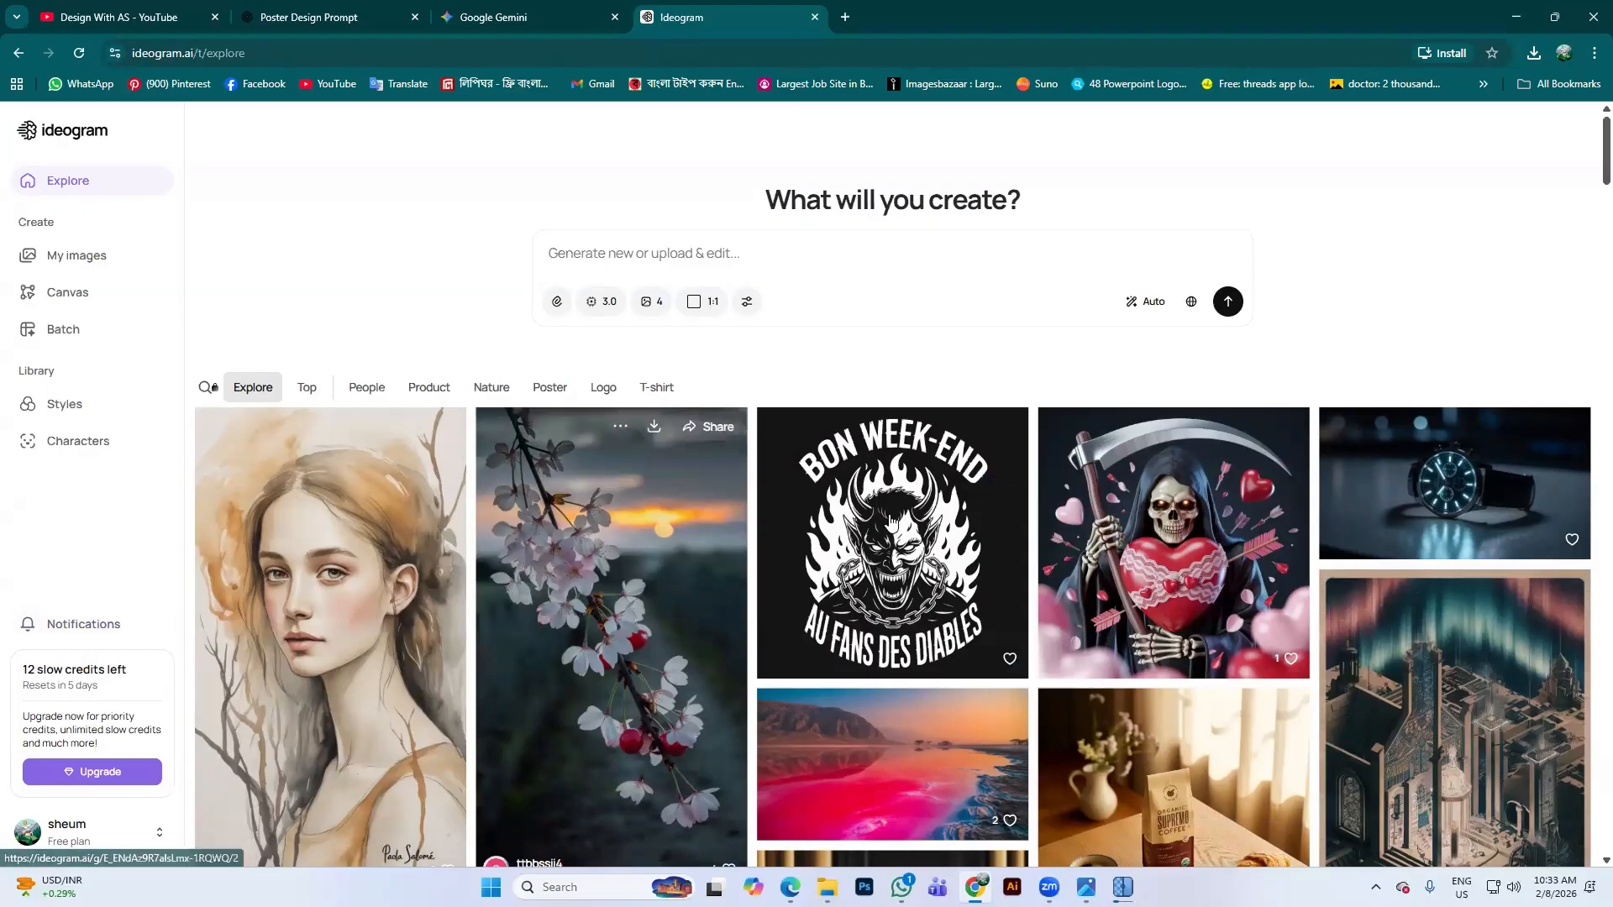
Find the SODA ROCHAN soda-can image in Explore, expand its prompt, and copy it
scroll(1134, 391, down, 3)
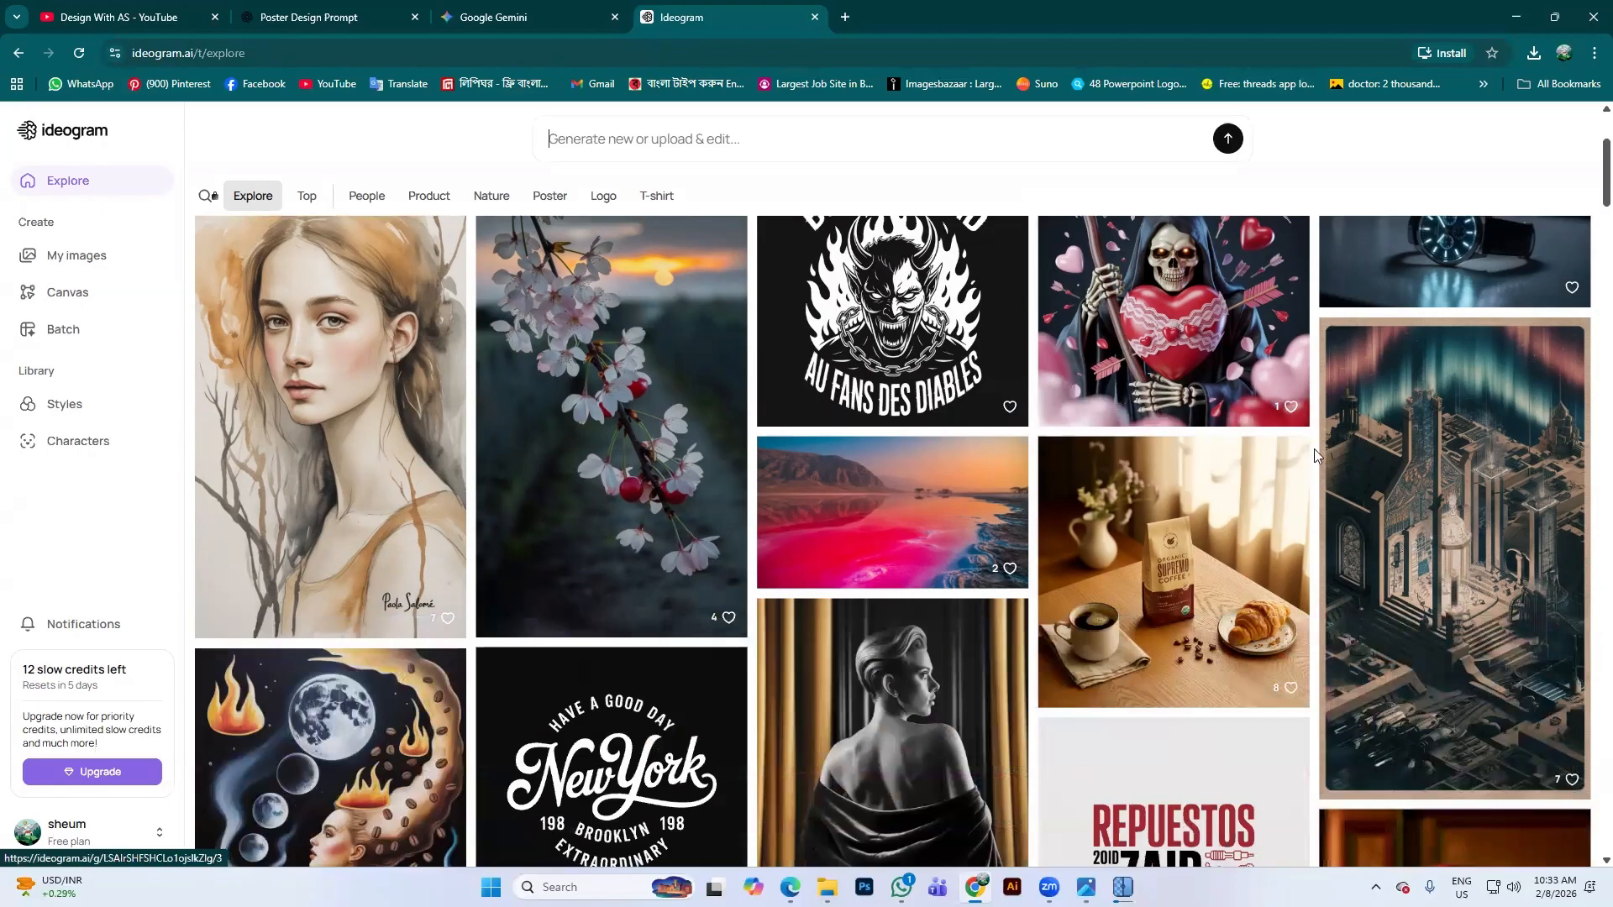
scroll(1302, 445, up, 1)
scroll(1000, 433, down, 1)
scroll(1019, 487, down, 12)
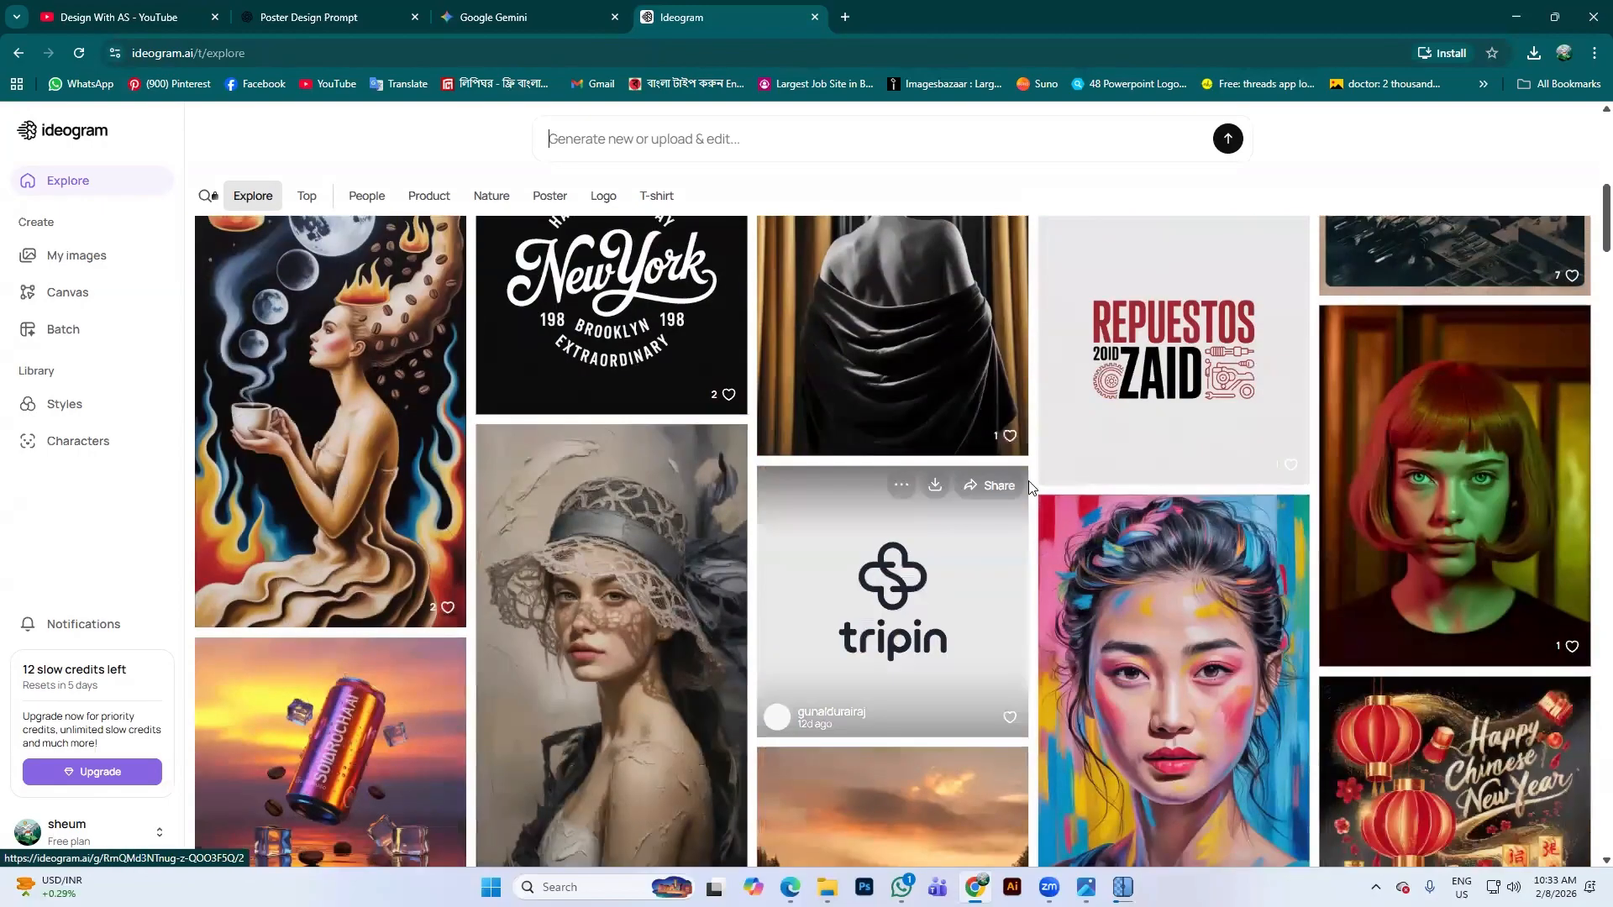
scroll(485, 387, up, 3)
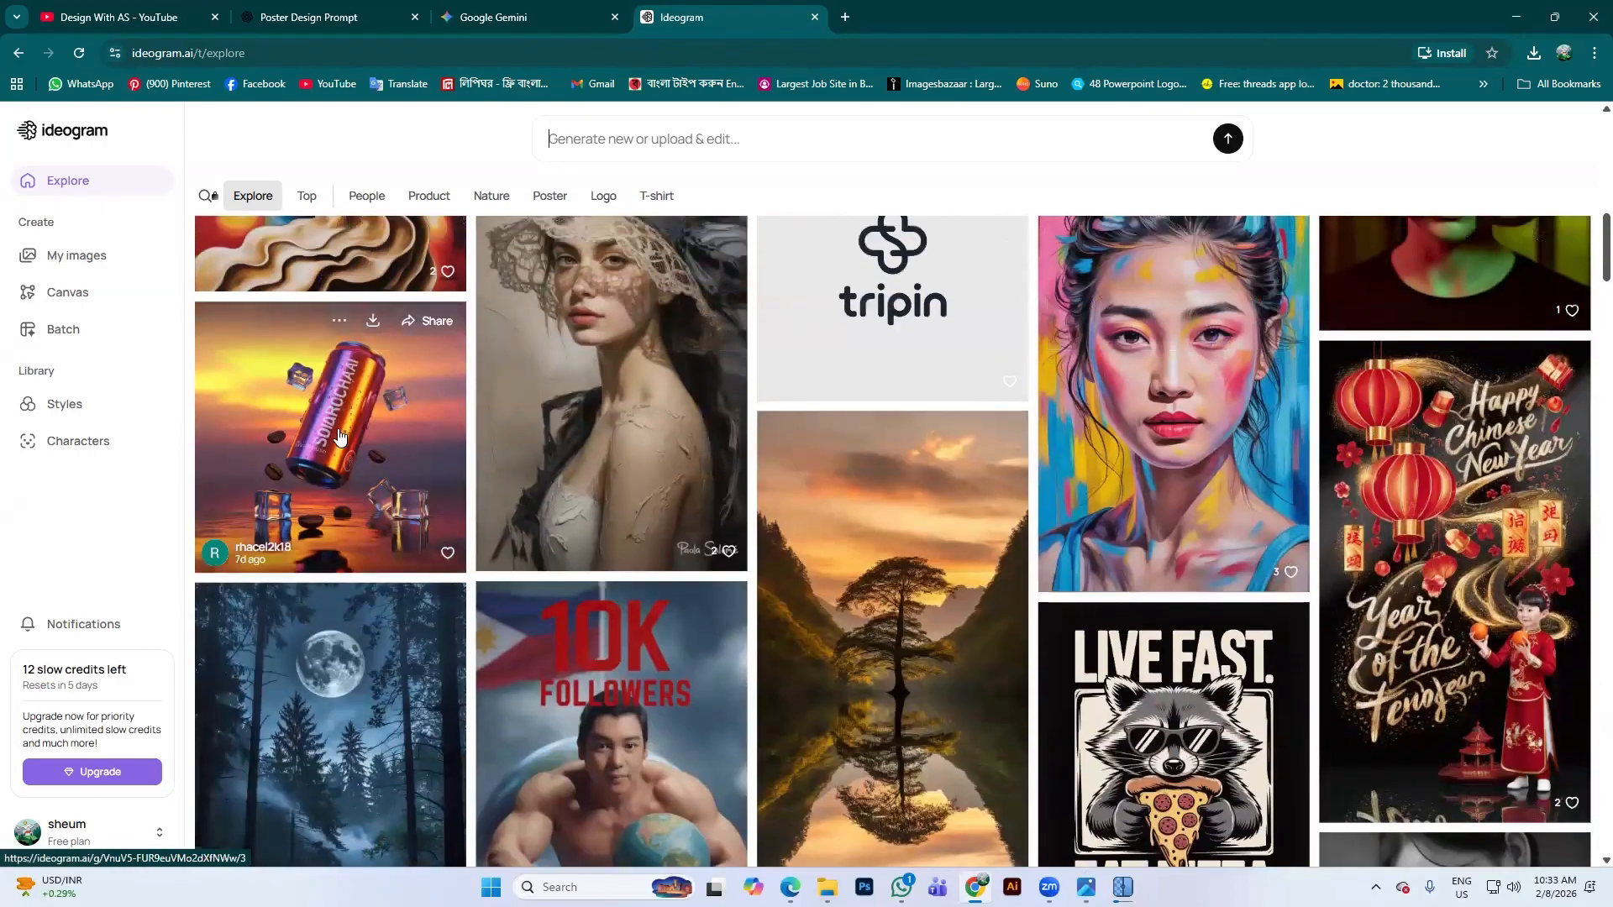
click(353, 424)
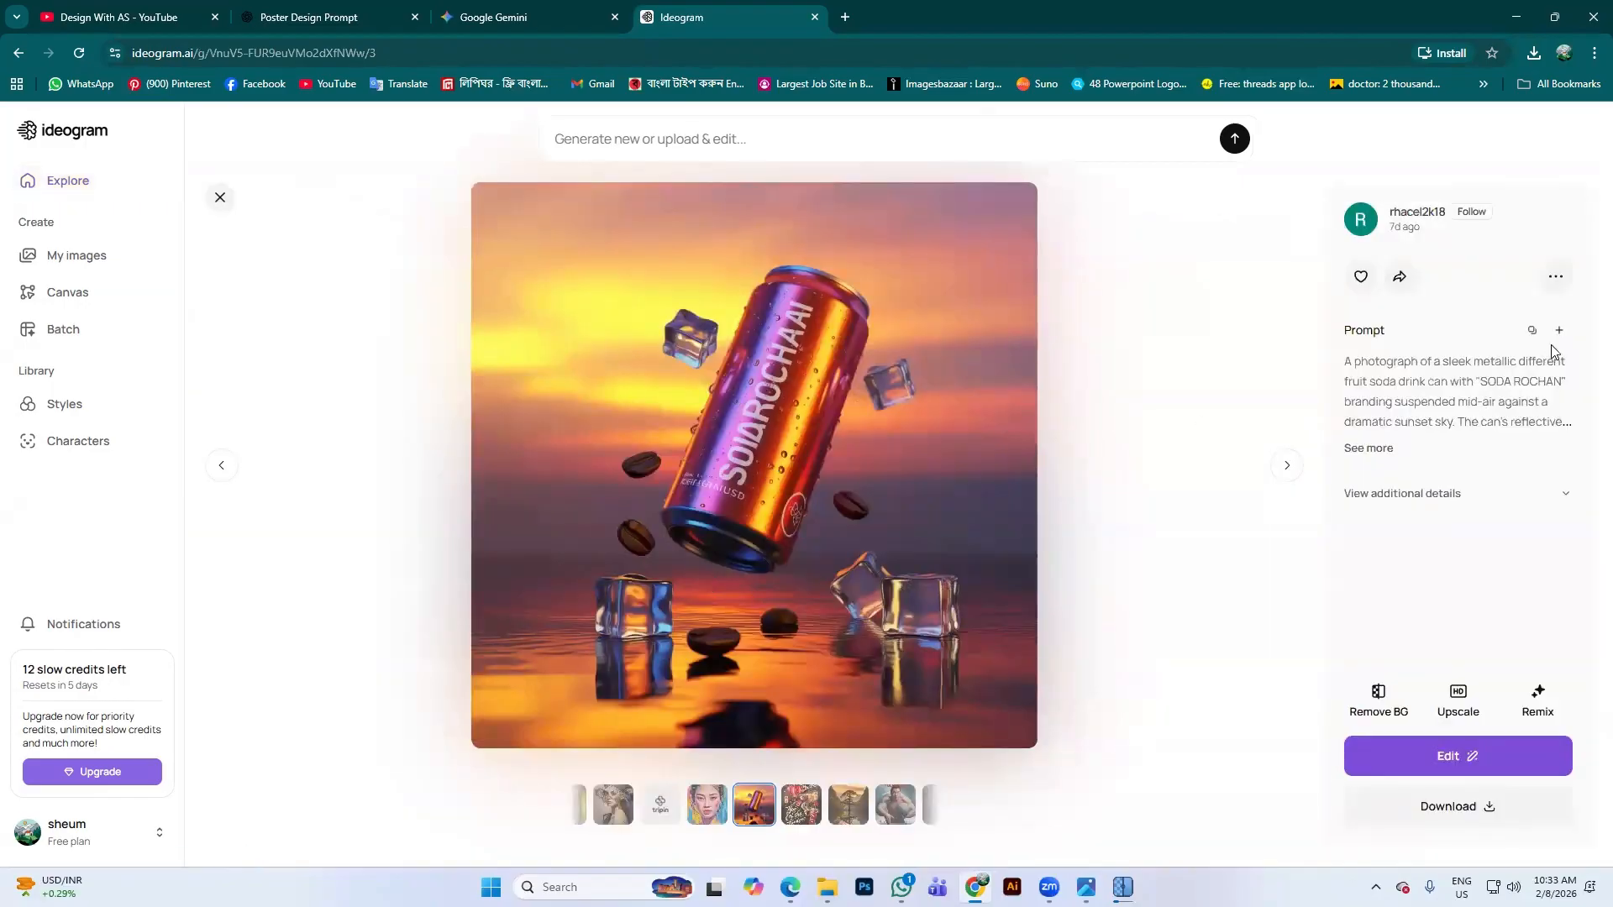
click(1386, 452)
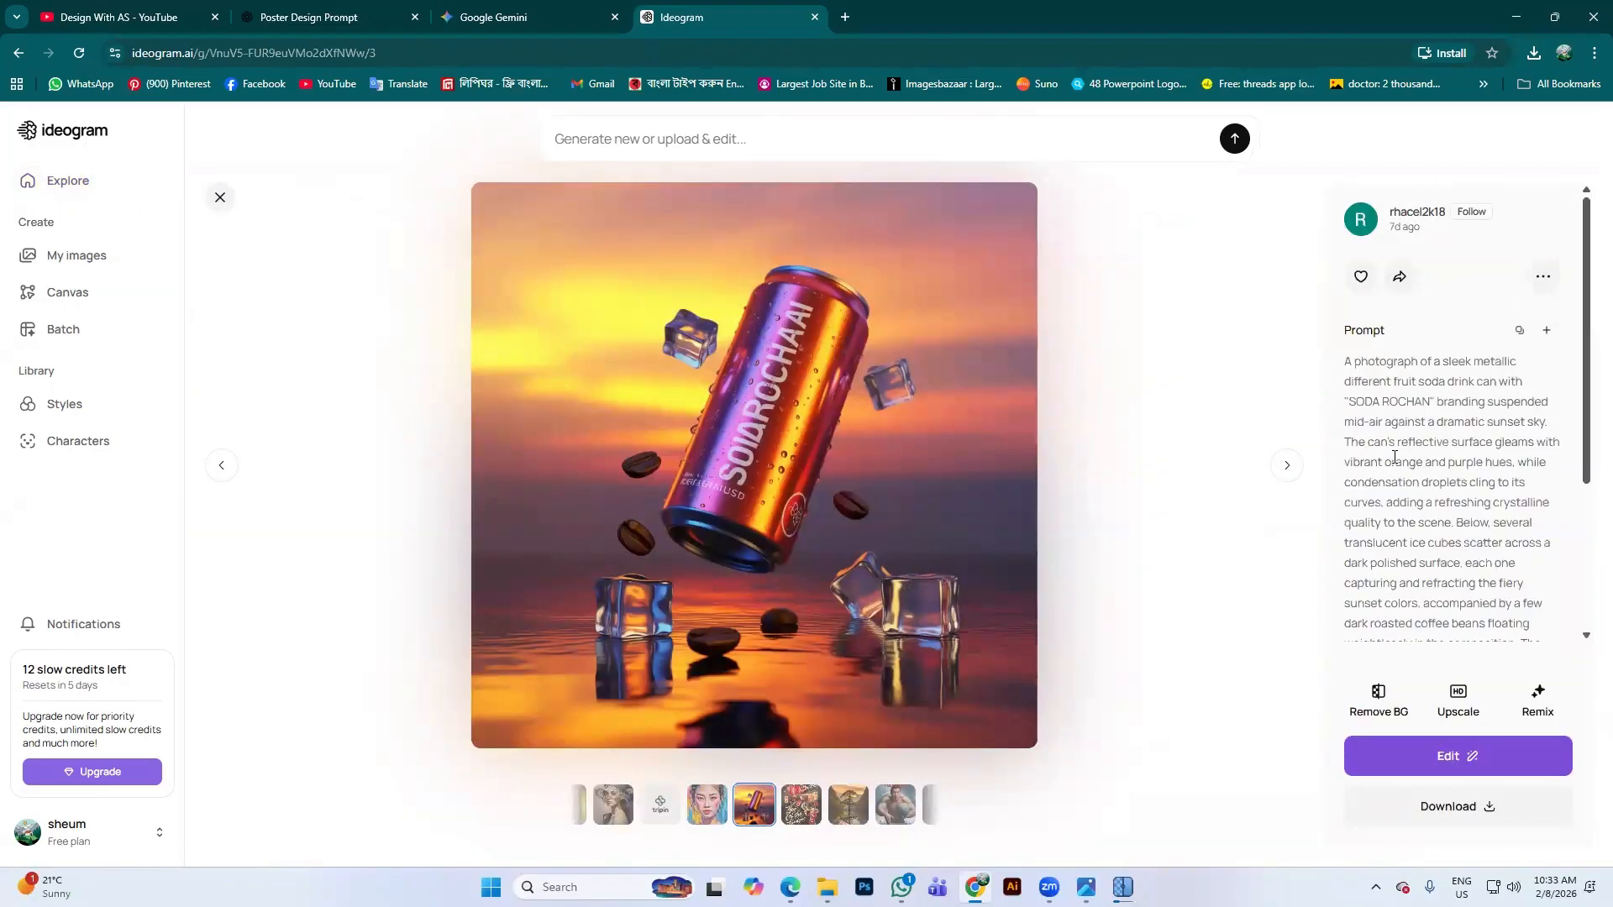
scroll(1466, 535, down, 2)
scroll(1466, 534, up, 5)
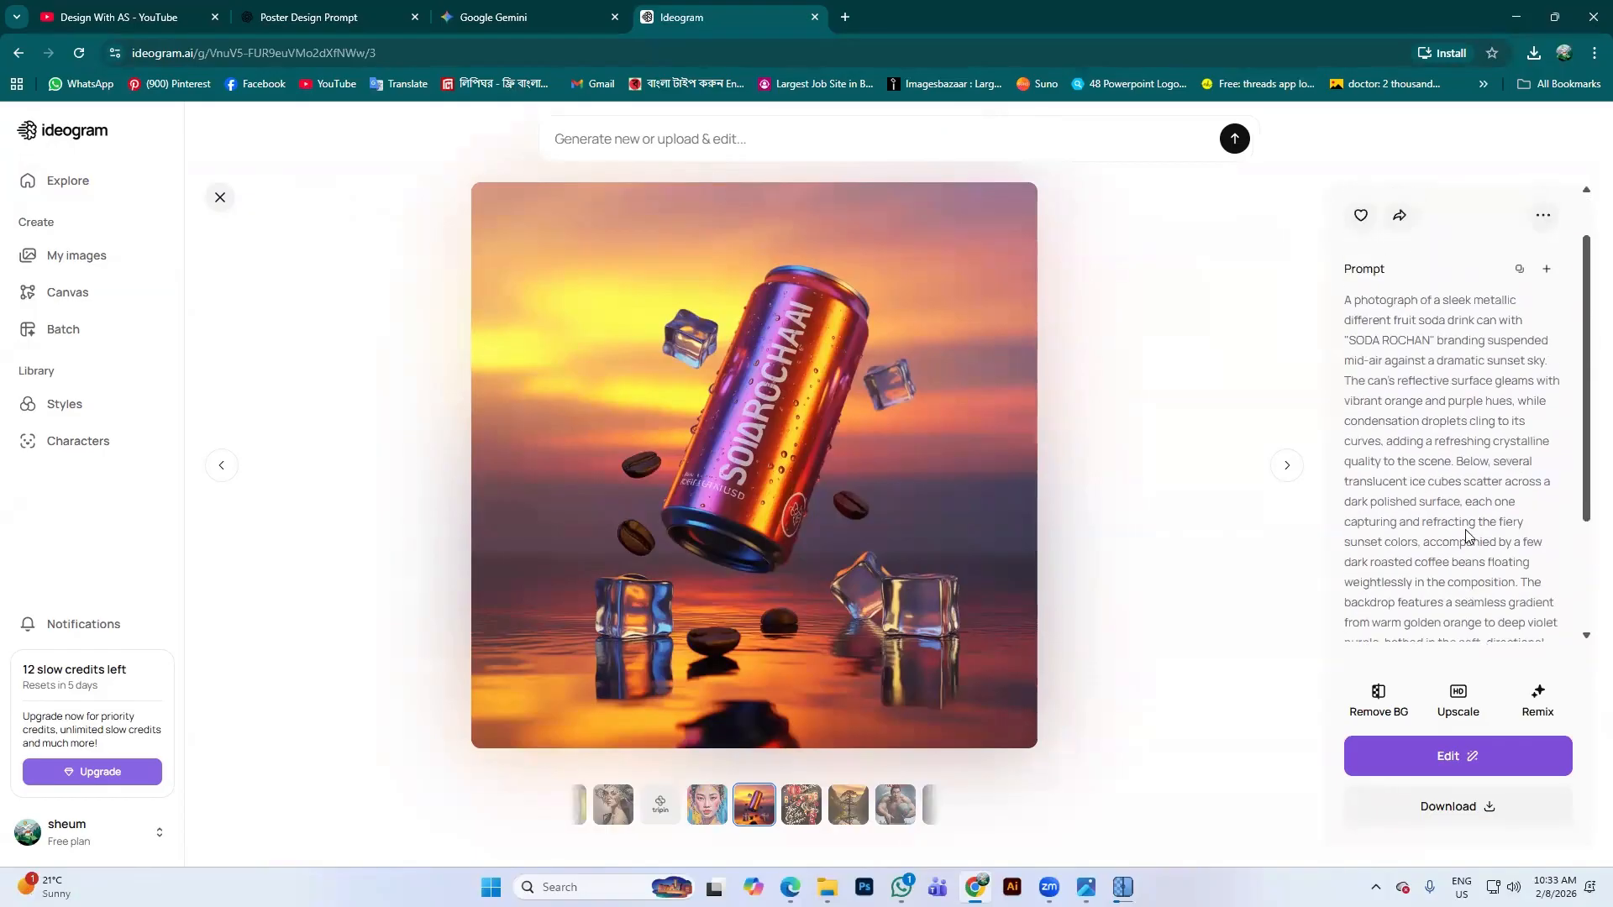
click(1517, 334)
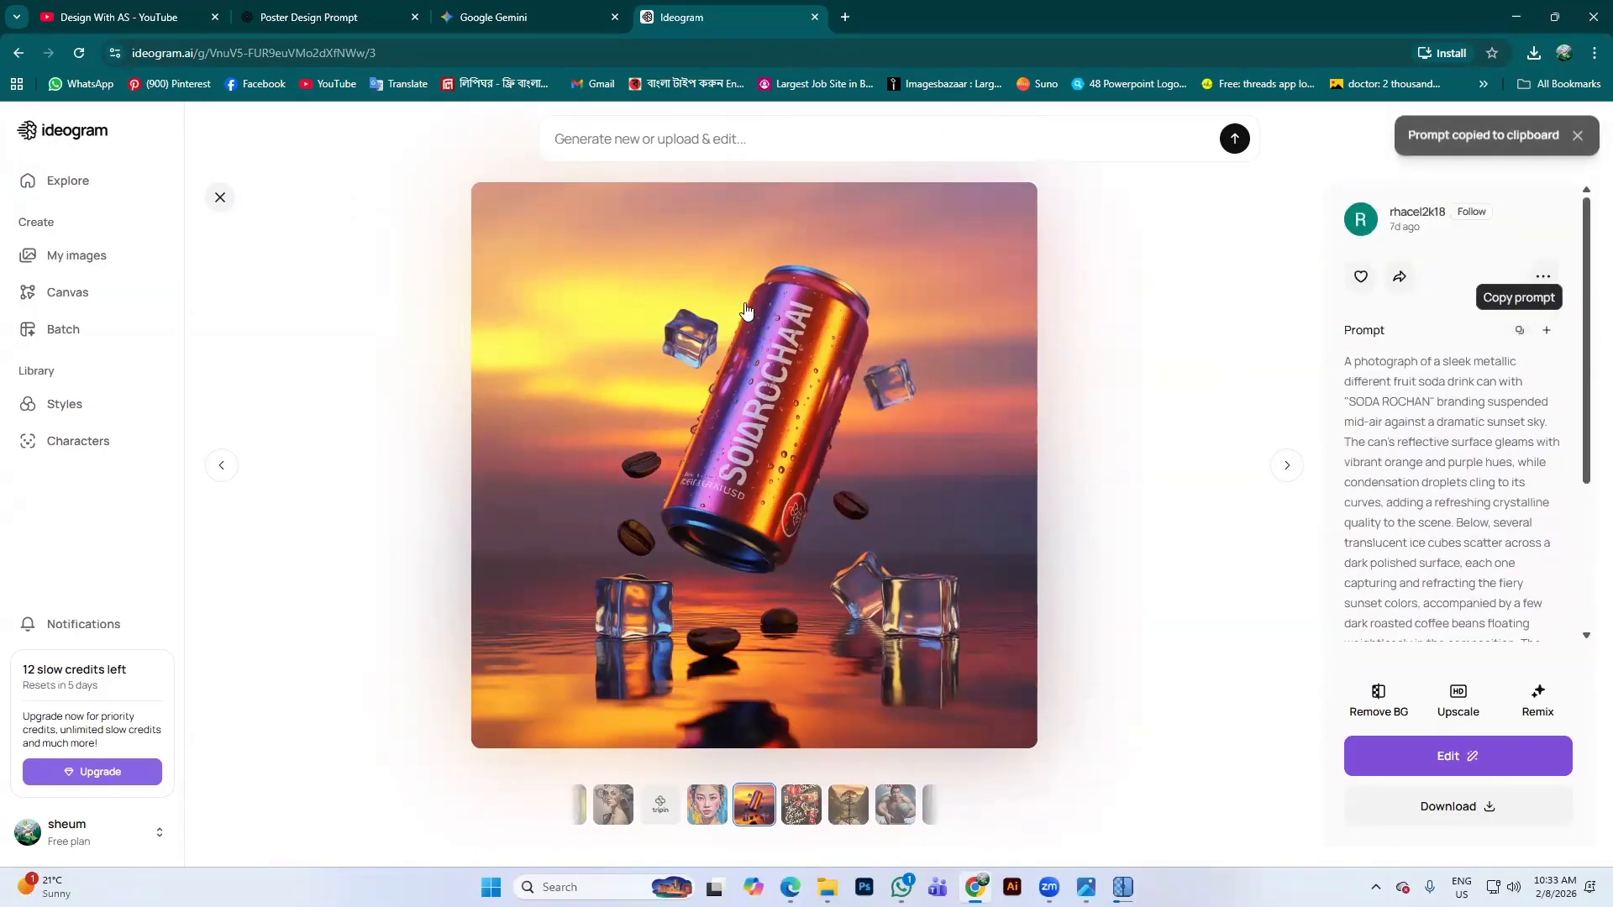
click(729, 134)
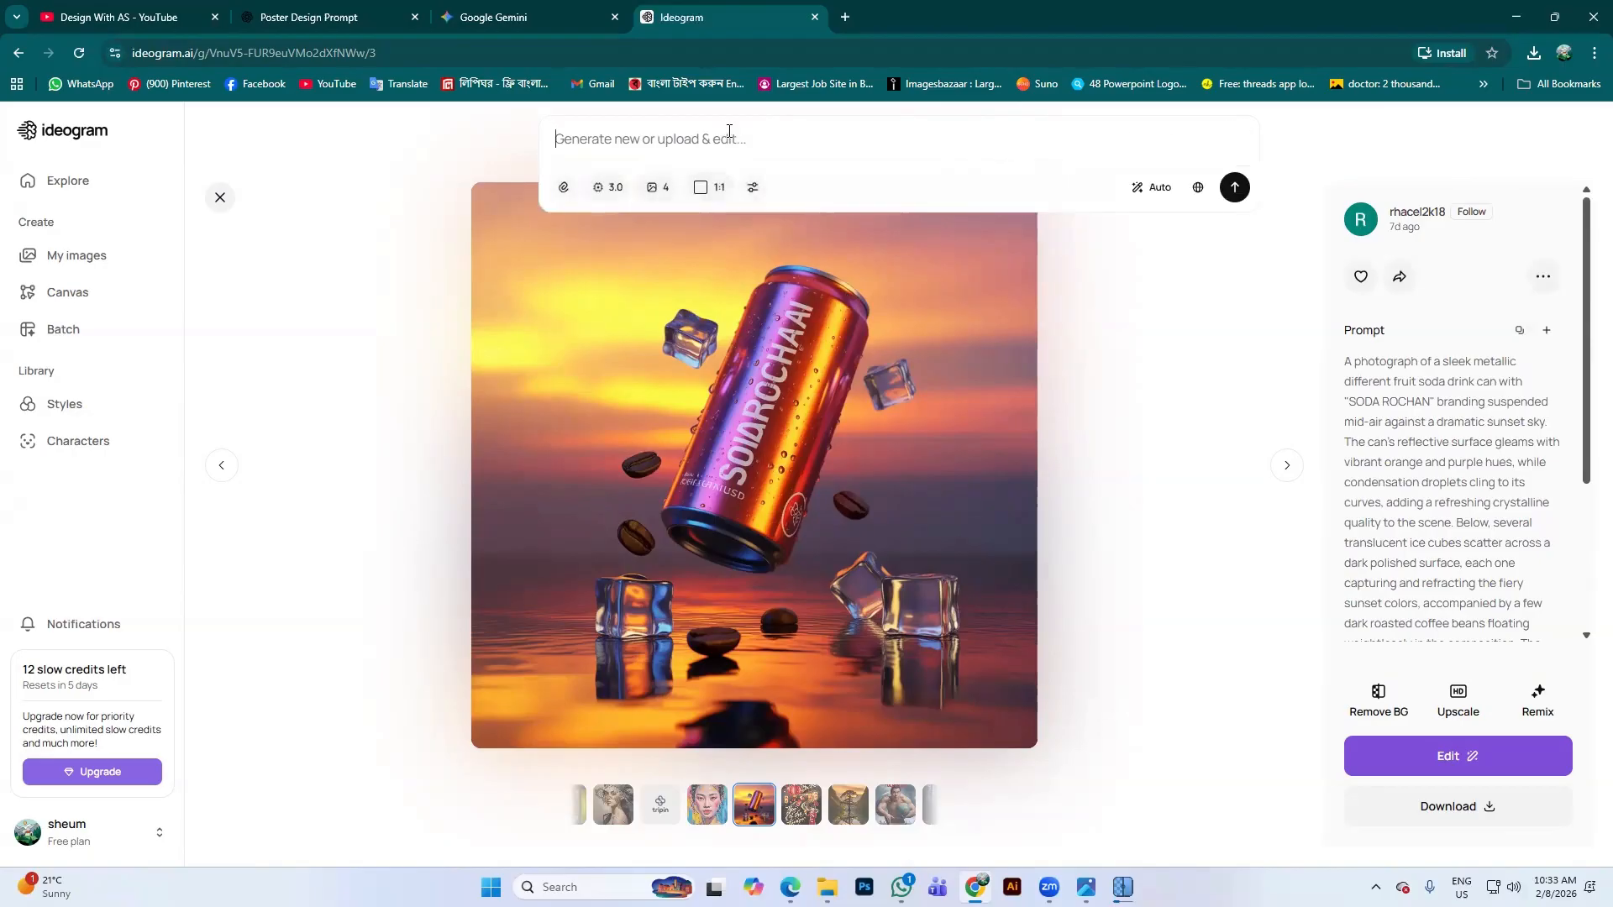
key(ctrl+v)
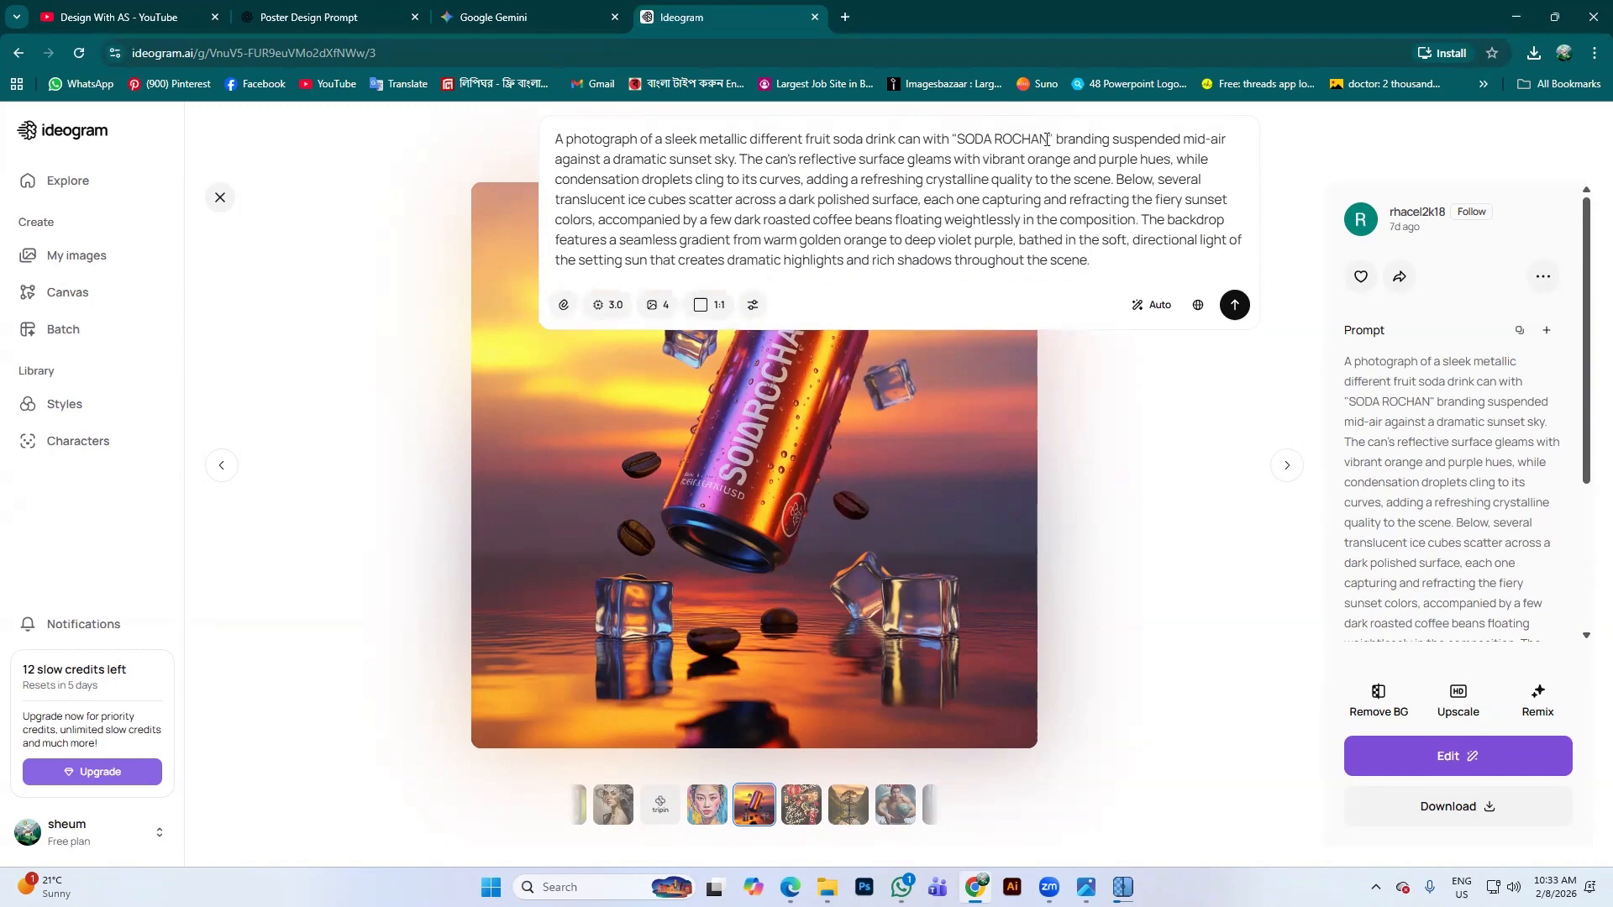
drag(1047, 140, 960, 137)
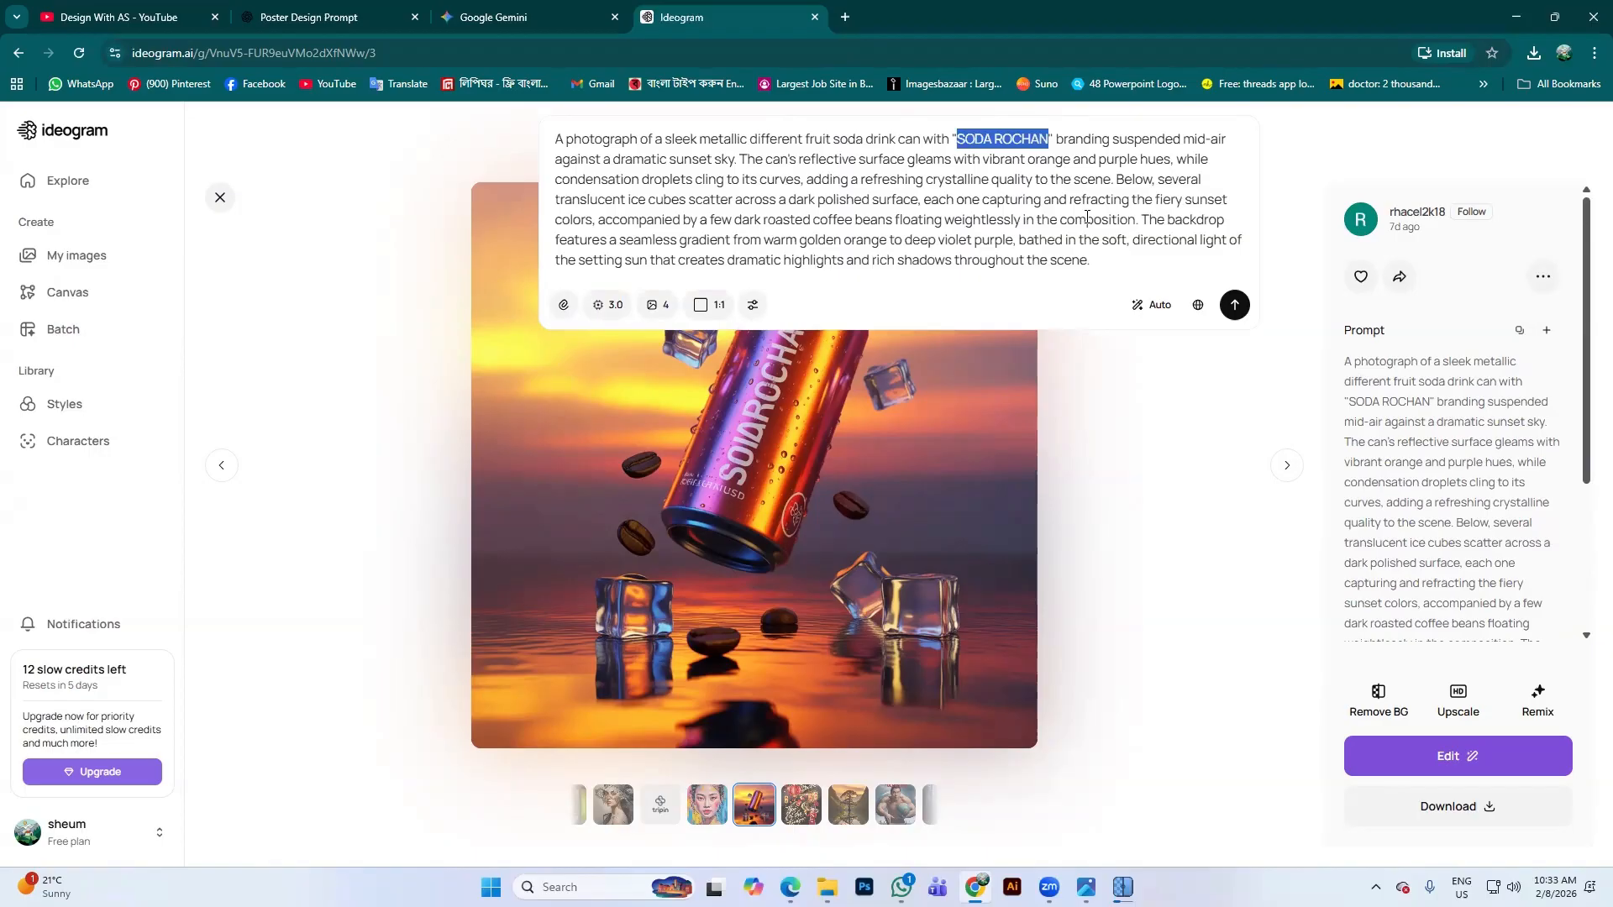
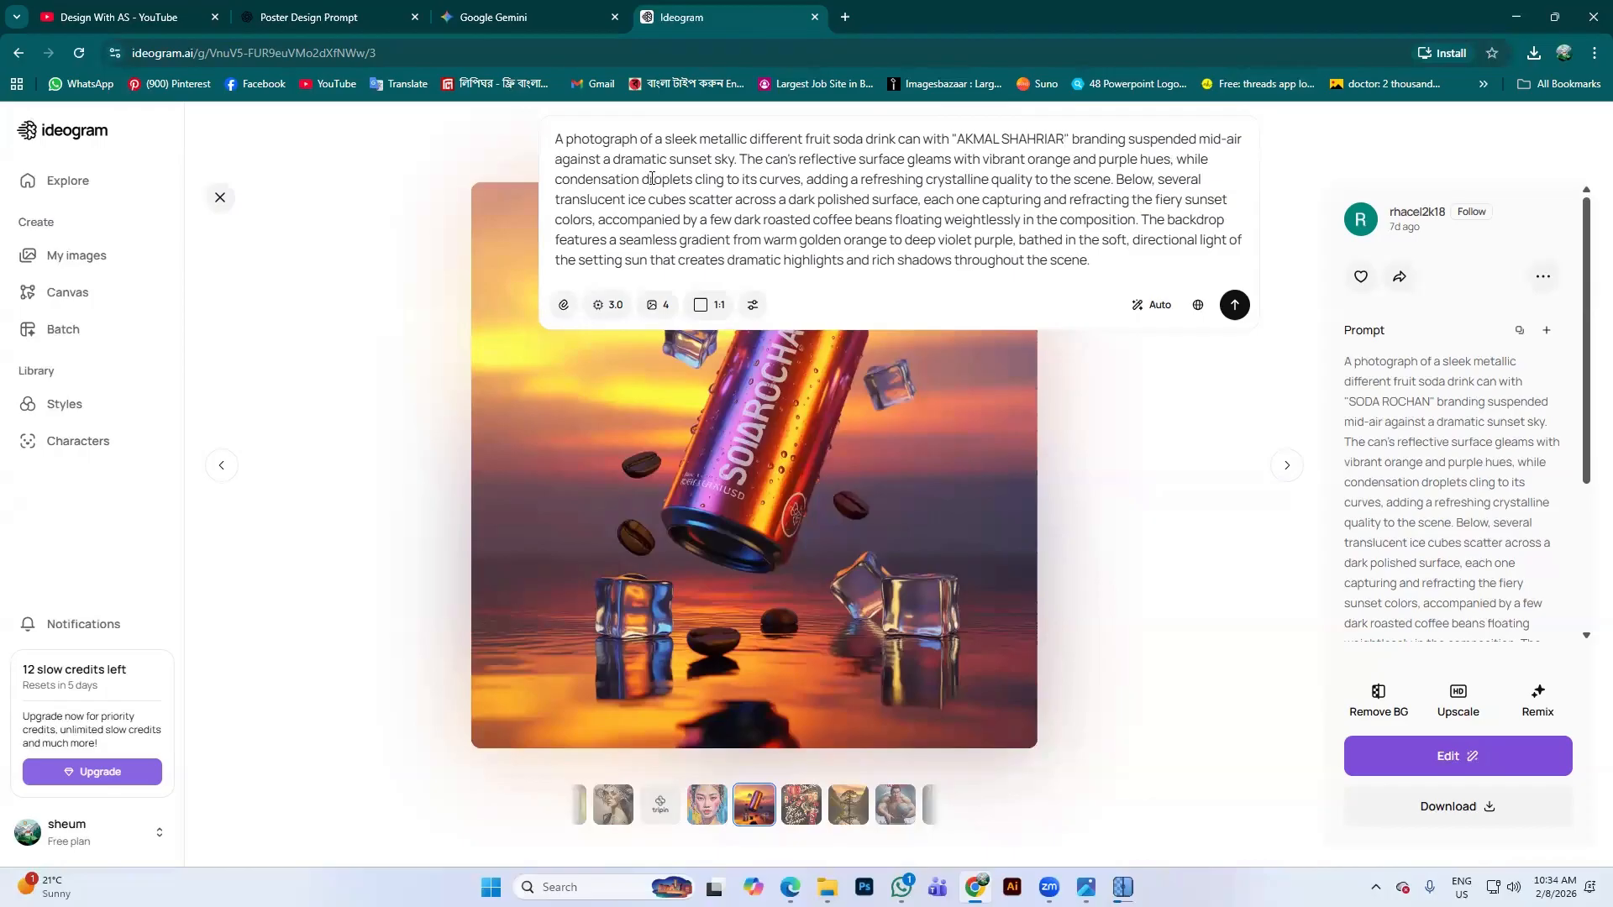
Review the droplet, ice-cube and coffee-bean wording, keeping Magic Prompt on Auto
drag(654, 180, 1190, 179)
drag(628, 199, 991, 199)
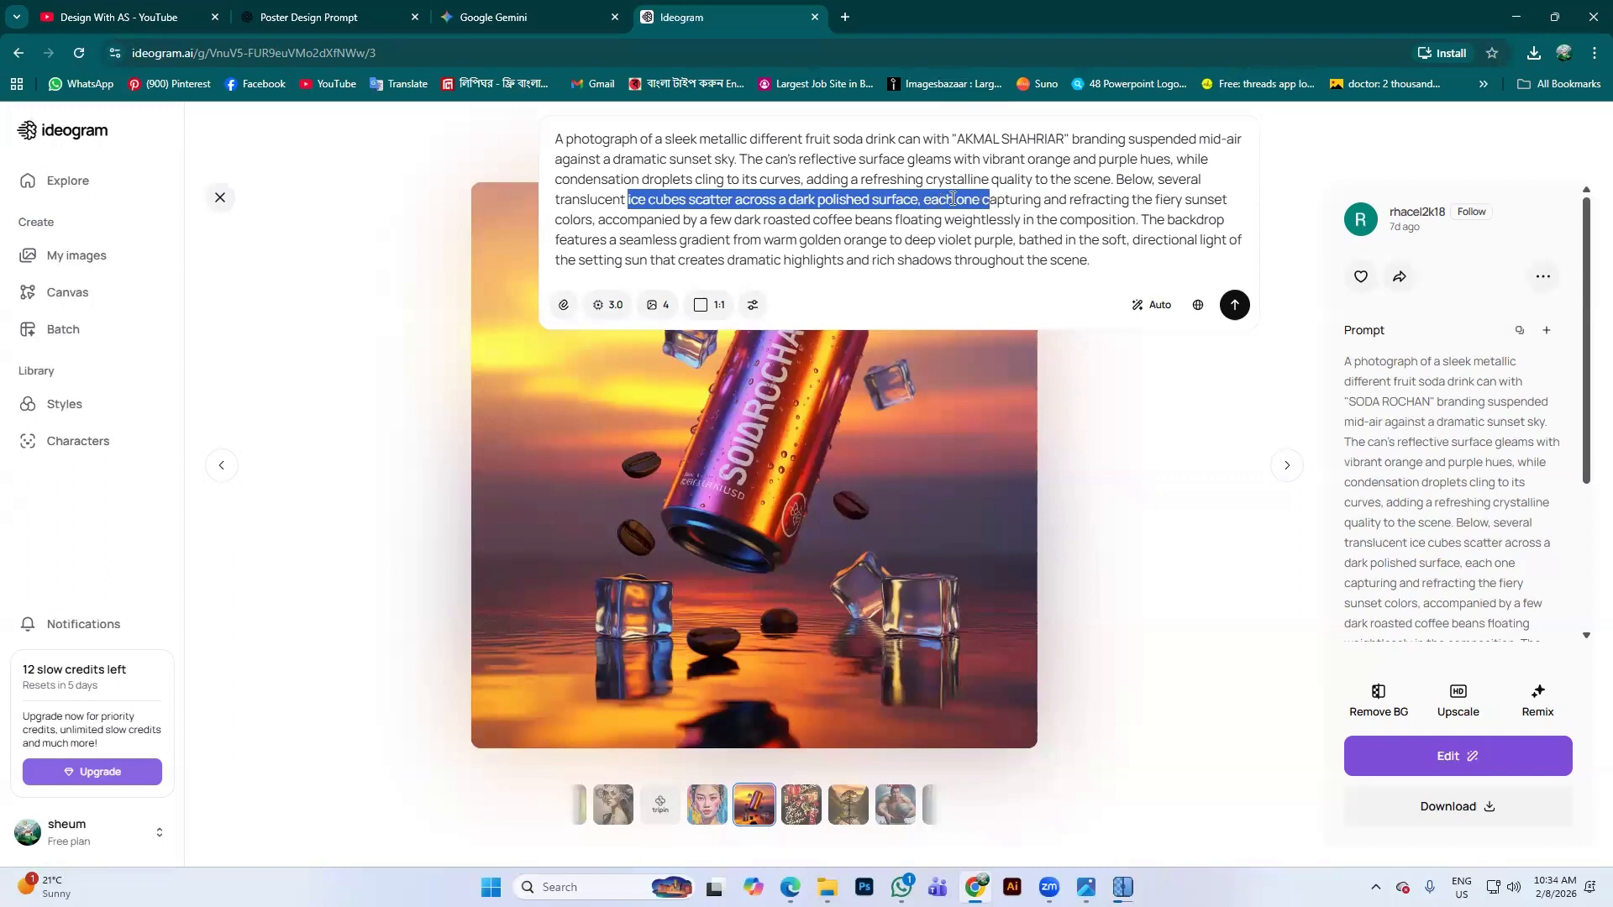
click(1199, 200)
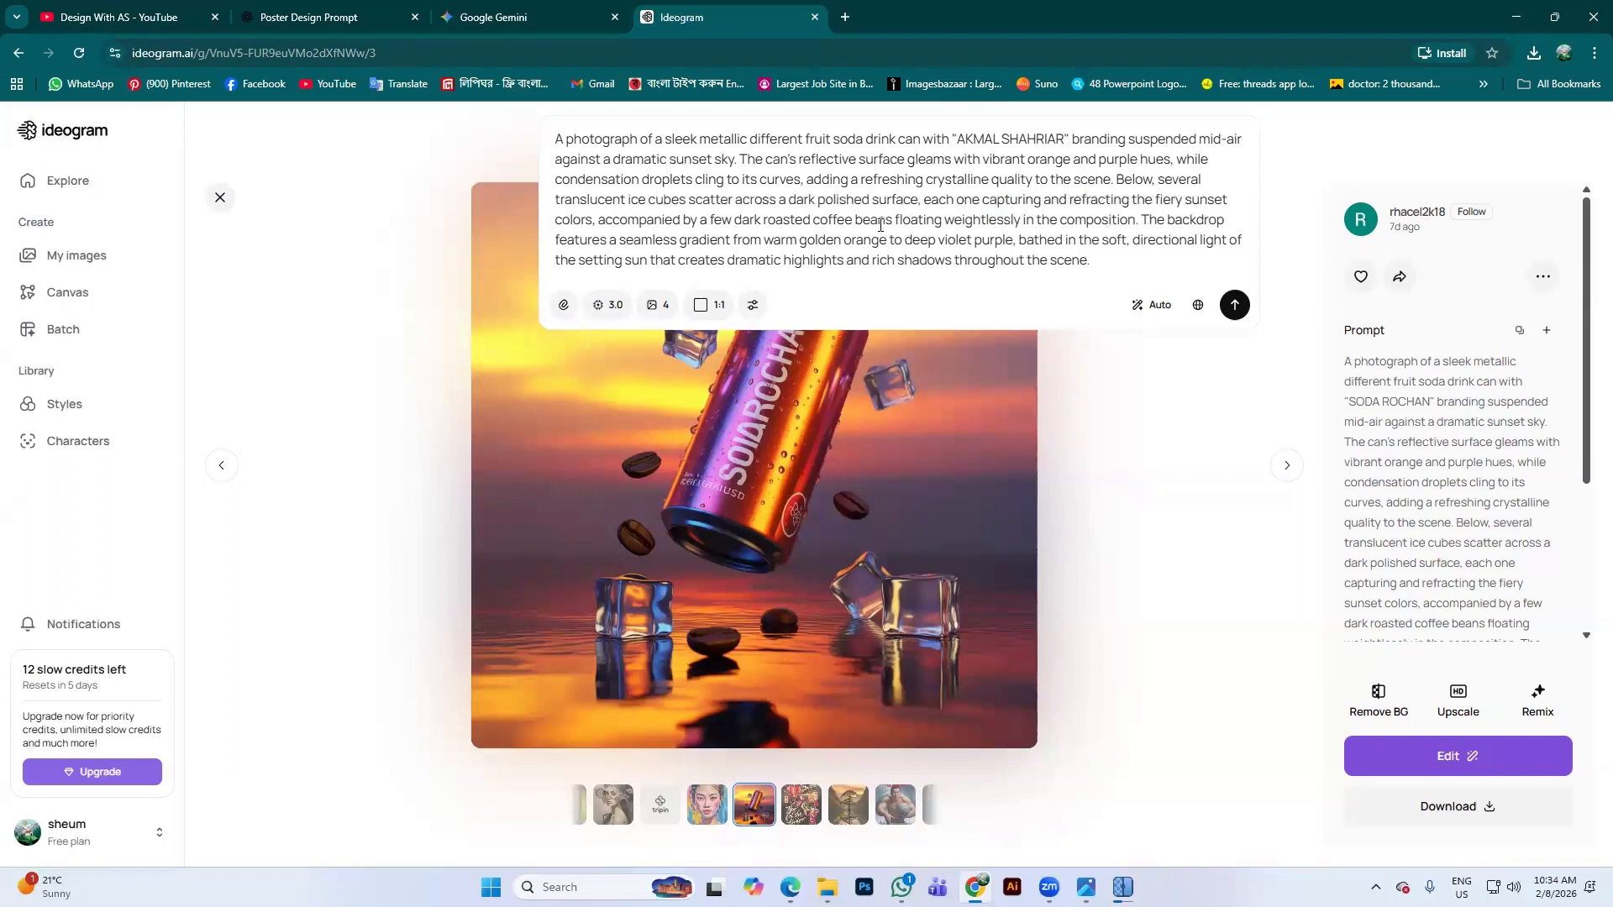
drag(663, 220, 1095, 220)
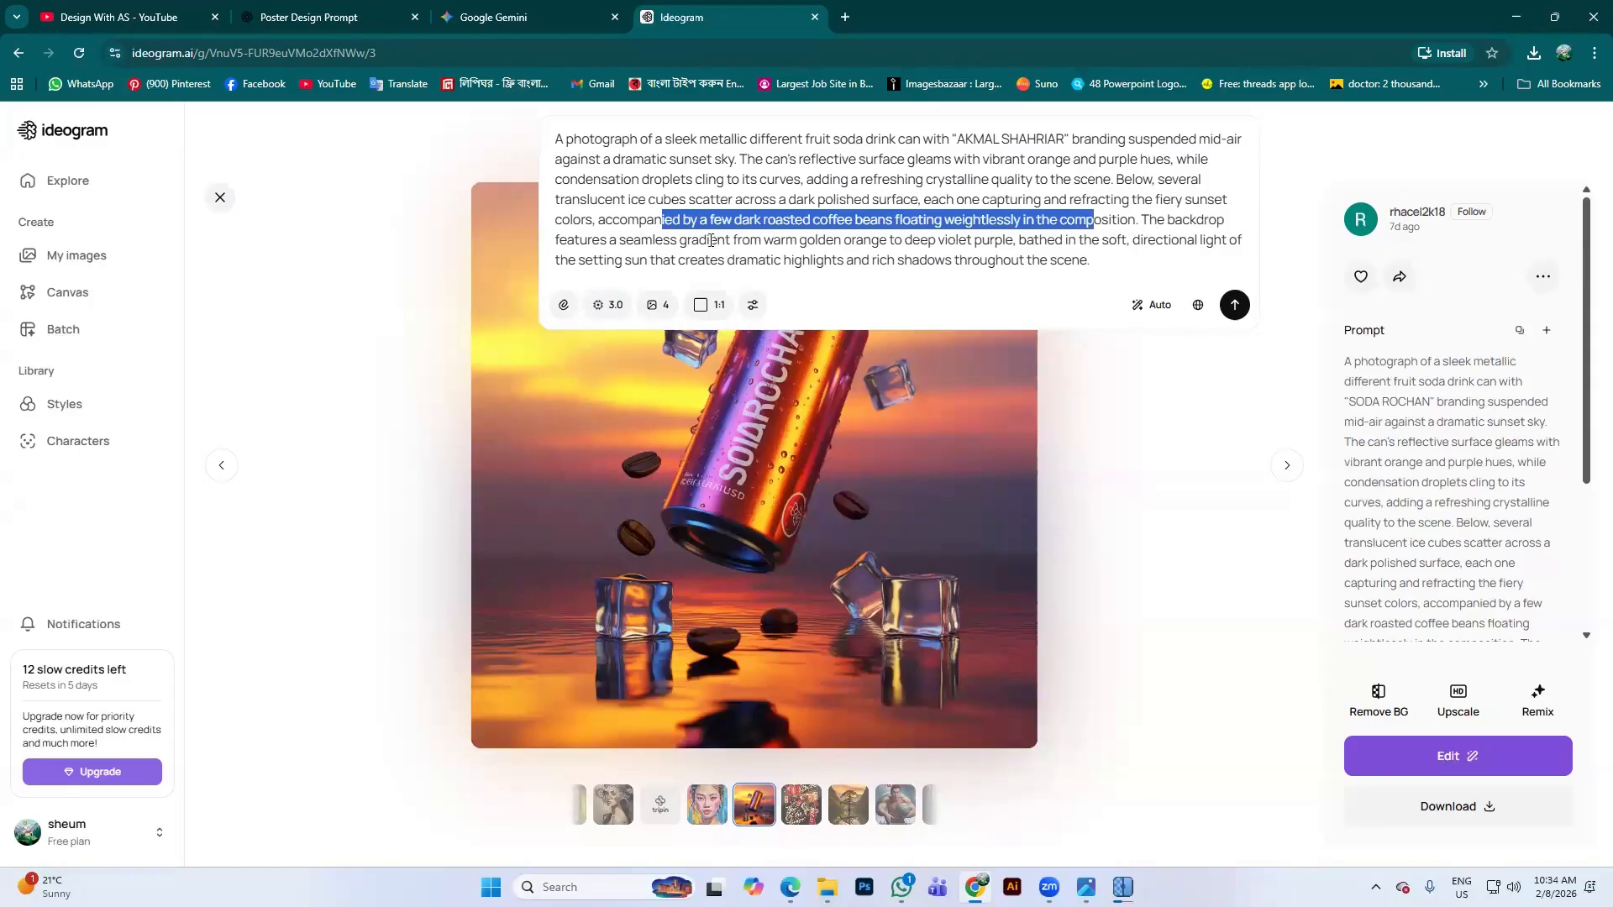
click(585, 222)
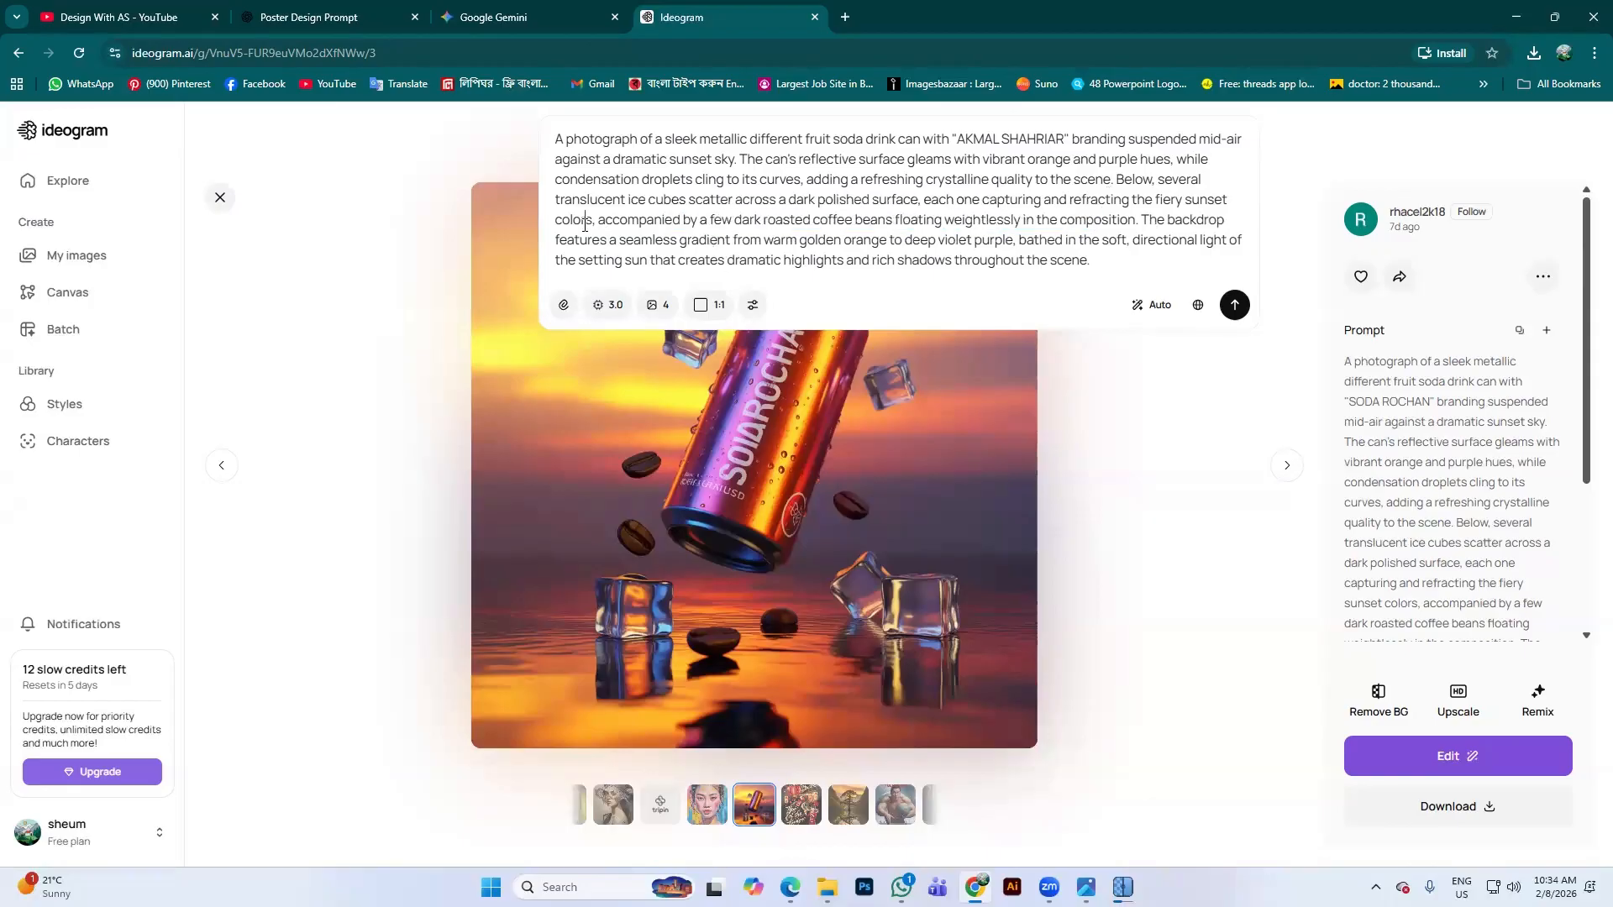
click(1146, 305)
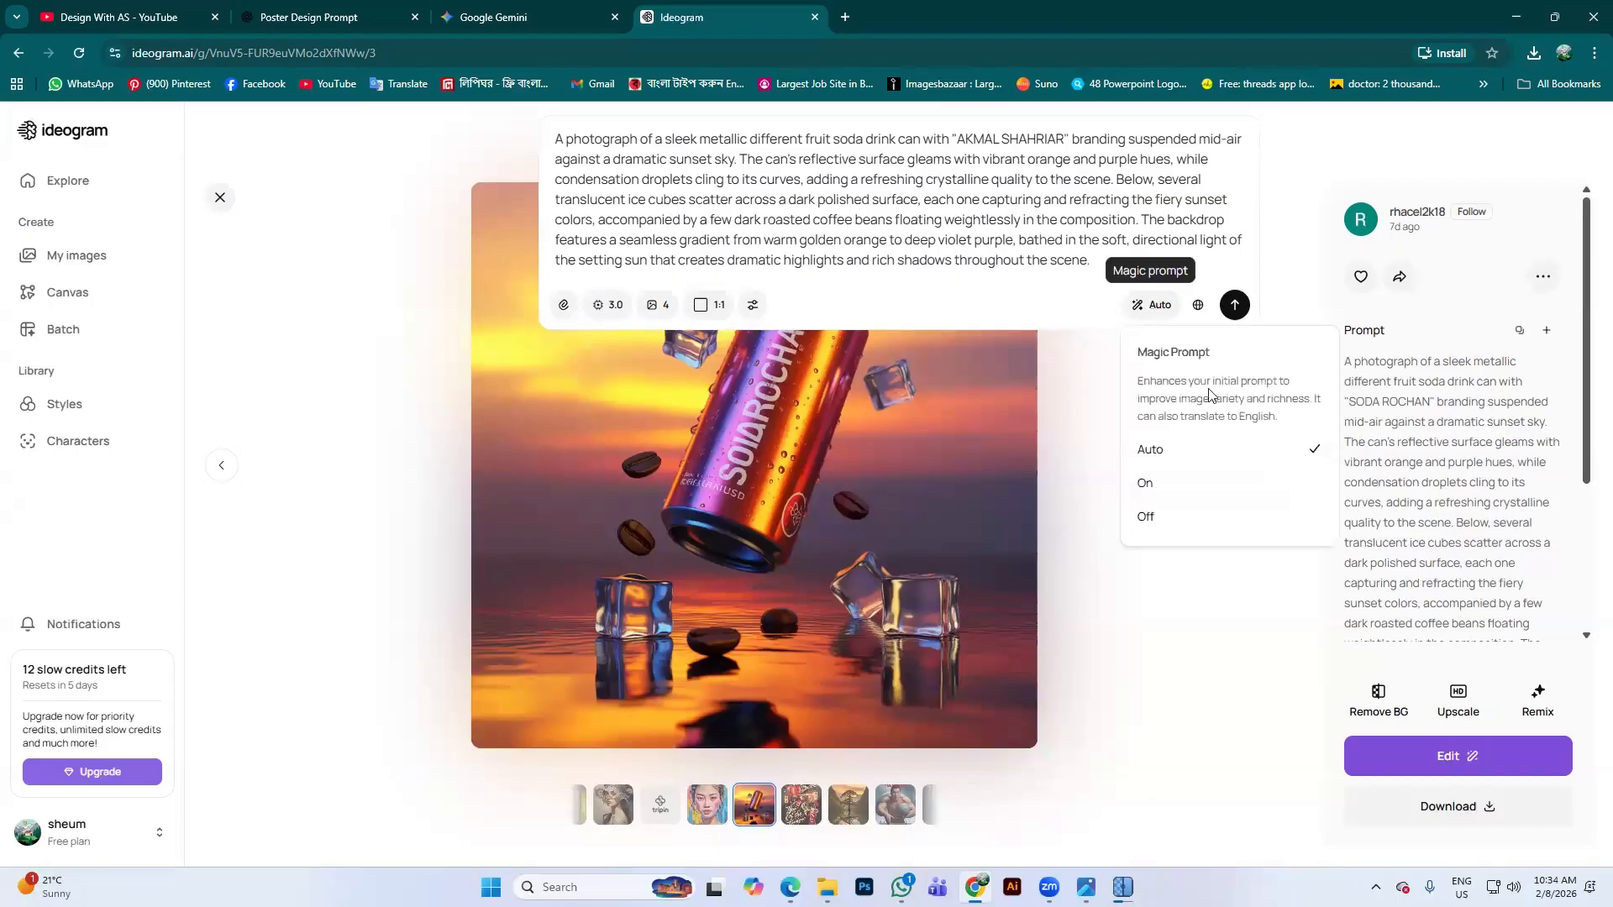
click(1208, 452)
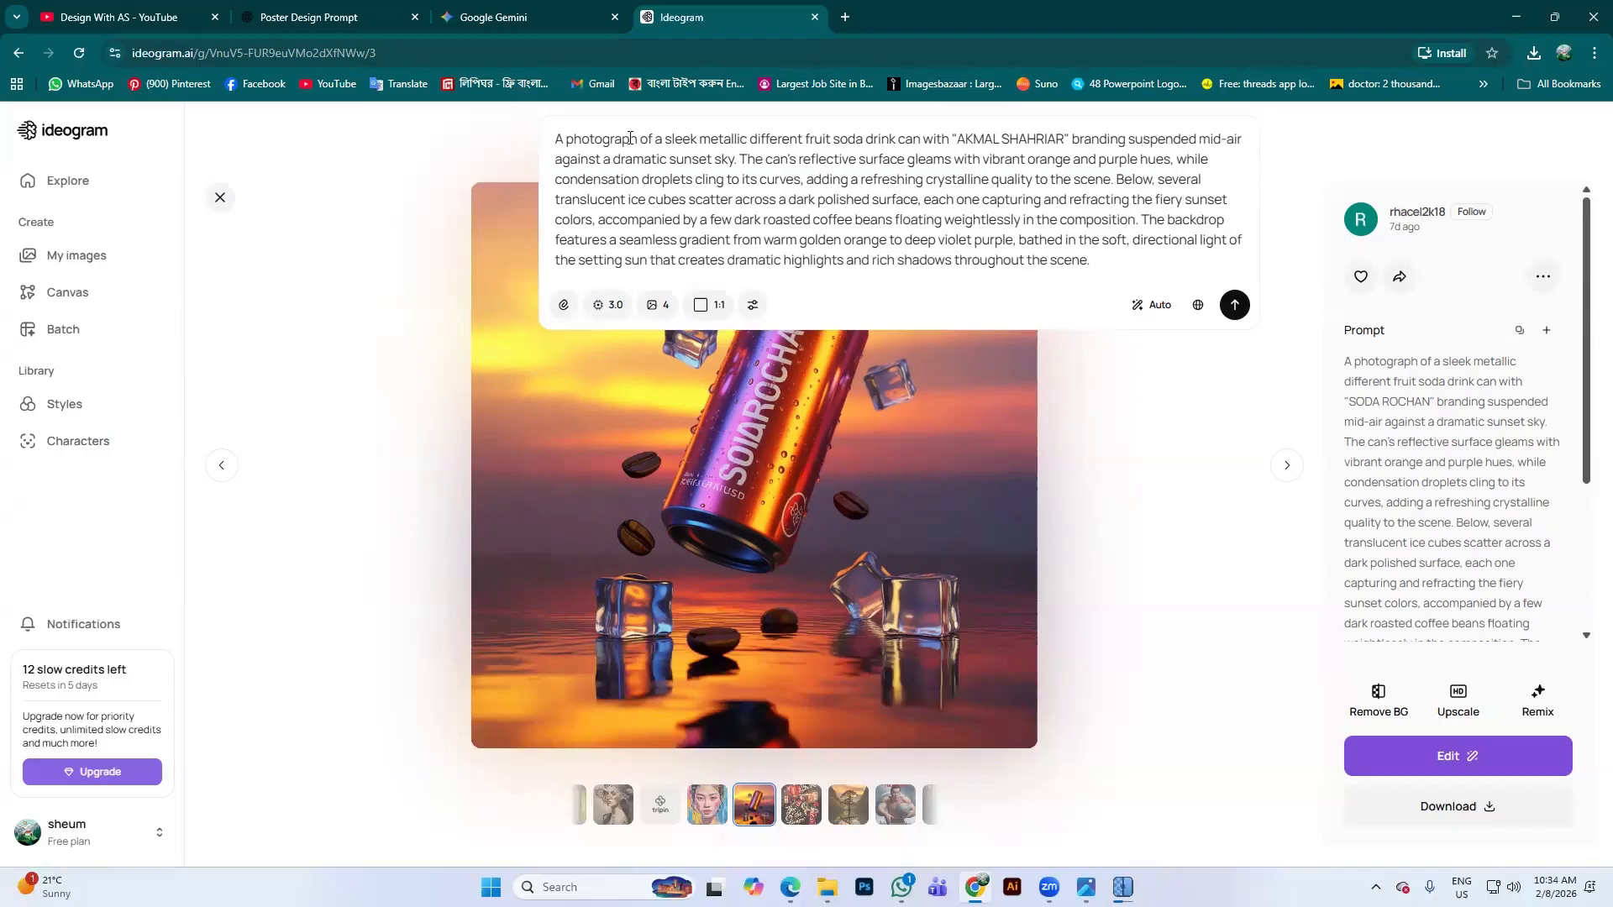
Re-read the sunset, orange colour, droplets and ice-cube sentences of the prompt
drag(597, 160, 1110, 173)
click(886, 161)
click(1072, 160)
drag(655, 175, 1120, 180)
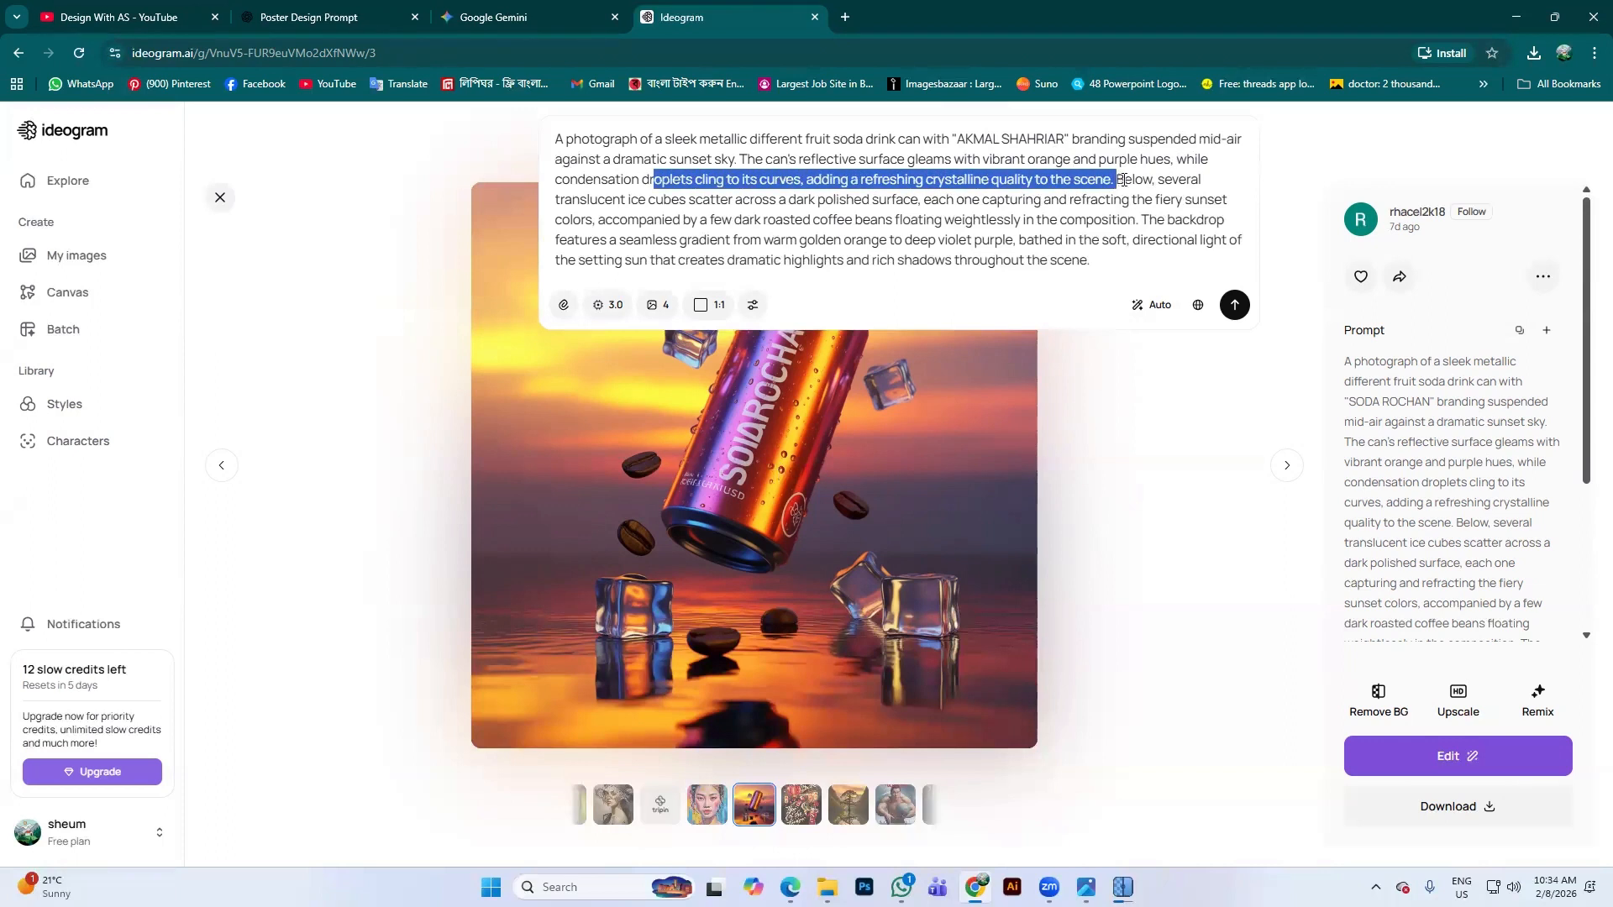
click(1135, 180)
drag(599, 198, 915, 200)
click(922, 200)
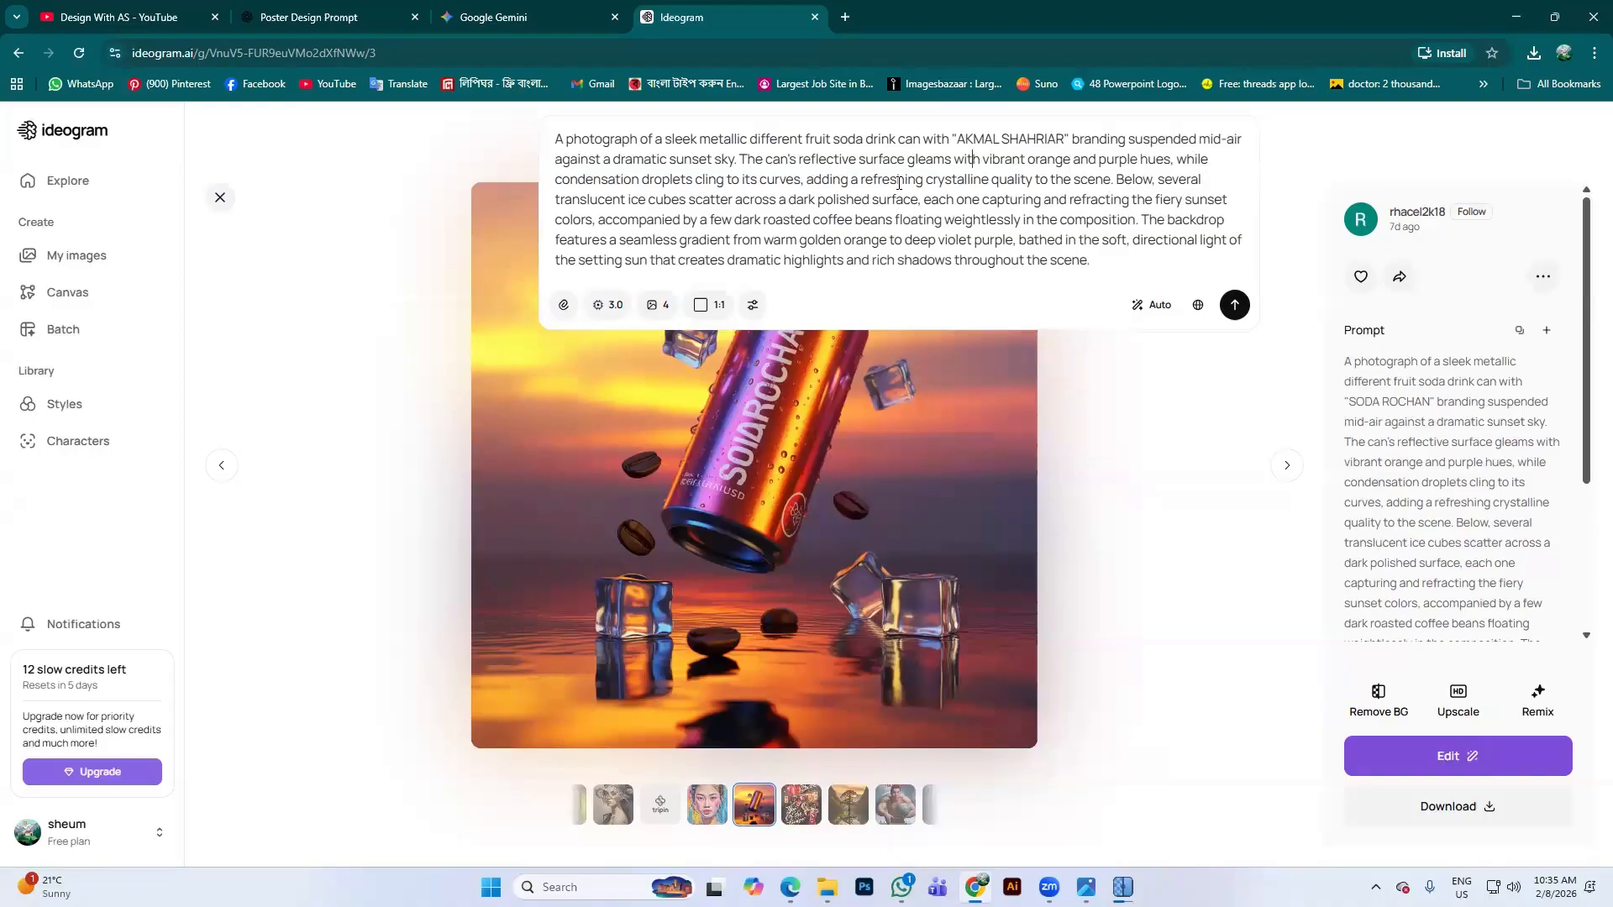
Insert 'The Can color is Blue' before the can-surface sentence and generate four images
click(743, 158)
text(The )
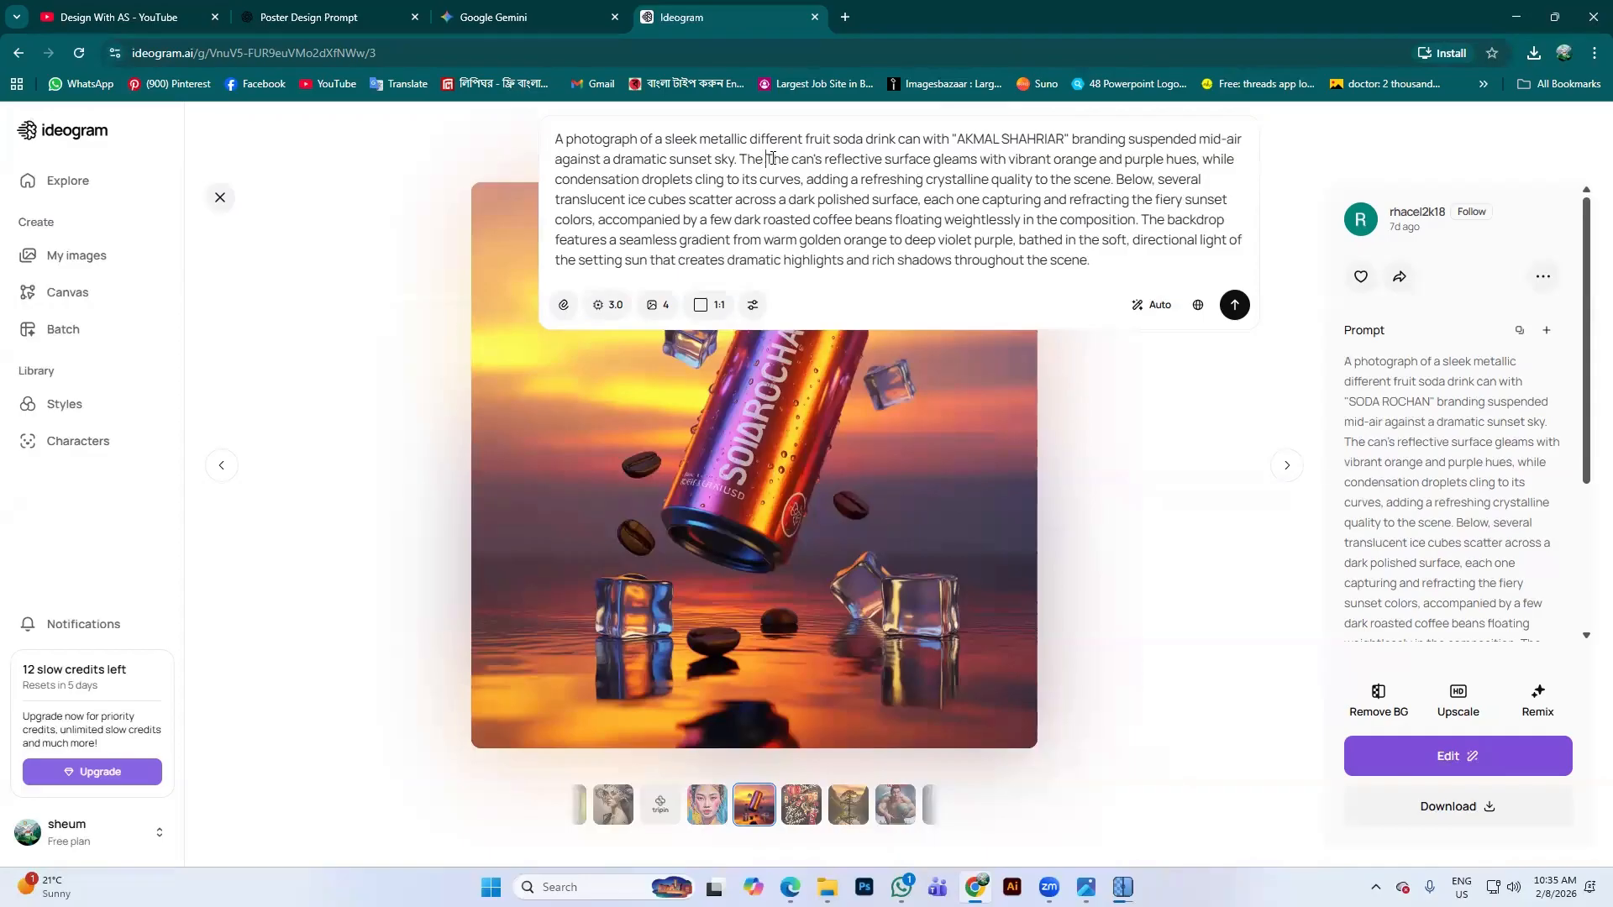
text(Ca)
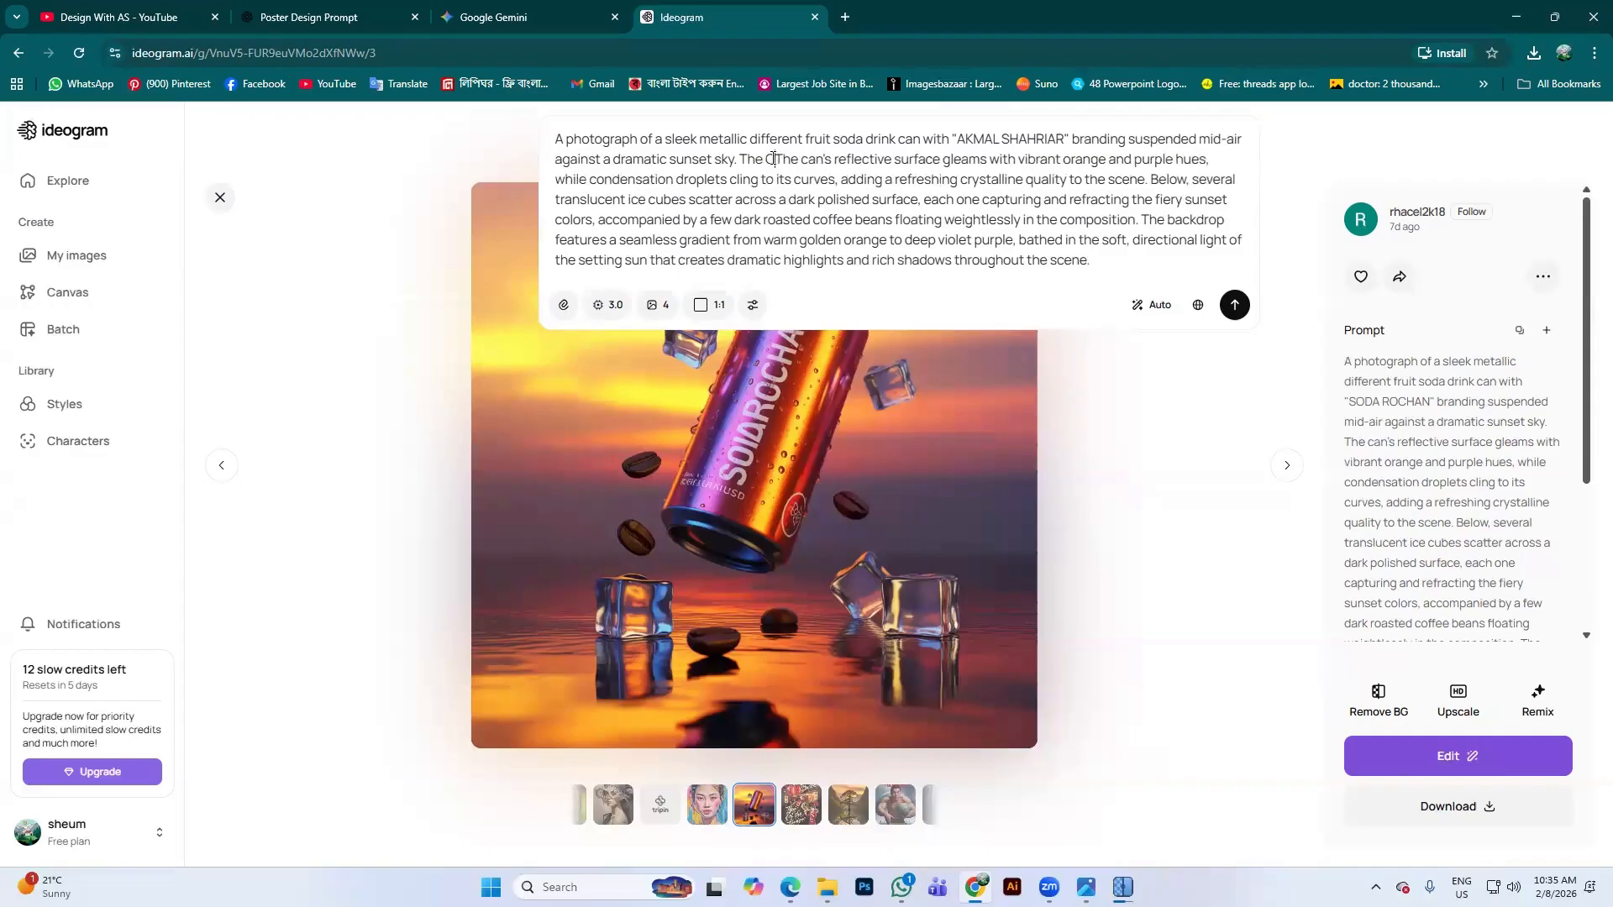
text(n )
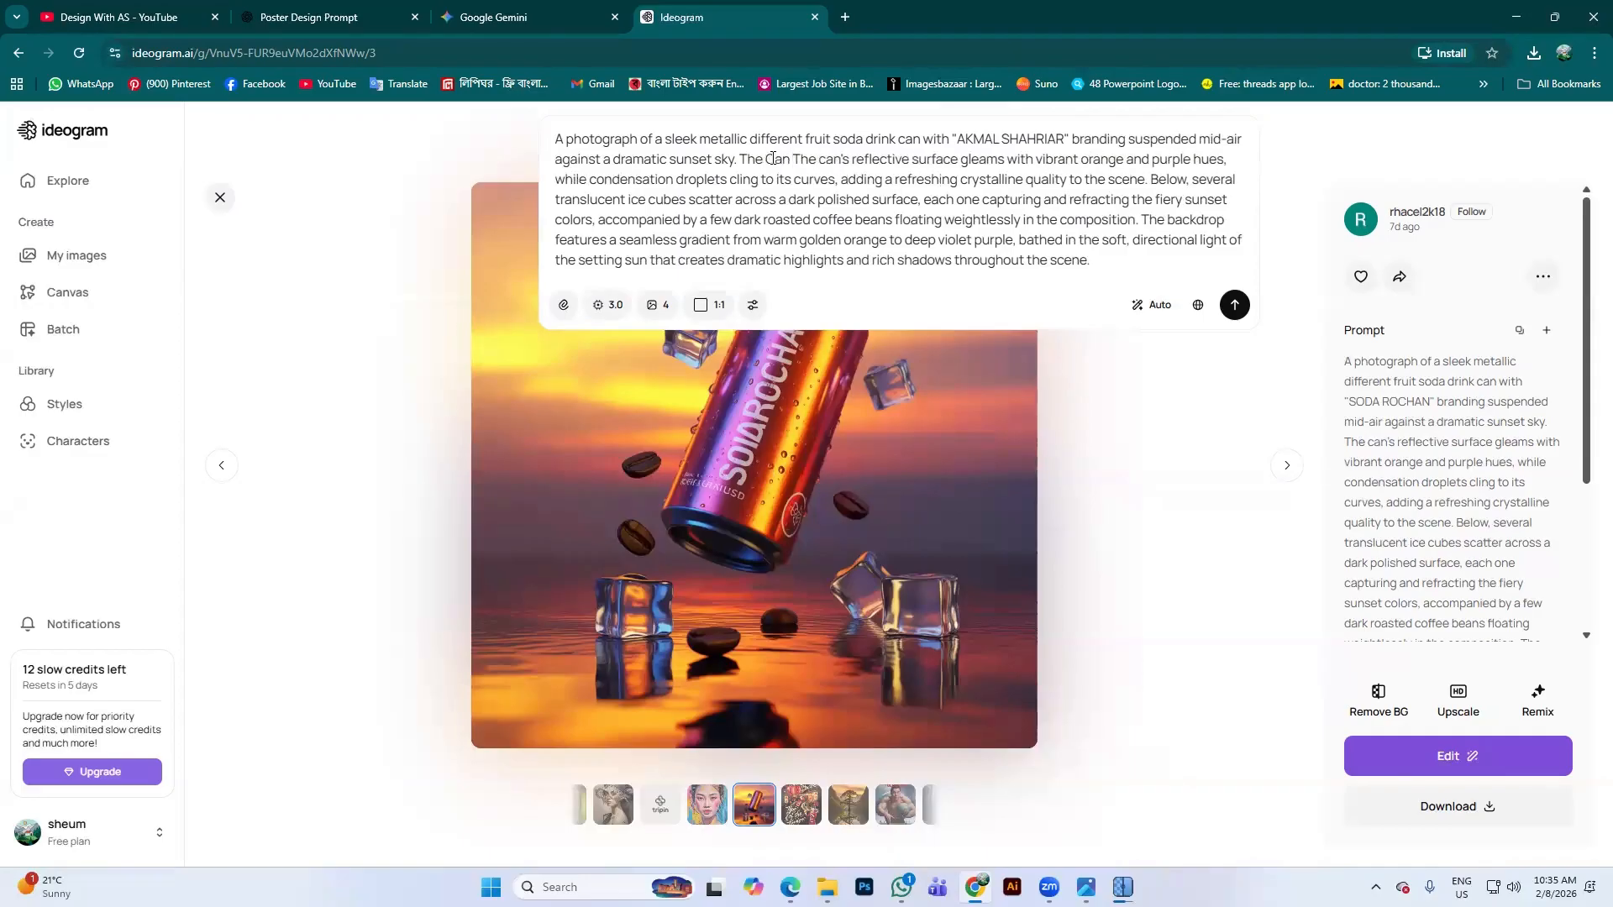
text(color )
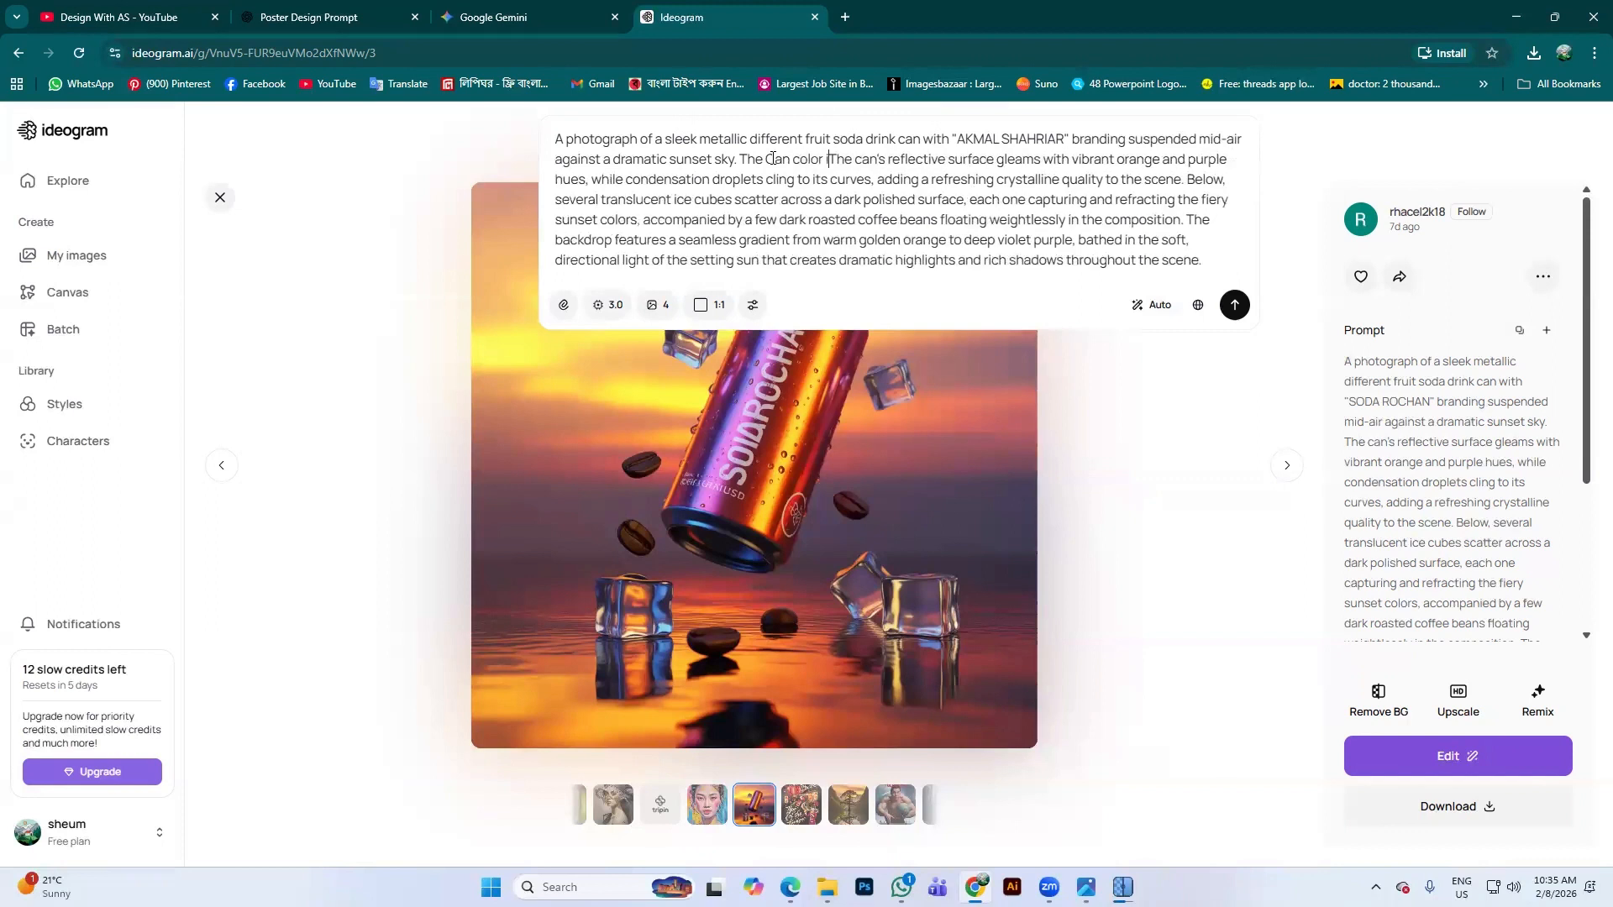
text( s )
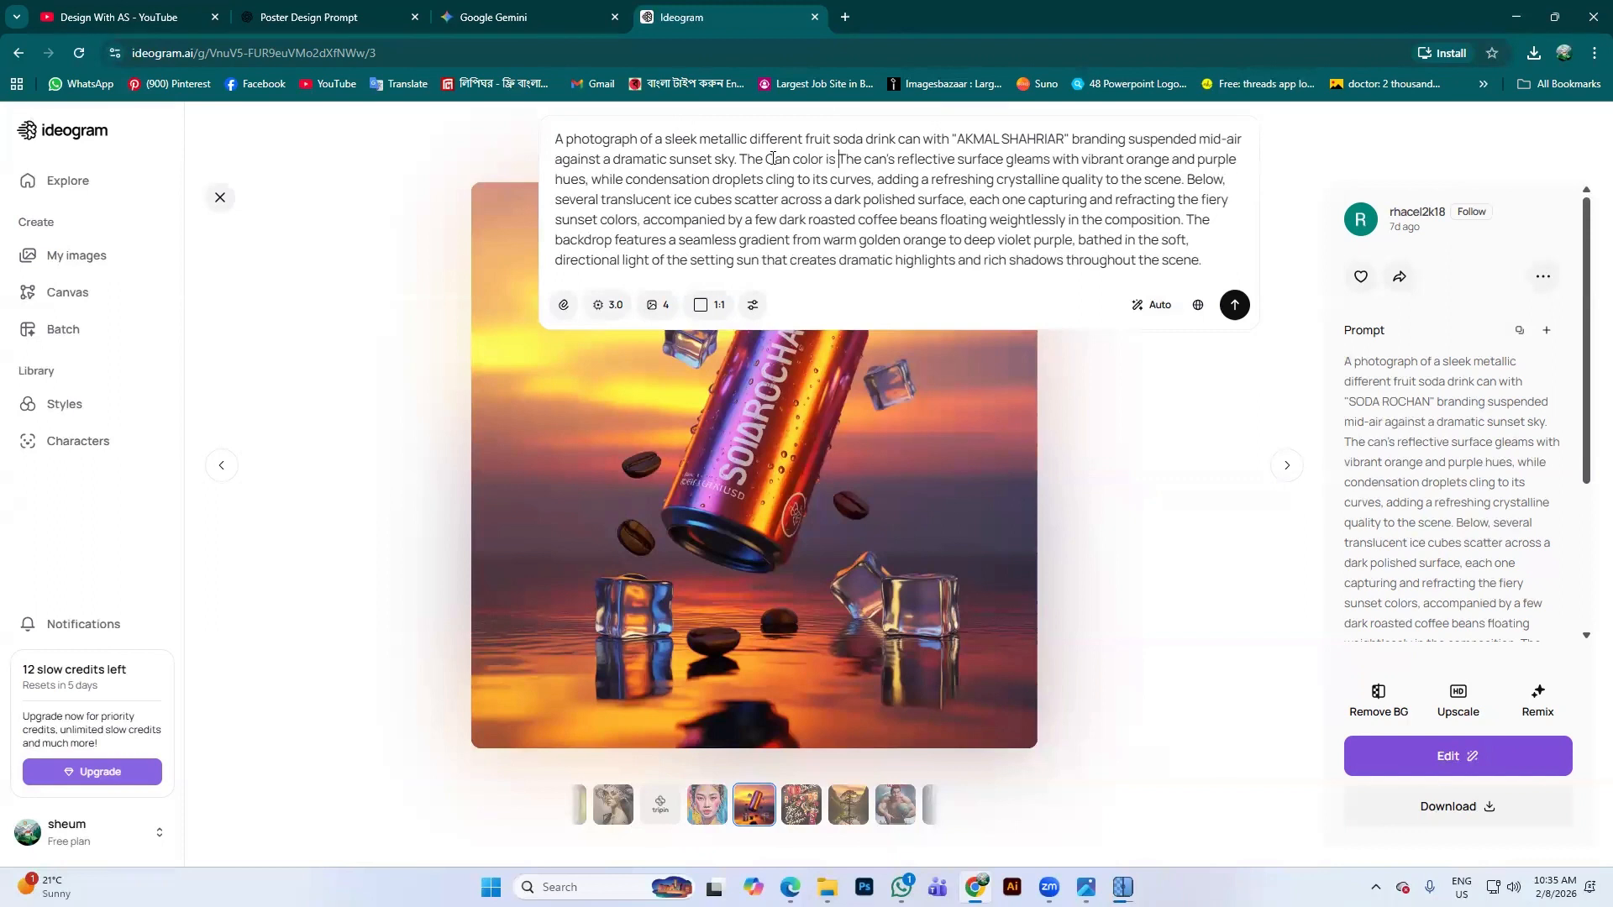
text(Blur)
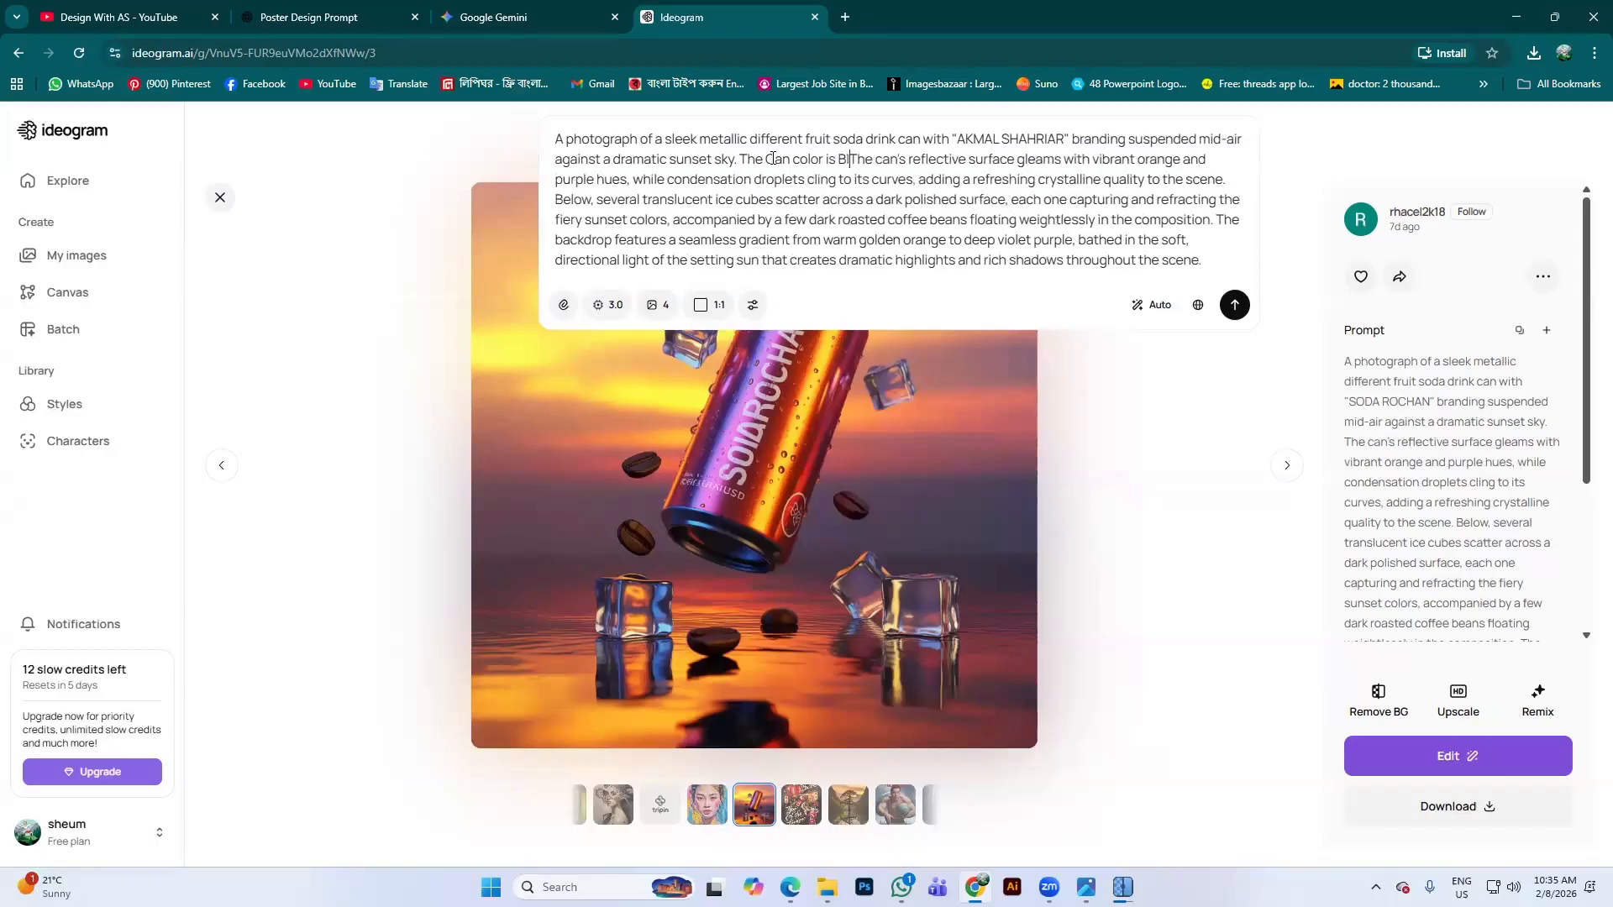
key(BackSpace)
text(e .)
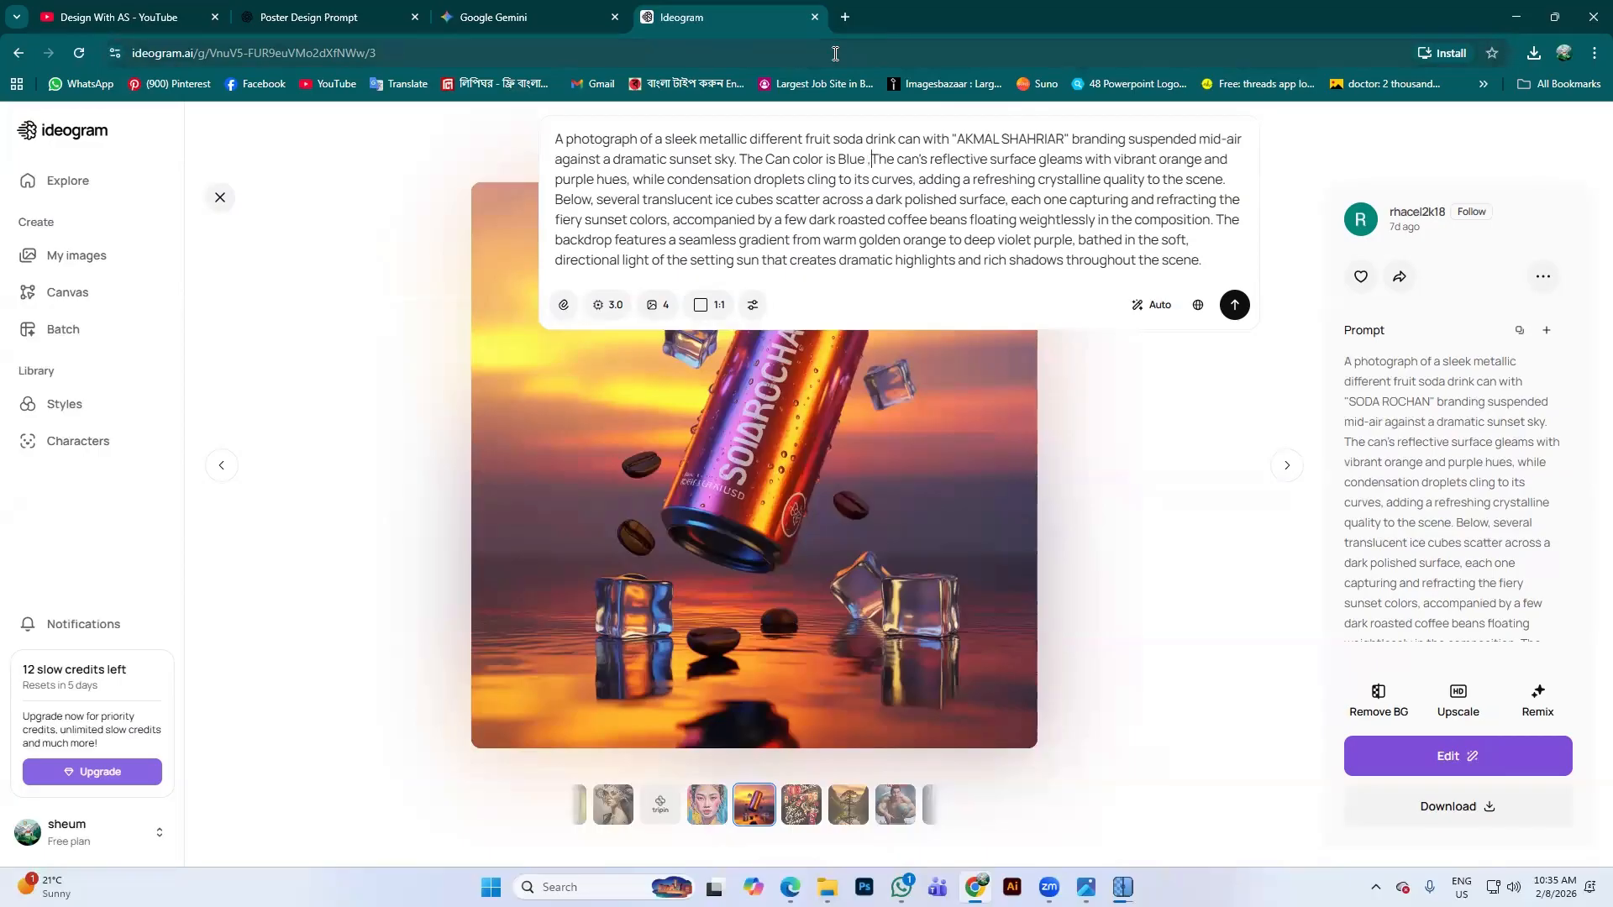
key(Return)
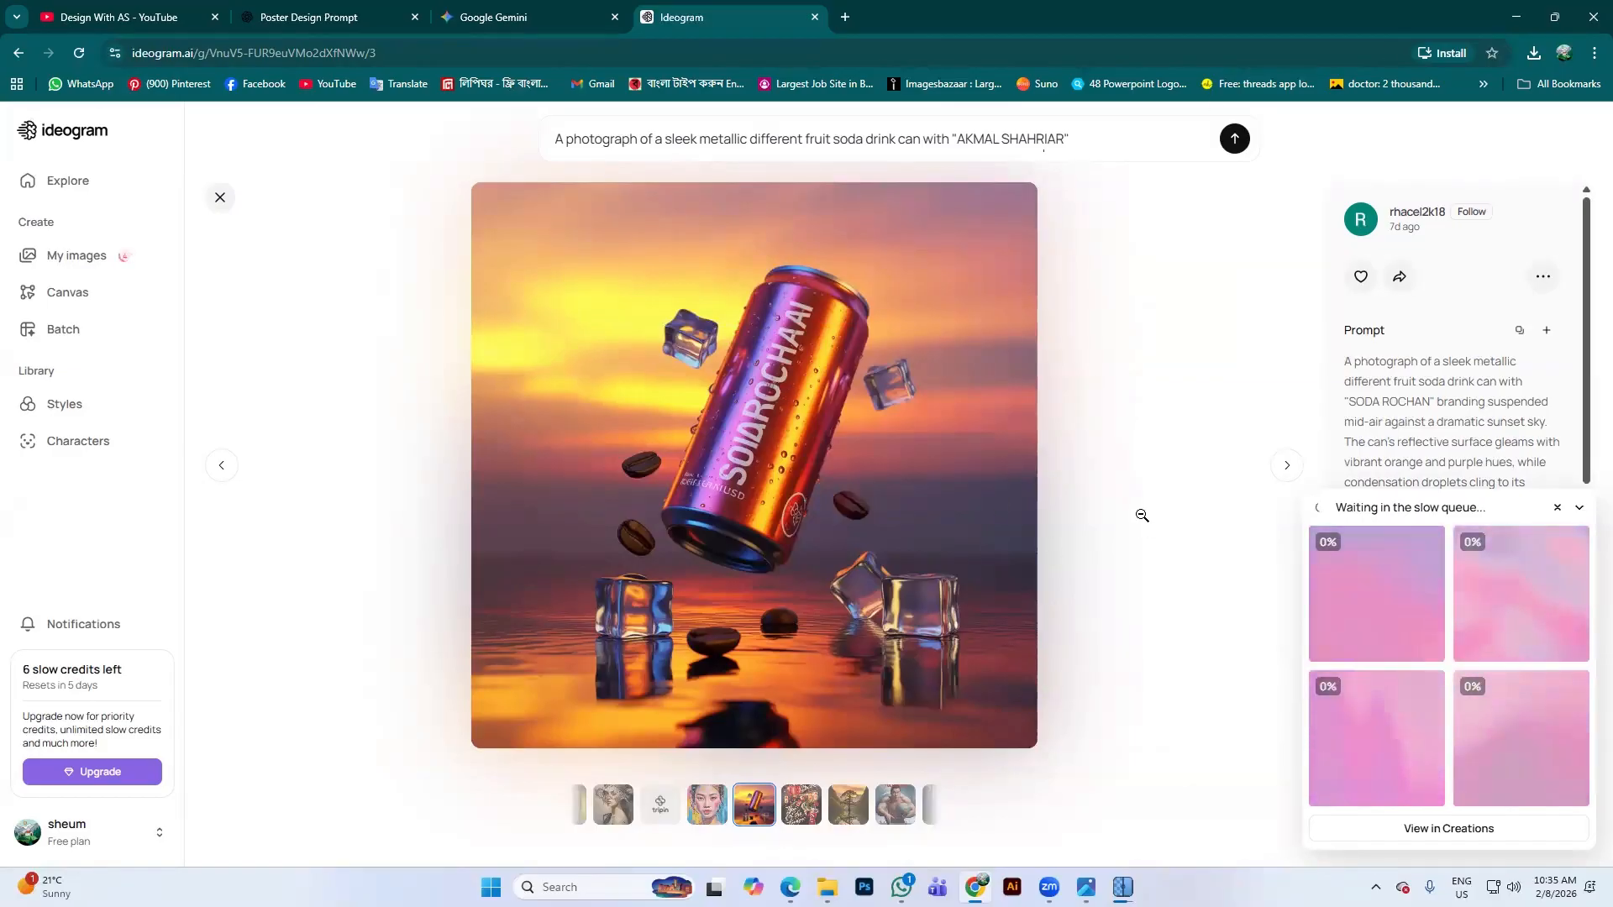
Close the image view and browse the Explore feed's Poster category
click(216, 200)
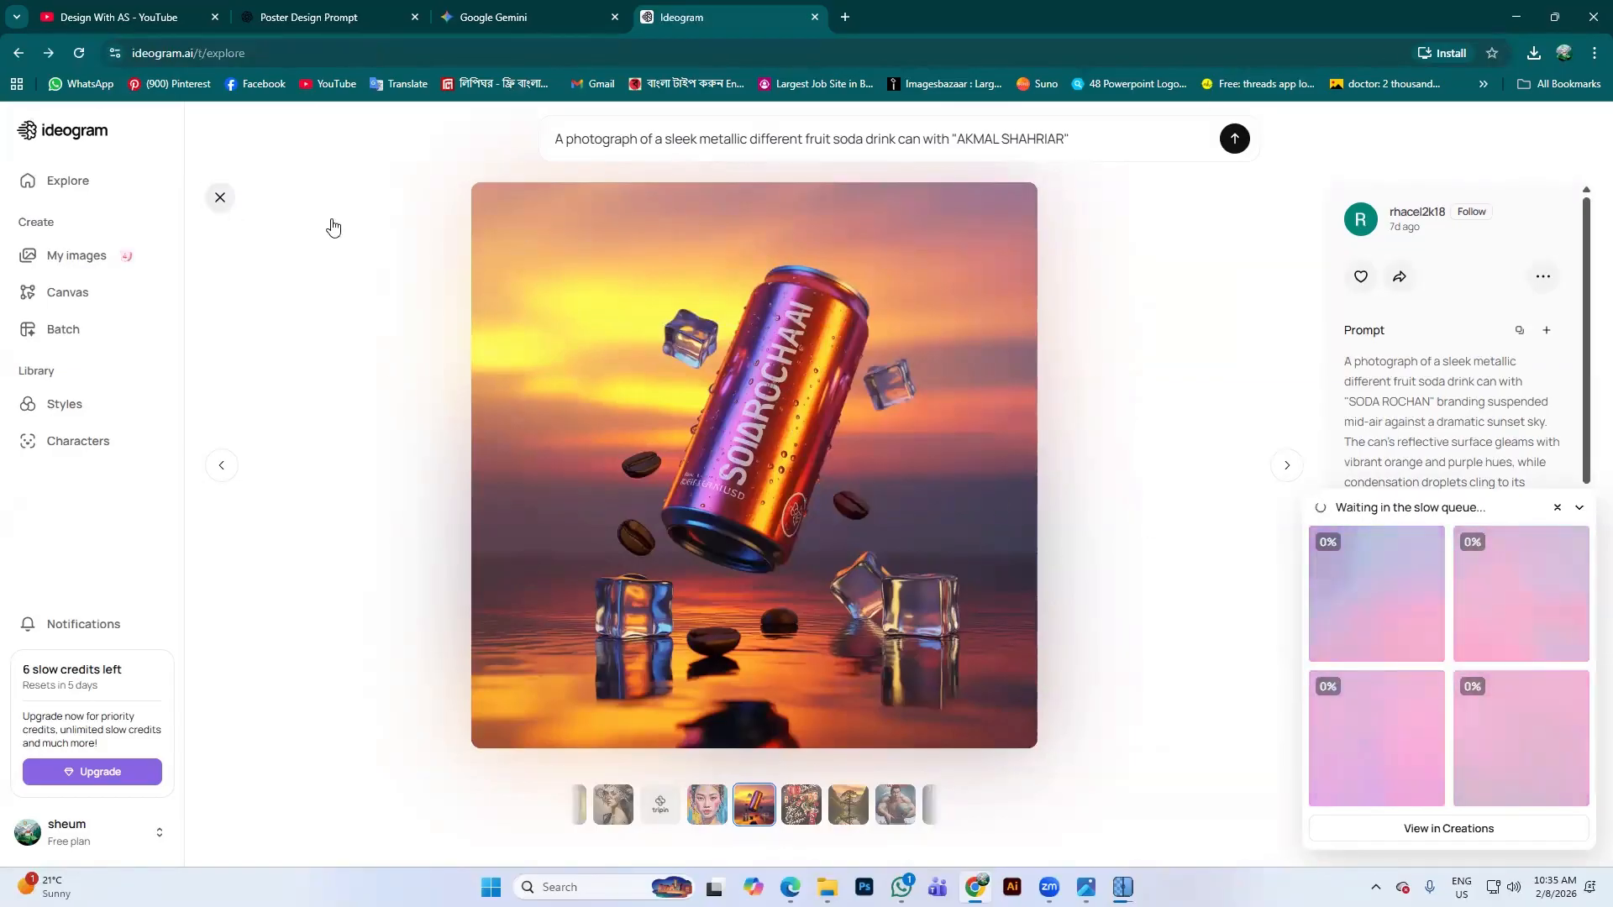
scroll(658, 410, down, 6)
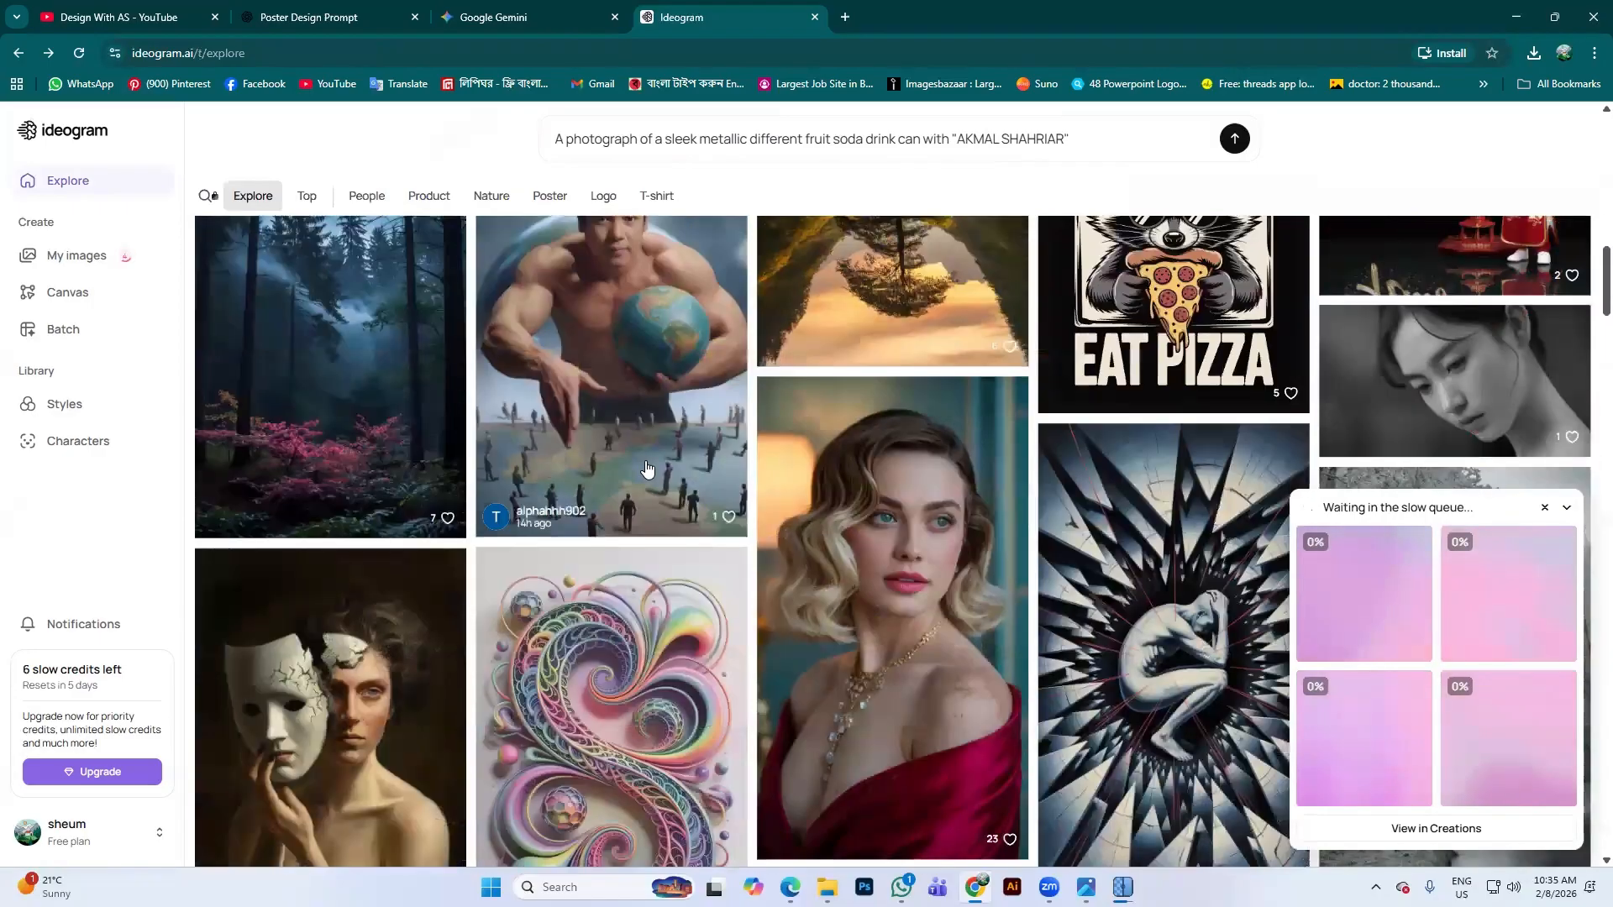
scroll(658, 410, down, 4)
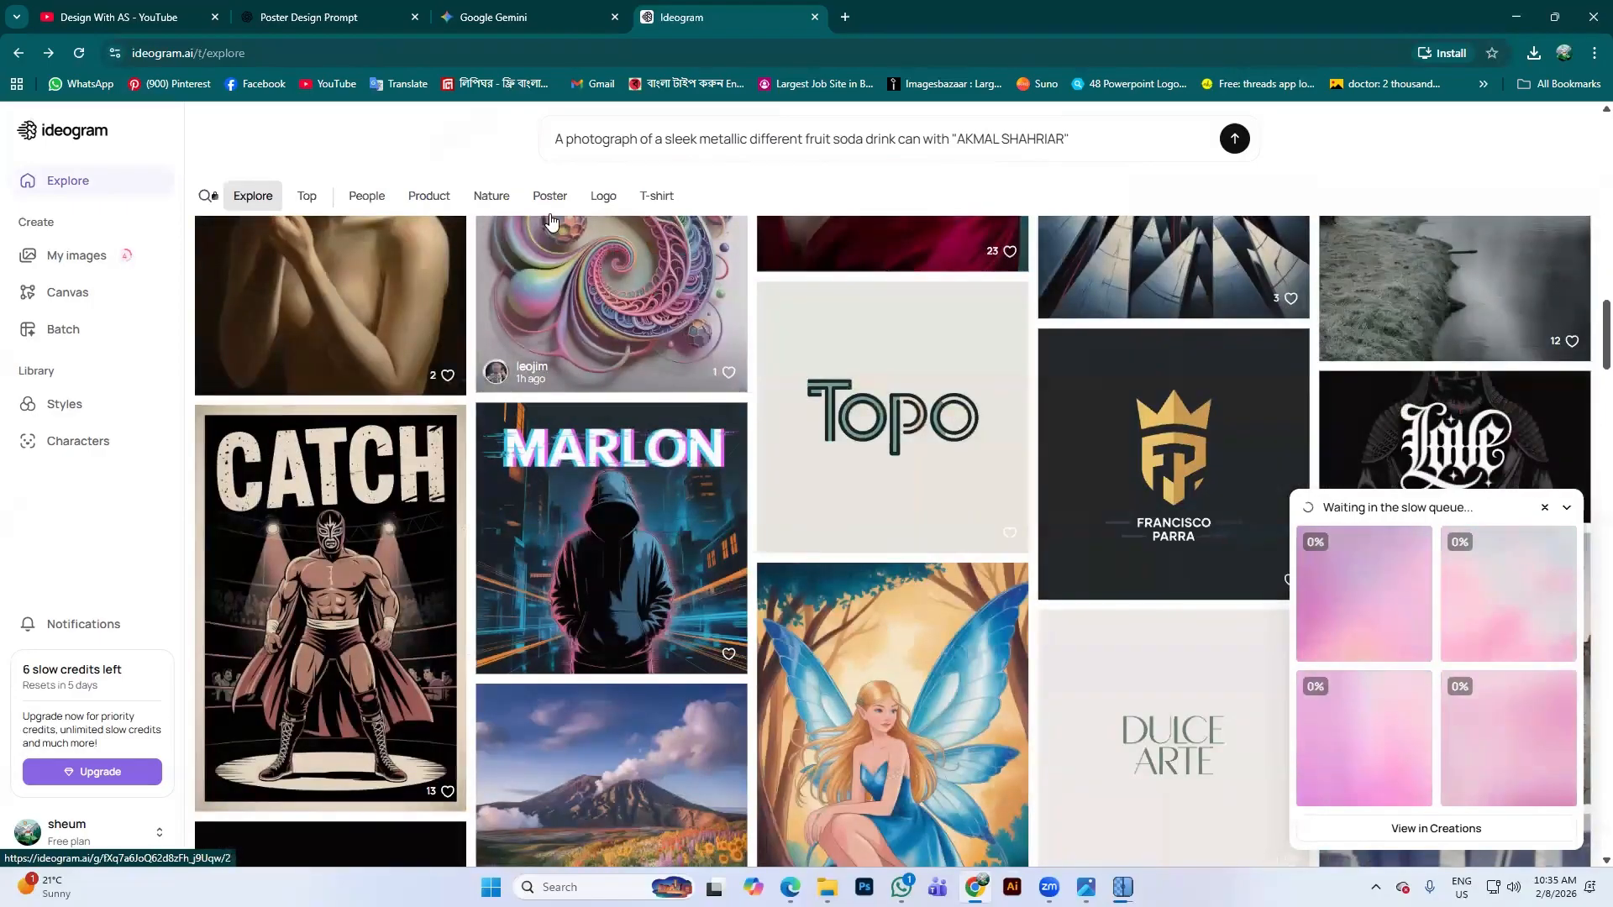
click(549, 196)
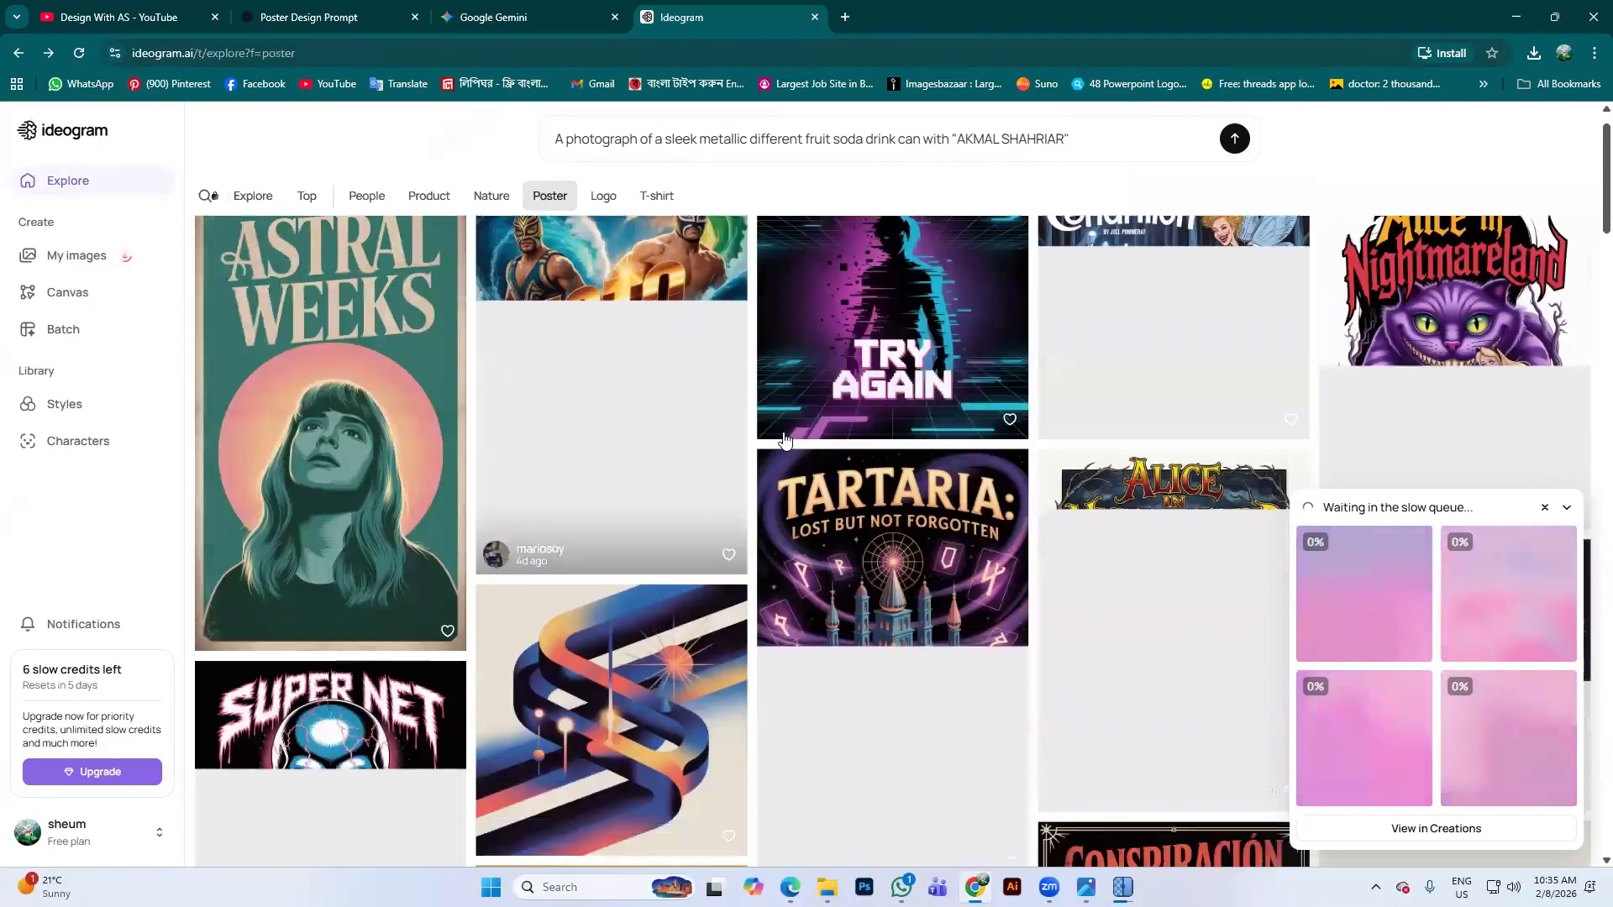
scroll(1092, 364, down, 5)
scroll(723, 497, down, 9)
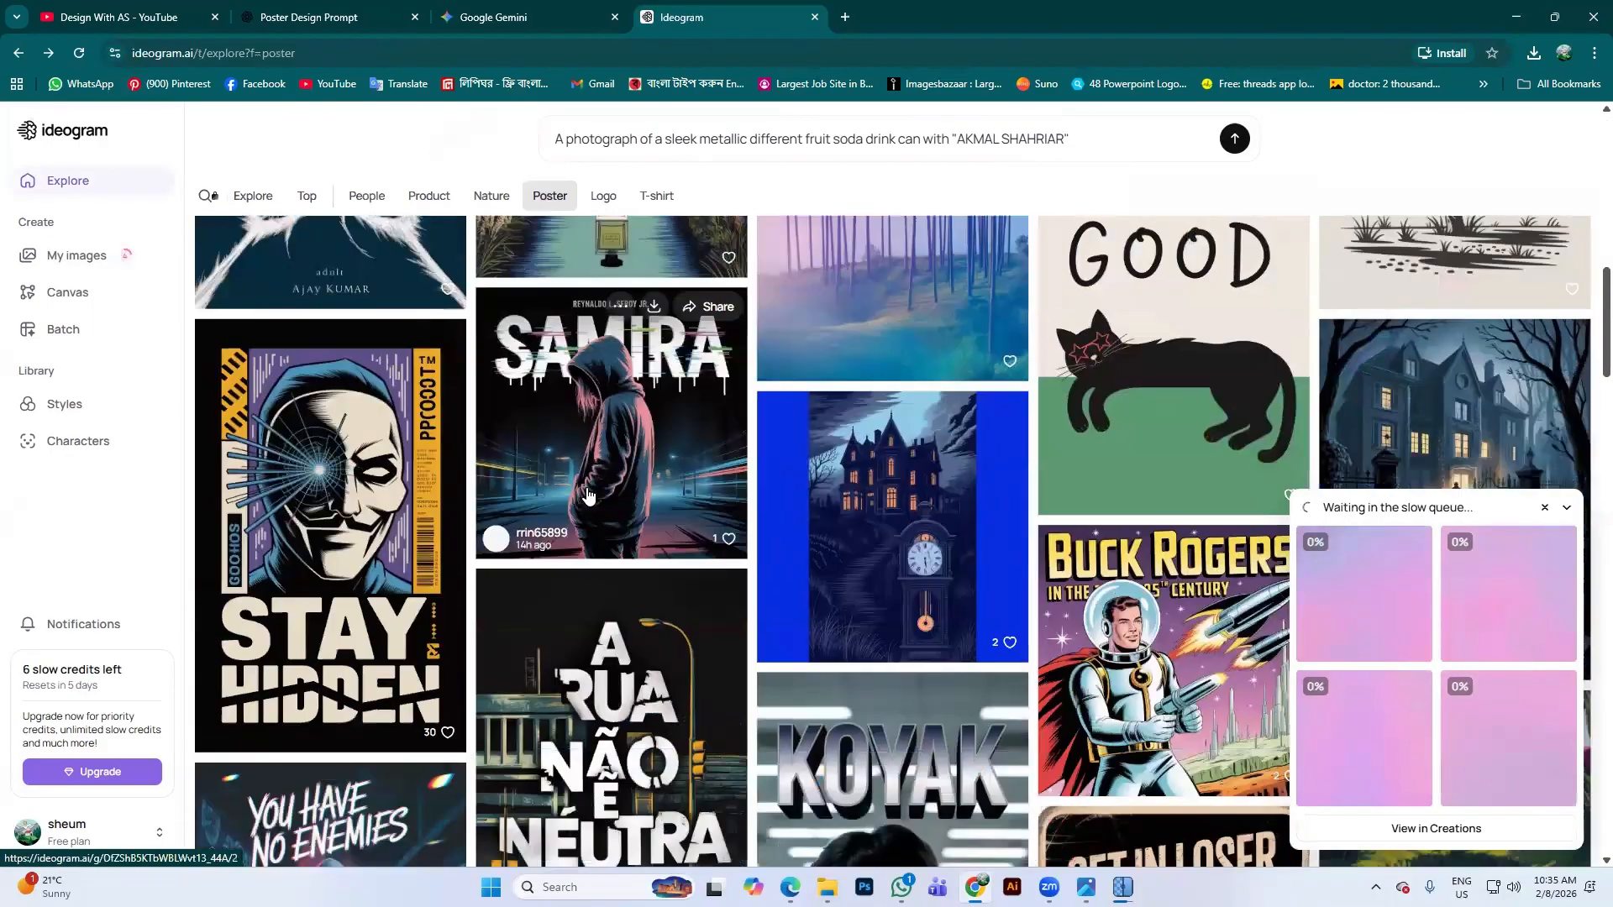
scroll(681, 476, down, 8)
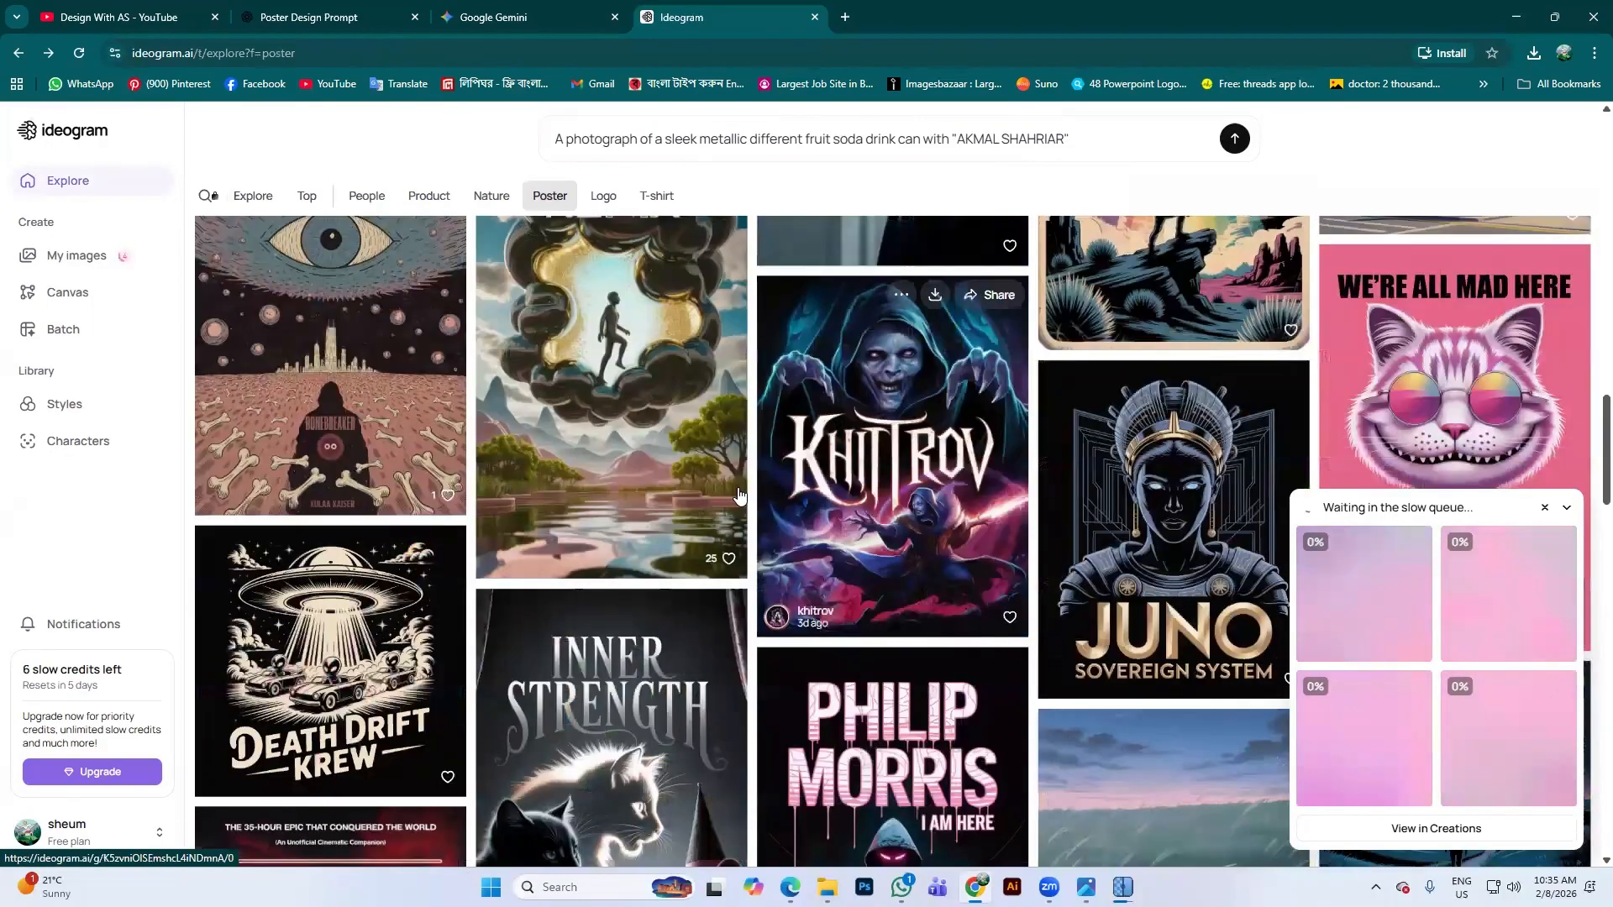
scroll(638, 336, up, 3)
Filter Explore to Logo and scroll through it while the soda-can images generate
click(603, 196)
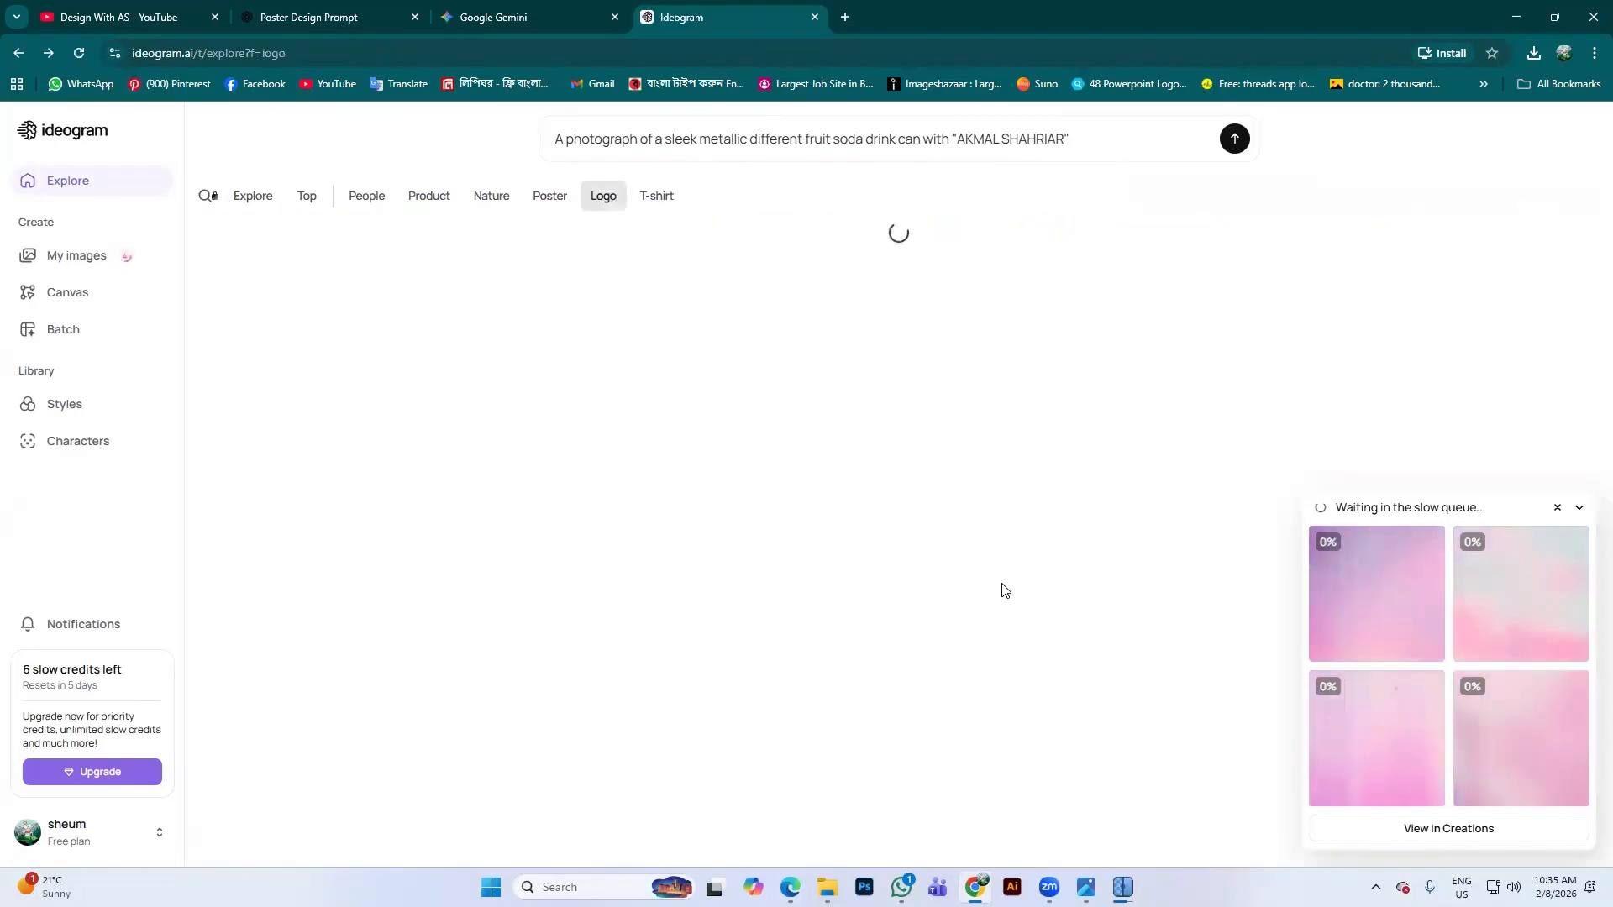
scroll(648, 460, down, 8)
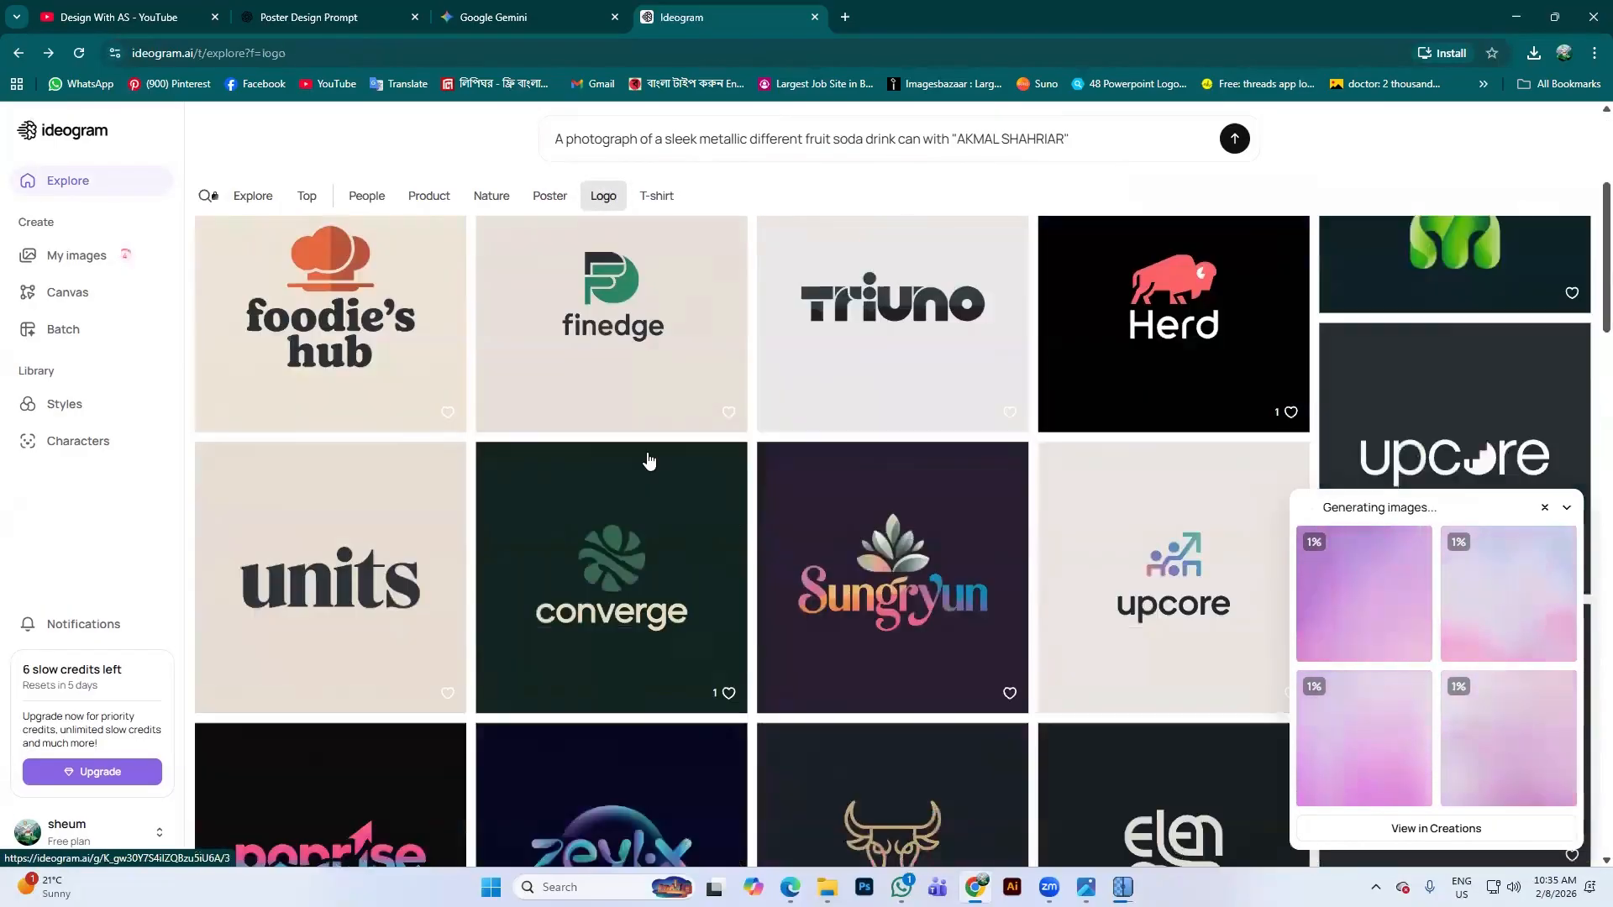
scroll(869, 465, down, 14)
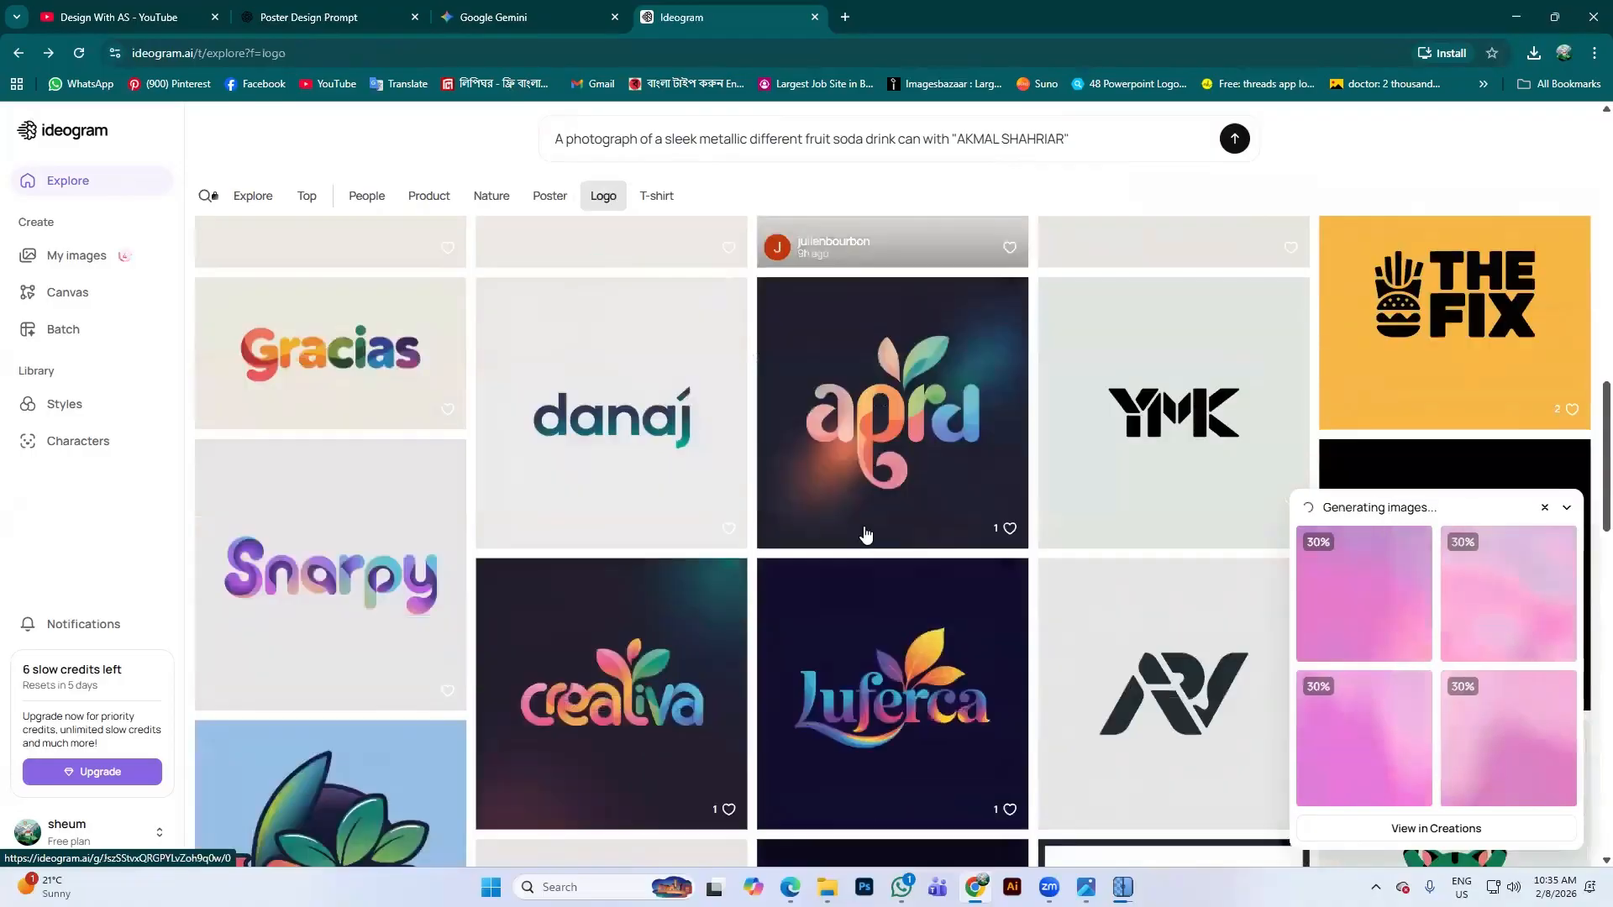
scroll(754, 493, down, 7)
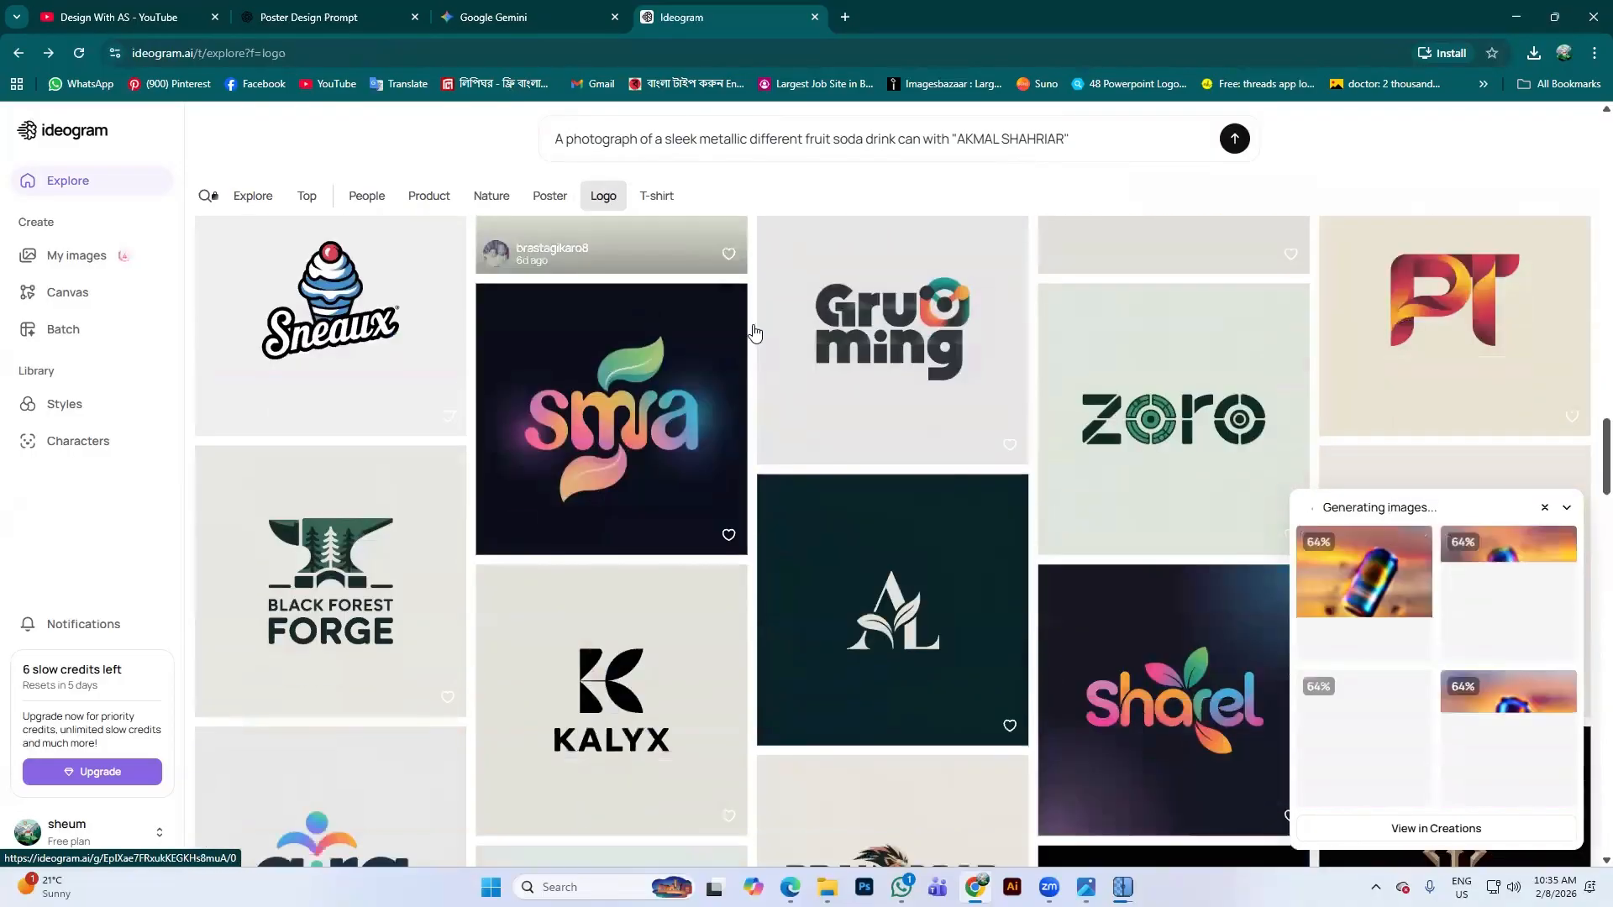
scroll(753, 334, up, 6)
scroll(696, 446, down, 2)
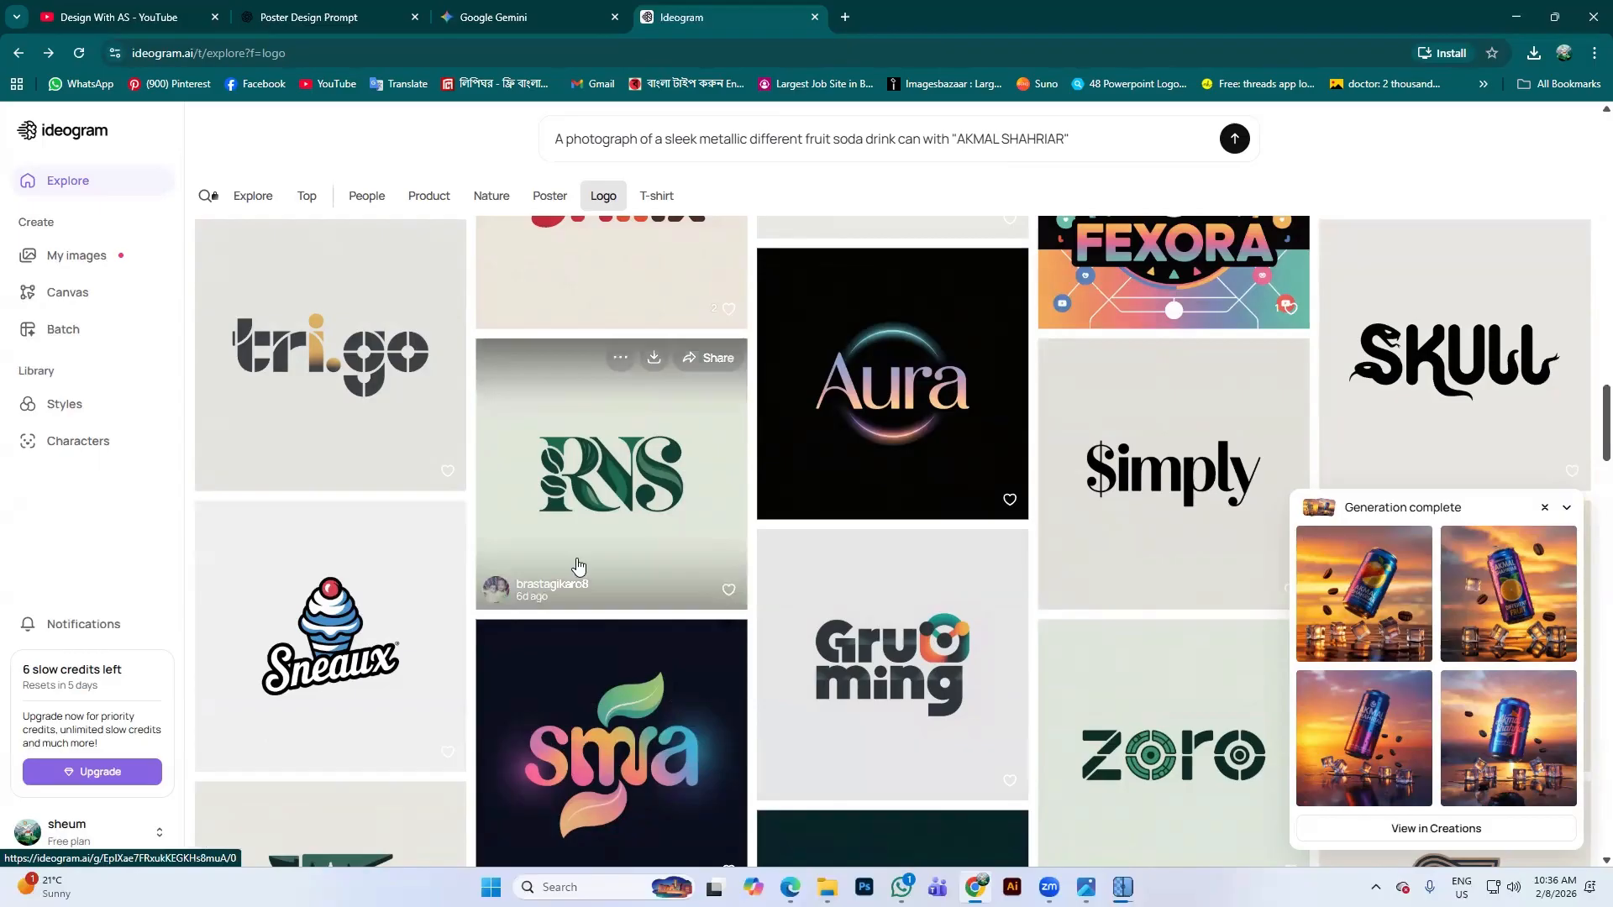
scroll(626, 424, down, 1)
scroll(628, 424, down, 1)
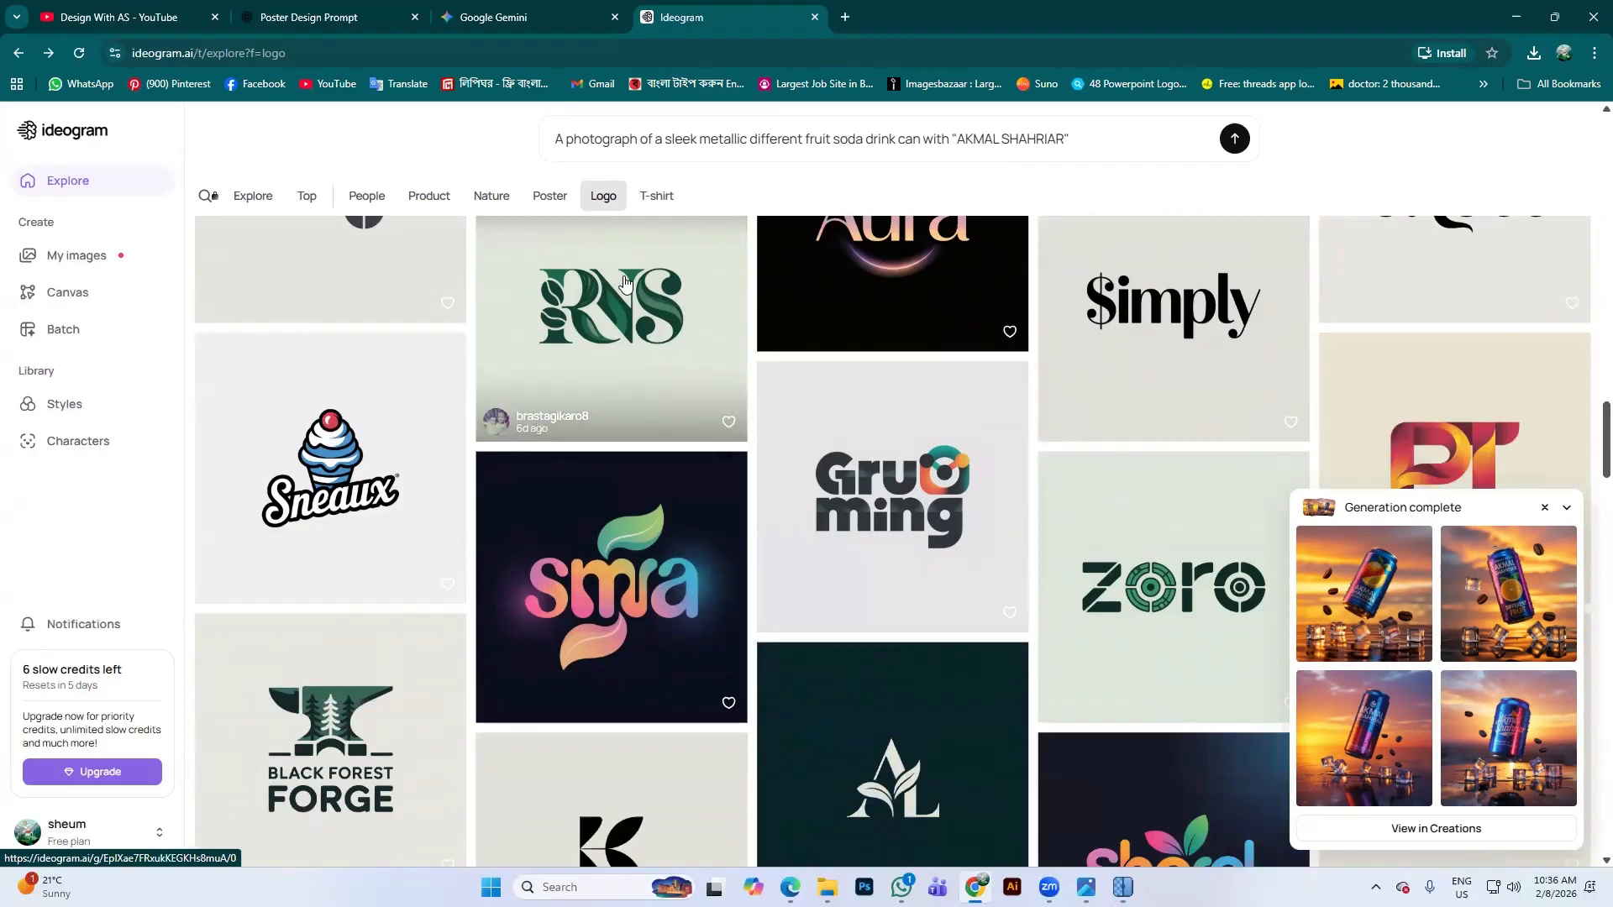
click(1385, 599)
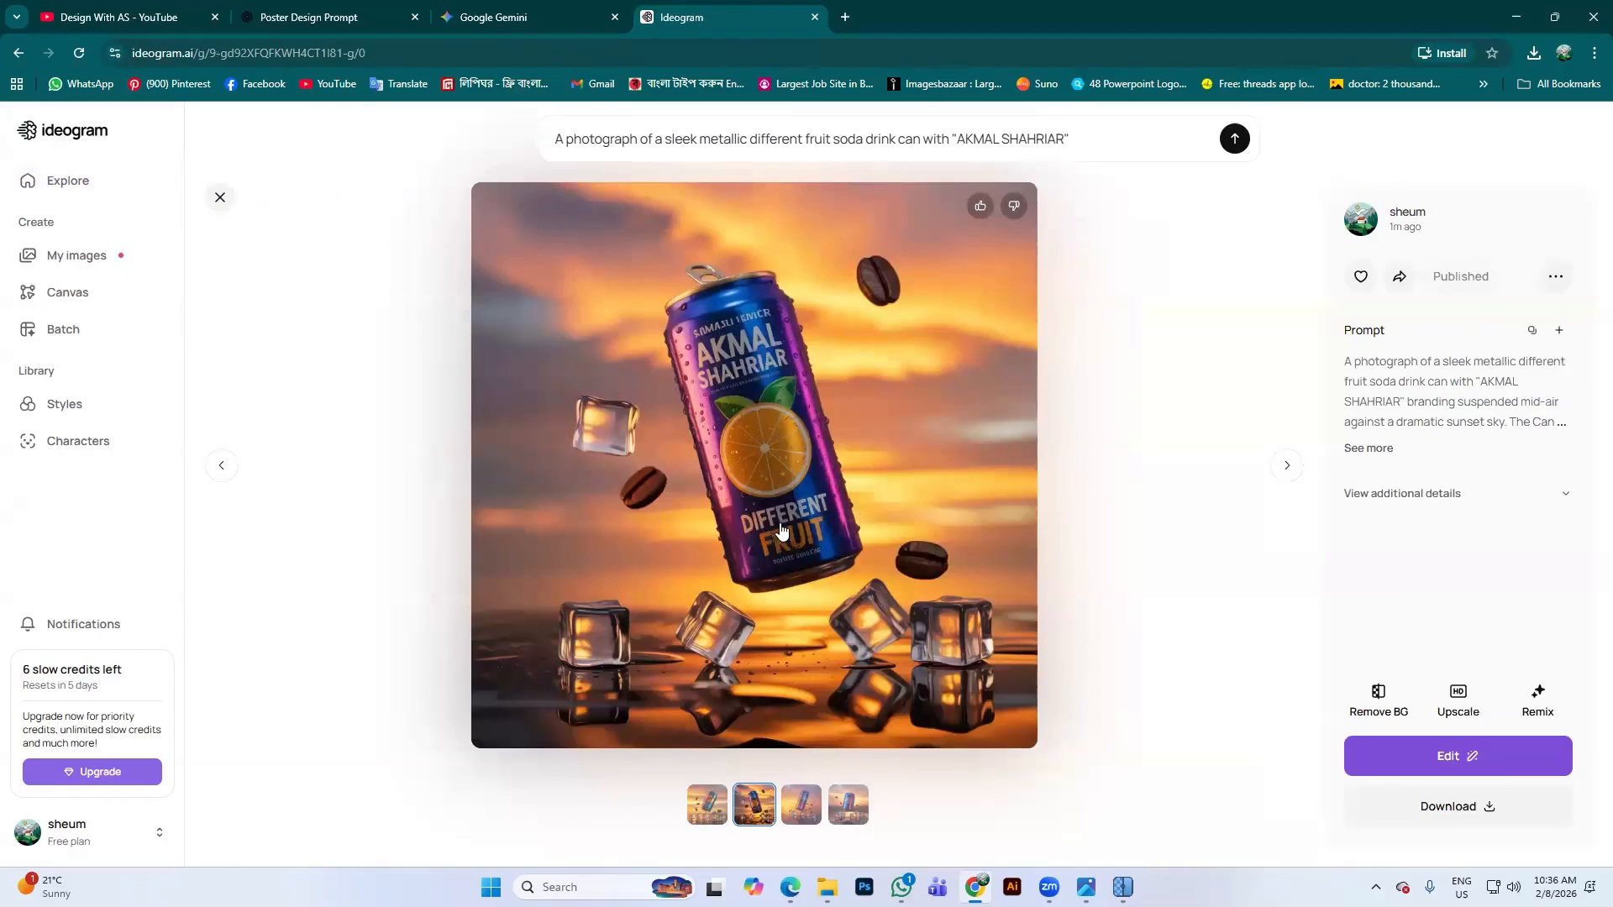
click(1287, 467)
click(1296, 476)
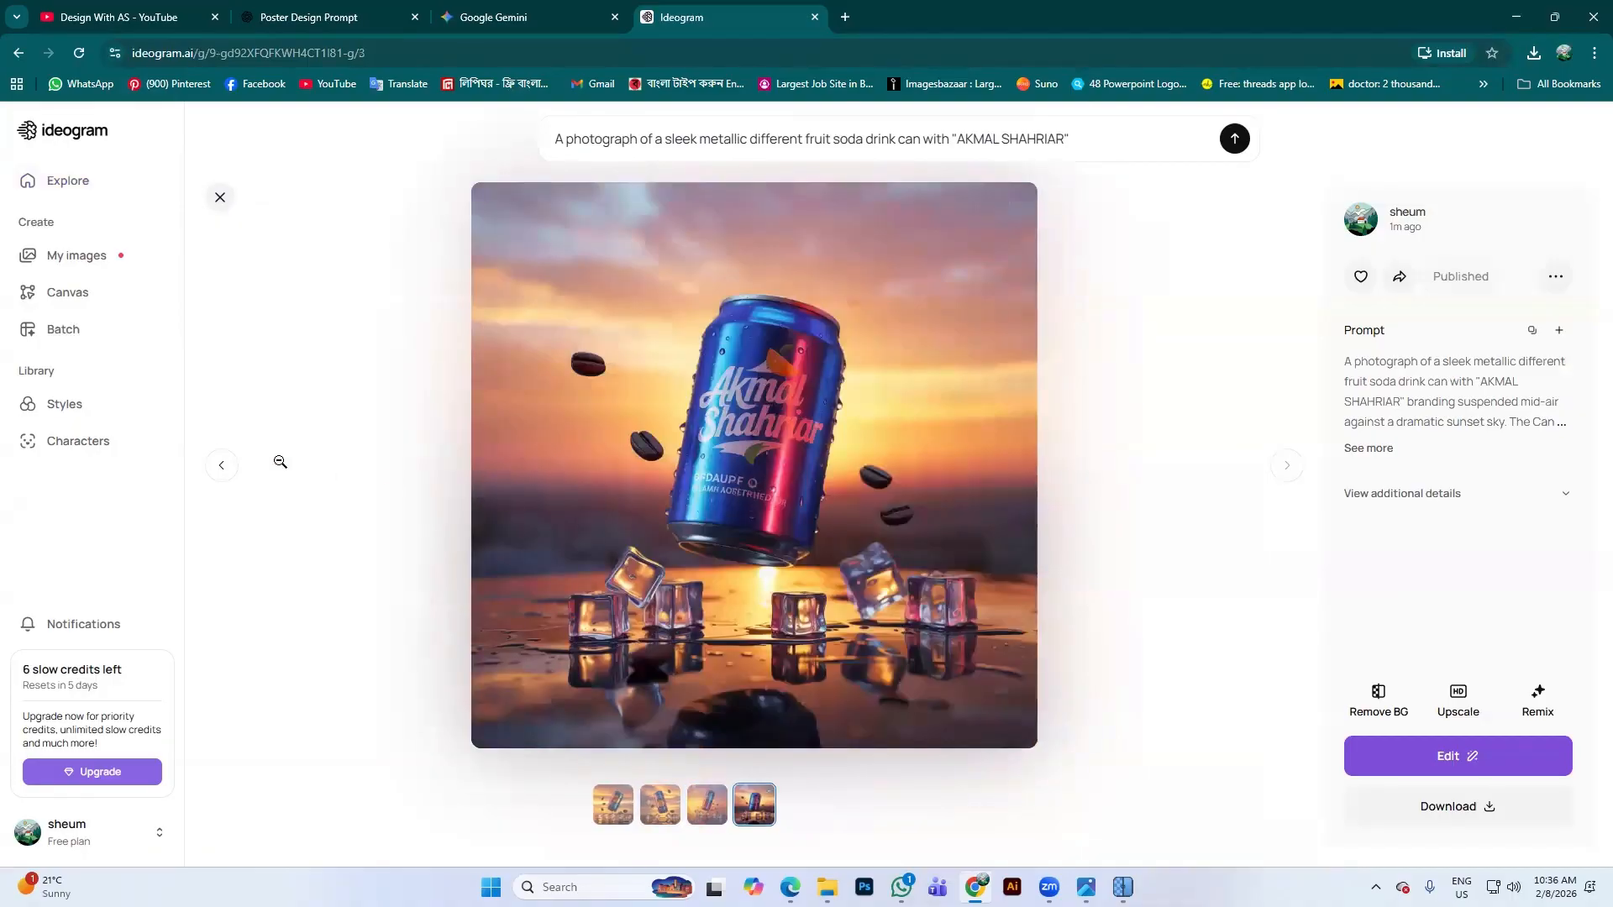
click(229, 475)
click(229, 475)
click(230, 475)
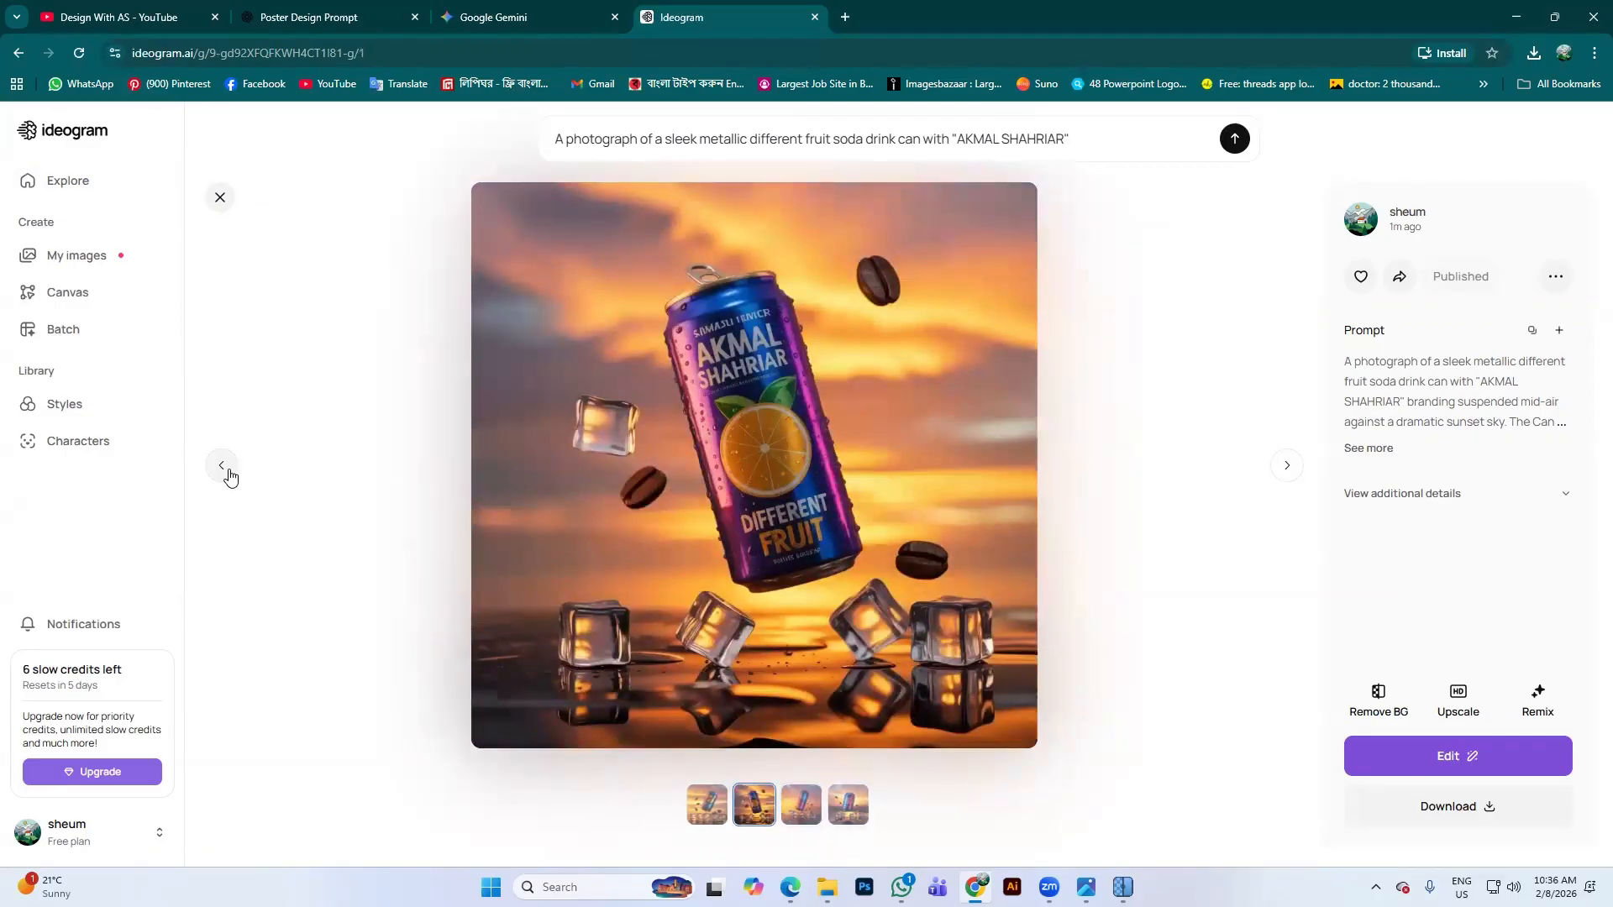
click(229, 476)
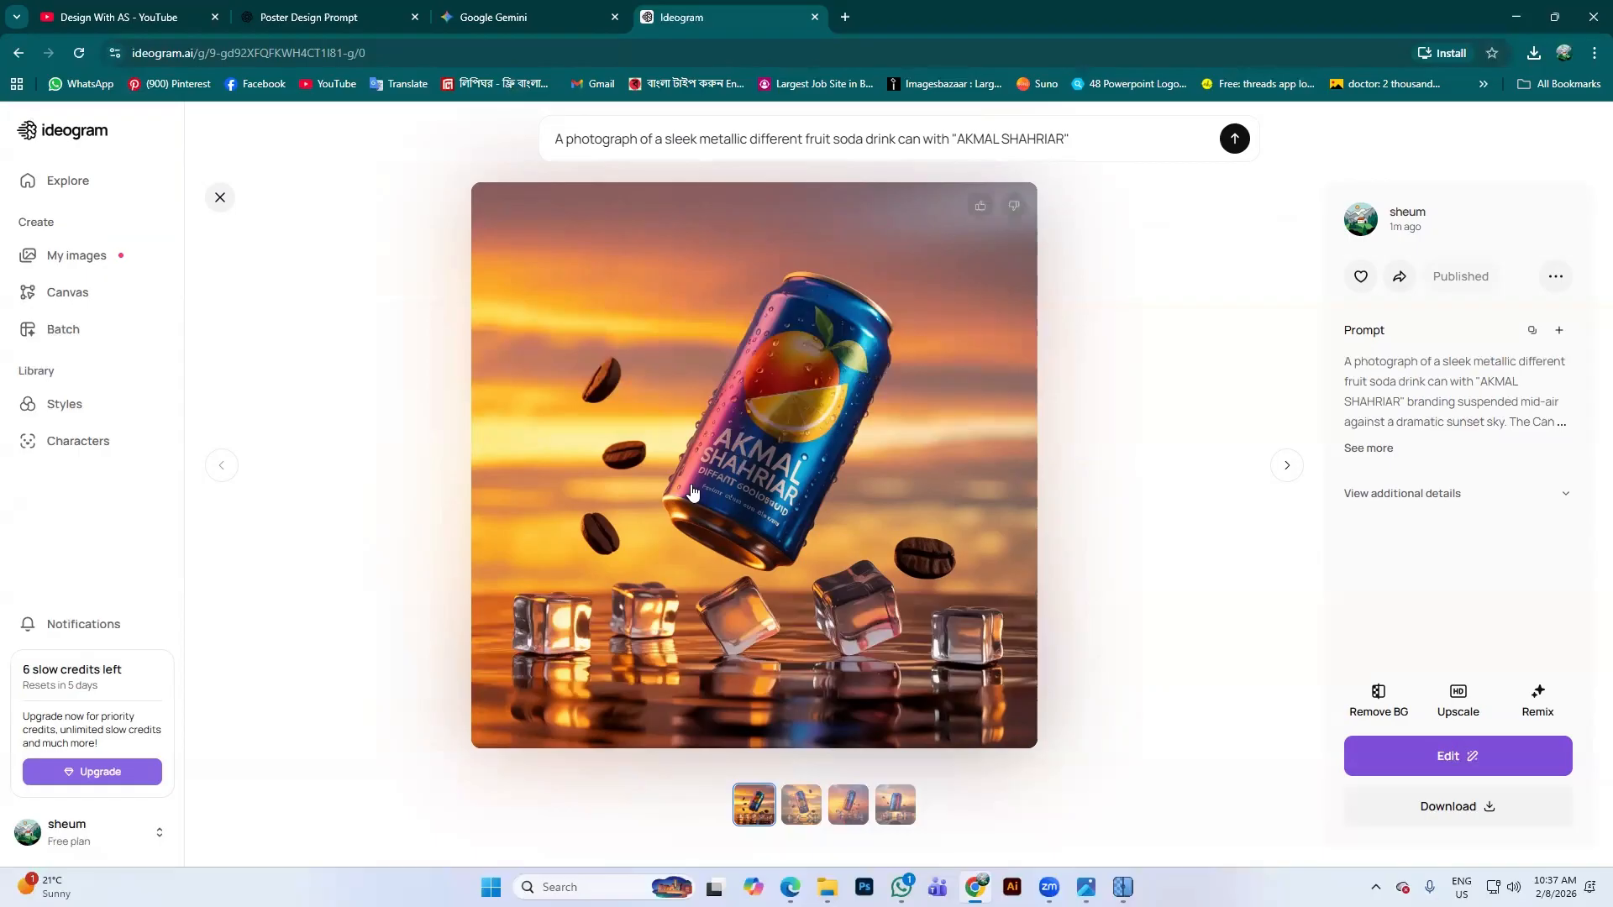
click(504, 12)
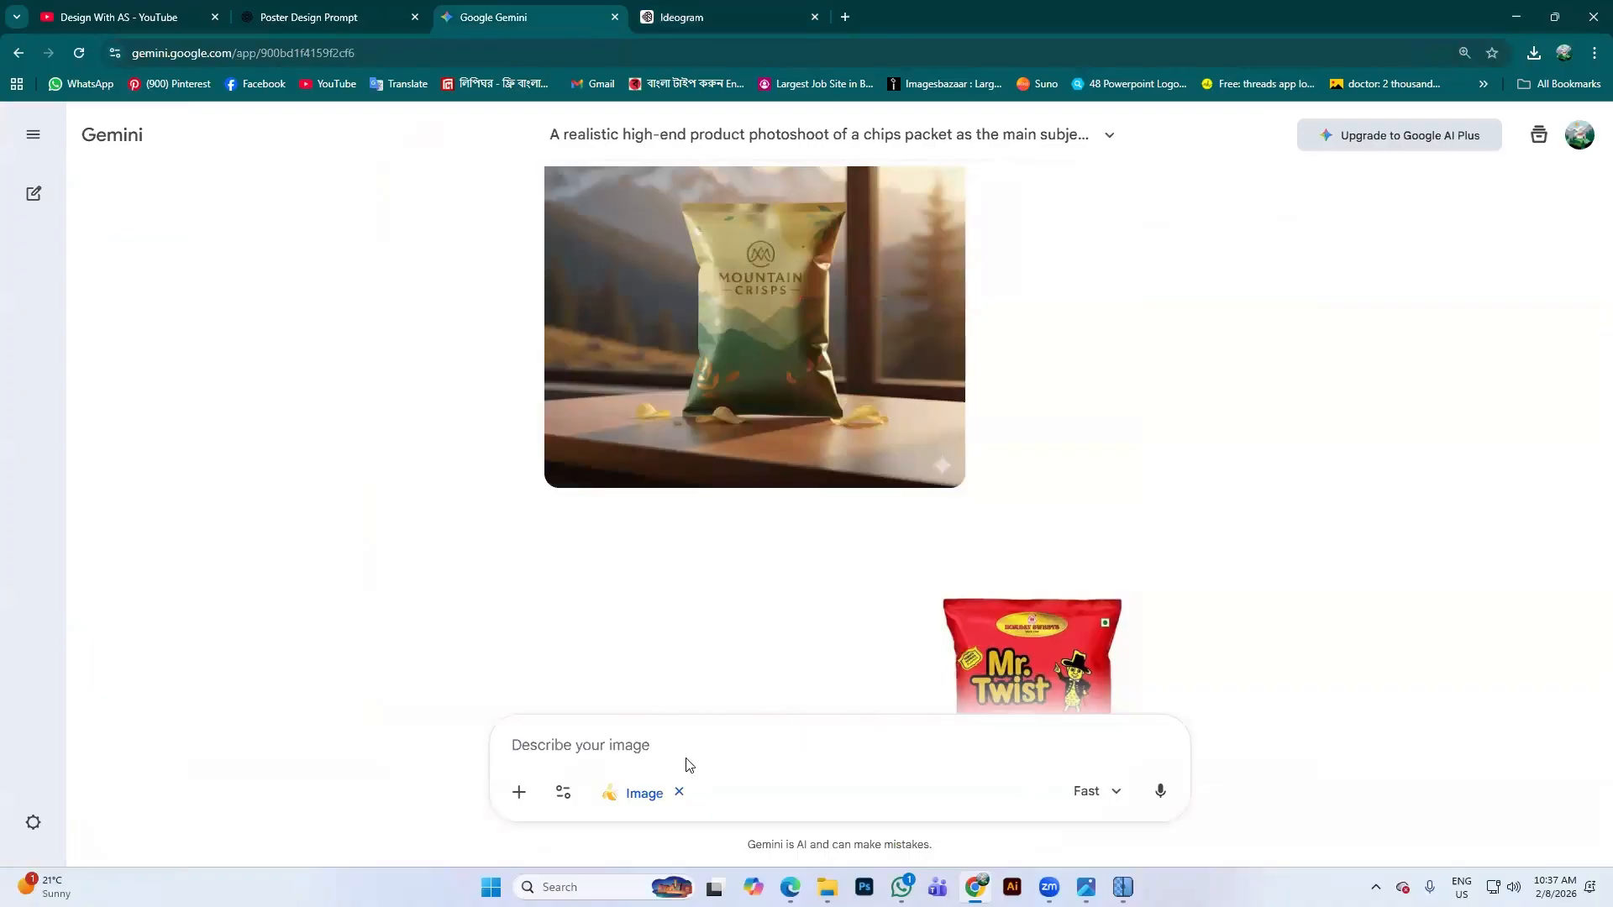
Switch back to the Ideogram tab showing the first blue soda-can image
click(679, 10)
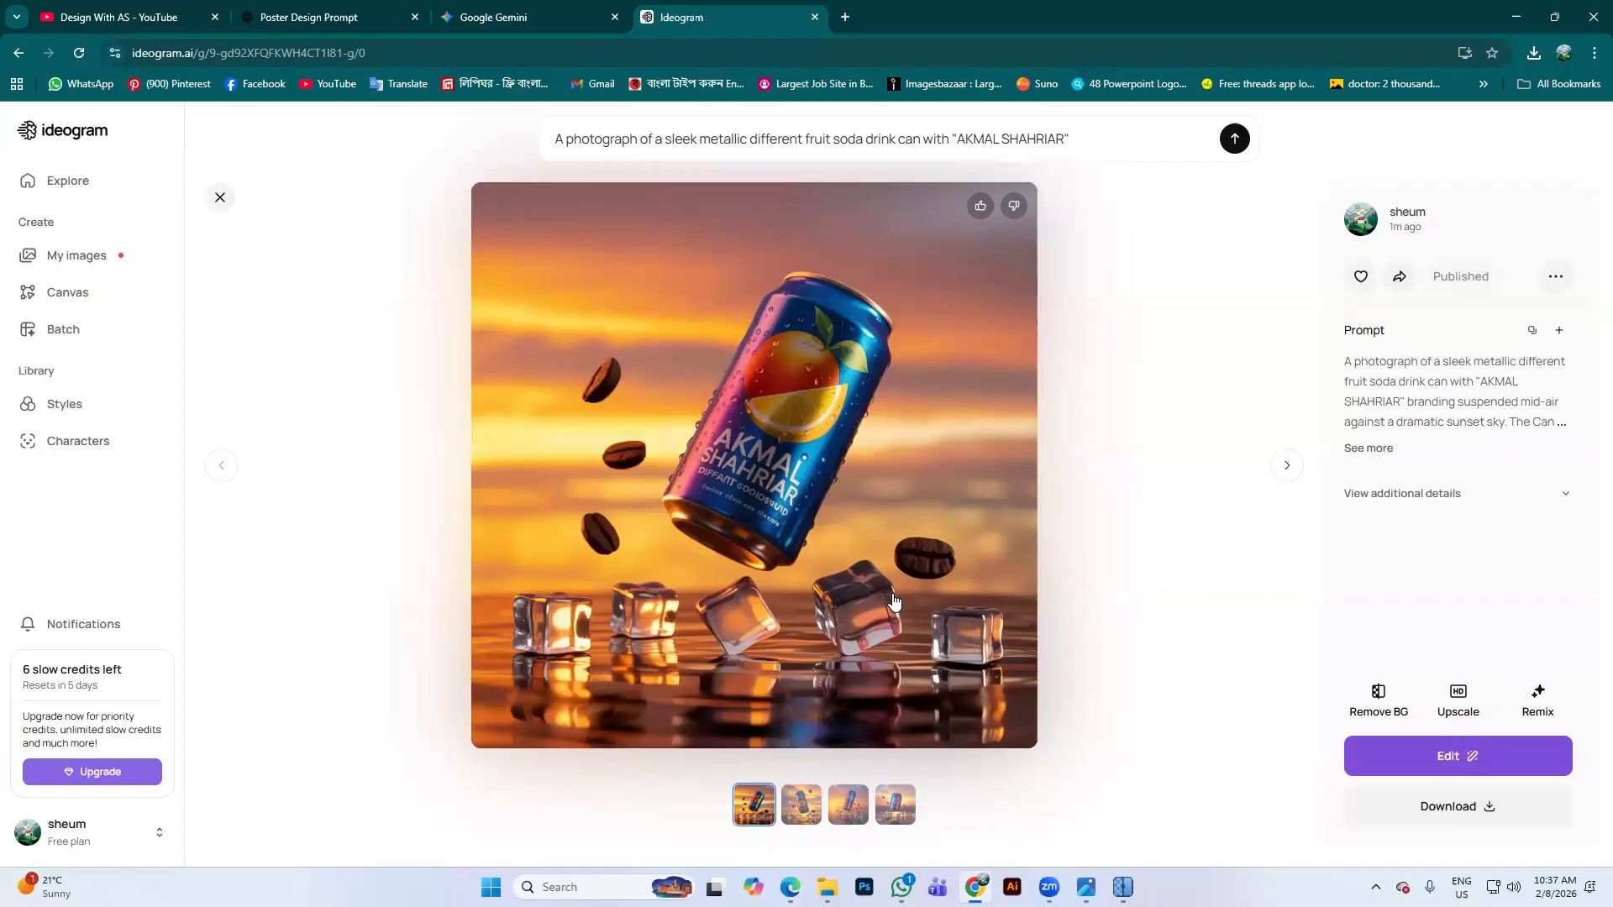
Compare original and 4x-upscaled chips images in Upscayl, then minimise it and show the desktop
click(1123, 887)
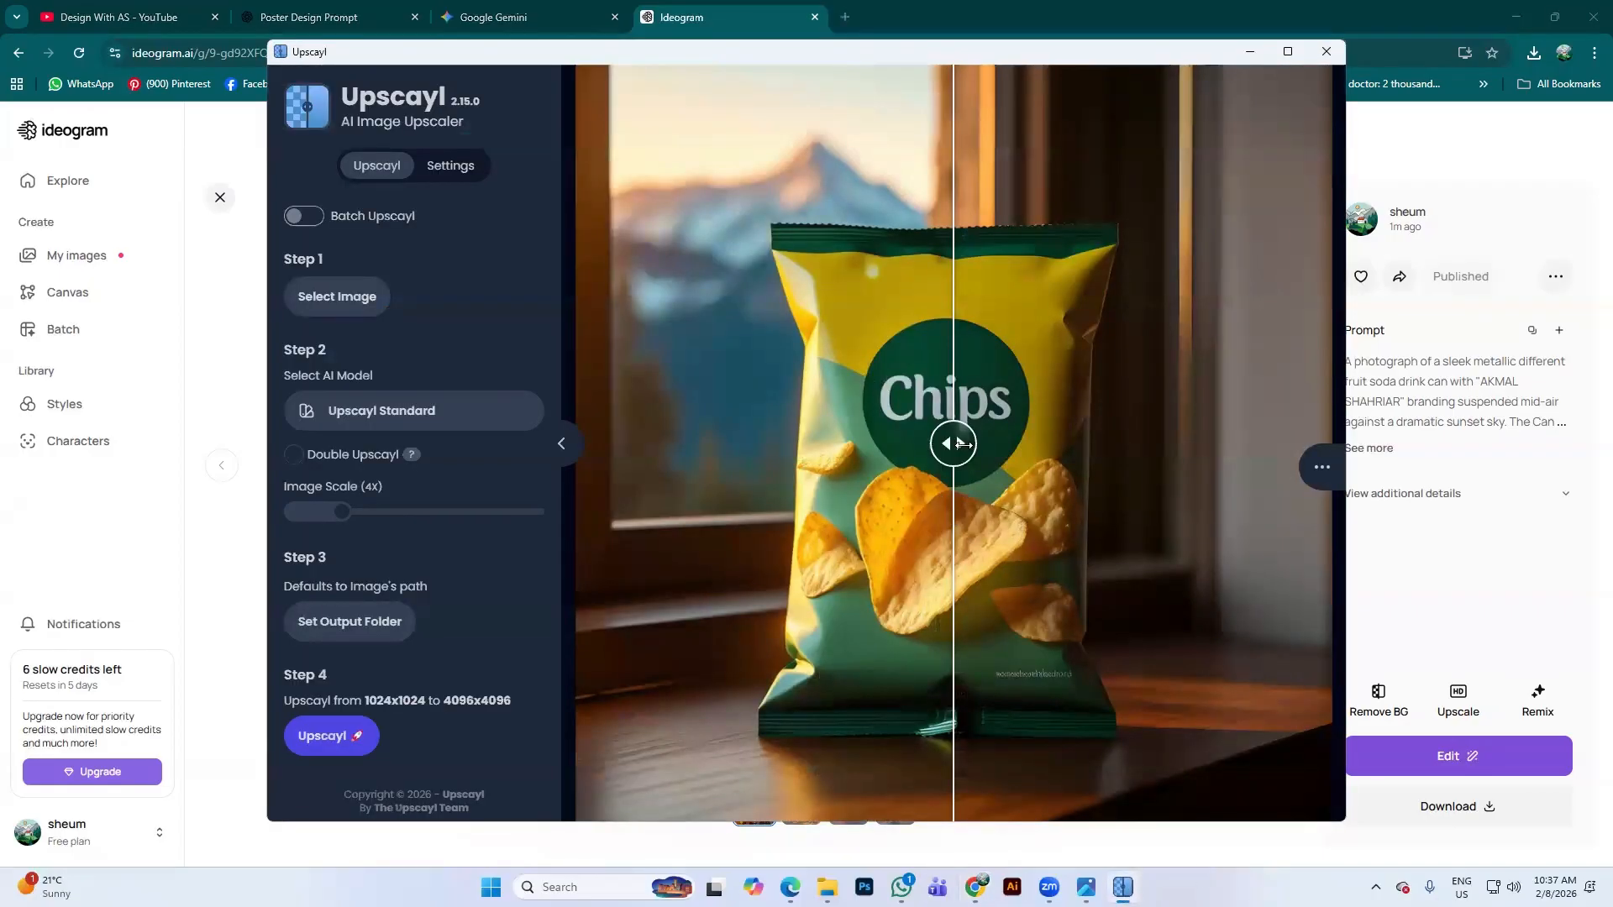
drag(963, 443, 897, 443)
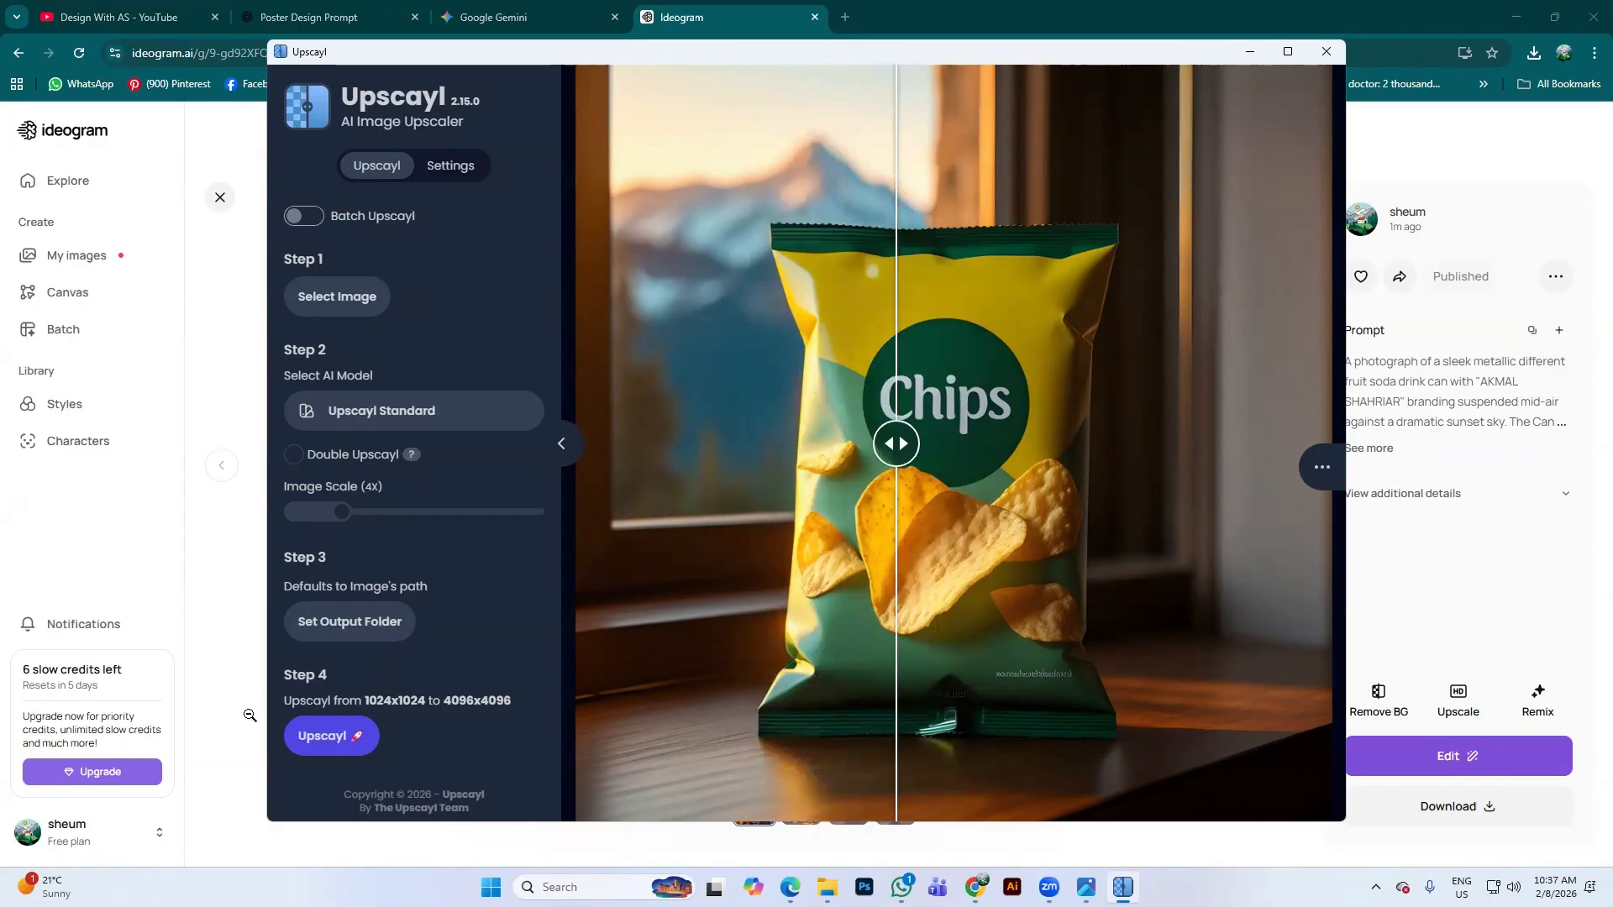
click(1248, 51)
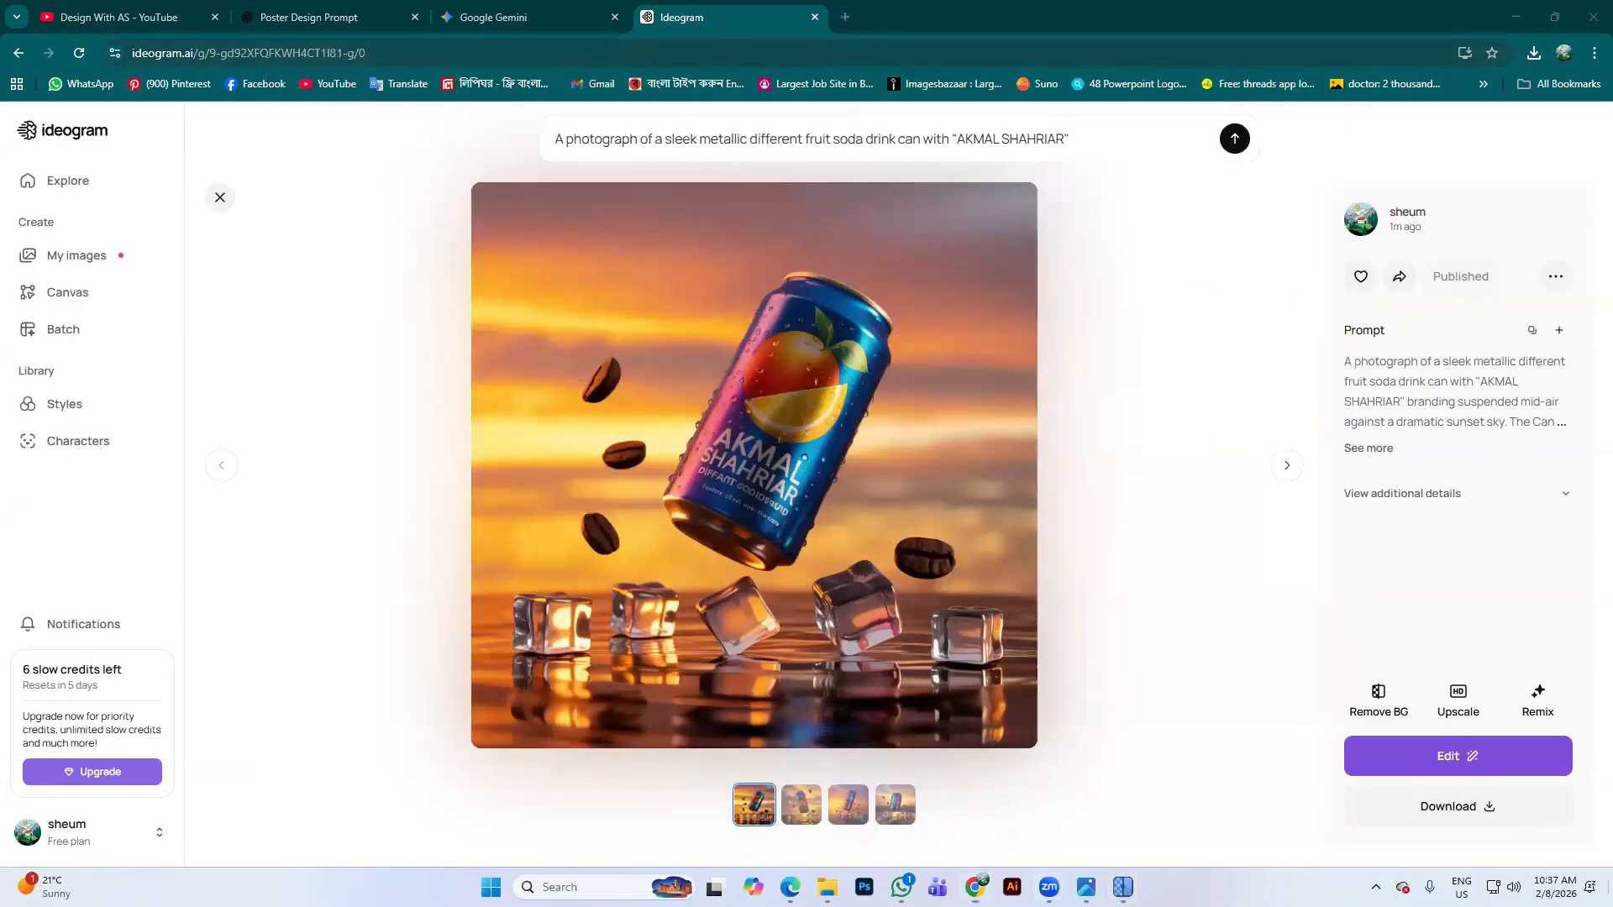
key(super+d)
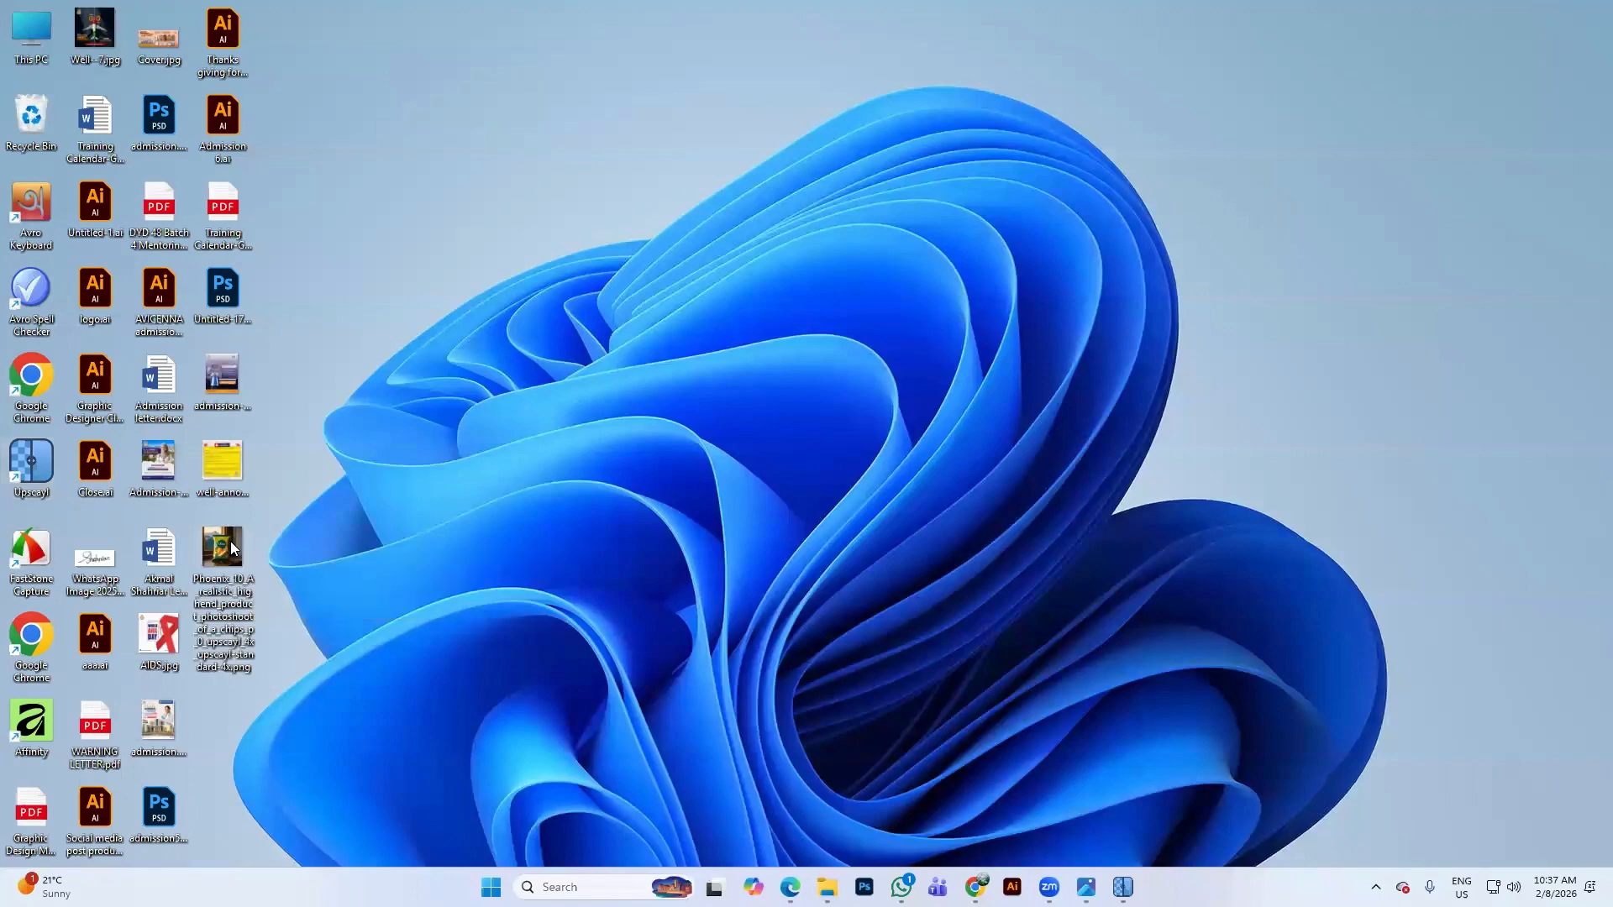
right_click(231, 547)
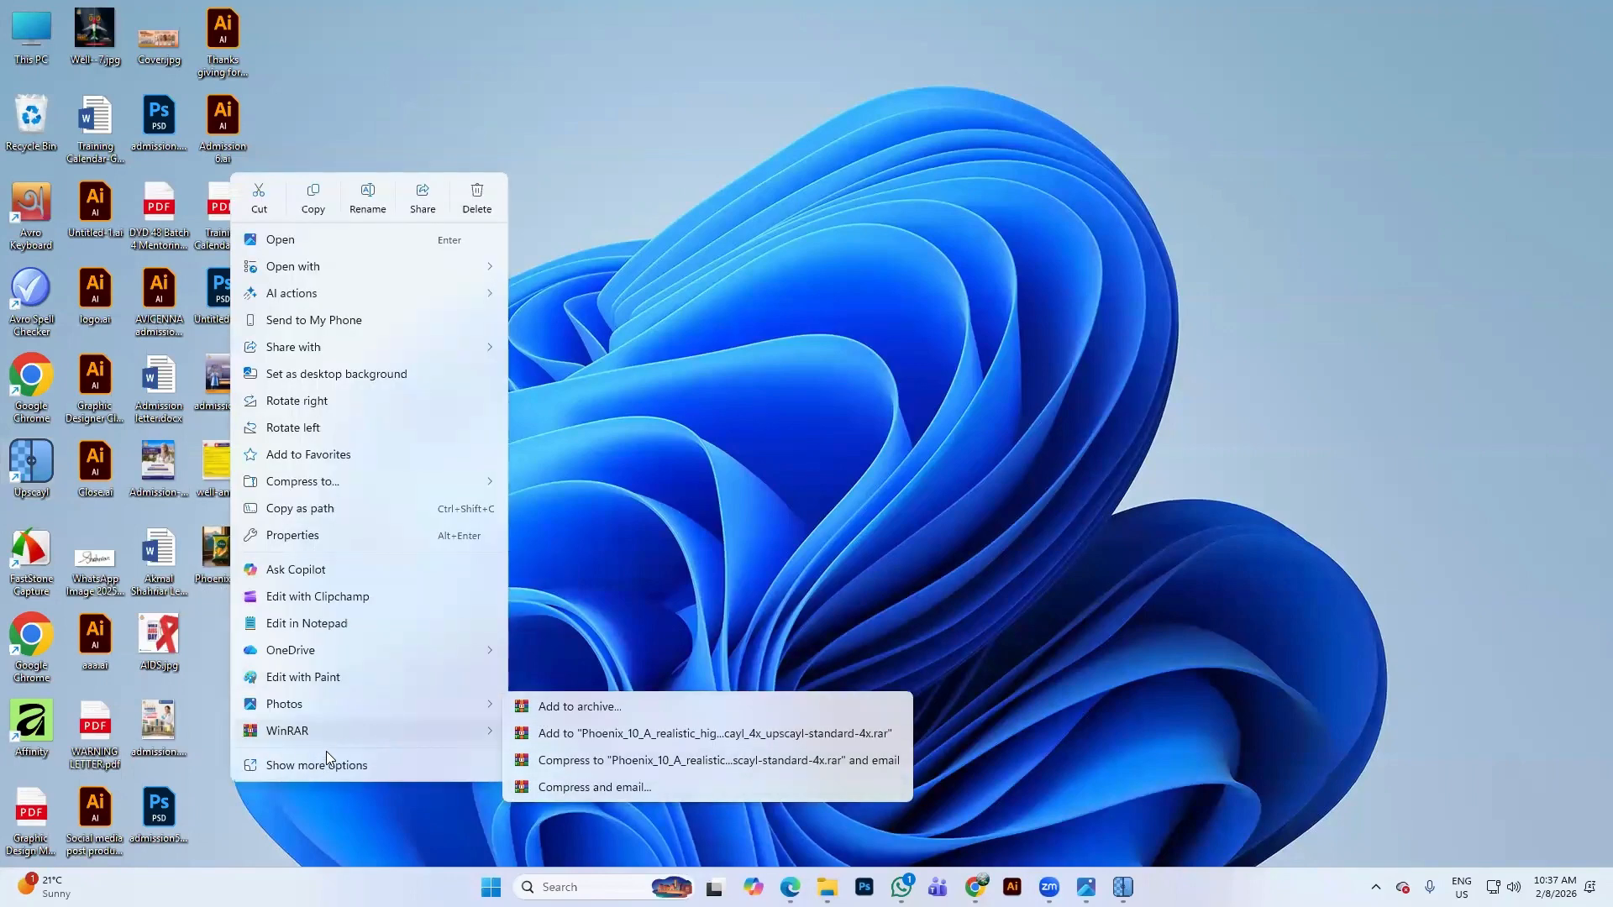
click(327, 761)
right_click(230, 550)
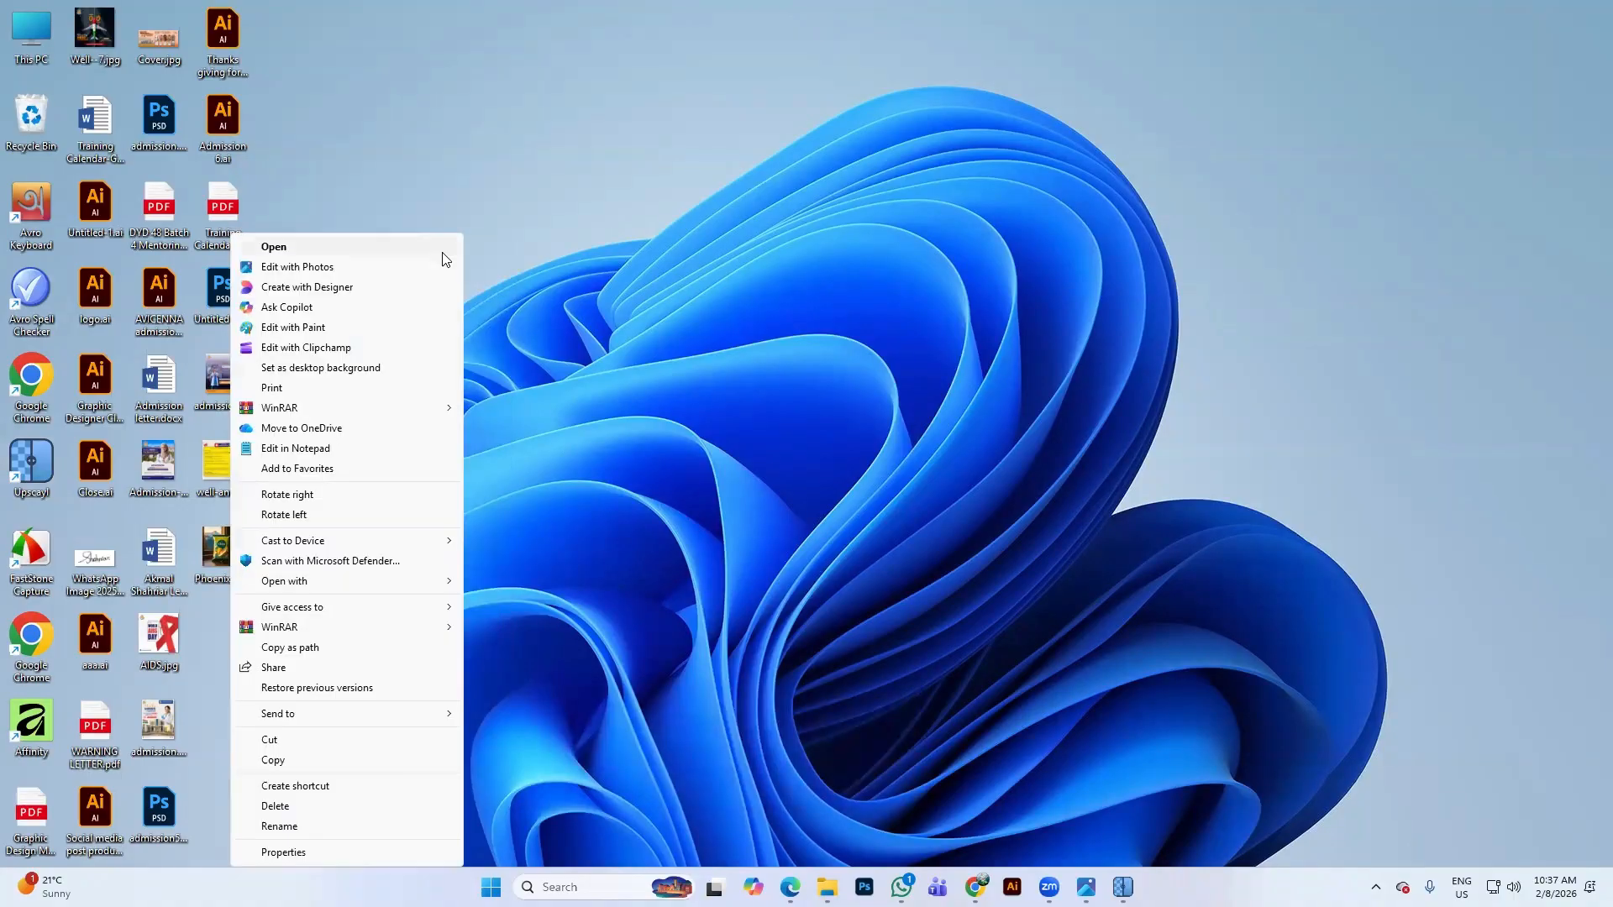
click(316, 859)
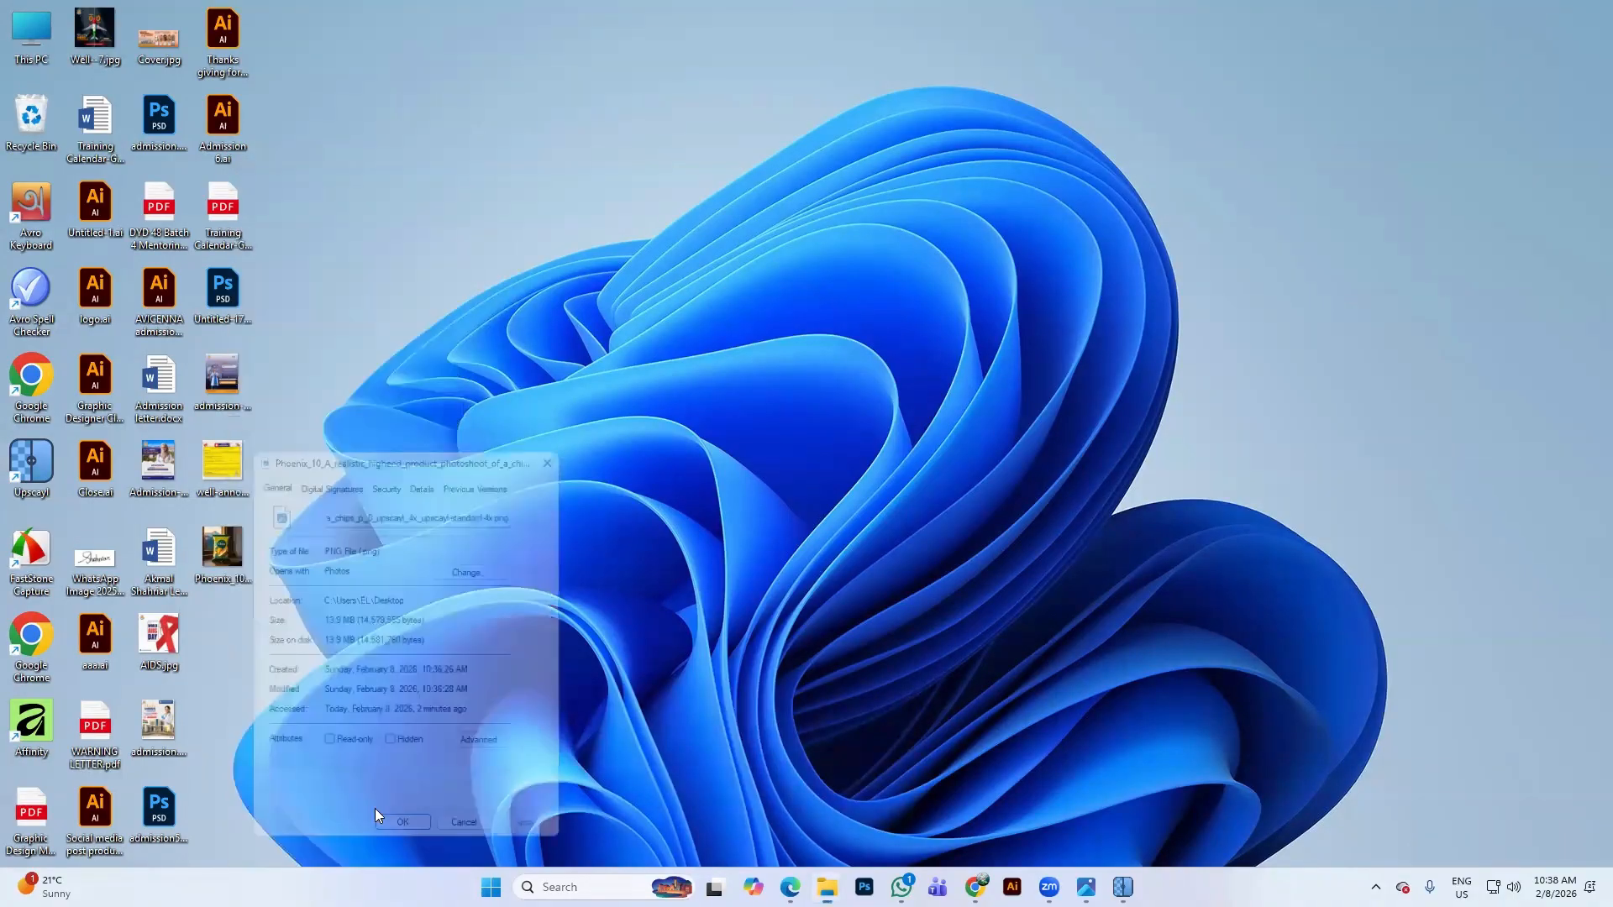
drag(490, 446, 852, 140)
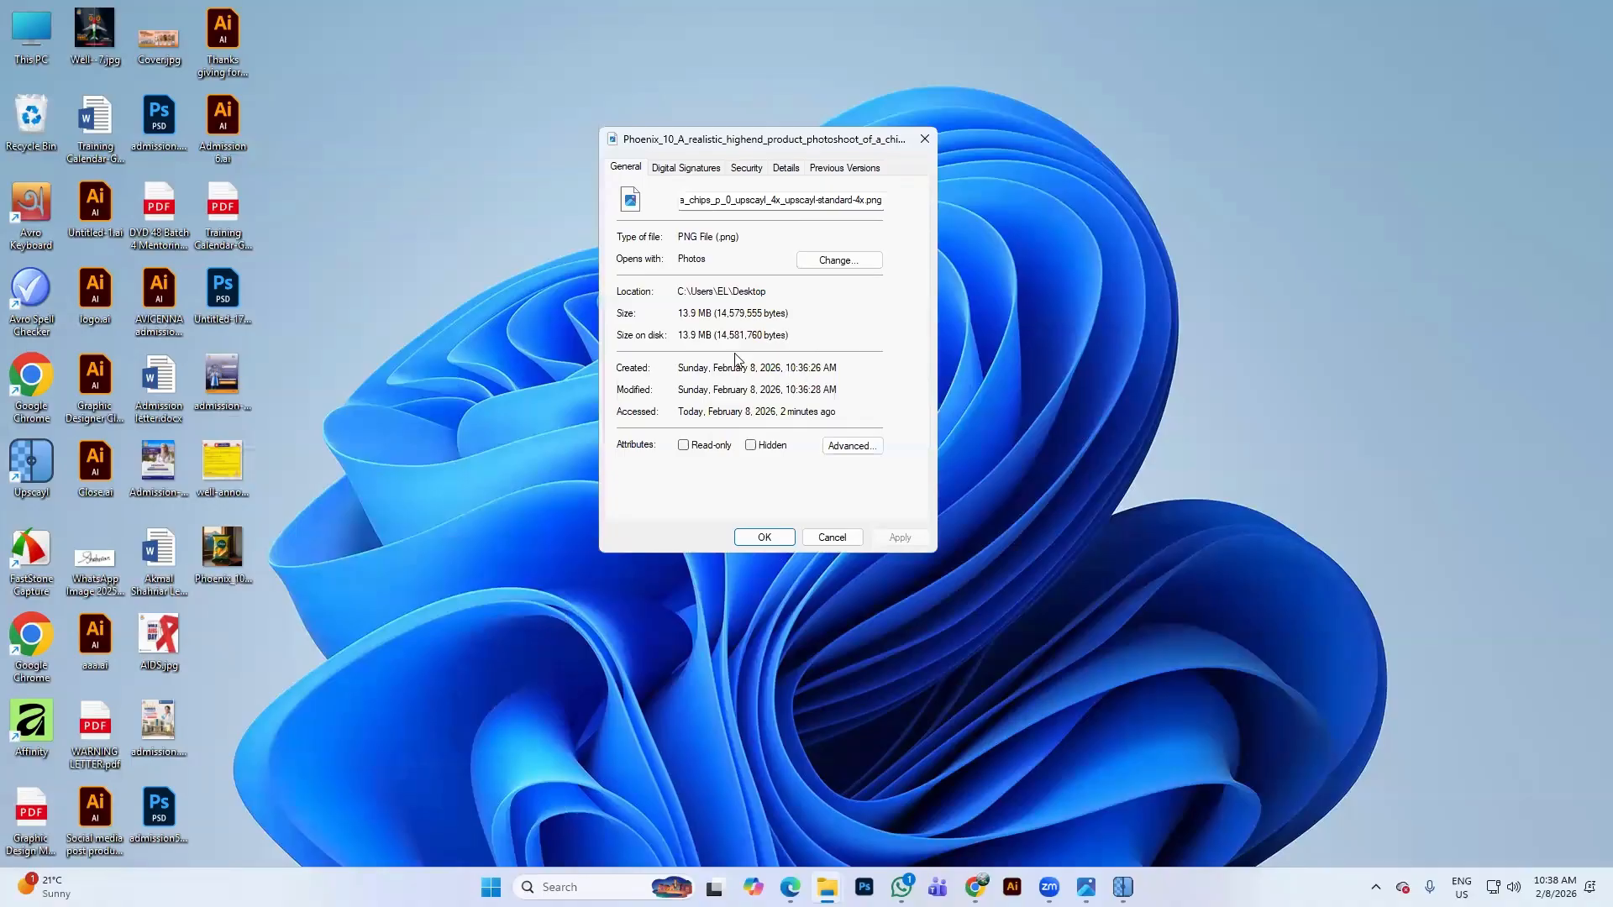
drag(679, 312, 726, 312)
click(694, 202)
drag(694, 202, 735, 216)
click(770, 199)
click(1071, 282)
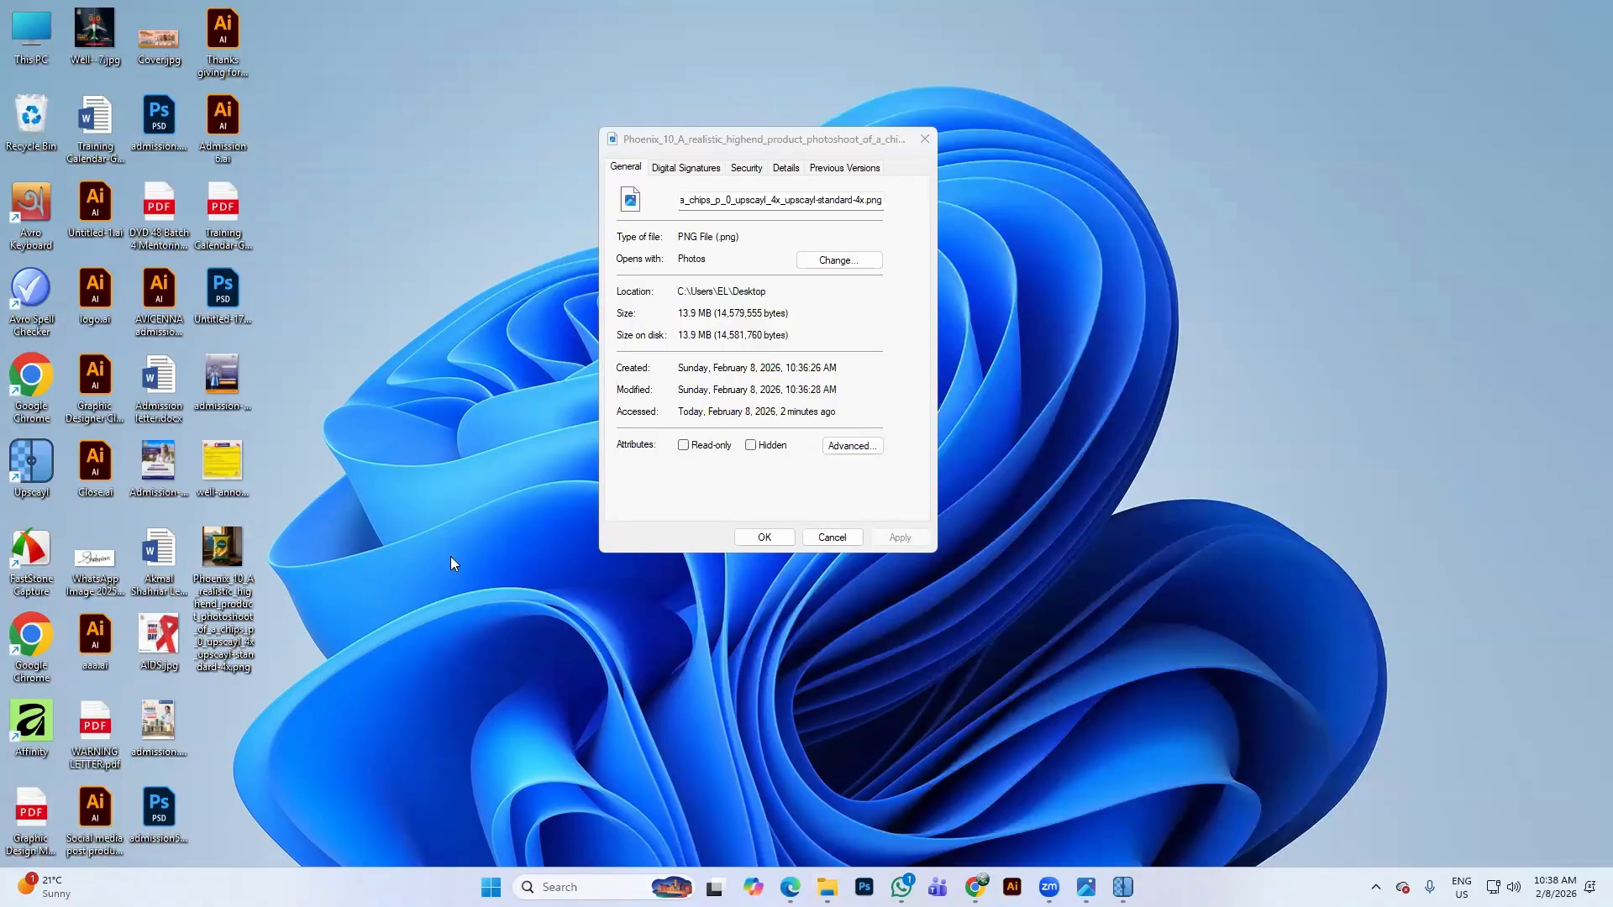
click(832, 537)
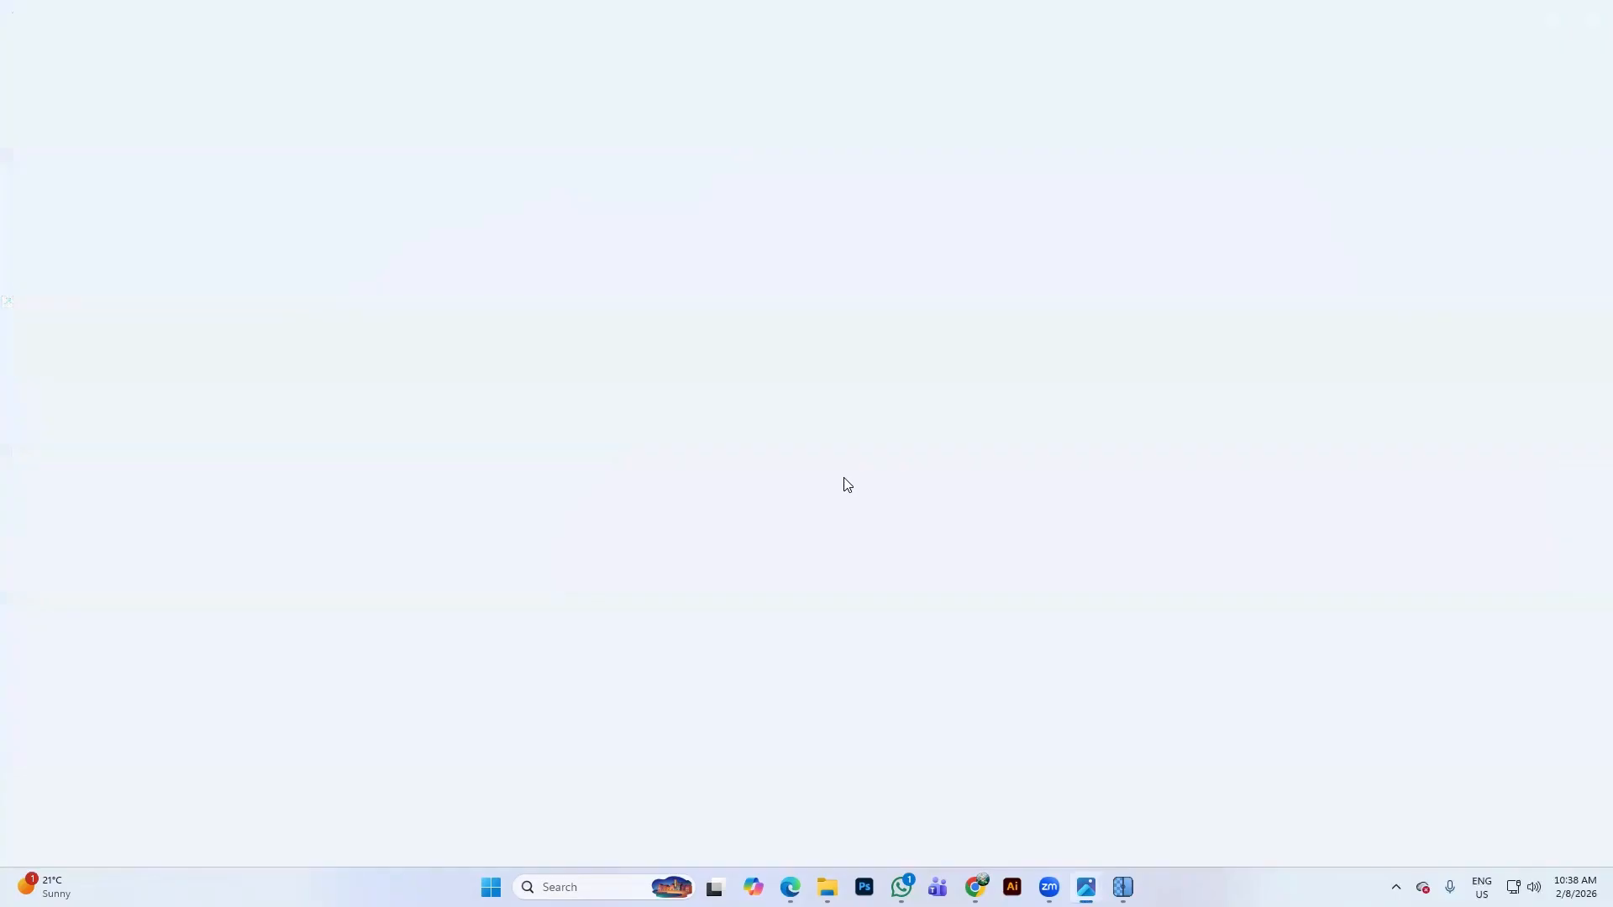
Zoom into the upscaled 4096 x 4096 chips lettering in Photos, then close the viewer
scroll(843, 414, up, 10)
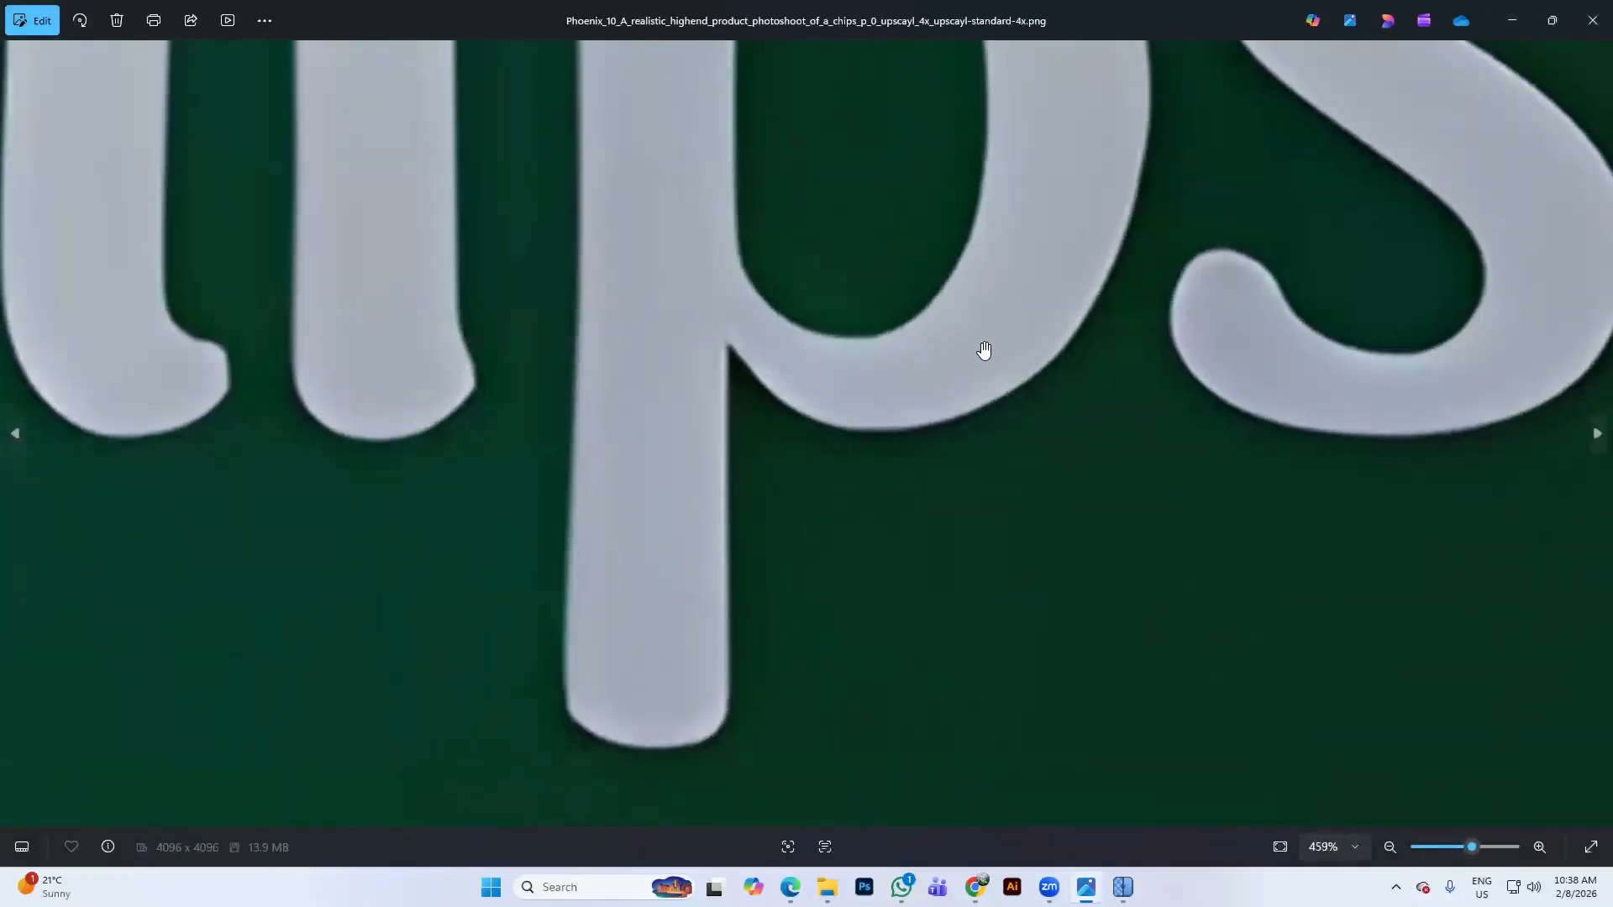
drag(1368, 104, 993, 456)
drag(1507, 262, 893, 443)
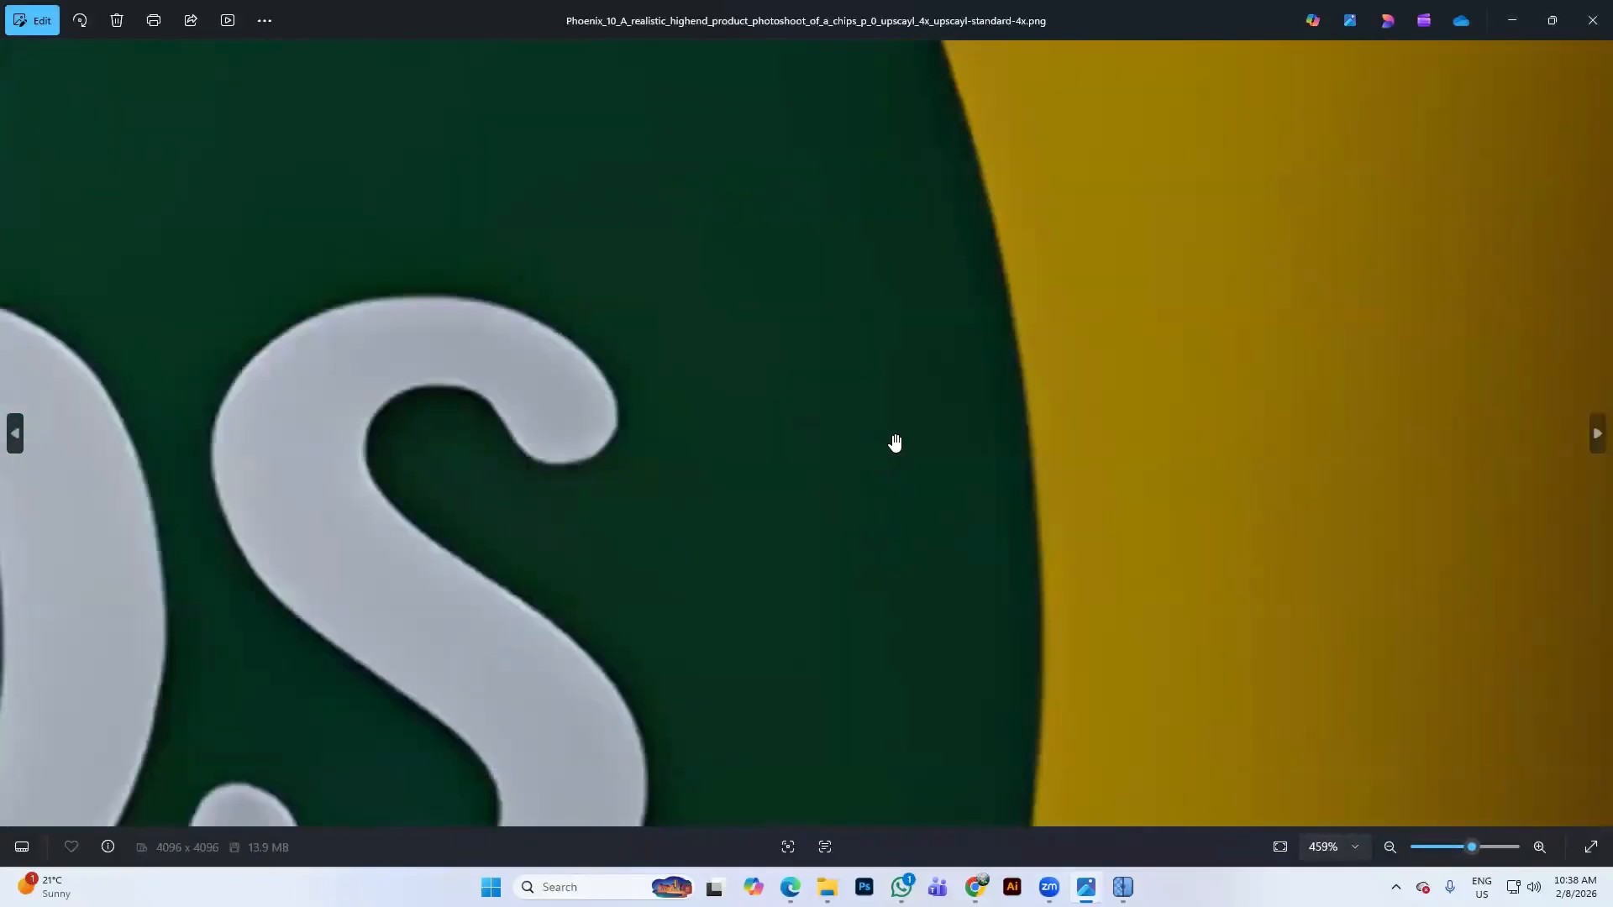
drag(813, 412, 1289, 374)
scroll(960, 417, up, 3)
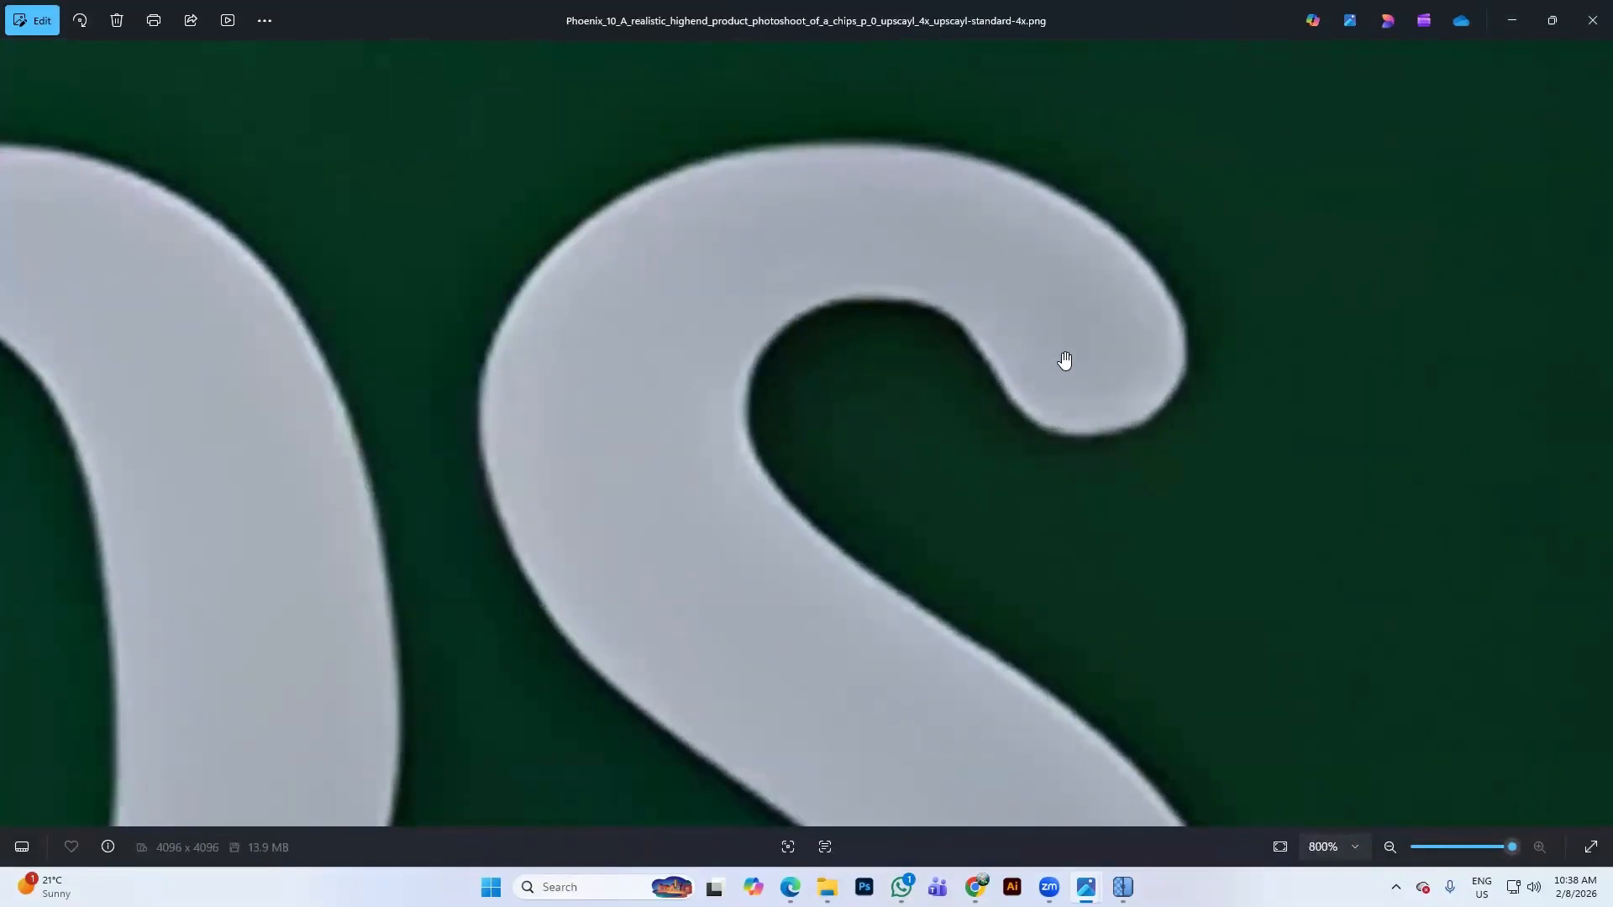
click(1592, 20)
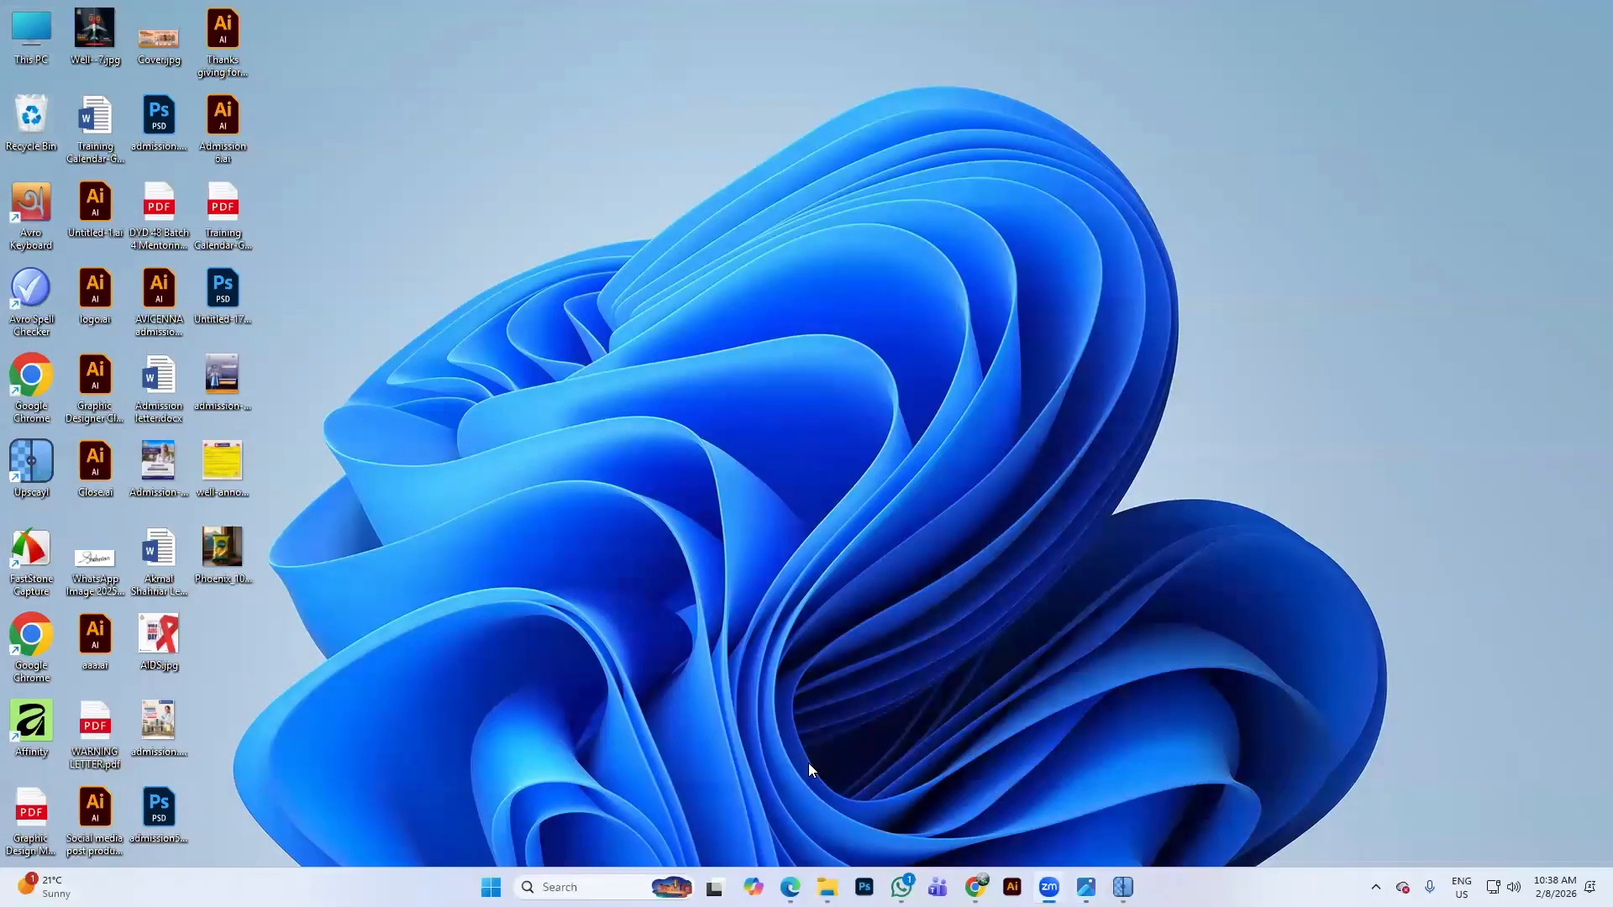
Open the original chips JPG from the Downloads folder in Photos
click(826, 887)
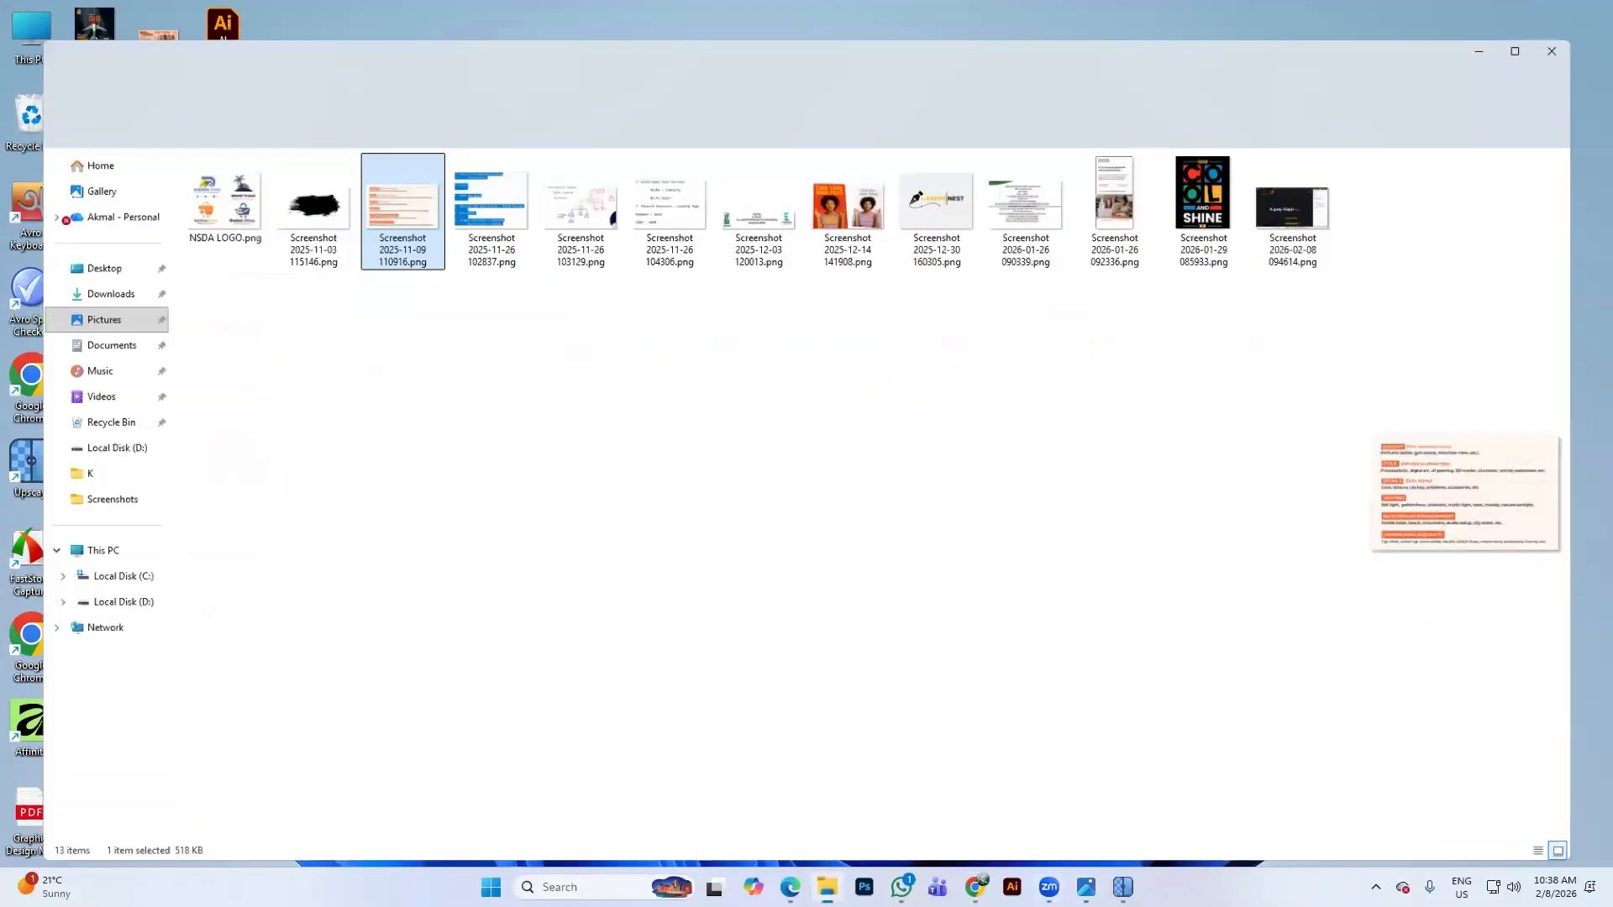
click(76, 268)
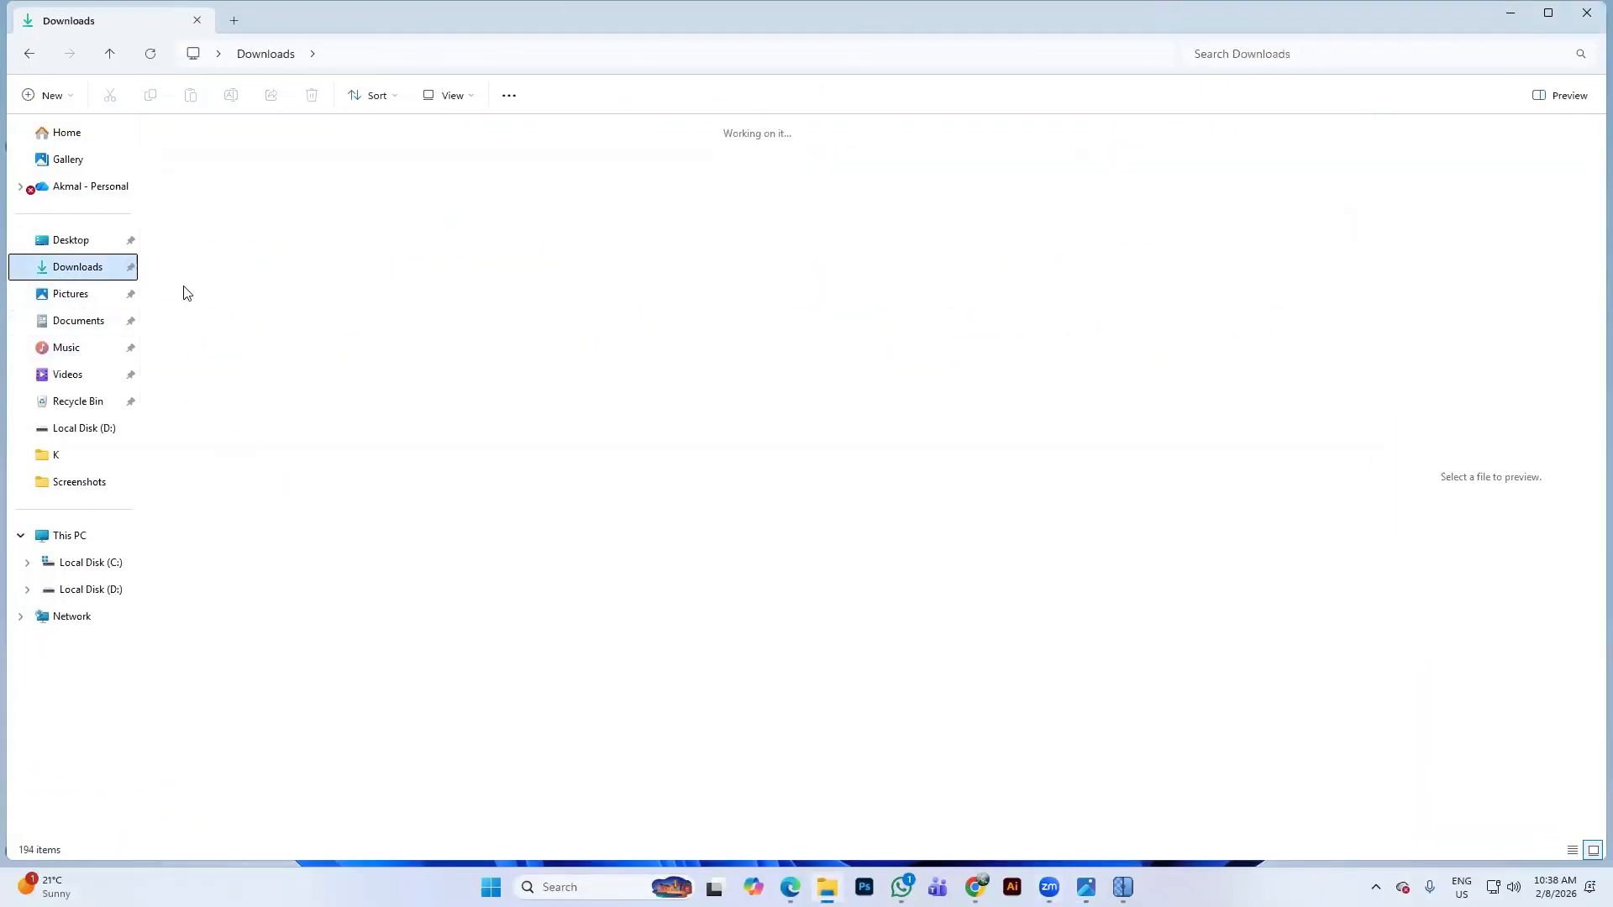
click(201, 185)
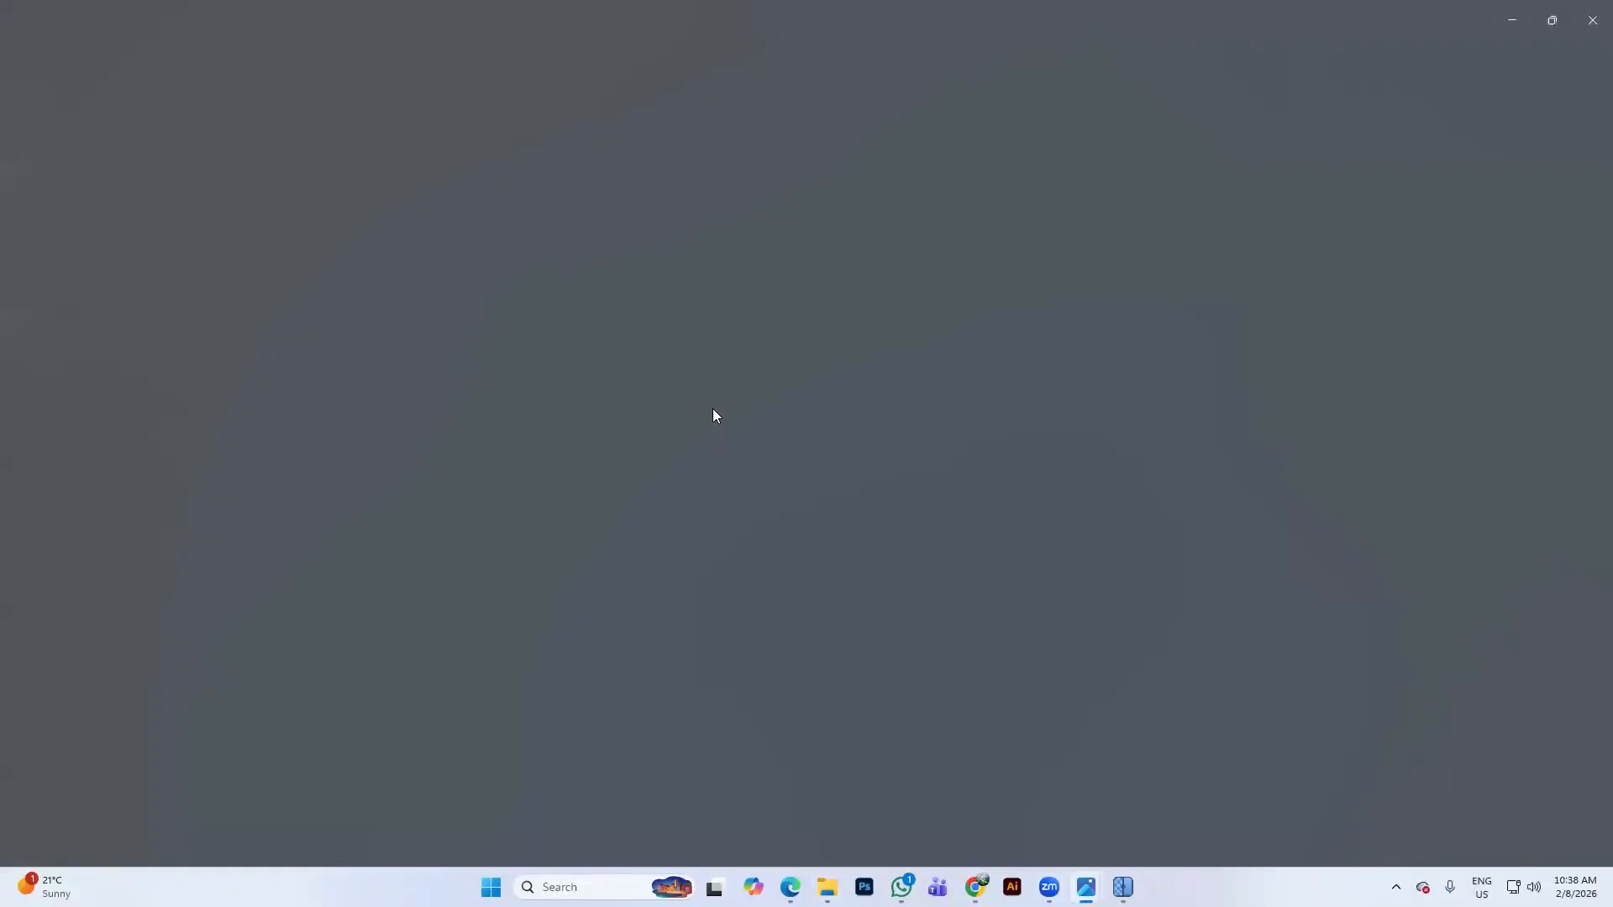
Zoom into the 1024 x 1024 original's 'Chips' lettering, then bring Upscayl back
scroll(842, 453, up, 4)
scroll(842, 453, up, 8)
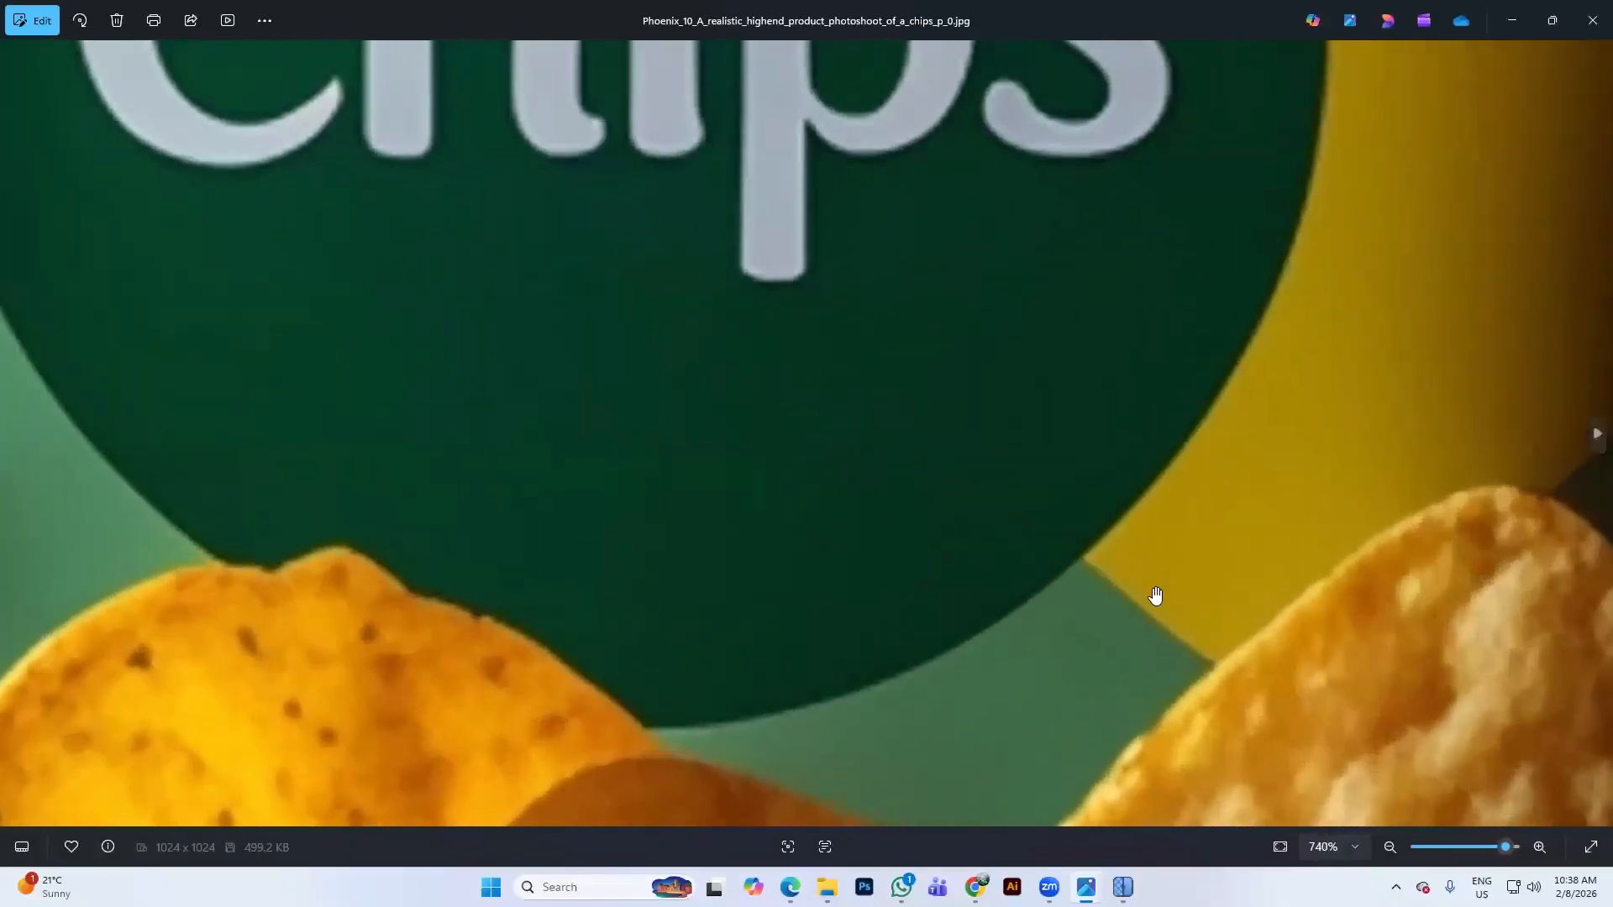
scroll(770, 340, down, 8)
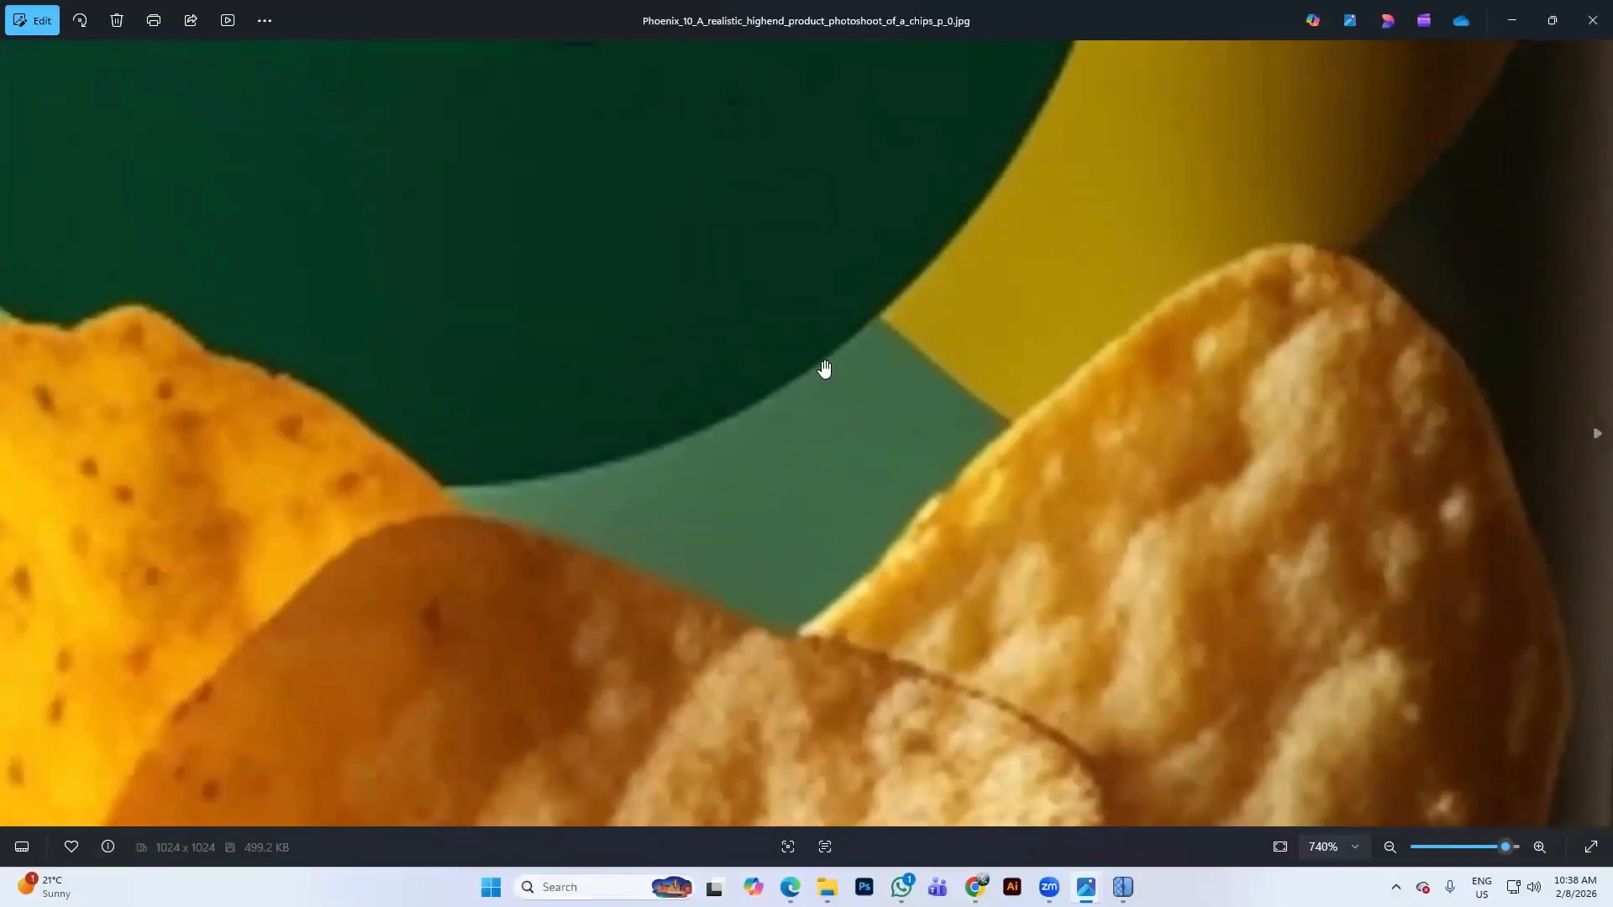
scroll(857, 350, up, 8)
drag(884, 427, 849, 610)
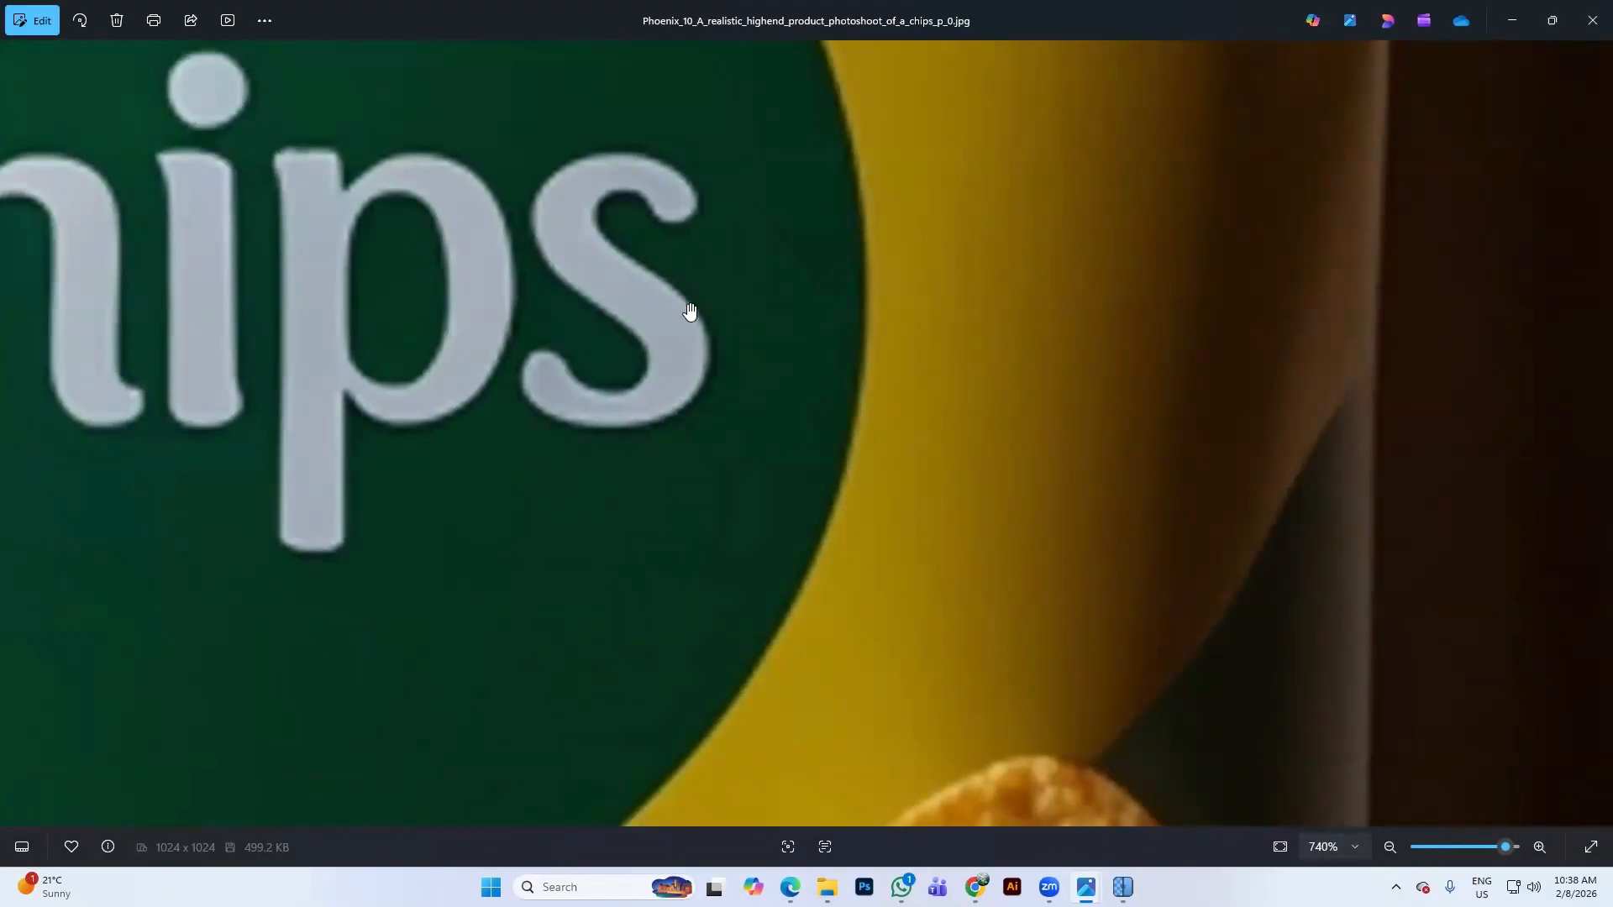
scroll(691, 314, up, 1)
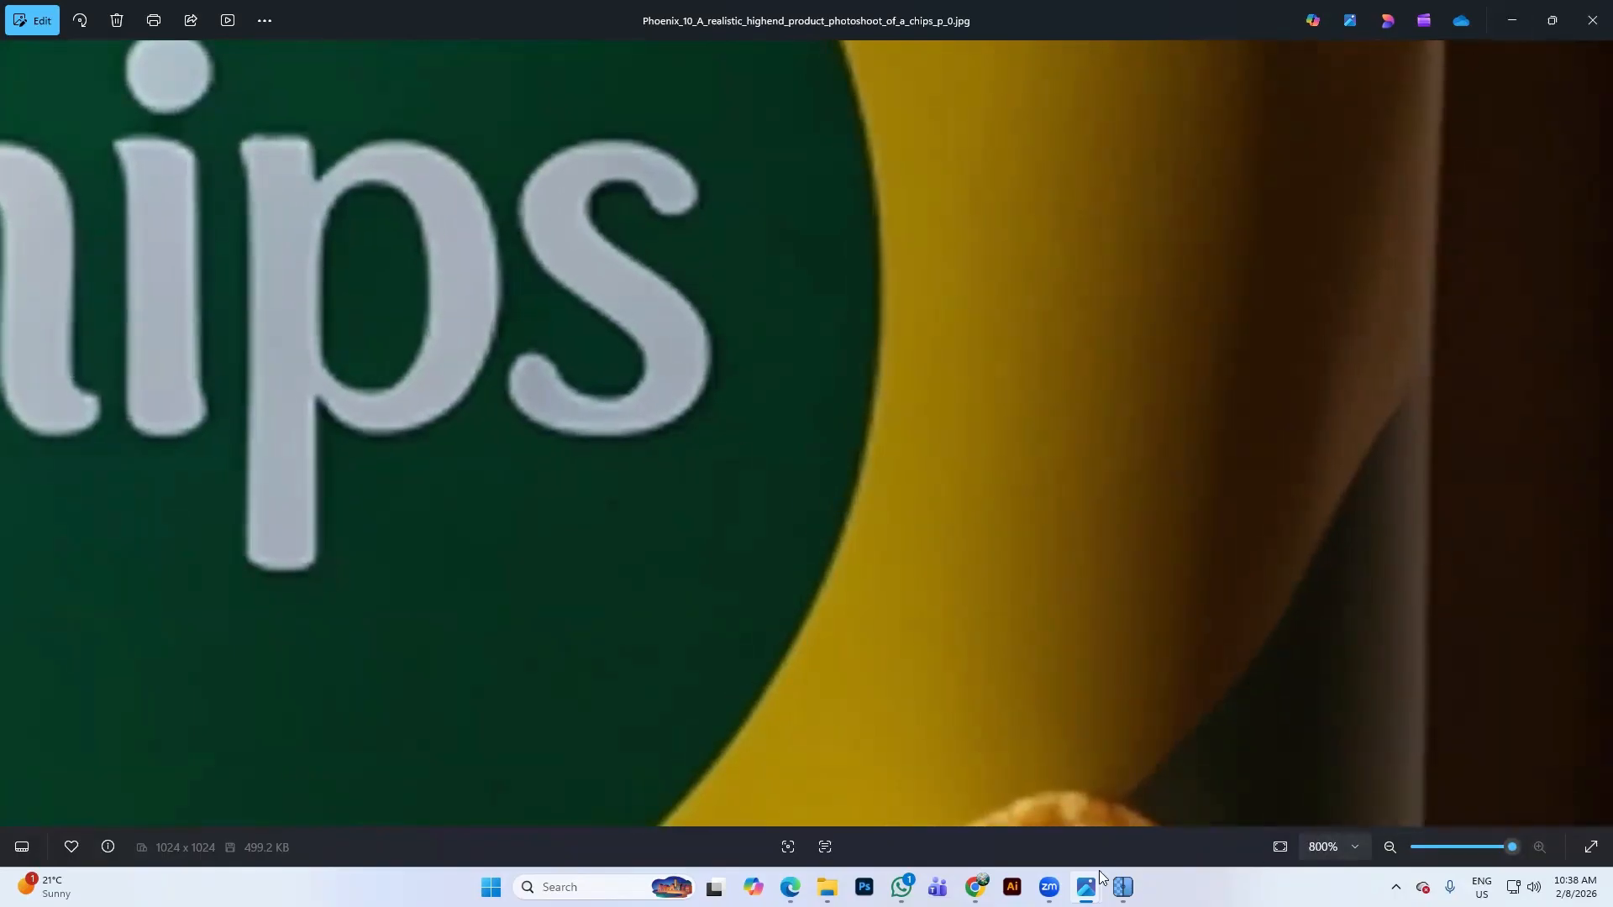
click(1123, 888)
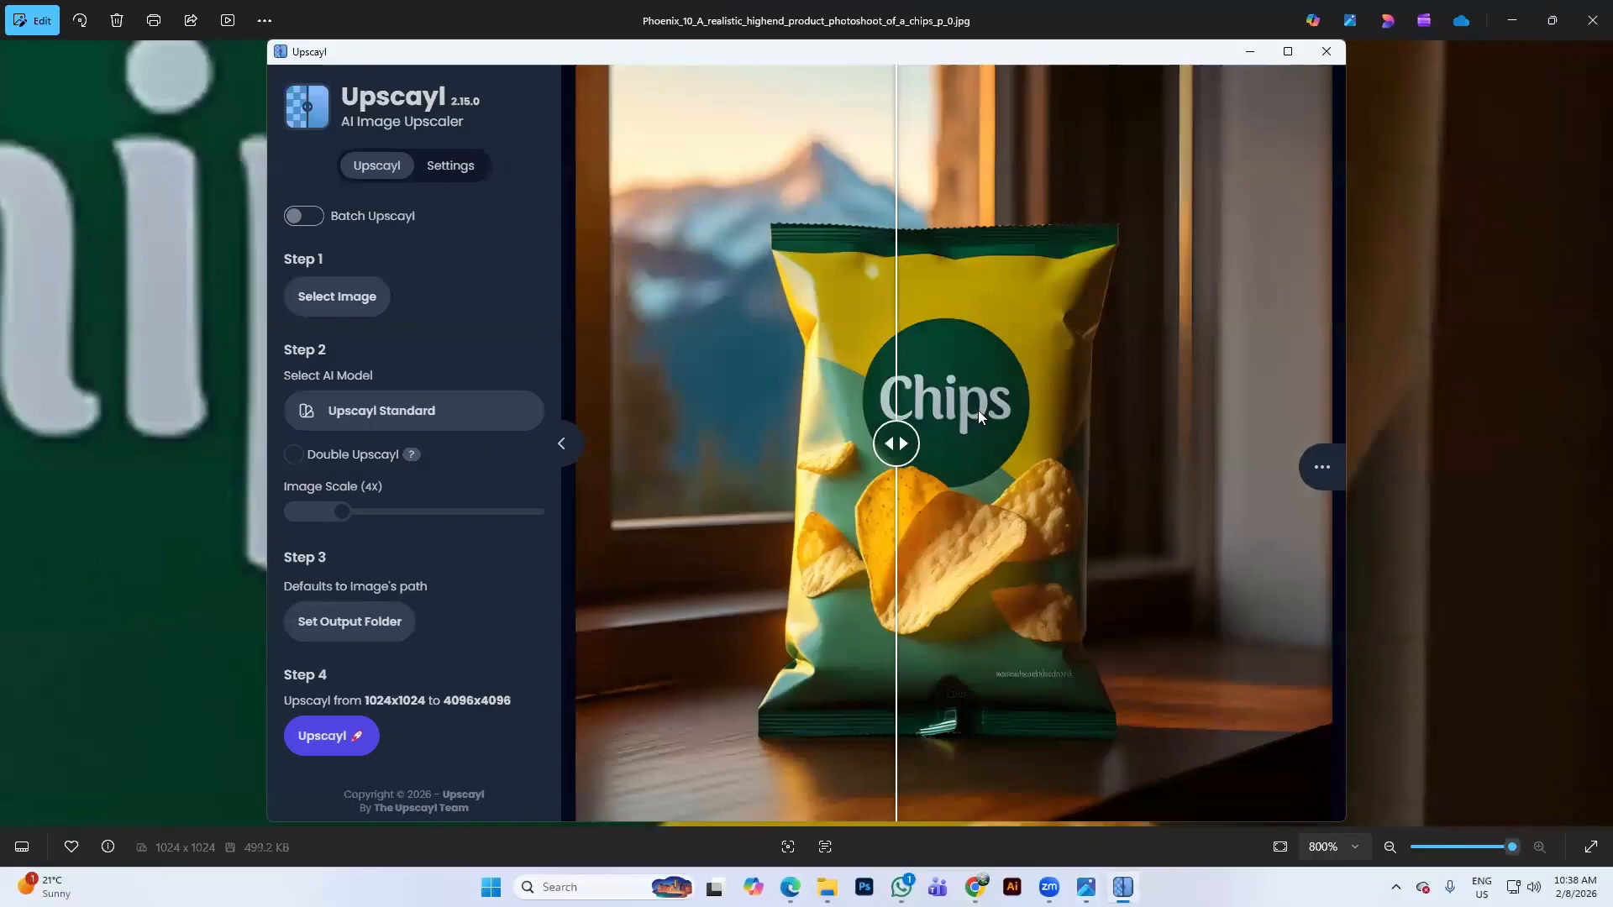
Close Upscayl and the photo viewer, and return to the Ideogram soda-can page in Chrome
double_click(978, 411)
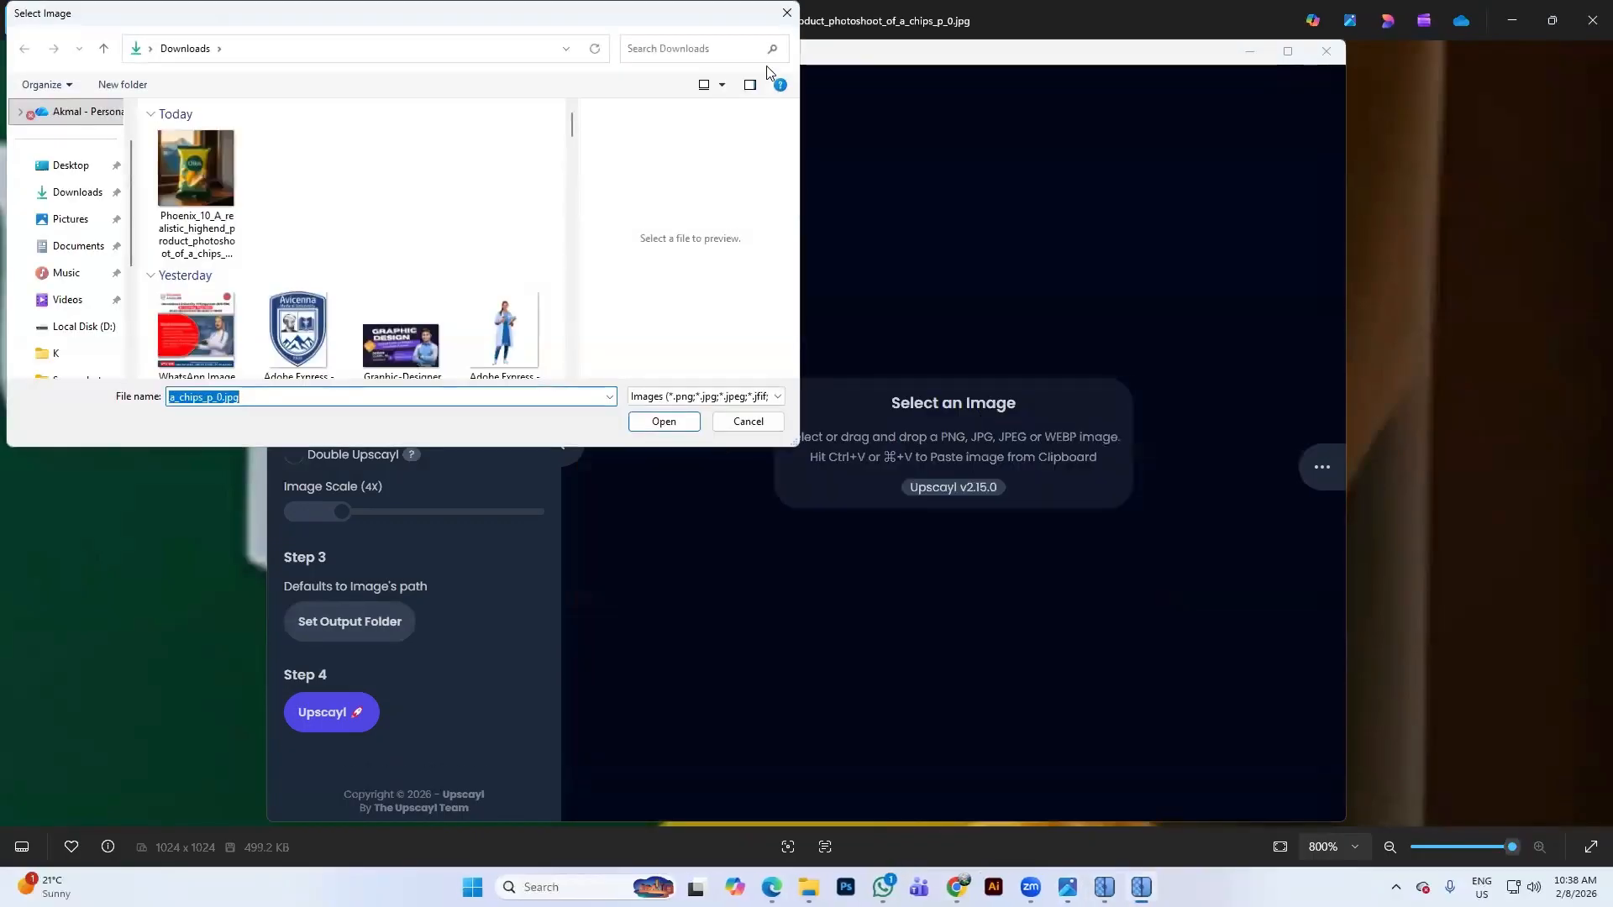
click(787, 13)
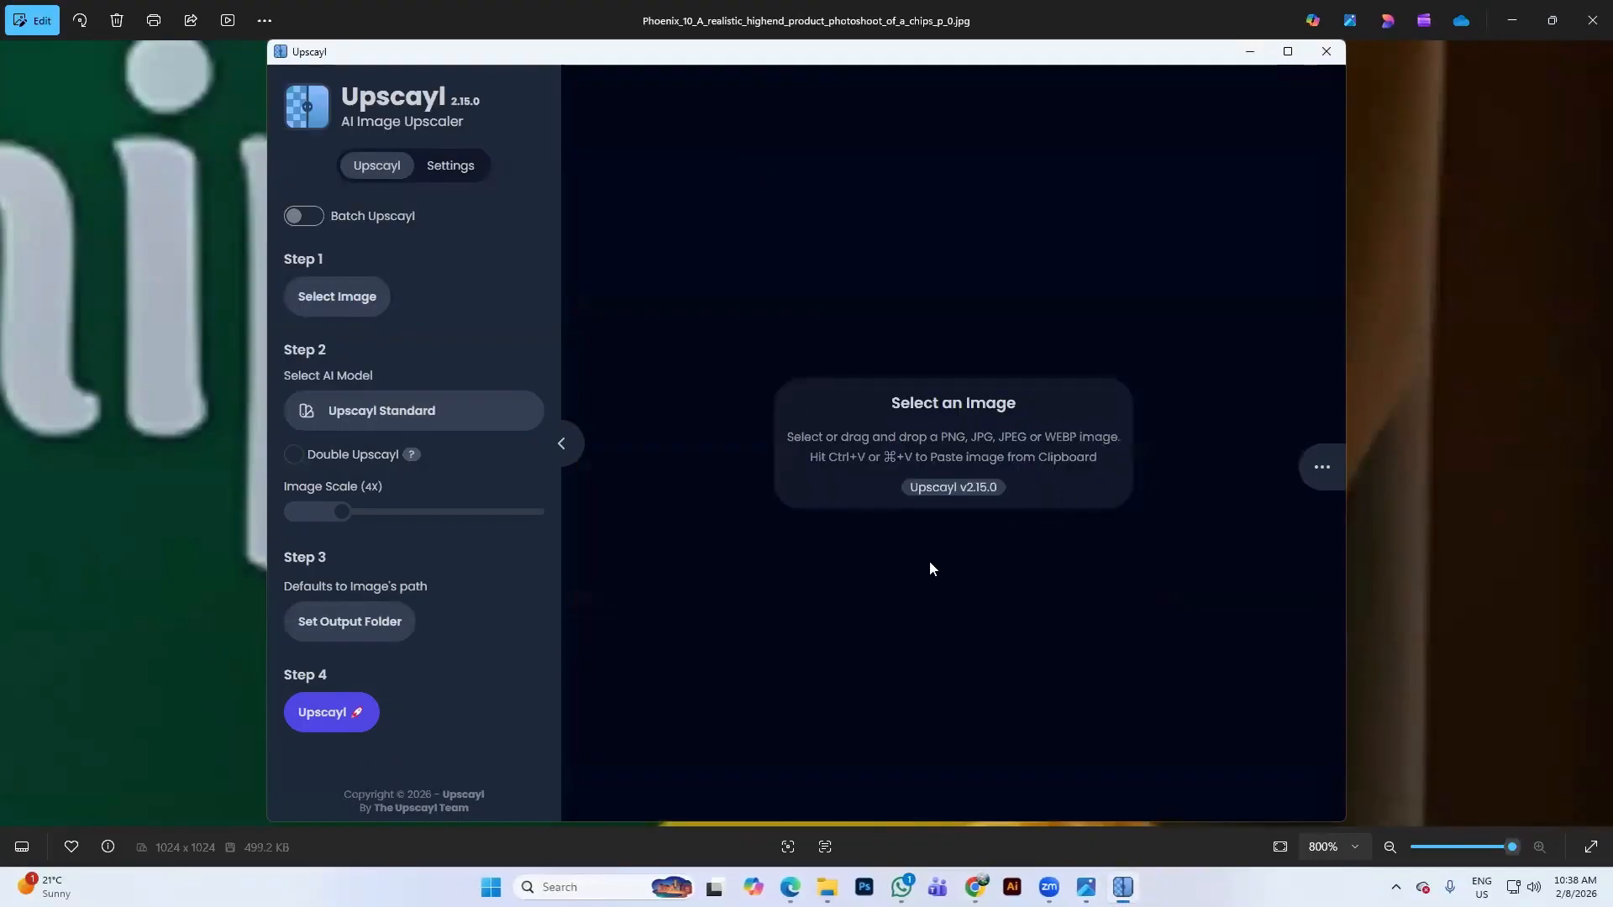
click(1326, 52)
click(1589, 10)
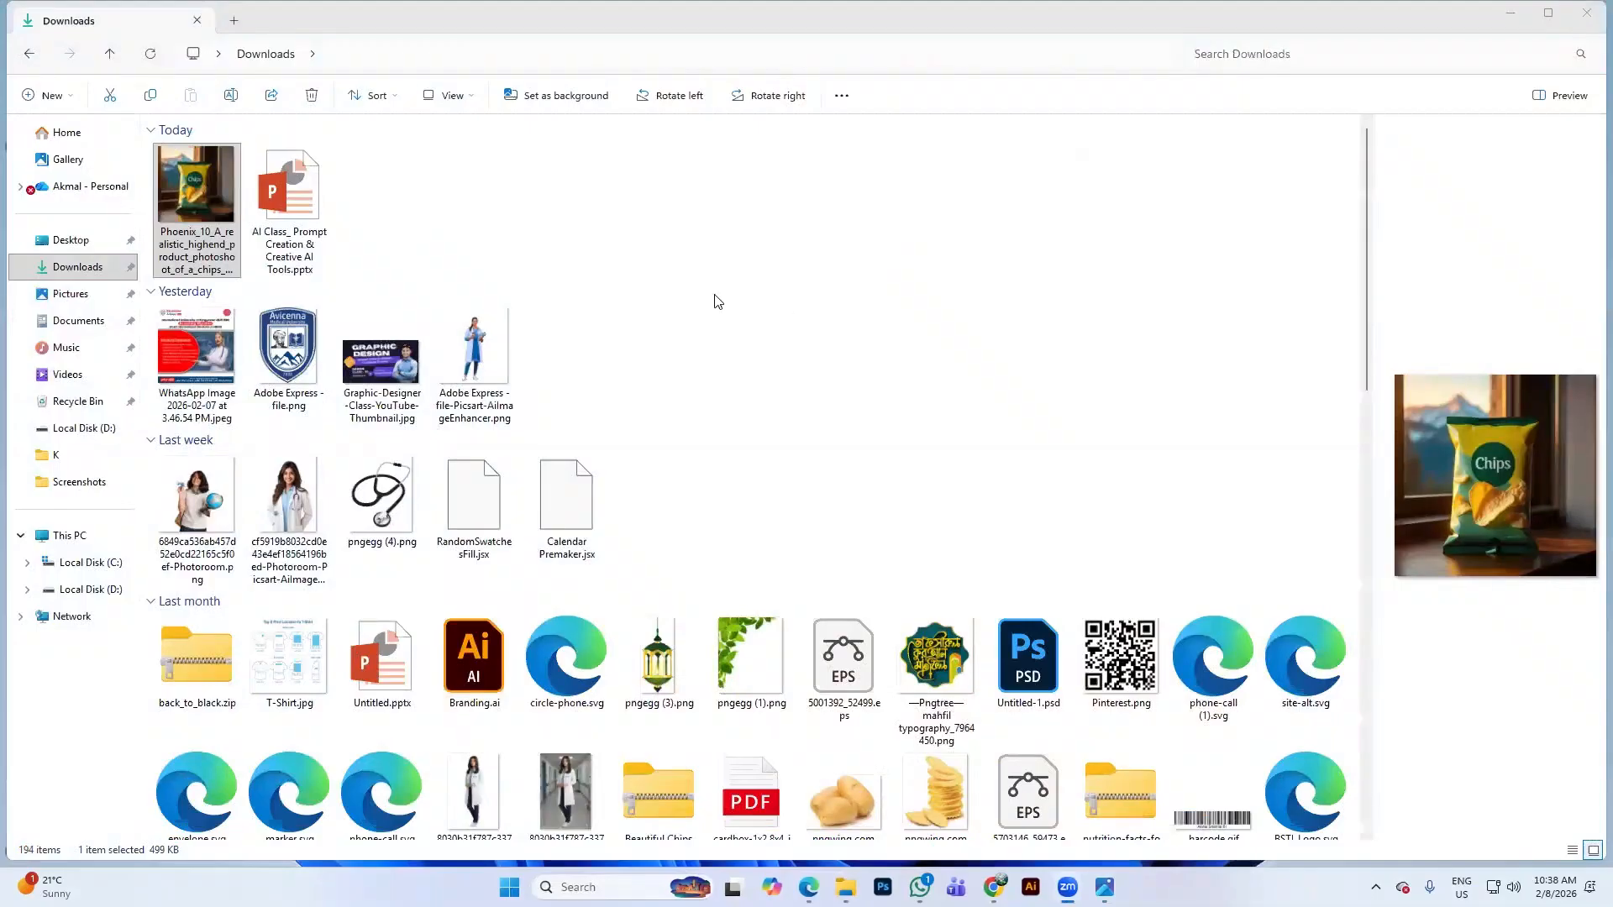
click(846, 887)
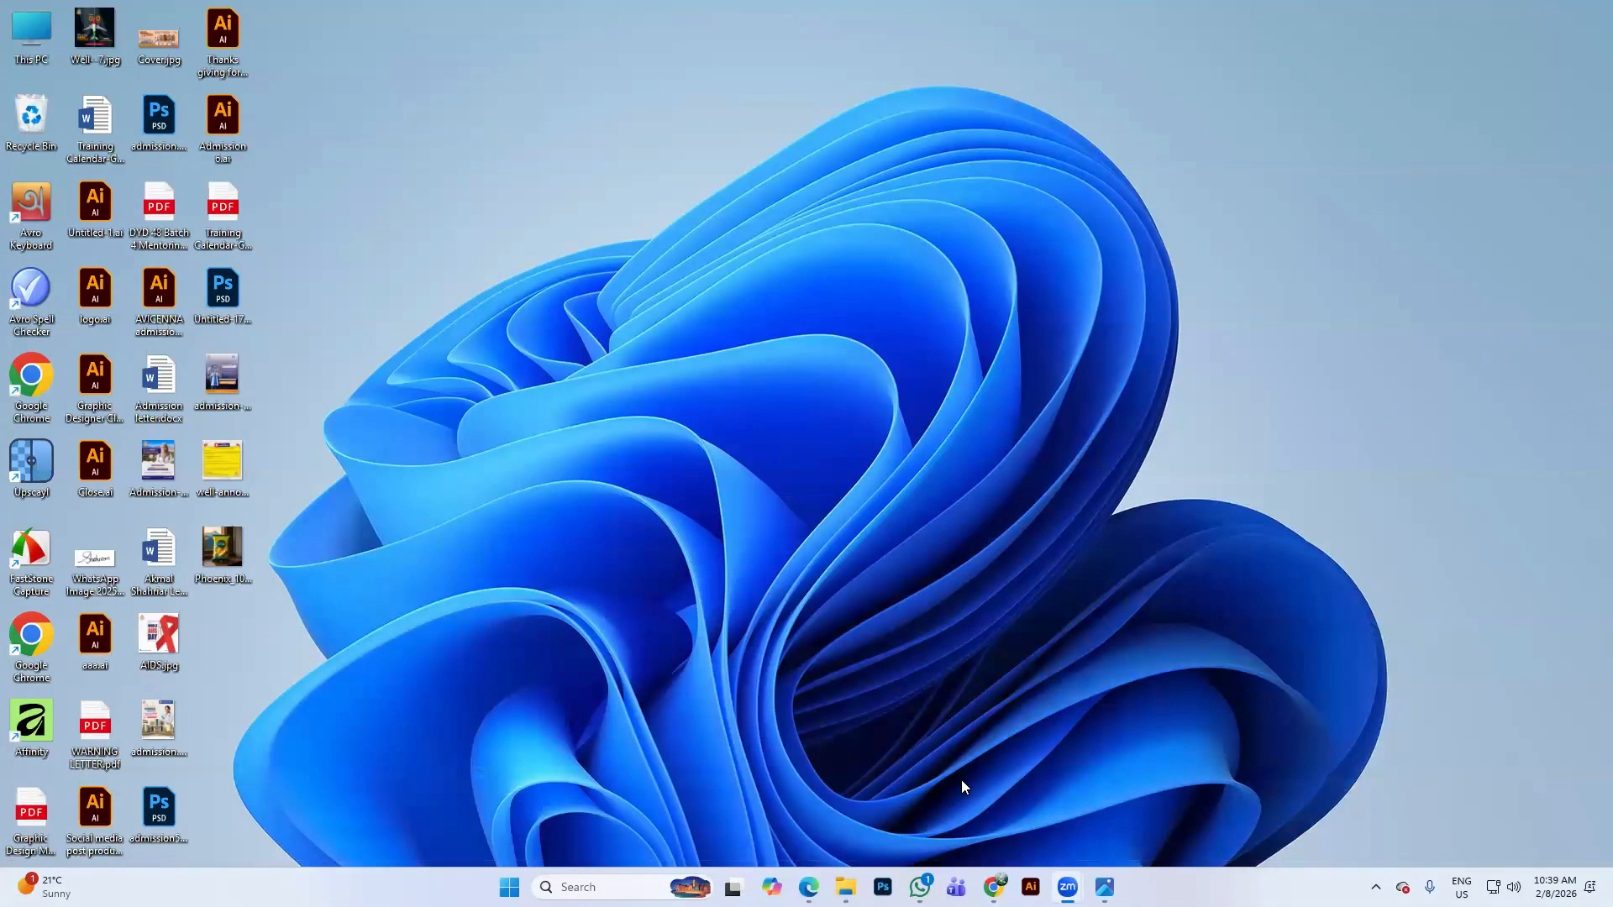
click(994, 887)
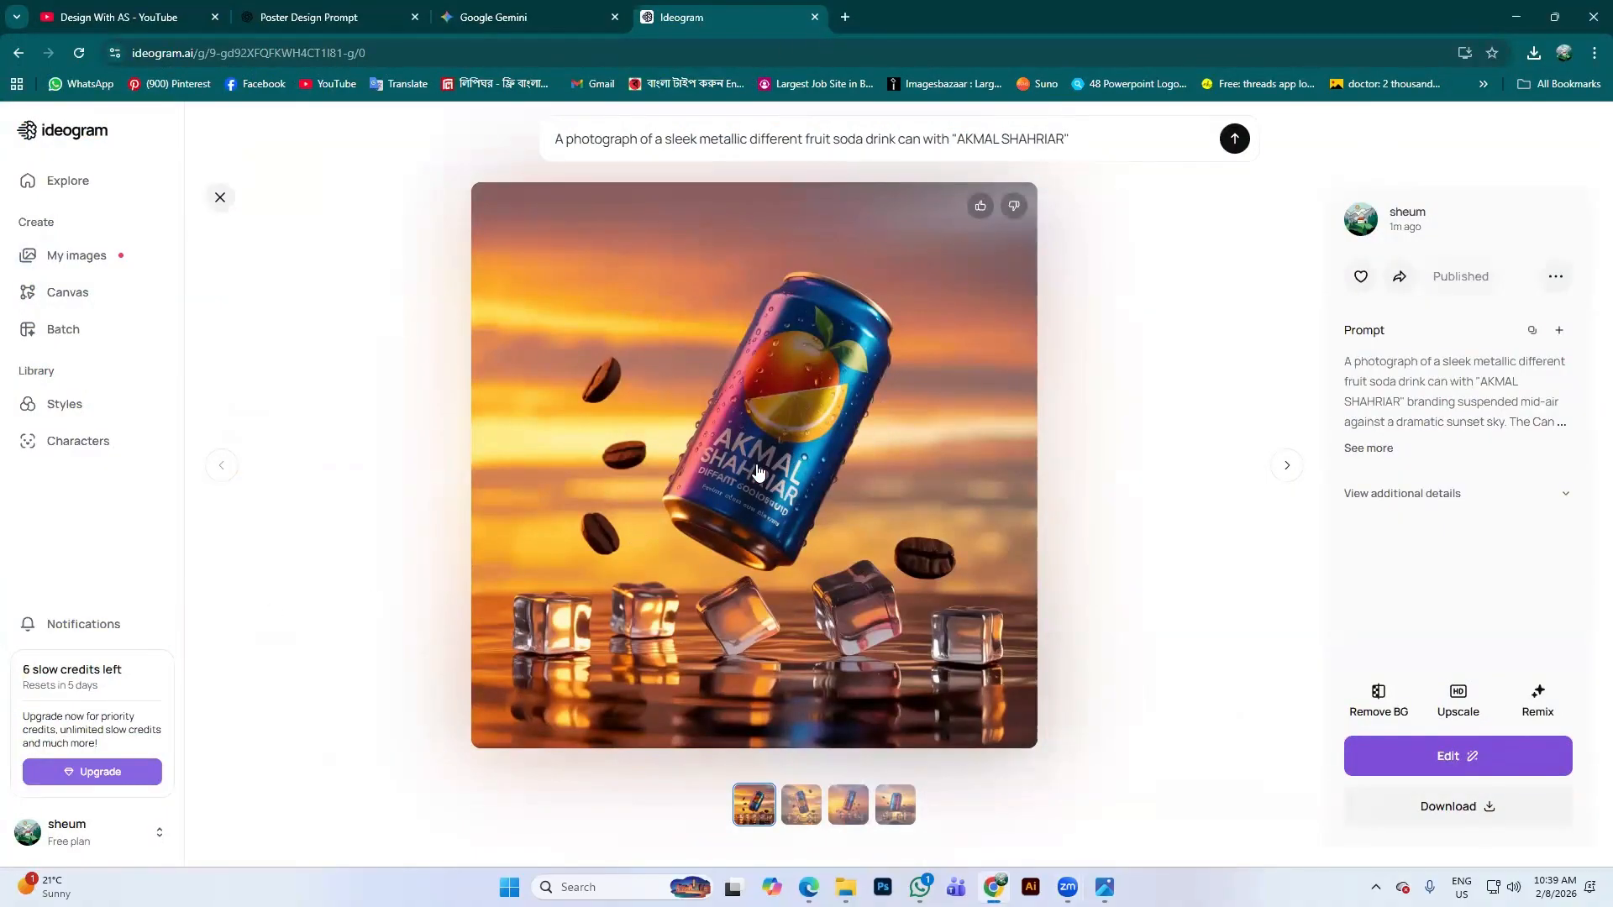
Open My images, scroll the grid, and preview a Merry Christmas image
click(95, 256)
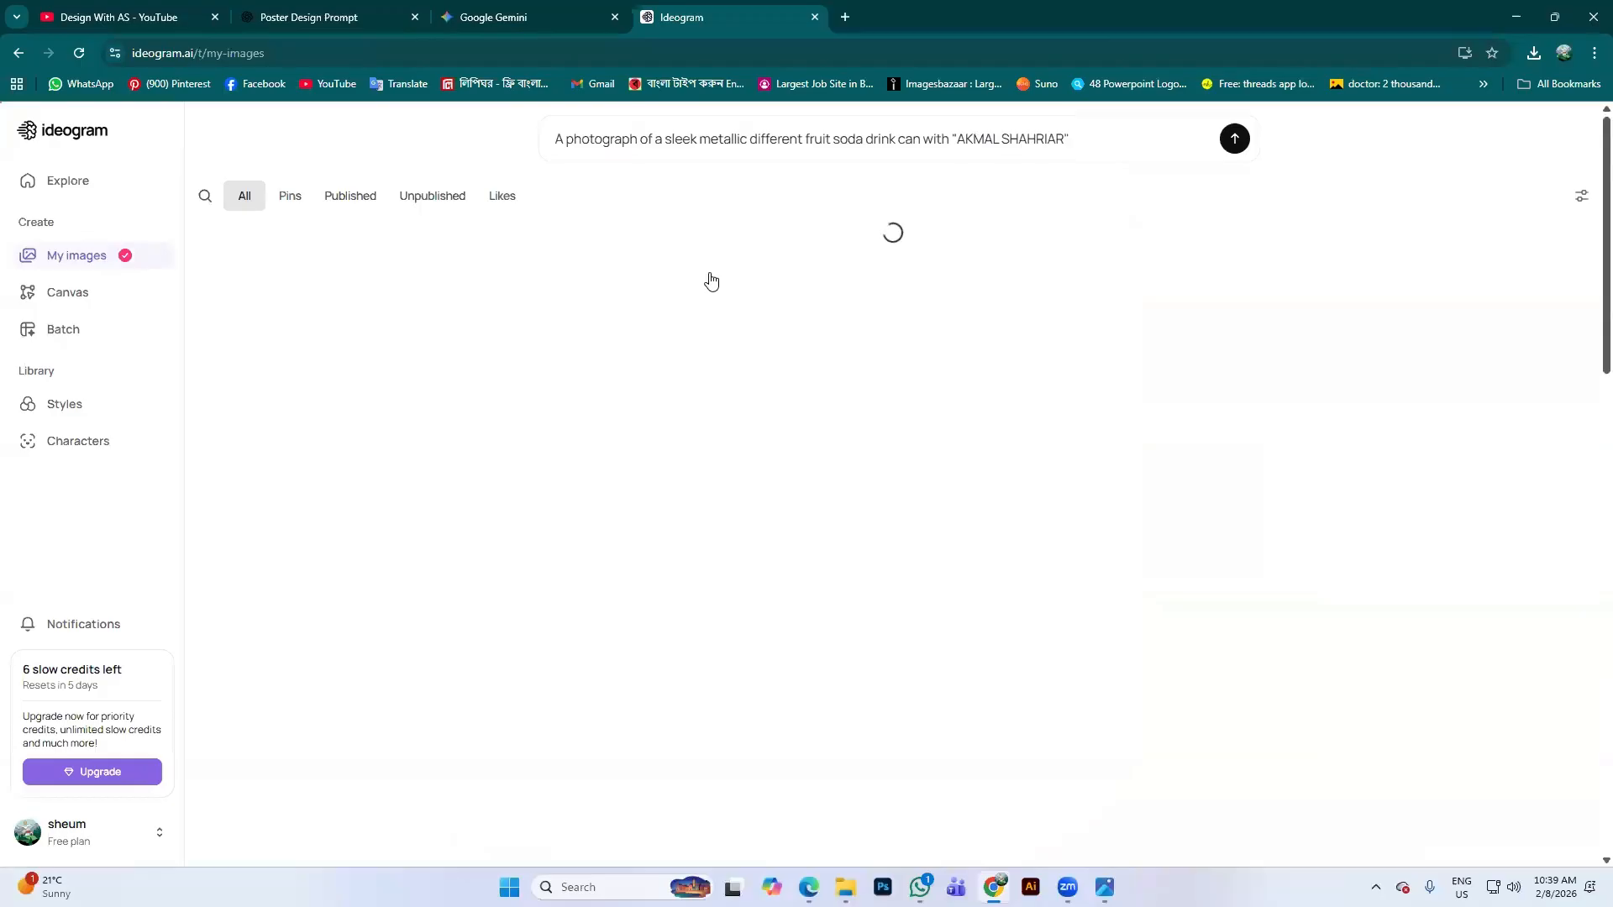
scroll(723, 453, down, 7)
scroll(769, 512, down, 8)
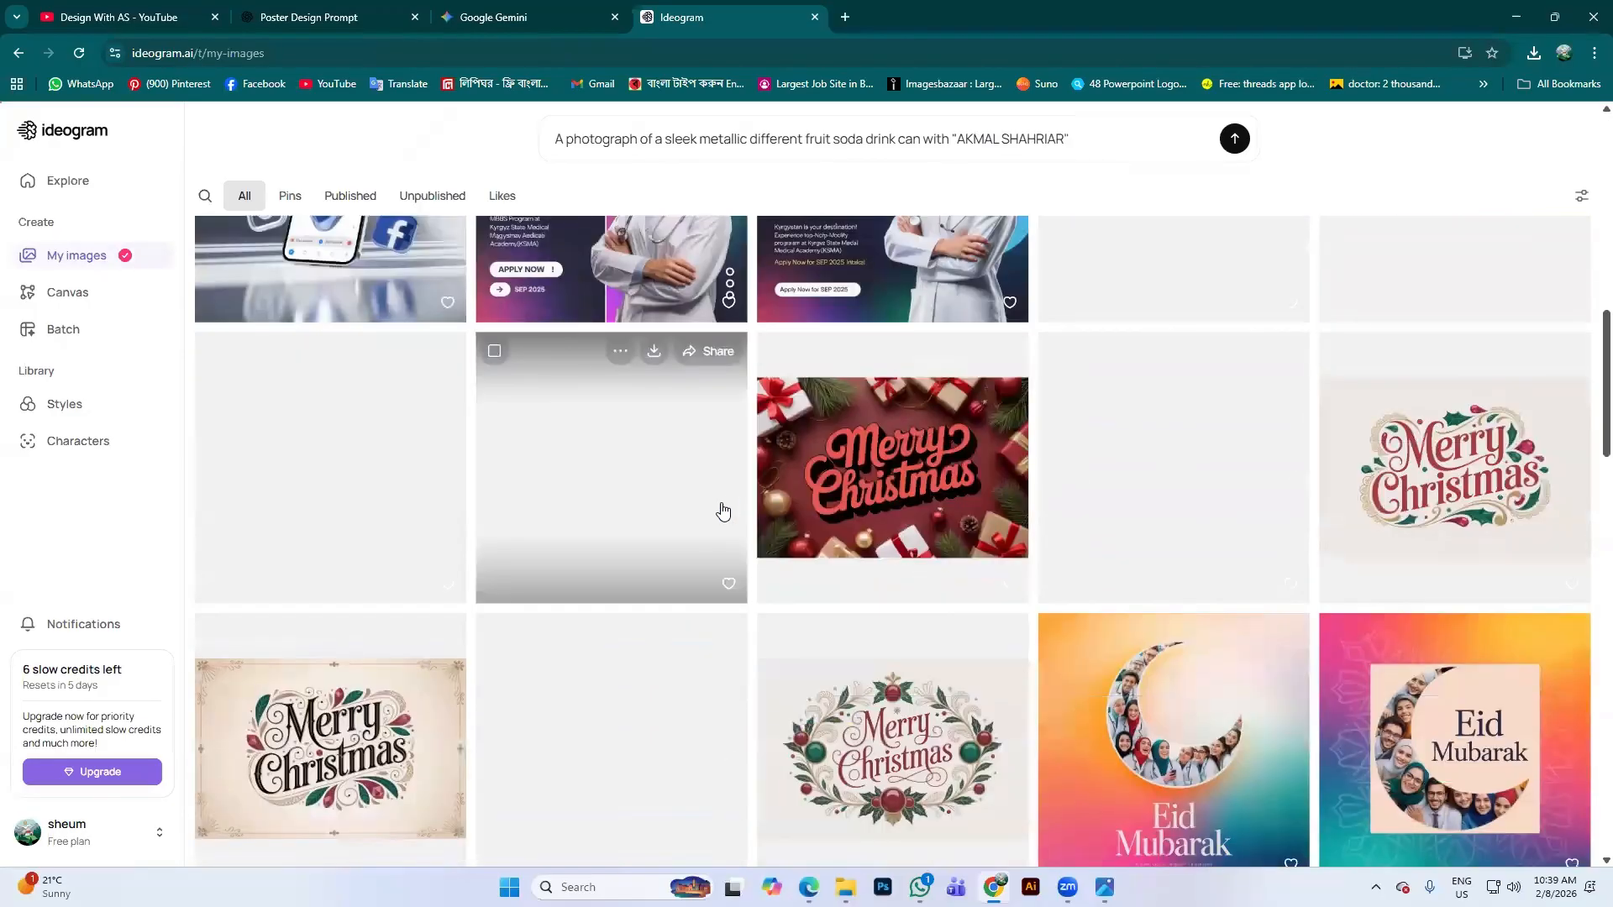
scroll(763, 456, down, 6)
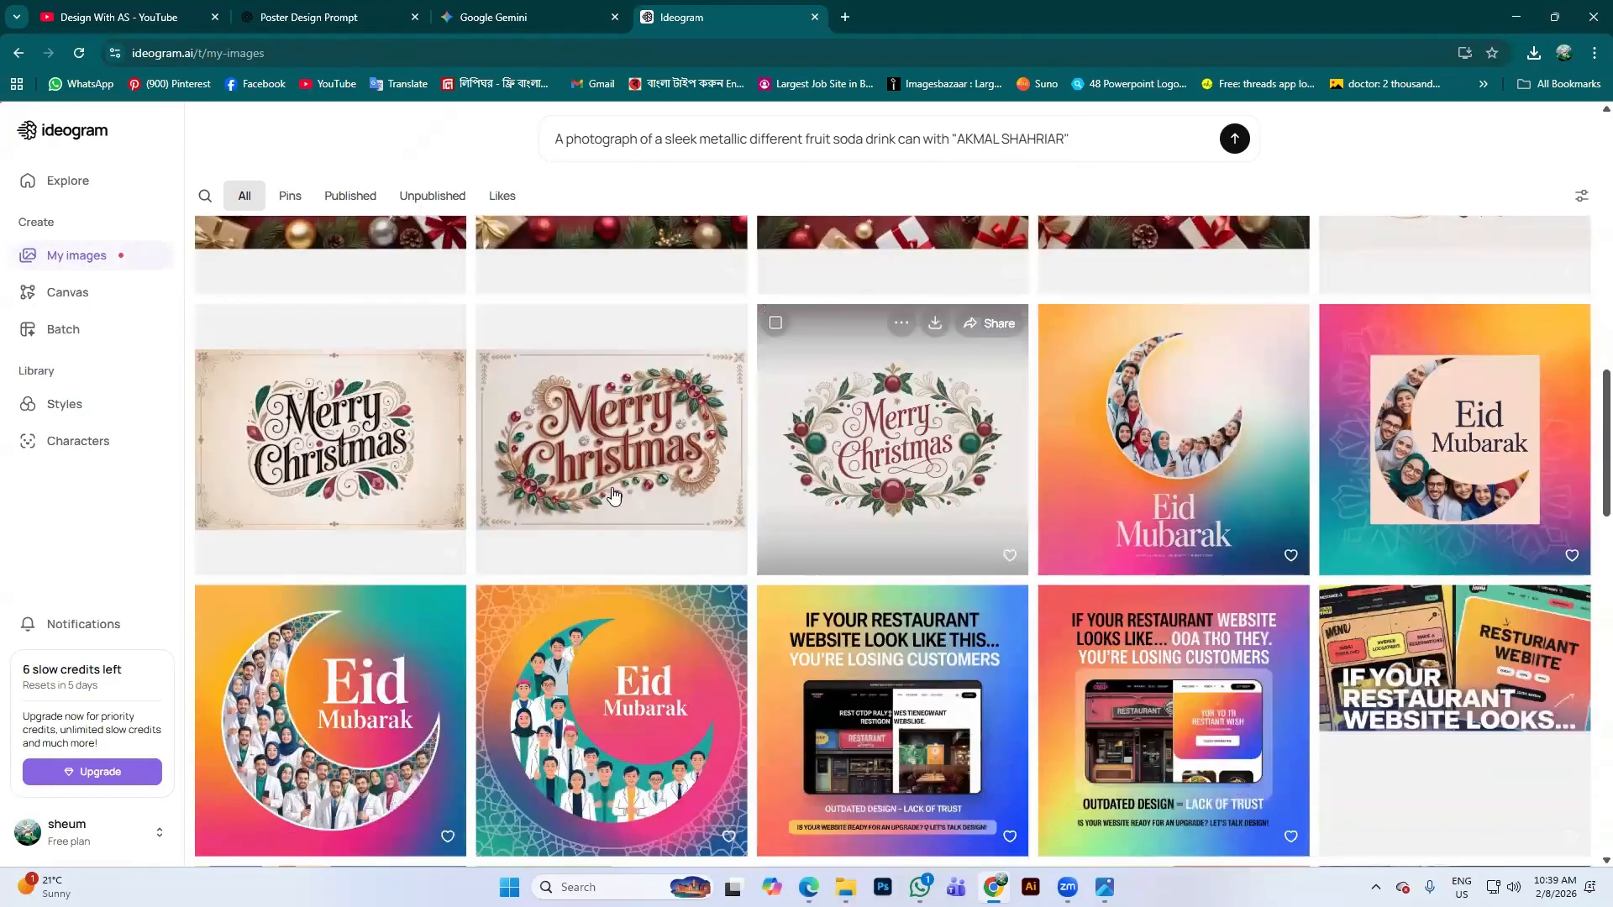
scroll(638, 535, up, 3)
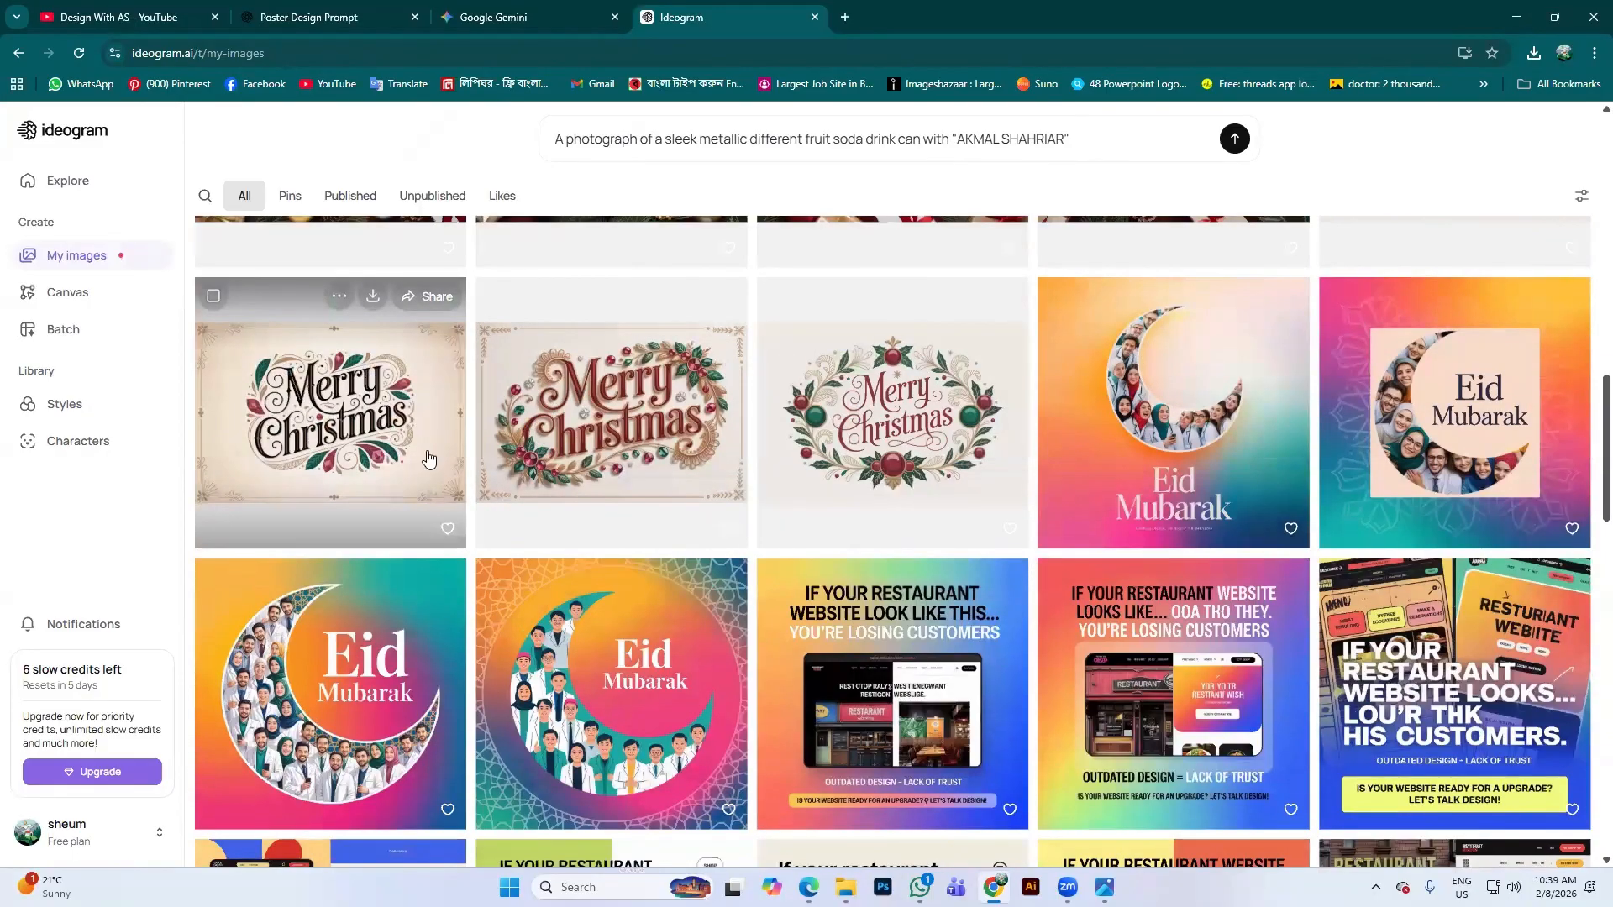
click(425, 452)
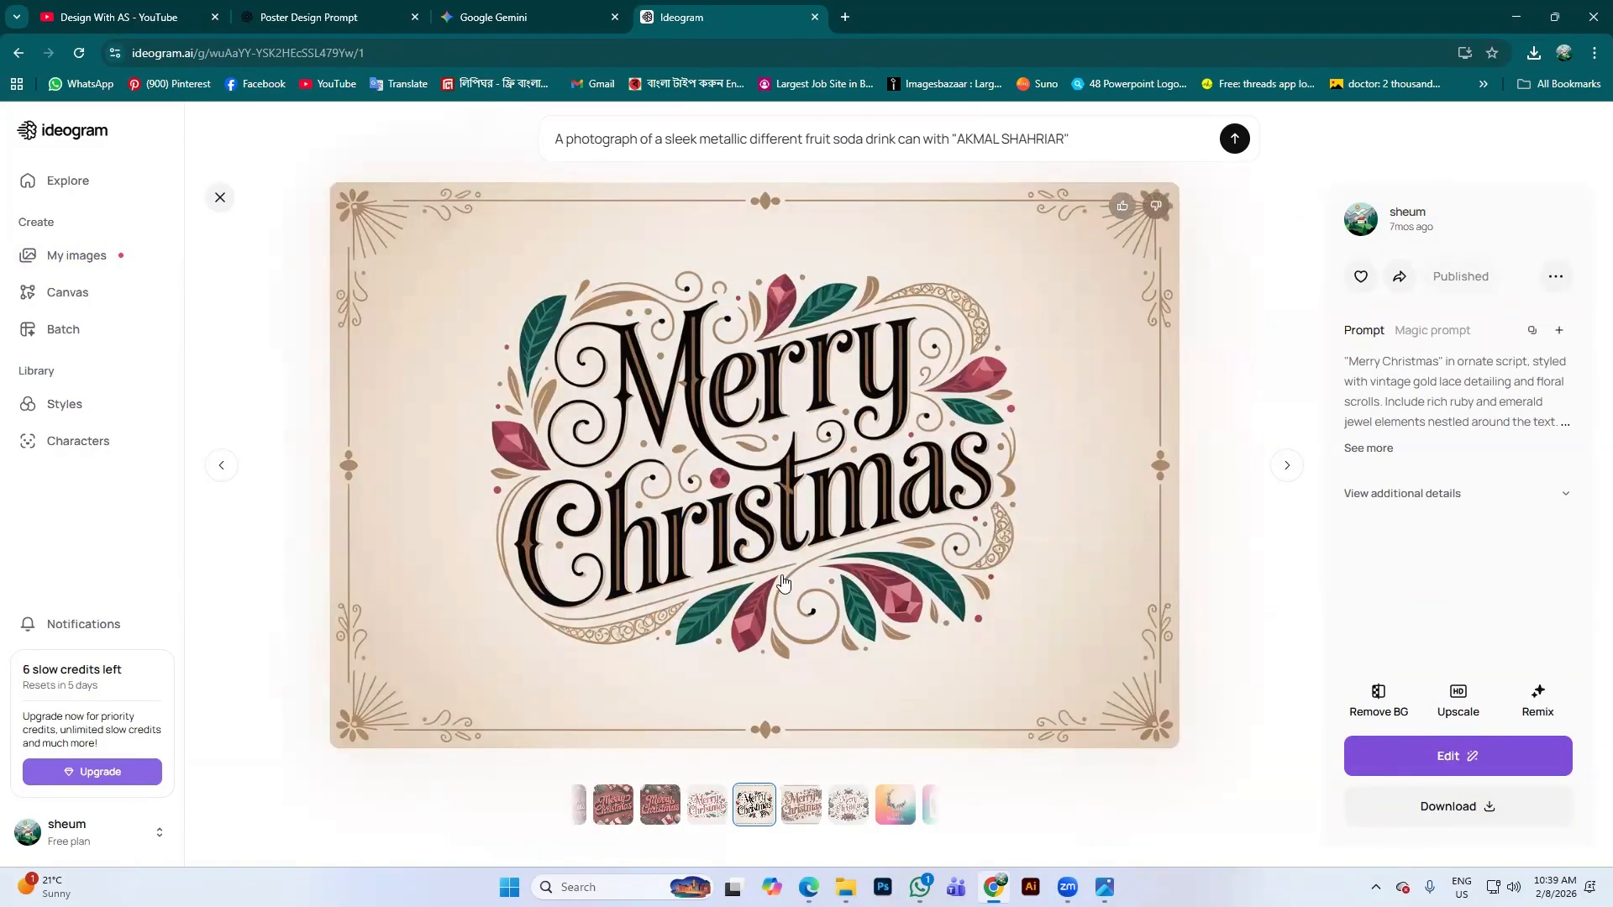
click(216, 199)
Scroll through the rest of the gallery, then close the Ideogram tab
scroll(853, 386, down, 7)
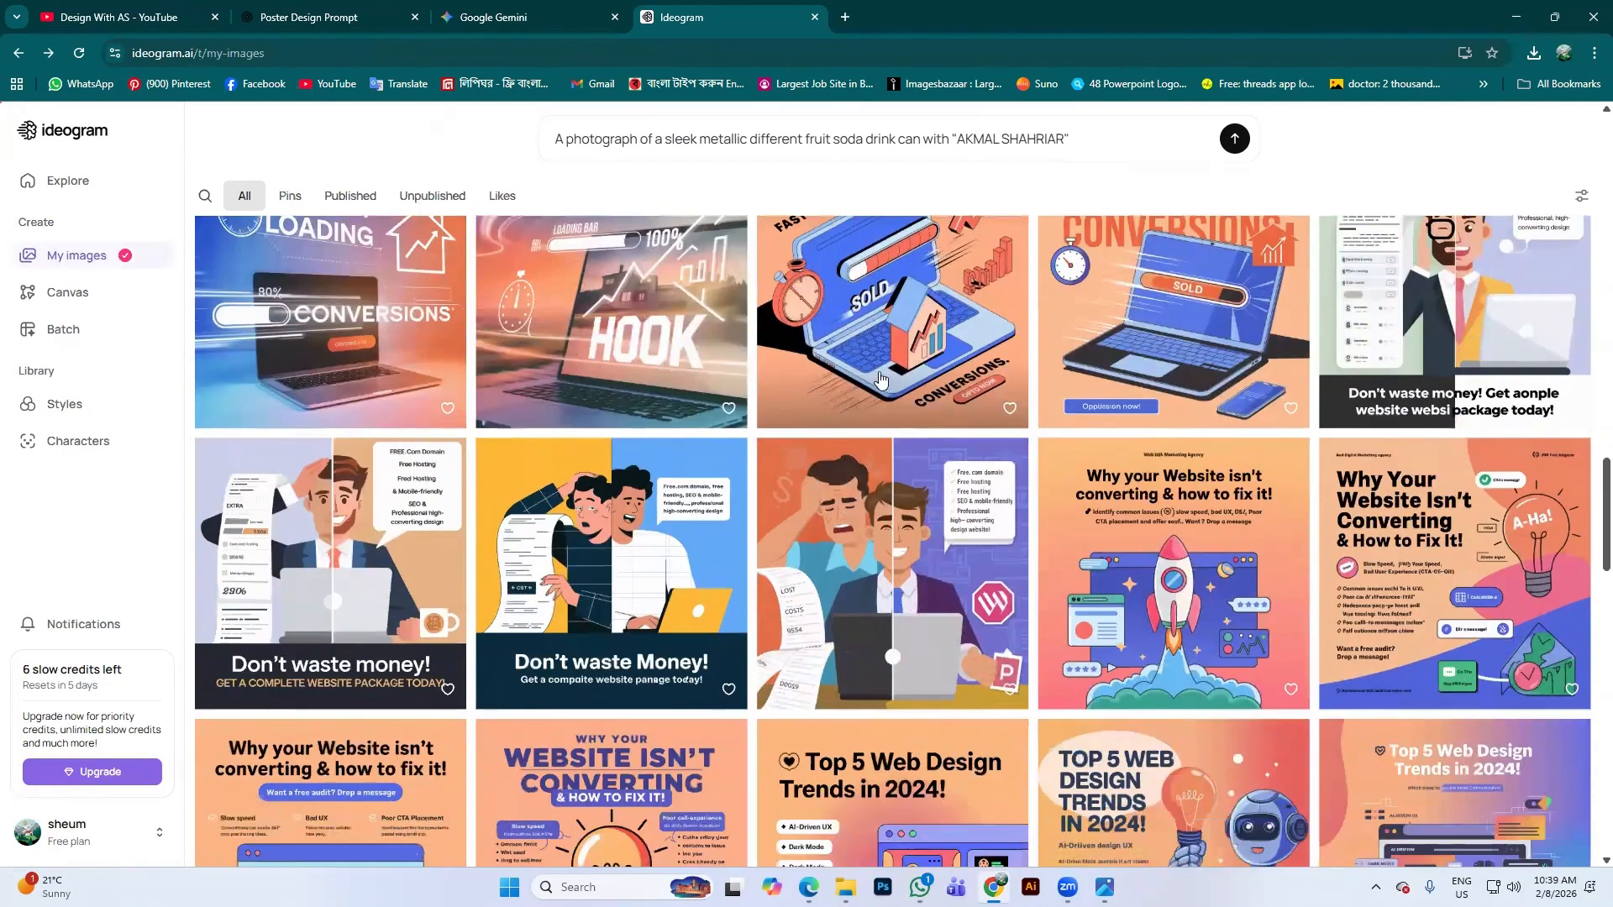
scroll(880, 379, down, 9)
scroll(914, 342, up, 3)
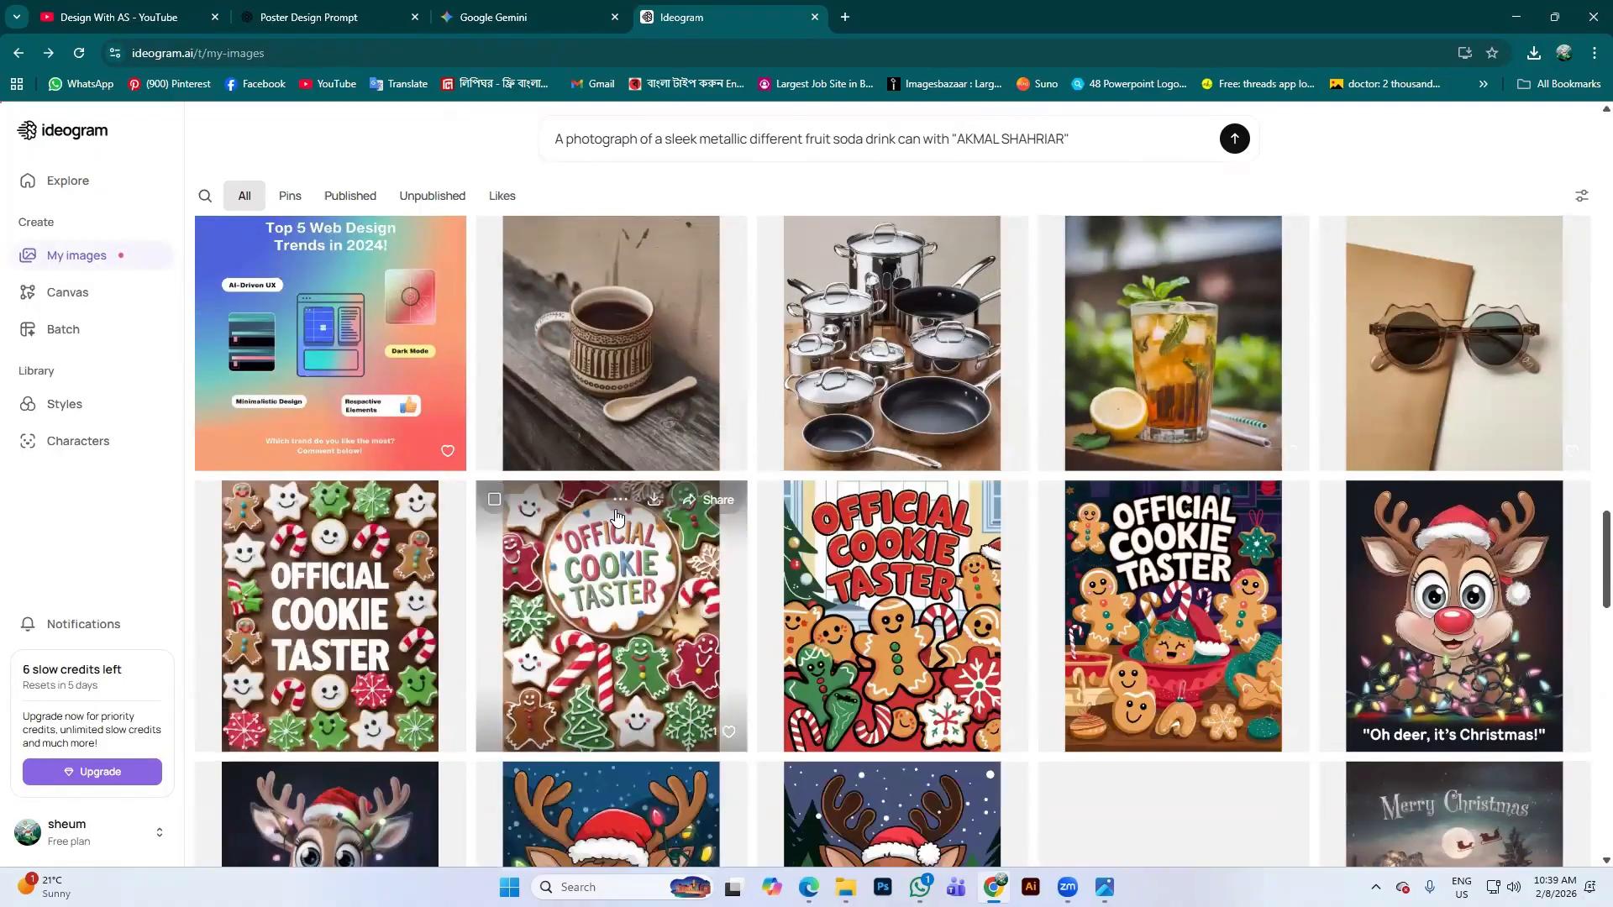
scroll(1303, 480, down, 8)
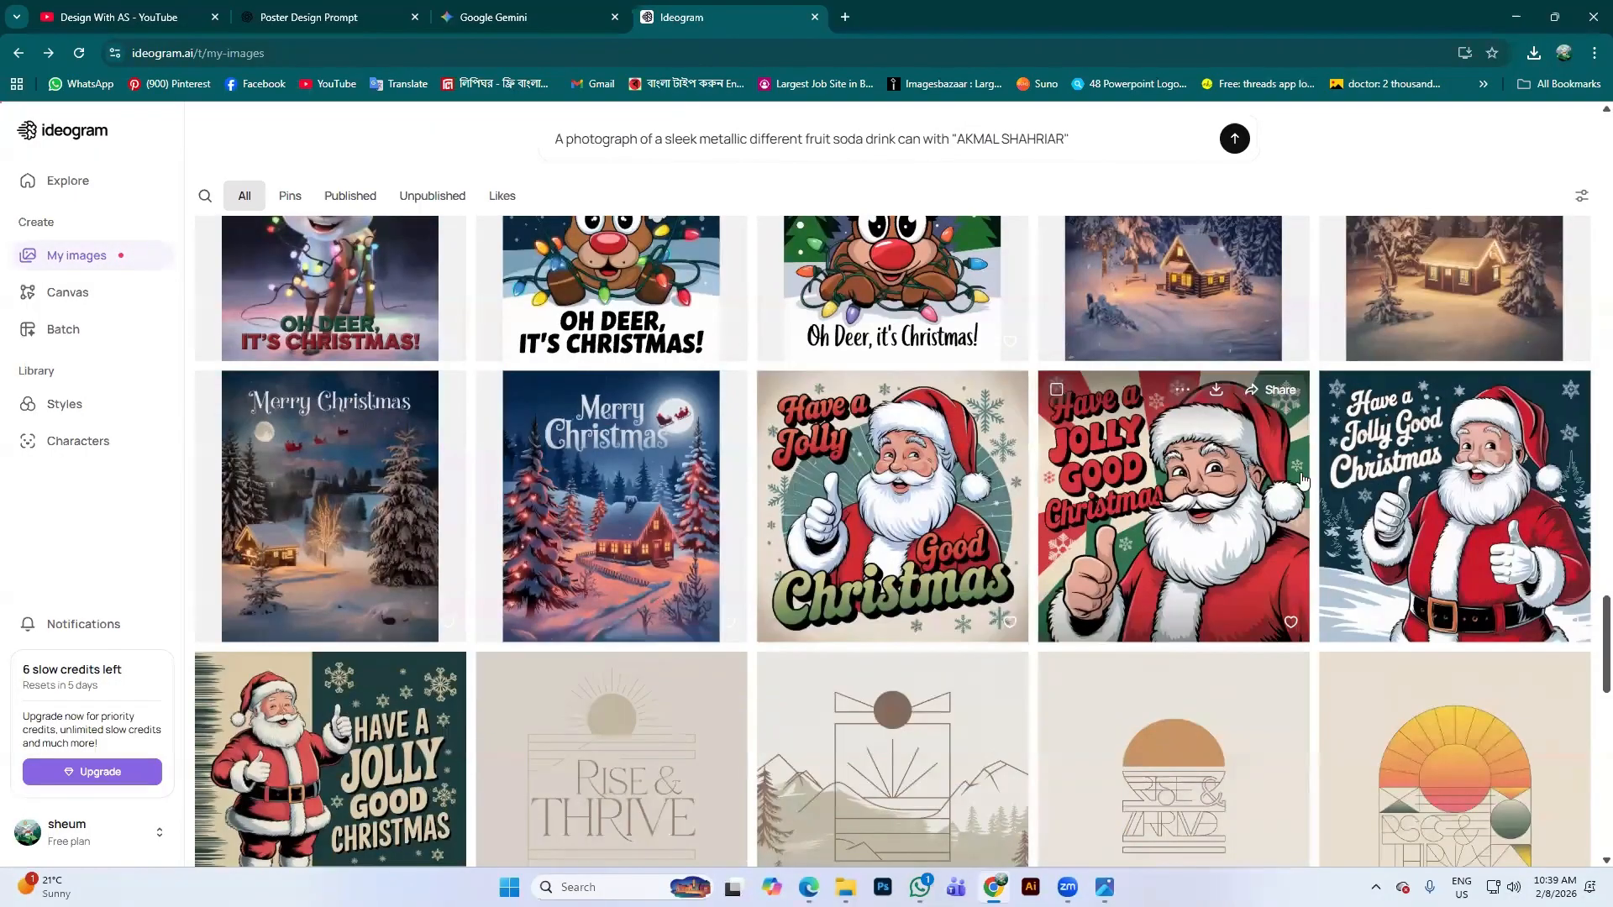
scroll(1303, 481, down, 10)
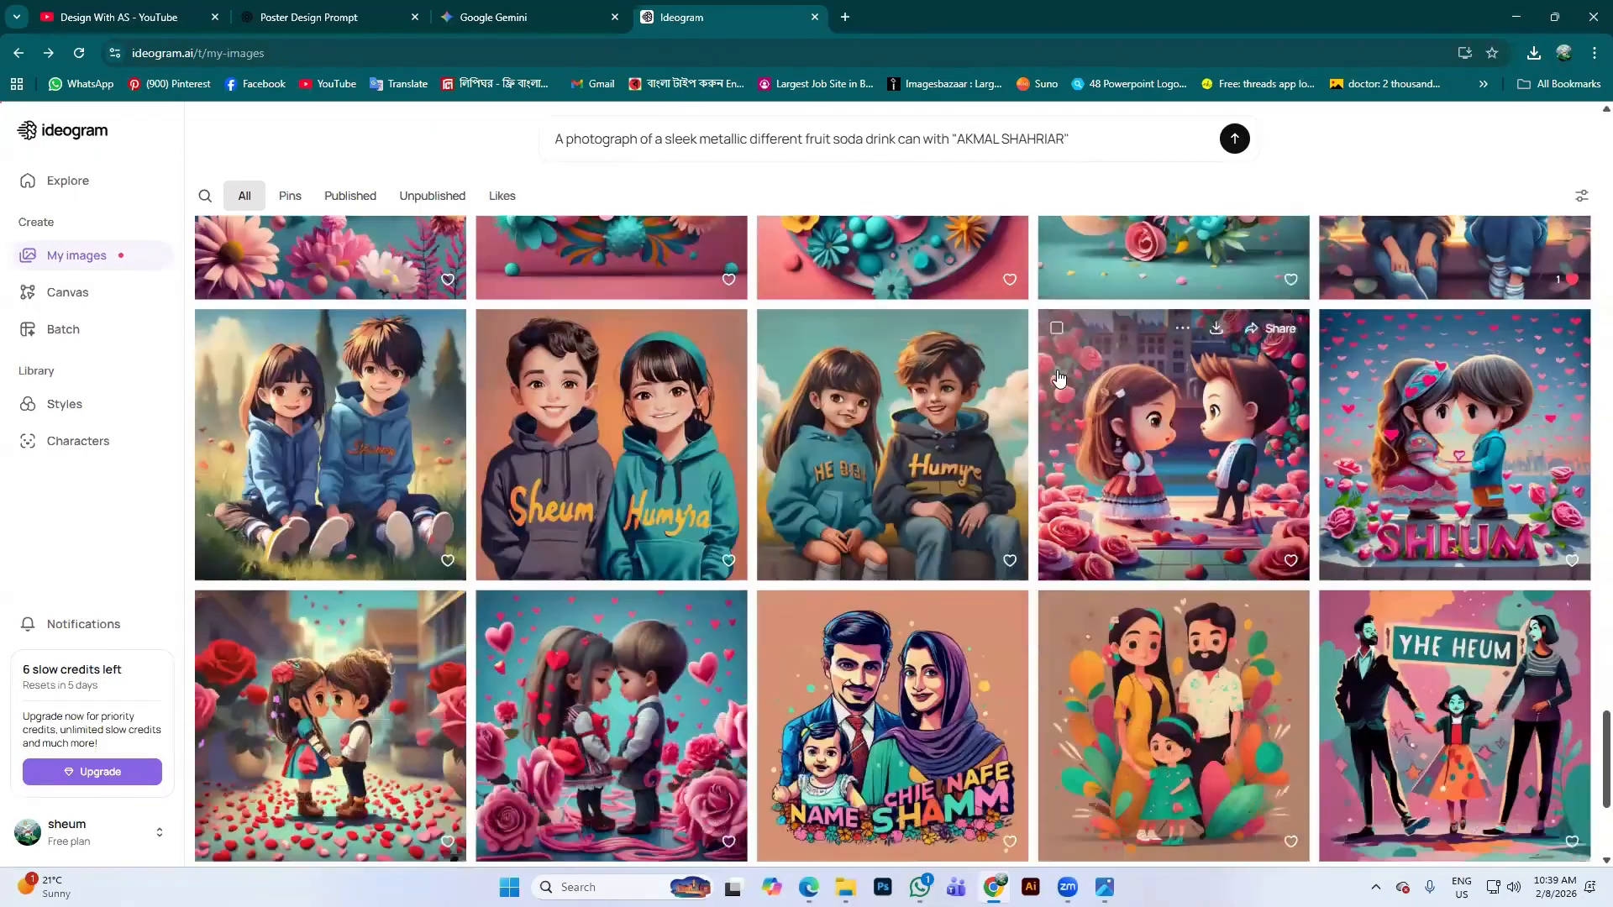
scroll(1059, 378, down, 4)
scroll(1168, 538, up, 7)
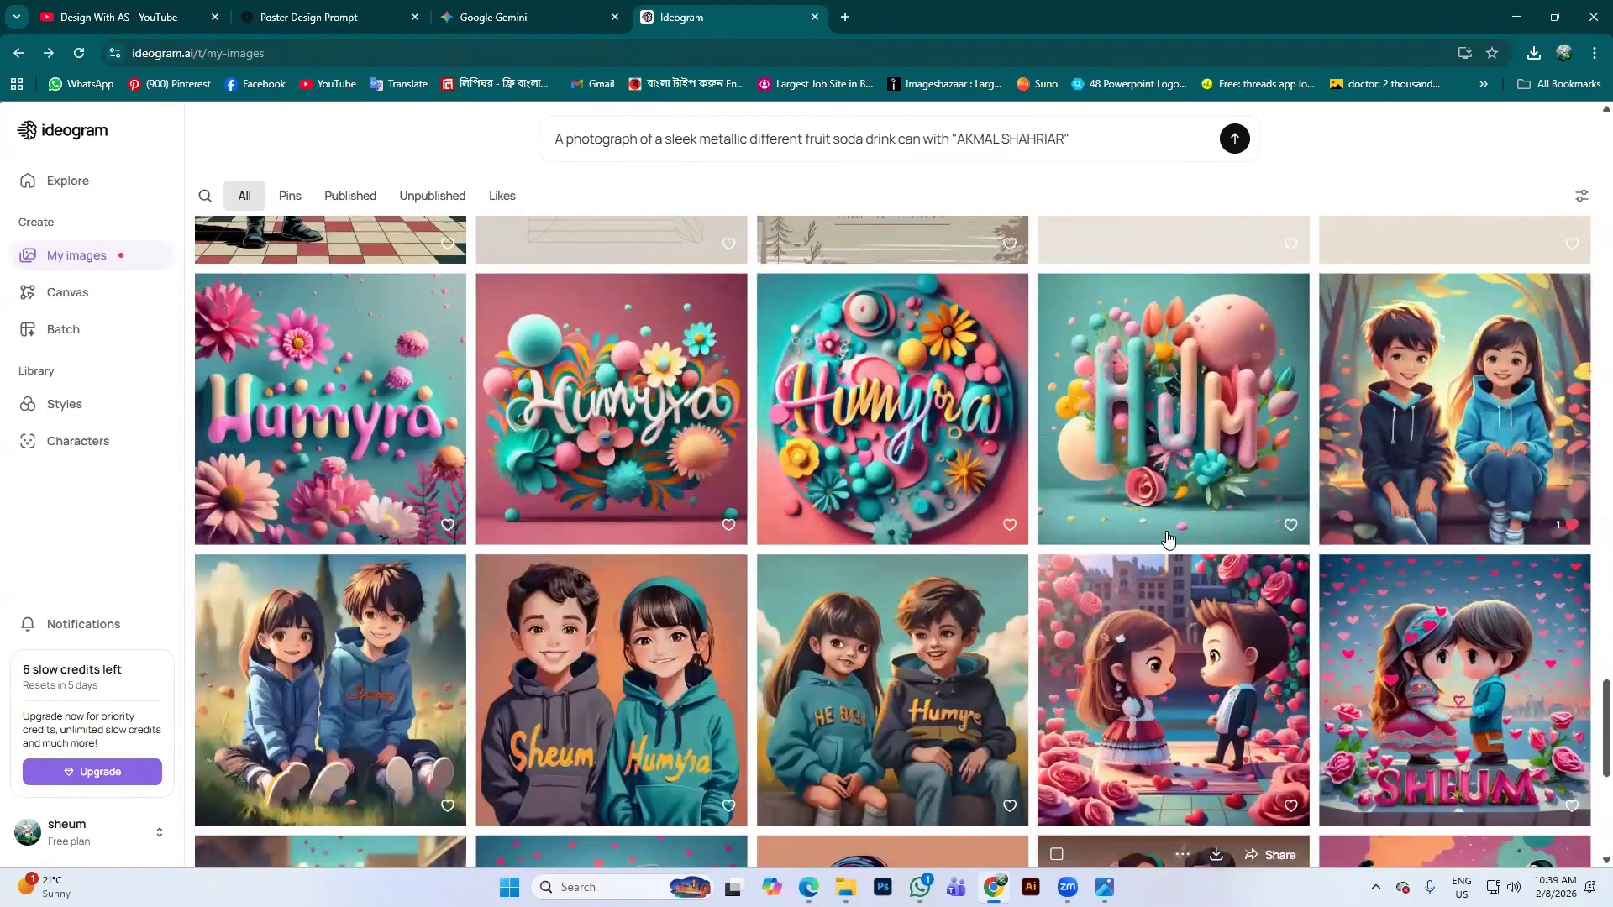
scroll(1167, 538, up, 20)
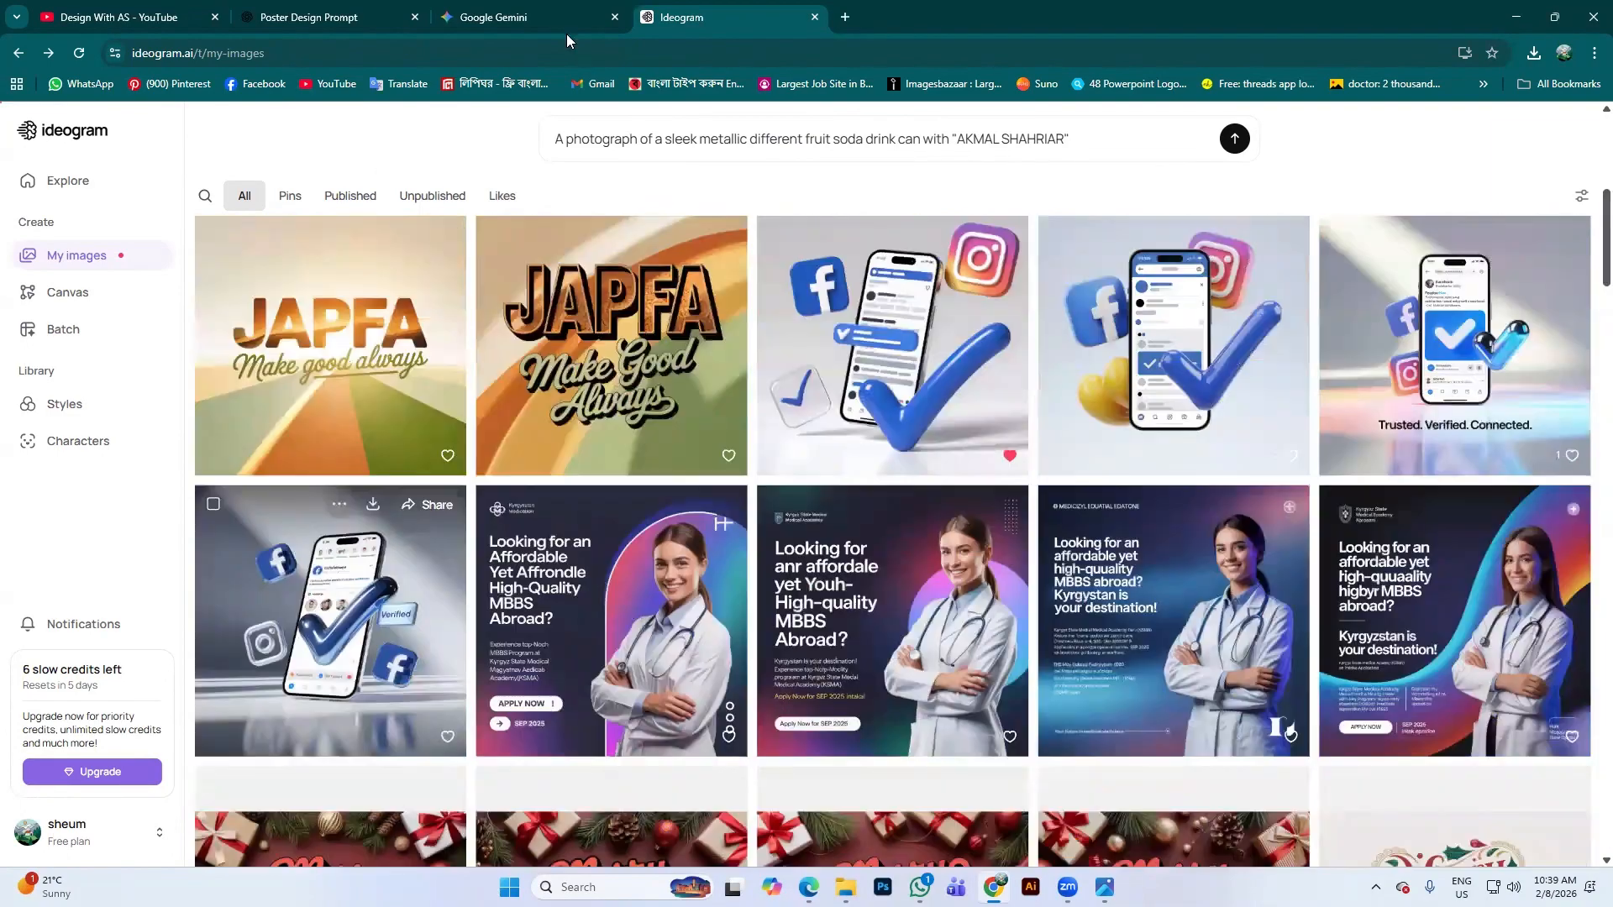
scroll(1008, 271, up, 7)
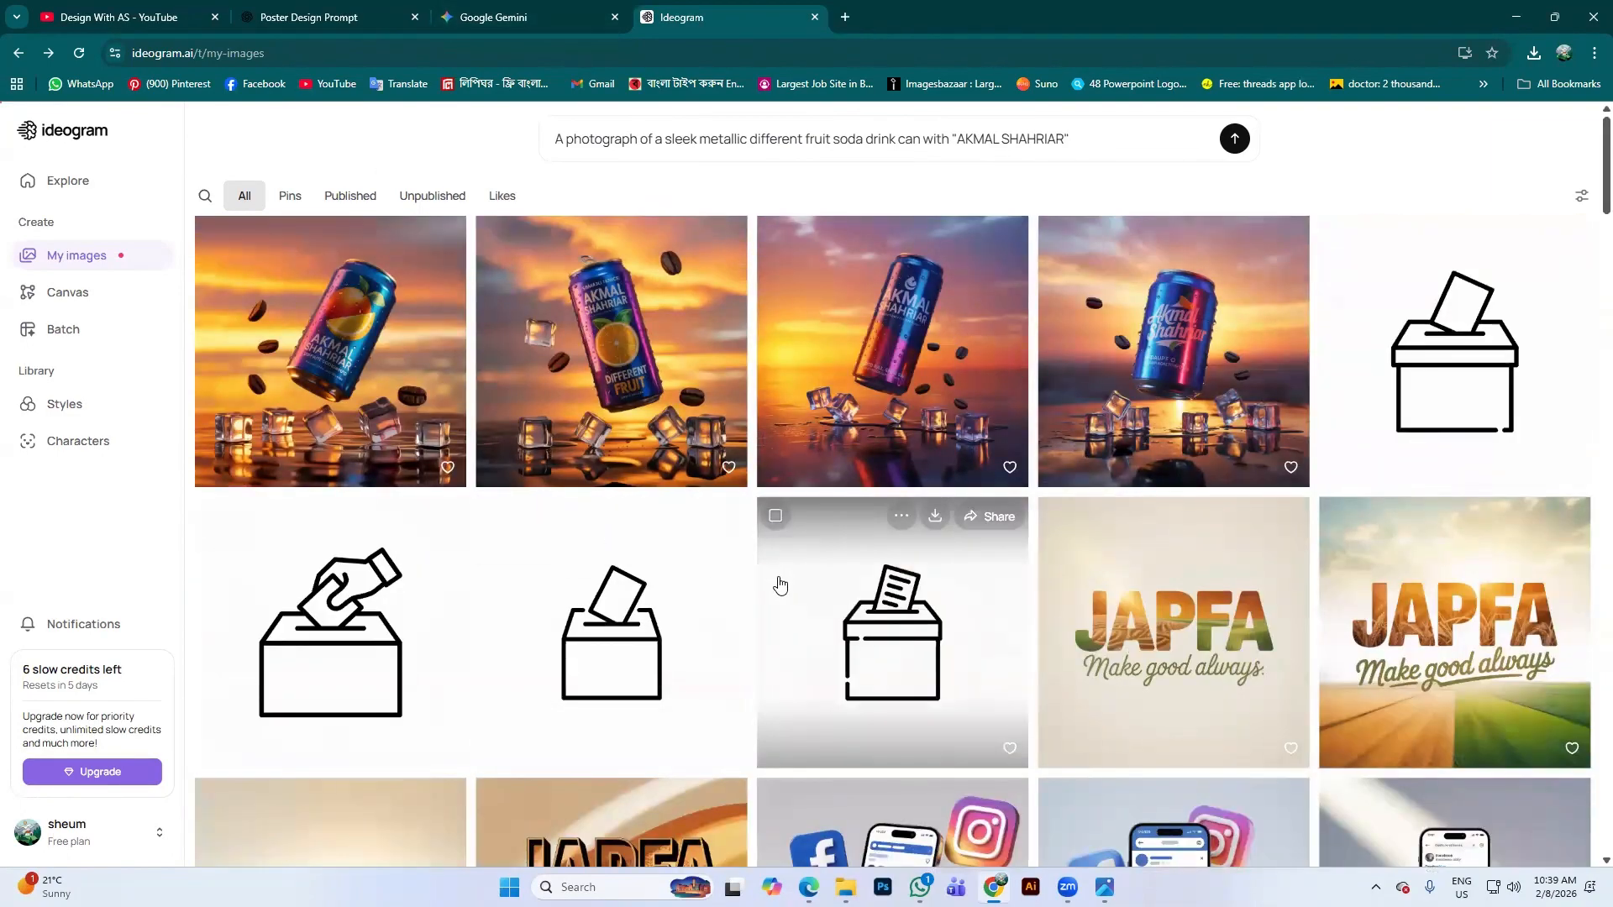
click(815, 17)
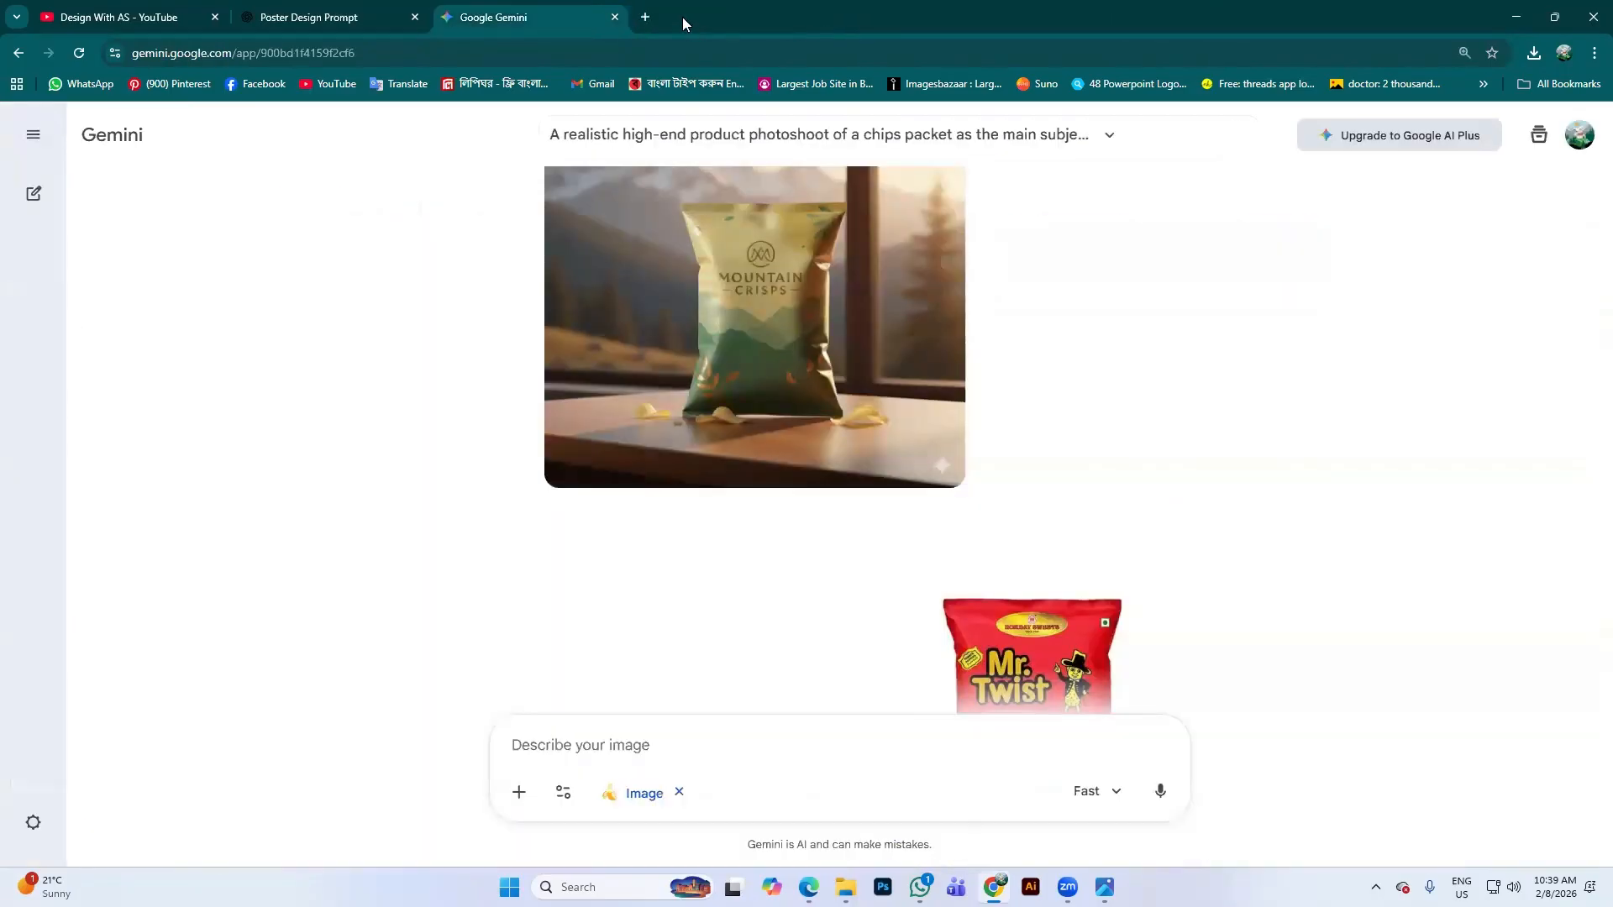
Search Google for 'recraft' in a new tab and open the official Recraft site
click(650, 15)
click(696, 347)
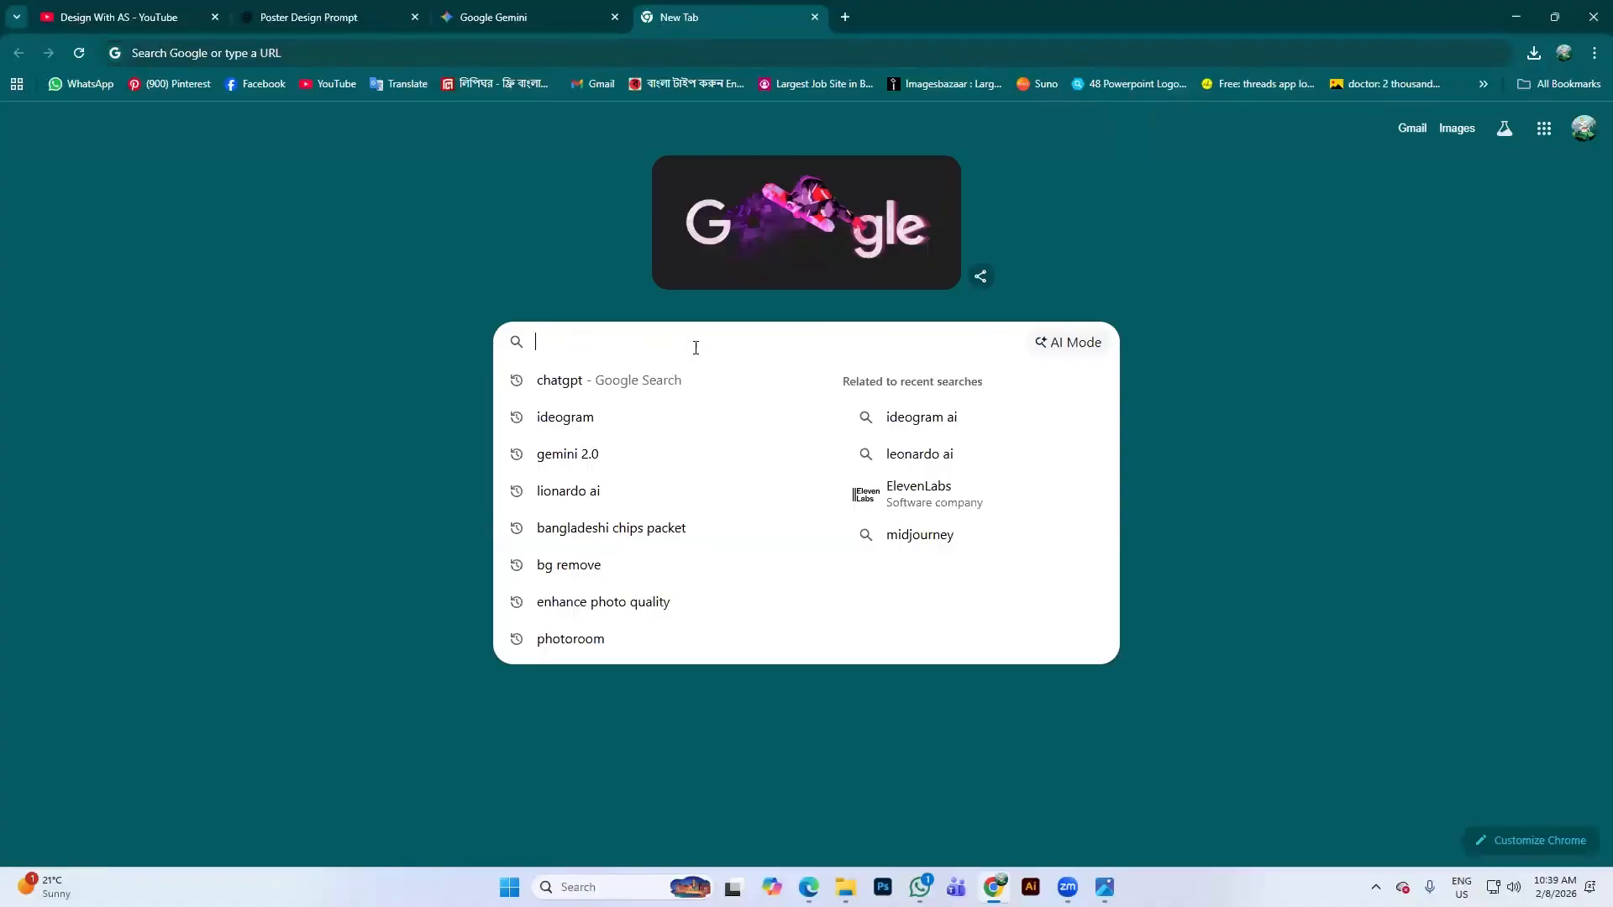
text(re)
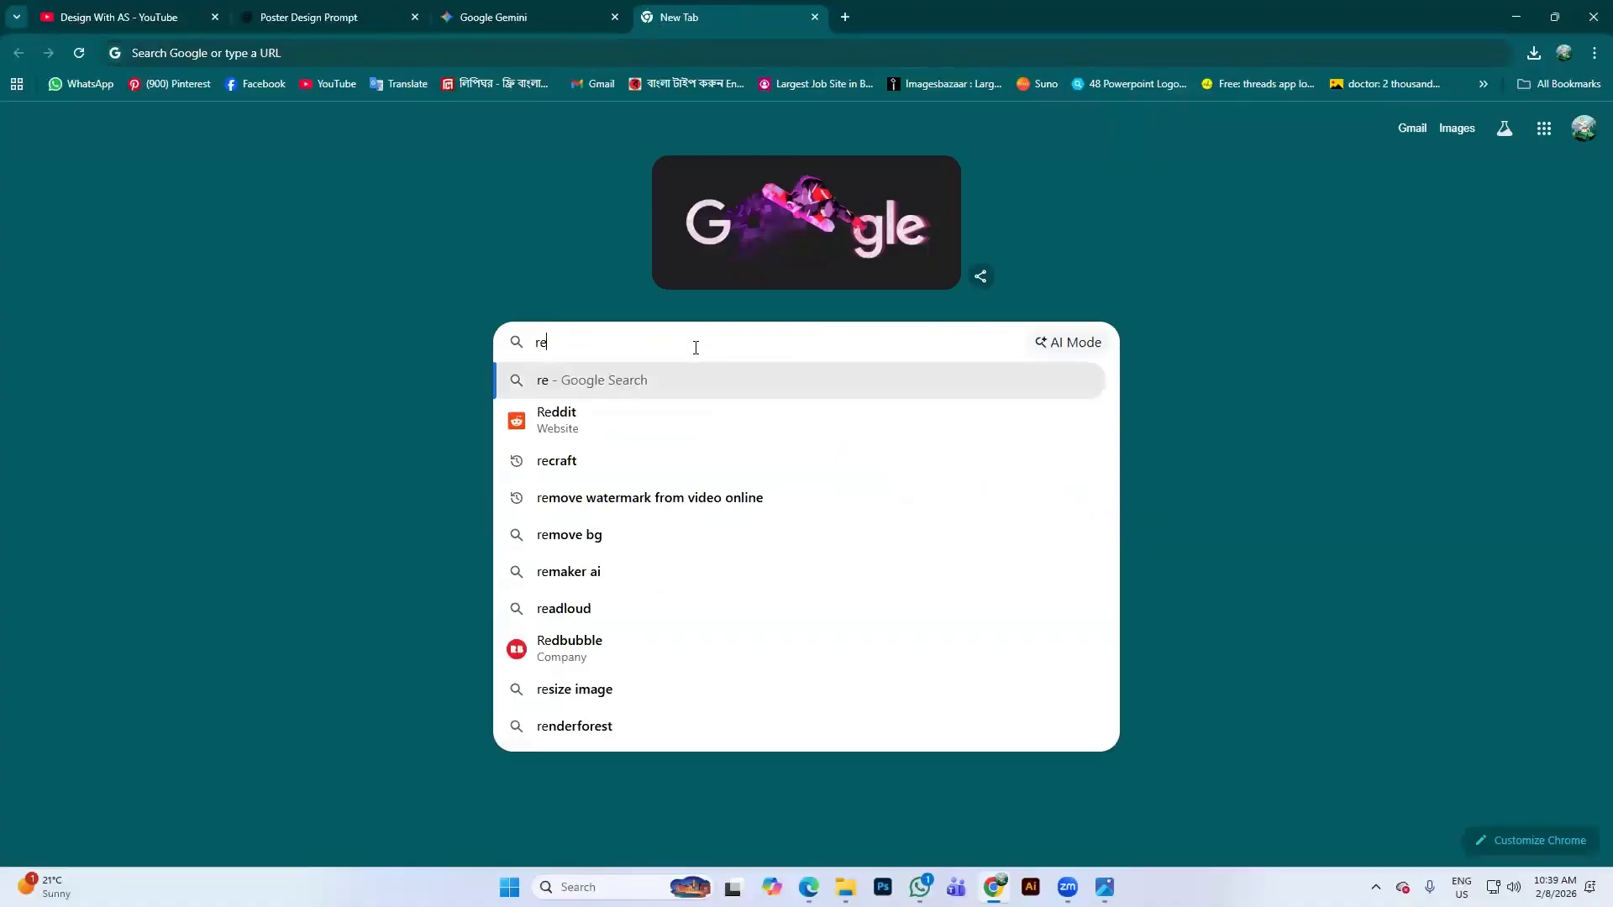
text(craft)
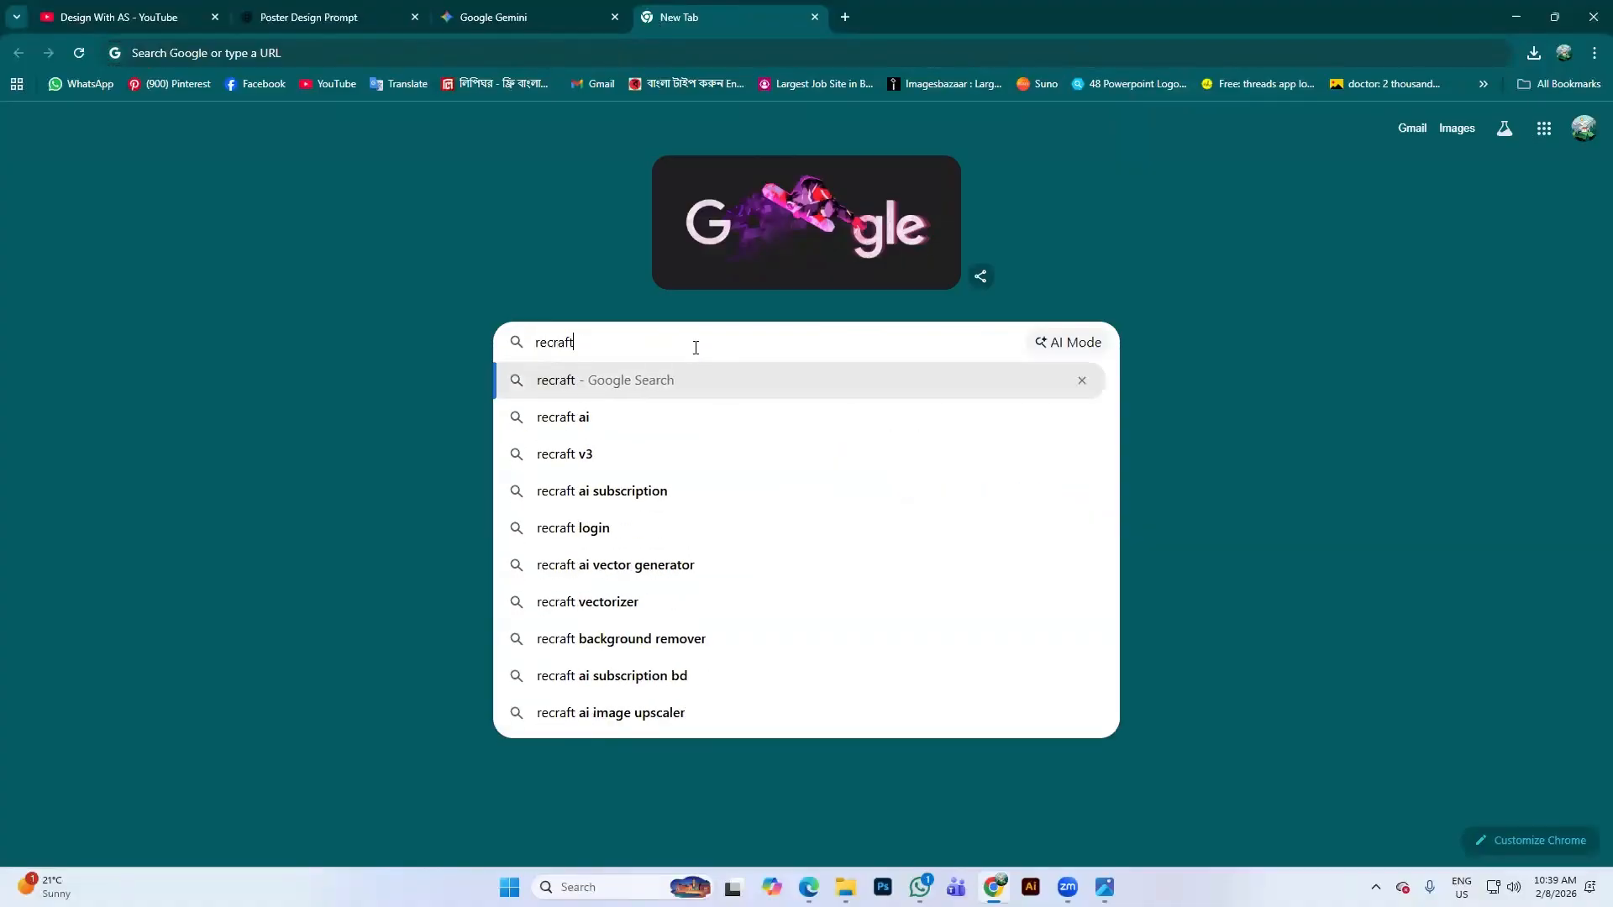
key(Return)
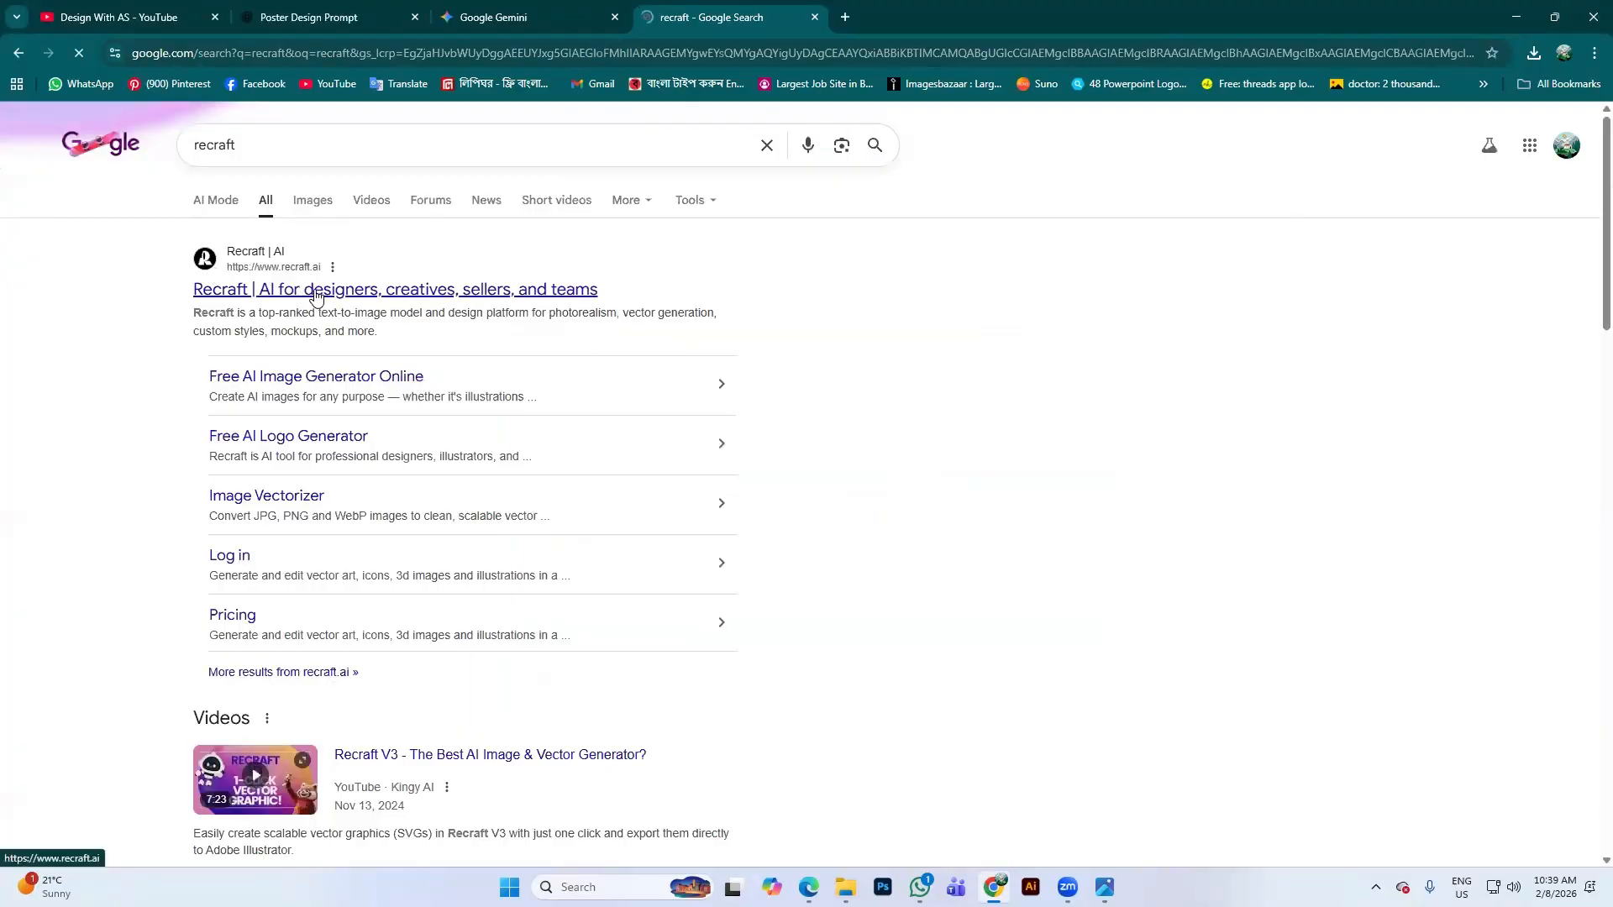
click(318, 290)
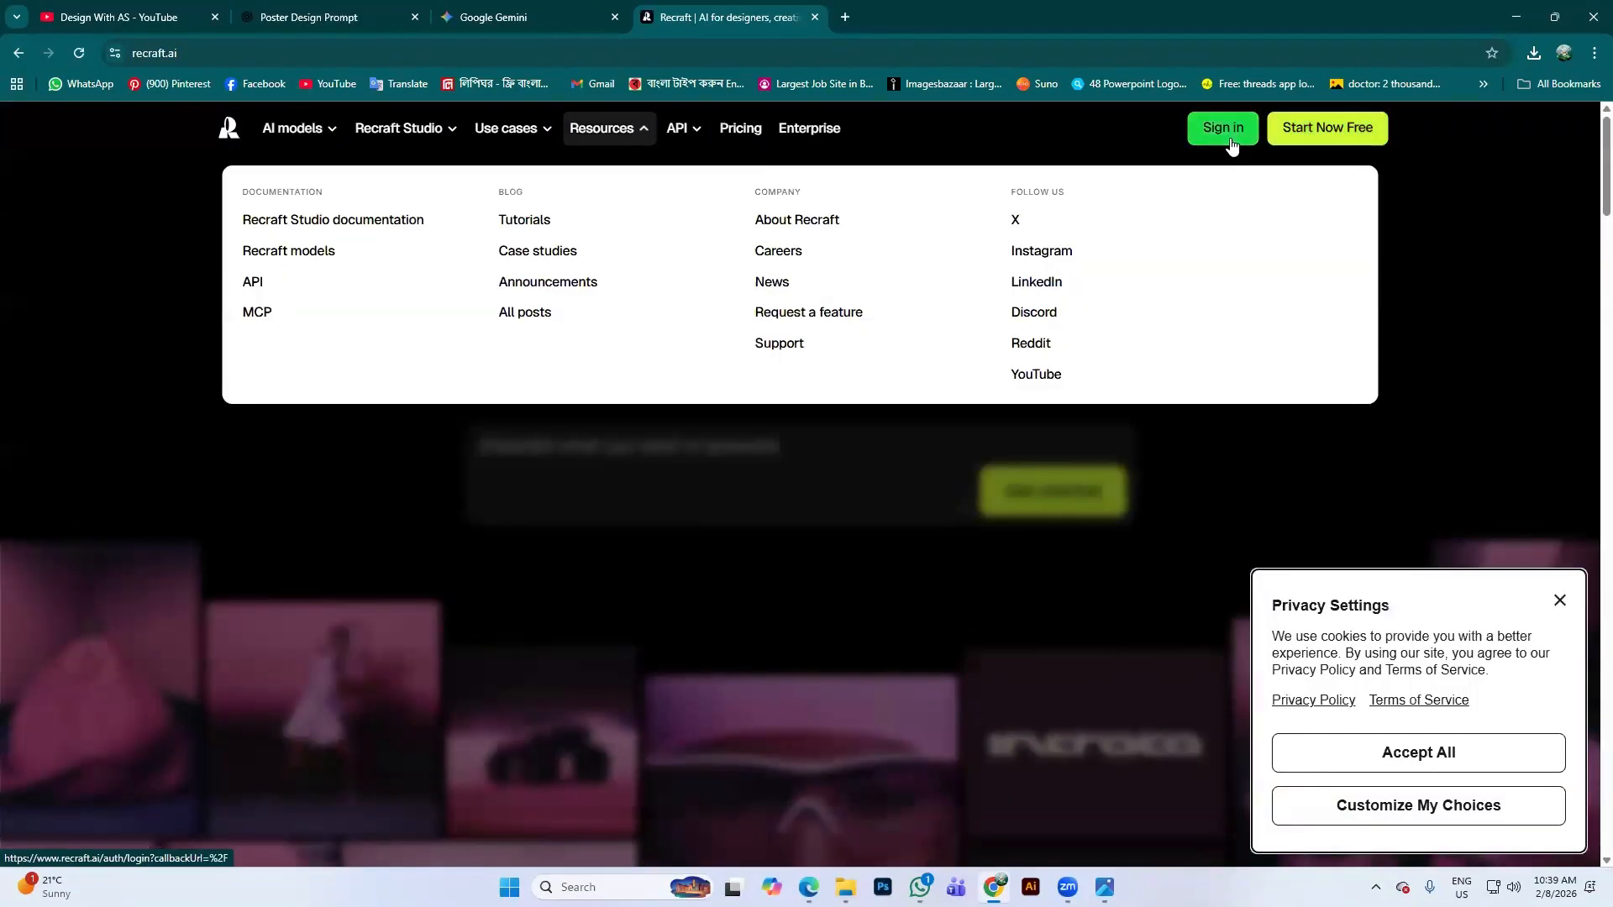
Sign in to Recraft with the Google account and dismiss the cookie notice
click(1234, 127)
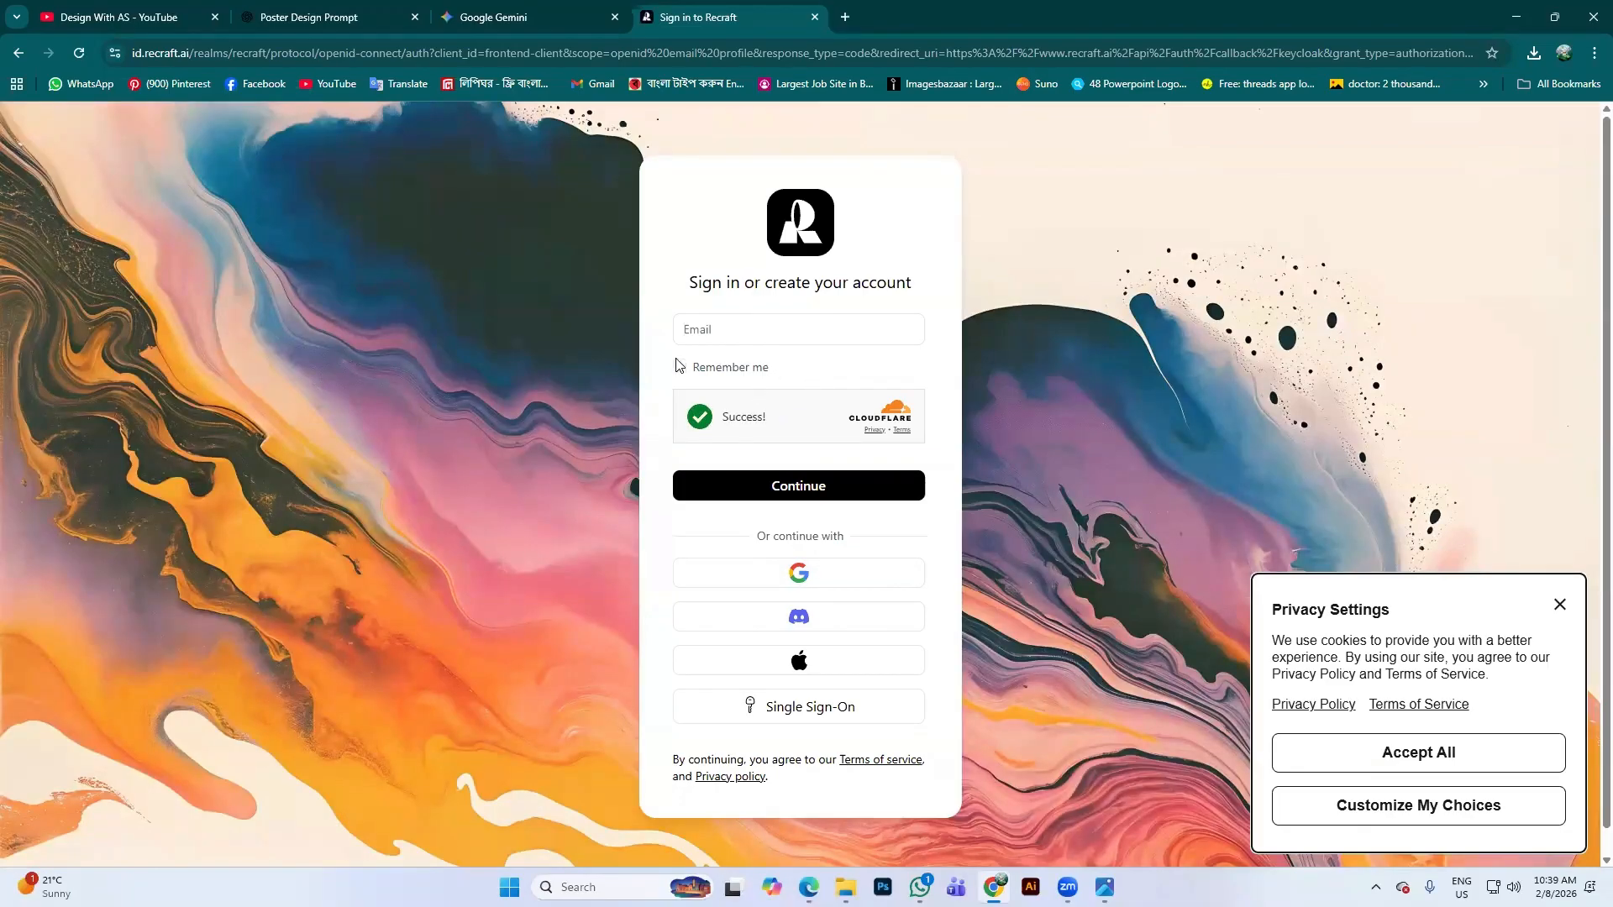
click(800, 570)
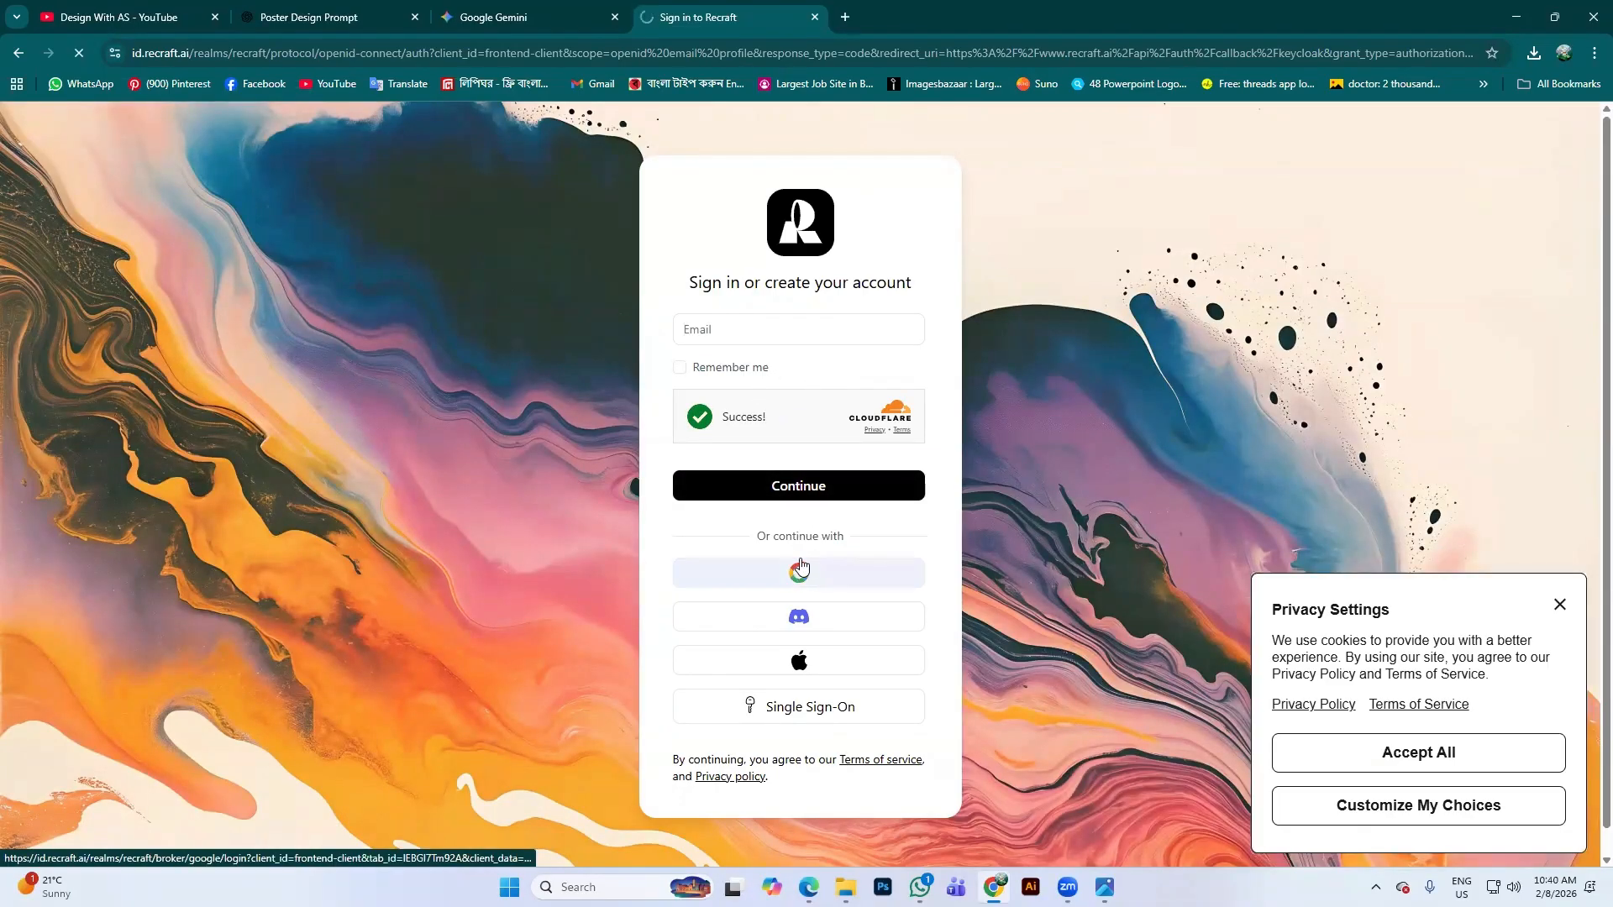
click(1558, 605)
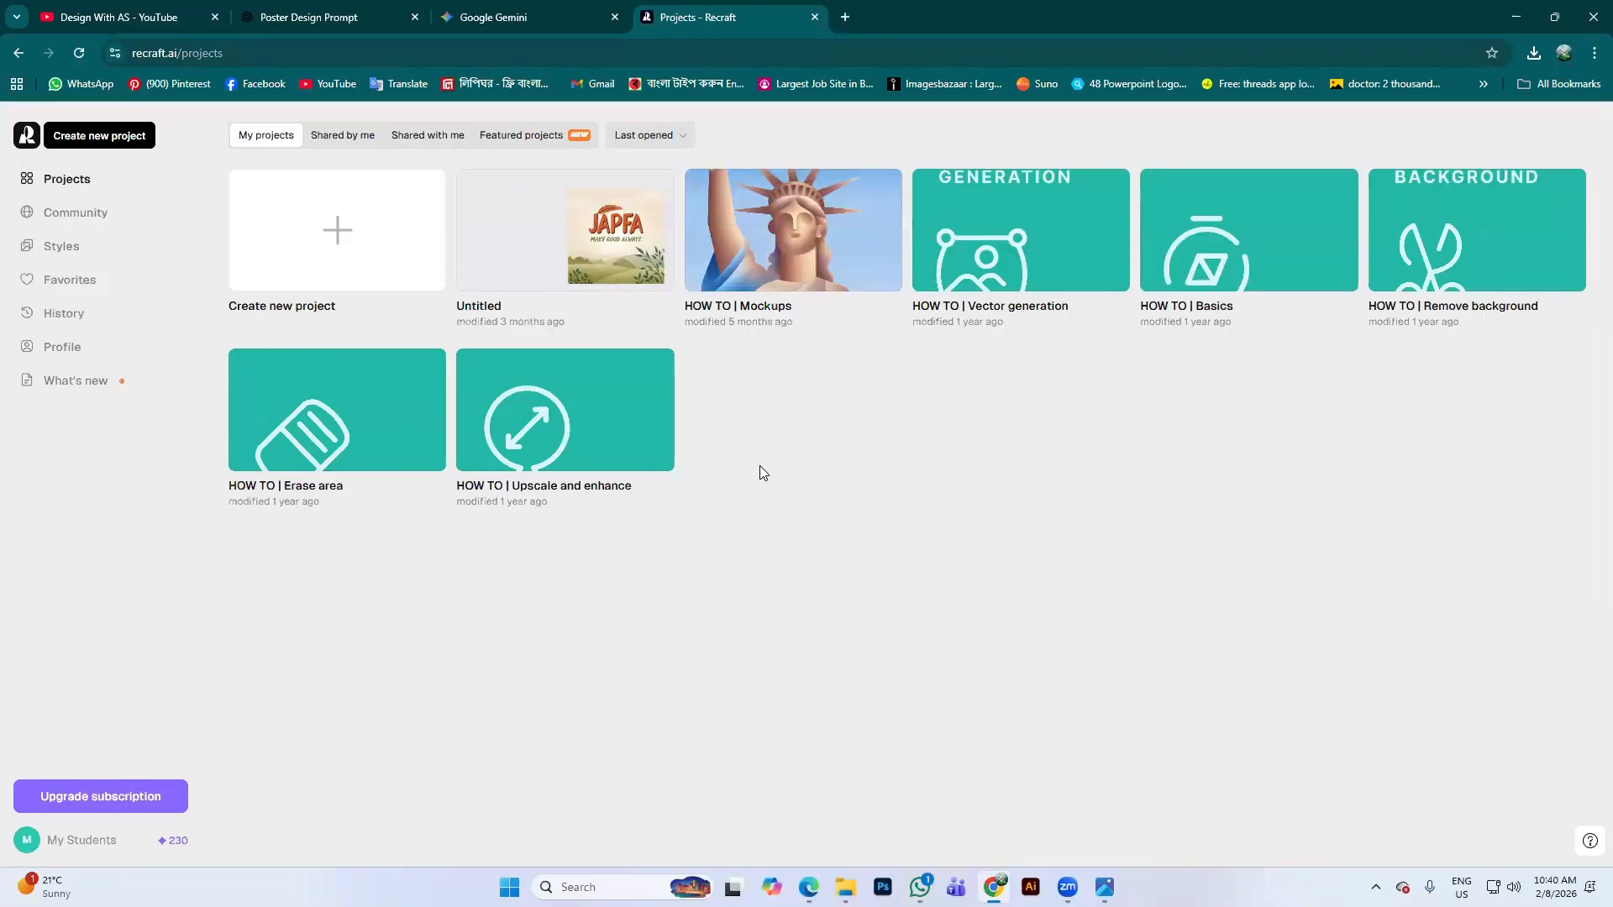
Delete the Untitled project with the JAPFA thumbnail and confirm the deletion
click(656, 190)
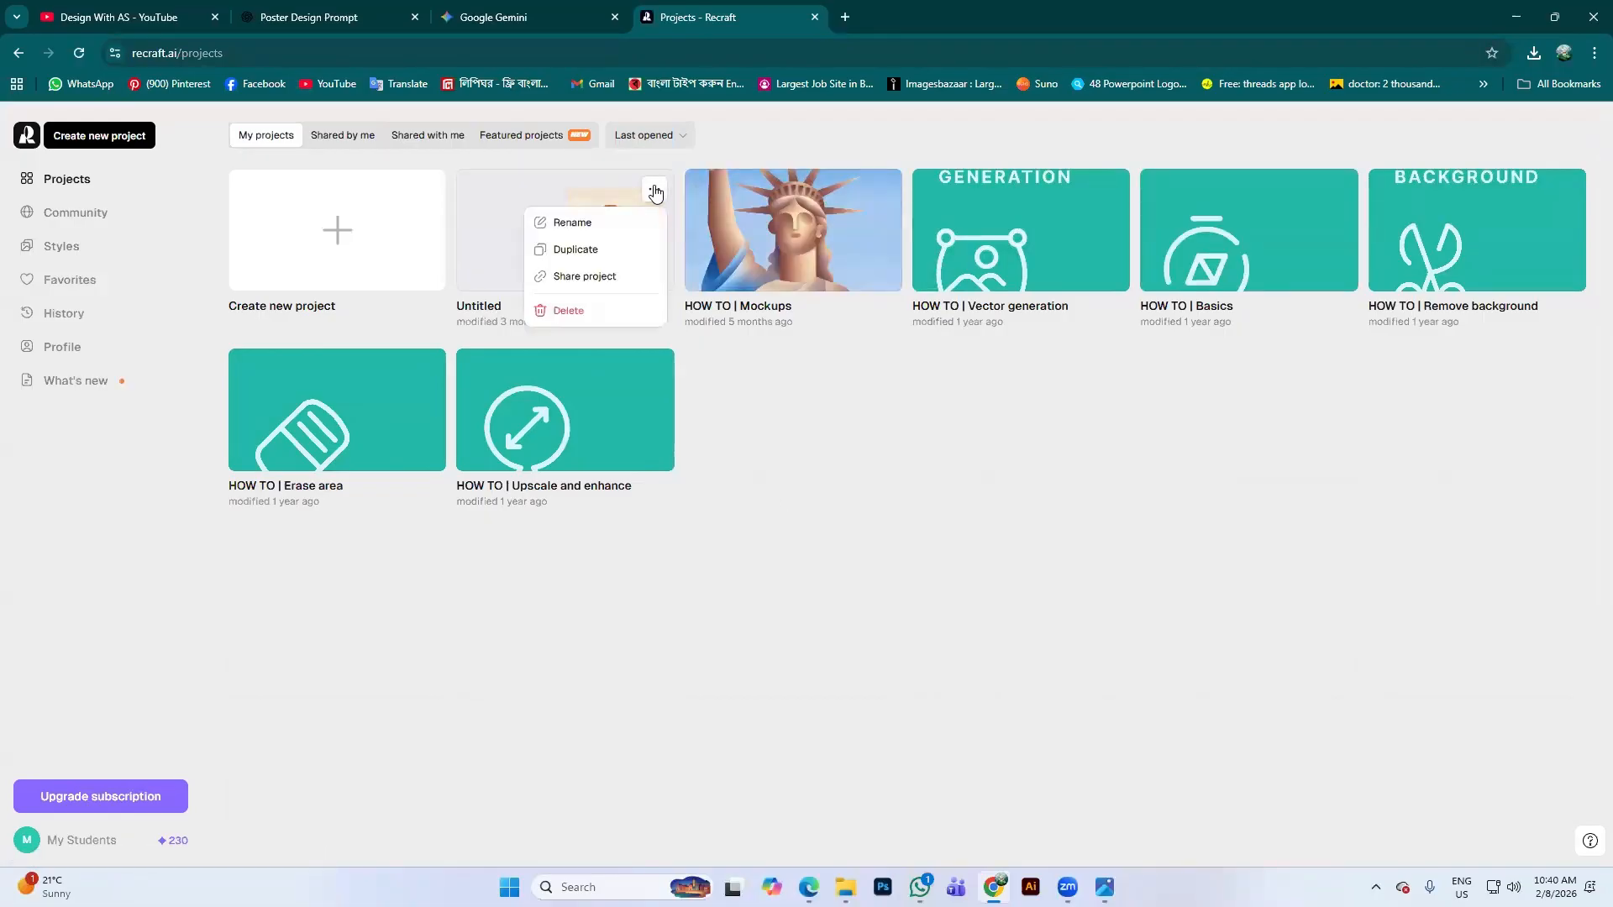
click(578, 308)
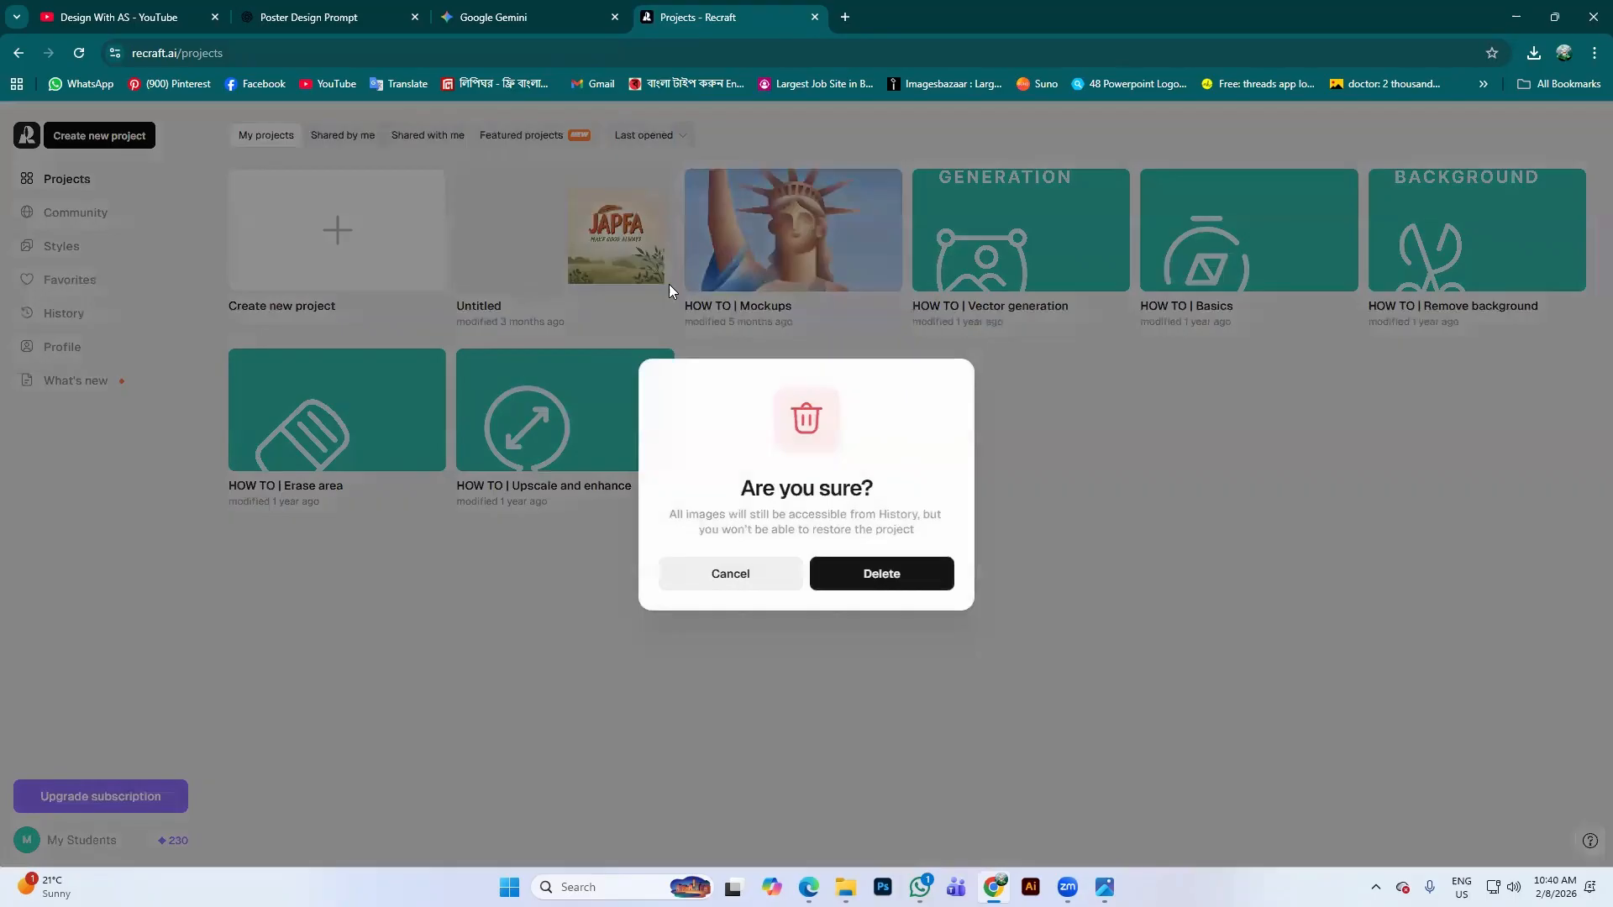
click(869, 573)
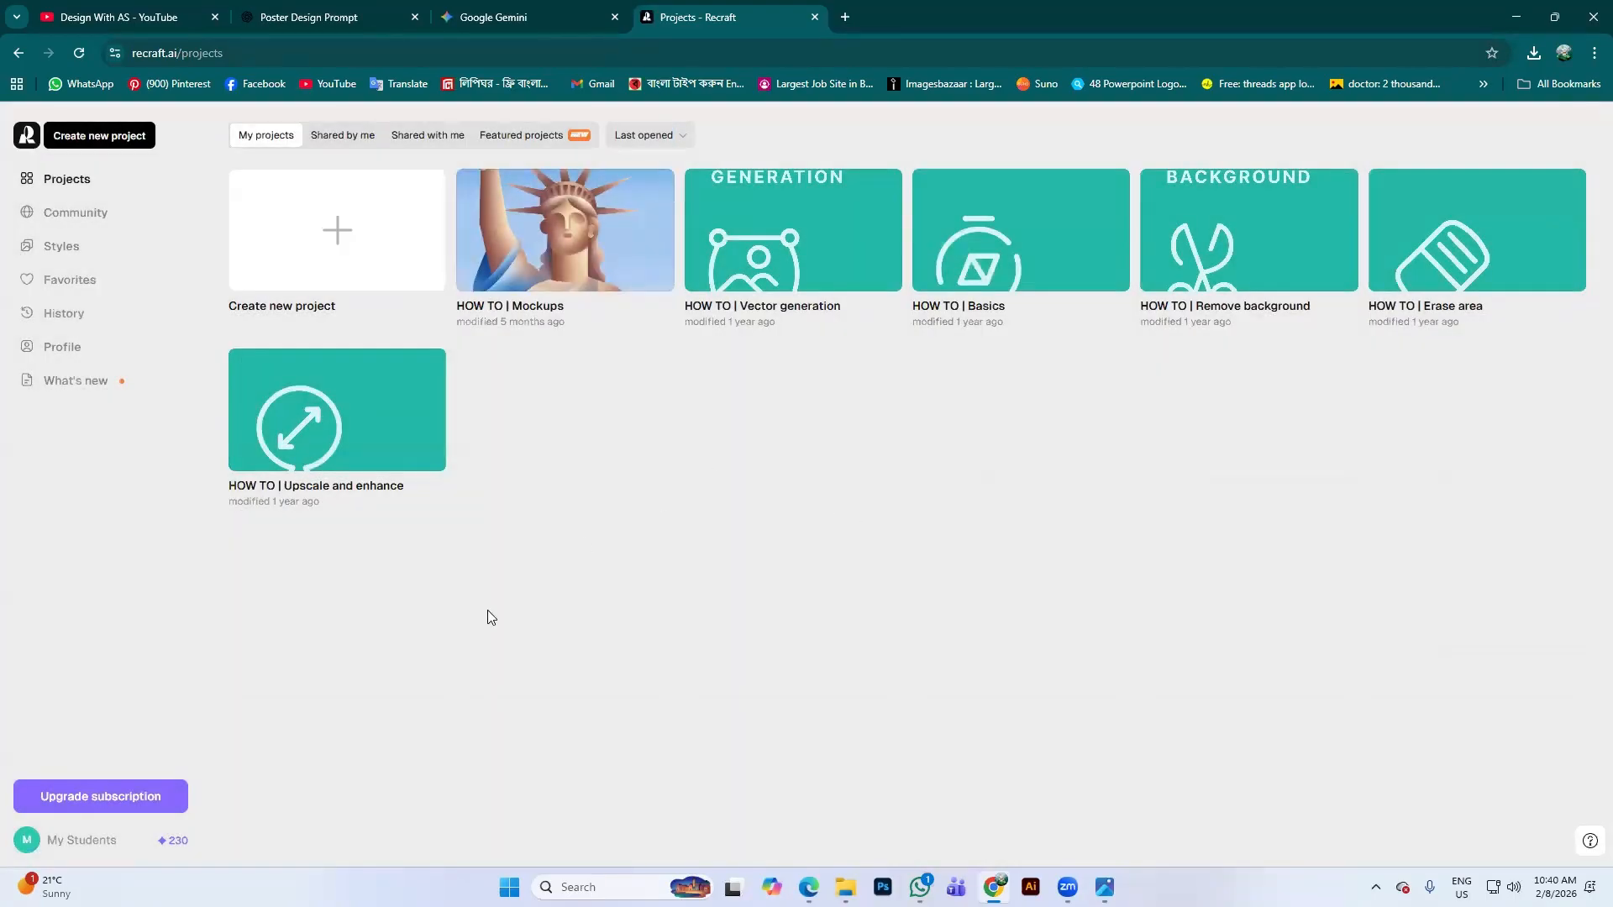
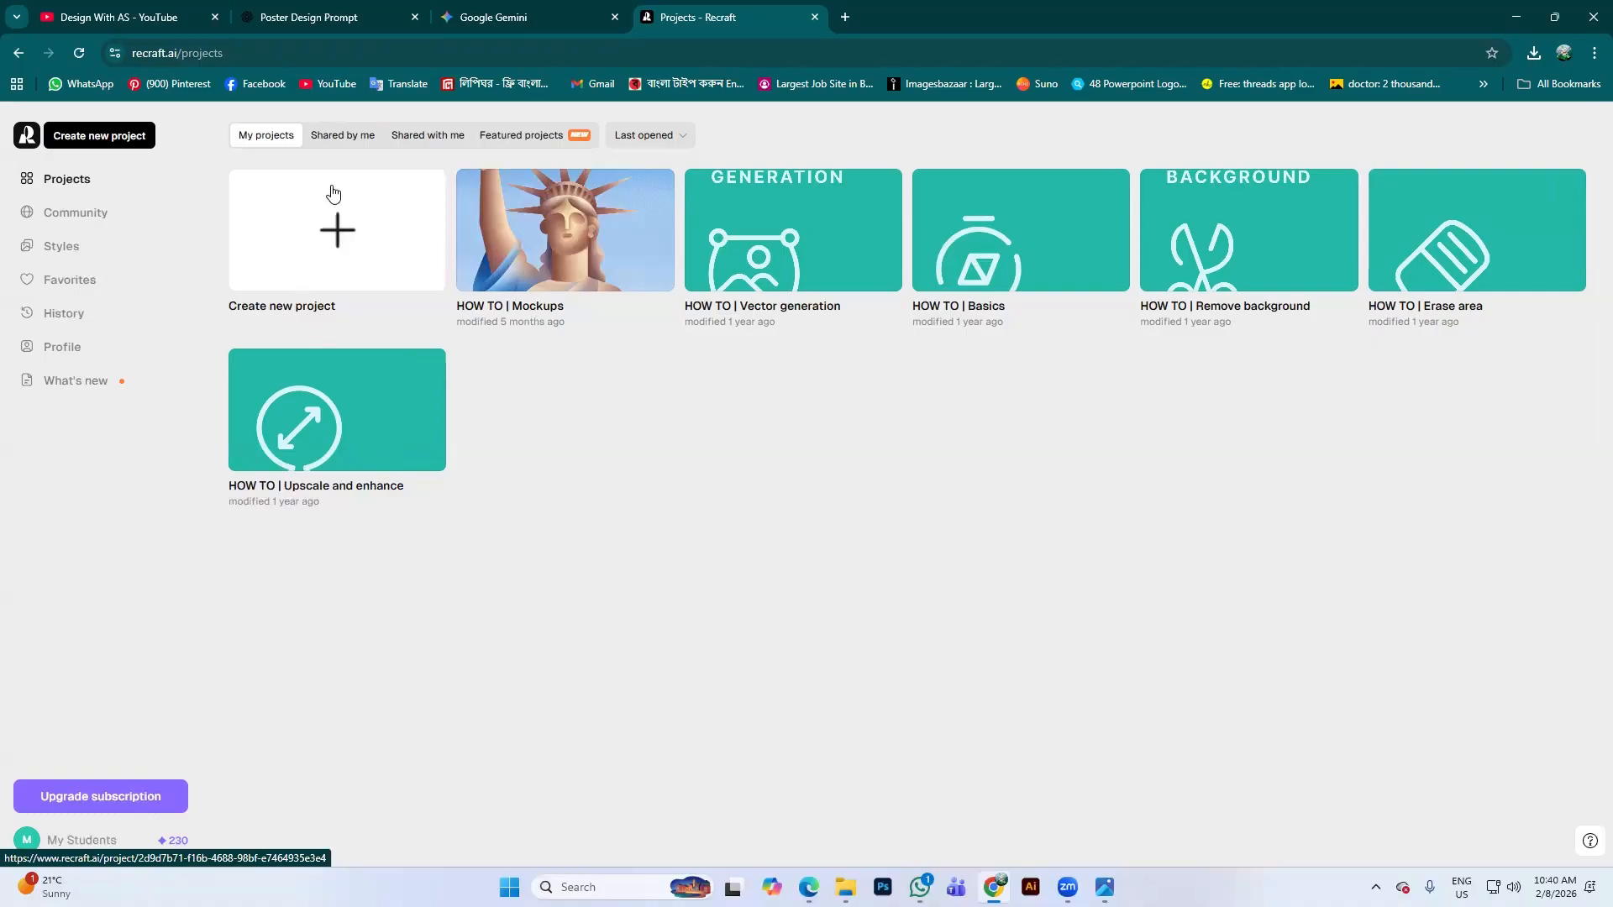
Start a new blank project and add a 1024×1024 Image frame on the Recraft V3 model
click(355, 256)
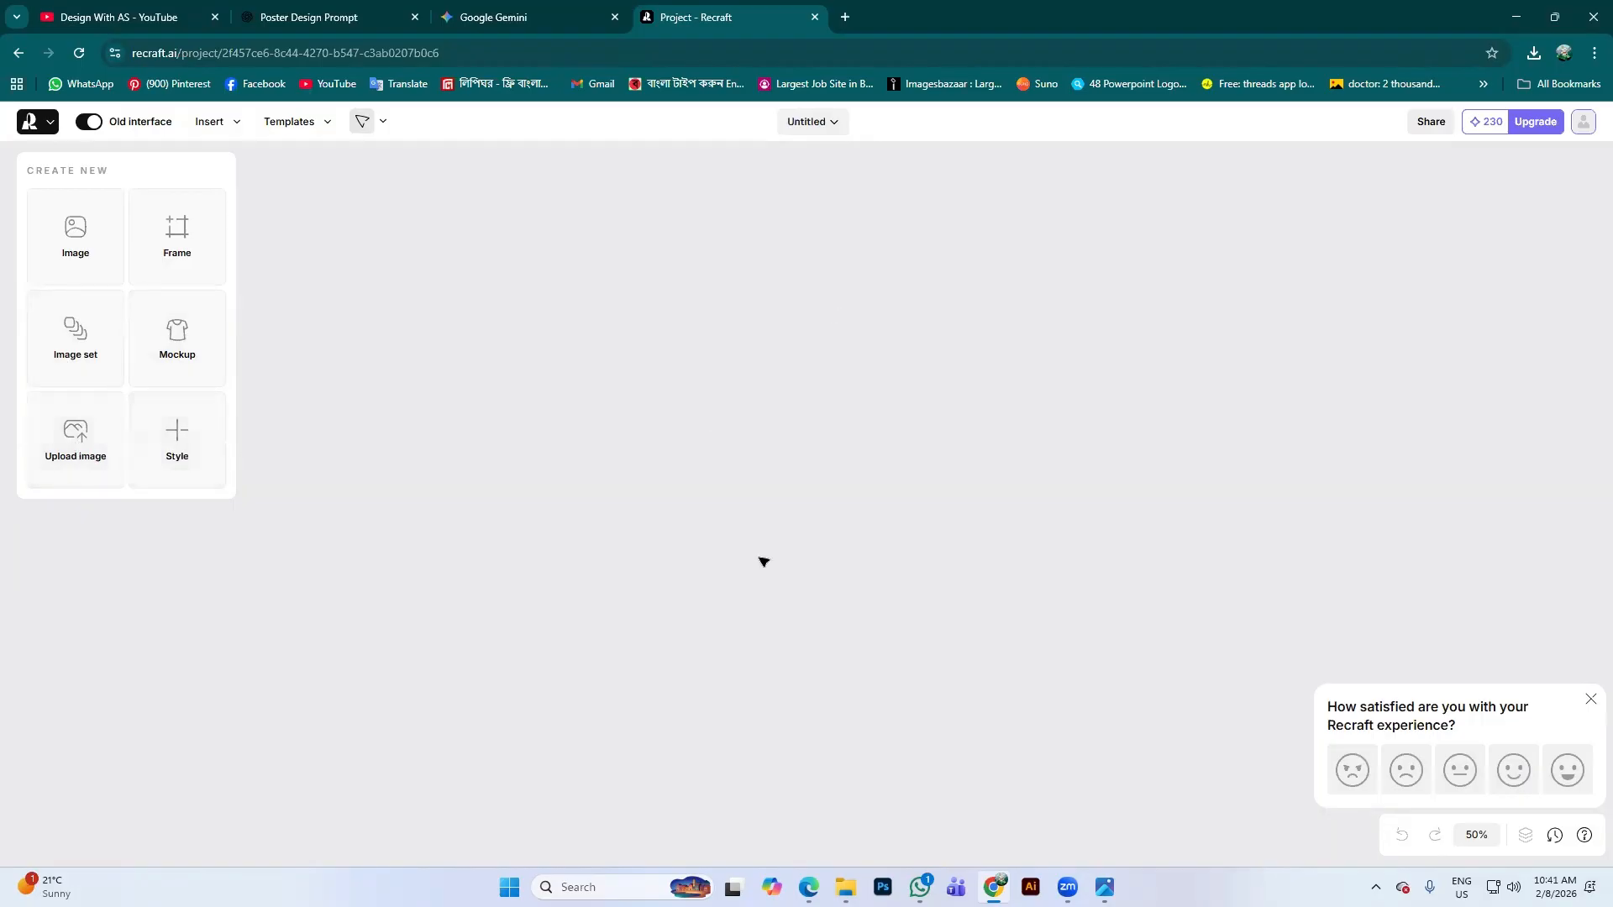
click(61, 242)
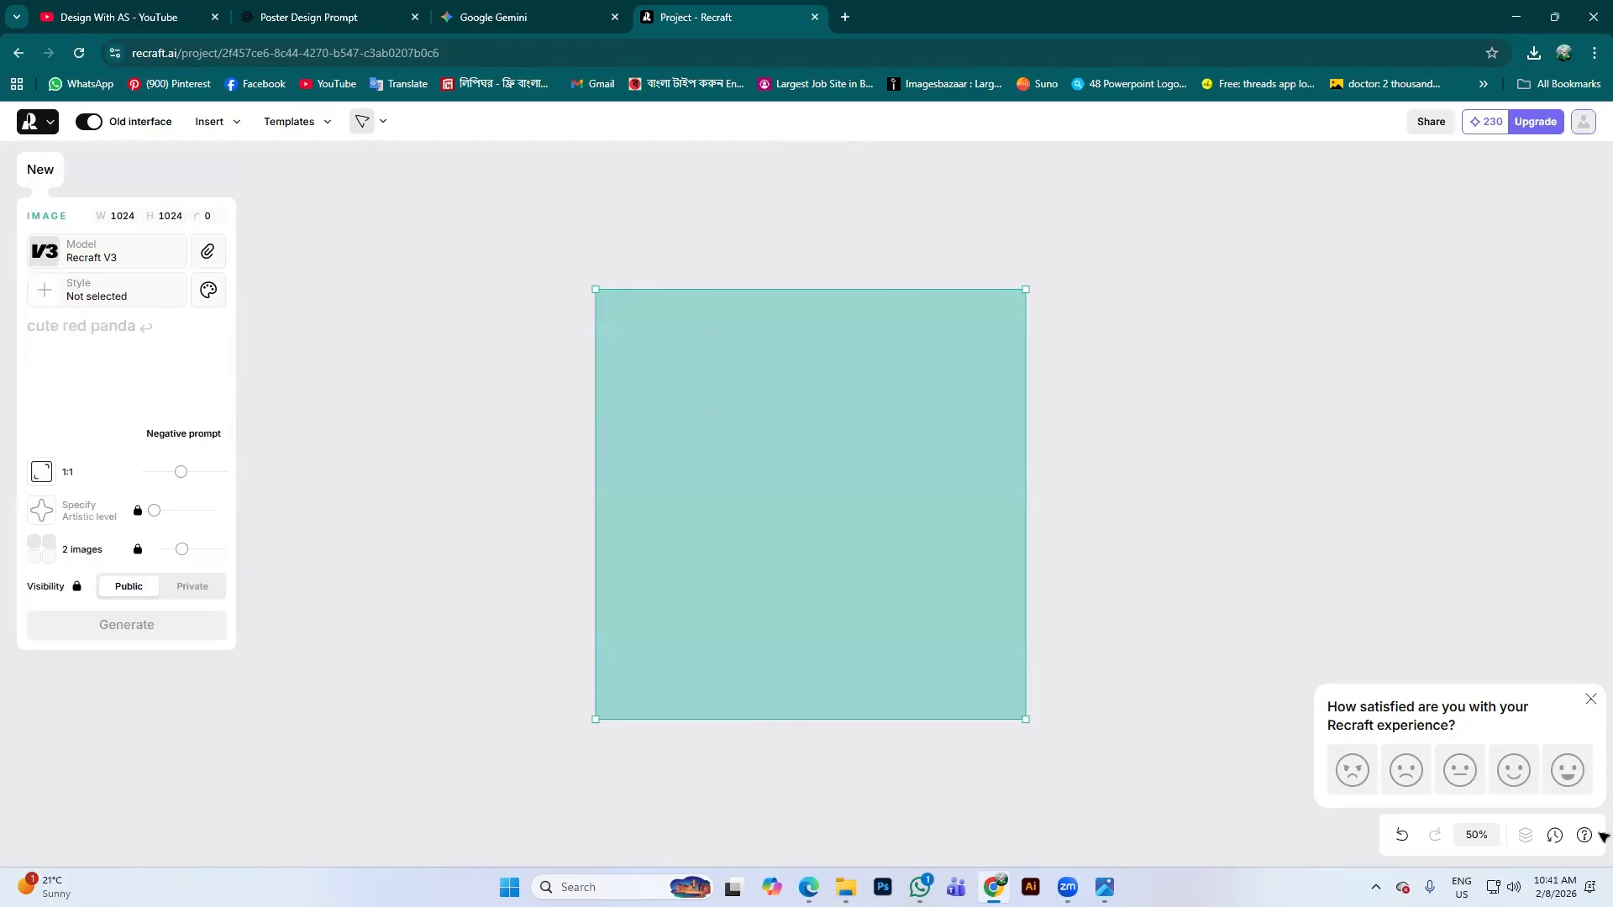
Close the satisfaction survey, glance at the Templates and Insert menus, and drag the frame right and down
click(1591, 700)
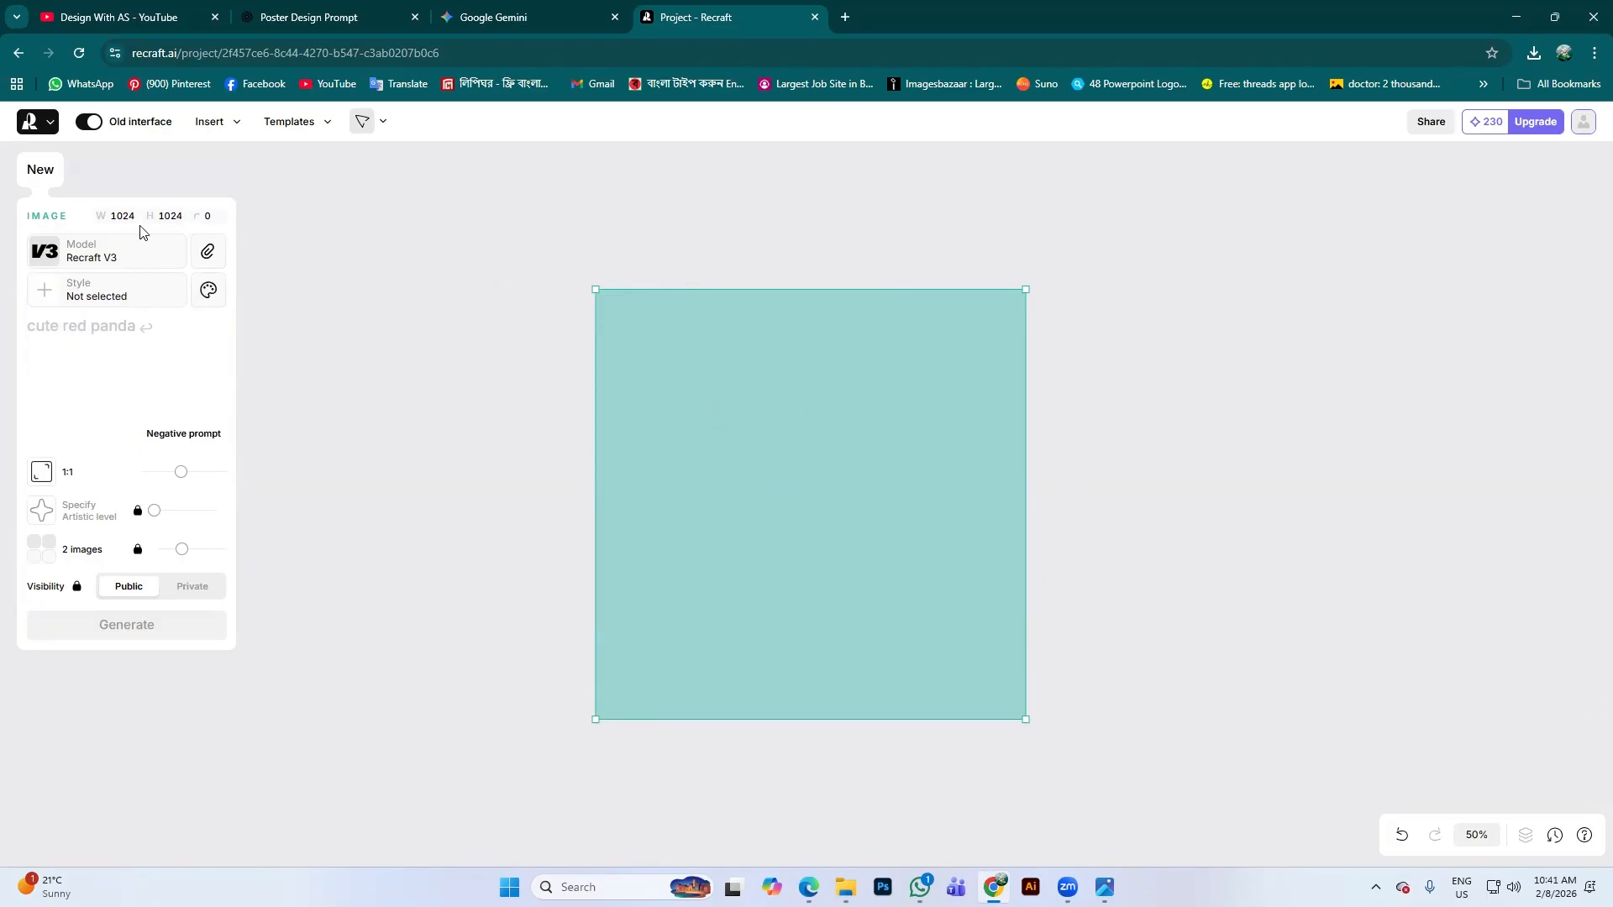
click(328, 123)
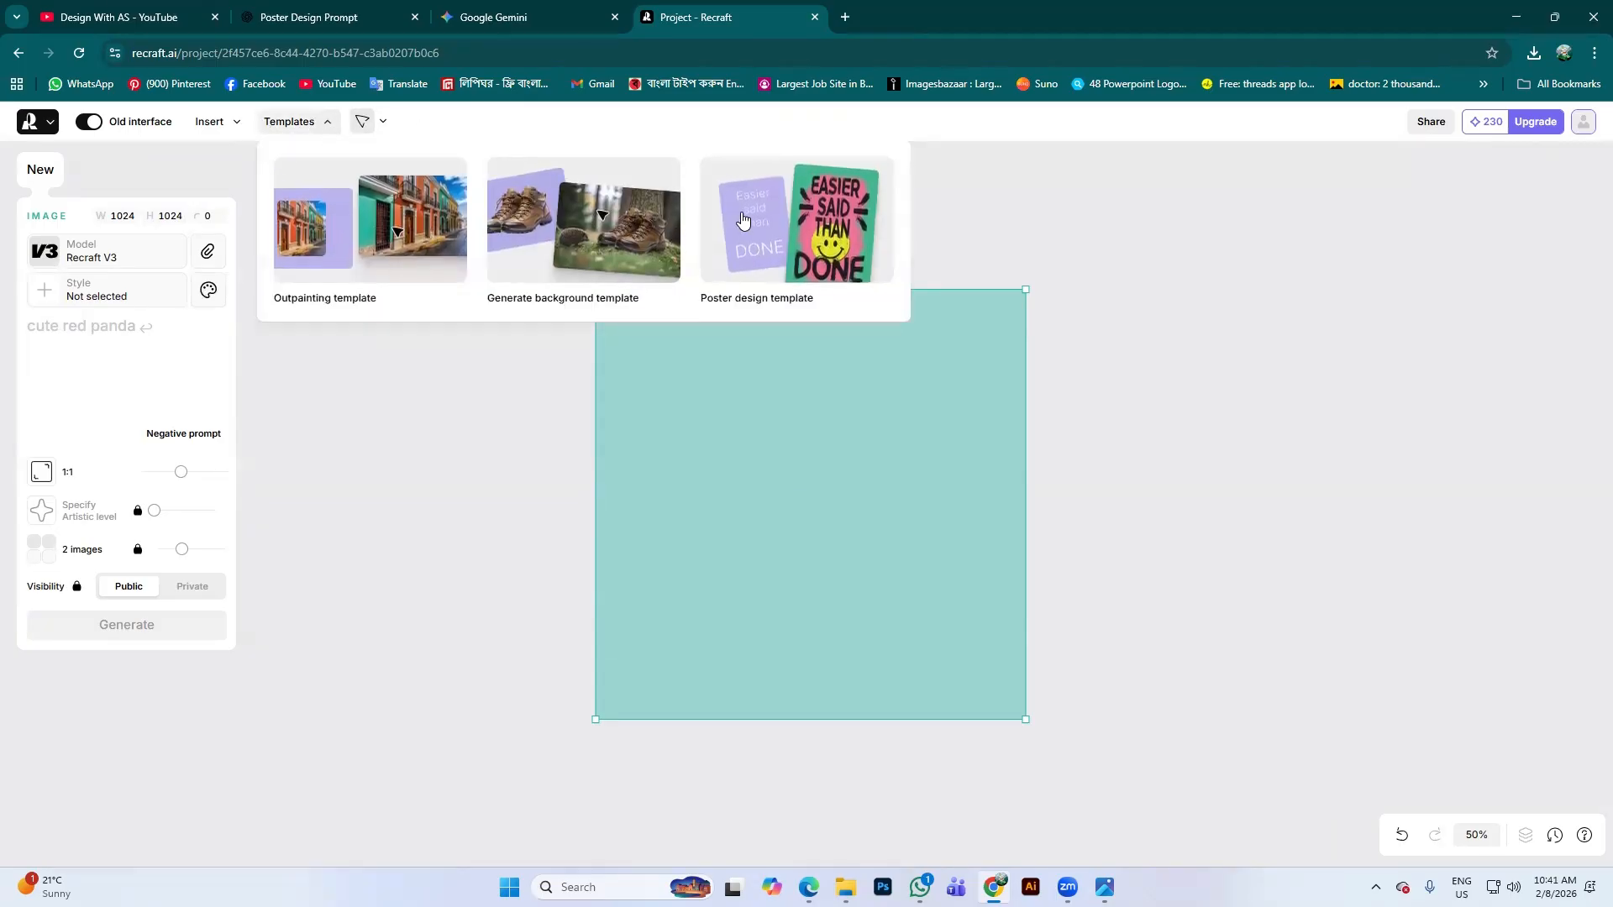
click(237, 123)
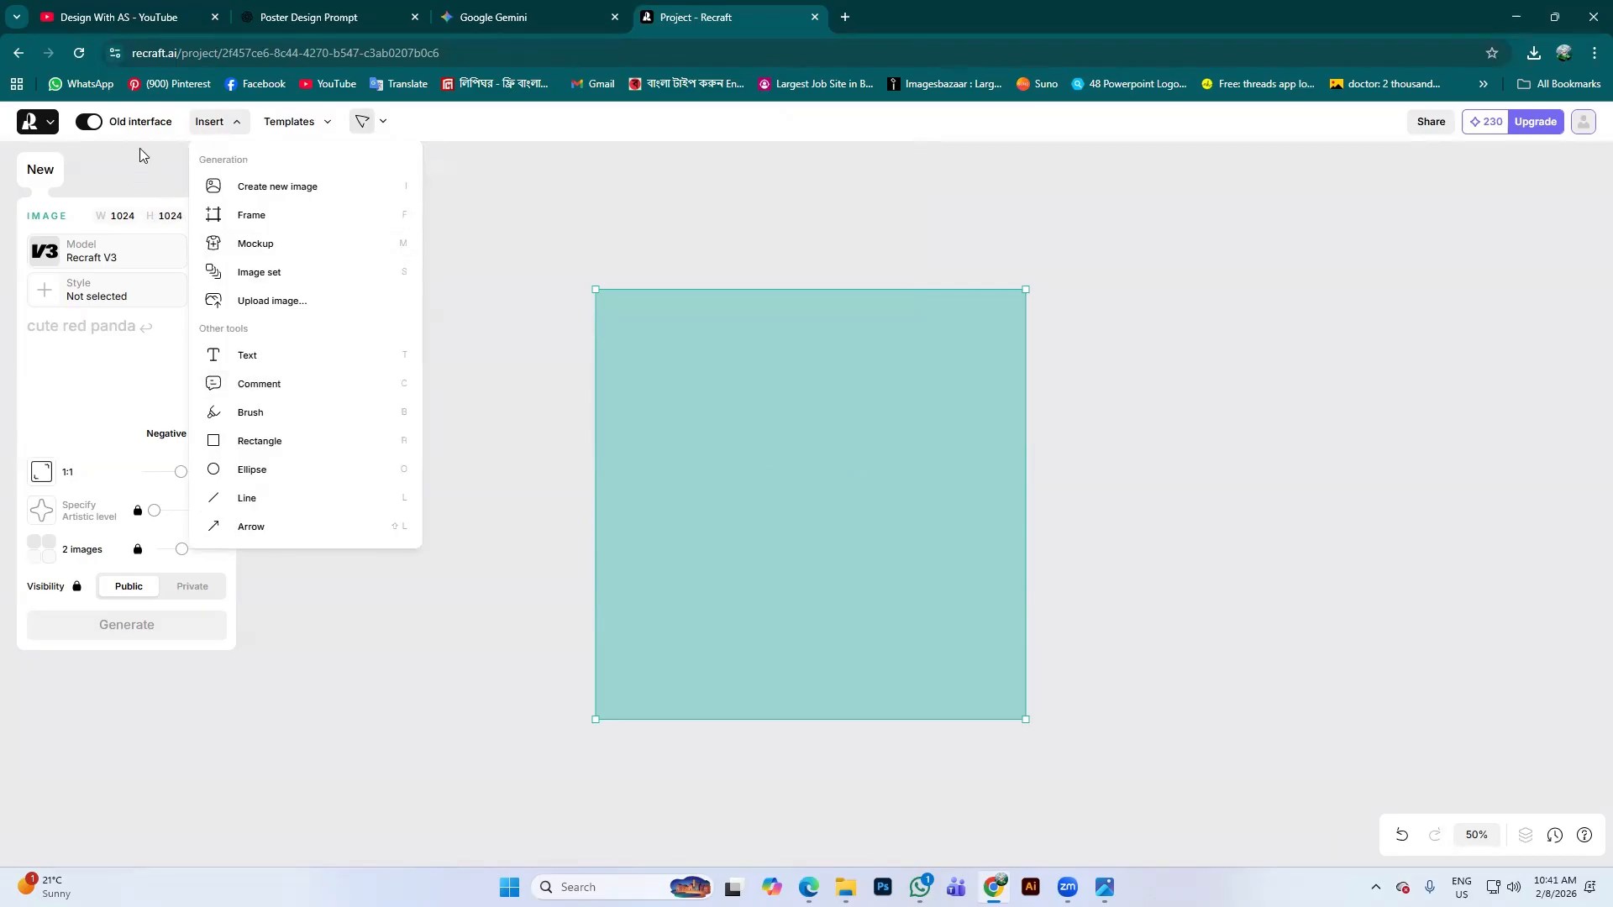
click(236, 124)
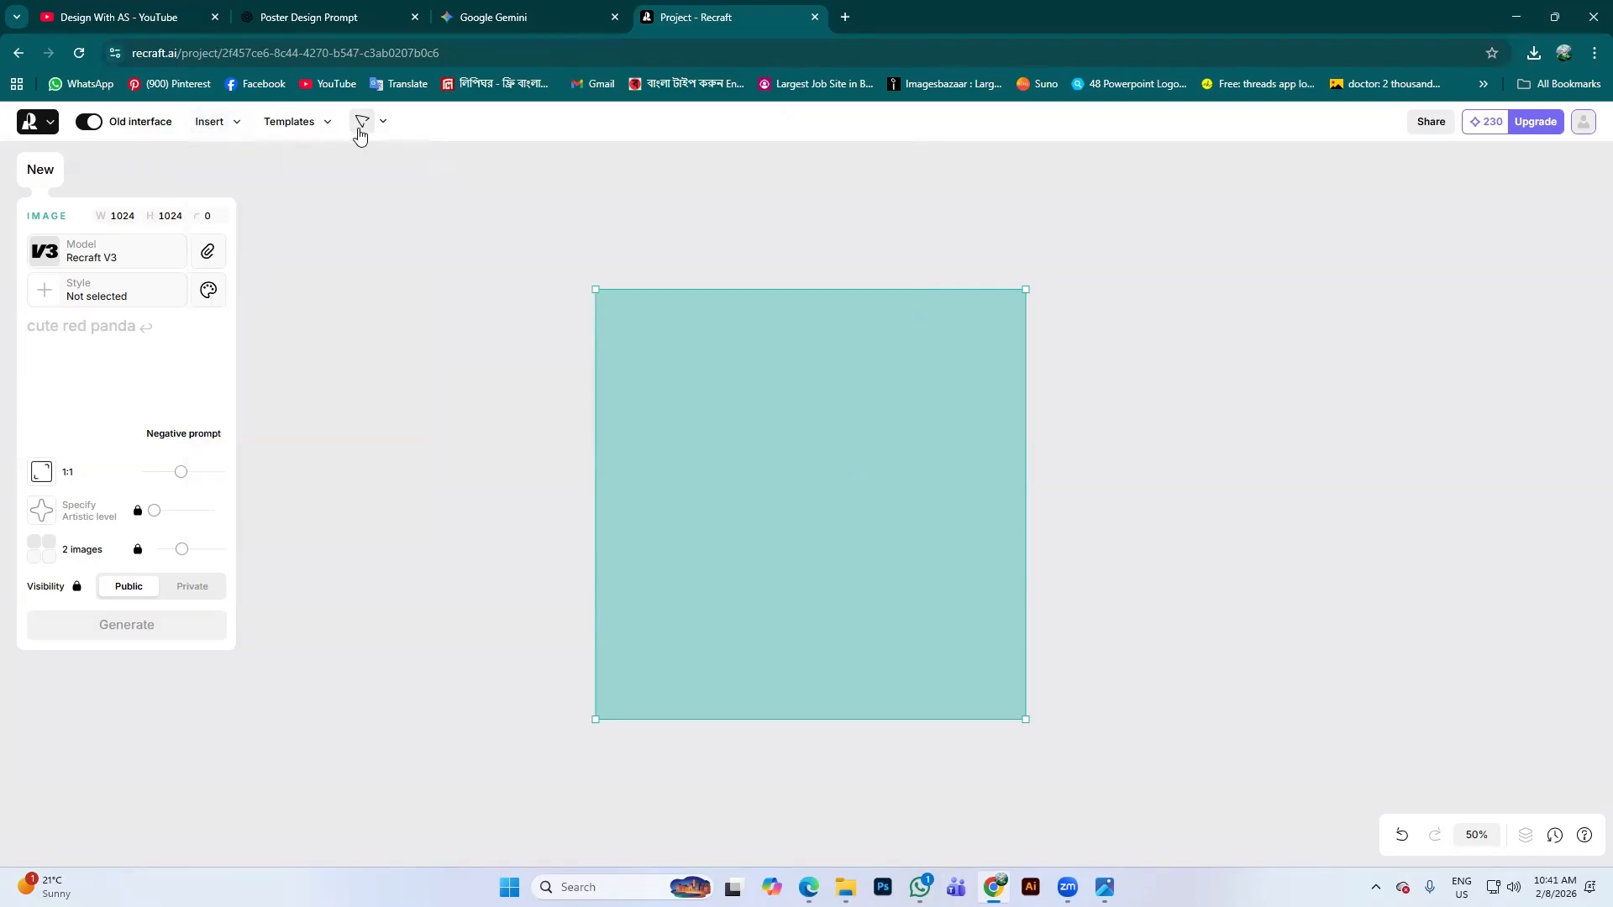
drag(712, 344, 362, 328)
drag(646, 441, 791, 495)
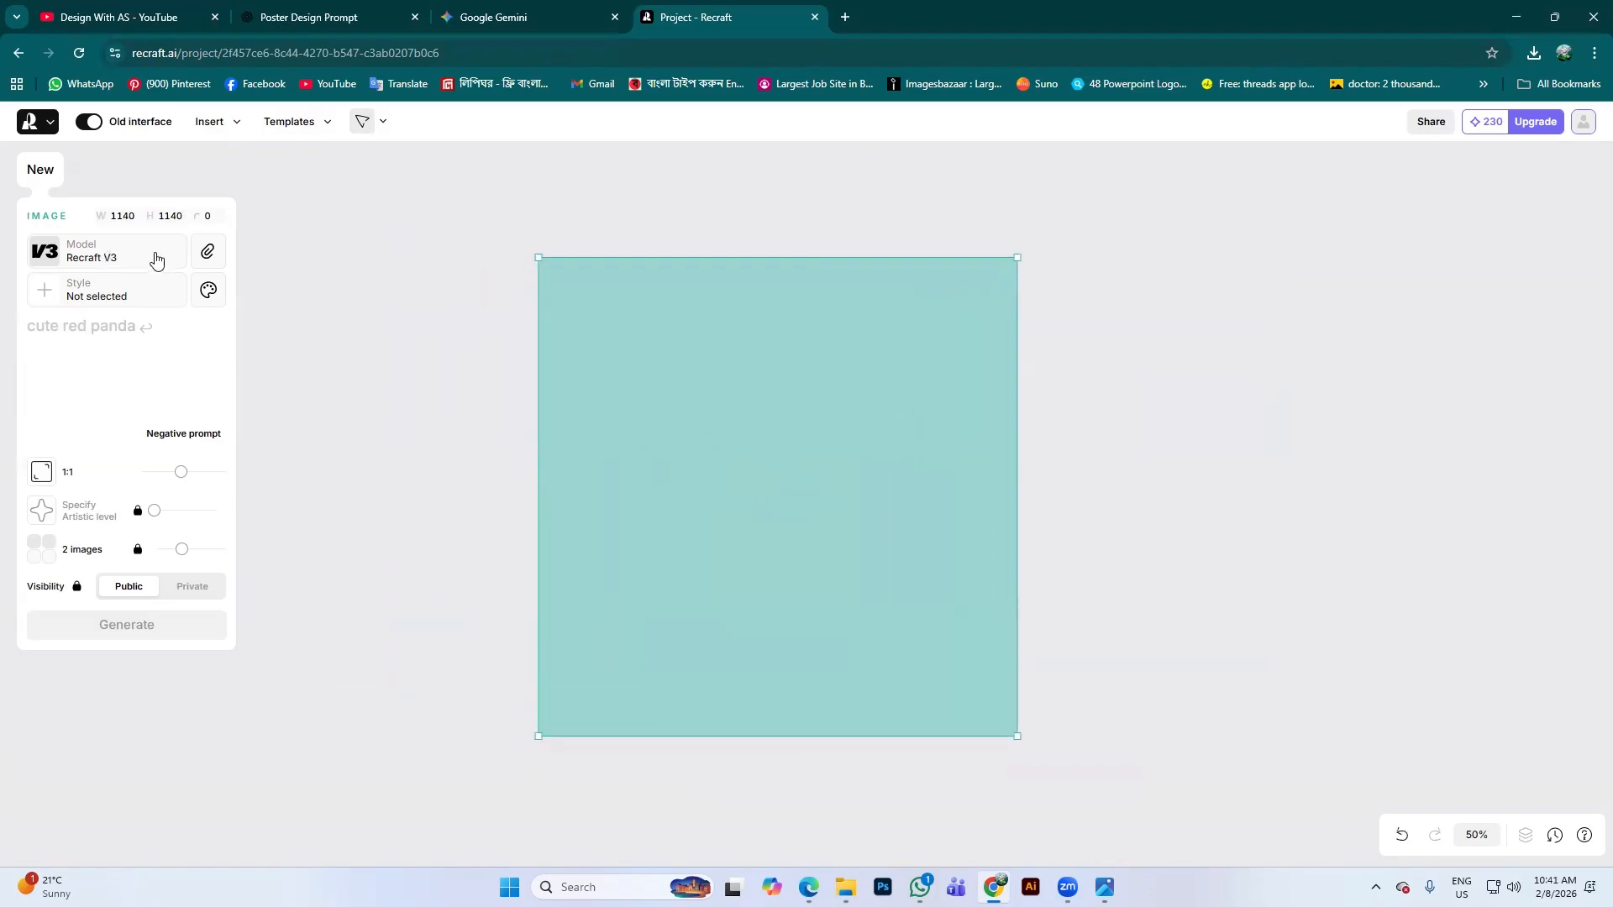
click(109, 256)
scroll(137, 572, down, 5)
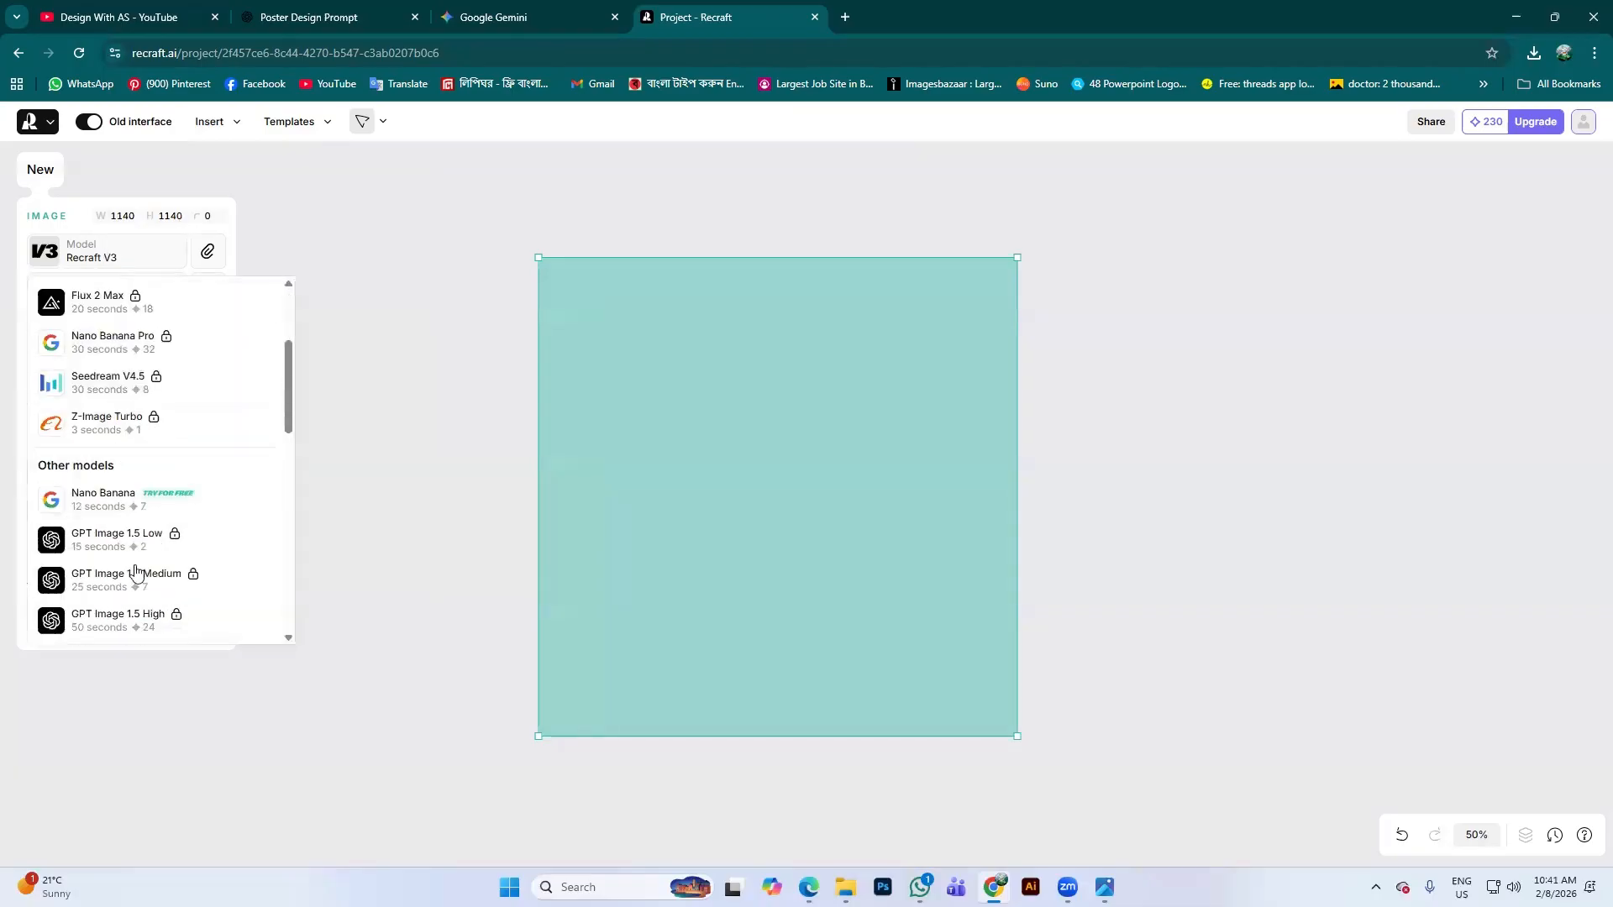
scroll(139, 577, down, 6)
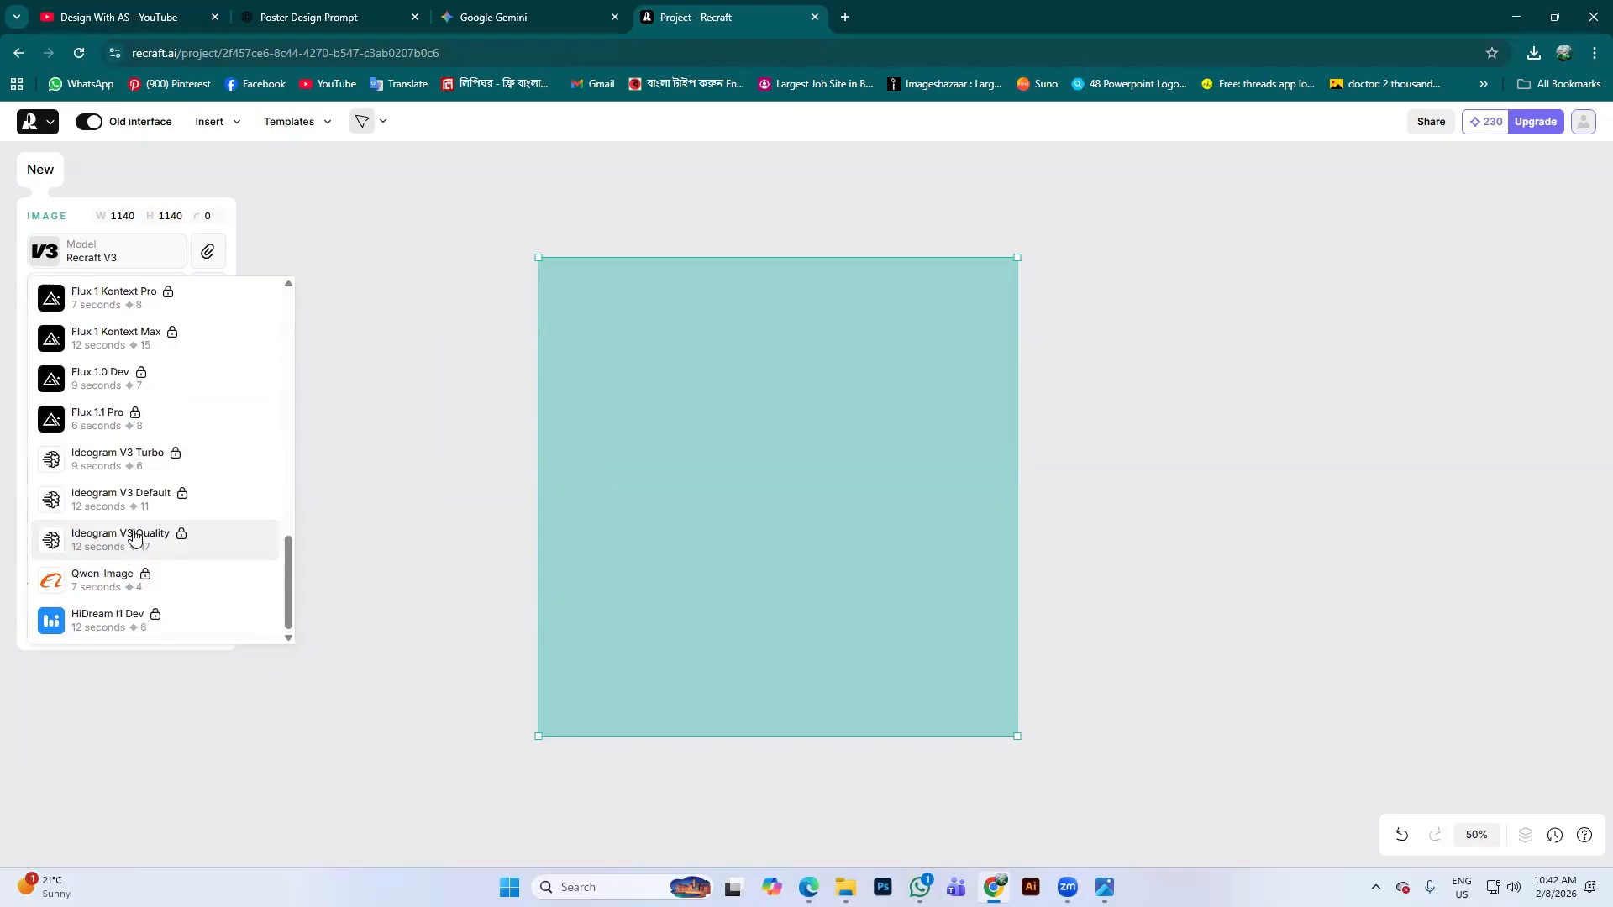
scroll(135, 470, up, 5)
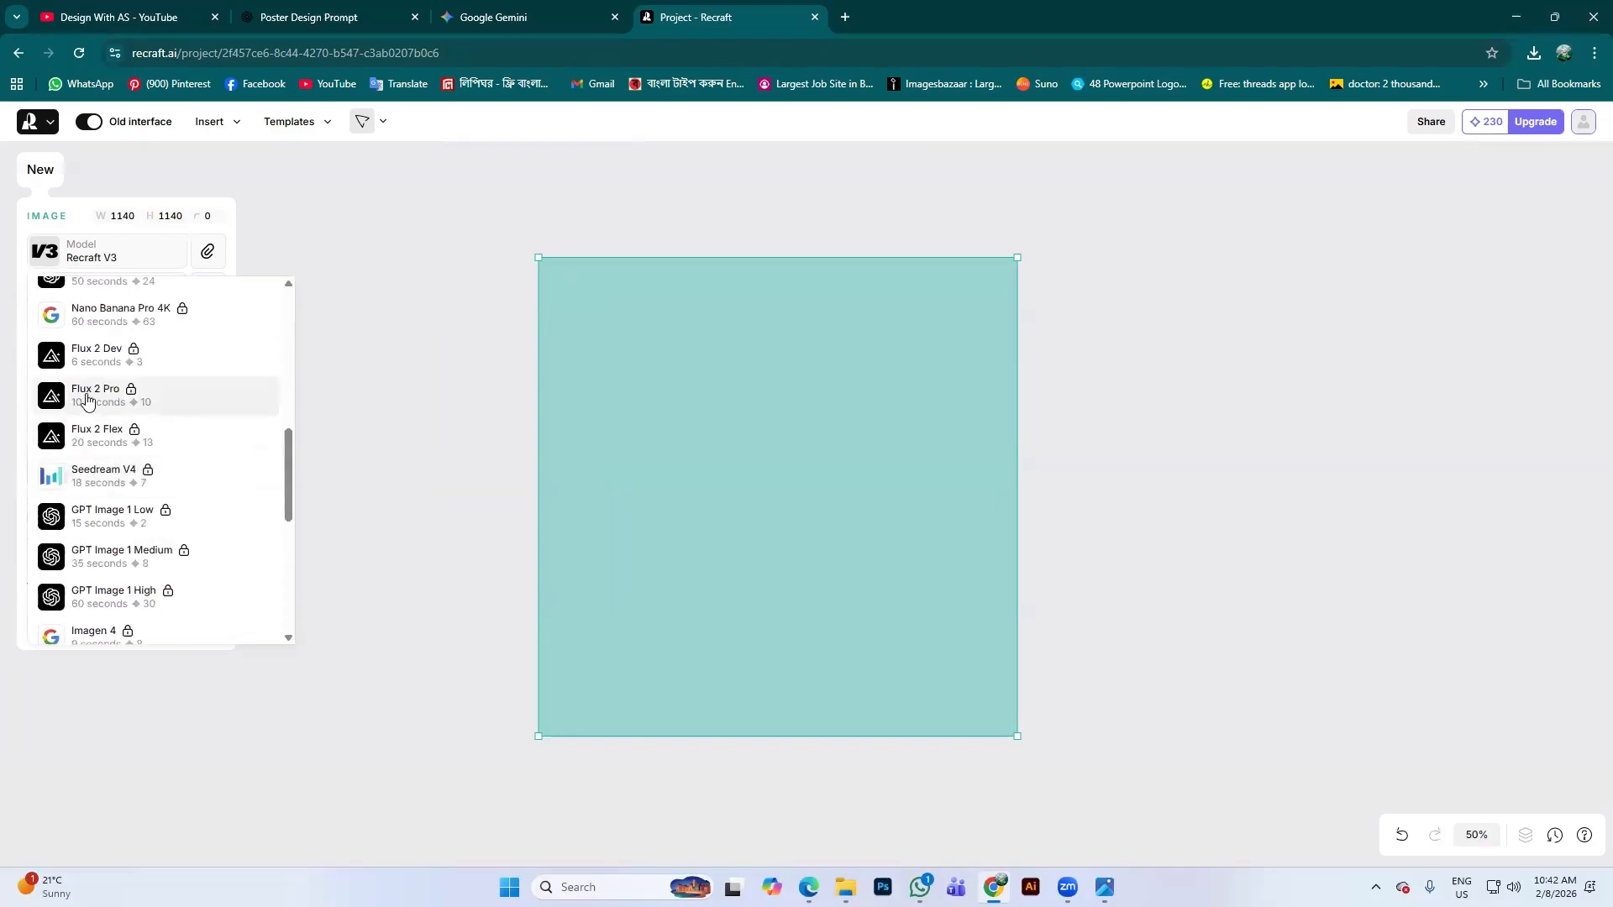
scroll(98, 457, up, 3)
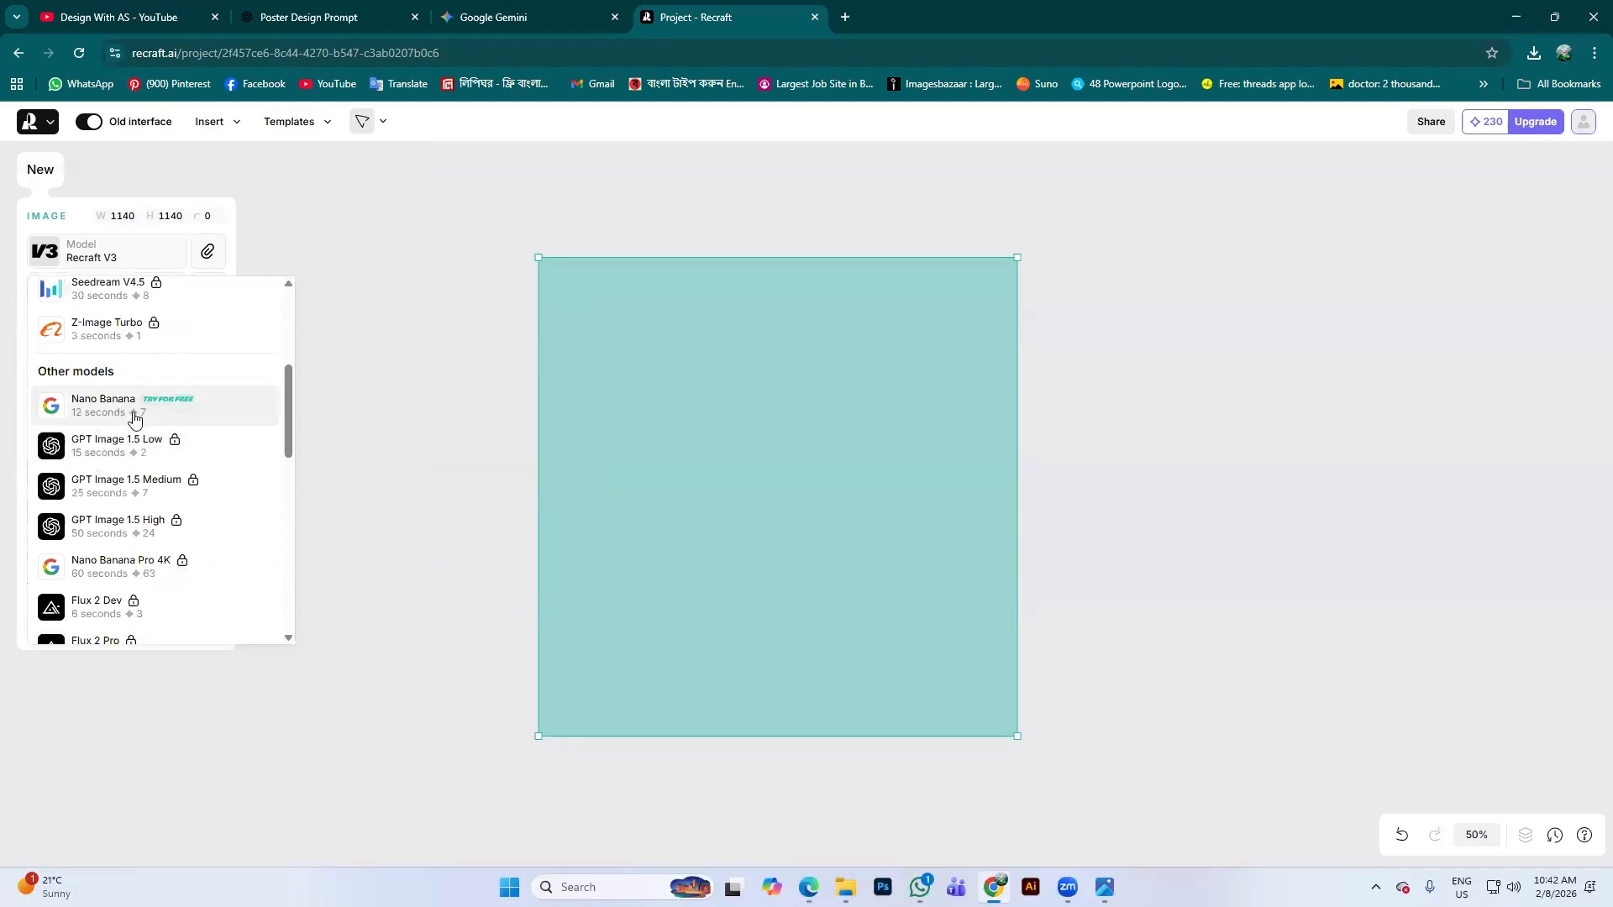
scroll(143, 420, up, 3)
scroll(122, 430, down, 2)
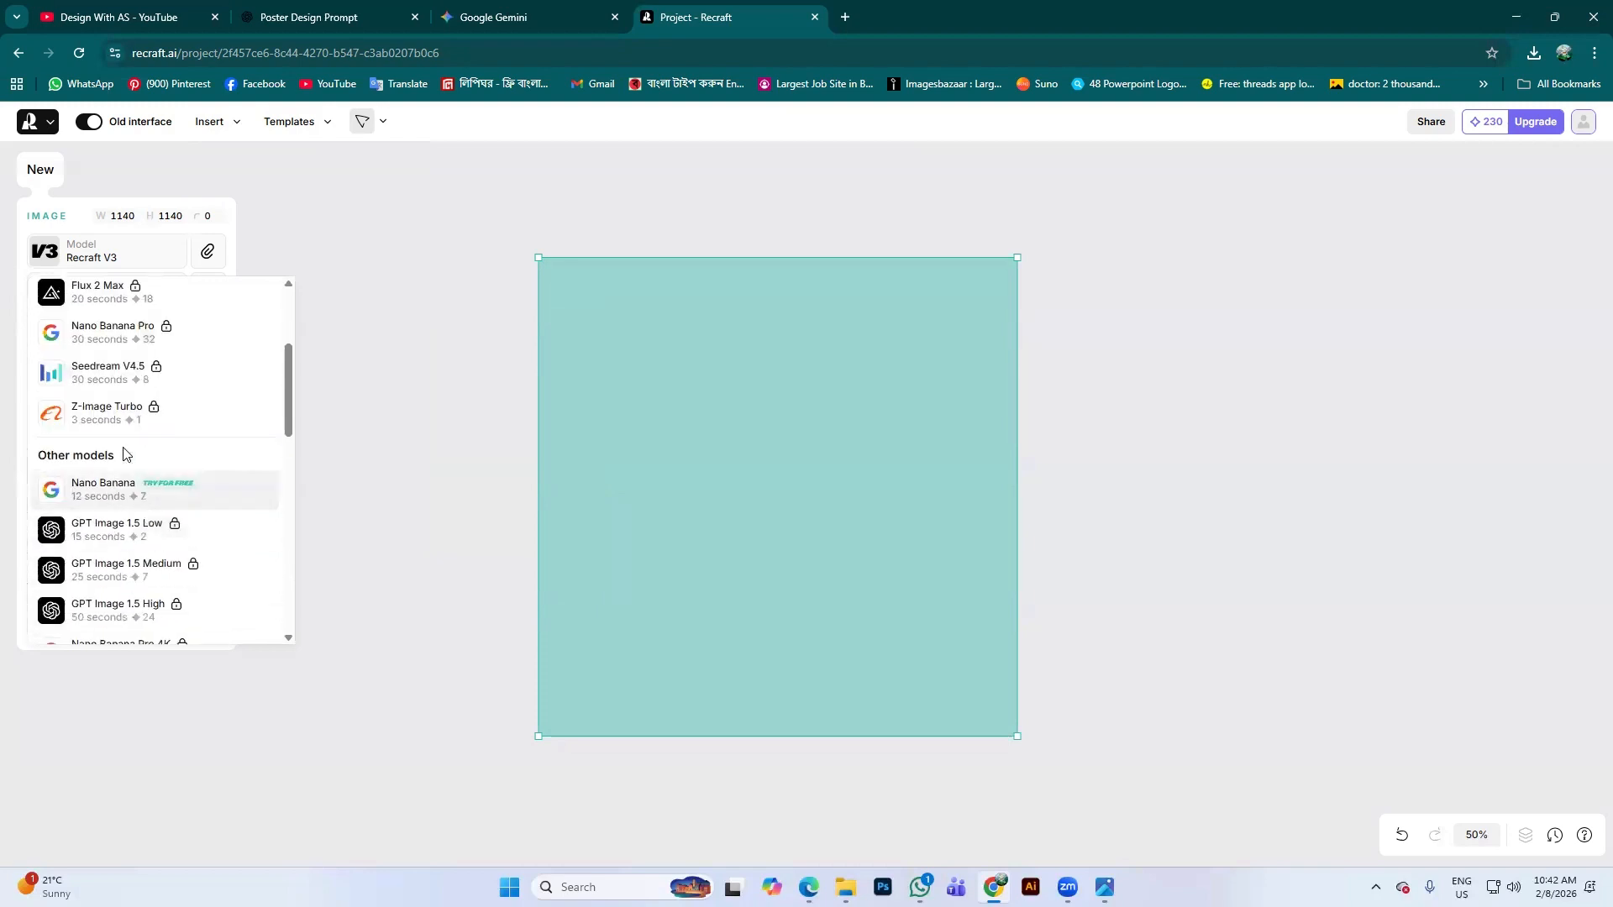
scroll(126, 426, up, 3)
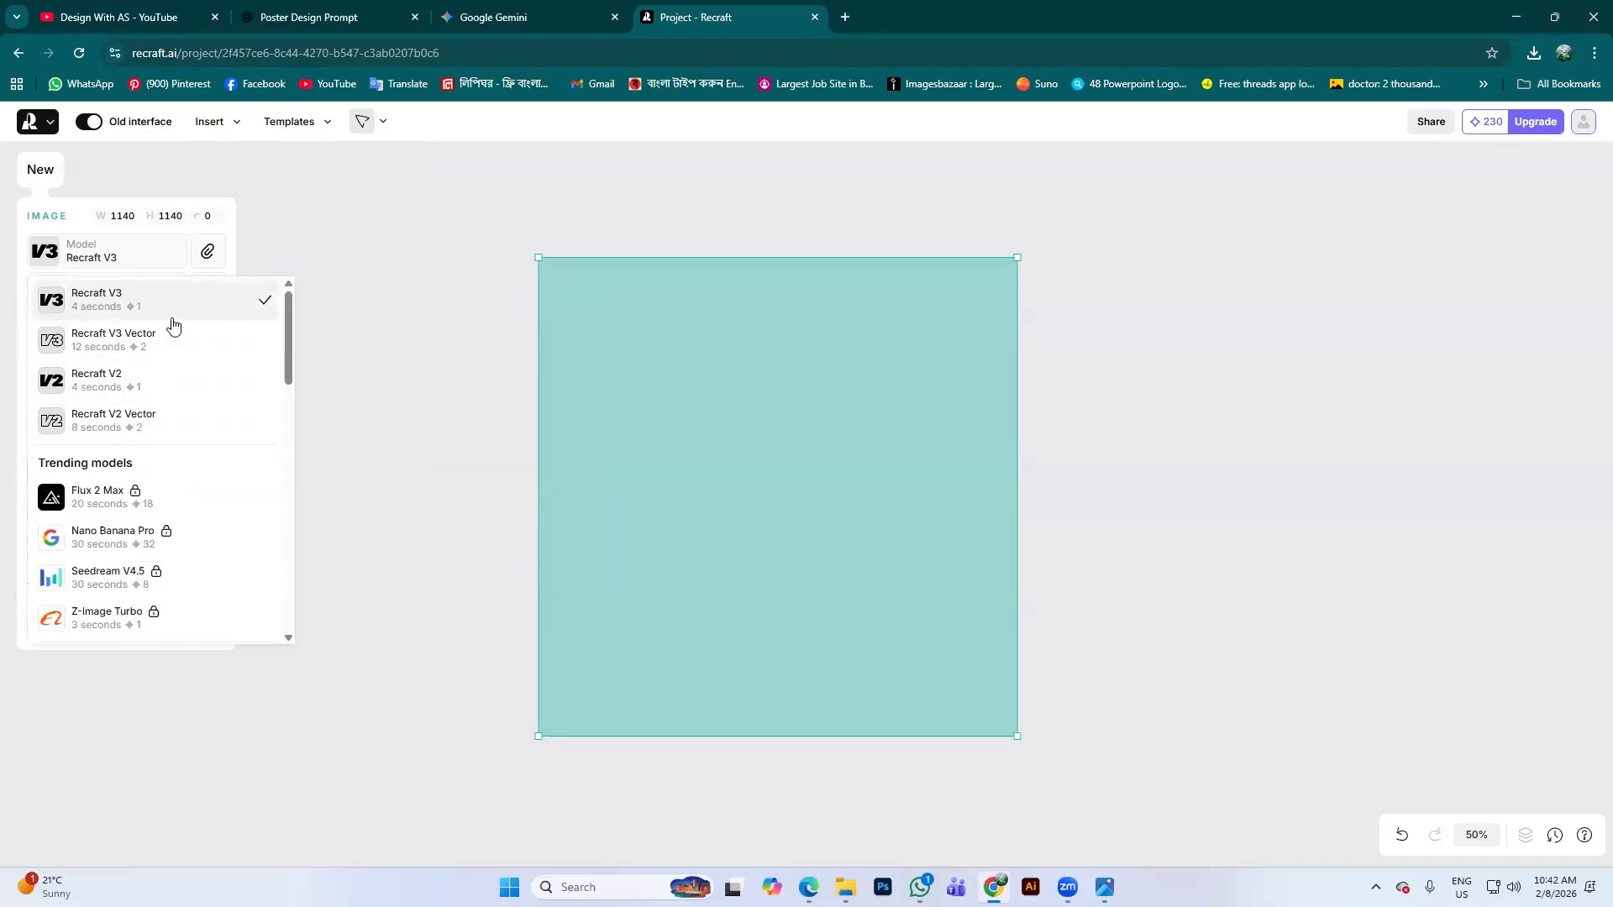
click(130, 313)
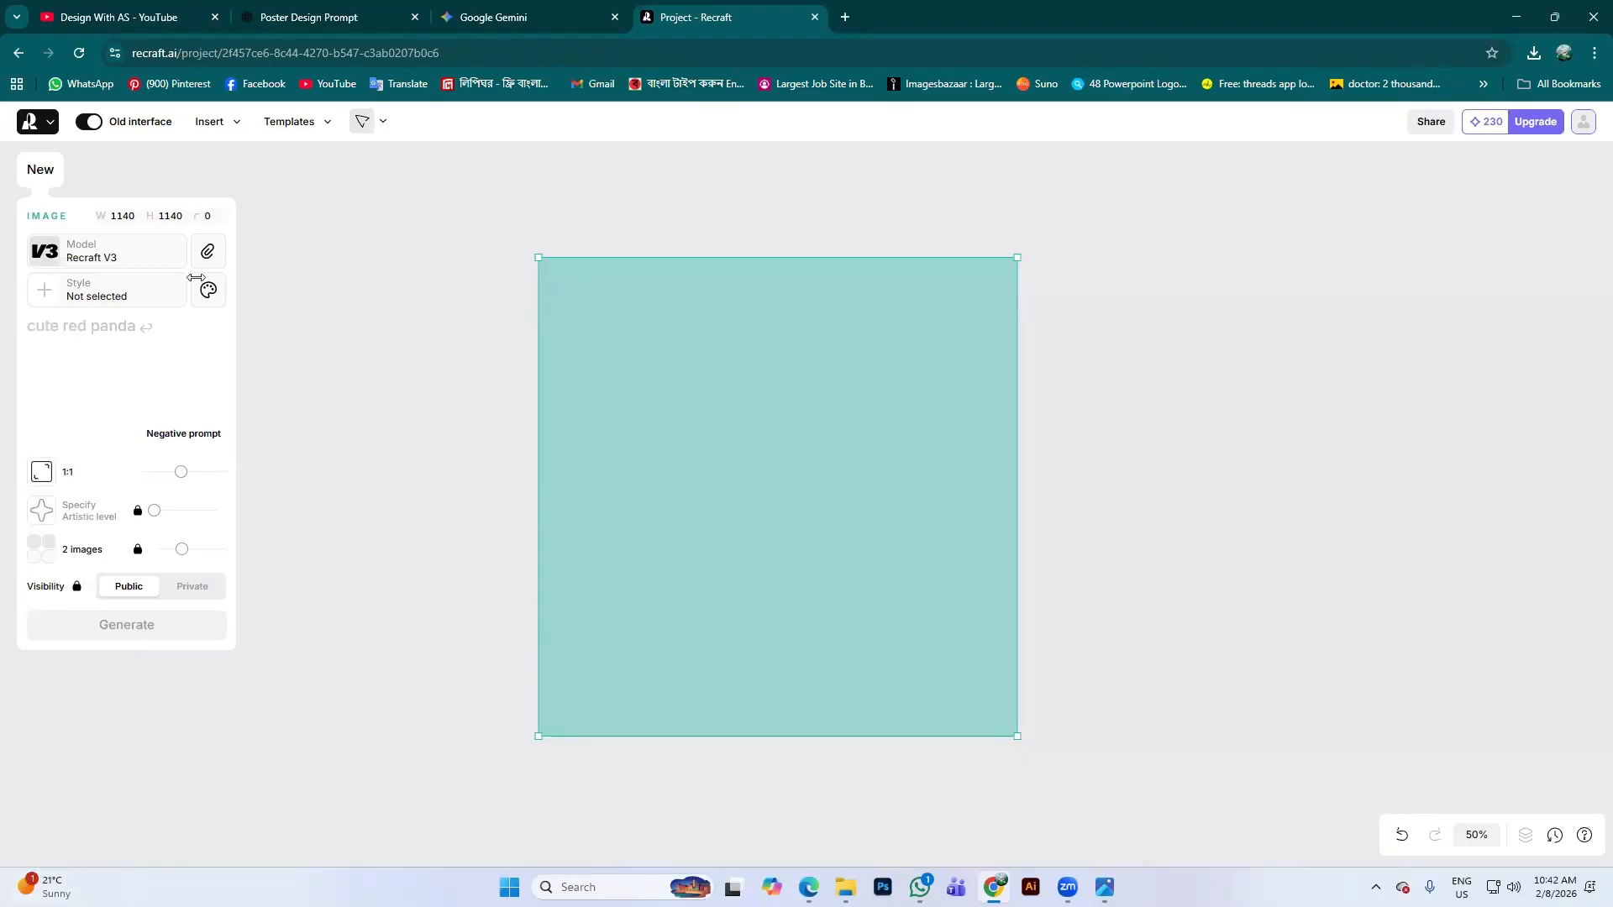
Browse the style library's Photorealism, Illustration and Graphic design collections
click(156, 277)
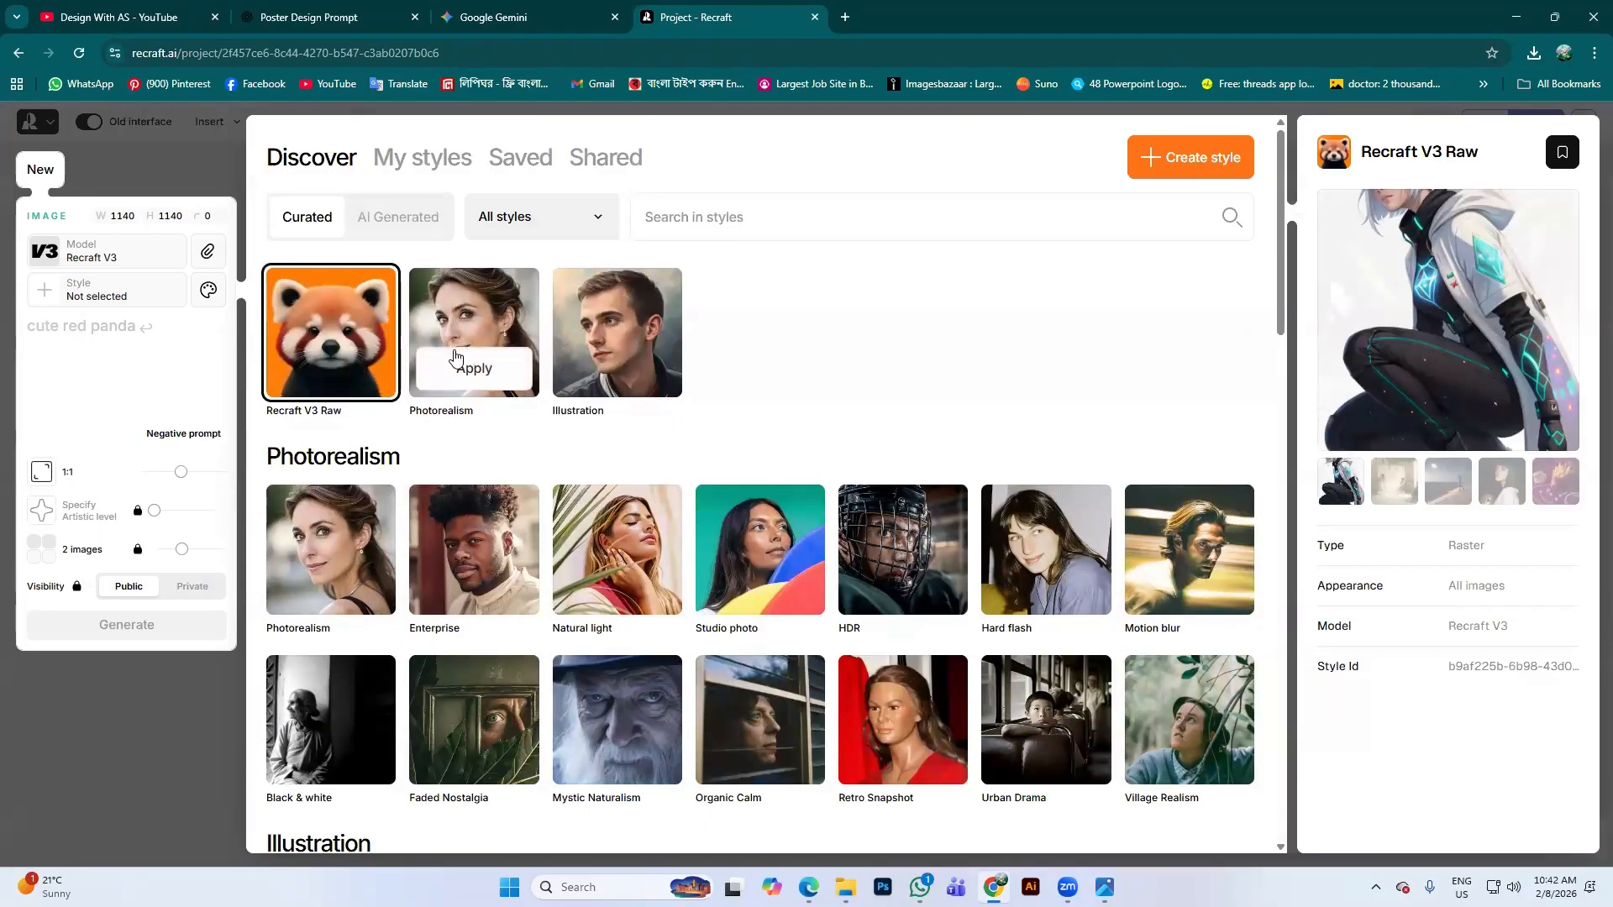
scroll(792, 457, down, 8)
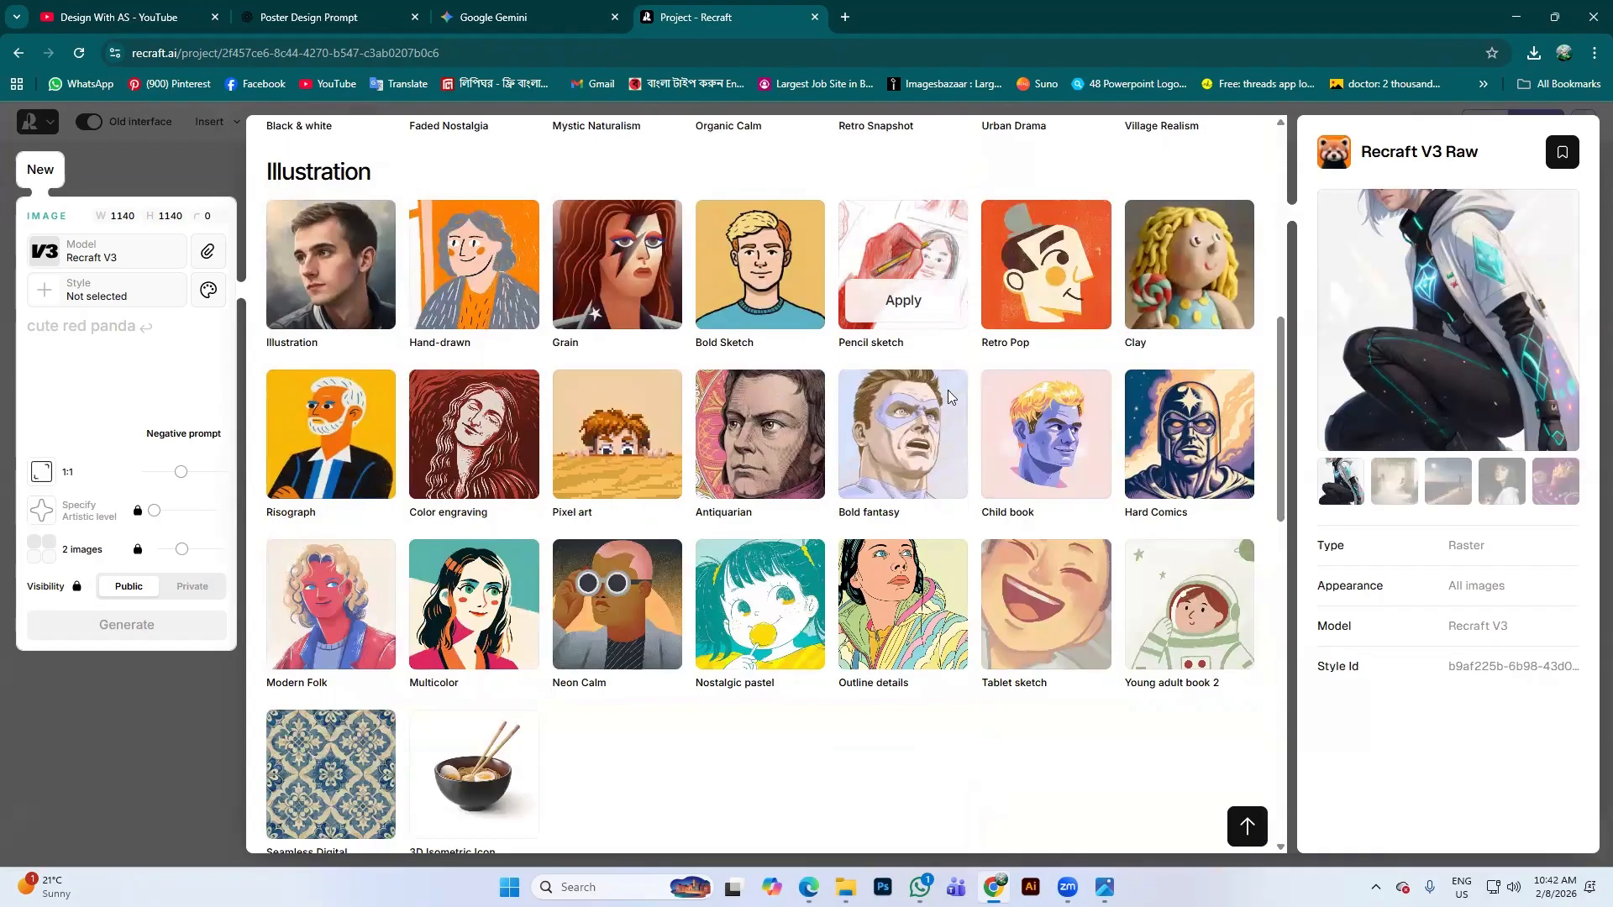
scroll(605, 495, down, 3)
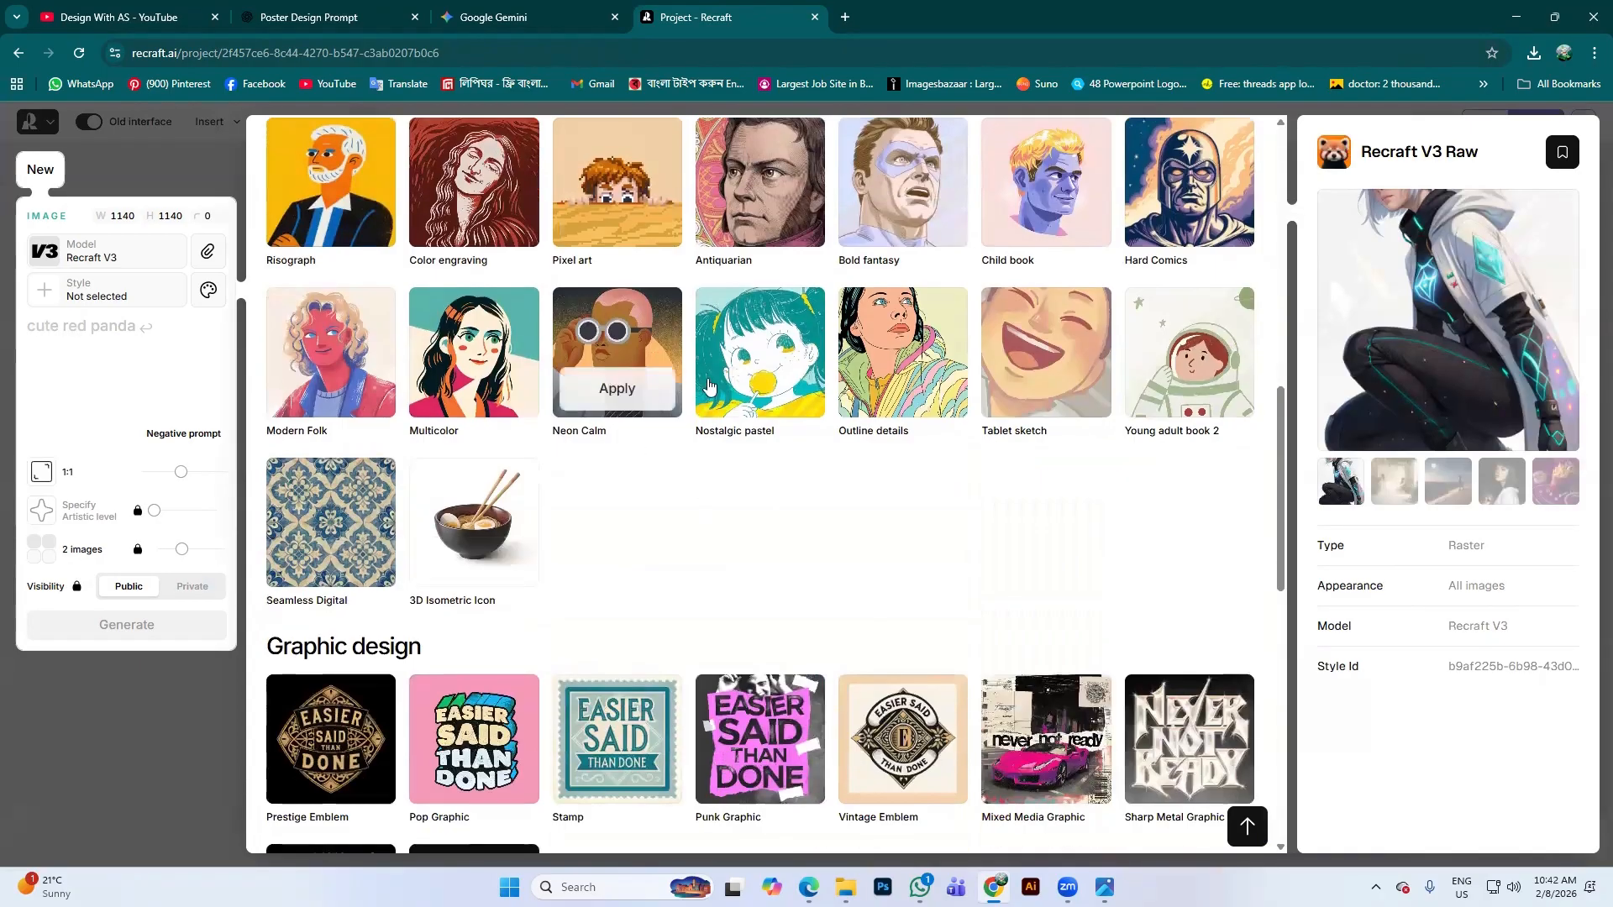
scroll(708, 386, down, 3)
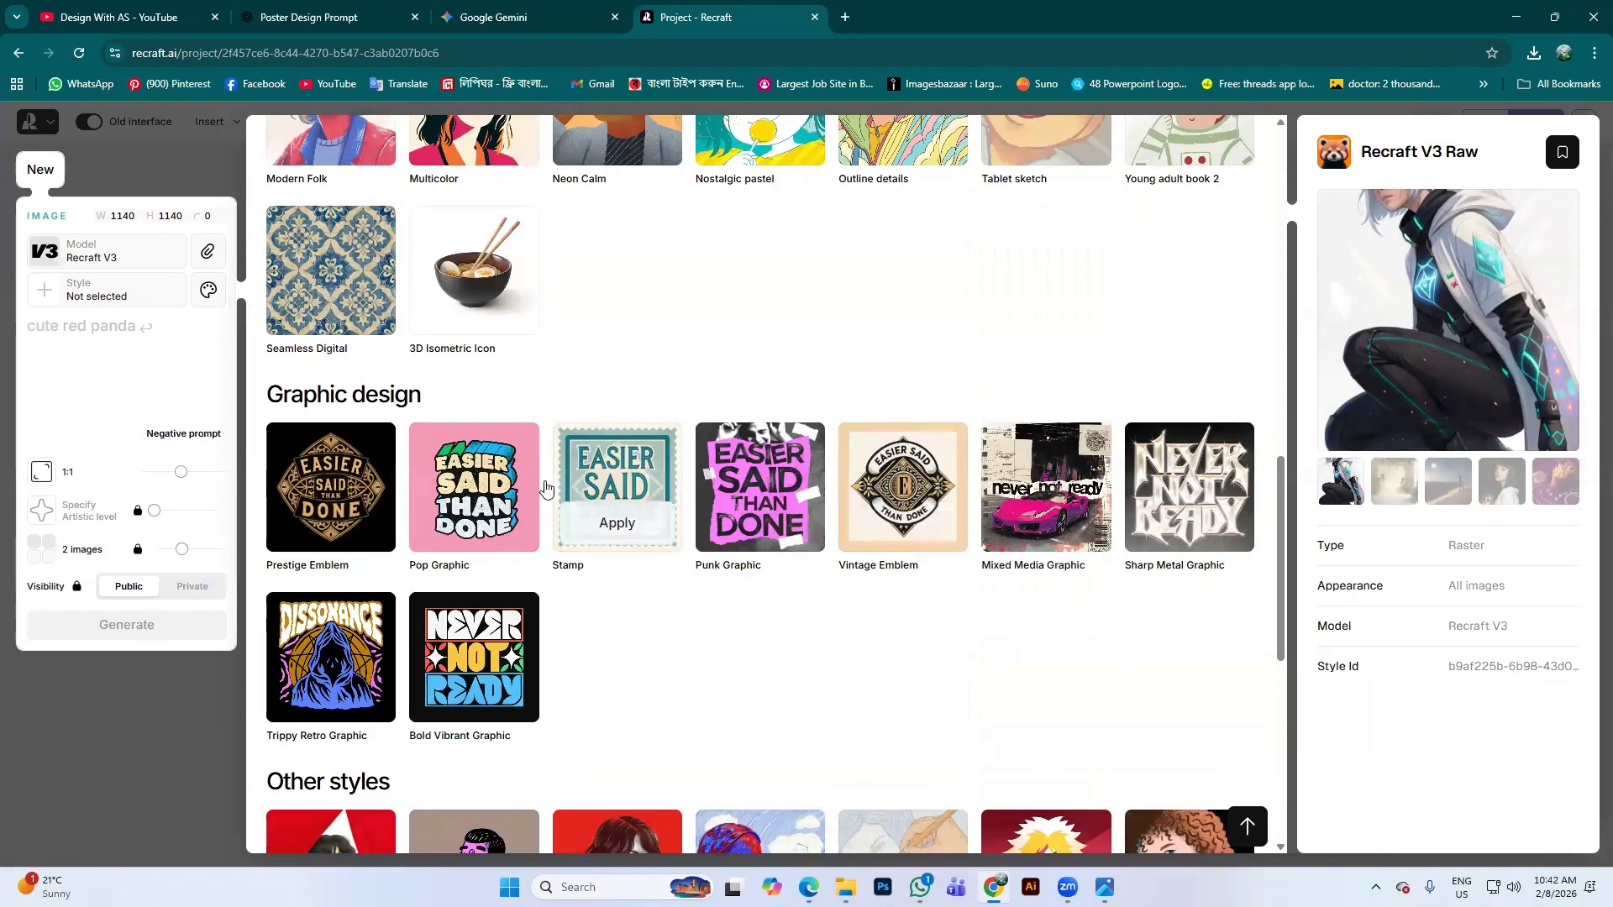
scroll(588, 512, down, 5)
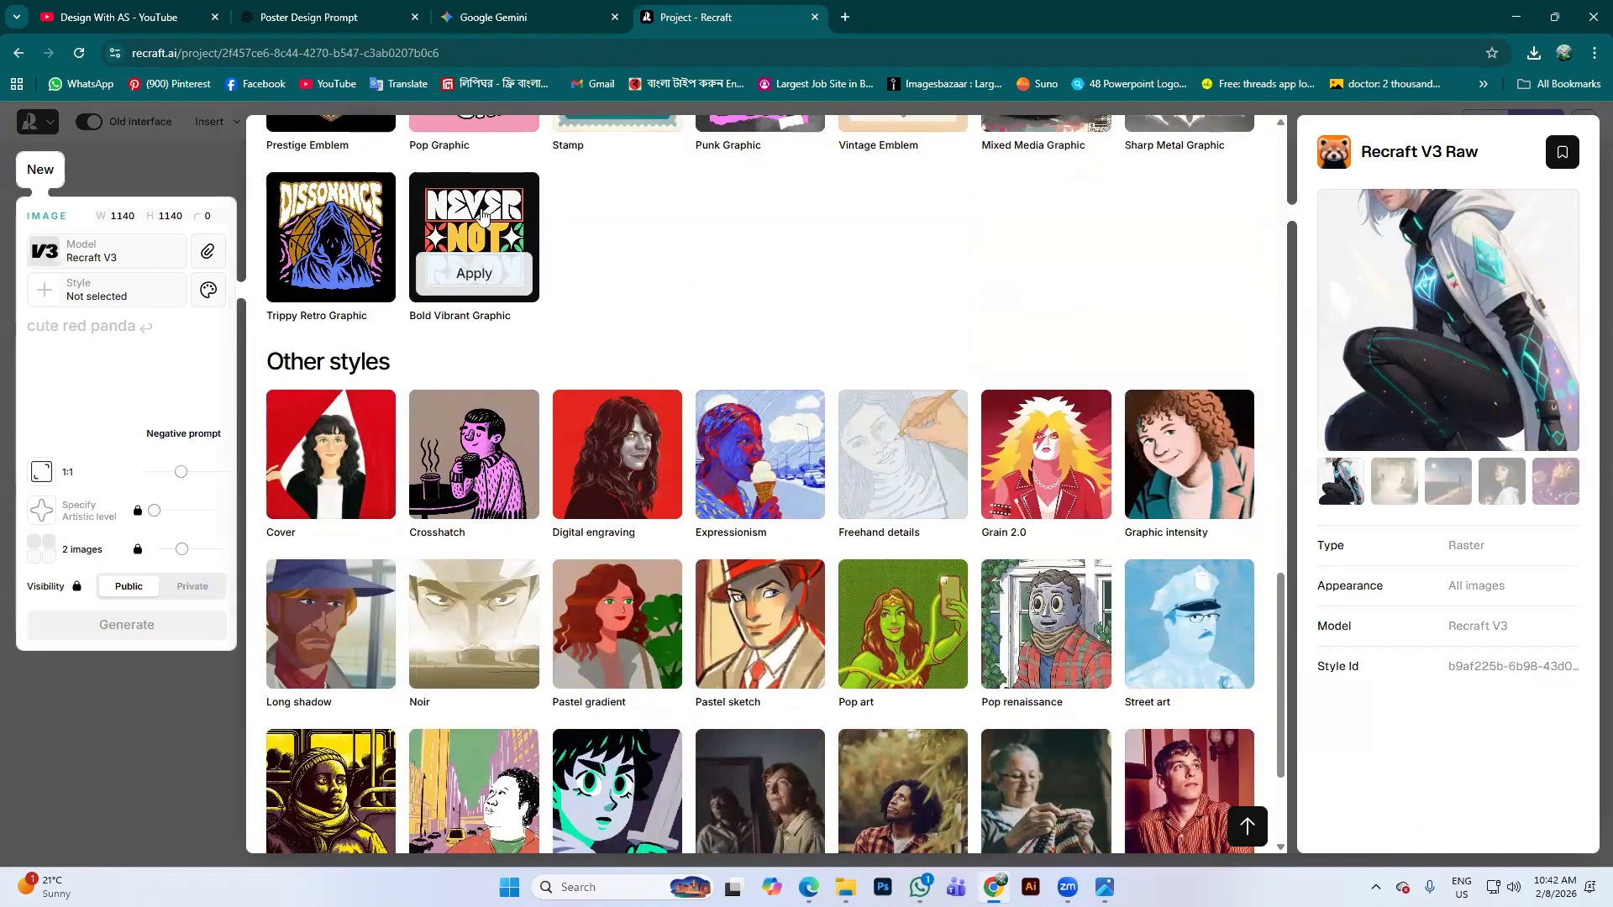
scroll(613, 496, down, 3)
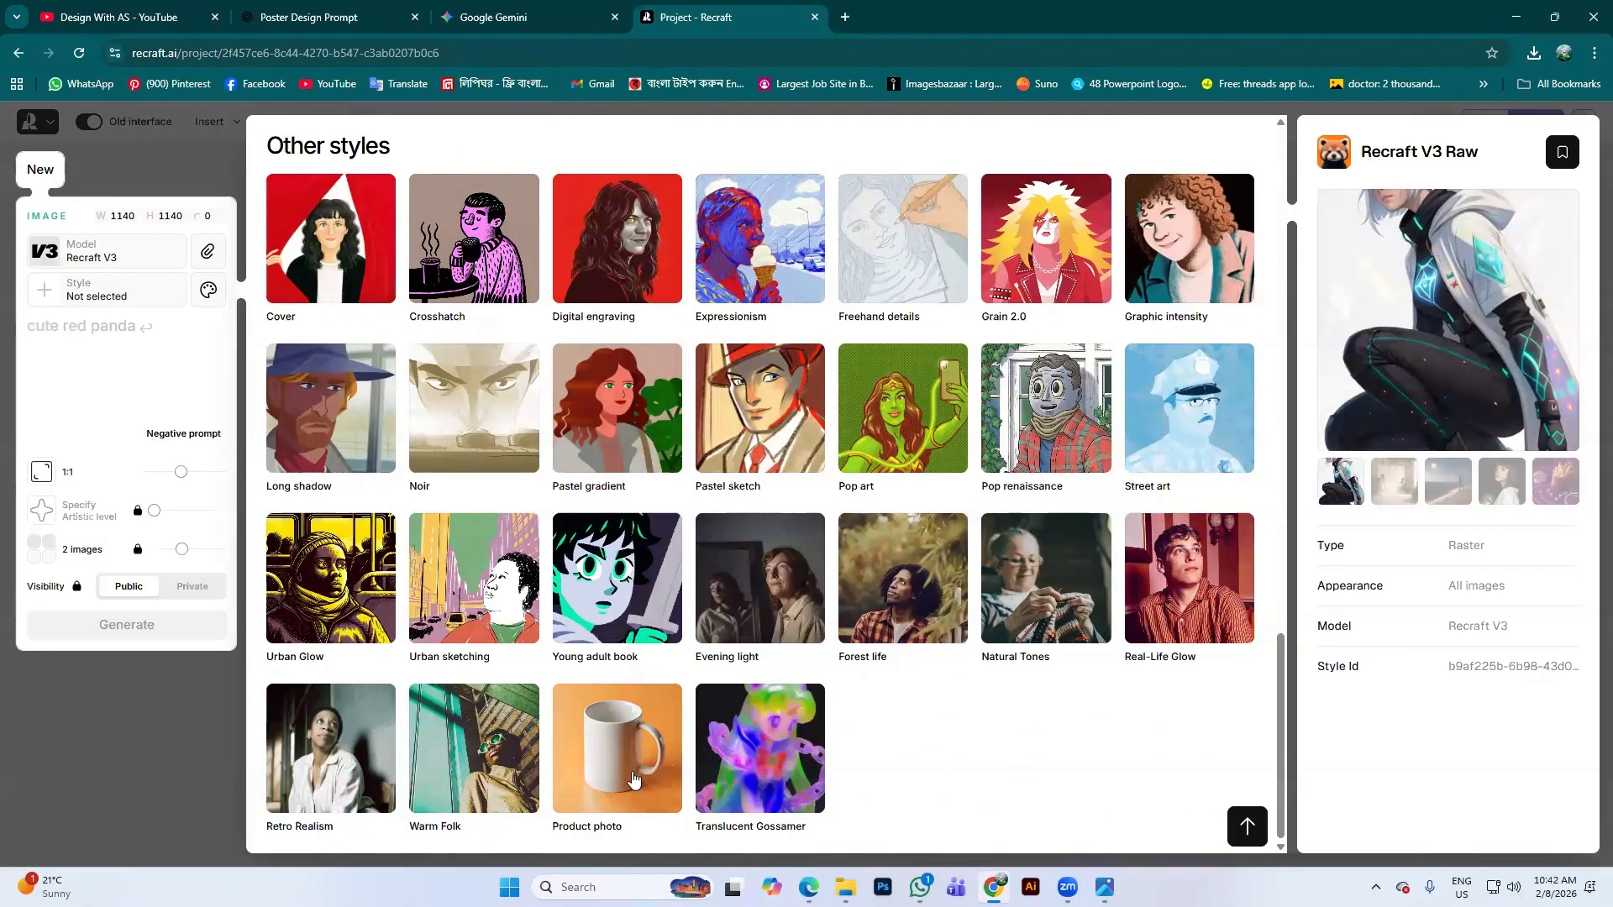
scroll(722, 739, up, 3)
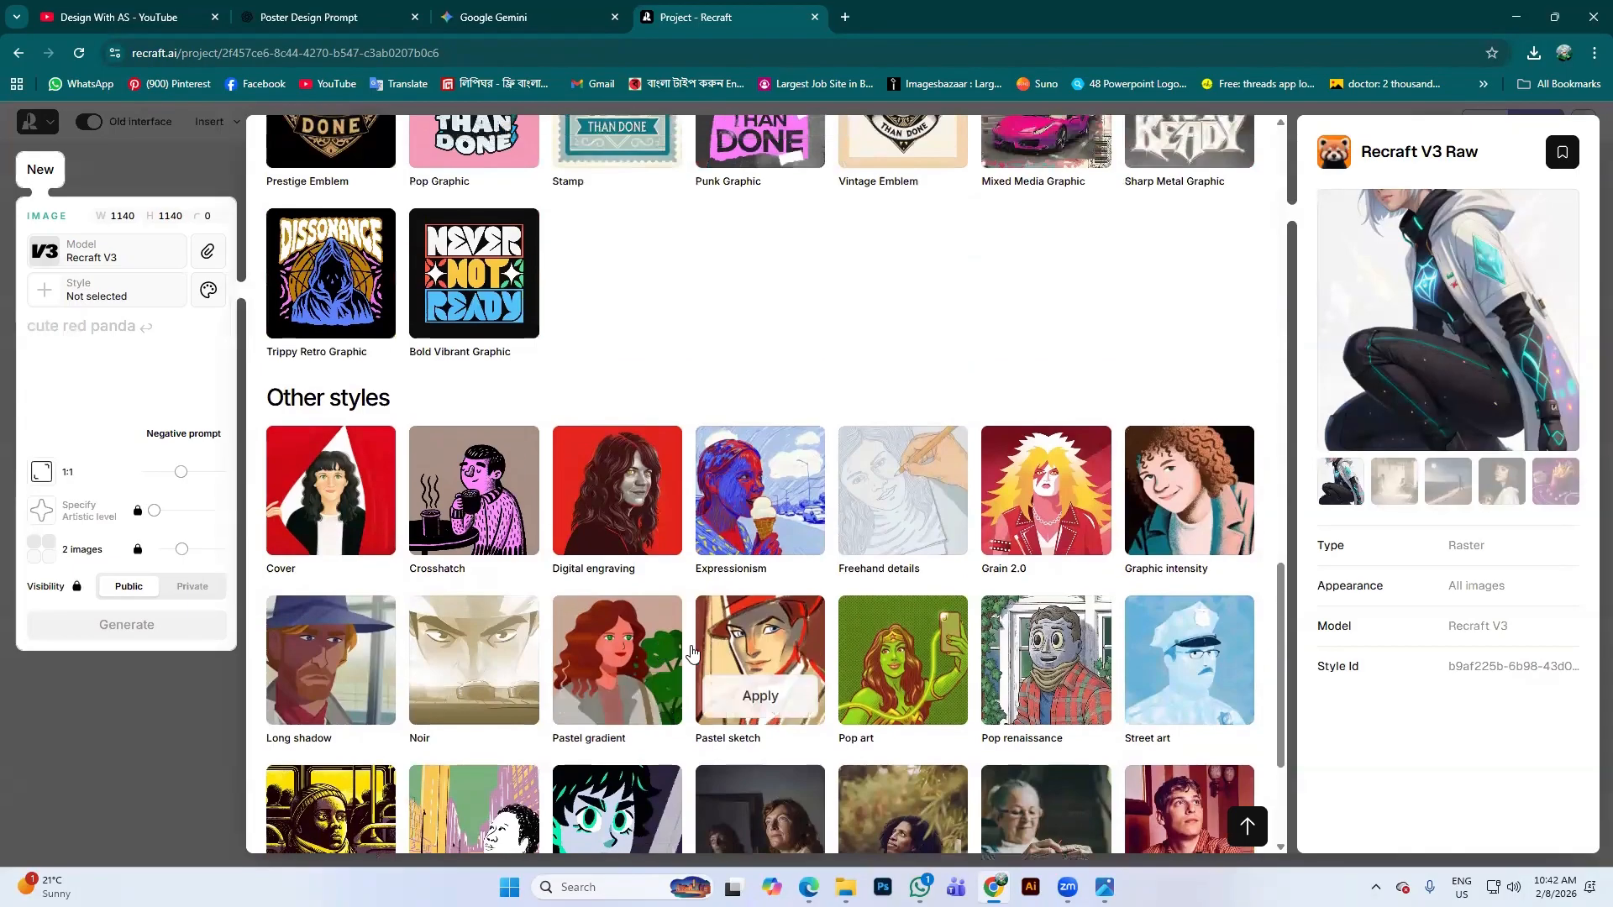
scroll(691, 653, up, 5)
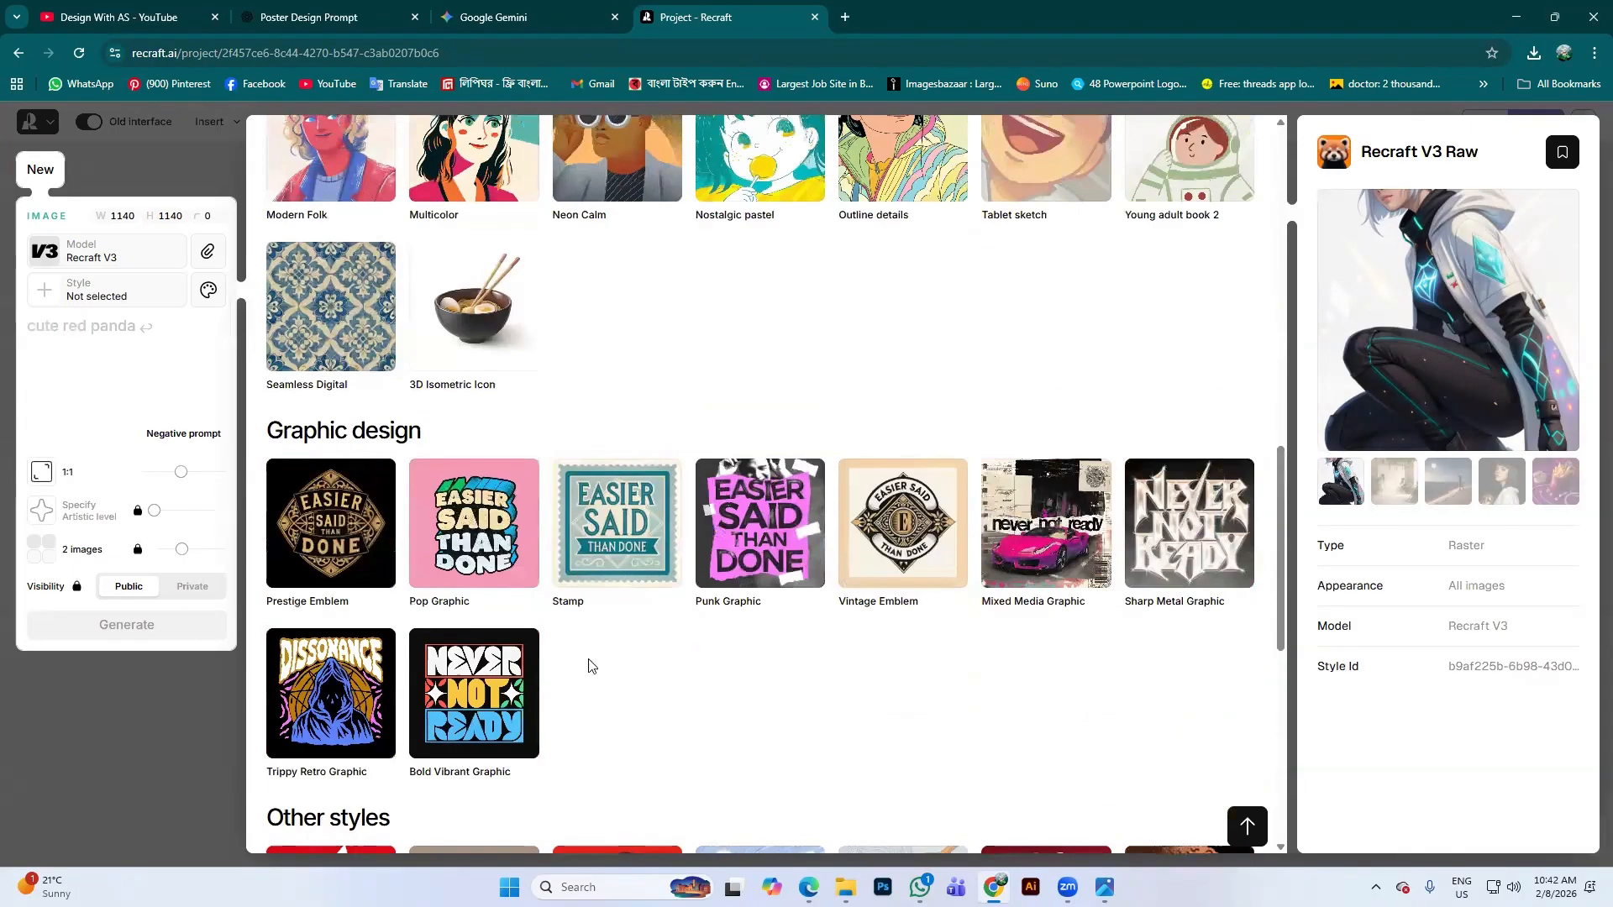
mouse_move(468, 510)
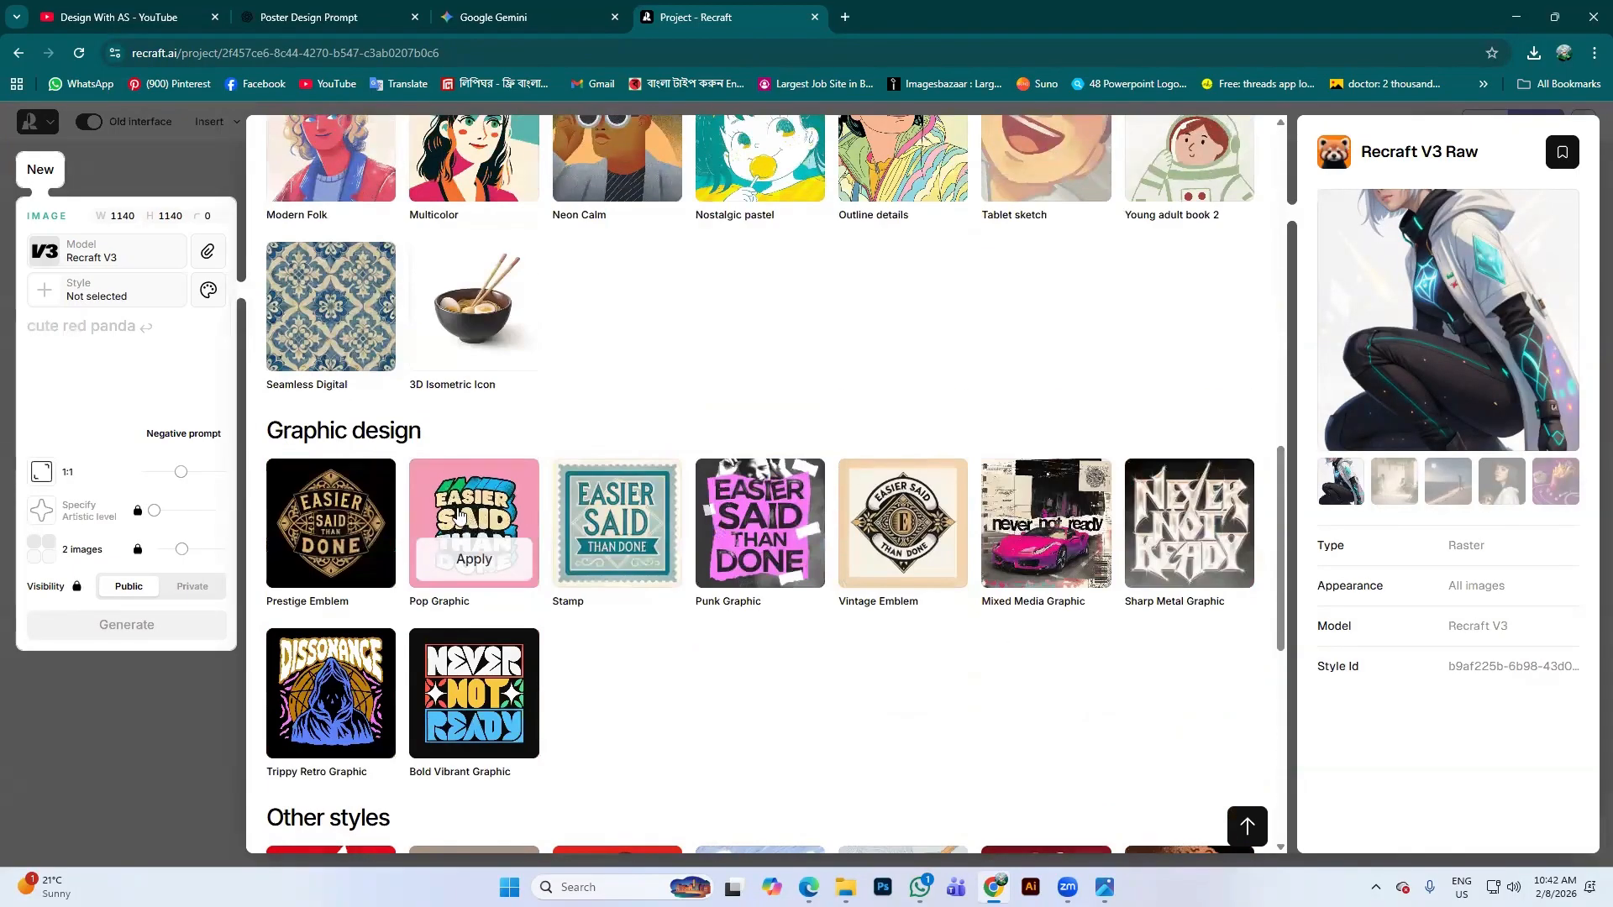
scroll(505, 530, up, 3)
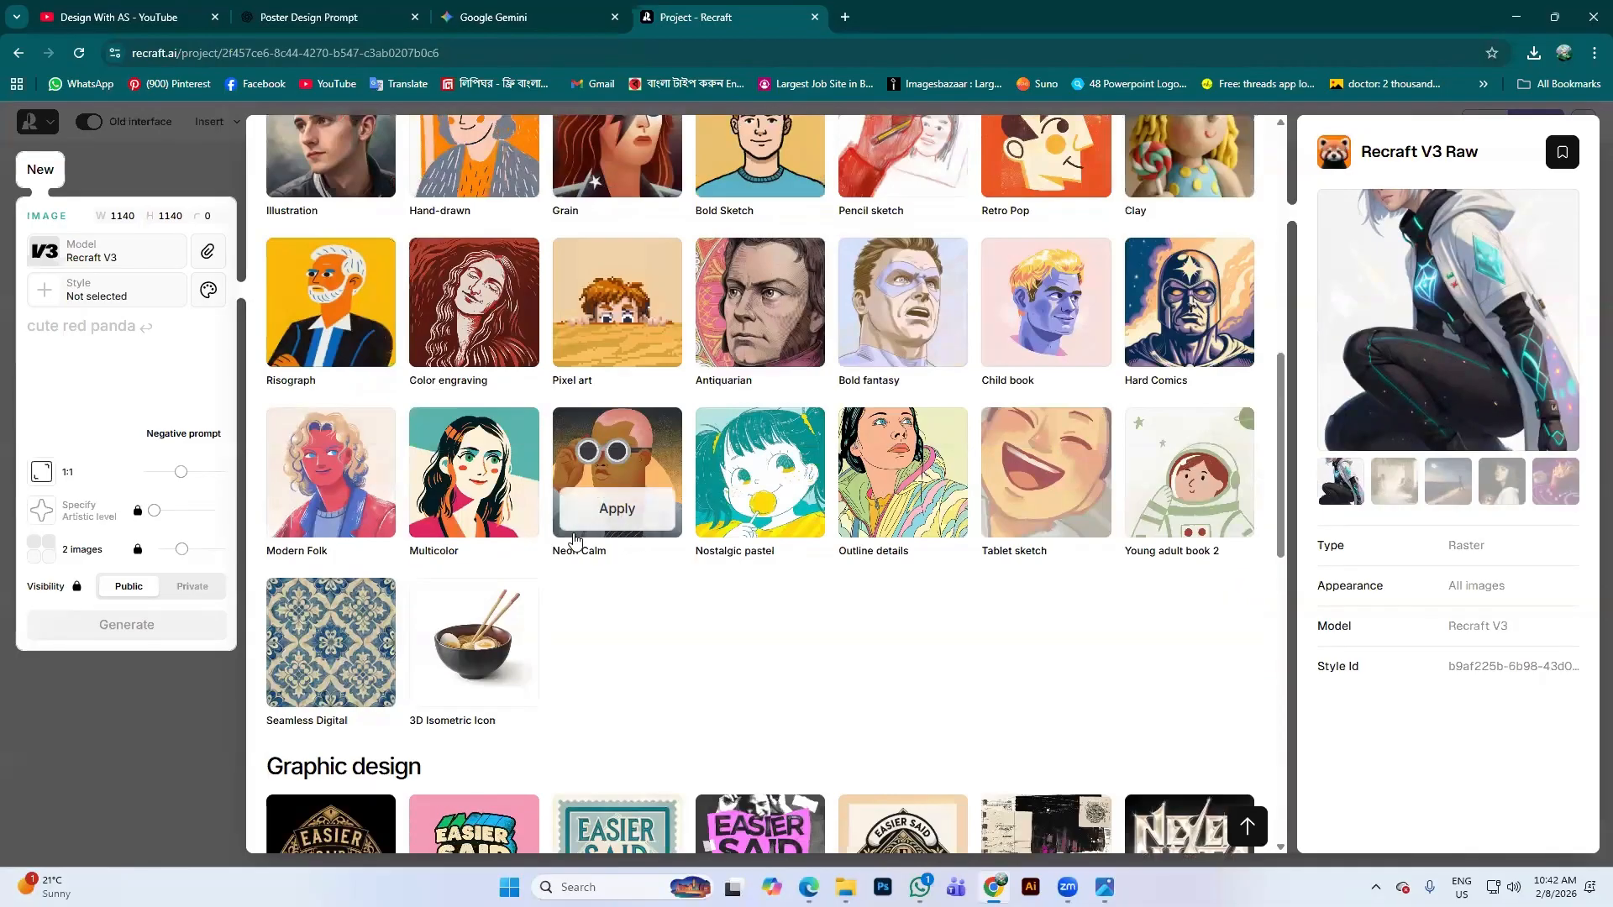
scroll(575, 542, up, 5)
scroll(588, 542, up, 5)
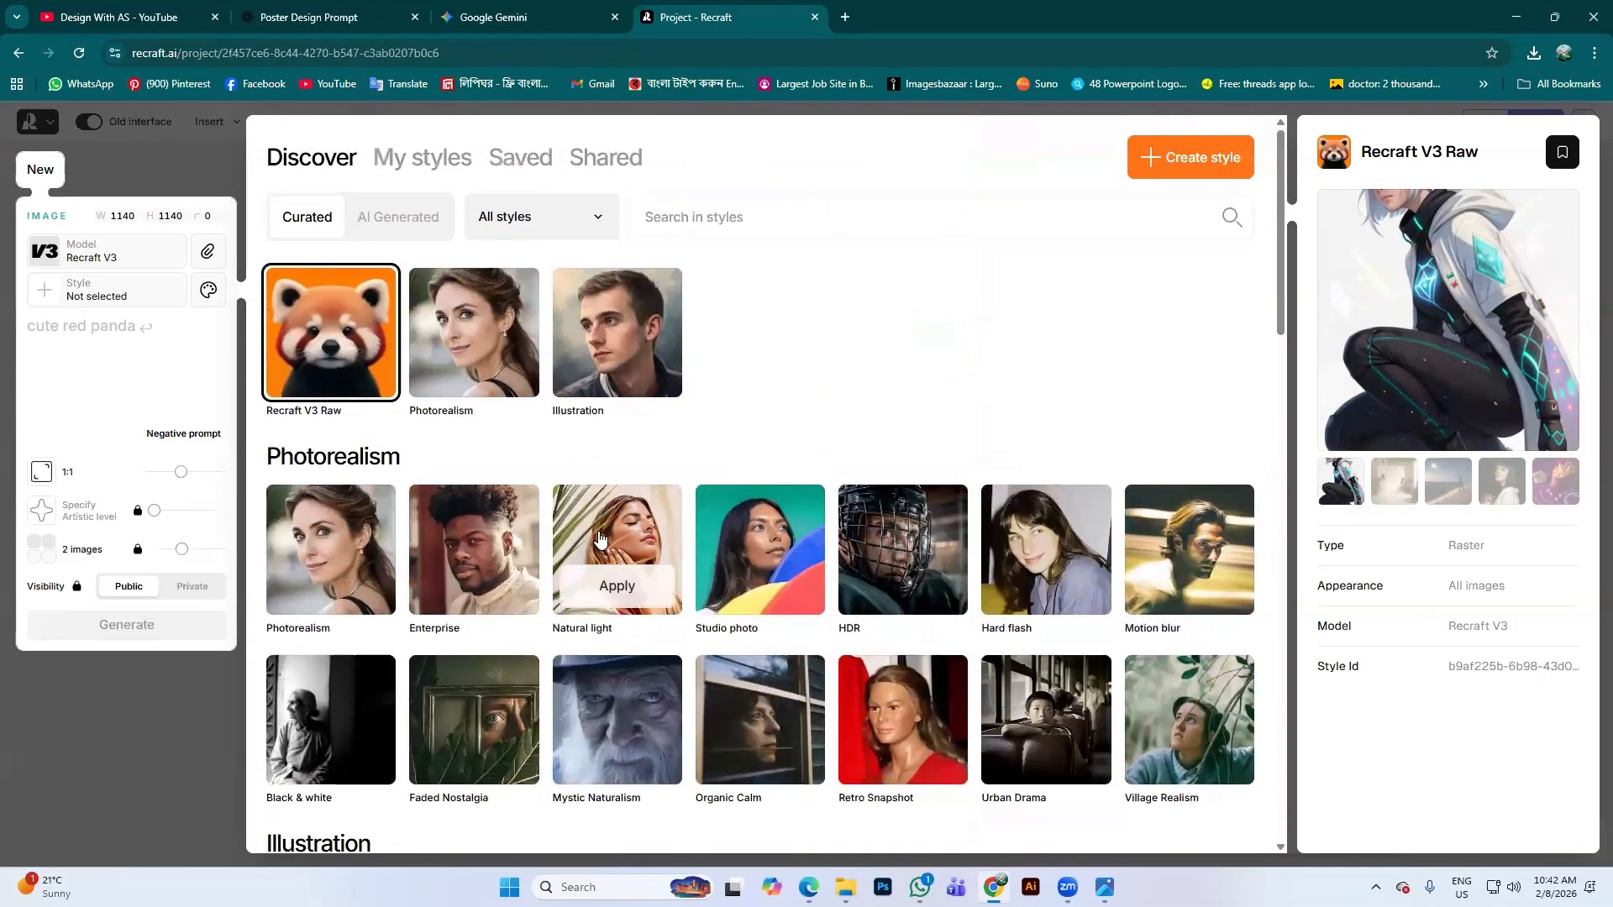
scroll(599, 538, down, 7)
scroll(785, 529, down, 1)
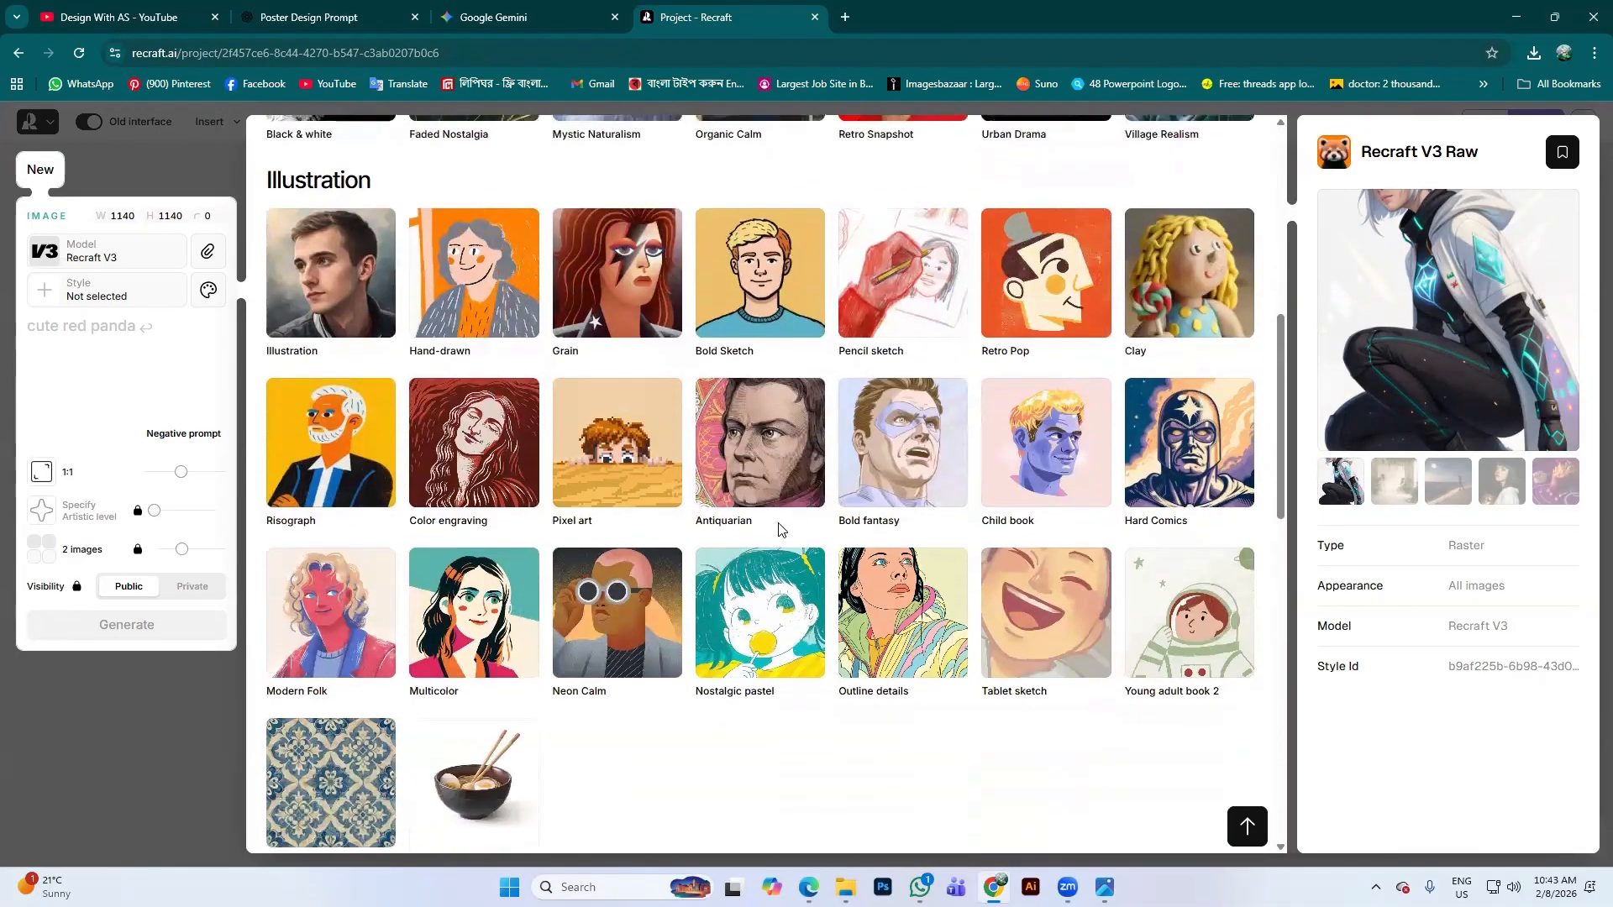
scroll(411, 612, up, 5)
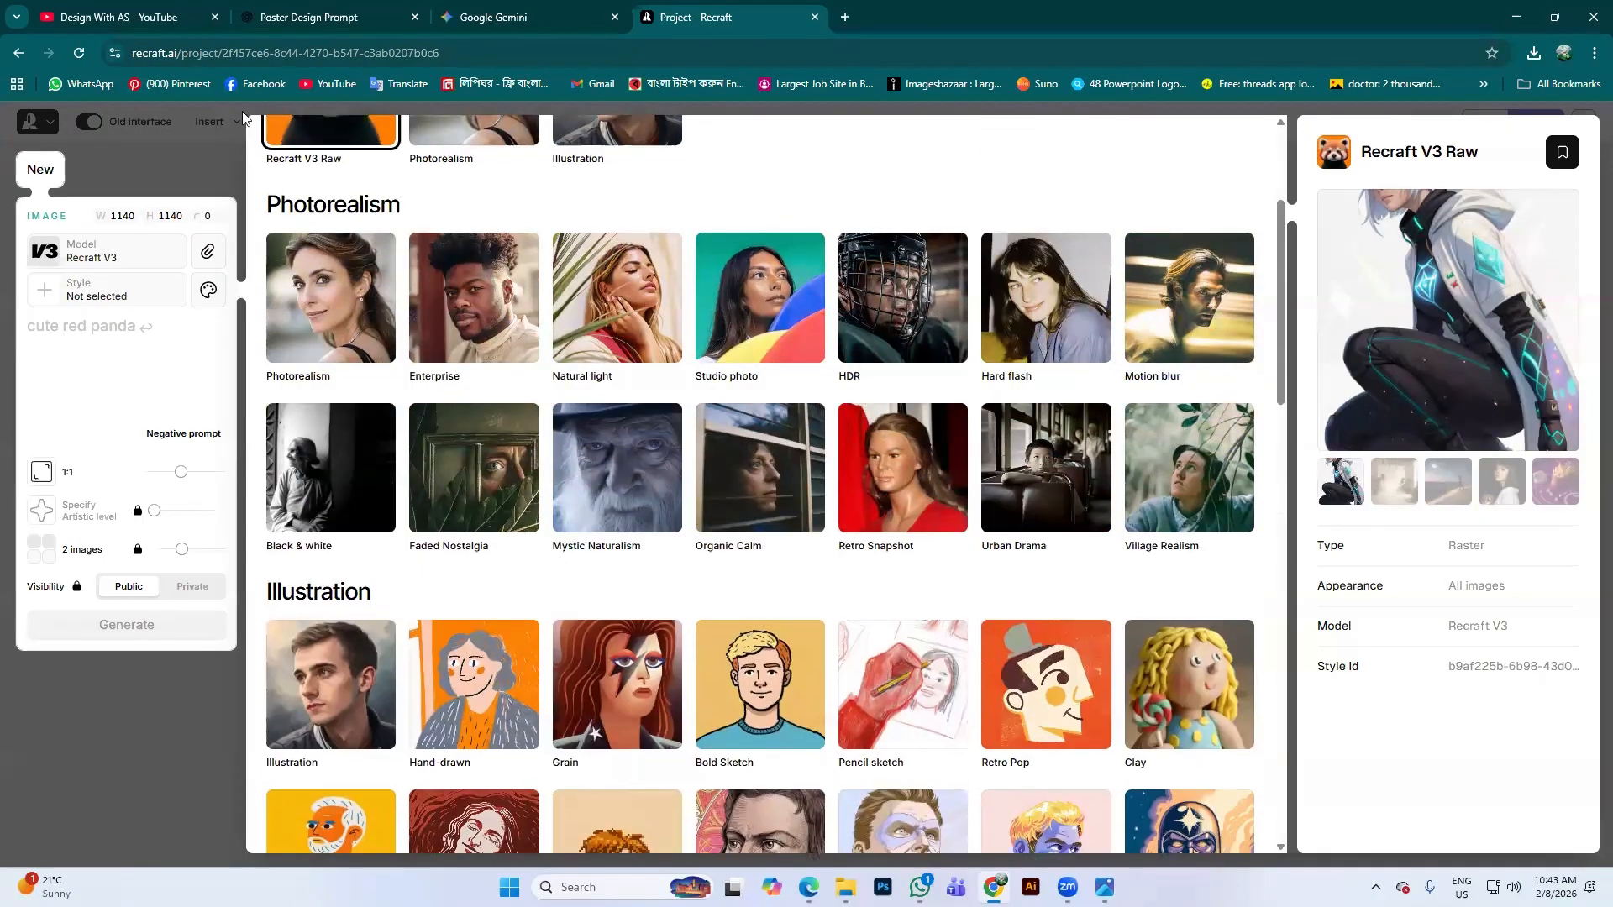
click(337, 17)
In ChatGPT, select the AI Image Prompt paragraph about a man holding a chips packet, then return to Recraft
click(820, 395)
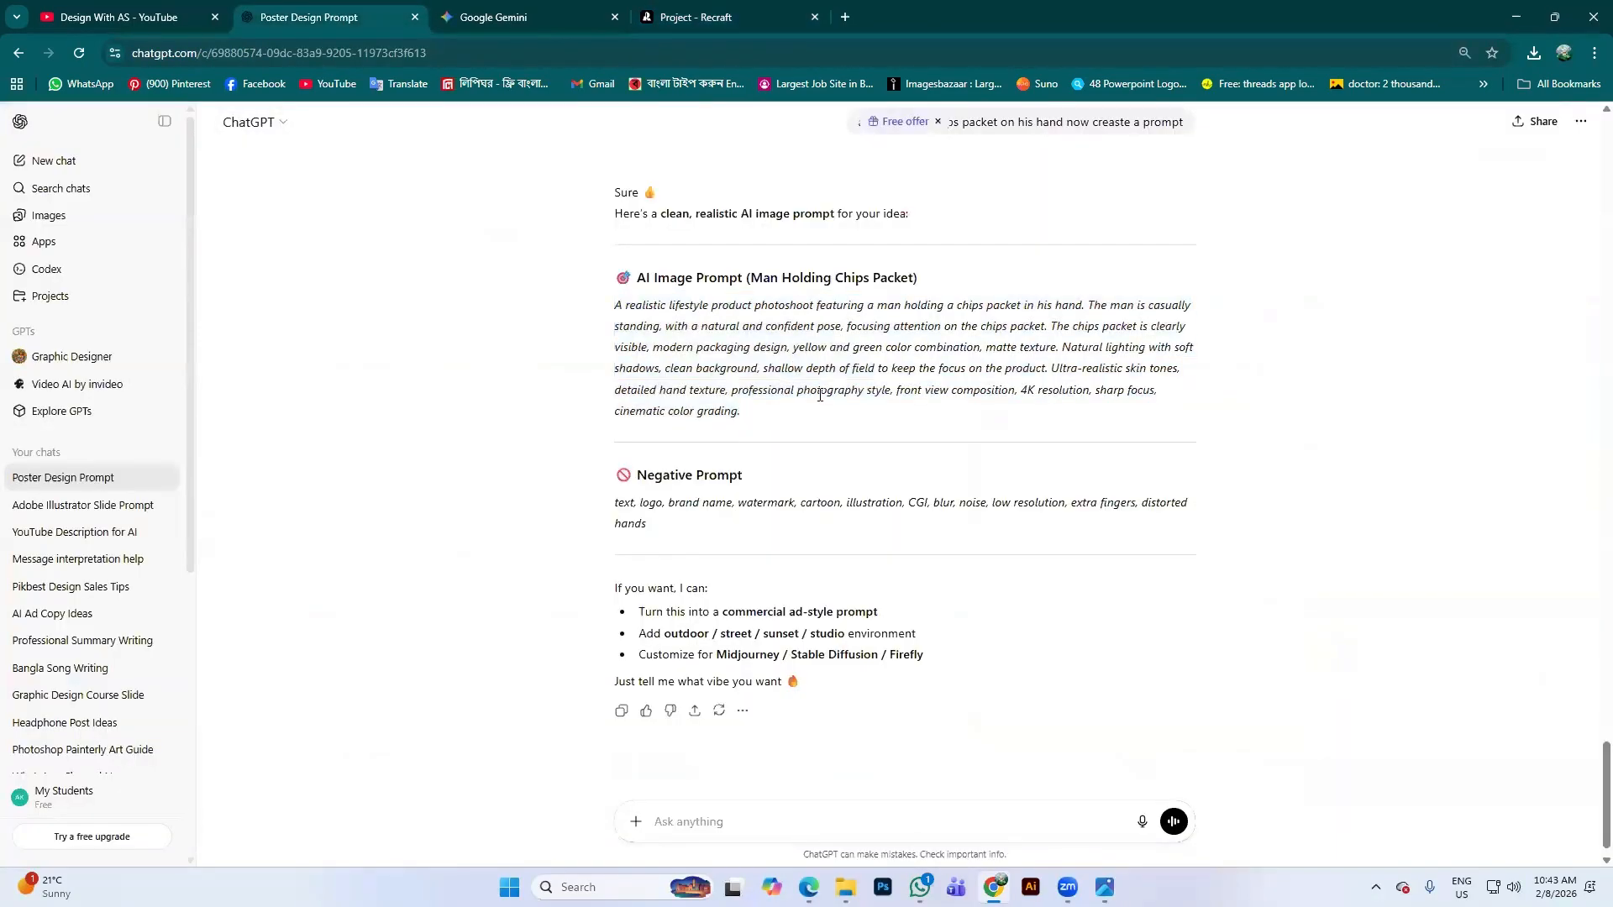
scroll(836, 425, up, 5)
scroll(840, 424, down, 3)
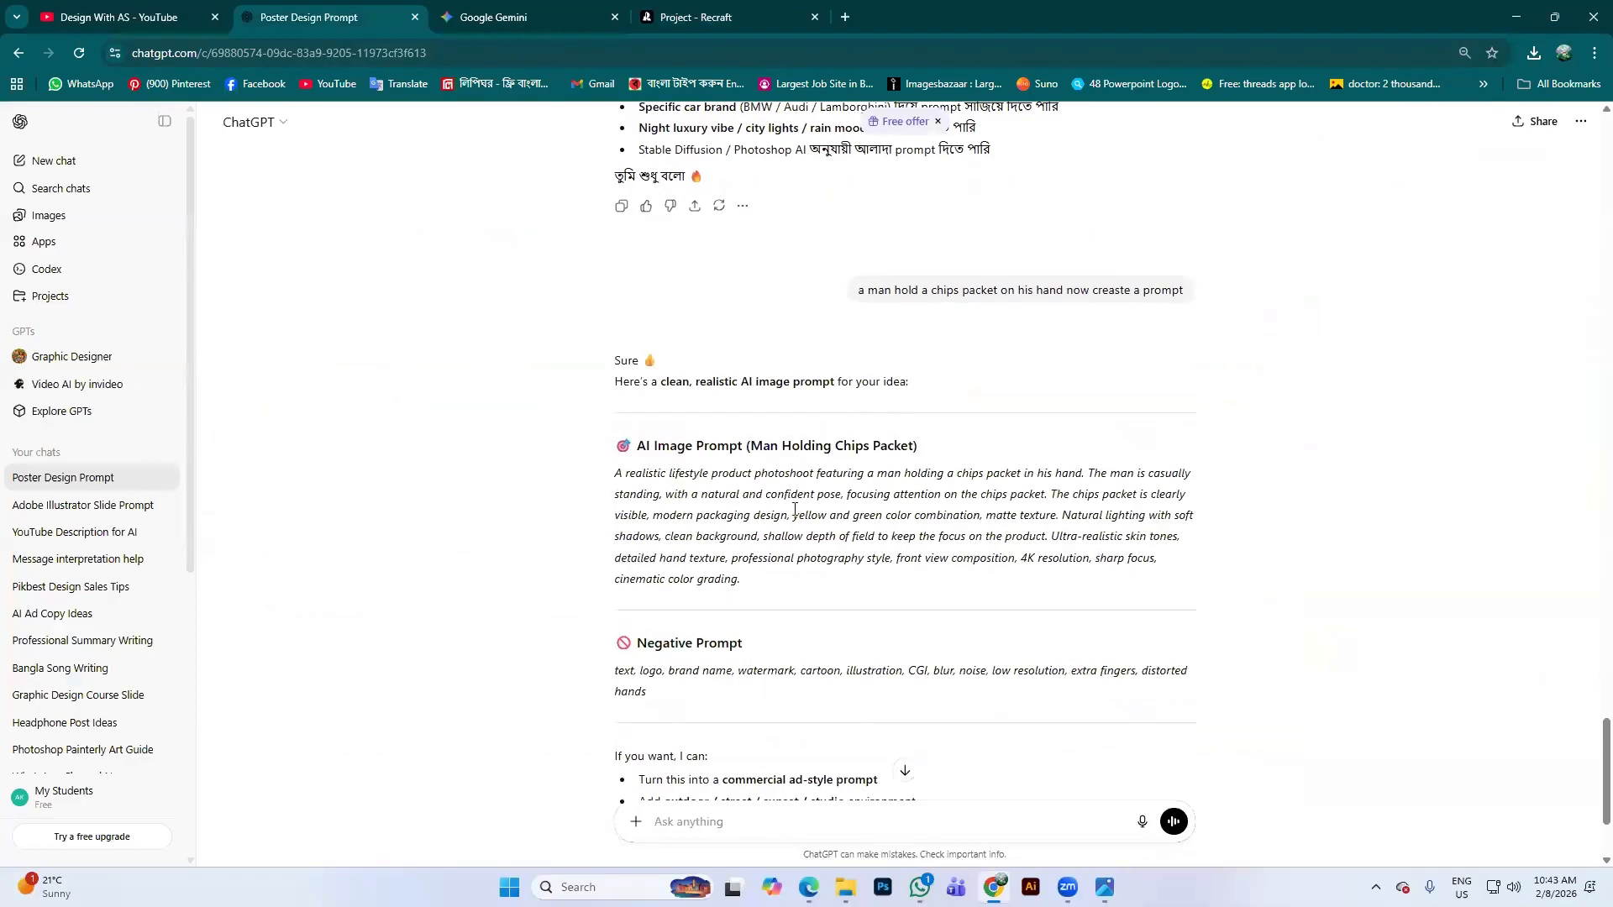
drag(741, 583, 614, 481)
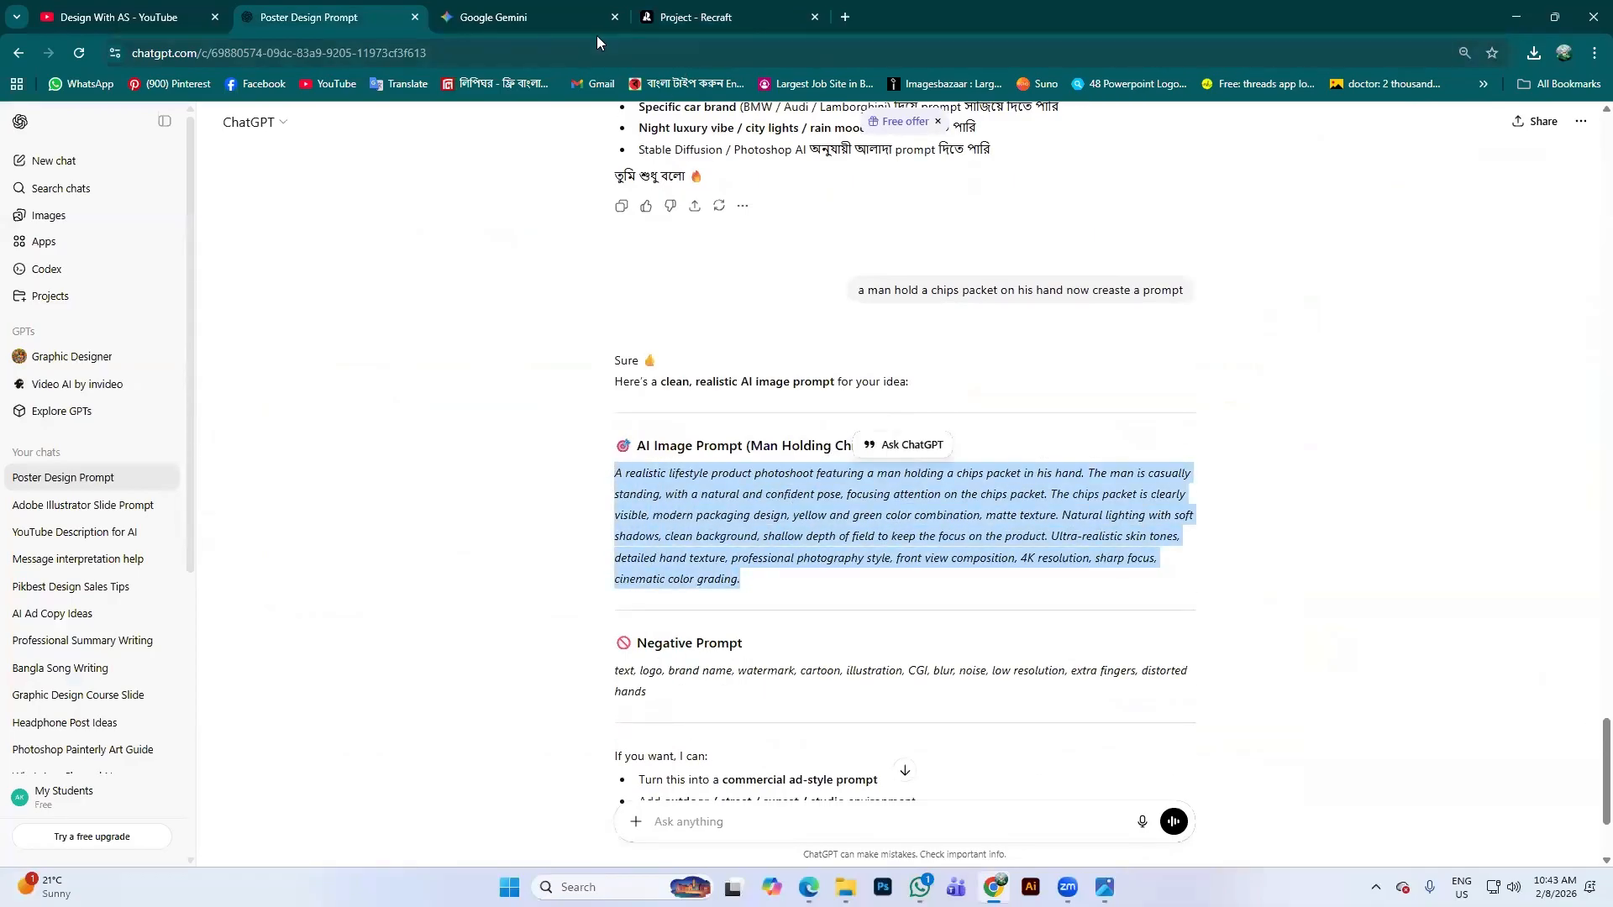
click(714, 17)
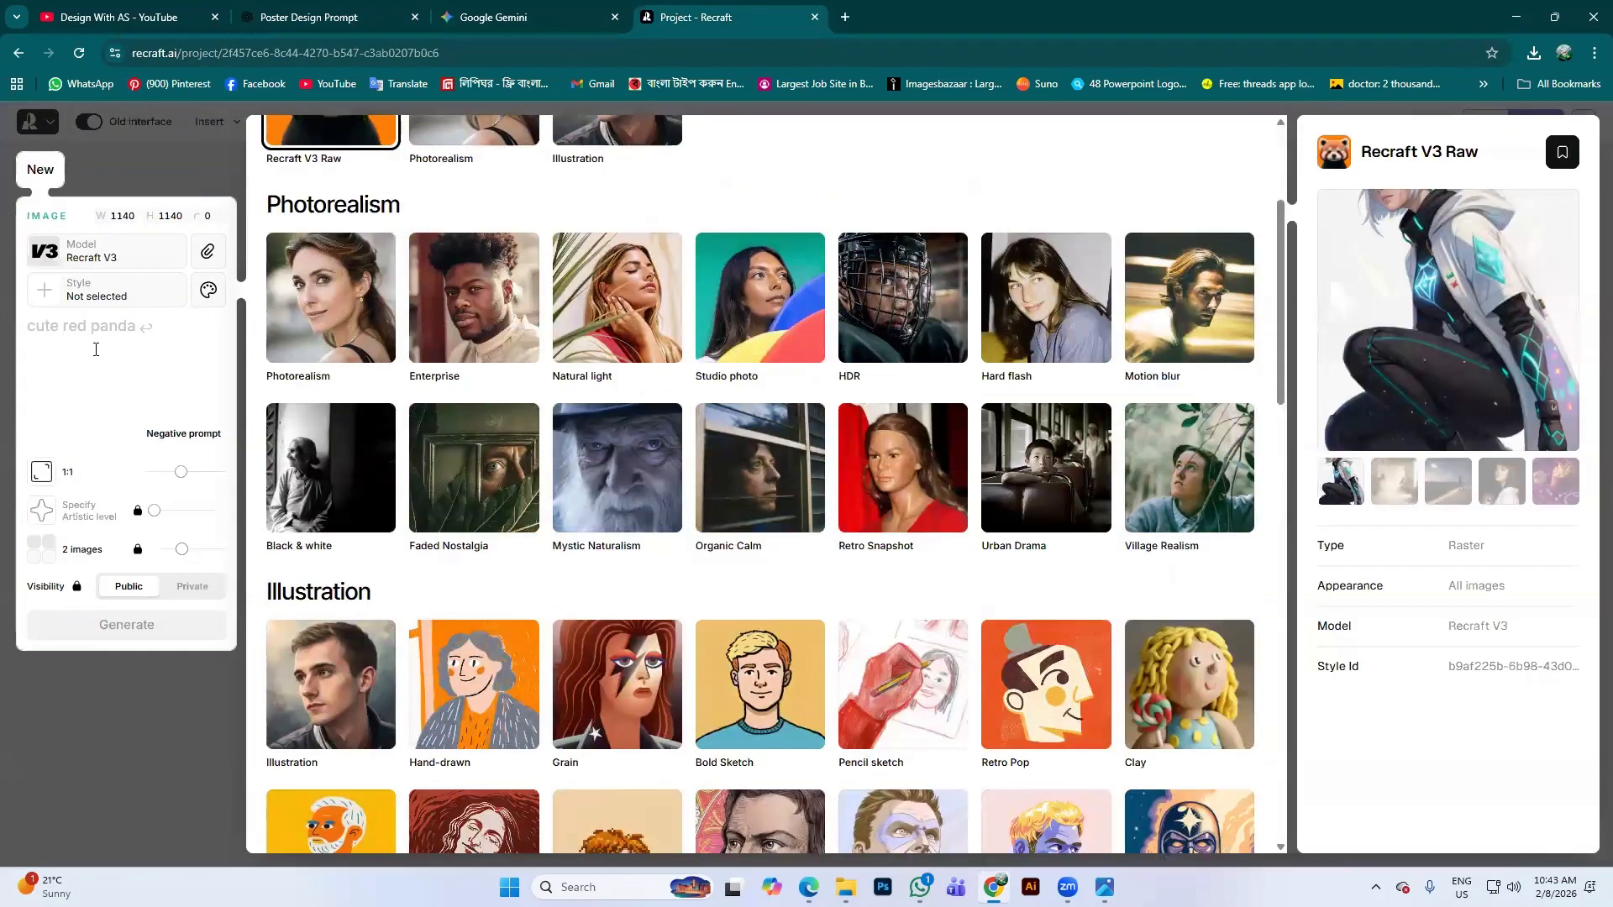
Reopen the image style gallery and scroll through the available style collections
click(119, 318)
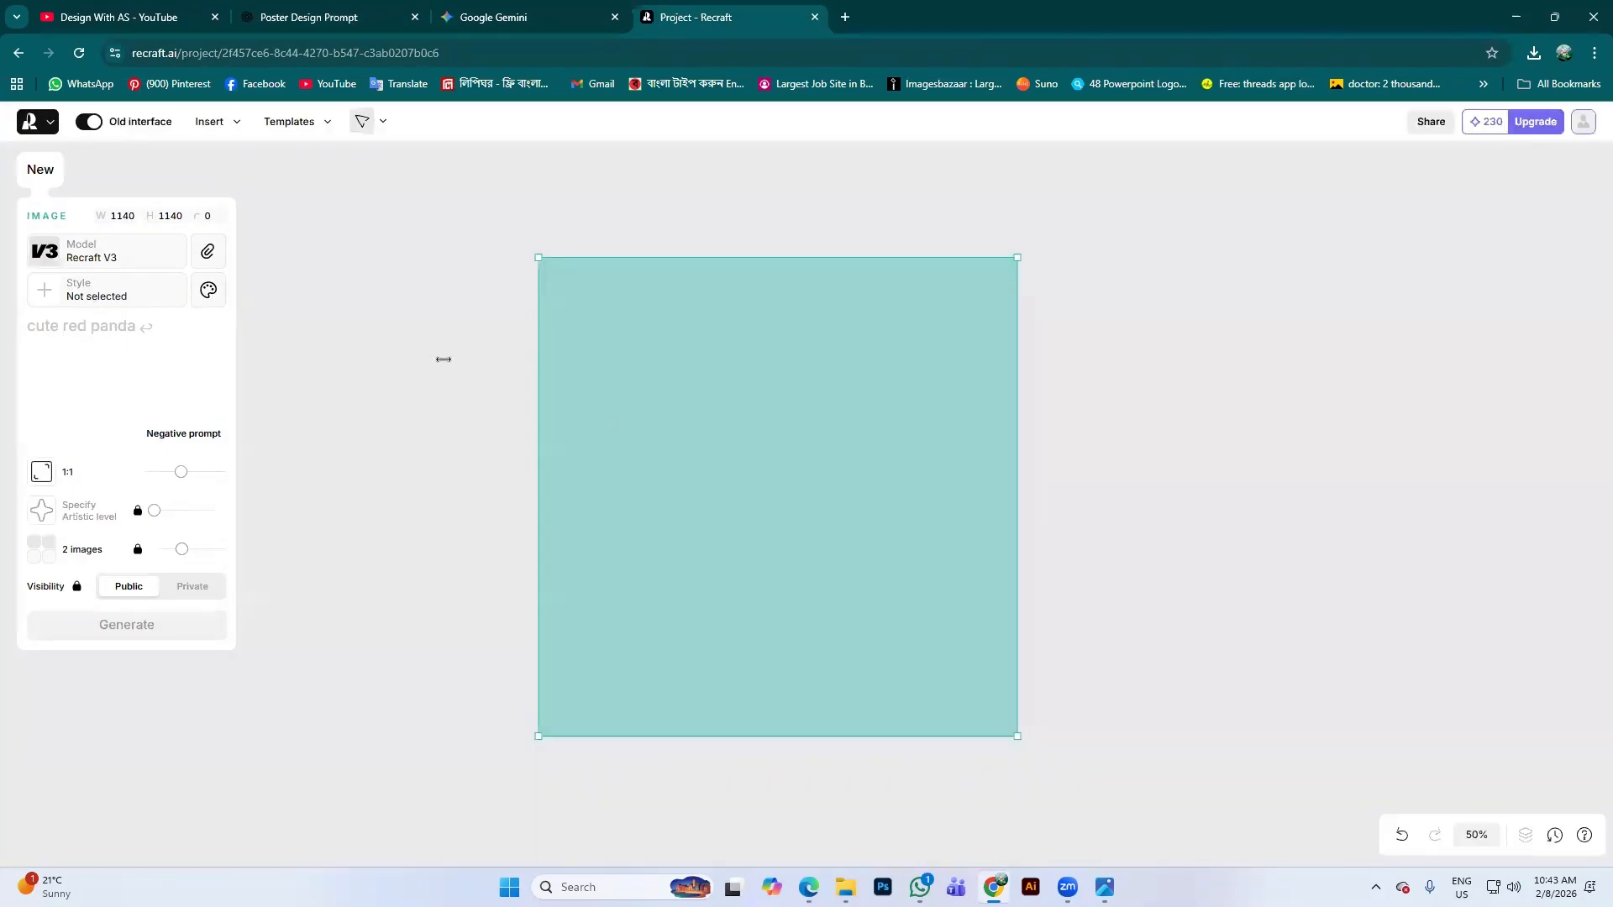
click(107, 289)
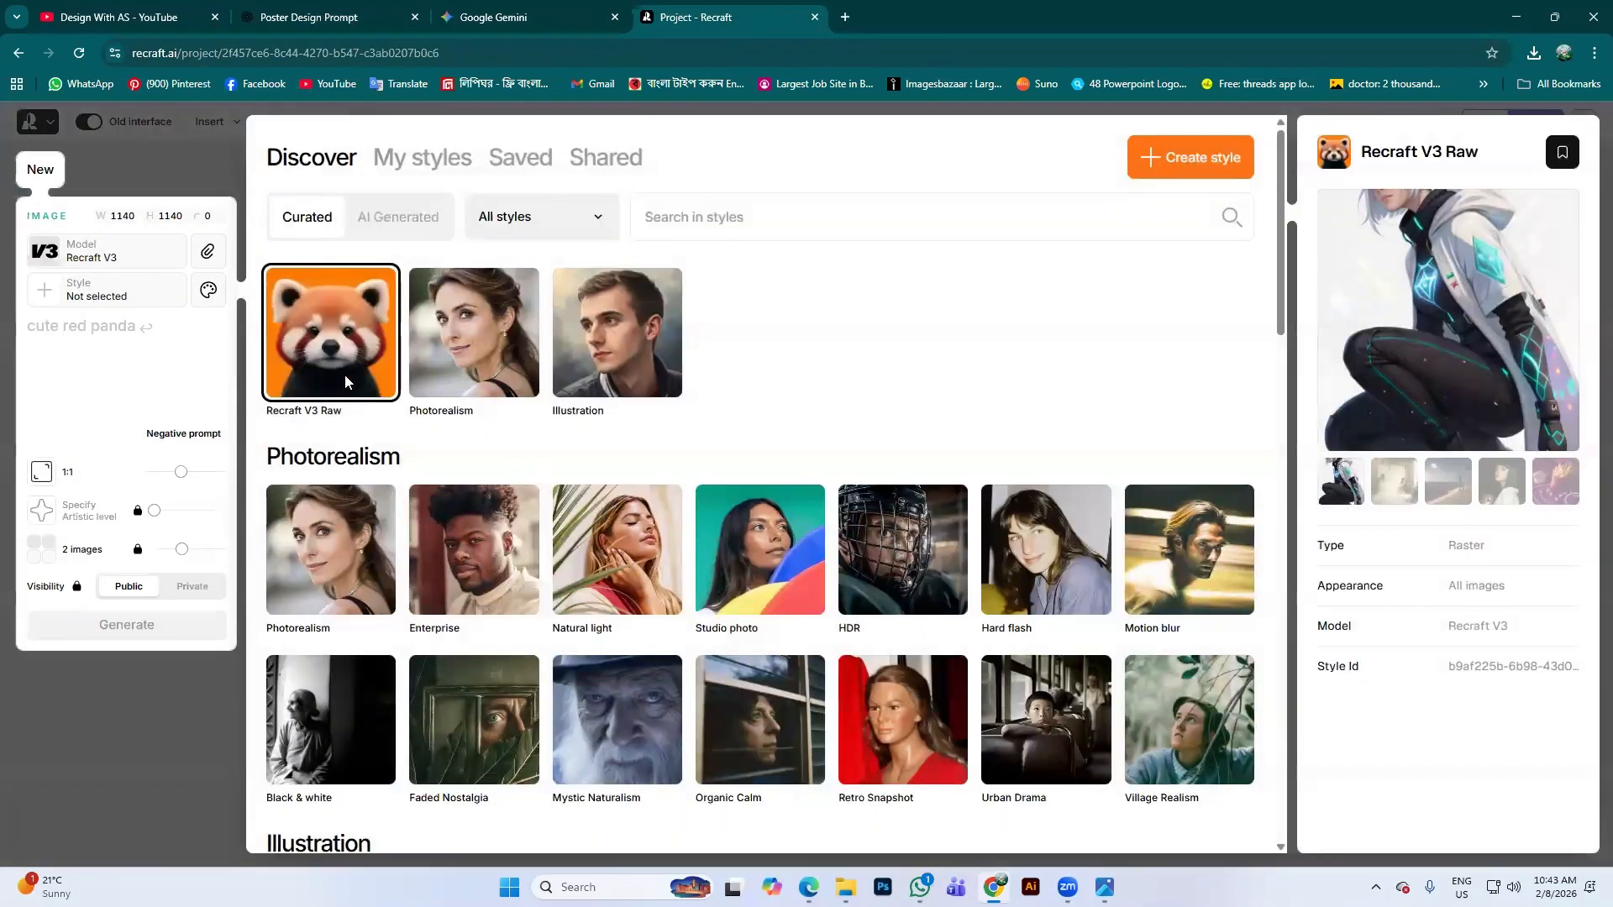
scroll(676, 546, down, 3)
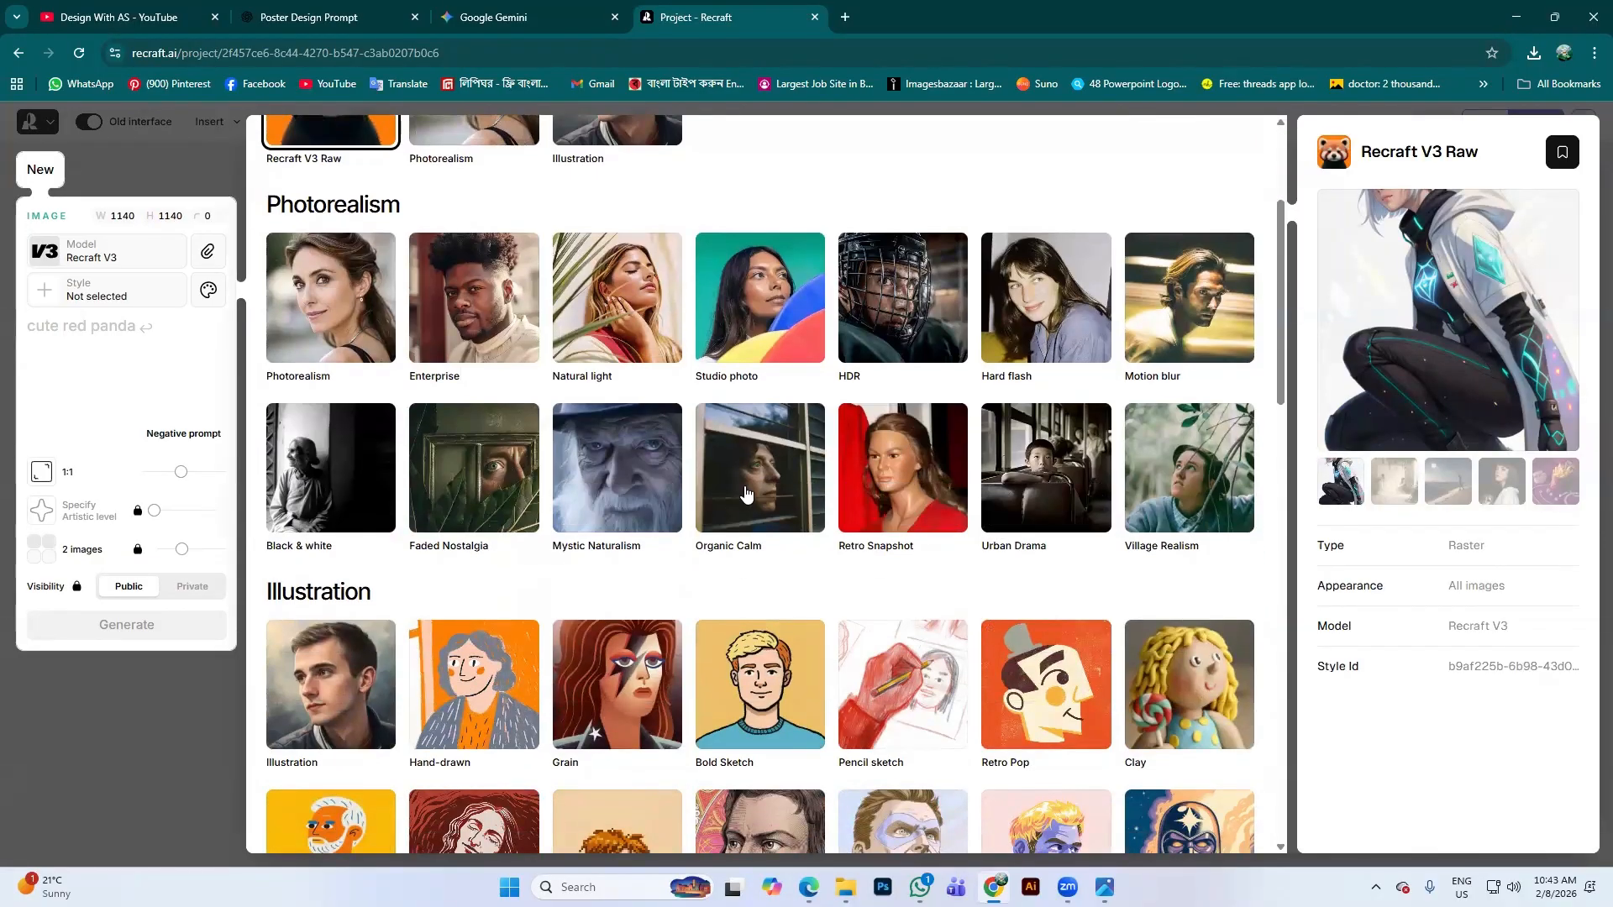
scroll(424, 586, down, 1)
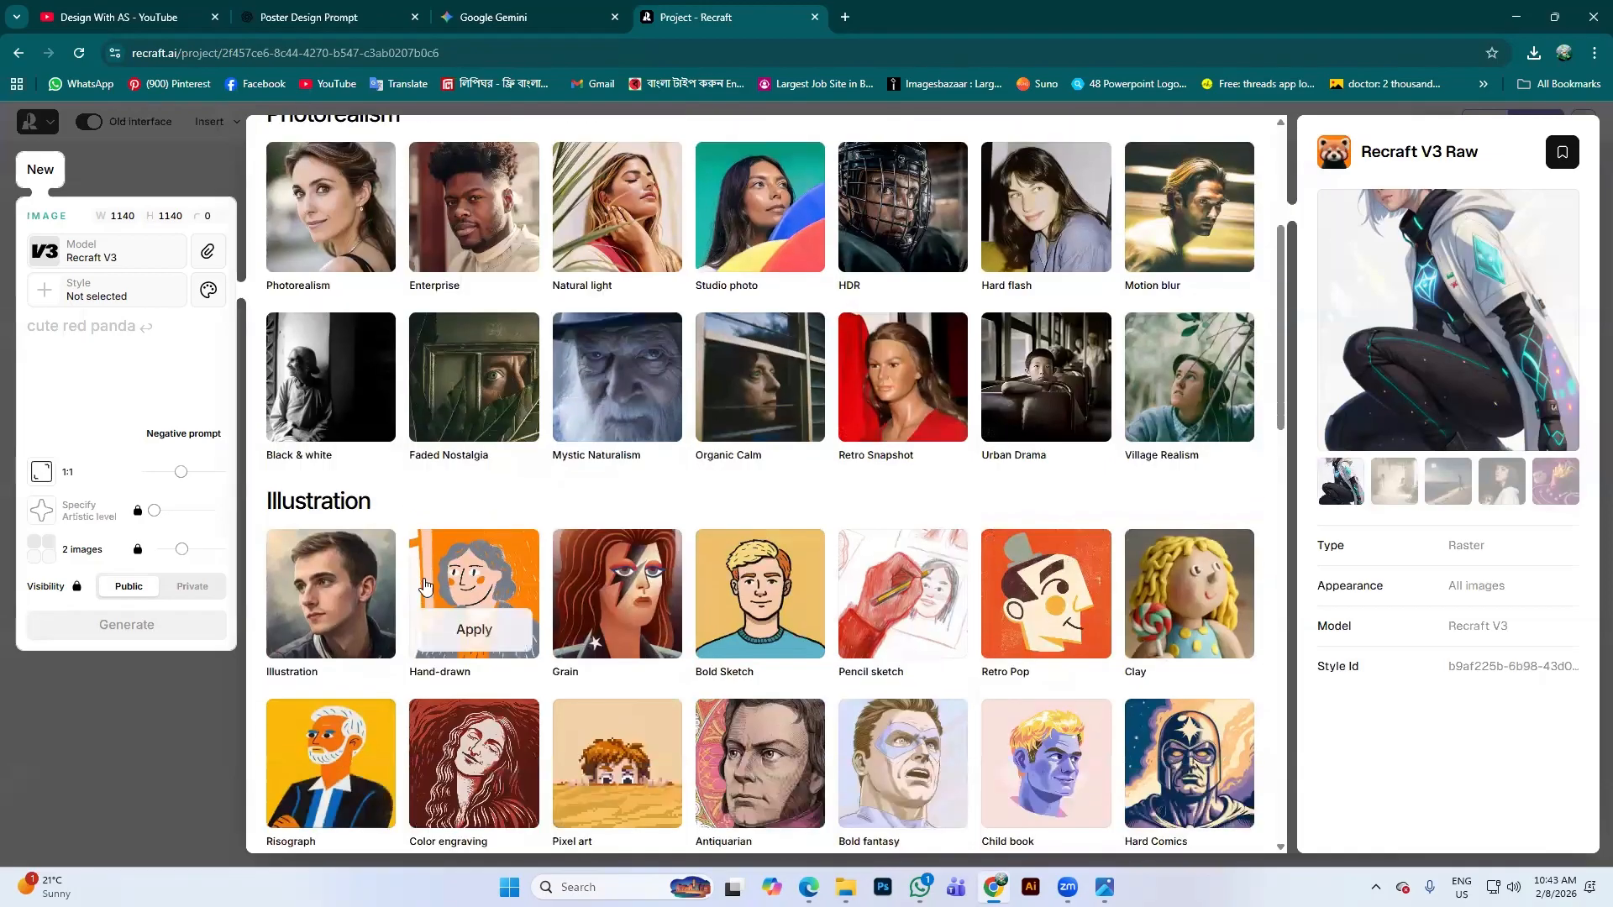
scroll(1264, 579, up, 1)
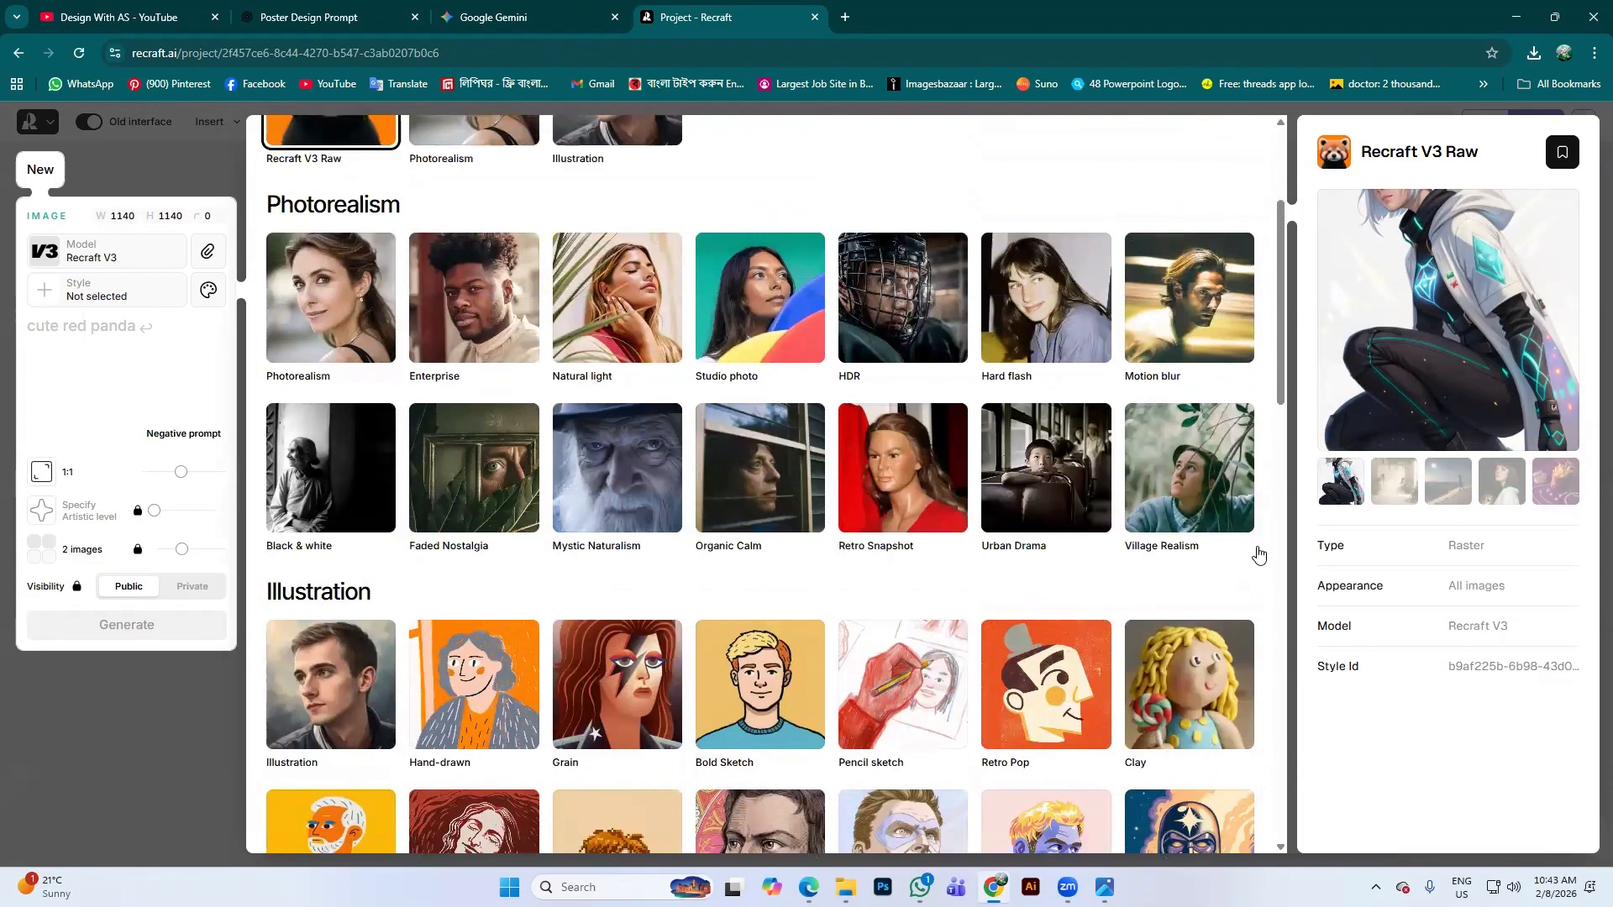
scroll(1059, 537, down, 8)
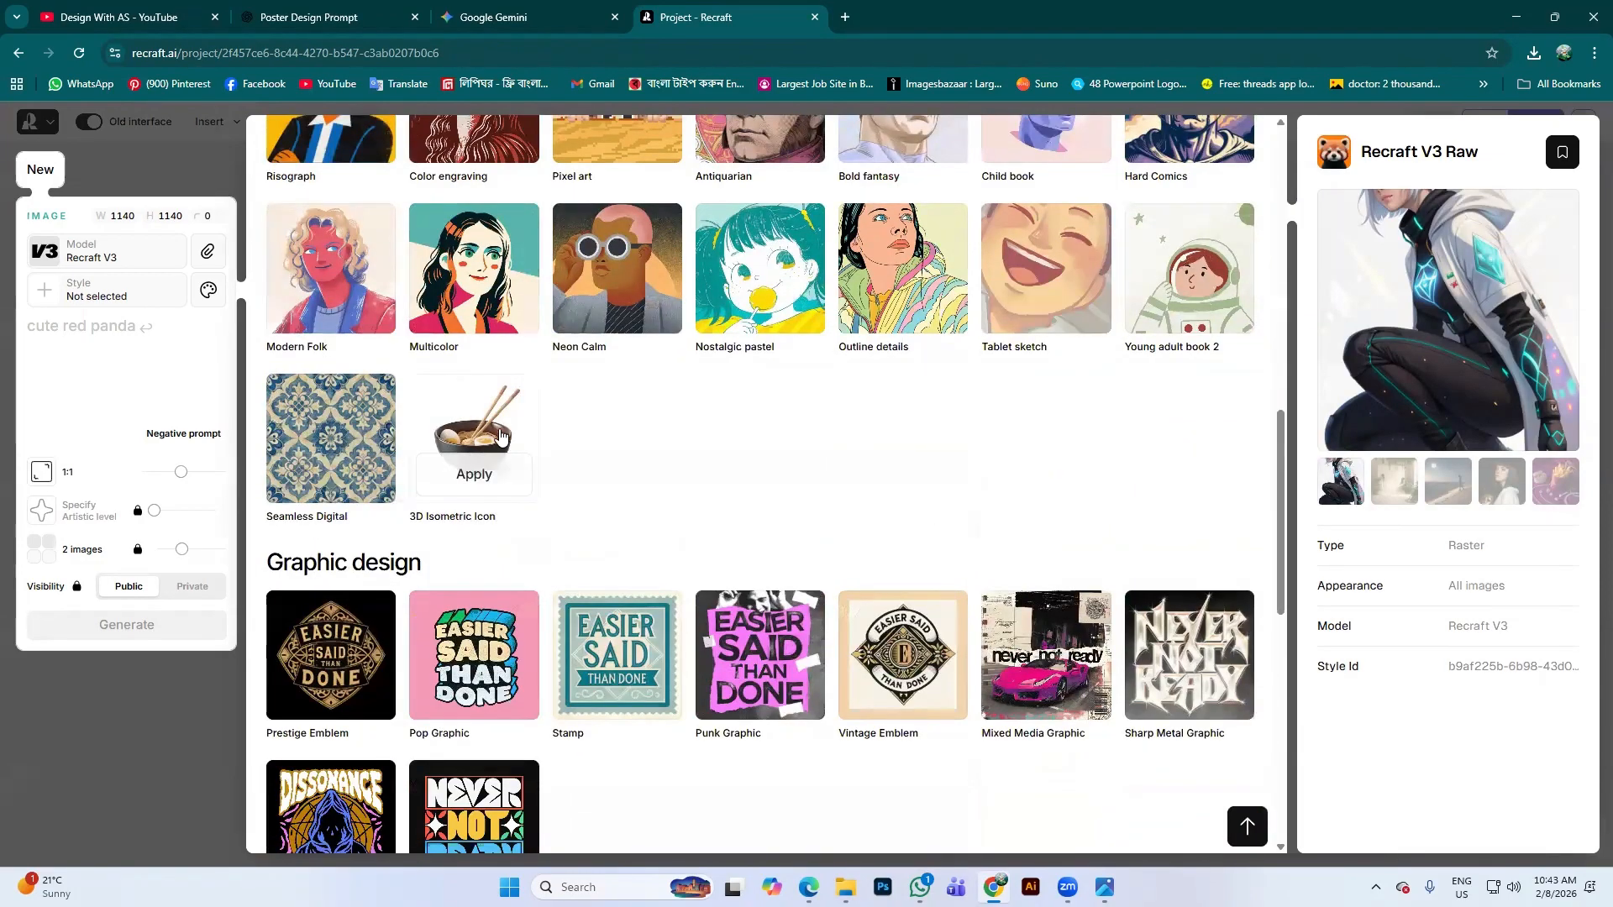
scroll(619, 547, down, 2)
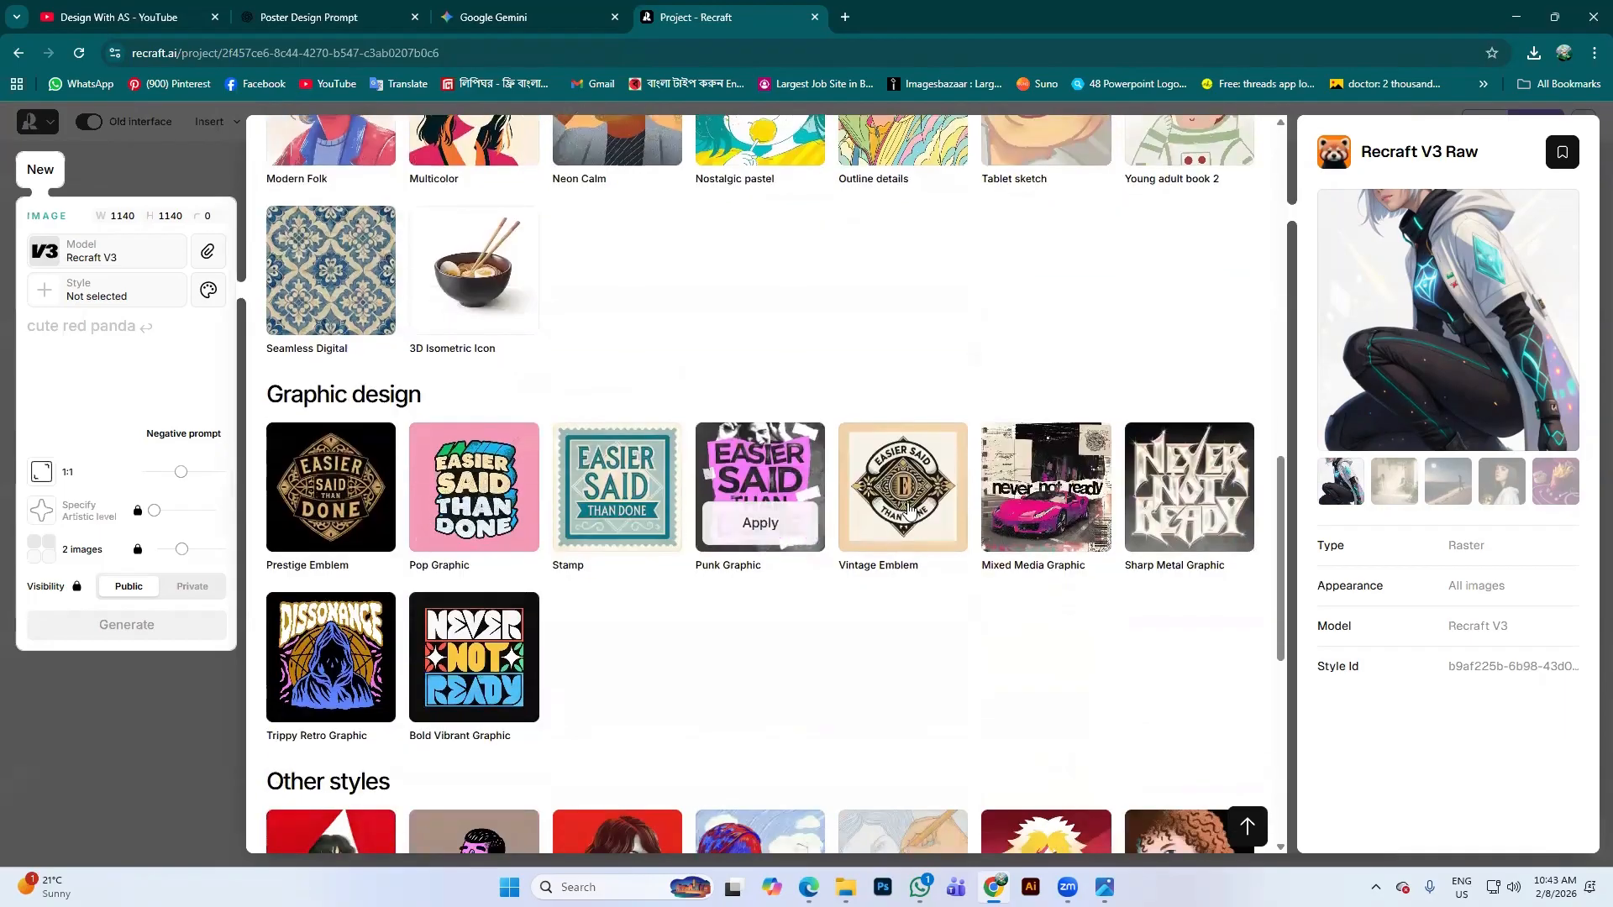
scroll(840, 487, down, 5)
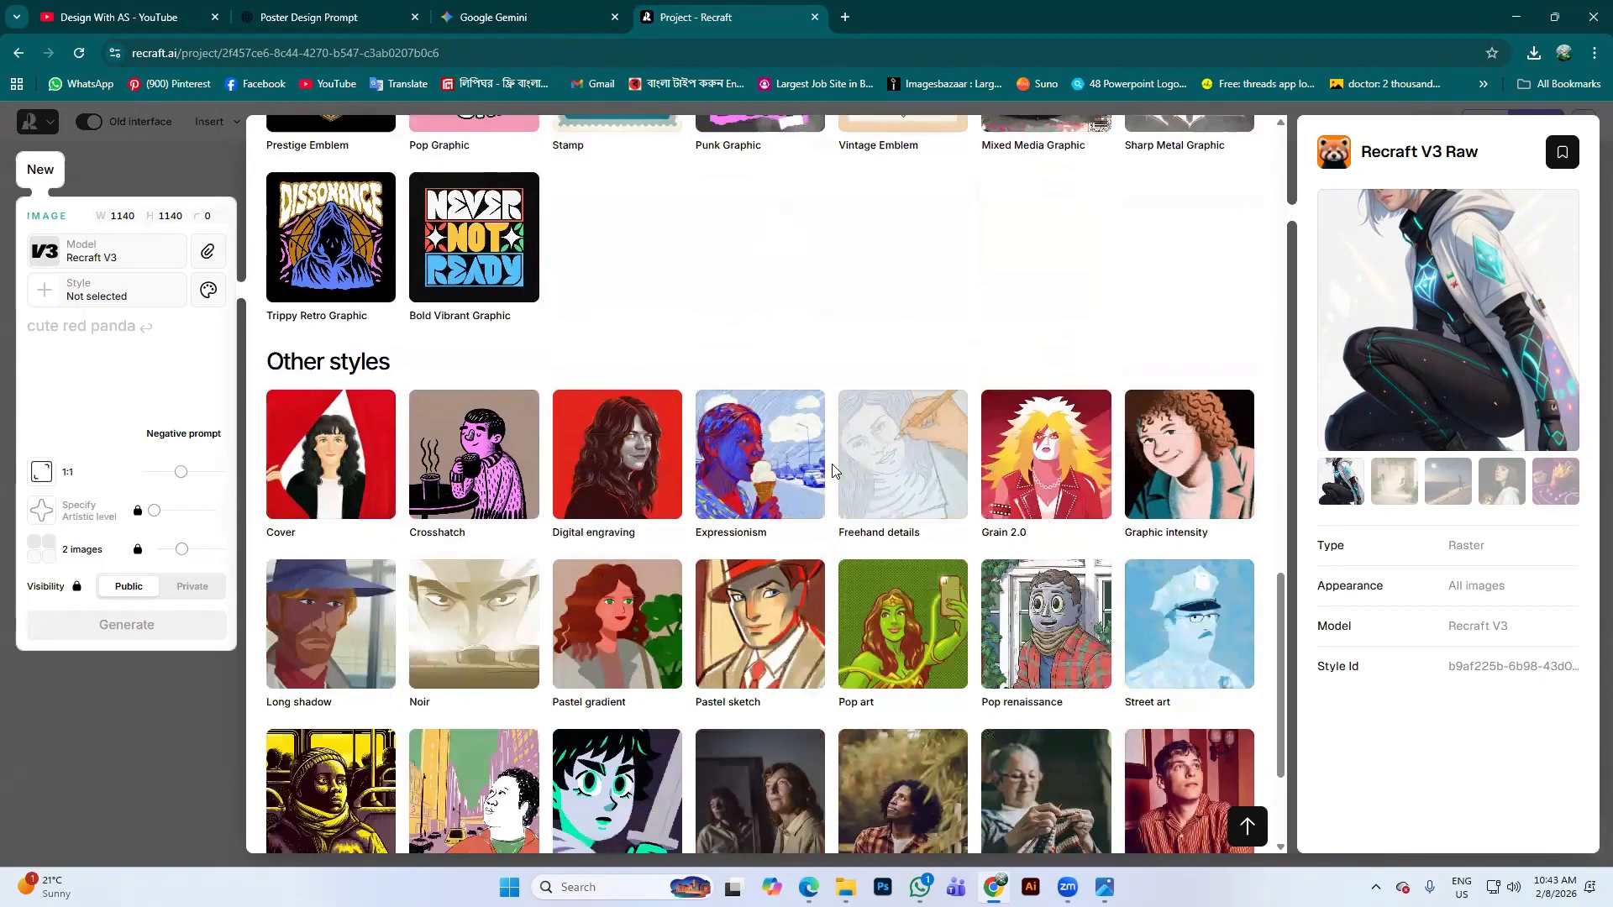
scroll(832, 471, down, 3)
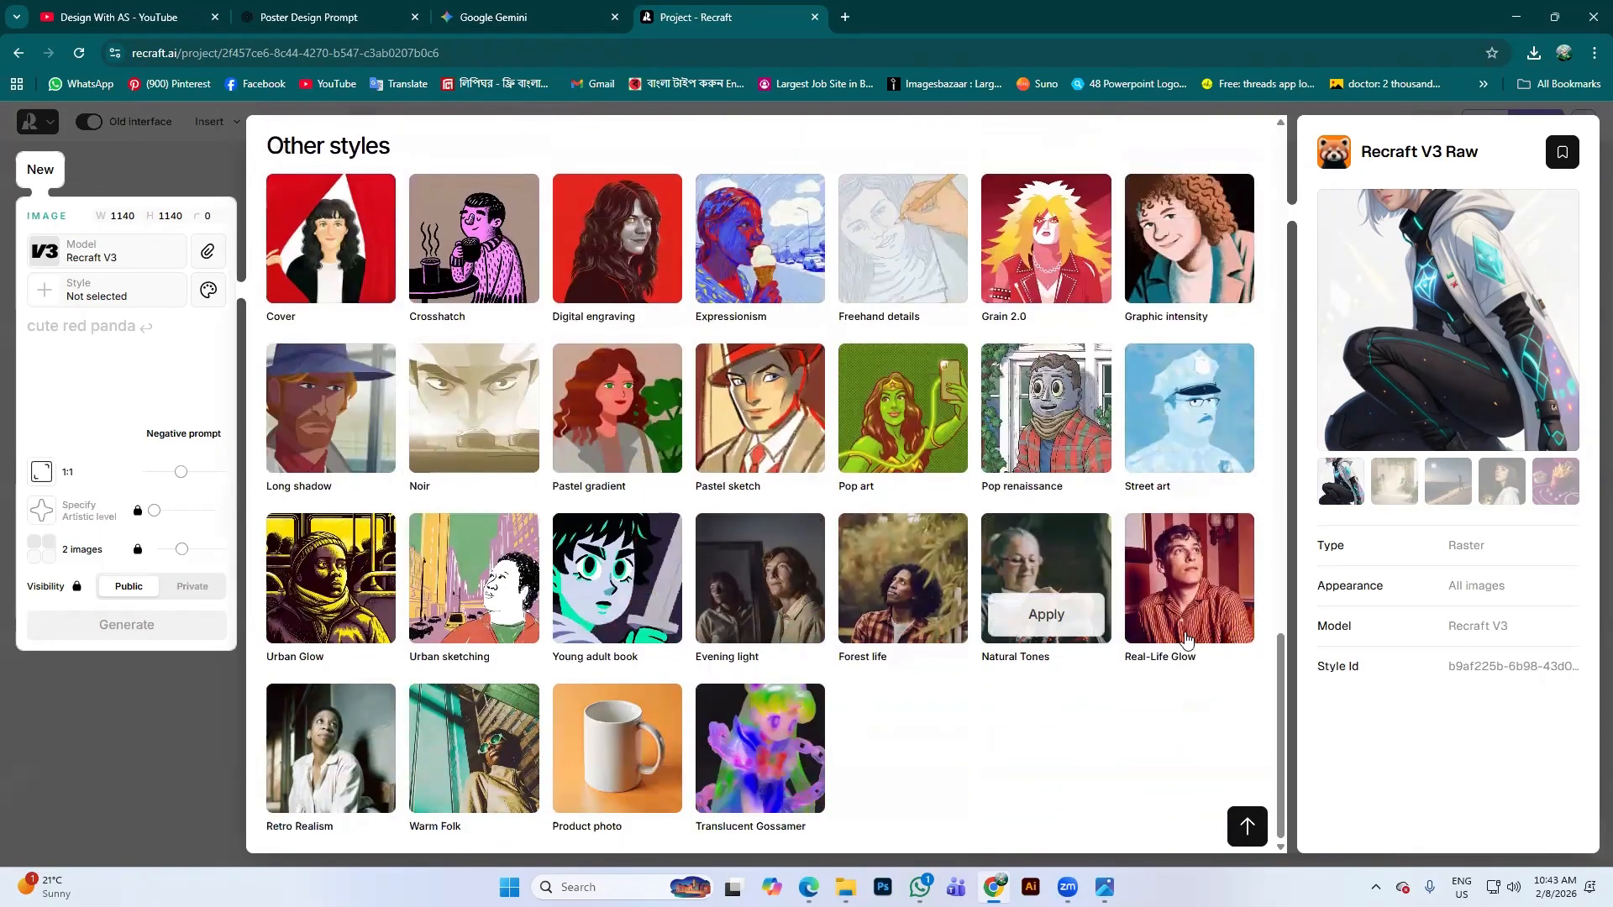
scroll(1078, 620, up, 5)
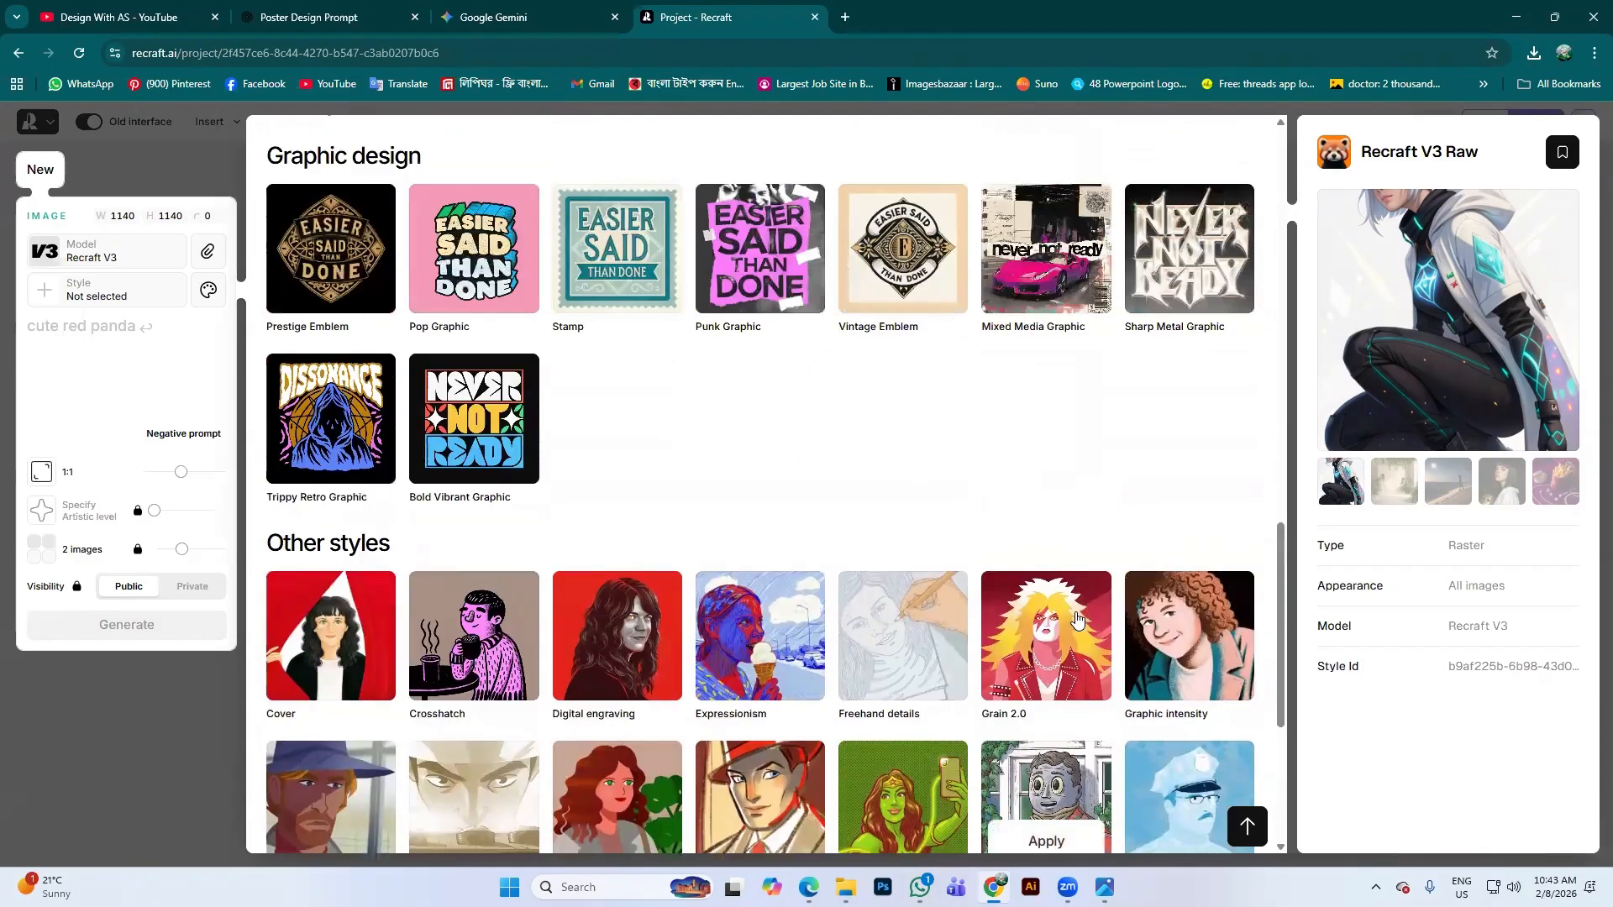
scroll(1076, 617, up, 3)
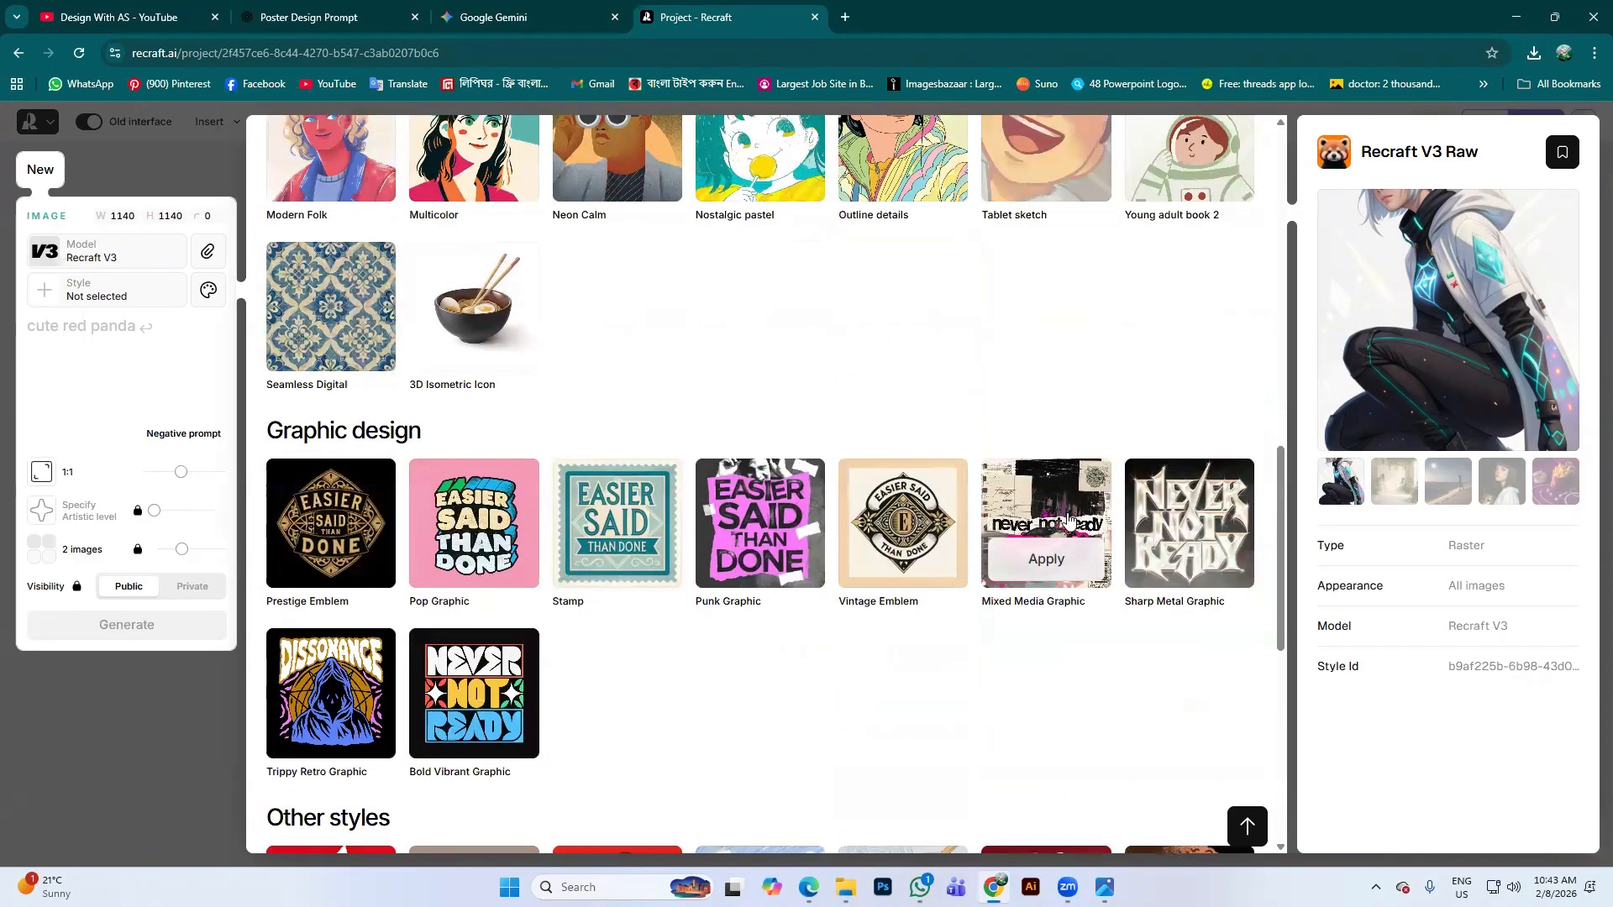
Preview Mixed Media Graphic, then apply the Studio photo style from Photorealism
click(1046, 519)
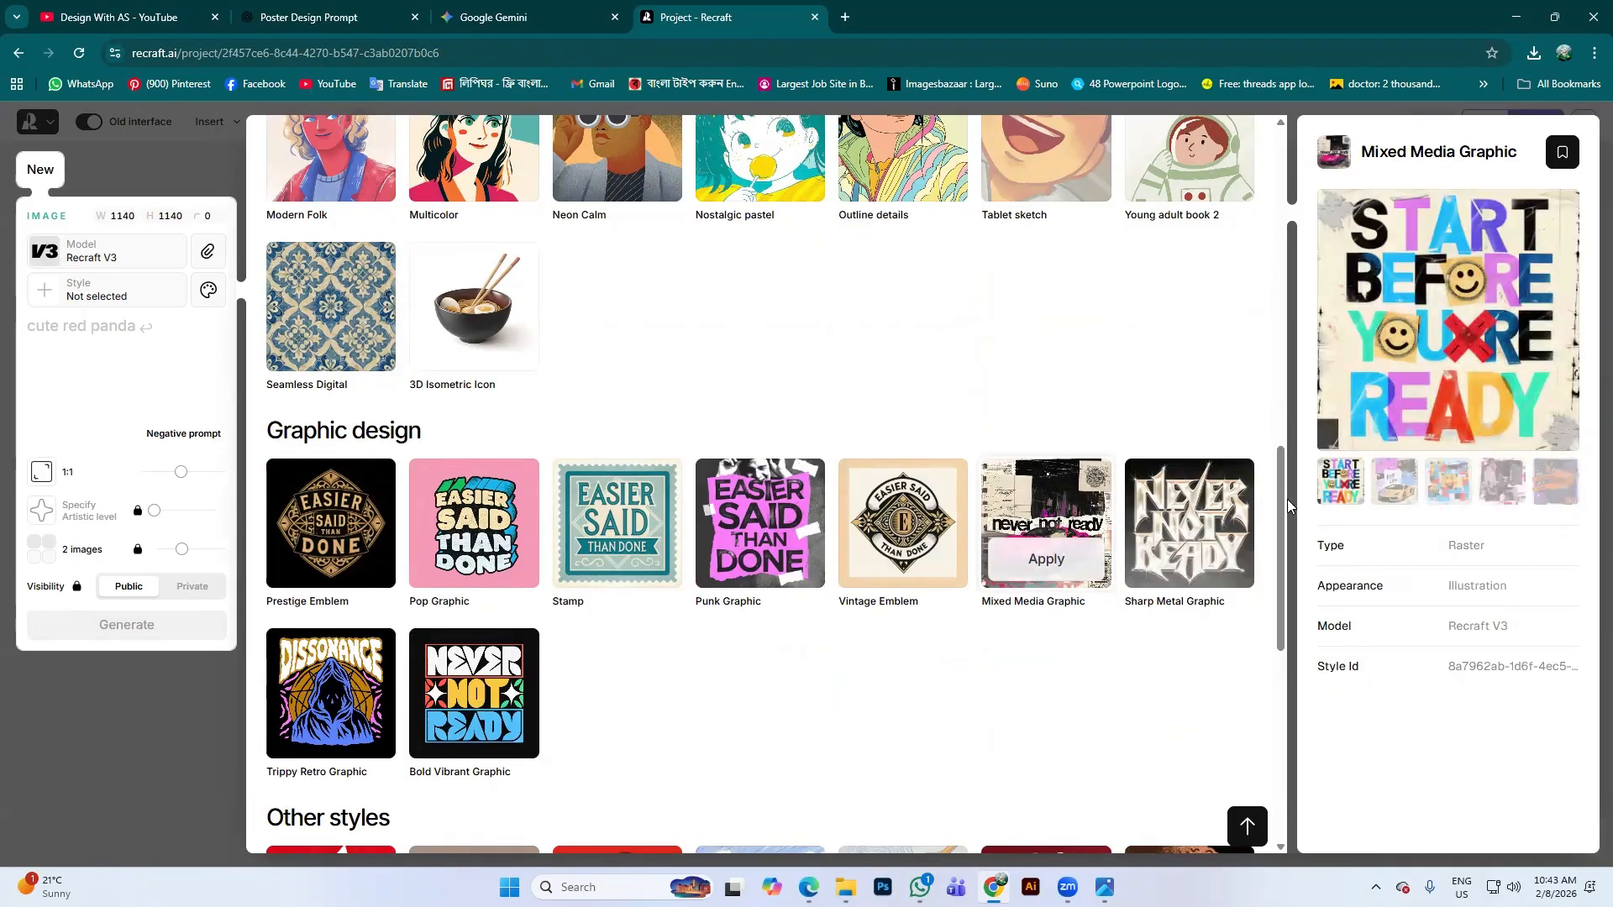
scroll(916, 441, up, 7)
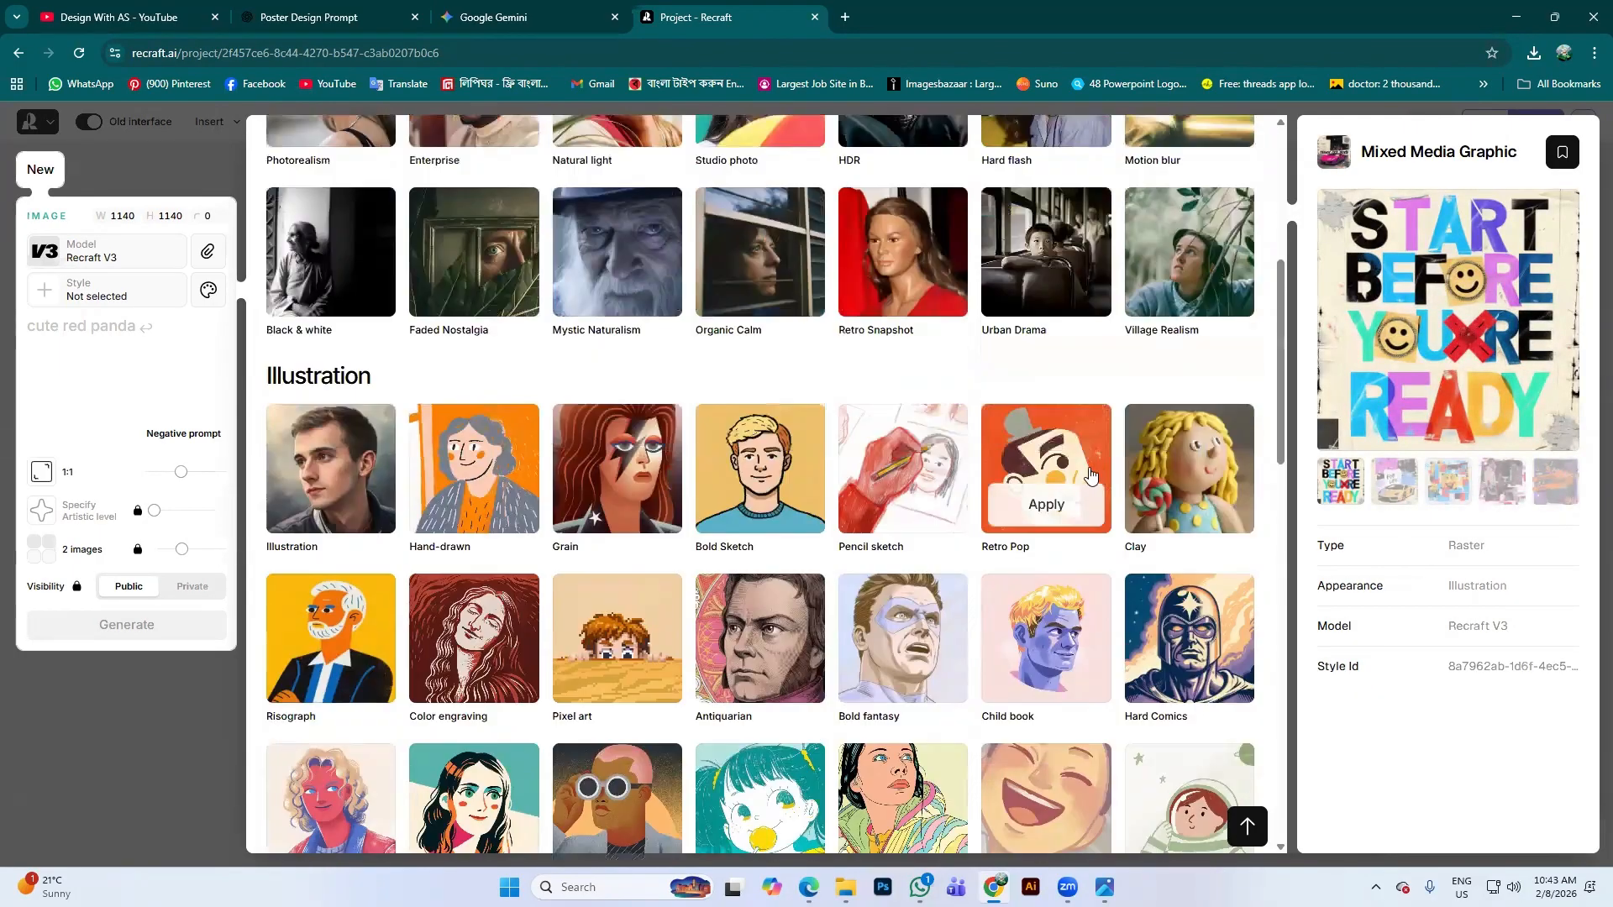
scroll(1090, 476, up, 2)
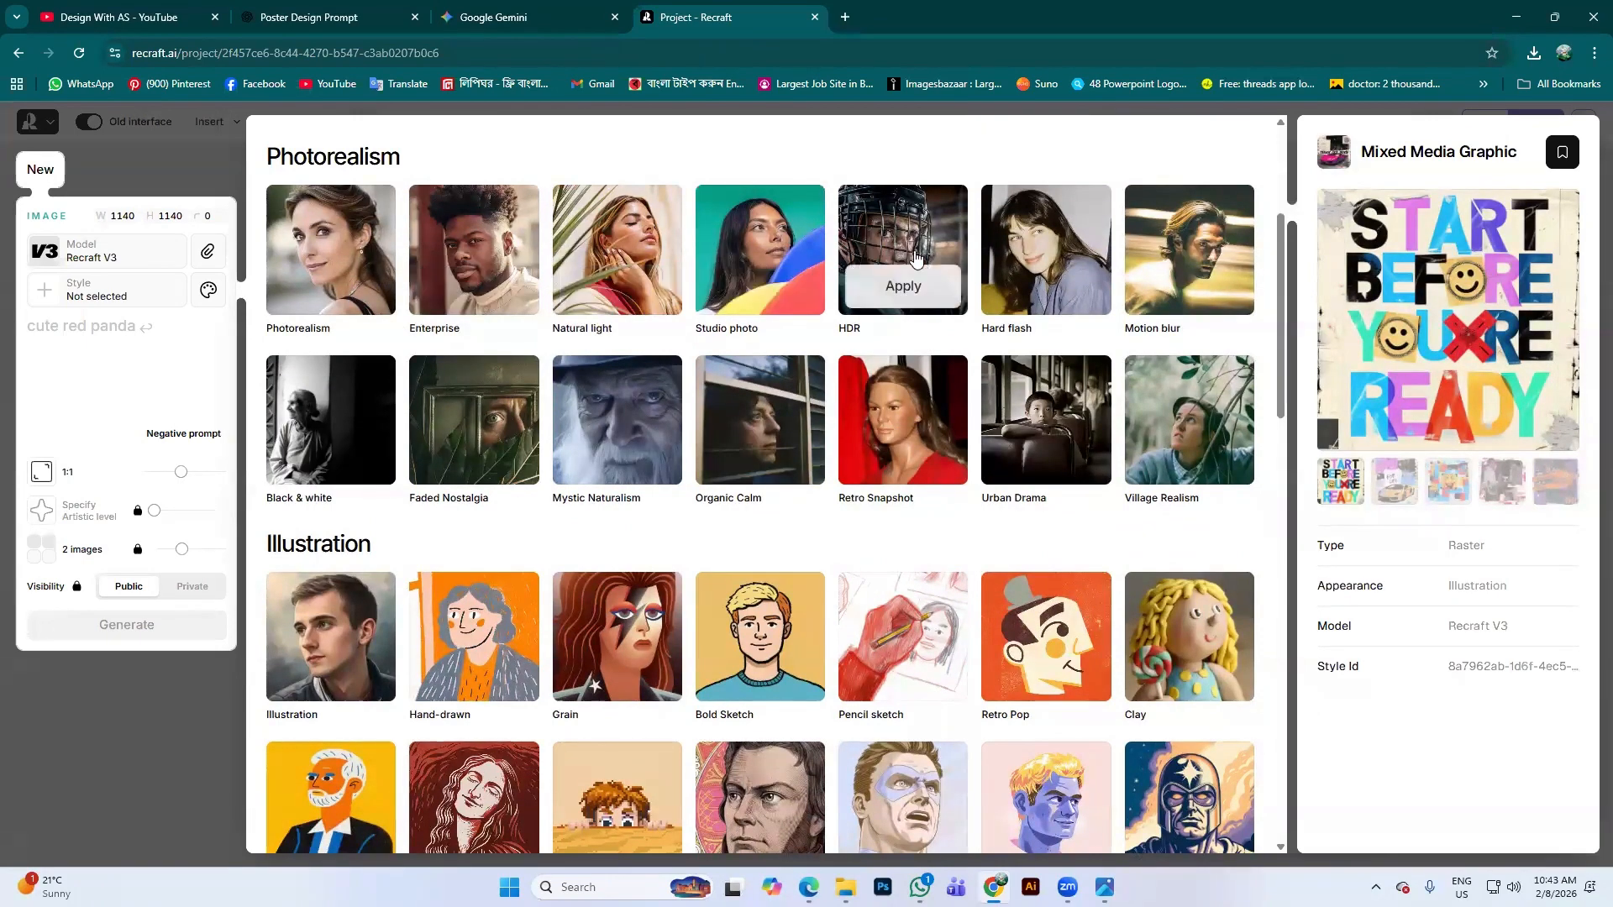
click(737, 242)
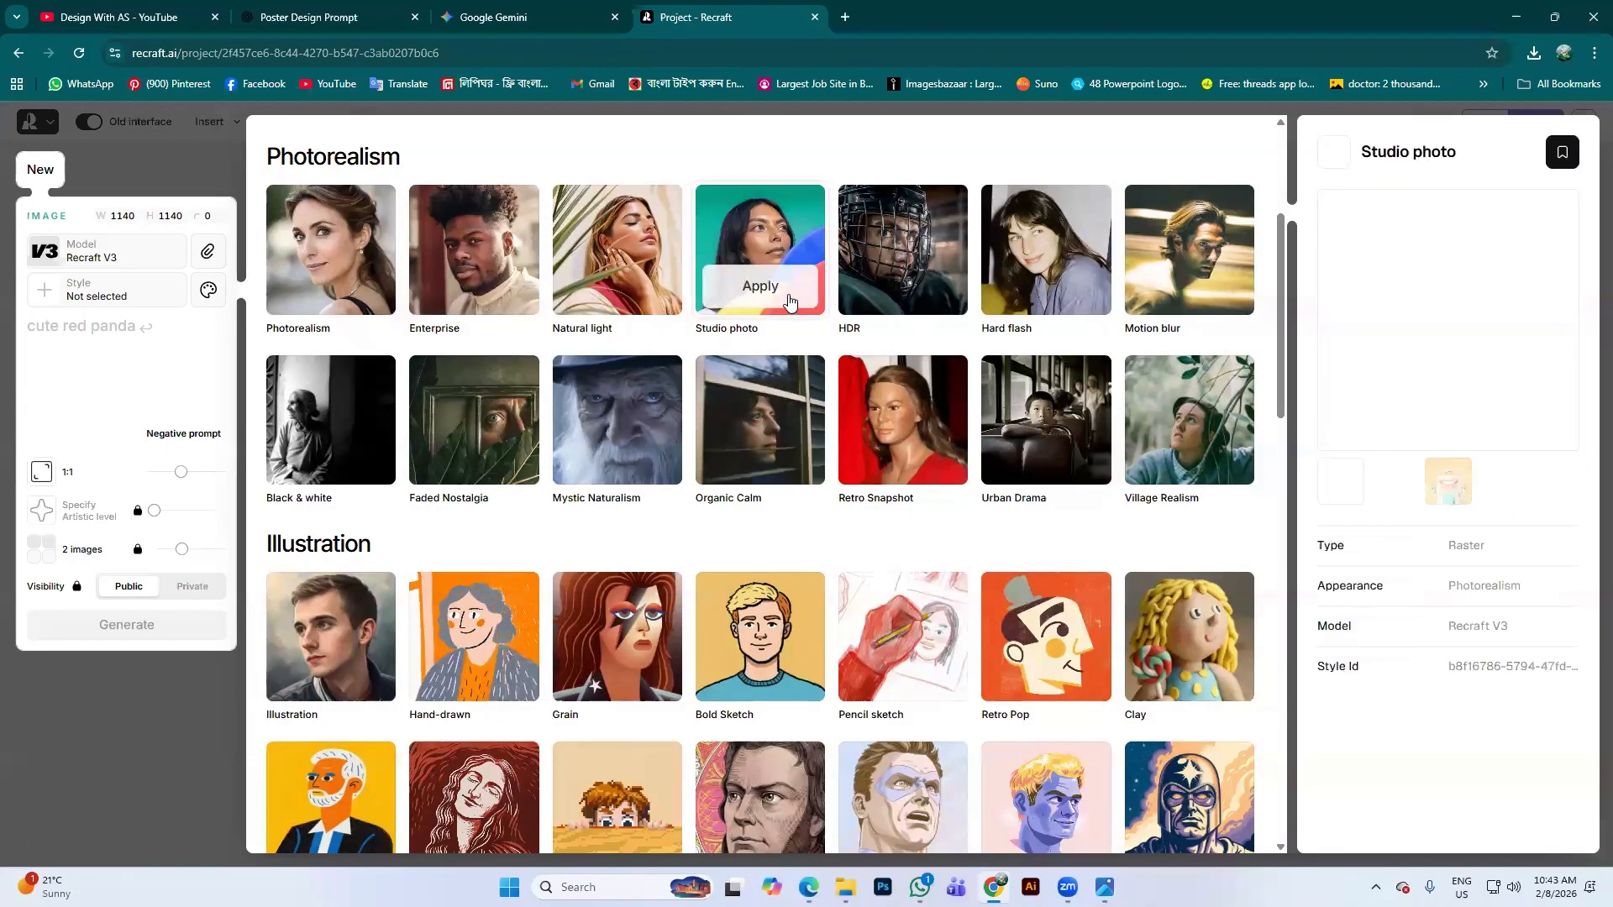
click(786, 288)
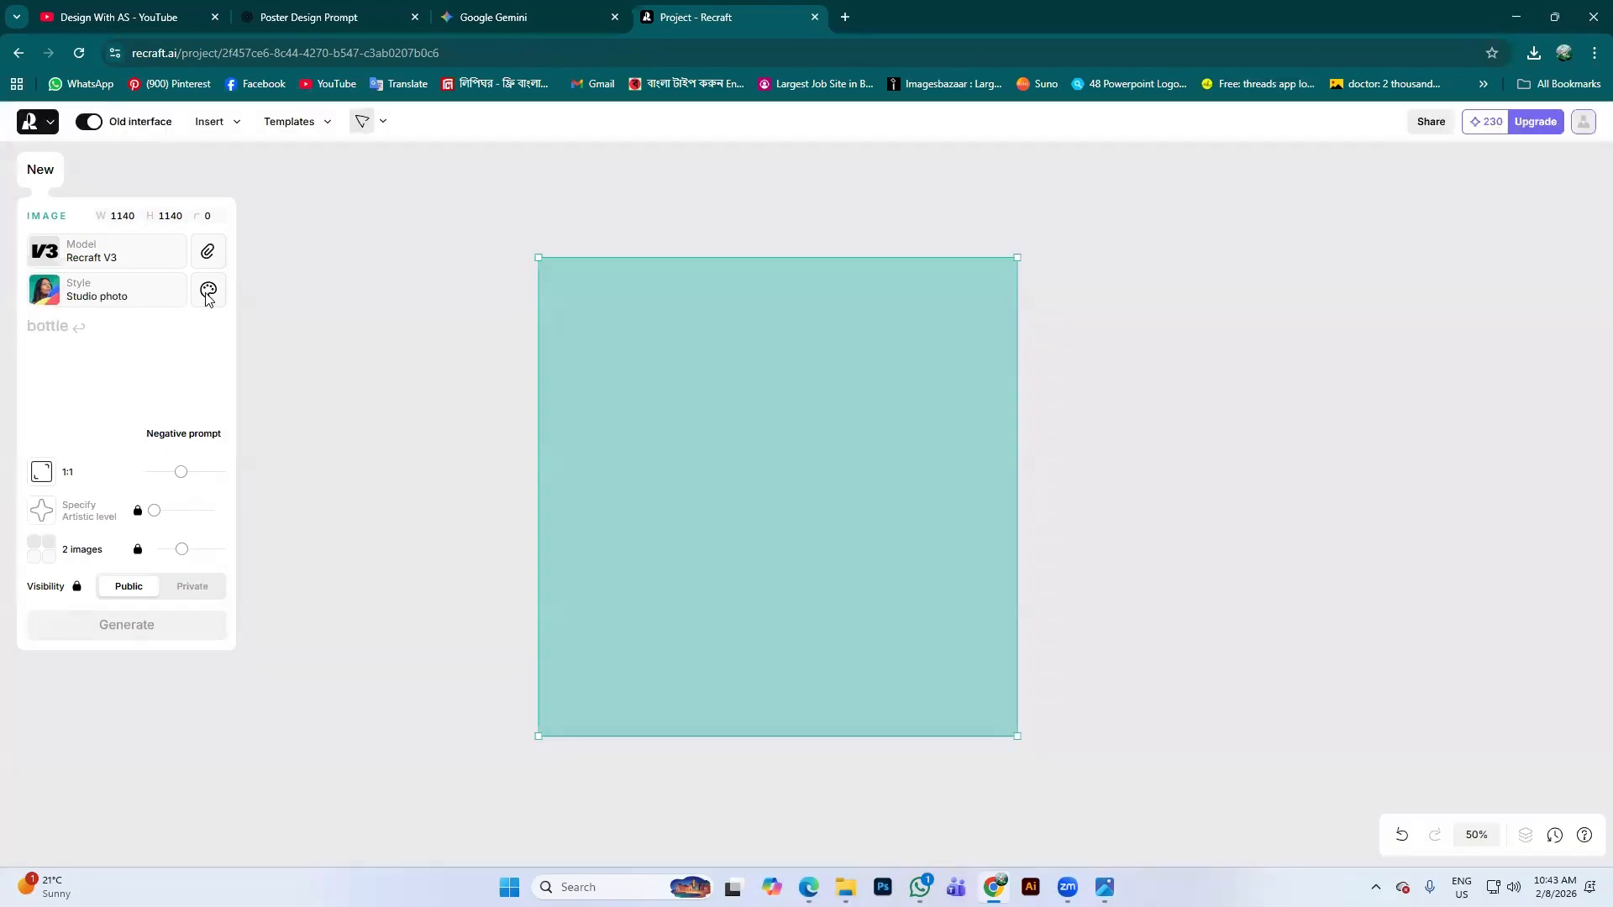
click(208, 294)
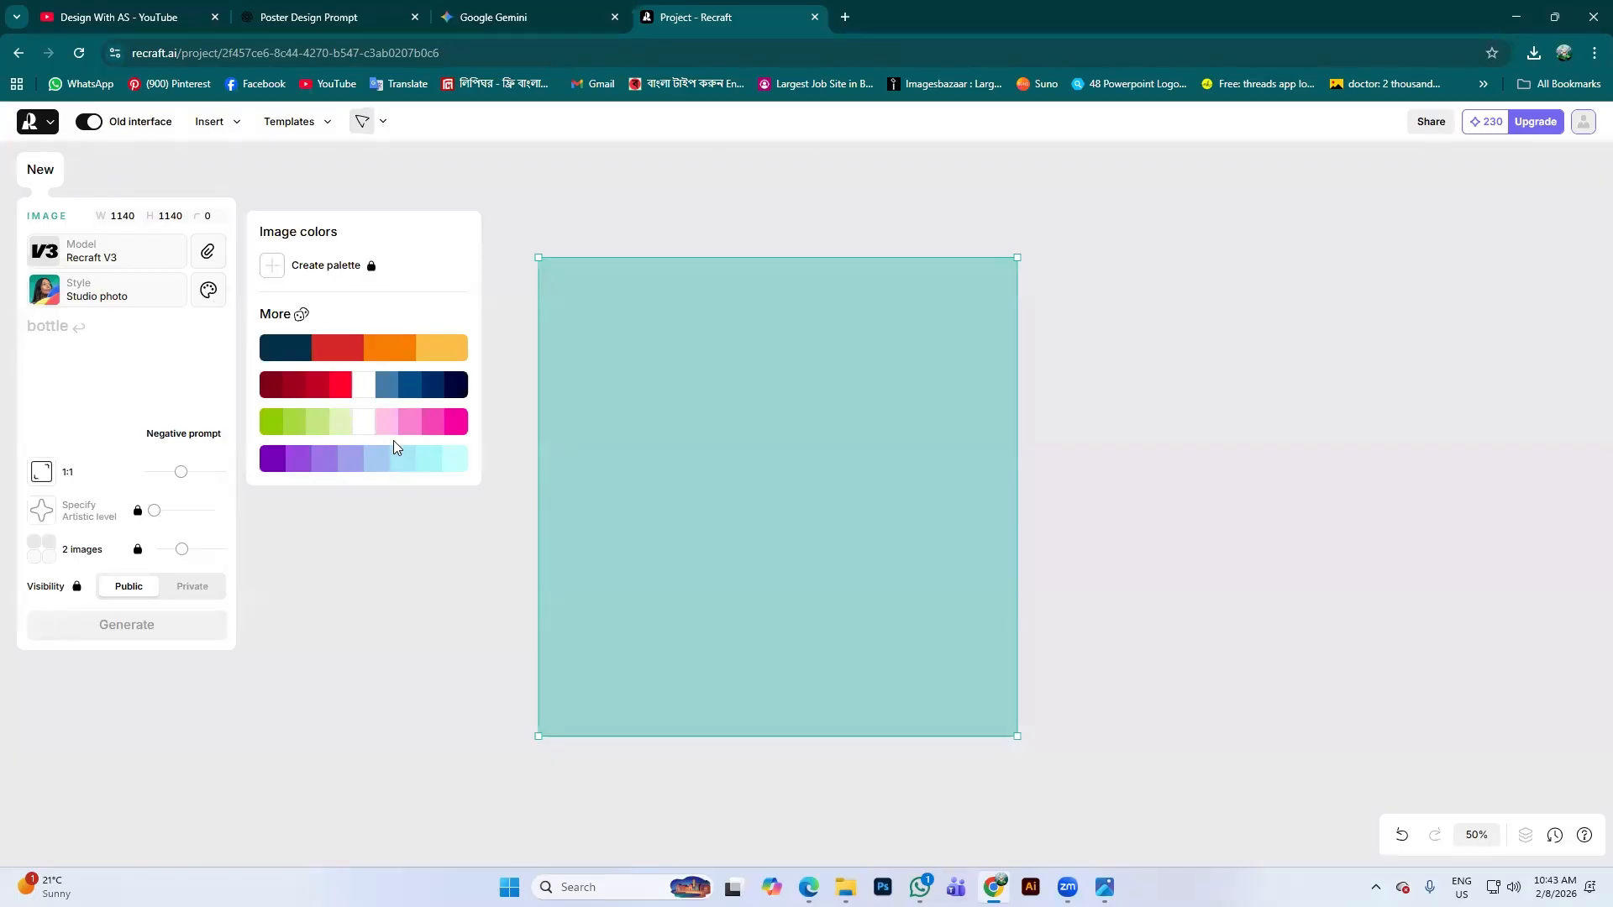
click(307, 386)
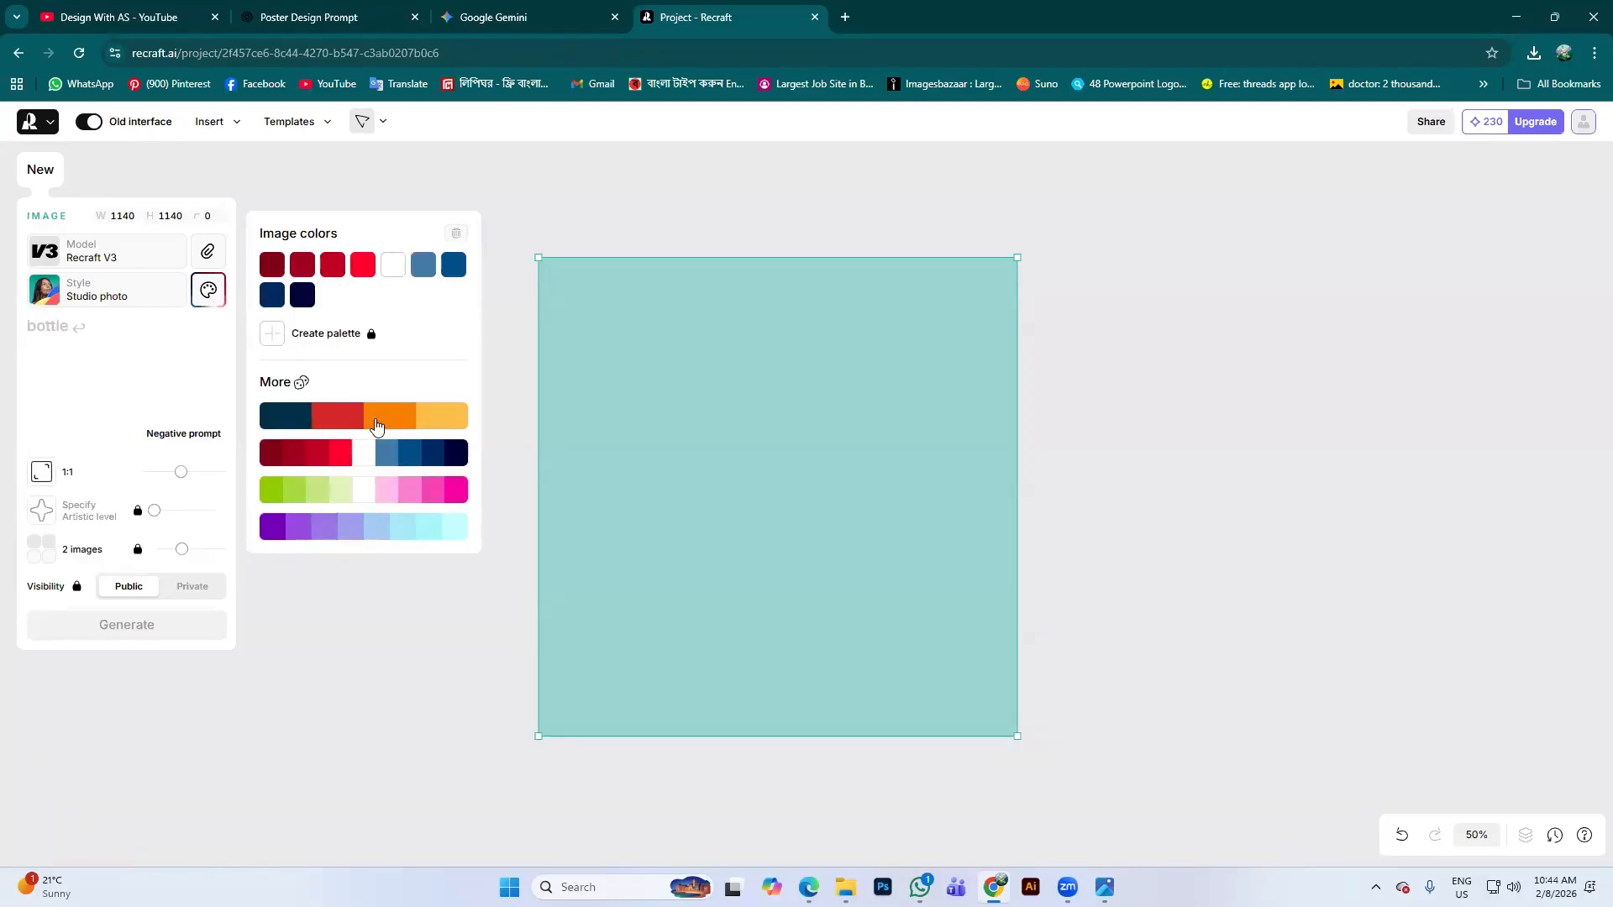
click(374, 418)
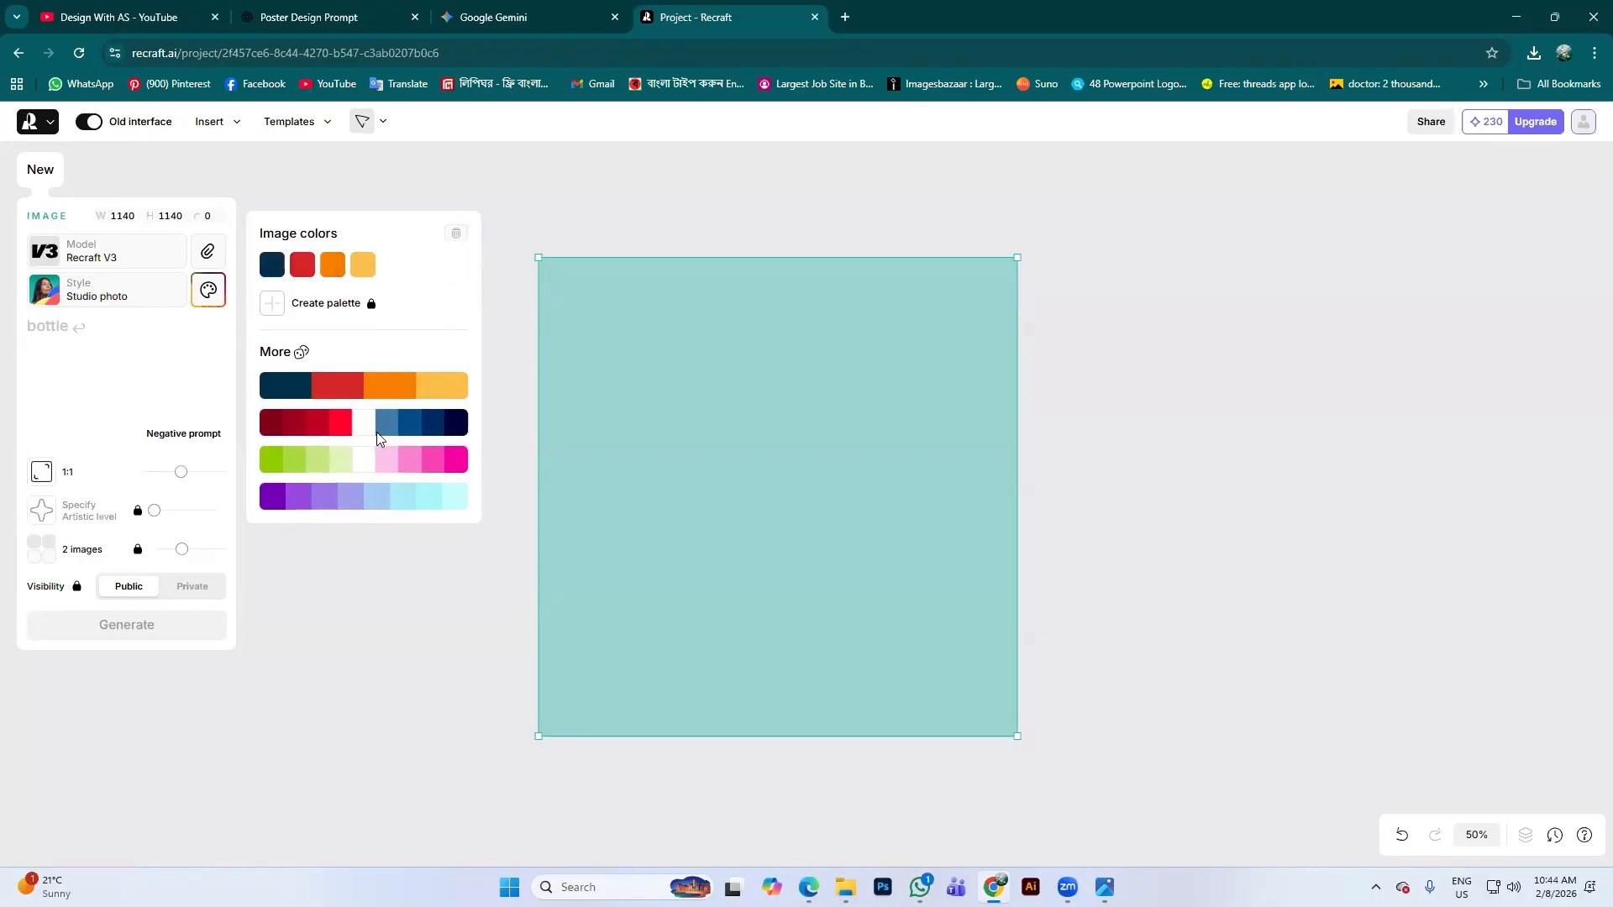
click(369, 460)
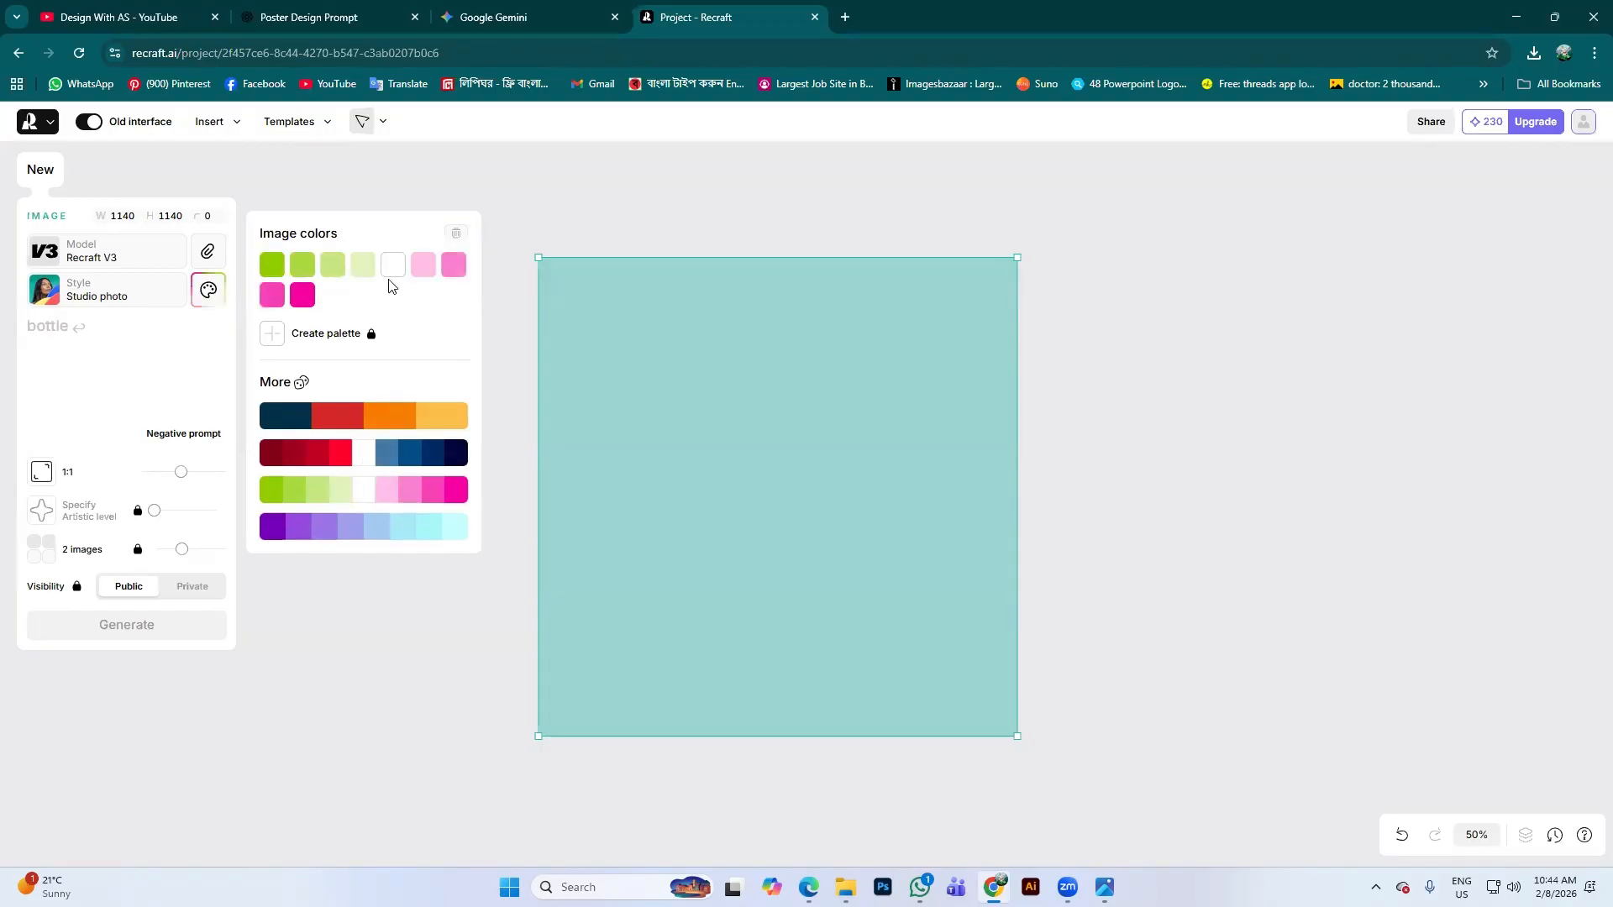
click(339, 421)
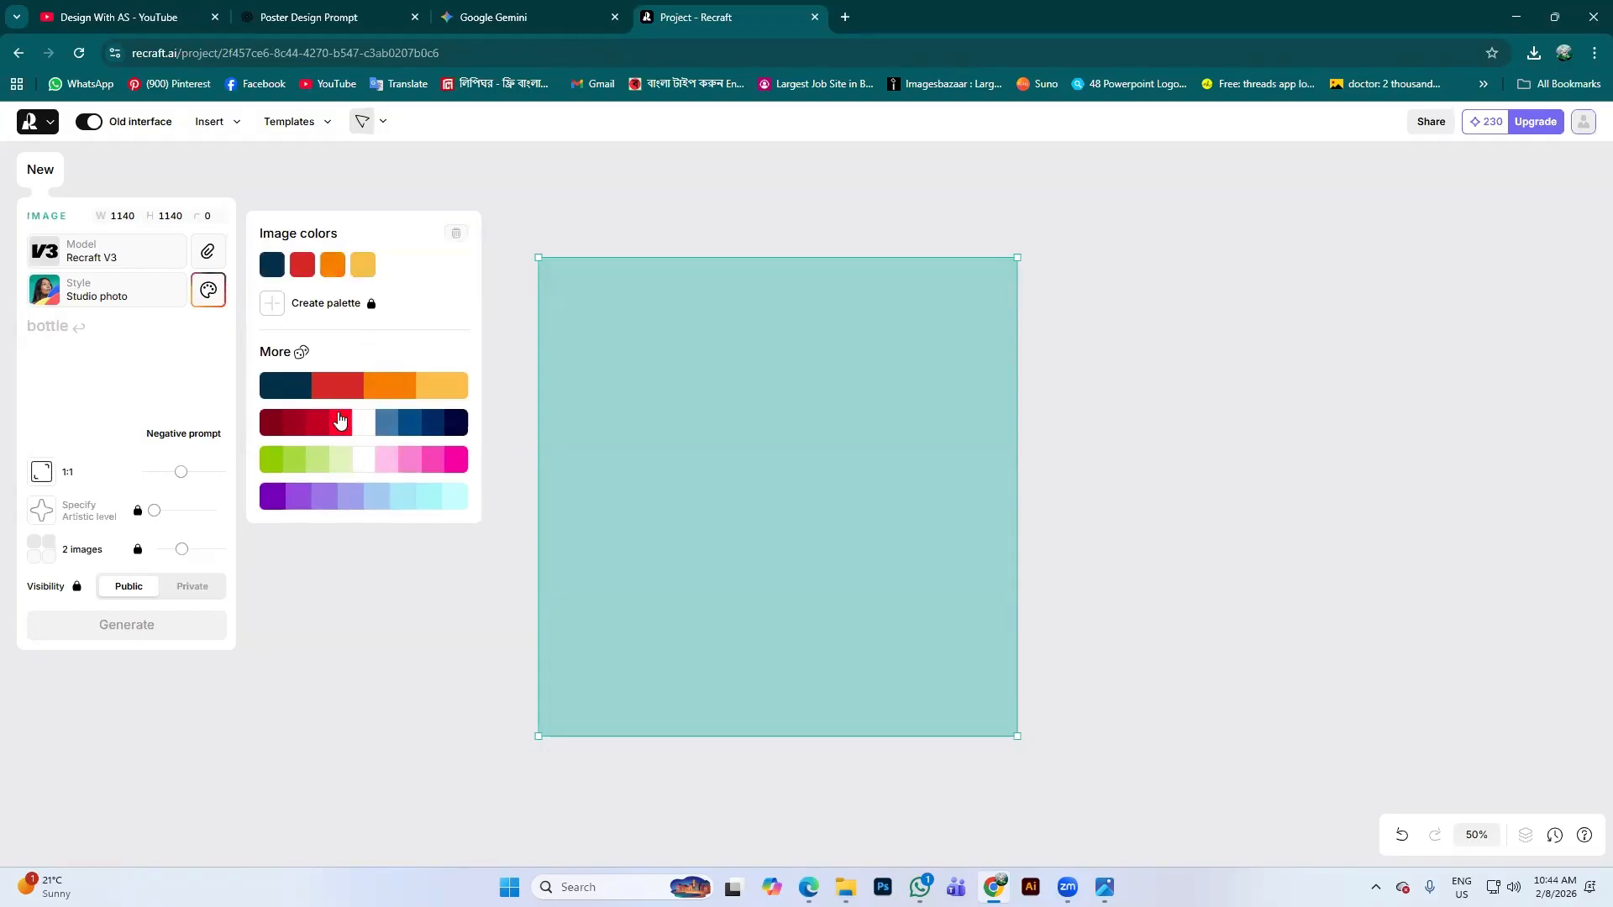
click(457, 232)
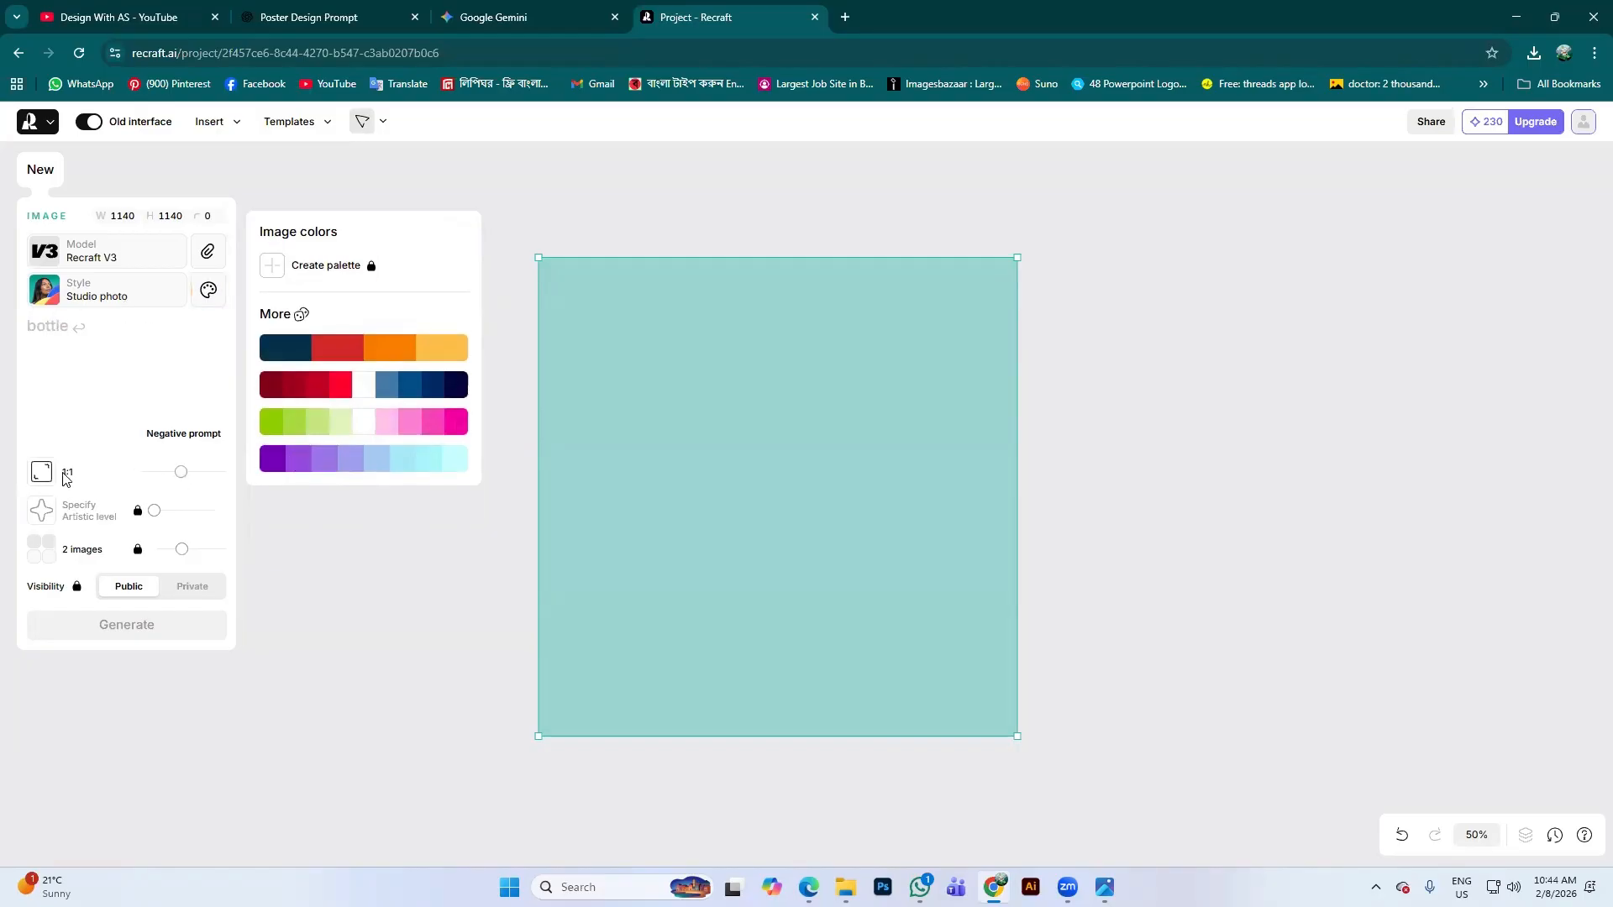
drag(186, 479, 183, 484)
mouse_move(155, 518)
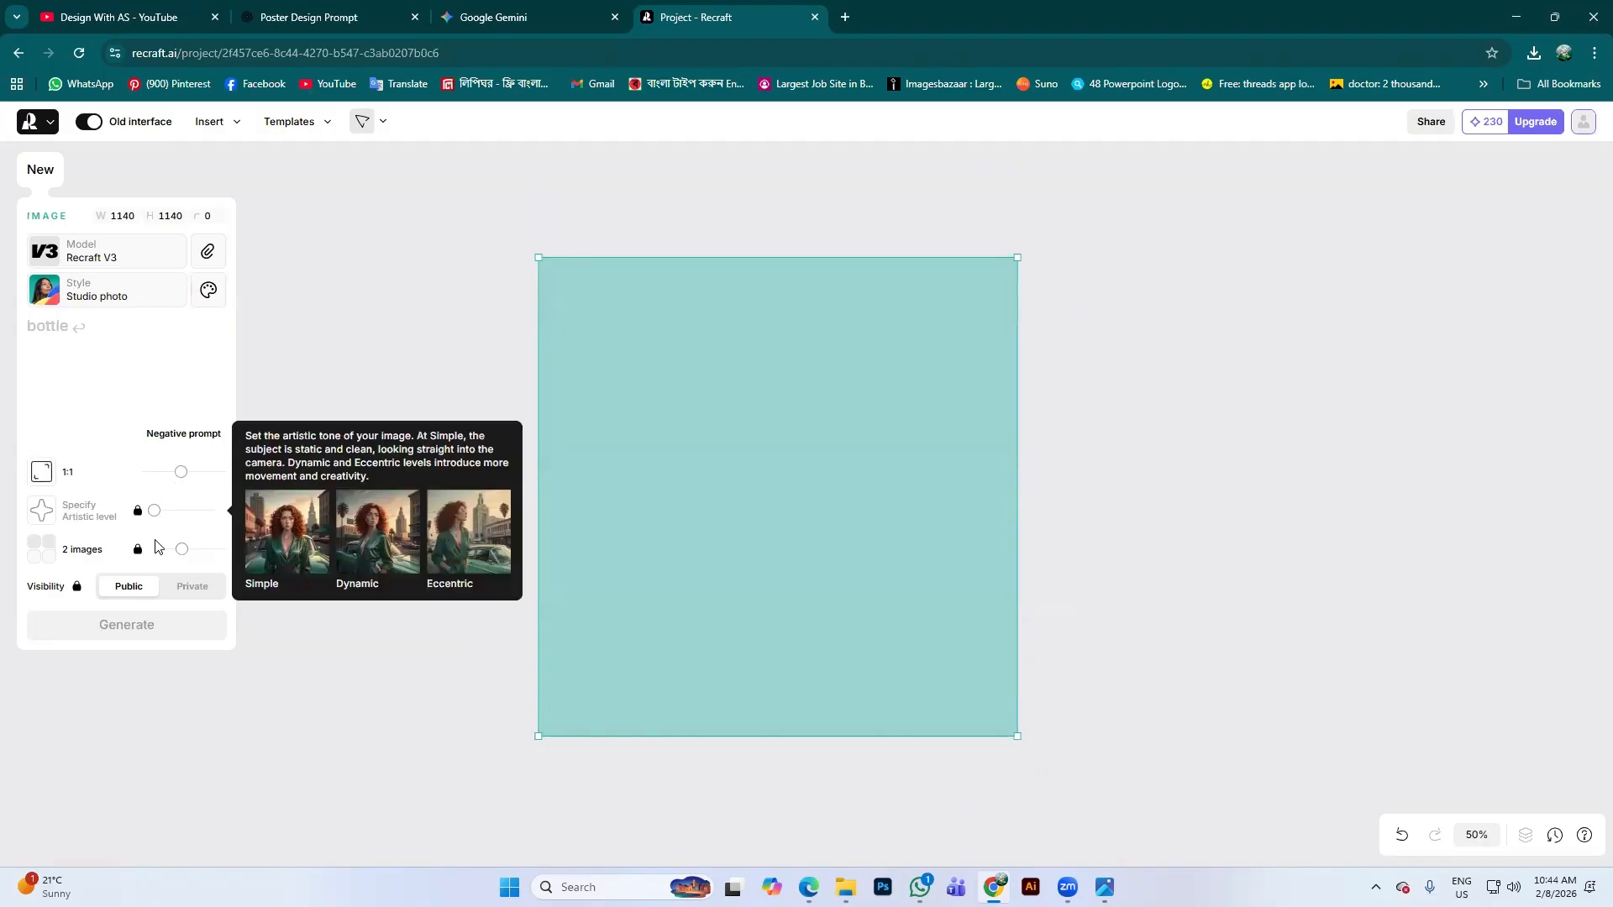
click(195, 590)
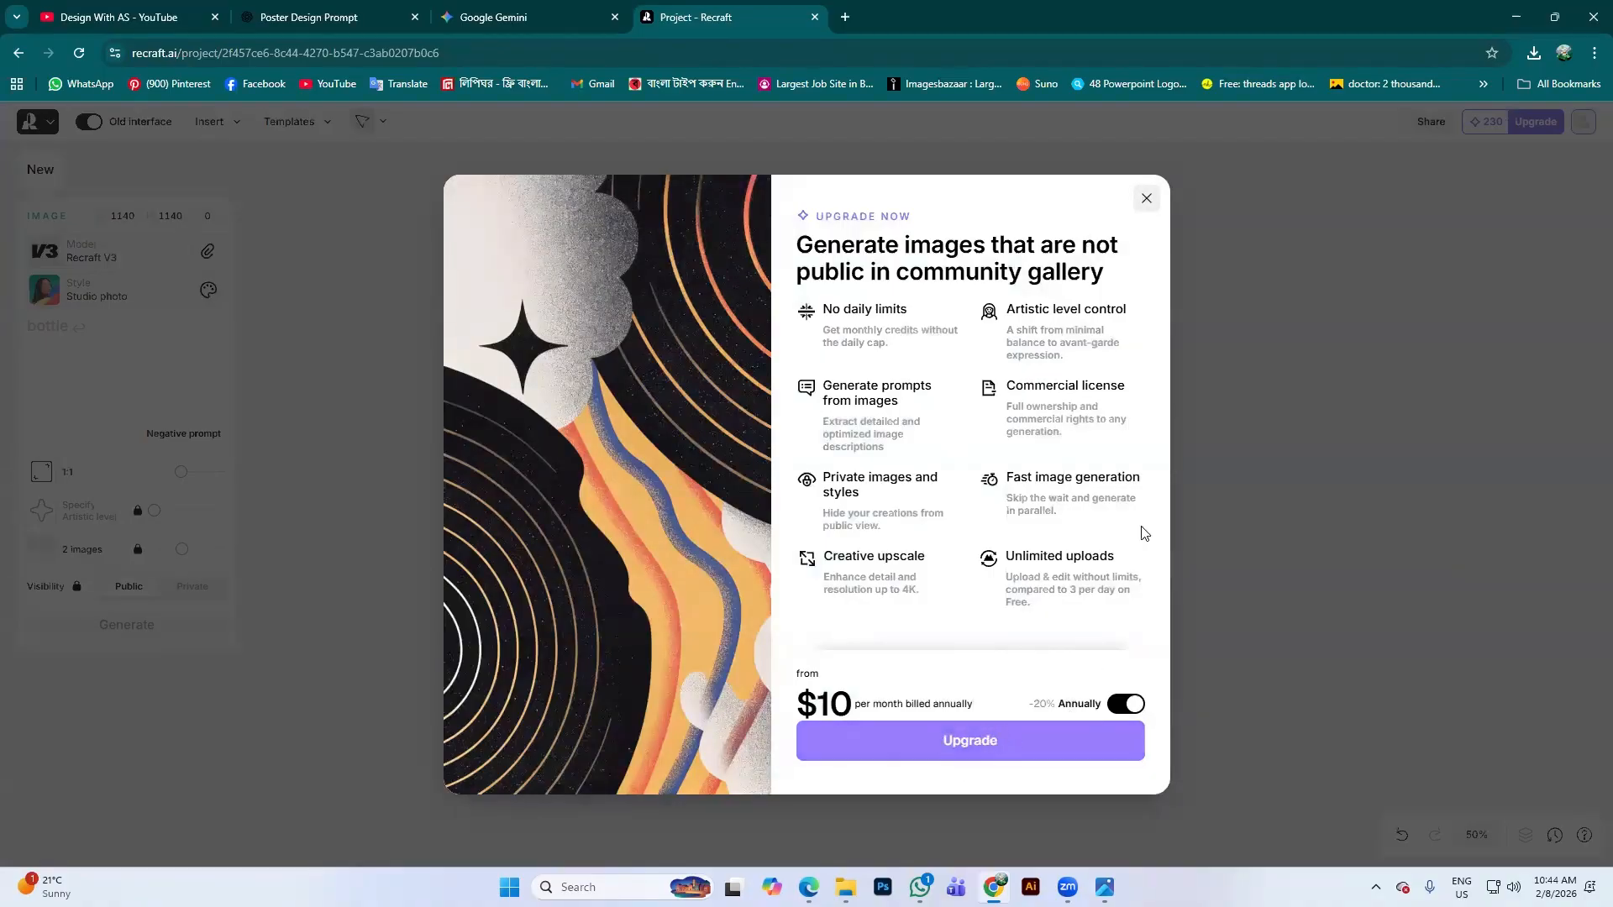
click(1146, 200)
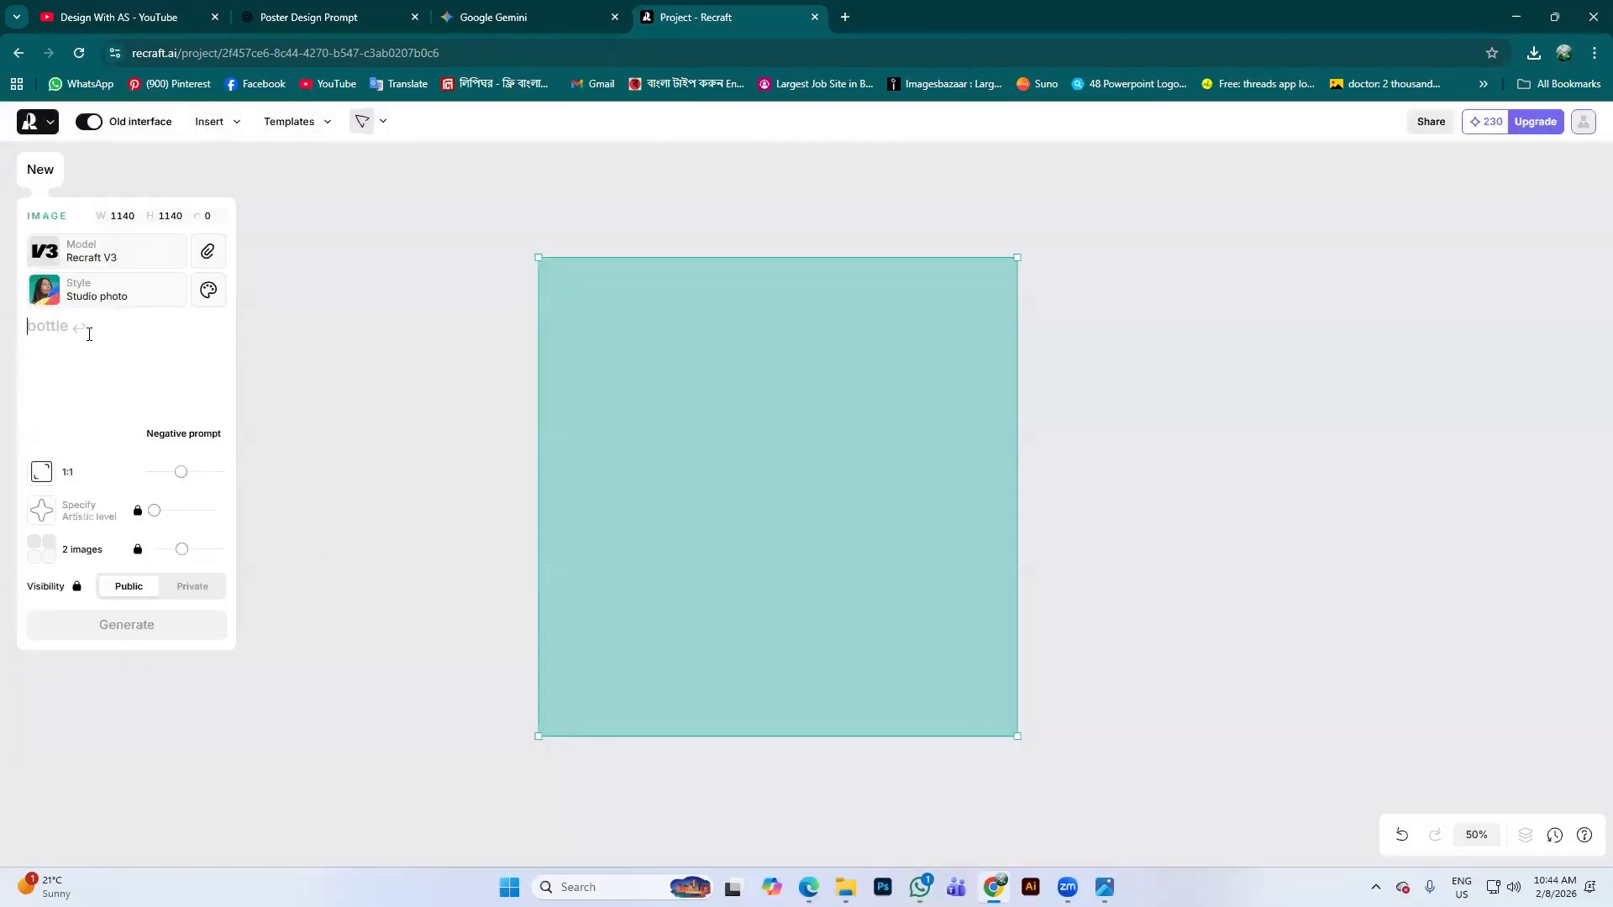
Paste the chips-packet prompt and generate studio-photo images
text(A realistic lifestyle product photoshoot featuring a man holding a chips packet in his hand. The man is casually standing, with a natural and confident pose, focusing attention on the chips packet. The chips packet is clearly visible, modern packaging design, yellow and green color combination, matte texture. Natural lighting with soft shadows, clean background, shallow depth of field to keep the focus on the product. Ultra-realistic skin tones, detailed hand texture, professional photography style, front view composition, 4K resolution, sharp focus, cinematic color grading.)
scroll(89, 344, down, 4)
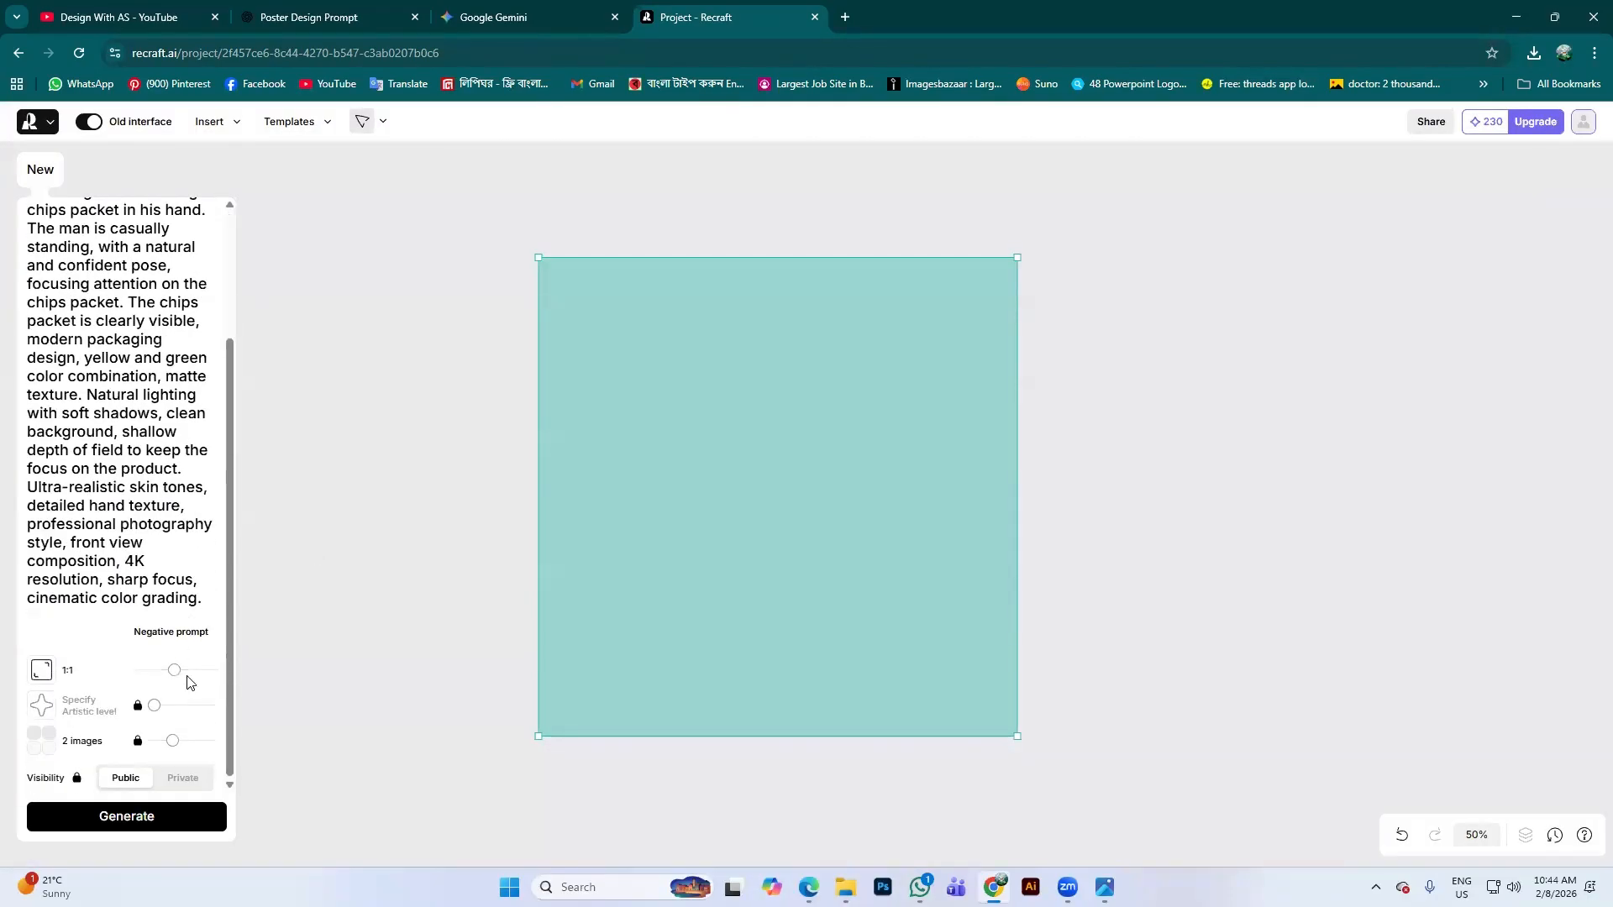
scroll(206, 521, up, 4)
scroll(206, 521, down, 3)
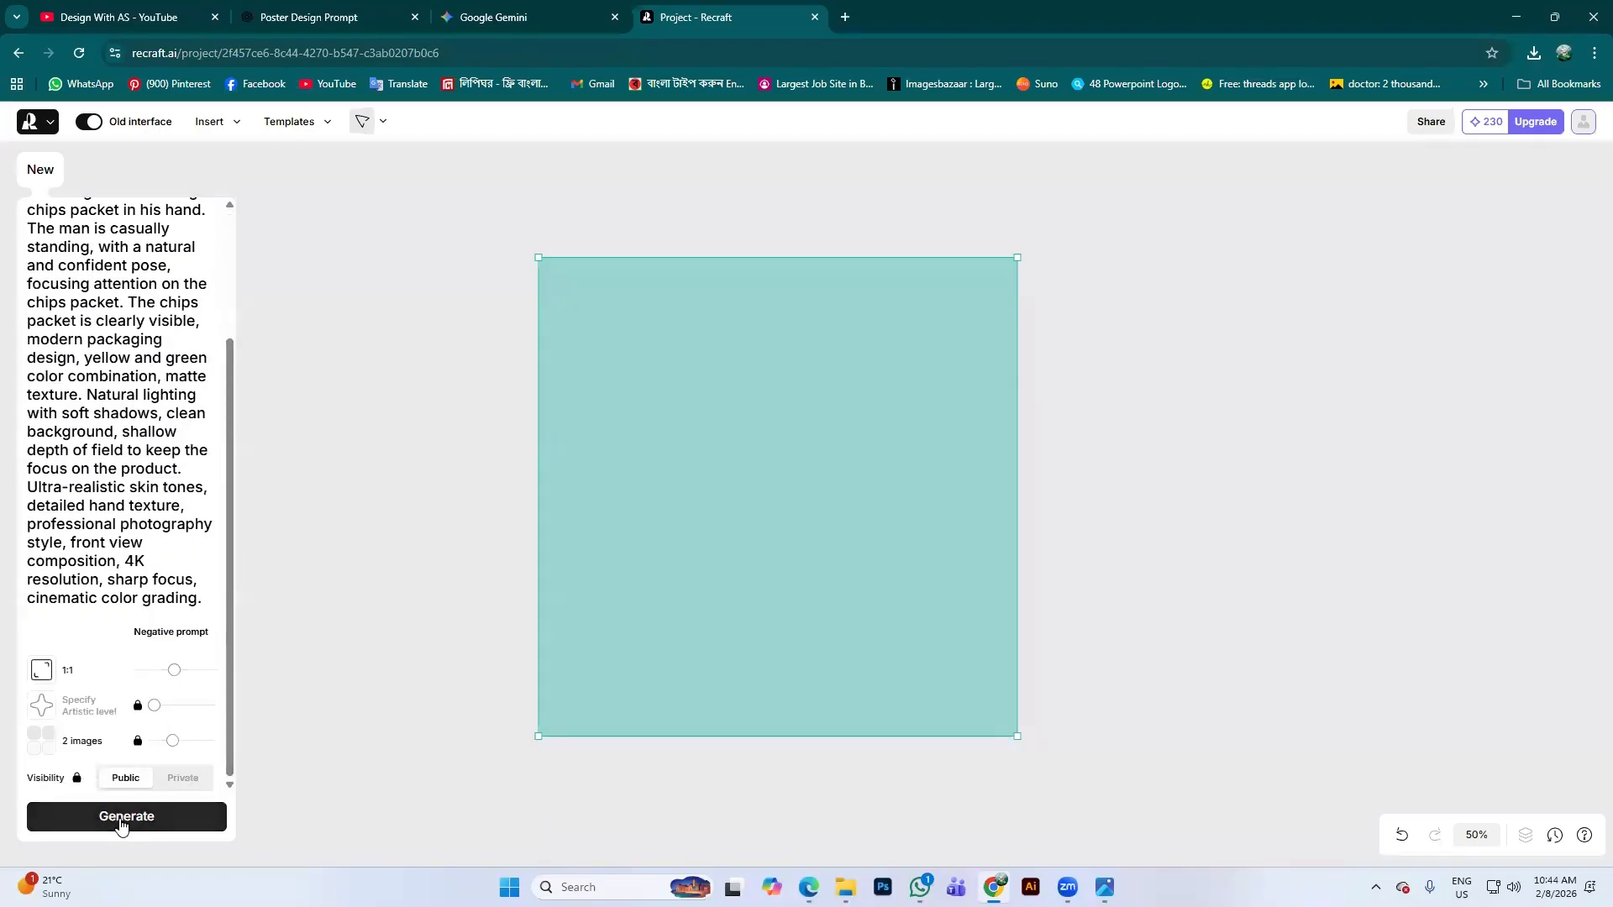
click(126, 817)
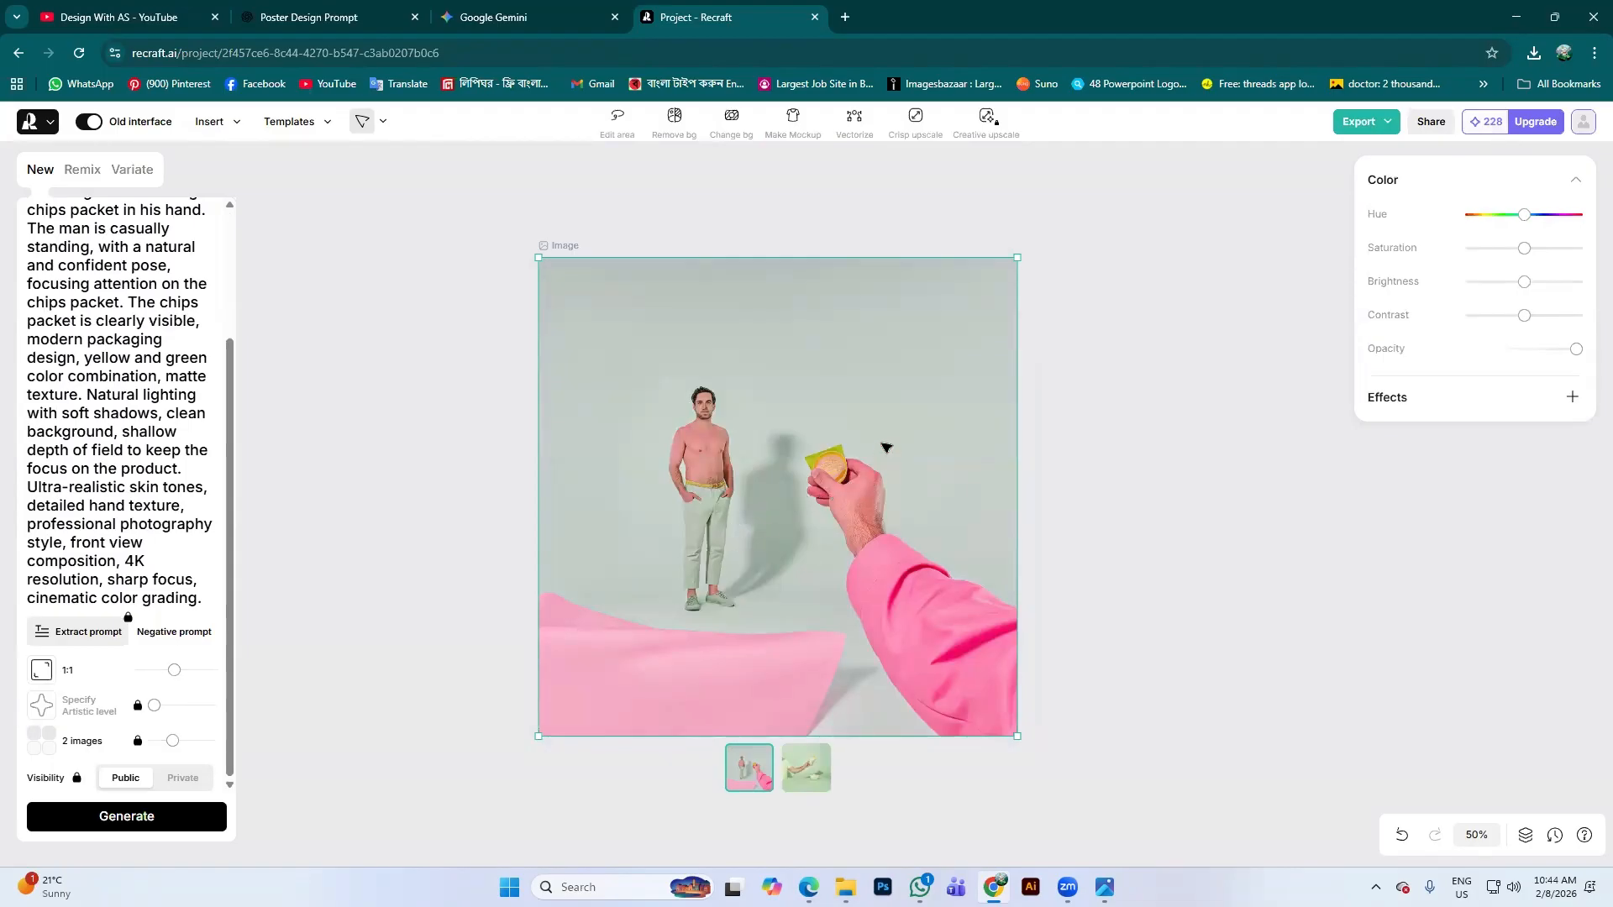
Compare the two generated variants, then switch to the Poster Design Prompt chat
click(810, 752)
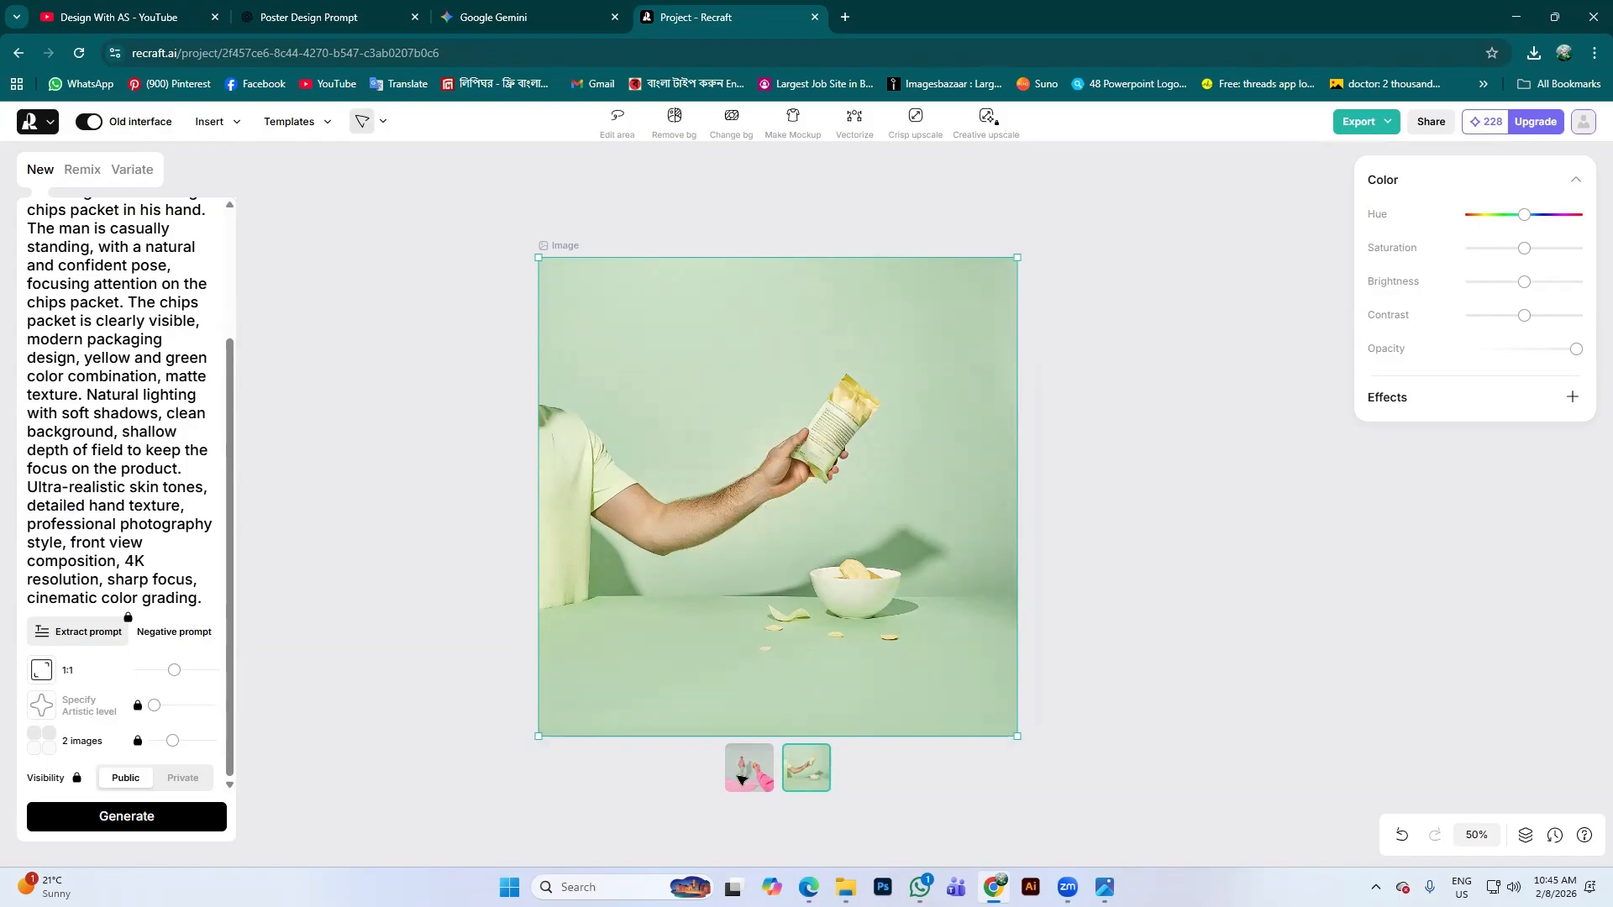
click(747, 778)
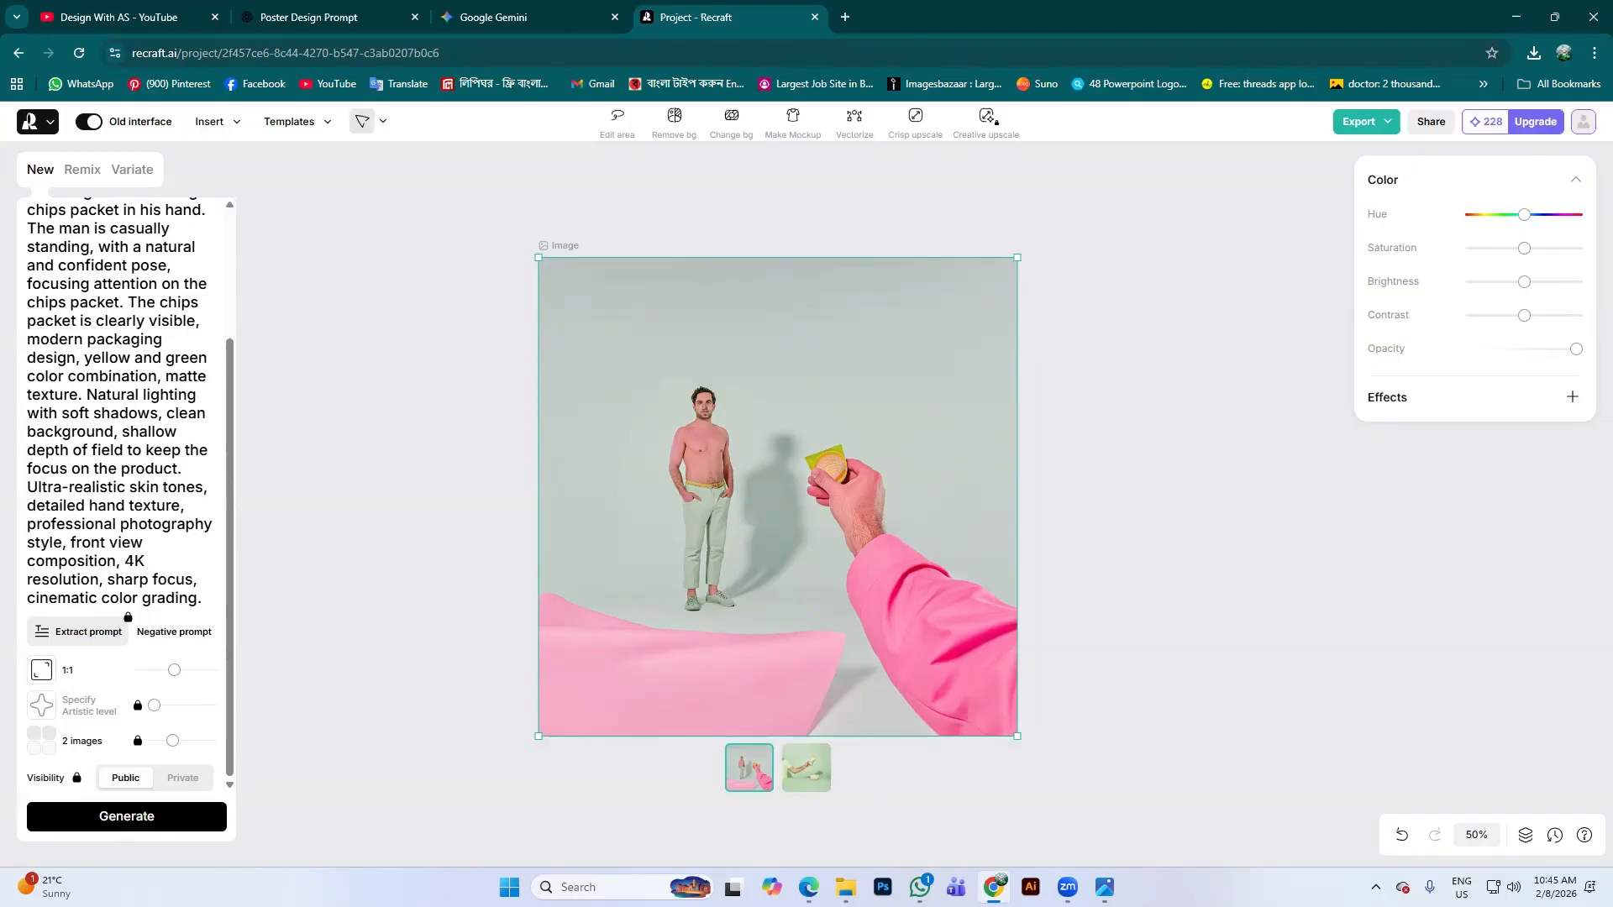
click(342, 10)
scroll(758, 380, up, 10)
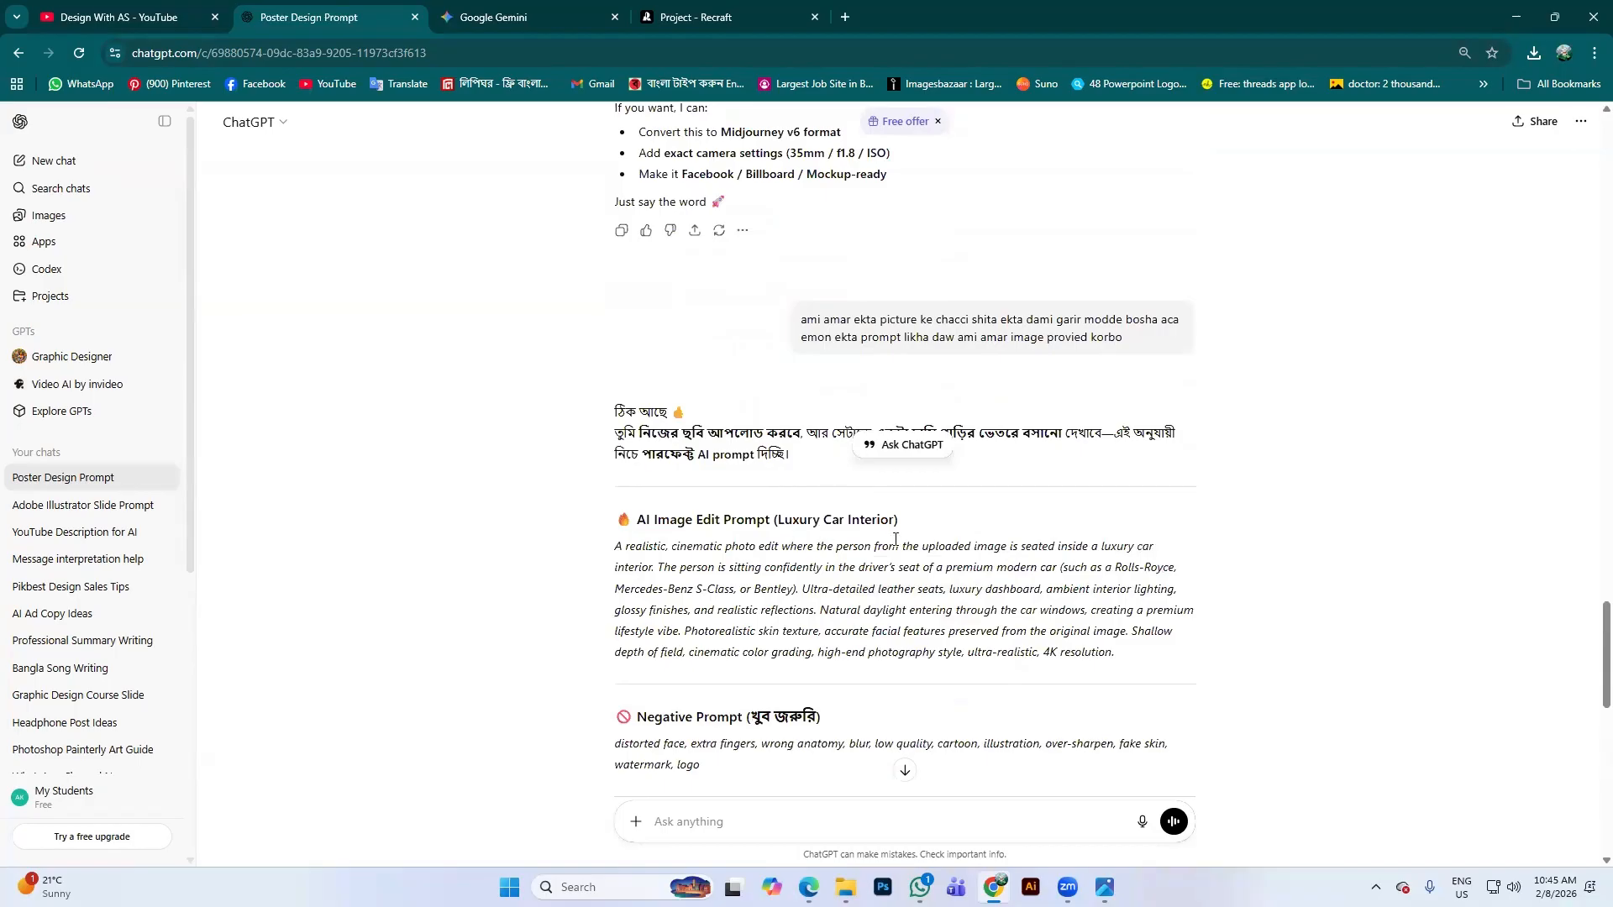
Select the chips-packet AI Image Prompt text in ChatGPT and return to the Recraft tab
scroll(895, 539, up, 9)
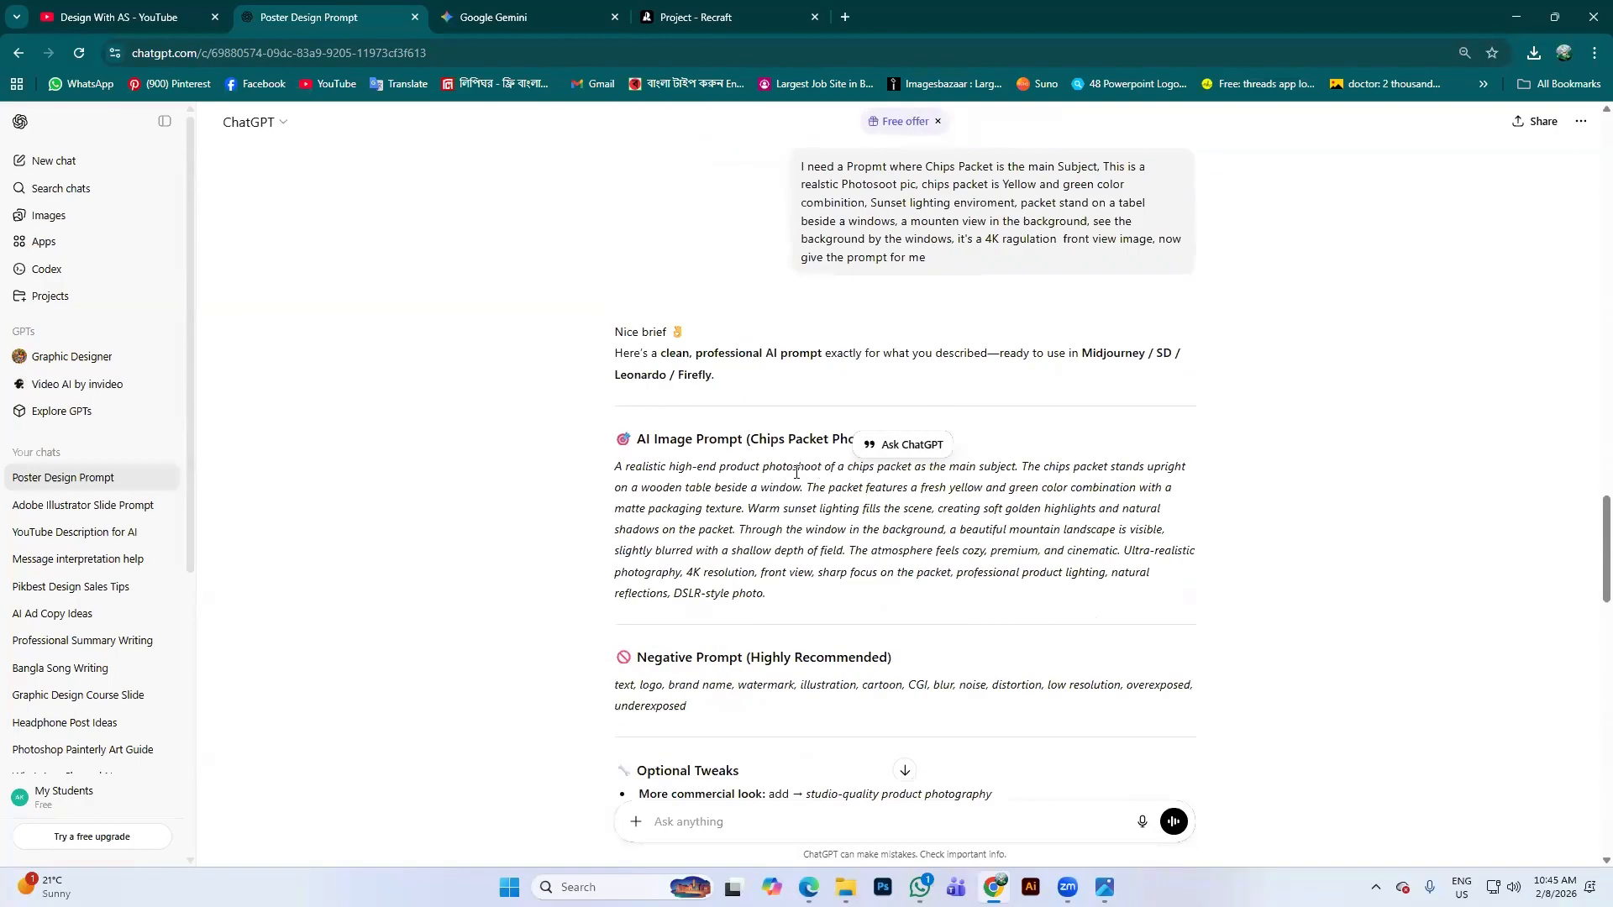
drag(611, 473, 927, 626)
key(ctrl+c)
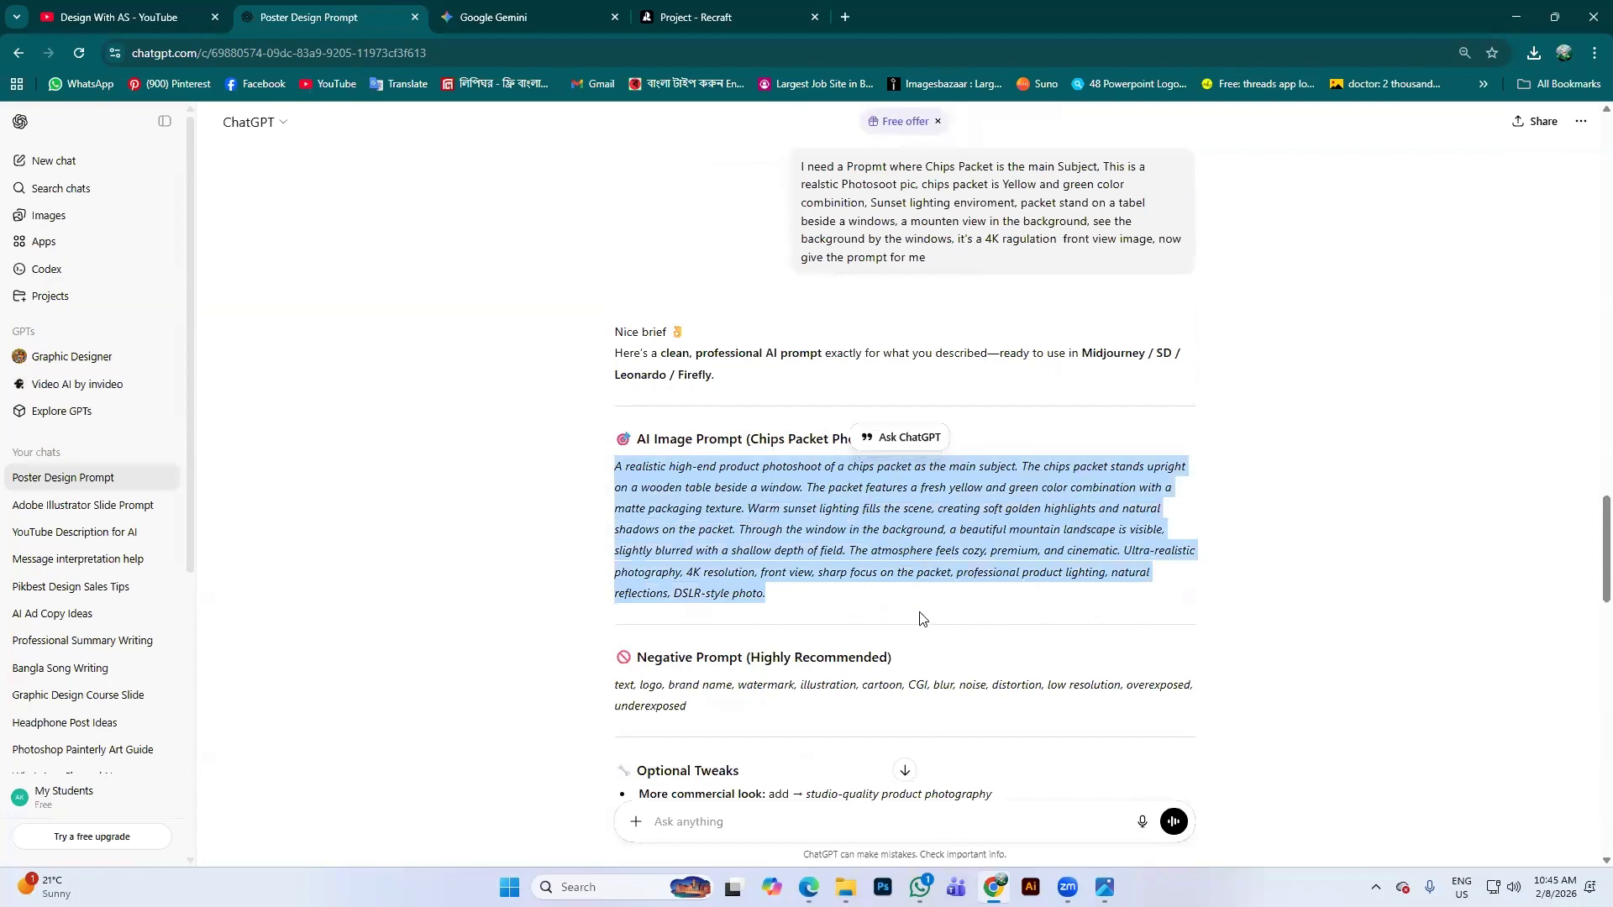
click(706, 14)
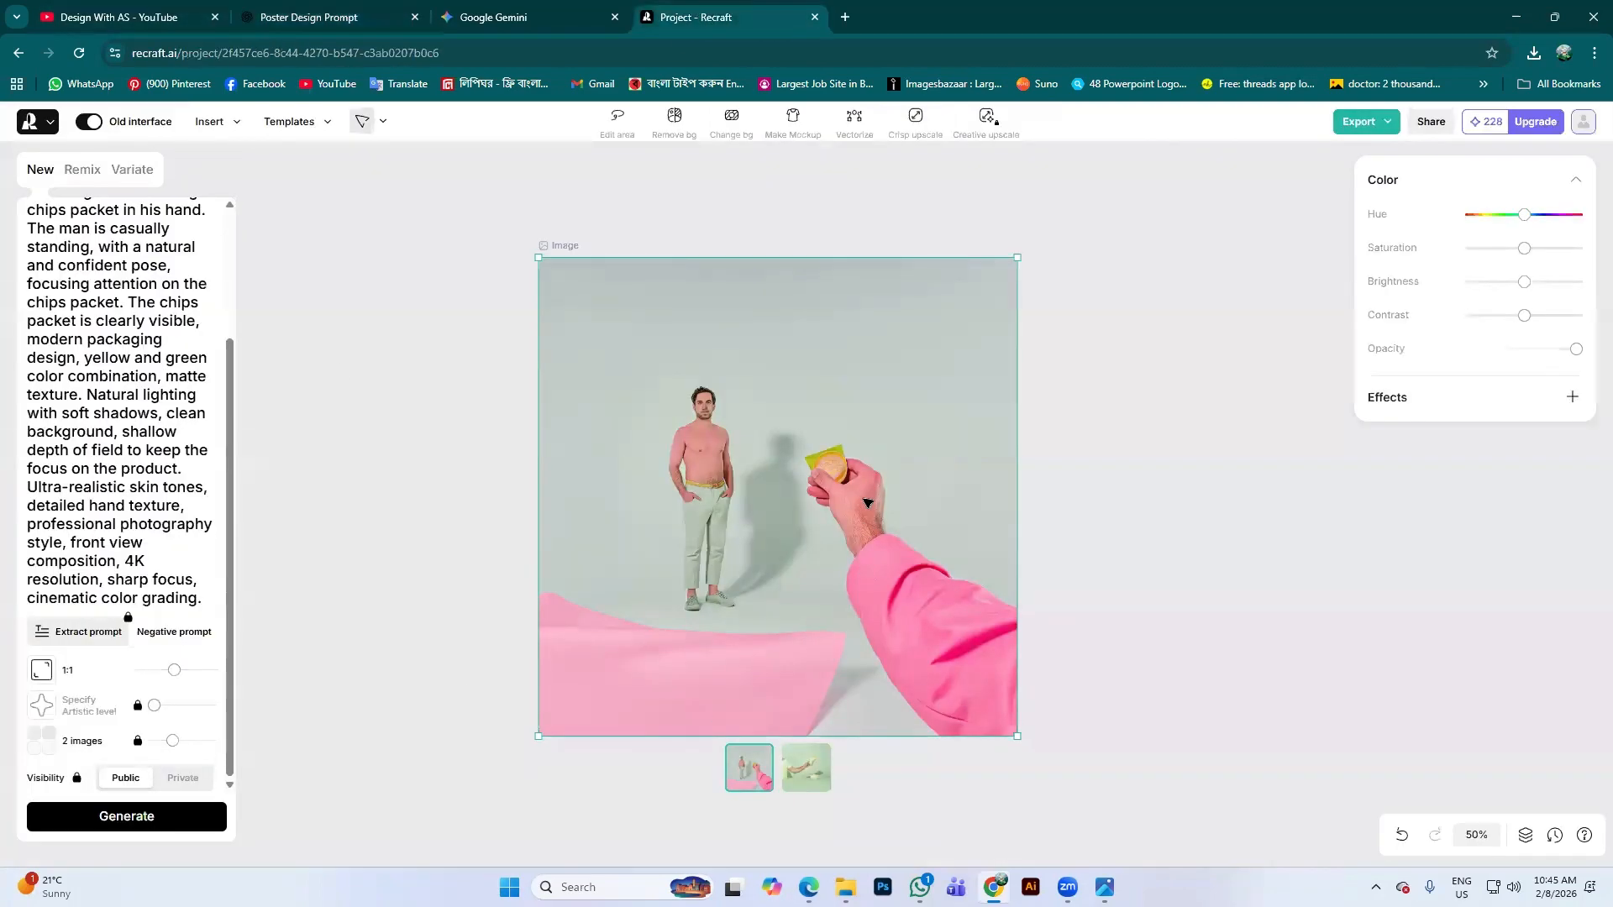
Delete the man-with-chips image, add a new Photorealism-style image frame, and paste the prompt
key(Delete)
click(75, 244)
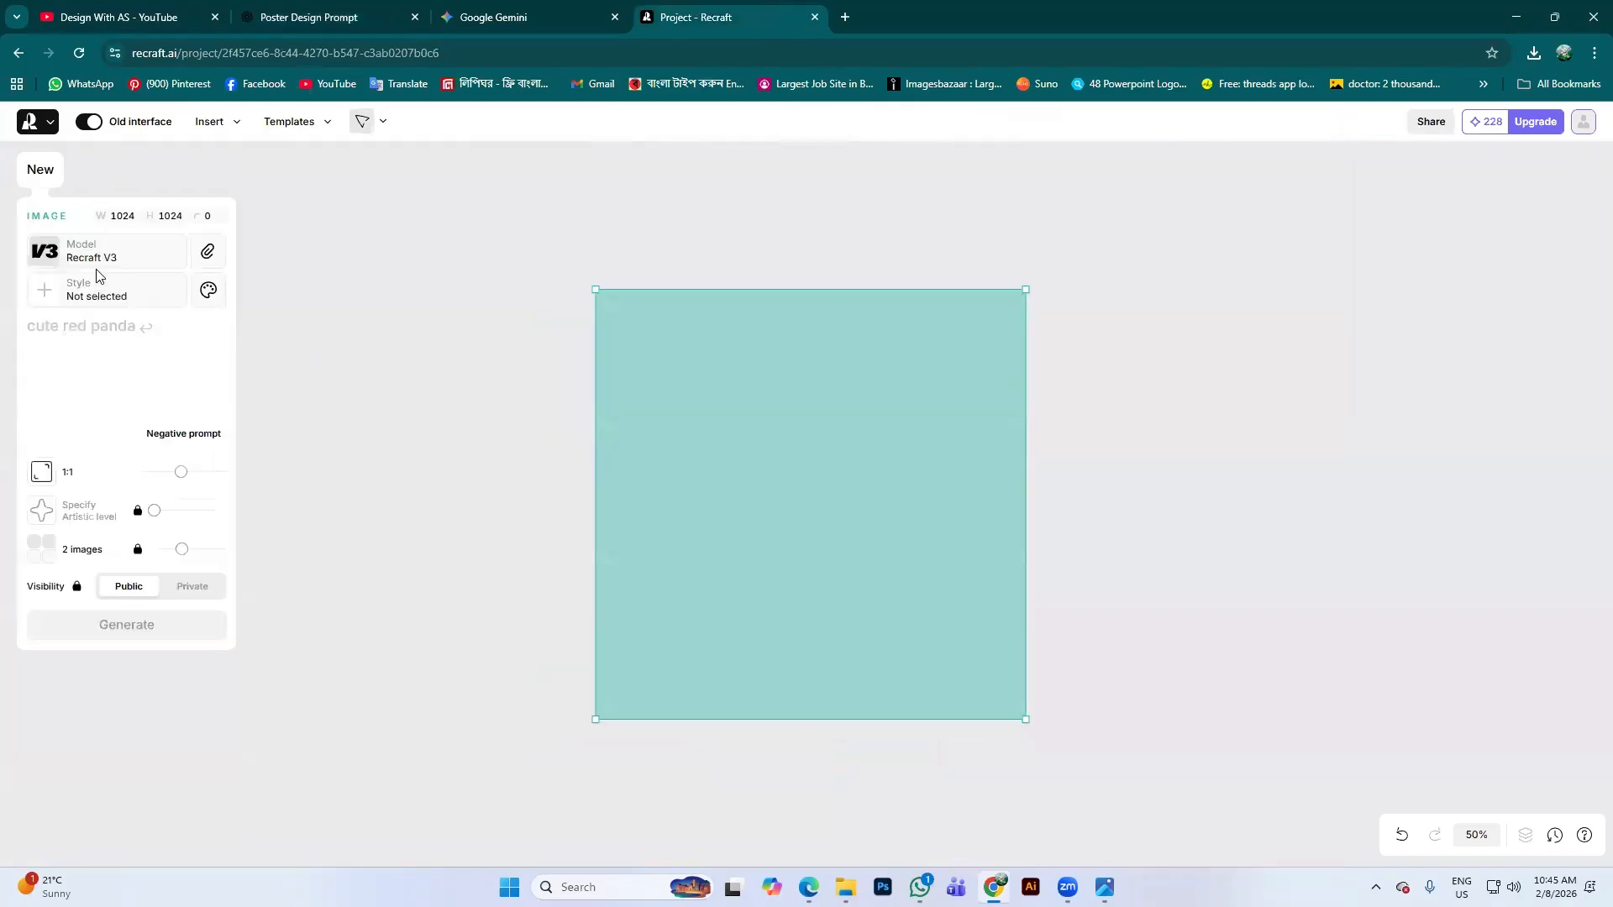
click(122, 299)
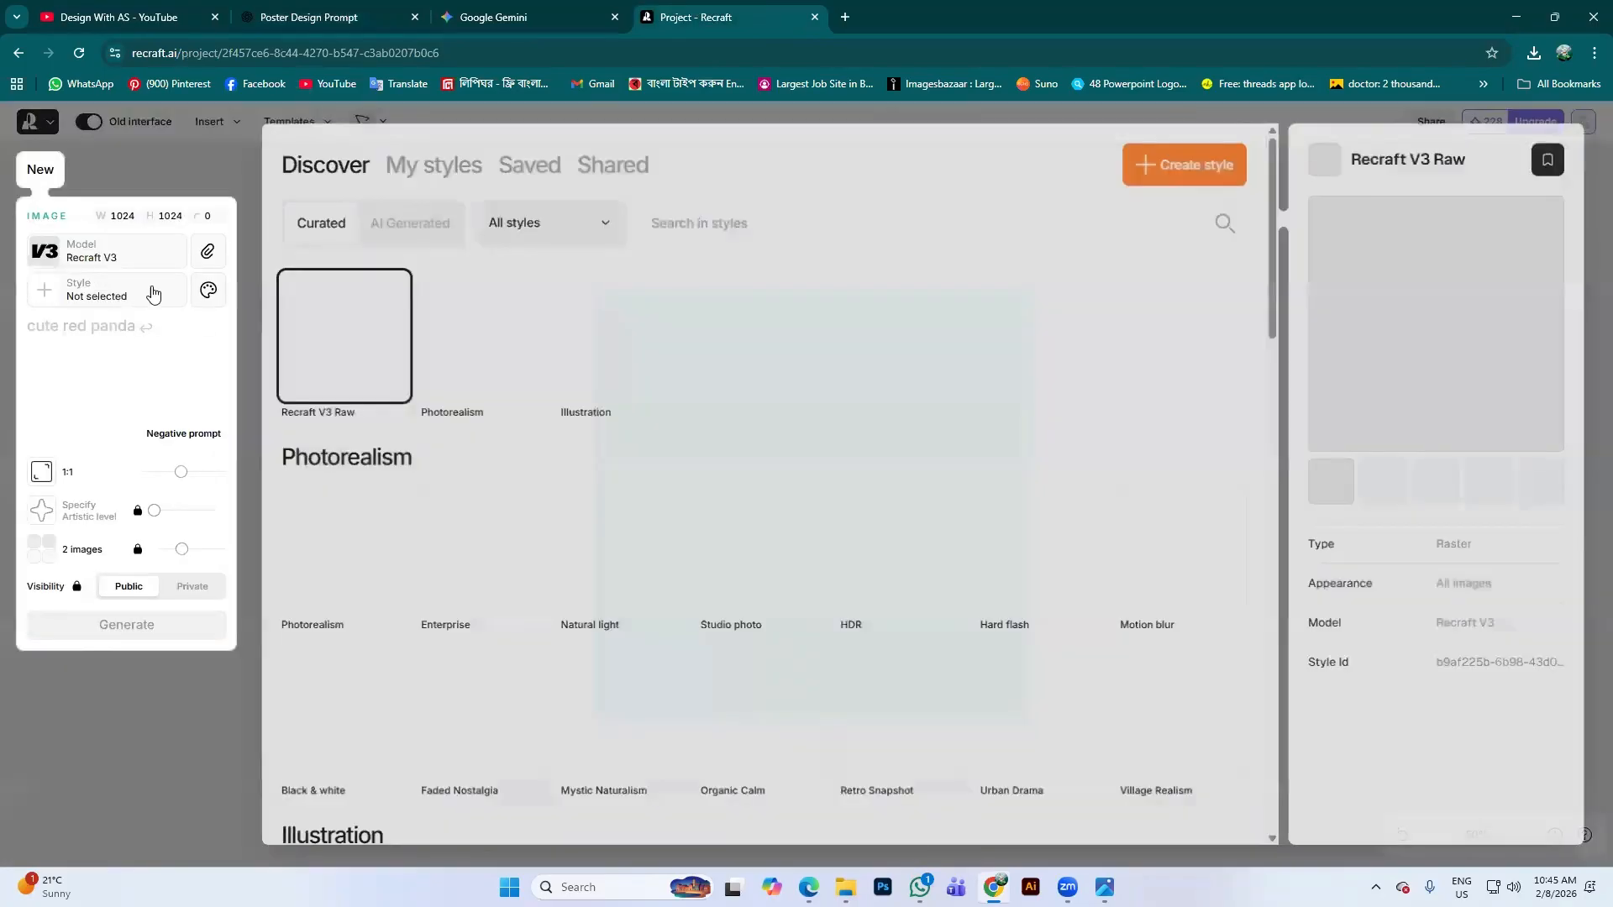
mouse_move(515, 363)
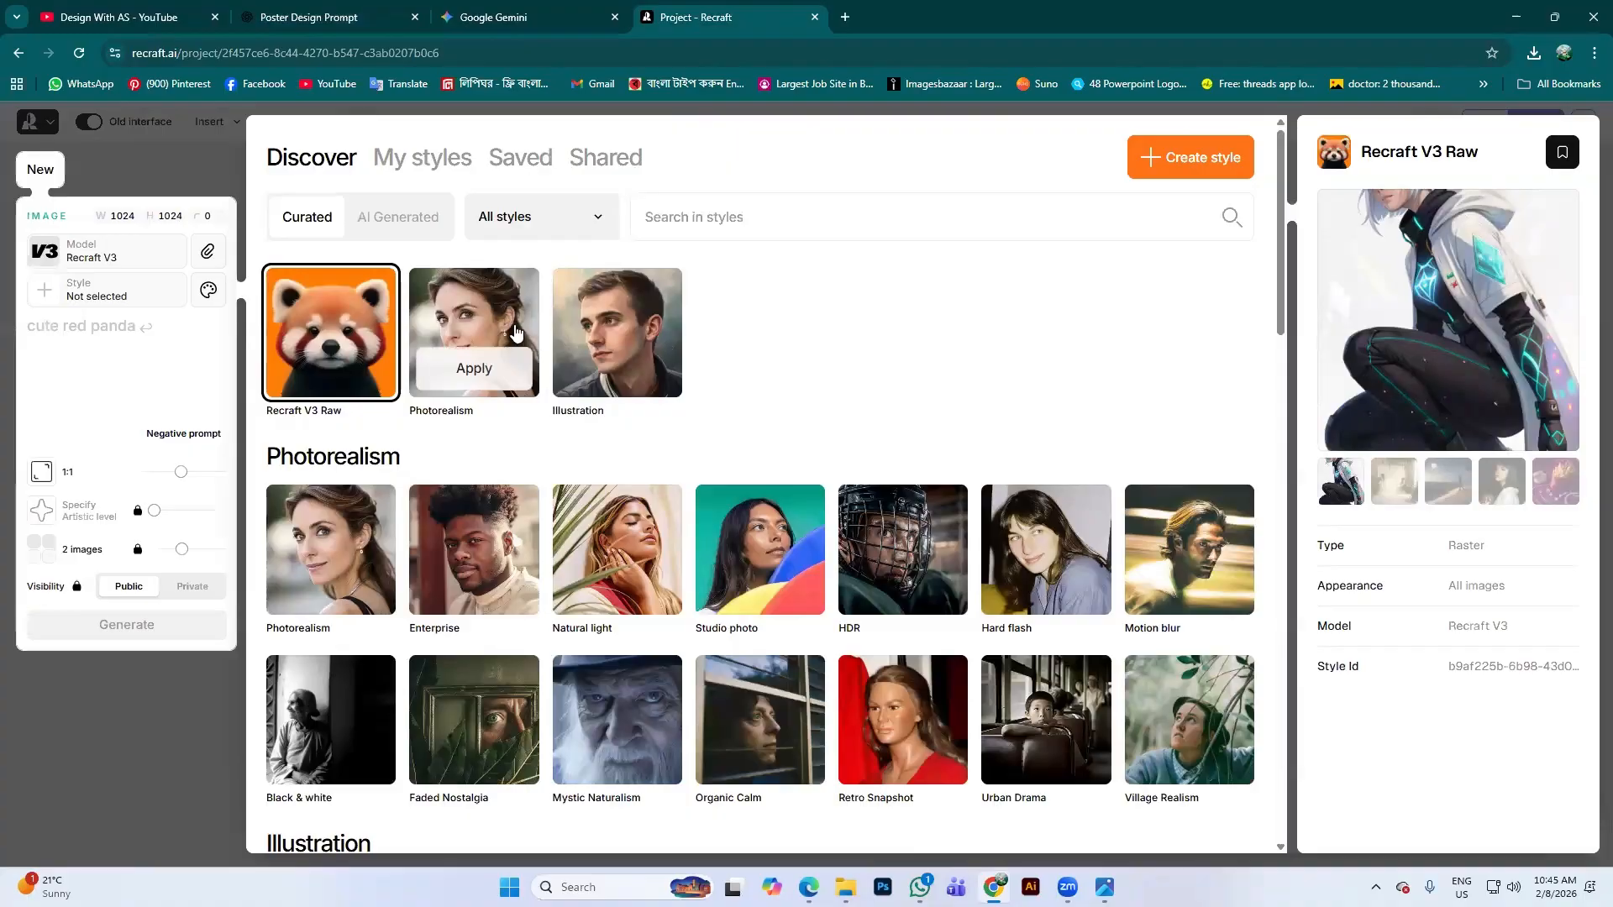
click(470, 393)
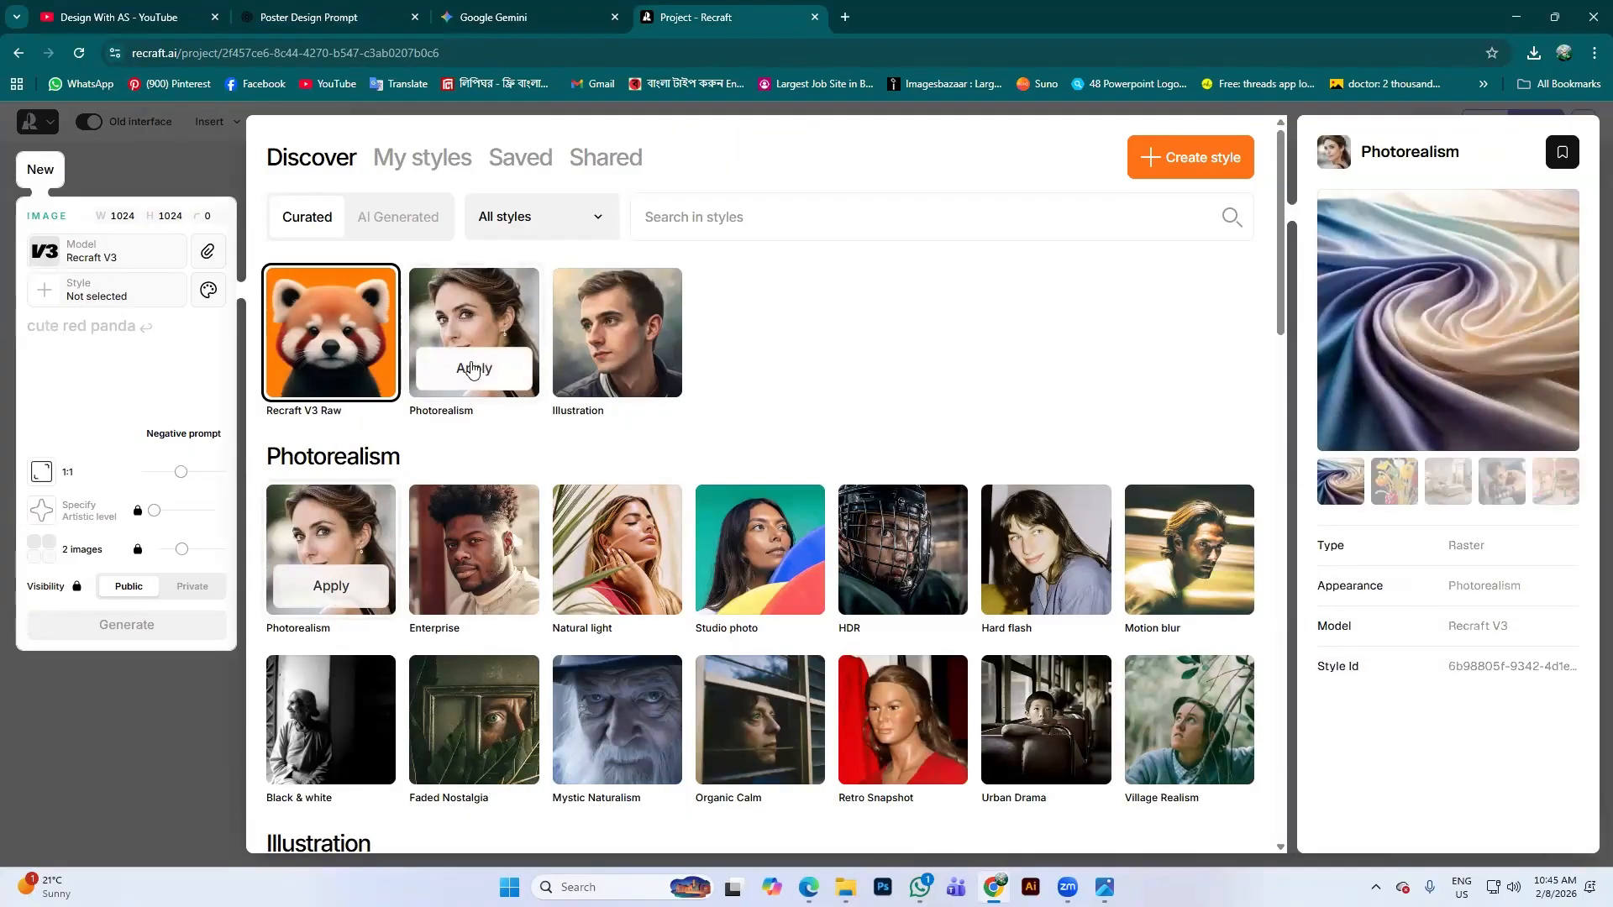
click(454, 371)
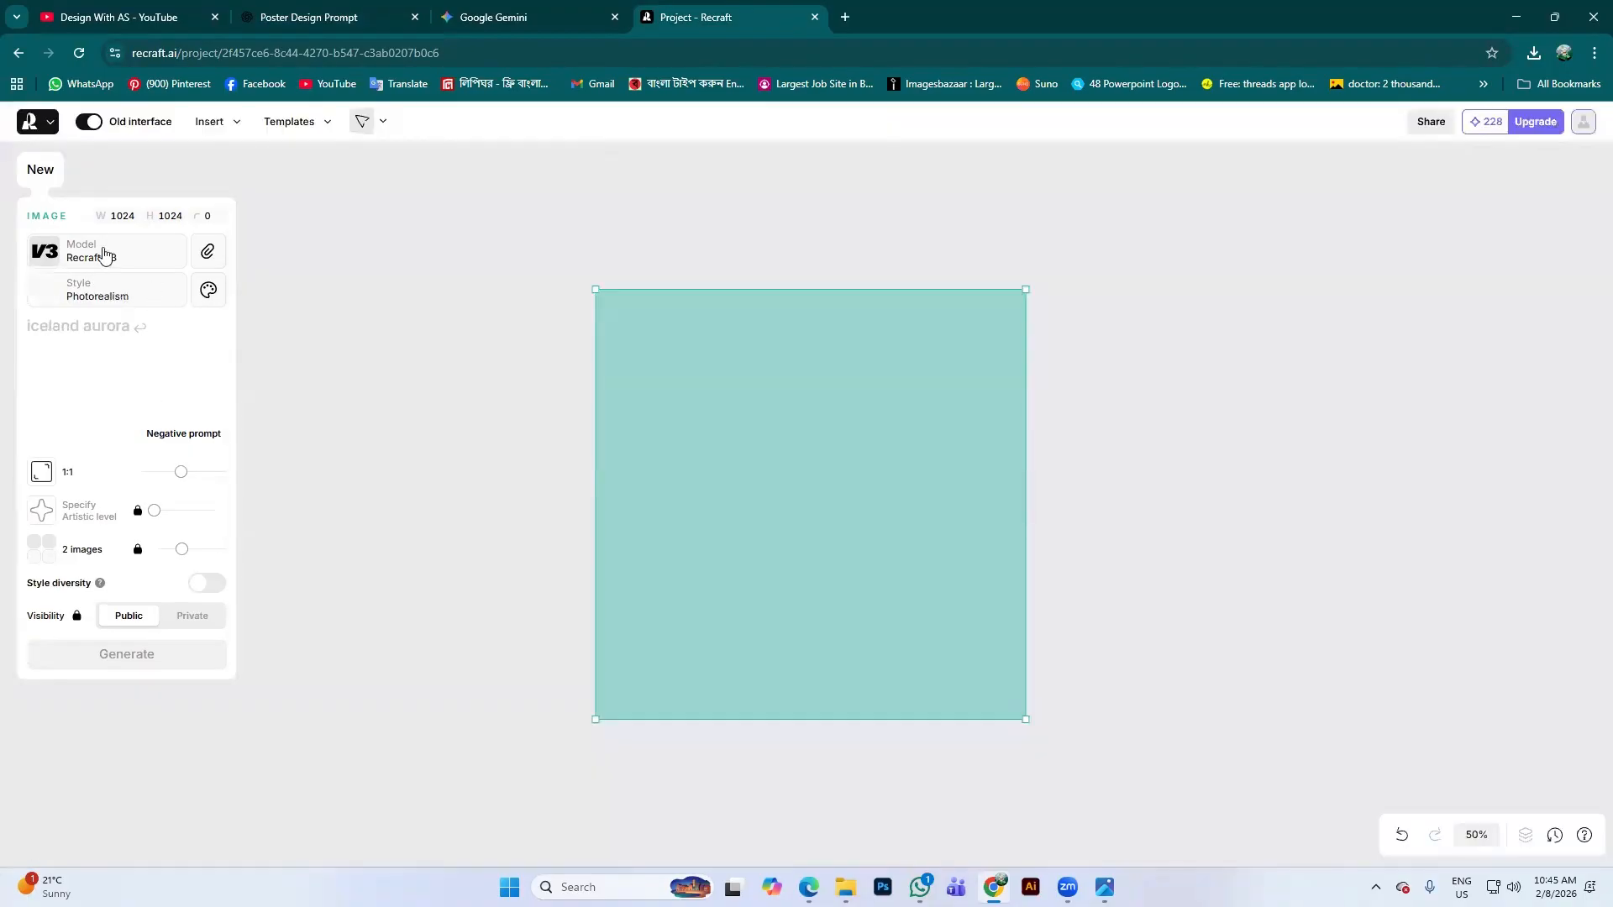
click(100, 339)
key(ctrl+v)
Generate the chips-packet photos and keep the second variant, the packet upright by the sunset window
click(148, 818)
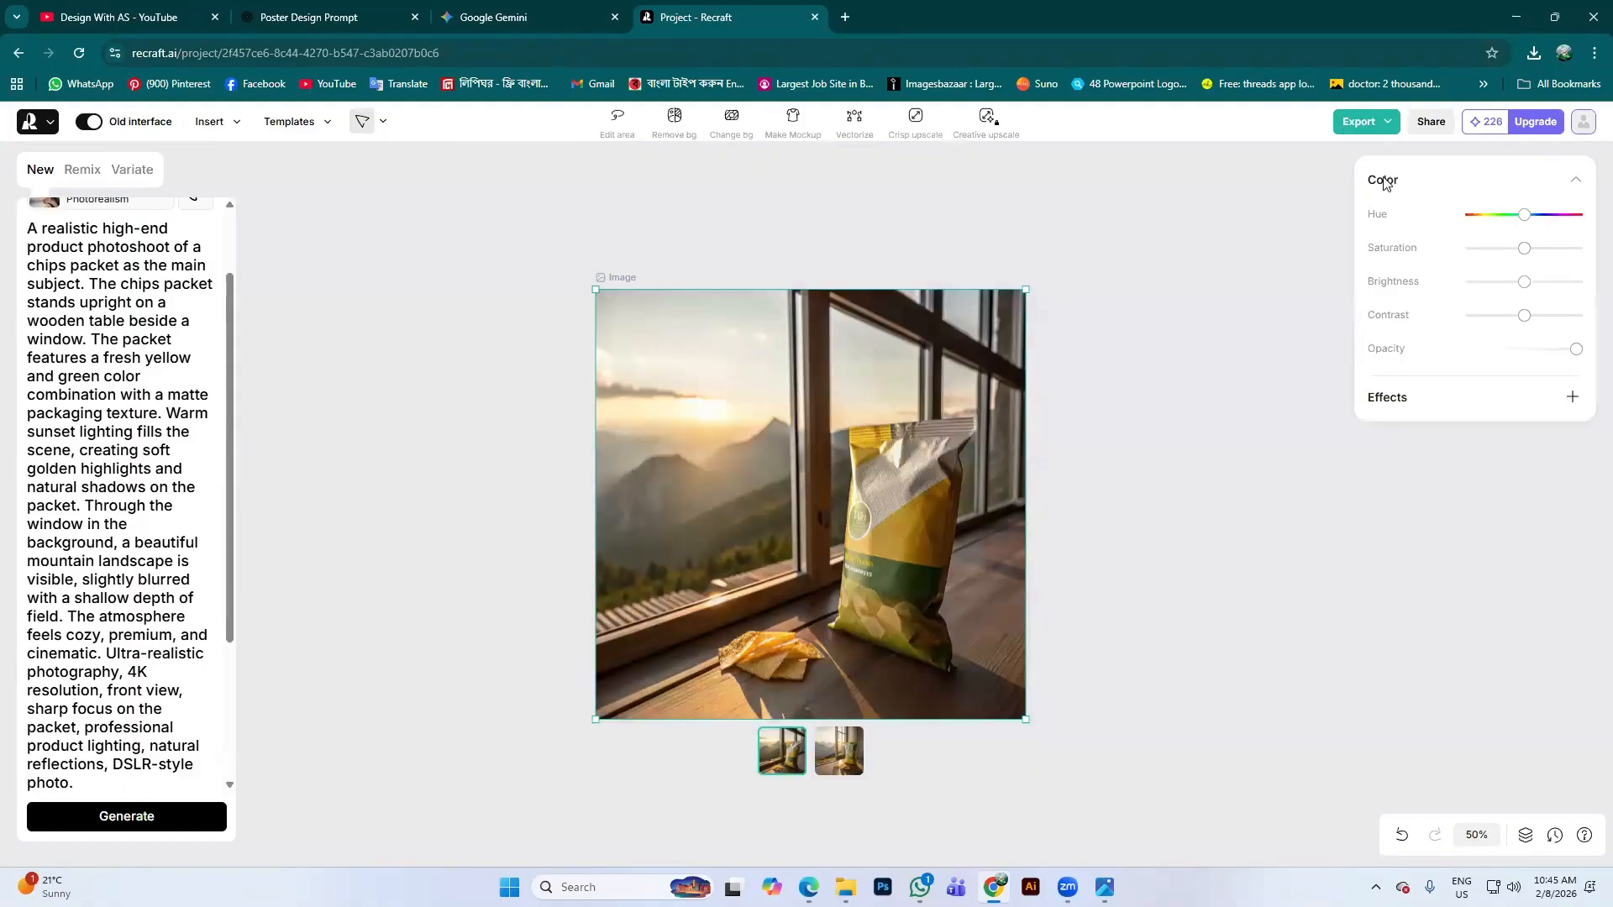
scroll(840, 546, down, 3)
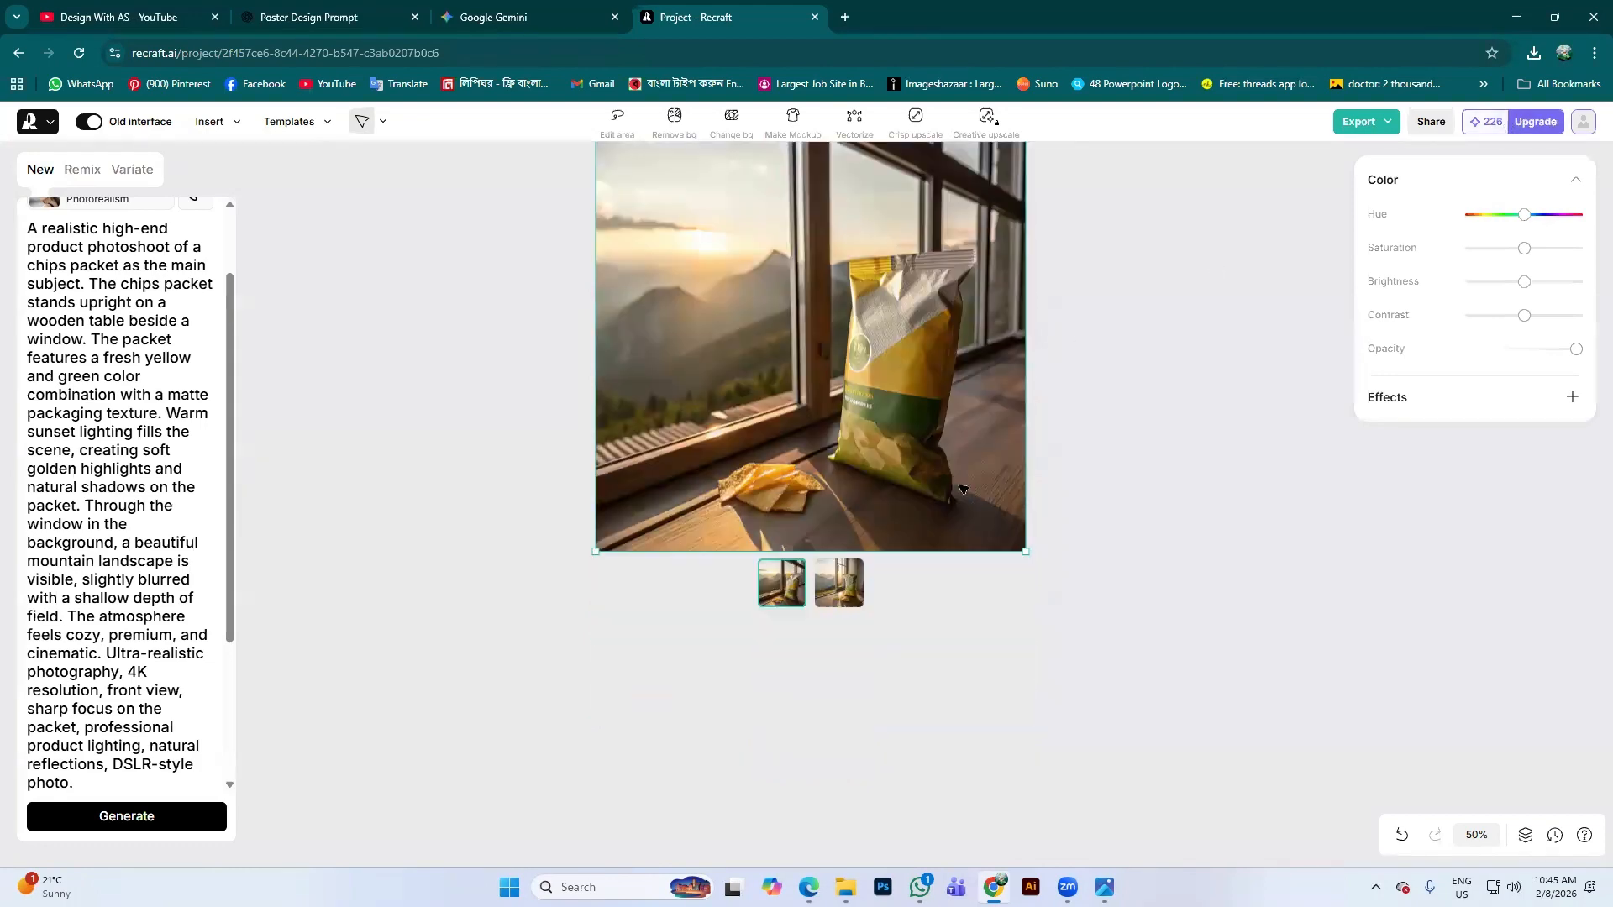
click(839, 505)
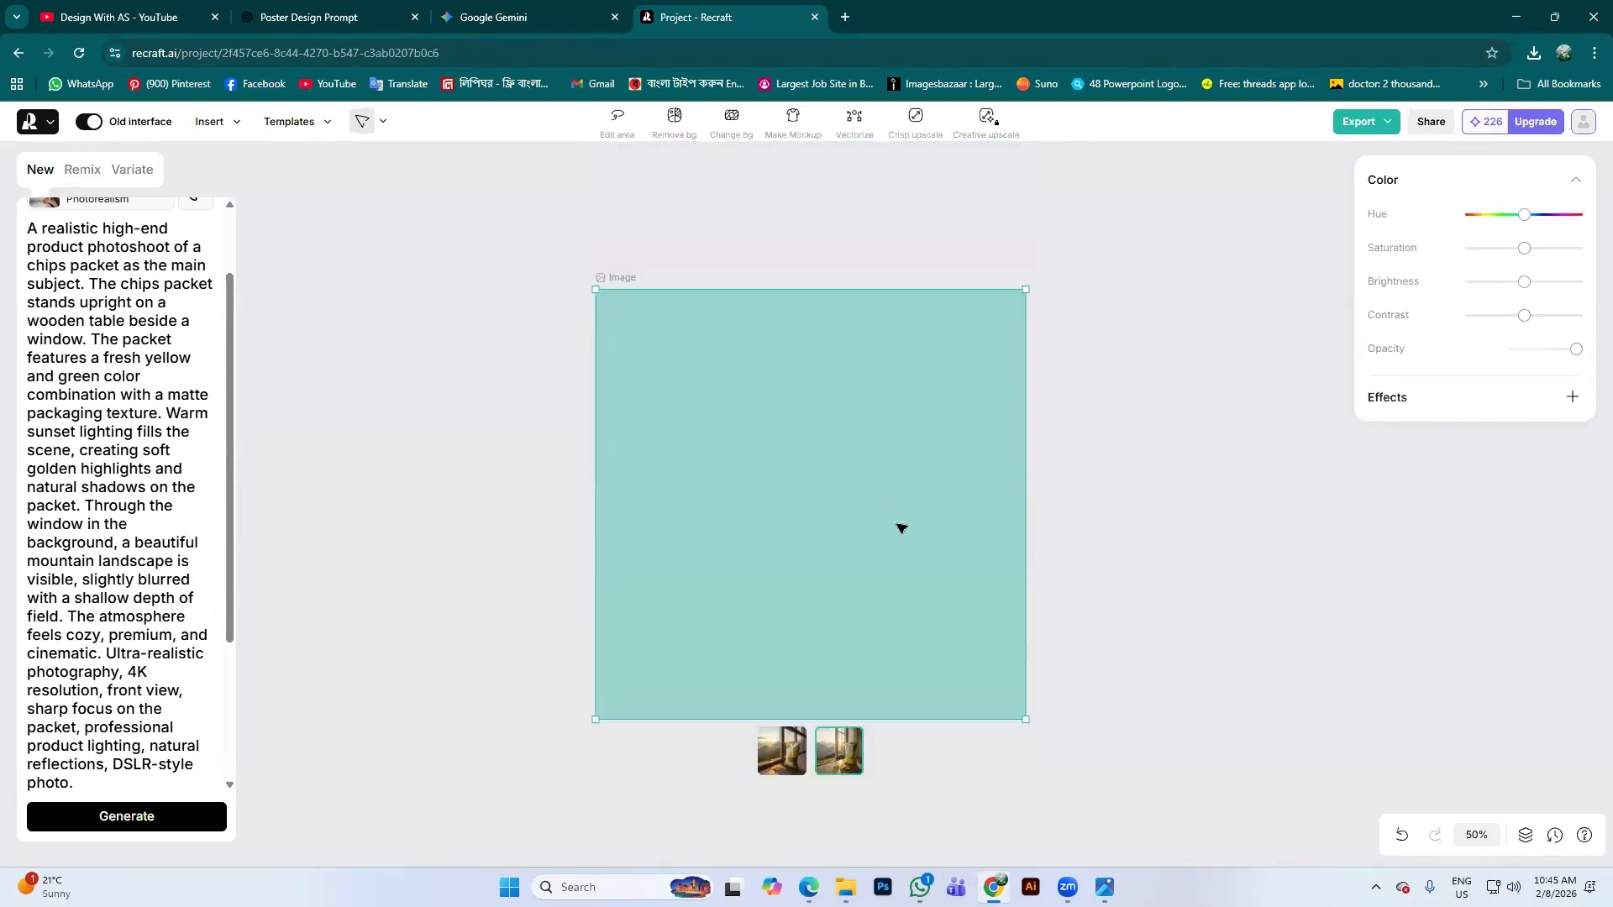
scroll(902, 528, down, 1)
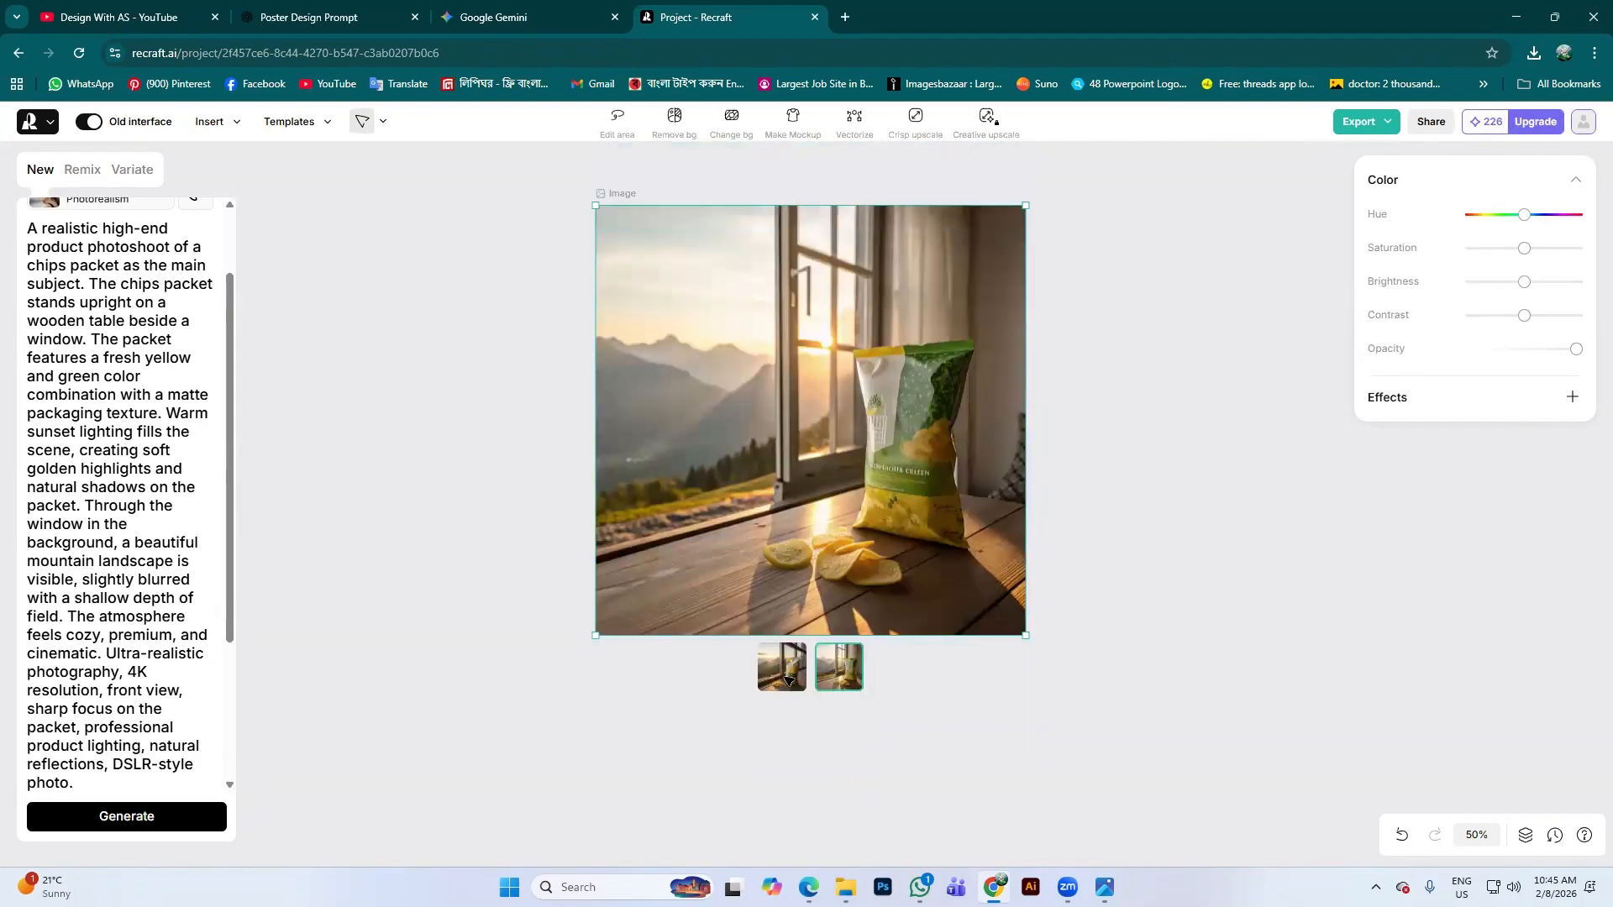
click(788, 678)
click(830, 679)
click(400, 309)
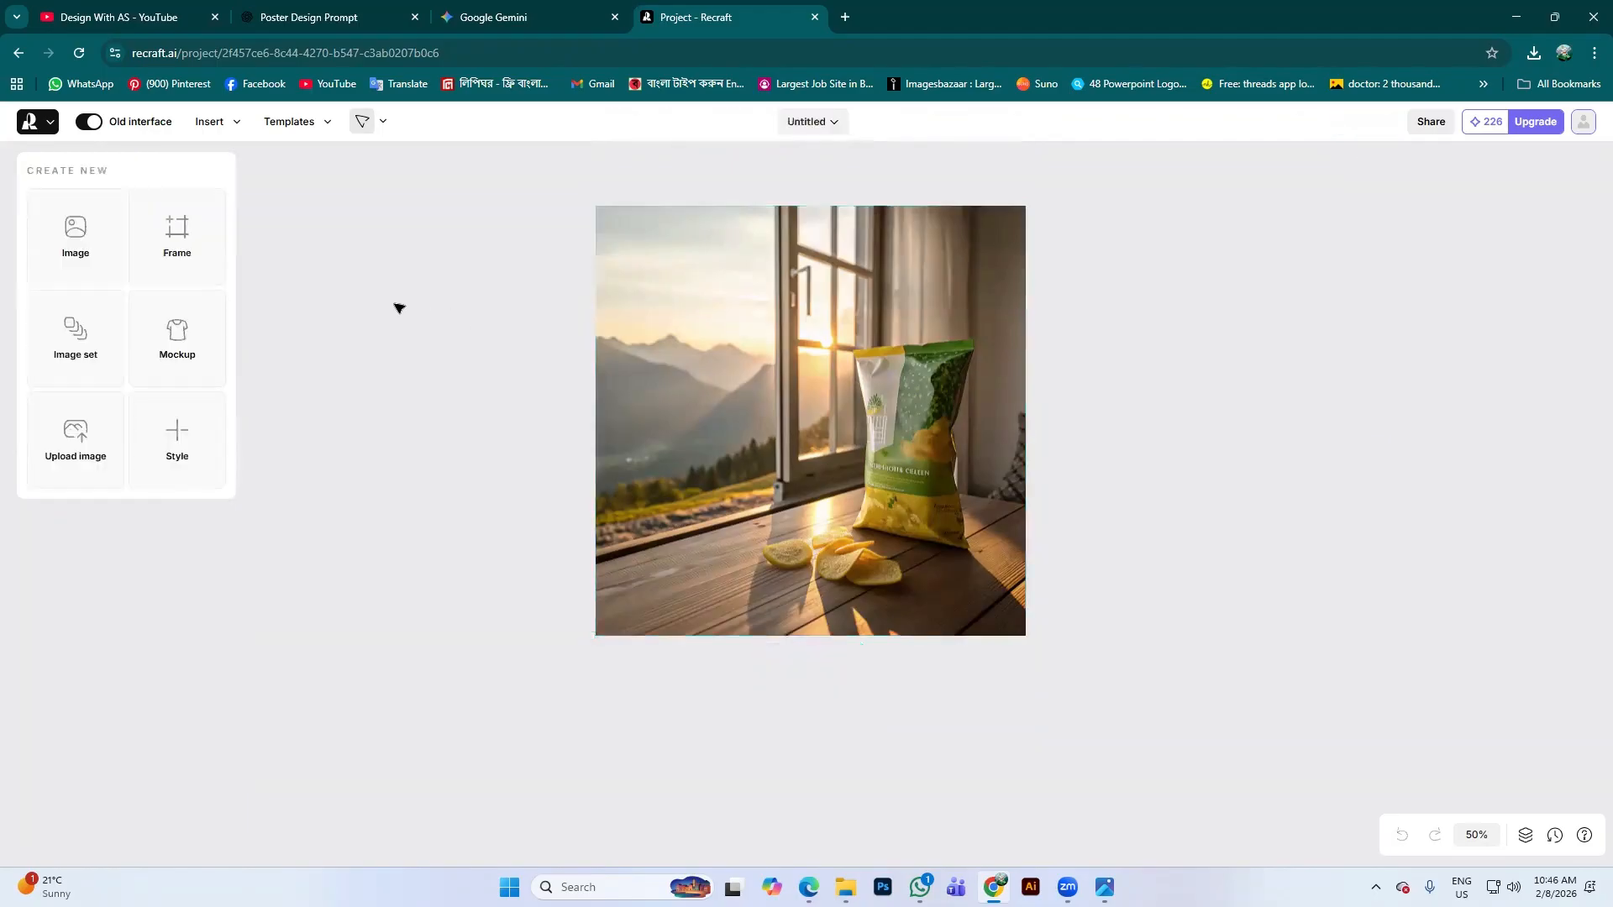
click(680, 378)
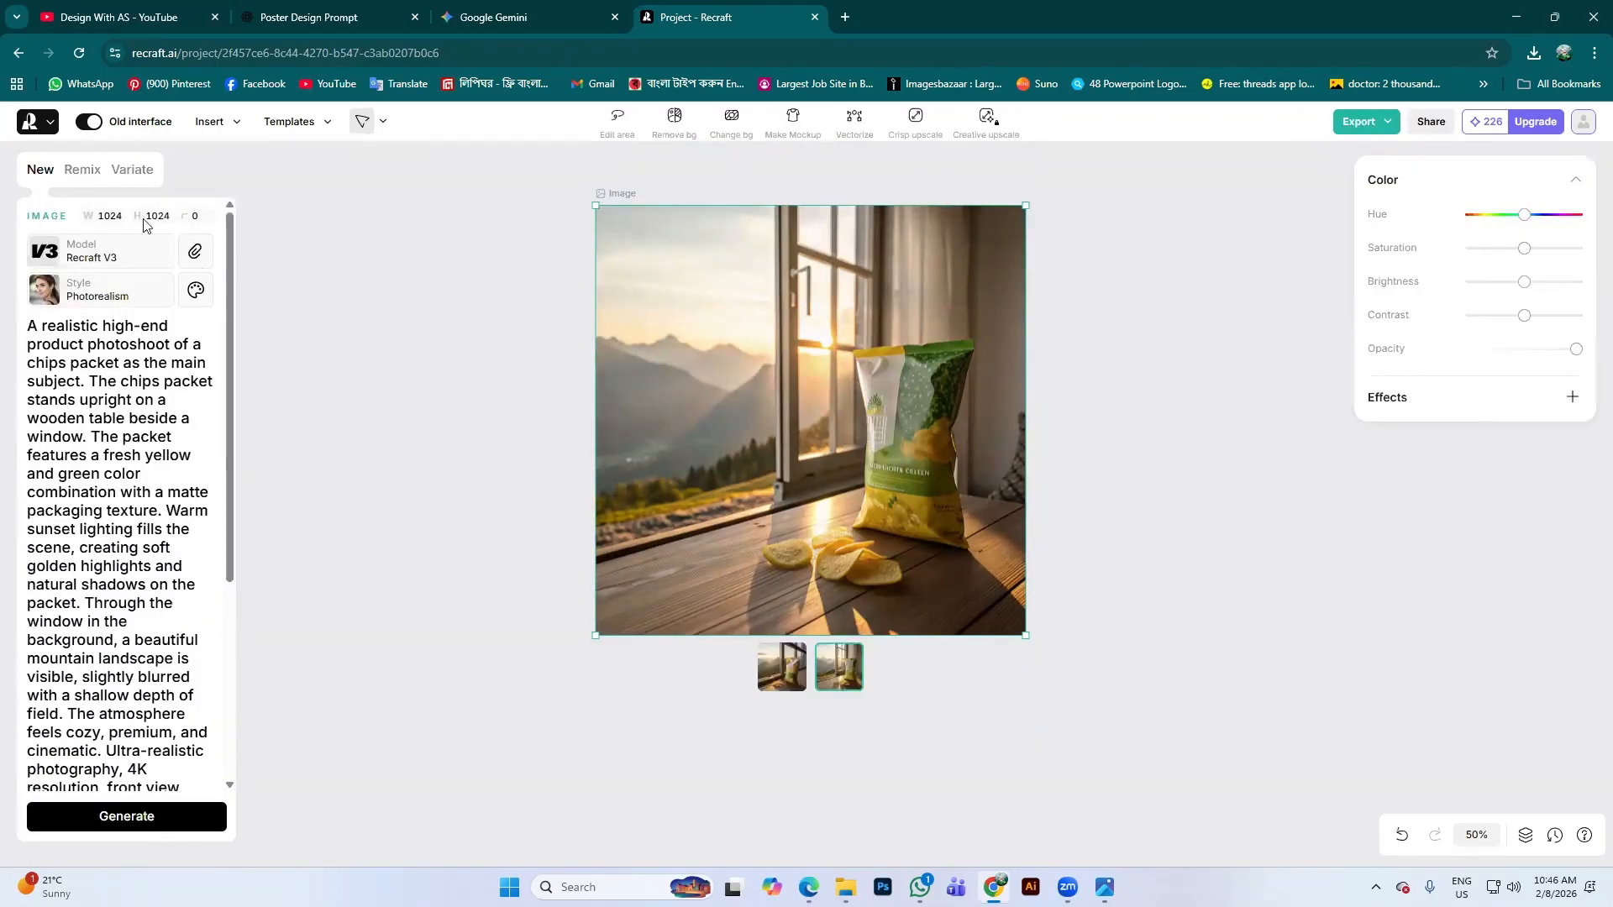
scroll(130, 774, down, 3)
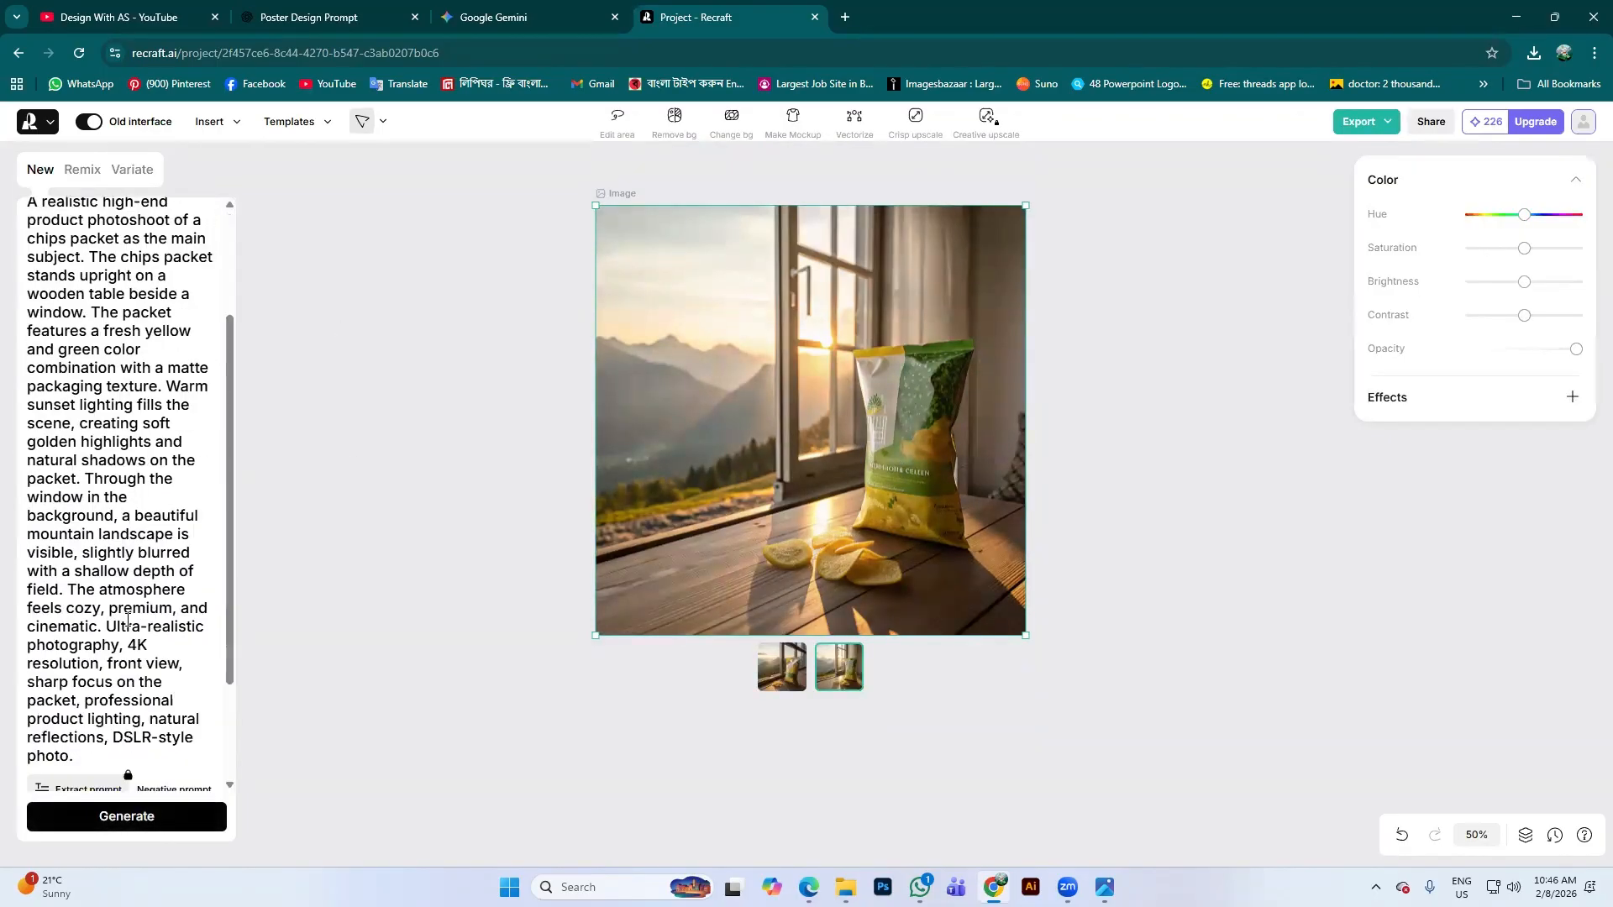
scroll(124, 639, up, 3)
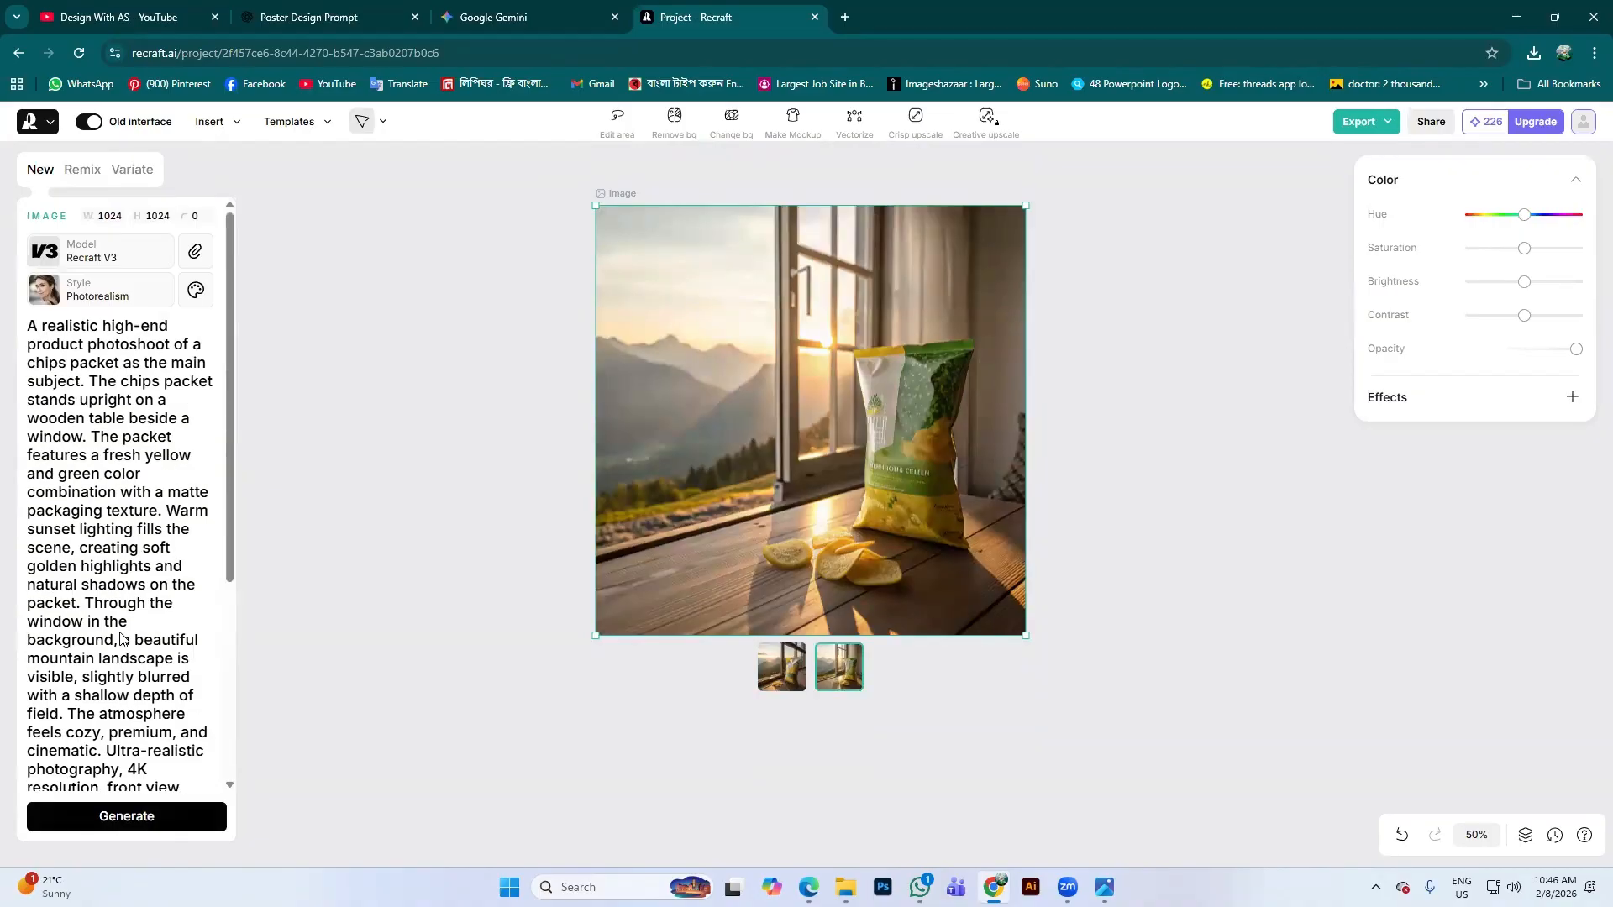
Try Remix at Almost identical similarity and the Variate options, then return to New and open Insert
click(82, 169)
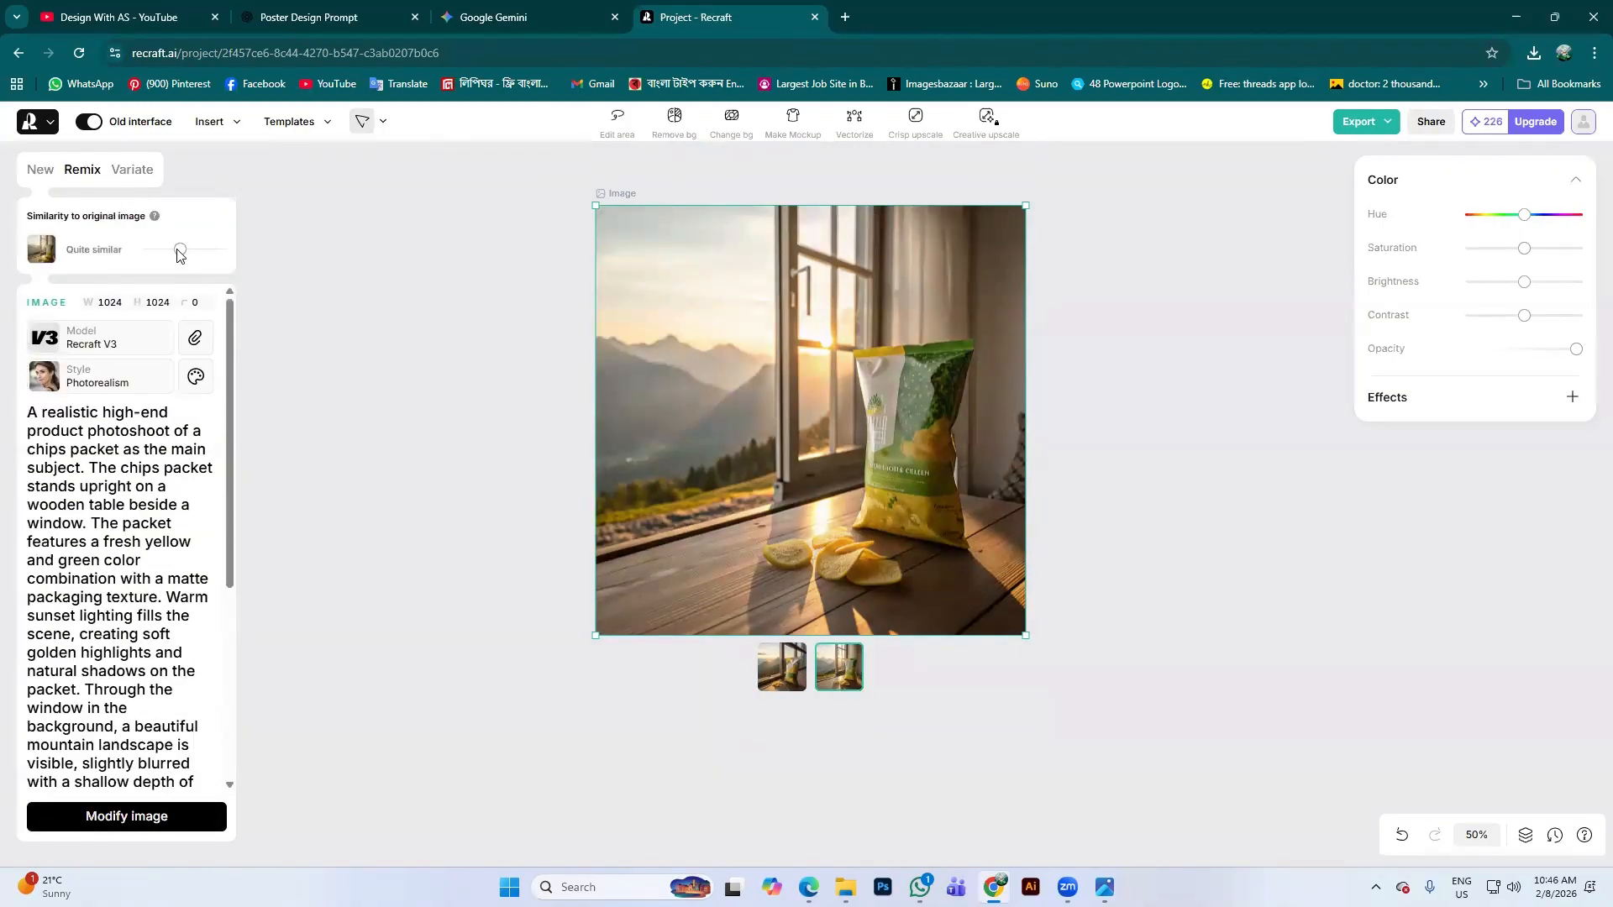
drag(217, 255, 232, 256)
click(132, 169)
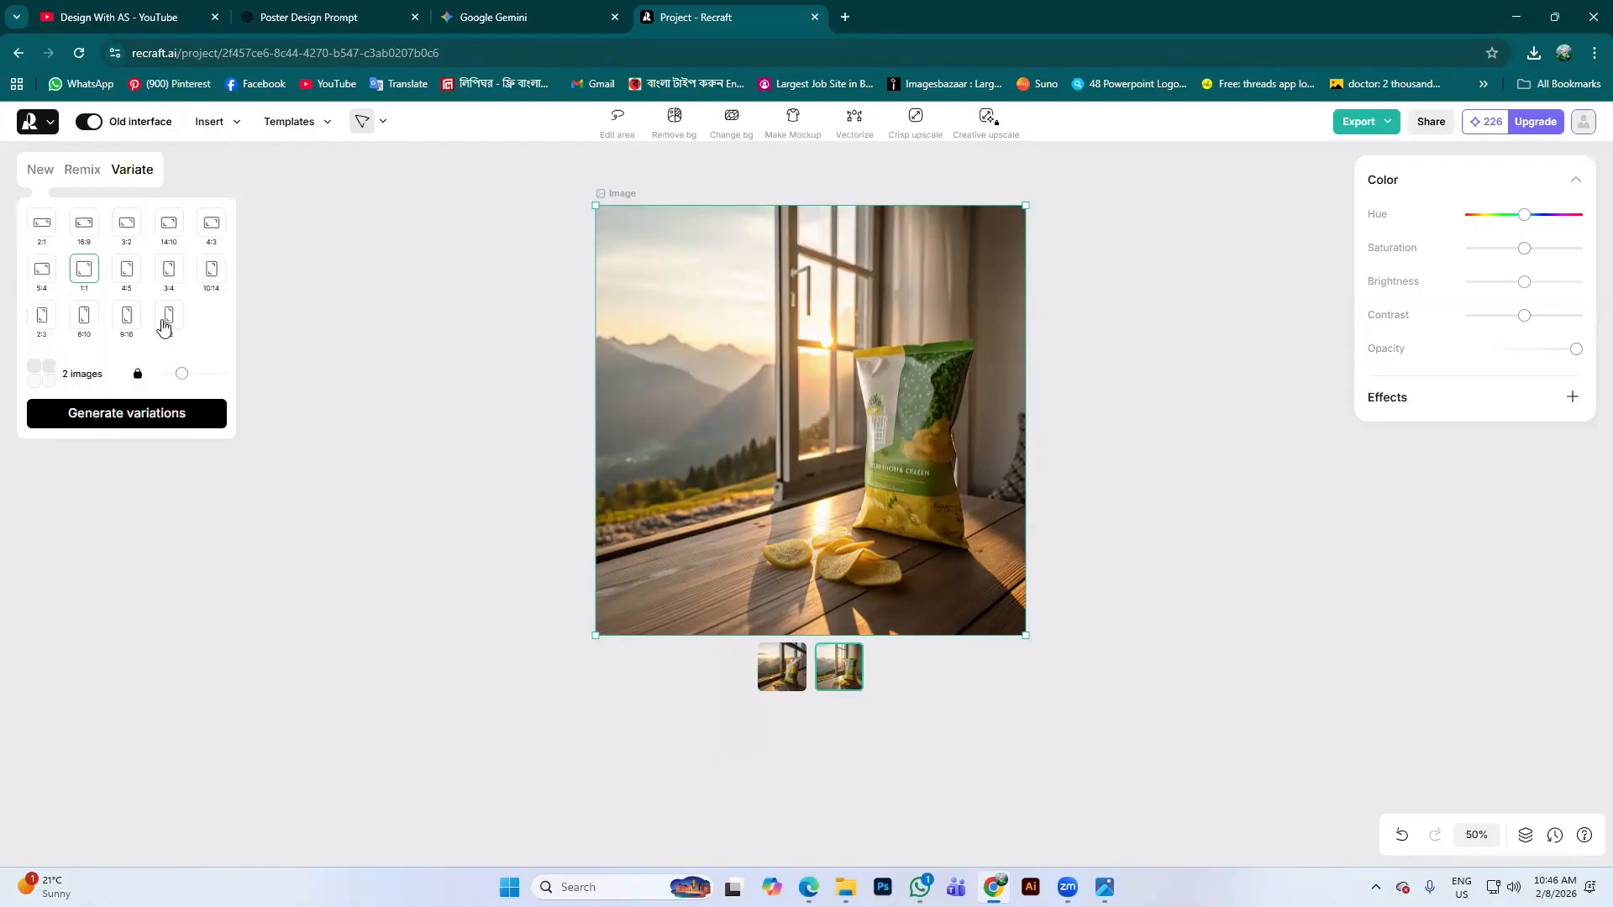
click(43, 172)
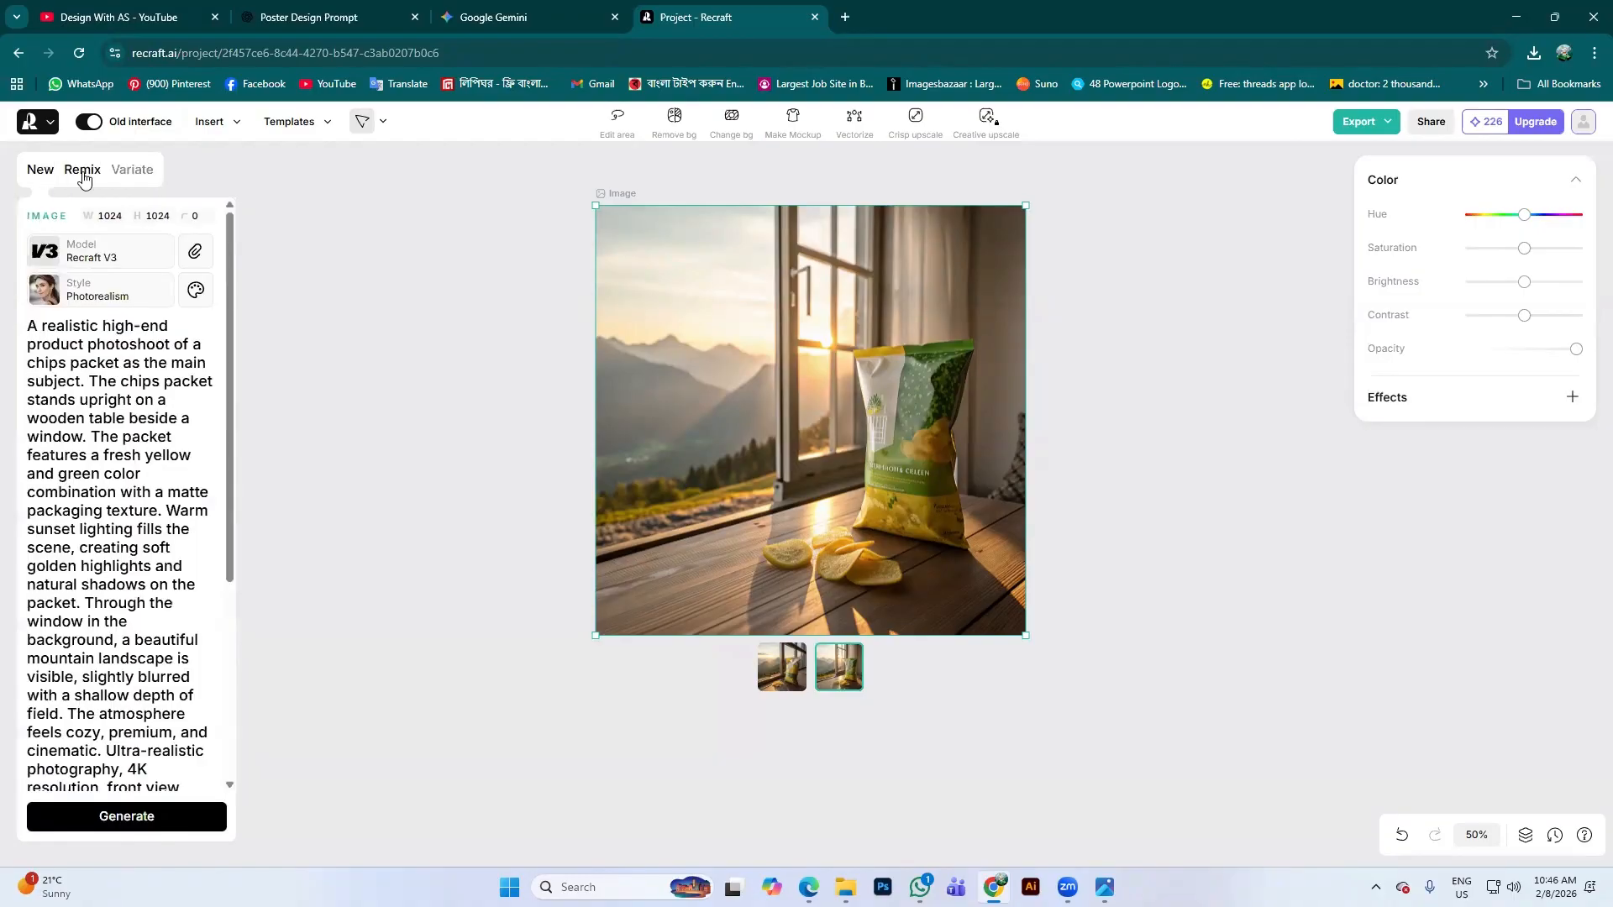
click(227, 122)
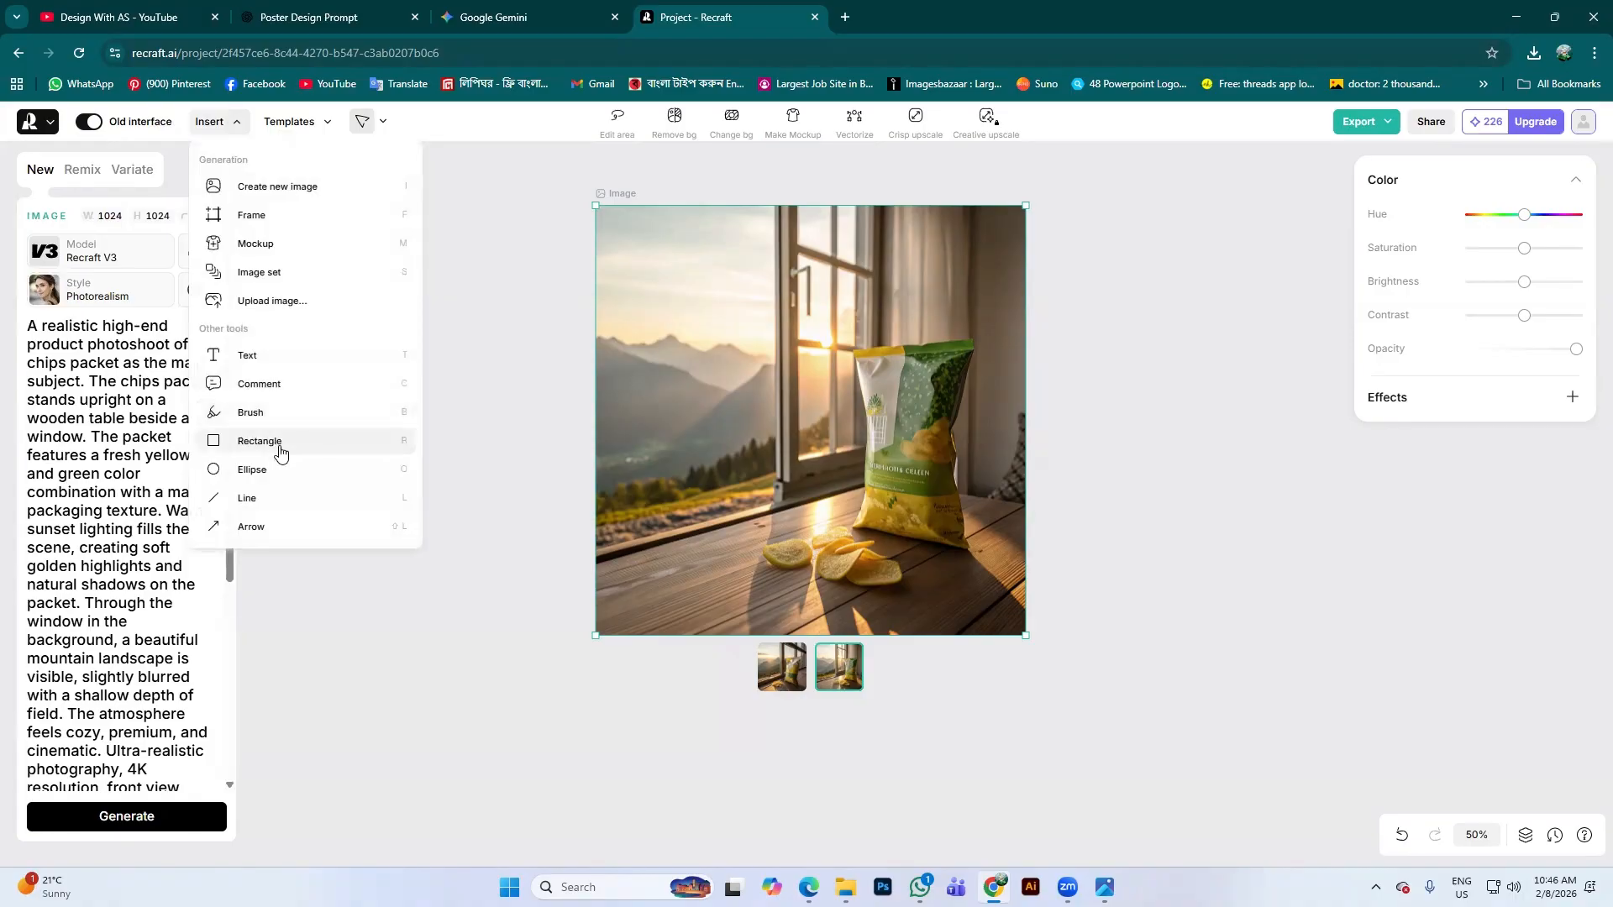
Upload the Phoenix chips-packet photo from Downloads into Recraft
click(266, 302)
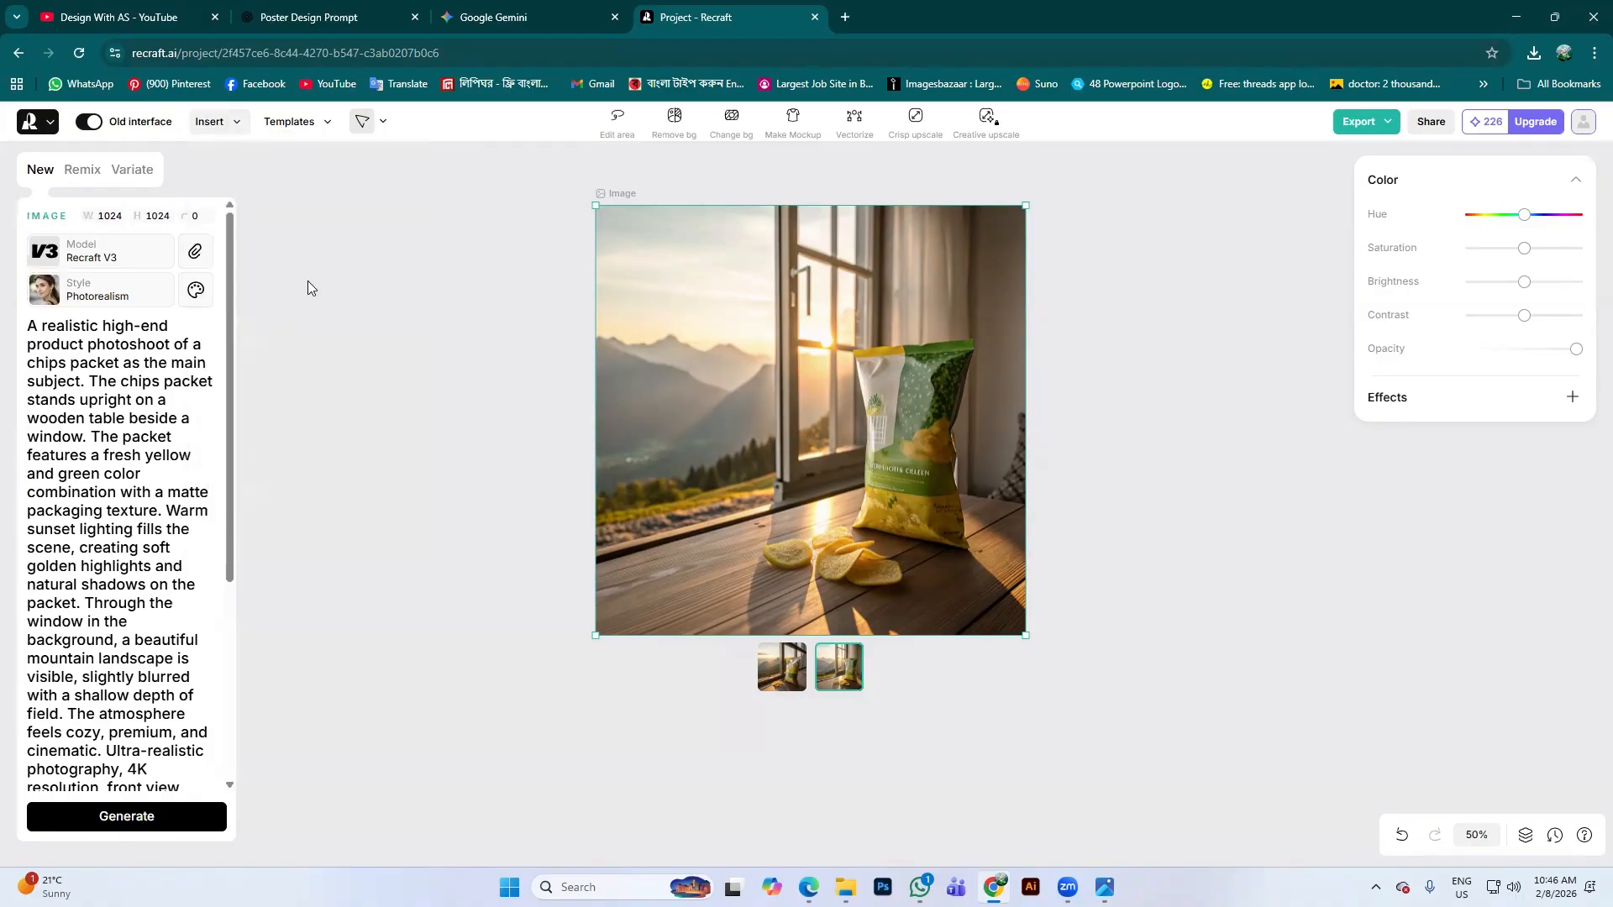
scroll(250, 424, down, 3)
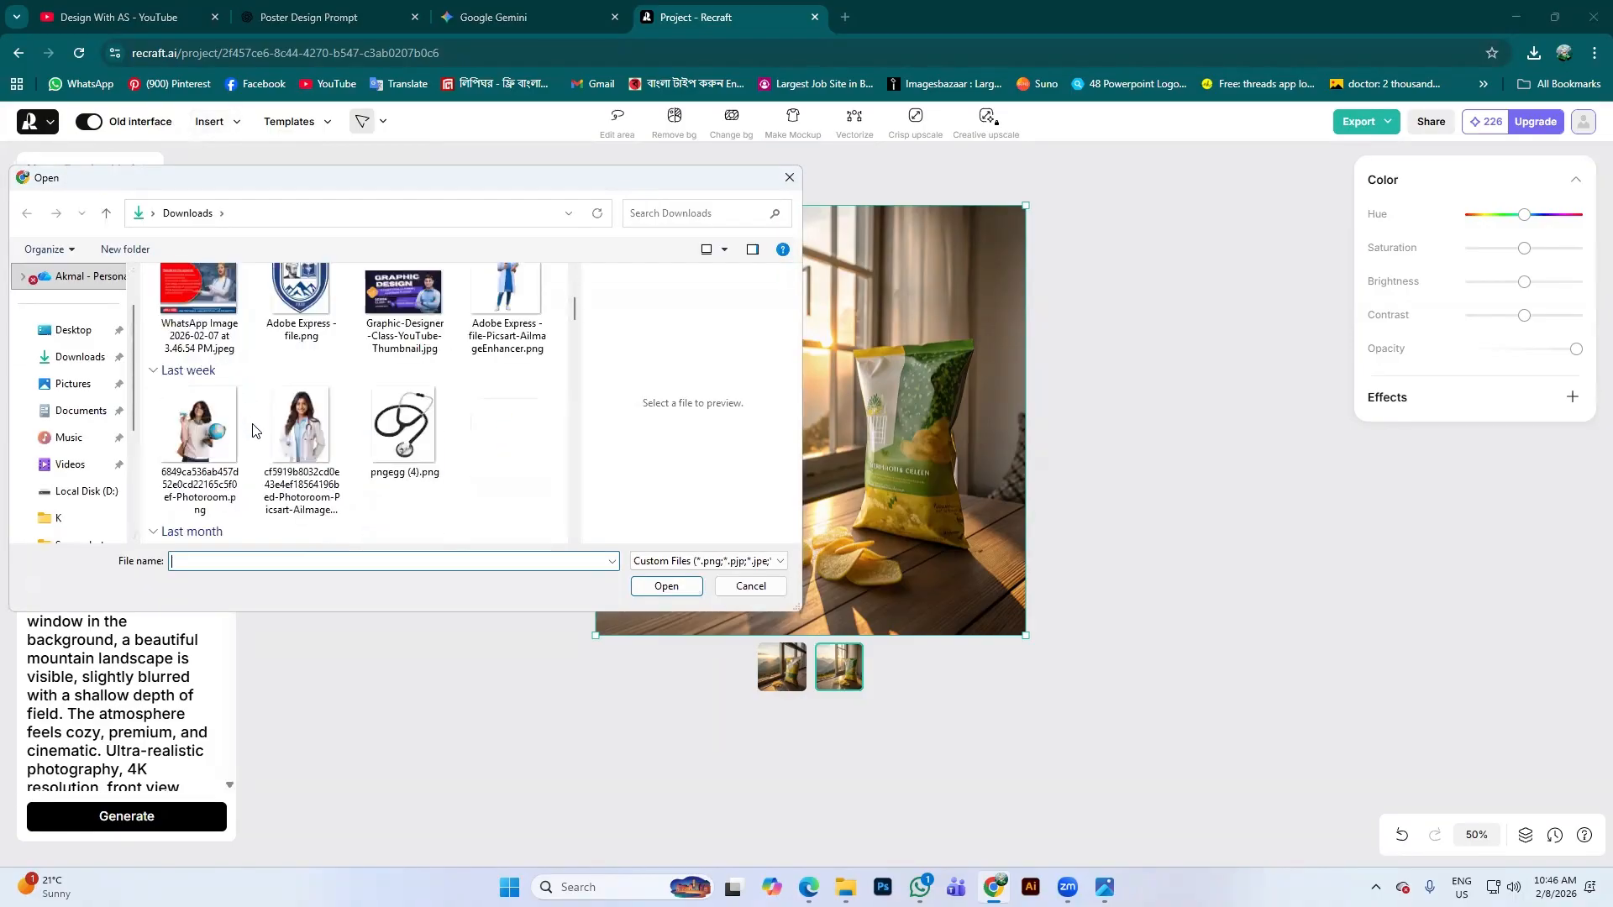
scroll(252, 424, up, 3)
click(210, 323)
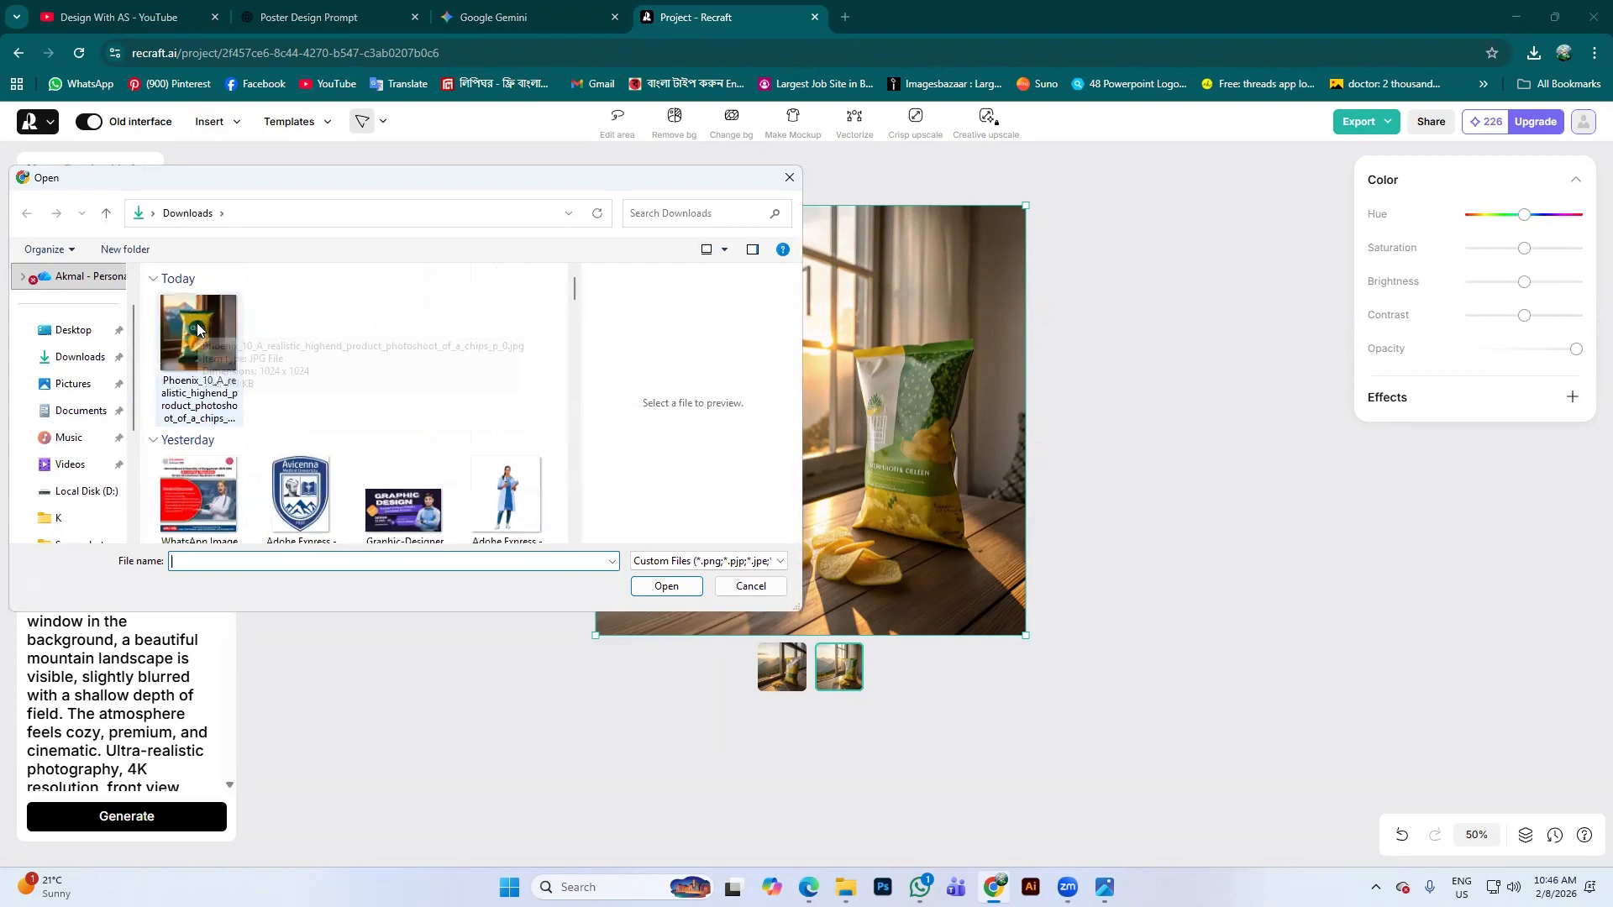
click(677, 590)
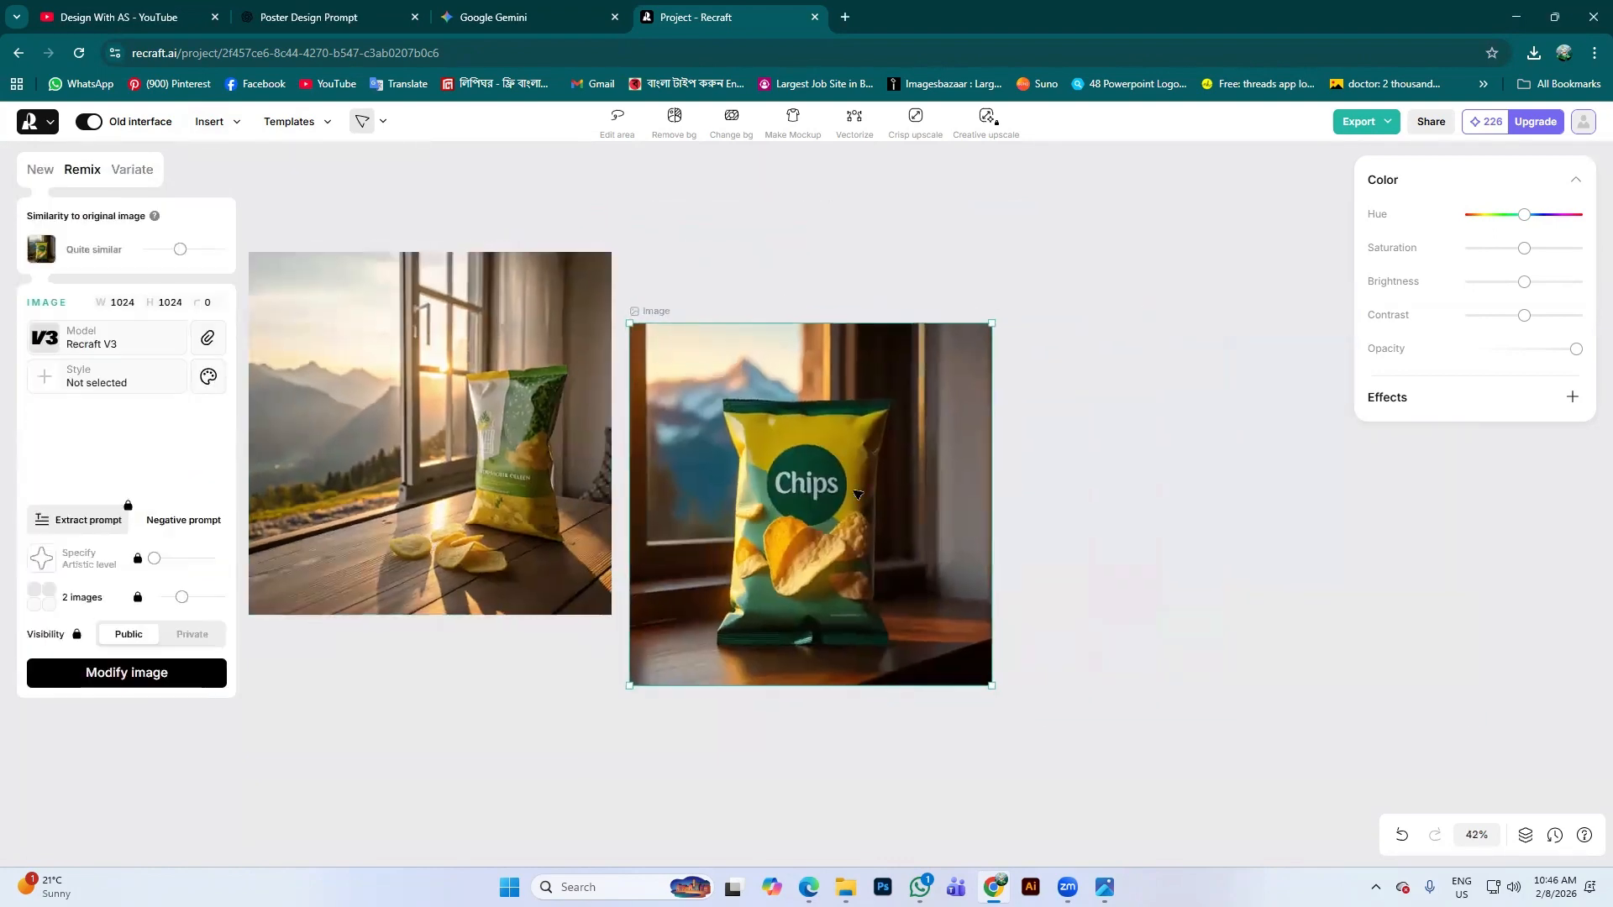
Align the chips photo with the window image, enlarge it to 1053 px, and begin Change bg
drag(855, 459, 856, 448)
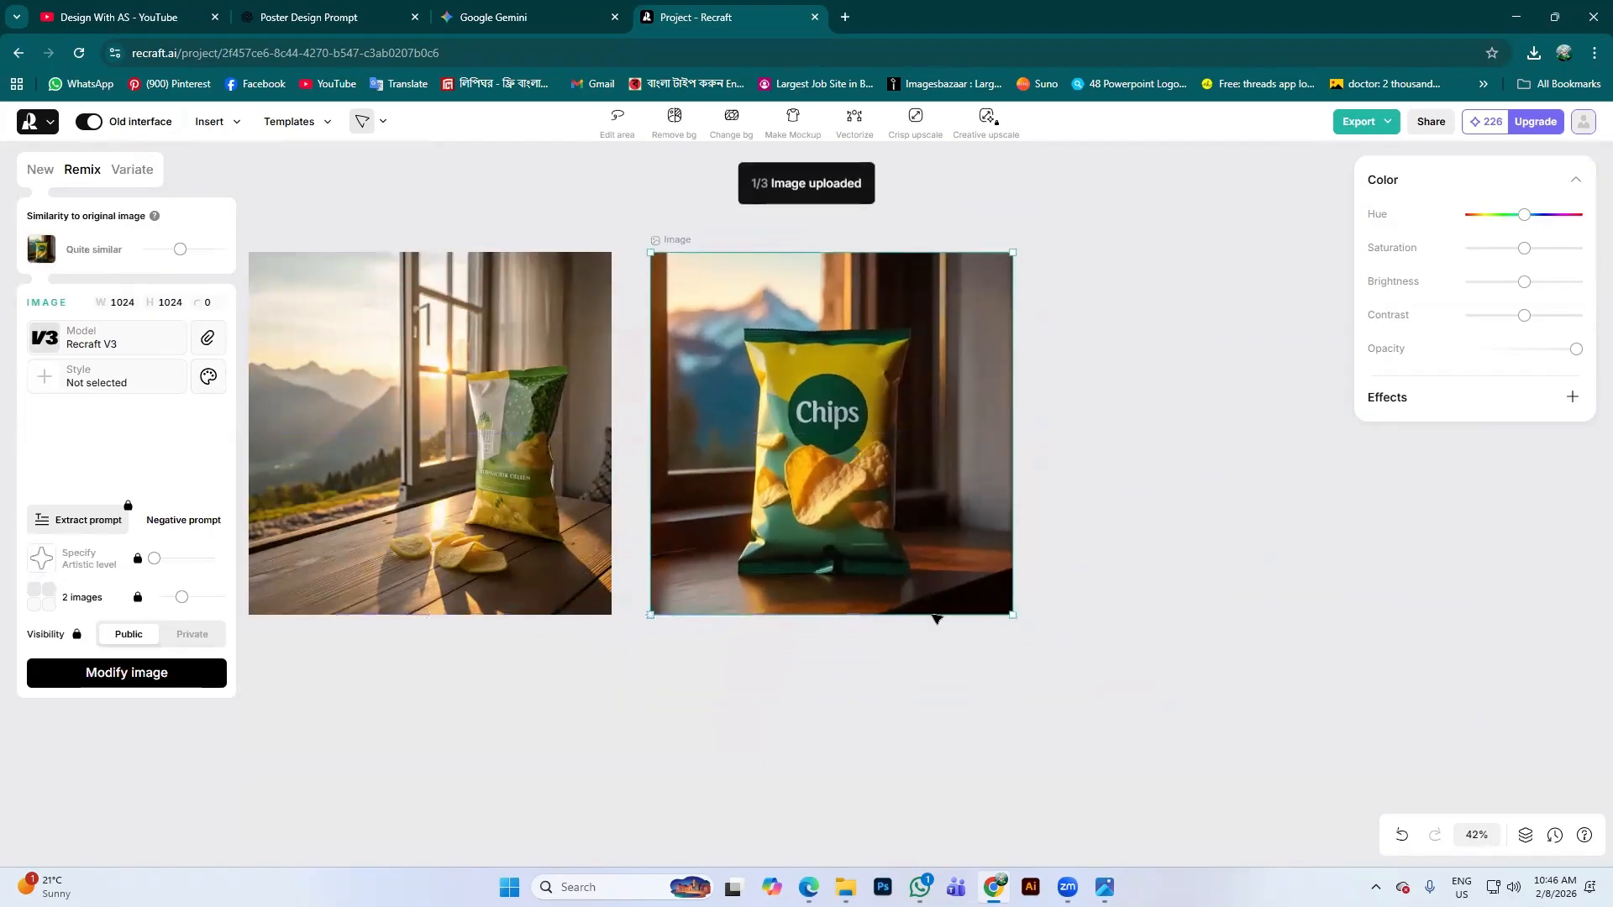
drag(1014, 618, 1024, 626)
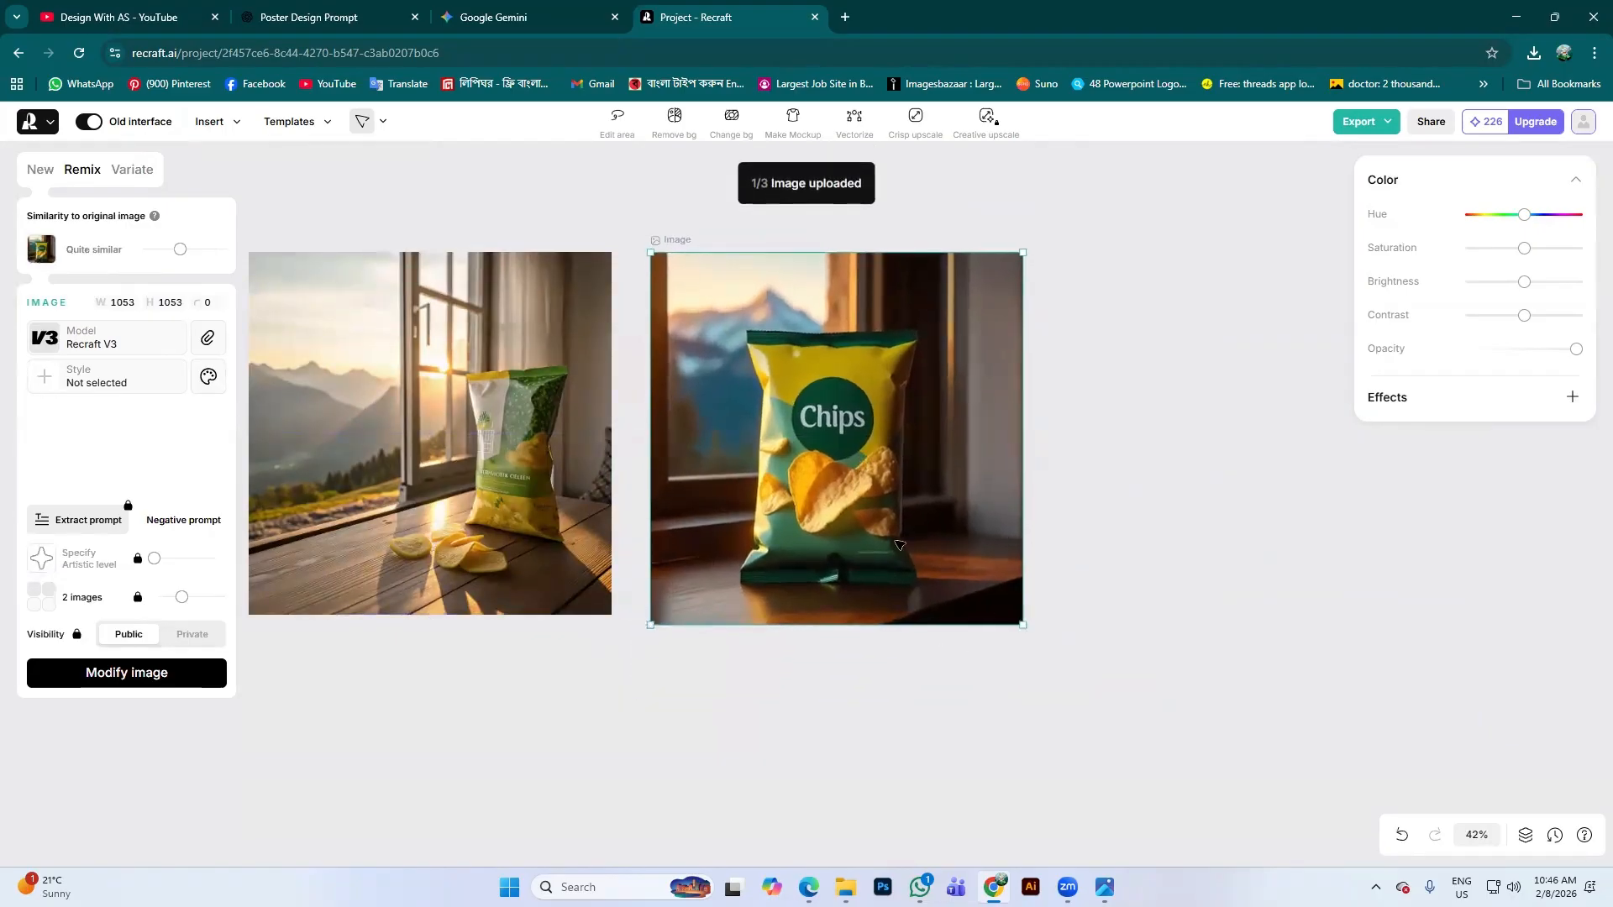
drag(899, 544, 903, 539)
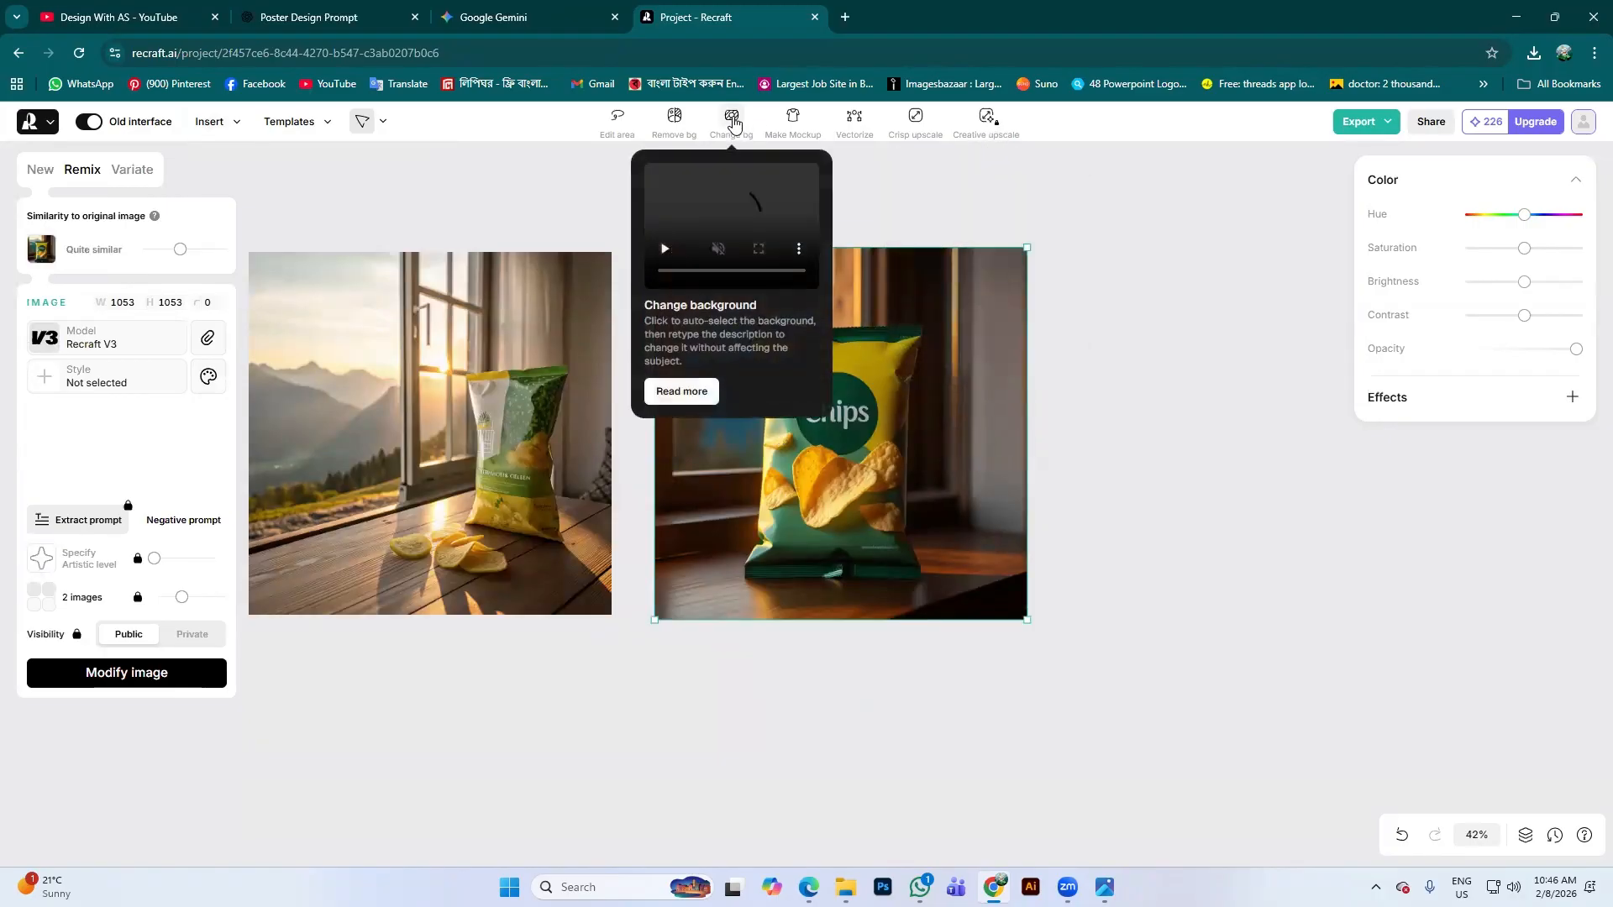
click(733, 122)
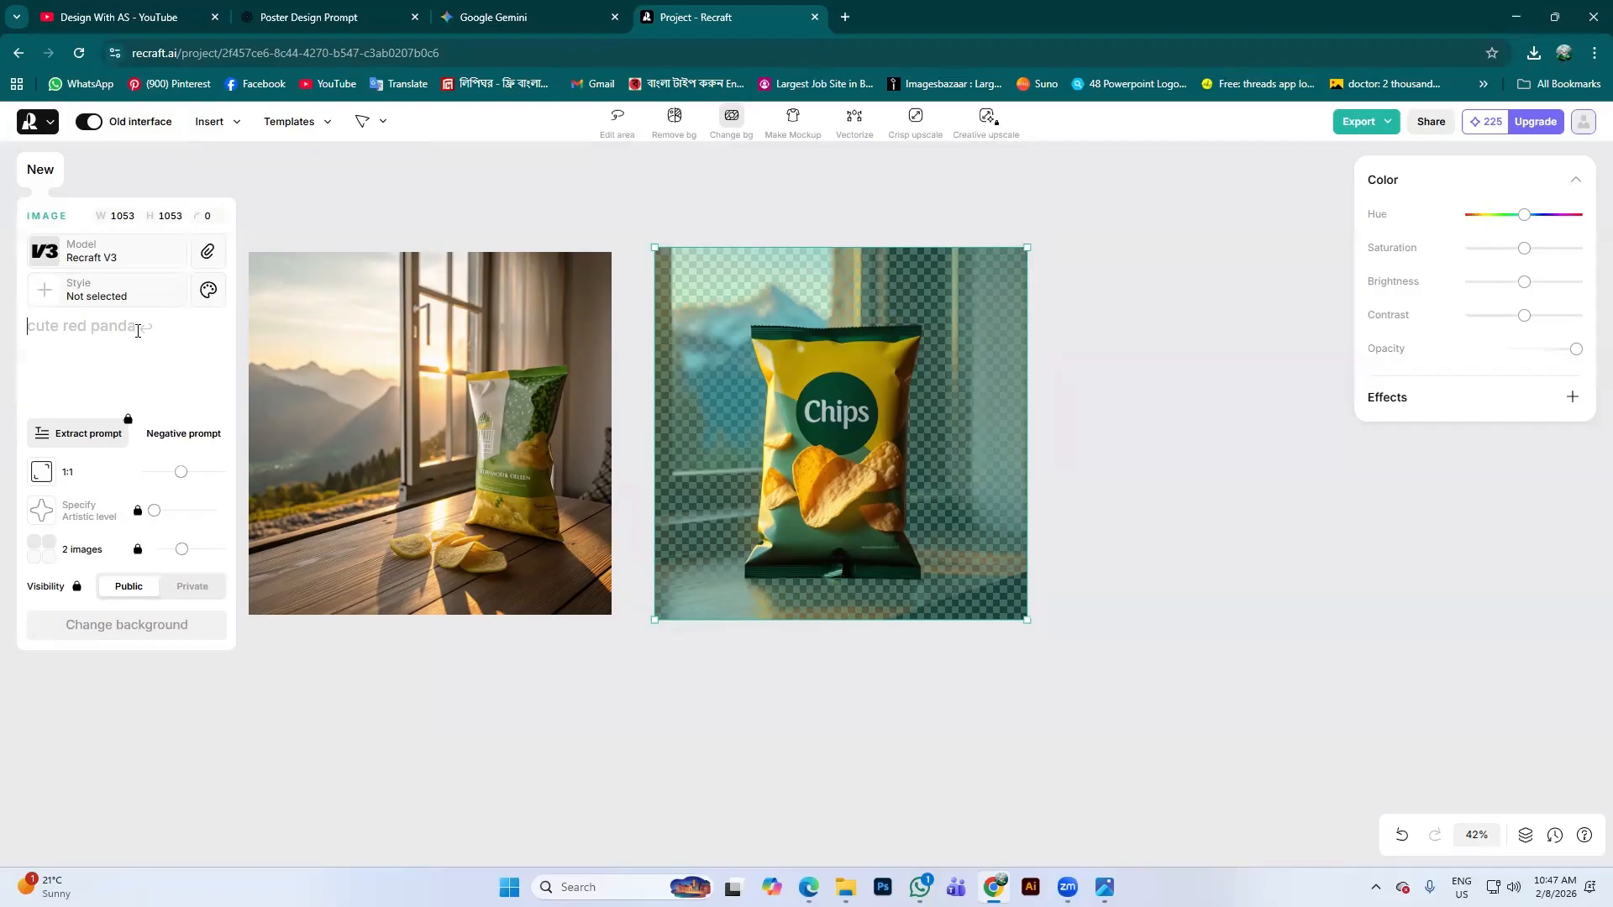
Generate a 'solid White color' background for the chips packet, then select the left result
text(S)
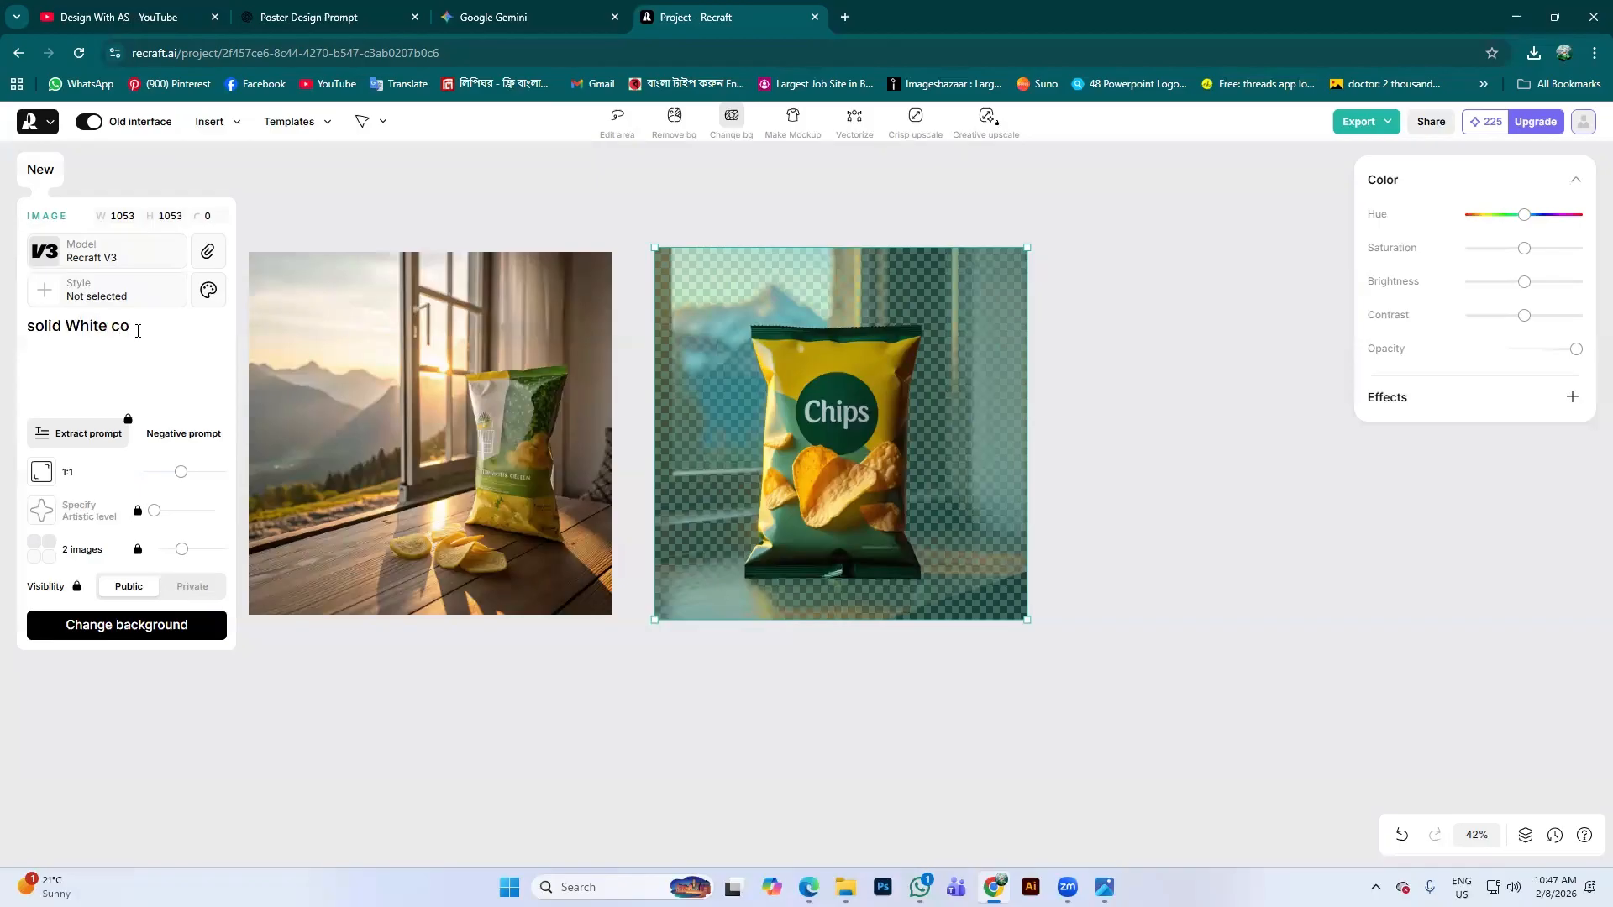
key(Return)
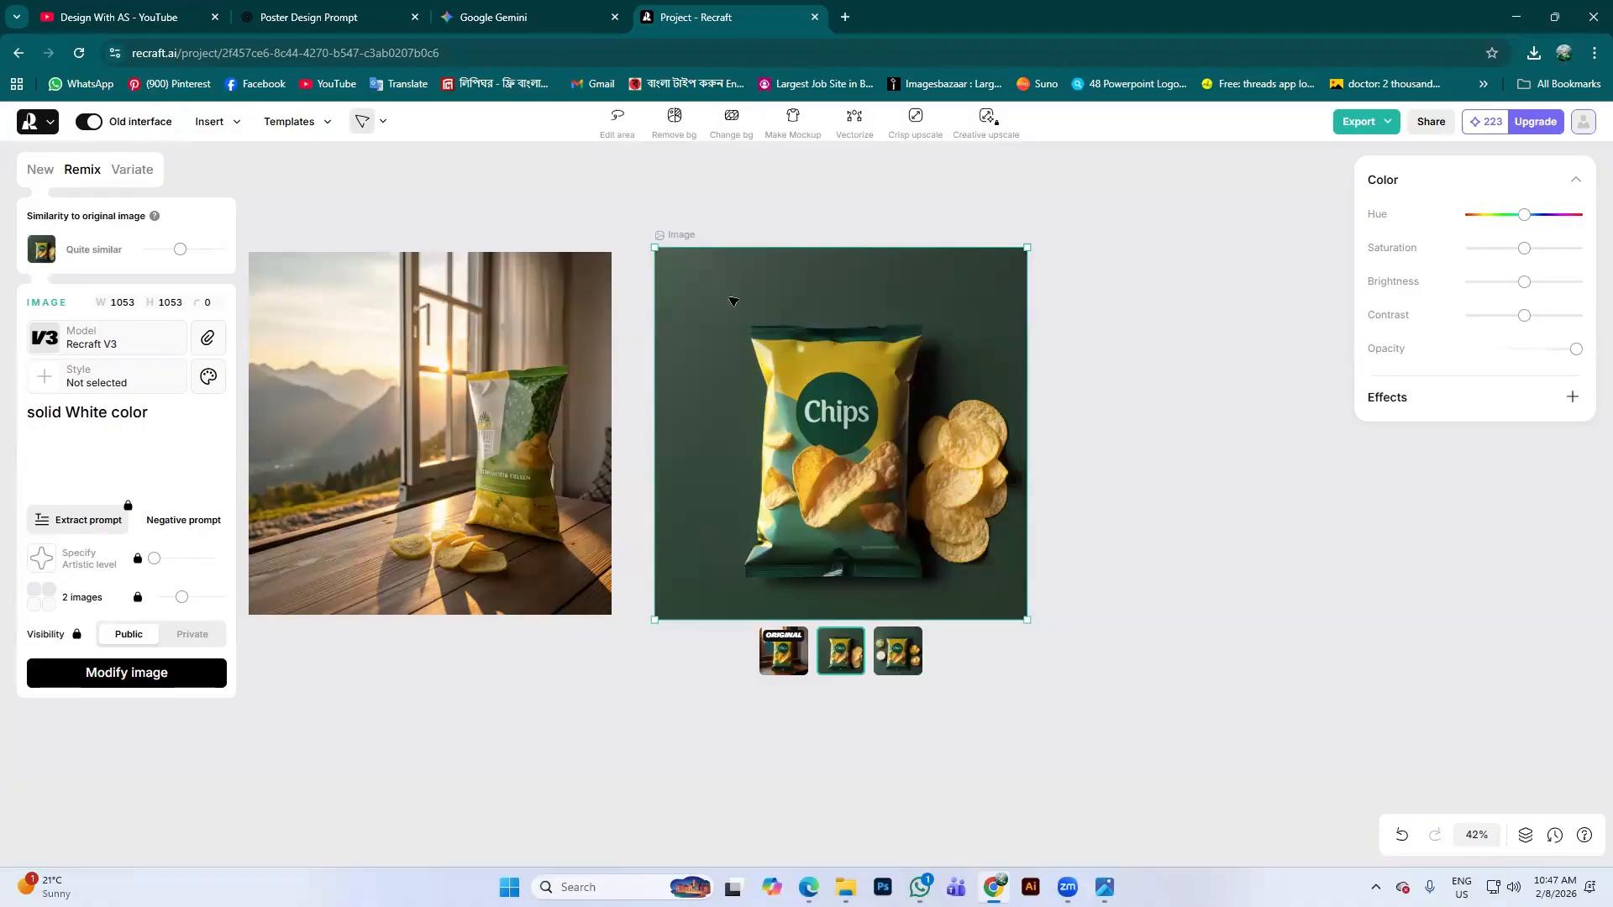
click(453, 411)
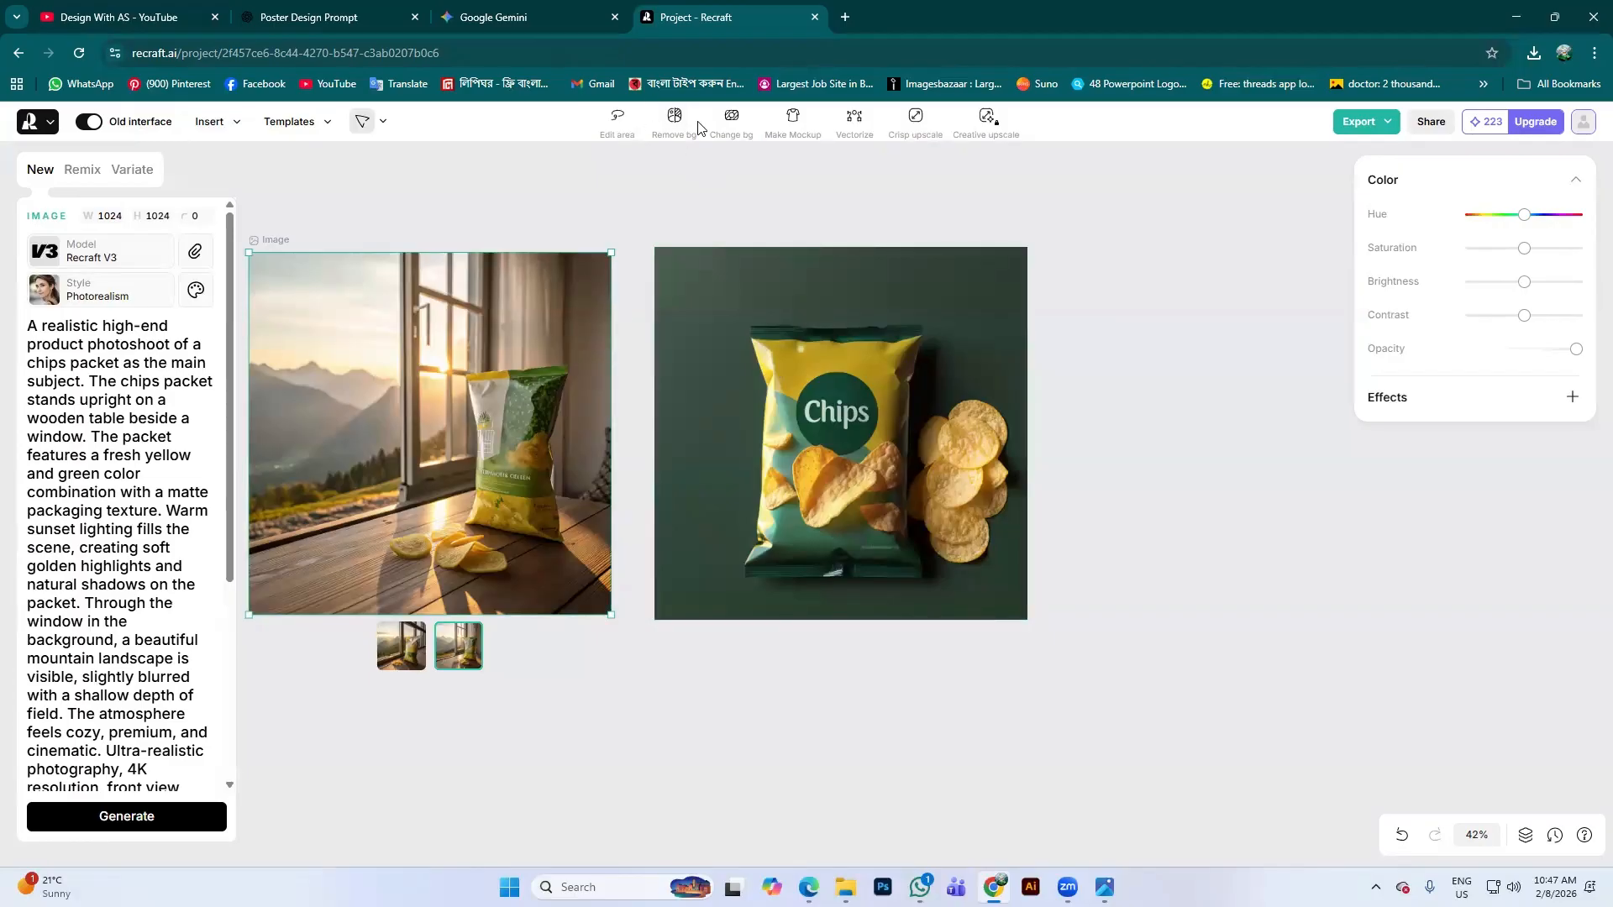
Mark a rectangular area in the mountain view outside the window for editing
click(618, 122)
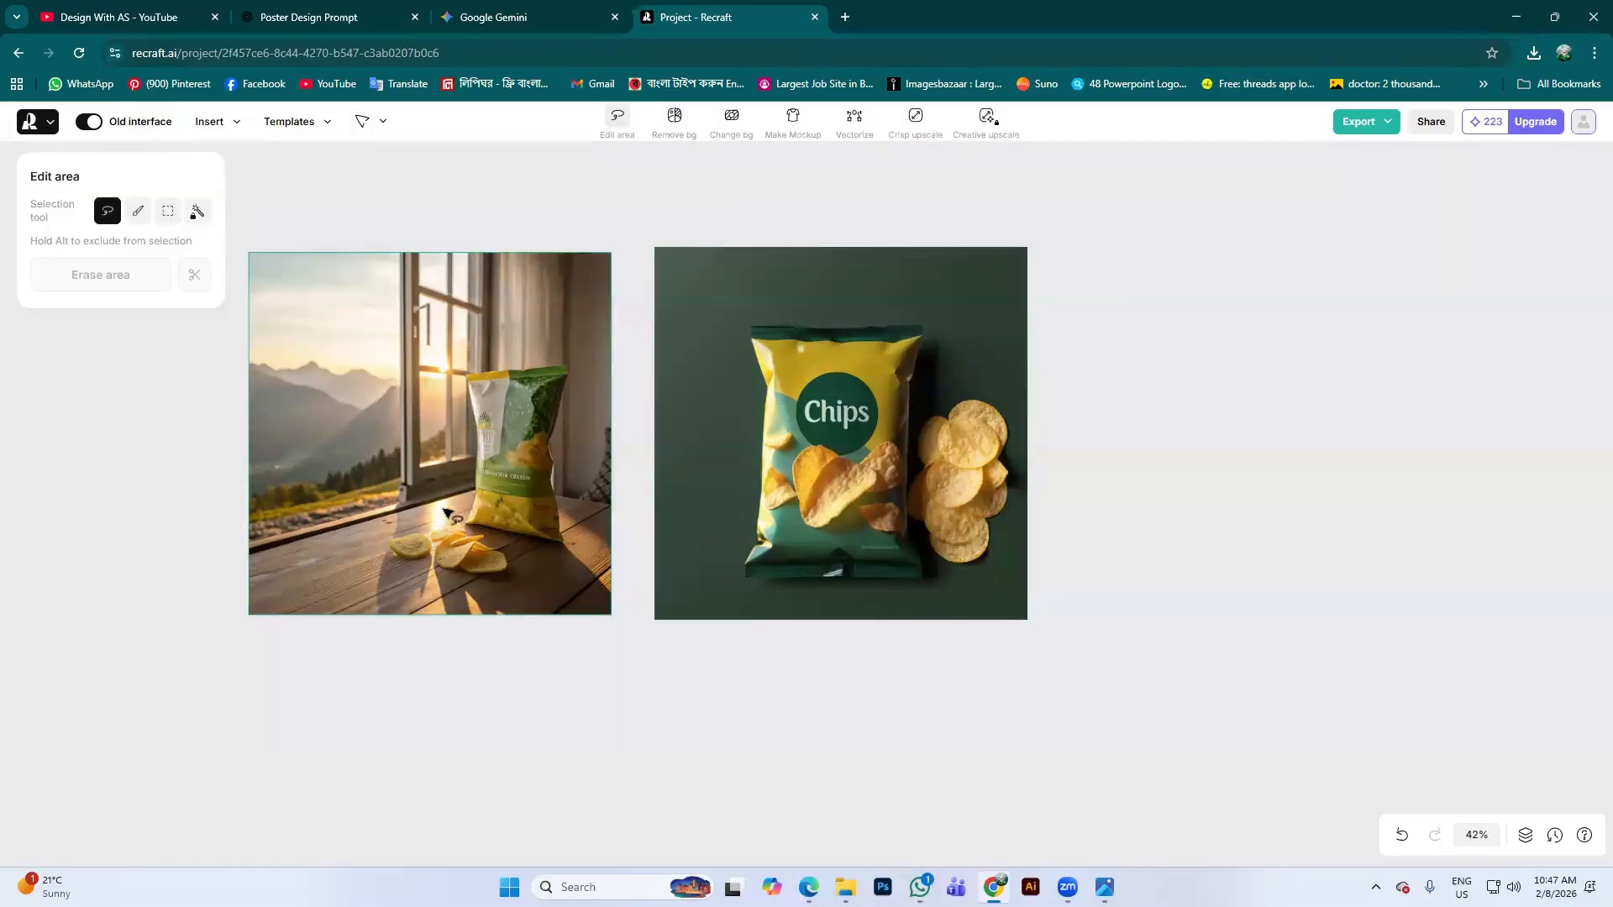
scroll(446, 515, up, 3)
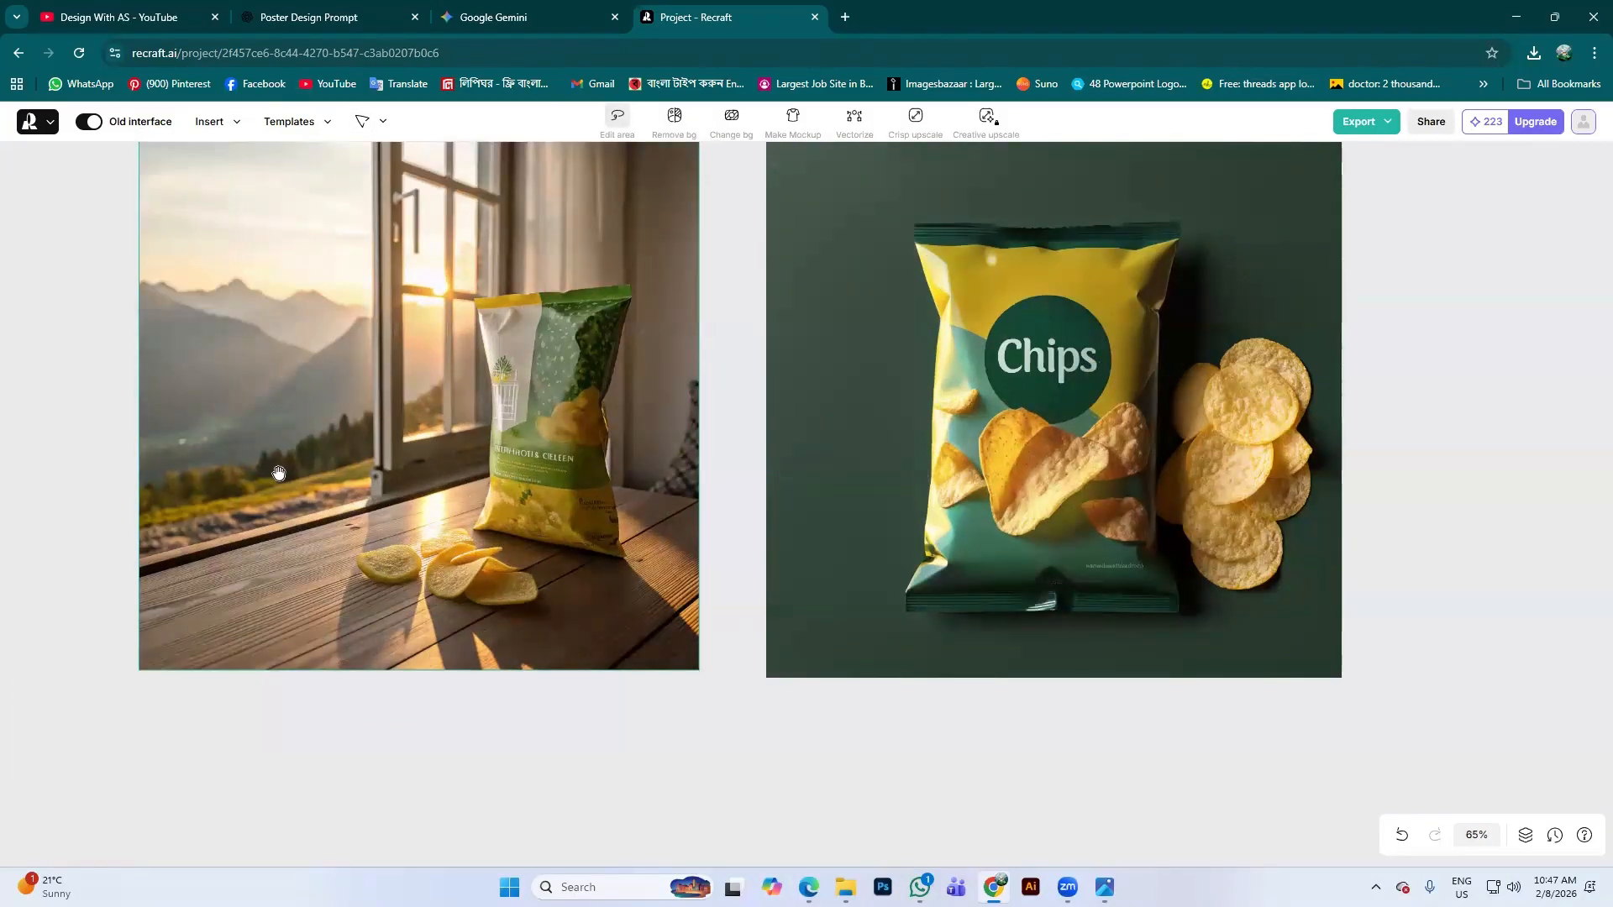
mouse_move(279, 473)
mouse_down()
mouse_move(426, 473)
mouse_move(444, 455)
mouse_move(454, 299)
mouse_move(435, 259)
mouse_move(398, 267)
mouse_move(335, 331)
mouse_move(408, 391)
mouse_move(402, 512)
mouse_move(447, 481)
mouse_up()
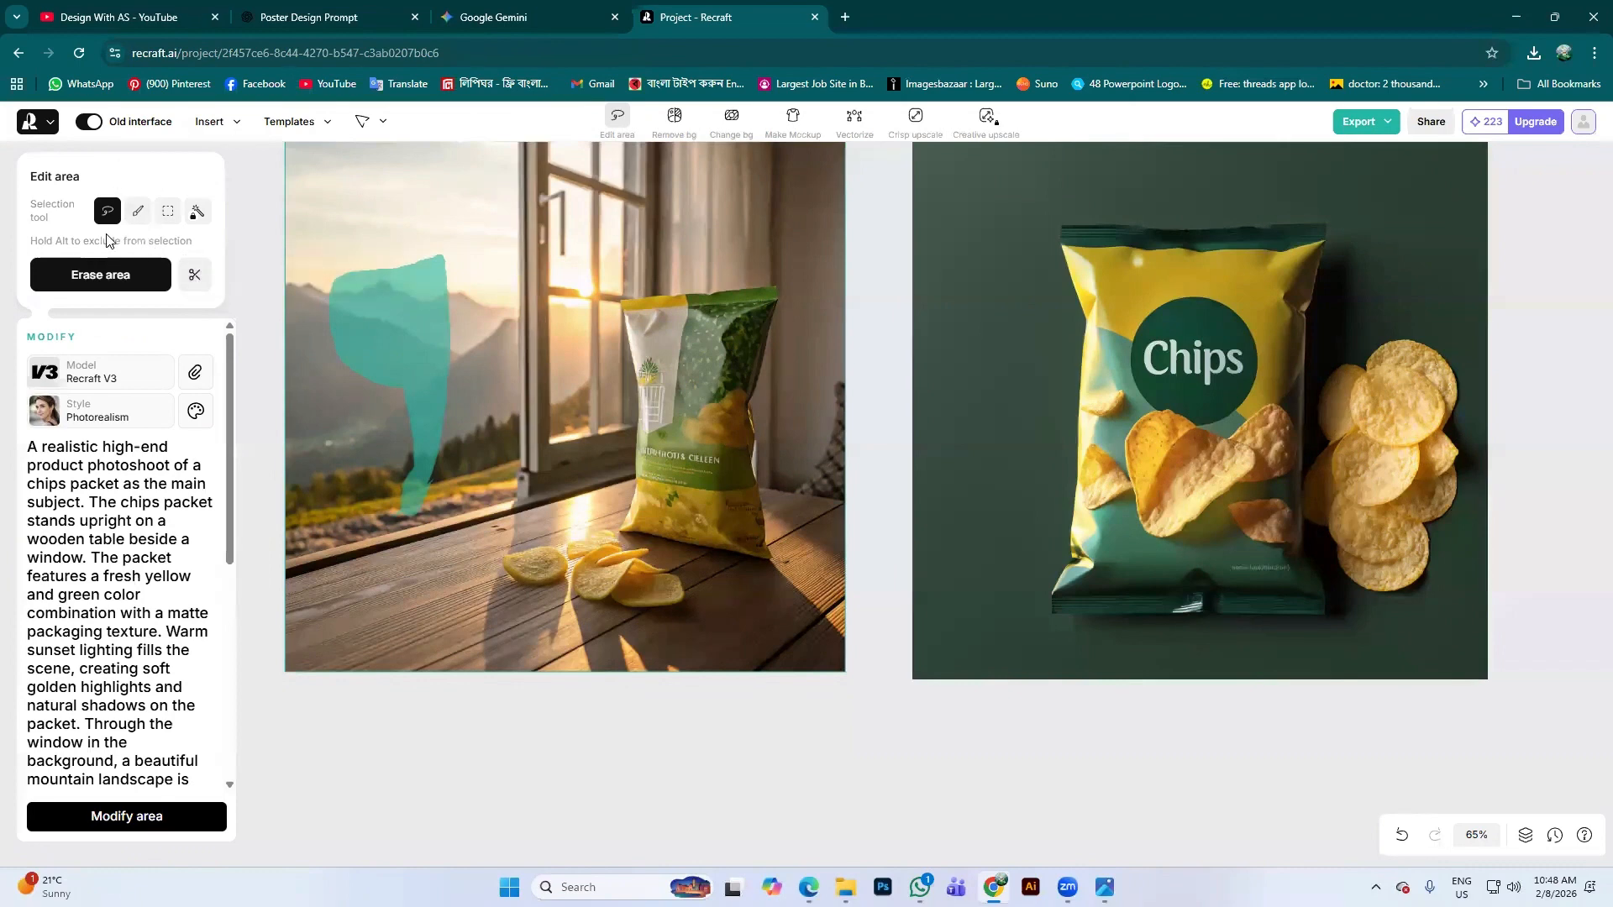
click(168, 212)
scroll(171, 494, down, 1)
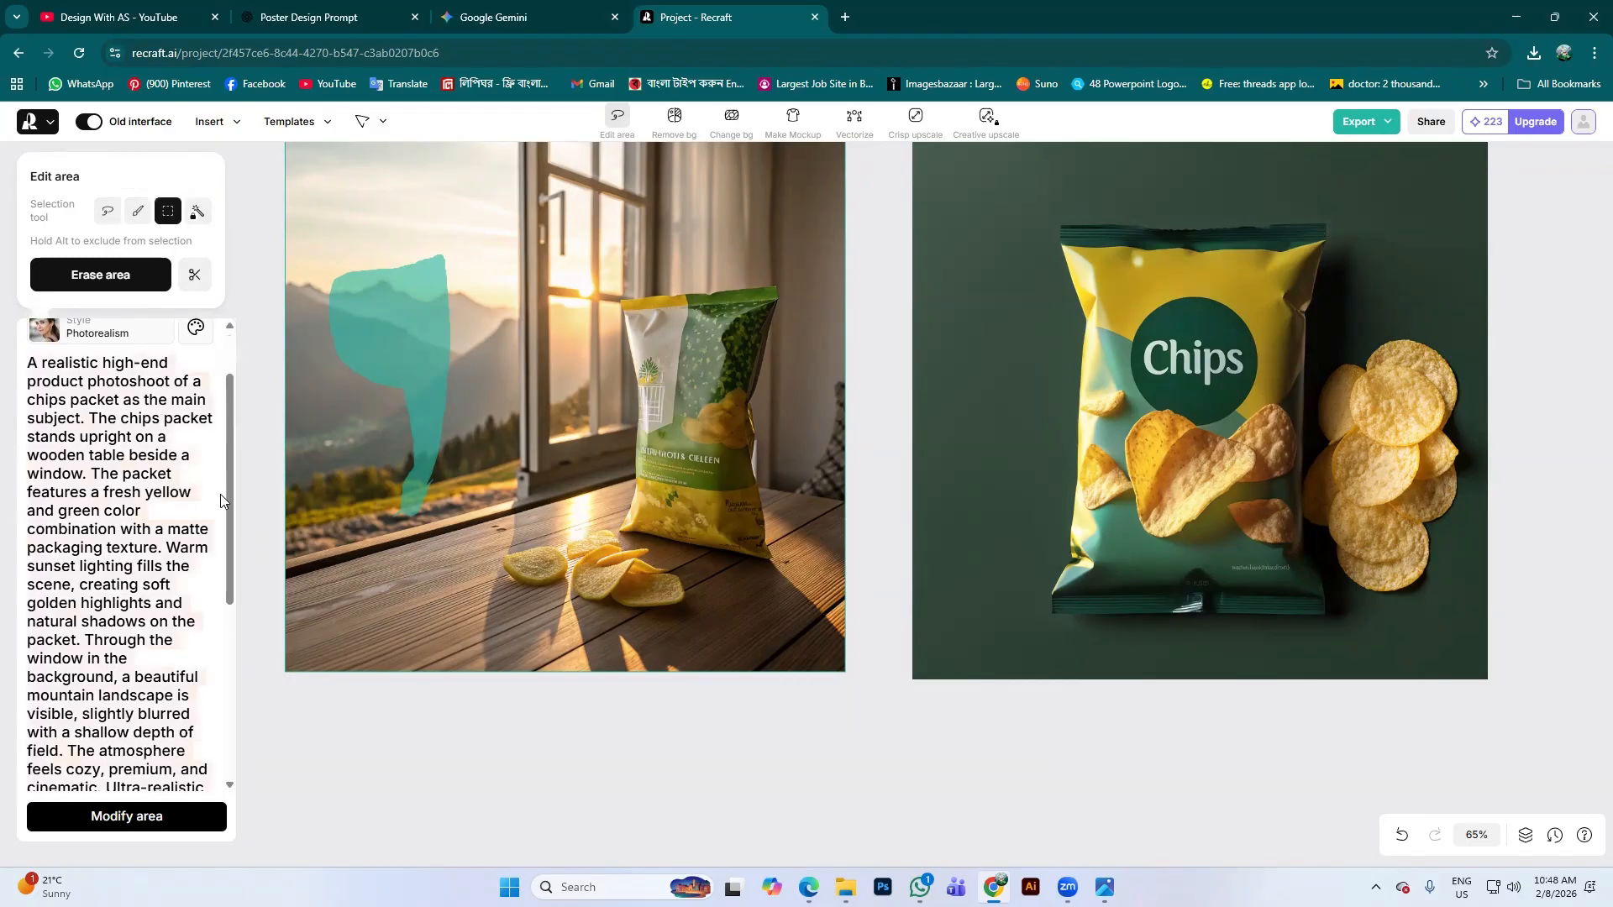
Replace the Modify prompt with 'tree on this area', generate it, then exit area editing
key(ctrl+a)
key(BackSpace)
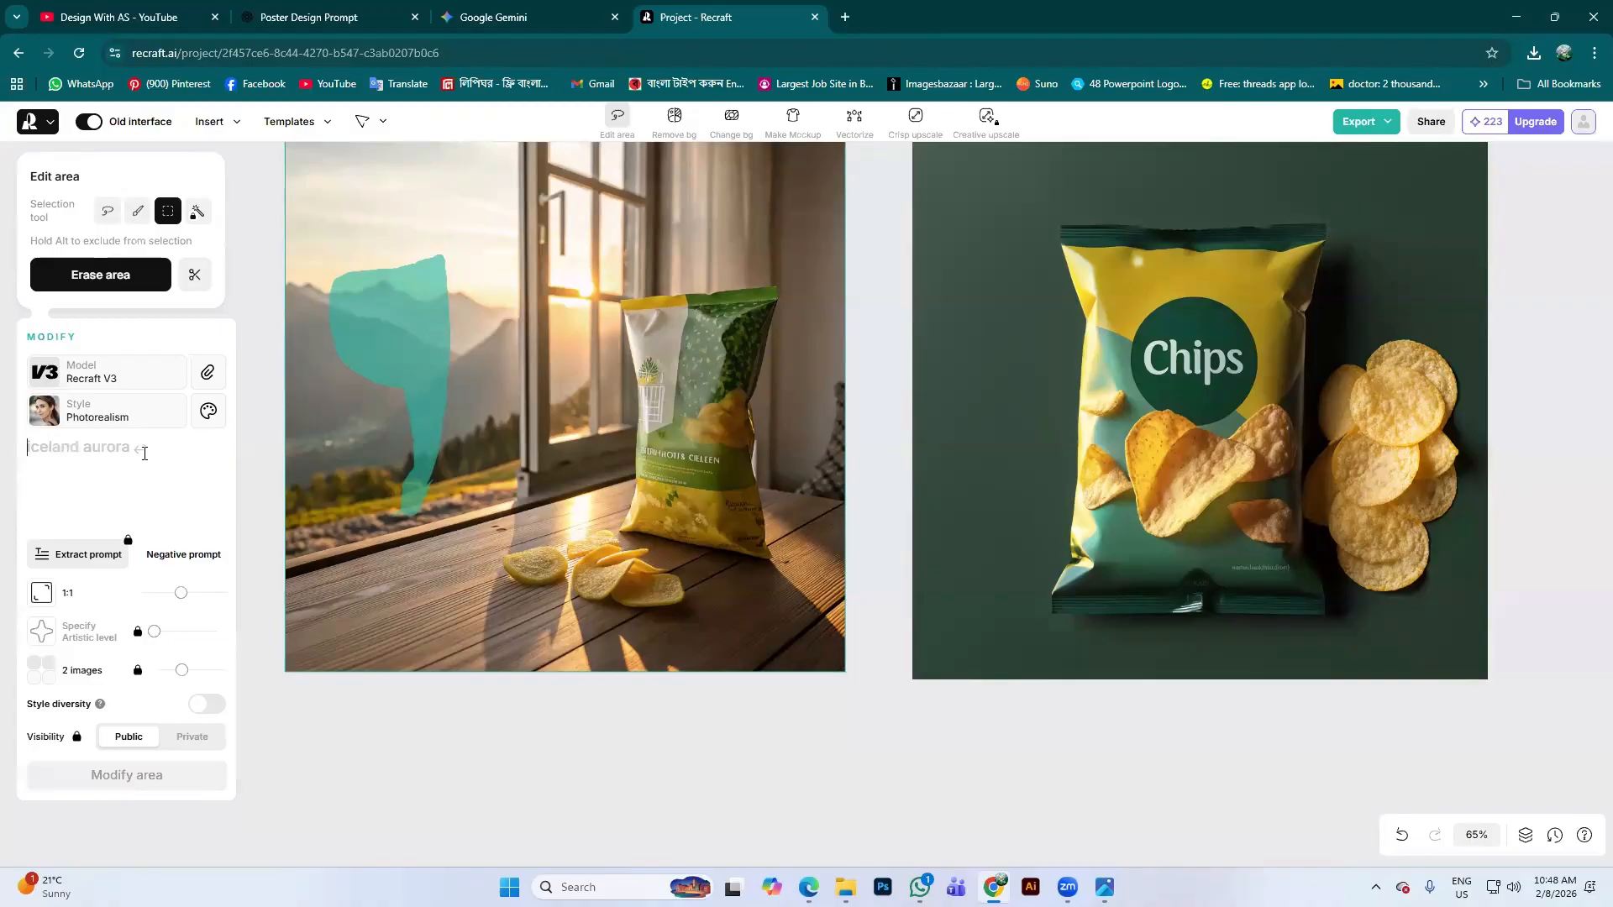
text(tree on this area)
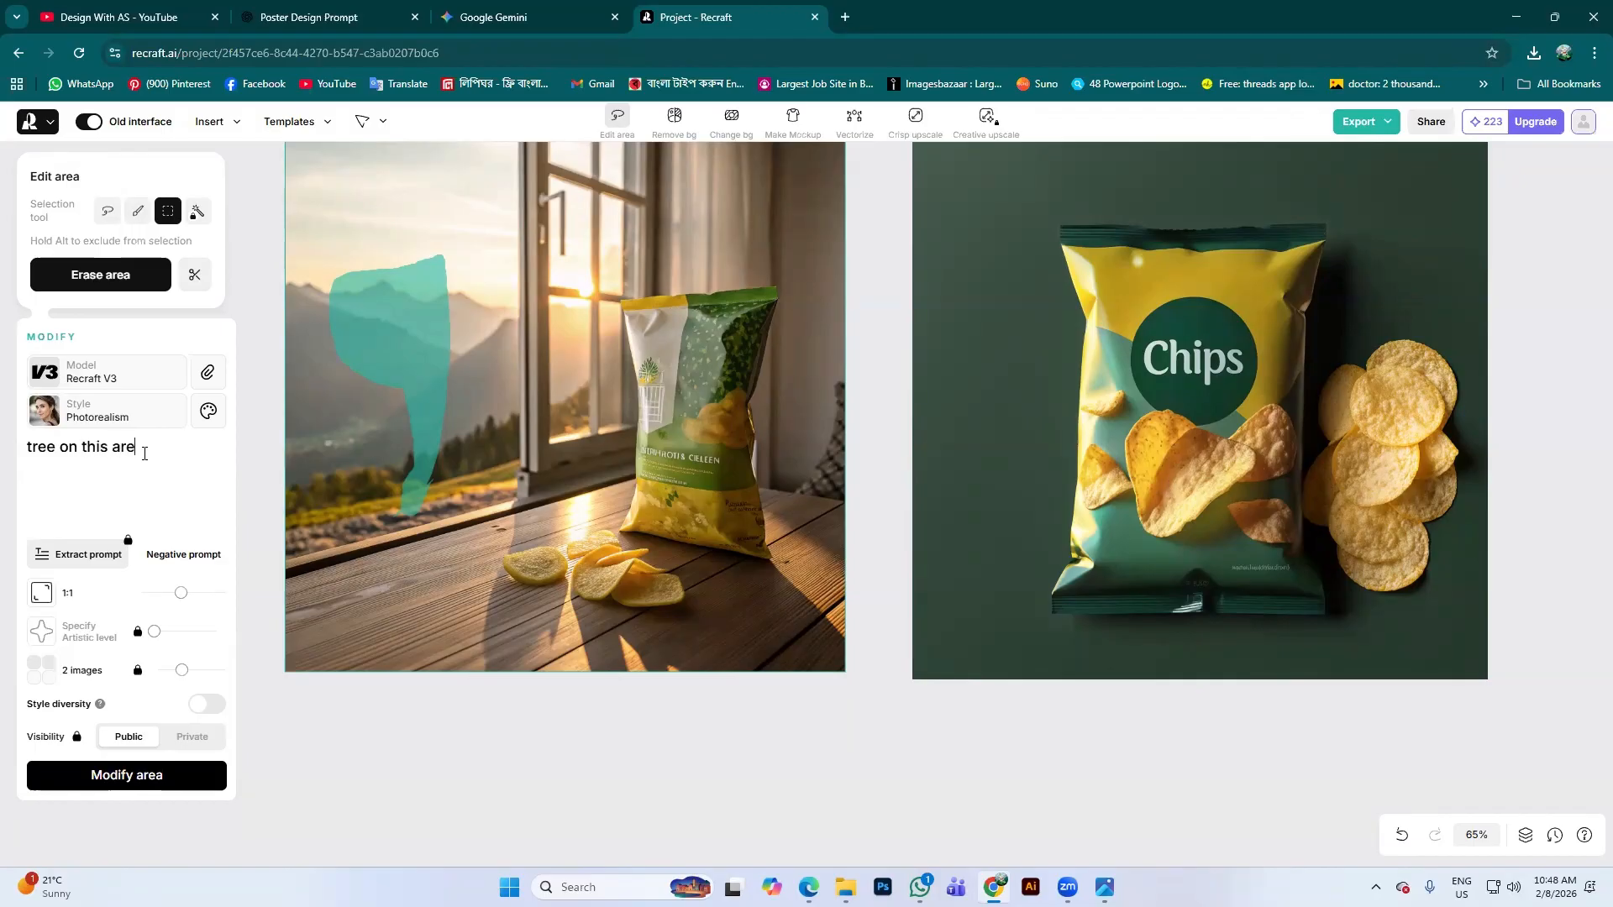
click(120, 772)
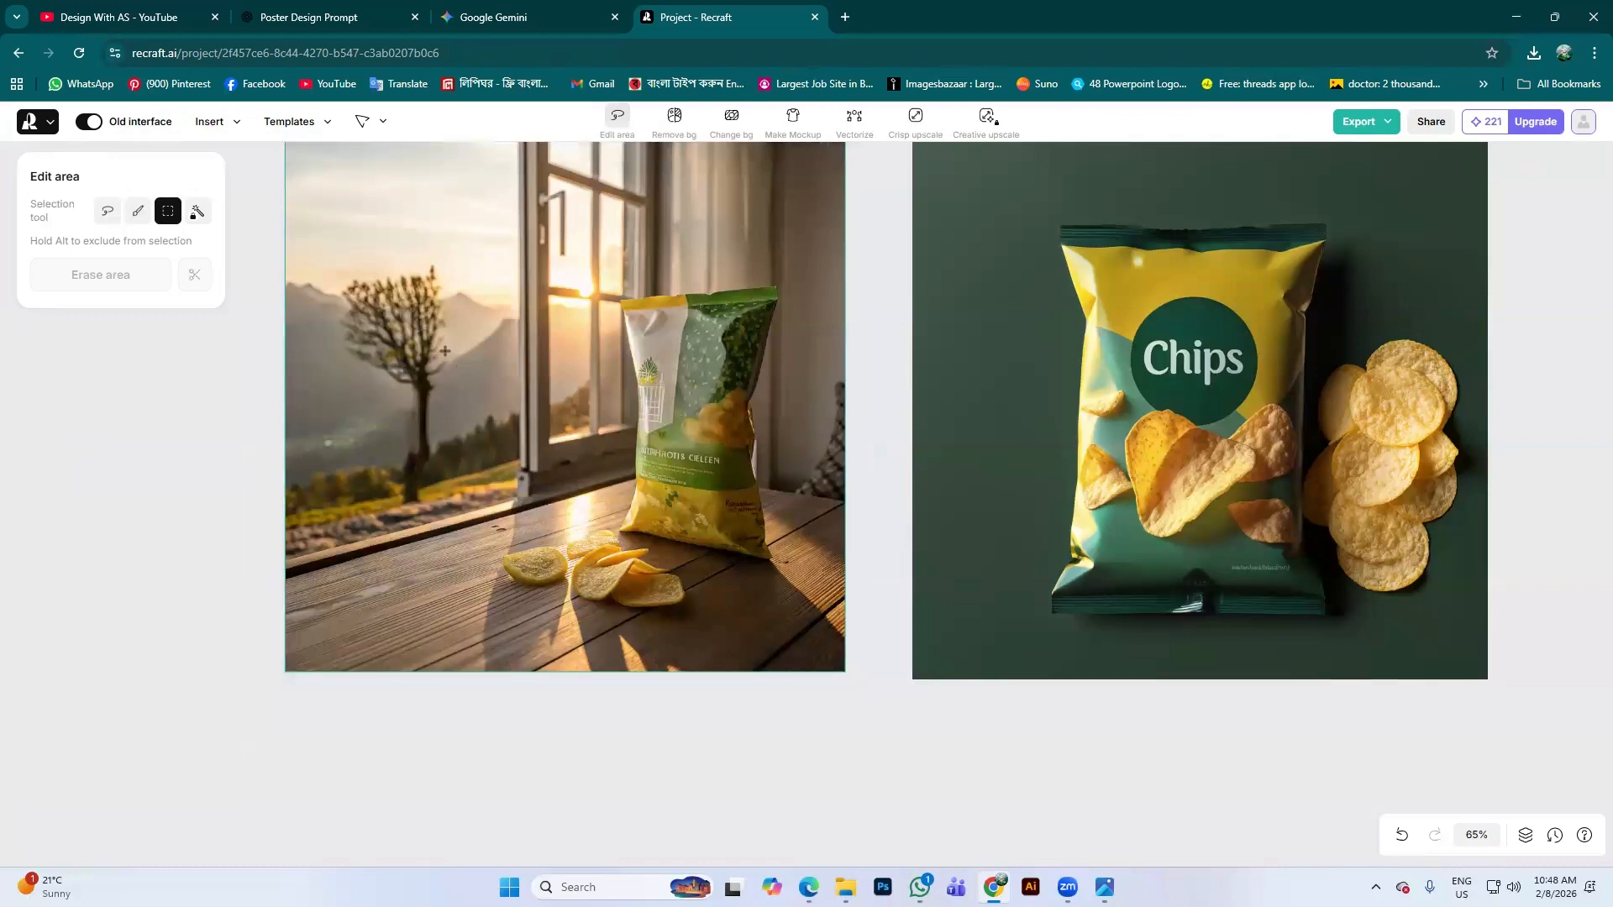
scroll(605, 494, up, 2)
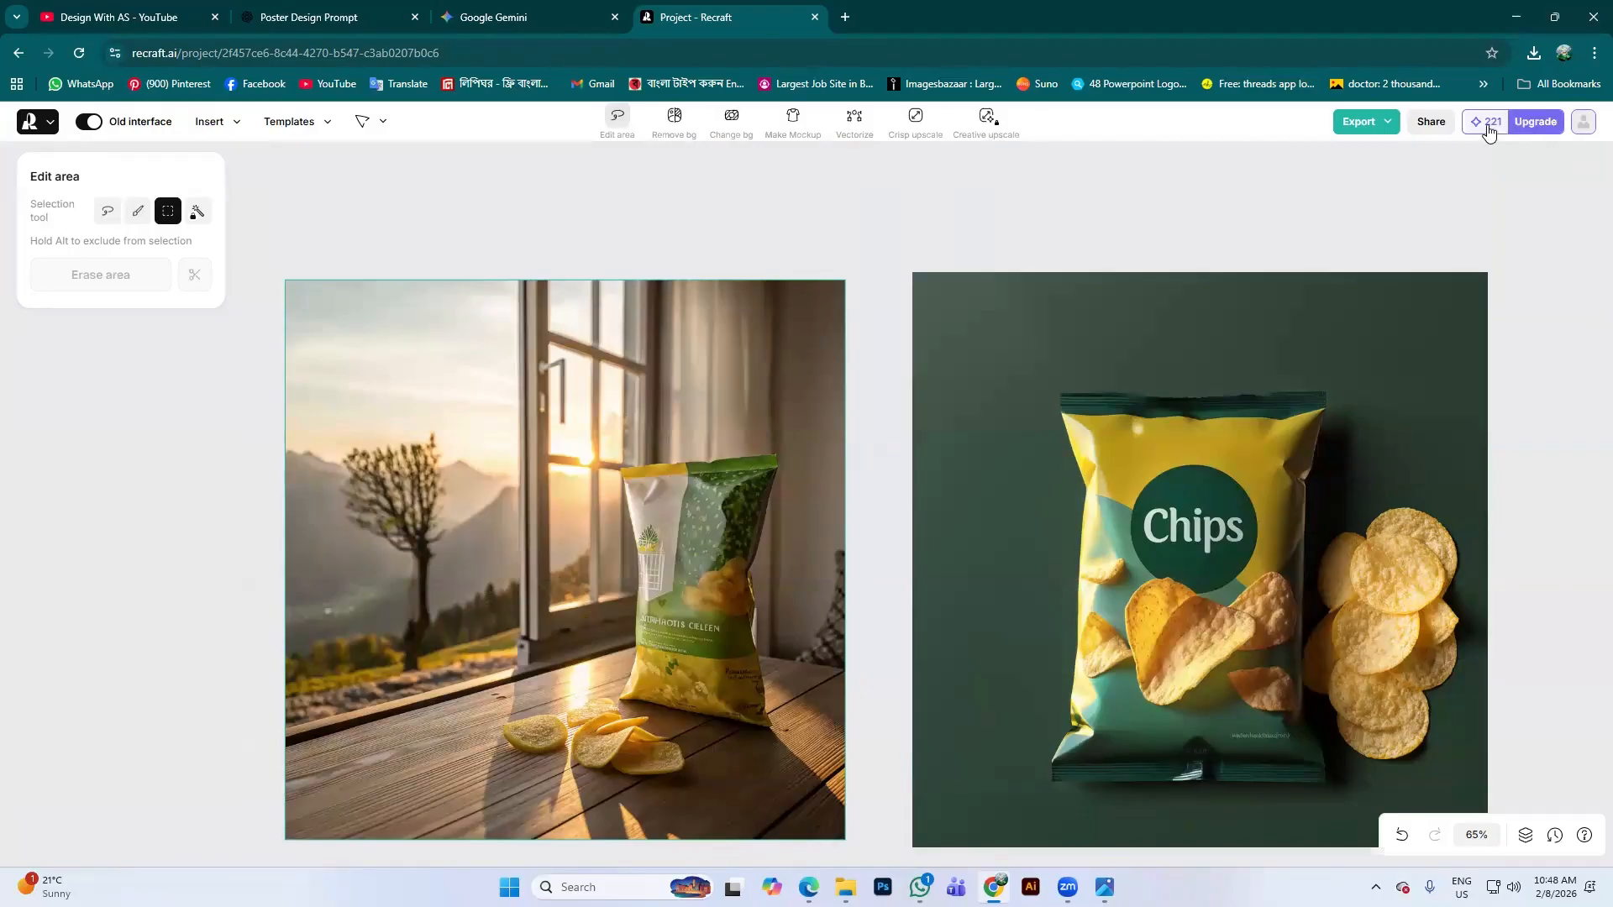
scroll(1249, 475, down, 2)
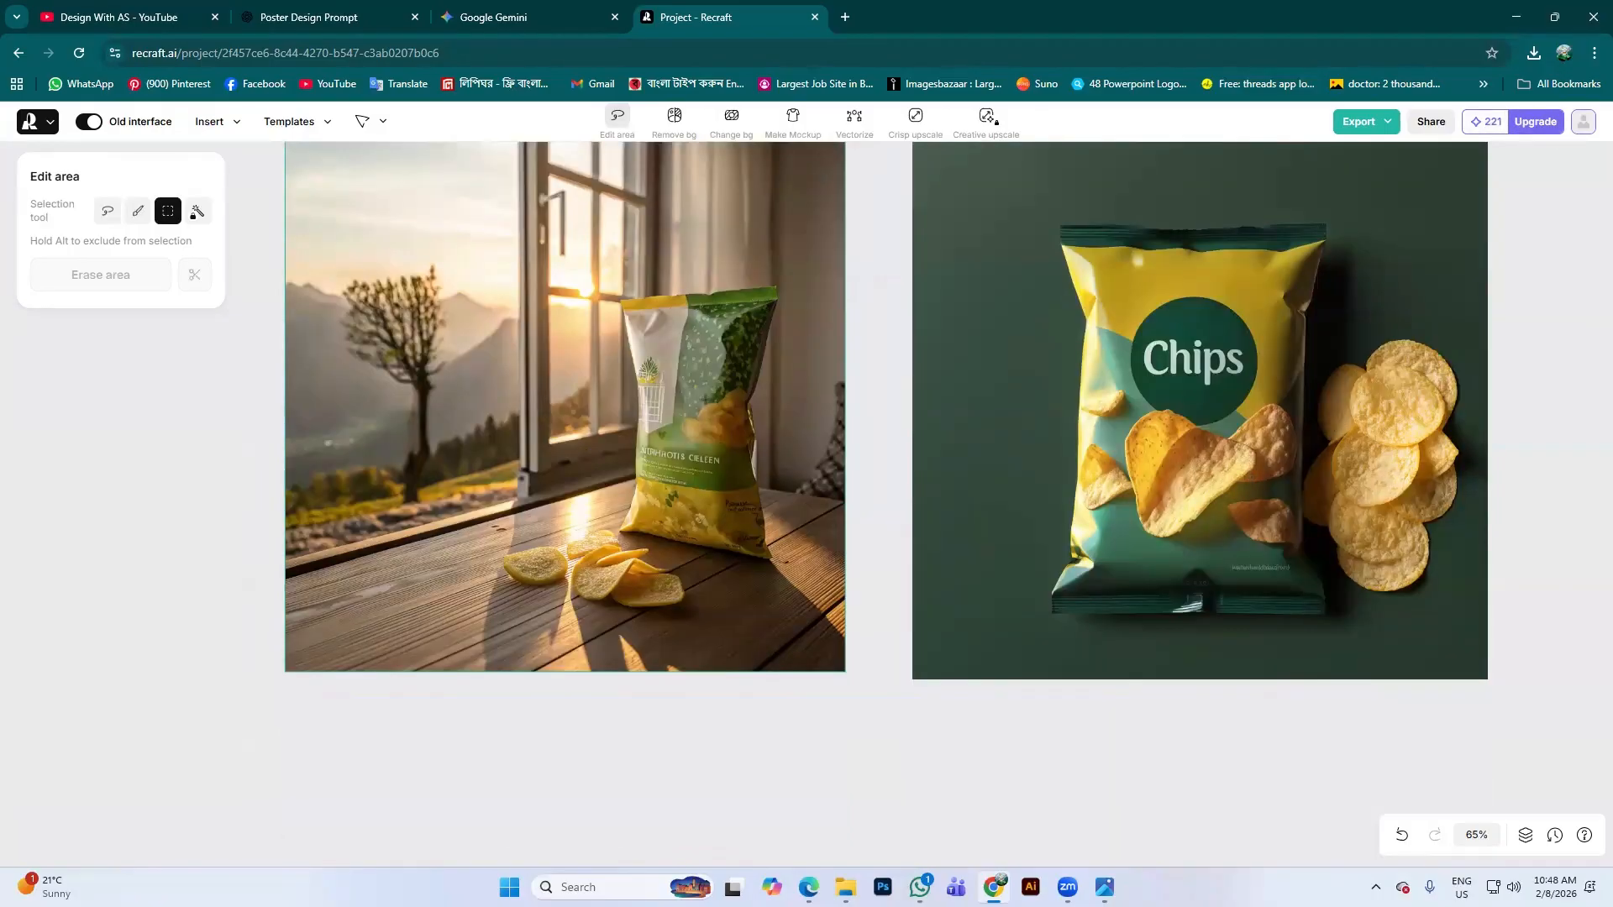
scroll(937, 227, up, 2)
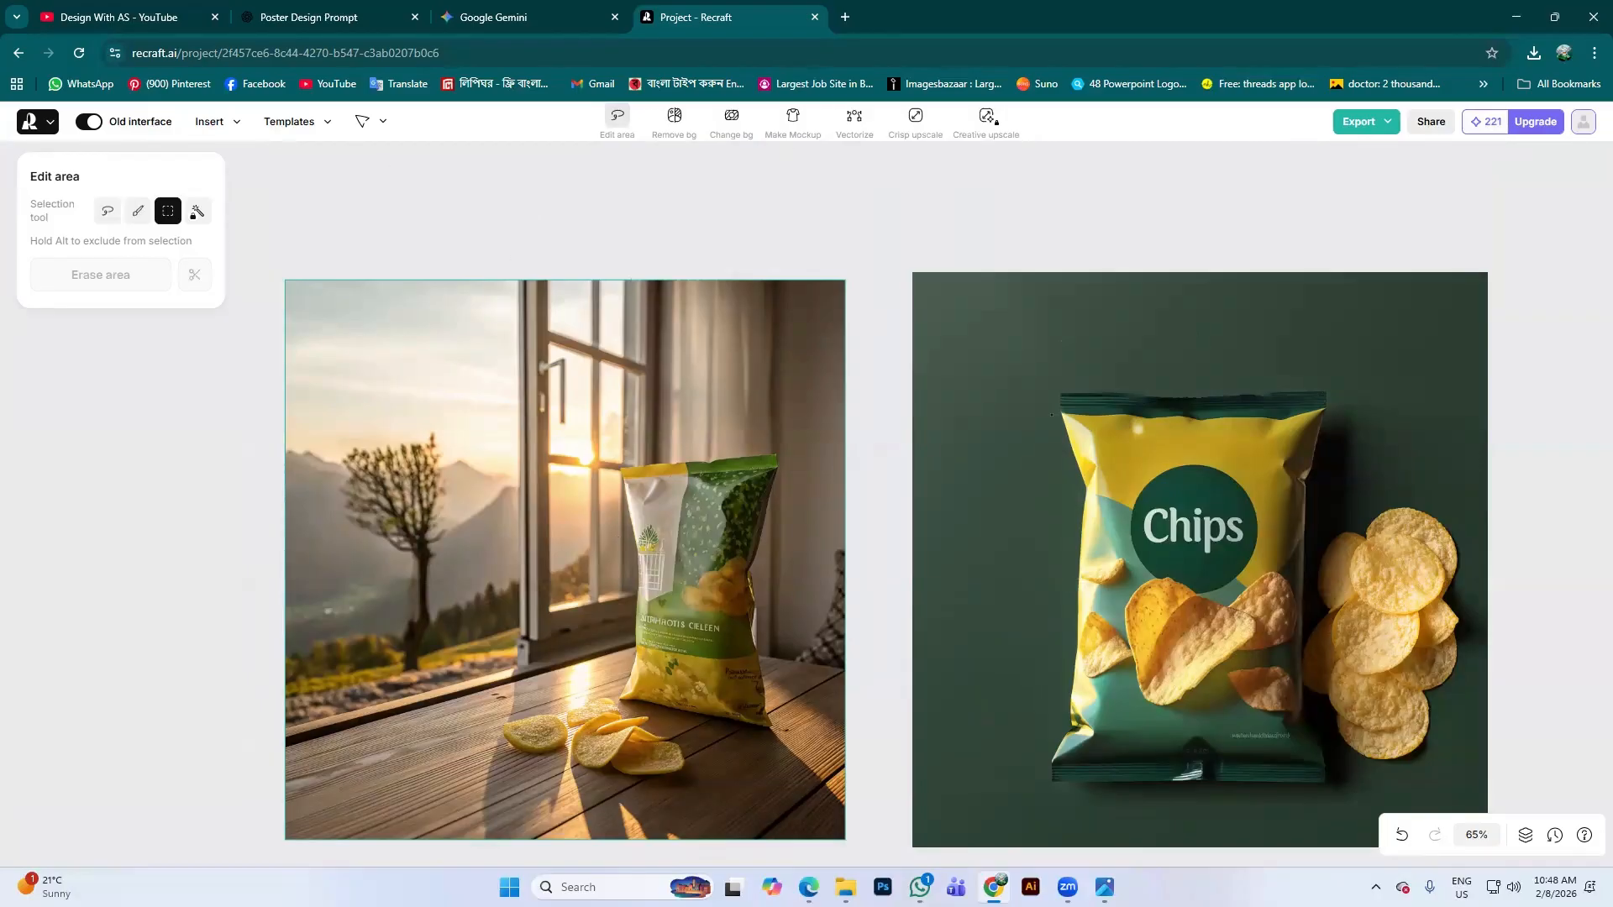
scroll(1051, 415, down, 2)
scroll(998, 375, up, 1)
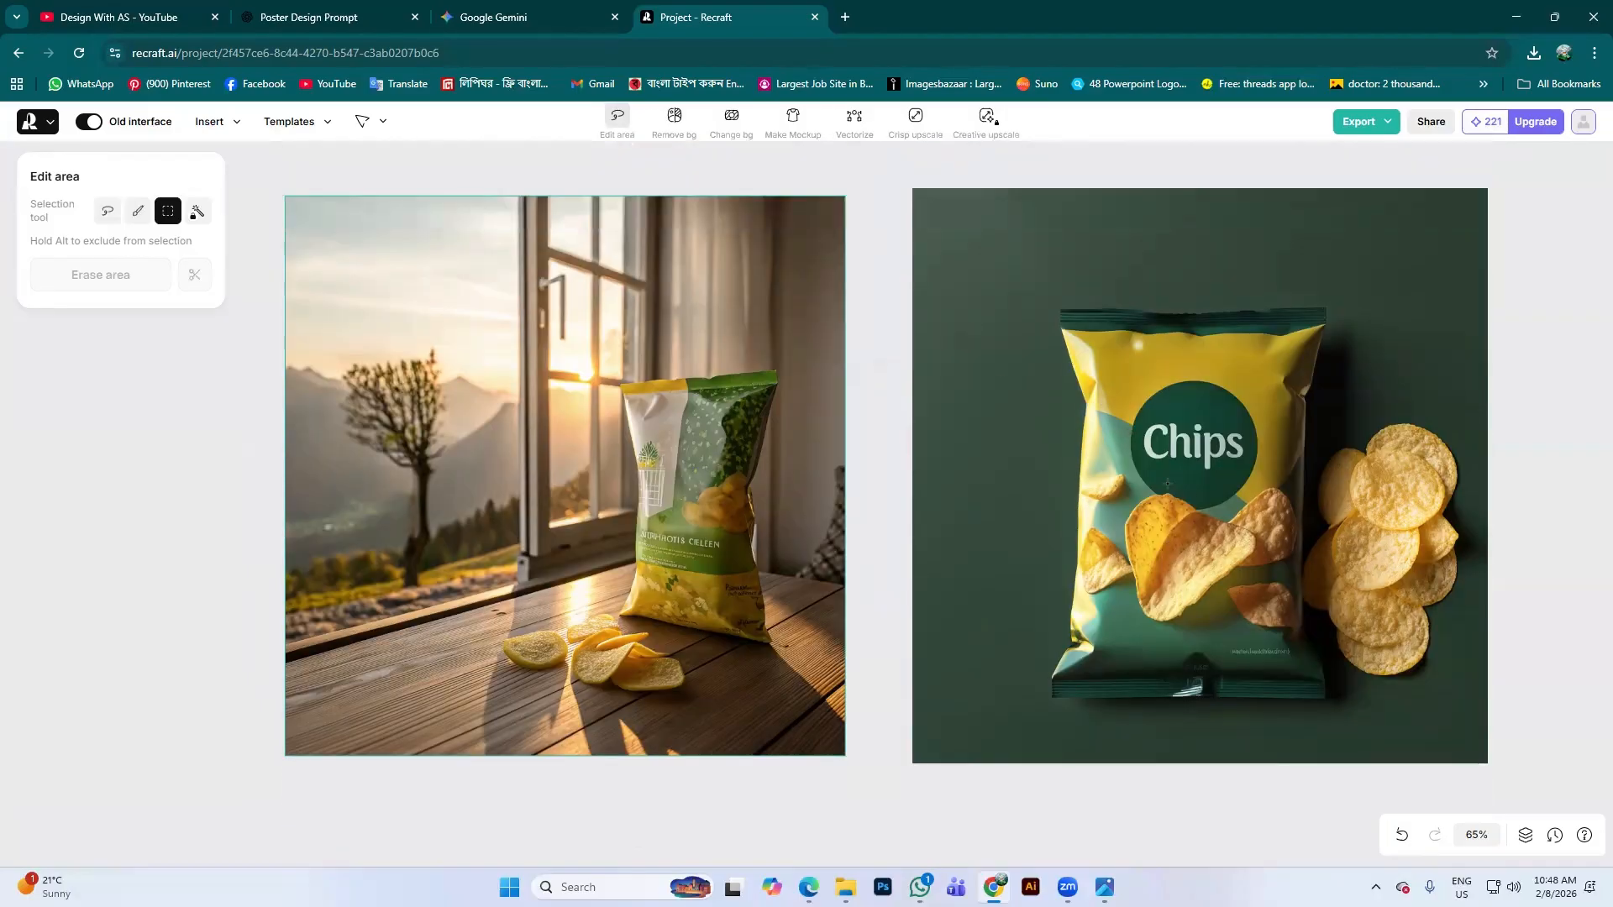
scroll(1167, 484, up, 2)
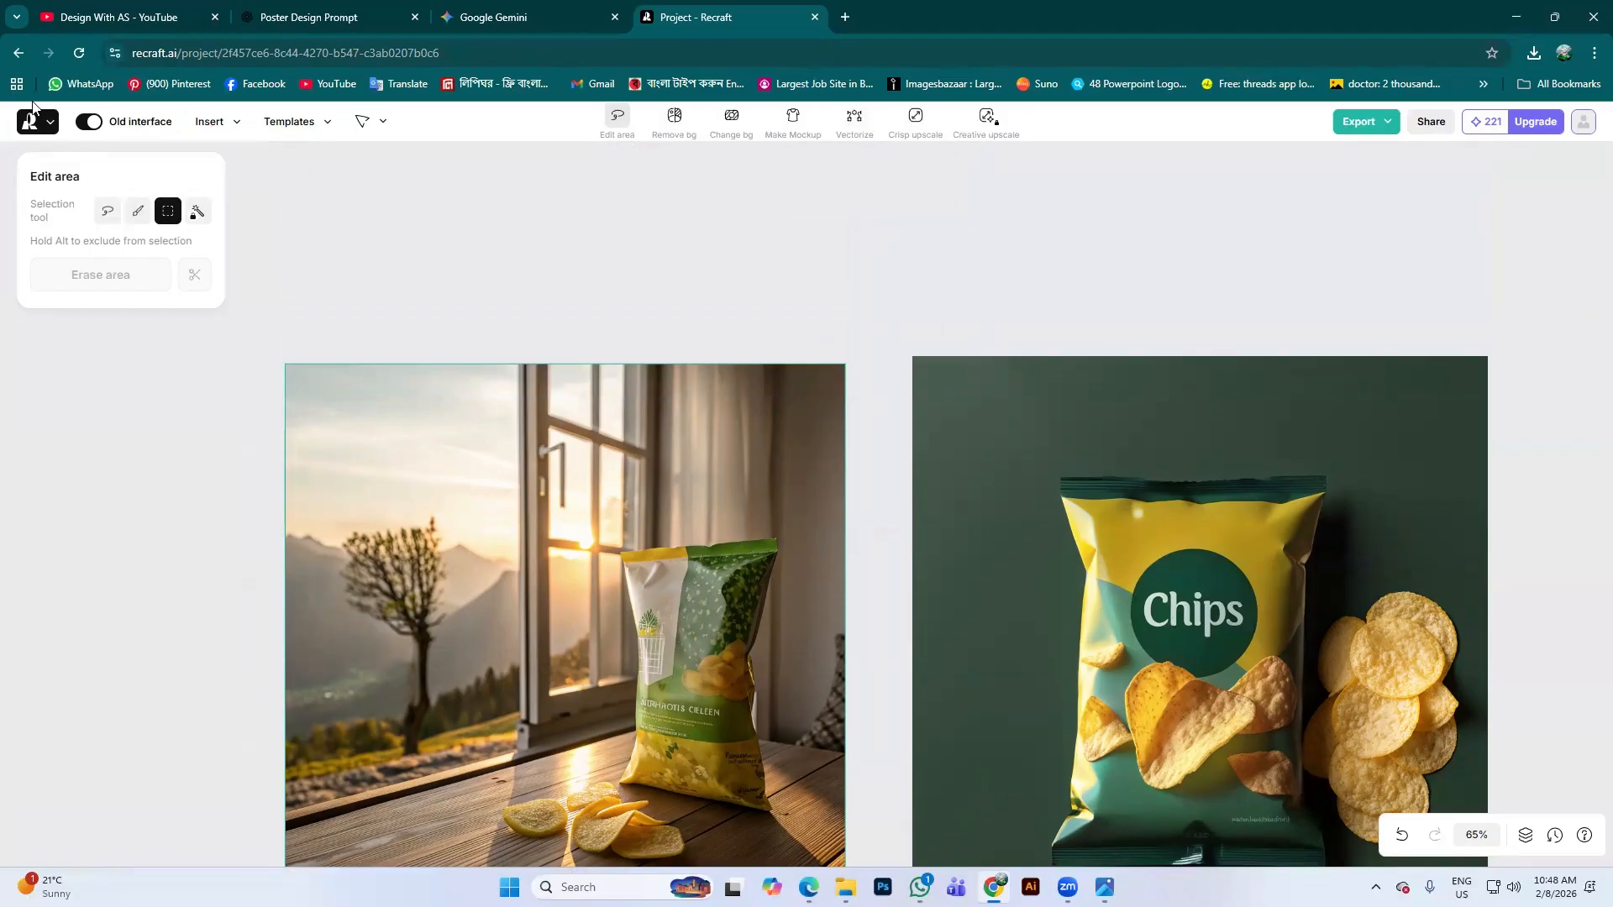
key(Escape)
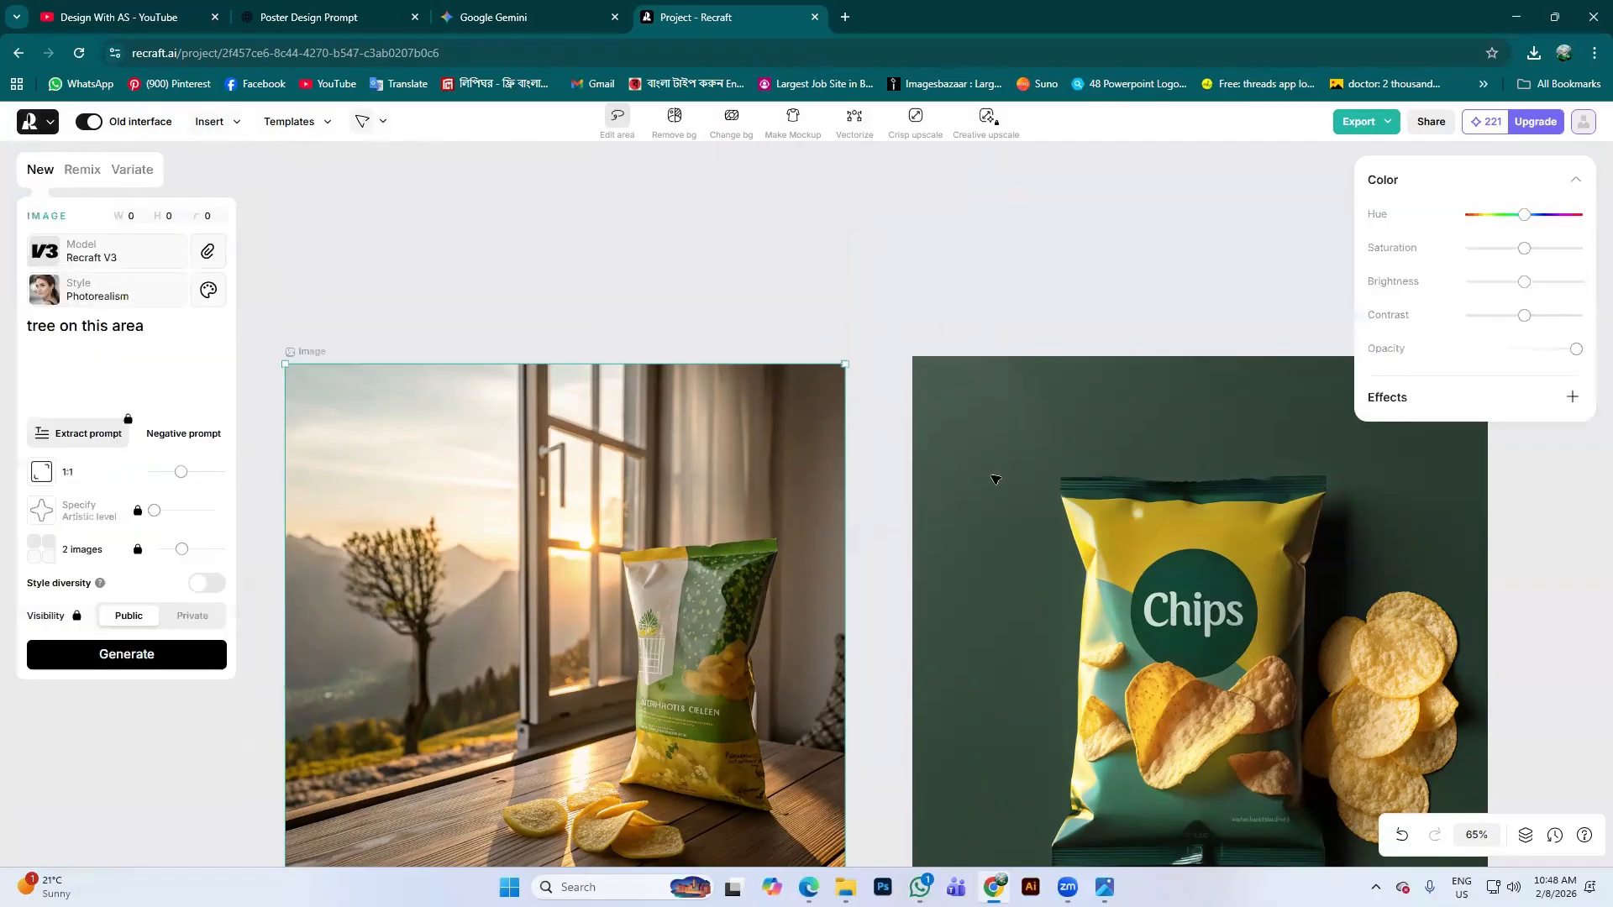
Vectorize the dark-green Chips packet image into a 1053 × 1053 vector with 133 colours
click(1148, 484)
scroll(1101, 475, down, 4)
scroll(1087, 466, up, 2)
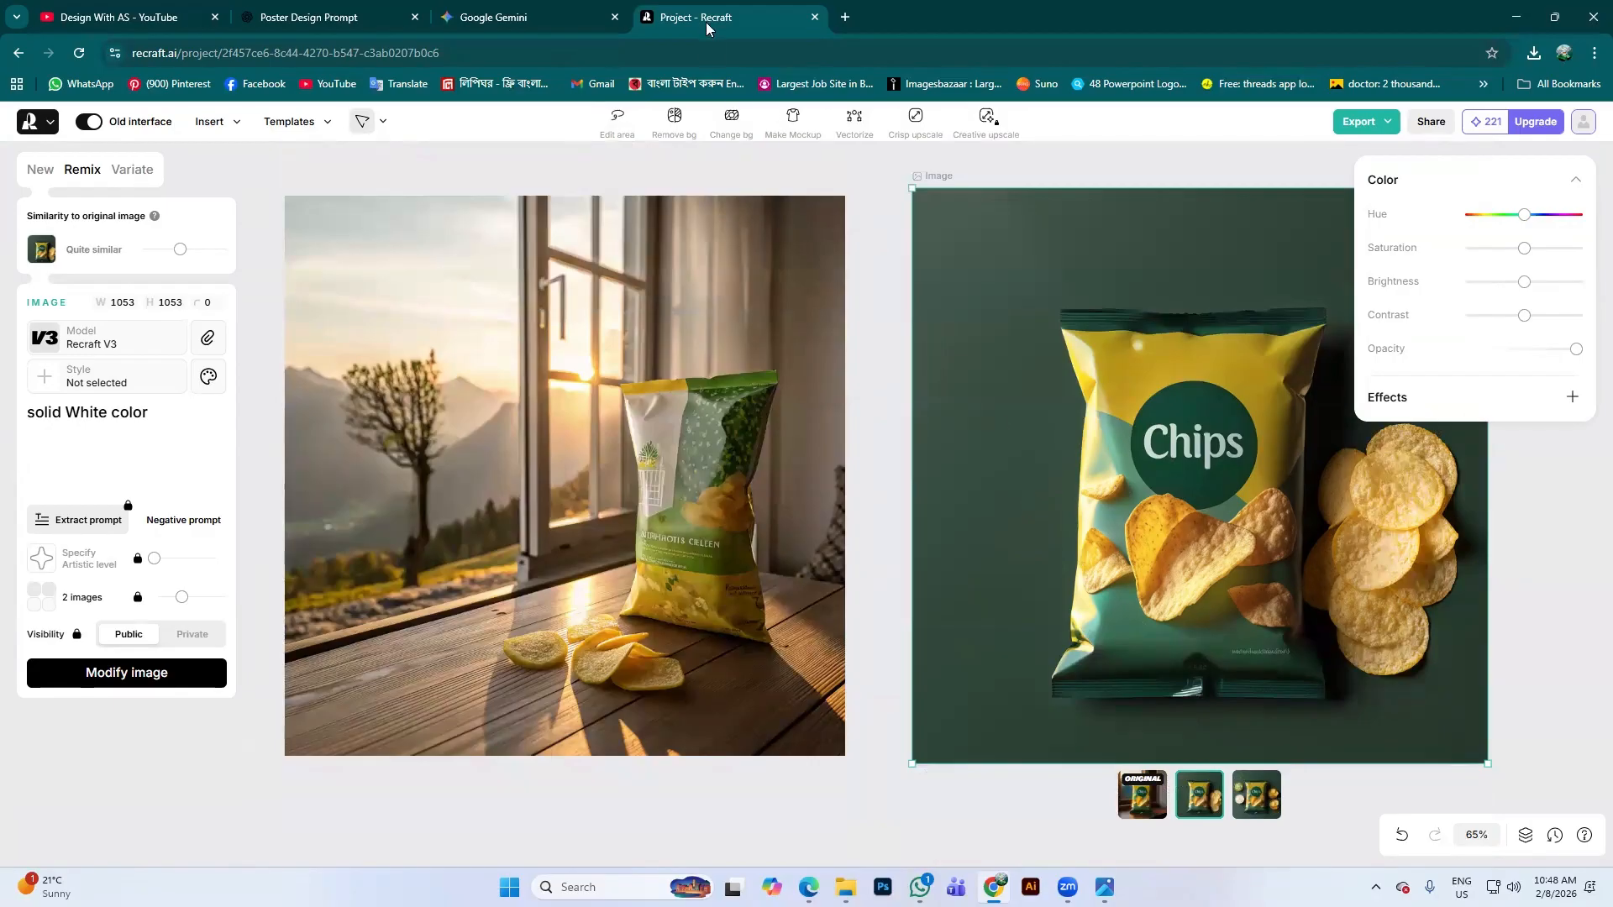
click(854, 118)
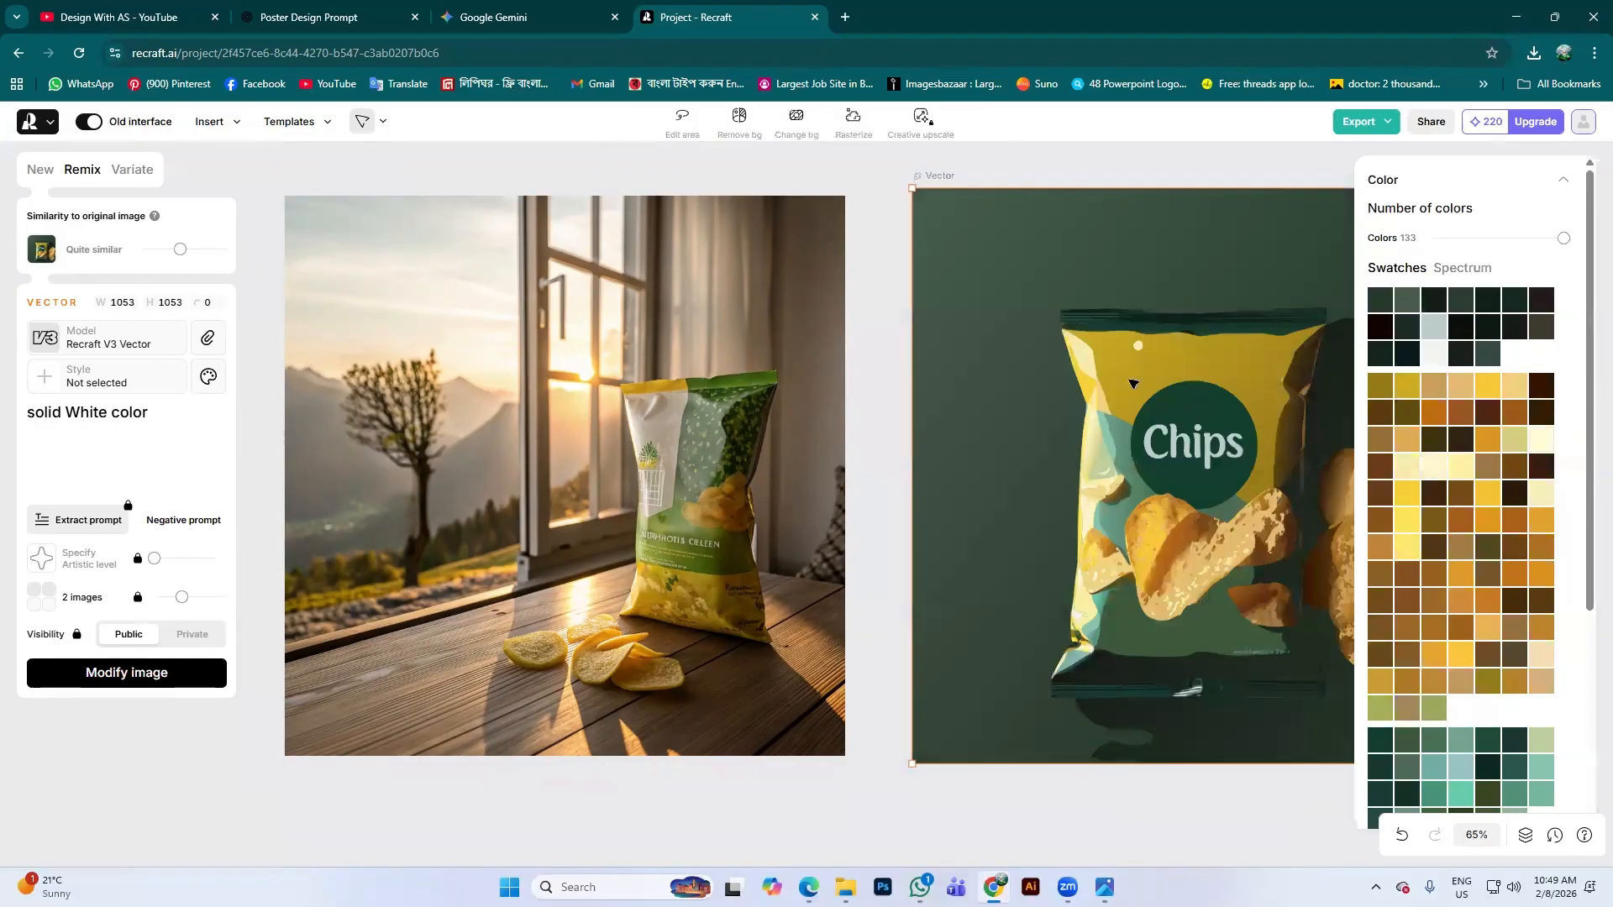
scroll(1218, 542, up, 5)
scroll(1217, 537, down, 5)
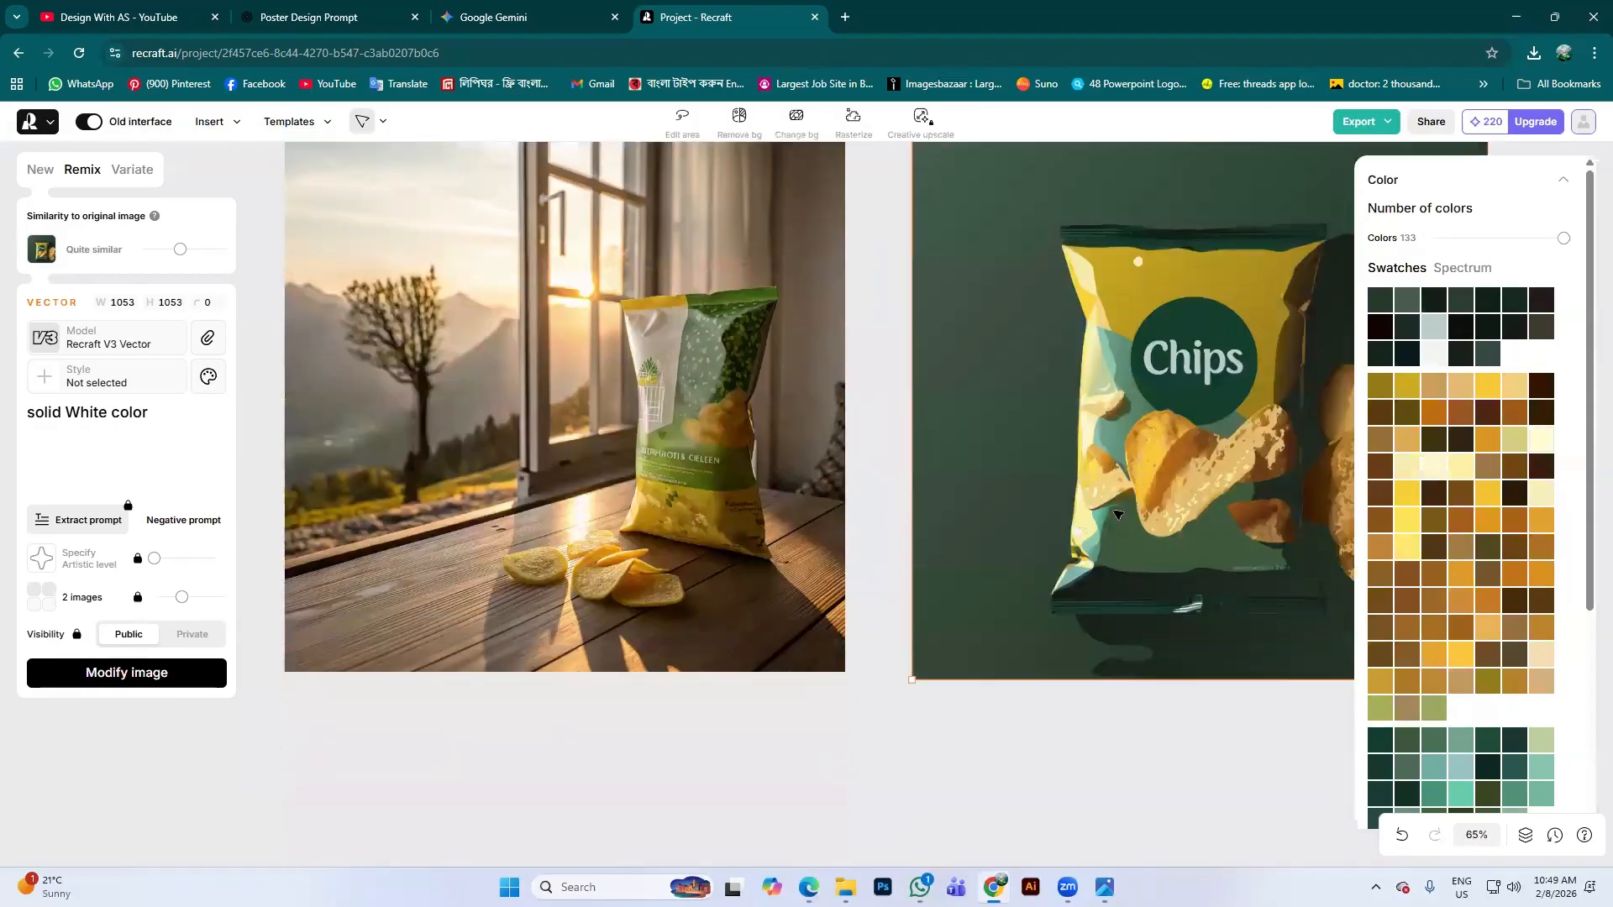
scroll(1117, 512, up, 3)
scroll(1117, 512, up, 15)
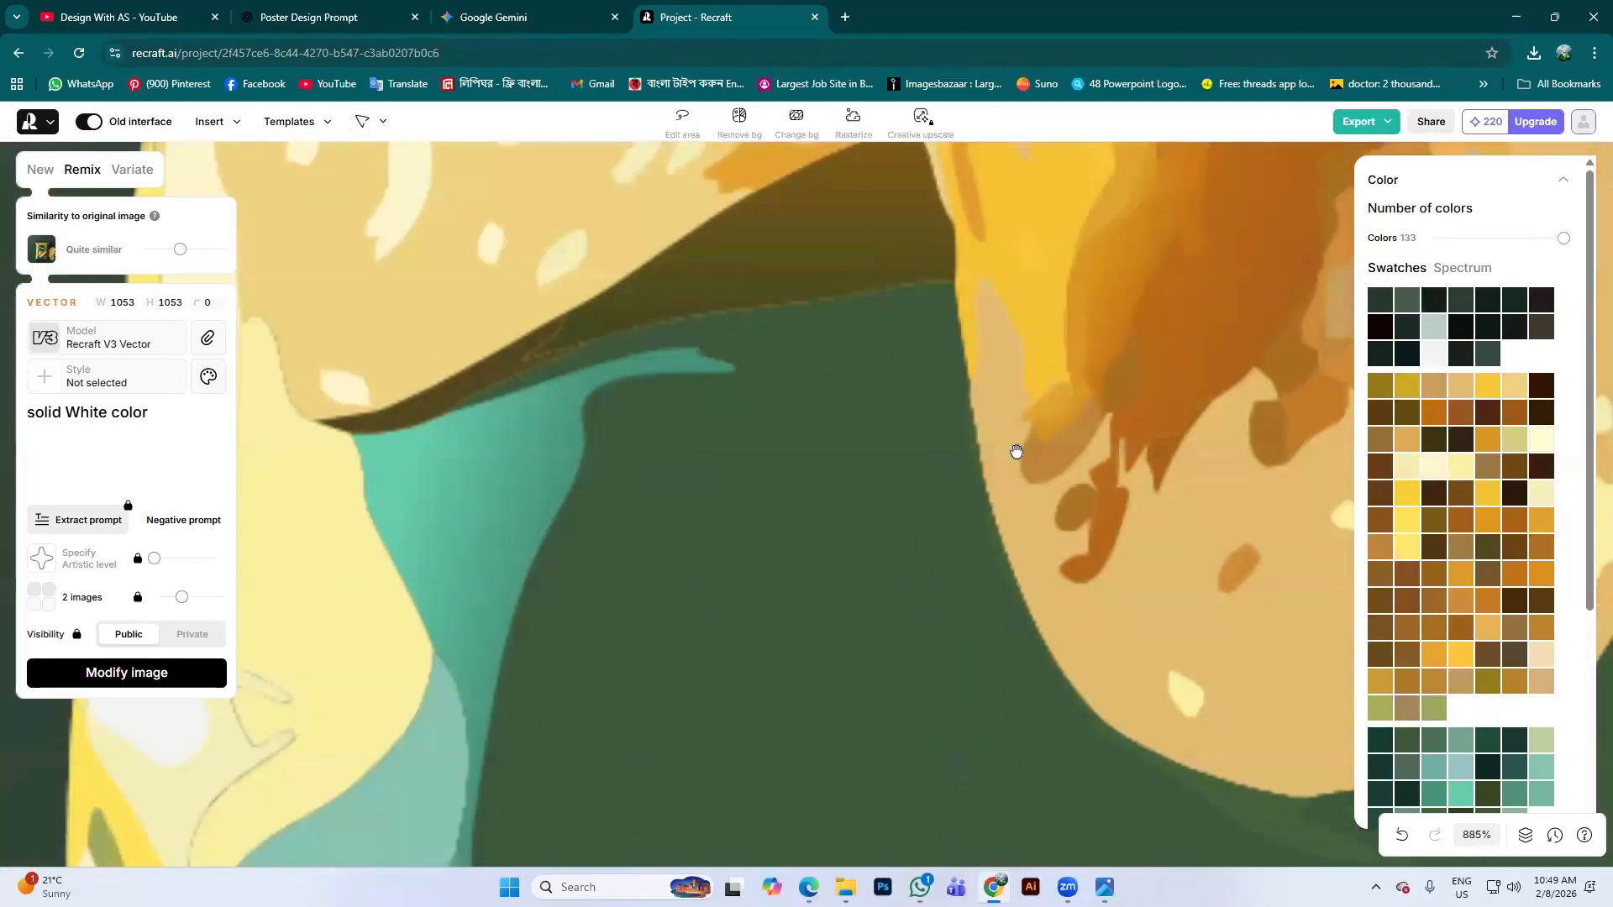
scroll(1073, 450, up, 3)
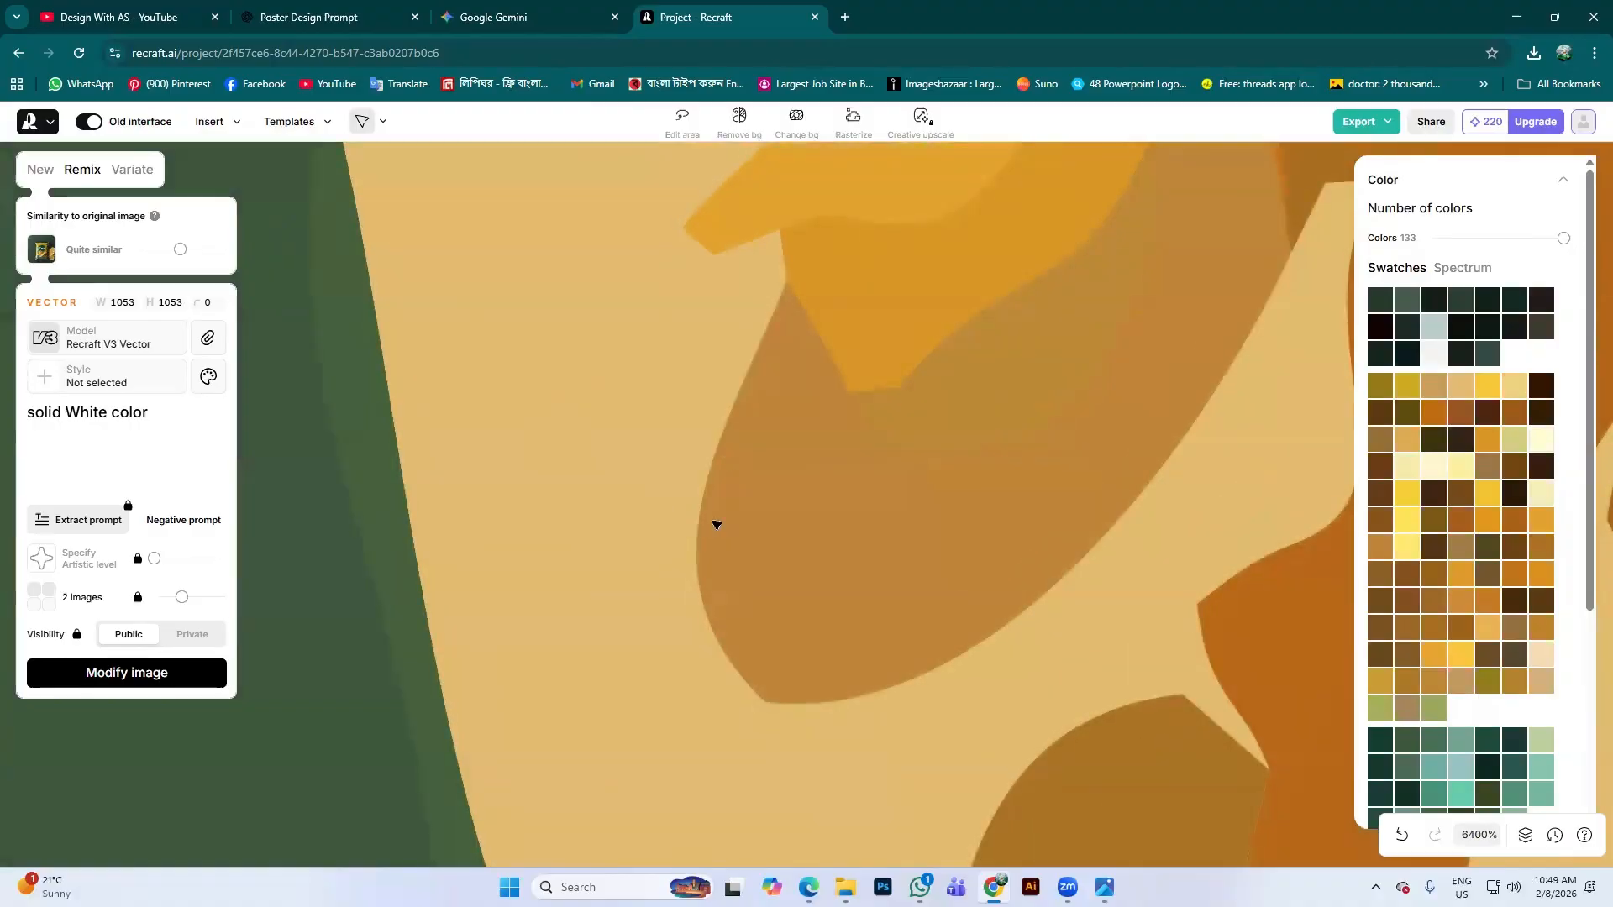
scroll(922, 557, down, 20)
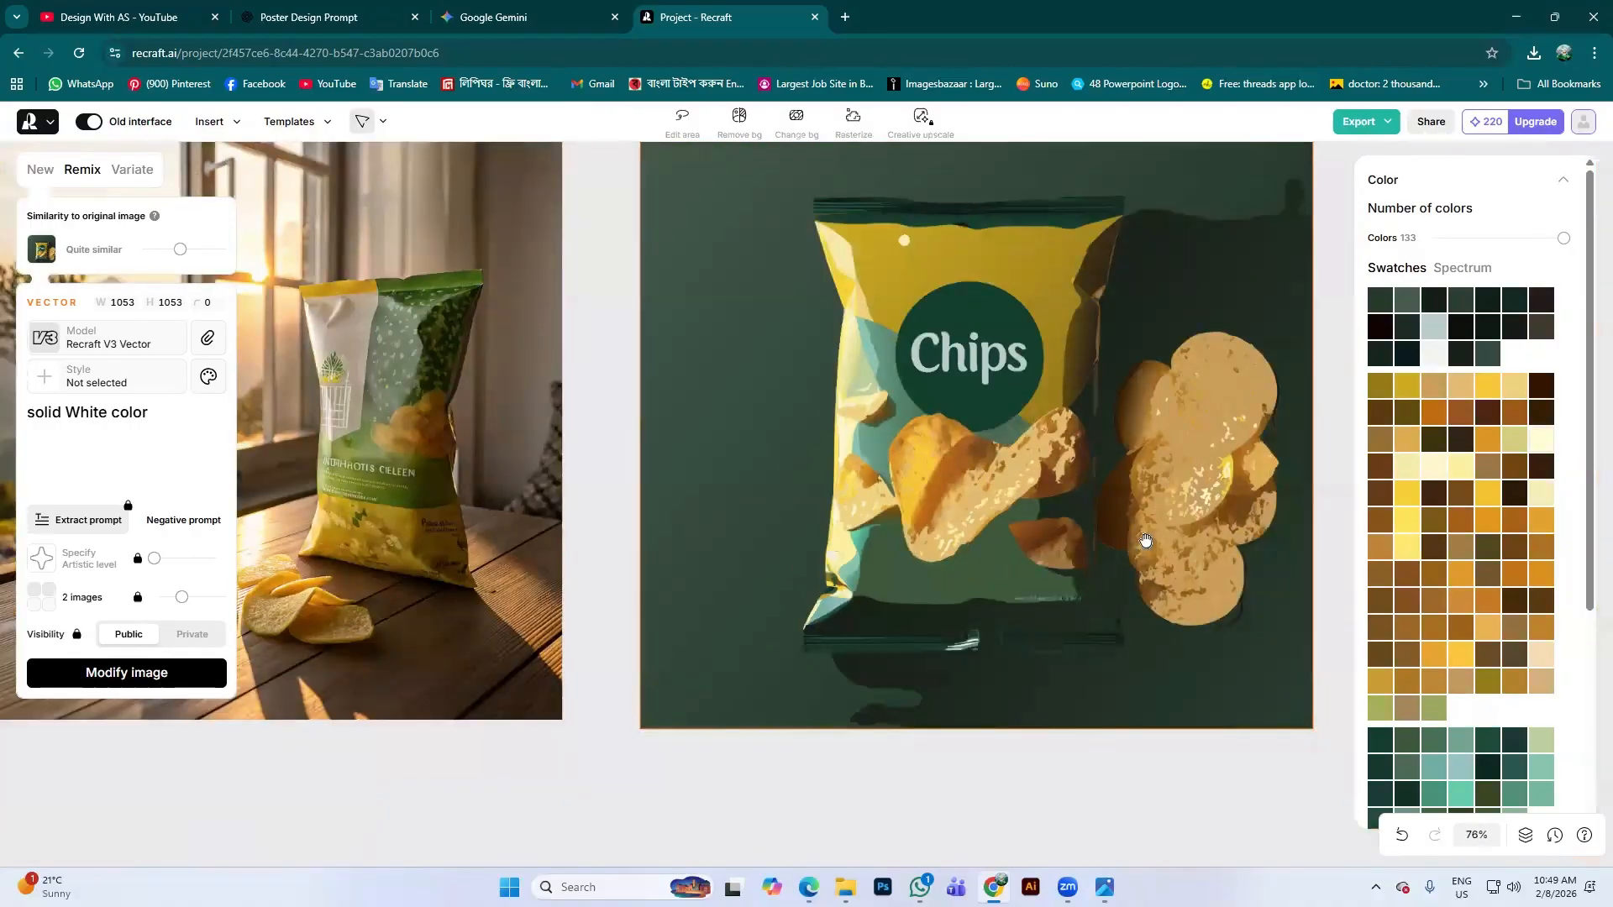
drag(1144, 513, 944, 502)
scroll(945, 502, down, 5)
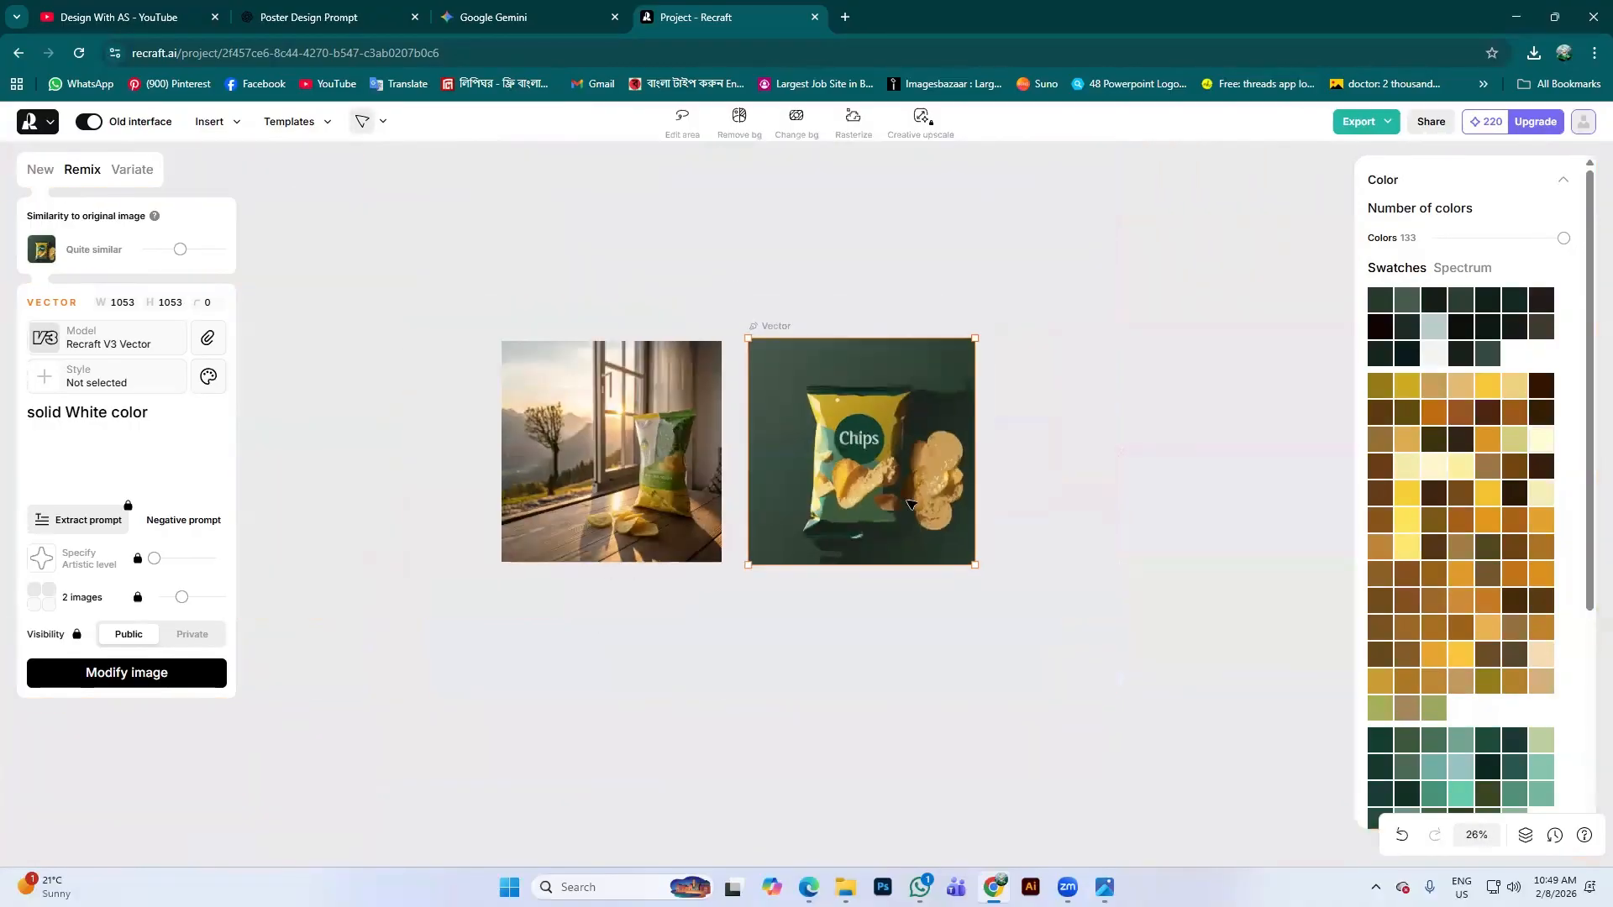
Confirm SVG as the export format for the vectorized Chips image, then delete it
click(1391, 124)
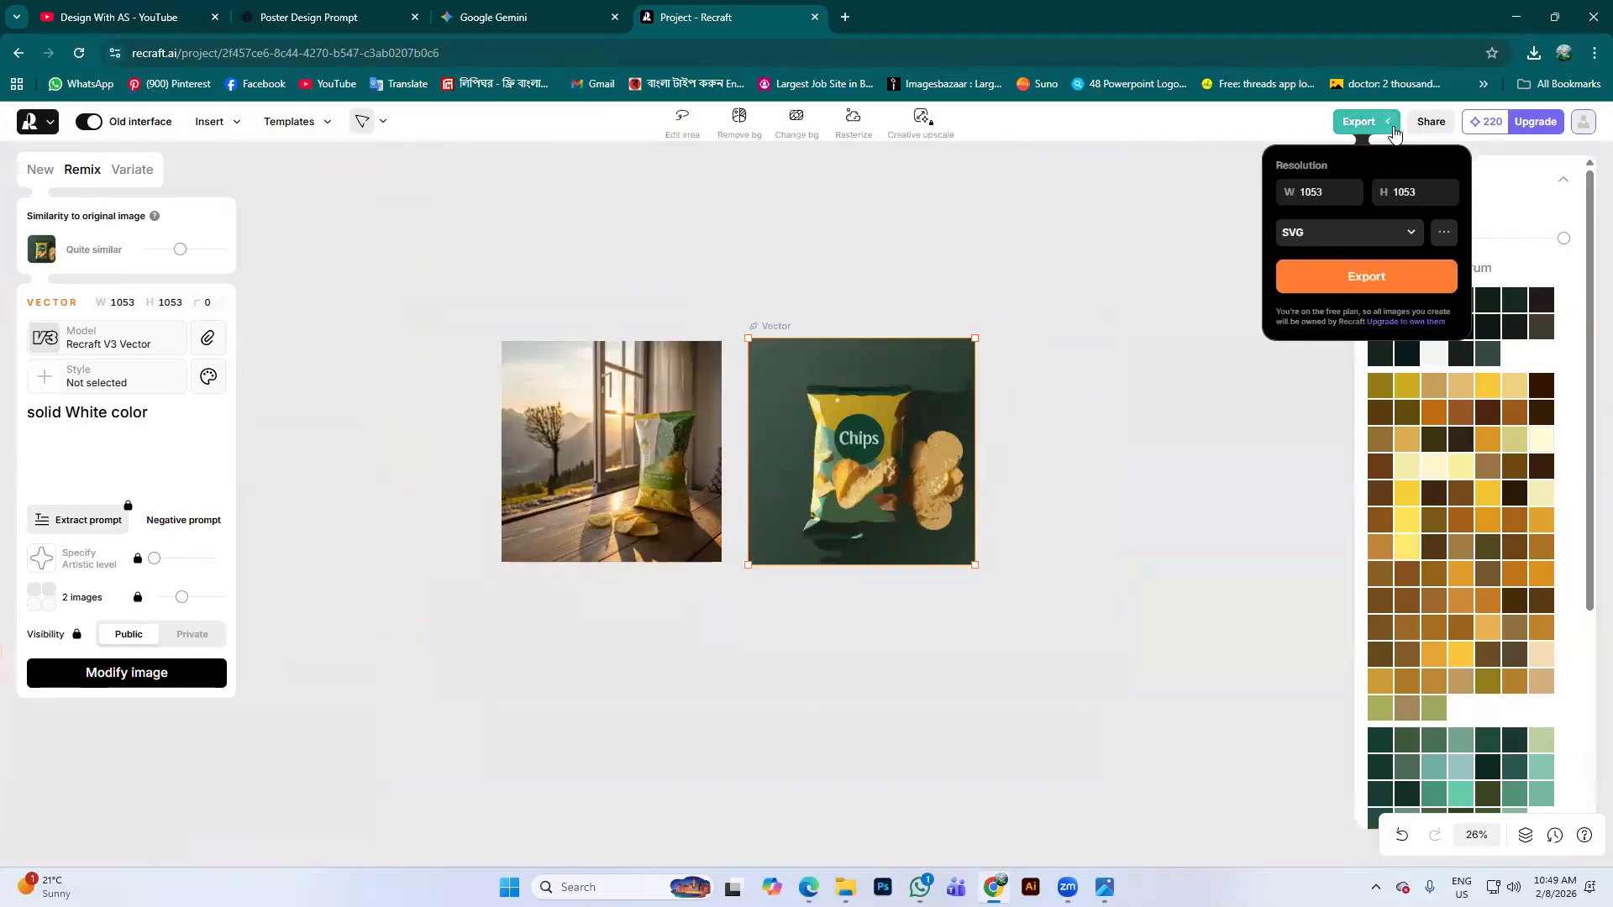
click(1405, 234)
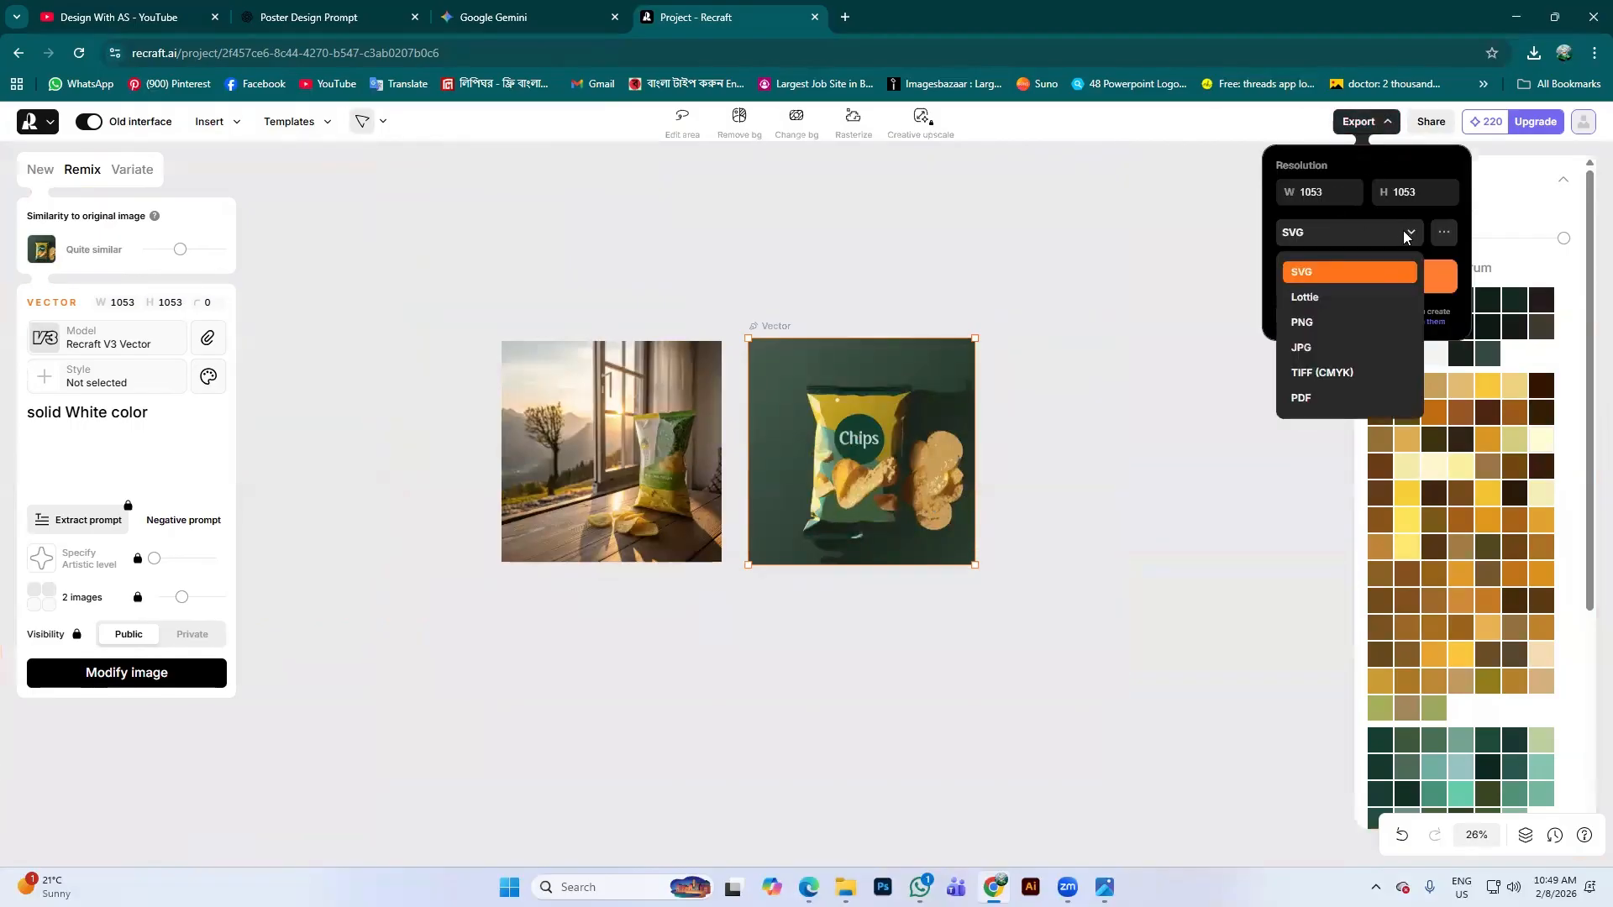
click(1380, 273)
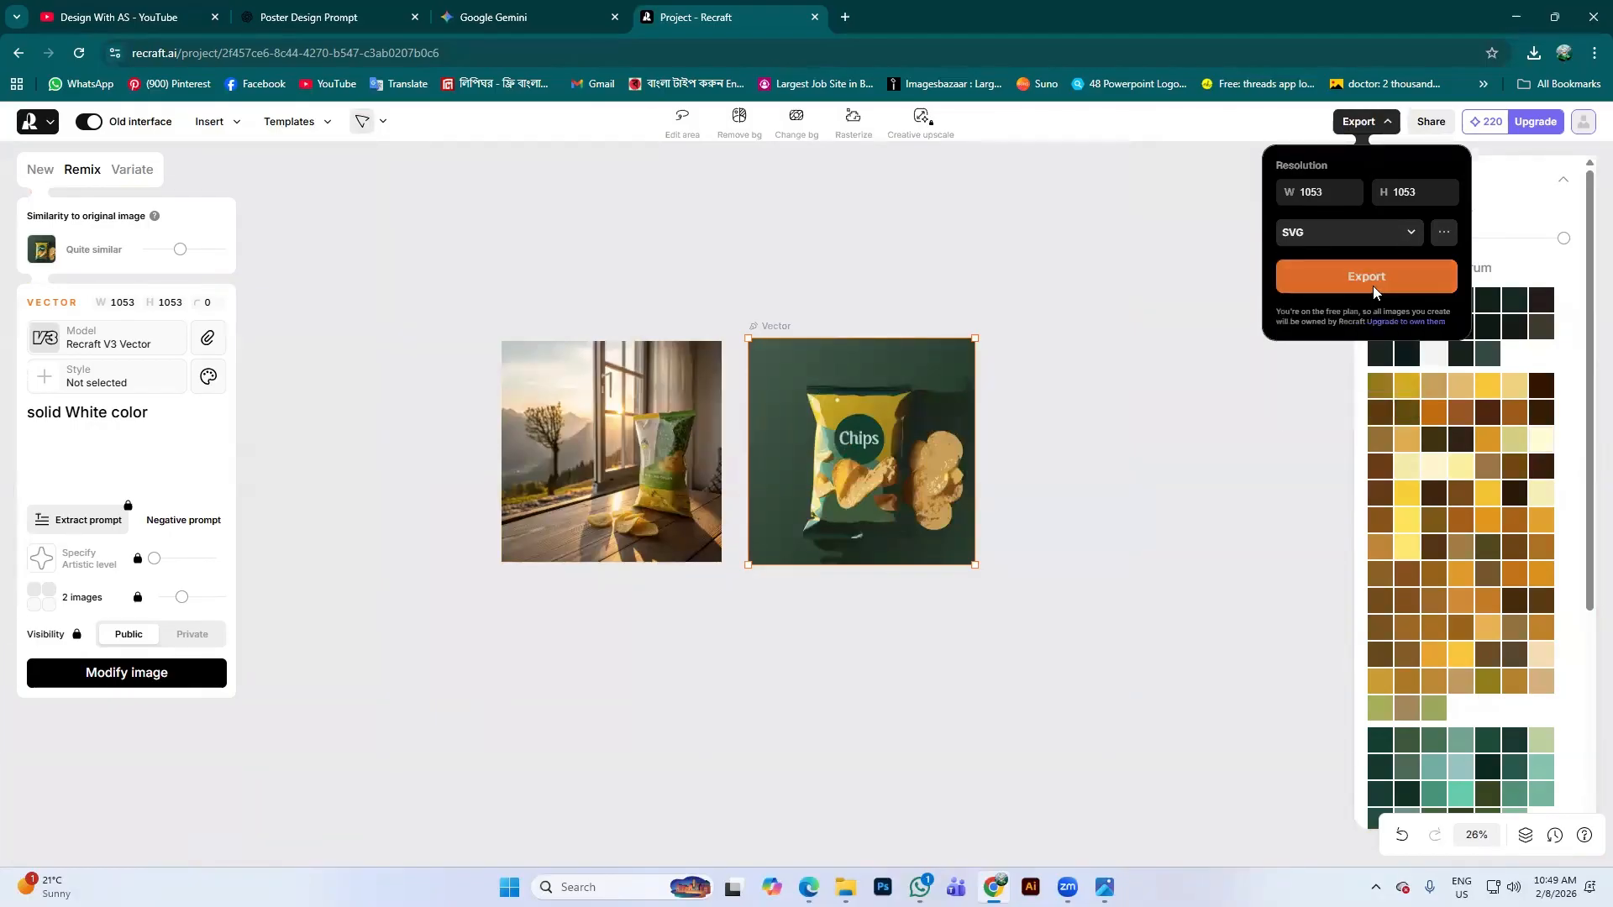
click(1397, 236)
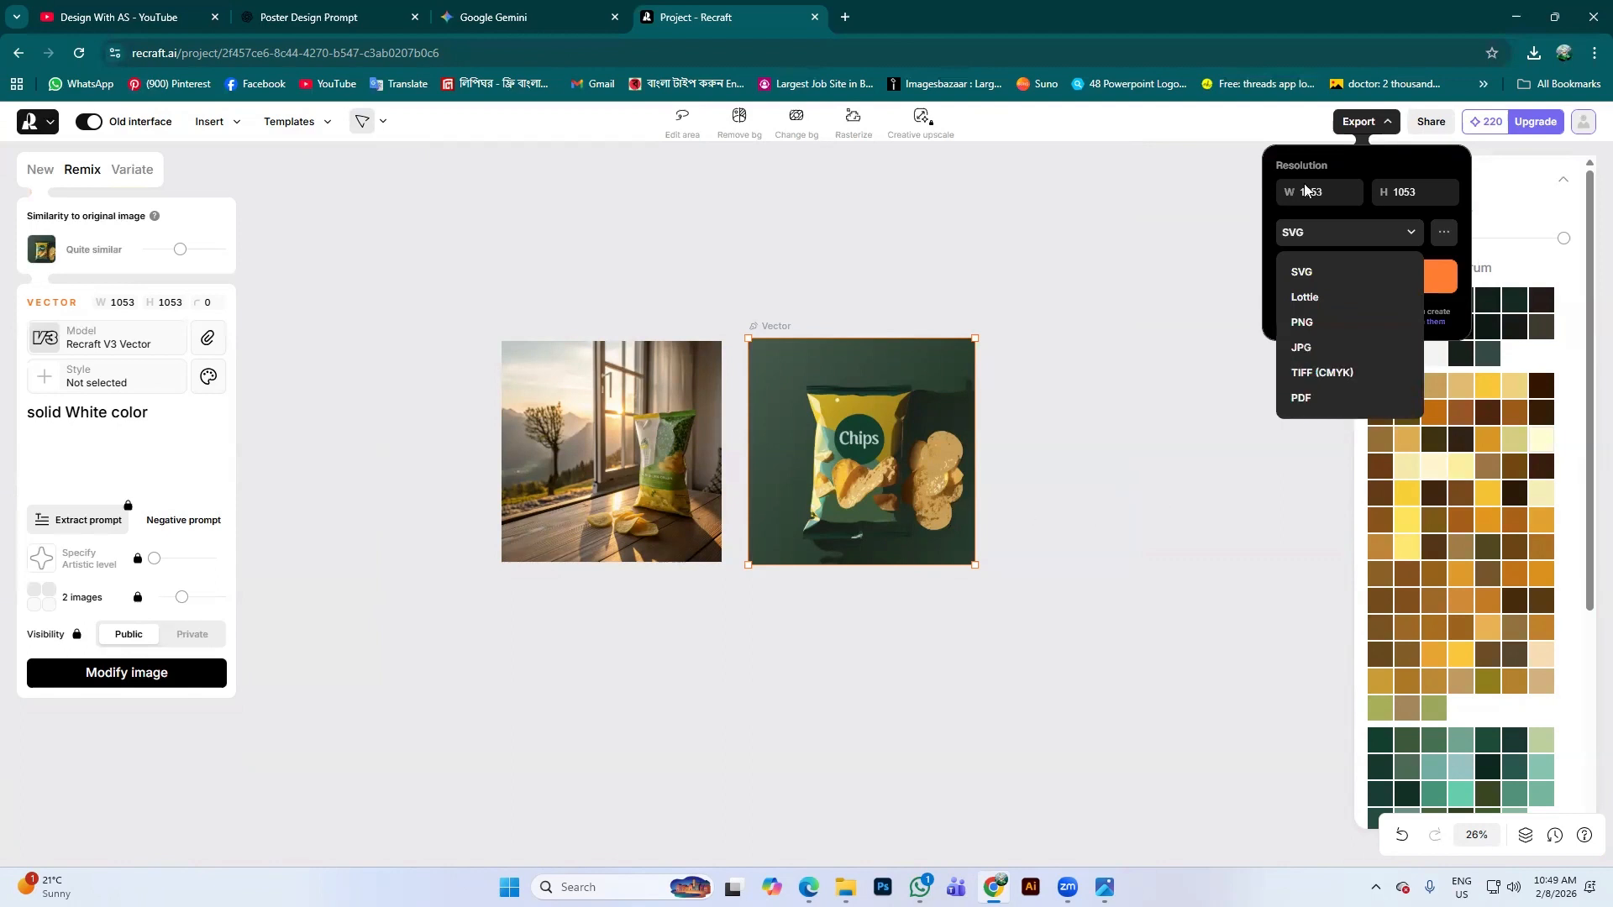
click(1347, 232)
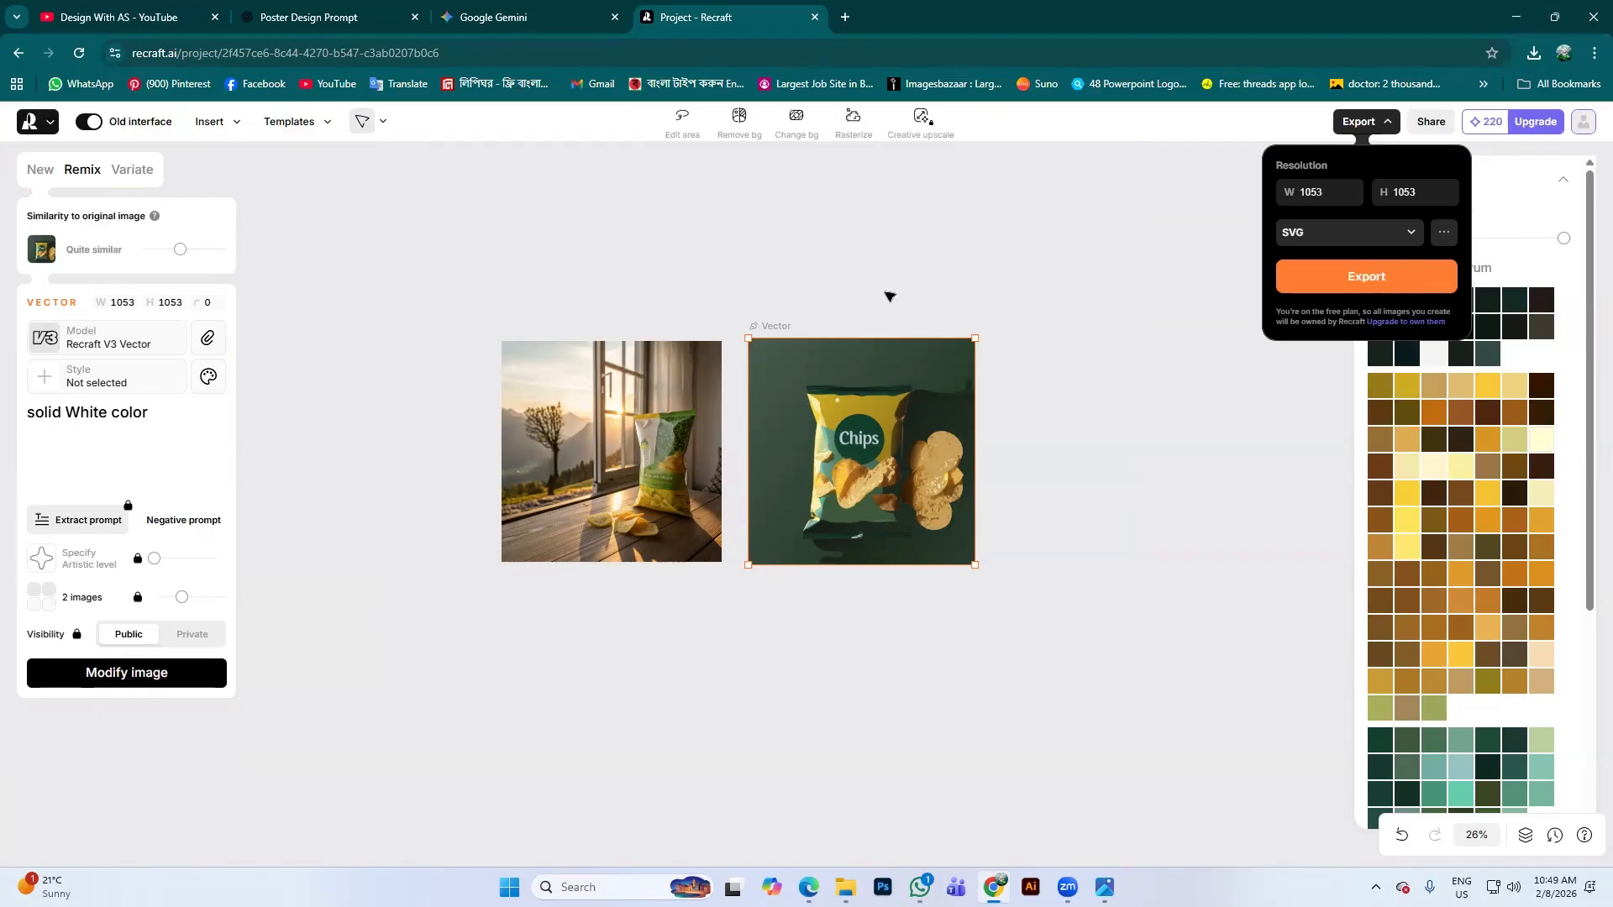
key(Delete)
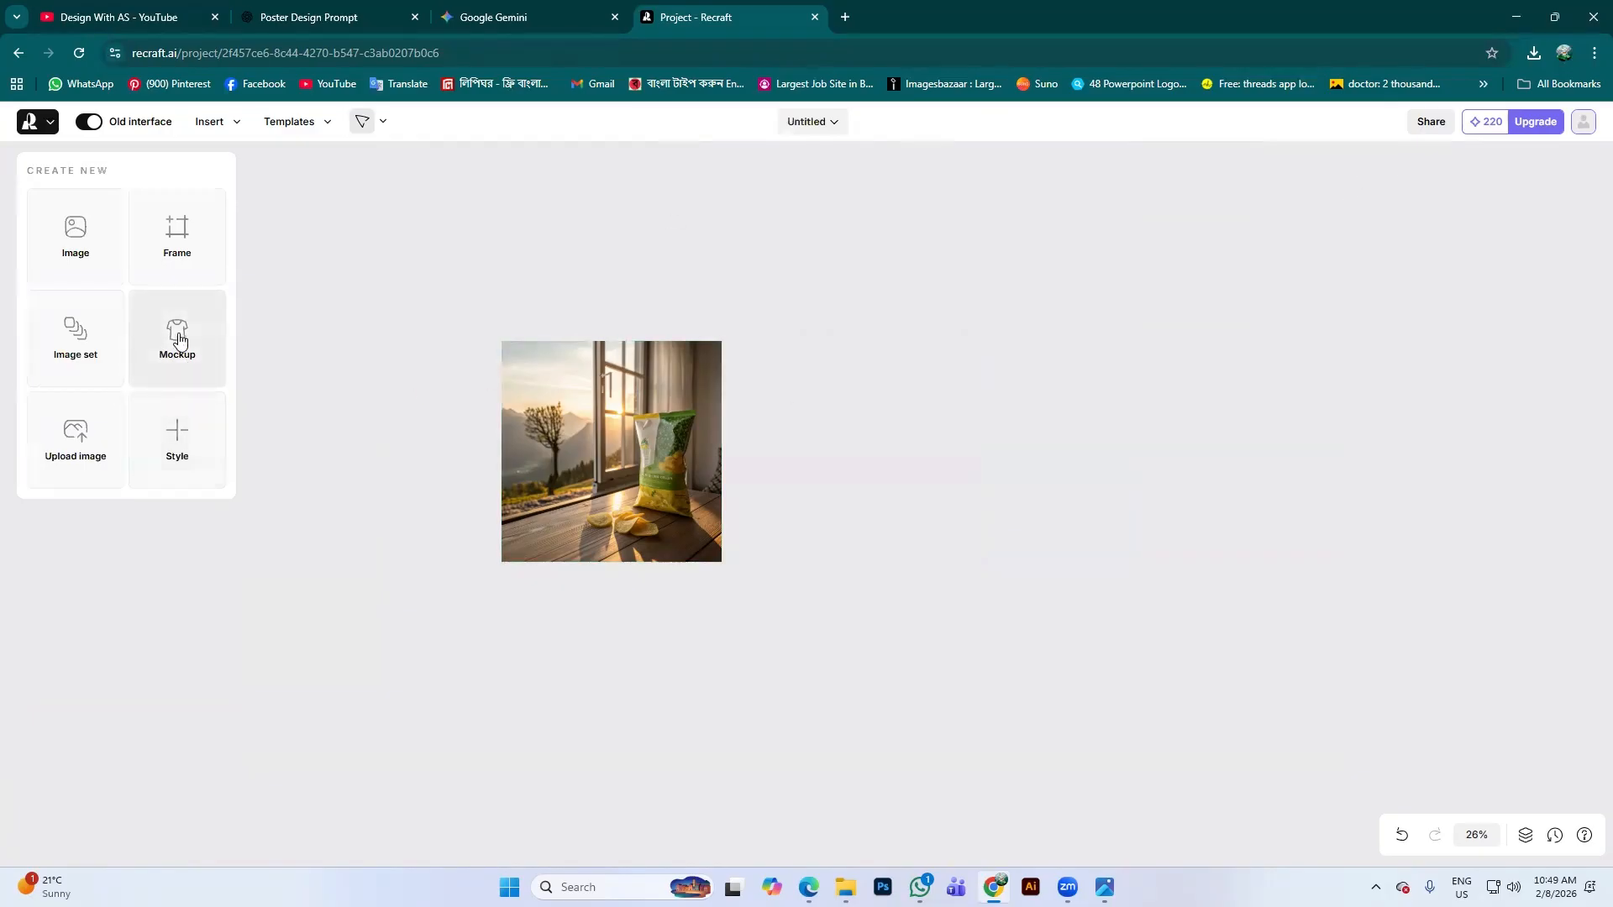
Place an empty 1024 × 1024 mockup frame beside the chips photo, then go to the Poster Design Prompt chat
click(177, 333)
drag(793, 501, 882, 490)
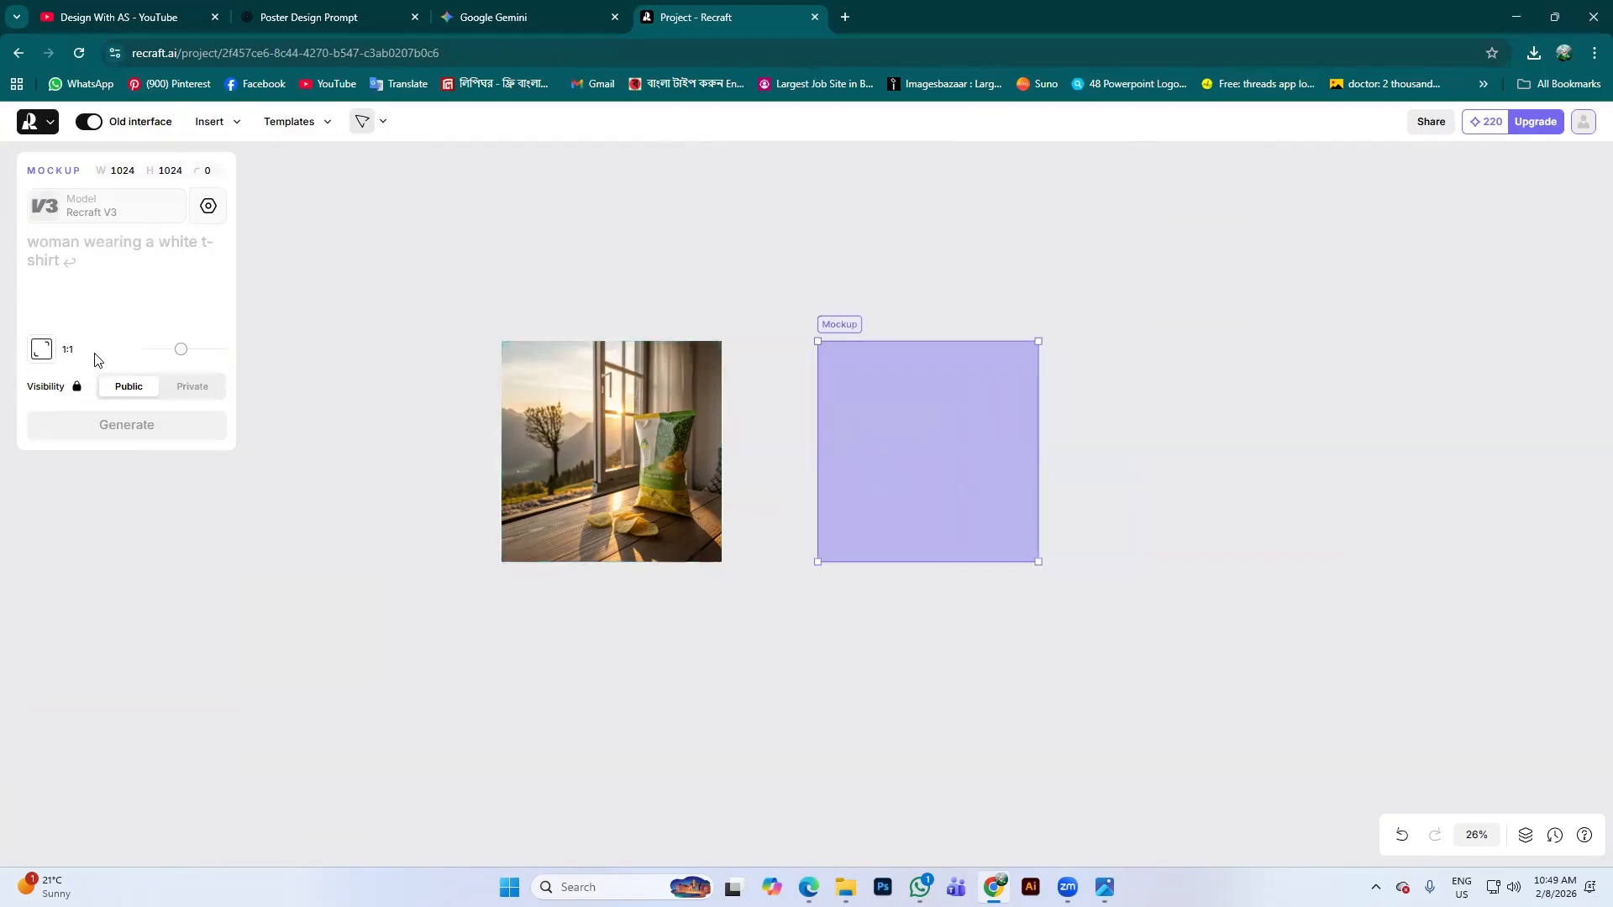
click(101, 249)
text(0)
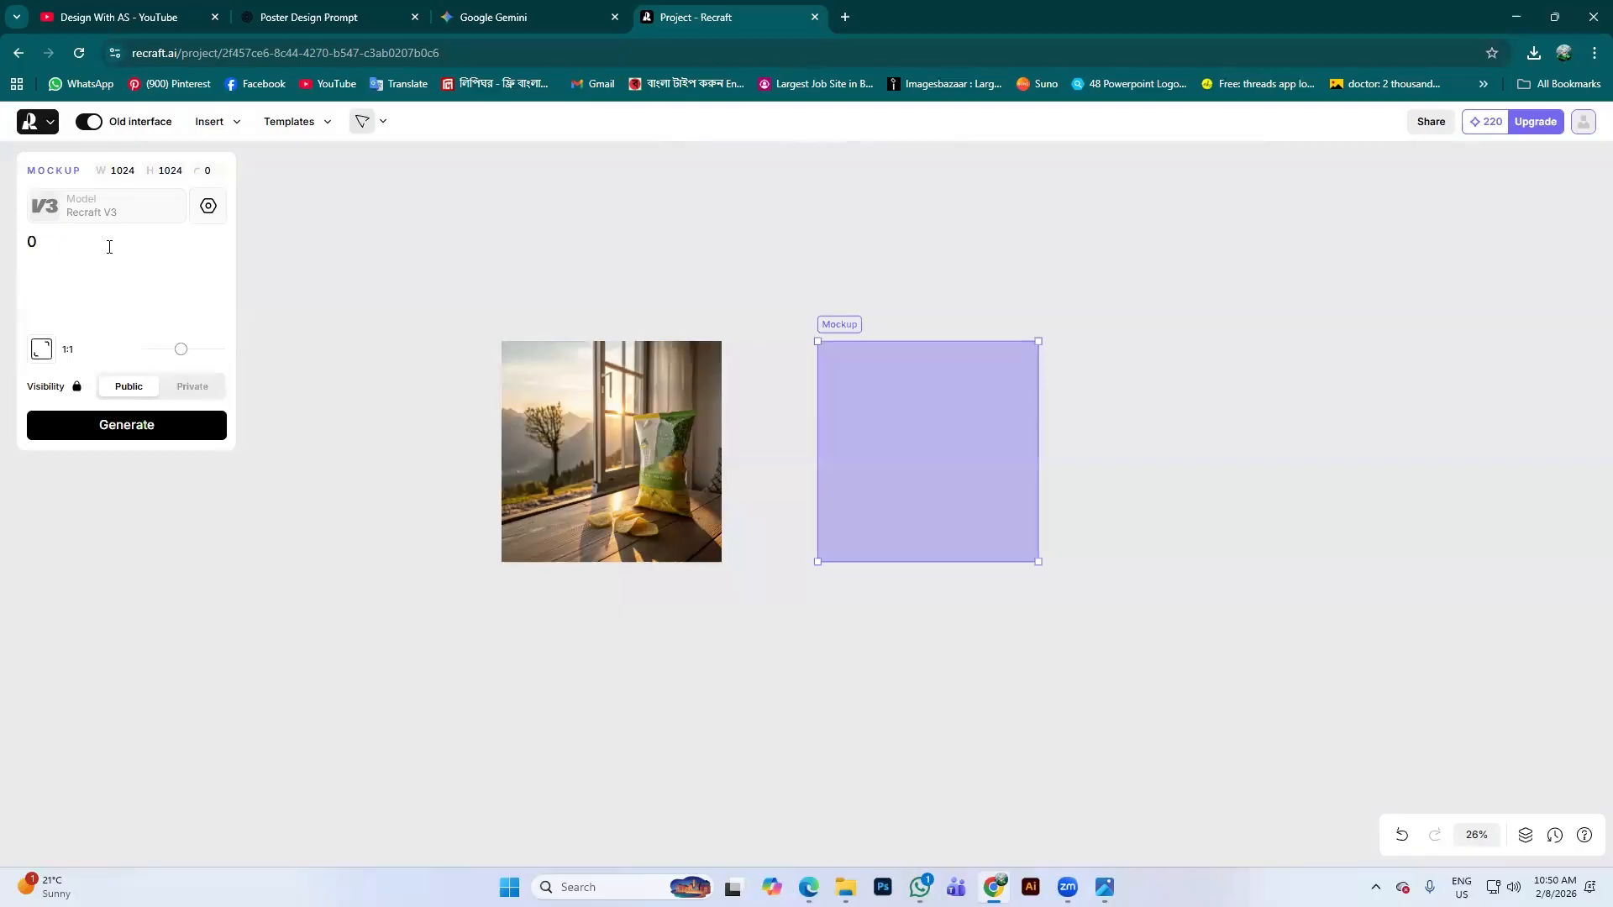
key(BackSpace)
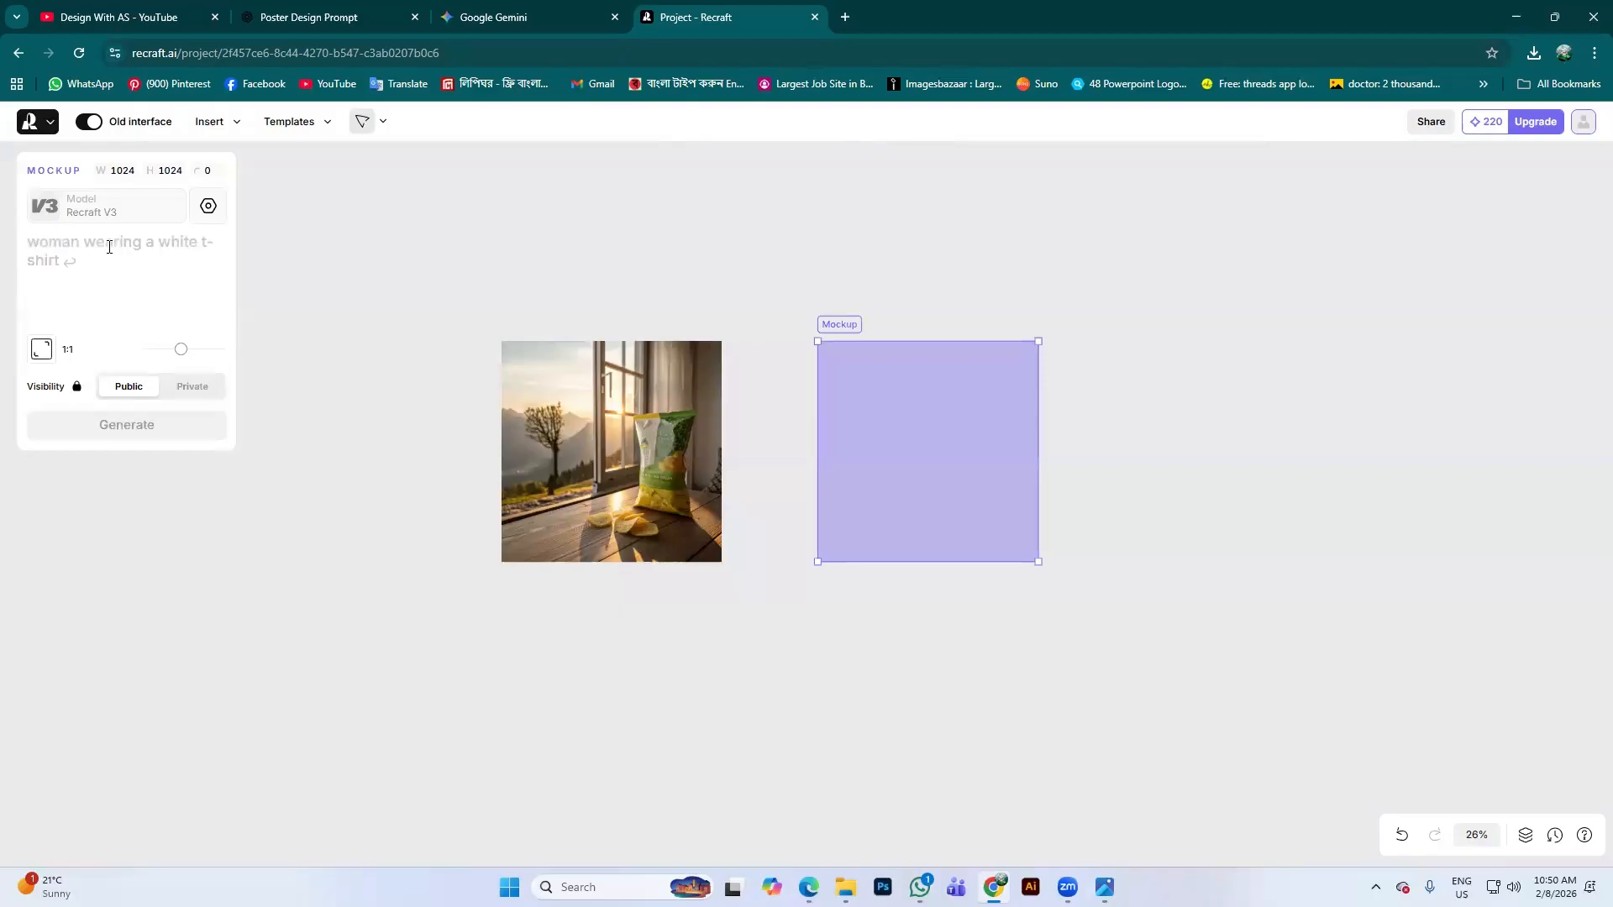
click(308, 17)
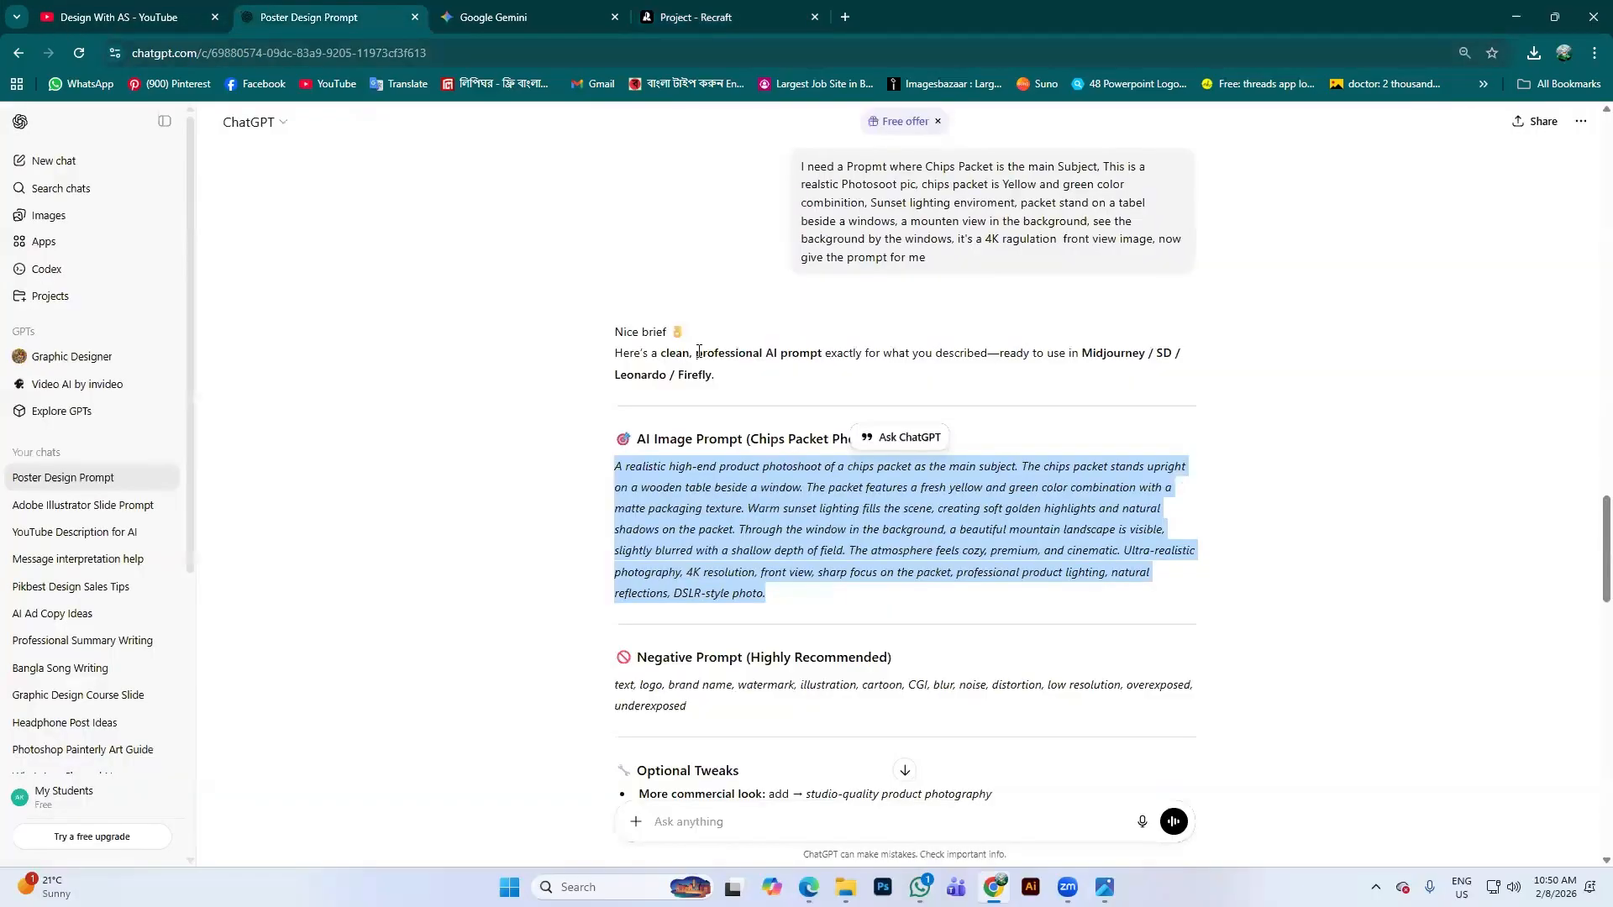
Request a handheld business-card mockup prompt from ChatGPT, select the generated prompt, and return to Recraft
scroll(969, 626, down, 5)
scroll(969, 626, down, 10)
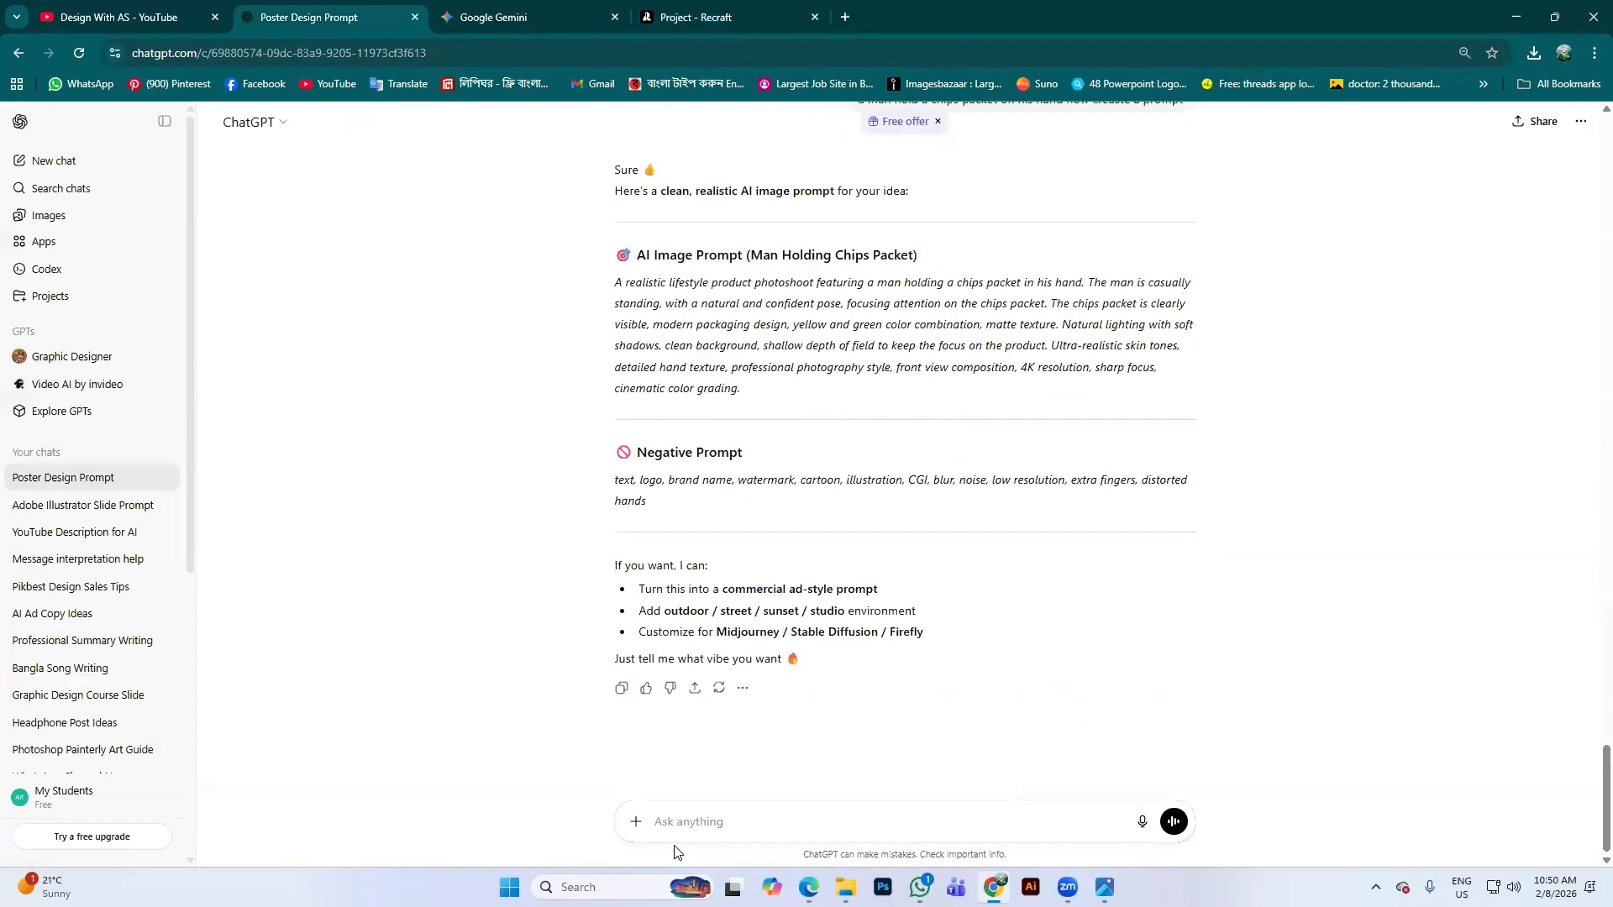
text(I)
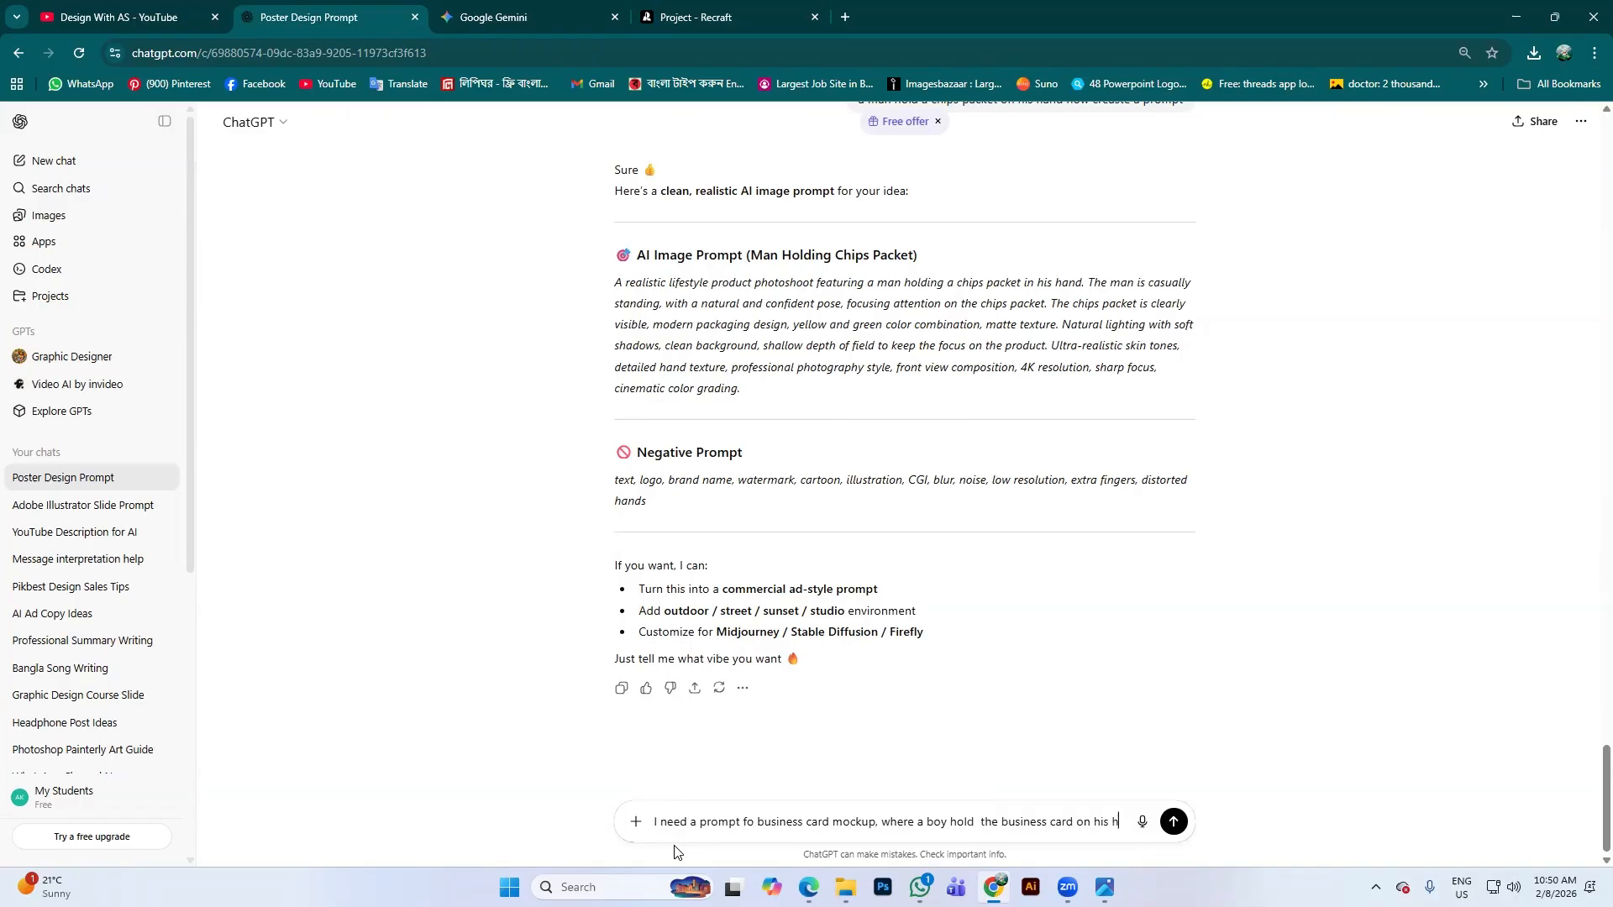
text(ar)
key(Return)
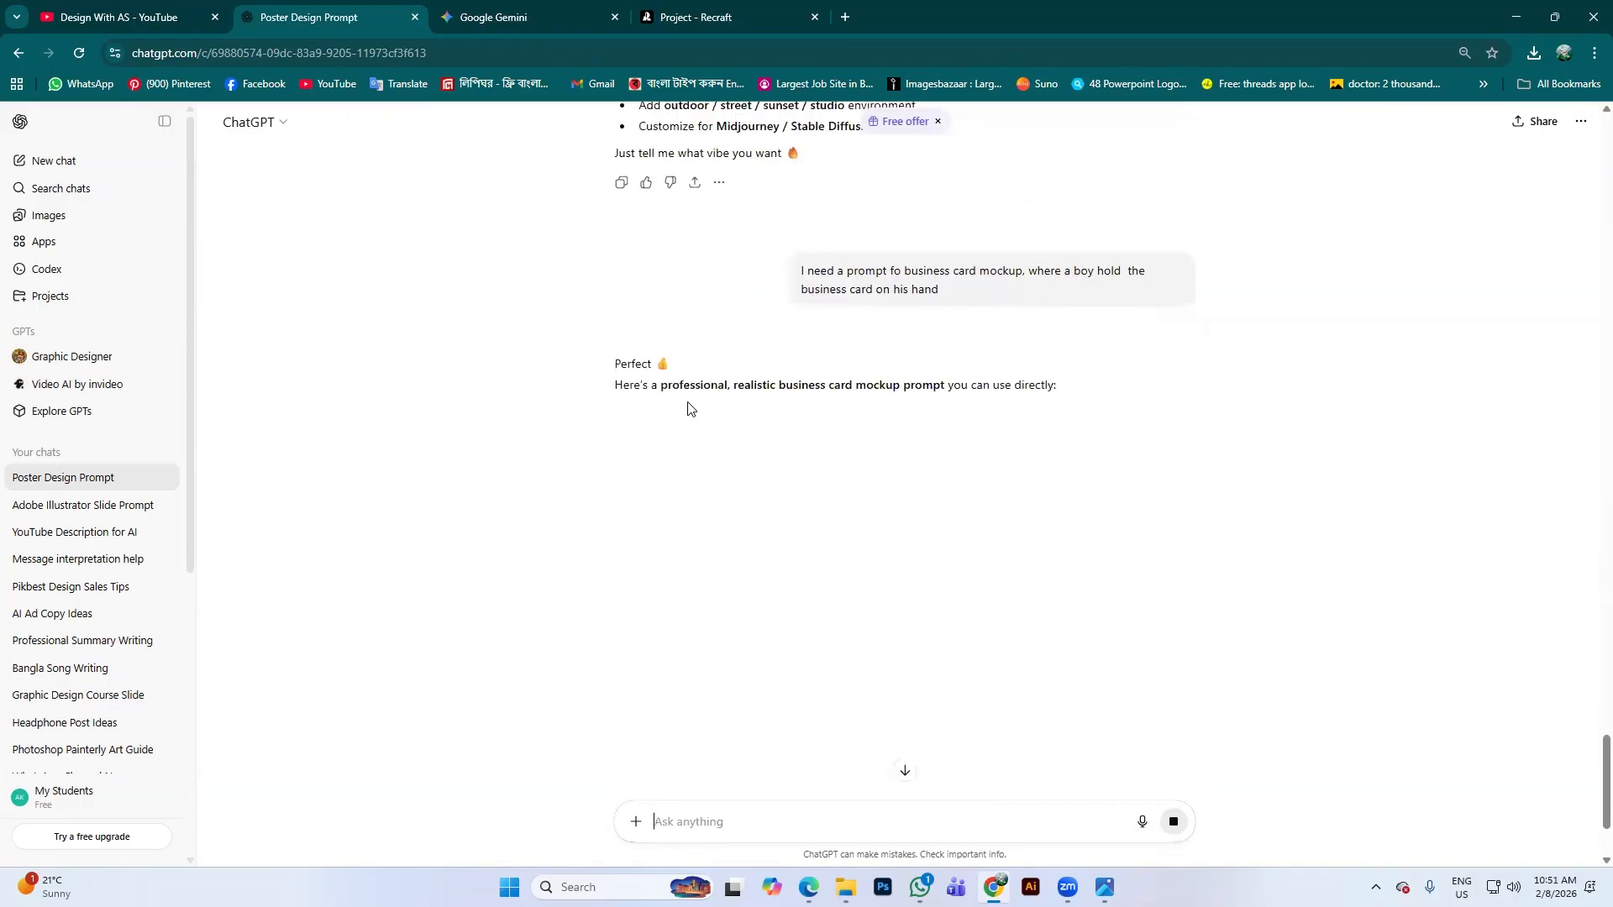
scroll(699, 451, down, 2)
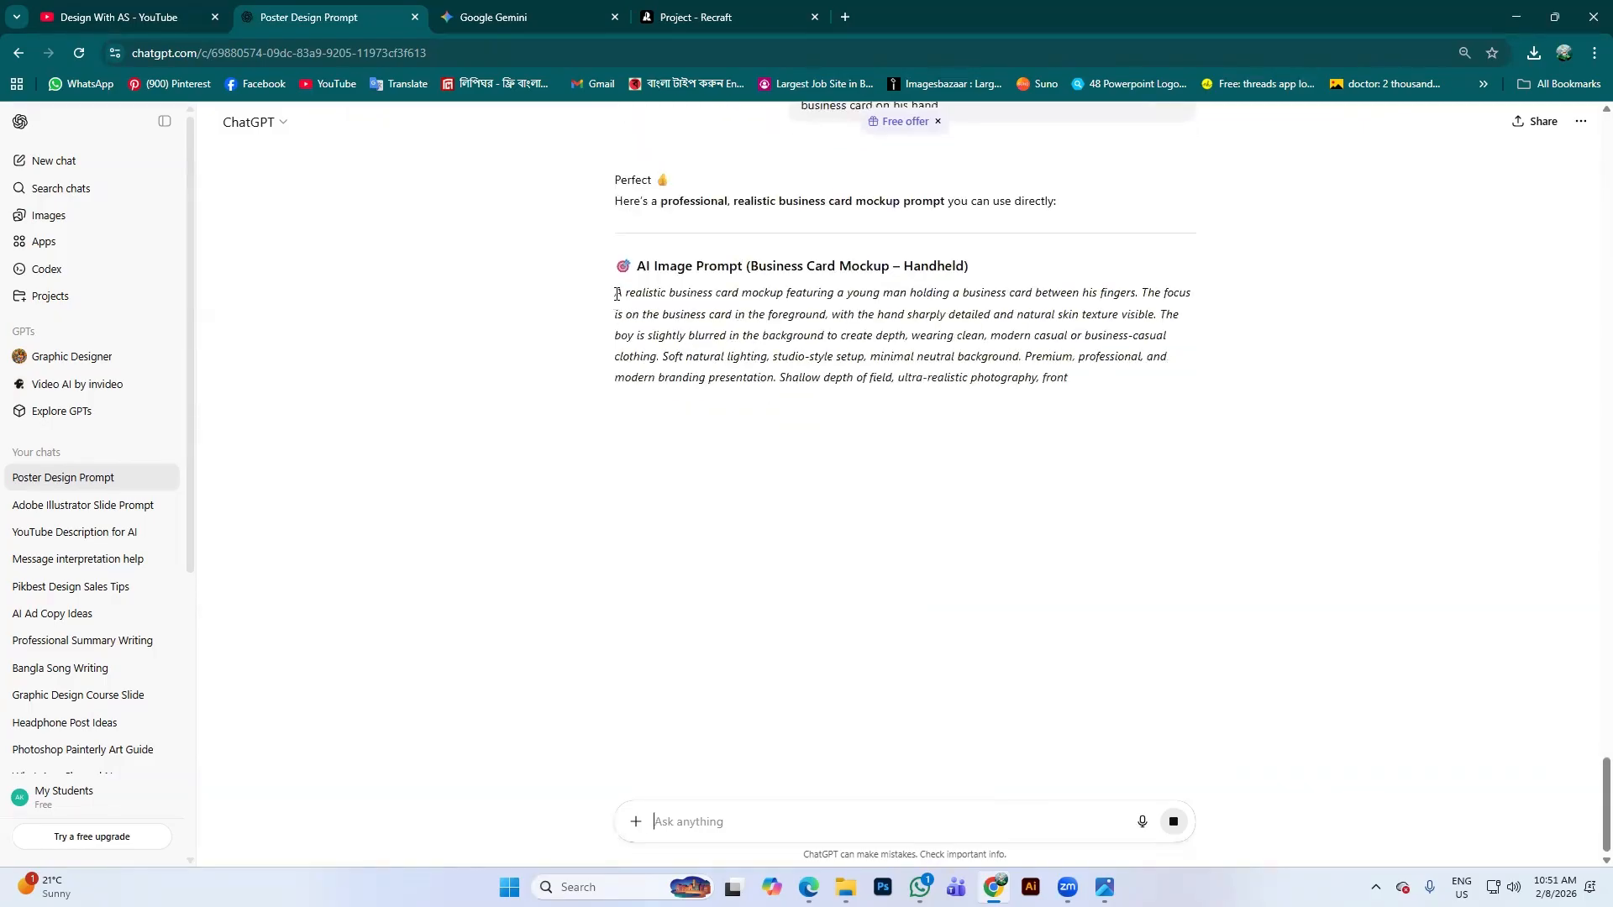
drag(624, 297, 842, 406)
key(ctrl+c)
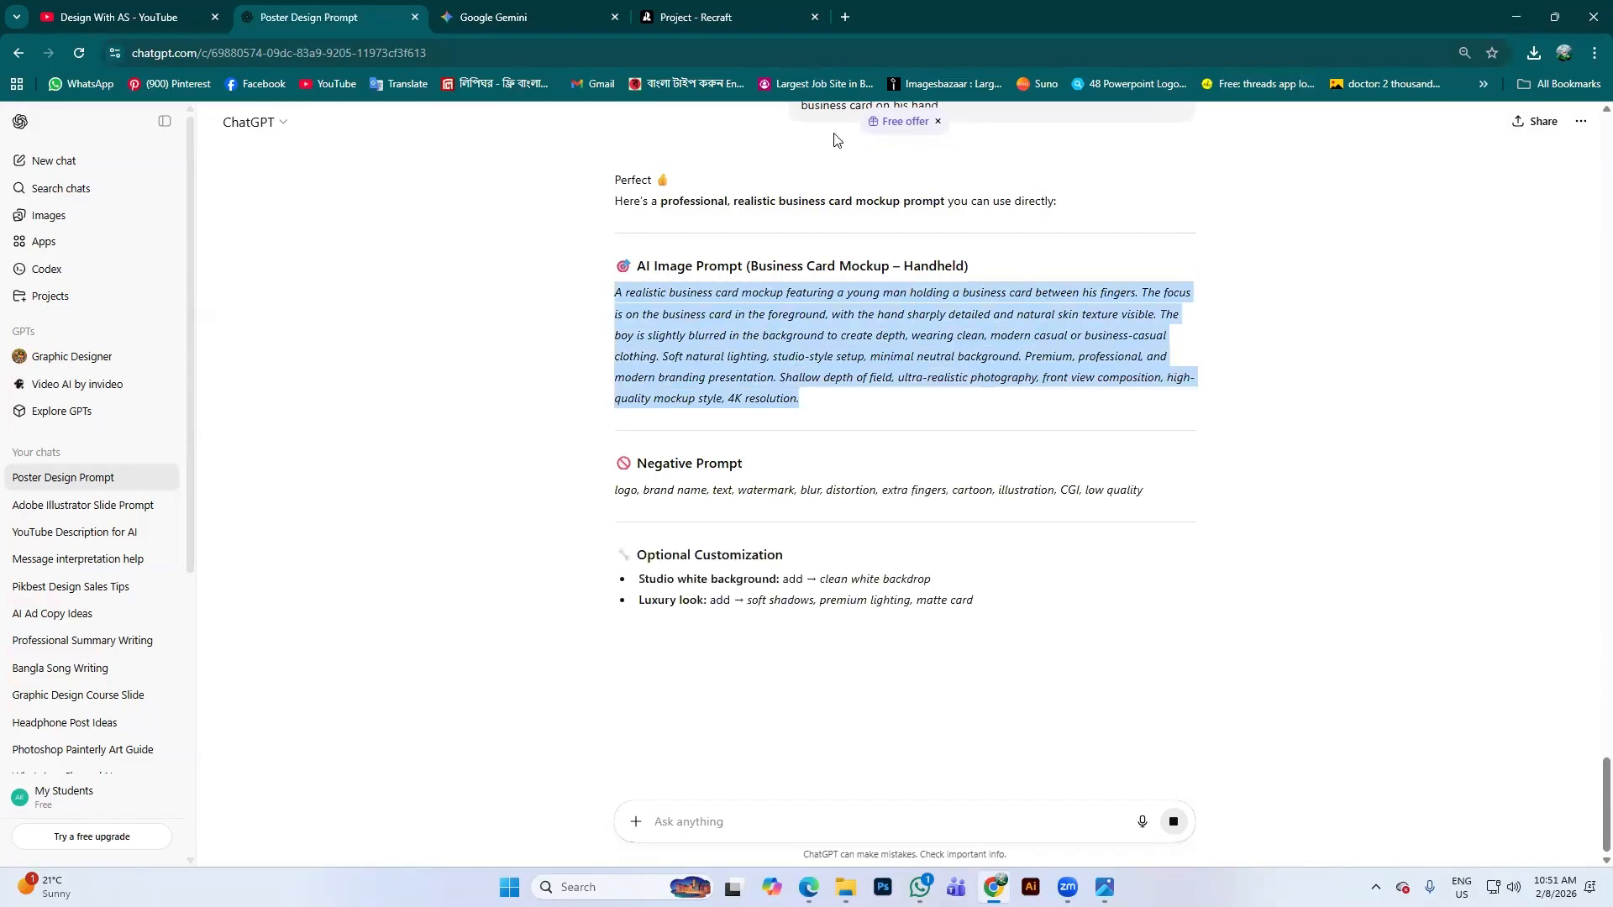
click(715, 17)
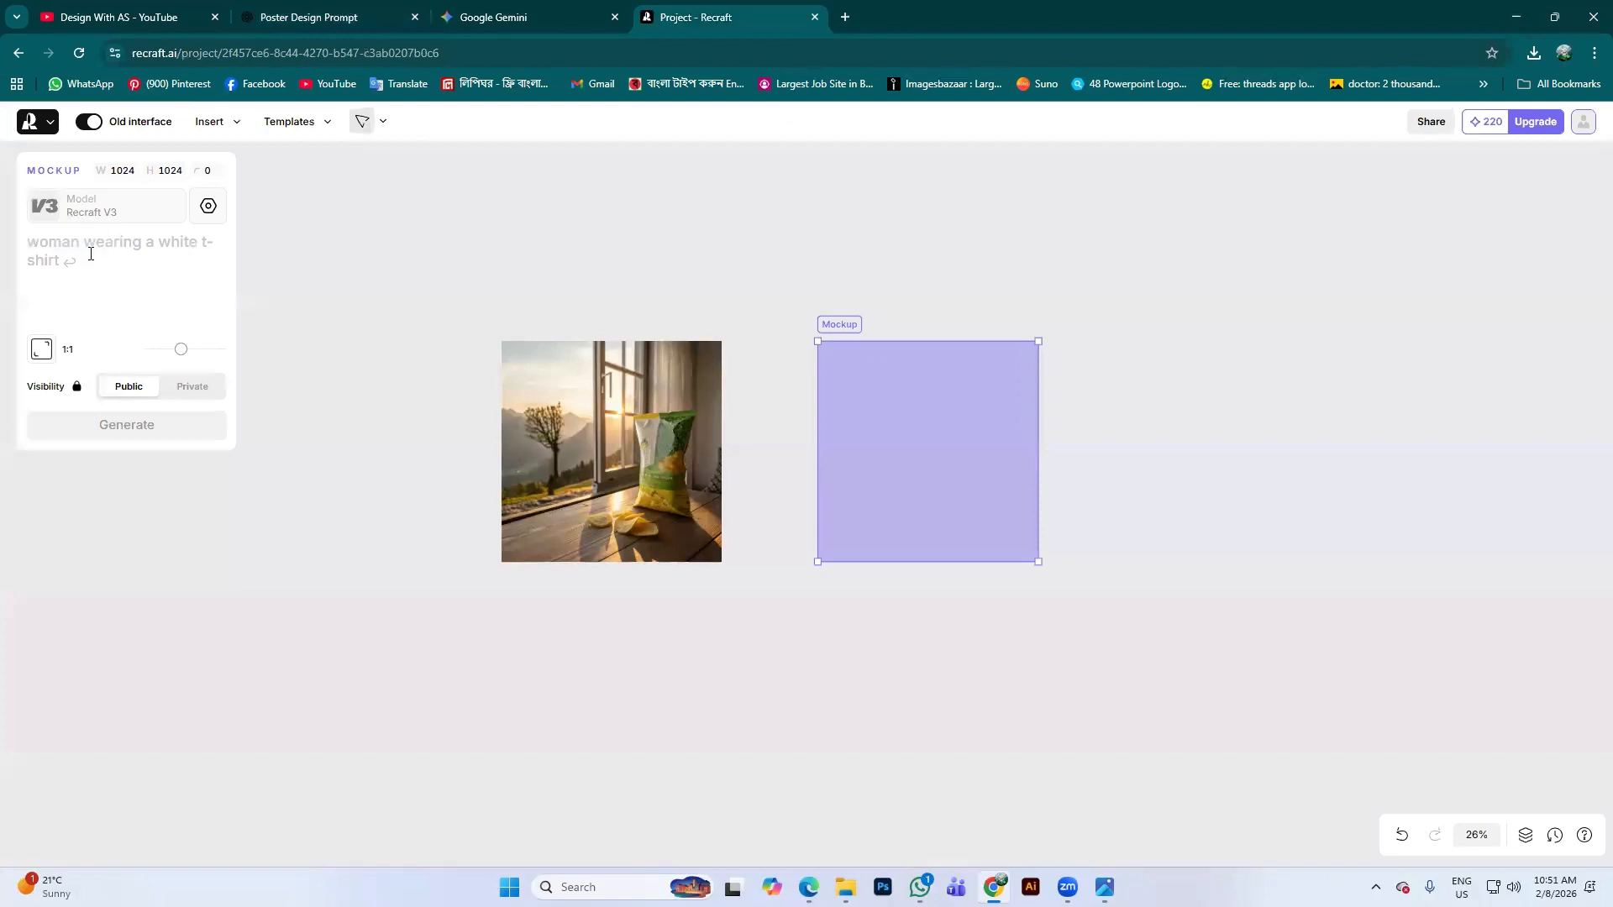
Paste the business-card prompt into the Mockup box and generate the man-holding-card photo
key(ctrl+v)
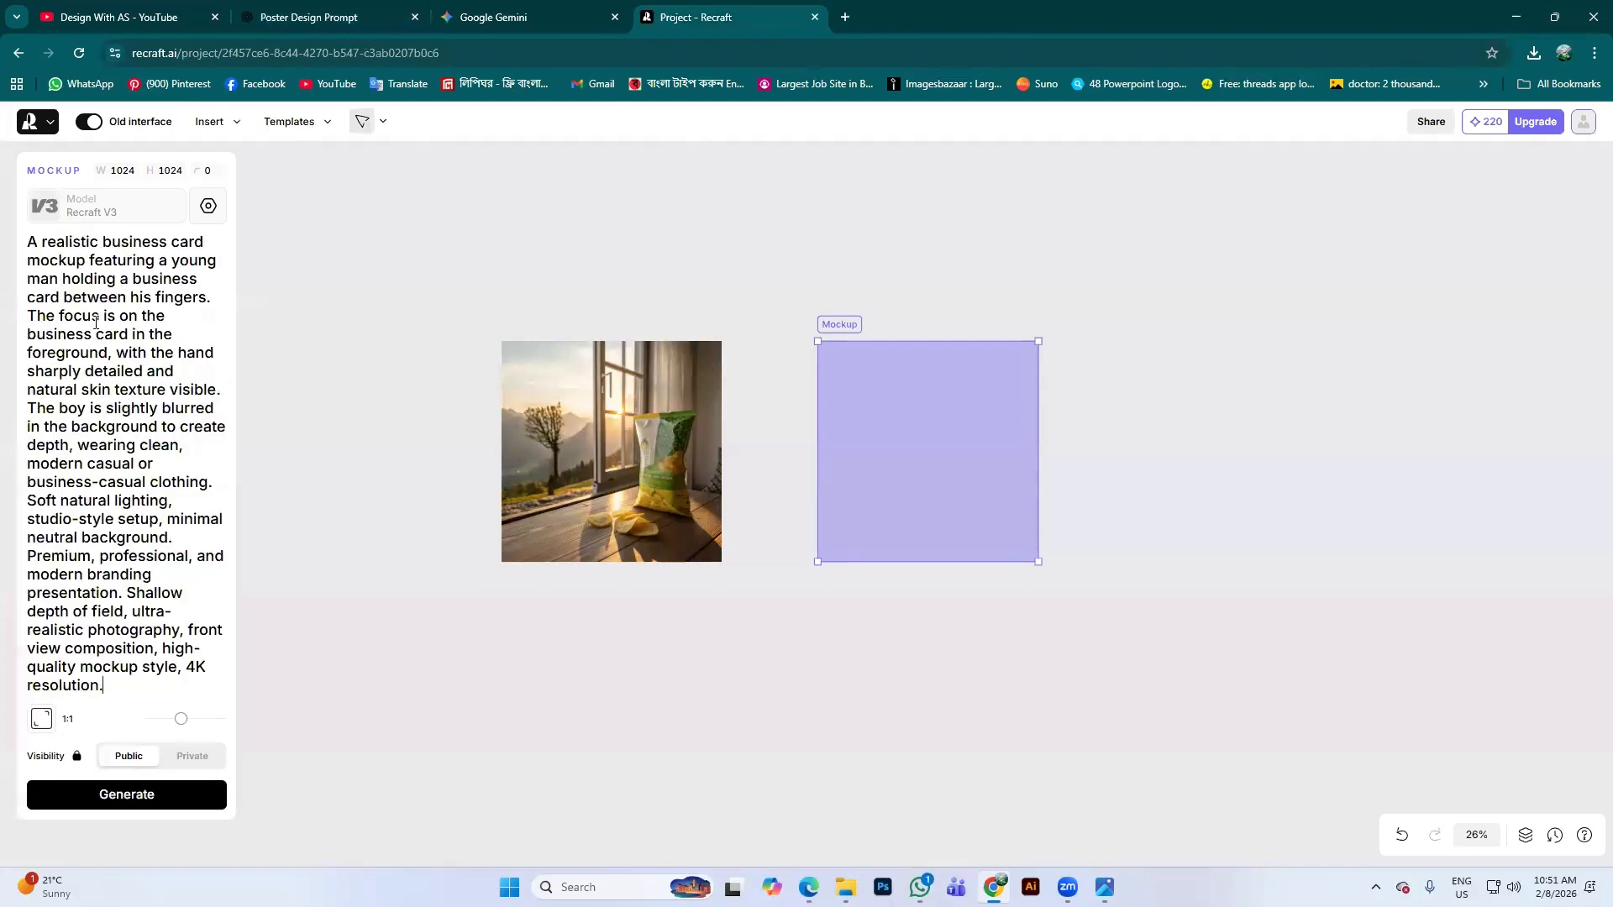
click(120, 791)
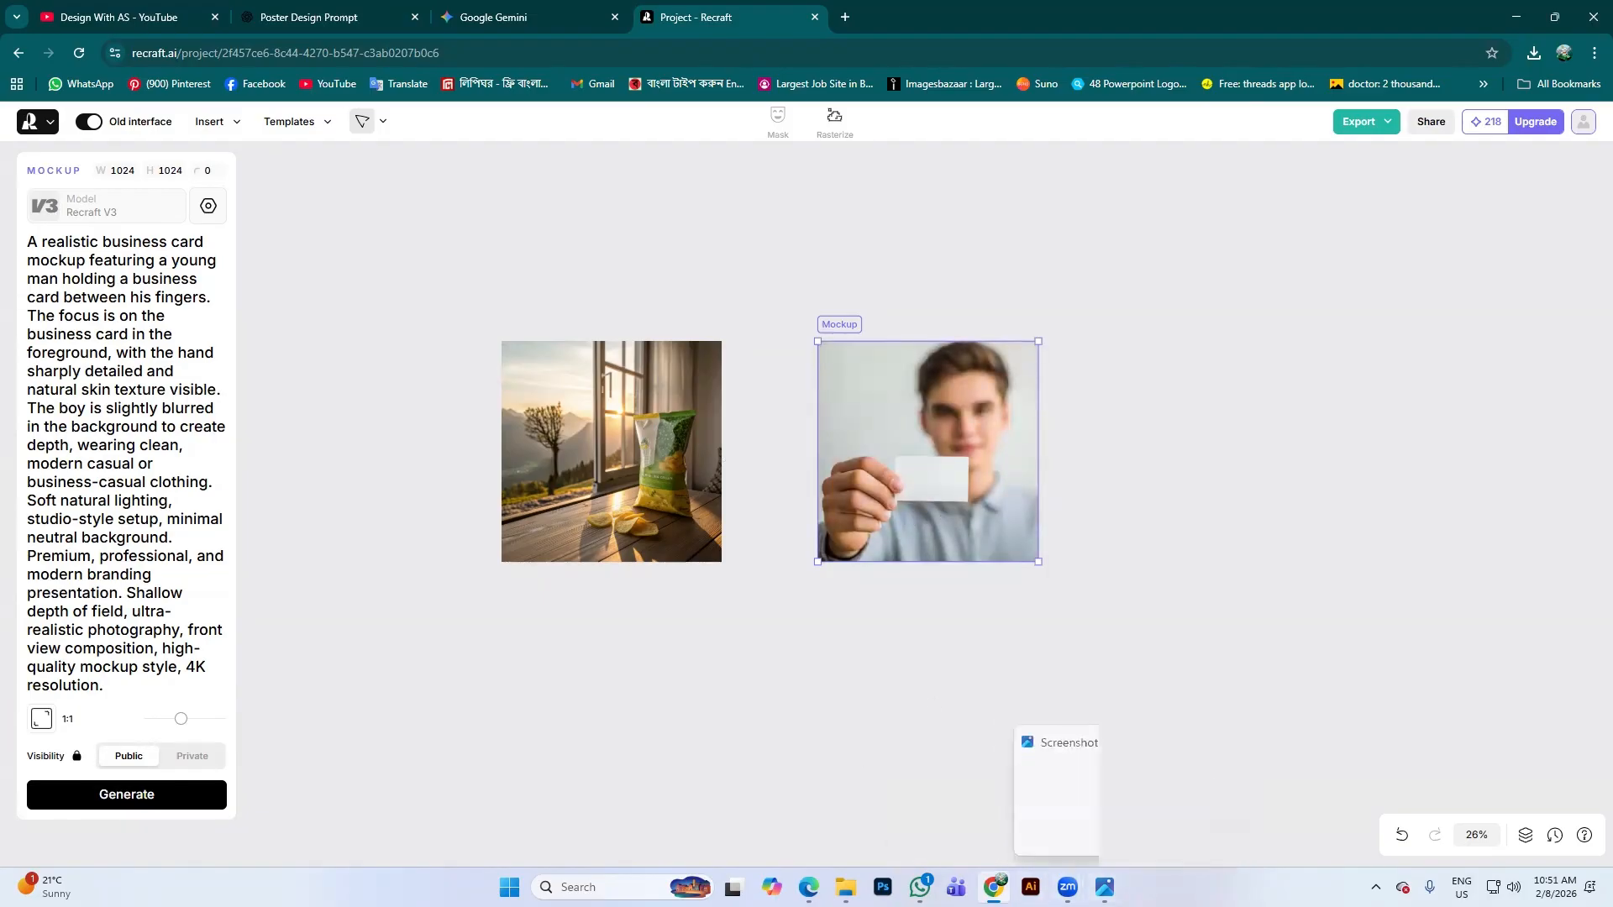
click(1610, 892)
click(994, 888)
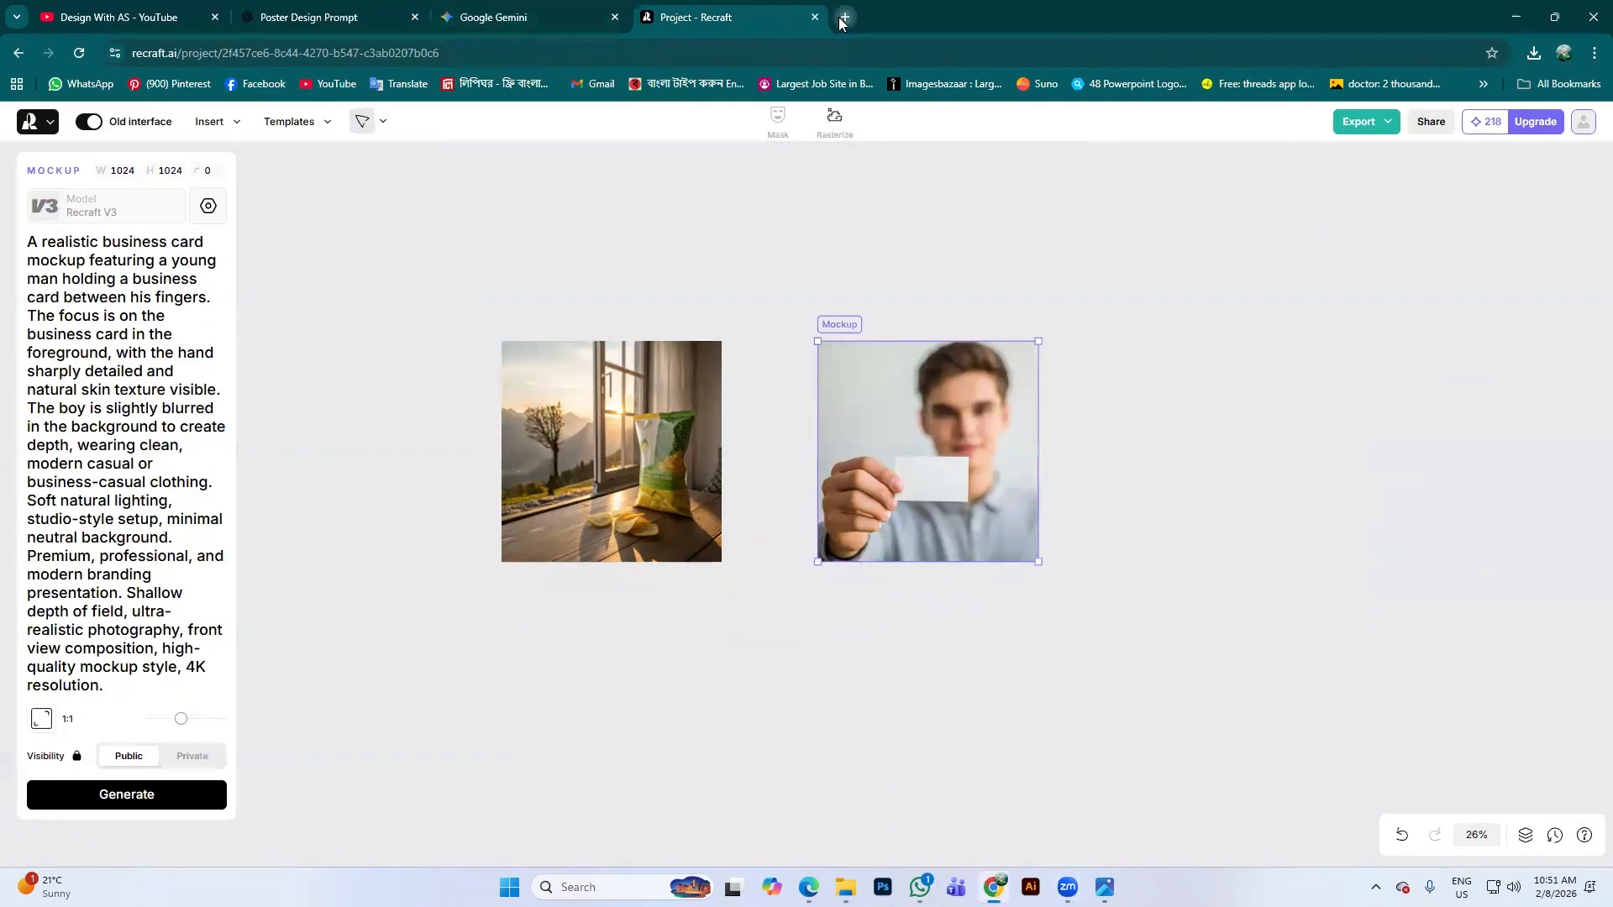
Search Google for 'business card design' in a new tab
click(845, 16)
click(761, 344)
text(b)
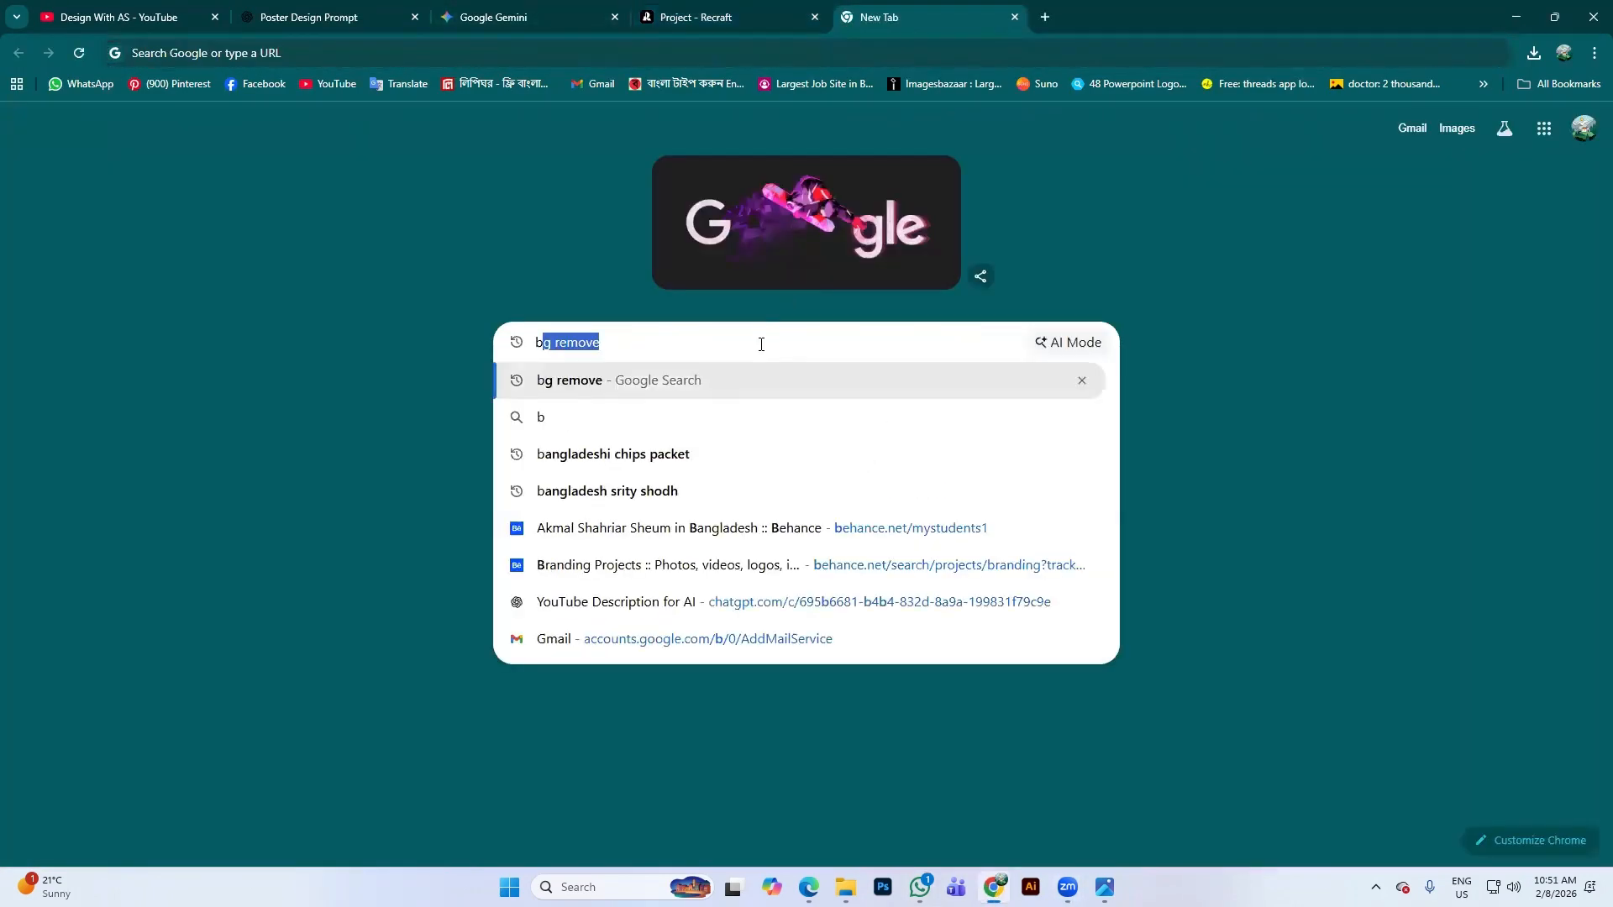
text(usiness card)
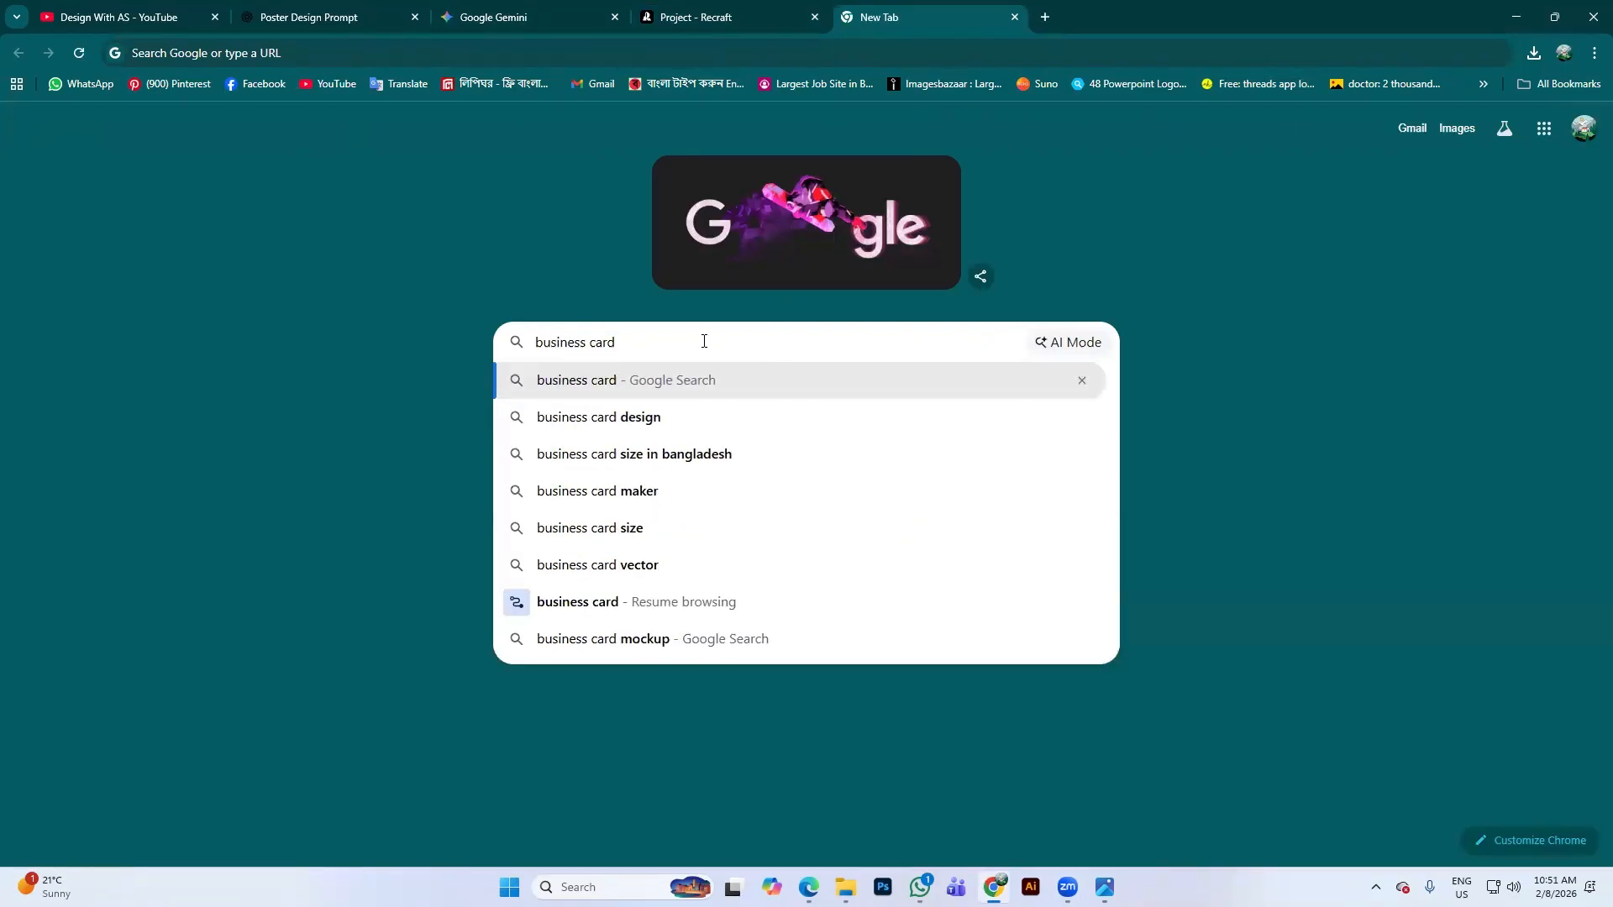
click(667, 412)
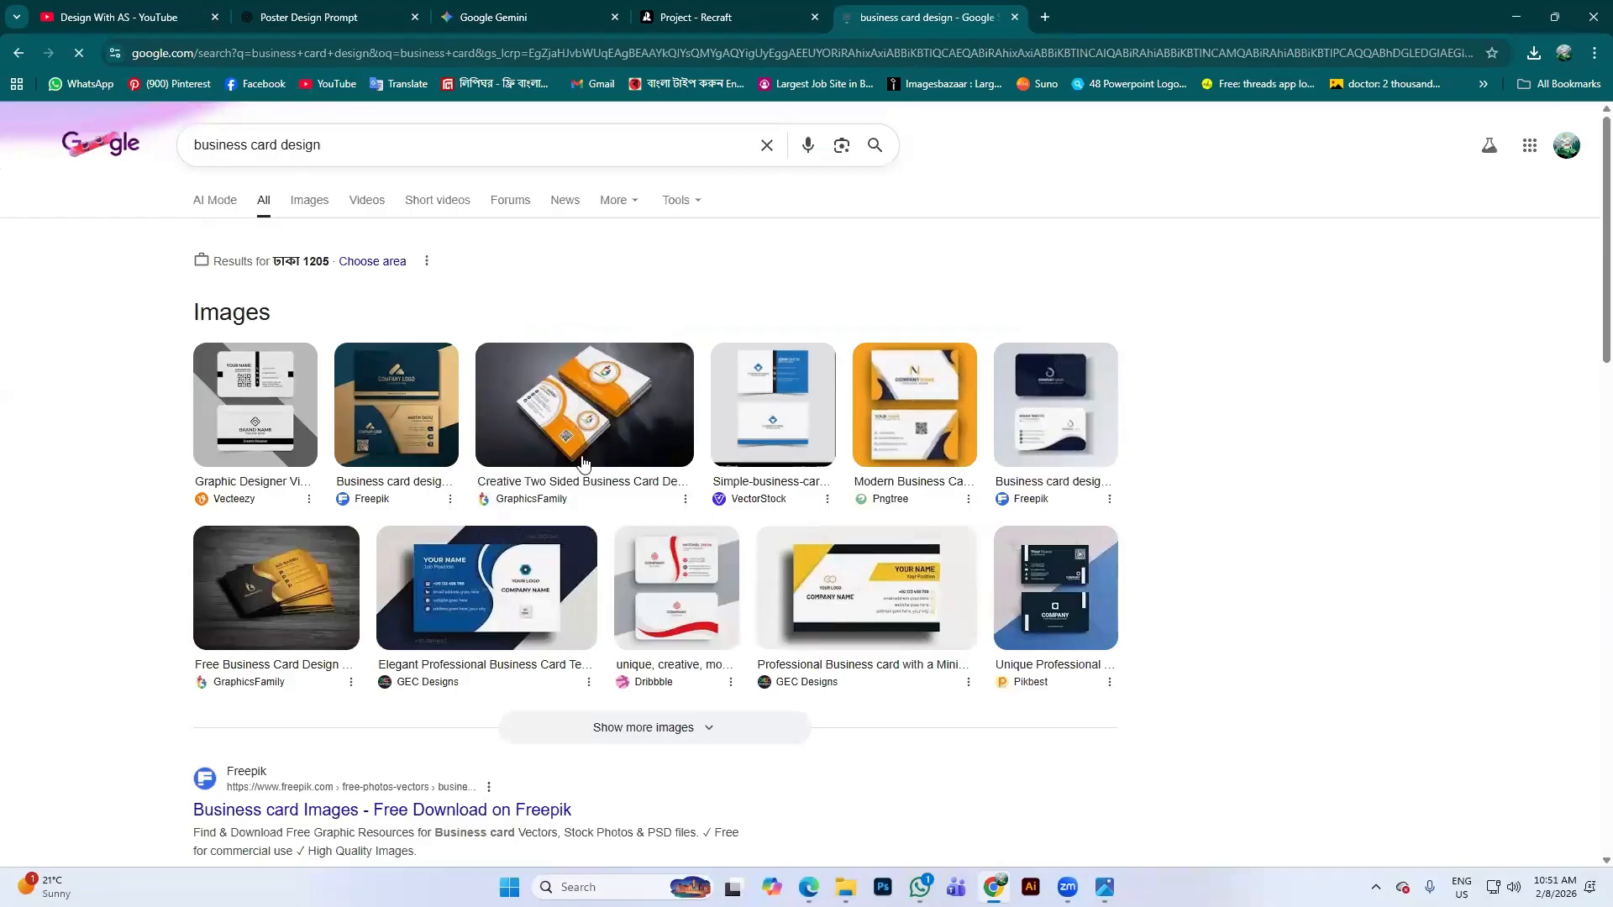
Browse the image results and open the blue Freepik business card preview
scroll(584, 461, down, 2)
click(513, 458)
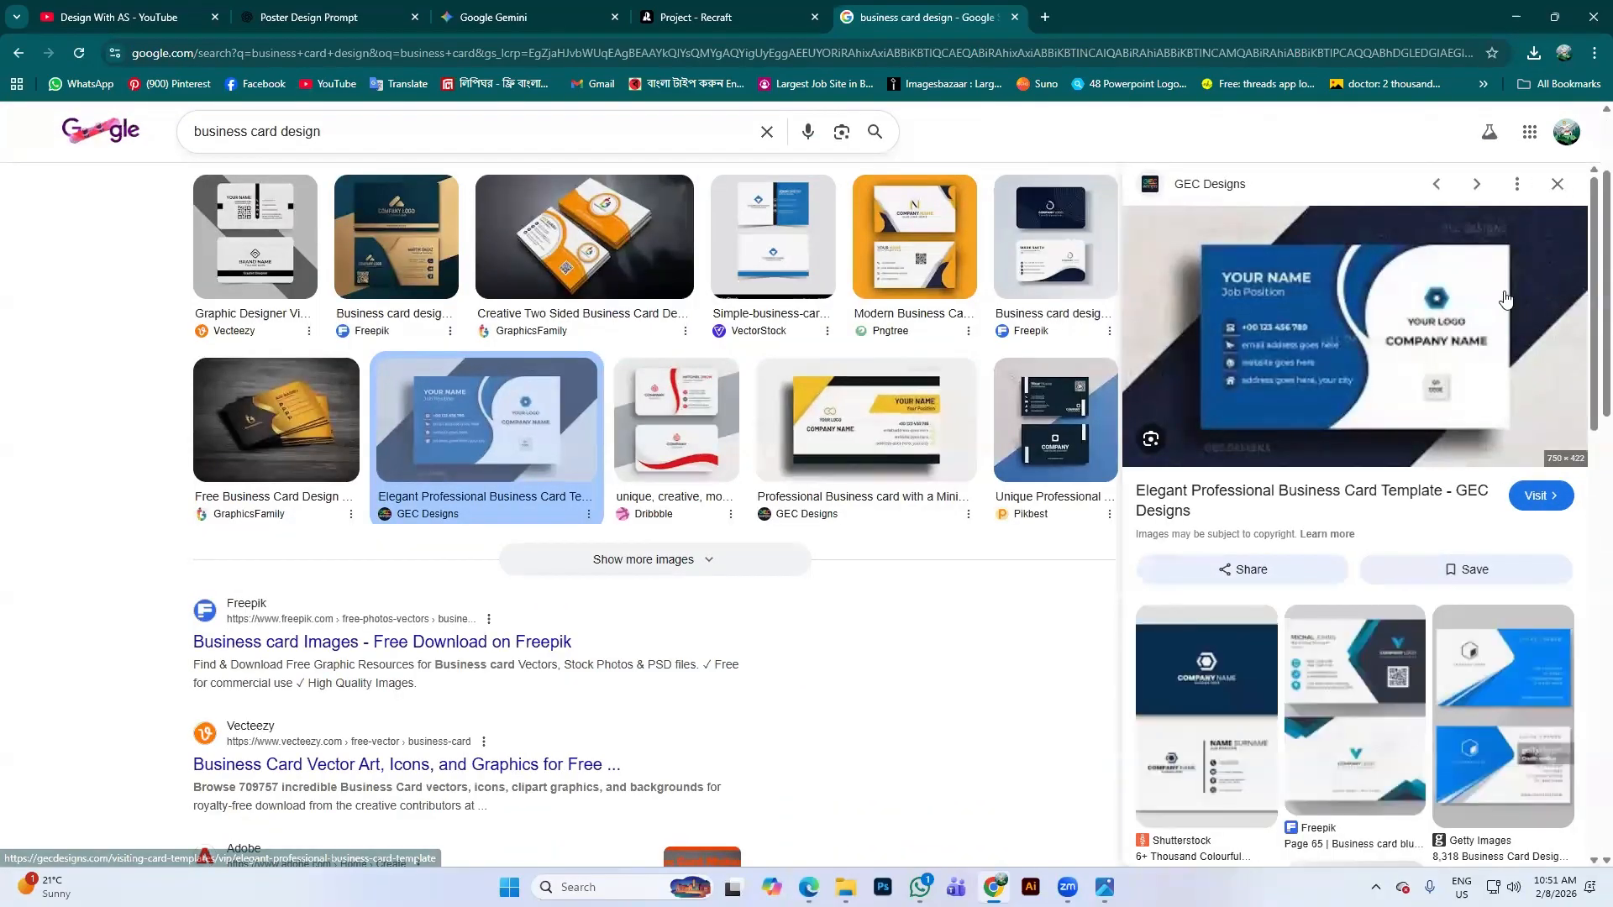
scroll(1504, 302, down, 1)
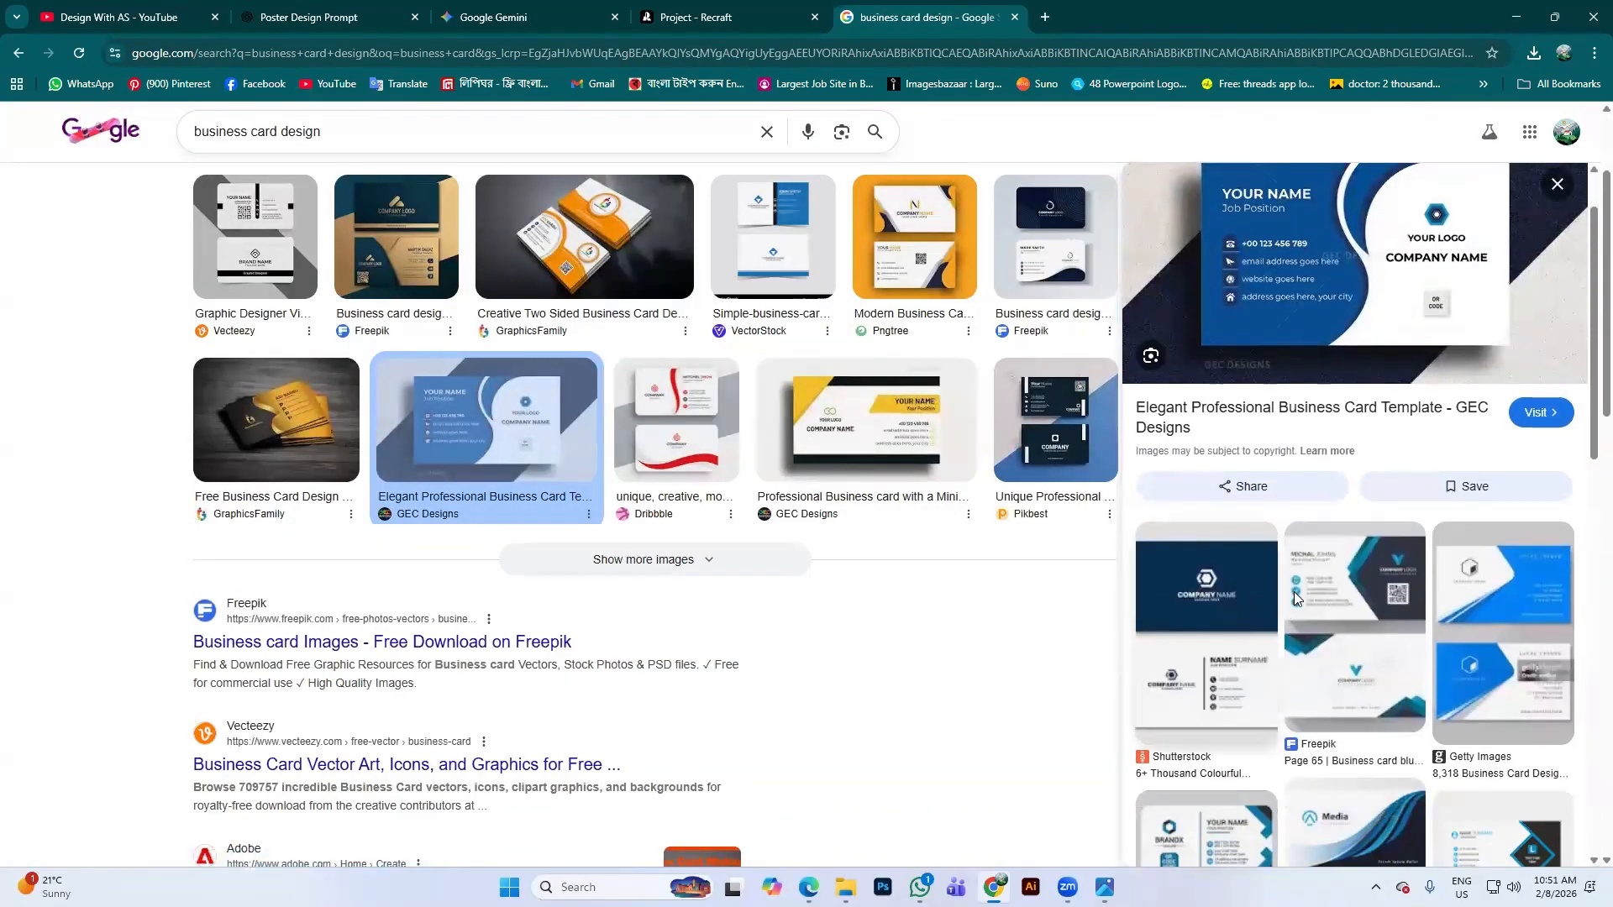
click(1344, 592)
scroll(1348, 577, down, 1)
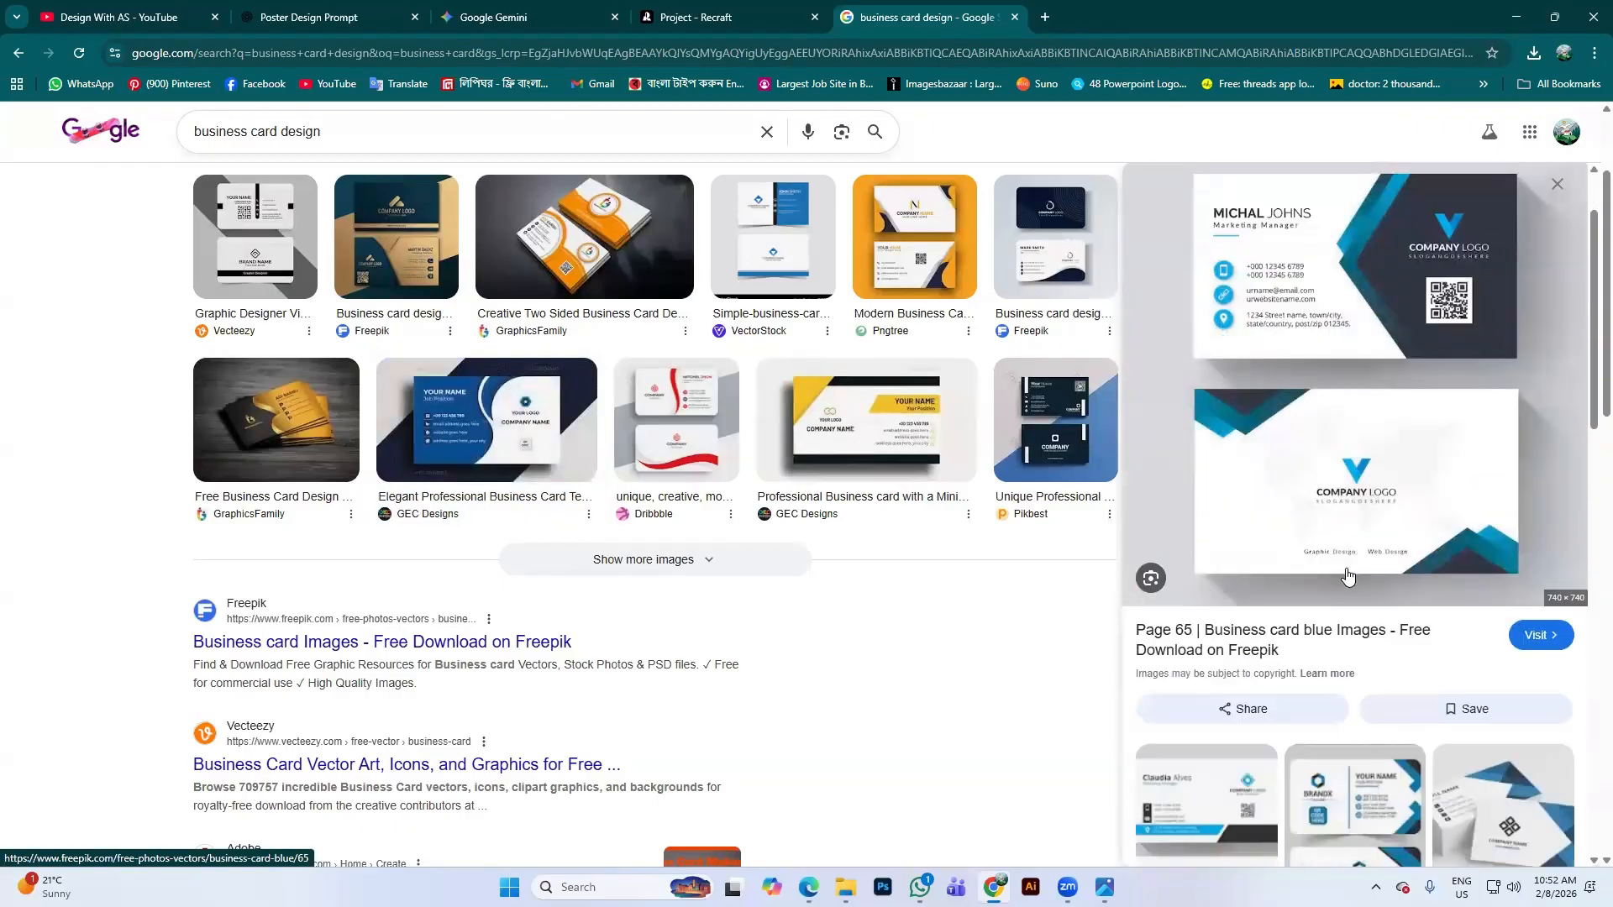
scroll(1348, 577, down, 3)
scroll(1341, 563, down, 5)
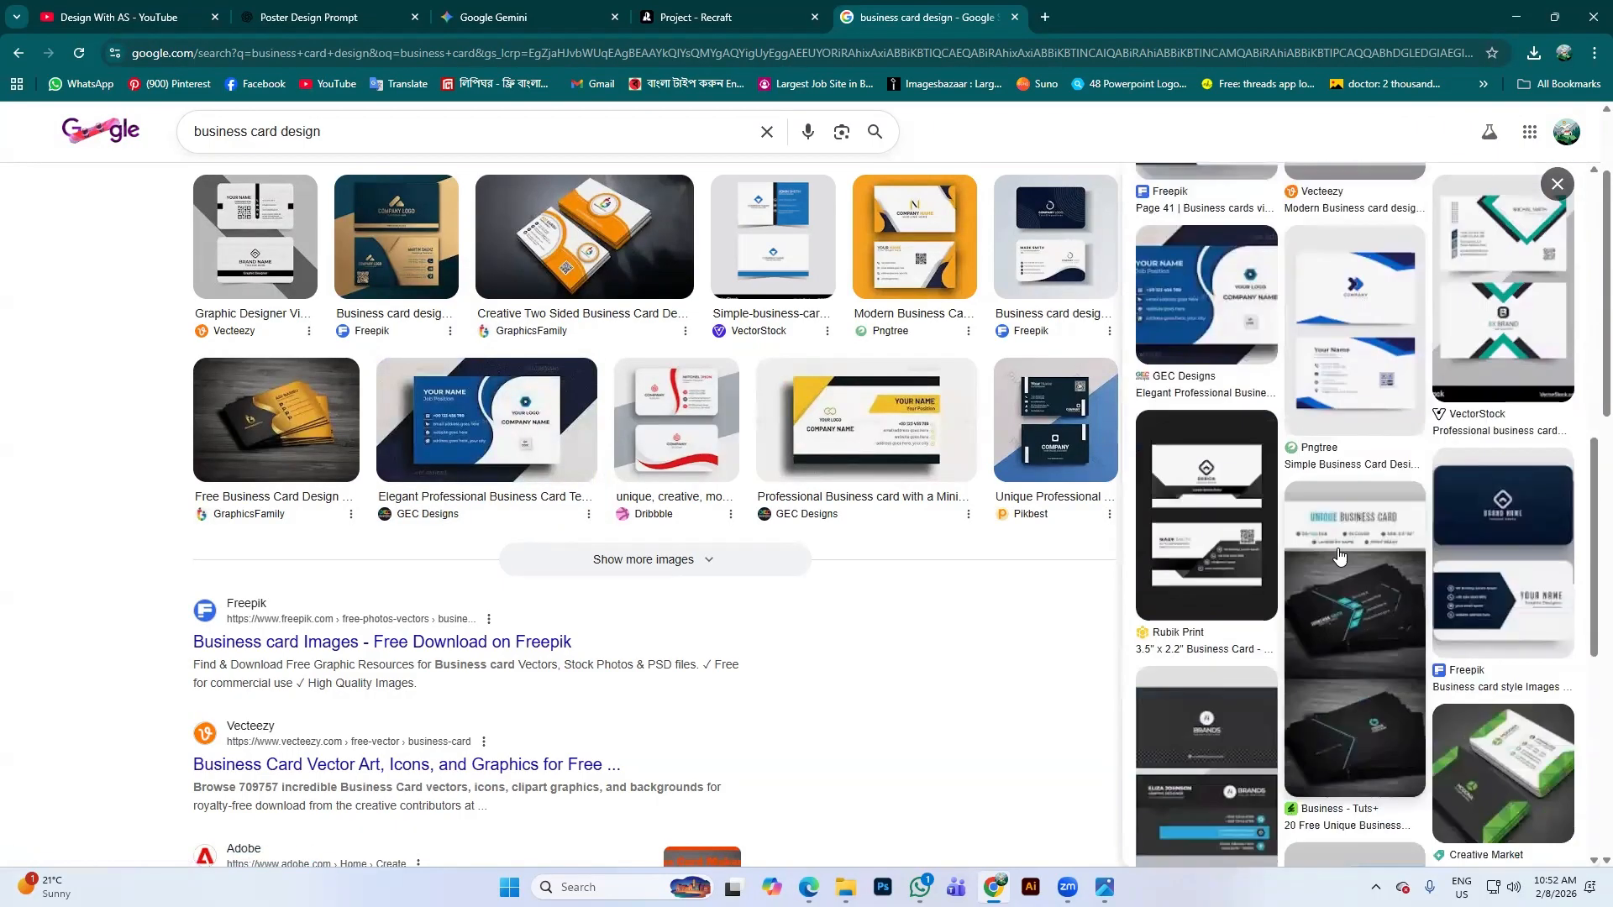
scroll(1339, 557, down, 5)
scroll(1428, 605, up, 5)
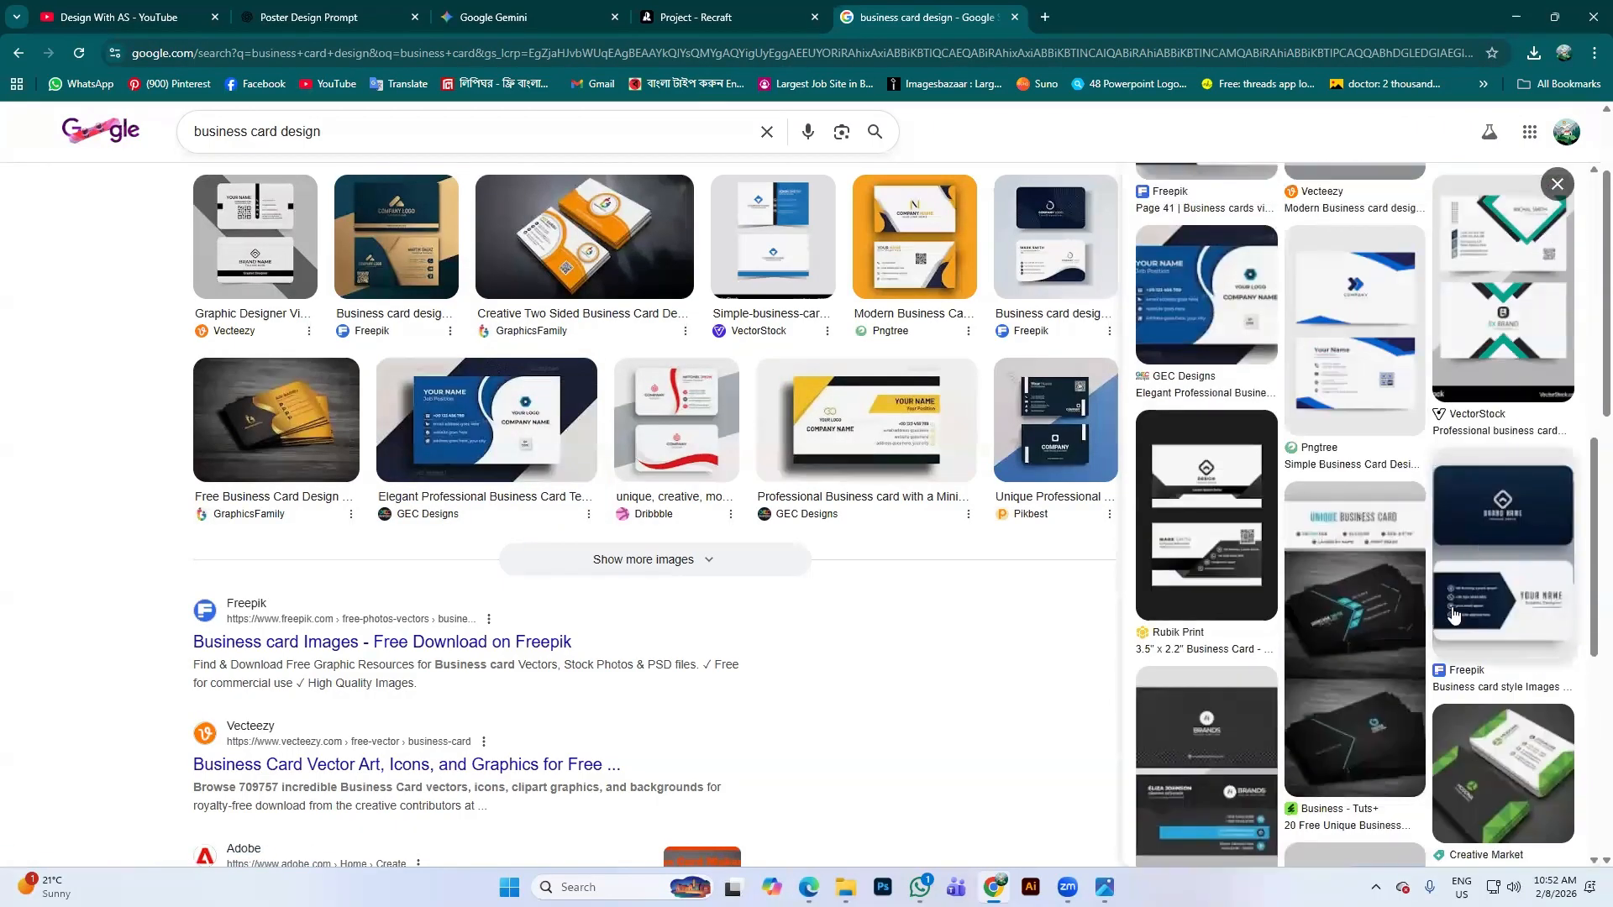
click(1327, 353)
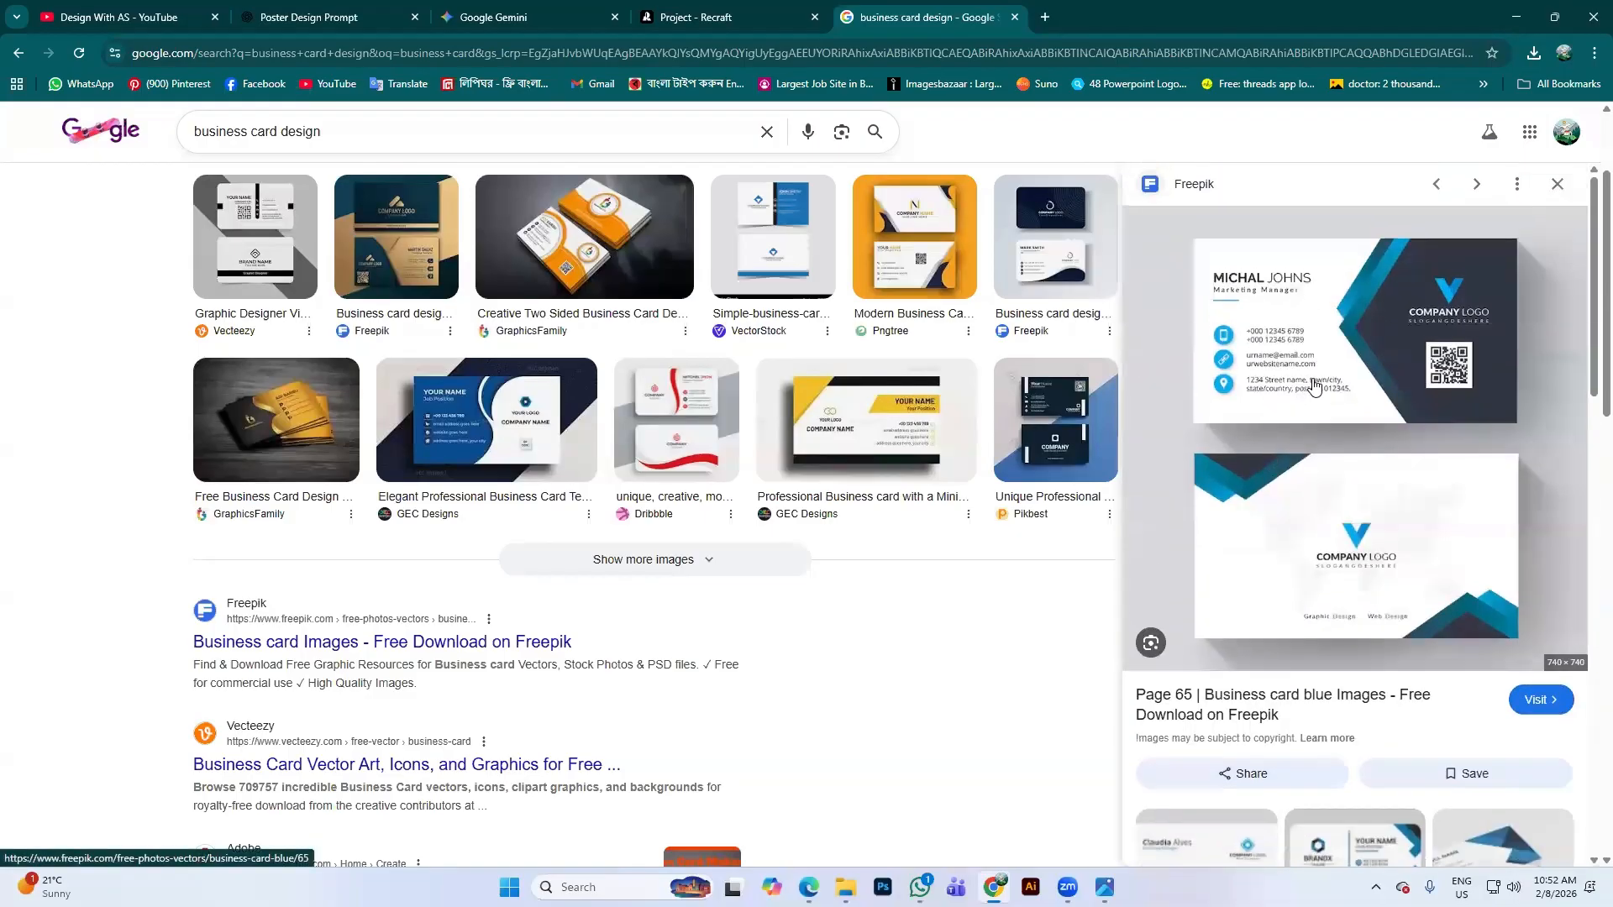
Screenshot the blue Freepik card with Win+Shift+S and return to the Recraft project
key(super+shift+s)
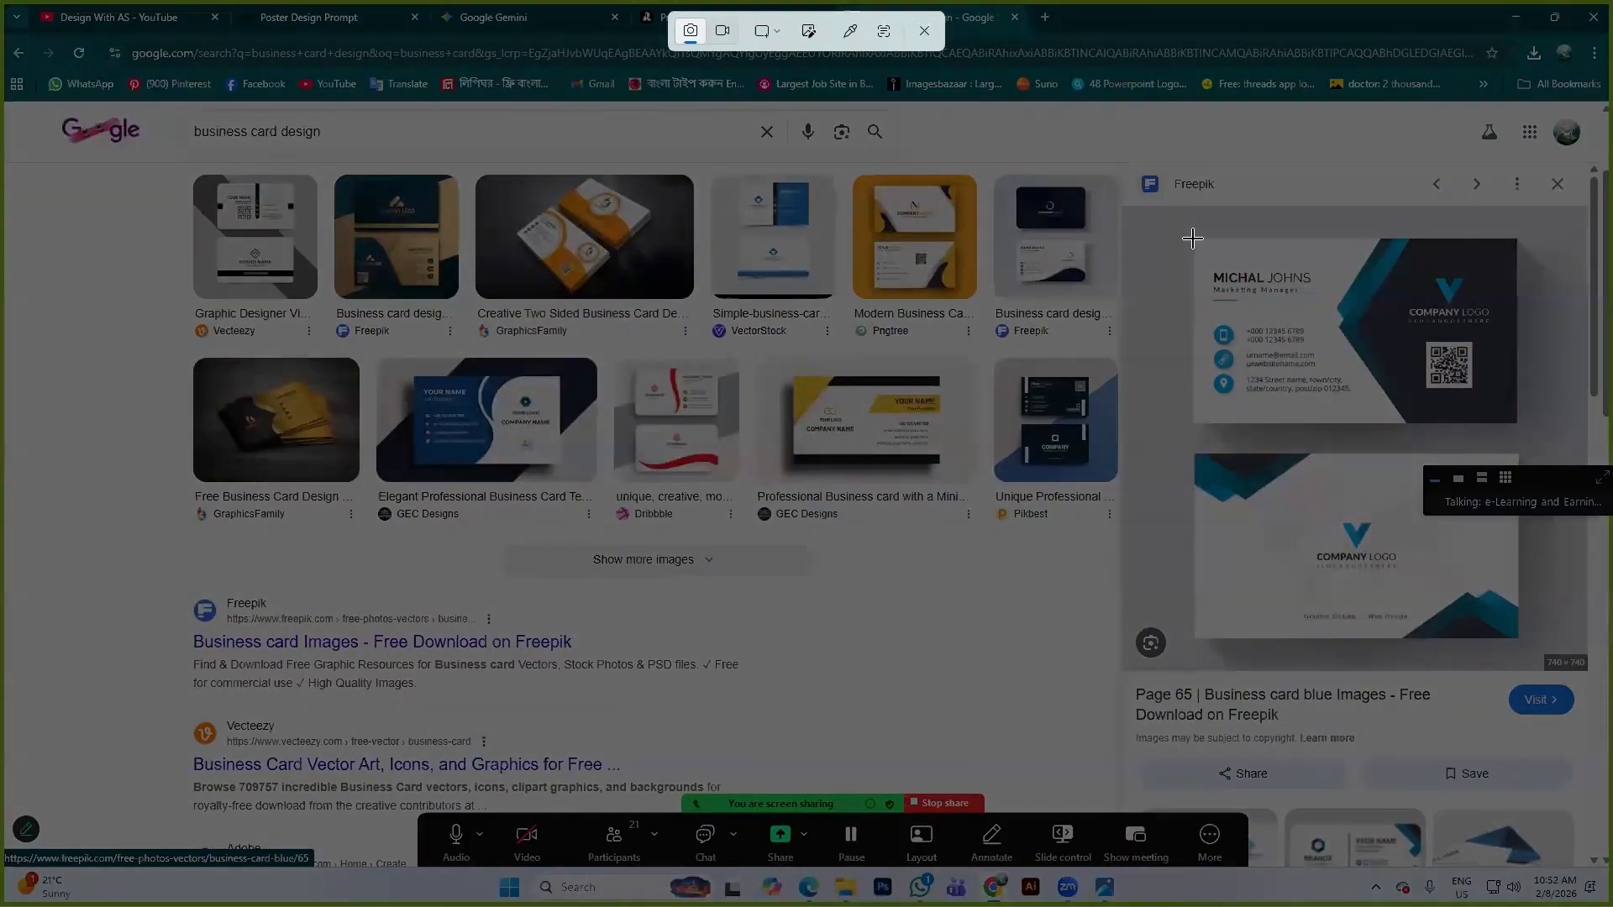
drag(1192, 239, 1515, 422)
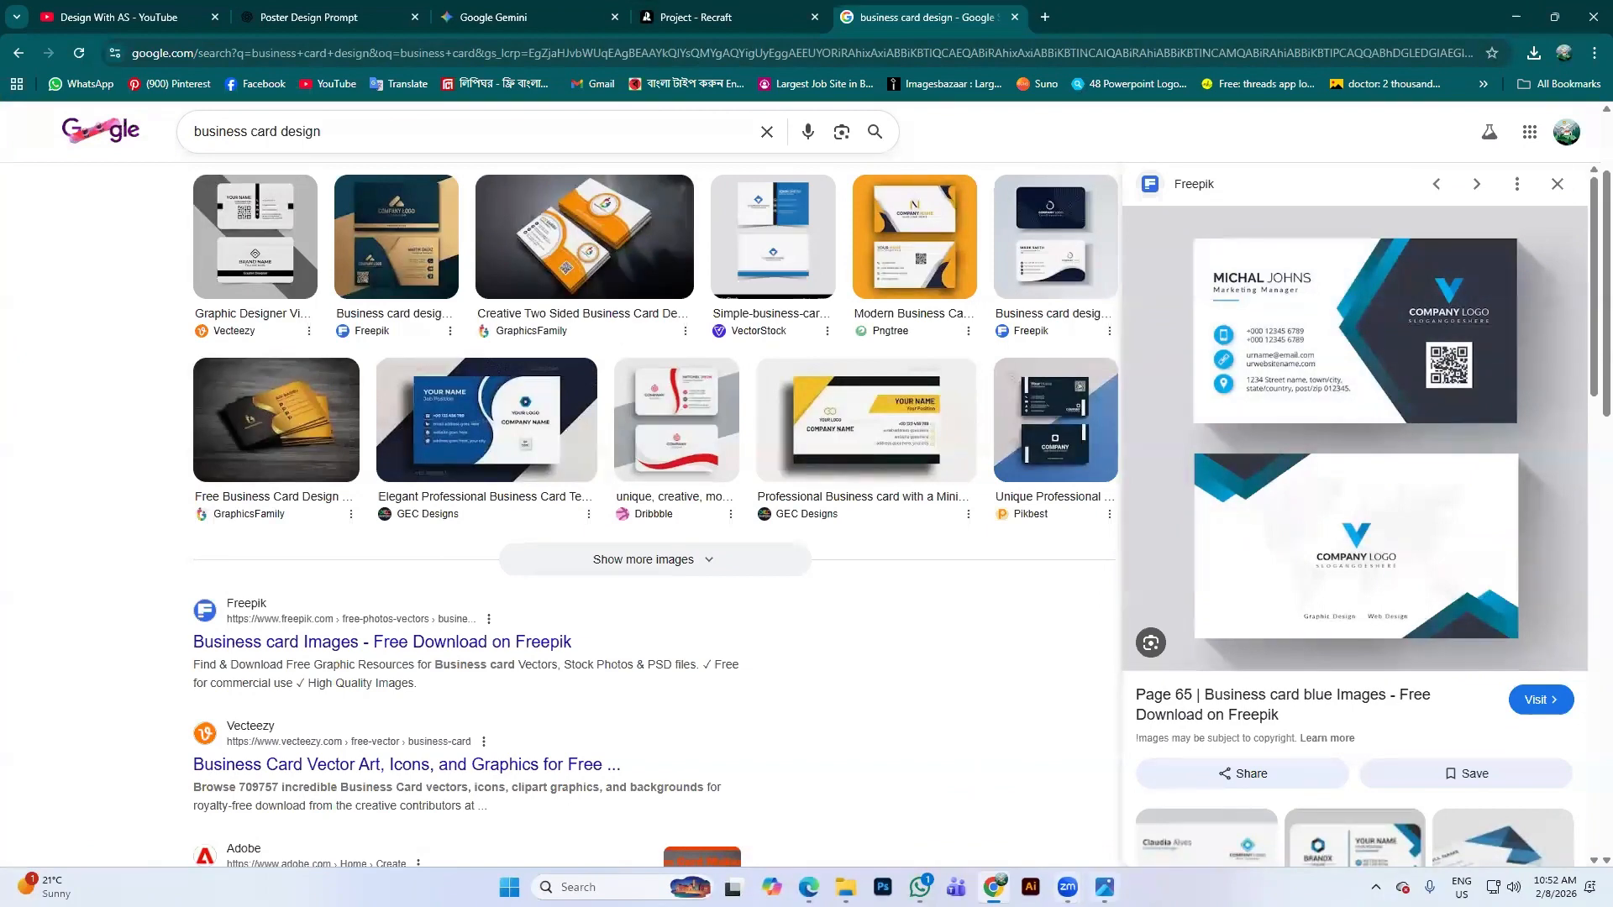
click(714, 15)
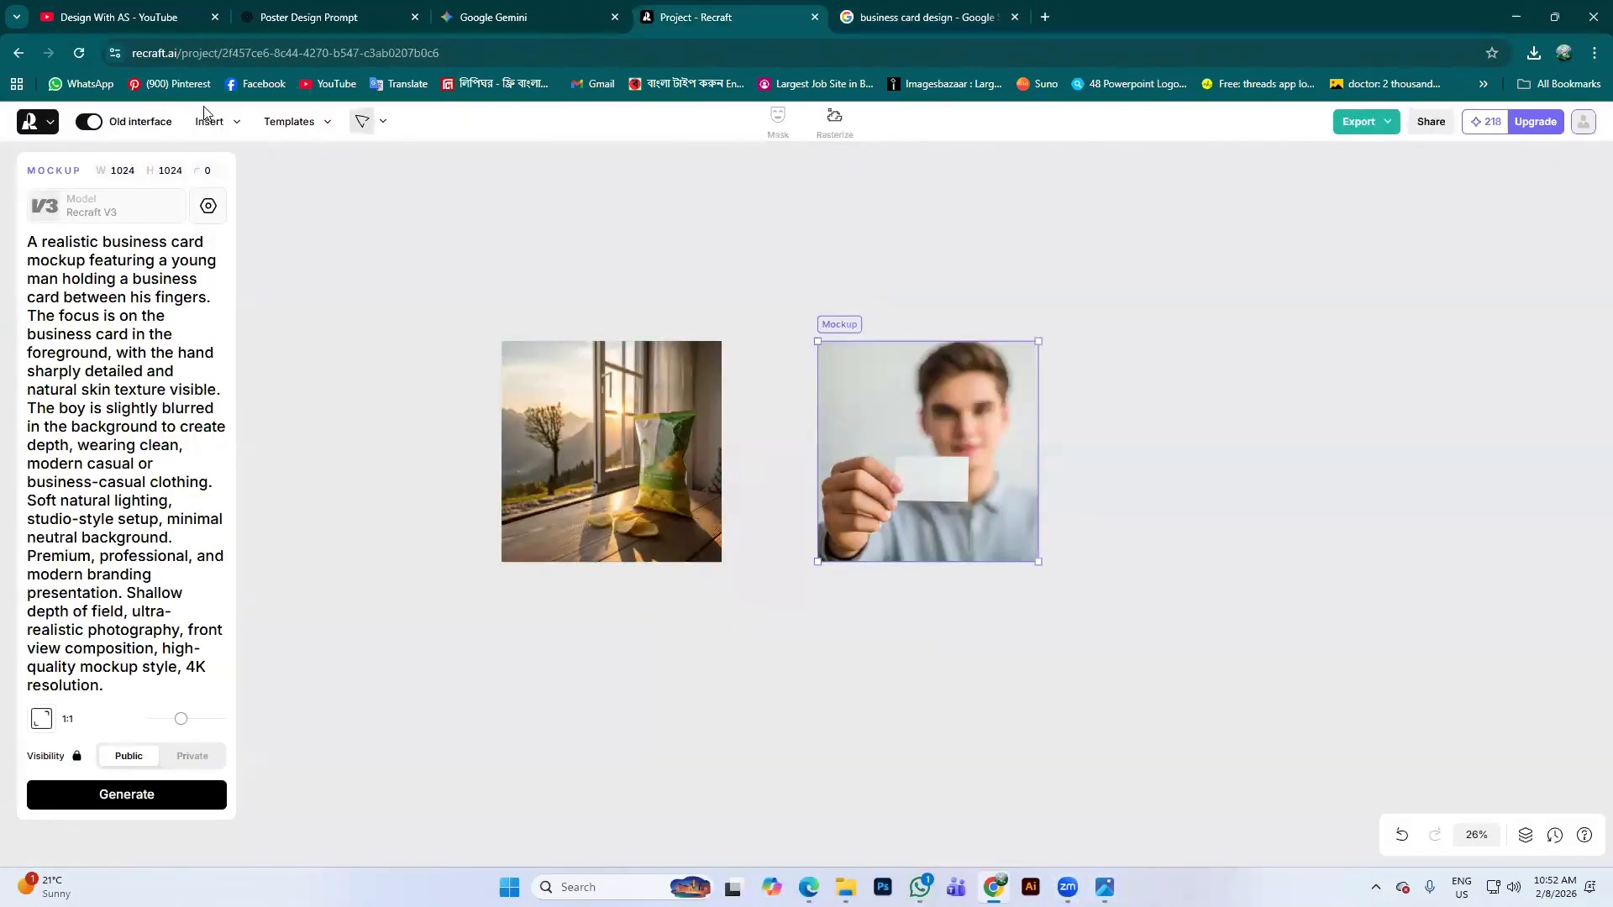
Paste the captured blue business card and shrink it onto the man's held card
key(ctrl+v)
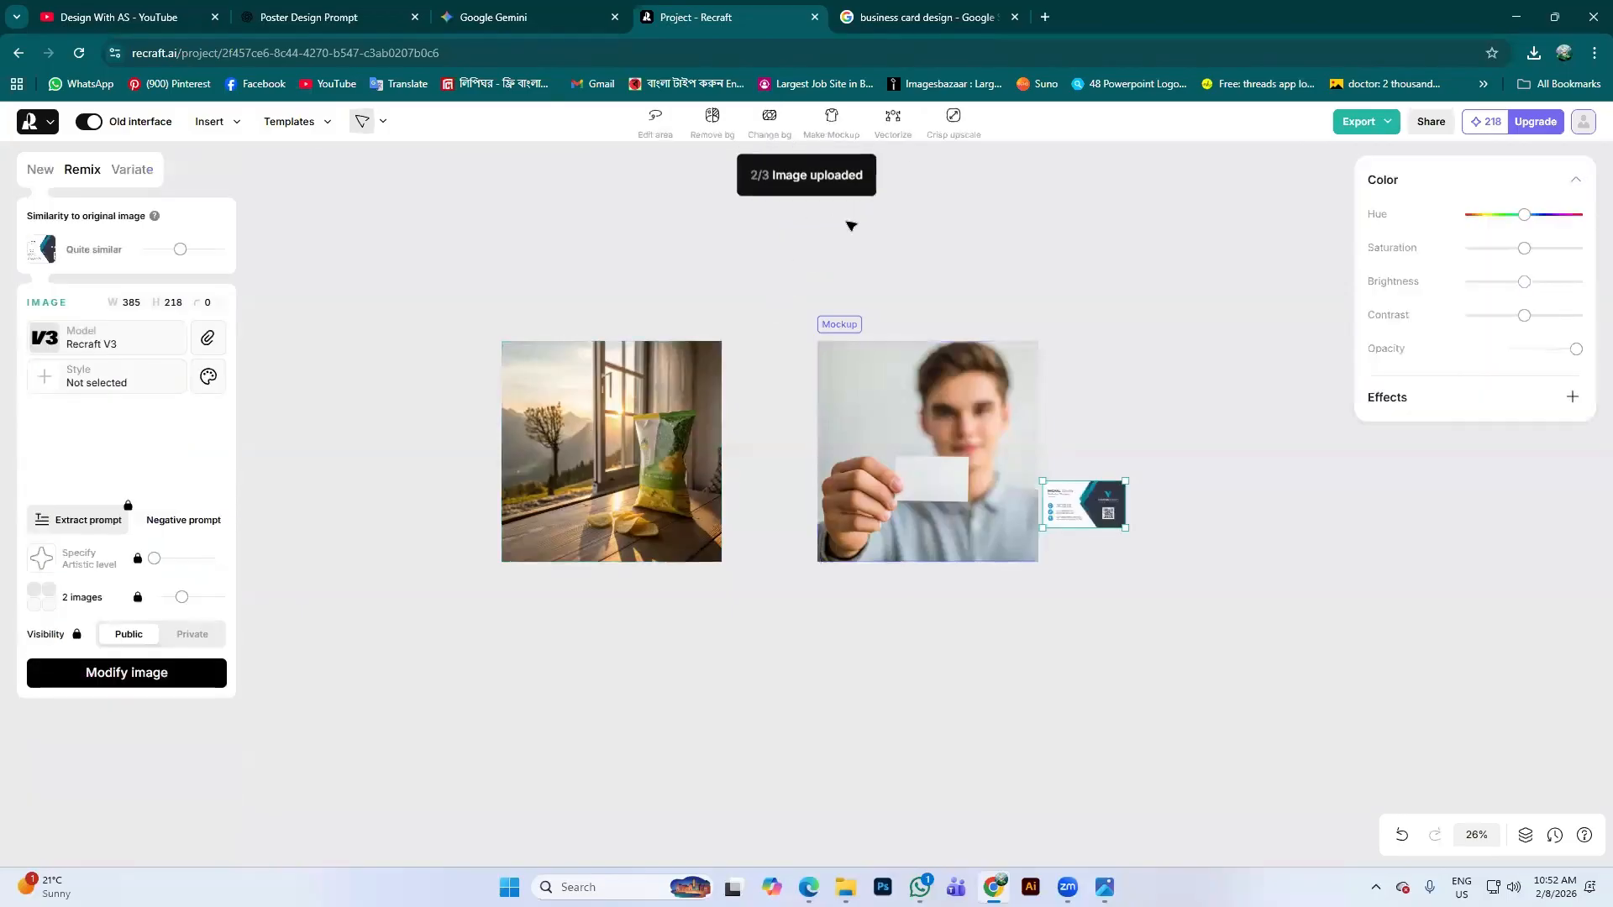
drag(1074, 515, 939, 490)
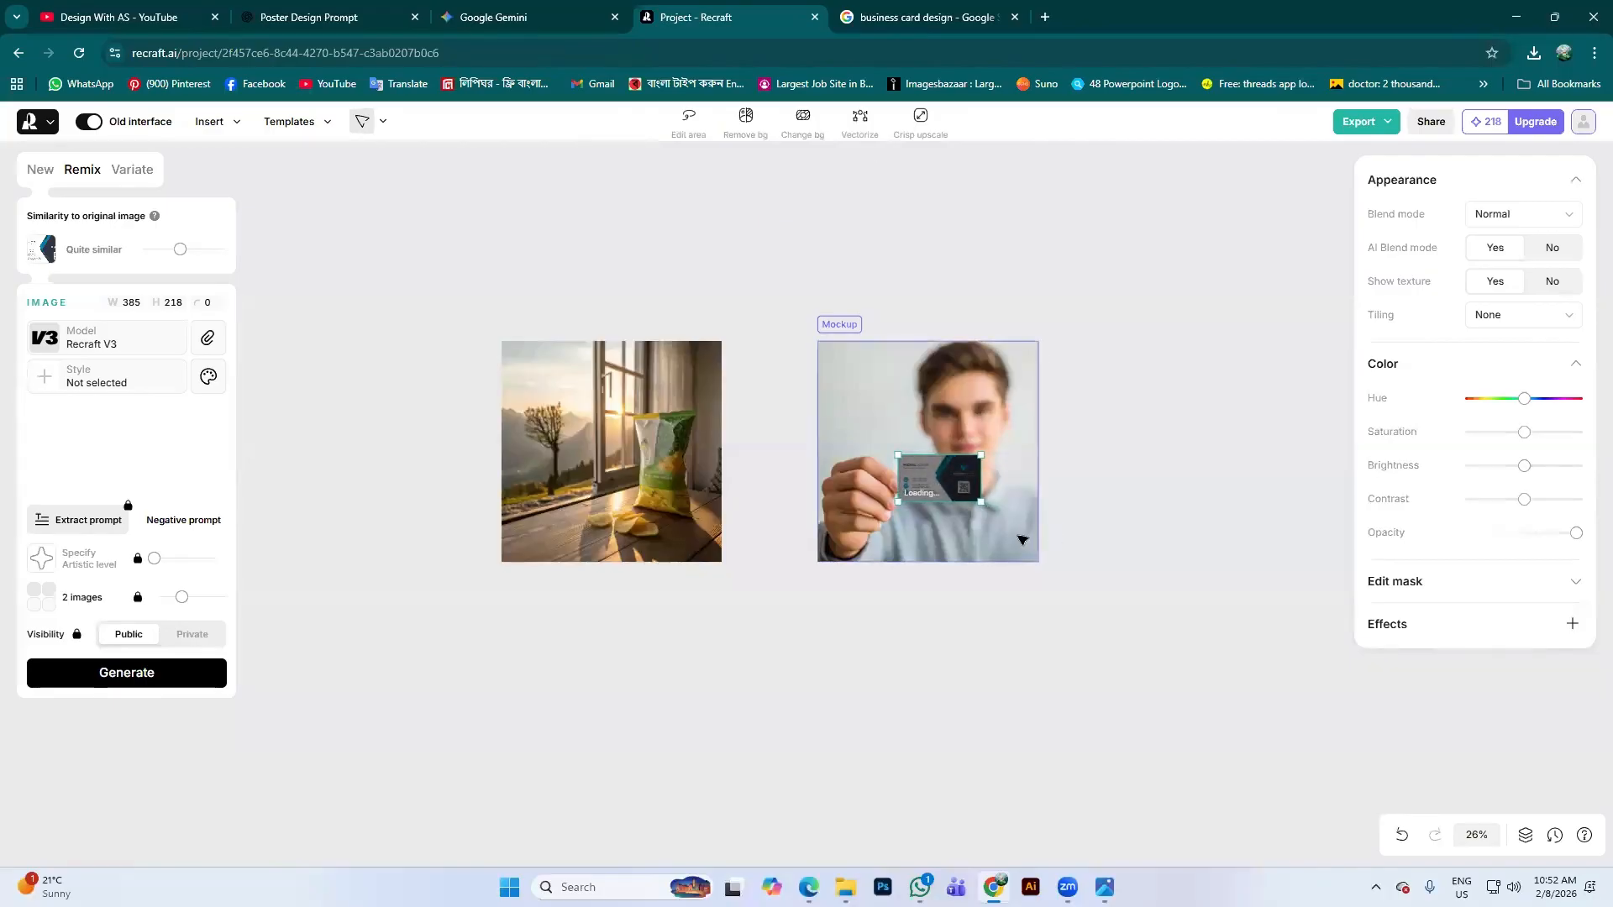
scroll(942, 456, up, 3)
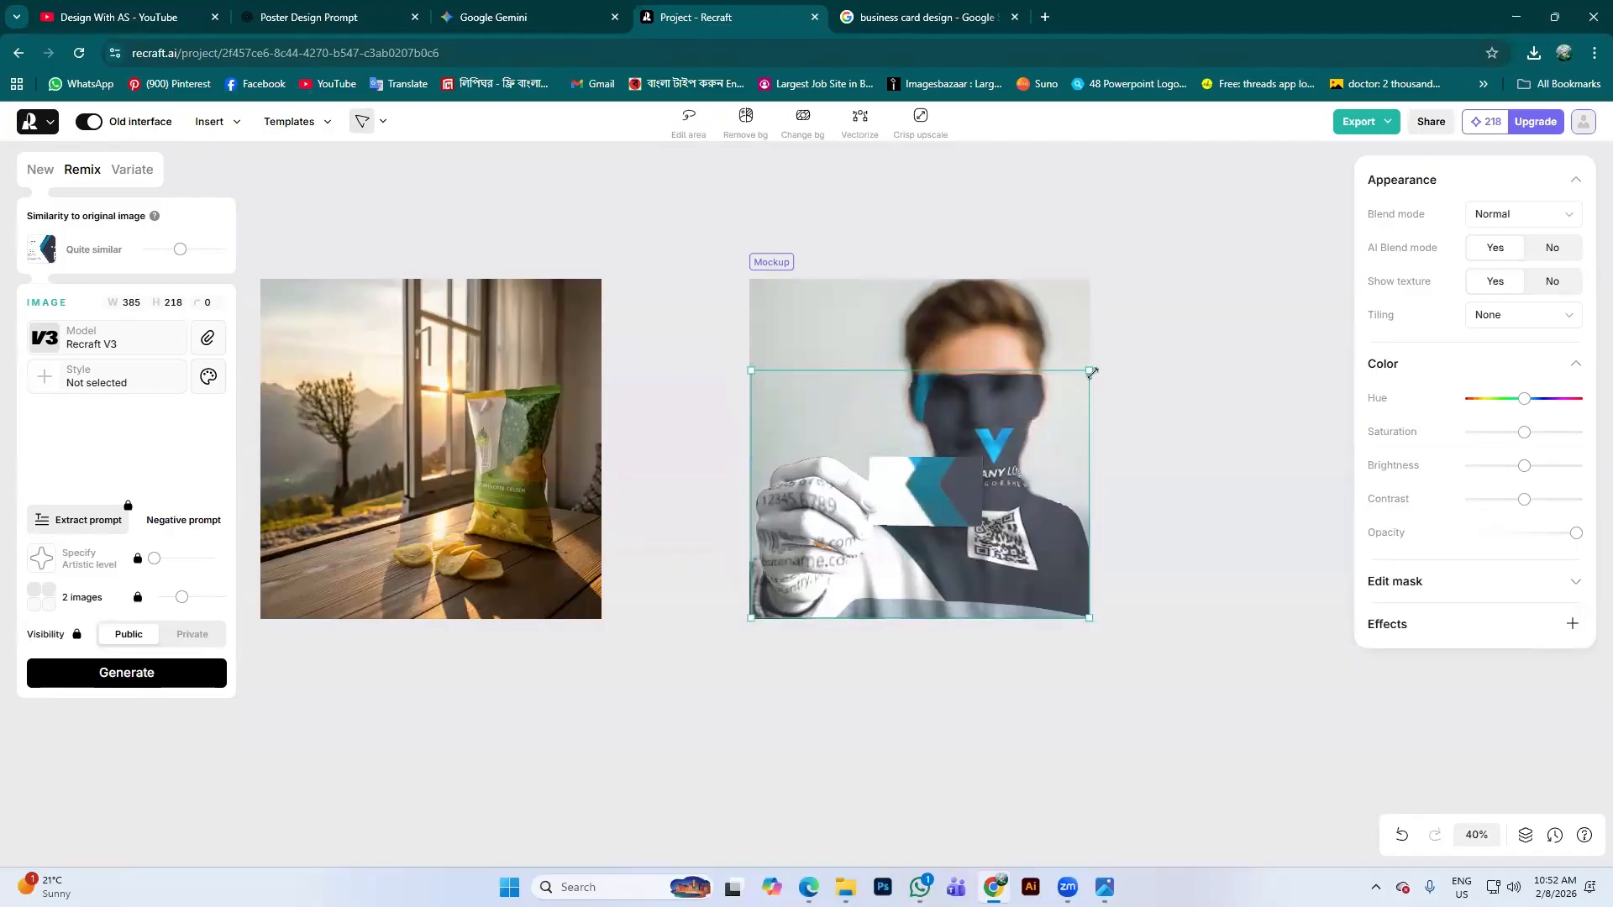
drag(1089, 371, 1087, 376)
drag(1094, 372, 1036, 453)
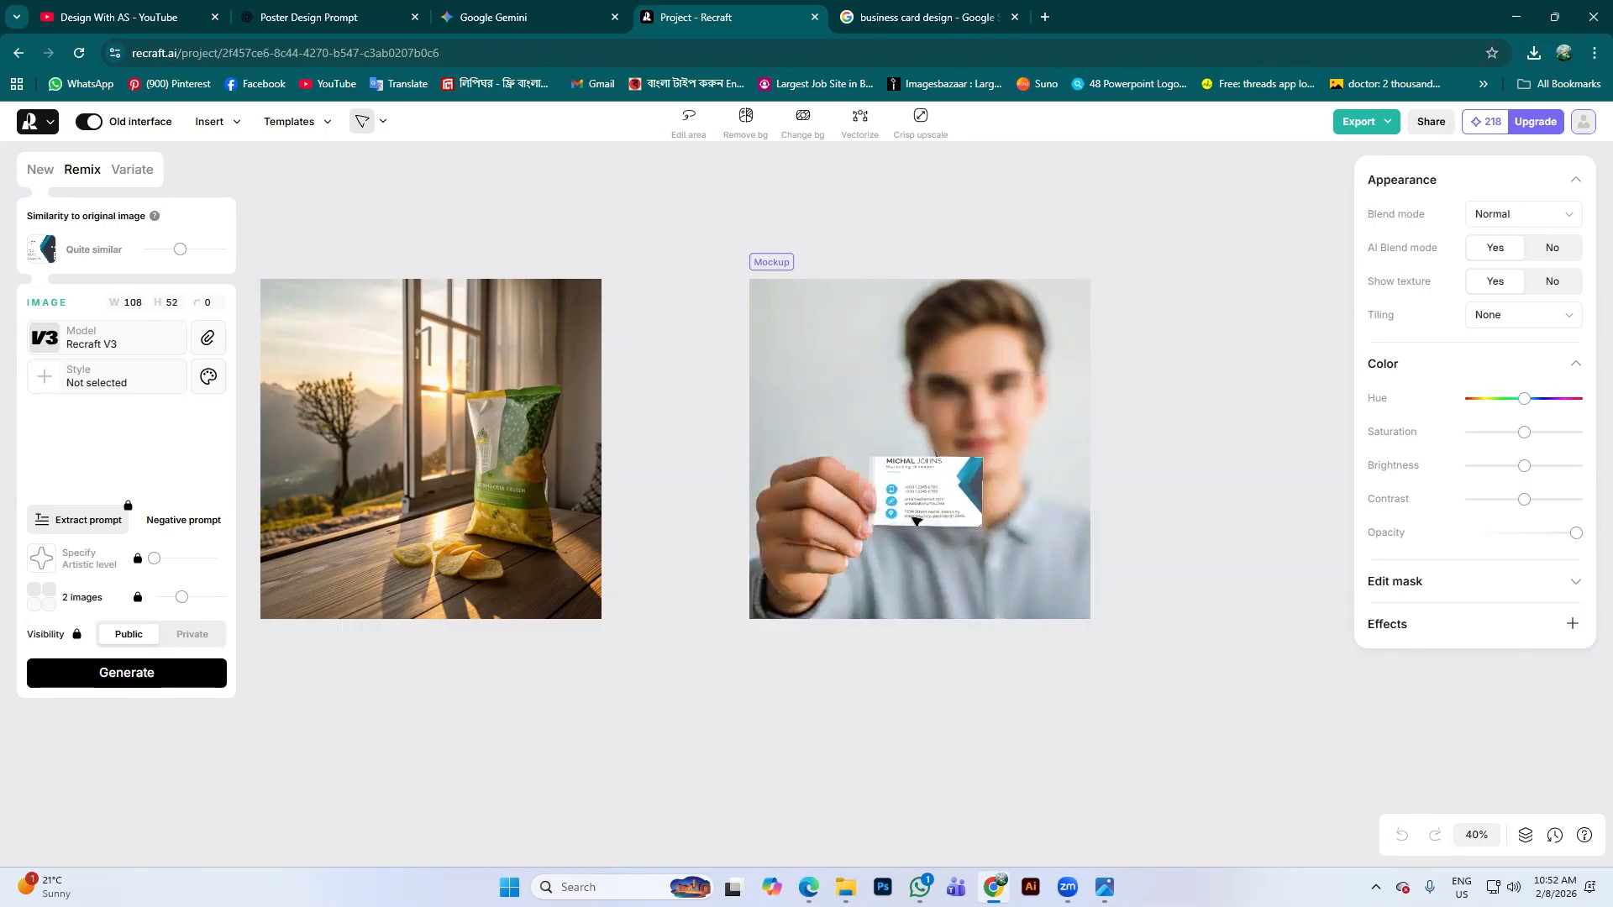
scroll(966, 471, up, 5)
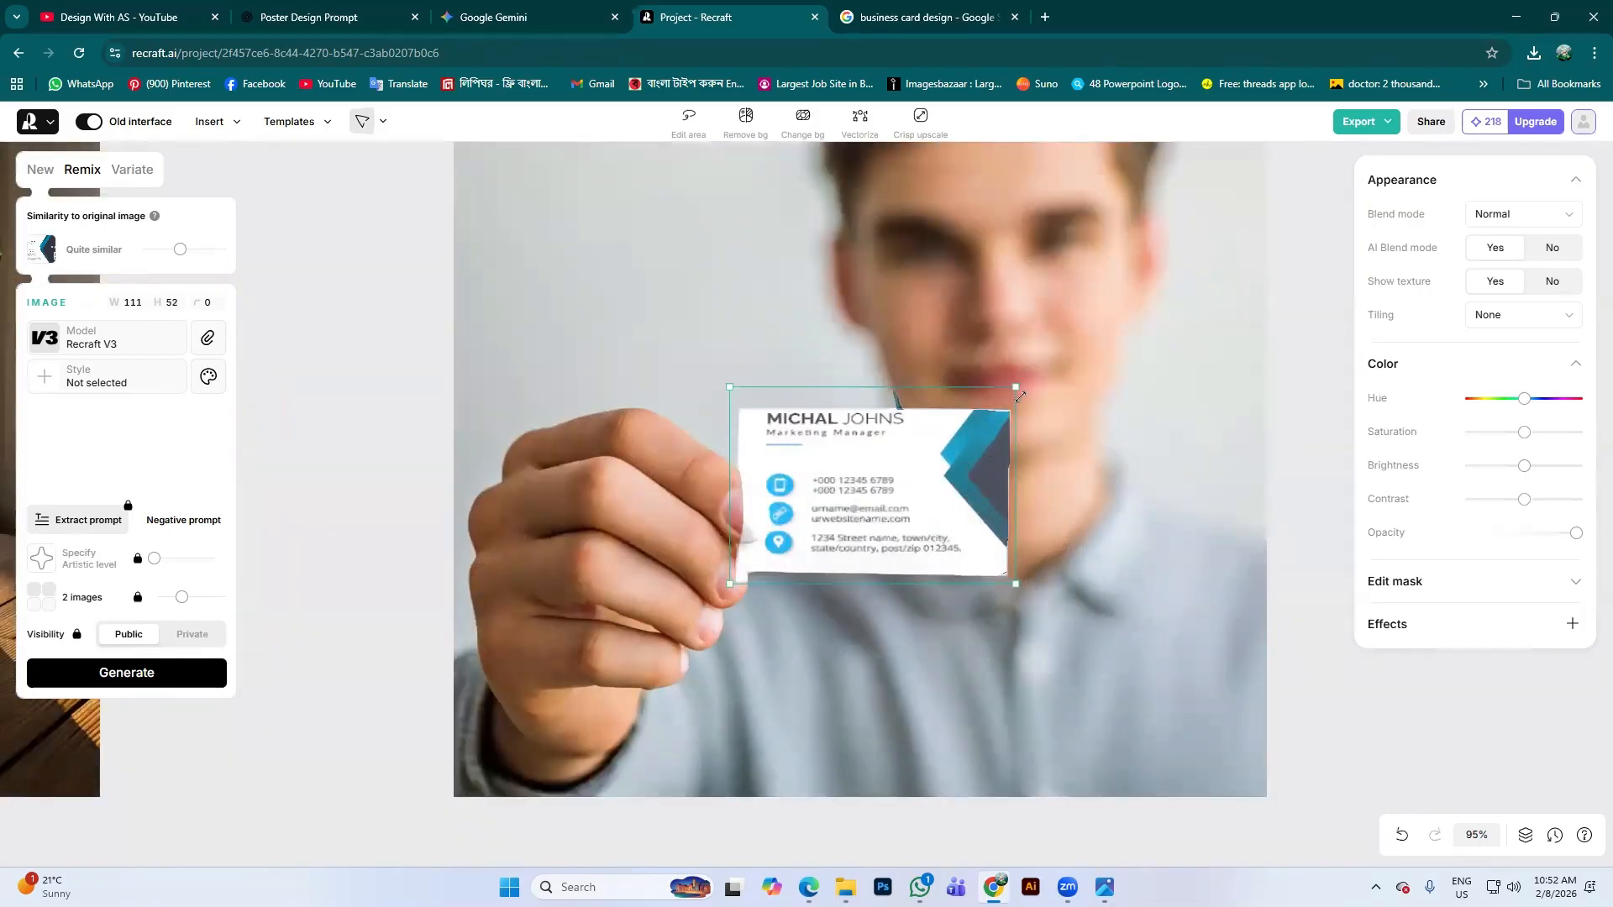
drag(1017, 387, 1016, 393)
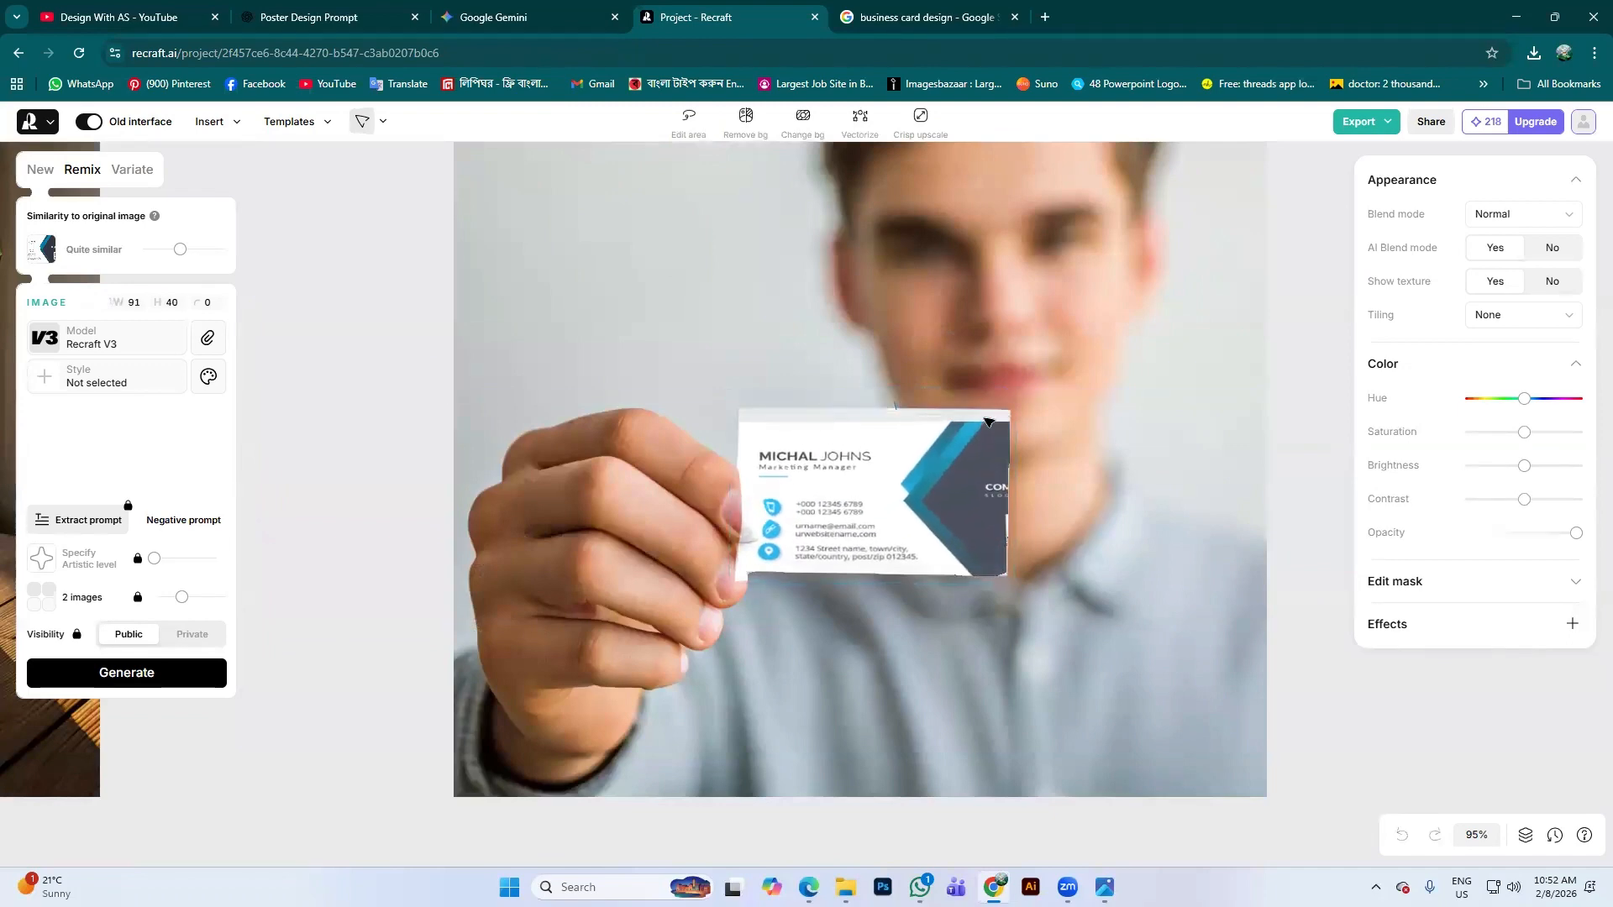
drag(989, 422, 899, 452)
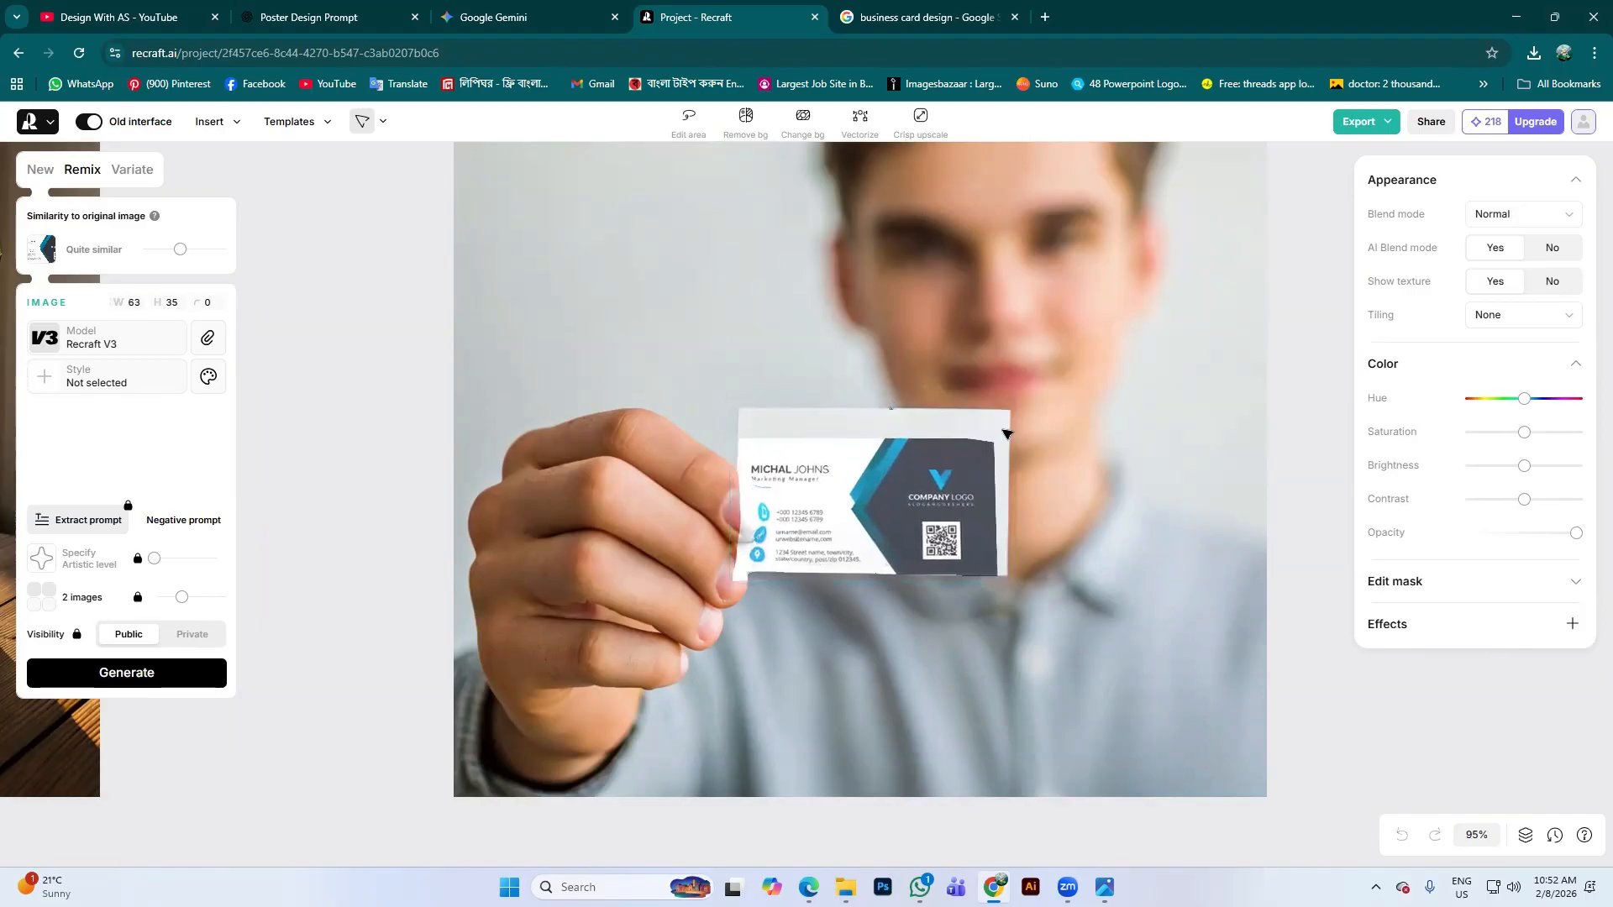
Fine-tune the card's size and position to cover the held card, then start Edit area
click(972, 430)
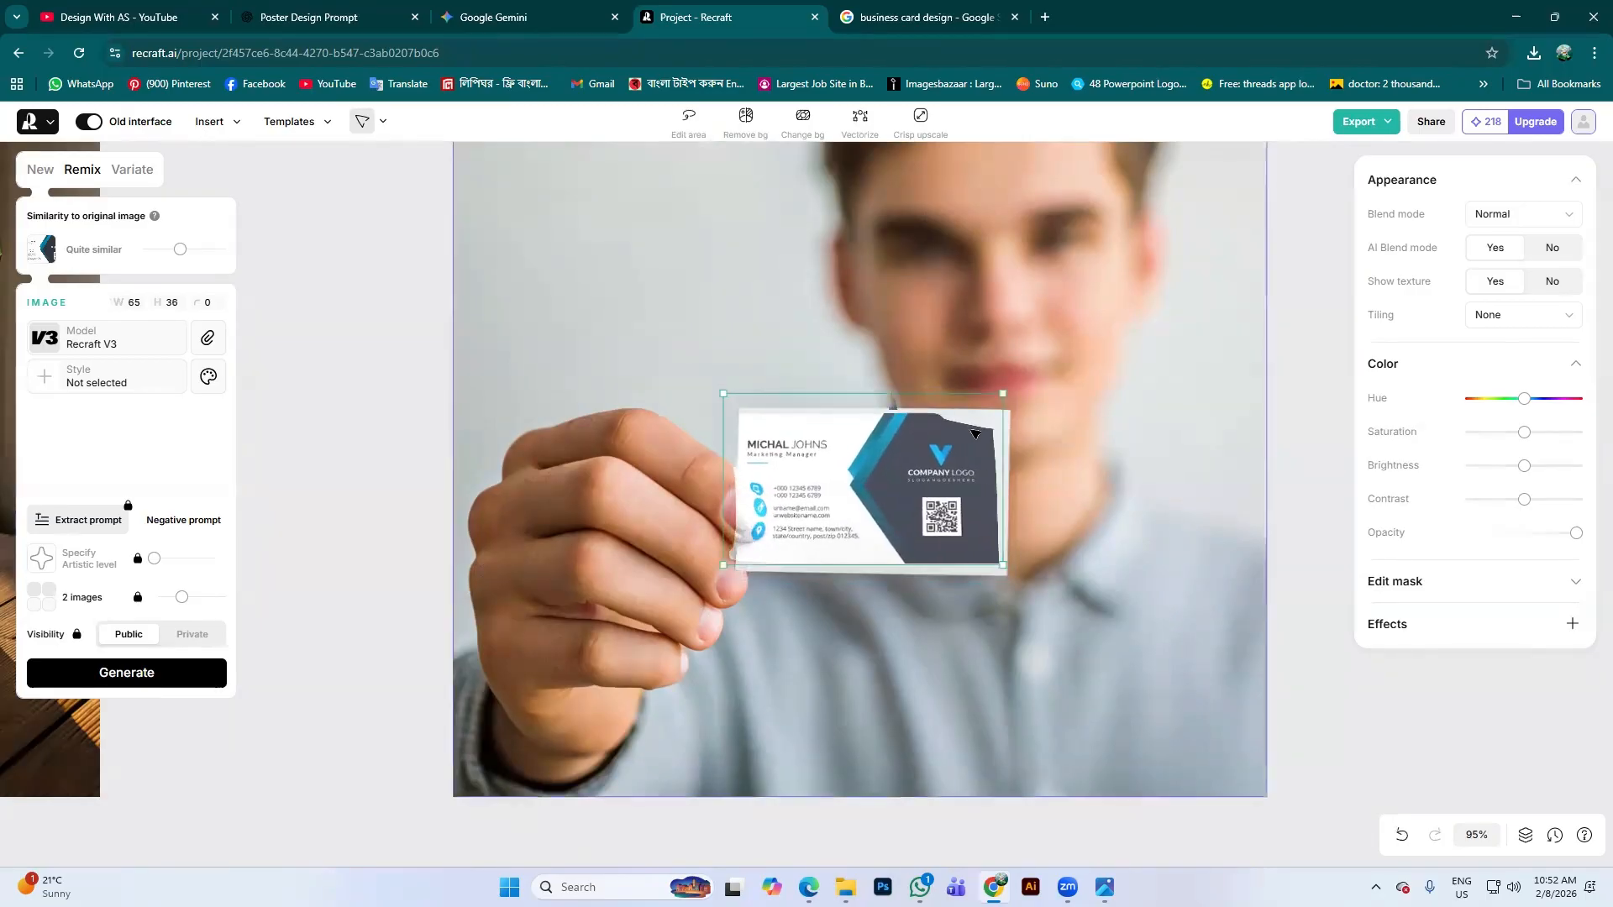
scroll(887, 456, down, 5)
scroll(901, 455, up, 3)
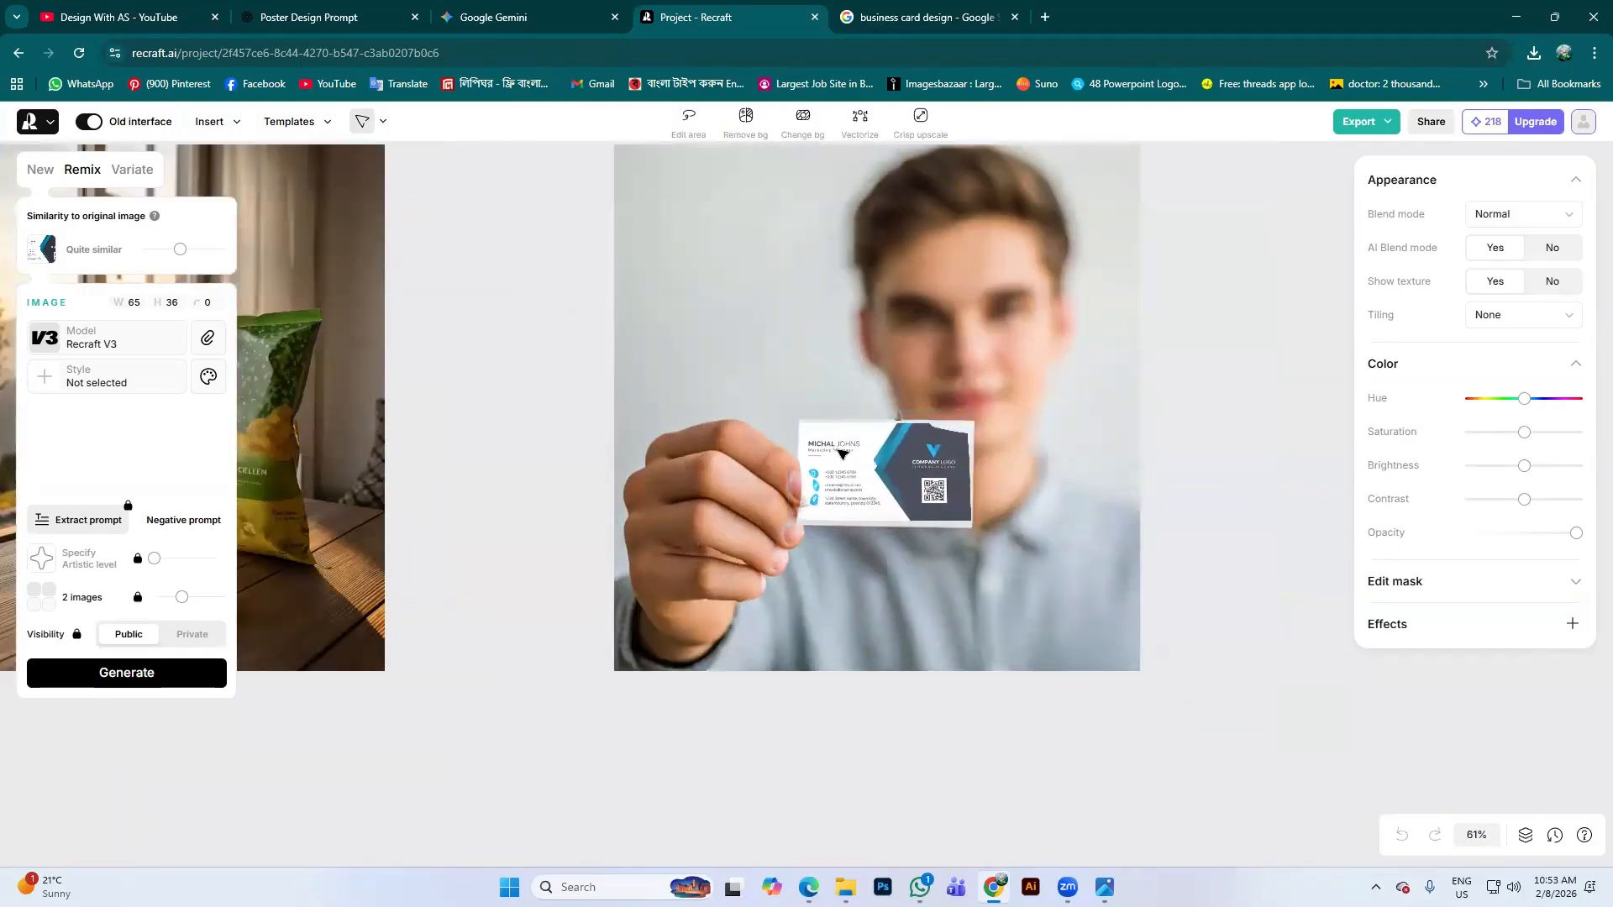
click(867, 437)
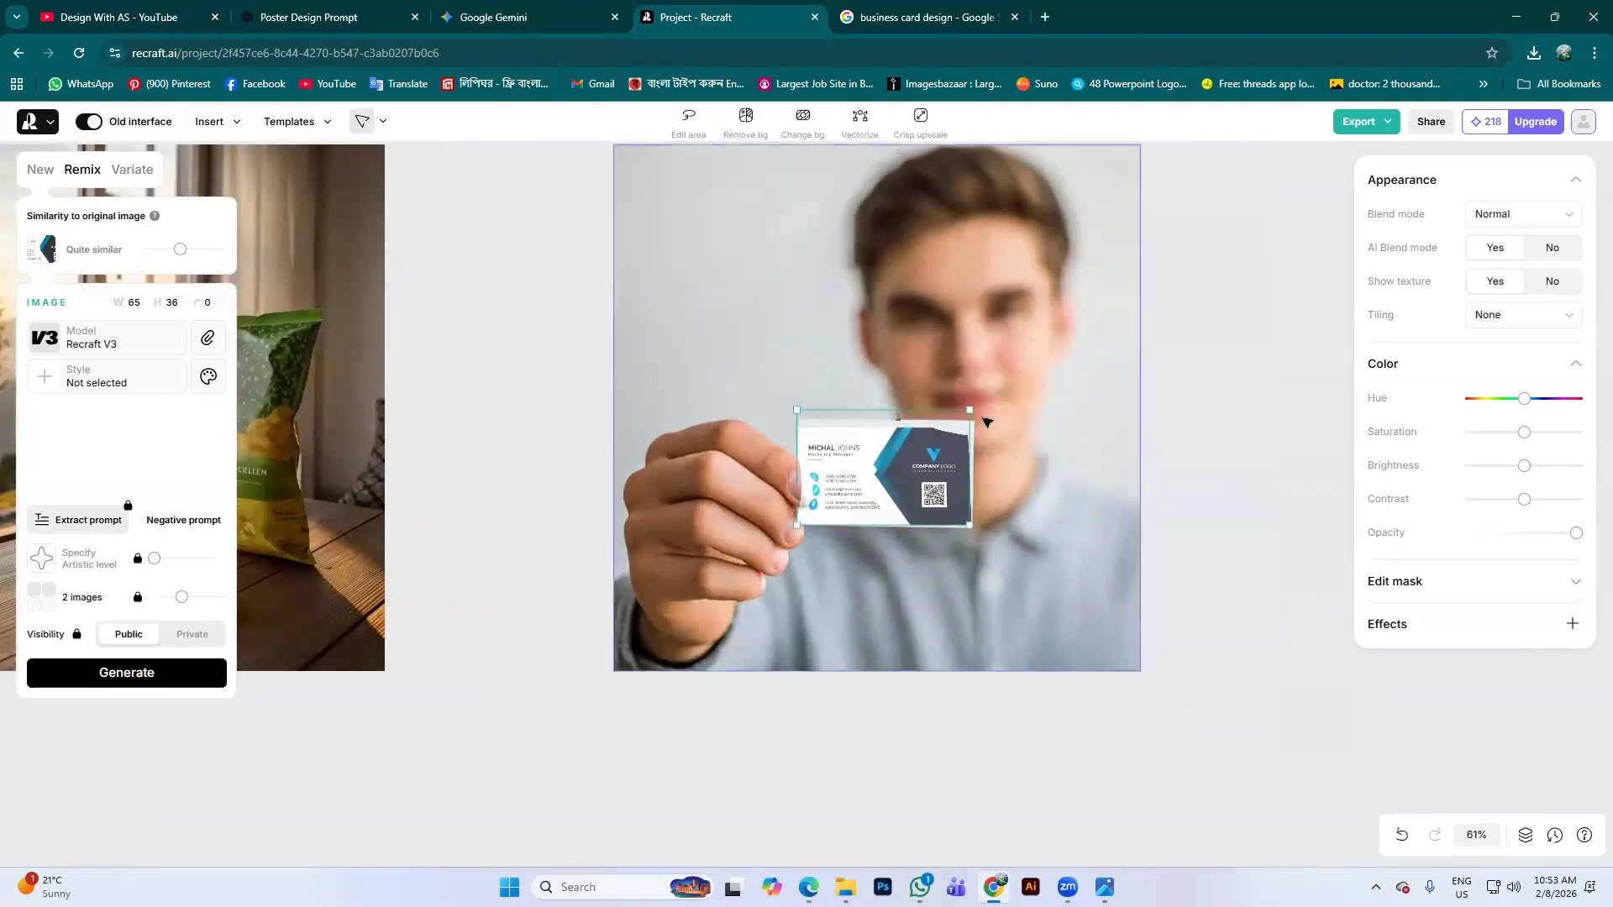
drag(973, 412, 991, 399)
drag(929, 475, 926, 476)
scroll(777, 463, down, 3)
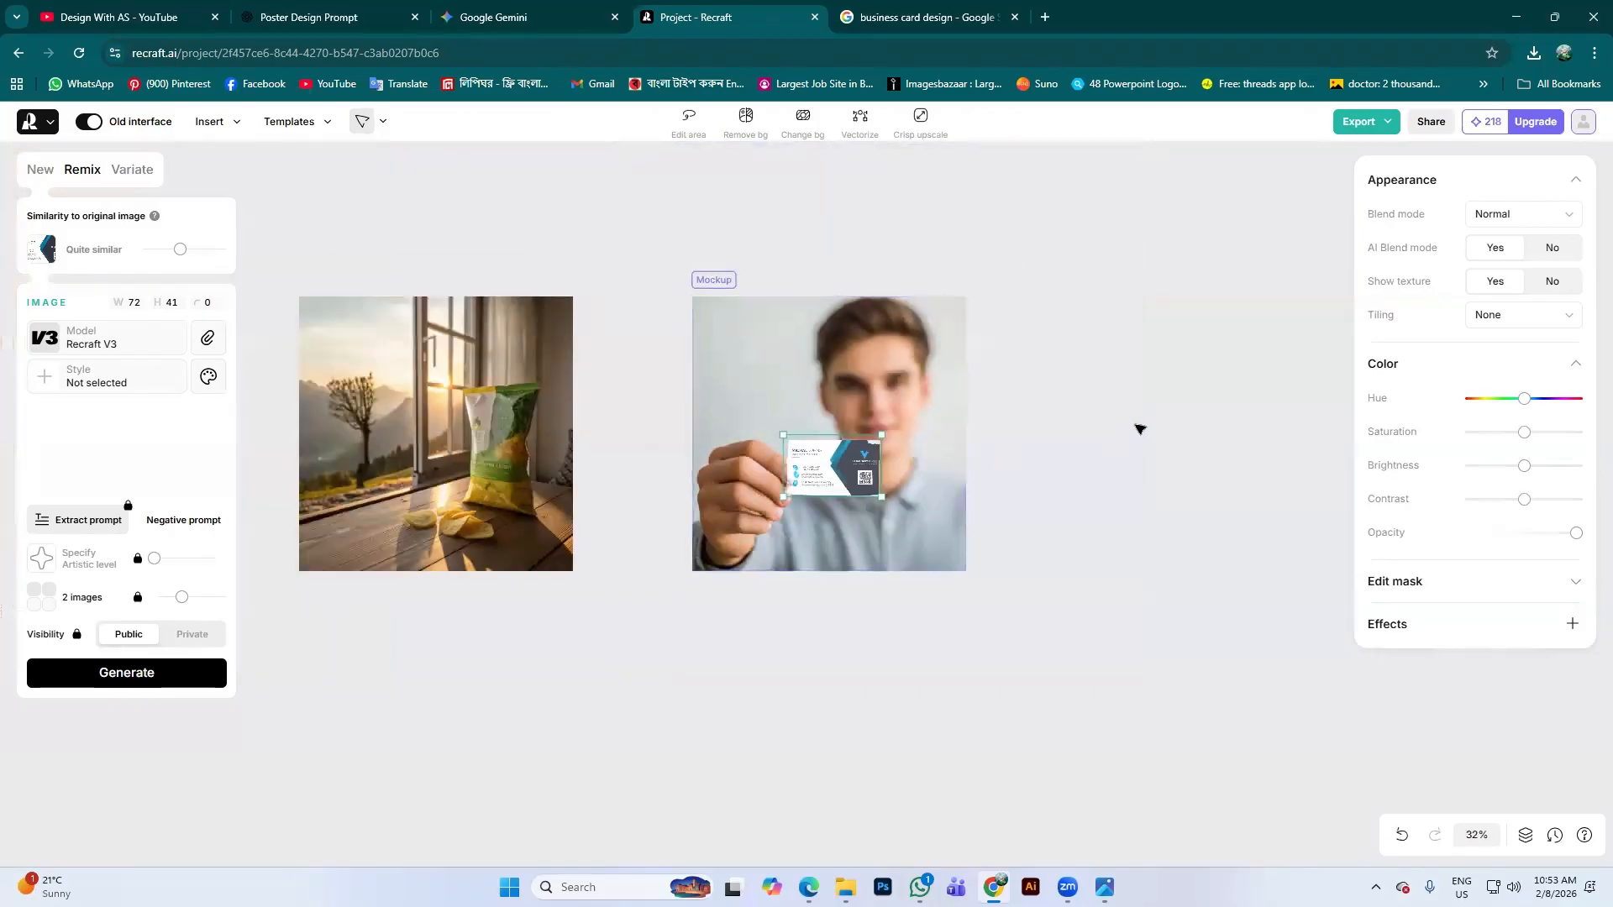
scroll(841, 473, up, 4)
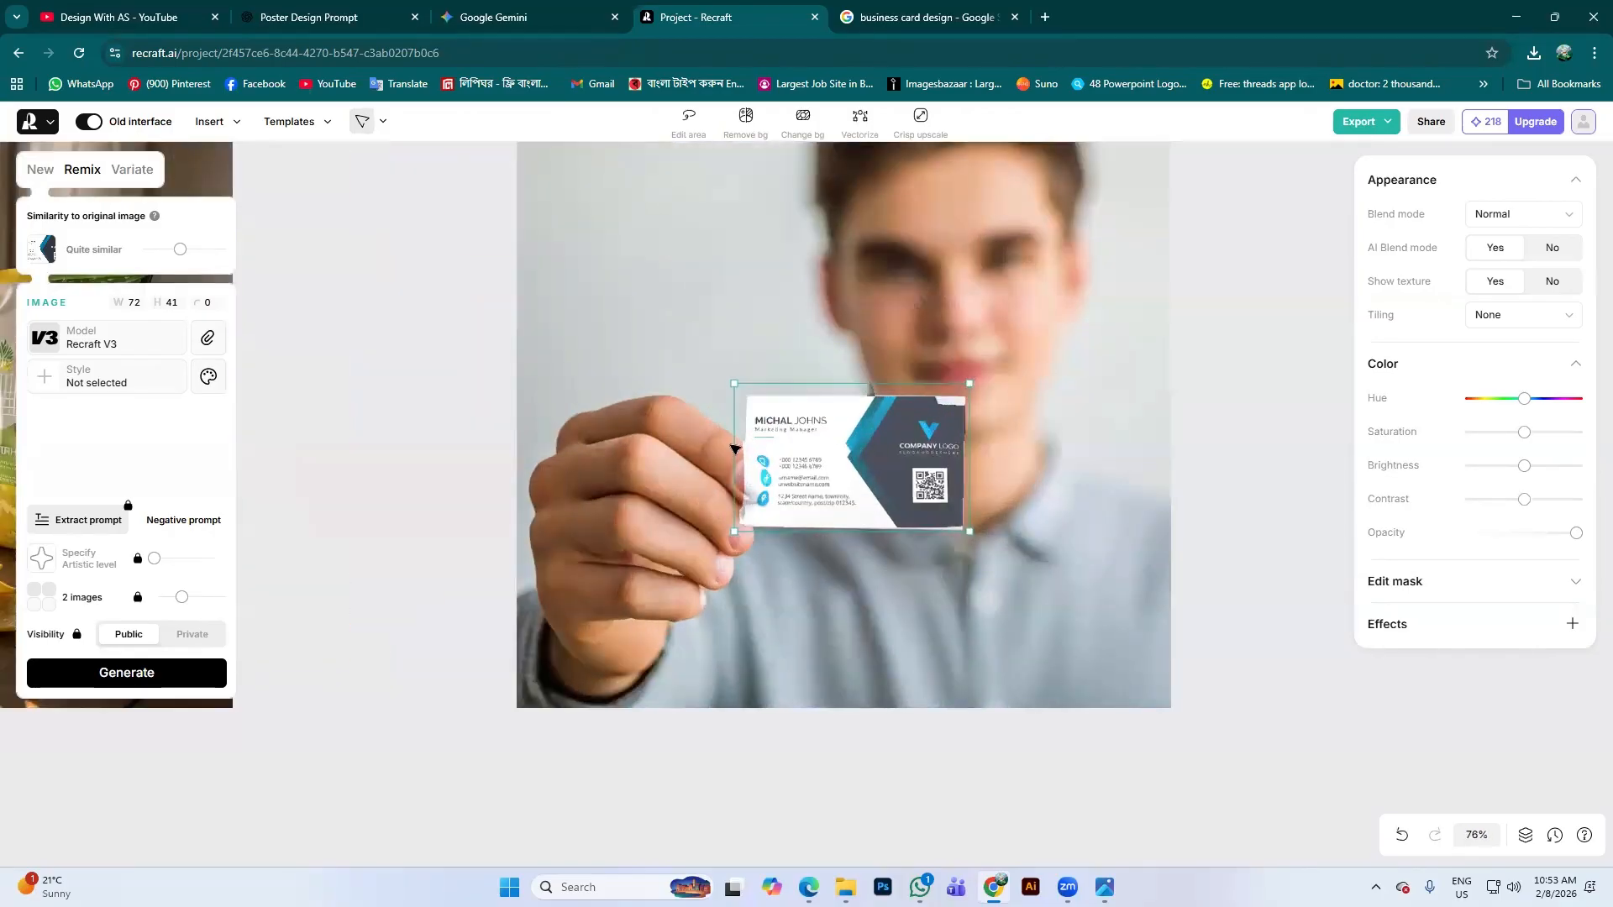
click(696, 132)
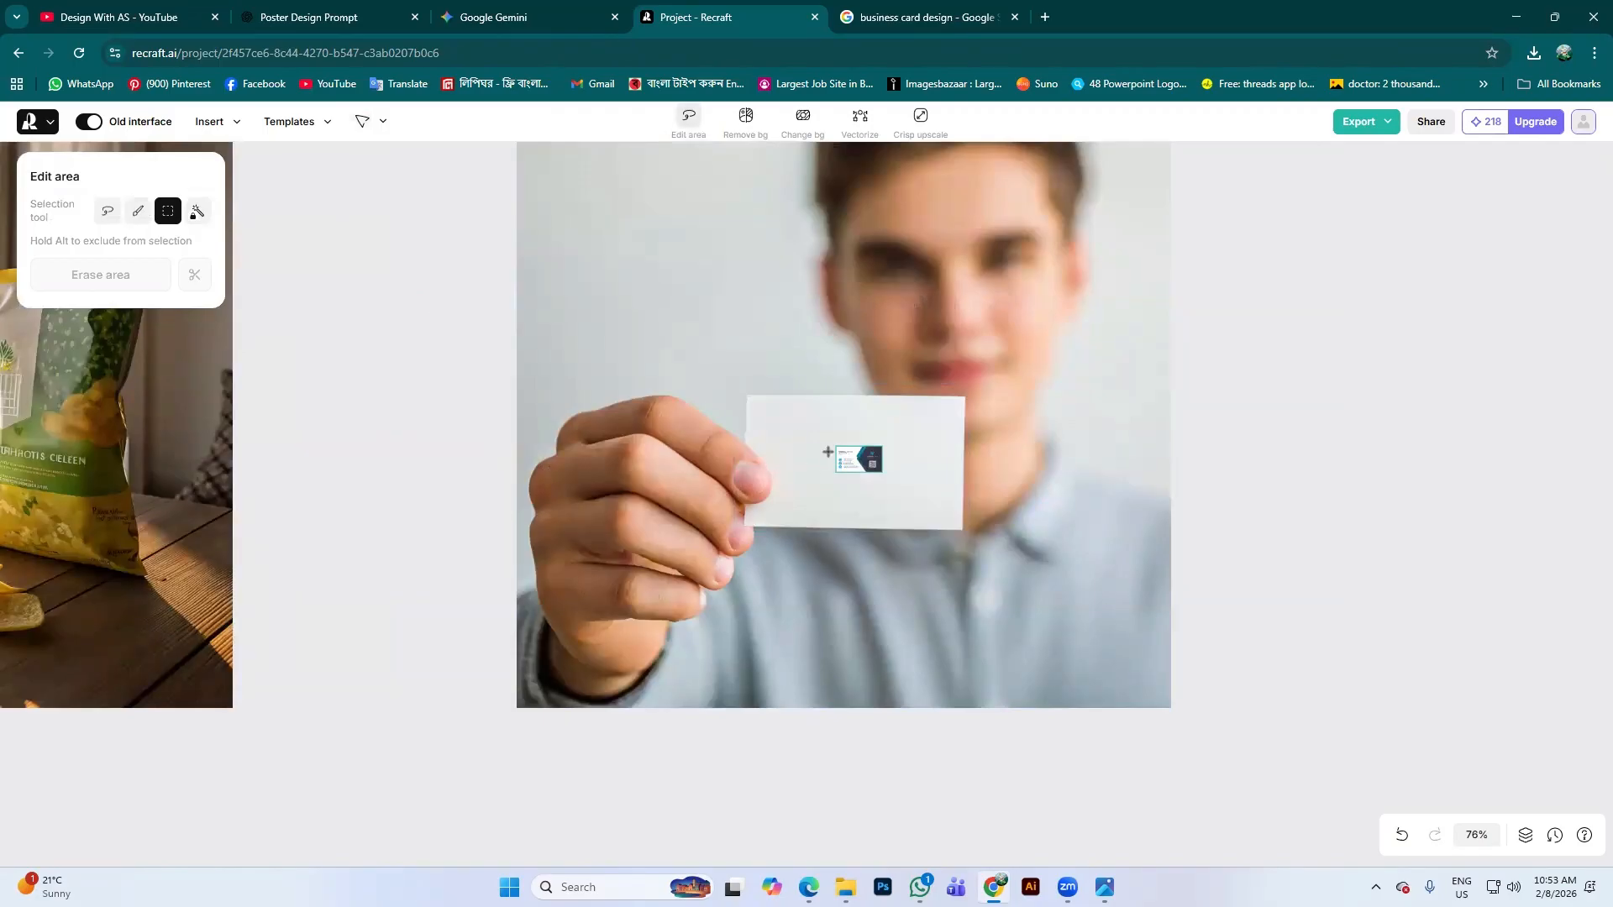
Undo a trial rectangular area selection and reselect the business card image
drag(854, 454, 794, 444)
key(ctrl+z)
click(138, 211)
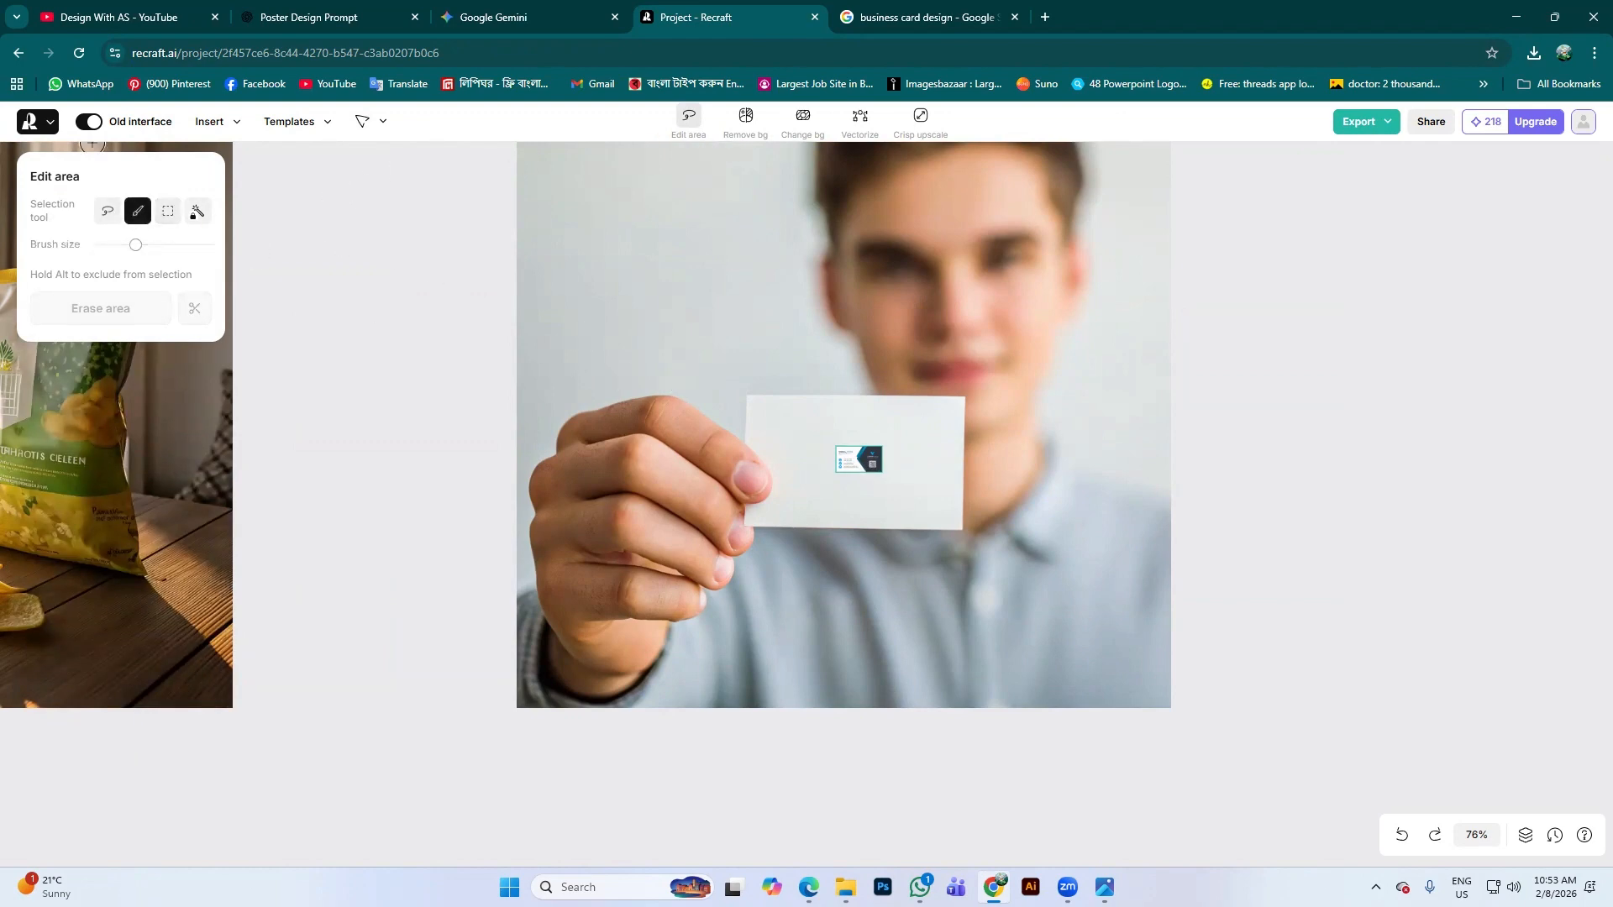
click(362, 130)
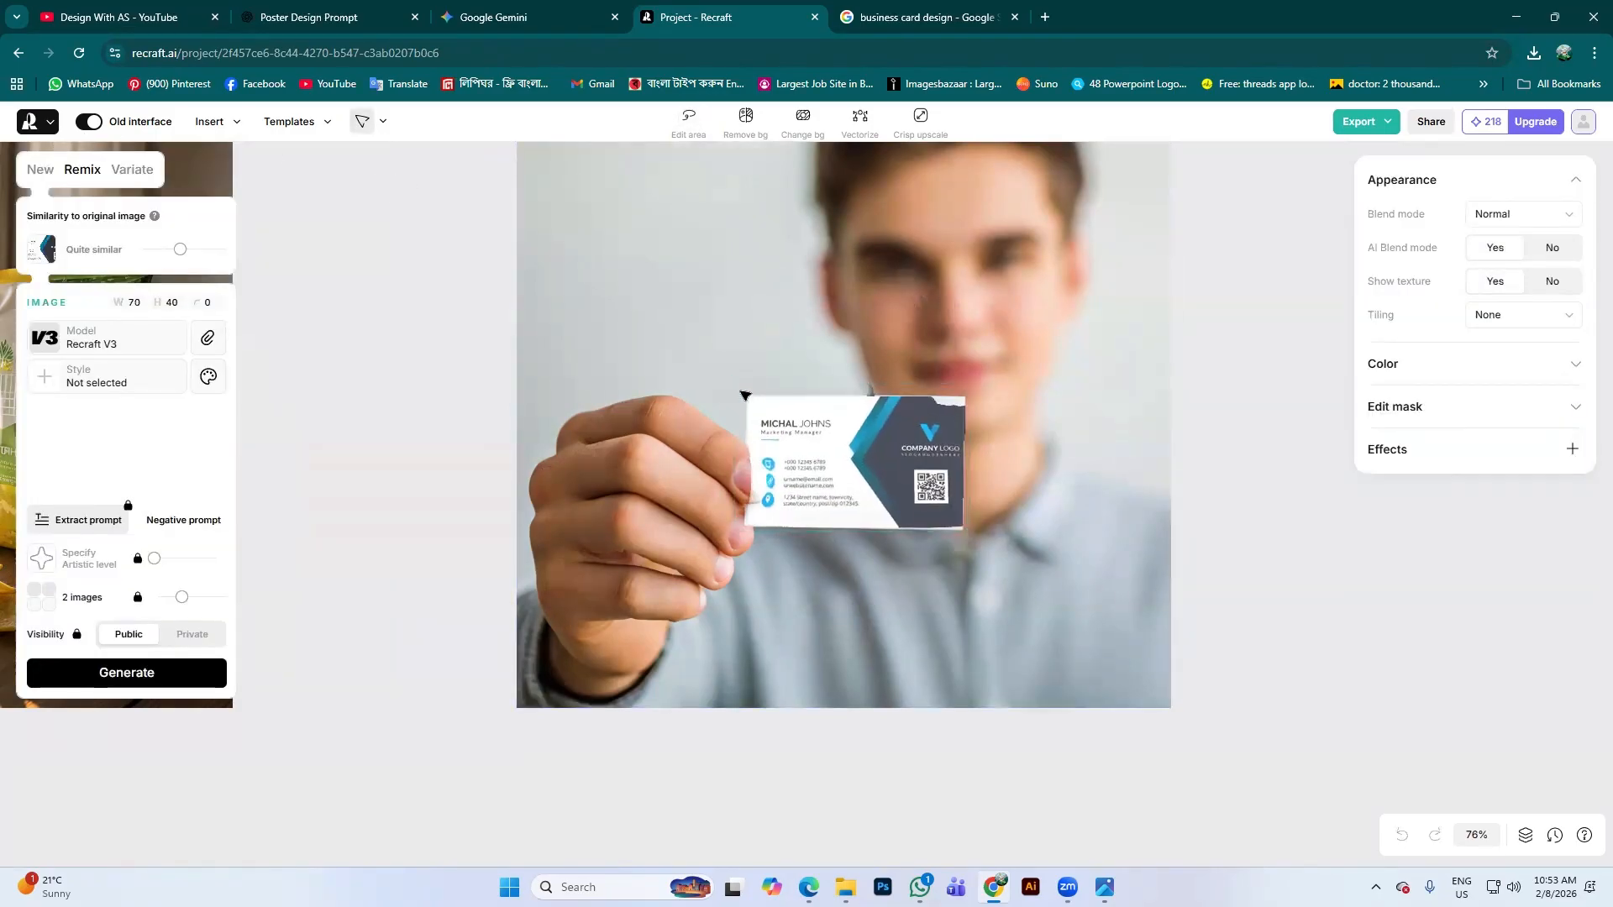
click(811, 428)
With a smaller mask brush, paint over the thumb at the card's left edge
click(1580, 410)
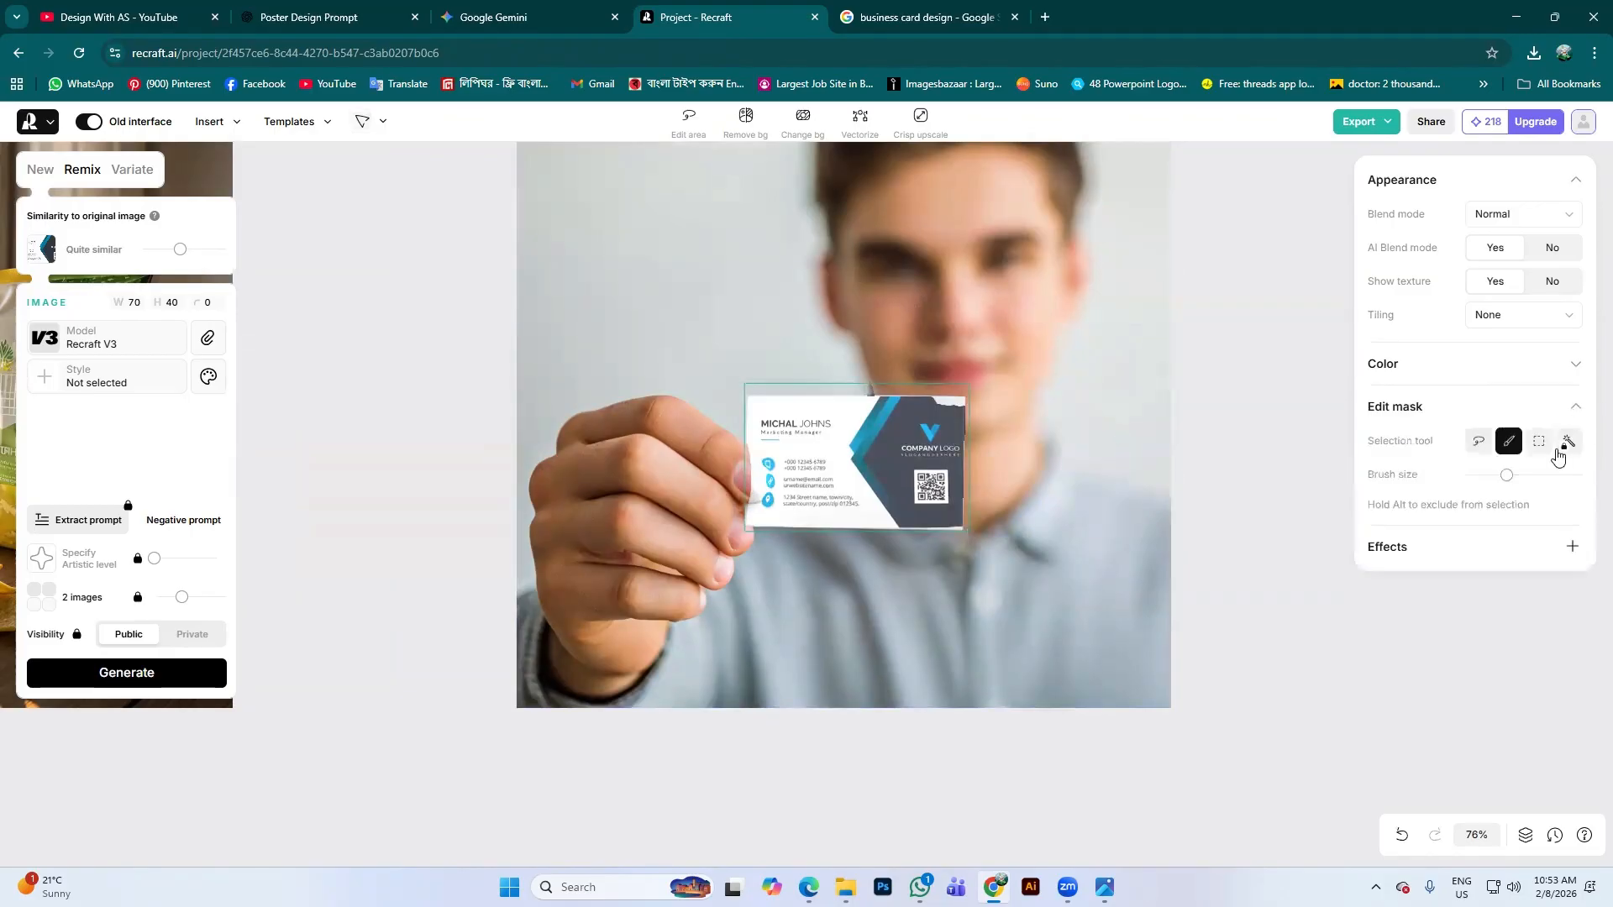
mouse_move(1515, 480)
mouse_down()
mouse_move(1541, 483)
mouse_move(1495, 486)
mouse_up()
mouse_move(746, 461)
mouse_down()
mouse_move(753, 505)
mouse_move(745, 456)
mouse_move(760, 482)
mouse_up()
click(762, 473)
scroll(767, 488, up, 5)
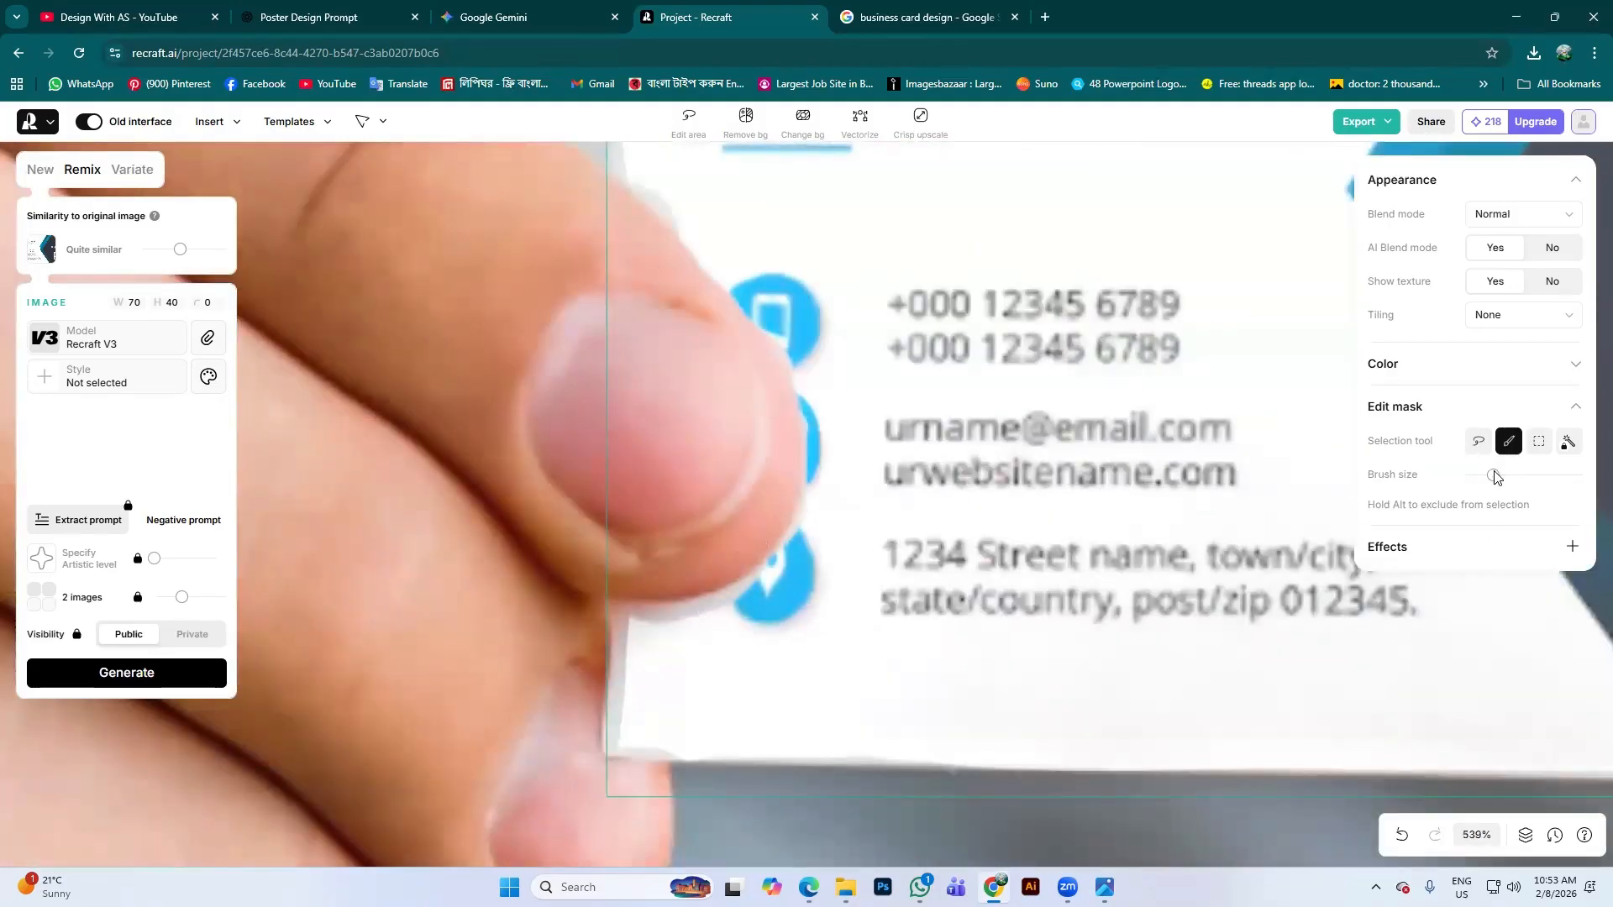
scroll(675, 561, down, 5)
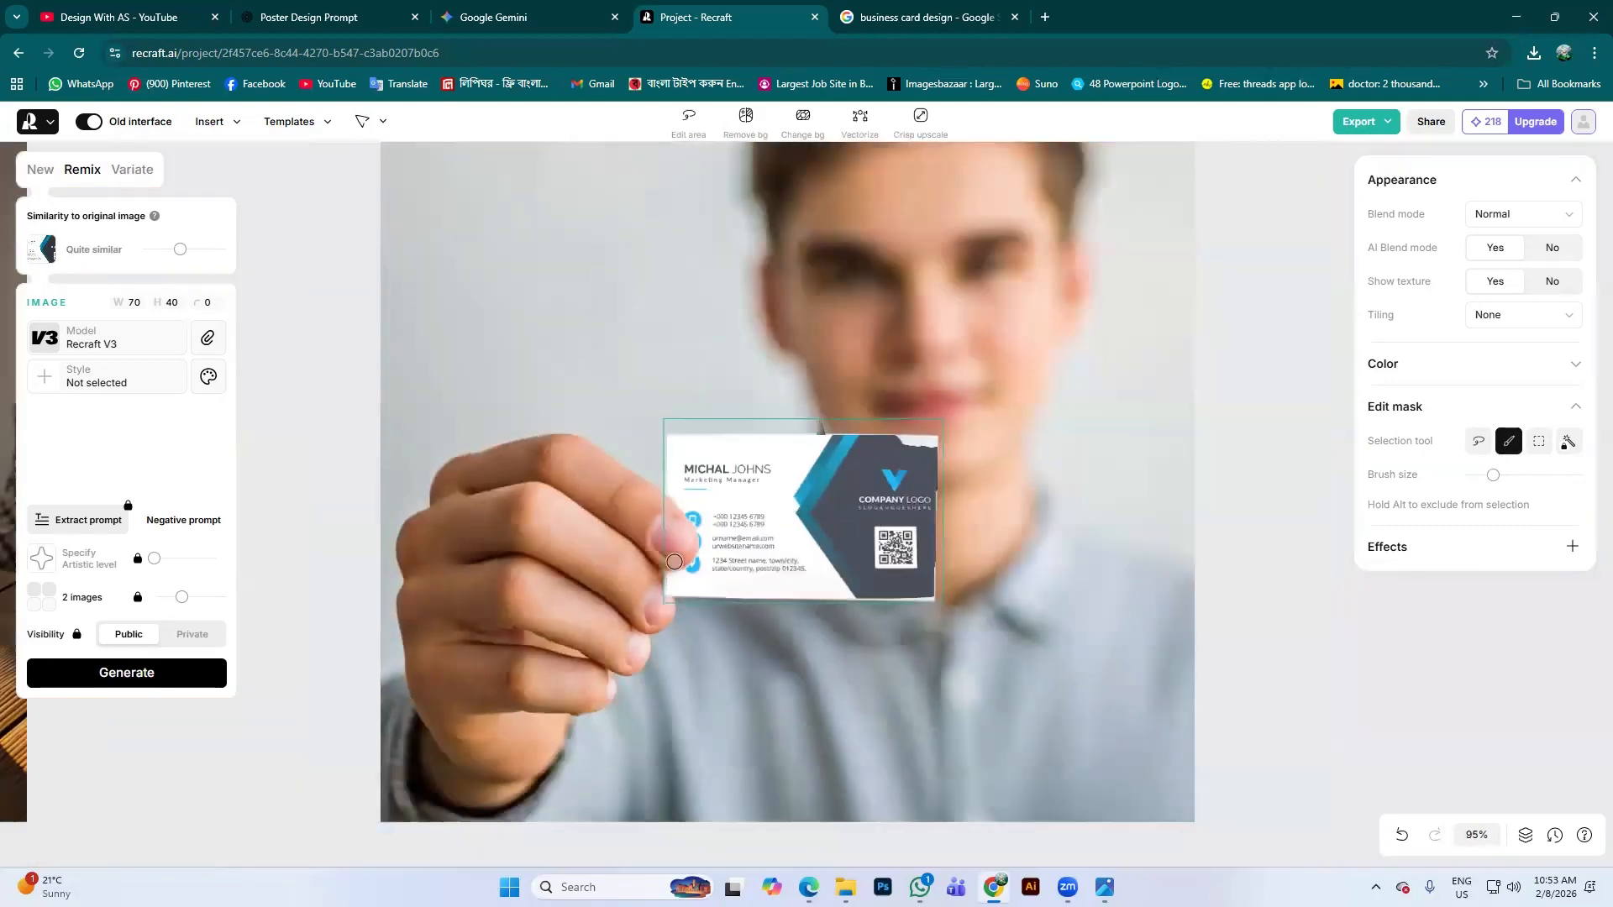
scroll(735, 418, down, 4)
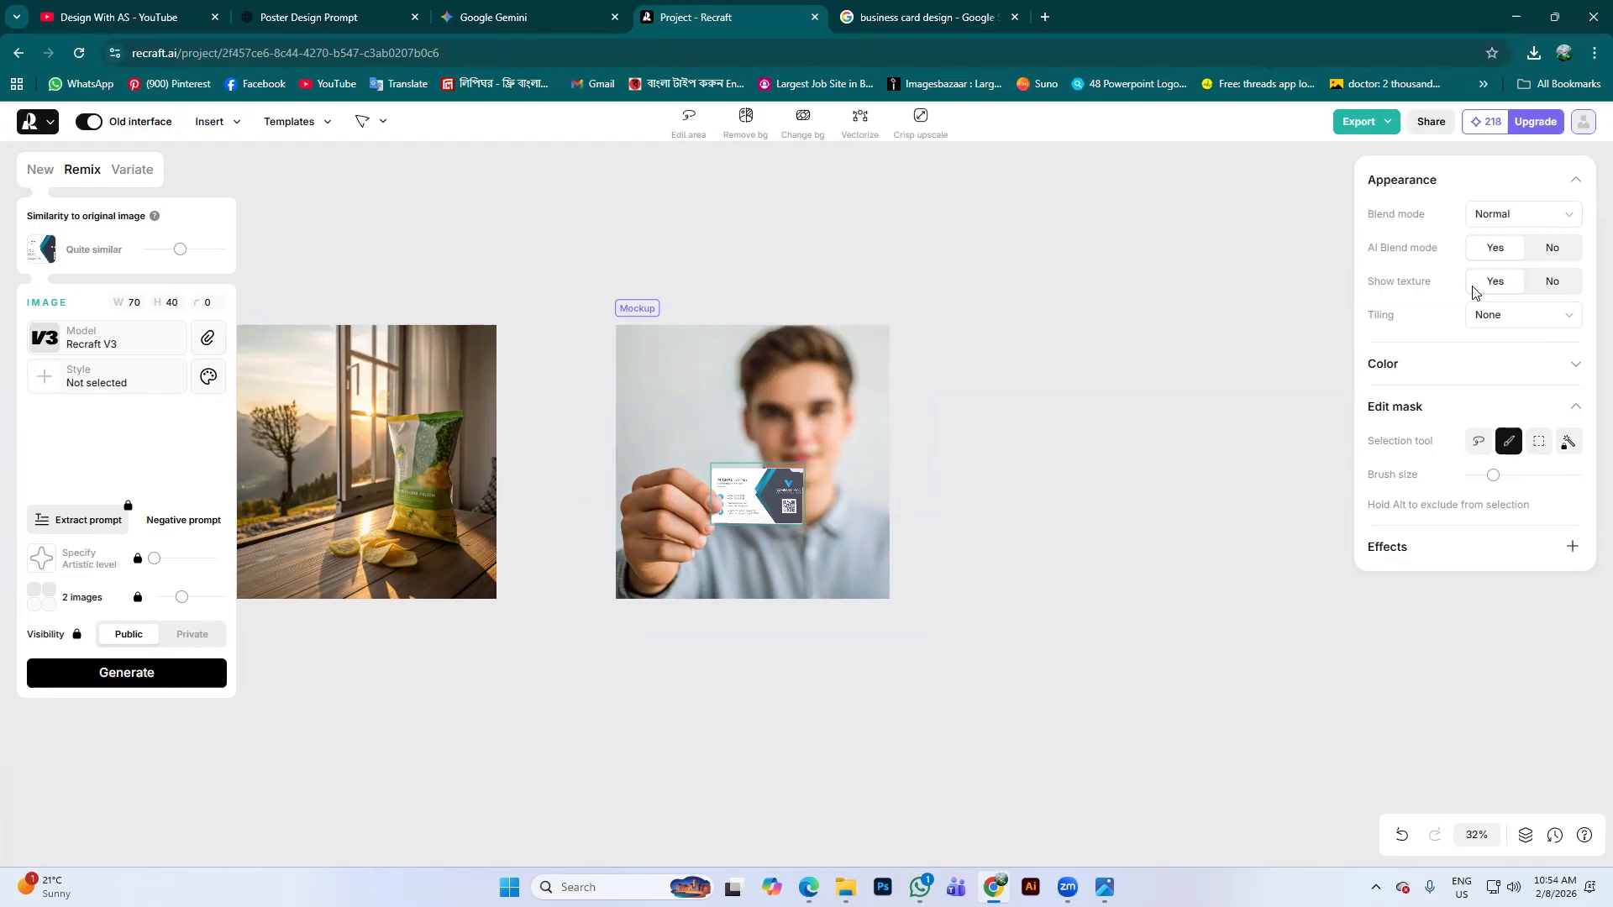
click(1556, 318)
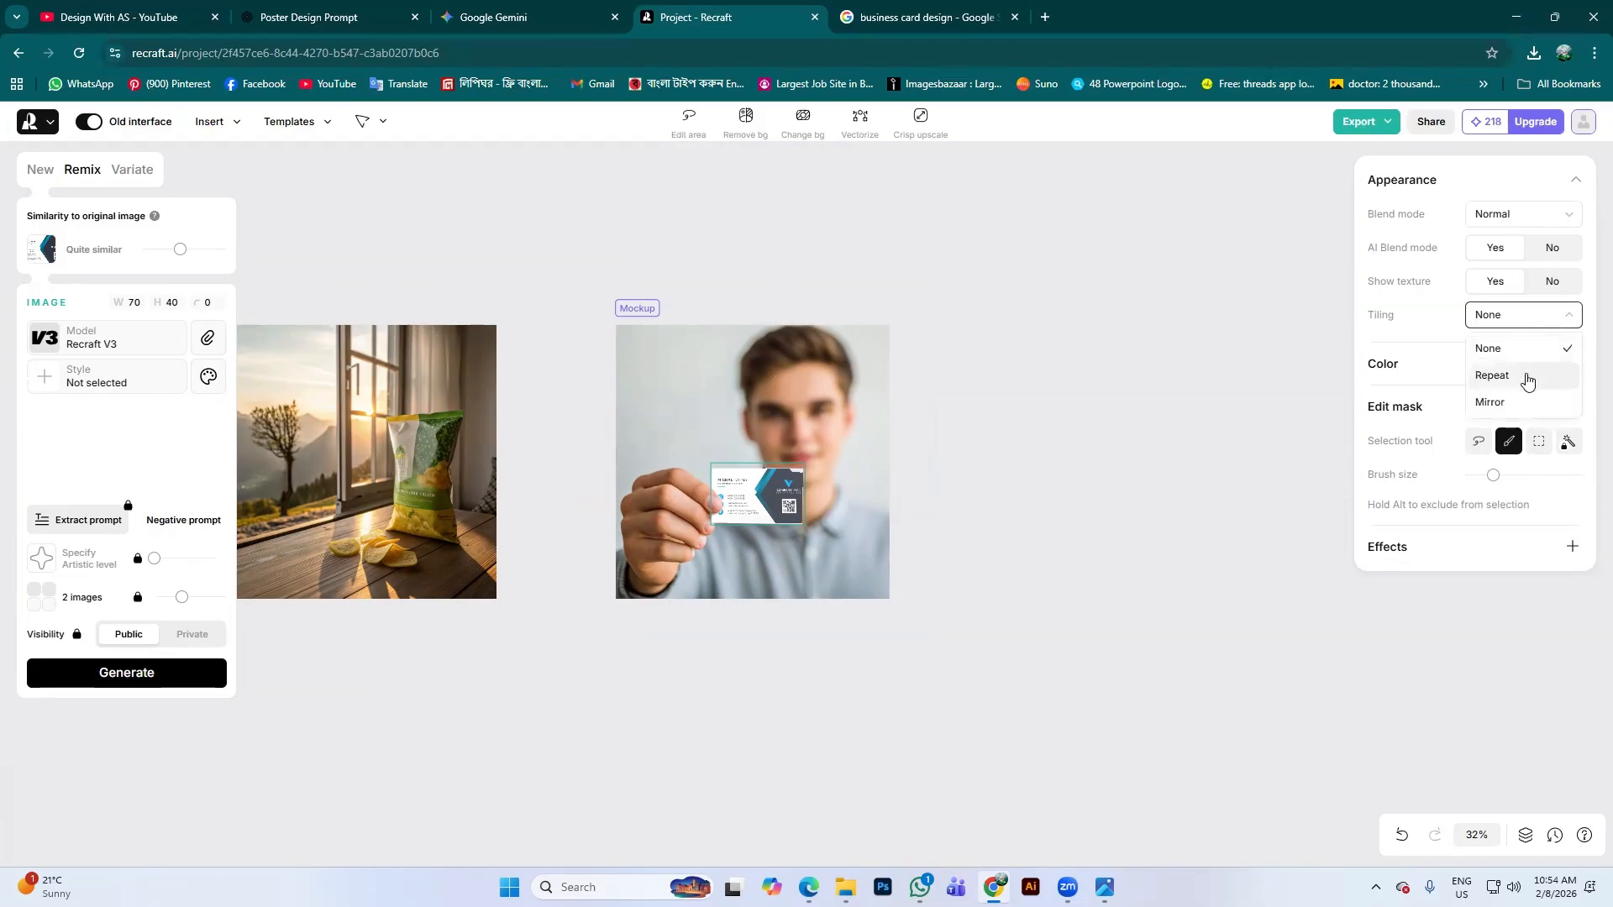
click(1521, 404)
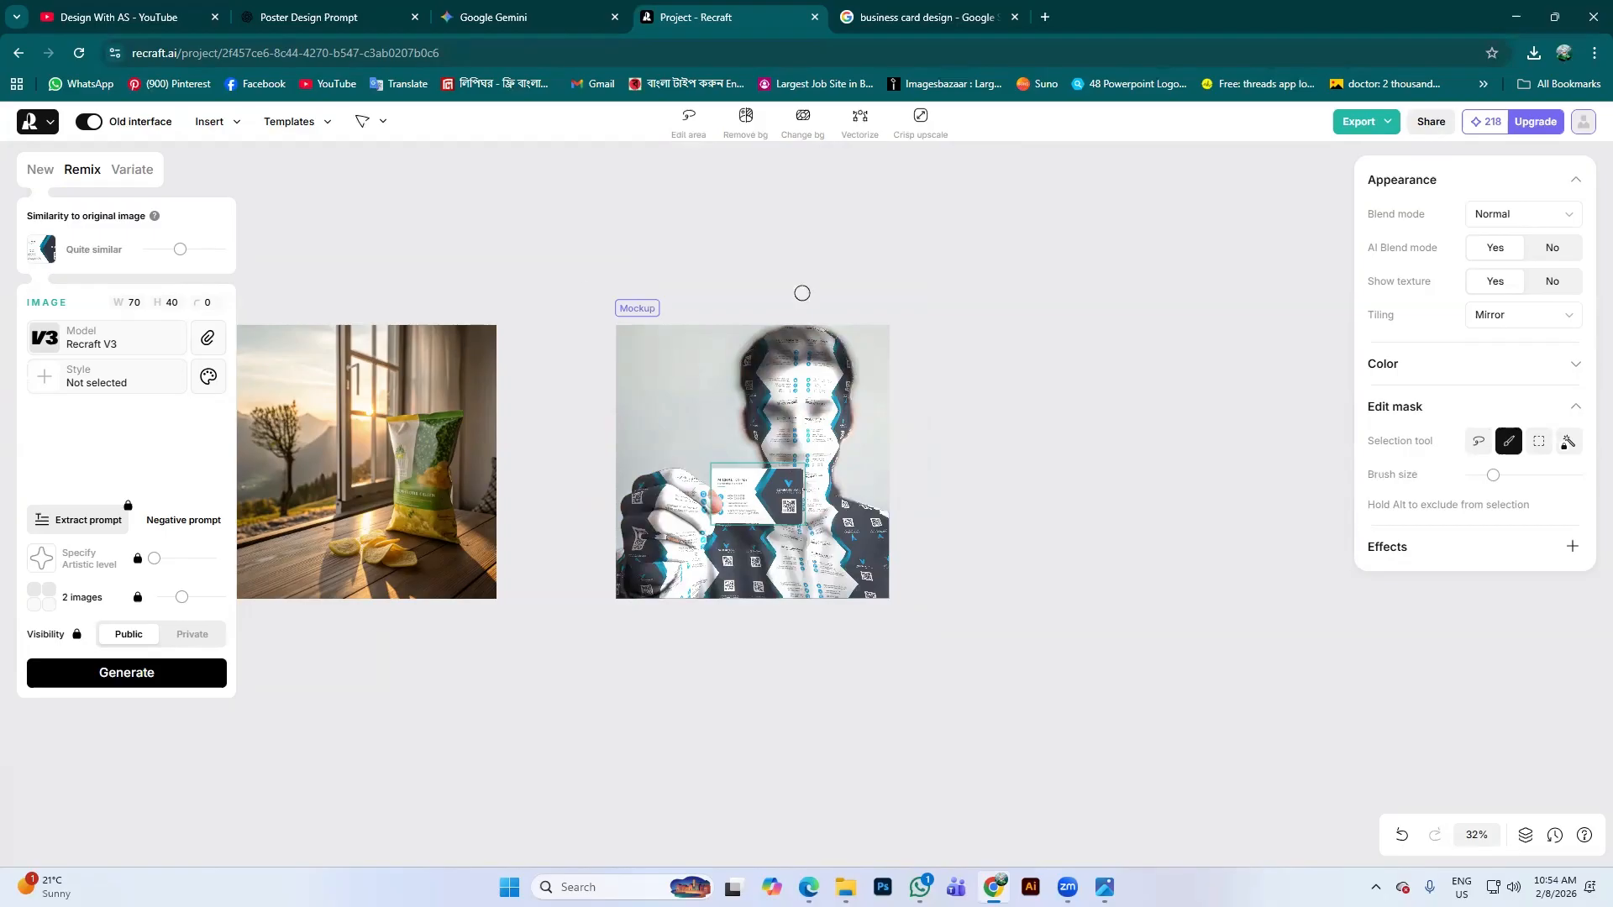
click(1537, 315)
click(1511, 347)
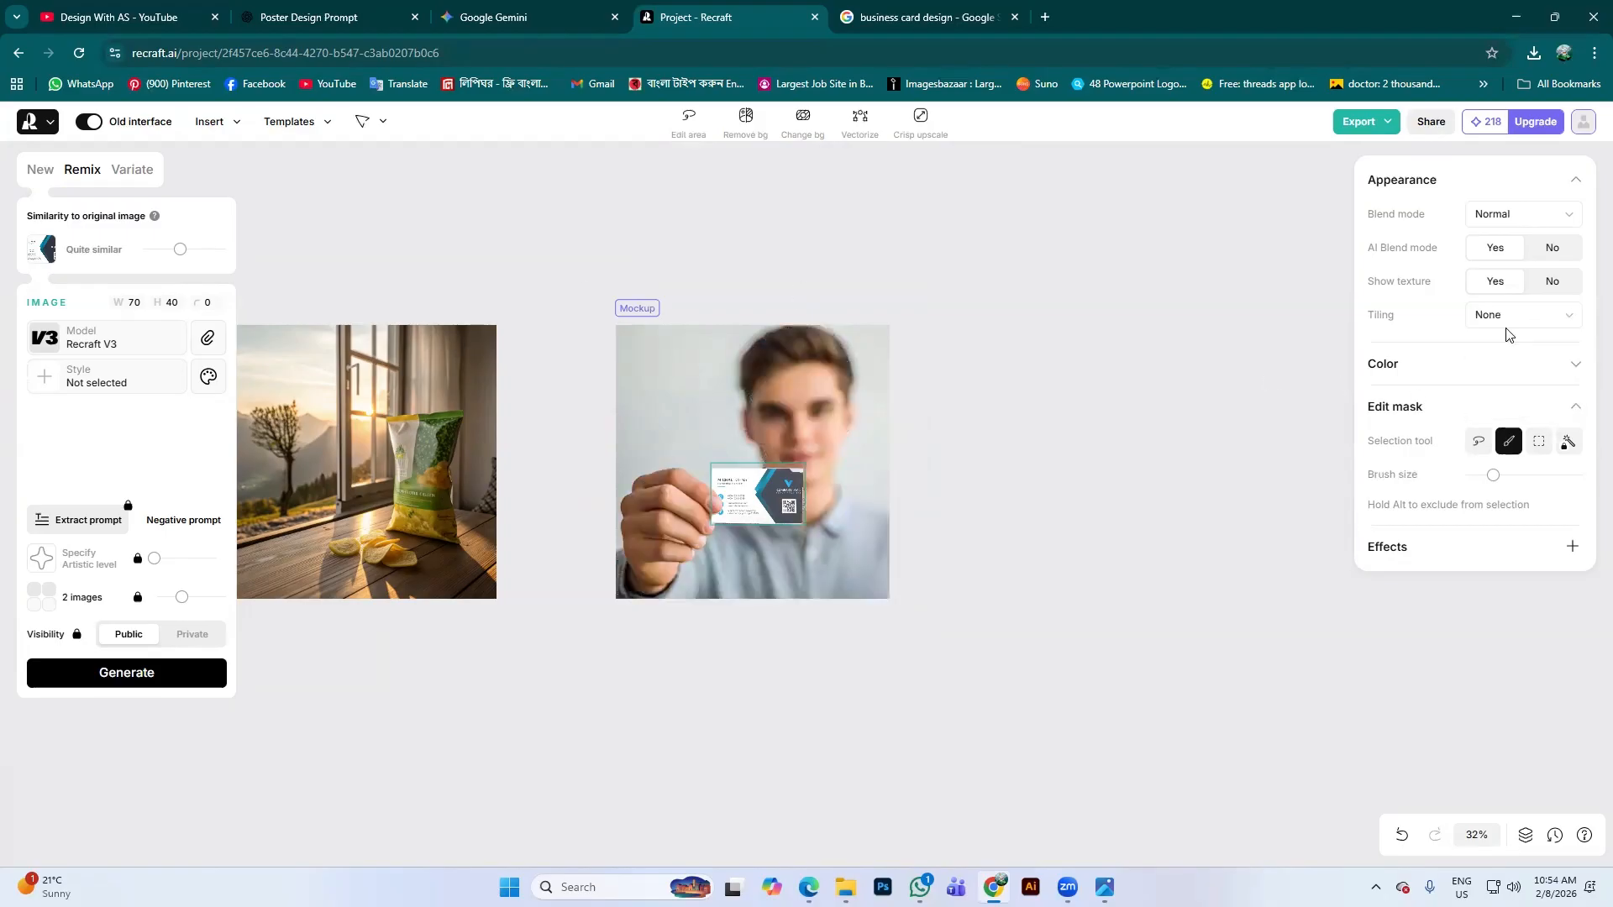
click(1496, 319)
click(1492, 376)
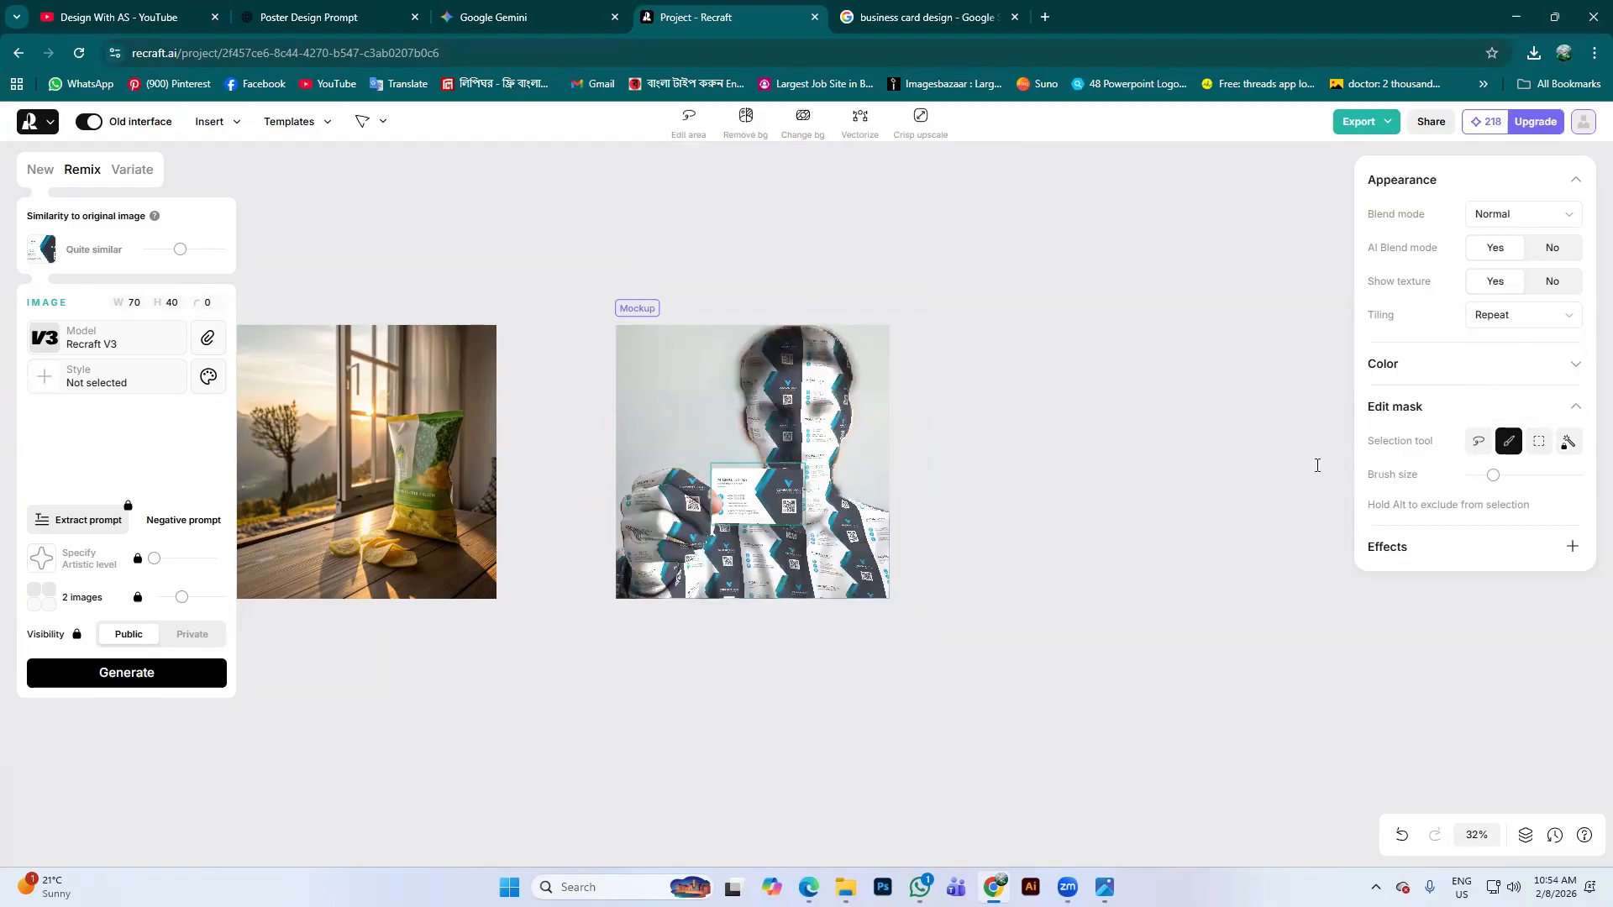
click(1564, 320)
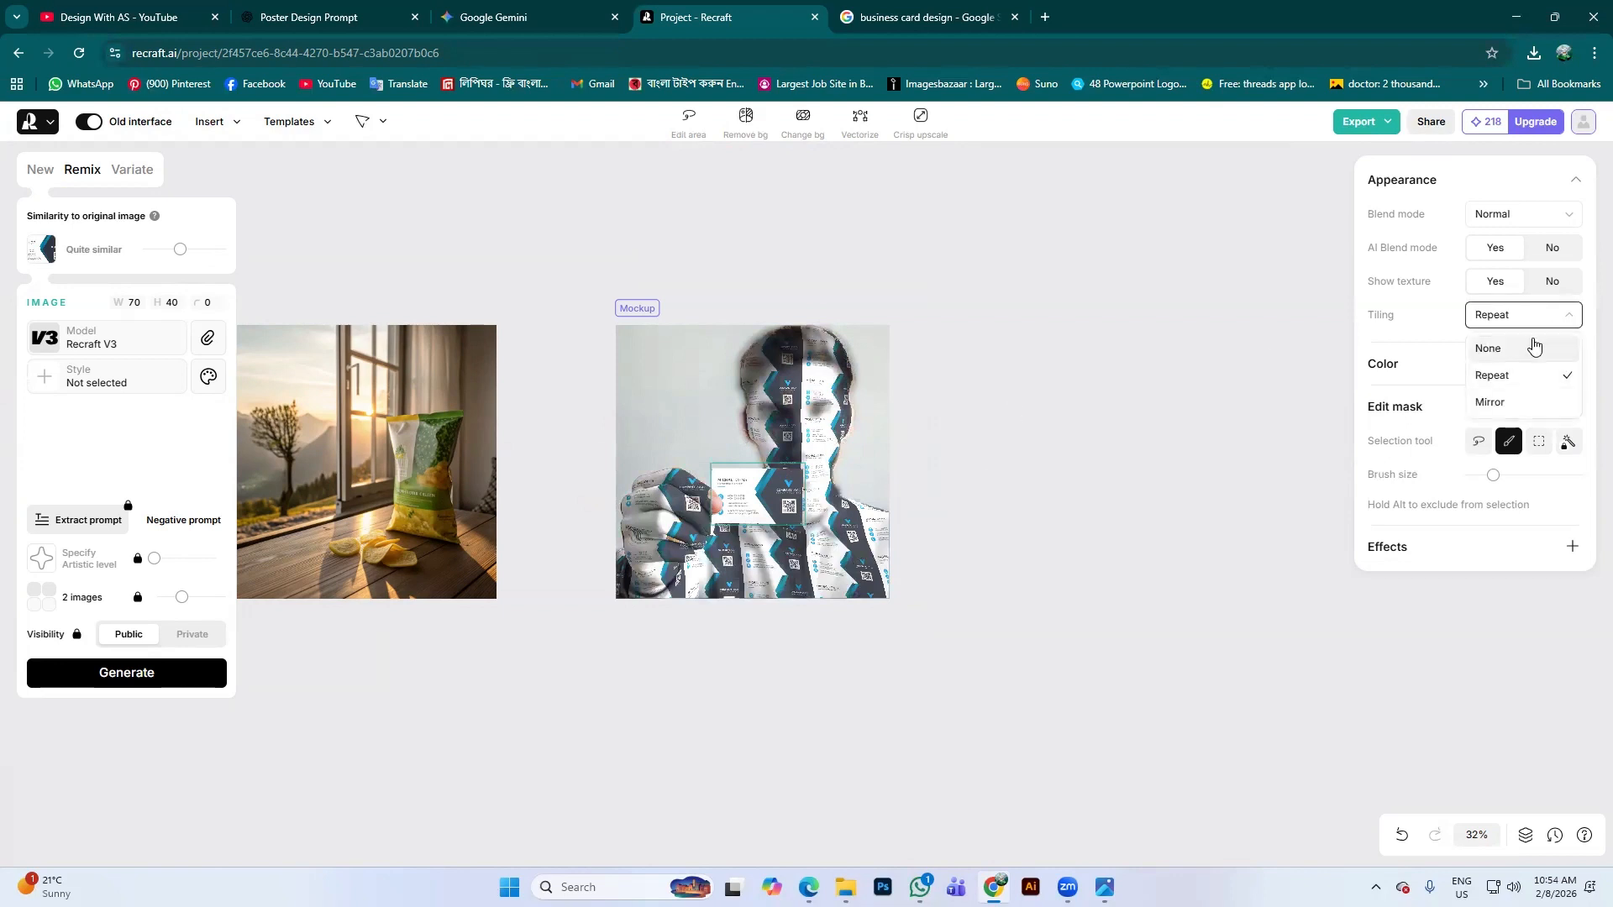
click(1534, 348)
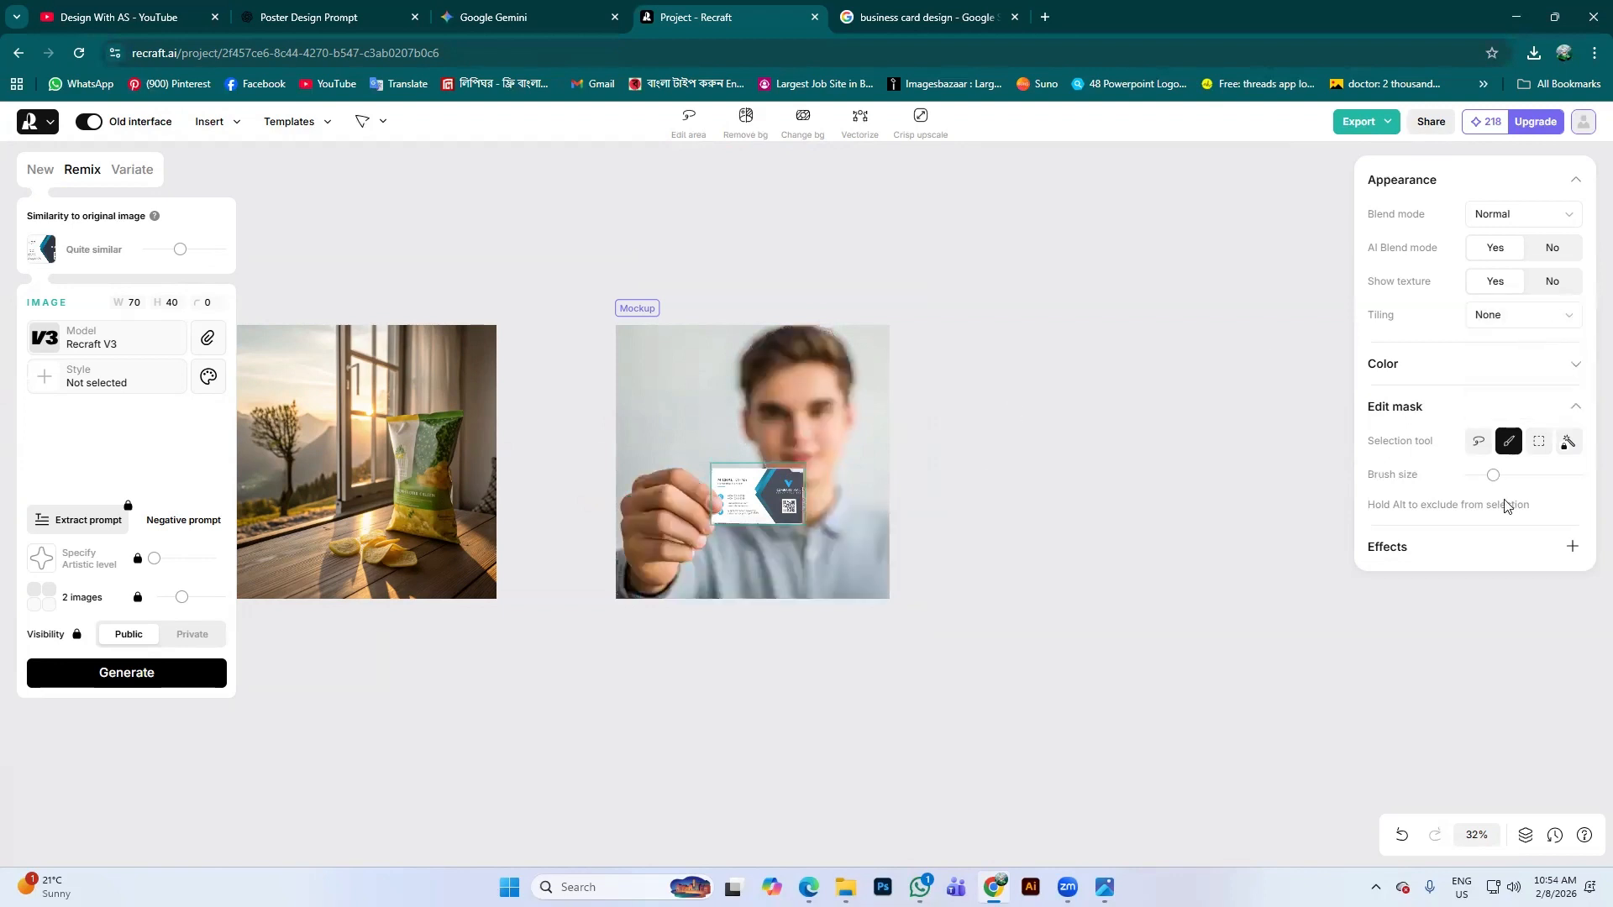
click(1572, 547)
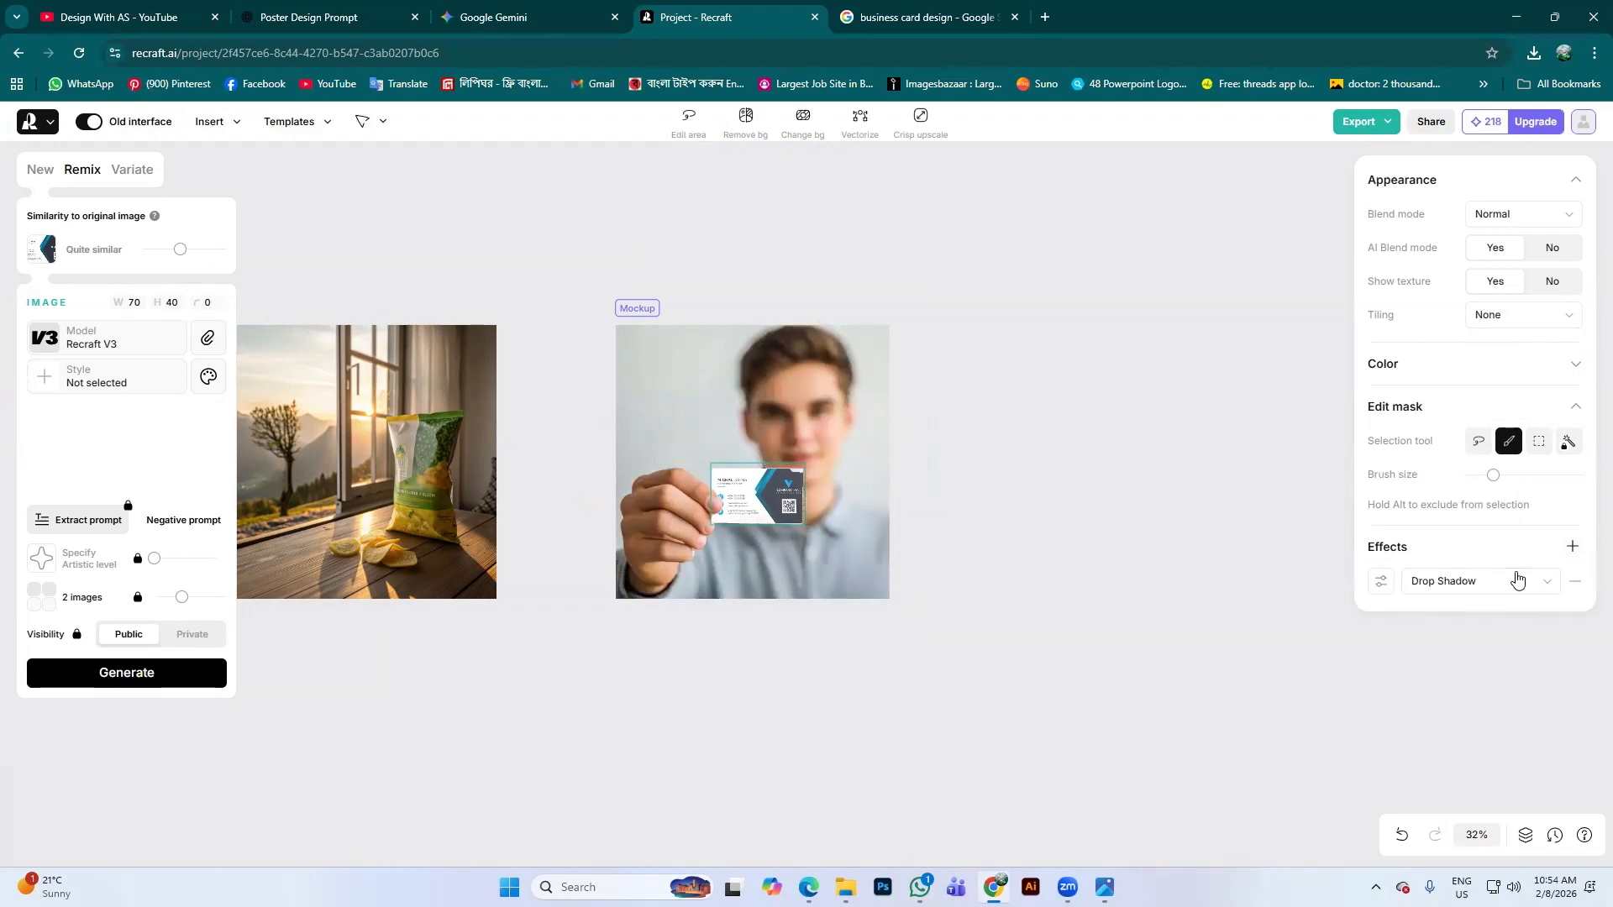
click(1519, 580)
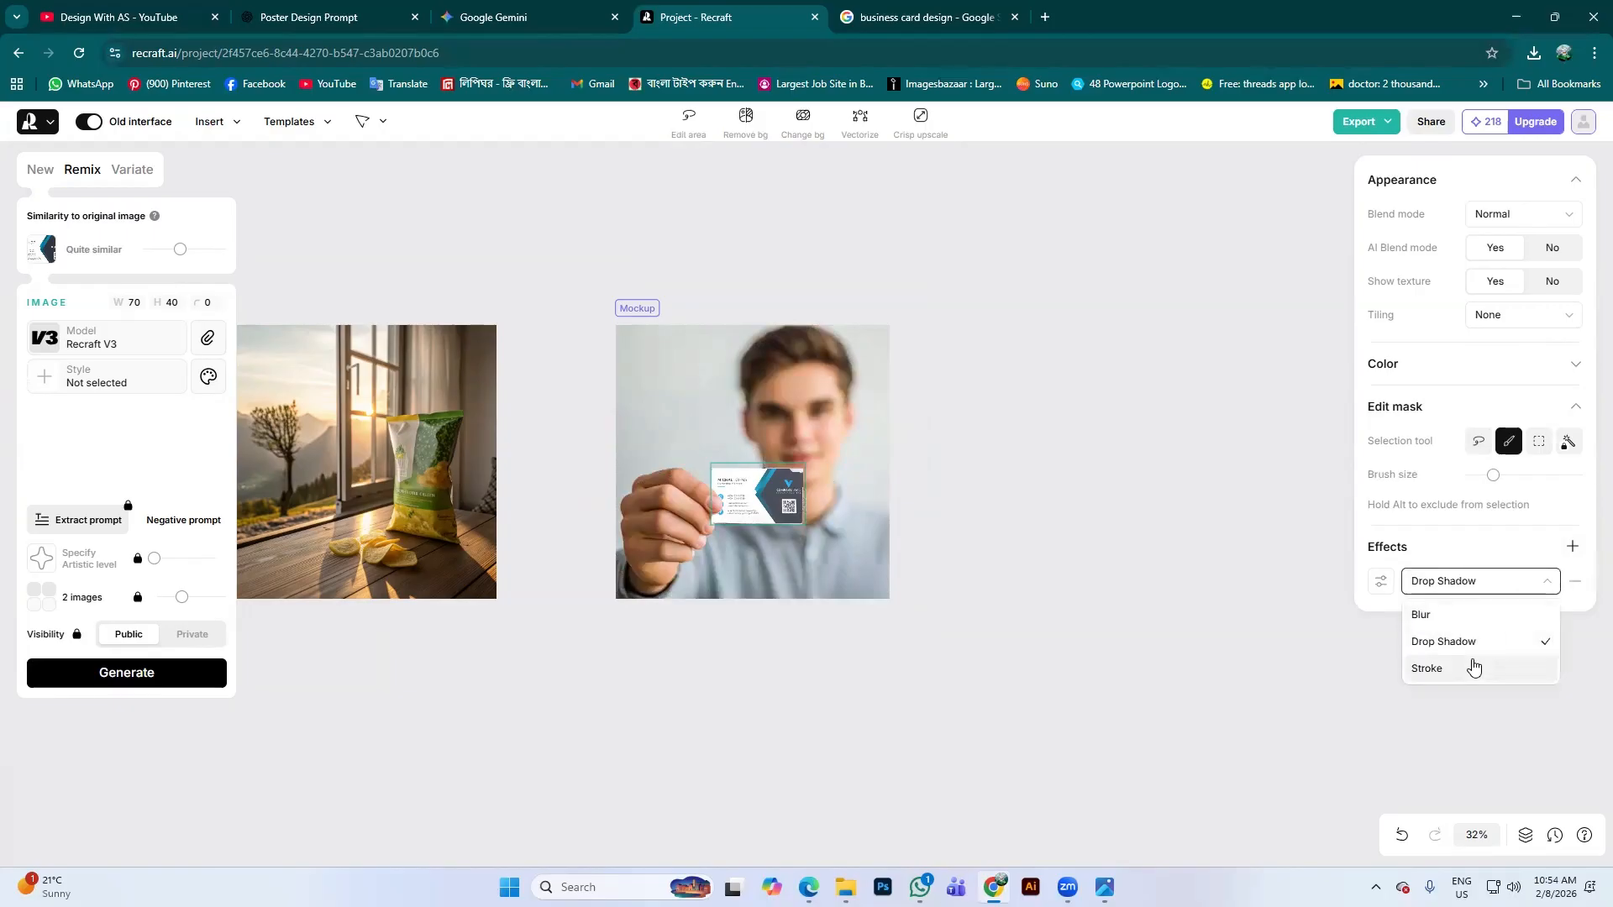
click(1542, 592)
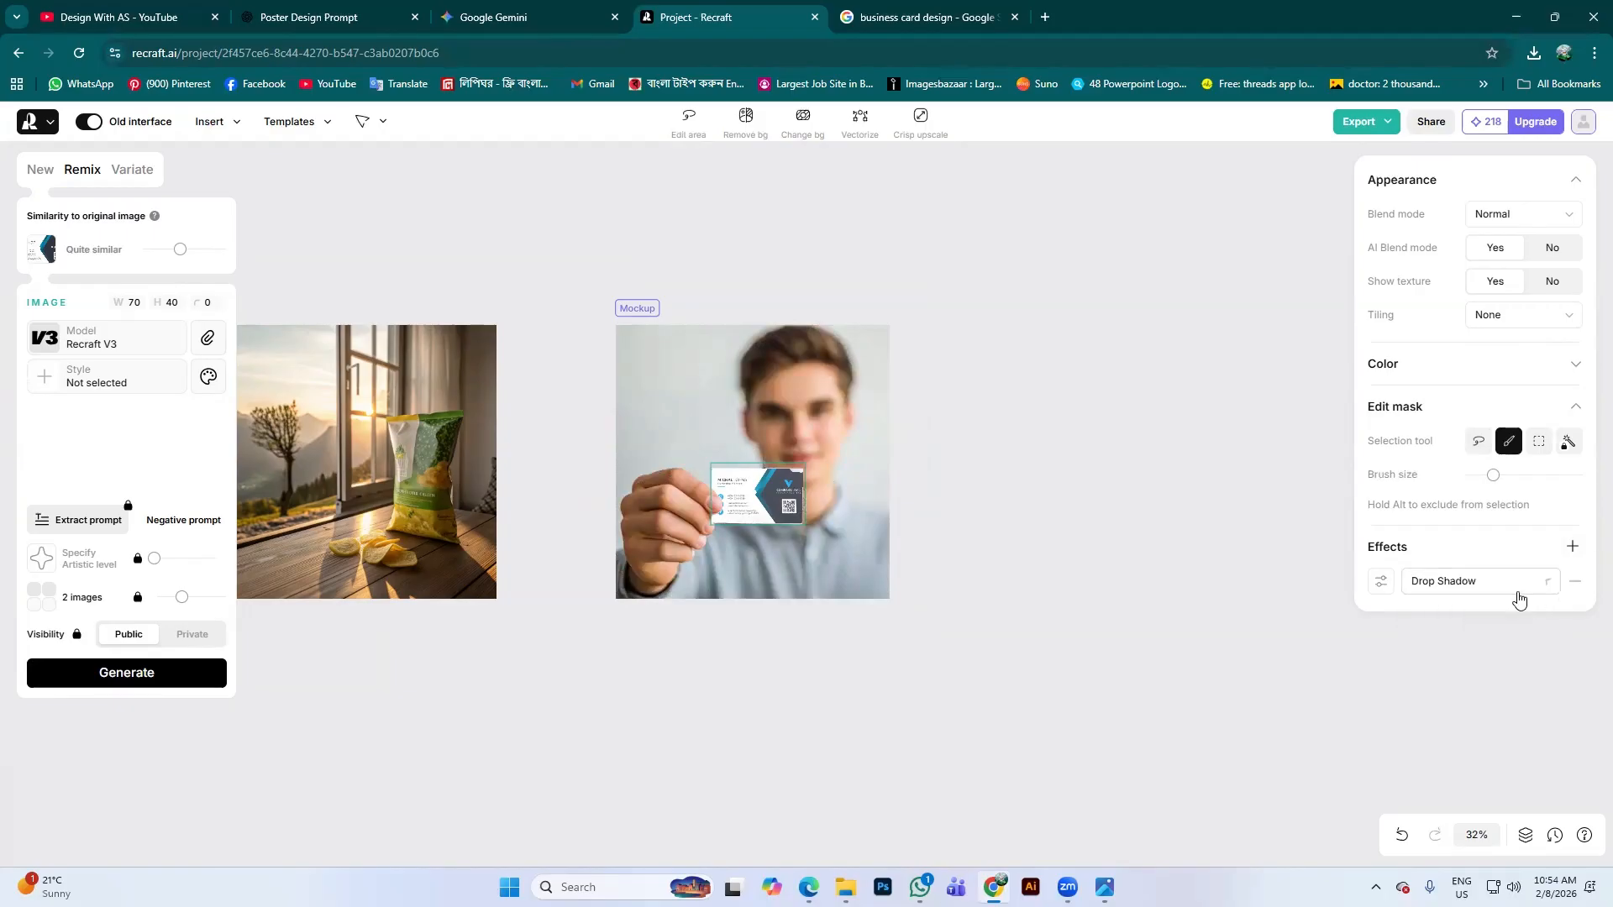
click(1572, 548)
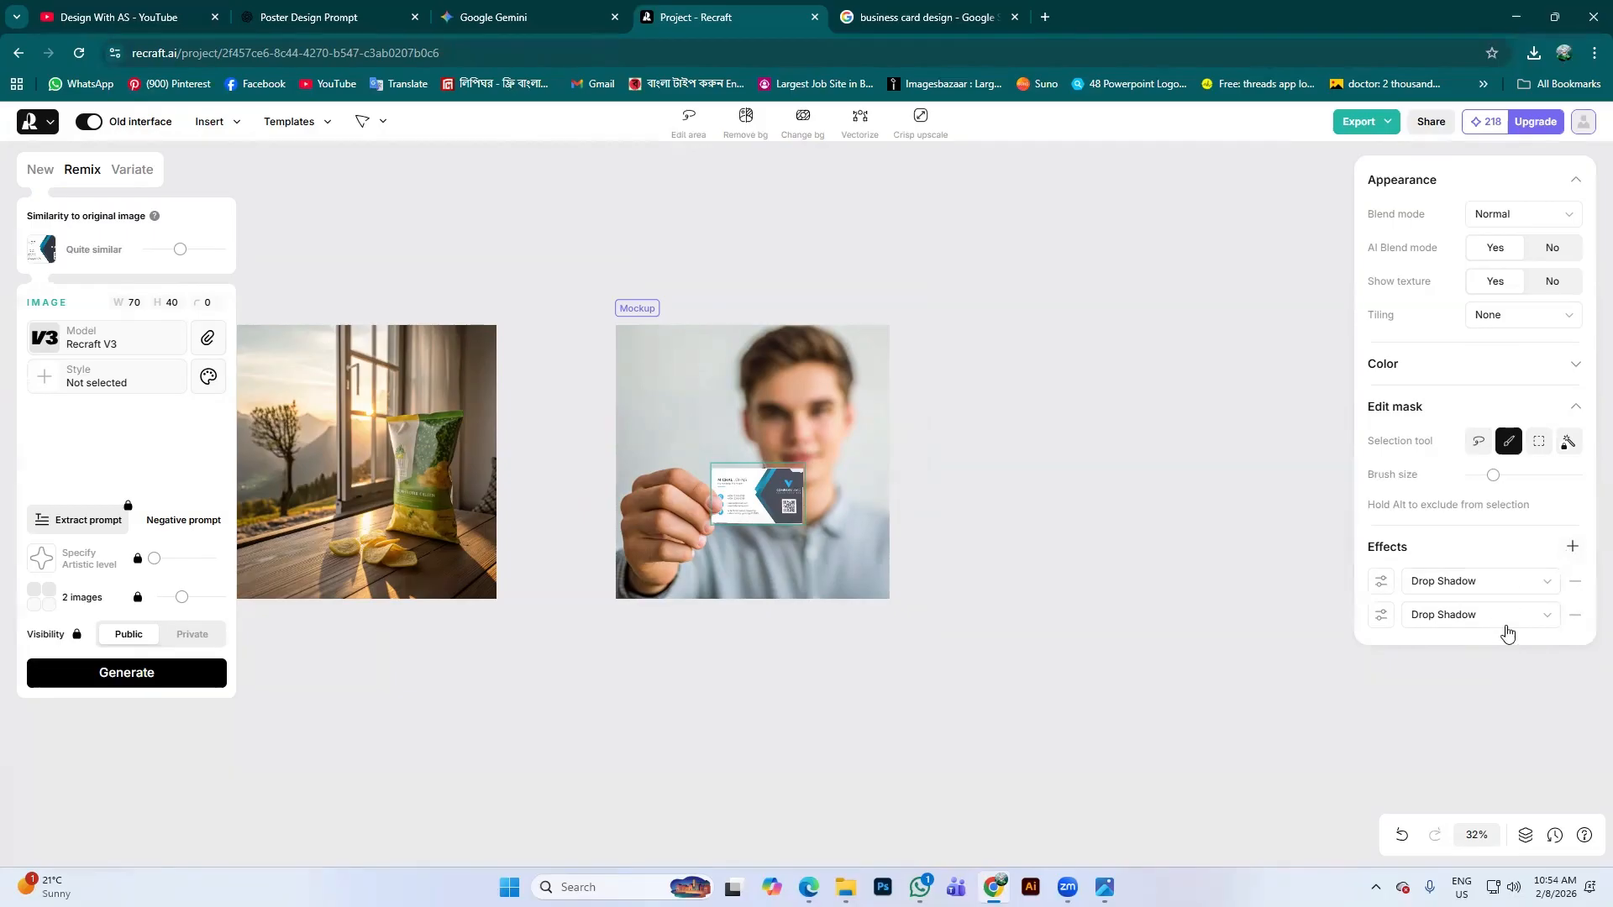
click(1546, 616)
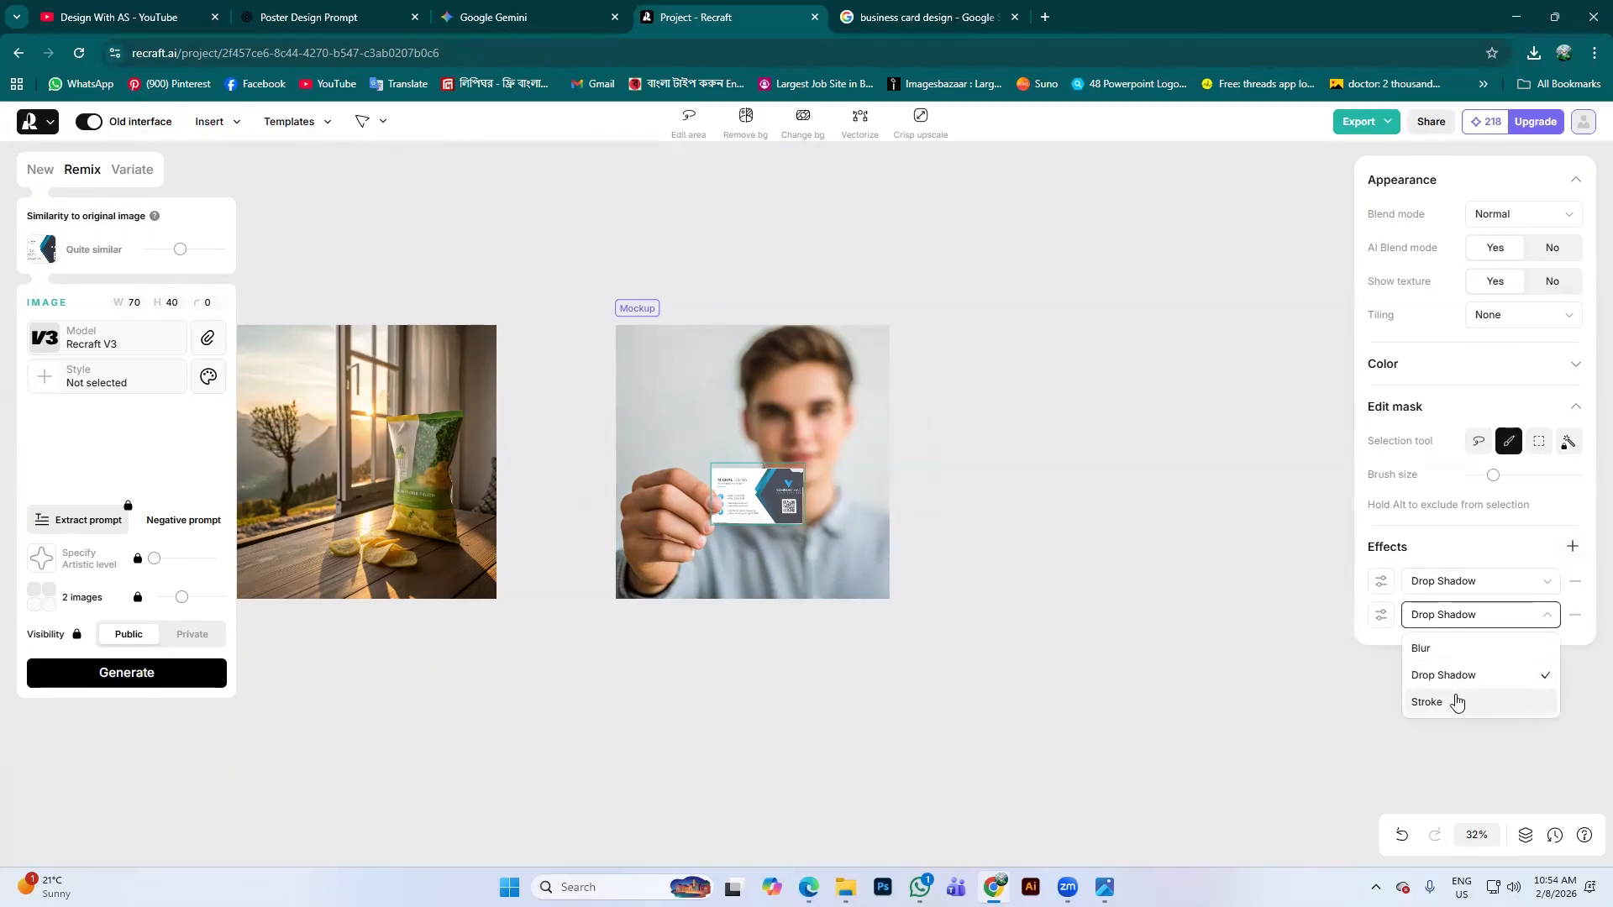
click(1575, 616)
click(1576, 583)
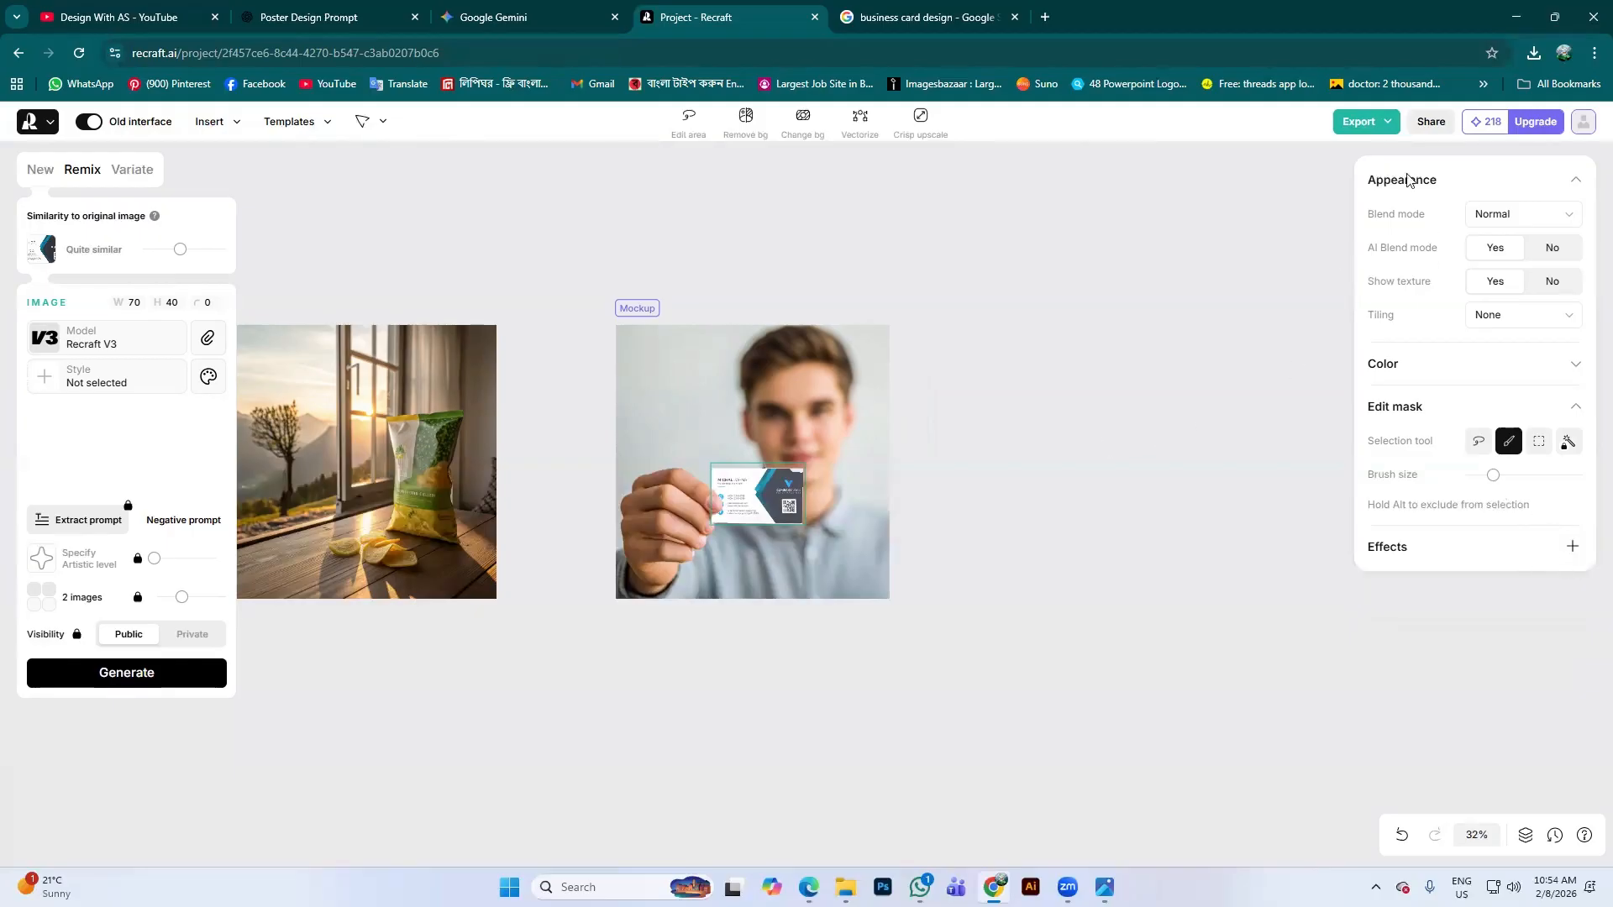
Change the mockup's export format from PNG to JPG
click(1387, 125)
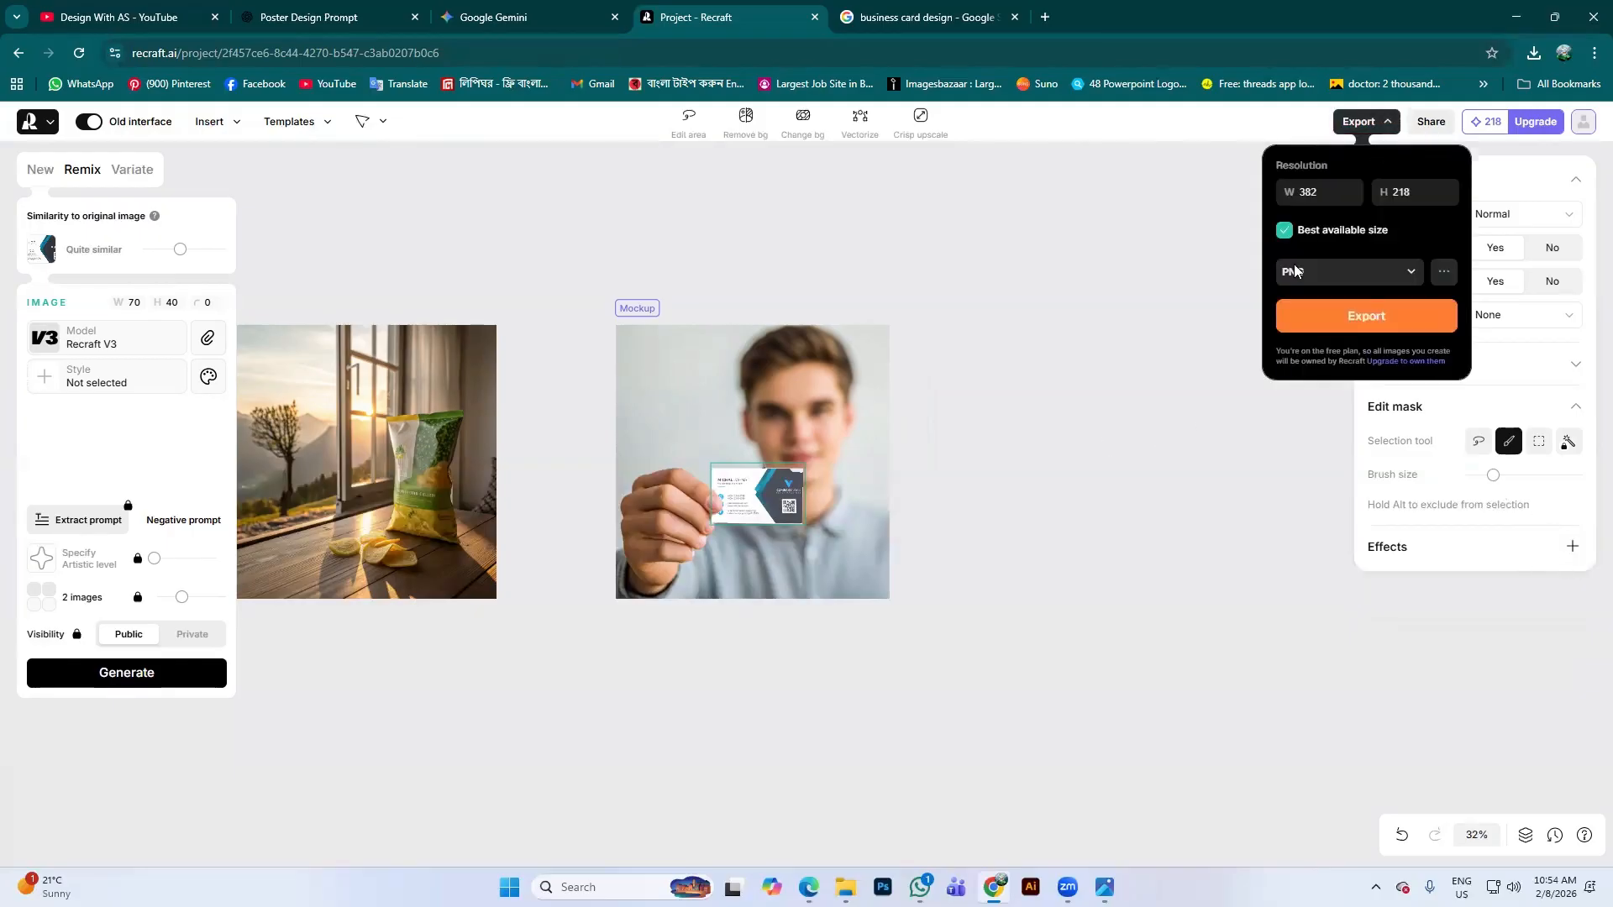
click(1398, 267)
click(1343, 336)
In a new browser tab, search for ideogram and open ideogram.ai
click(1046, 17)
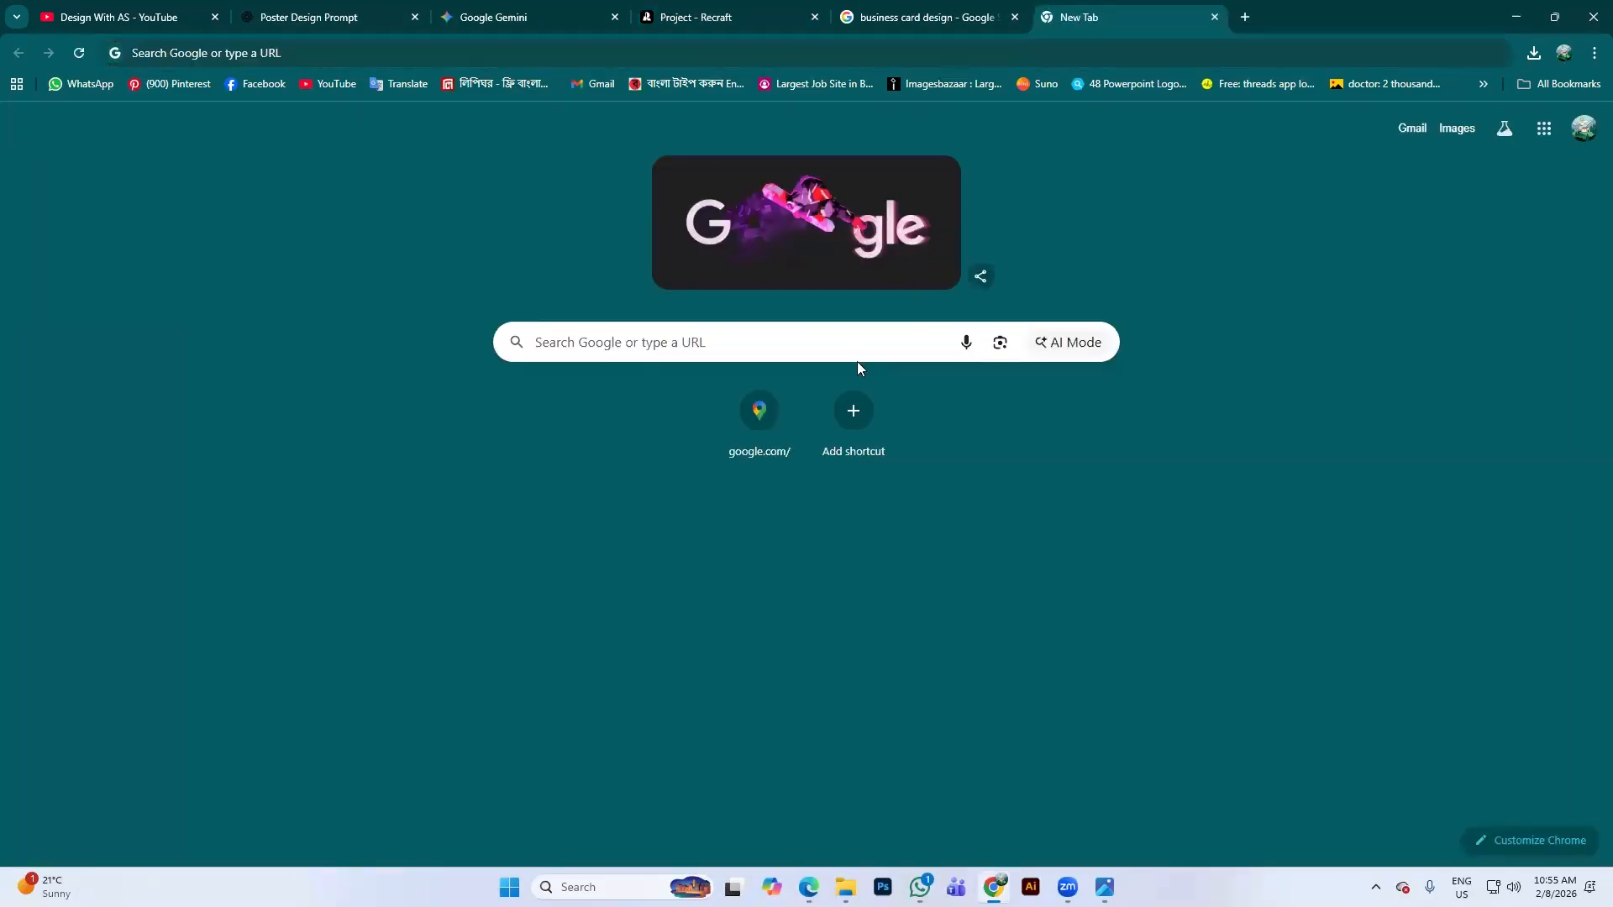
click(857, 358)
click(677, 462)
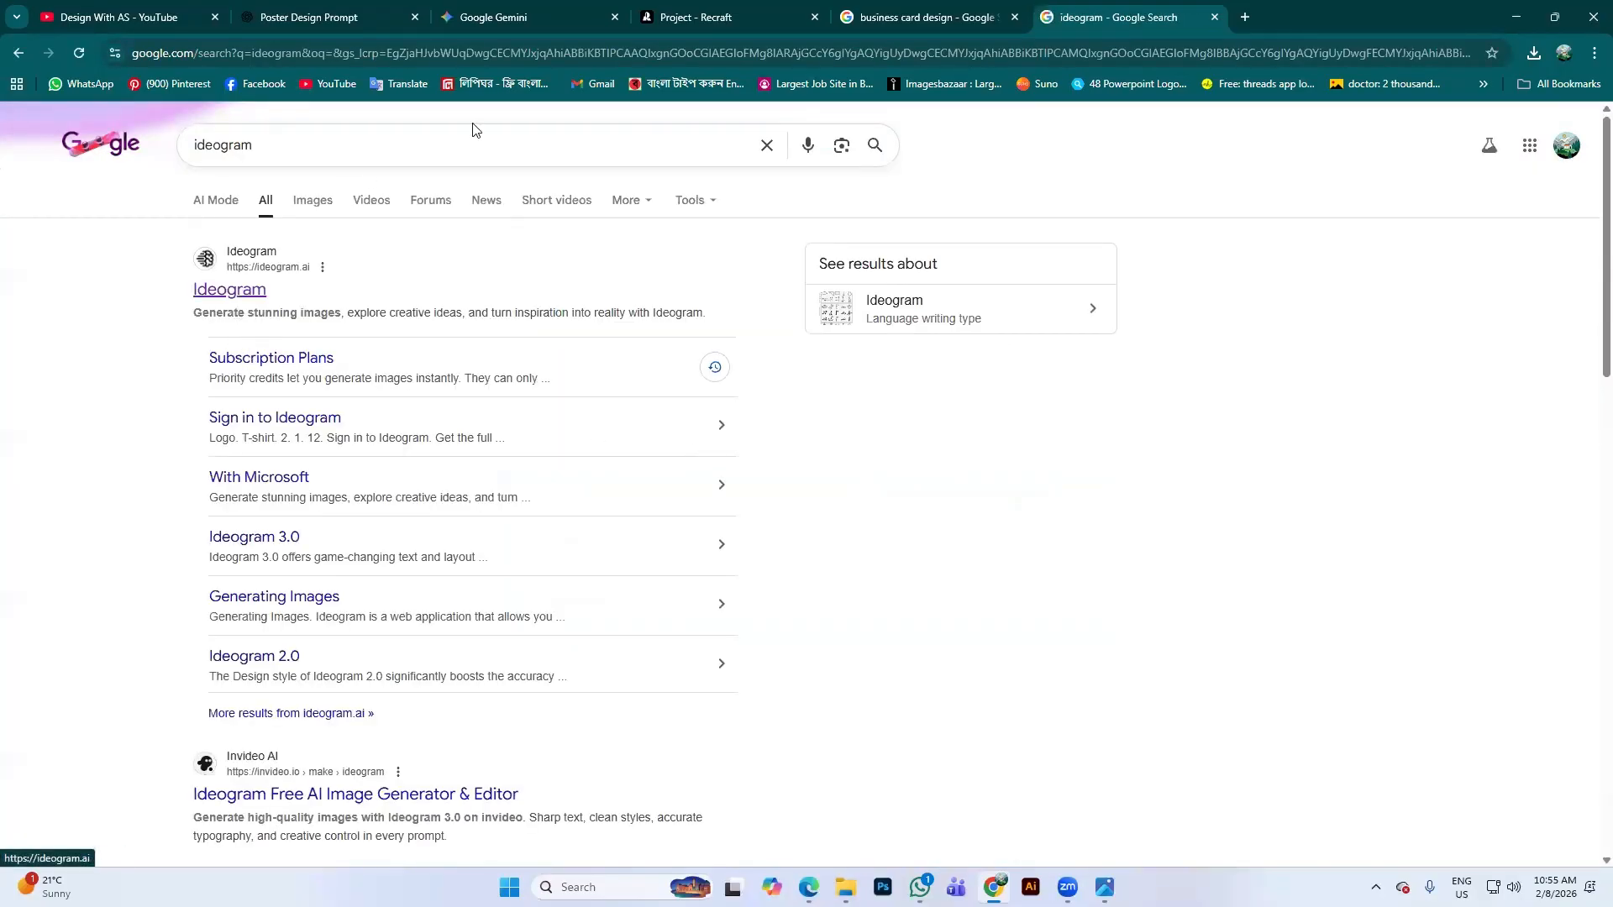
click(261, 265)
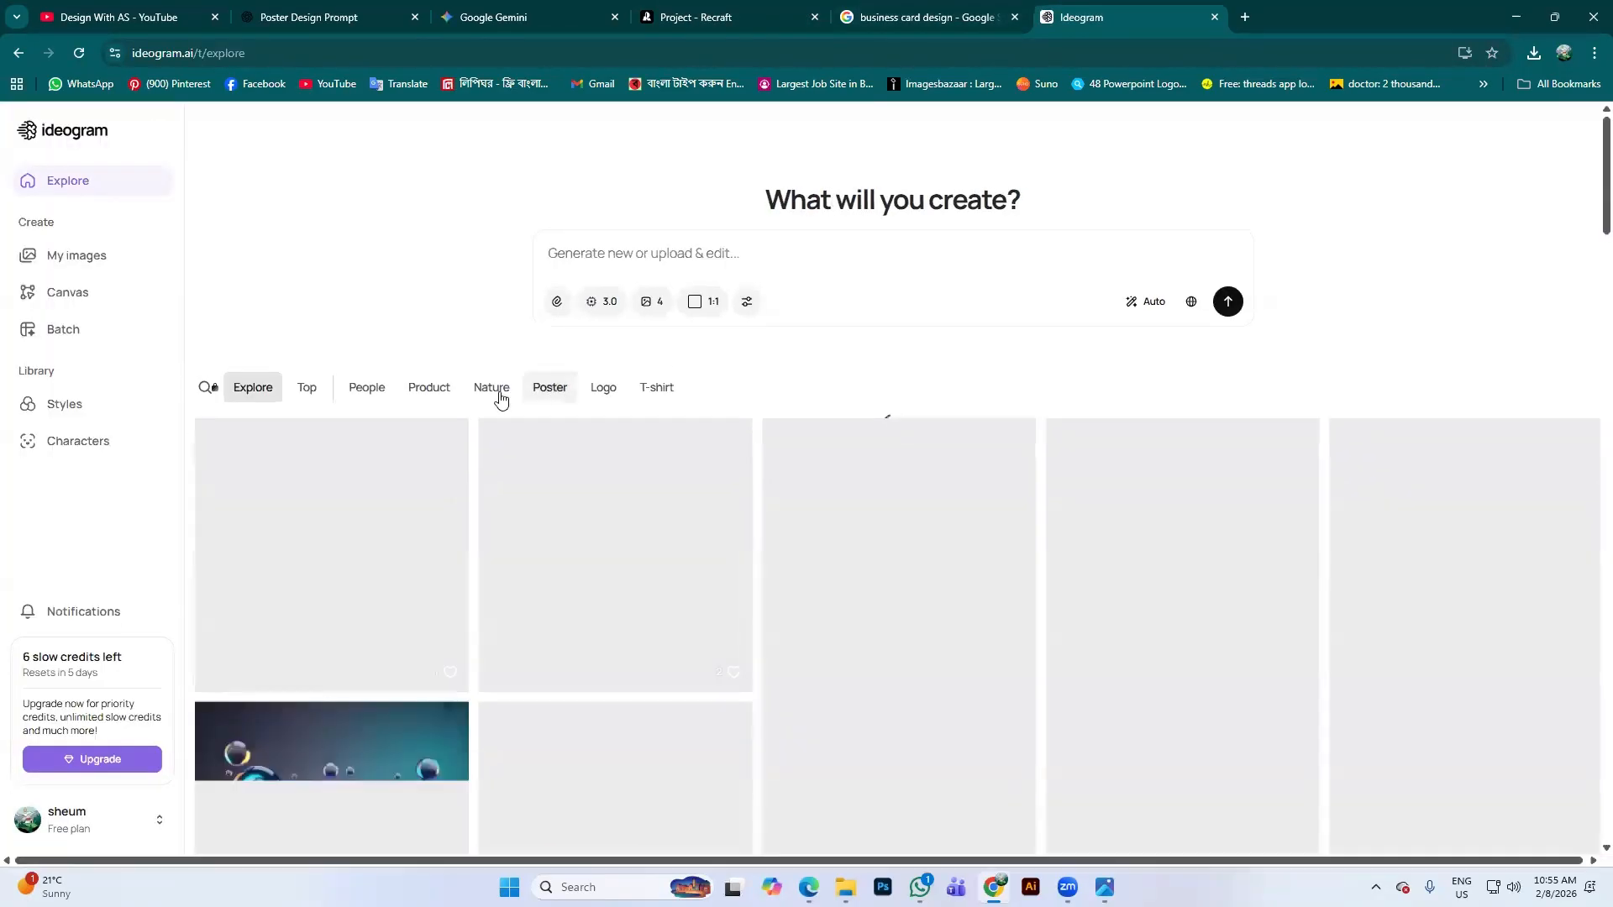
Browse Ideogram's T-shirt design examples to find the 'Hop to it' frog
click(653, 388)
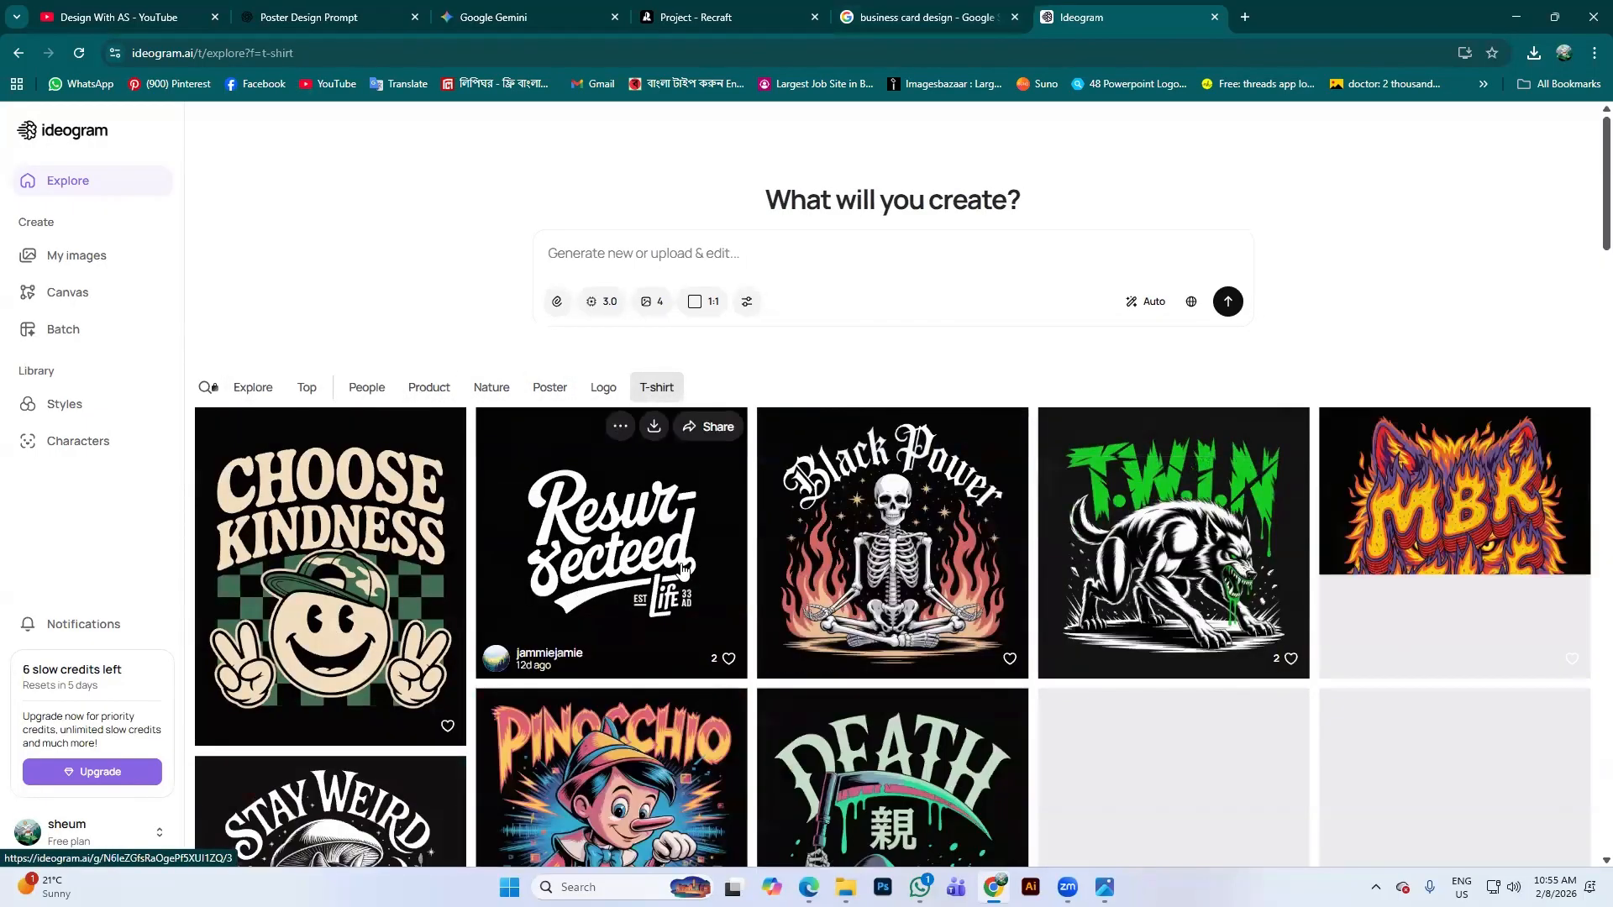
scroll(1067, 617, down, 2)
scroll(1067, 618, down, 9)
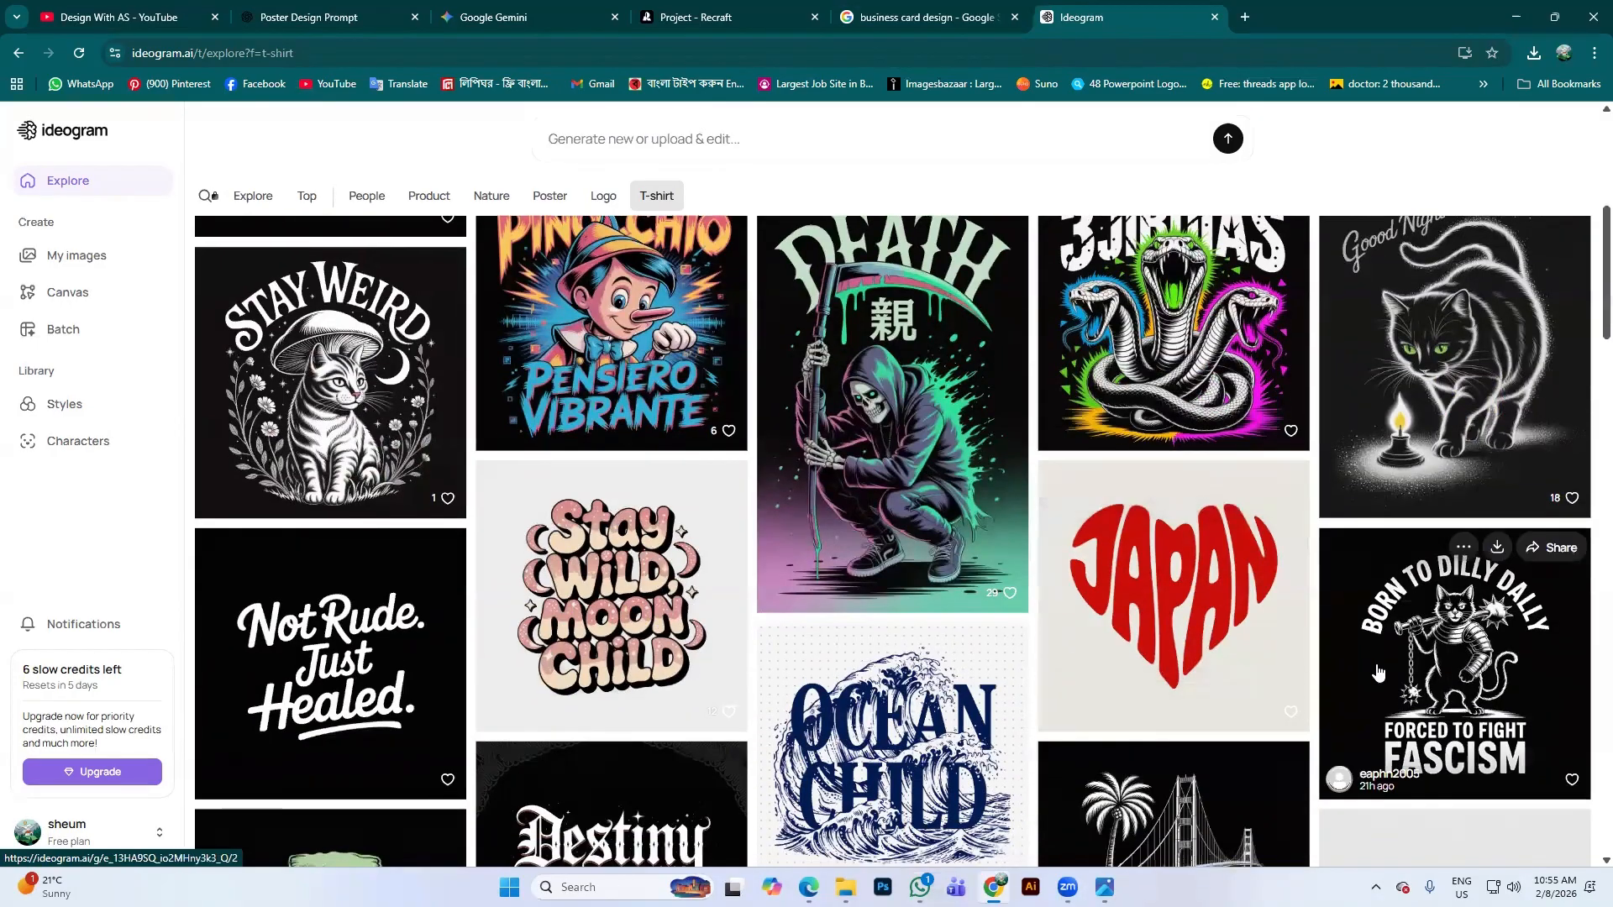
scroll(1132, 608, down, 2)
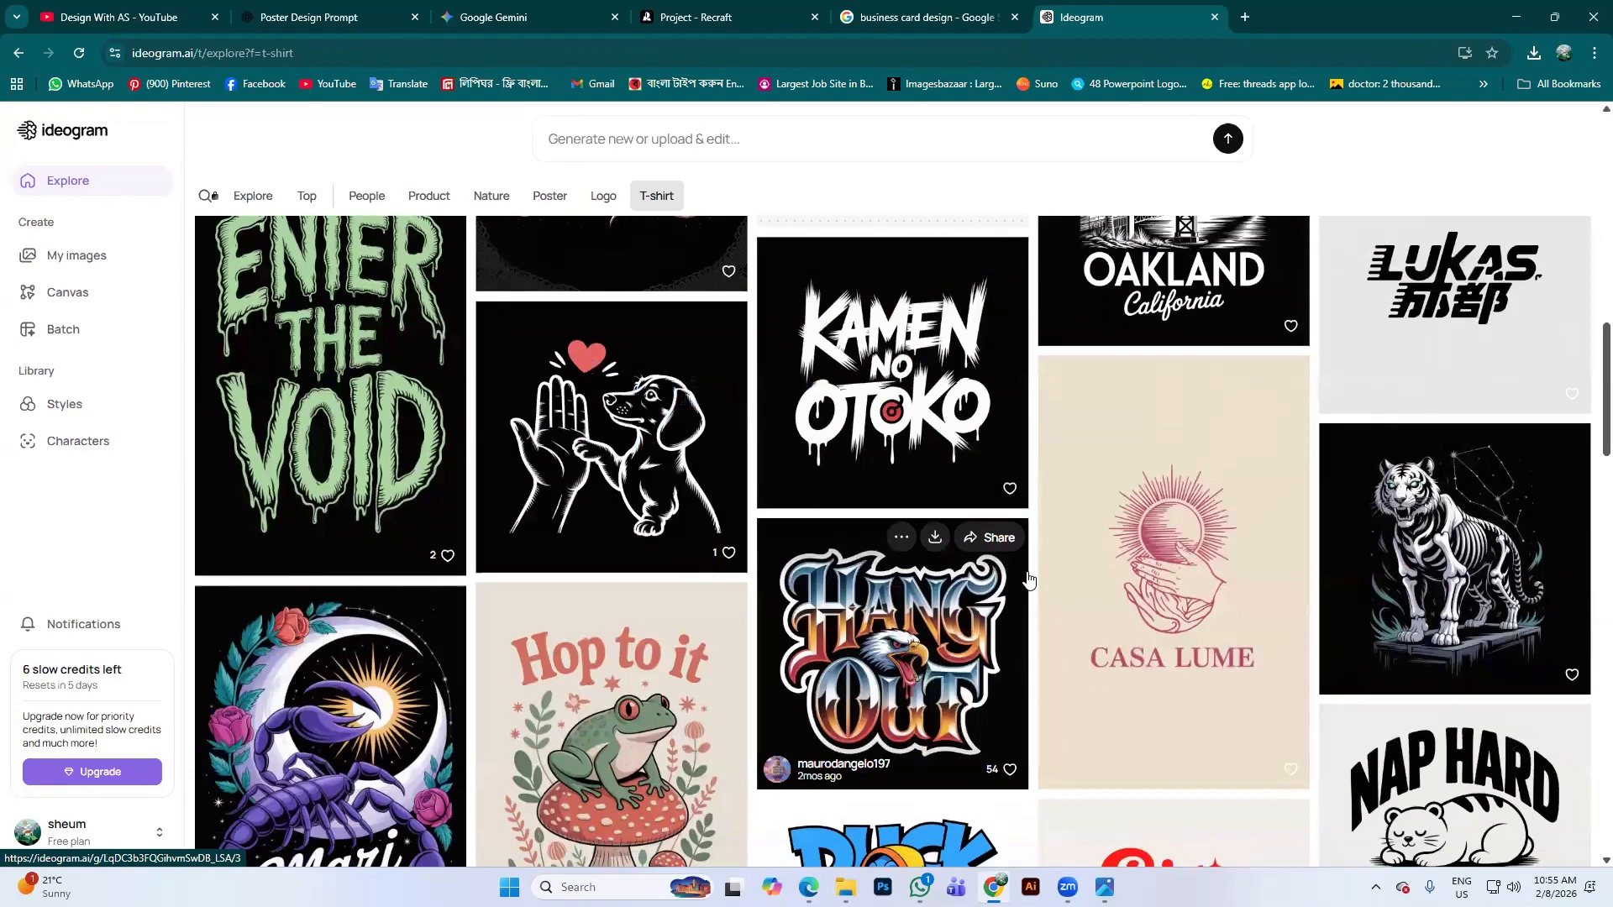
scroll(1188, 599, down, 5)
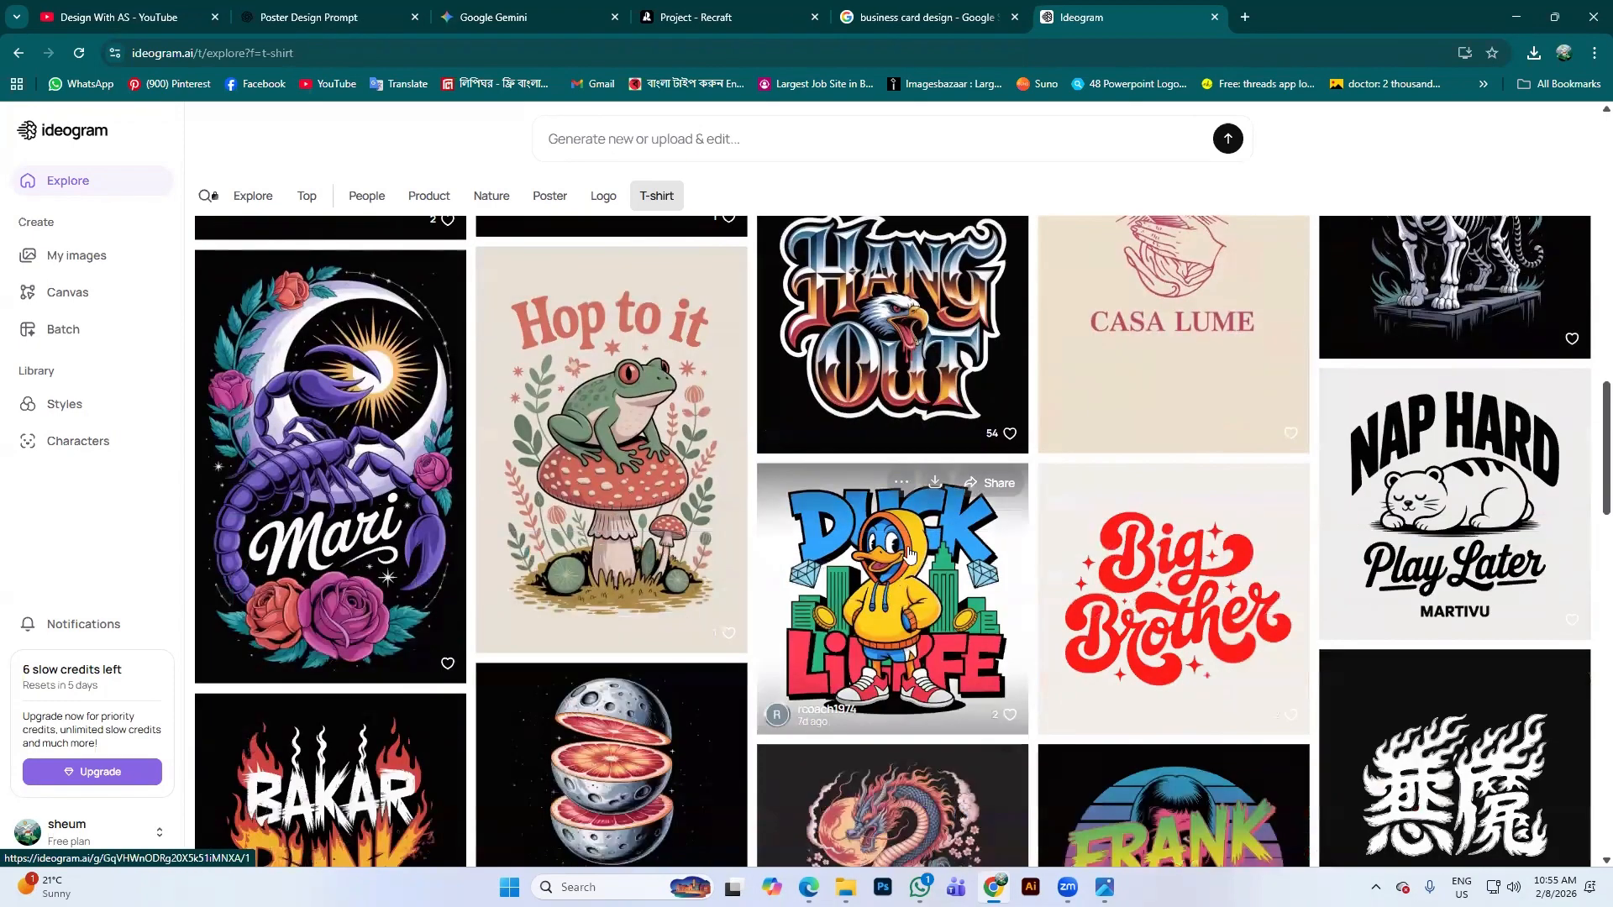
scroll(1188, 598, down, 2)
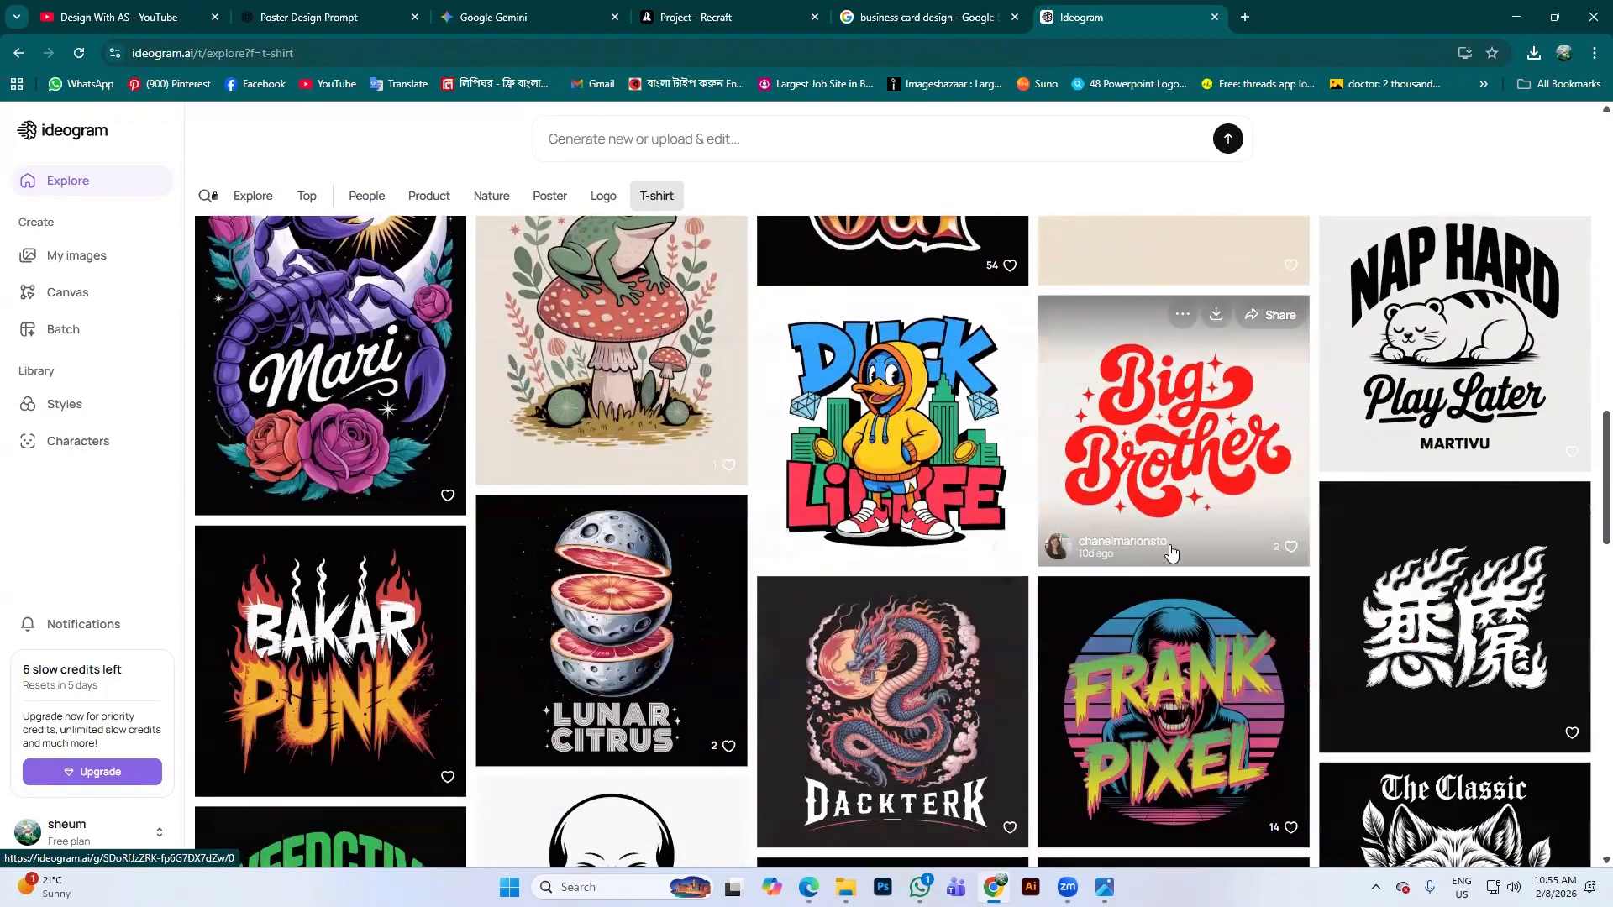
scroll(1178, 535, up, 2)
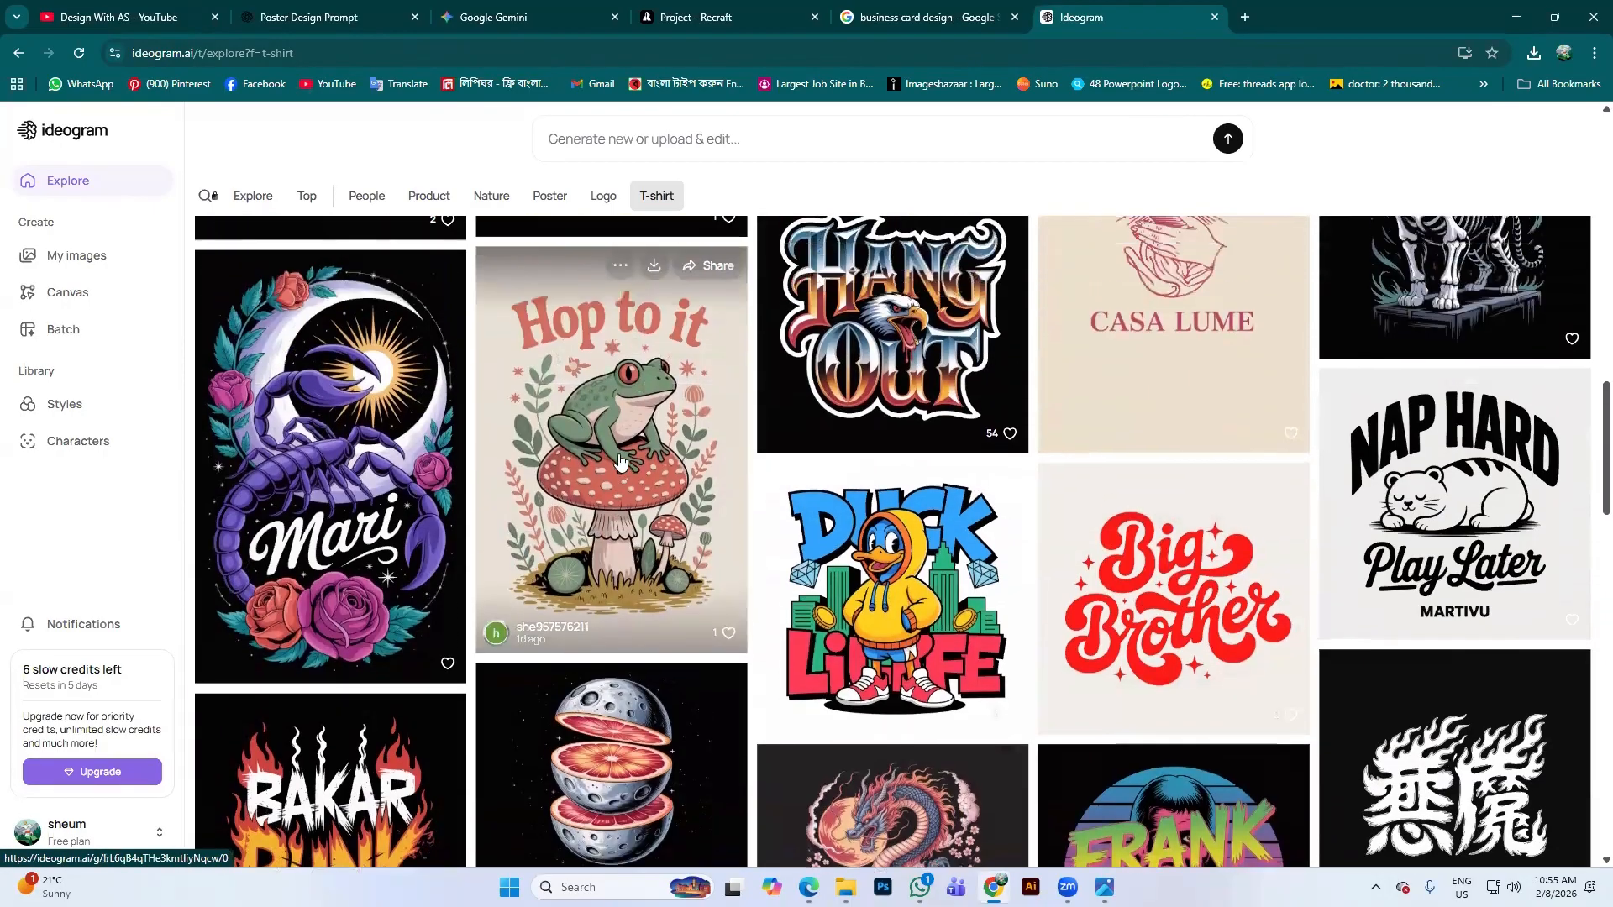
Copy the full prompt of the 'Hop to it' frog design and return to Recraft
click(620, 461)
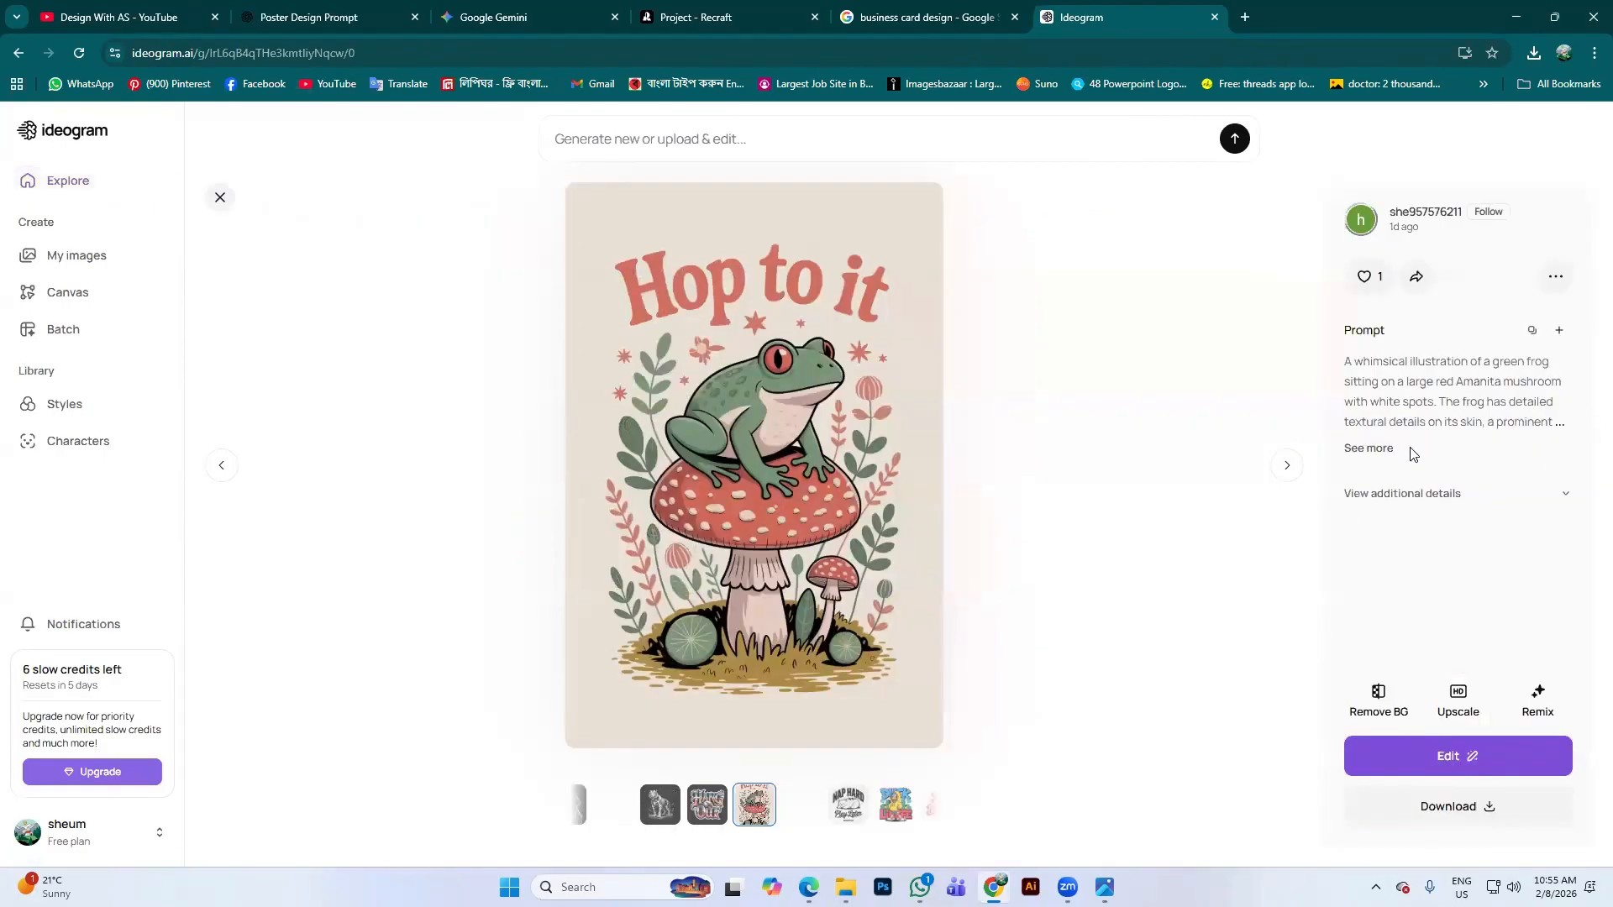
click(1385, 448)
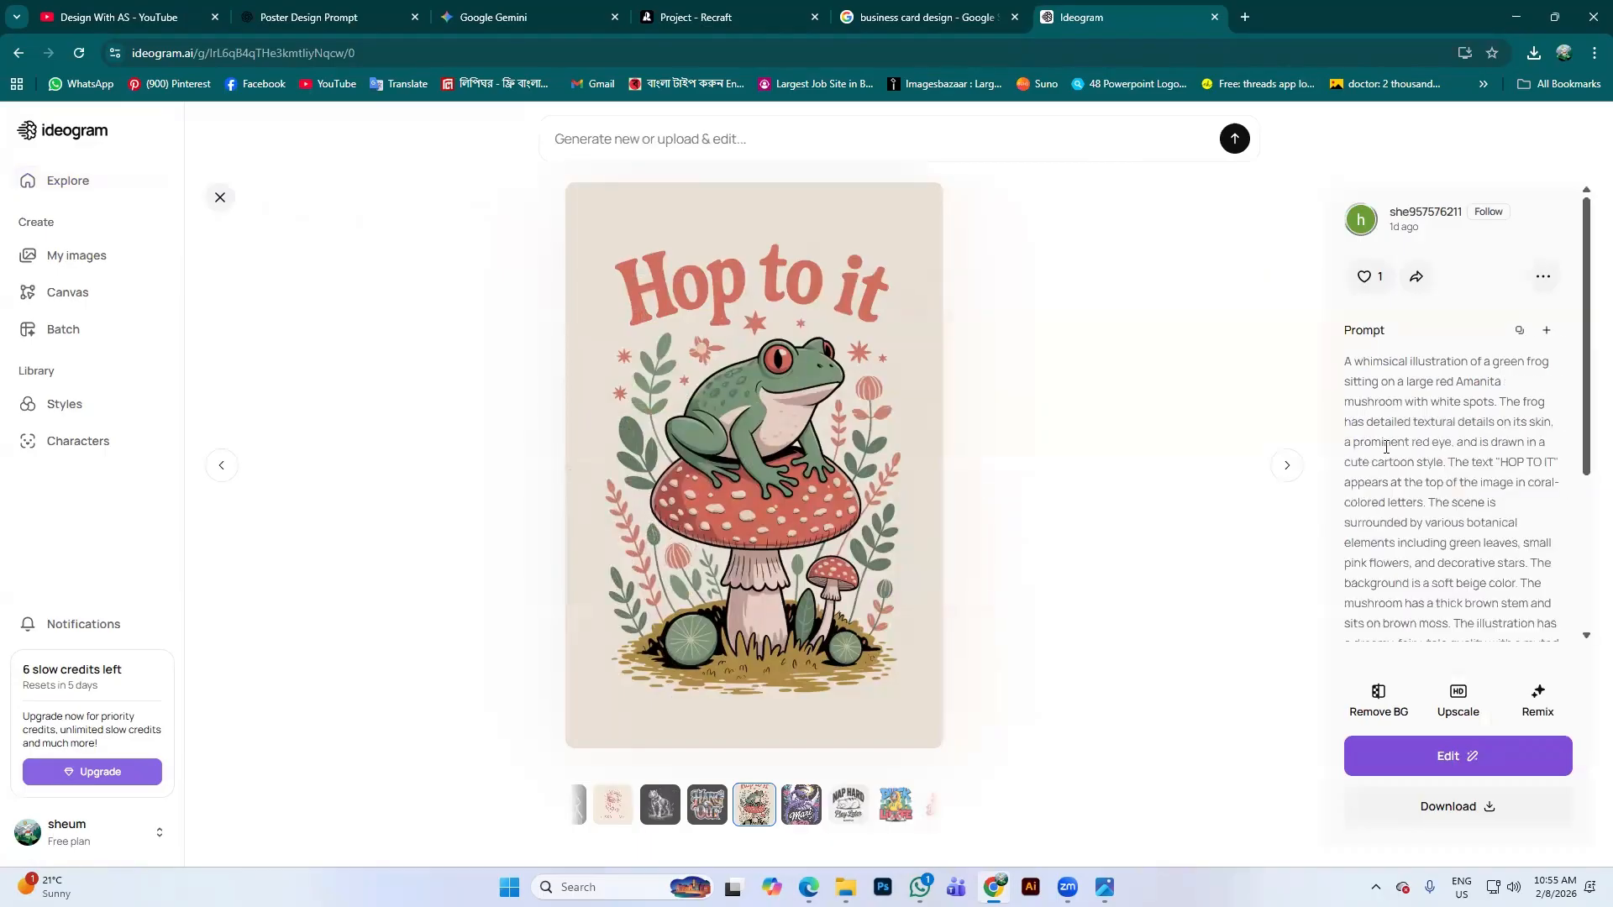
click(1519, 330)
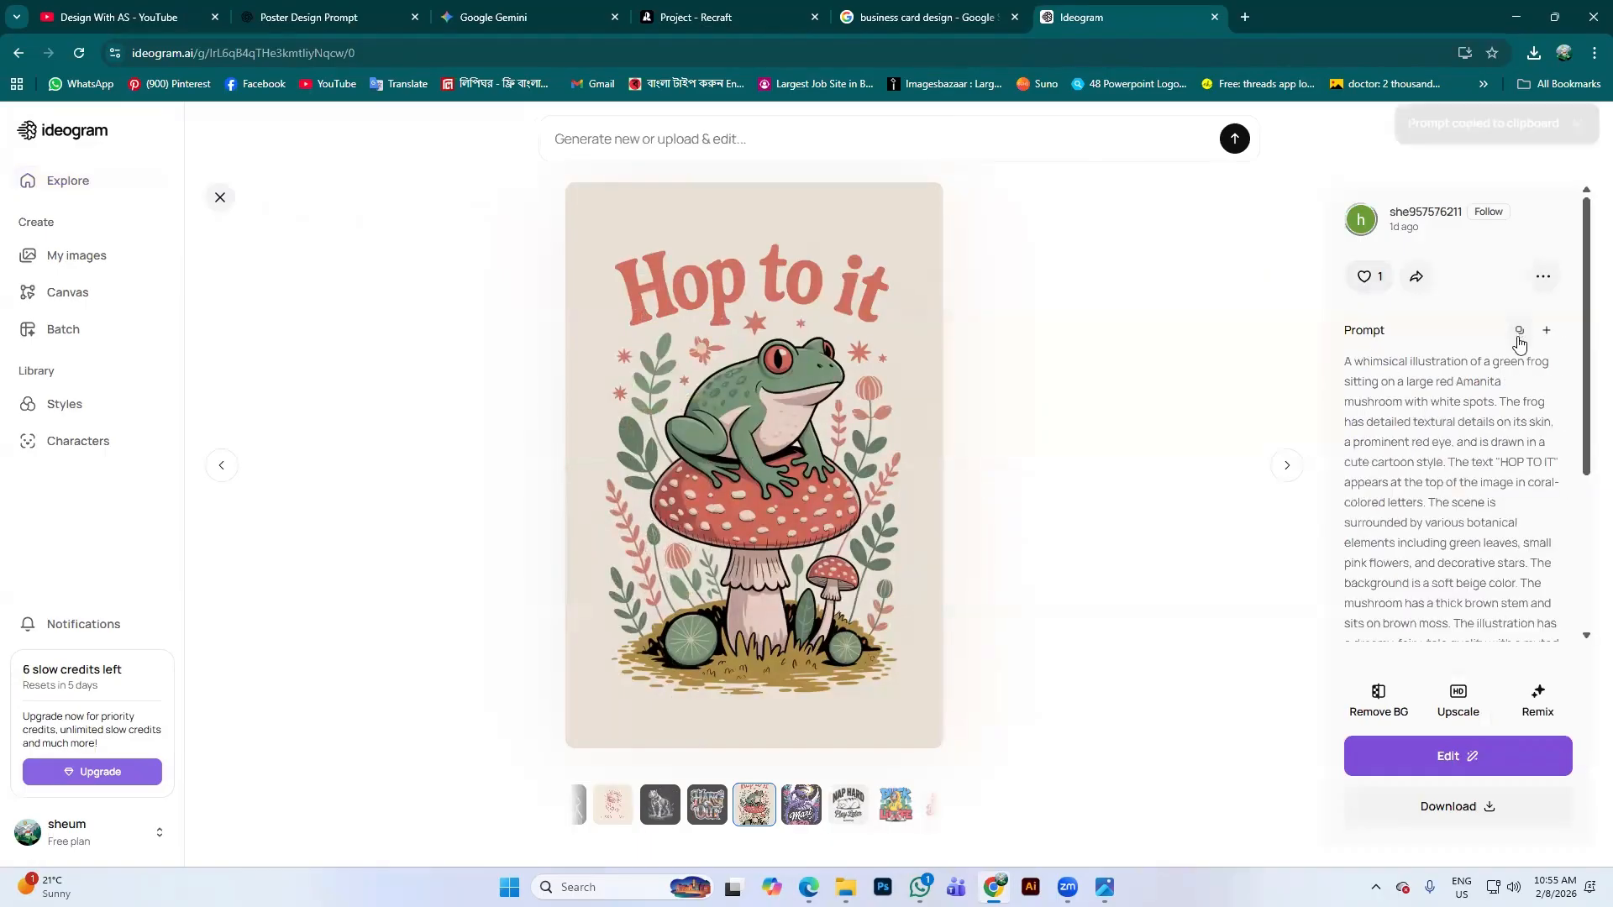
scroll(1519, 353, down, 3)
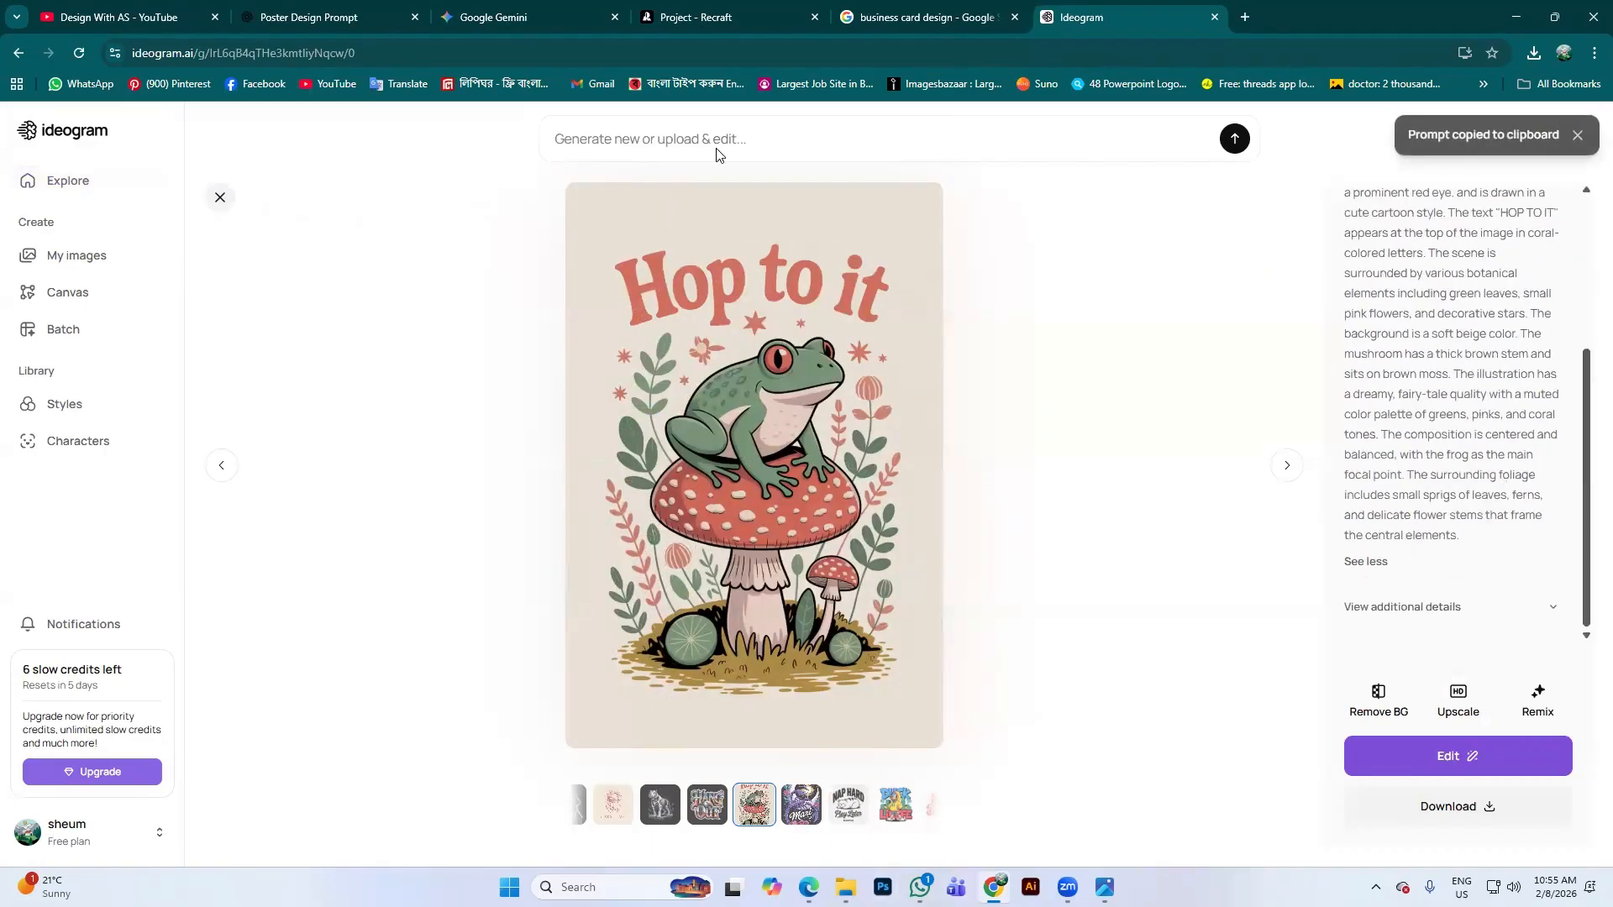
click(672, 12)
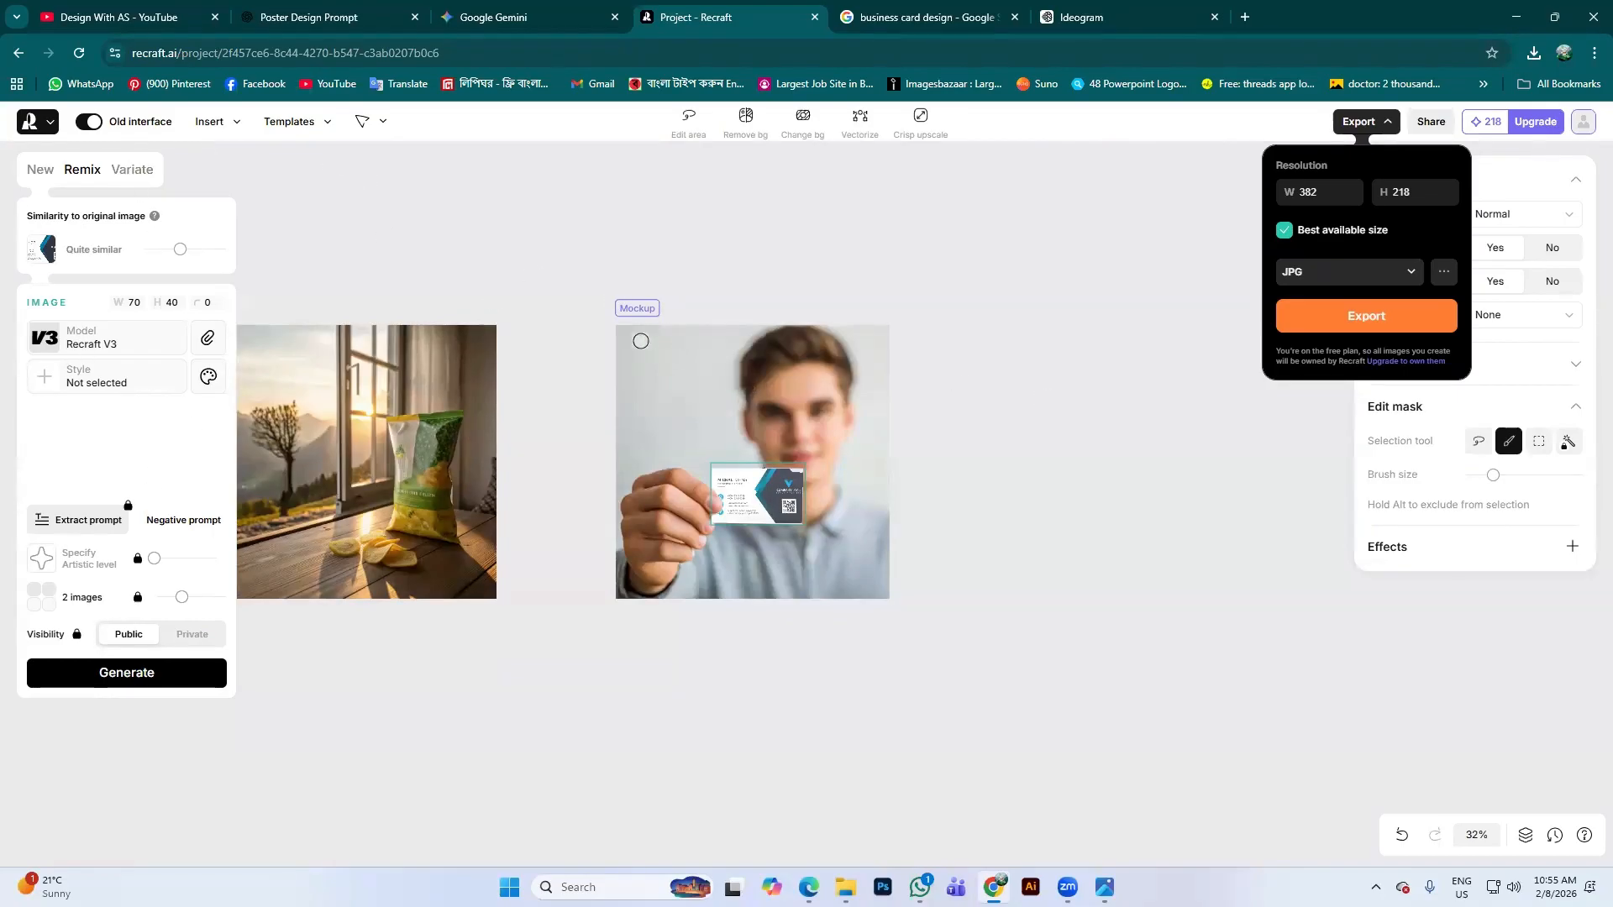
Close the export settings and delete the Mockup image from the canvas
click(362, 122)
click(769, 407)
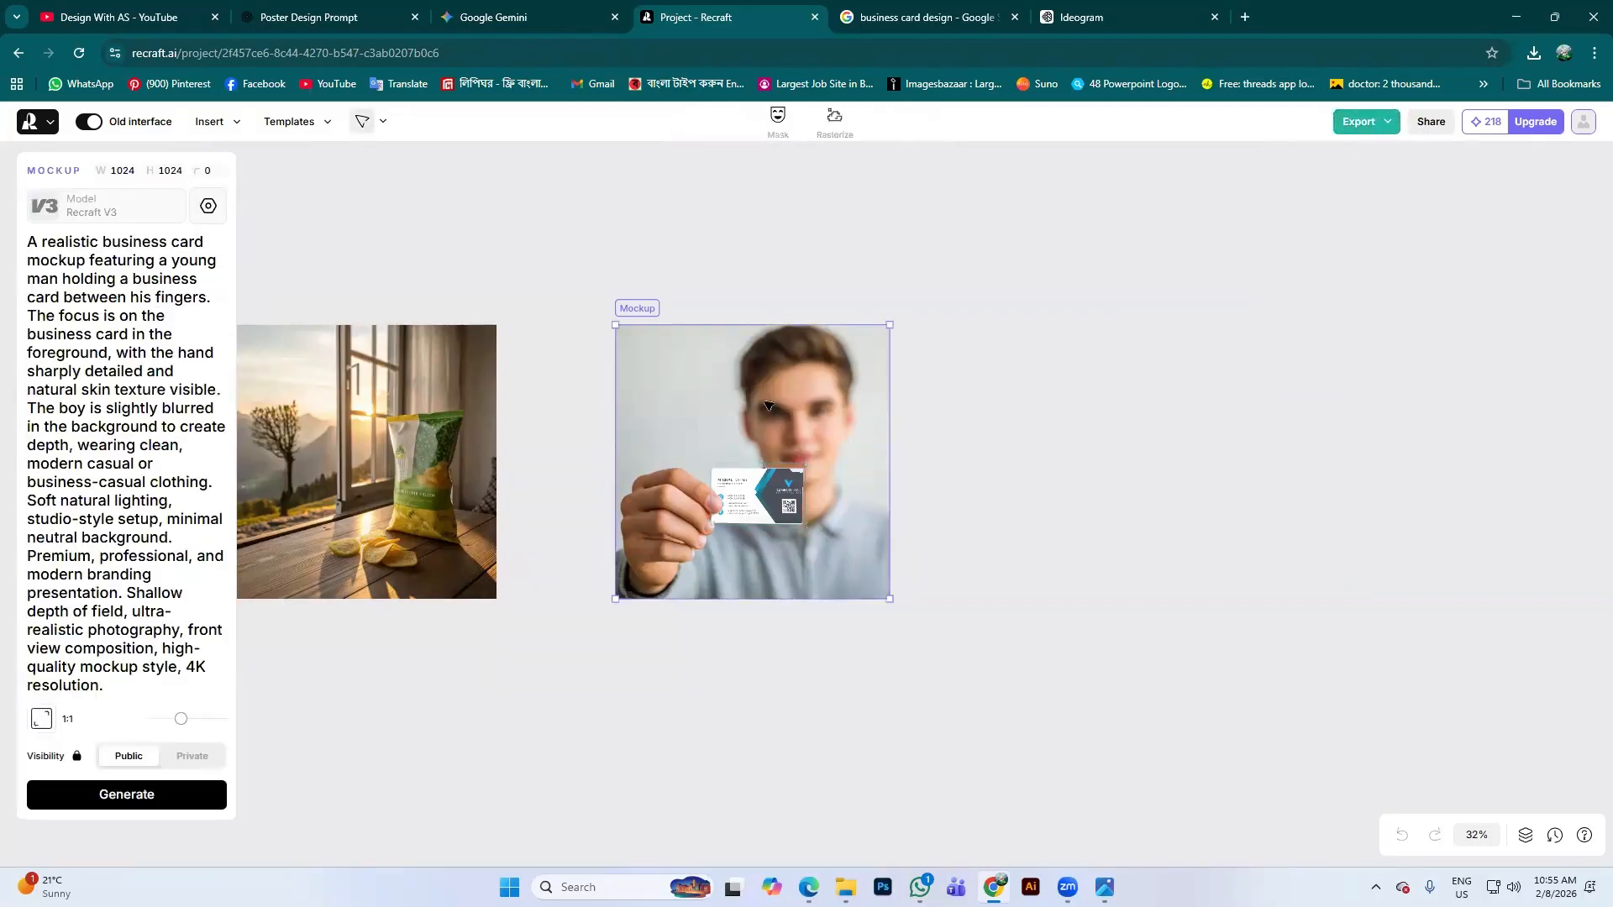
key(Delete)
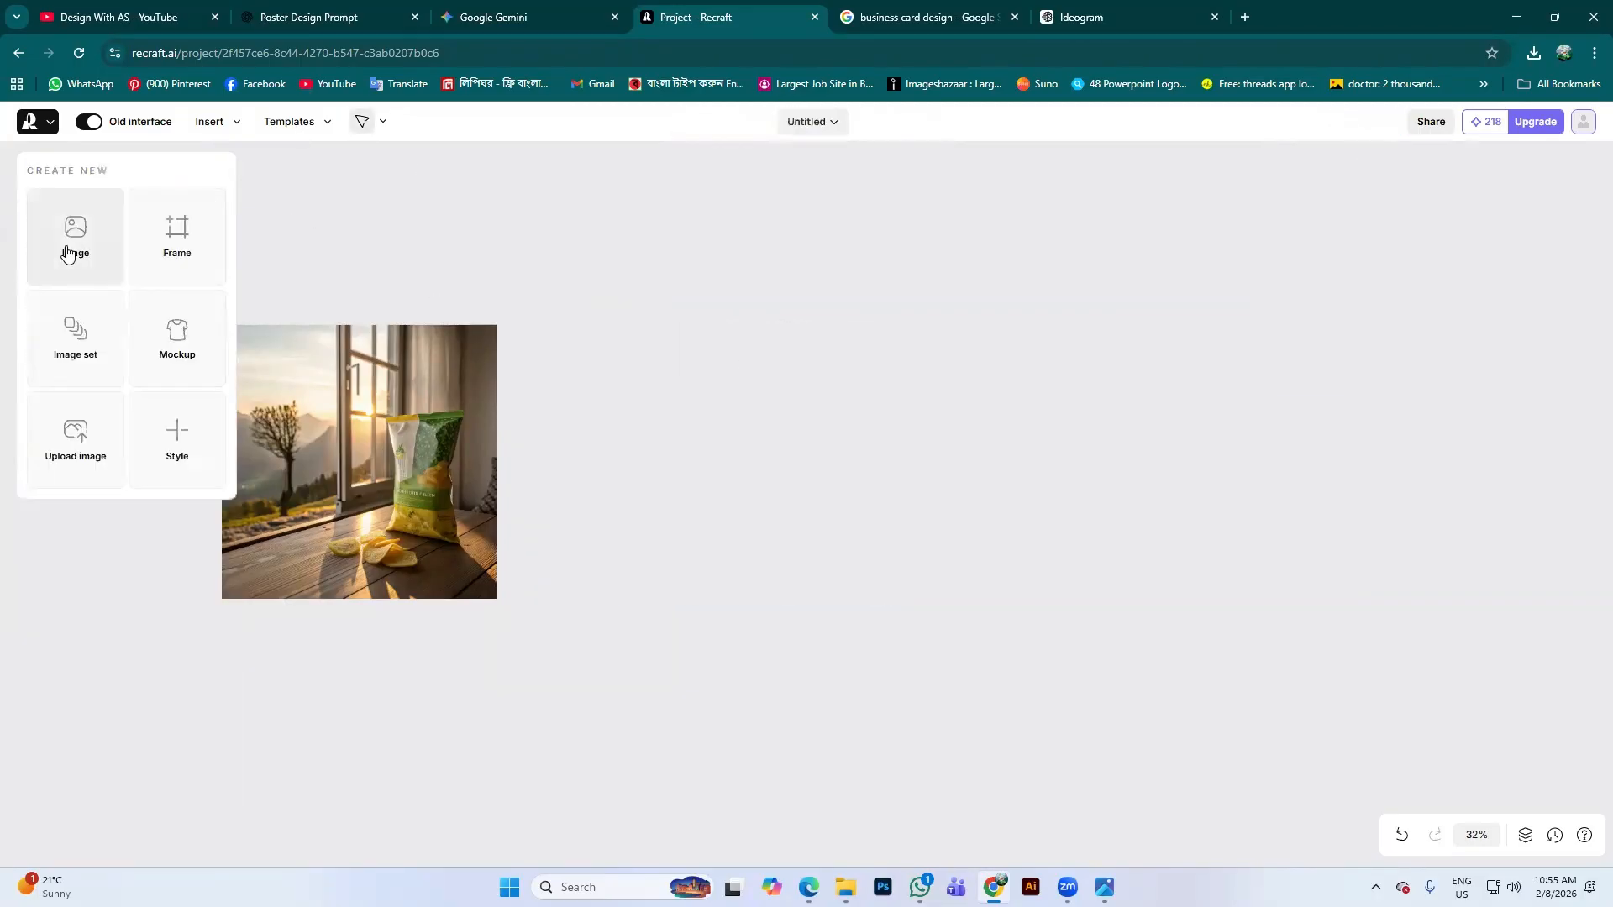
Add a new frame, paste the frog-on-mushroom description as its prompt, and generate it
click(70, 250)
click(41, 169)
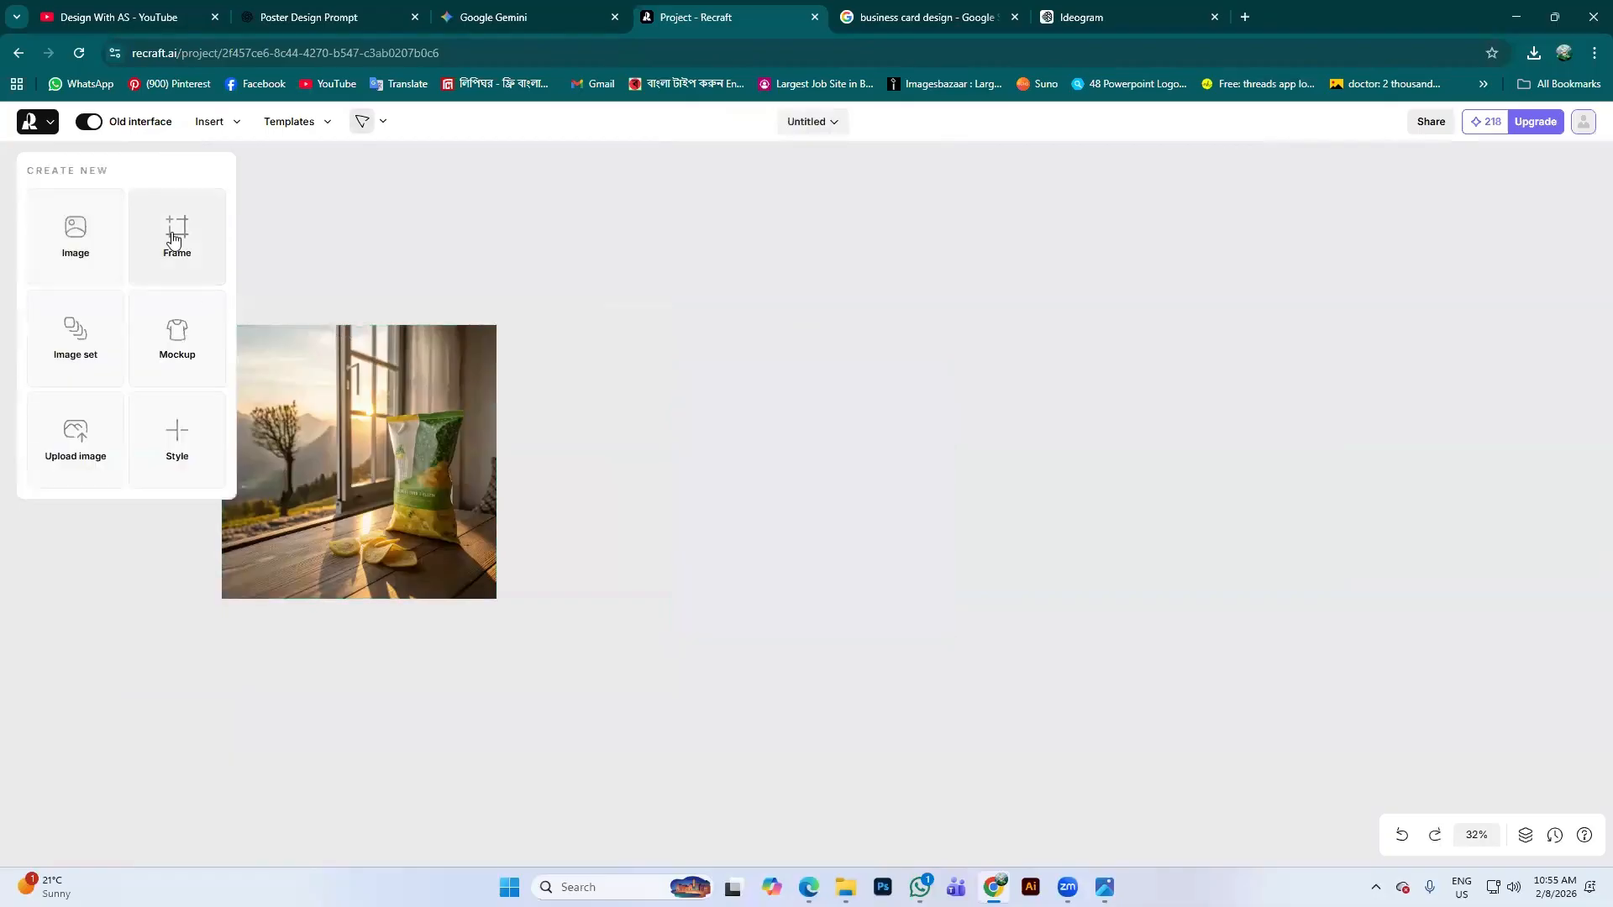
click(175, 235)
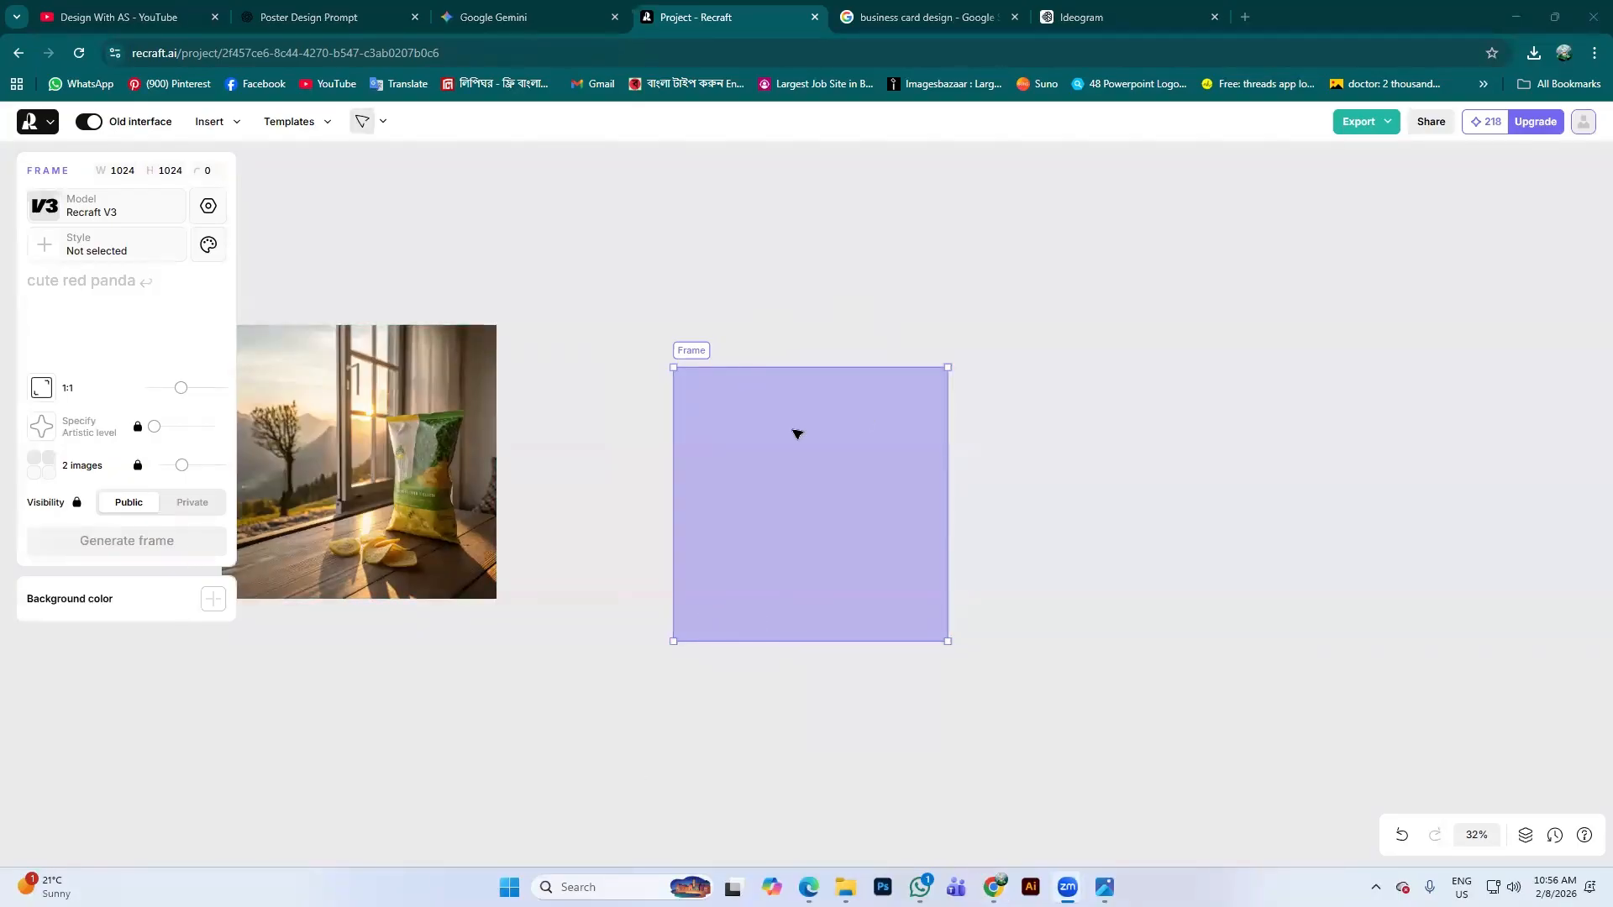
scroll(795, 431, up, 1)
scroll(799, 425, down, 1)
click(72, 305)
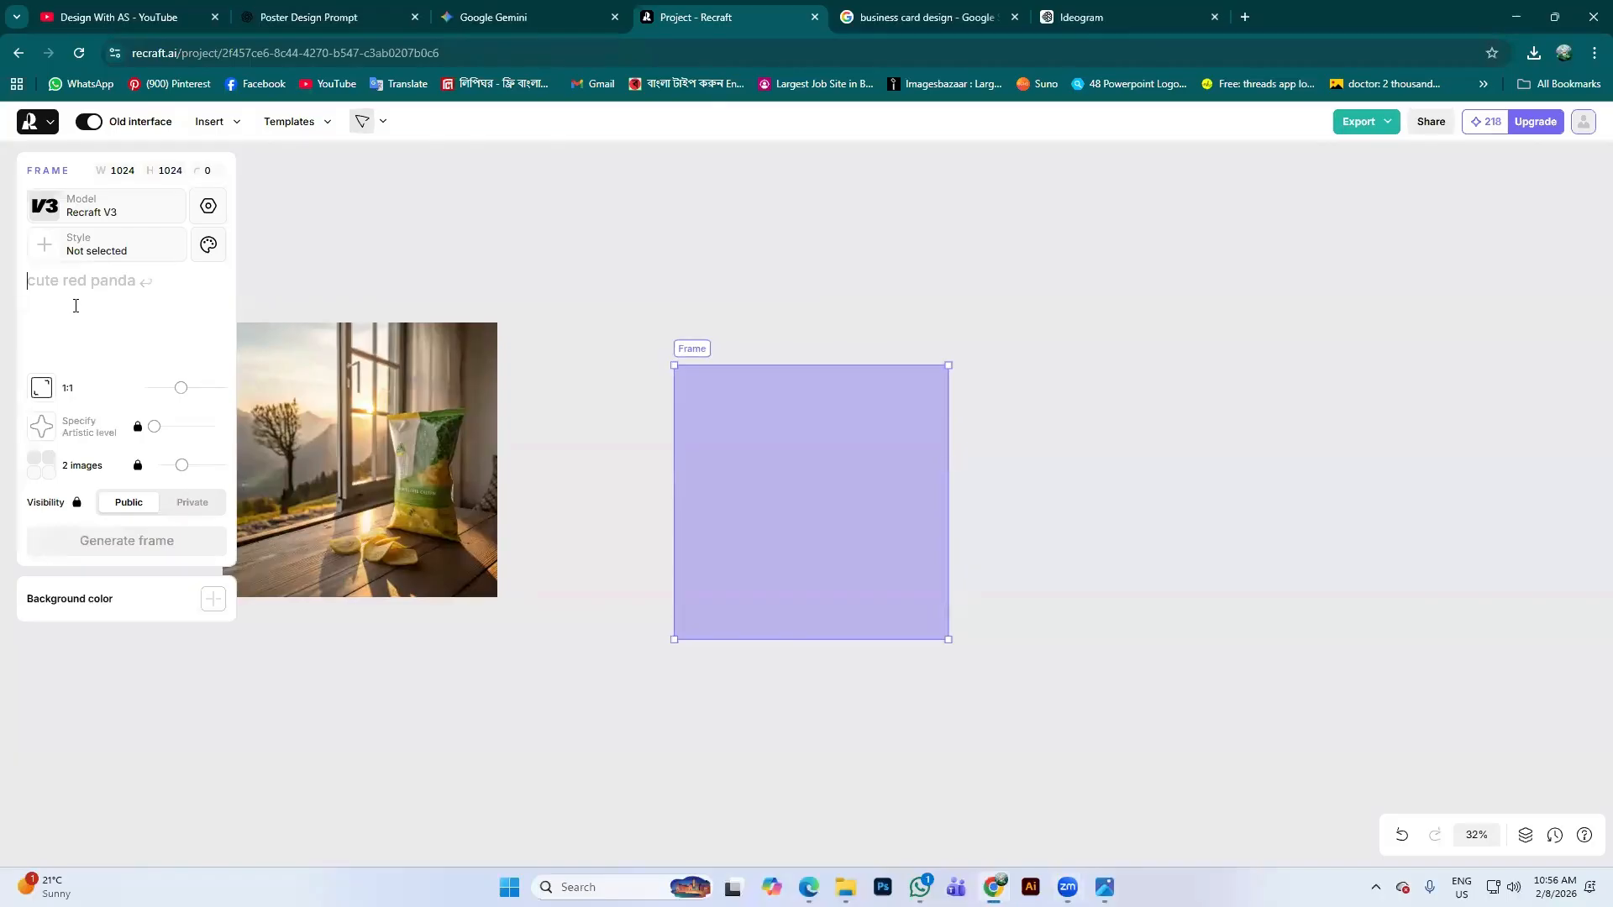
key(ctrl+v)
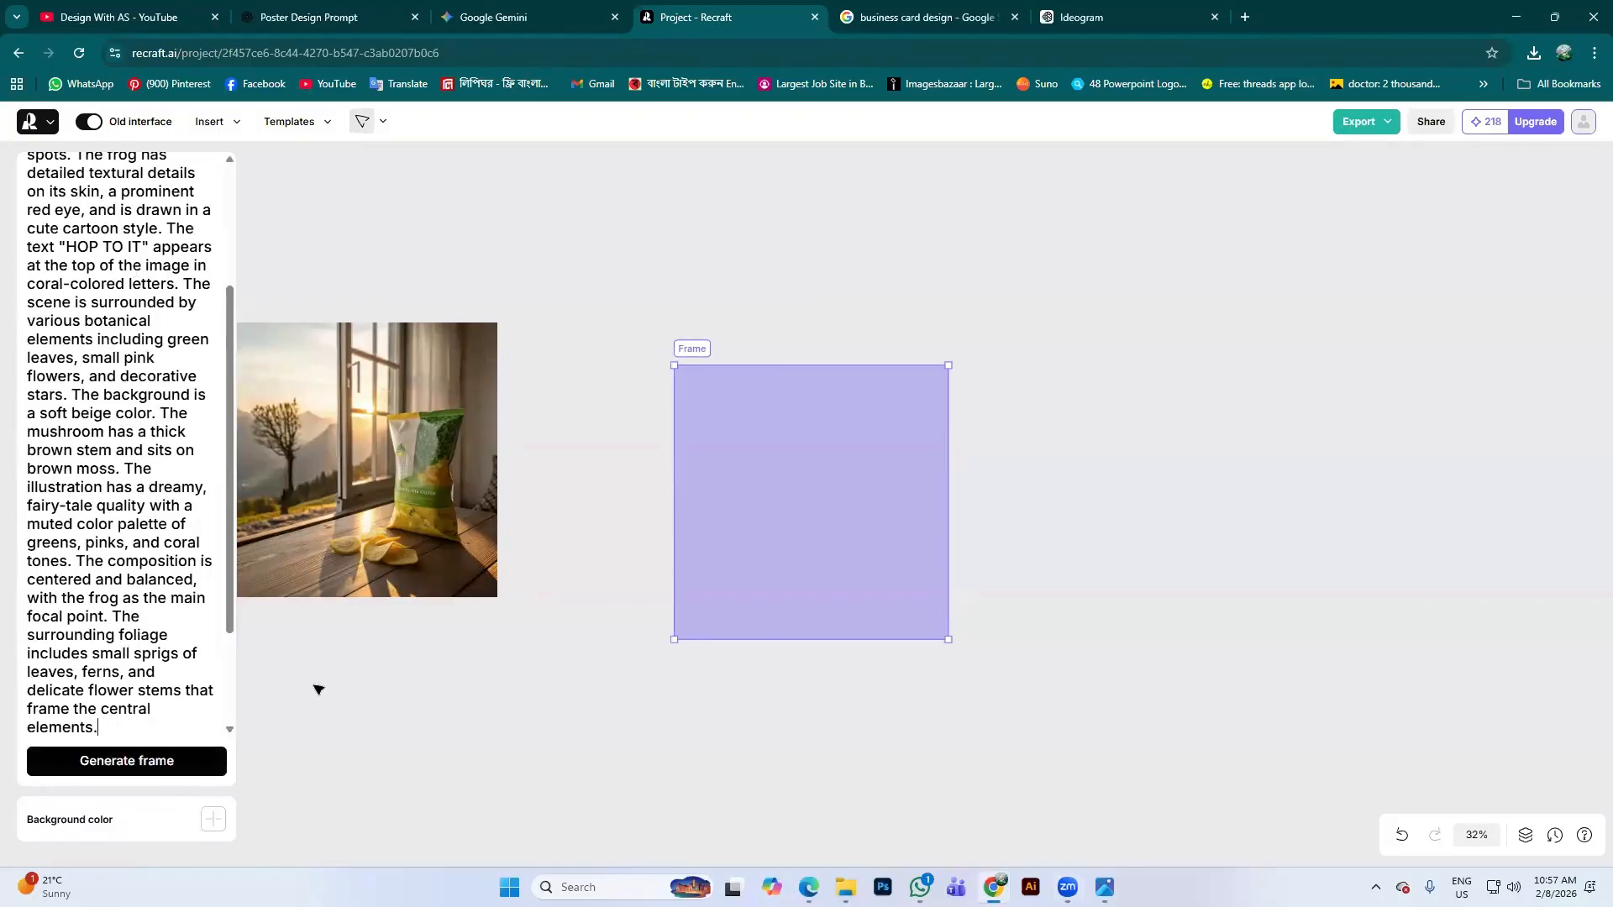
click(206, 759)
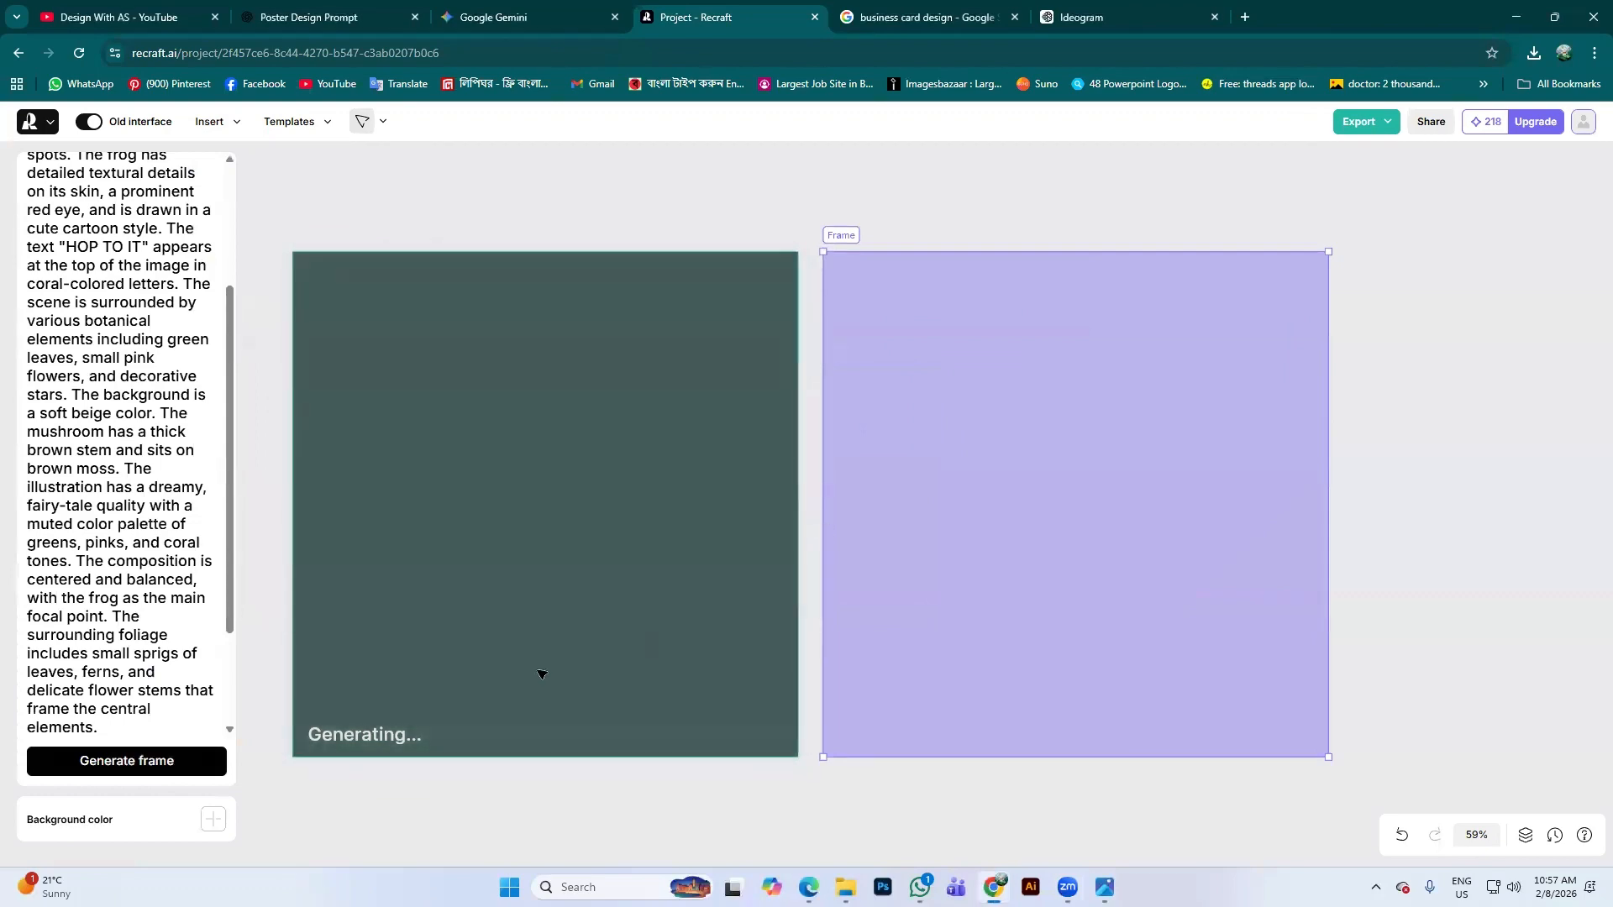
Zoom around the canvas while the frog illustration finishes generating
scroll(220, 386, down, 2)
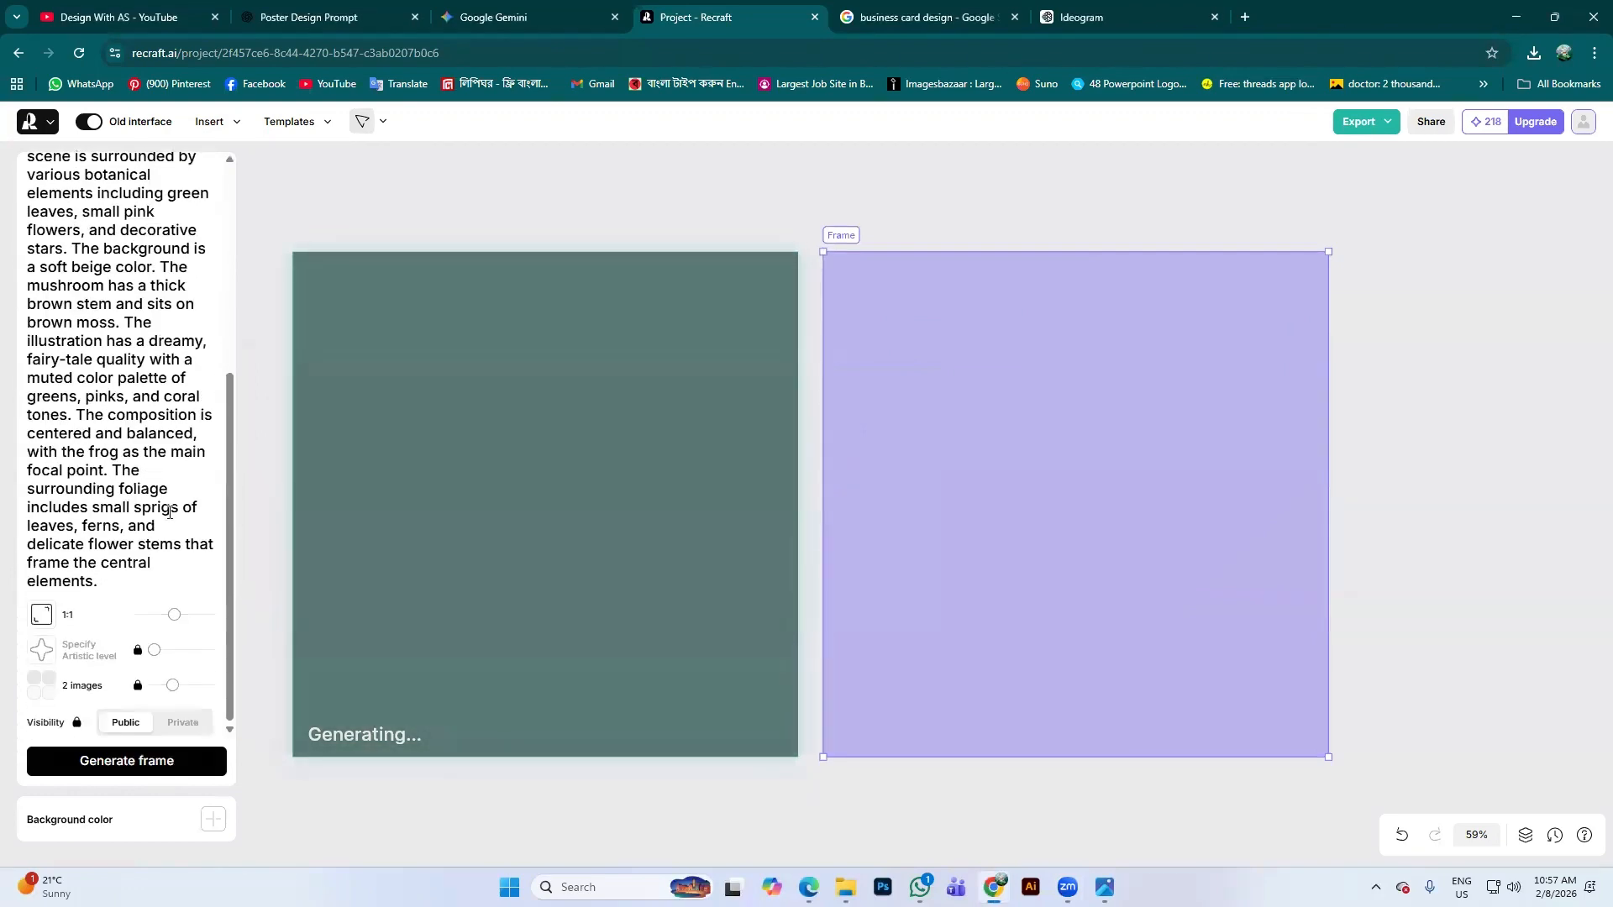
scroll(169, 513, up, 5)
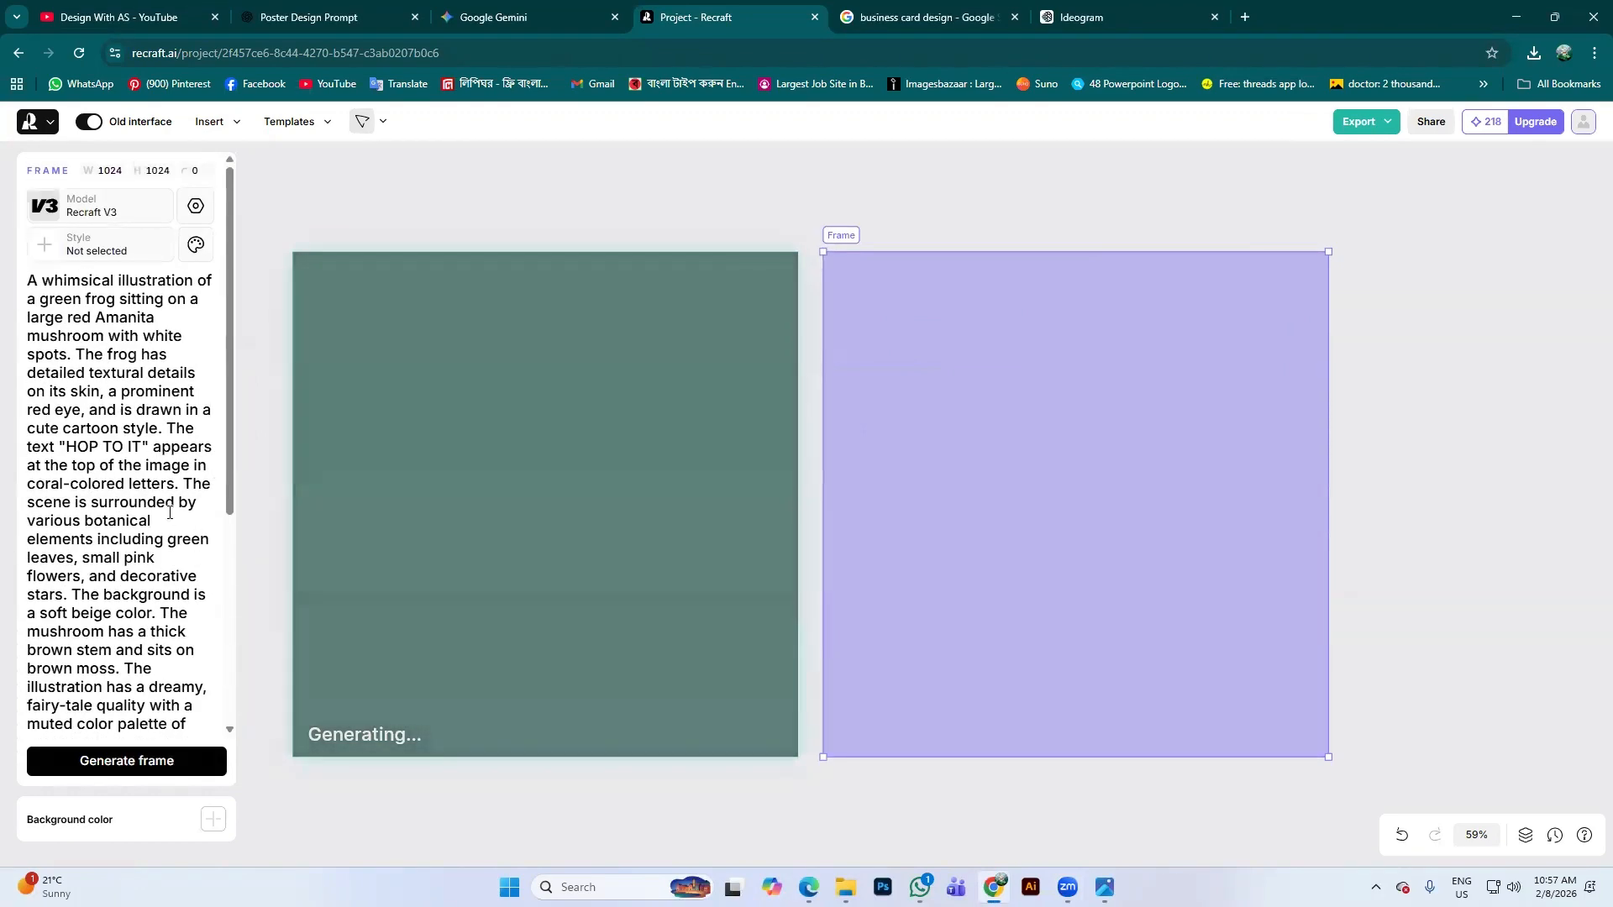
scroll(714, 563, down, 2)
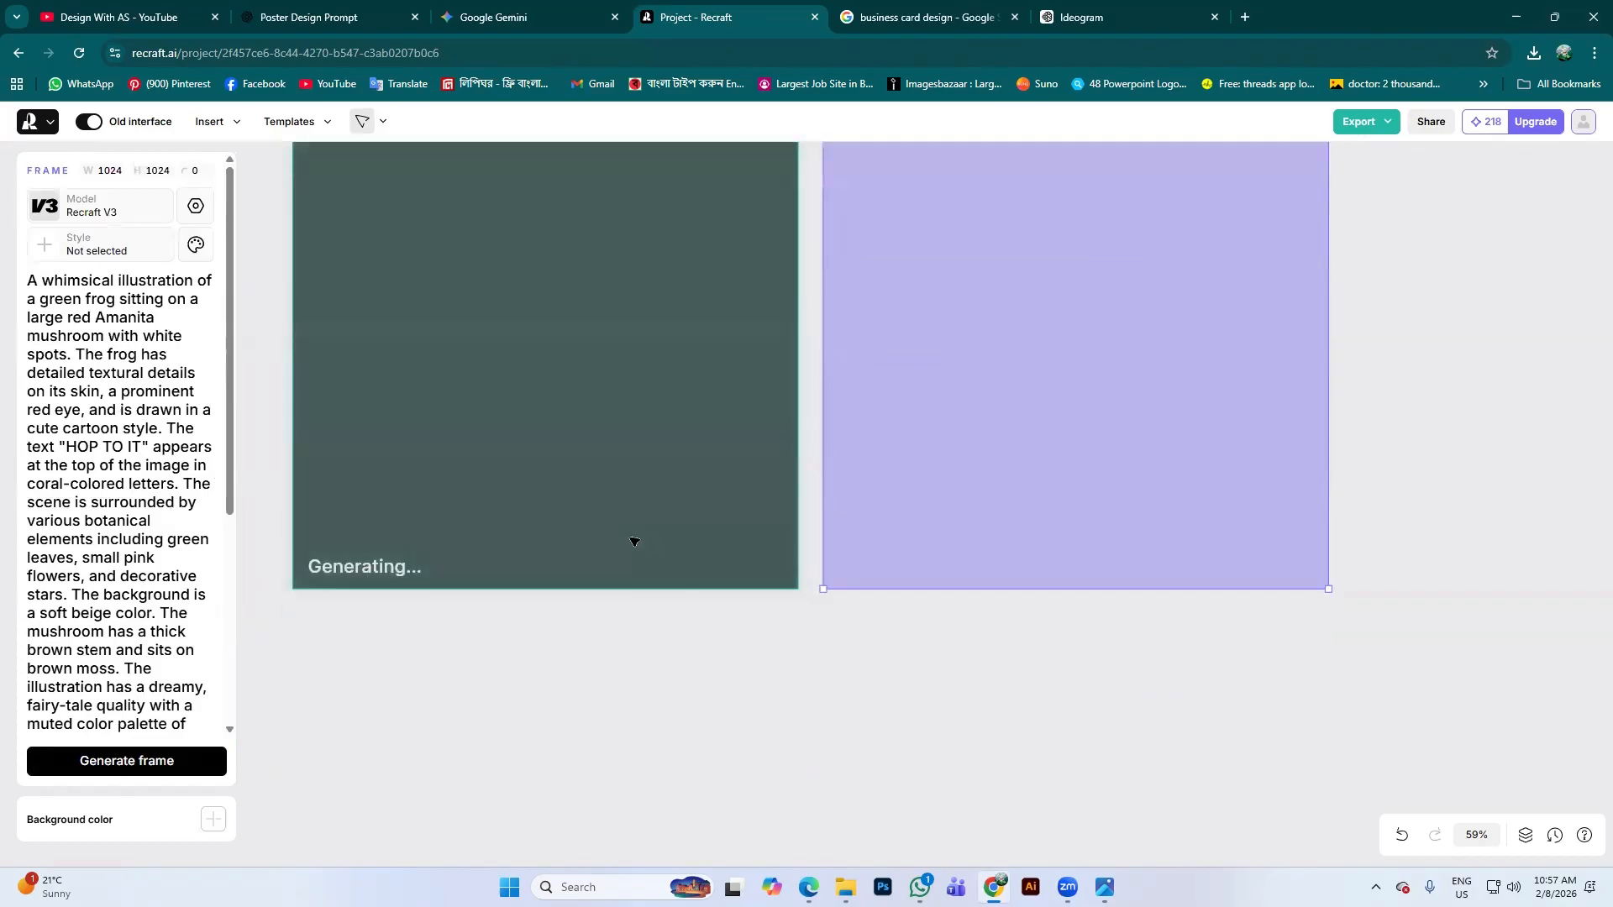
scroll(840, 504, up, 3)
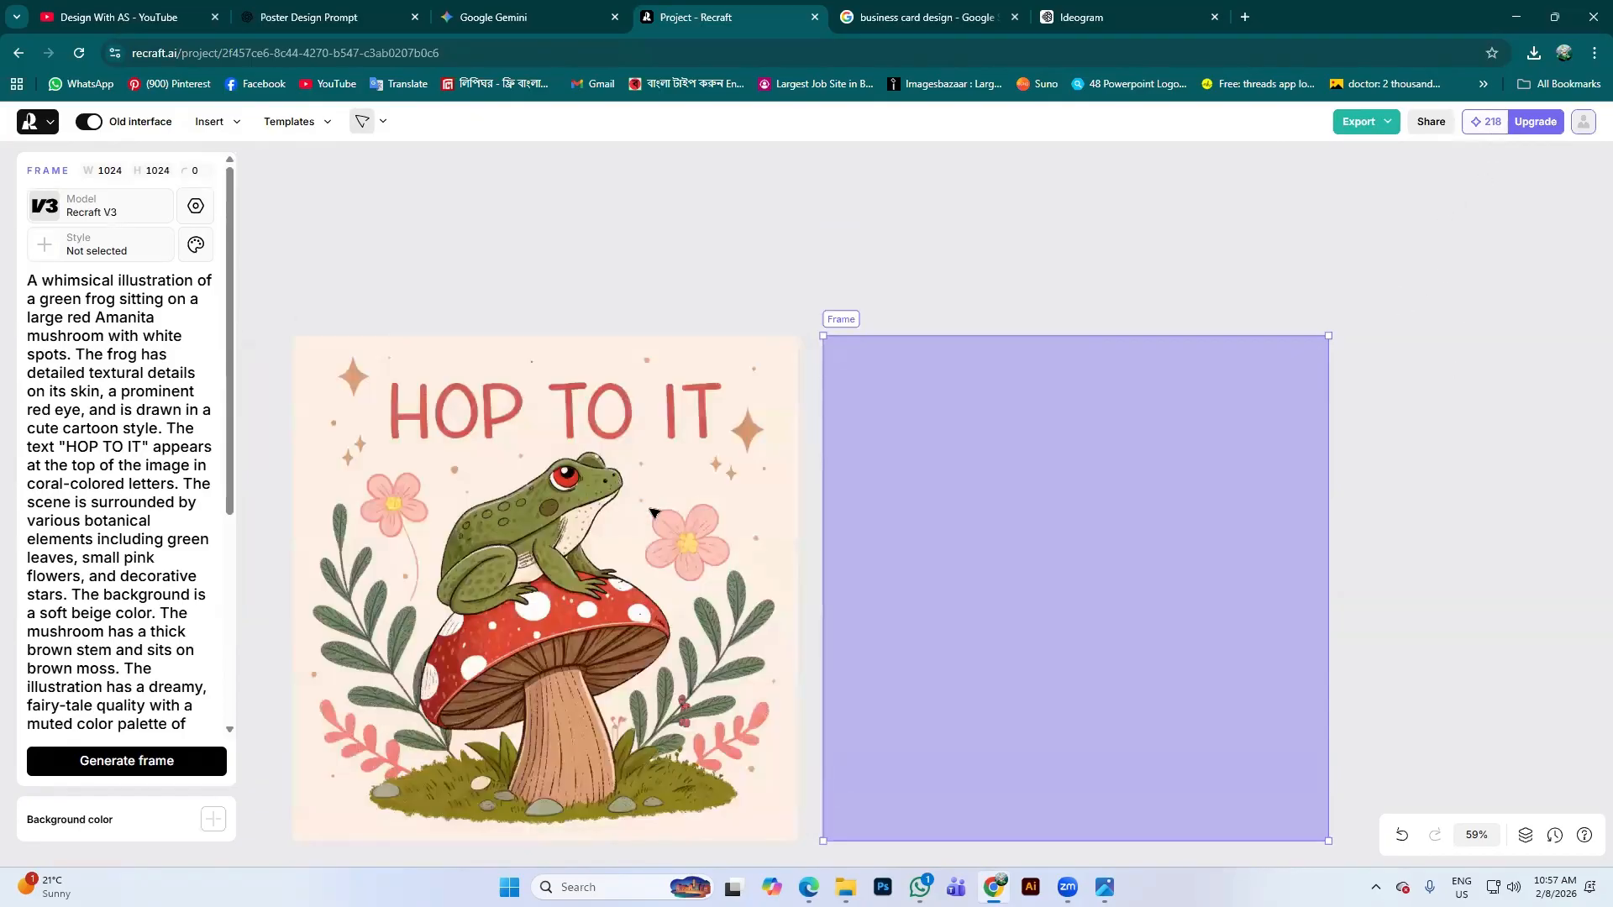
scroll(706, 477, down, 2)
scroll(622, 395, up, 2)
scroll(613, 475, down, 1)
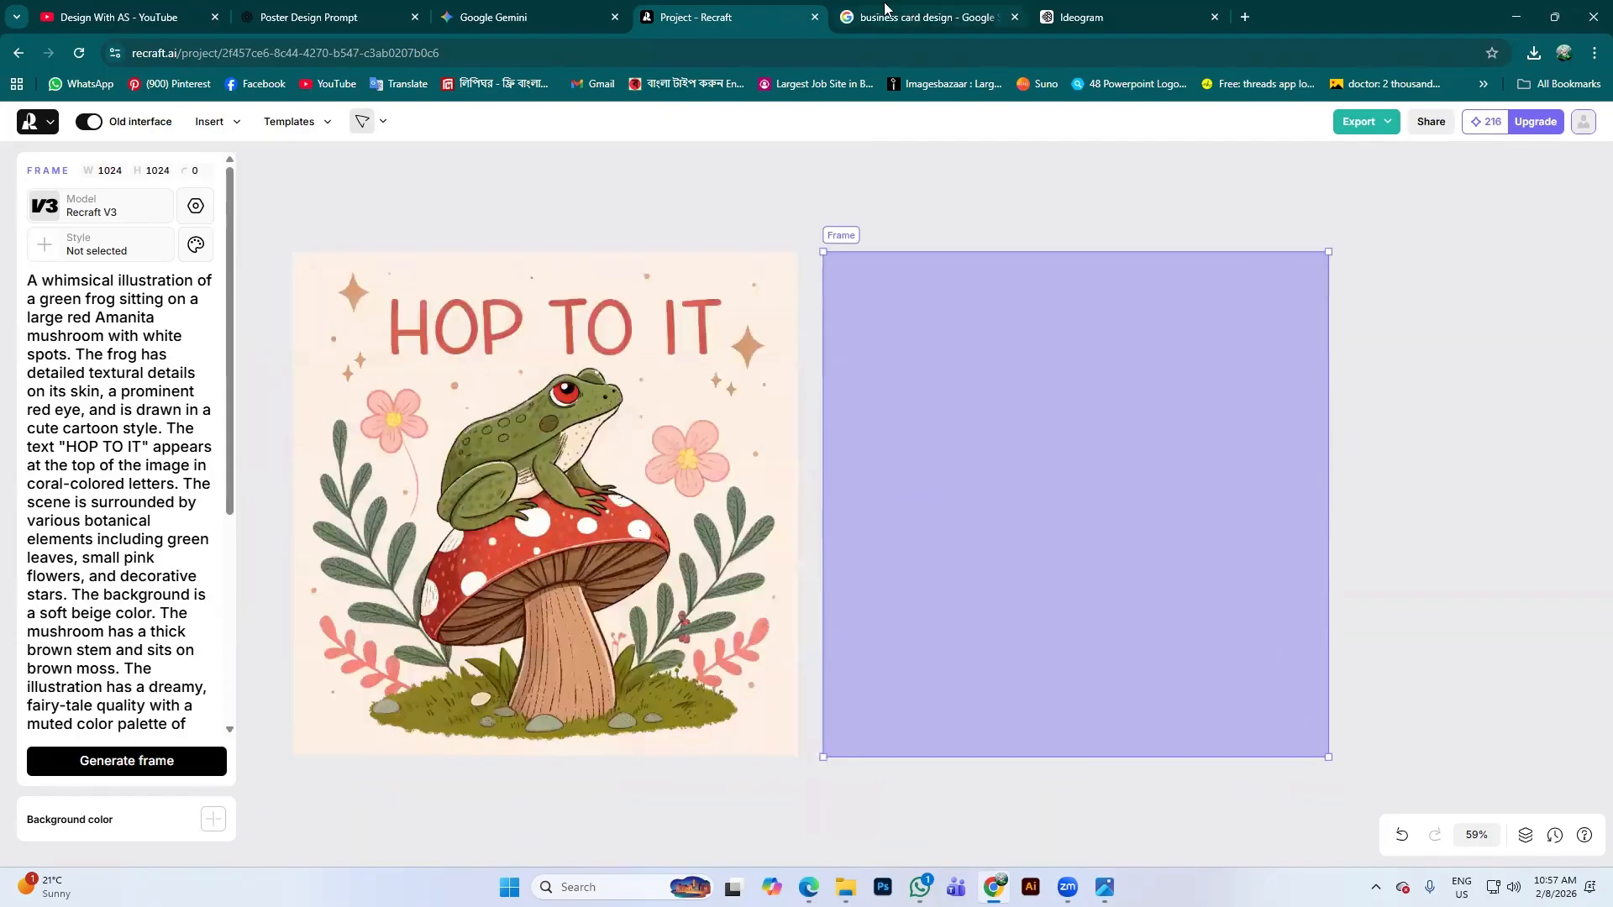
Compare the result against the Ideogram frog image, then select the generated illustration
click(1101, 11)
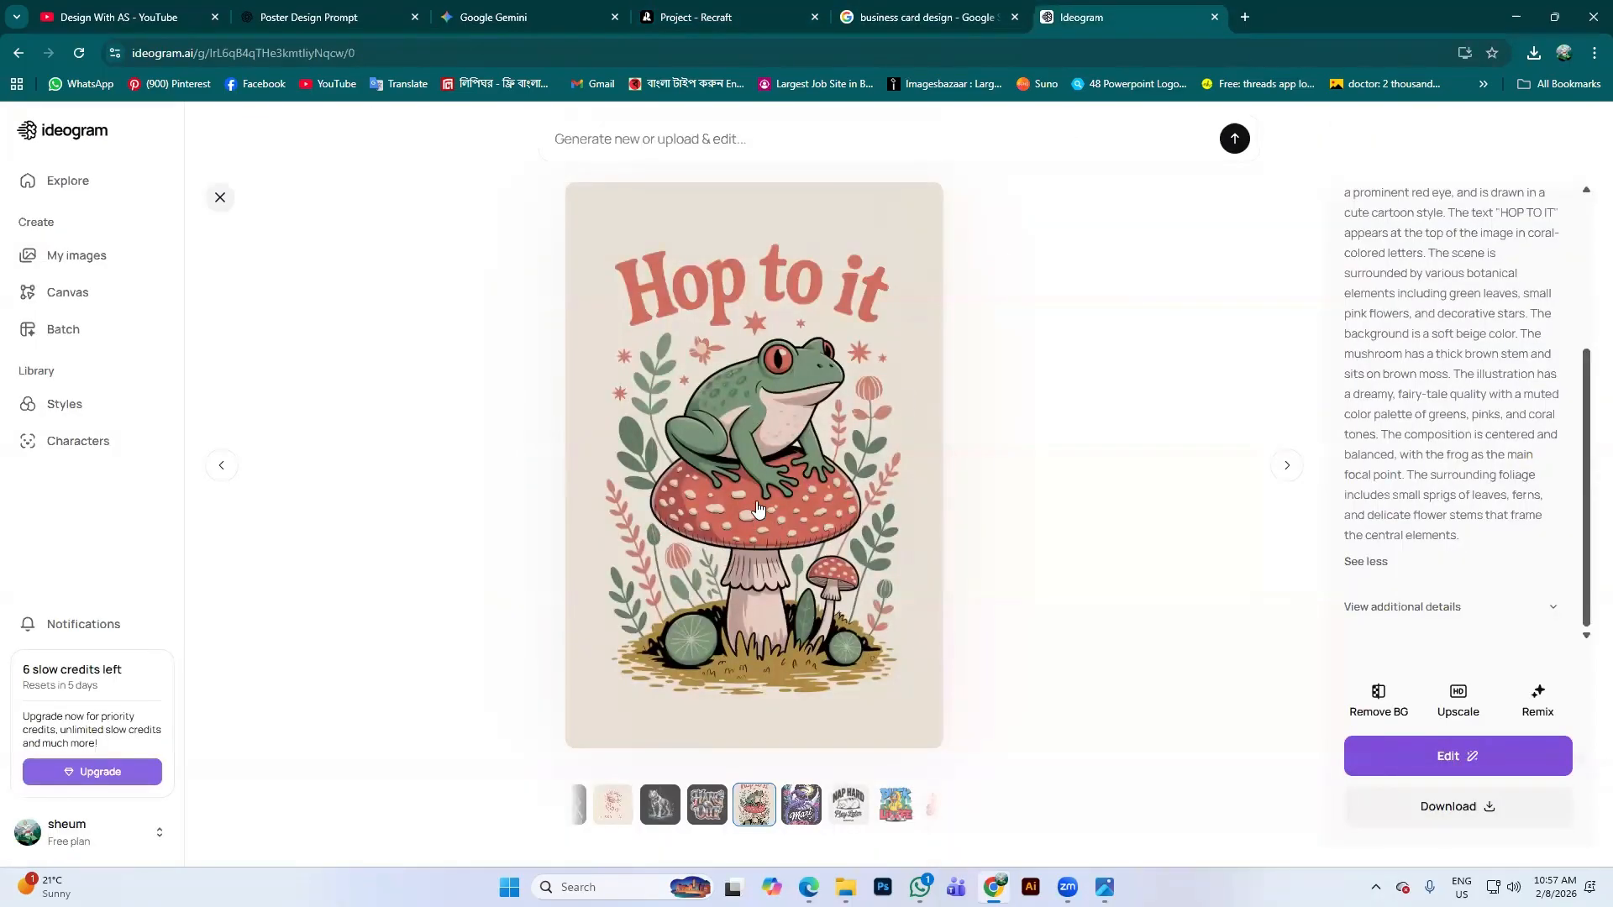
click(729, 18)
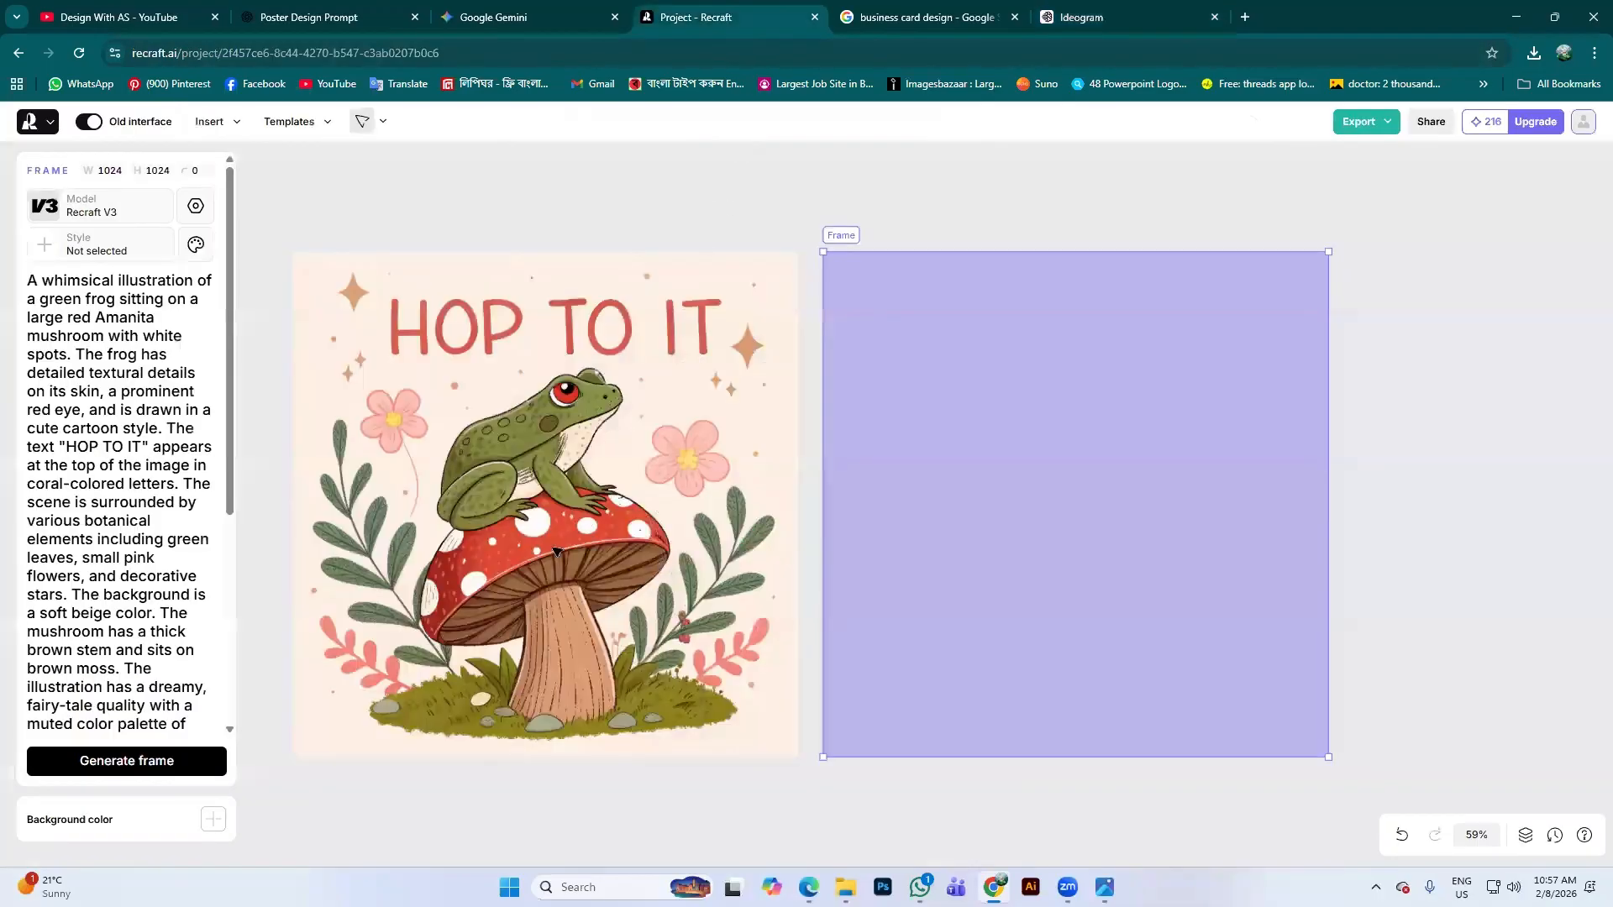
click(1133, 21)
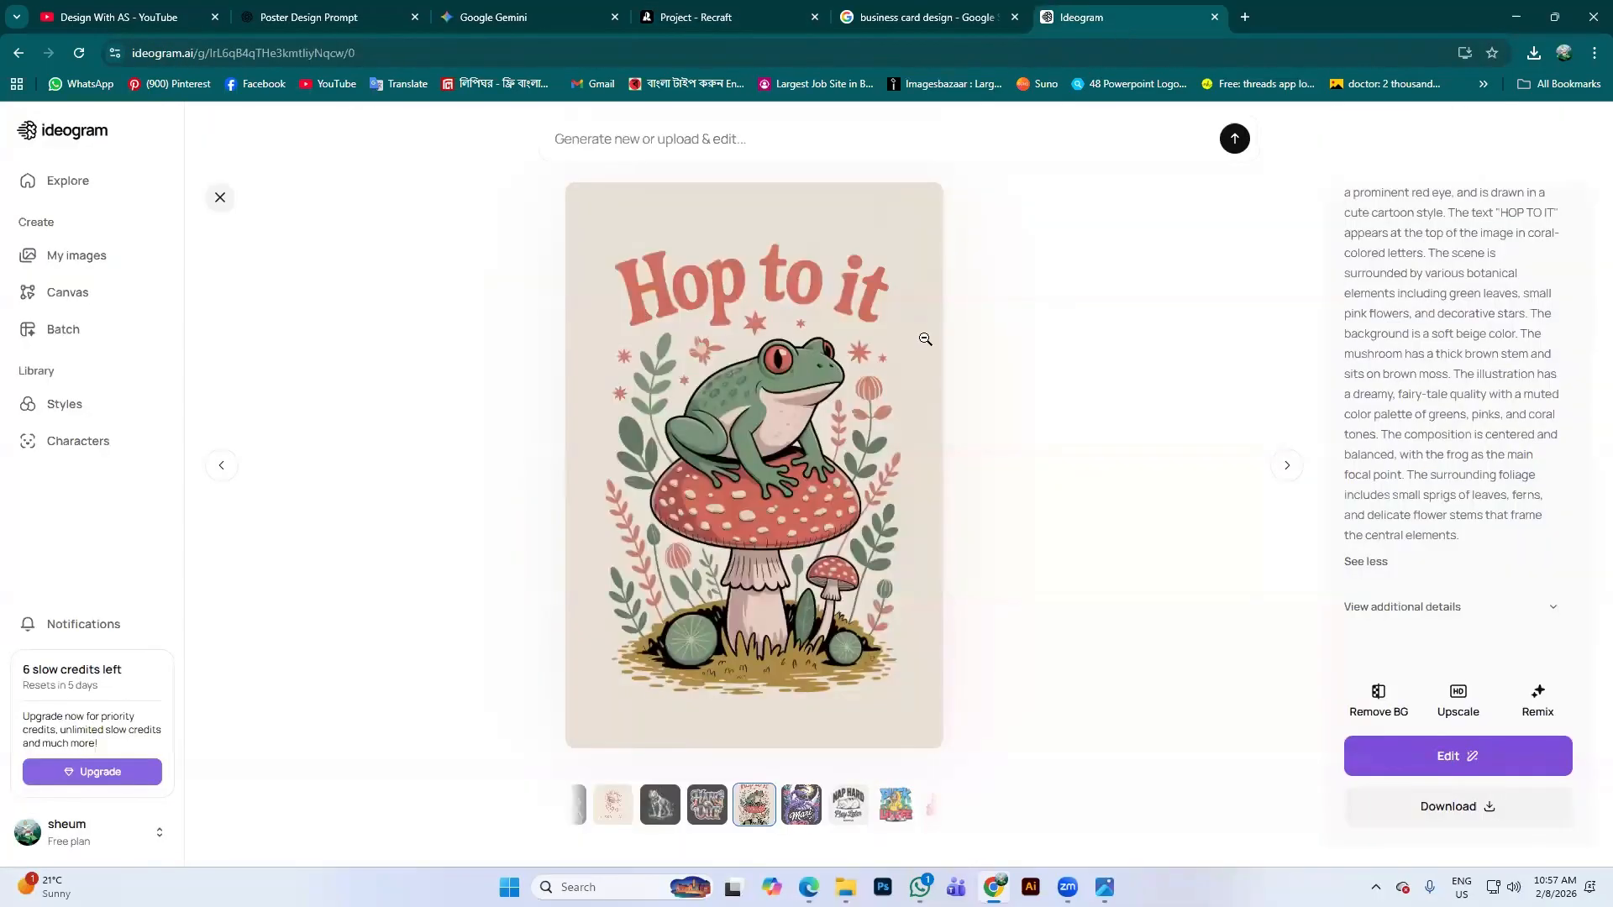
click(726, 20)
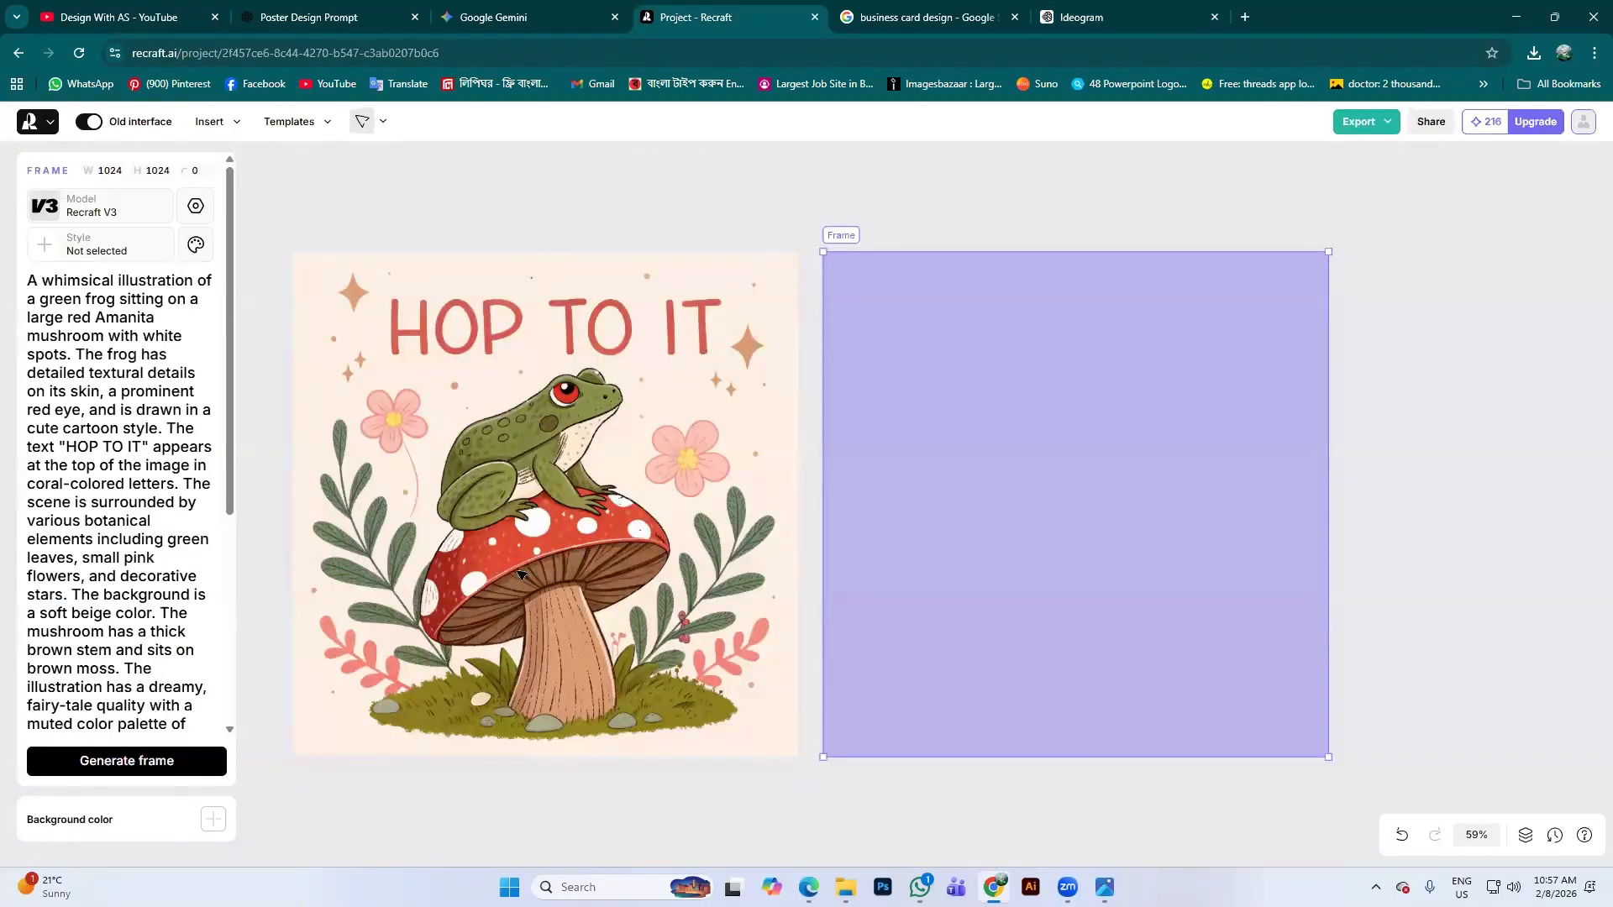
click(576, 434)
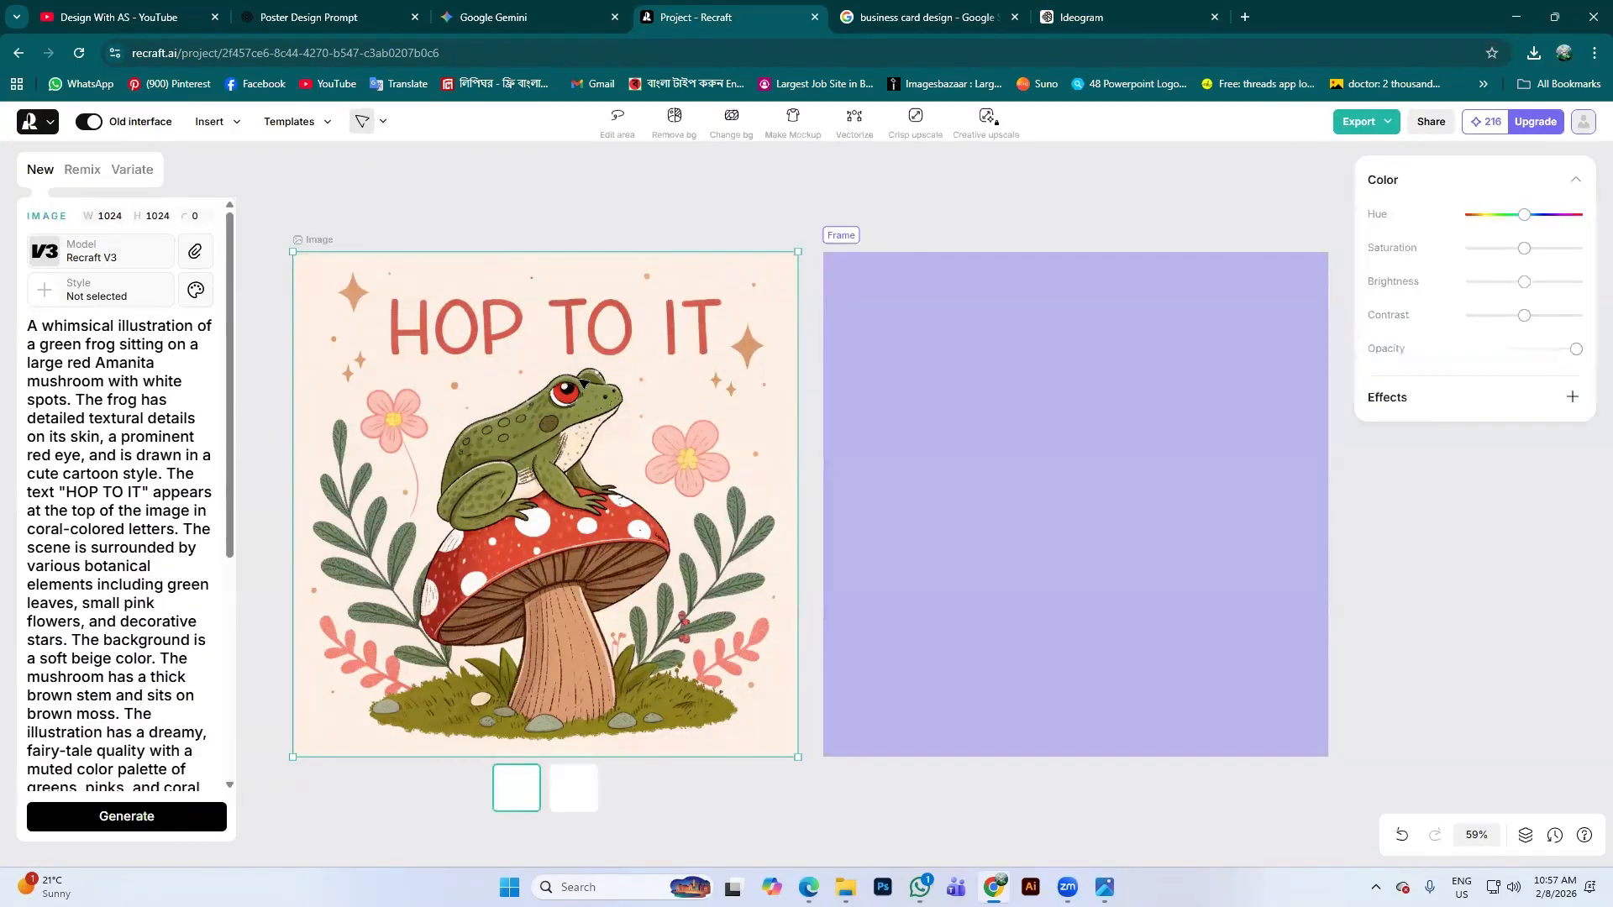
Vectorize the frog illustration, comparing both variants and zooming in to inspect
click(859, 127)
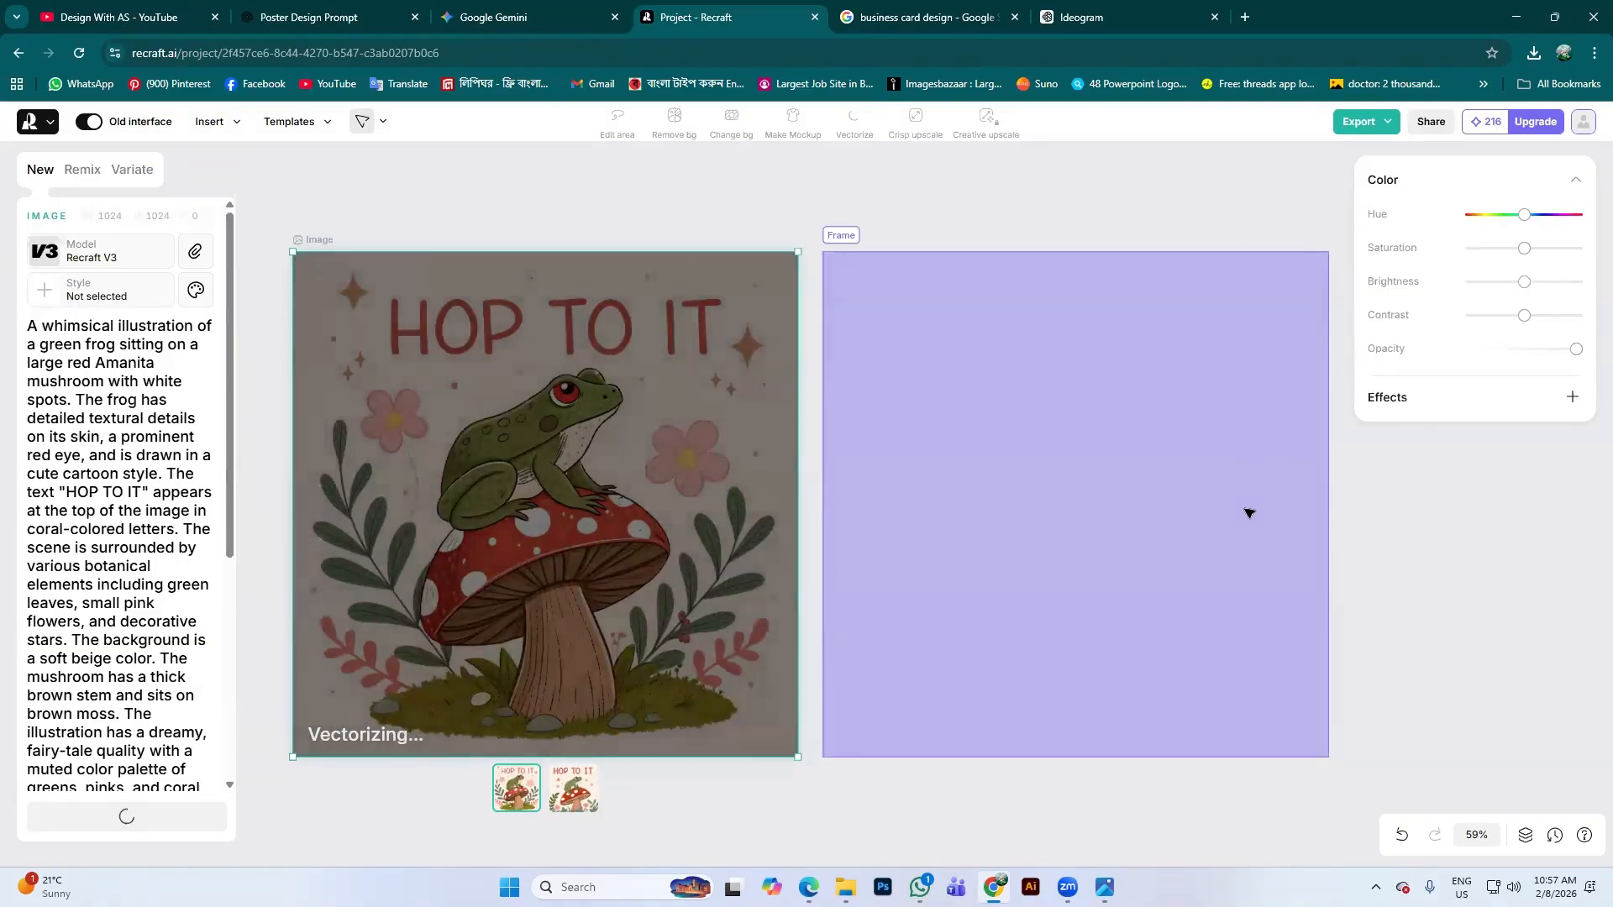
click(558, 789)
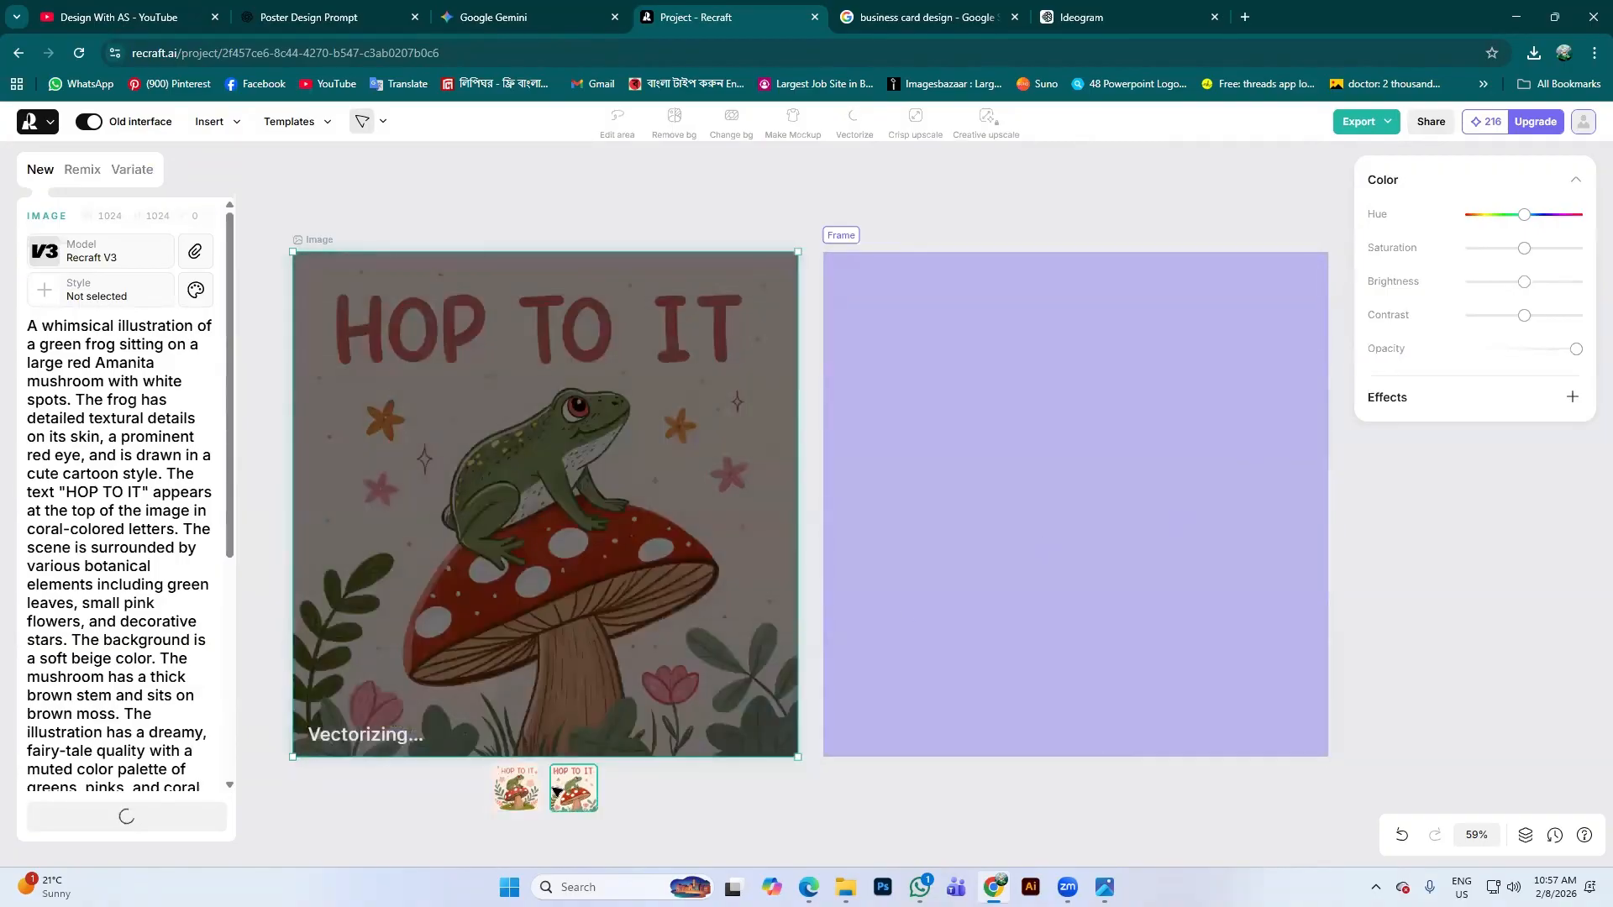
click(516, 788)
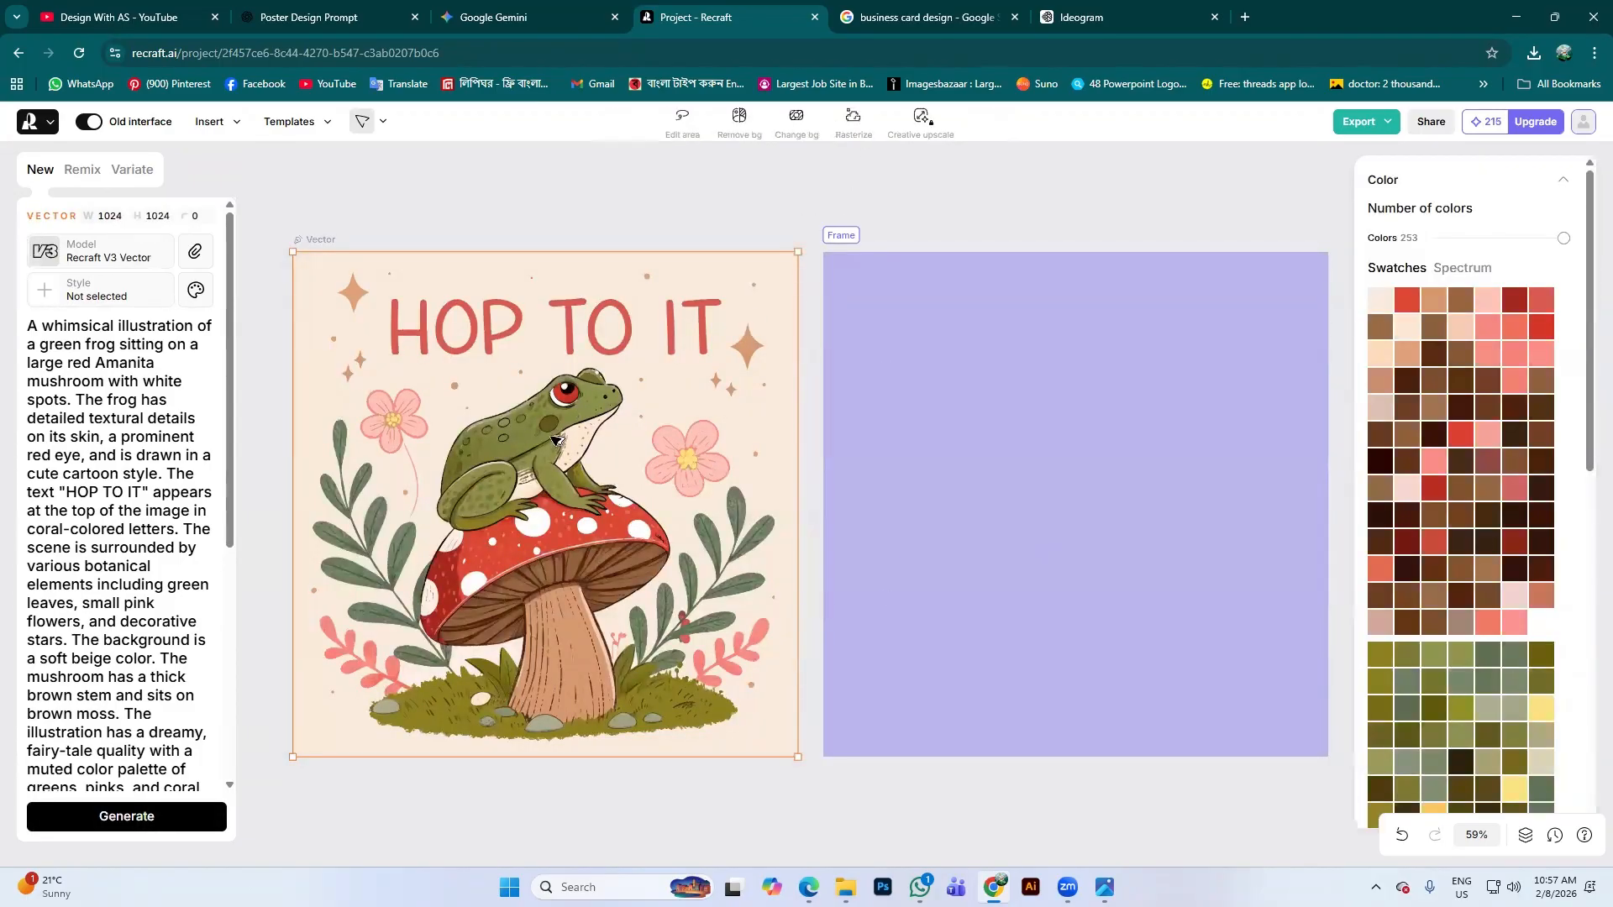
scroll(555, 438, up, 10)
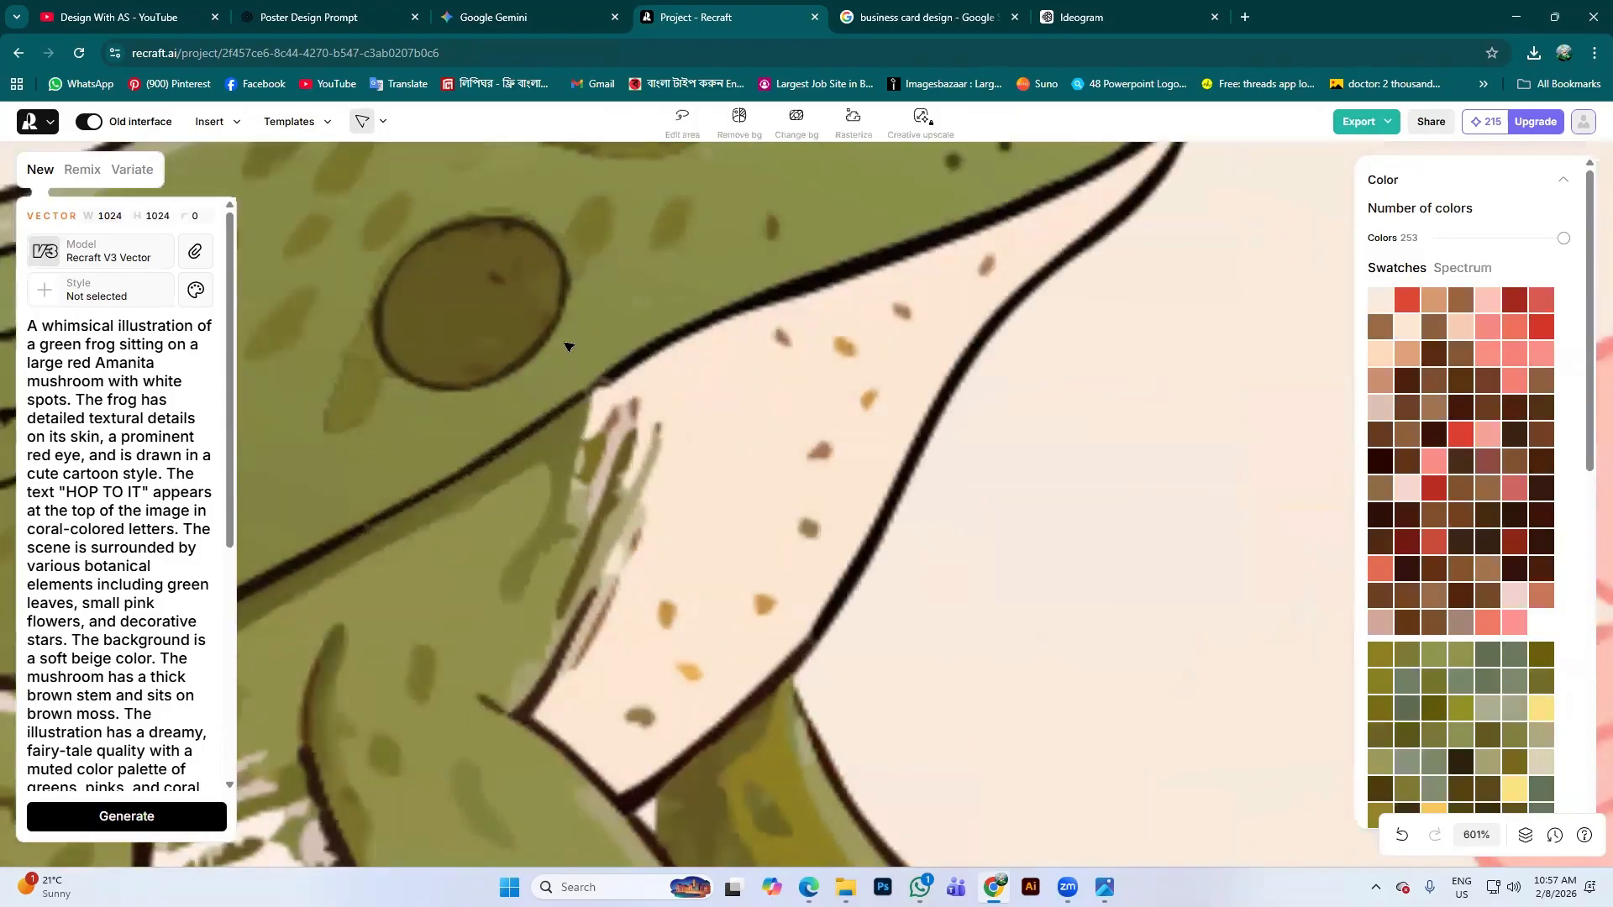
scroll(569, 346, up, 5)
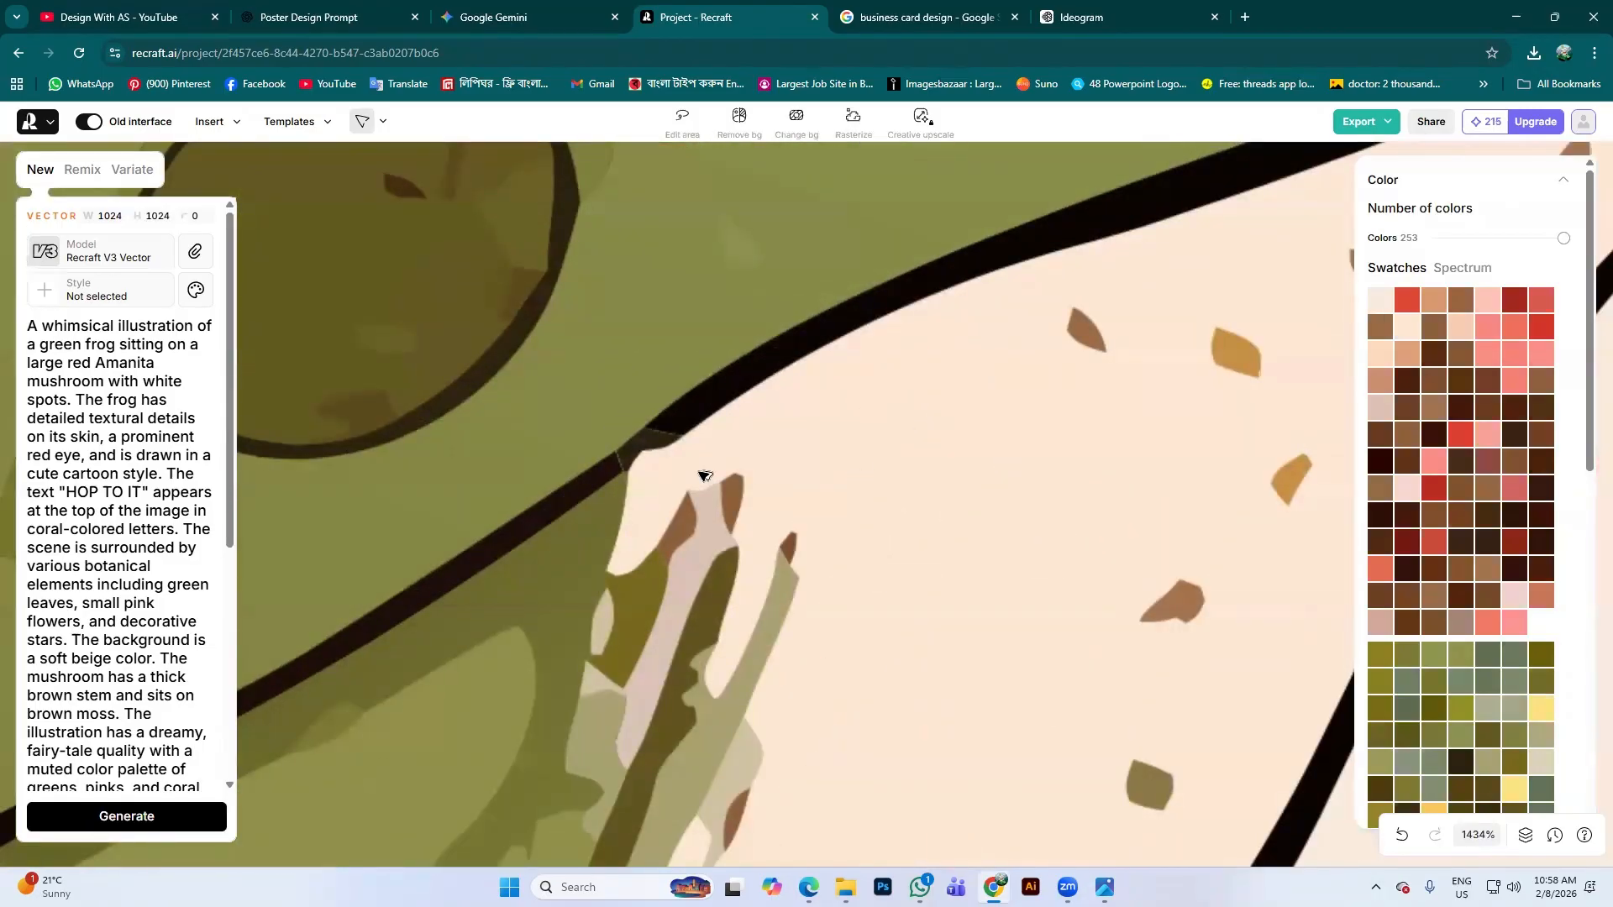
scroll(591, 375, up, 2)
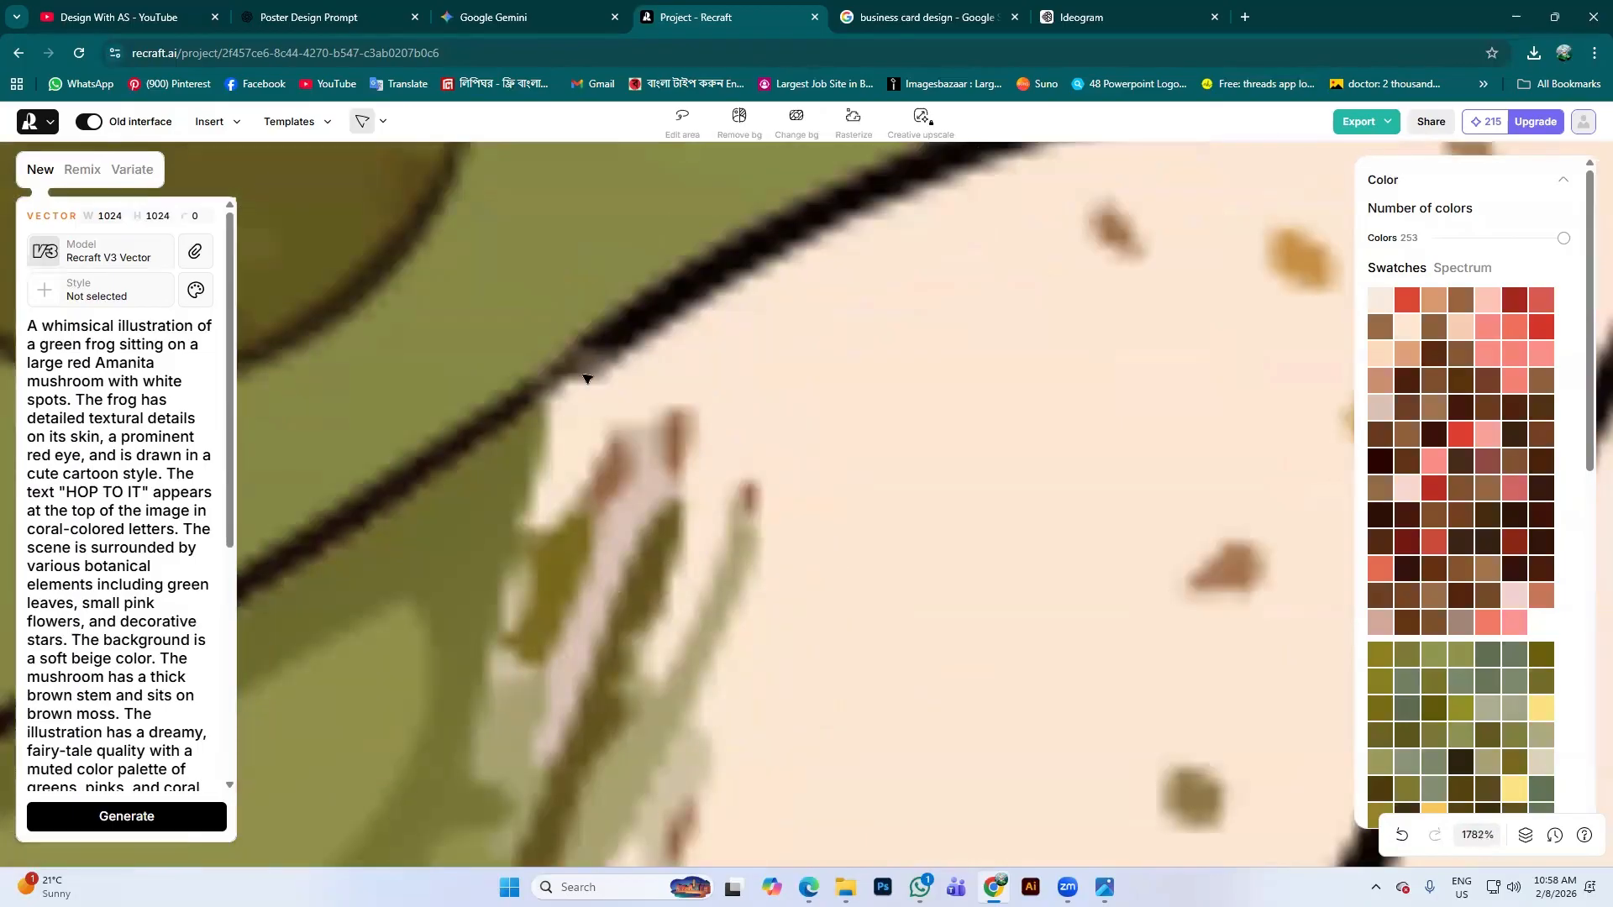
scroll(588, 379, down, 10)
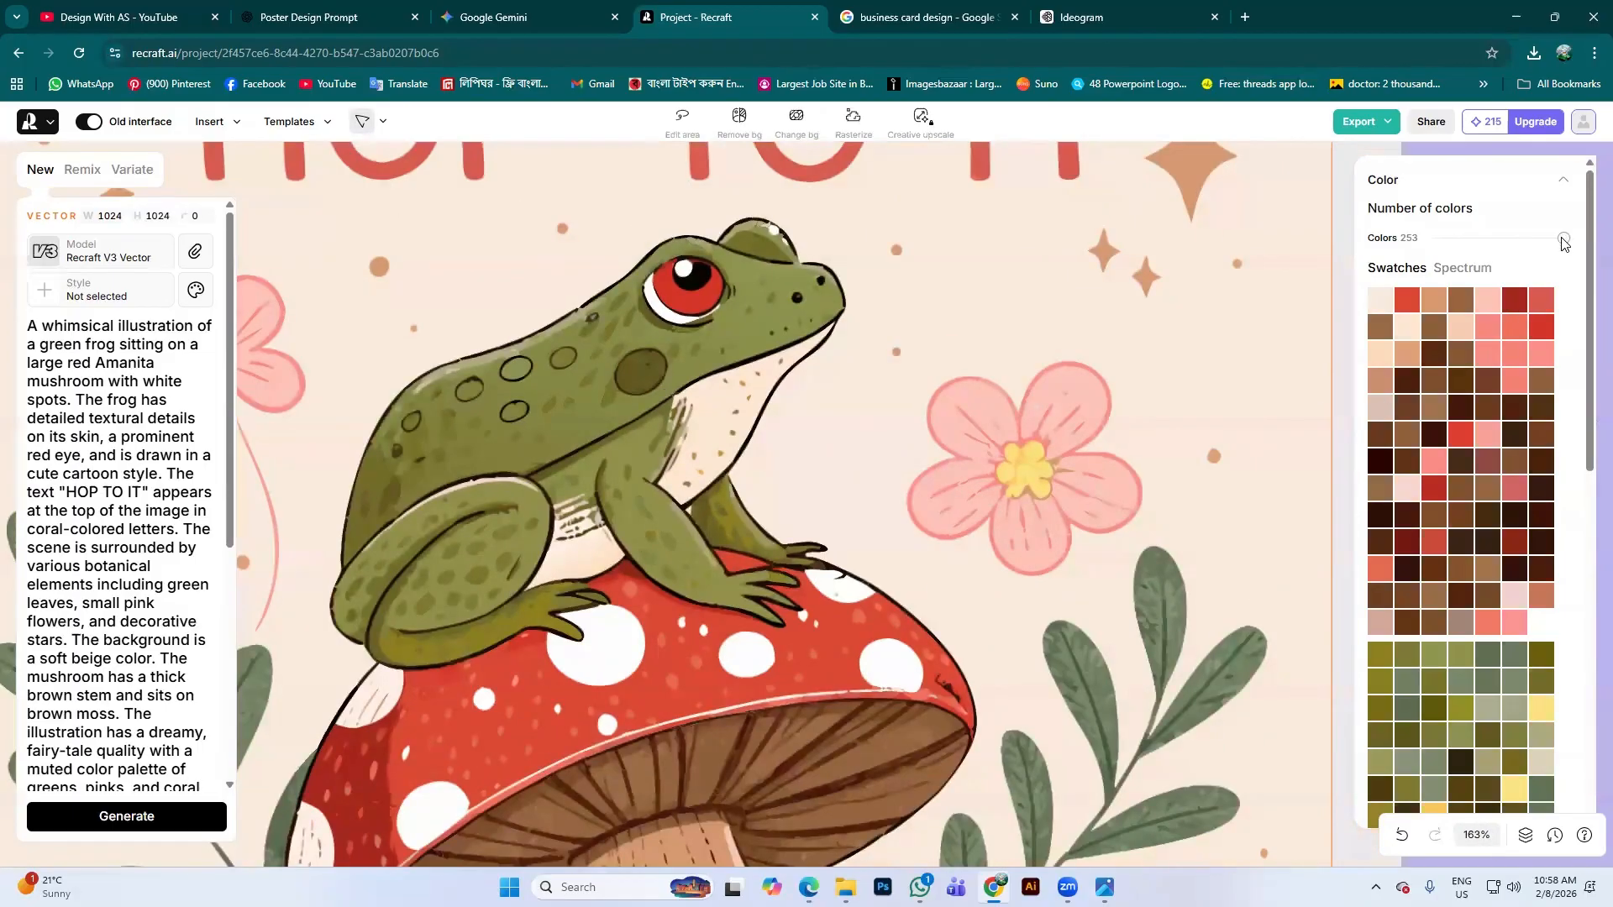
Reduce the vector's colour count from 253 to 14
drag(1564, 243, 1495, 245)
scroll(726, 344, down, 4)
scroll(727, 350, down, 2)
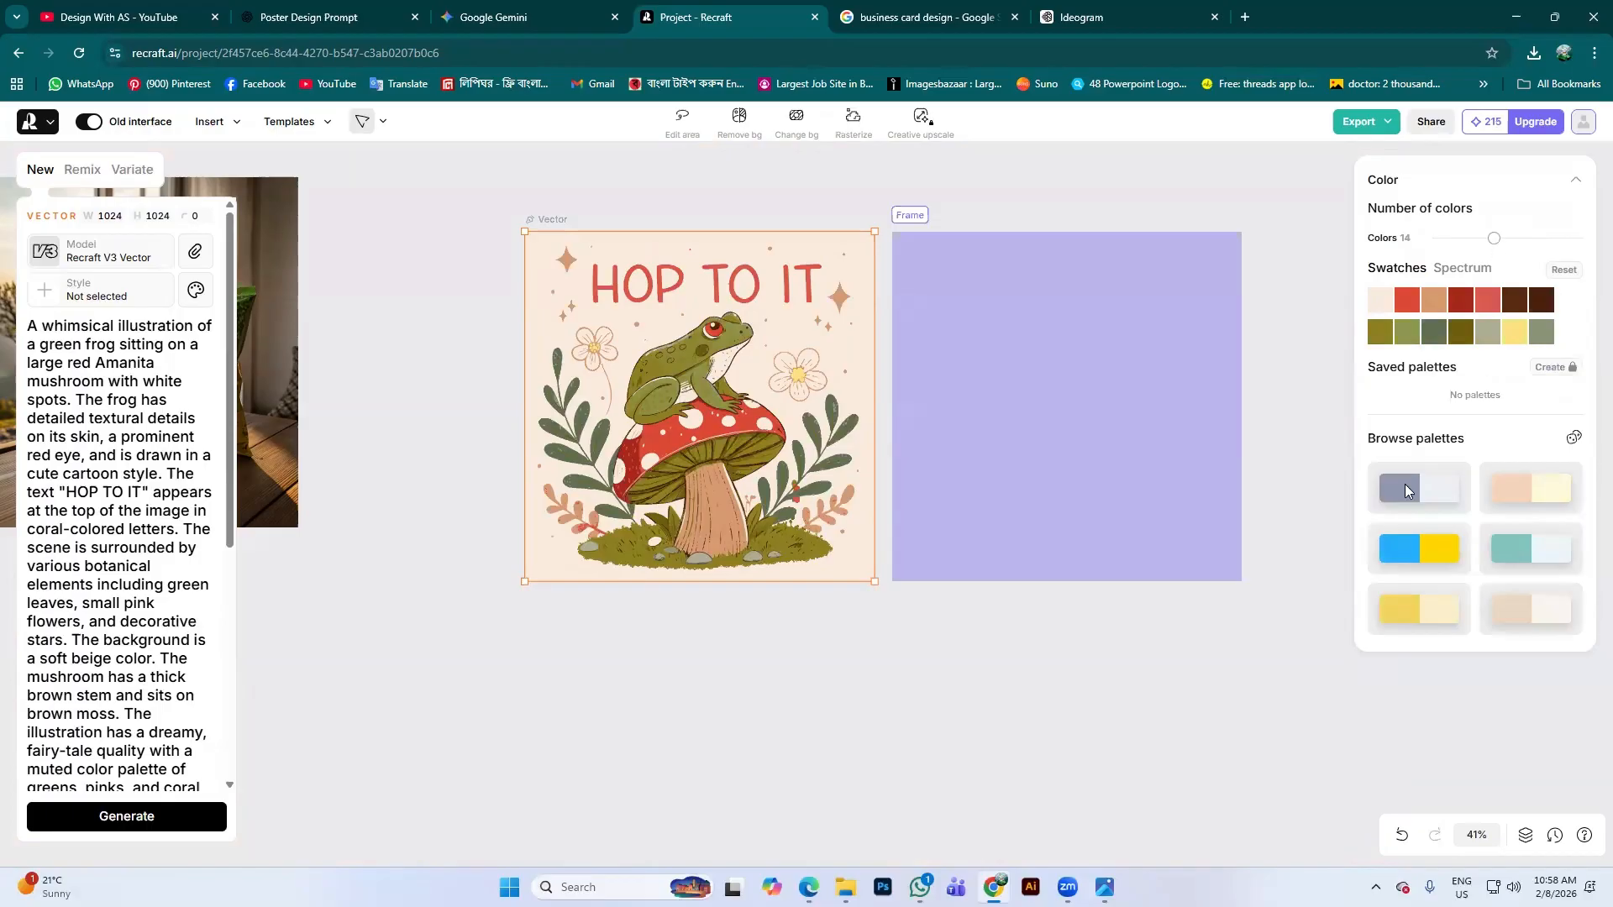
Try teal-white, blue-yellow and beige palettes, settling on the grey-blue palette
click(1550, 550)
click(1428, 547)
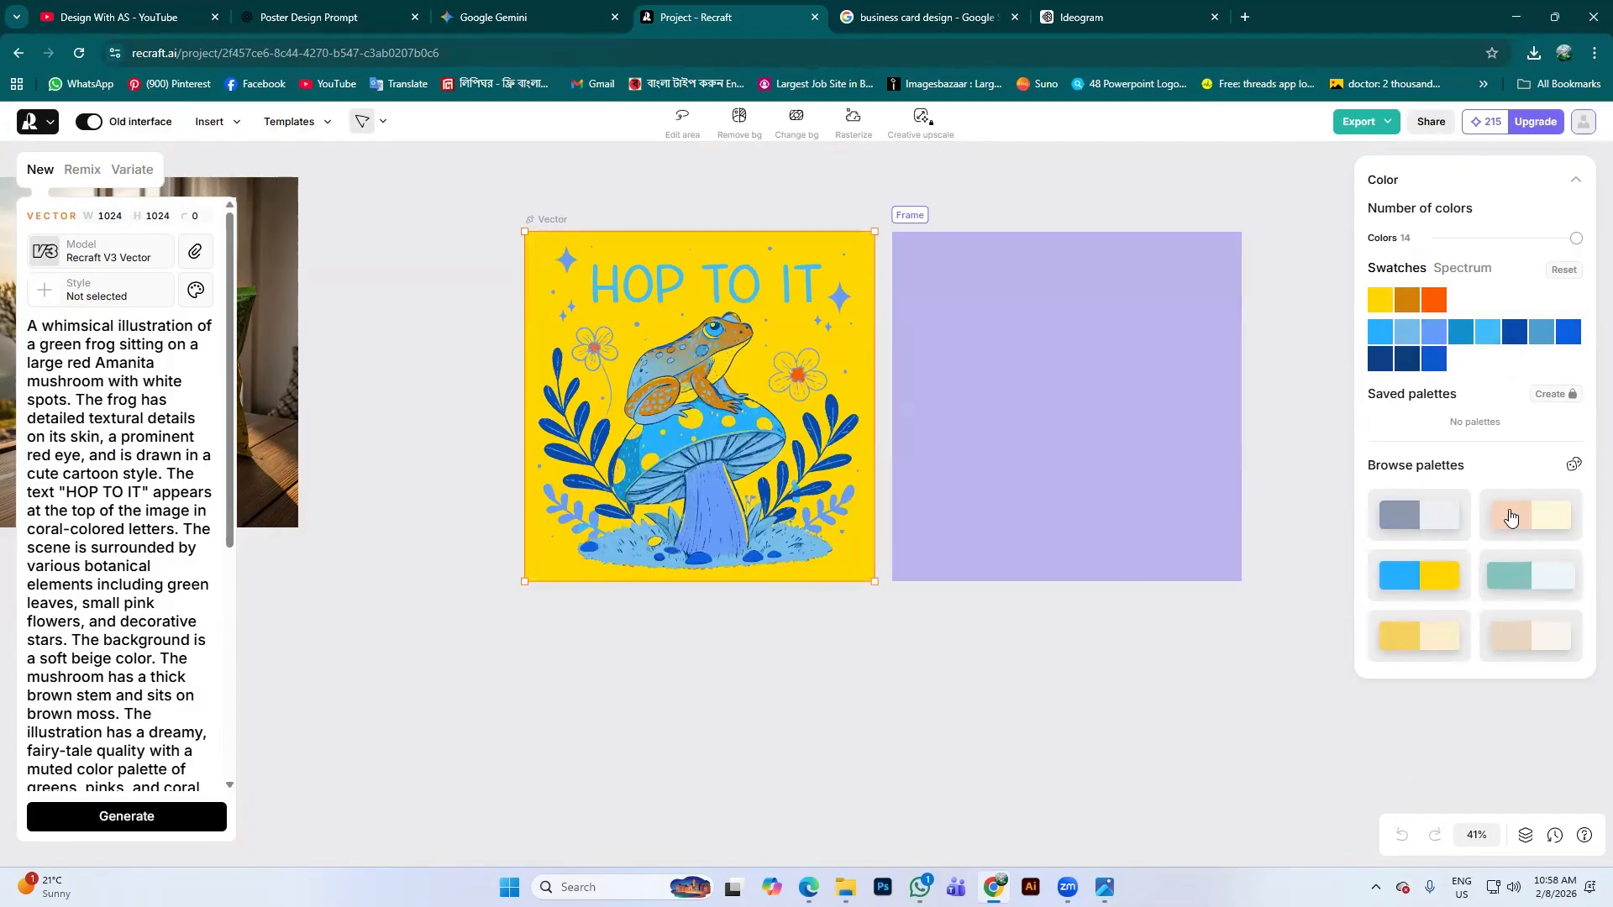
click(1536, 643)
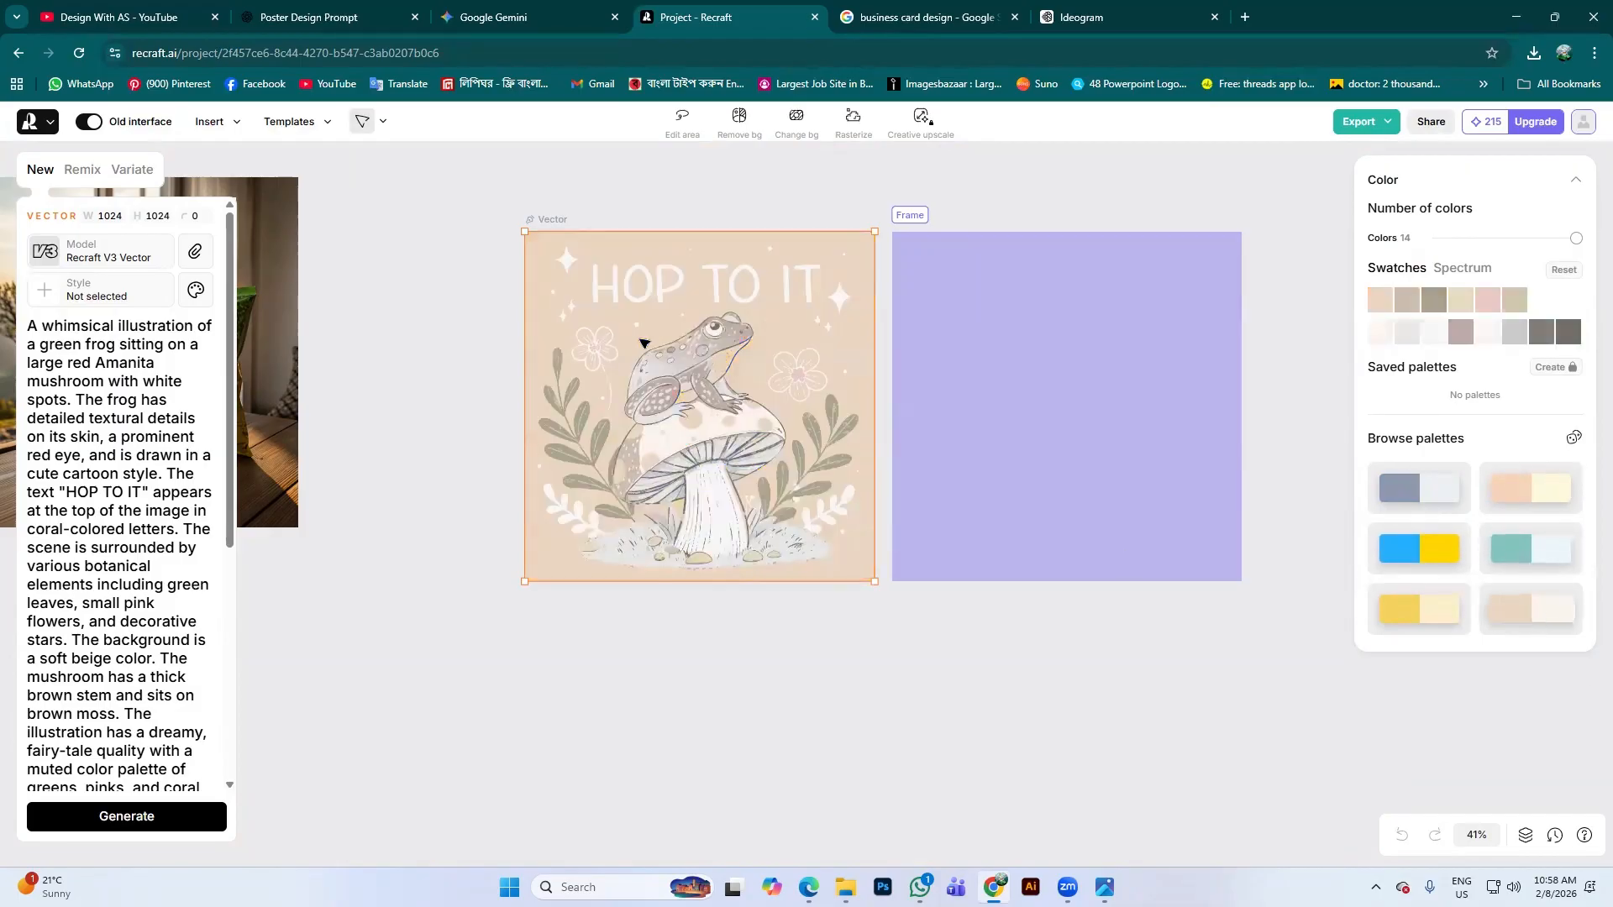
click(1433, 495)
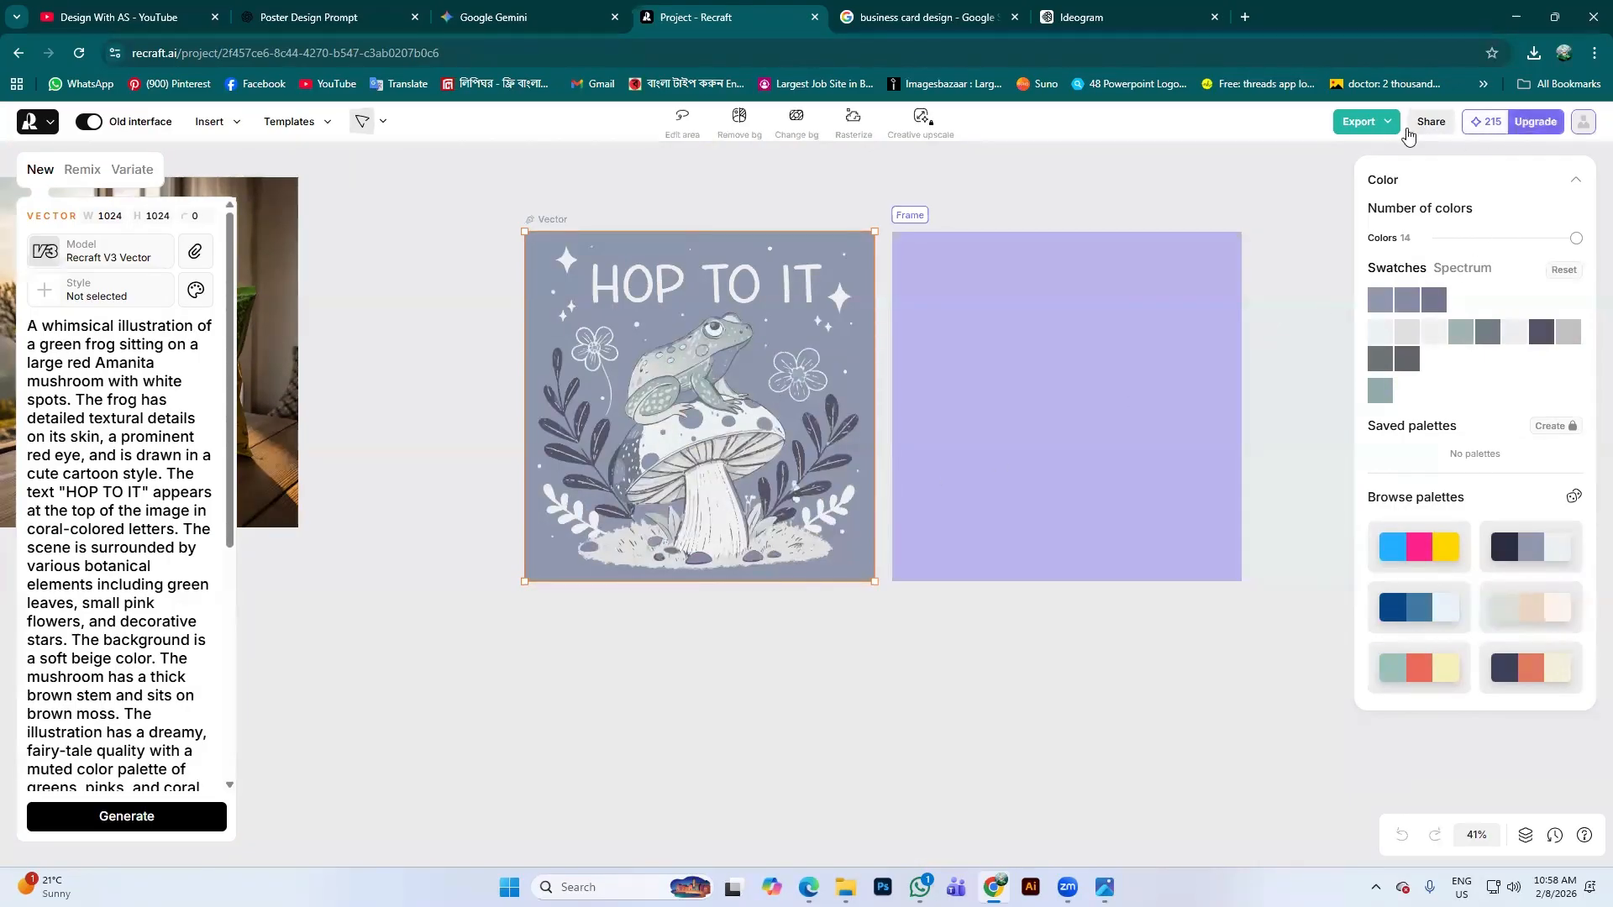
Check the export is set to SVG at 1024 × 1024, then deselect the artwork
click(1361, 122)
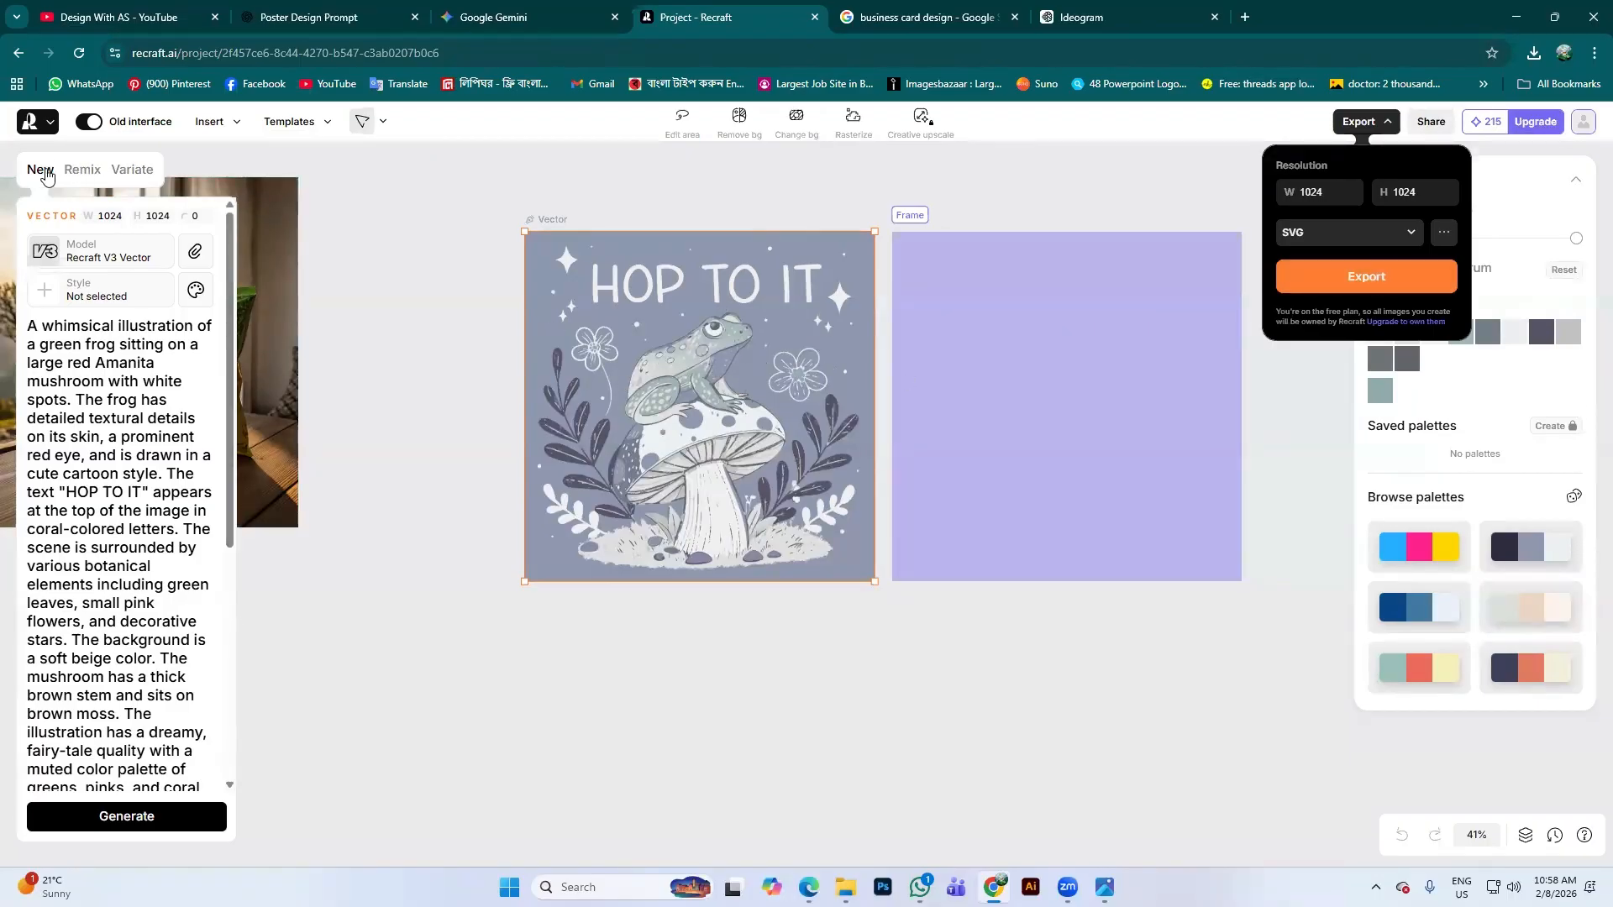
scroll(287, 681, down, 3)
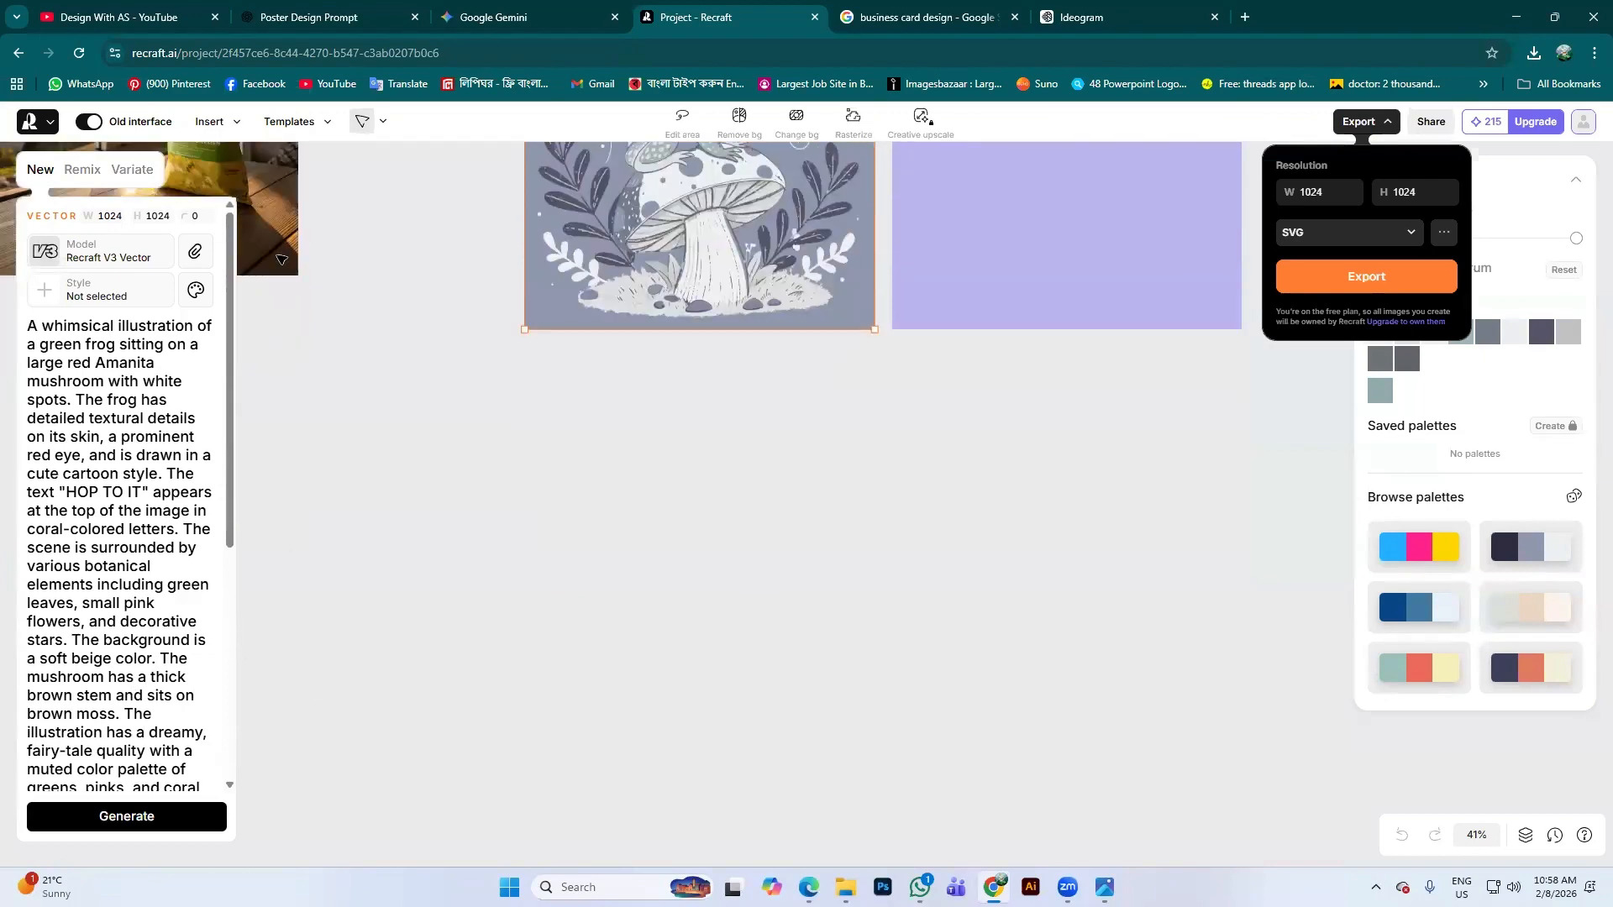
scroll(871, 437, up, 3)
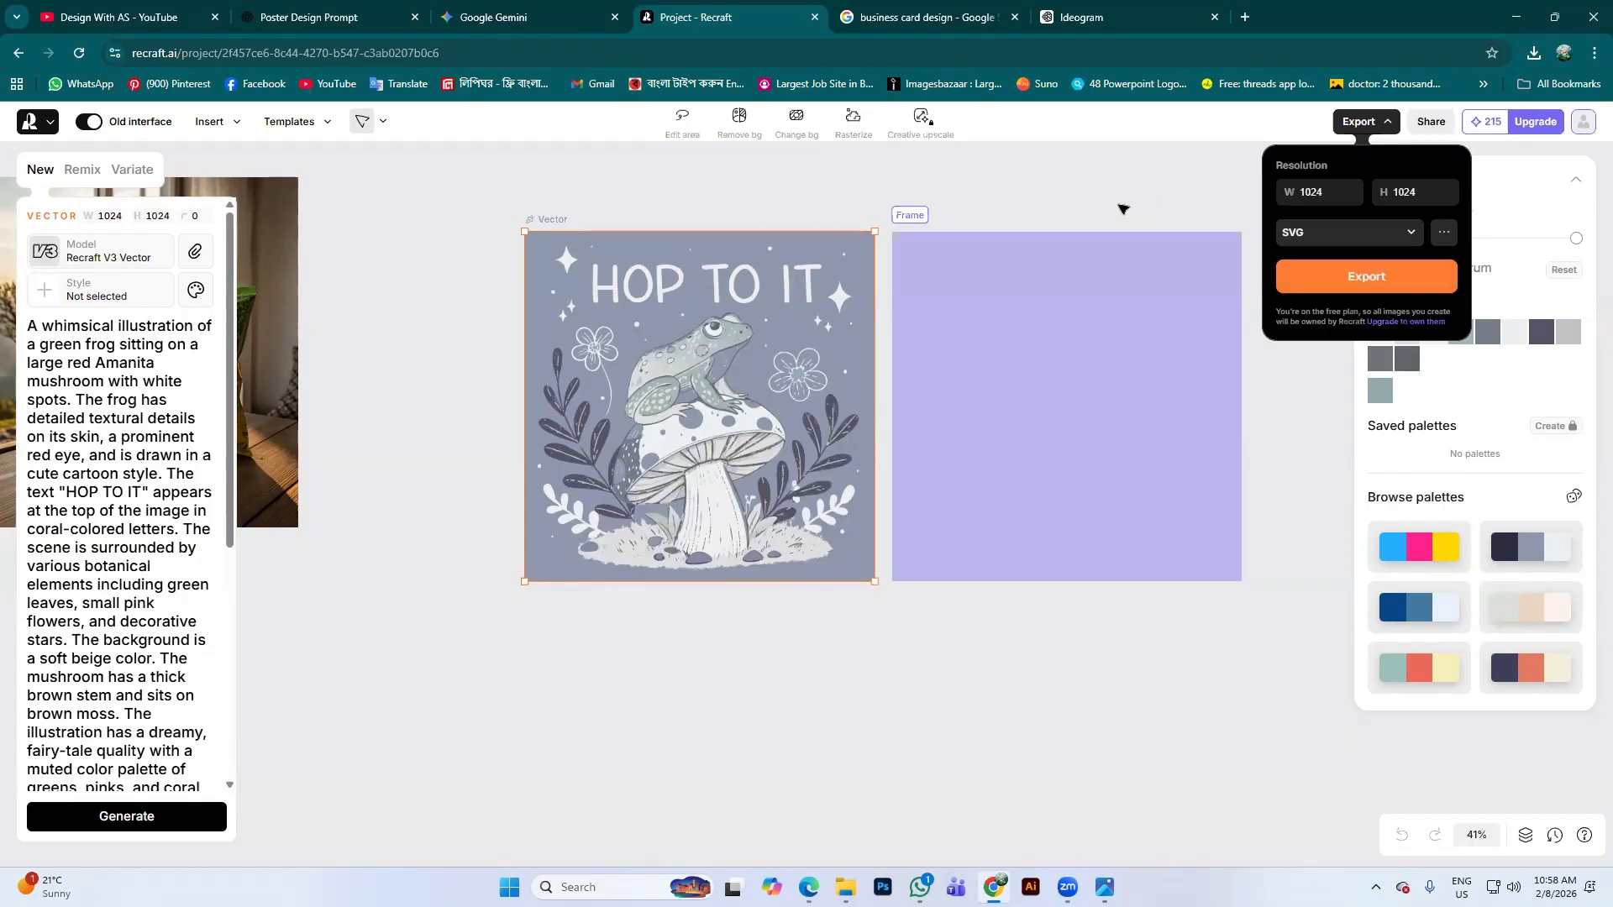
click(1120, 207)
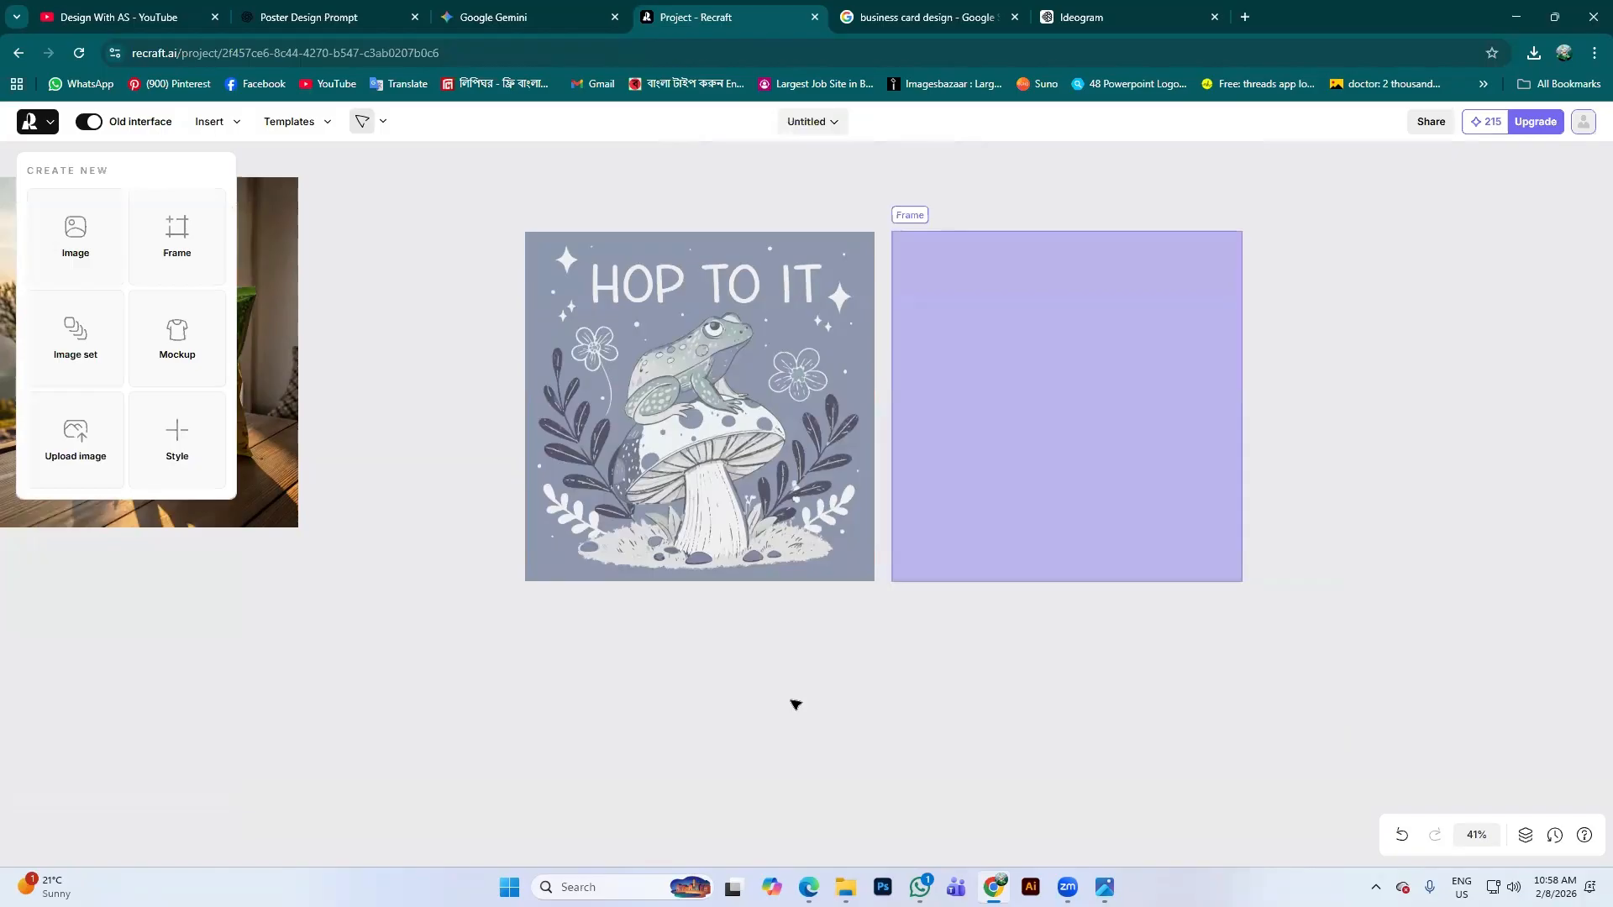